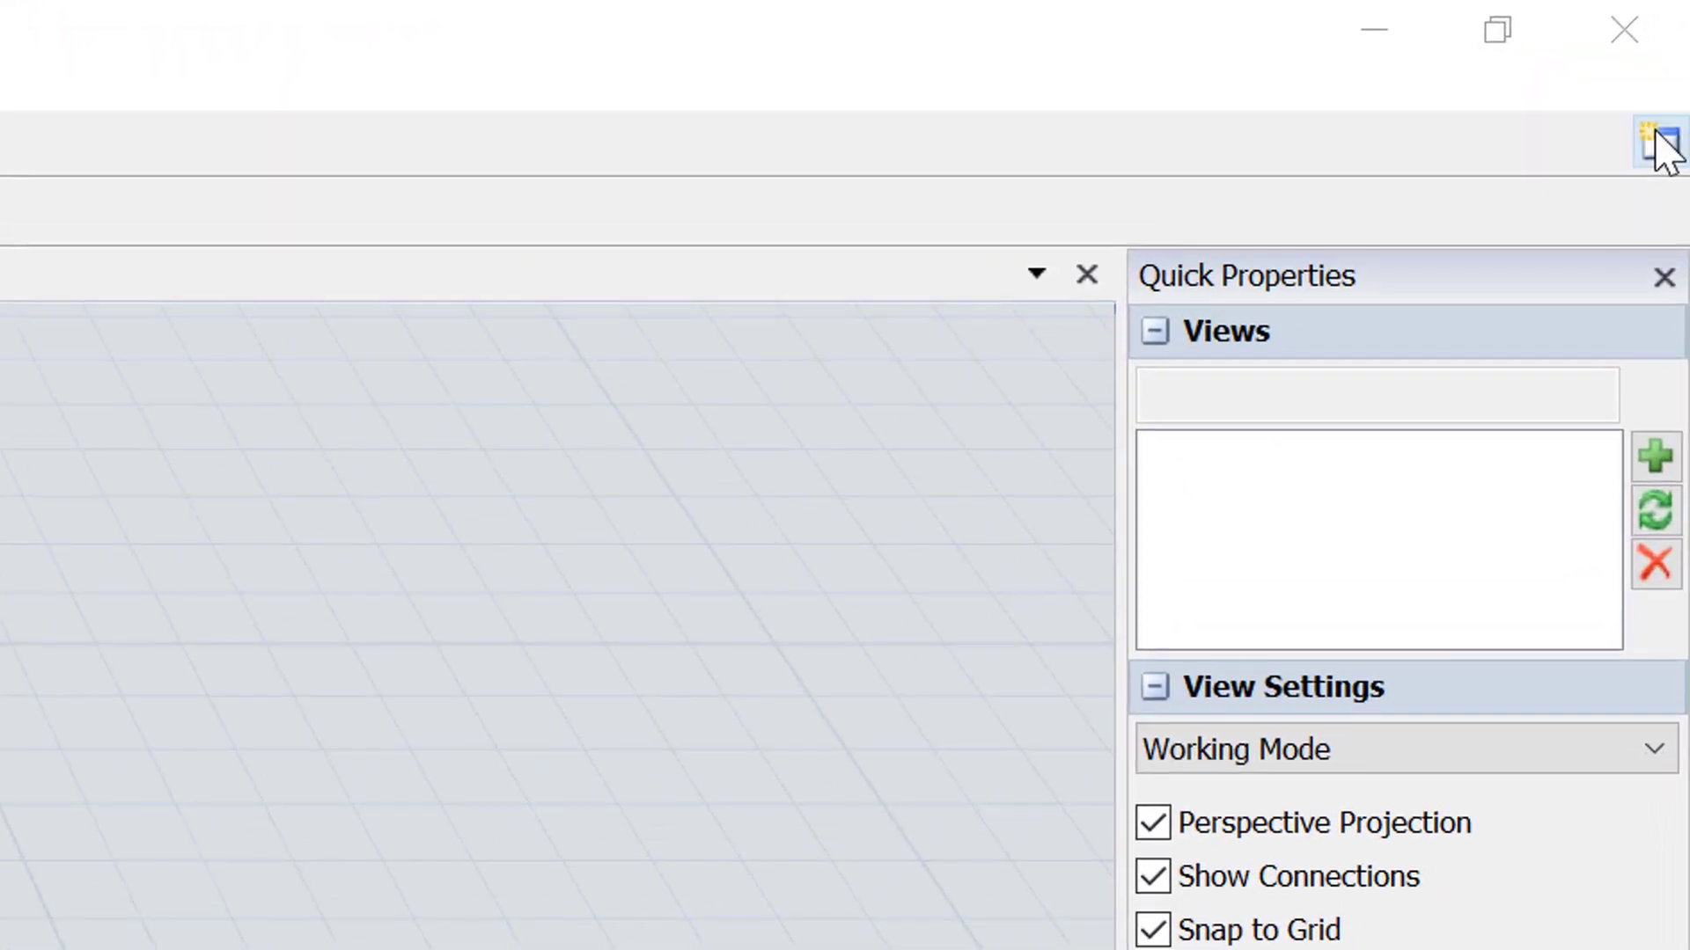
- Switch to the Healthcare environment and create a new model using seconds, meters and liters
click(1666, 149)
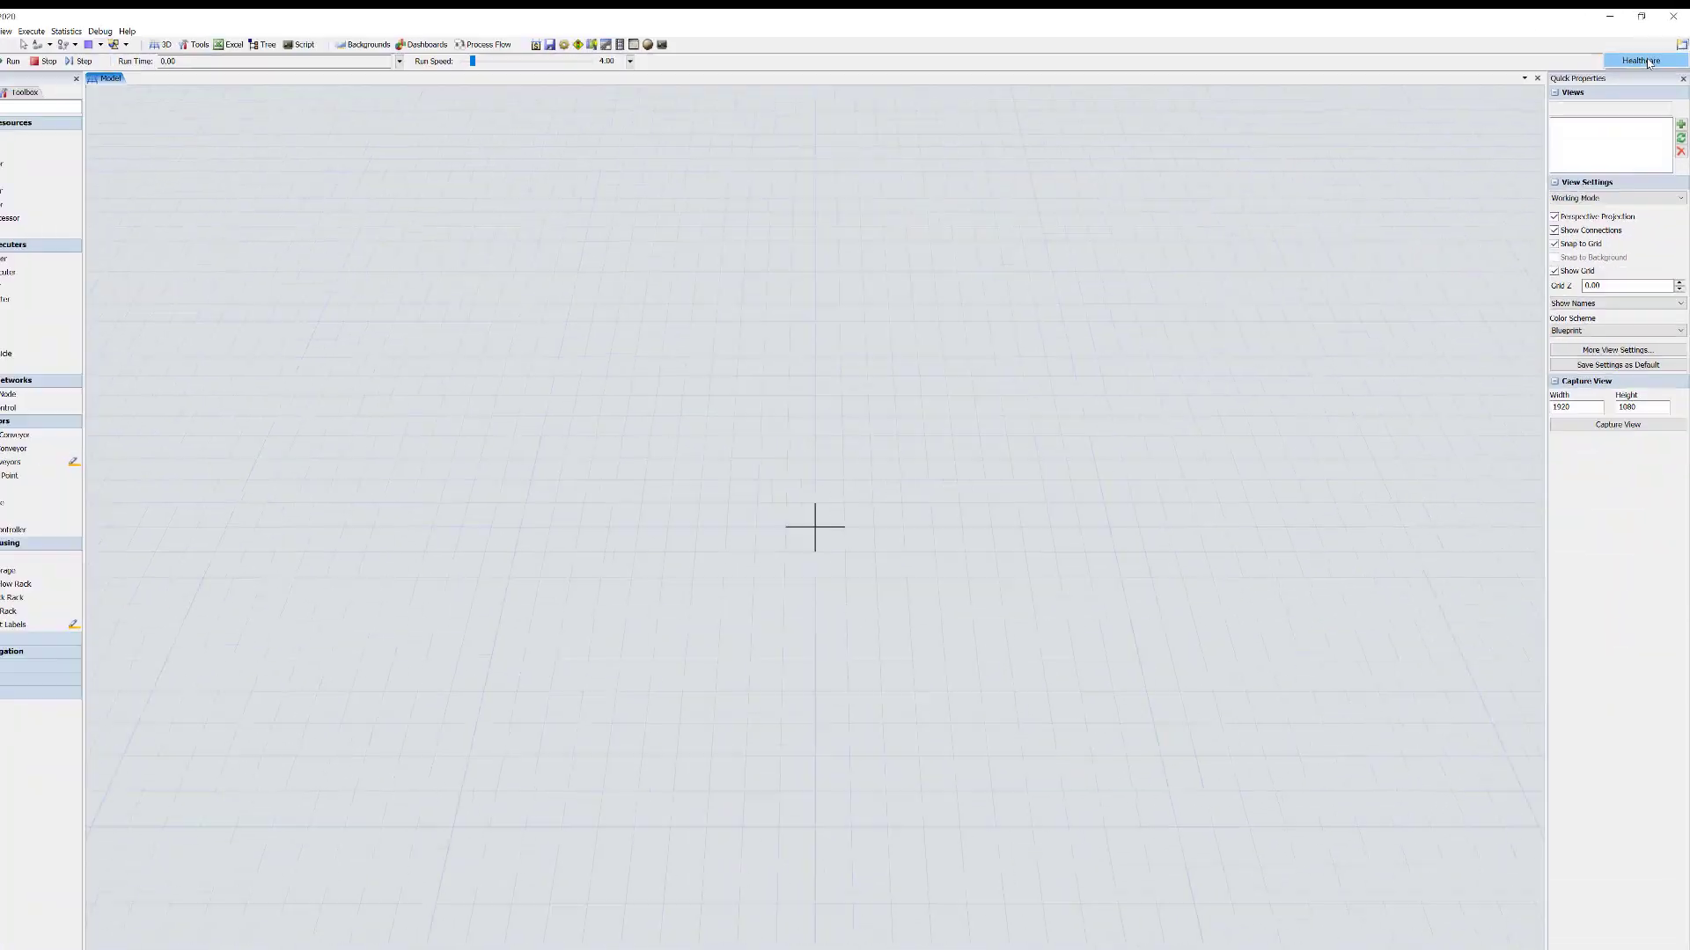
click(1576, 158)
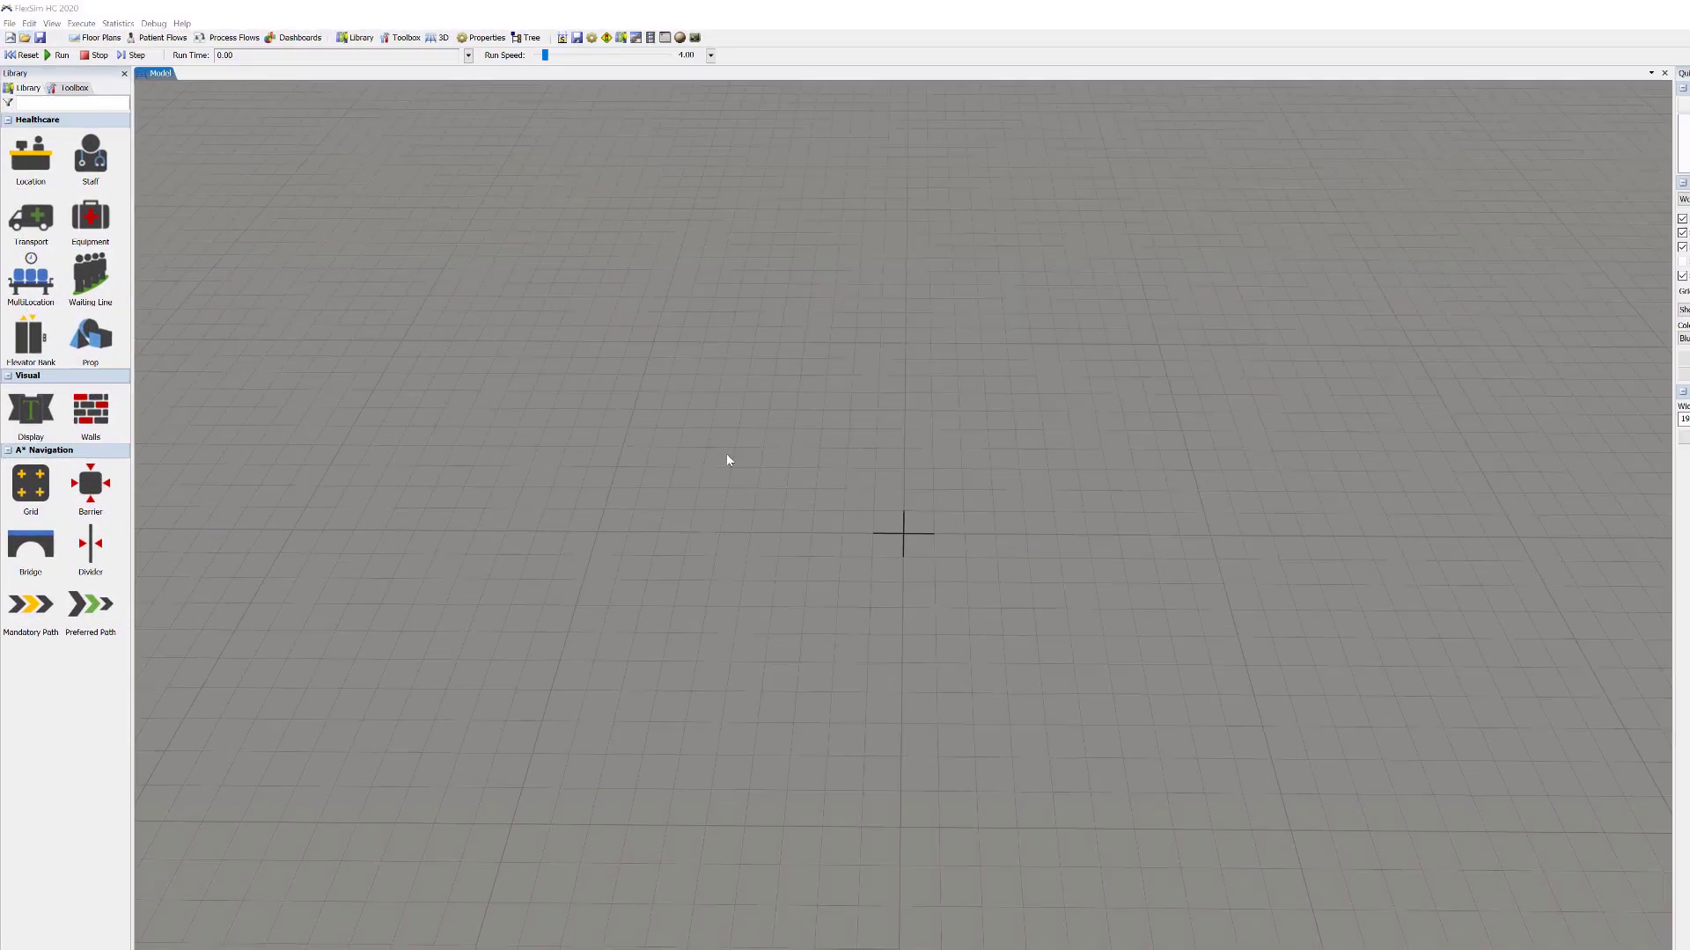
click(9, 24)
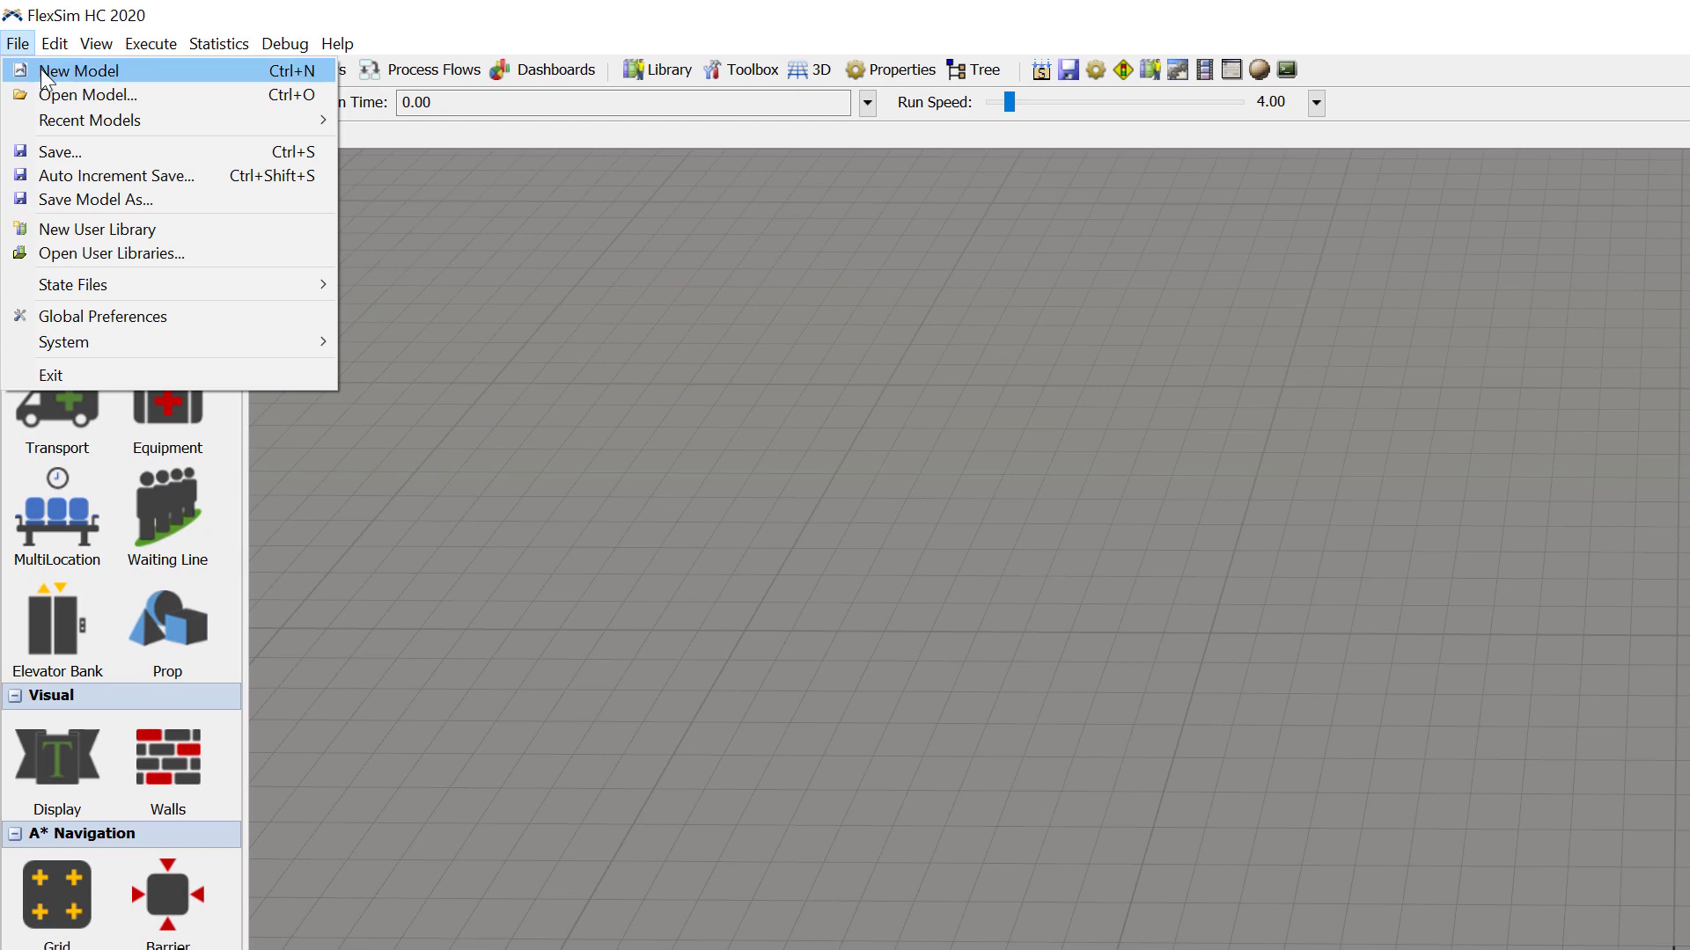
click(41, 70)
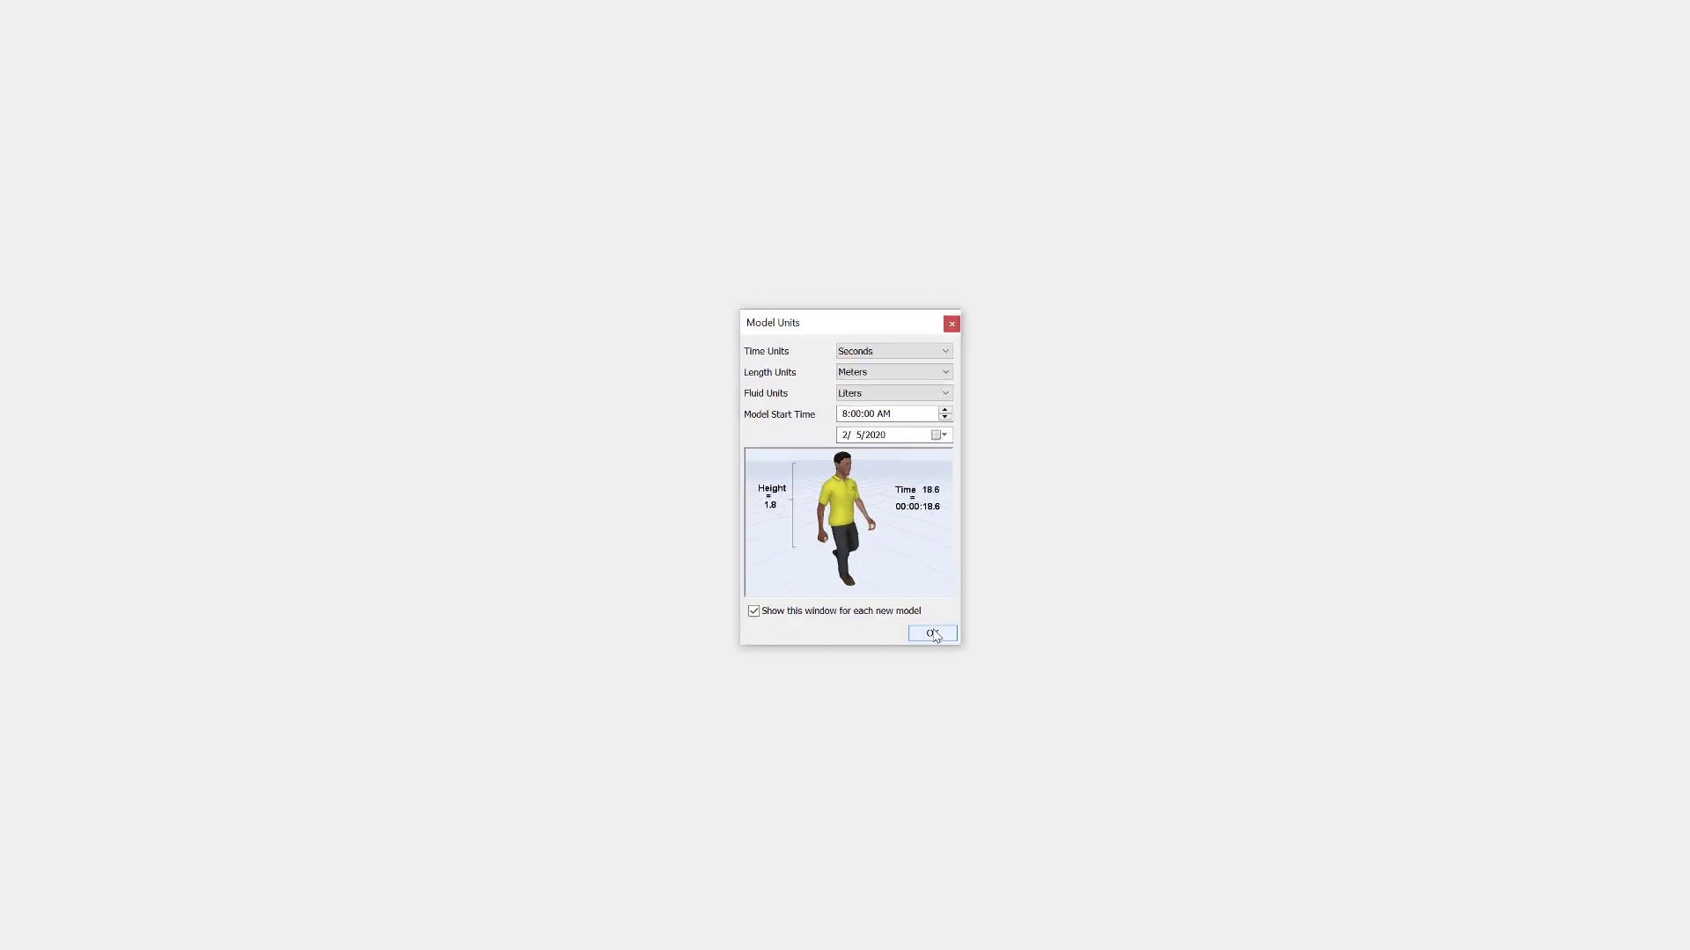
click(933, 633)
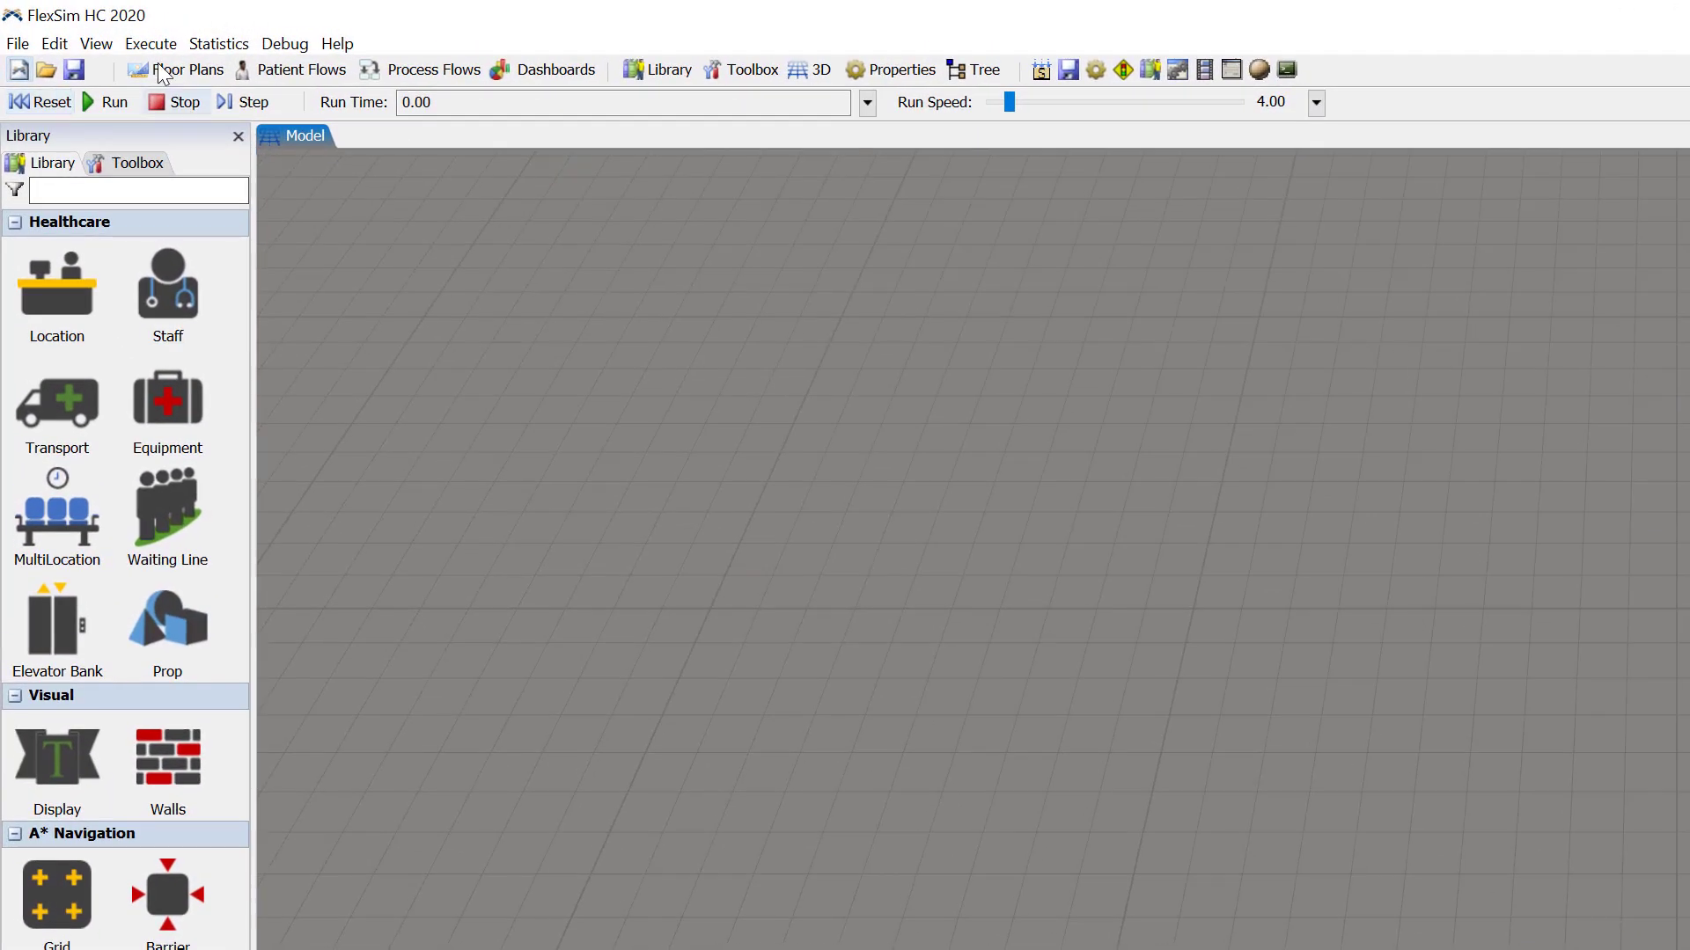
- Add a floor plan to the model using the ER_small.dwg drawing from the FlexSim 2020 Projects folder
click(176, 69)
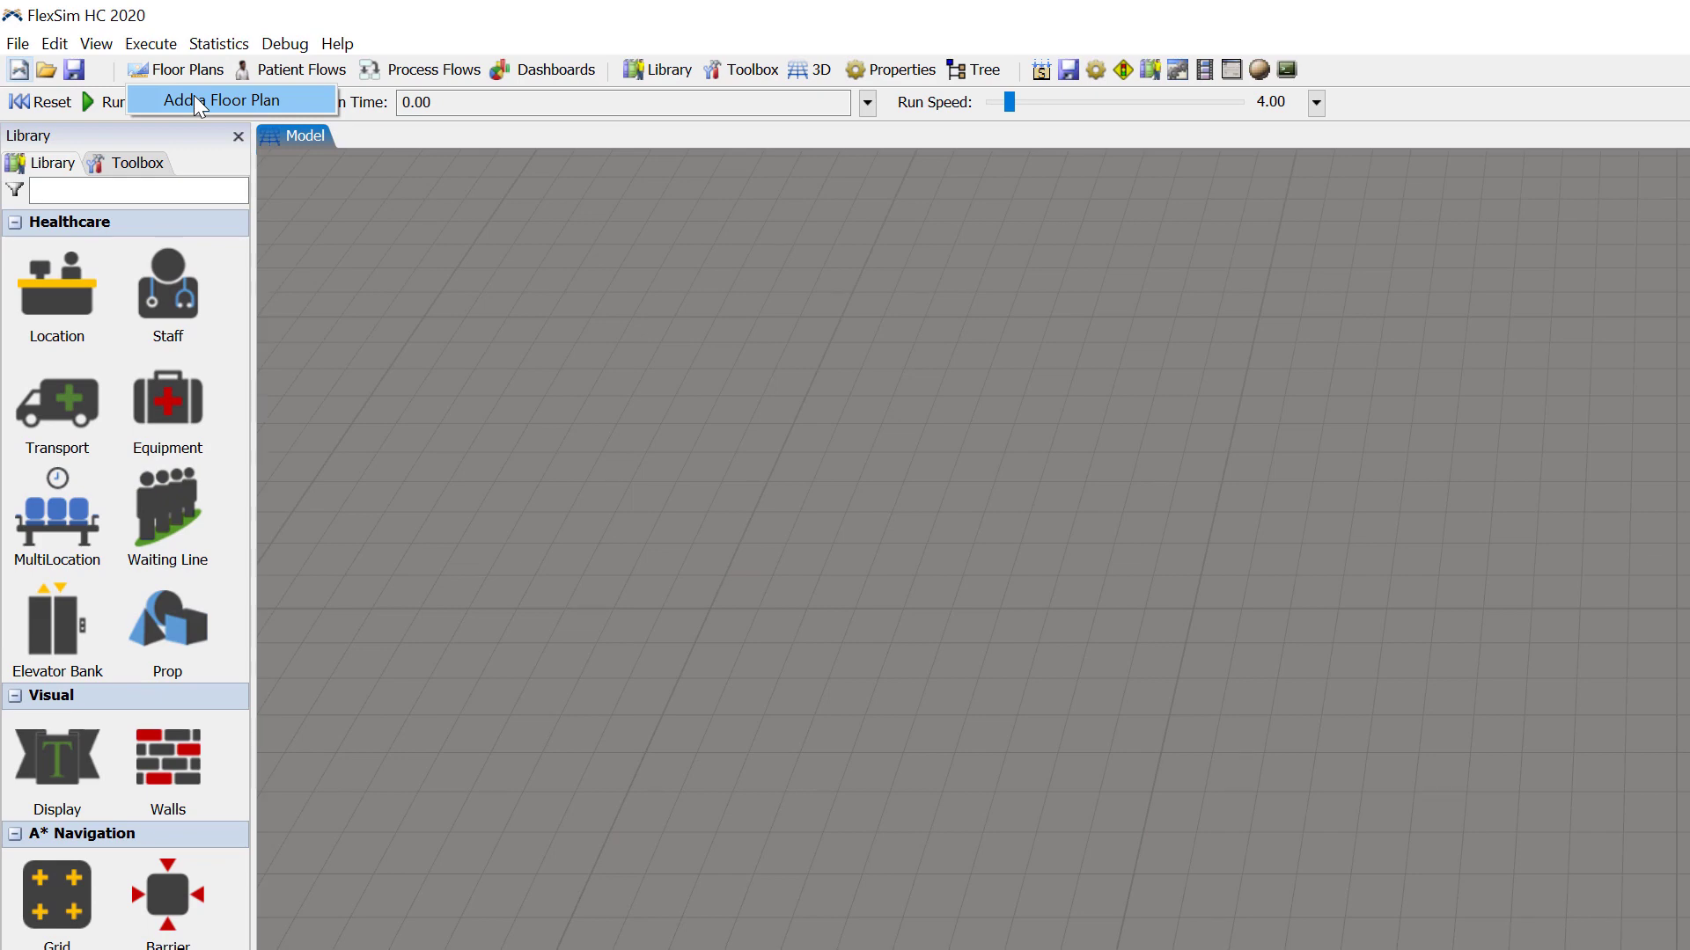
click(193, 100)
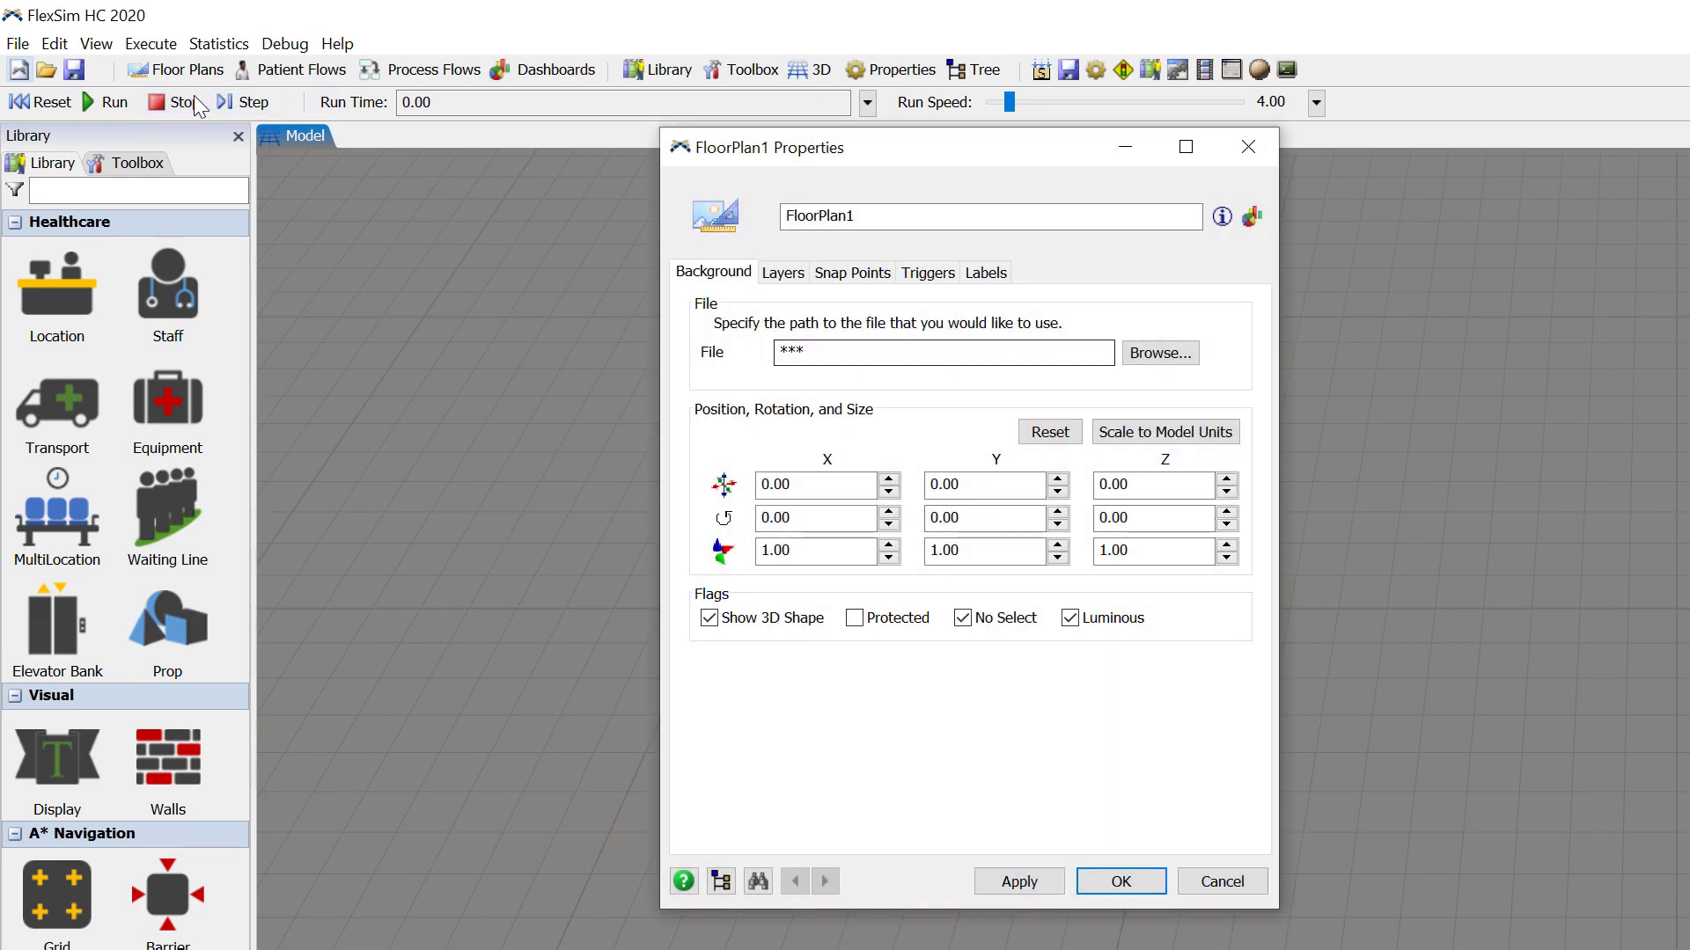
click(1169, 360)
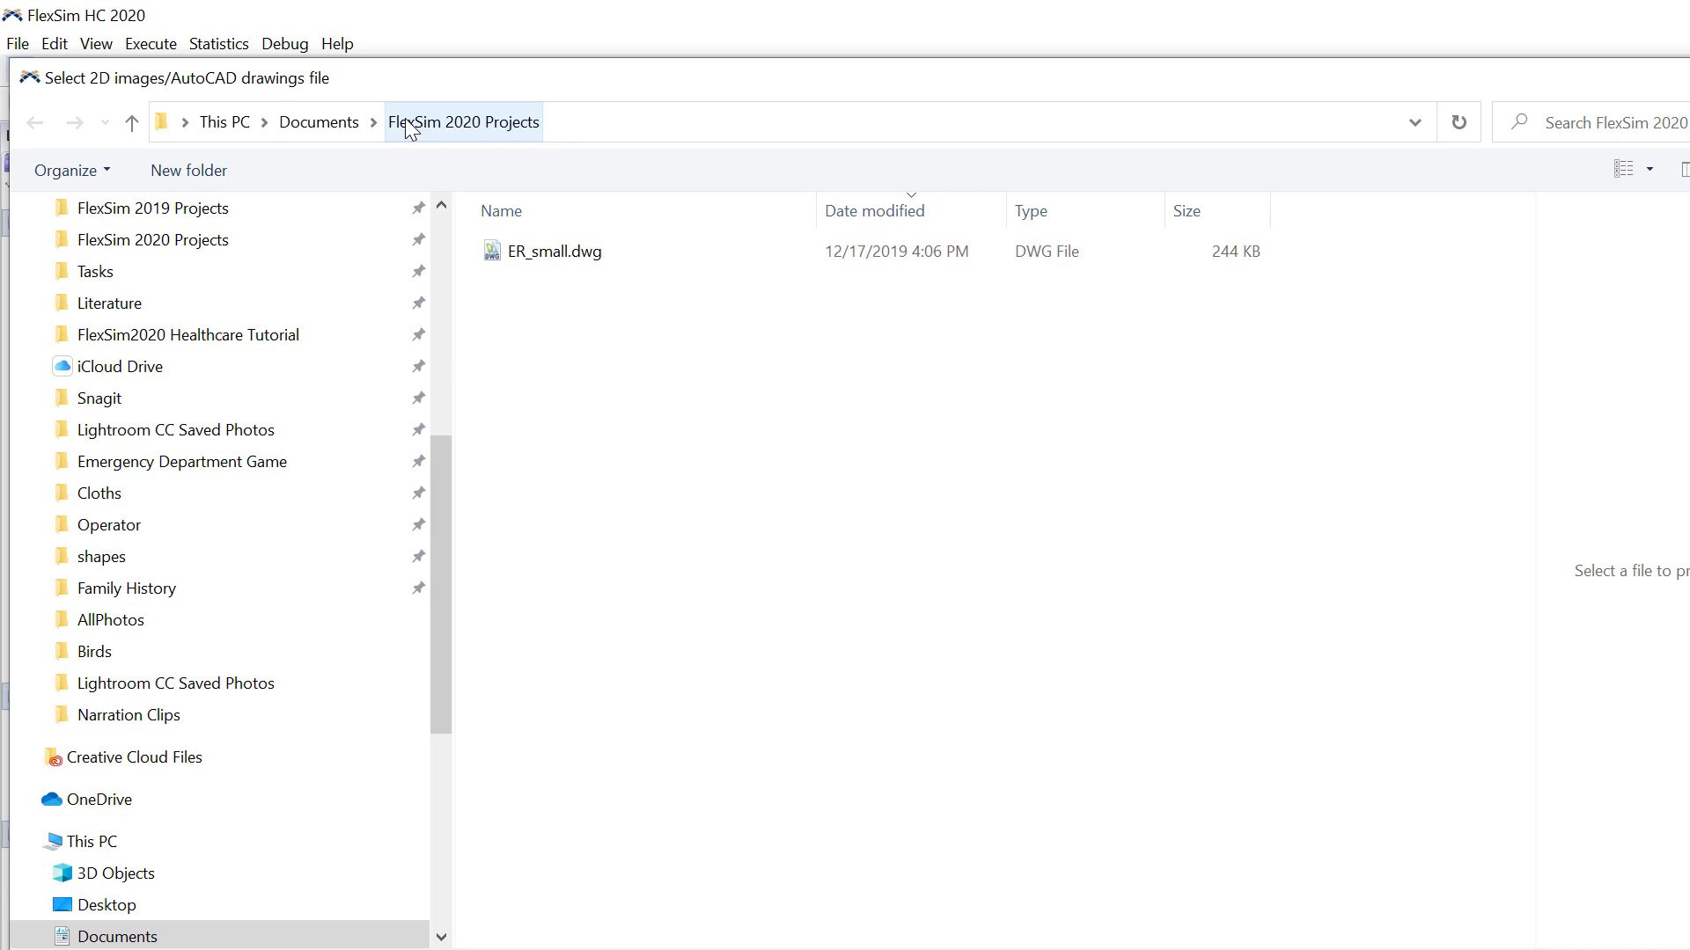
click(496, 257)
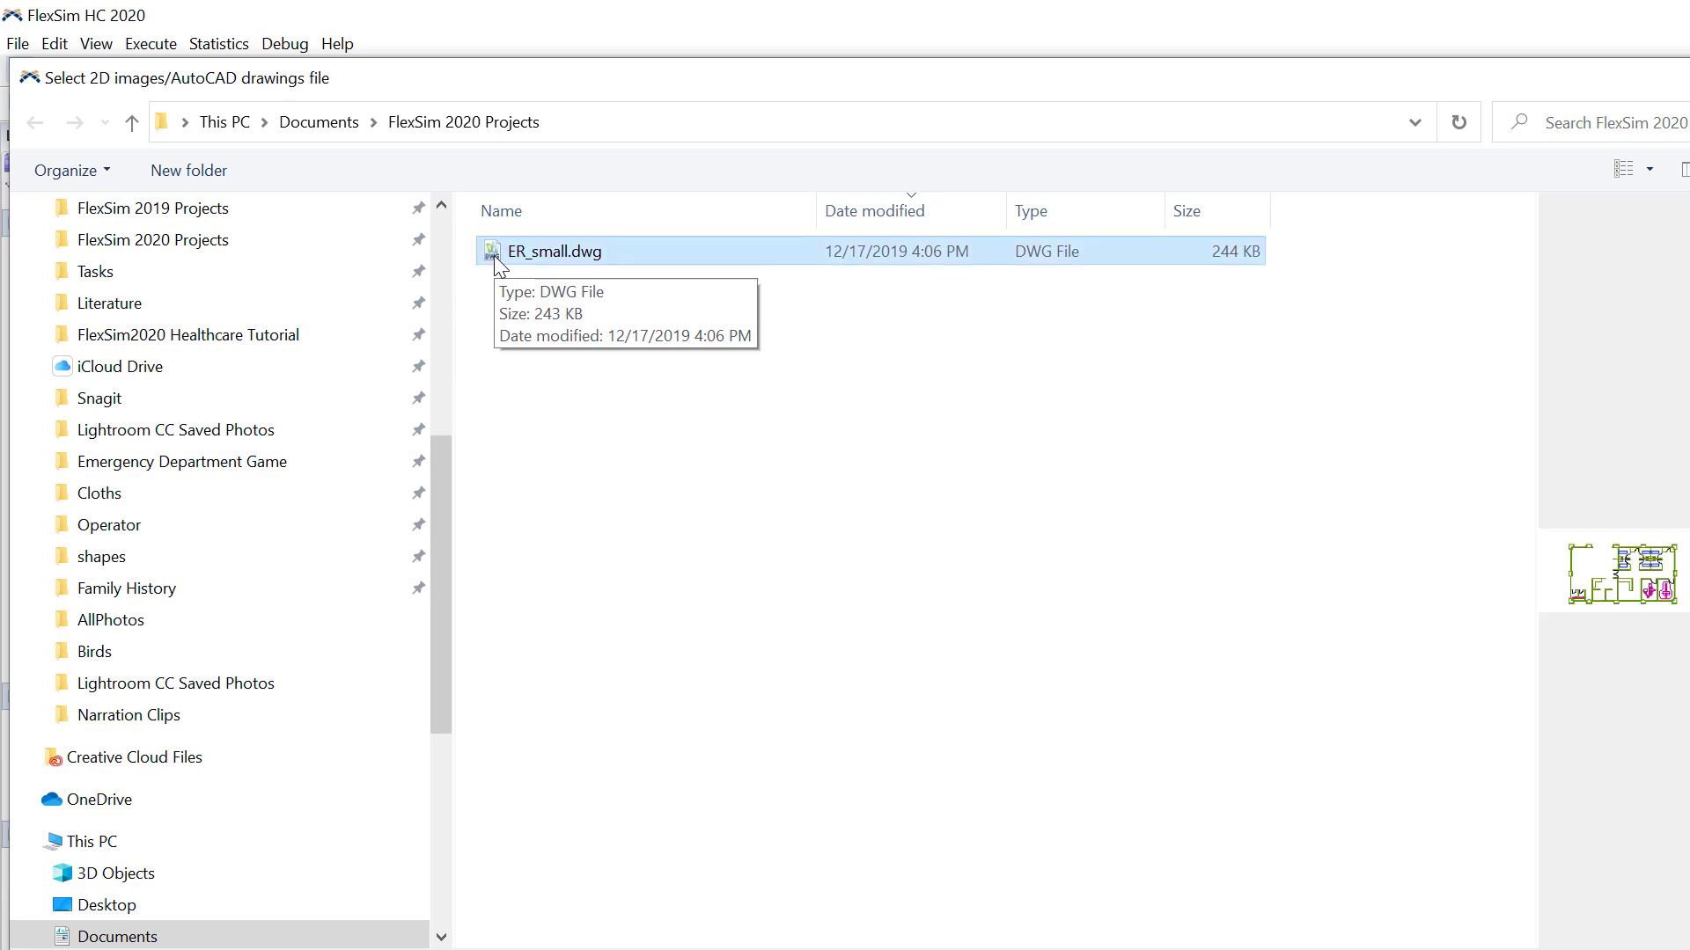
double_click(495, 256)
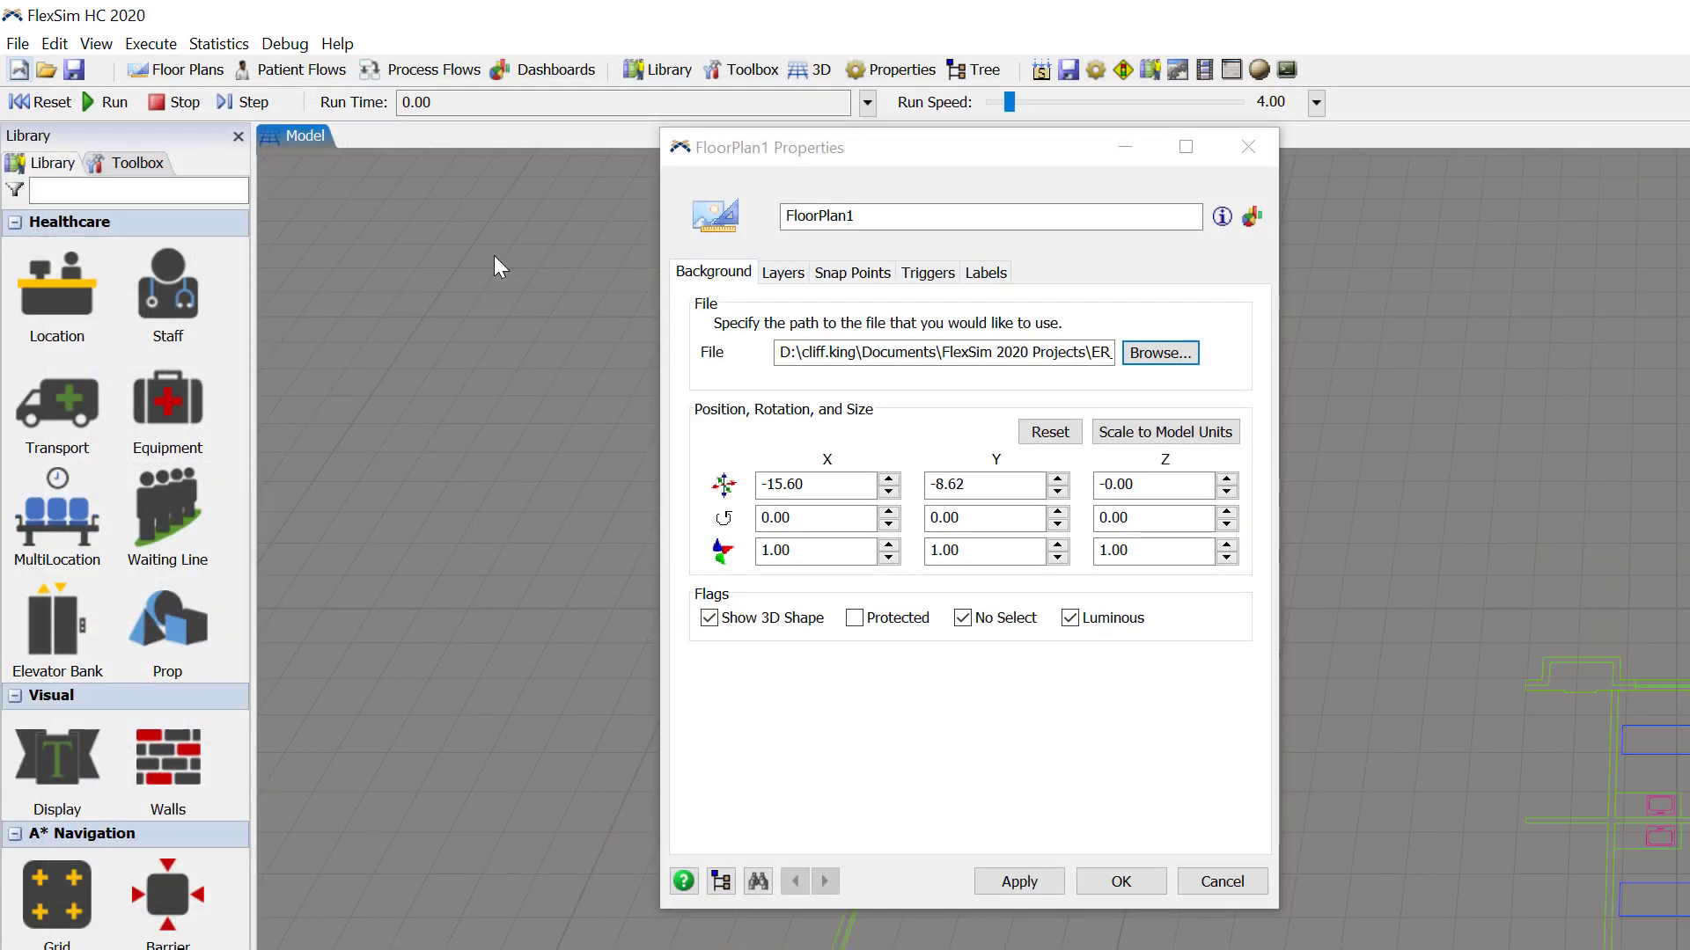
click(1120, 881)
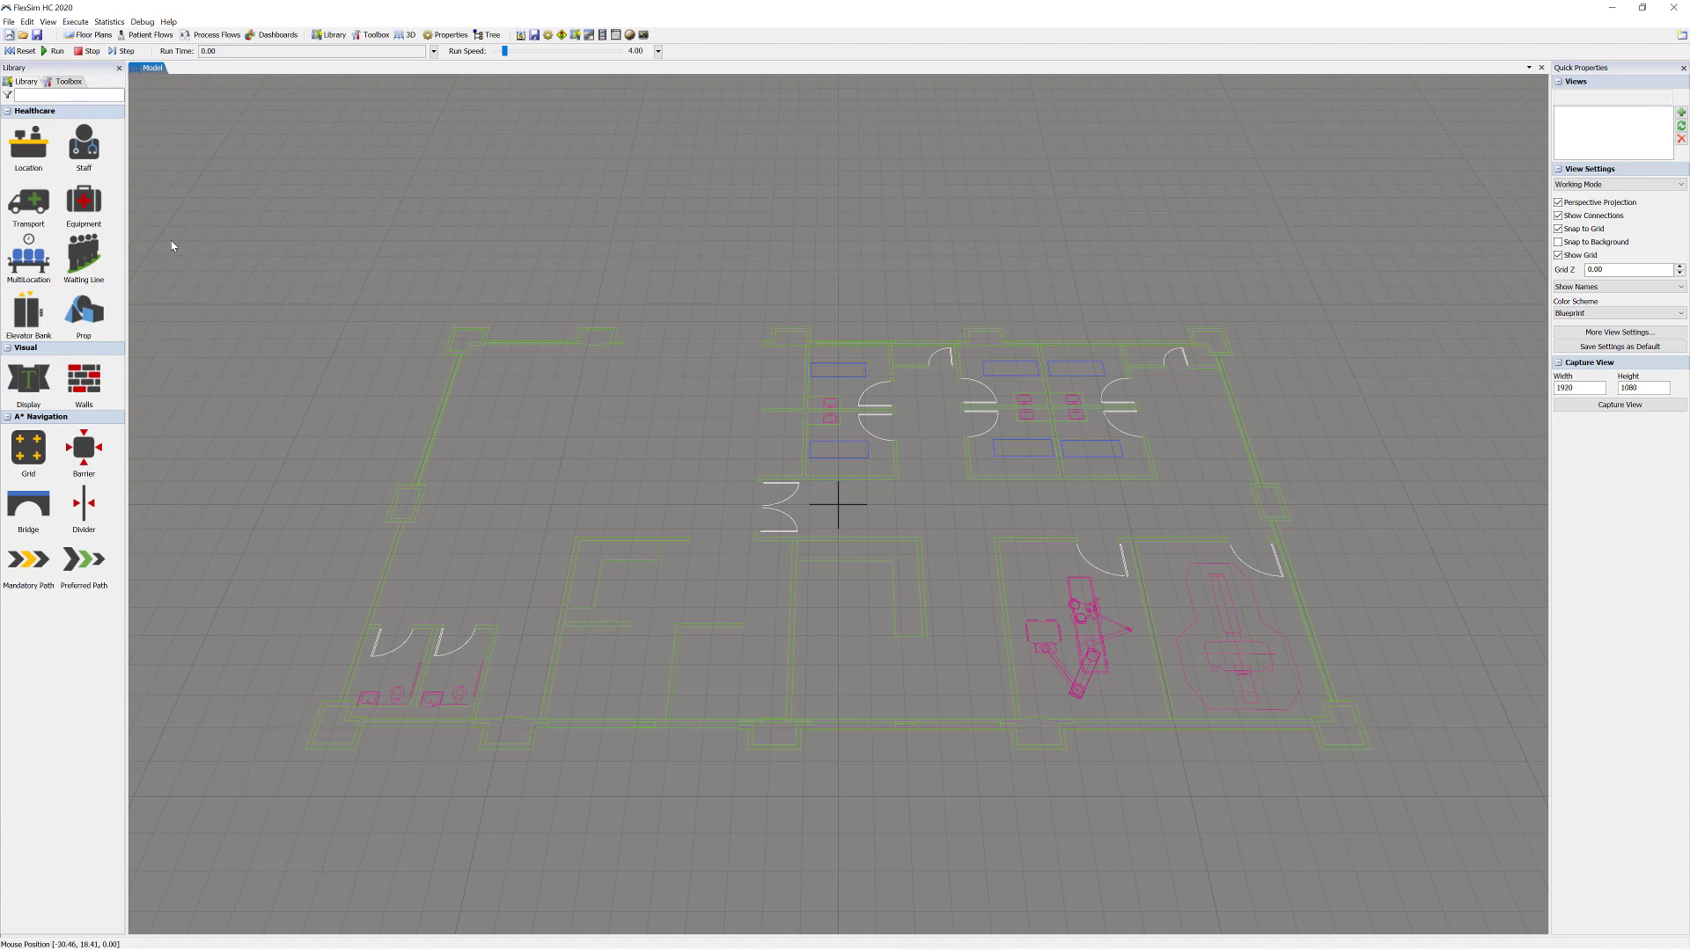
- Place a Kiosk location beside the wall stub west of the exam rooms and set its Z rotation to 180
mouse_move(67, 160)
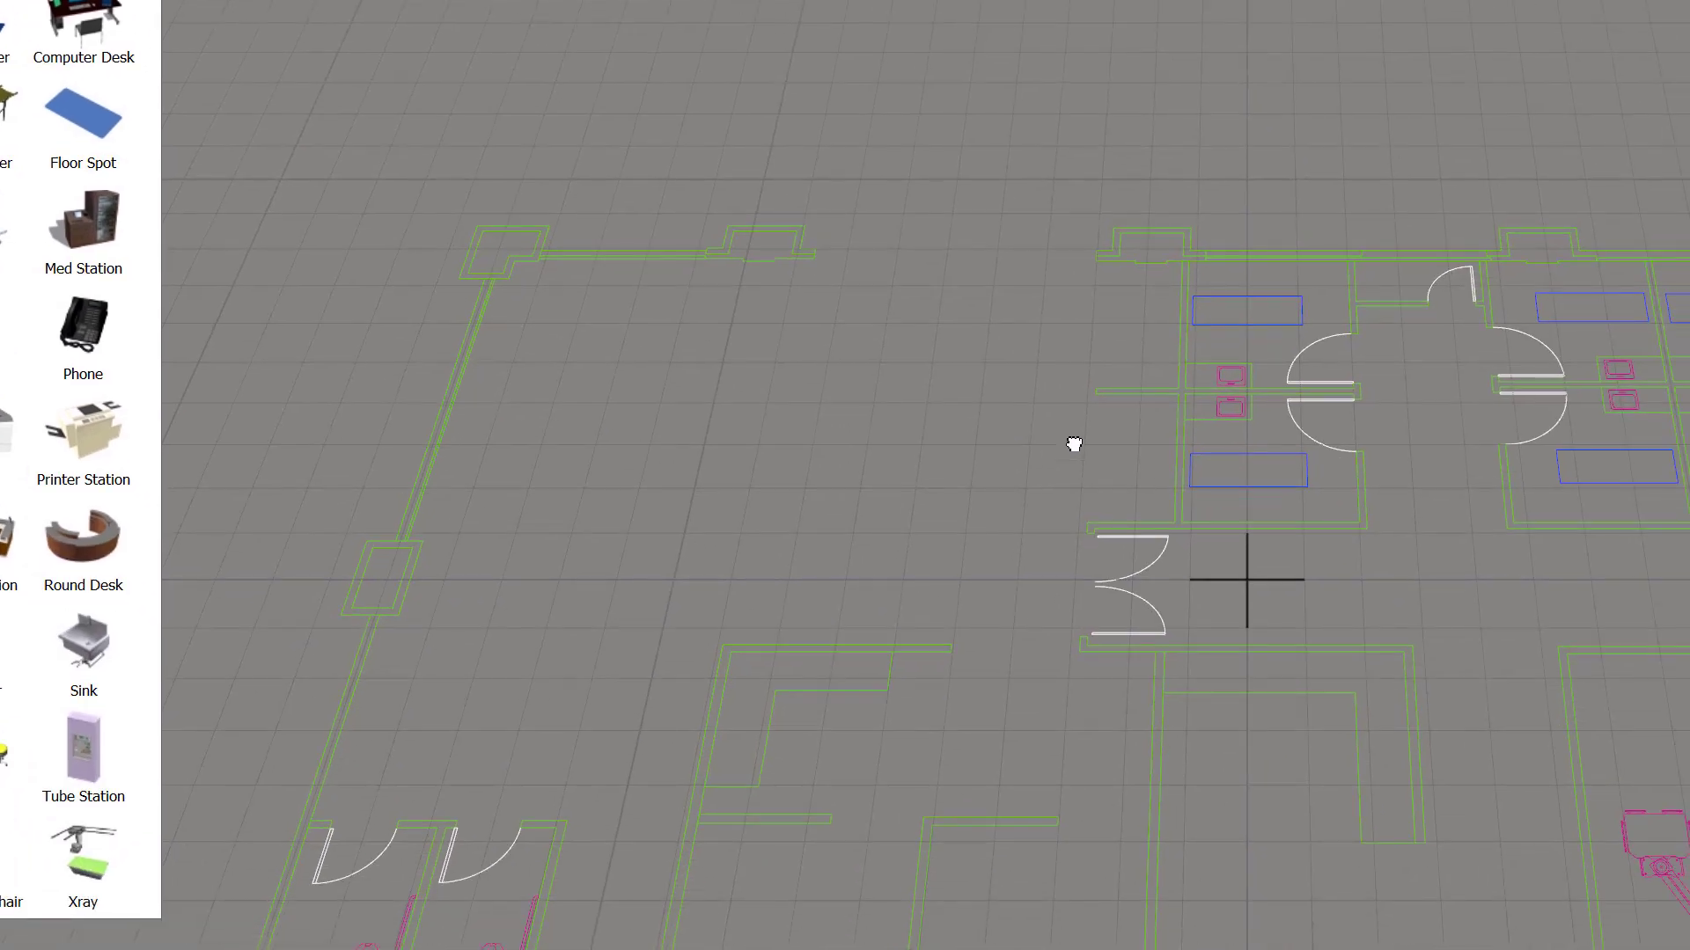
drag(1074, 444, 1107, 452)
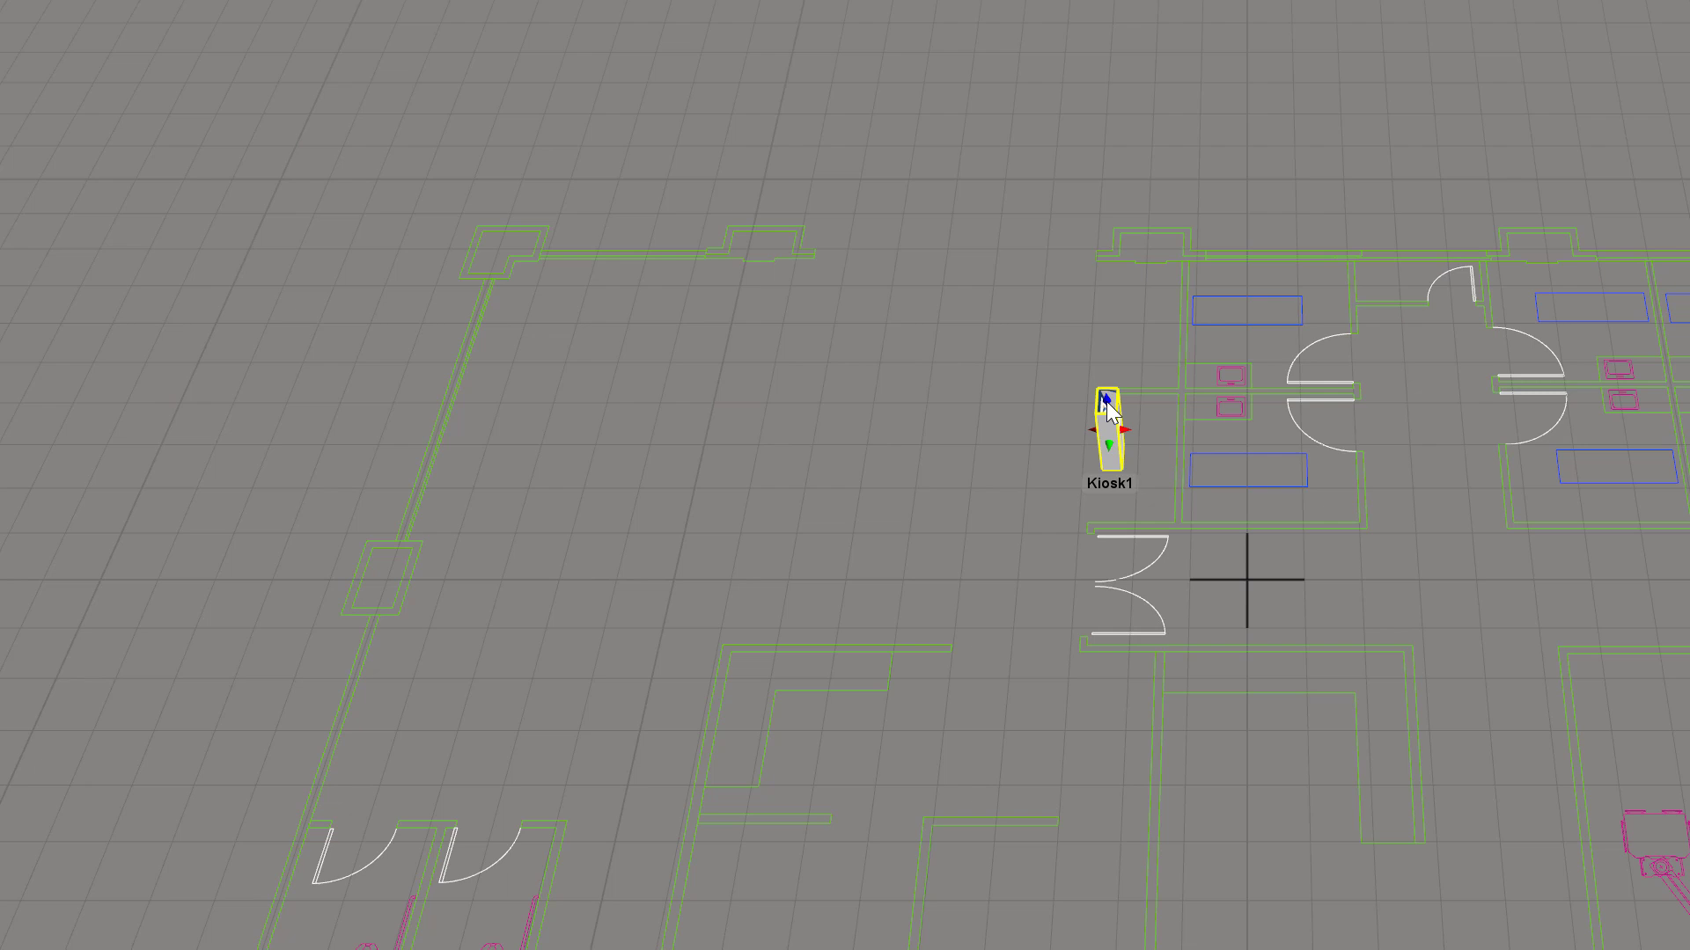
drag(1107, 401, 1089, 264)
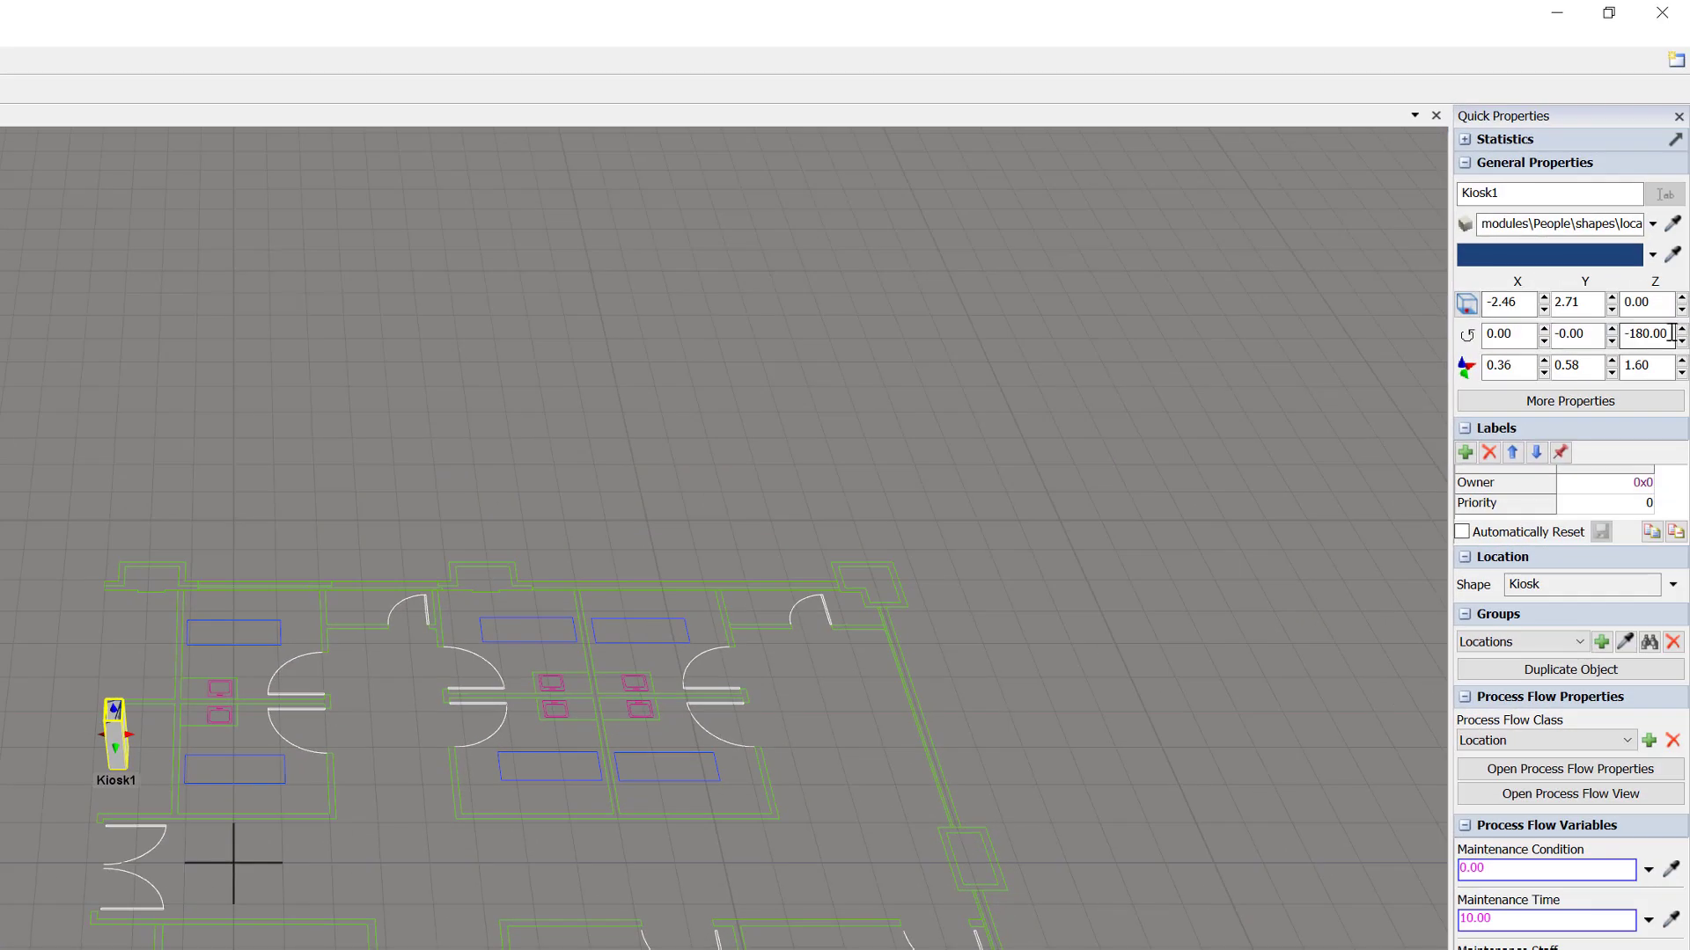
double_click(1642, 332)
text(180)
click(1559, 365)
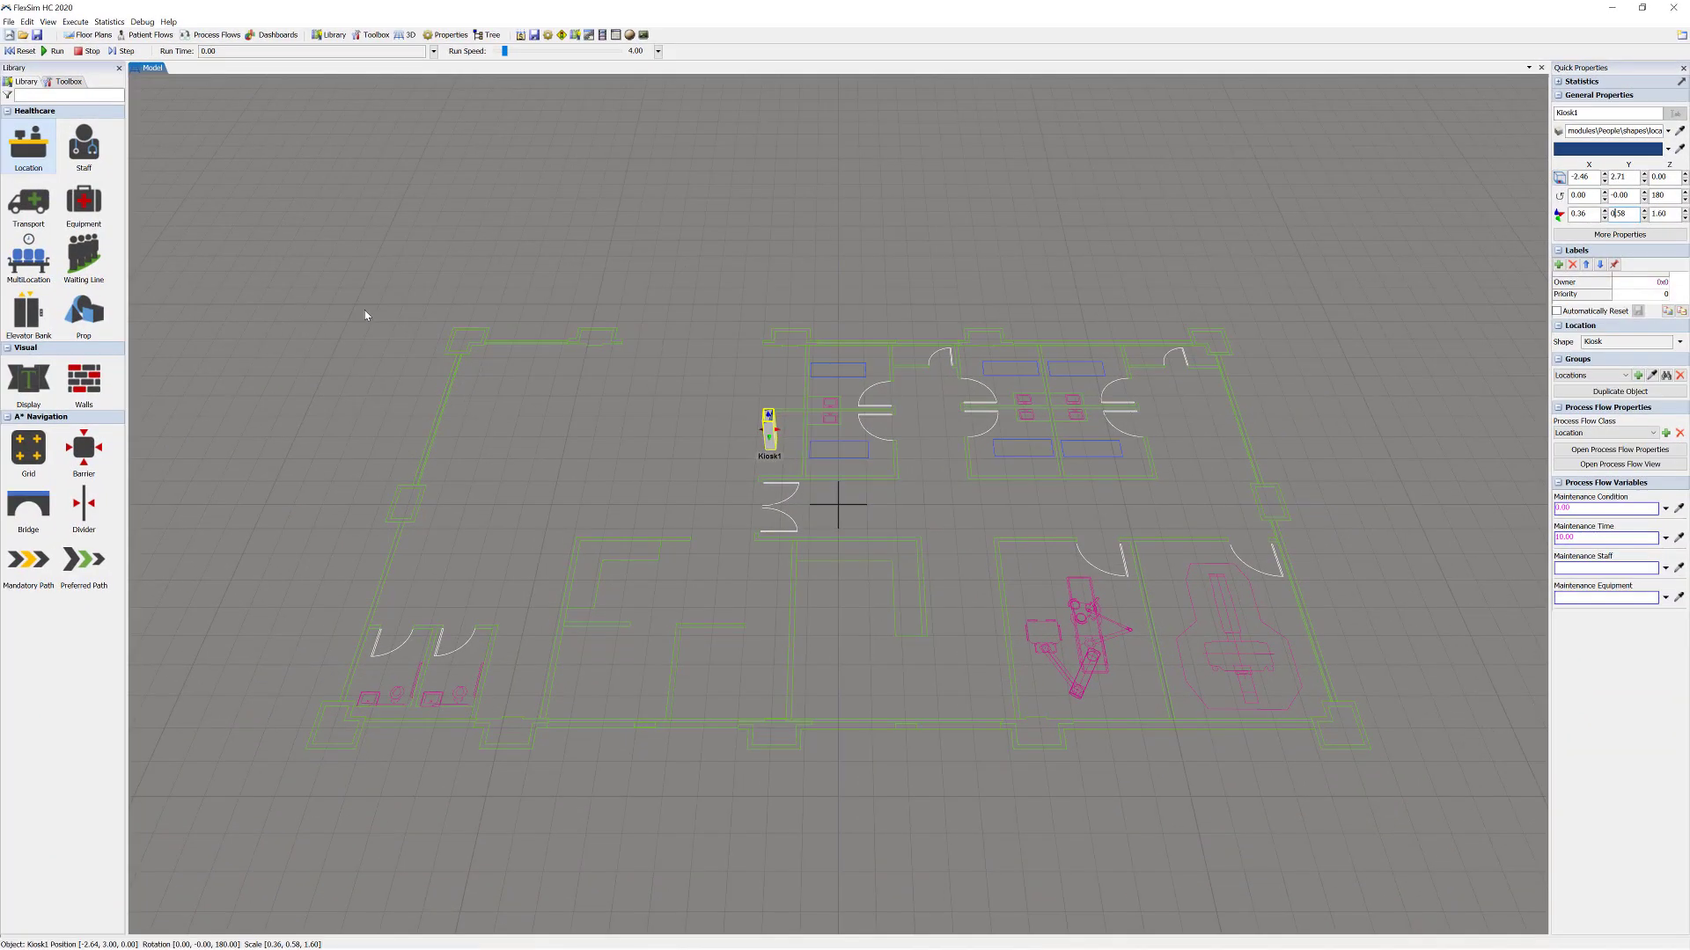
- Place a Glass door prop in the entrance opening of the floor plan's upper outer wall
click(80, 312)
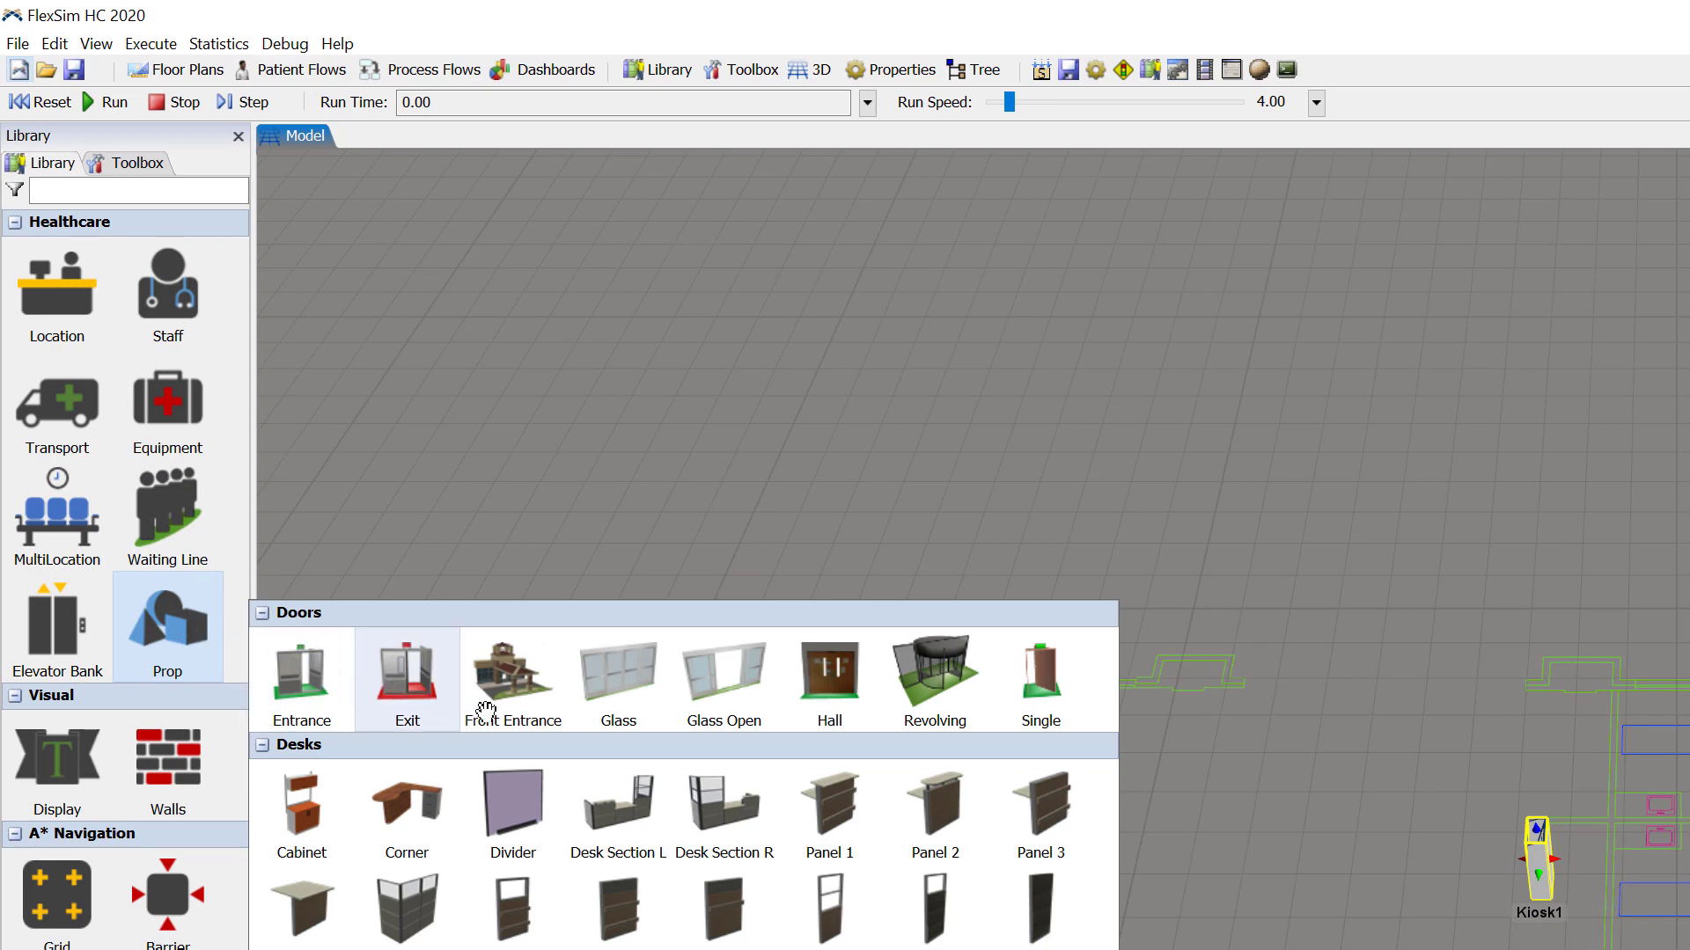
click(634, 686)
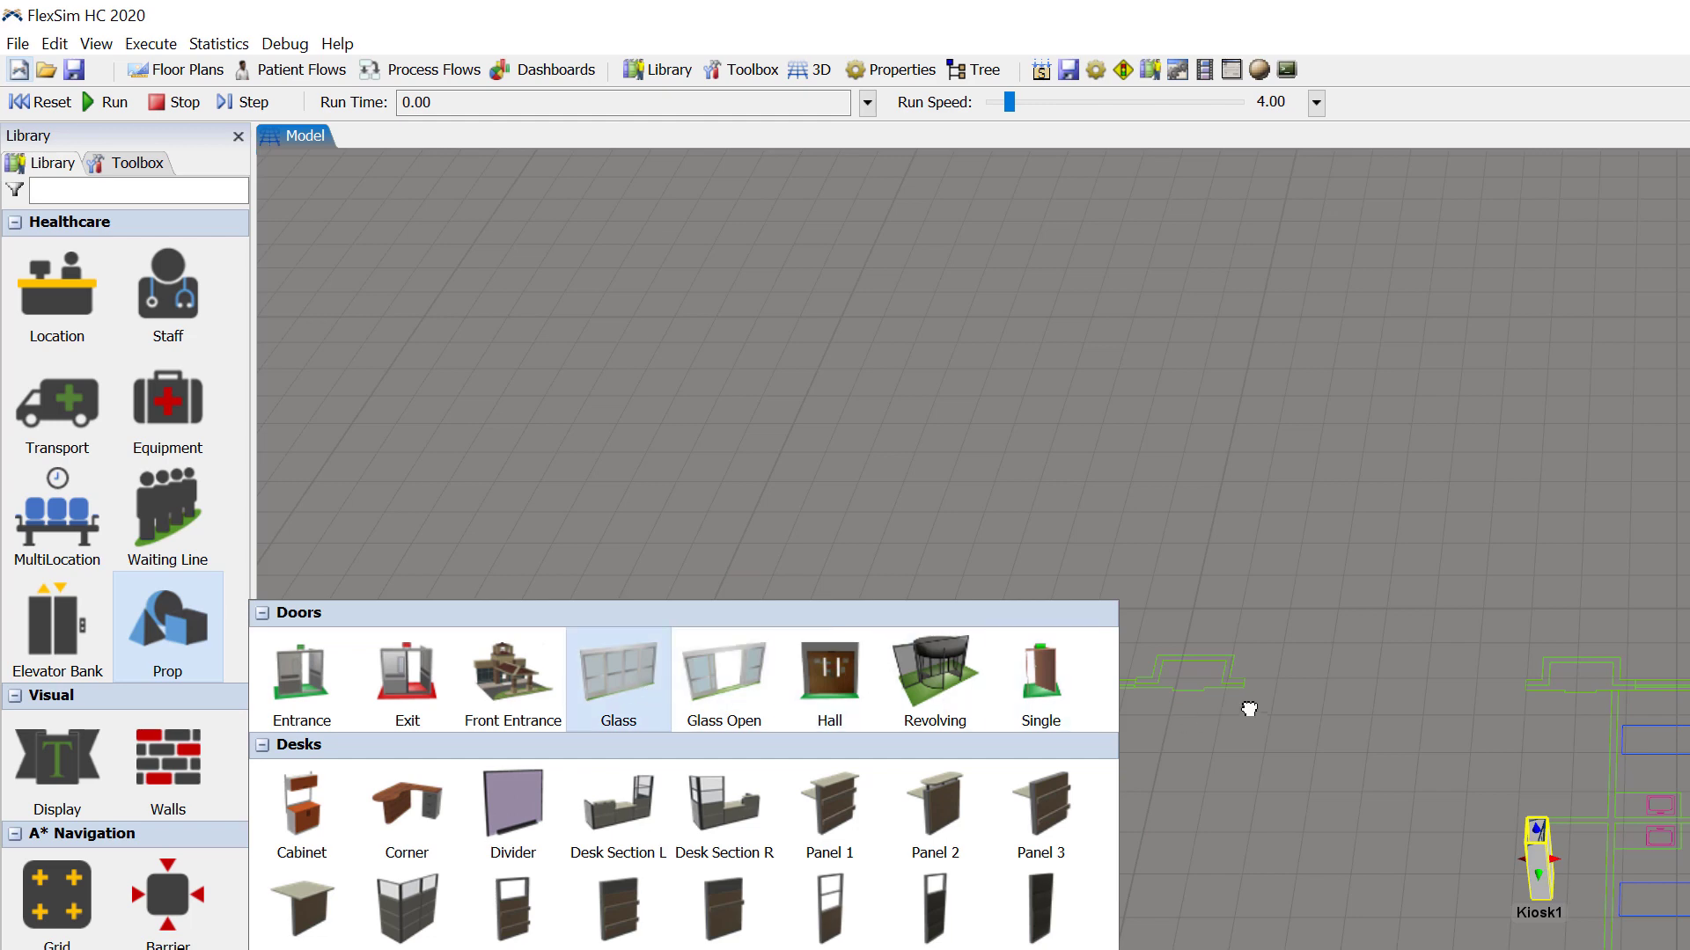
click(1277, 675)
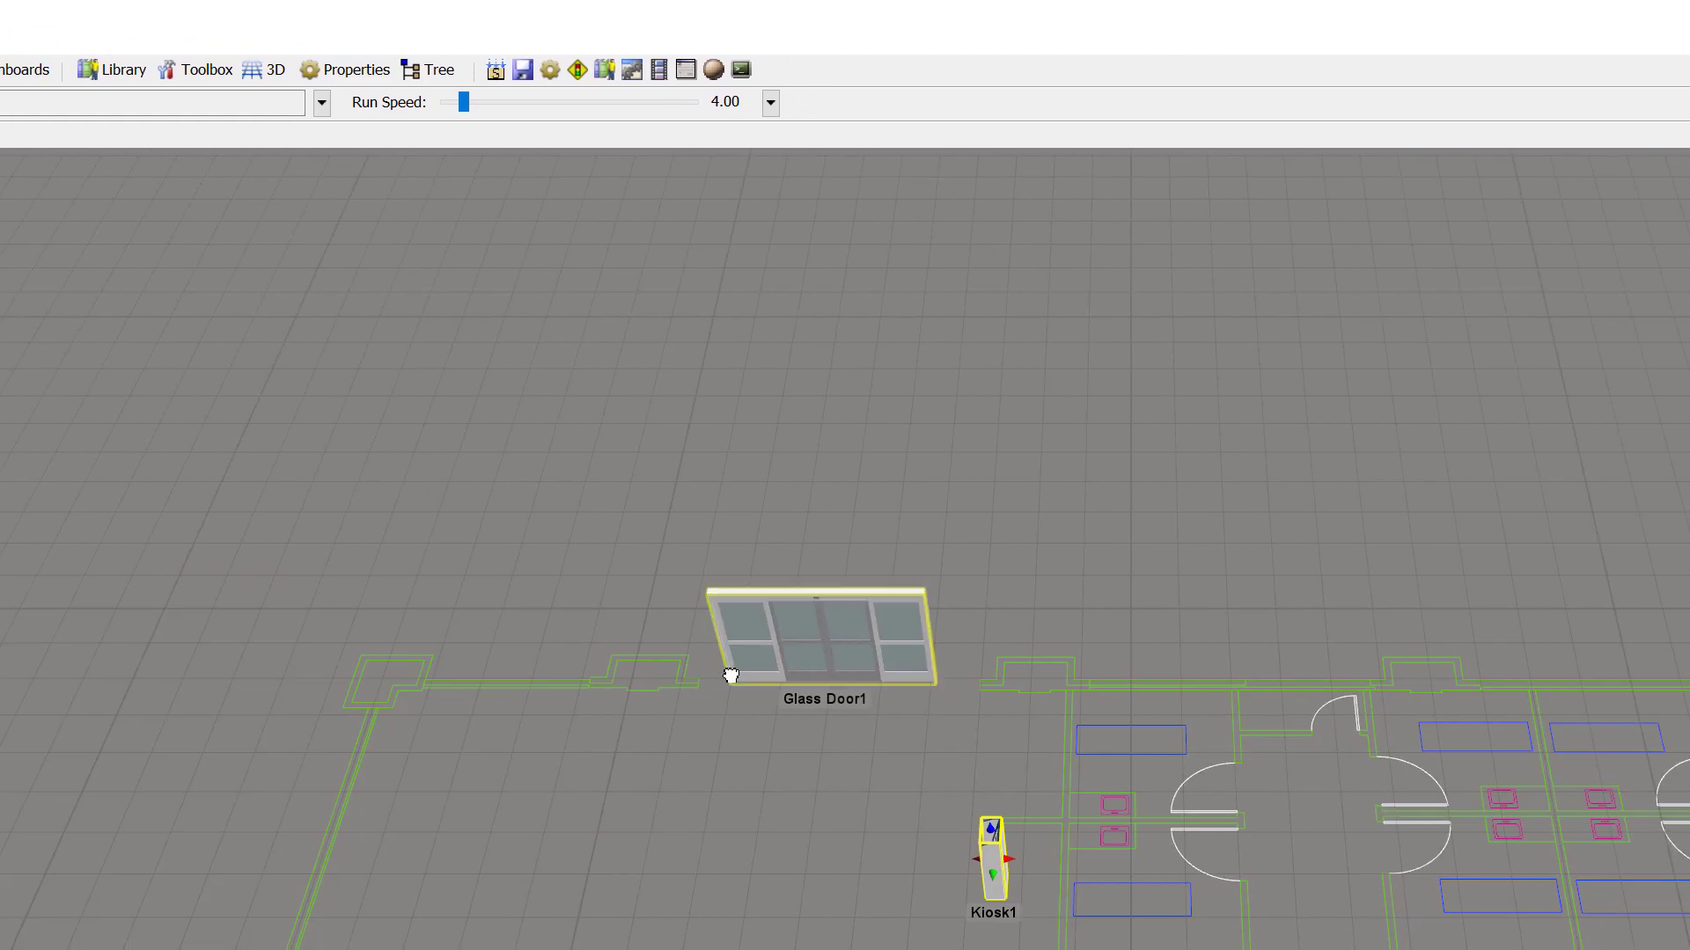
drag(731, 675, 767, 672)
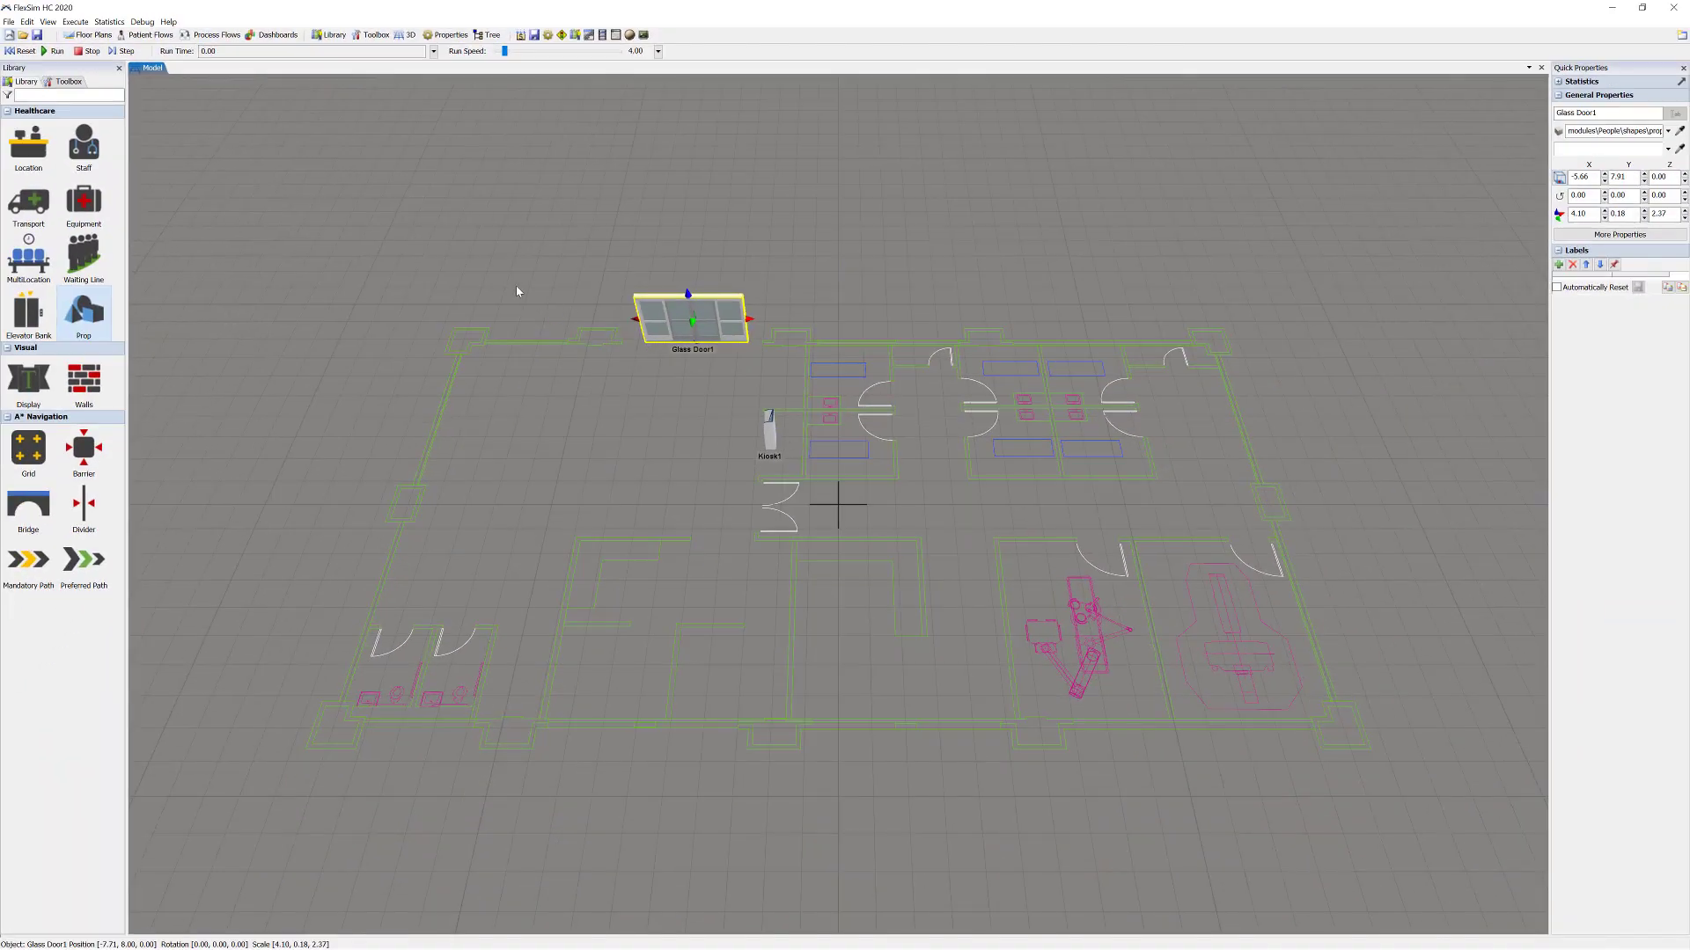
- Place a Chairs multi-location in the upper-left corner of the floor plan and rotate it to 51 degrees about Z
mouse_move(35, 259)
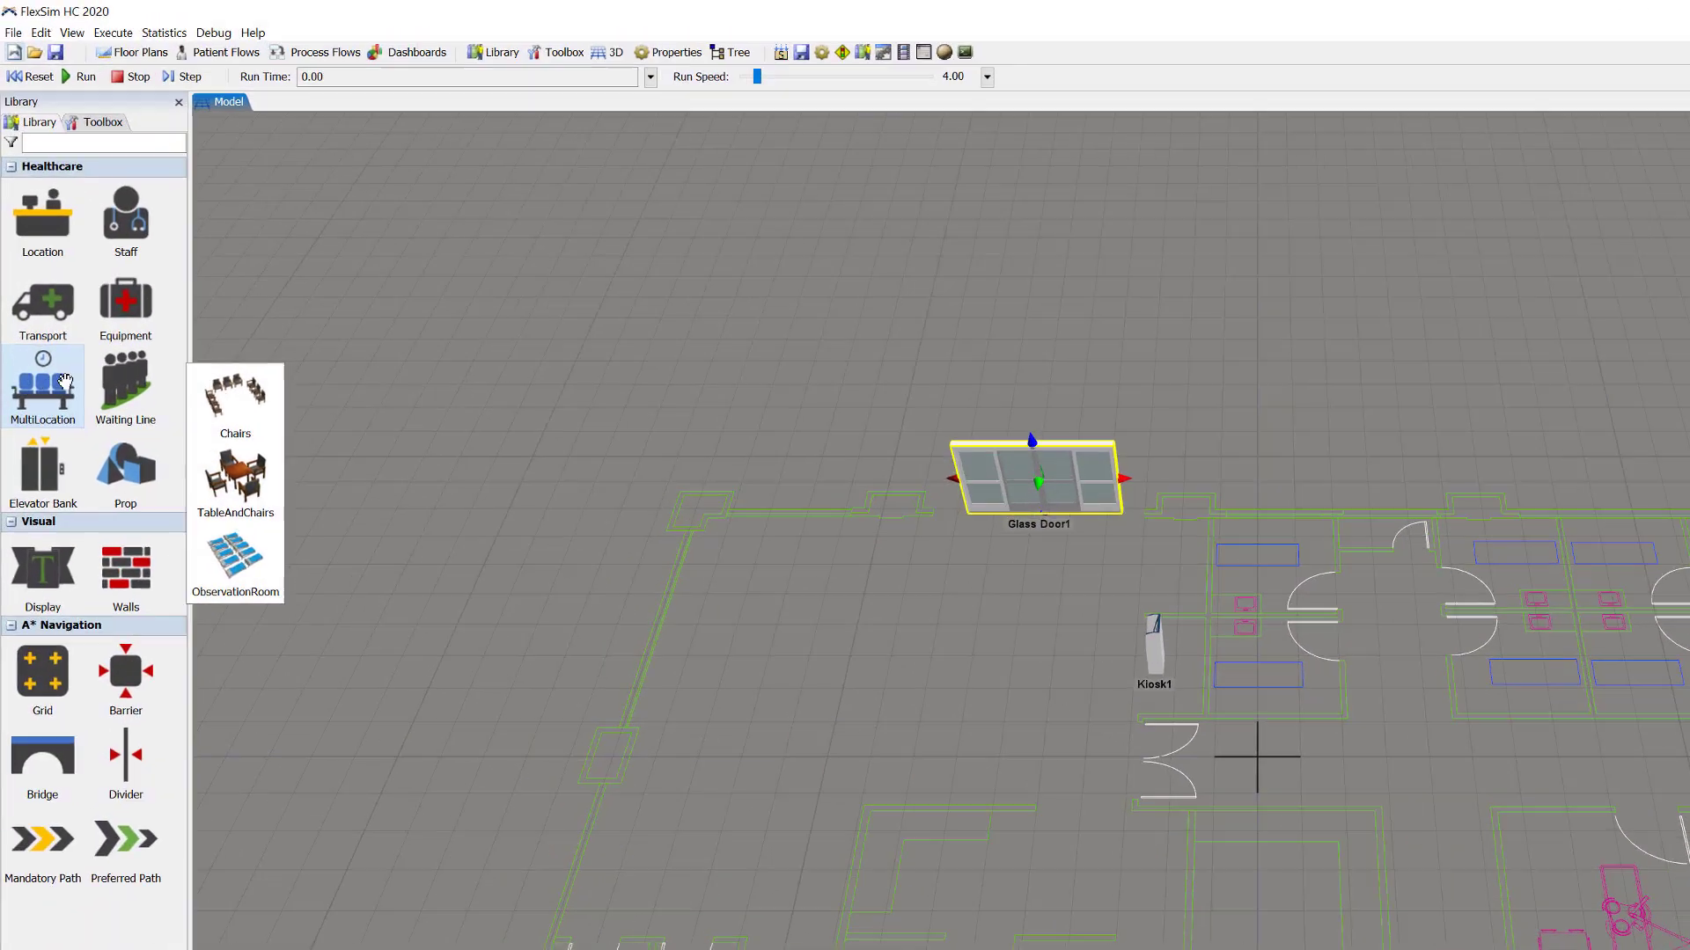
drag(296, 524, 1042, 797)
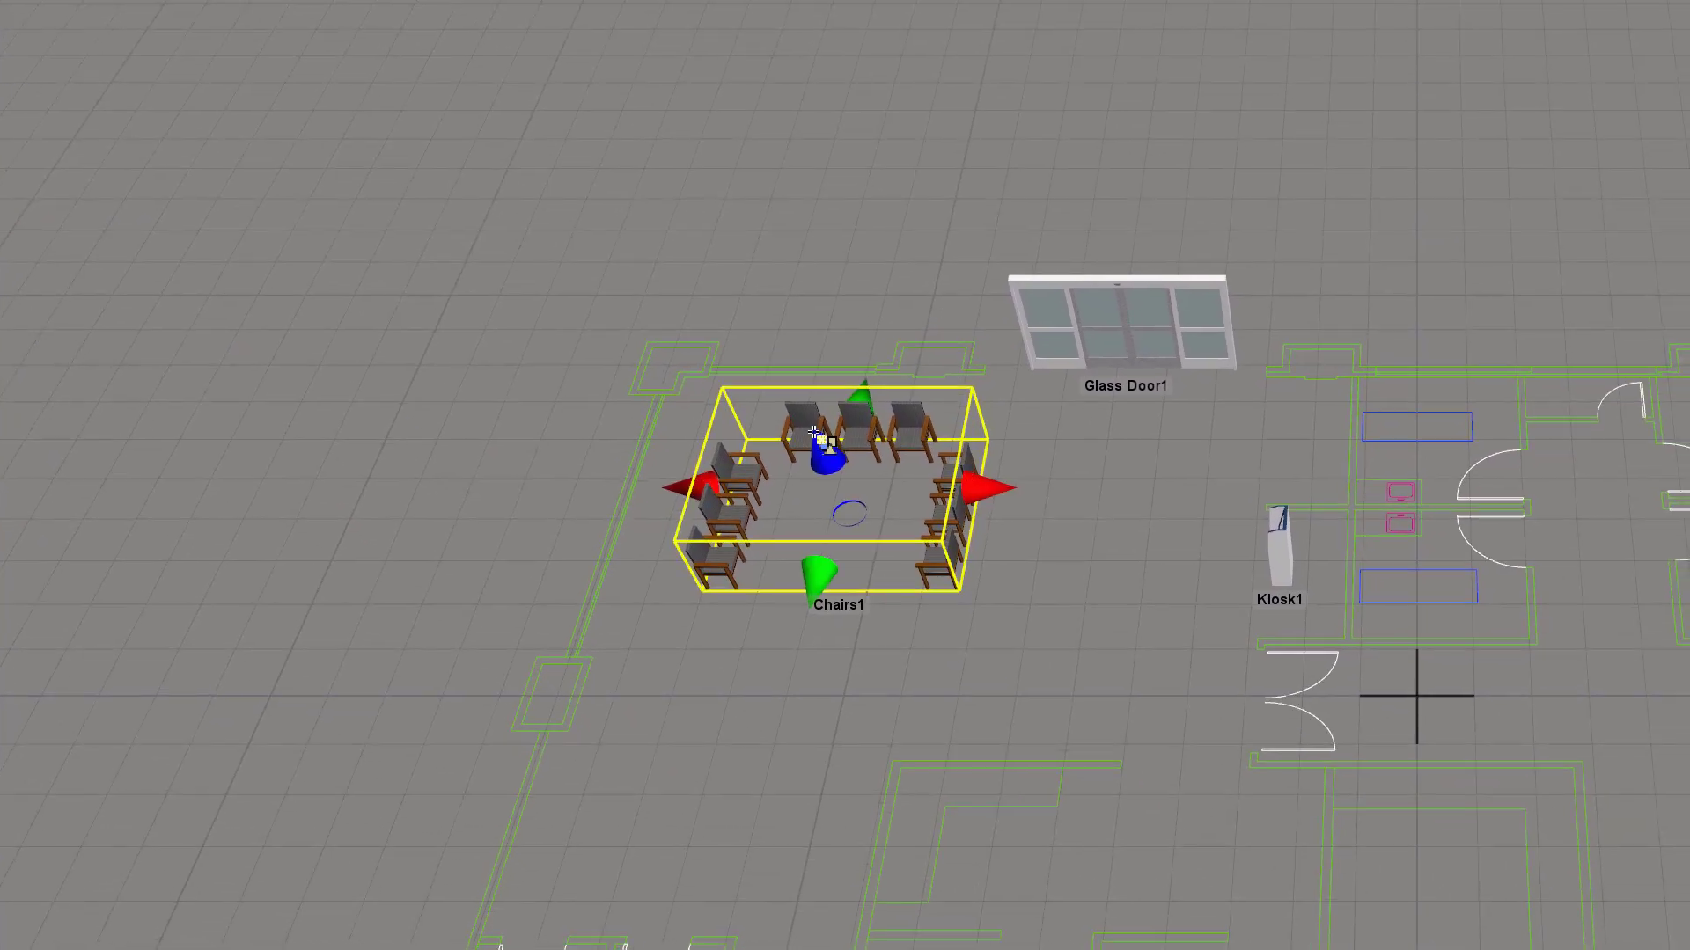
drag(831, 451, 754, 433)
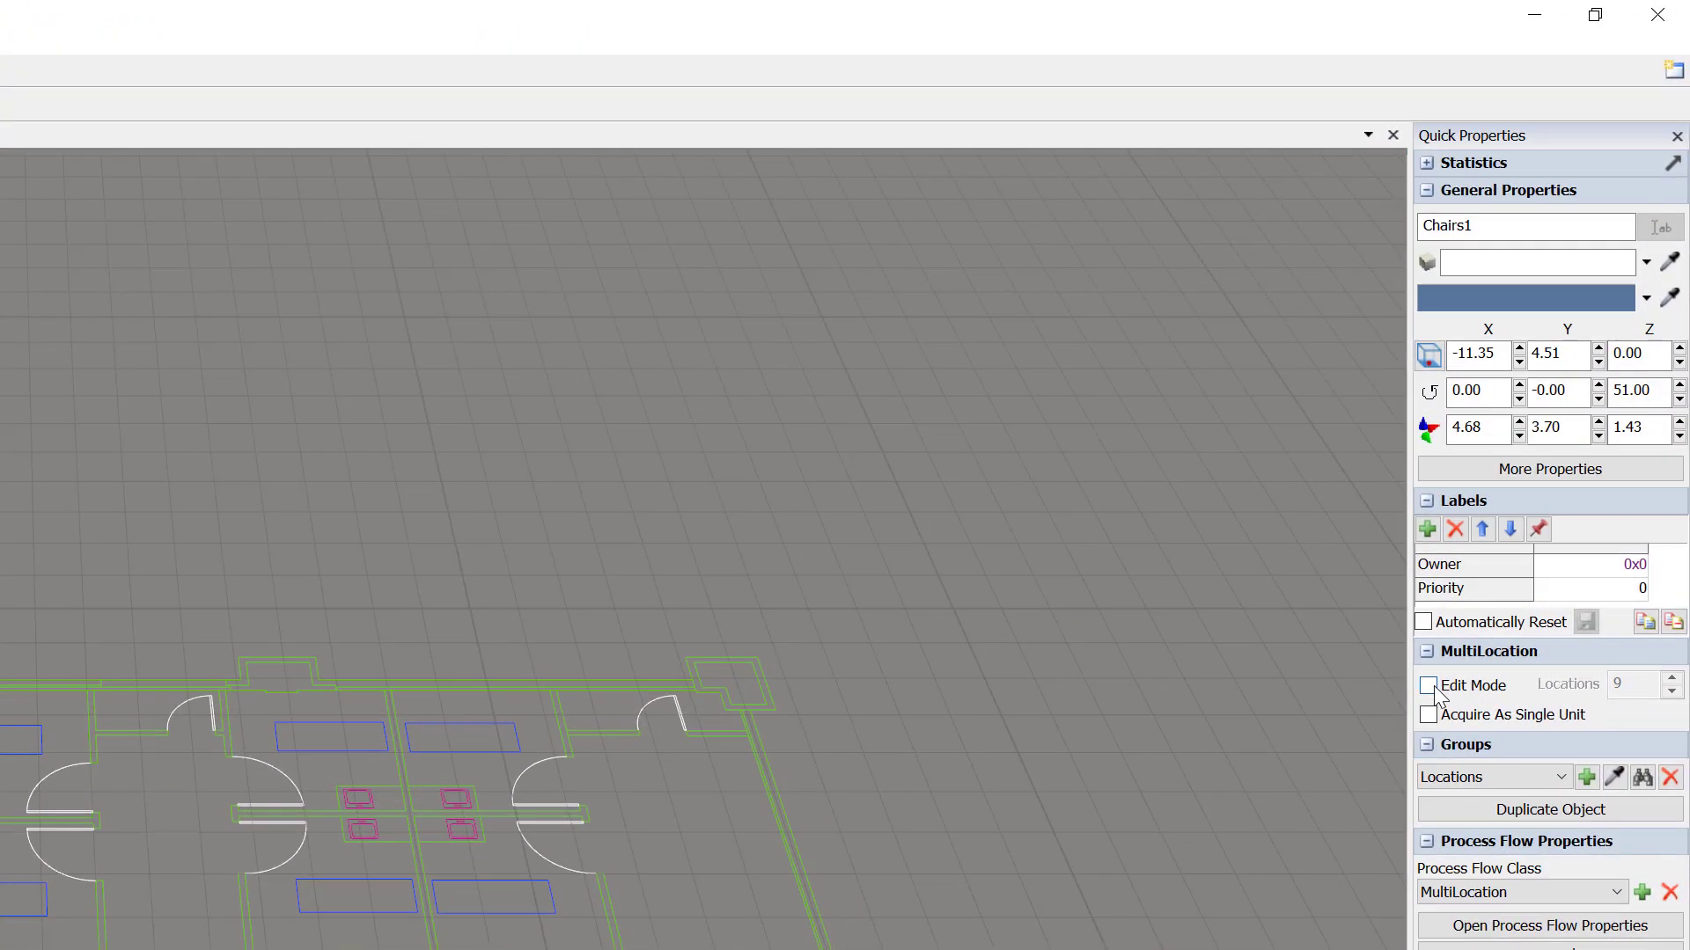
- Switch the chair group's Edit Mode on and off again, and rename the group Waiting Room
click(1430, 684)
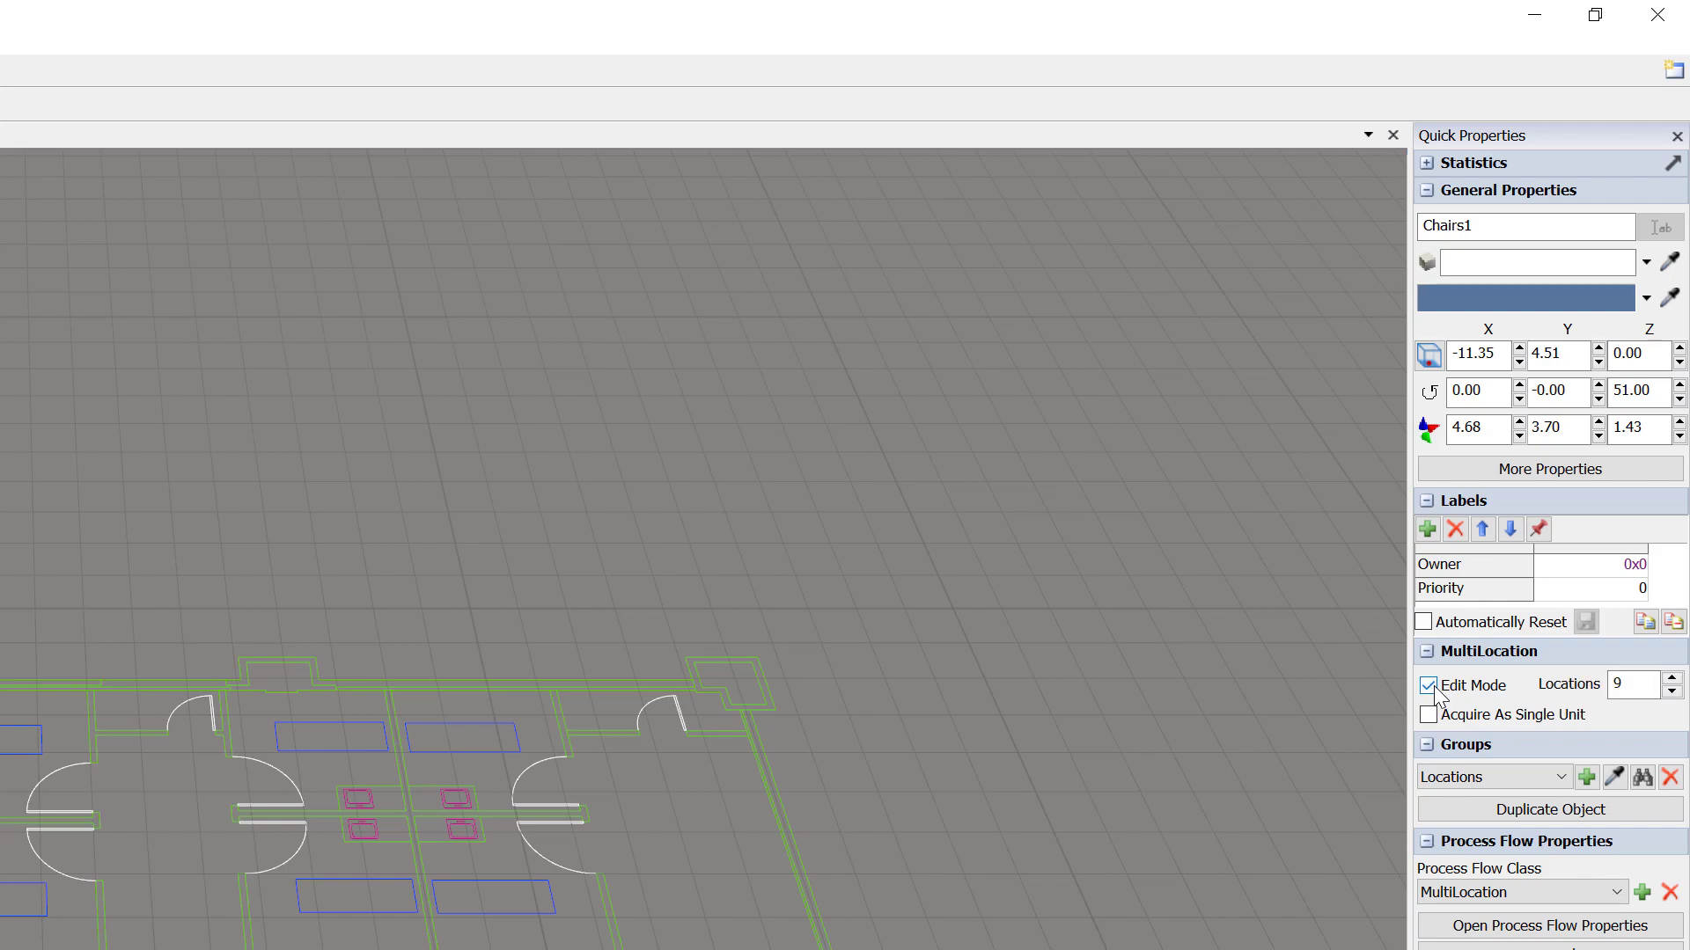
click(1430, 685)
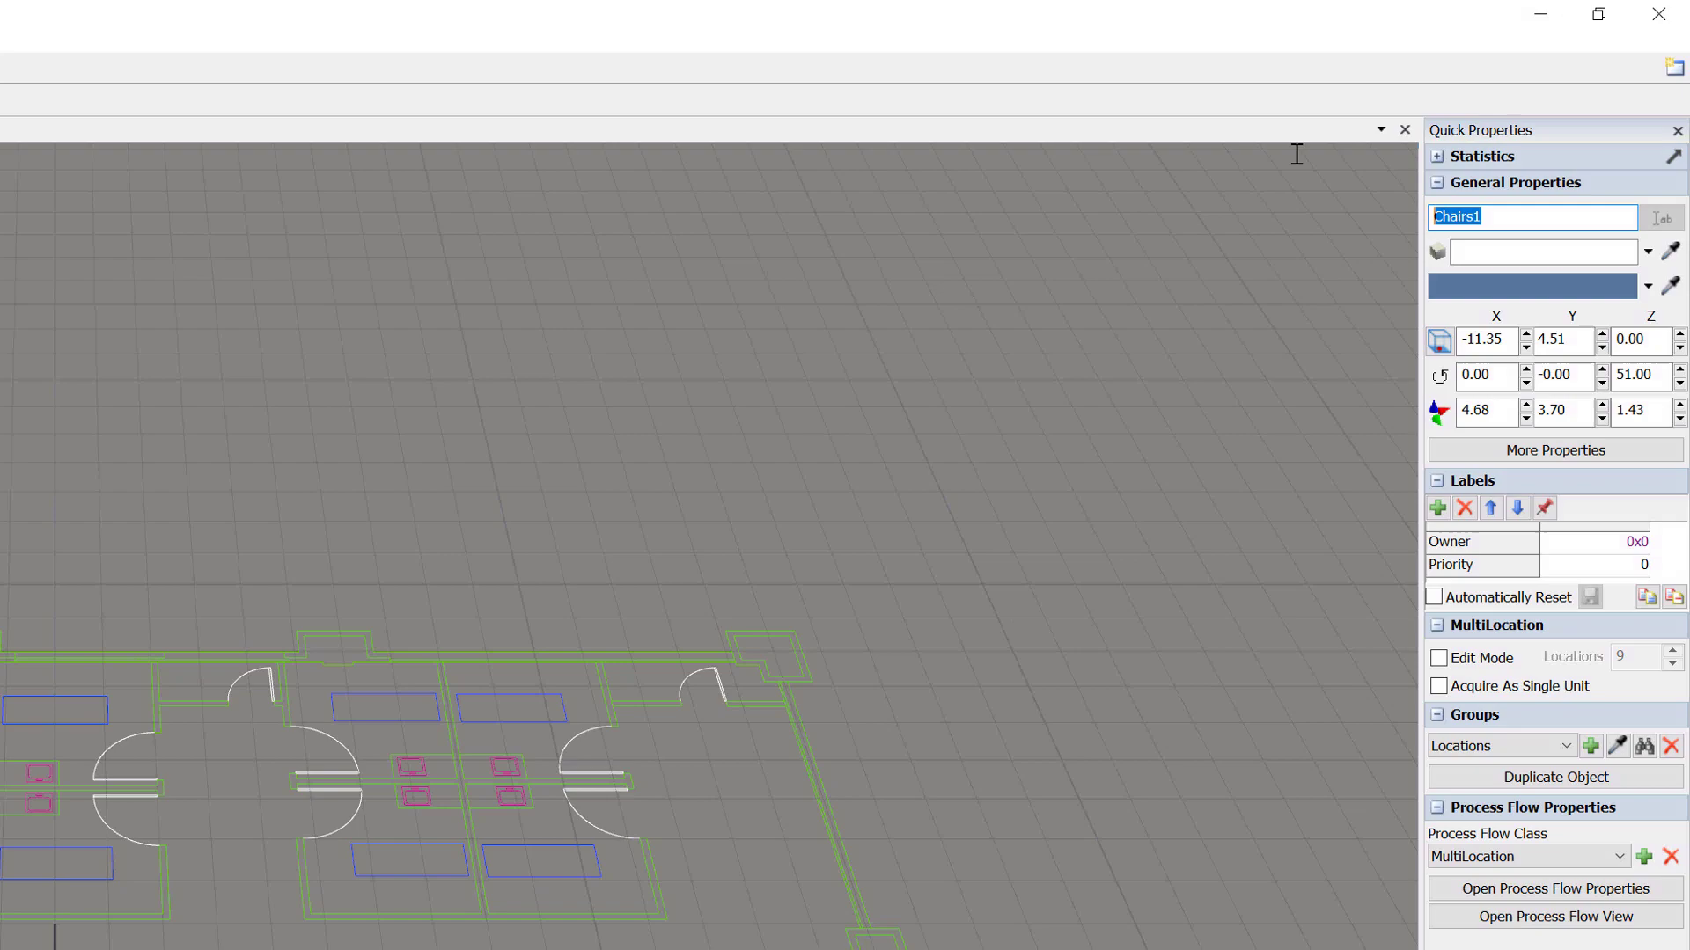
text(Waiting Room)
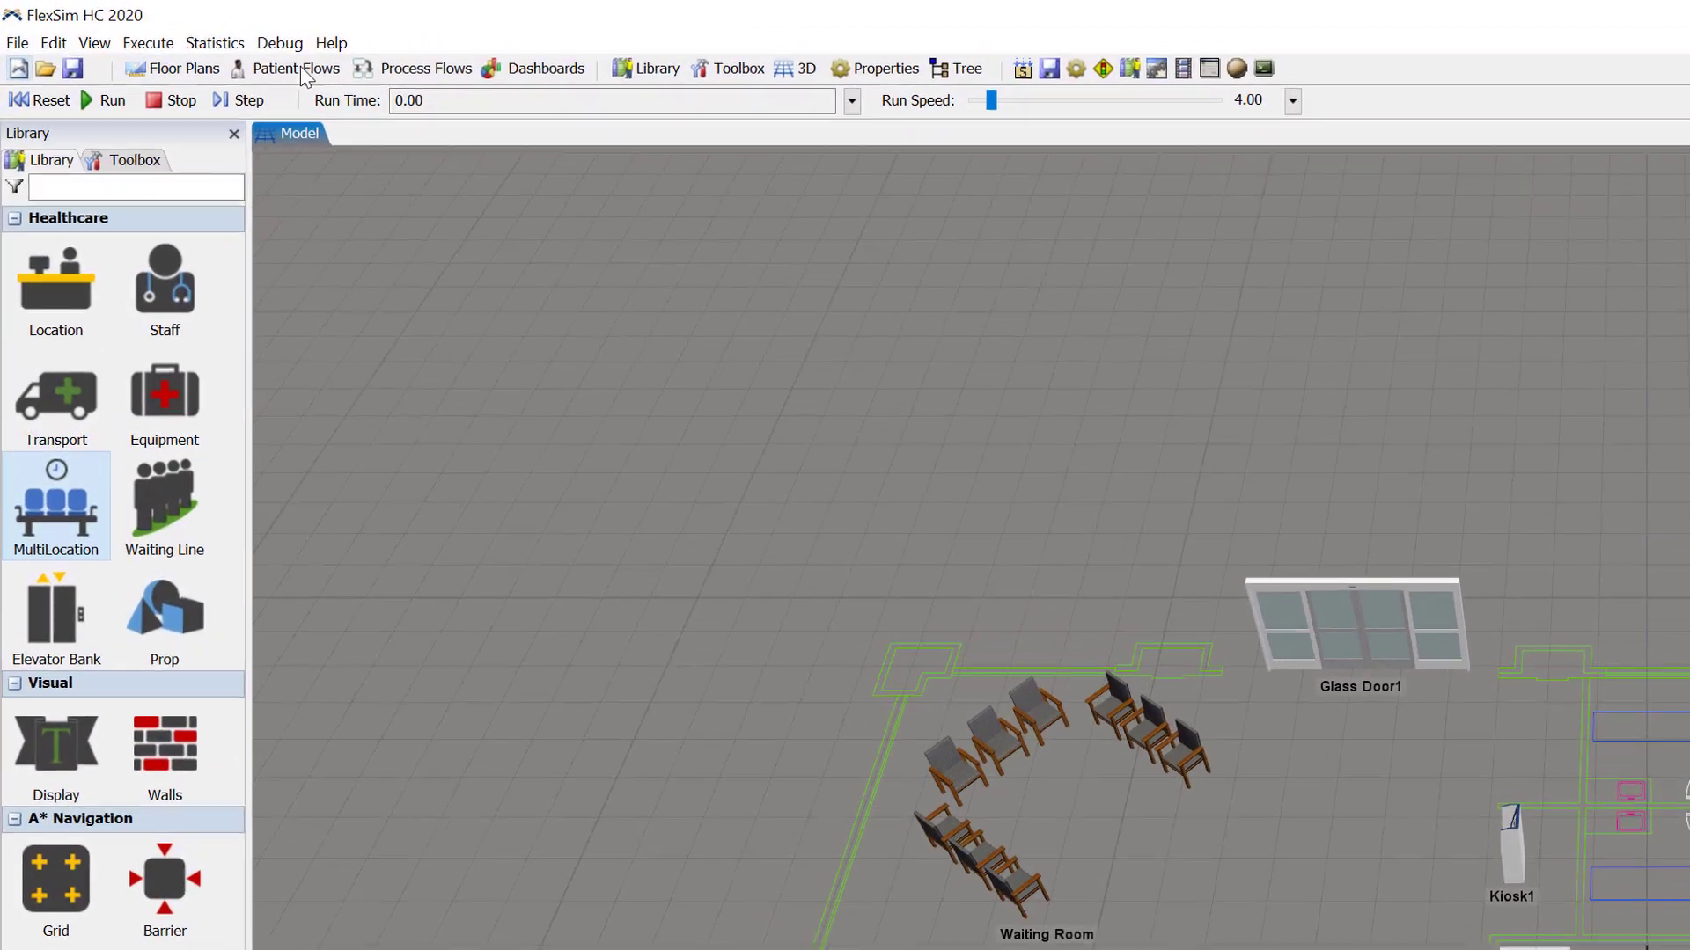
- Add a patient process flow to the model and display the Arrivals flow
click(301, 70)
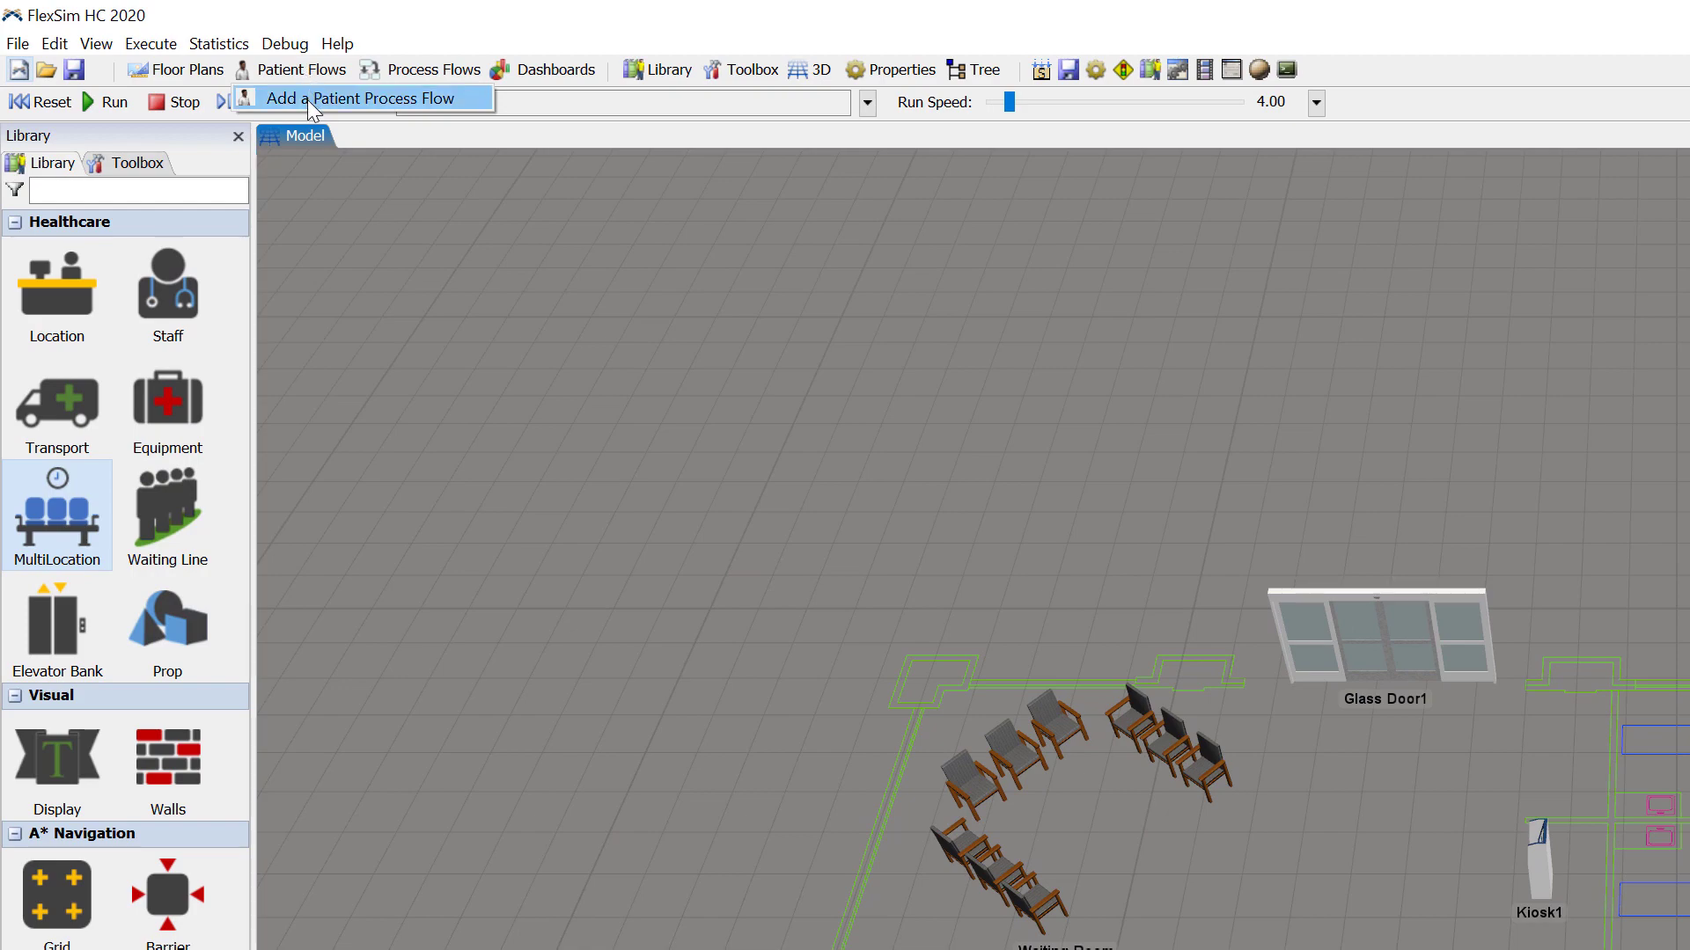
click(308, 99)
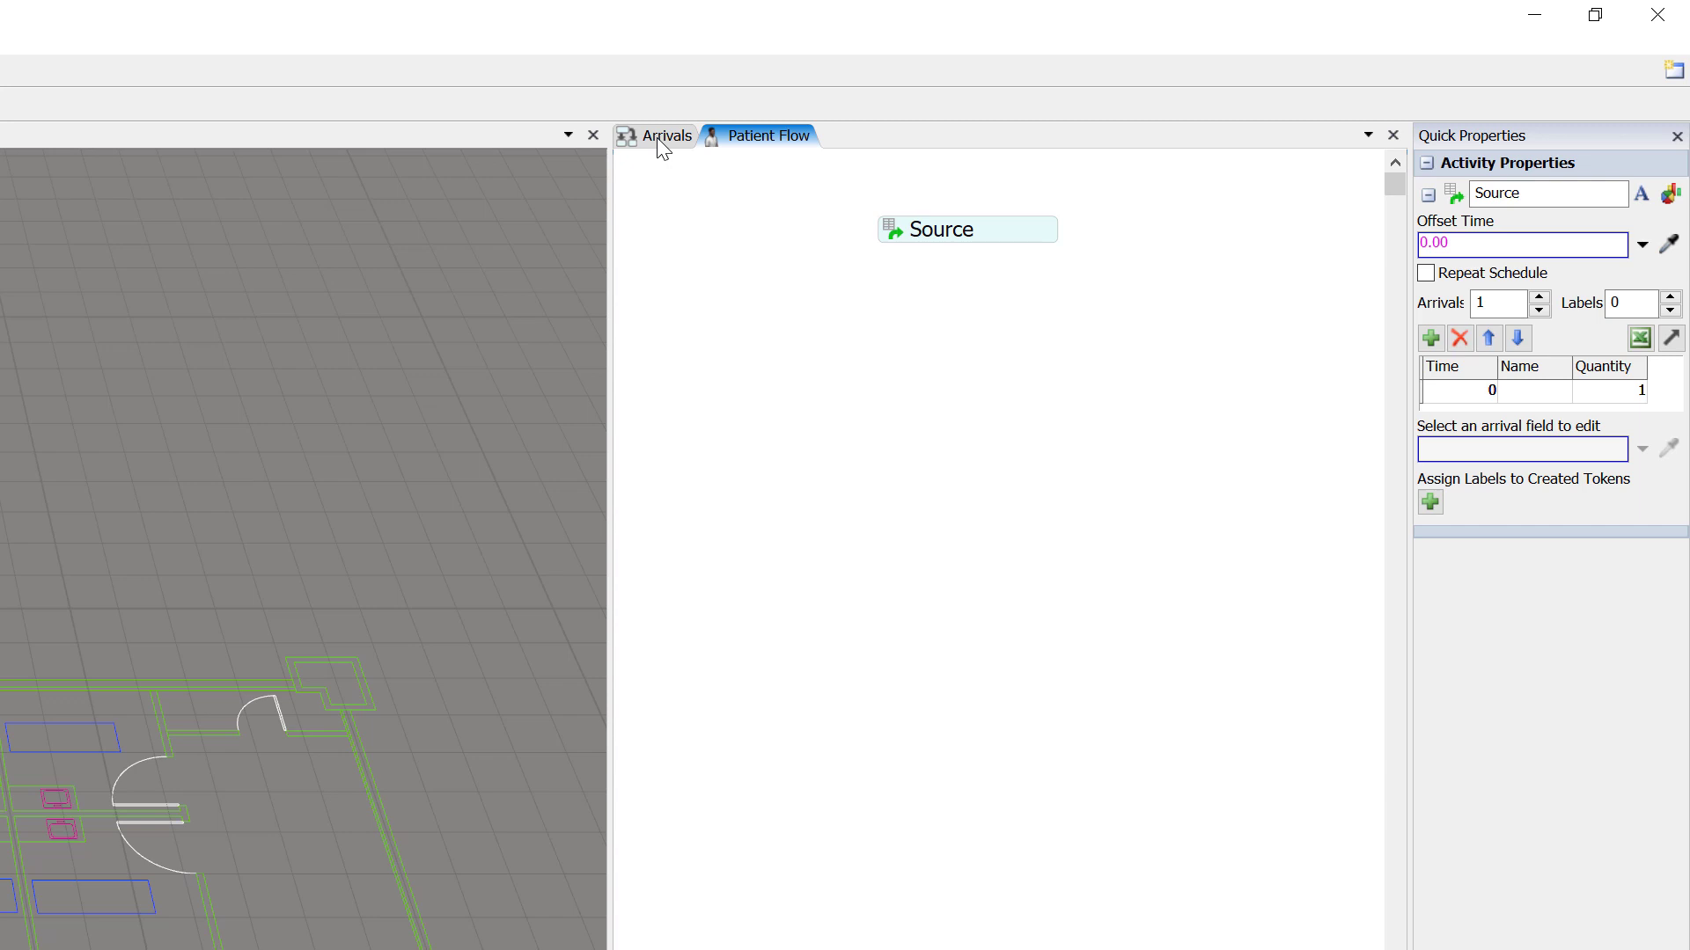
click(662, 141)
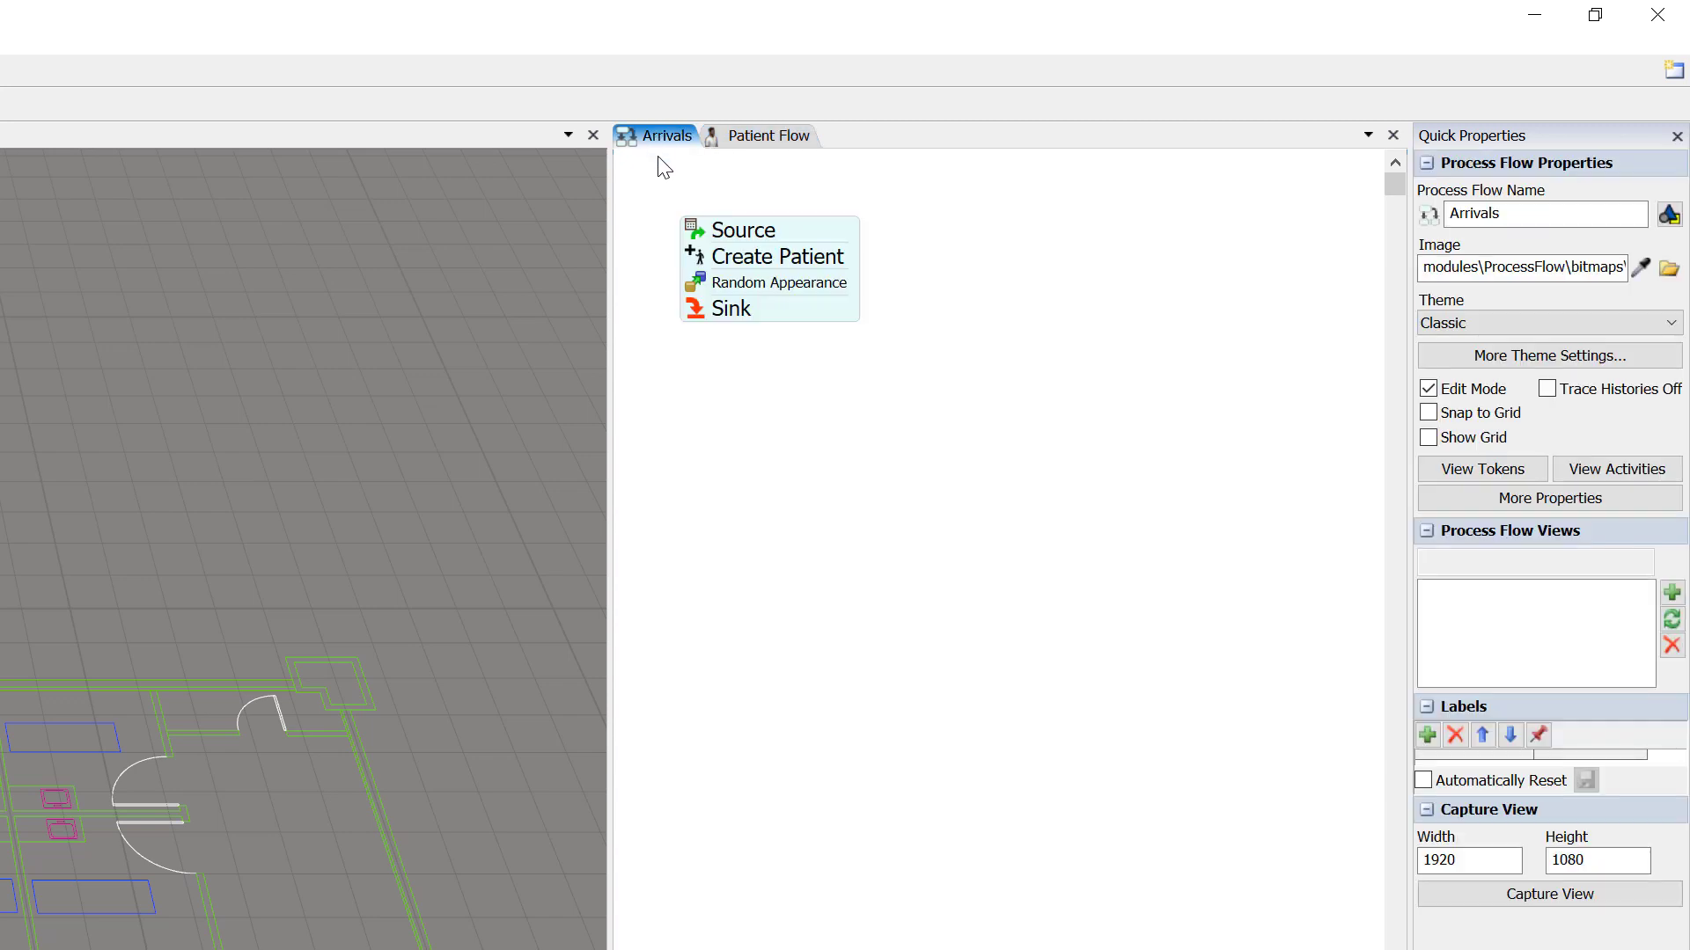
- Examine the Arrivals block's properties and the Create Patient activity's random person percentages and Patient Flow reference
click(733, 220)
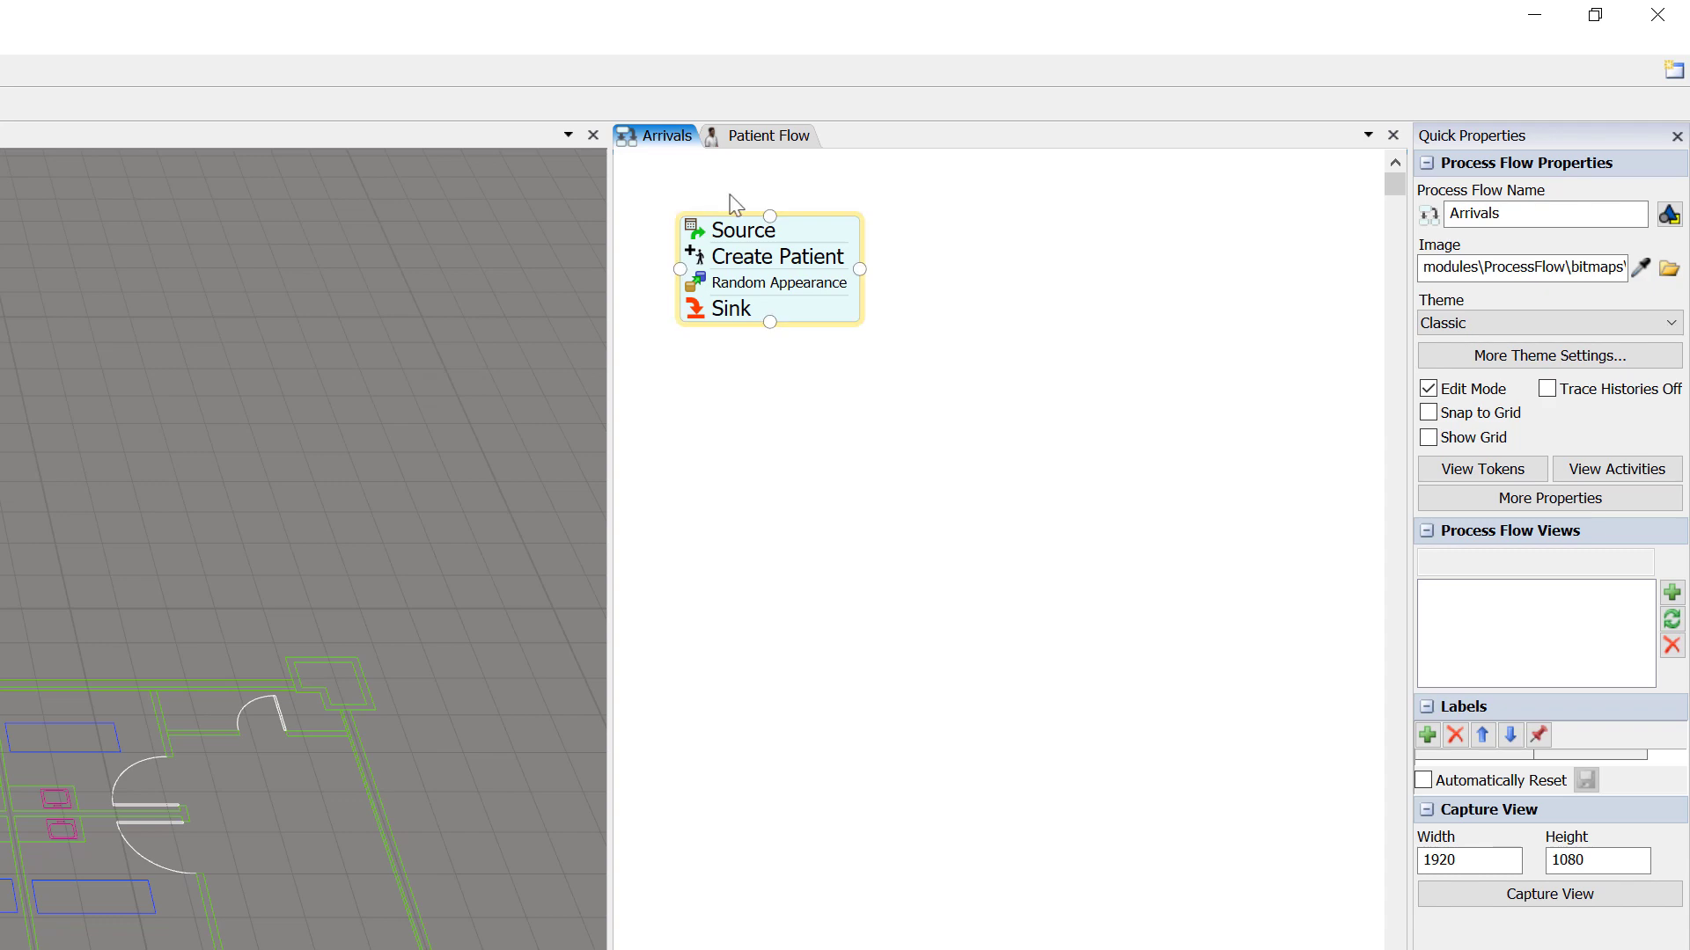
click(806, 242)
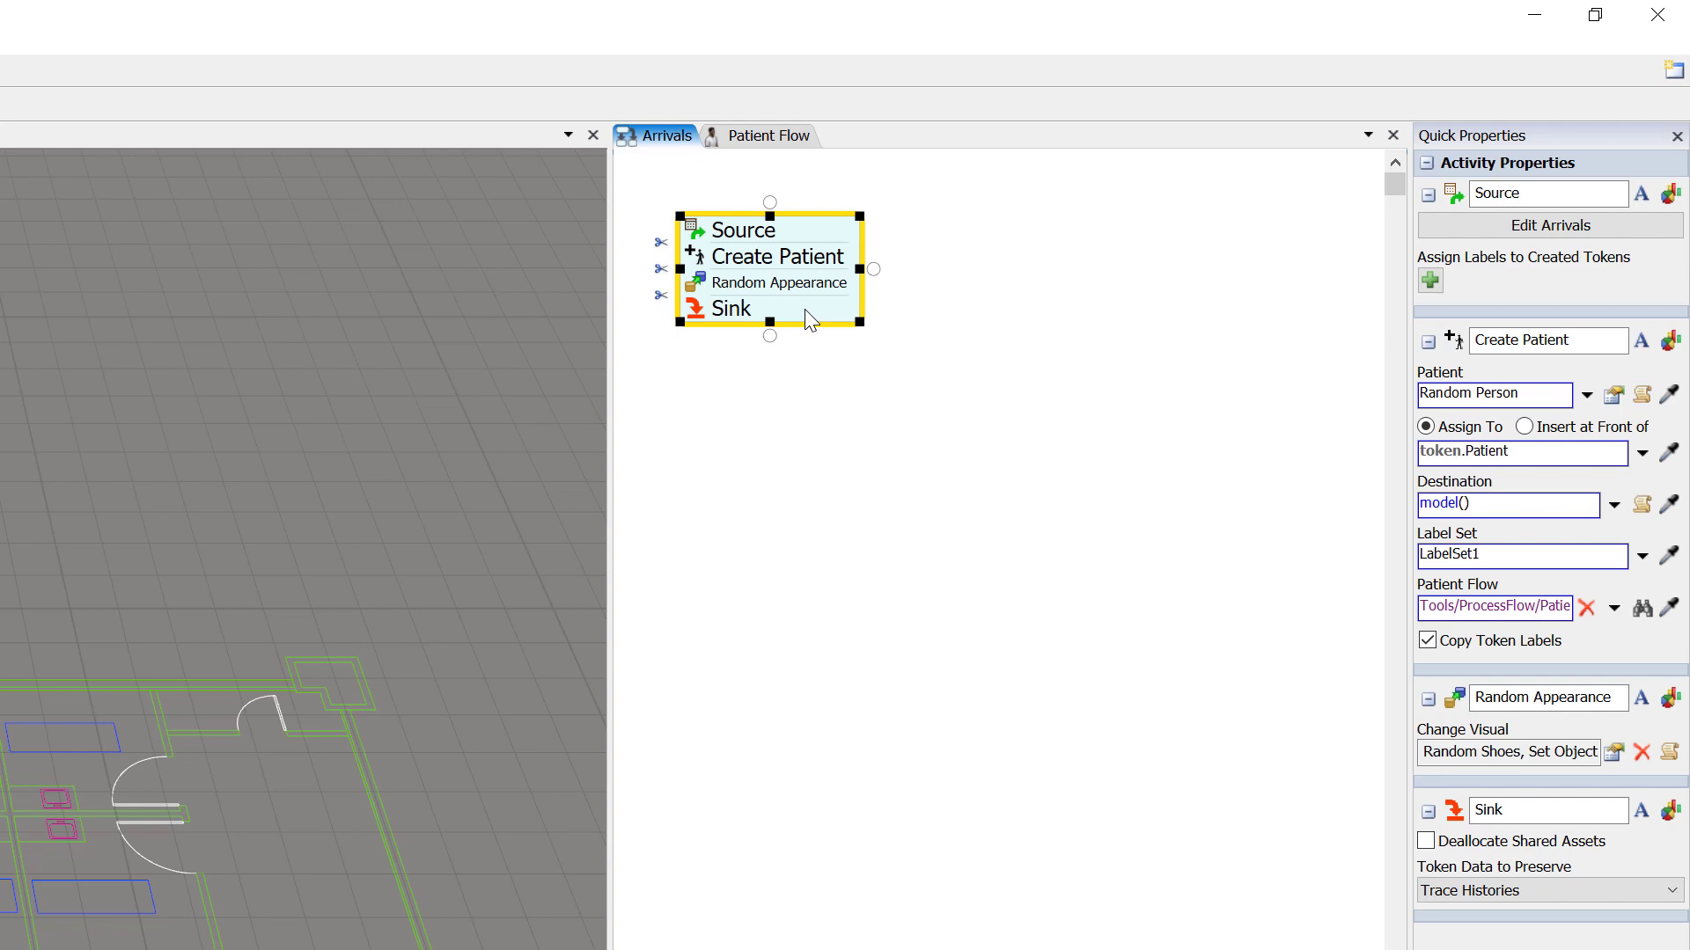
click(772, 398)
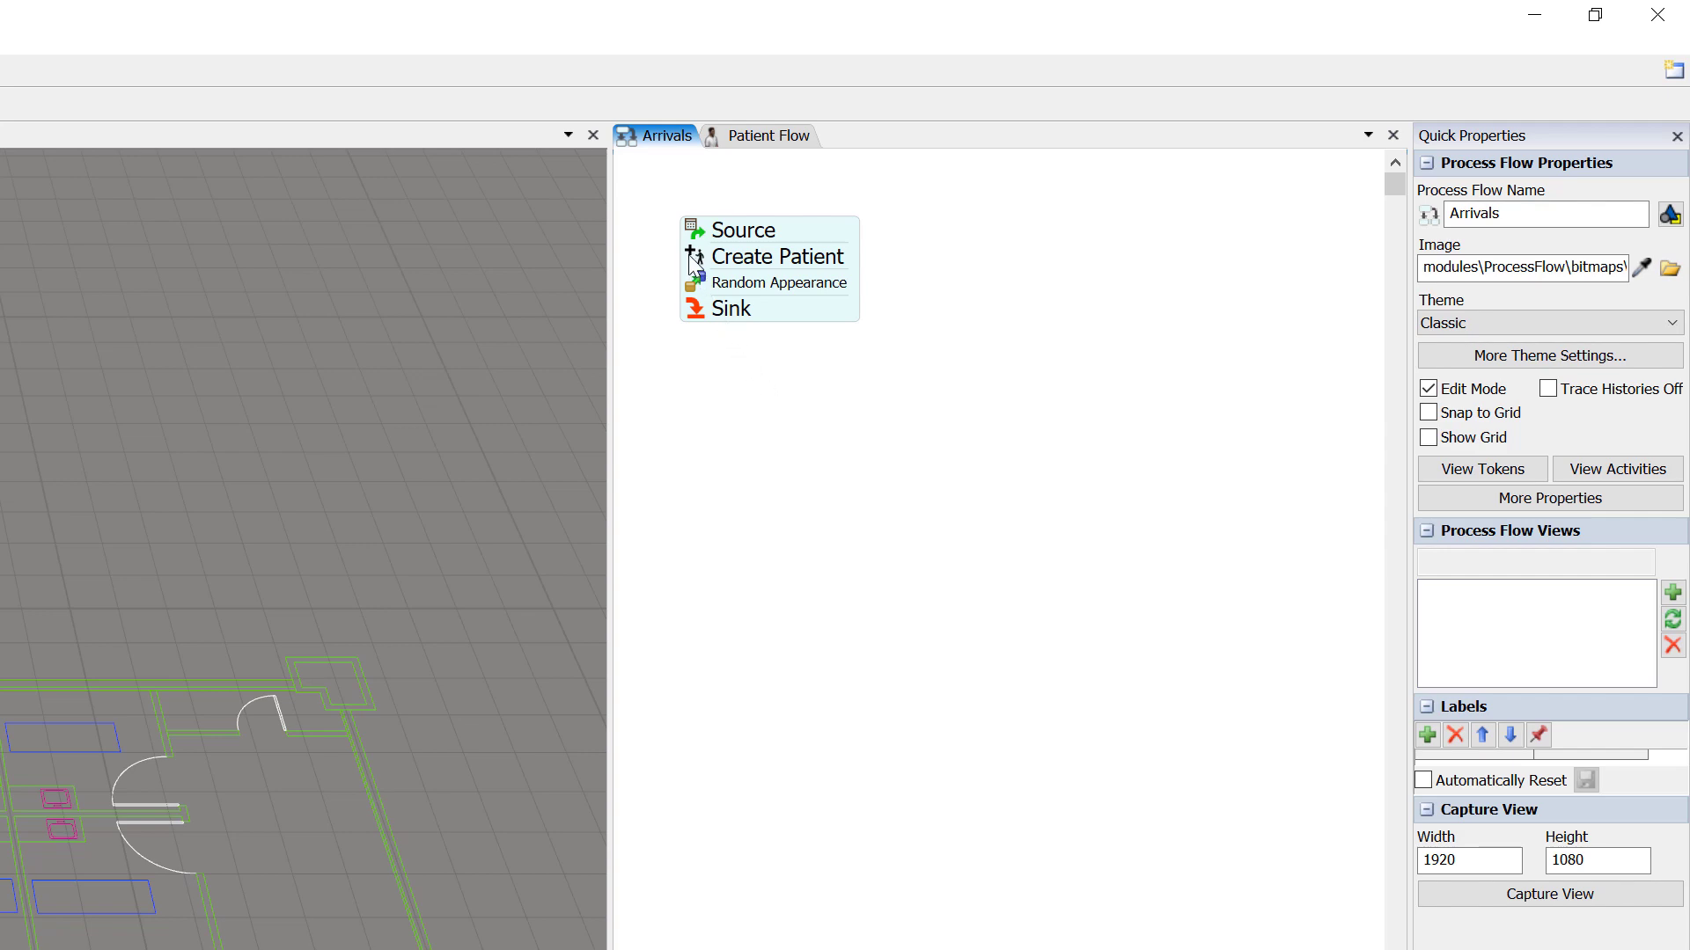
mouse_move(693, 263)
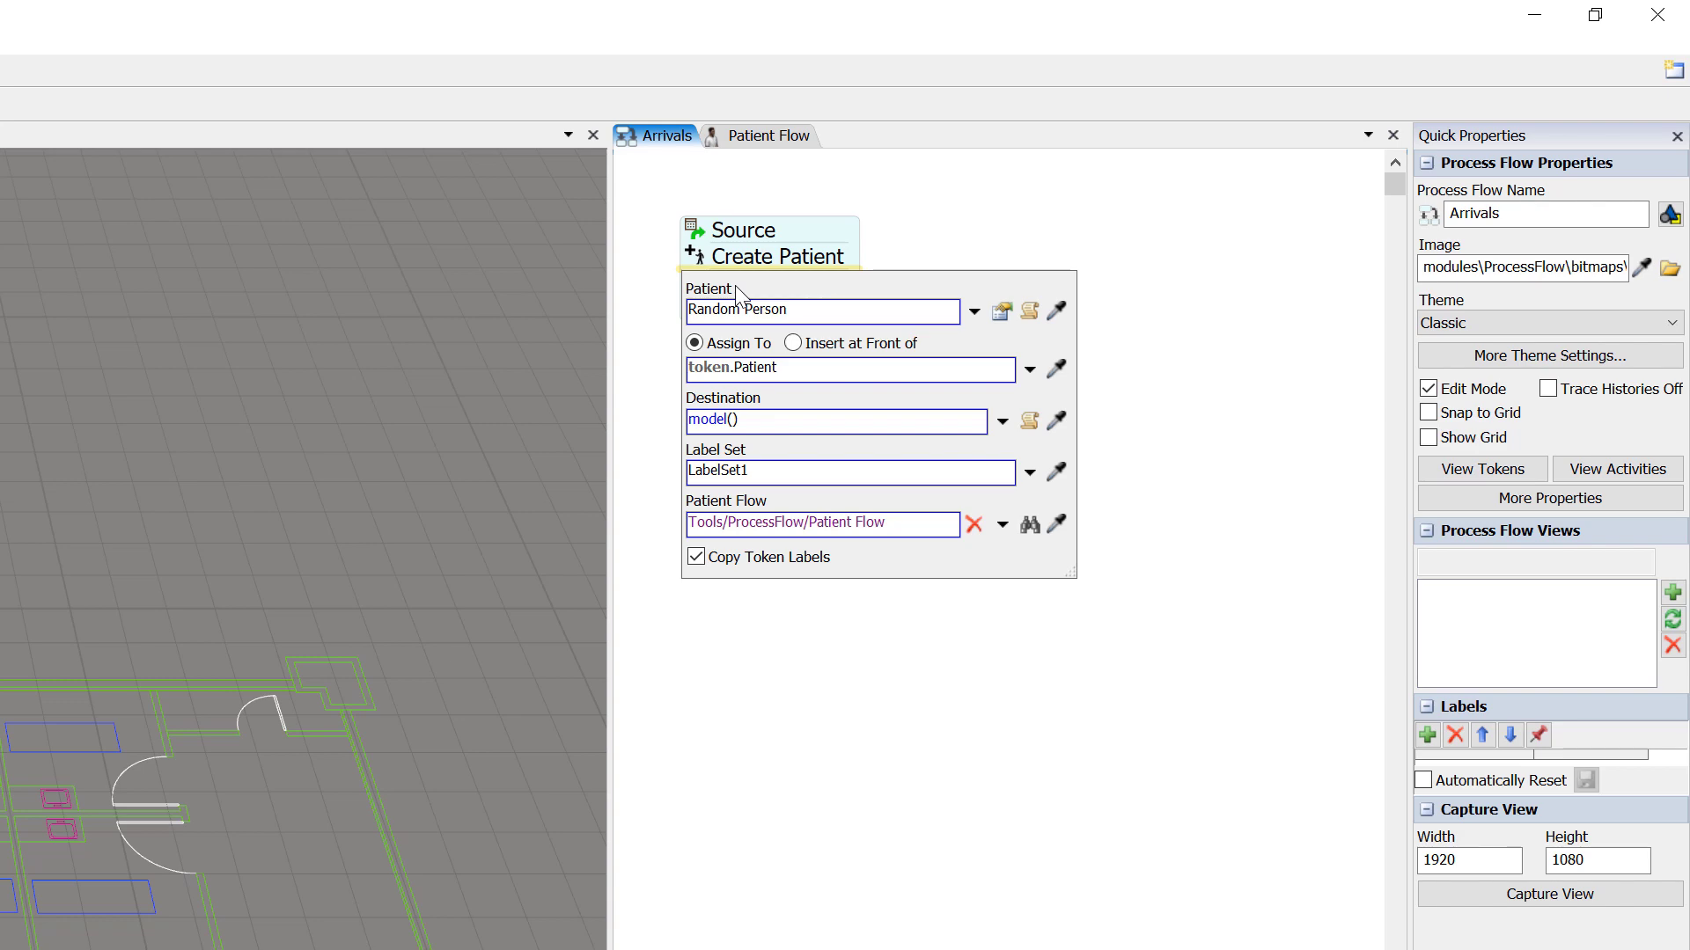
click(1000, 313)
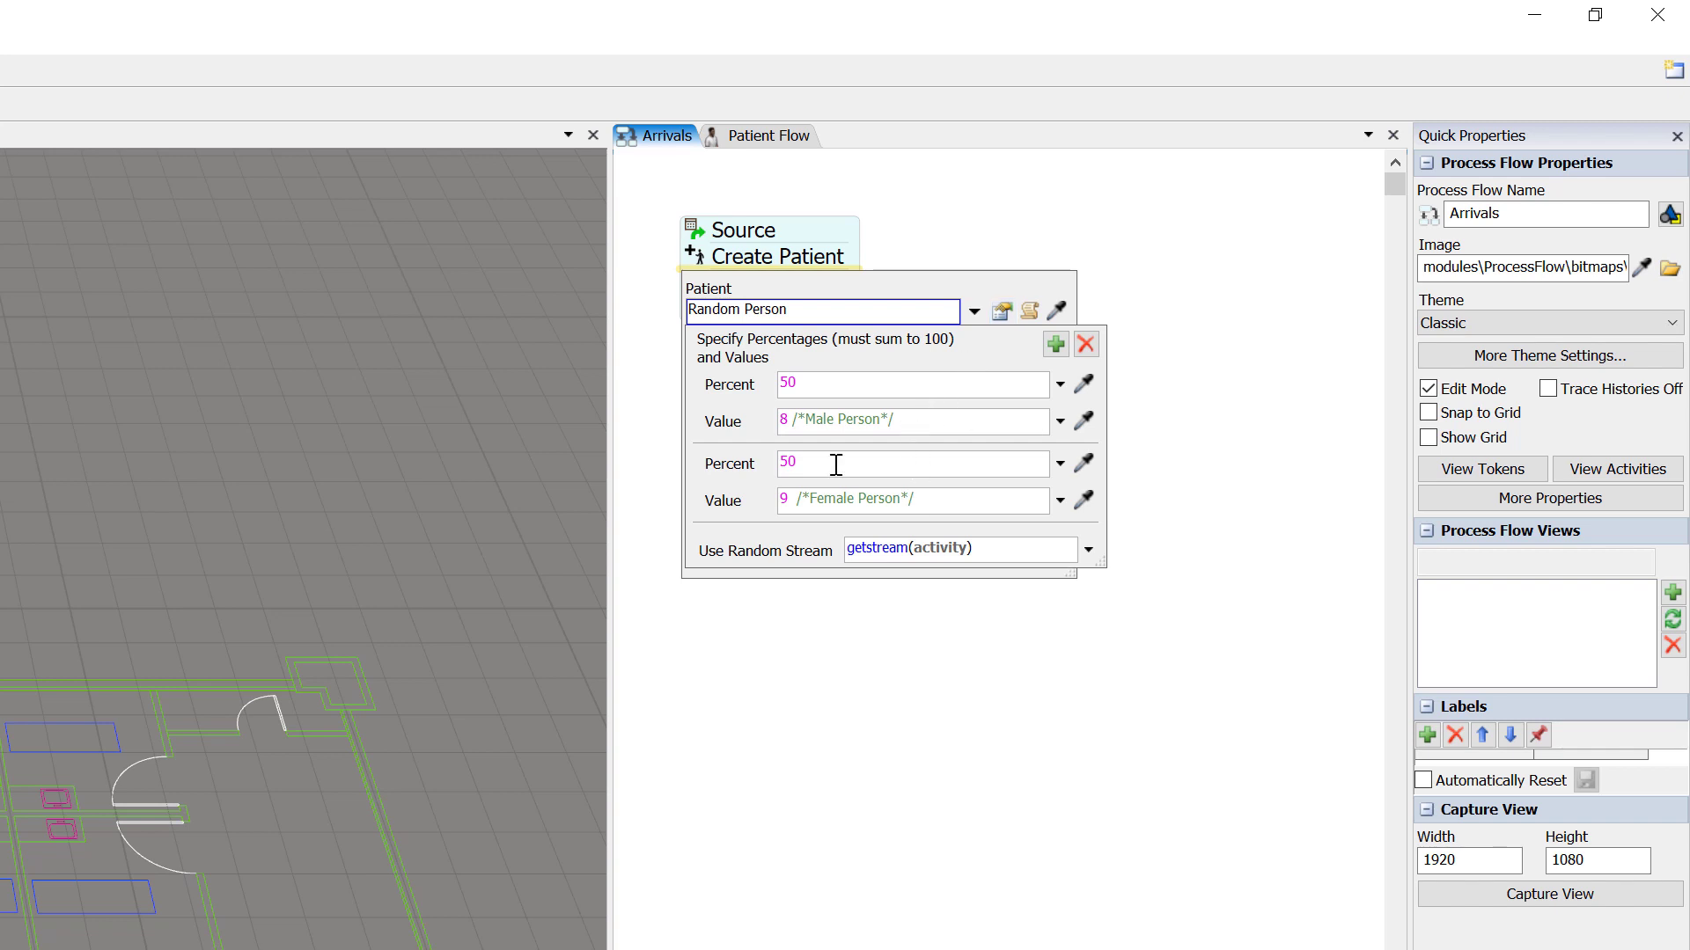
click(1000, 310)
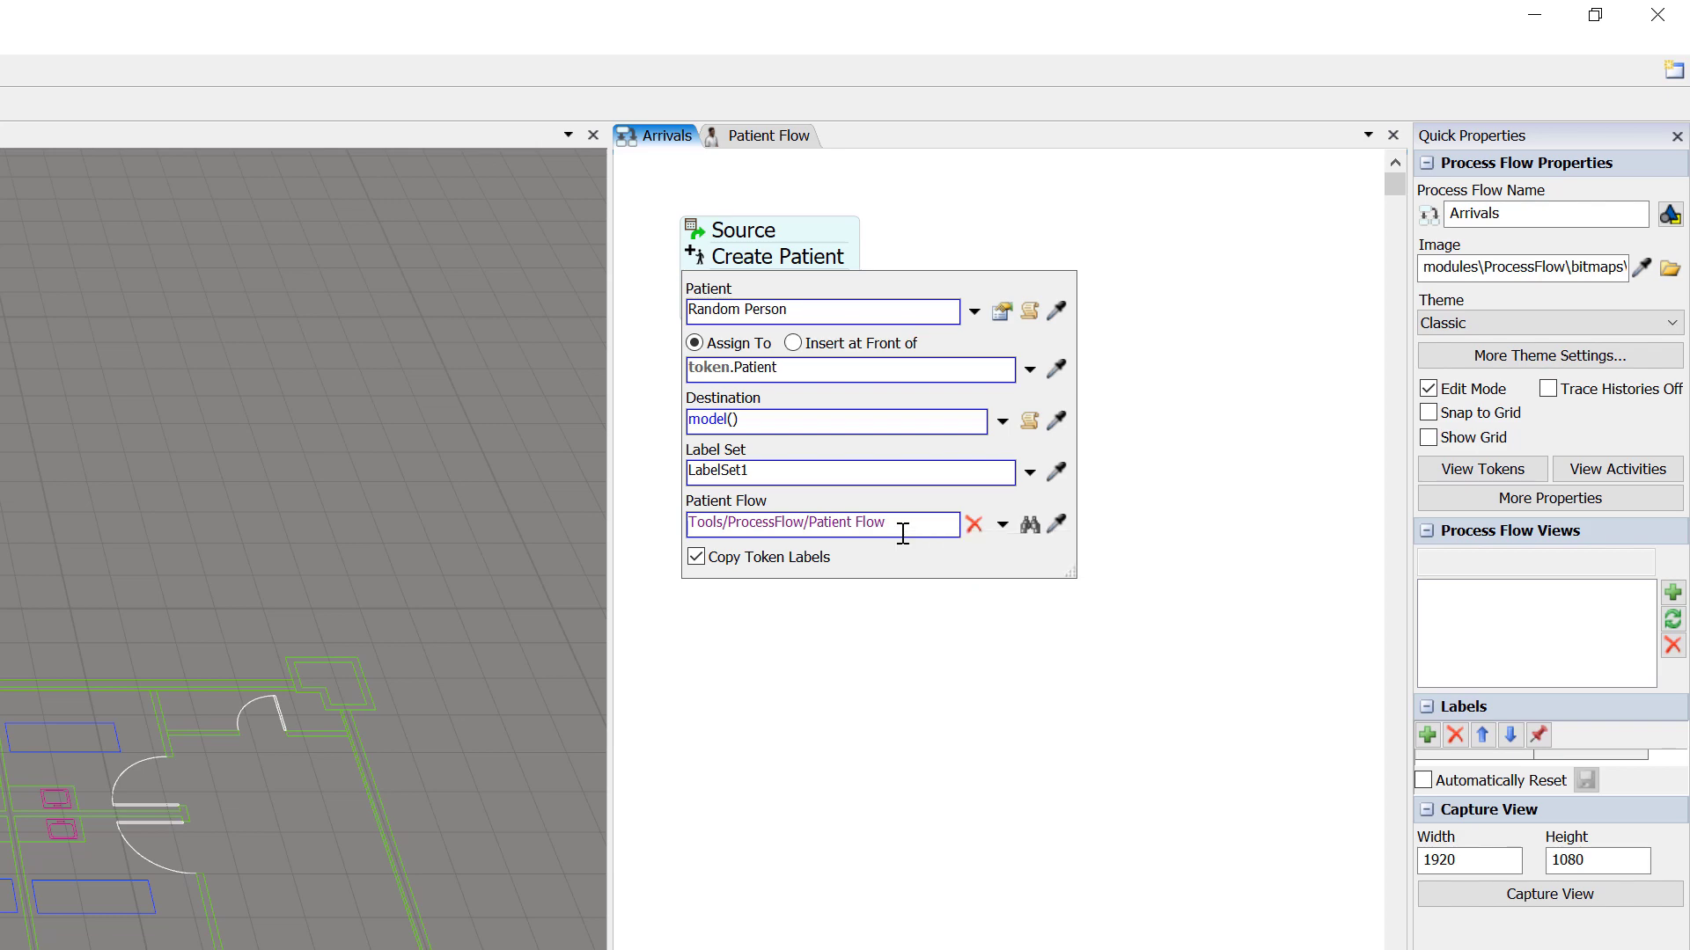
drag(887, 522, 814, 524)
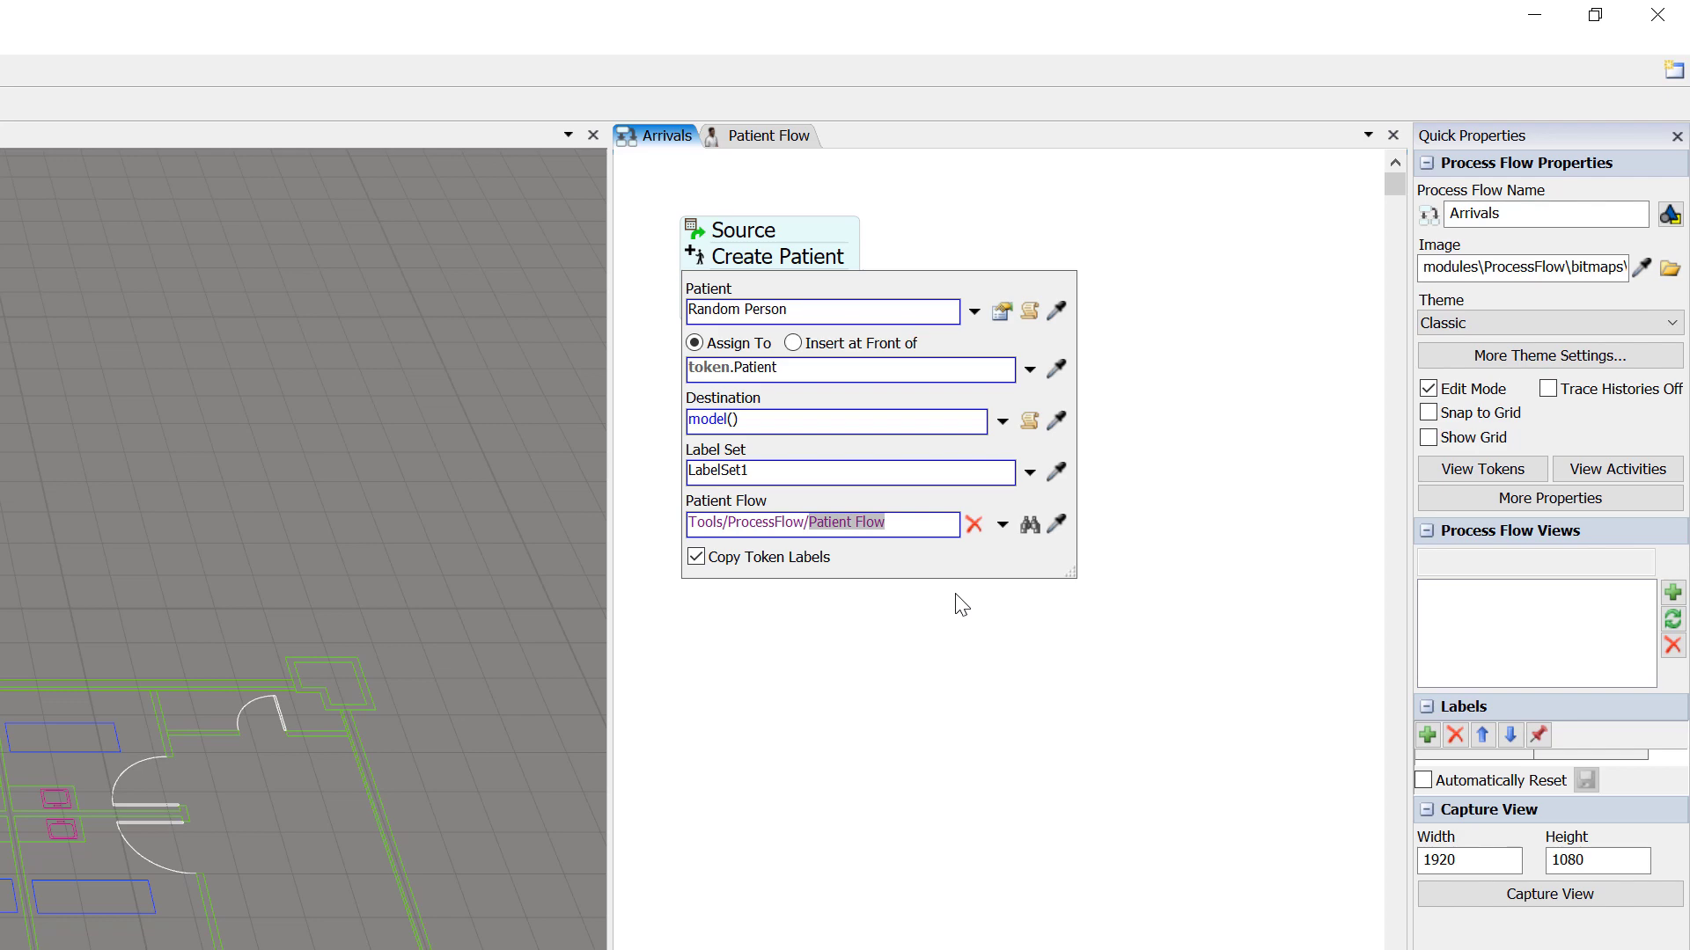
- Set the Create Patient activity's Destination to Glass Door1 by sampling the door in the model, and close its properties
click(1057, 424)
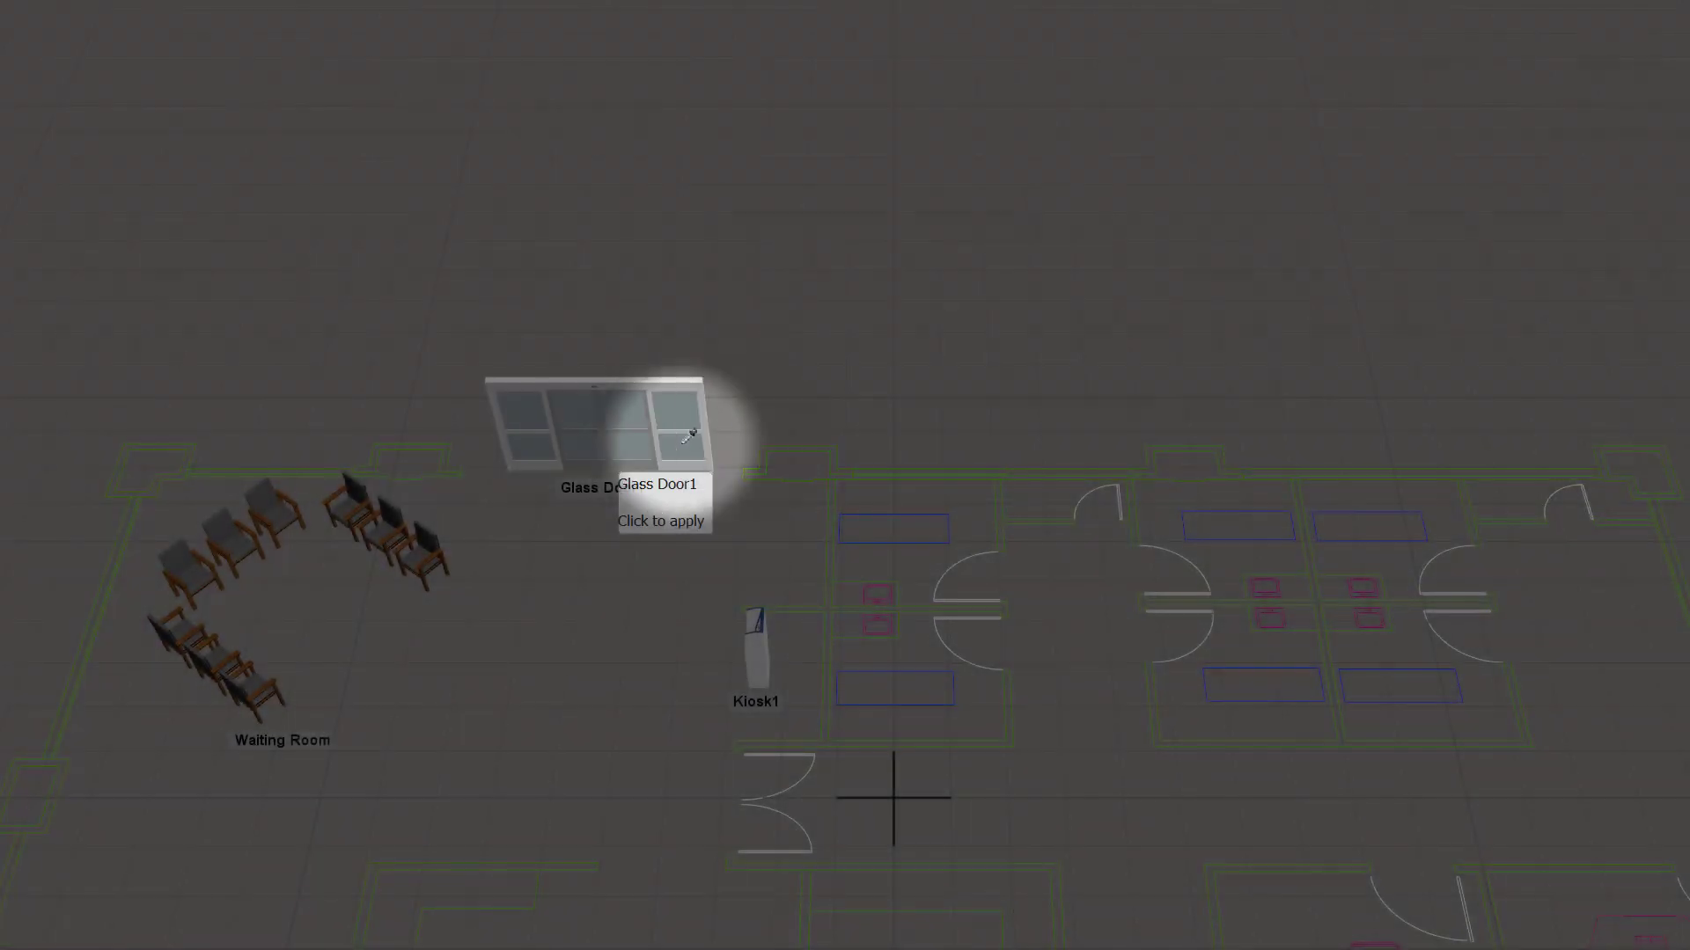
click(687, 438)
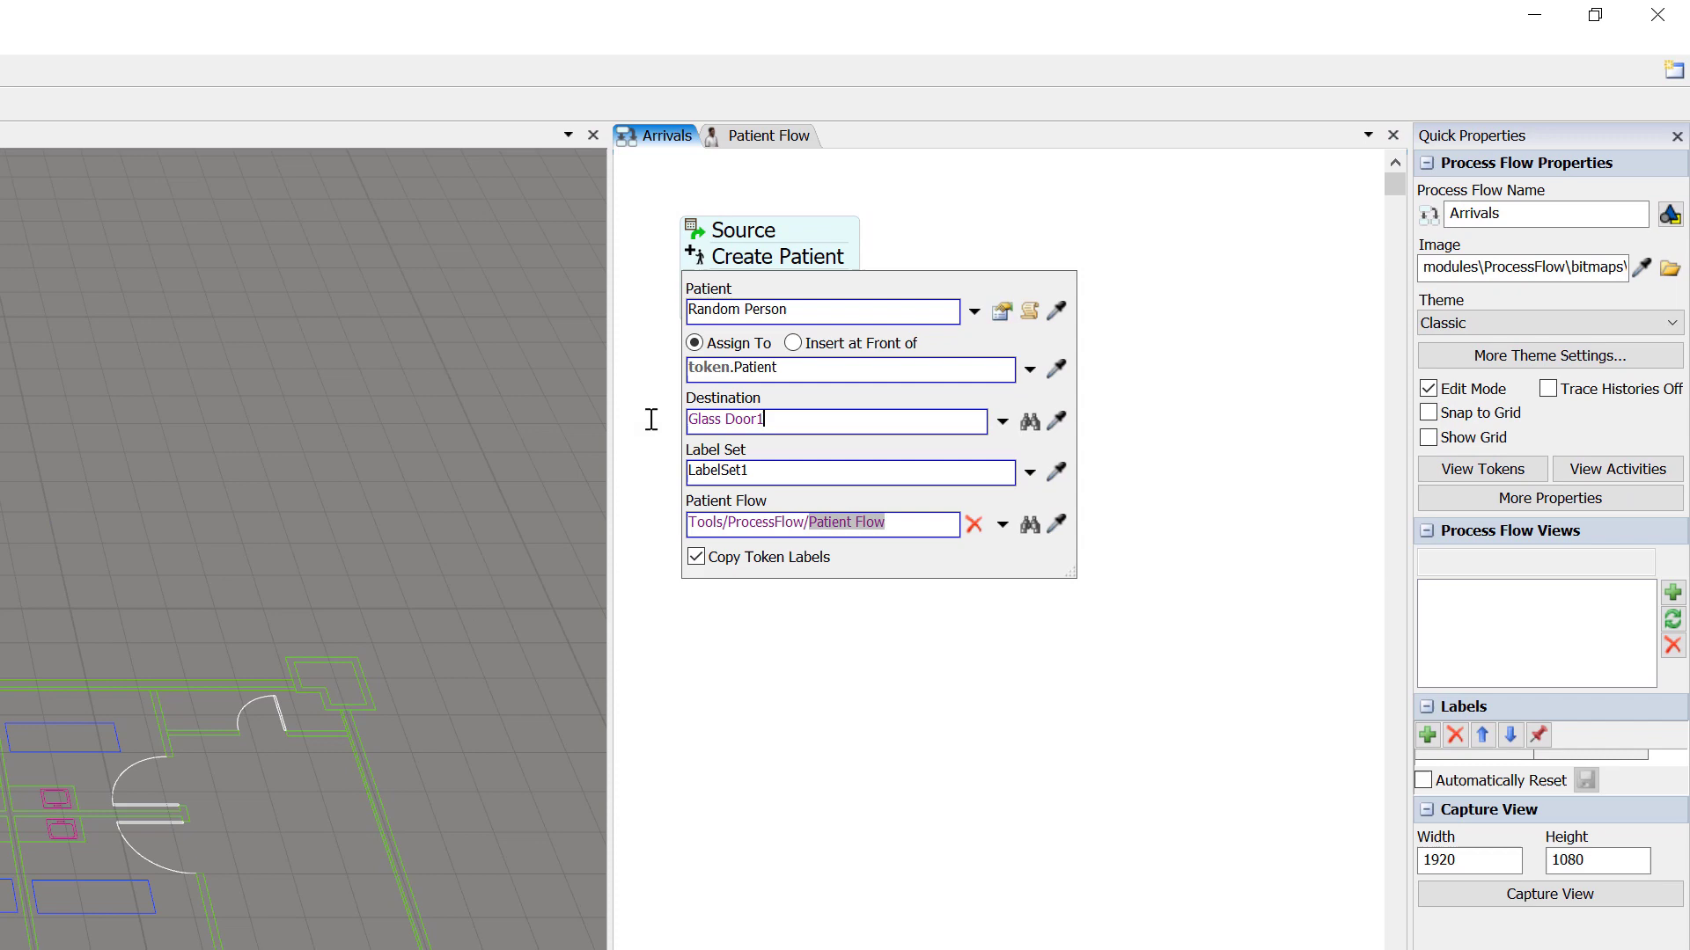
key(ctrl+shift+Left)
key(ctrl+shift+Left)
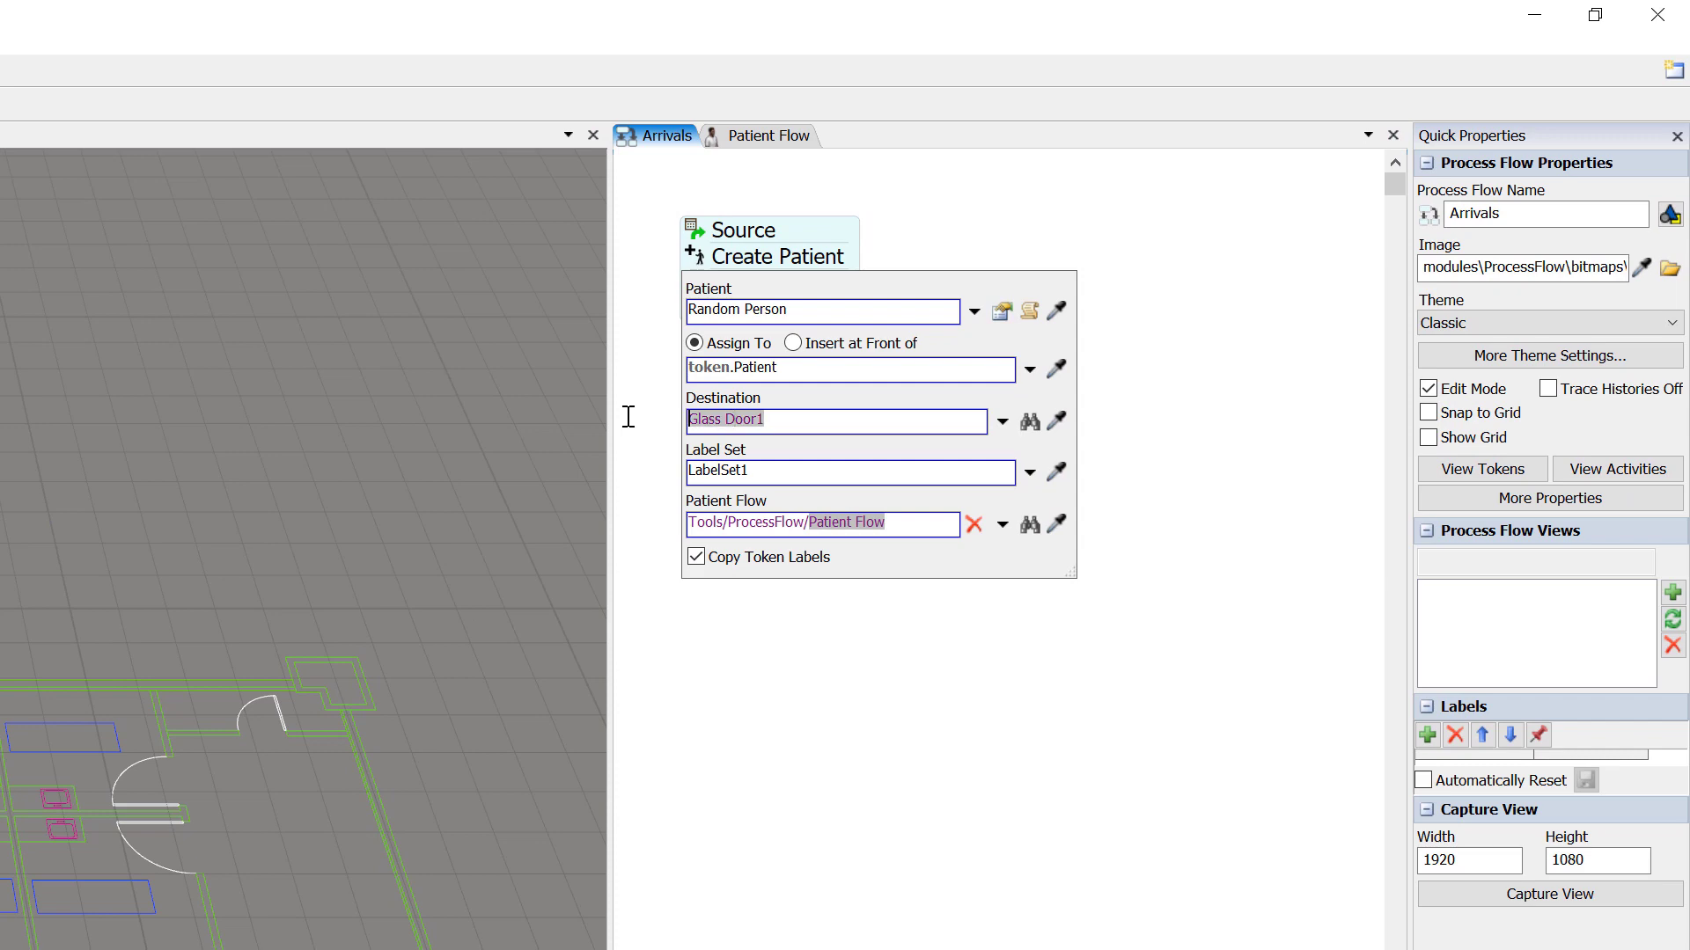
click(628, 416)
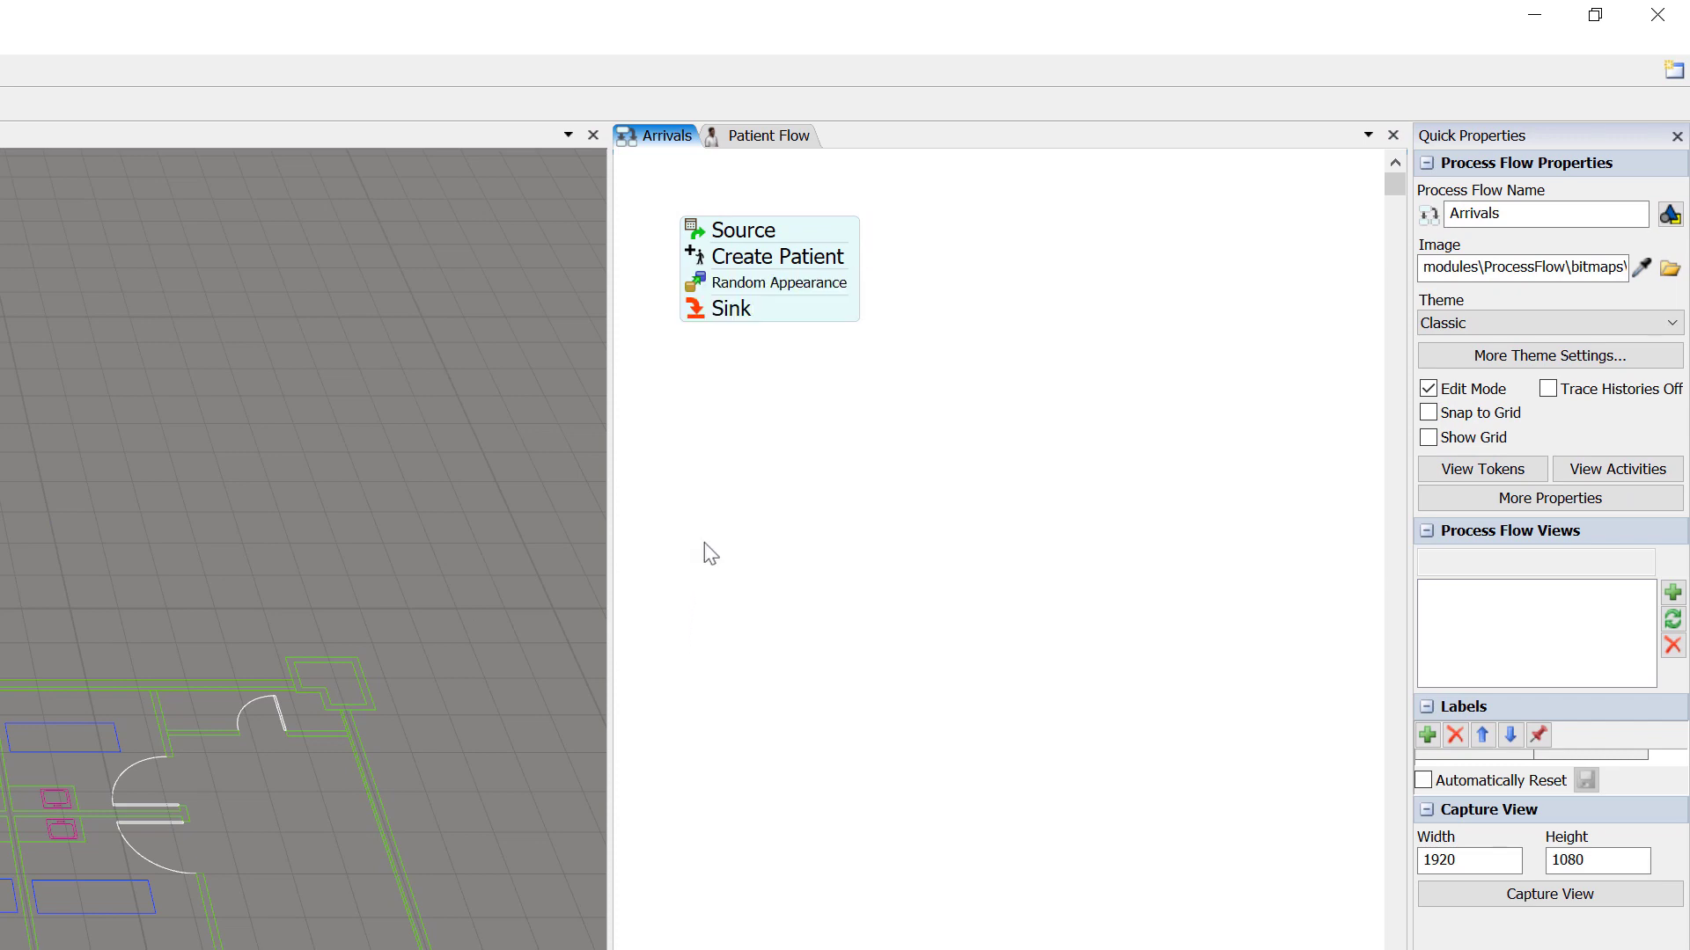
- Display the Patient Flow and add a Walk then Process activity set below its Source
click(761, 139)
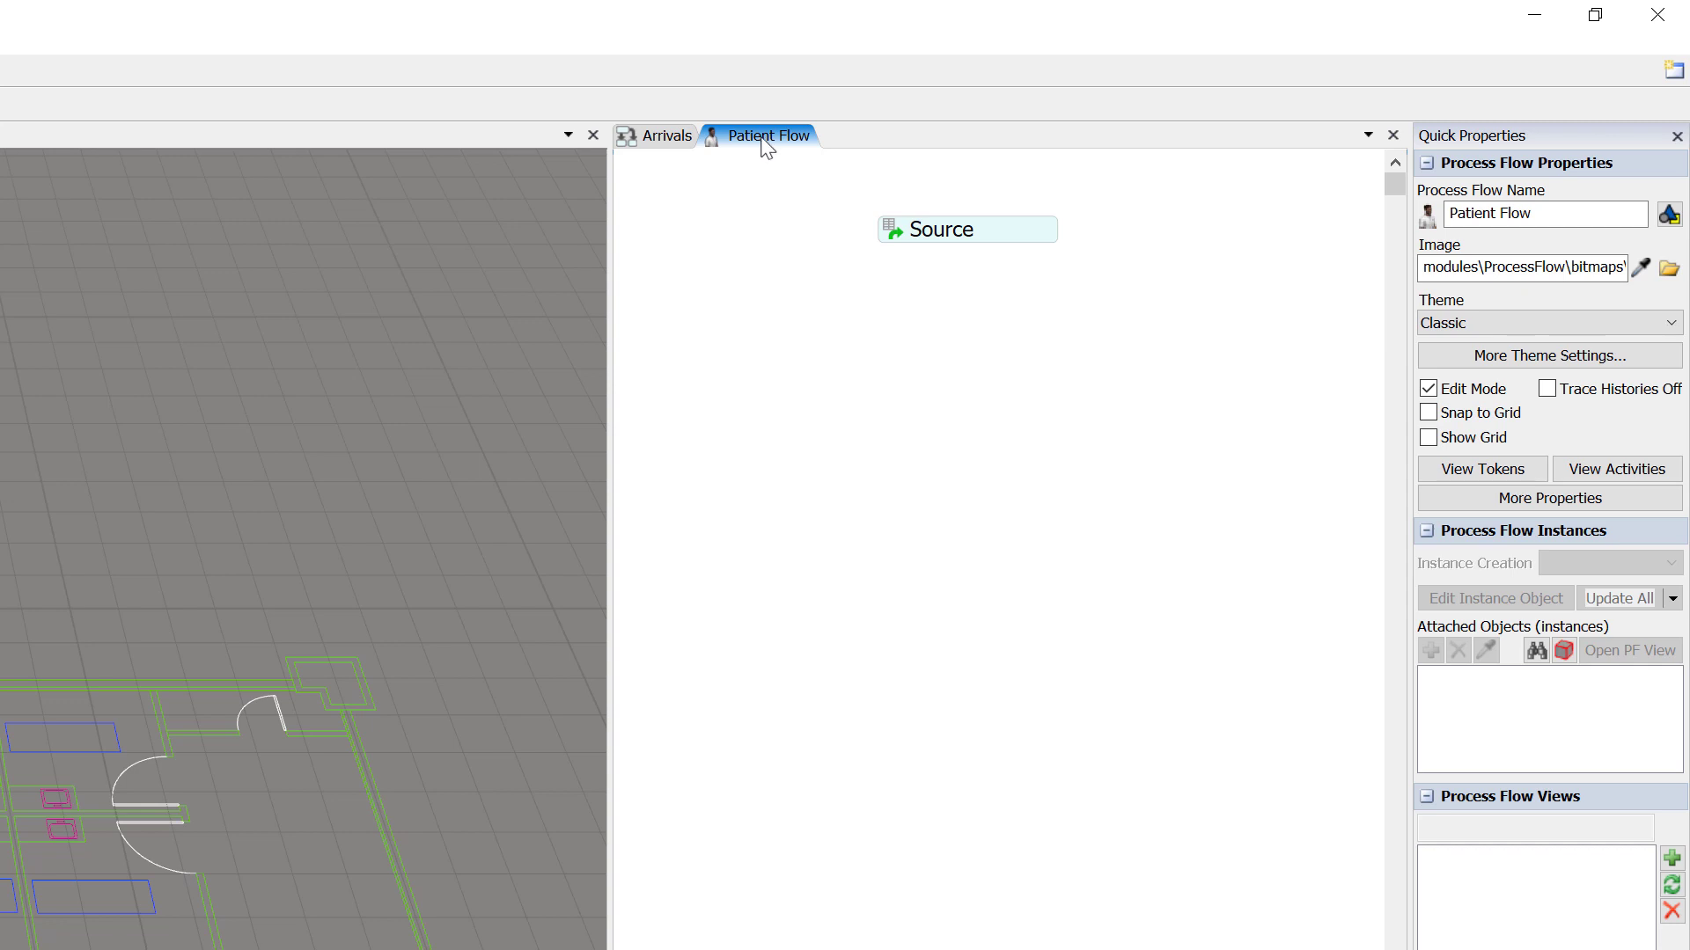
click(1011, 231)
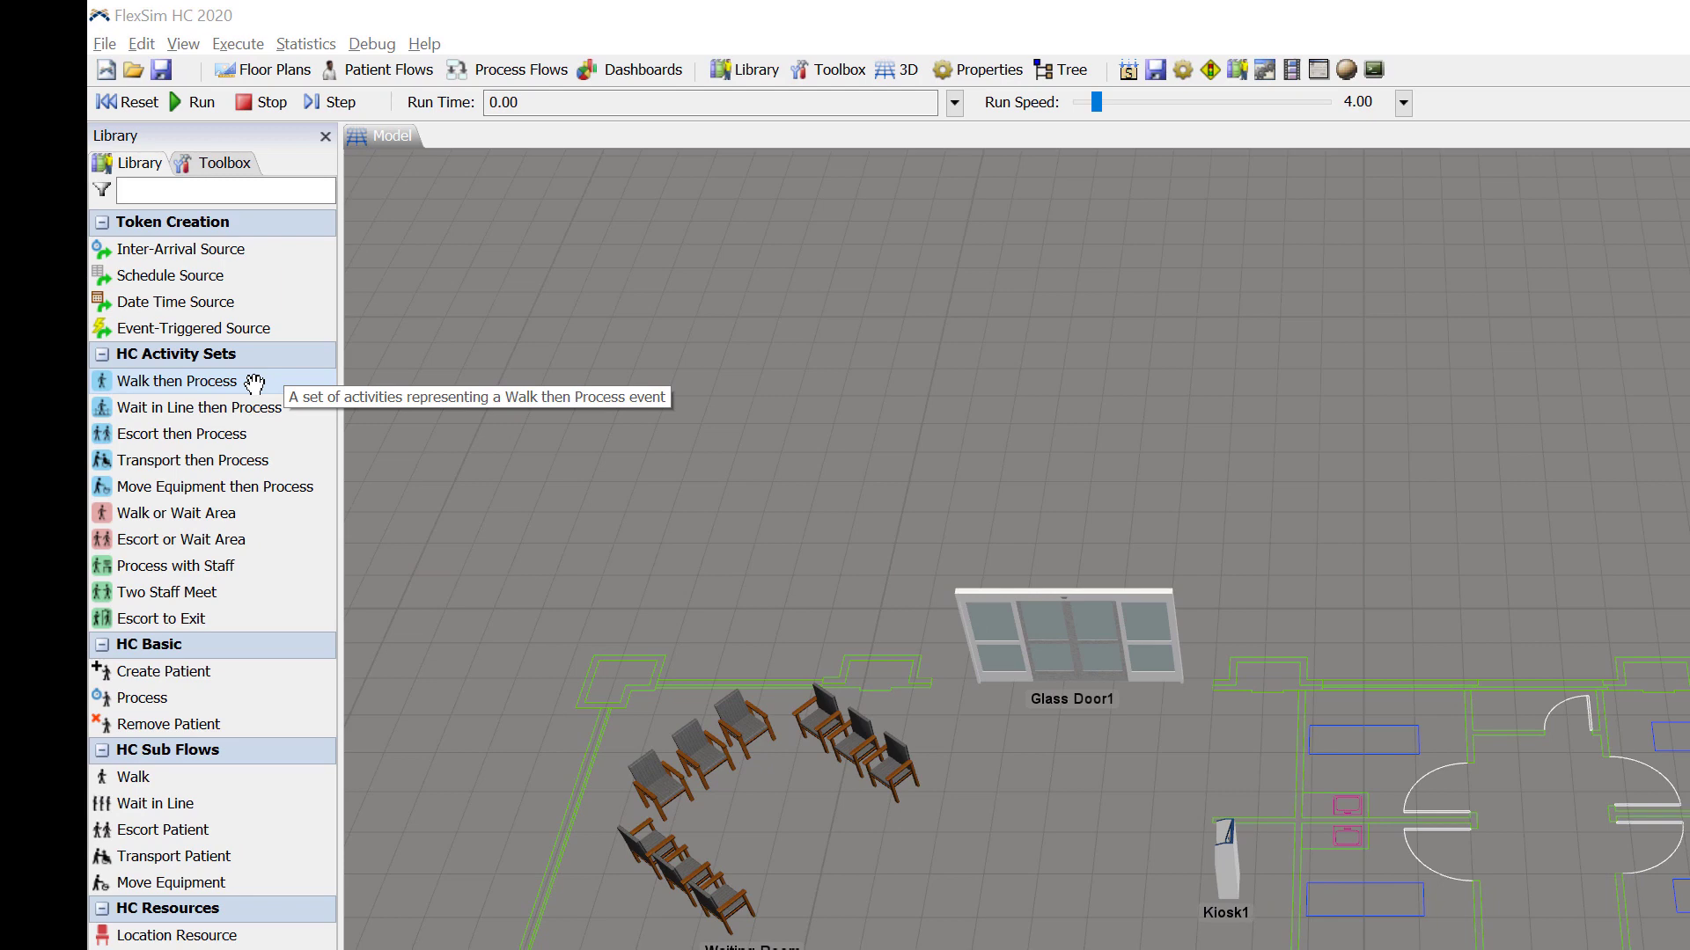
drag(255, 383, 1689, 394)
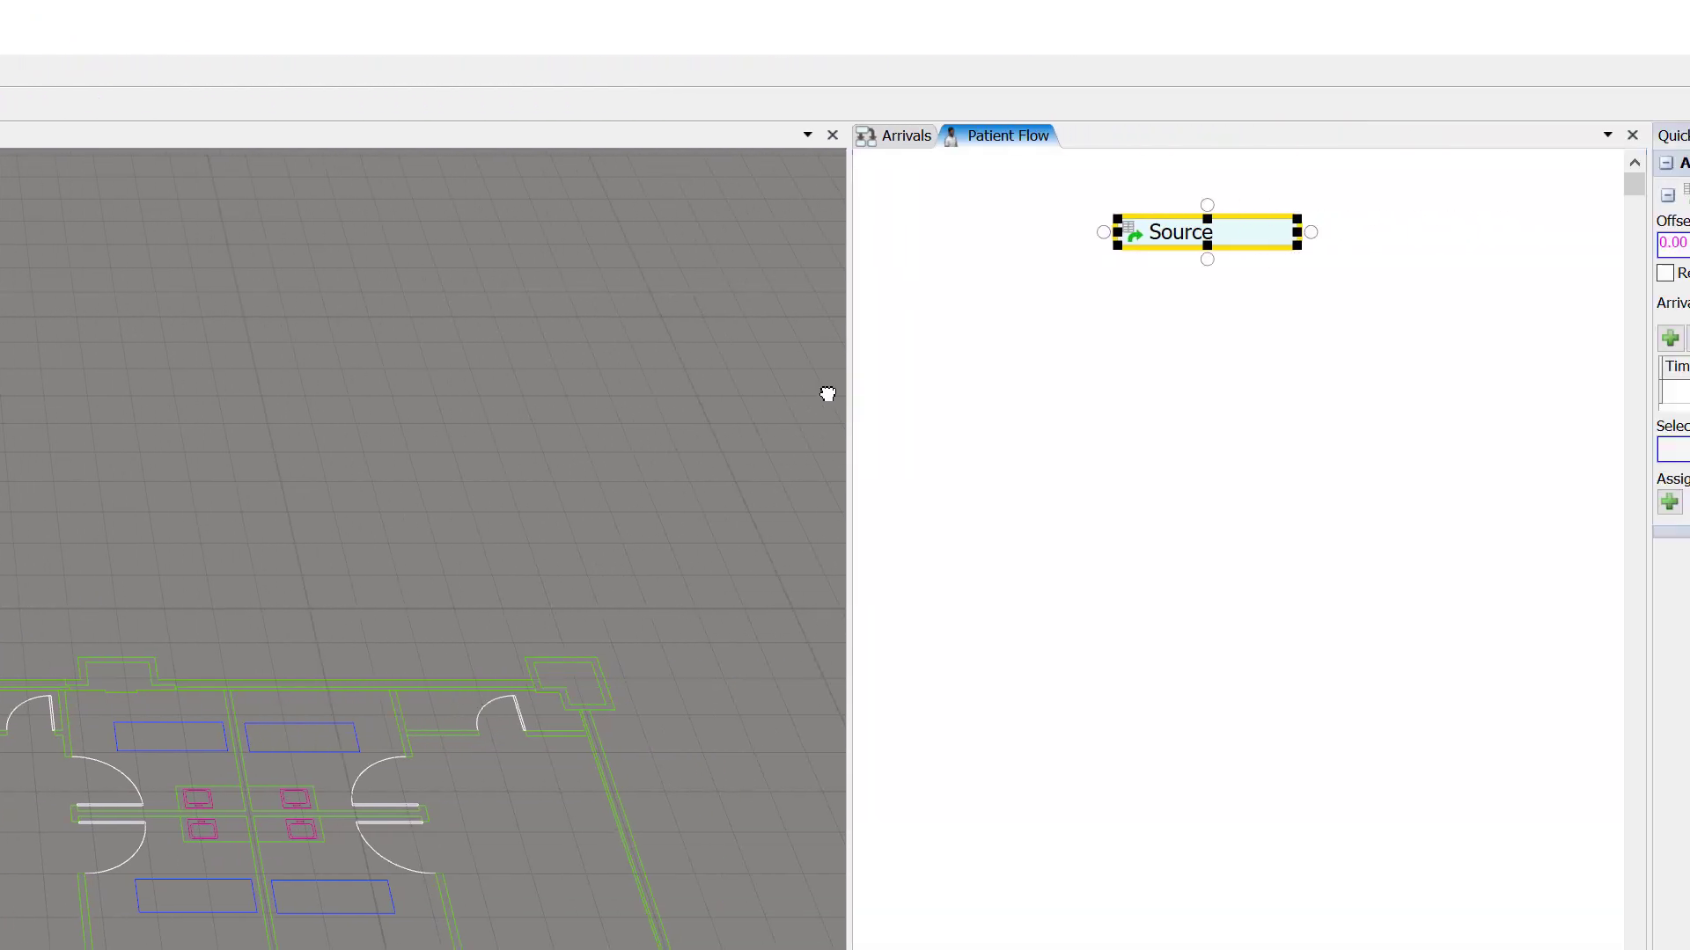
drag(828, 393, 927, 361)
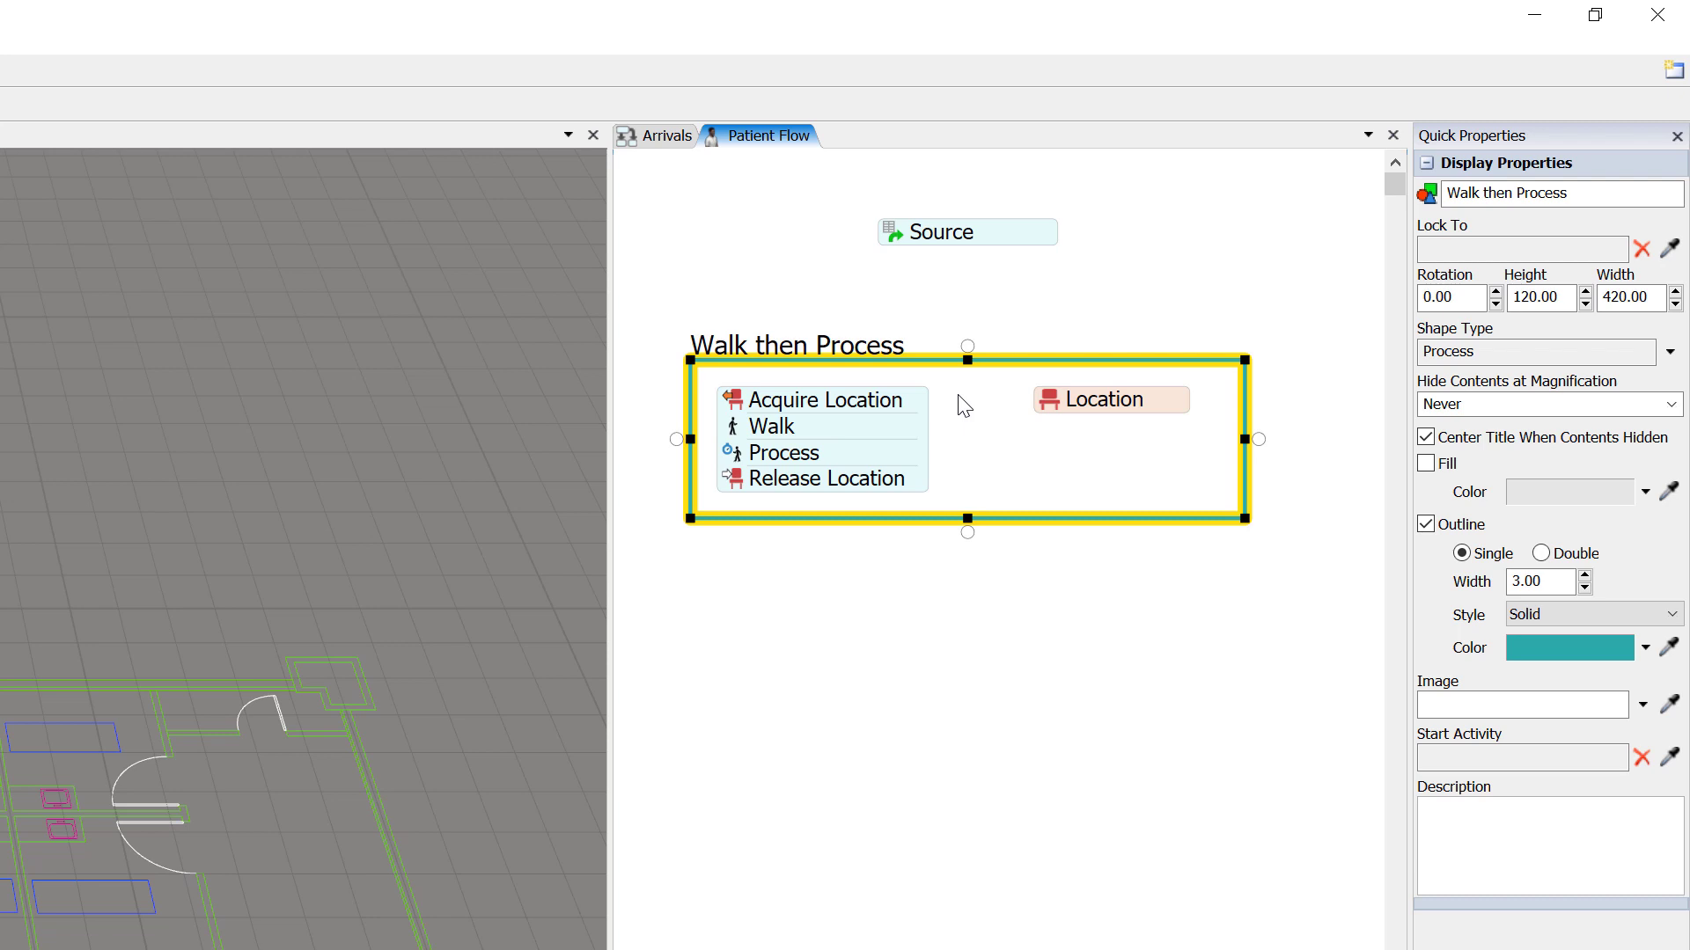
- Rename the Walk then Process activity set Sign In and its location resource Kiosk
double_click(830, 343)
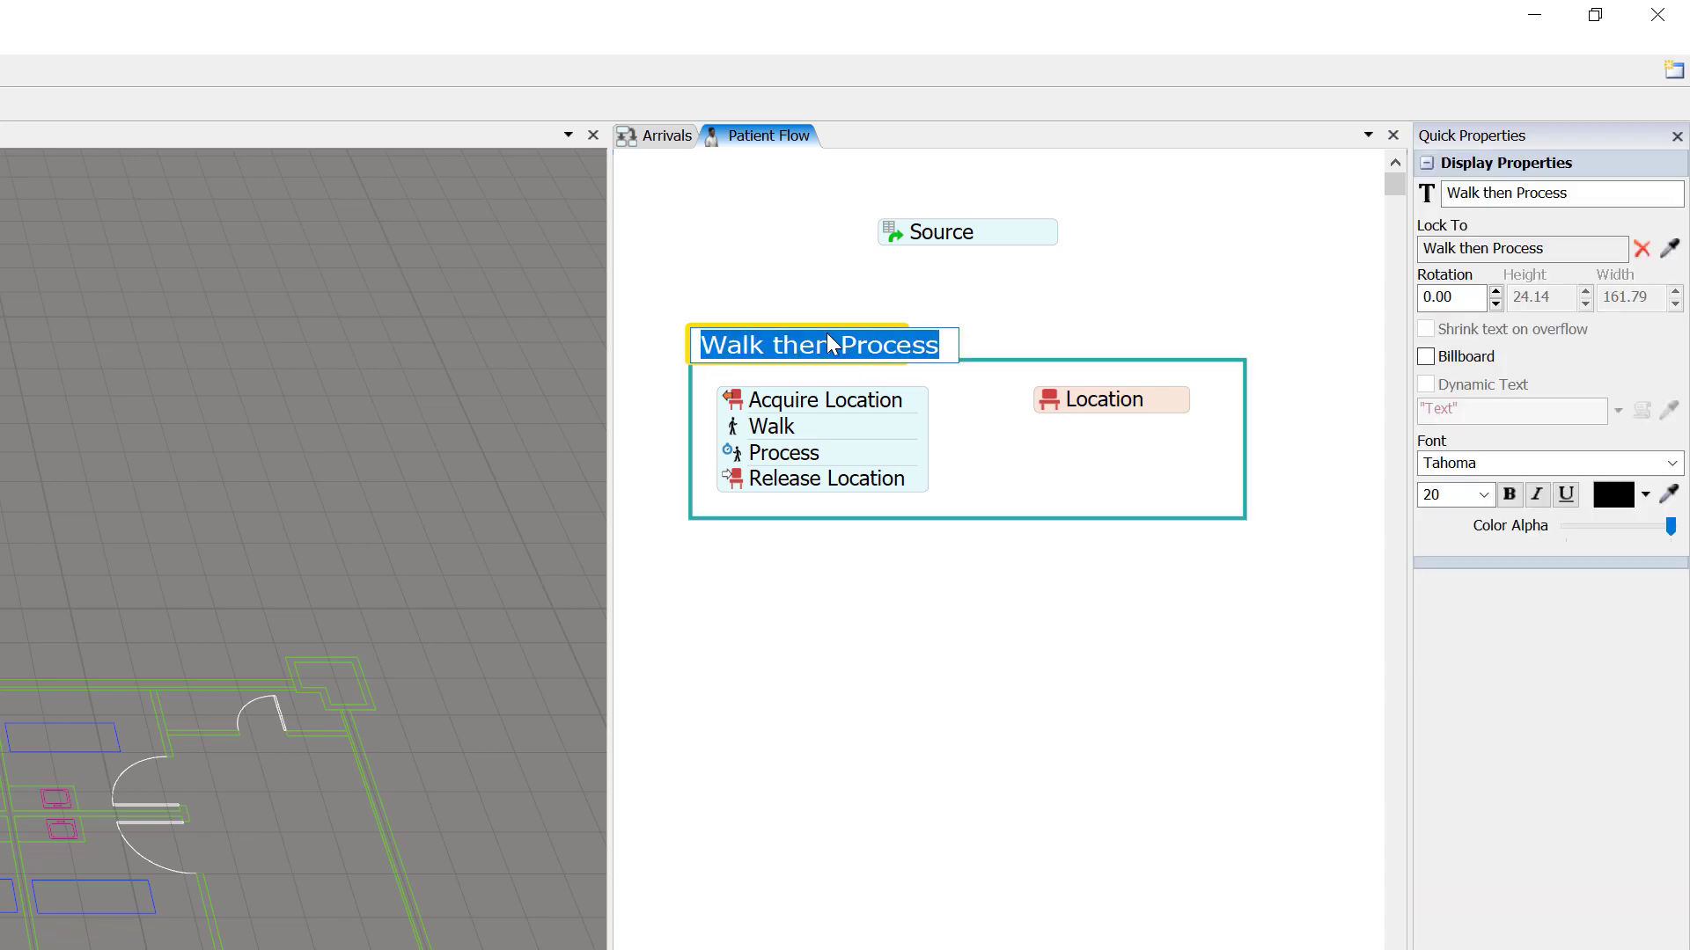
text(Sign In)
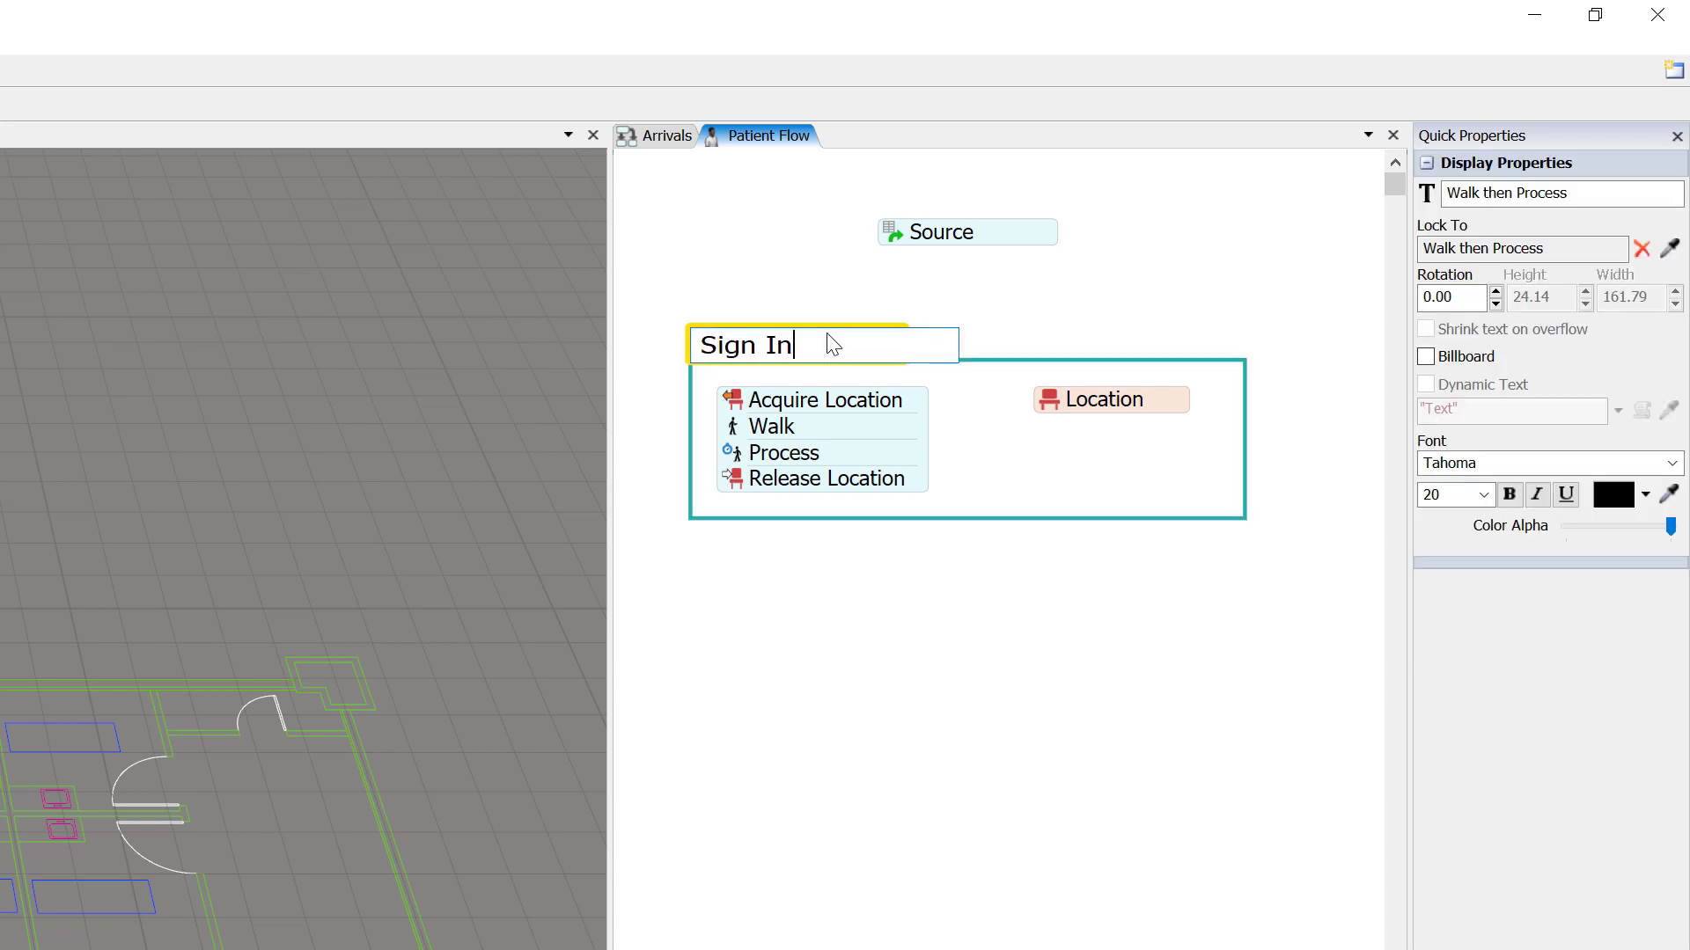
key(Return)
click(980, 402)
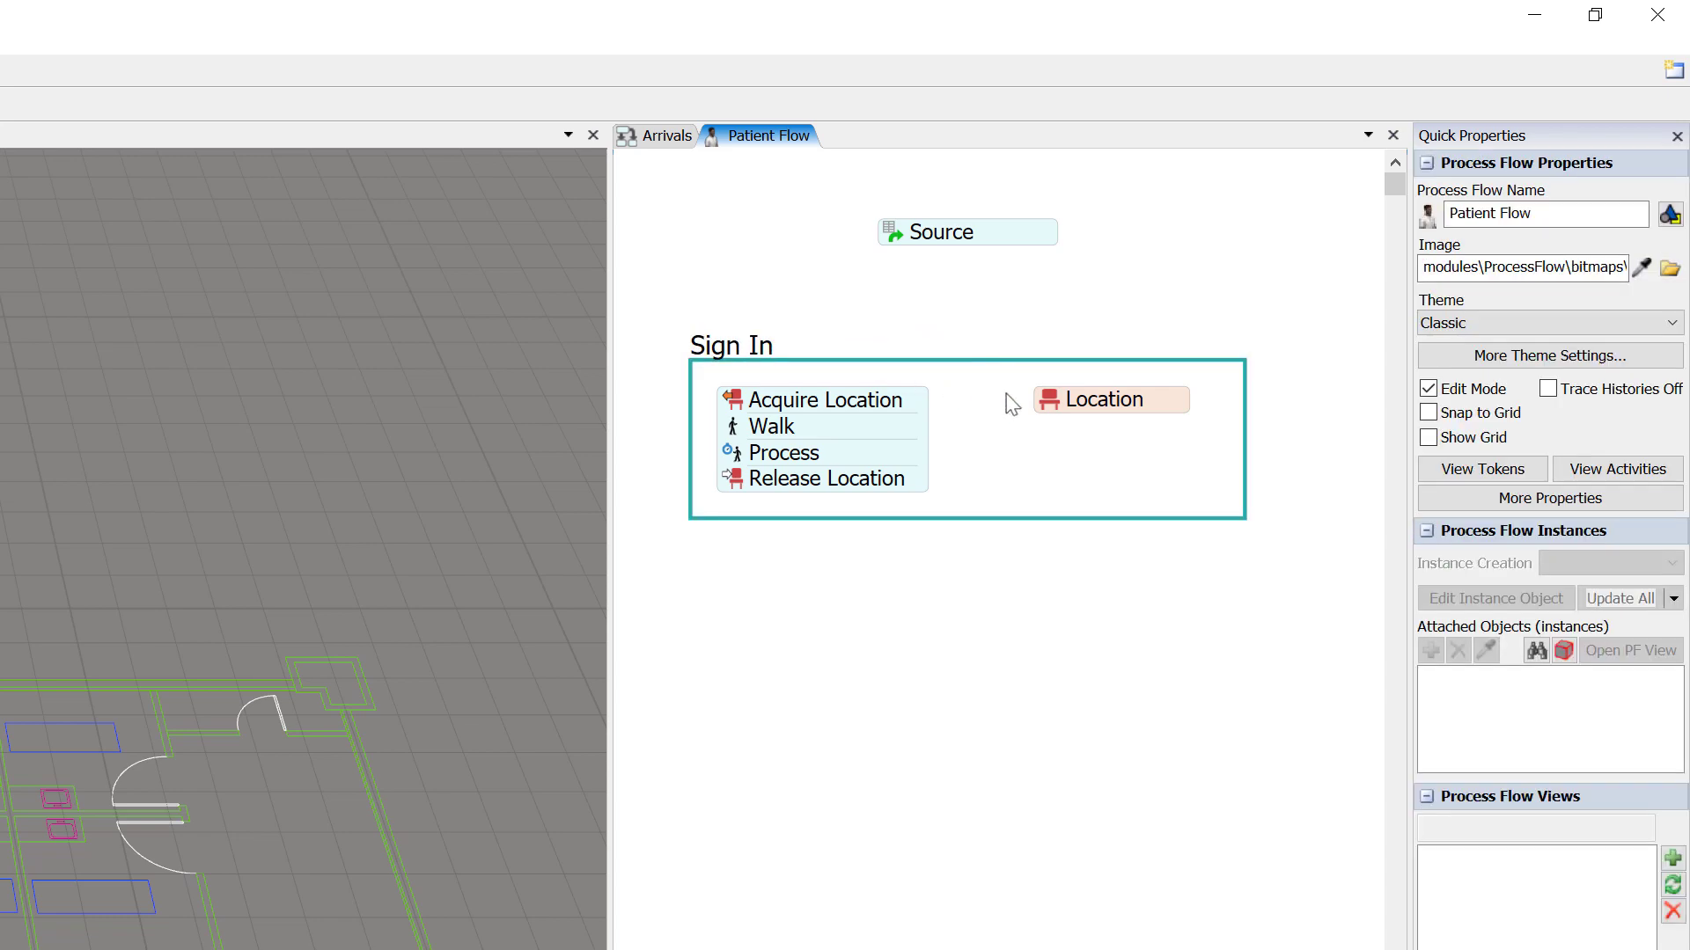
click(1141, 413)
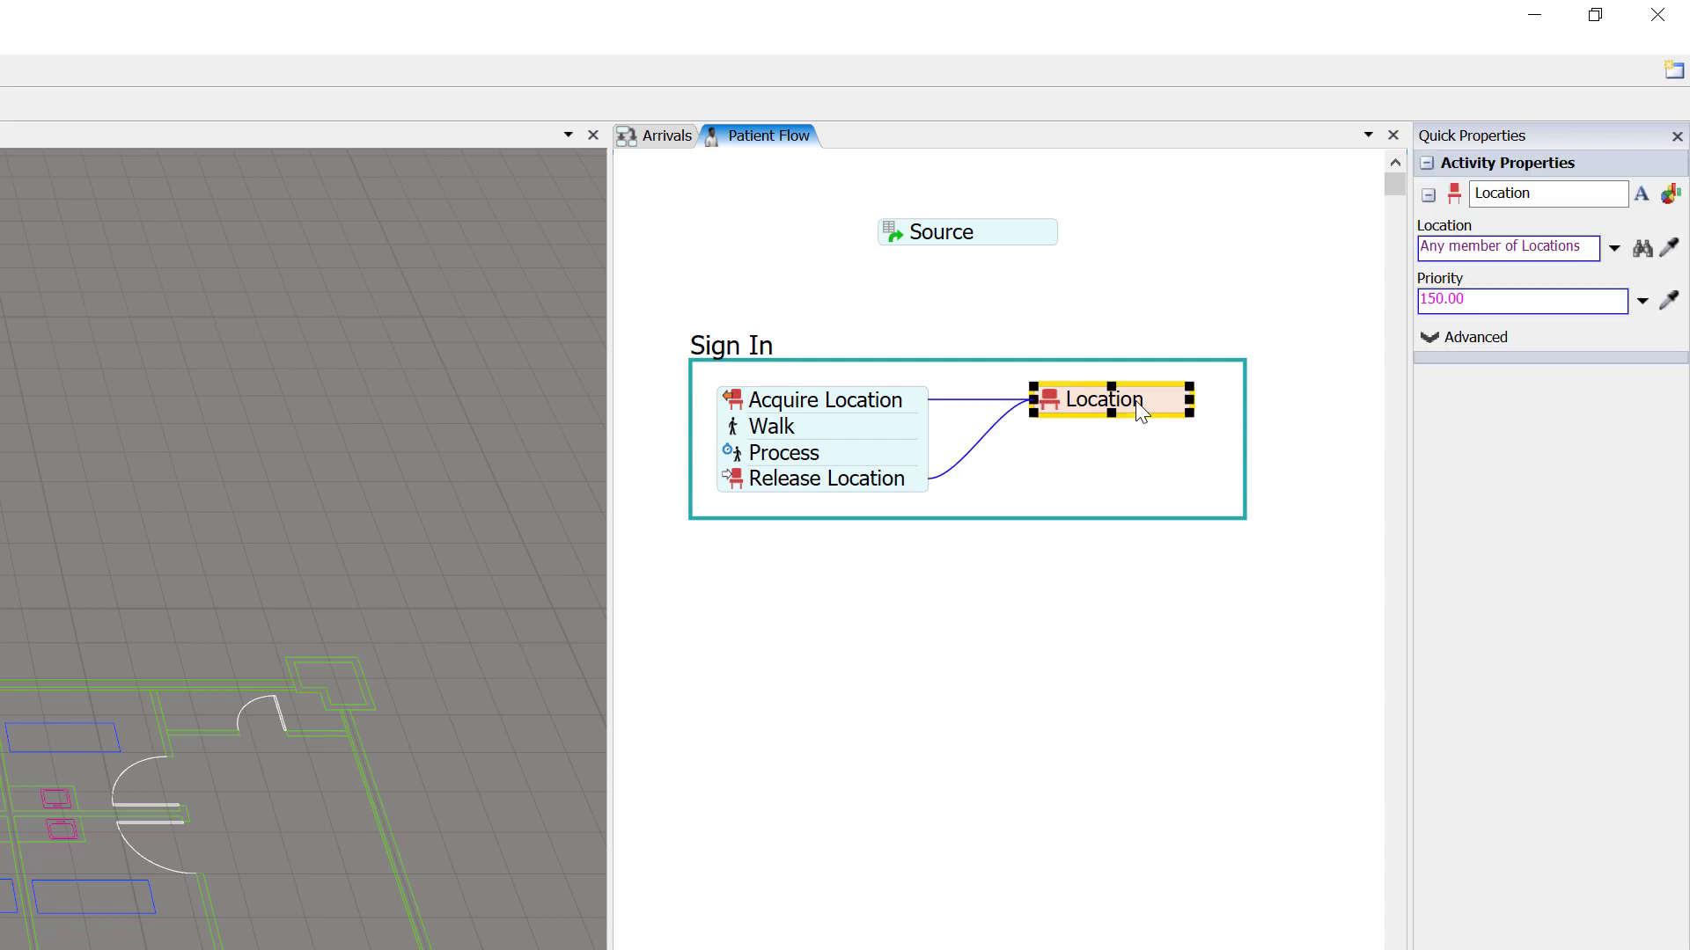
click(1141, 413)
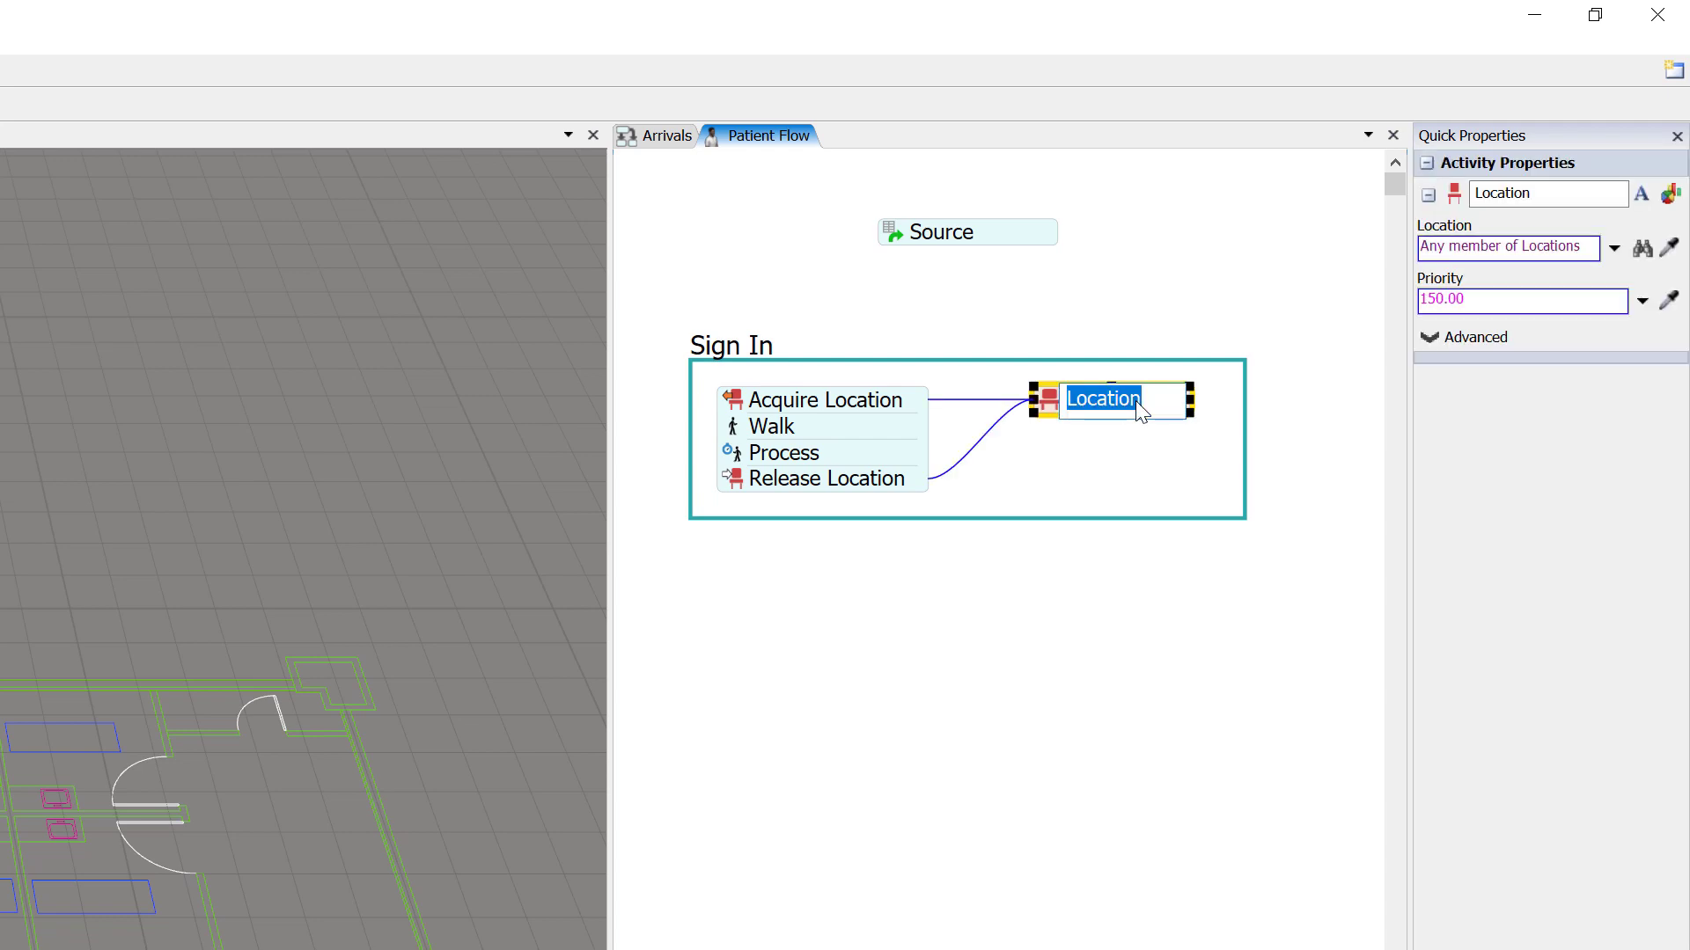
text(Kiosk)
click(1116, 469)
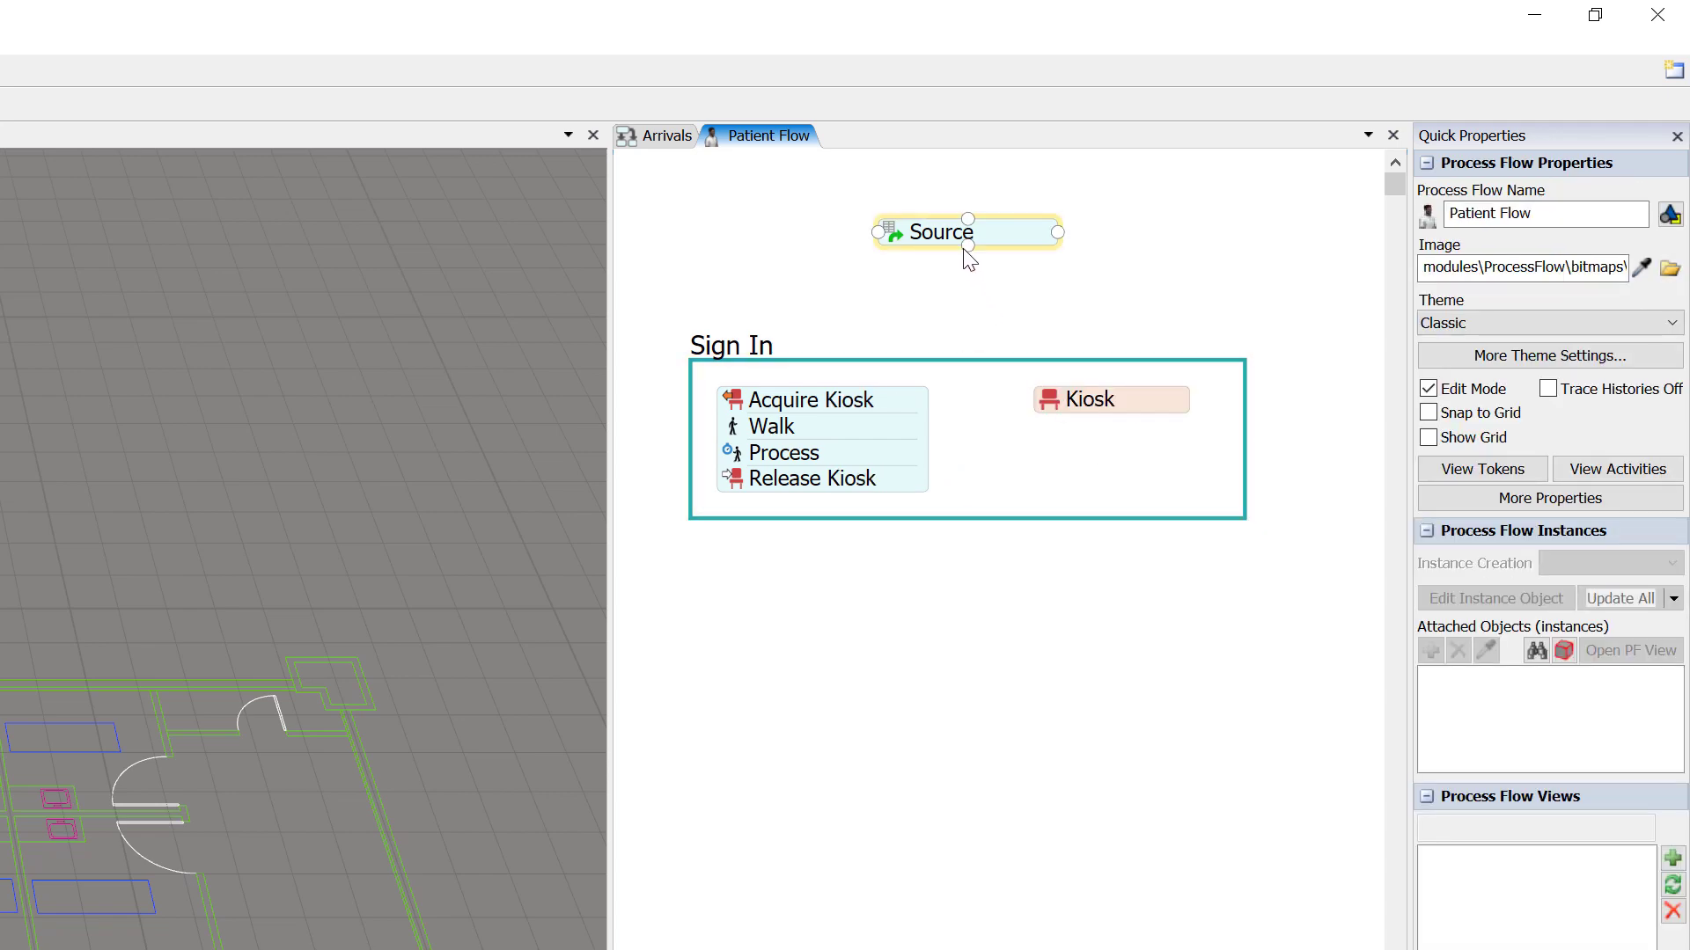
- Connect the Source to the Sign In activity set
drag(968, 249, 973, 361)
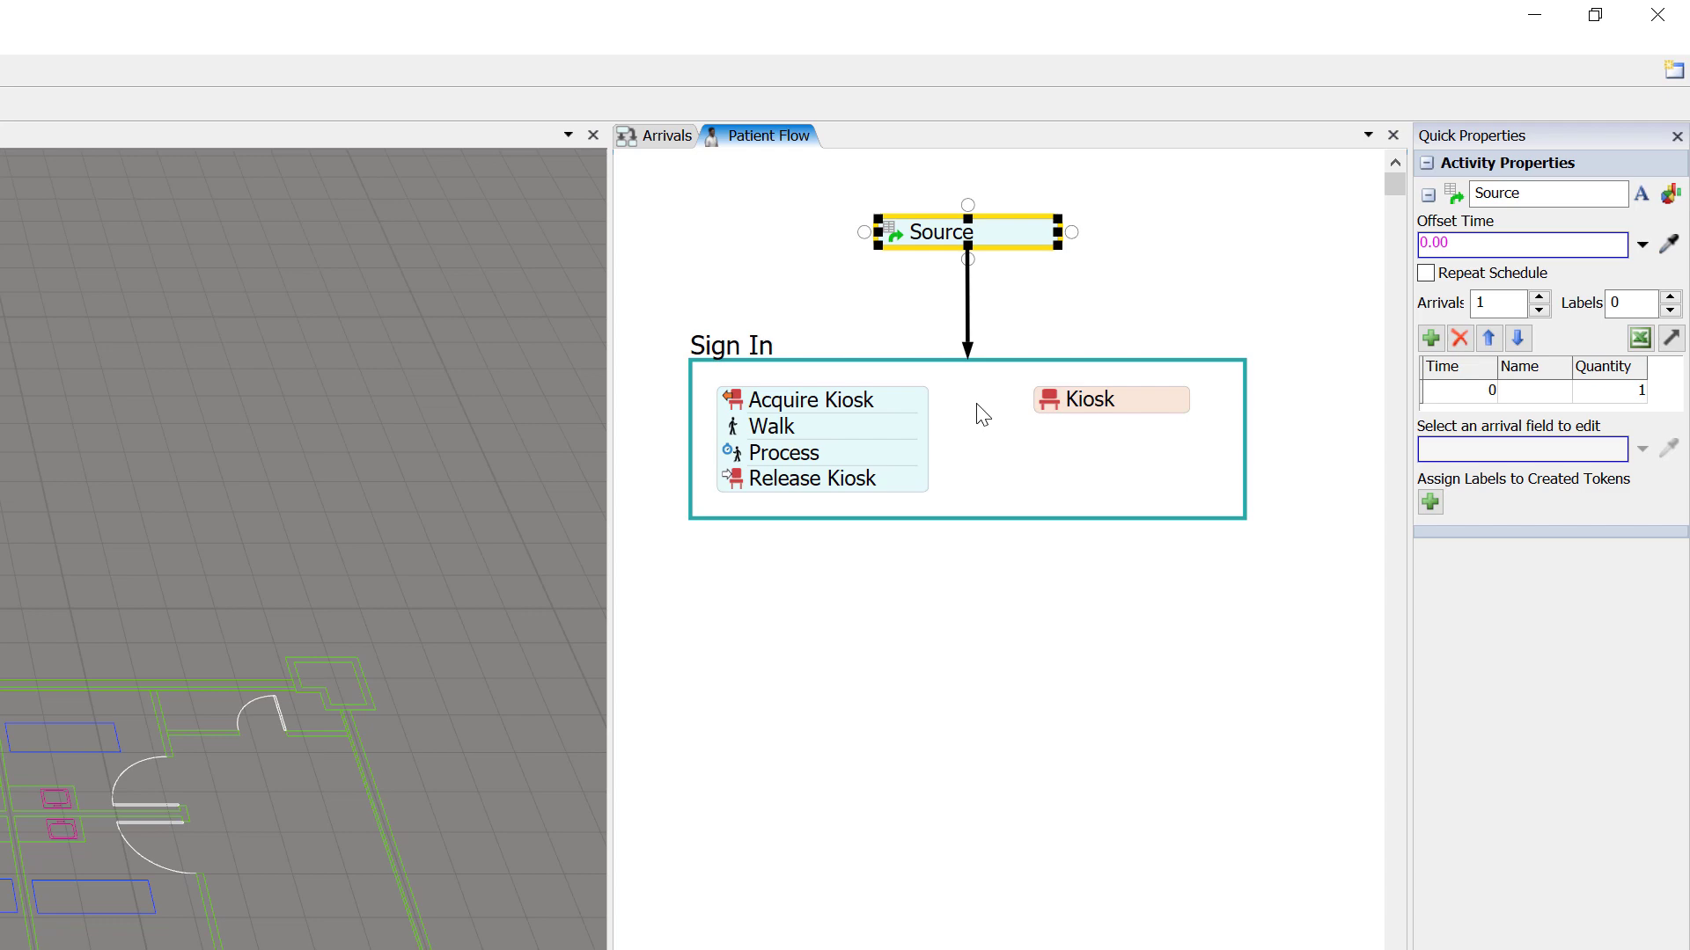
click(968, 251)
click(969, 258)
click(972, 429)
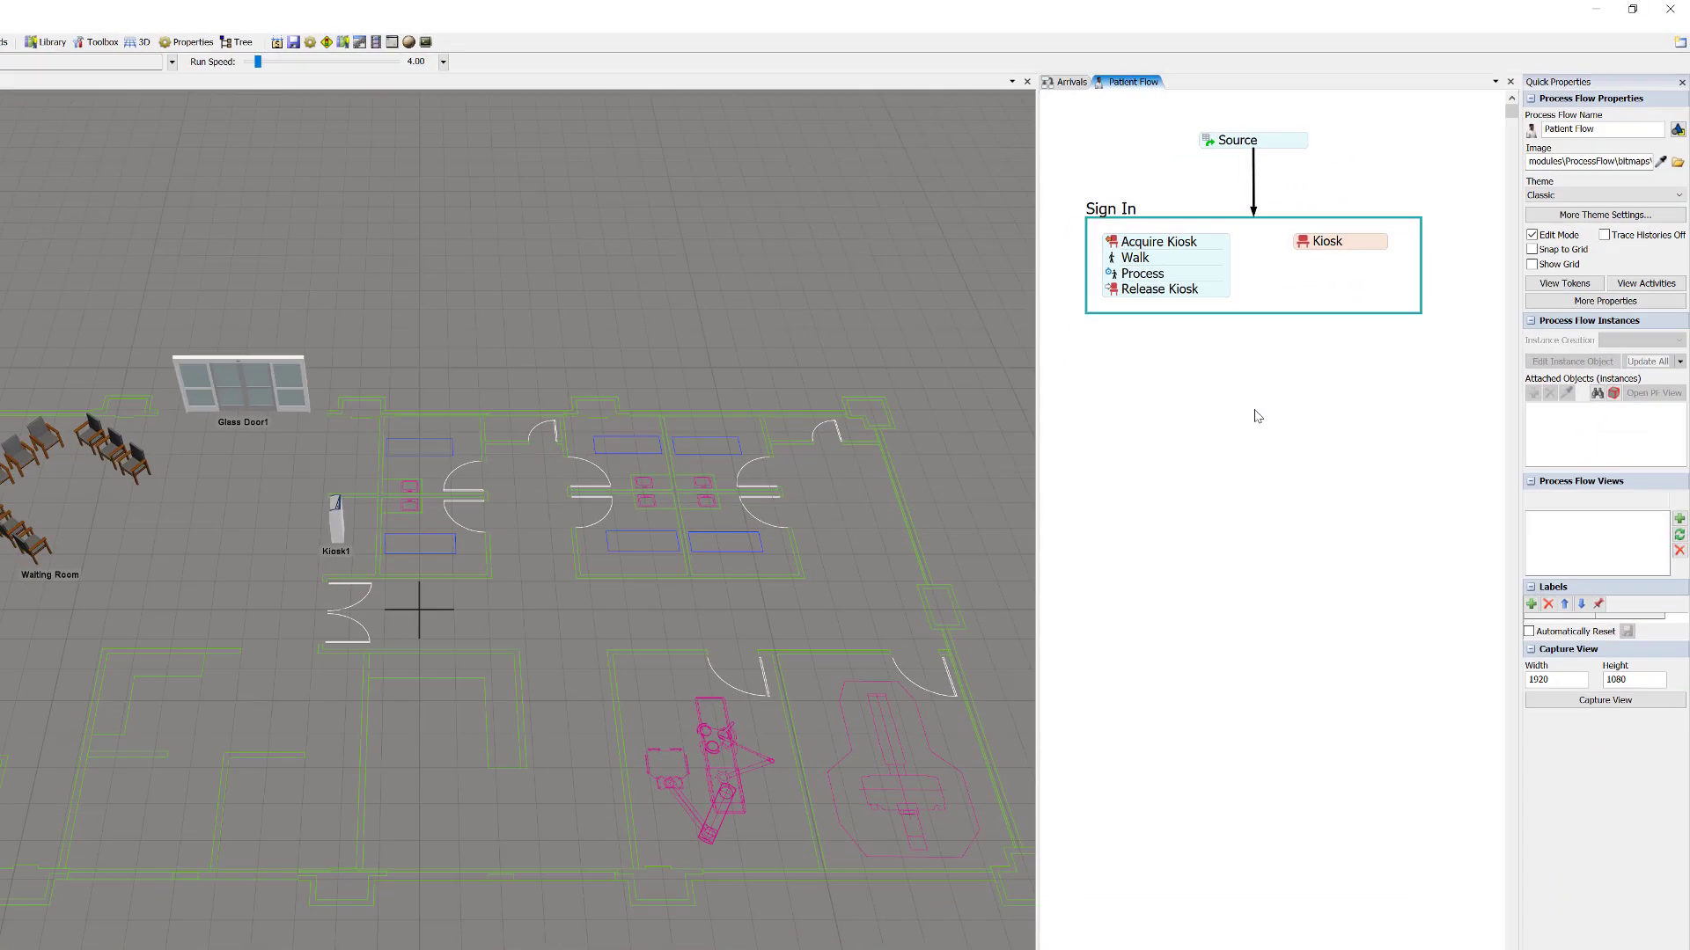
- Extend a connector downward from the Sign In set and add a Walk then Process activity set at its end
double_click(1258, 416)
click(1256, 317)
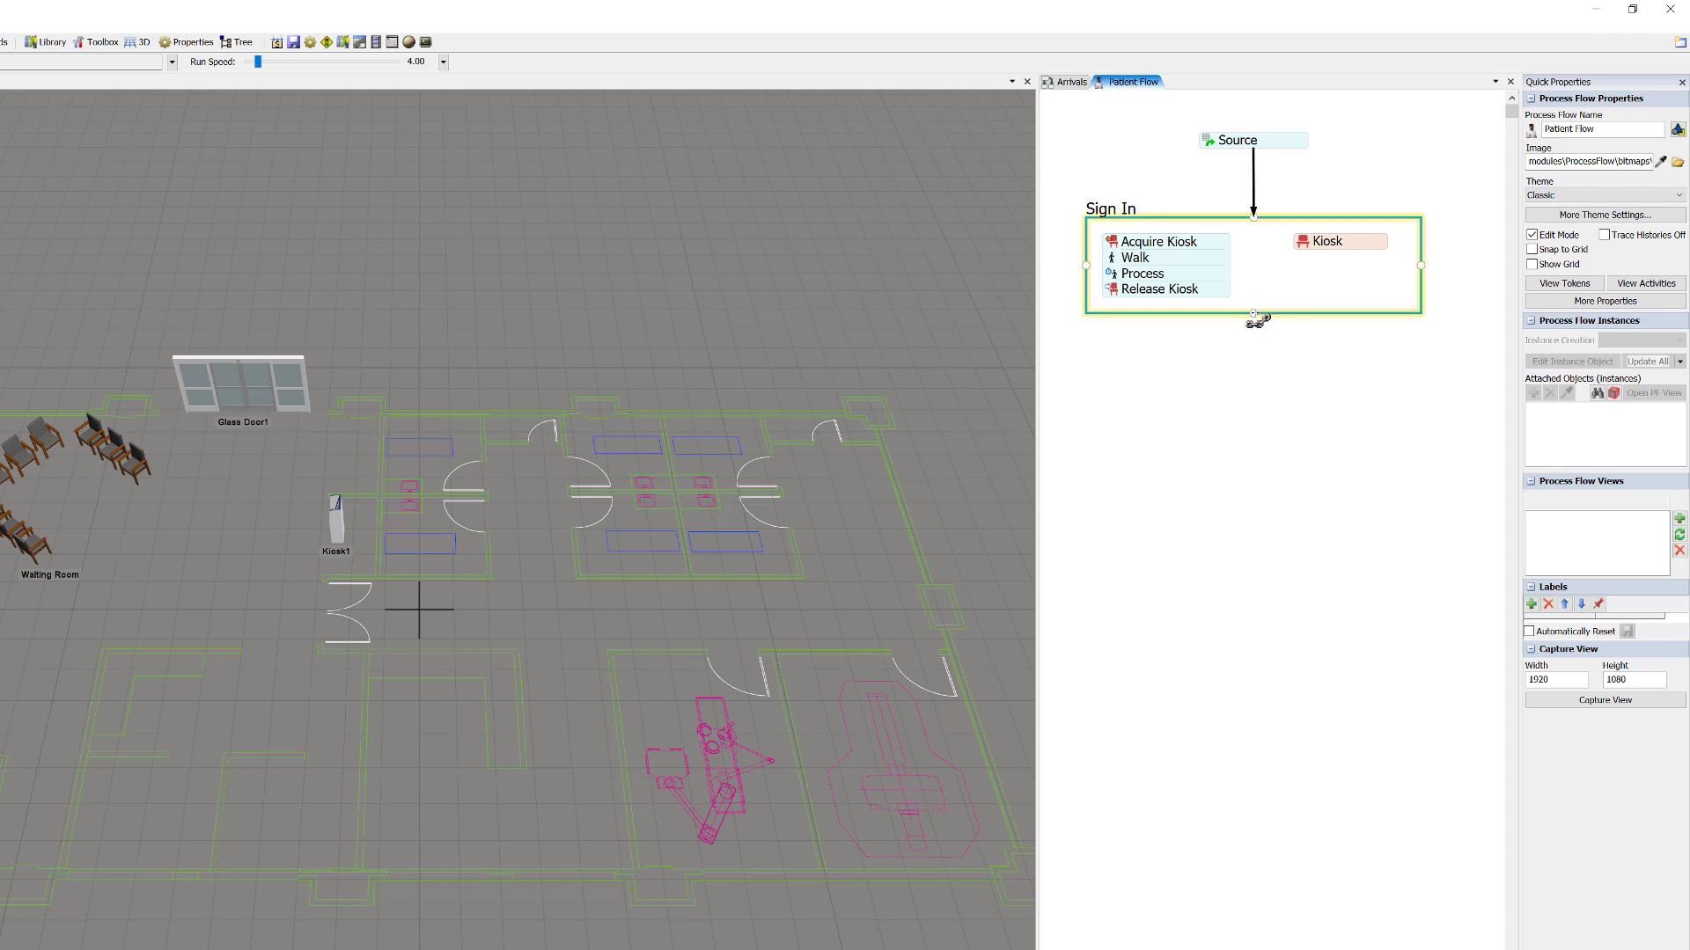
drag(1257, 319, 1256, 377)
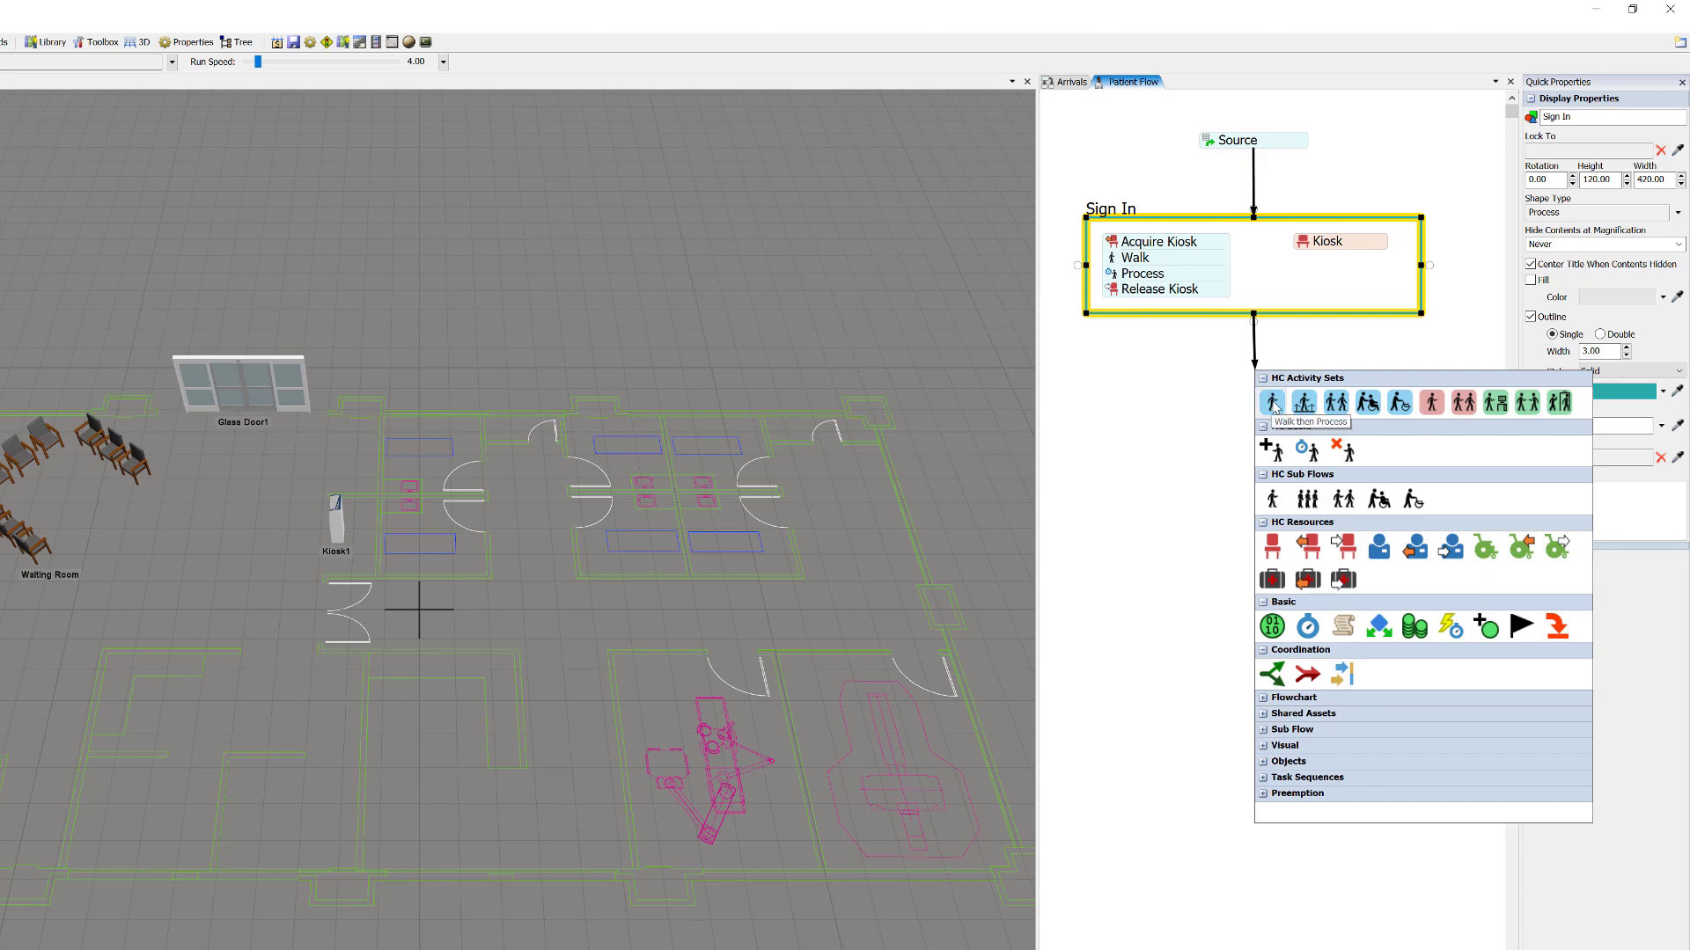
click(1274, 403)
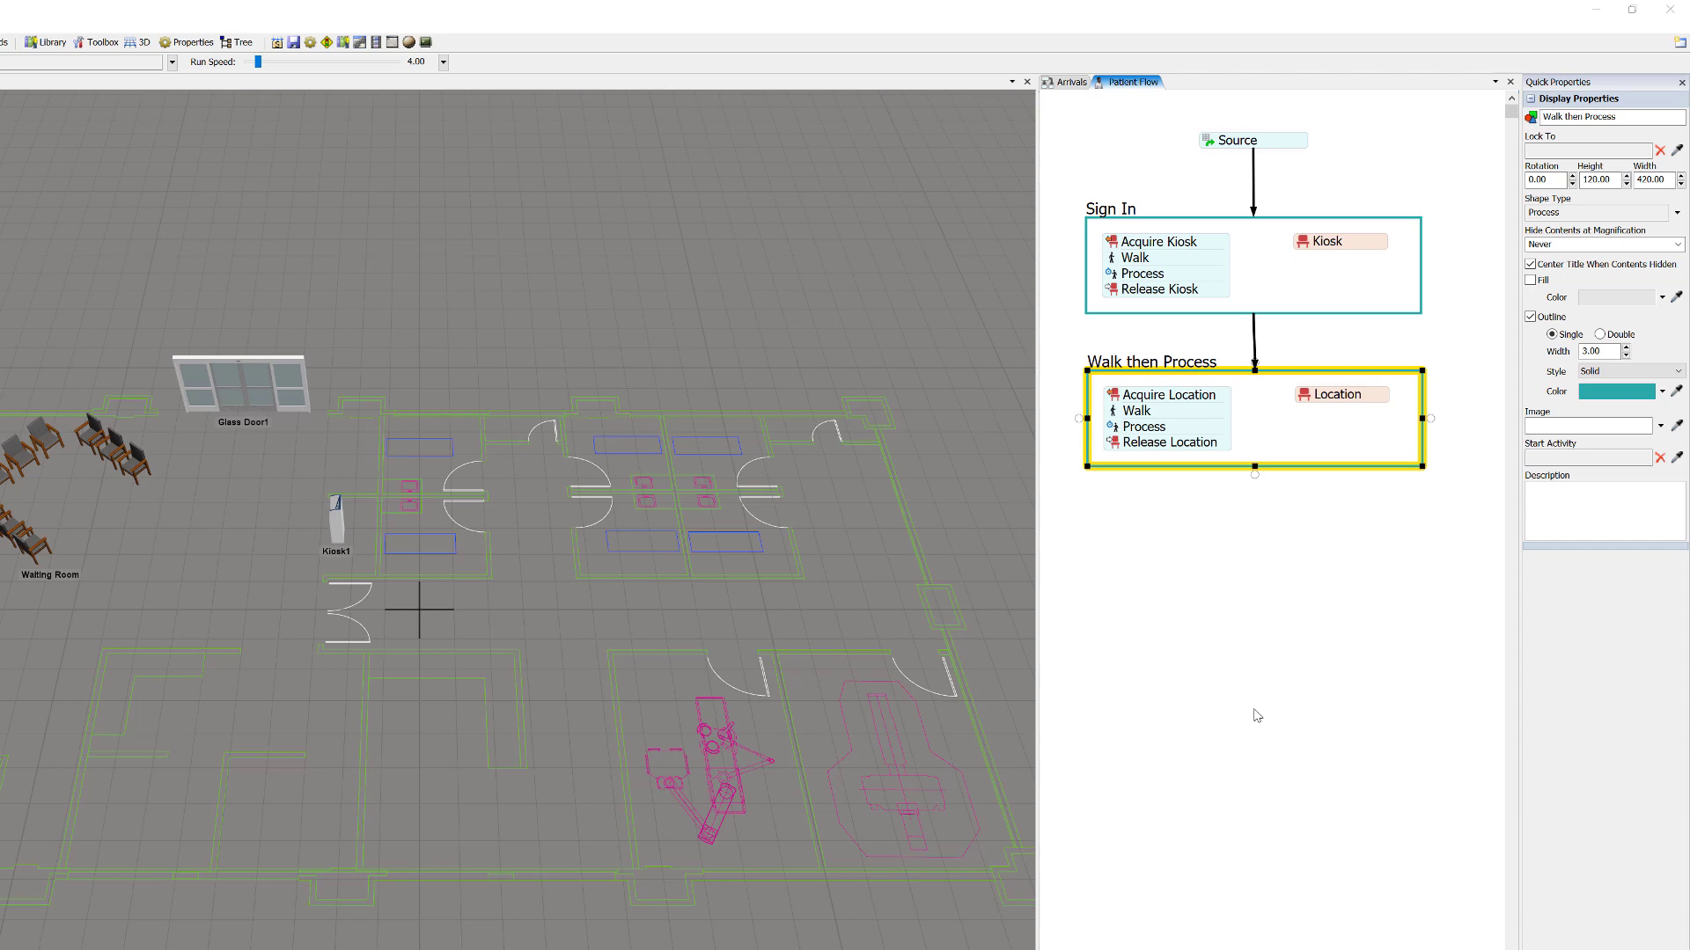
- Rename the second activity set Wait and its location resource Waiting Room
click(1160, 360)
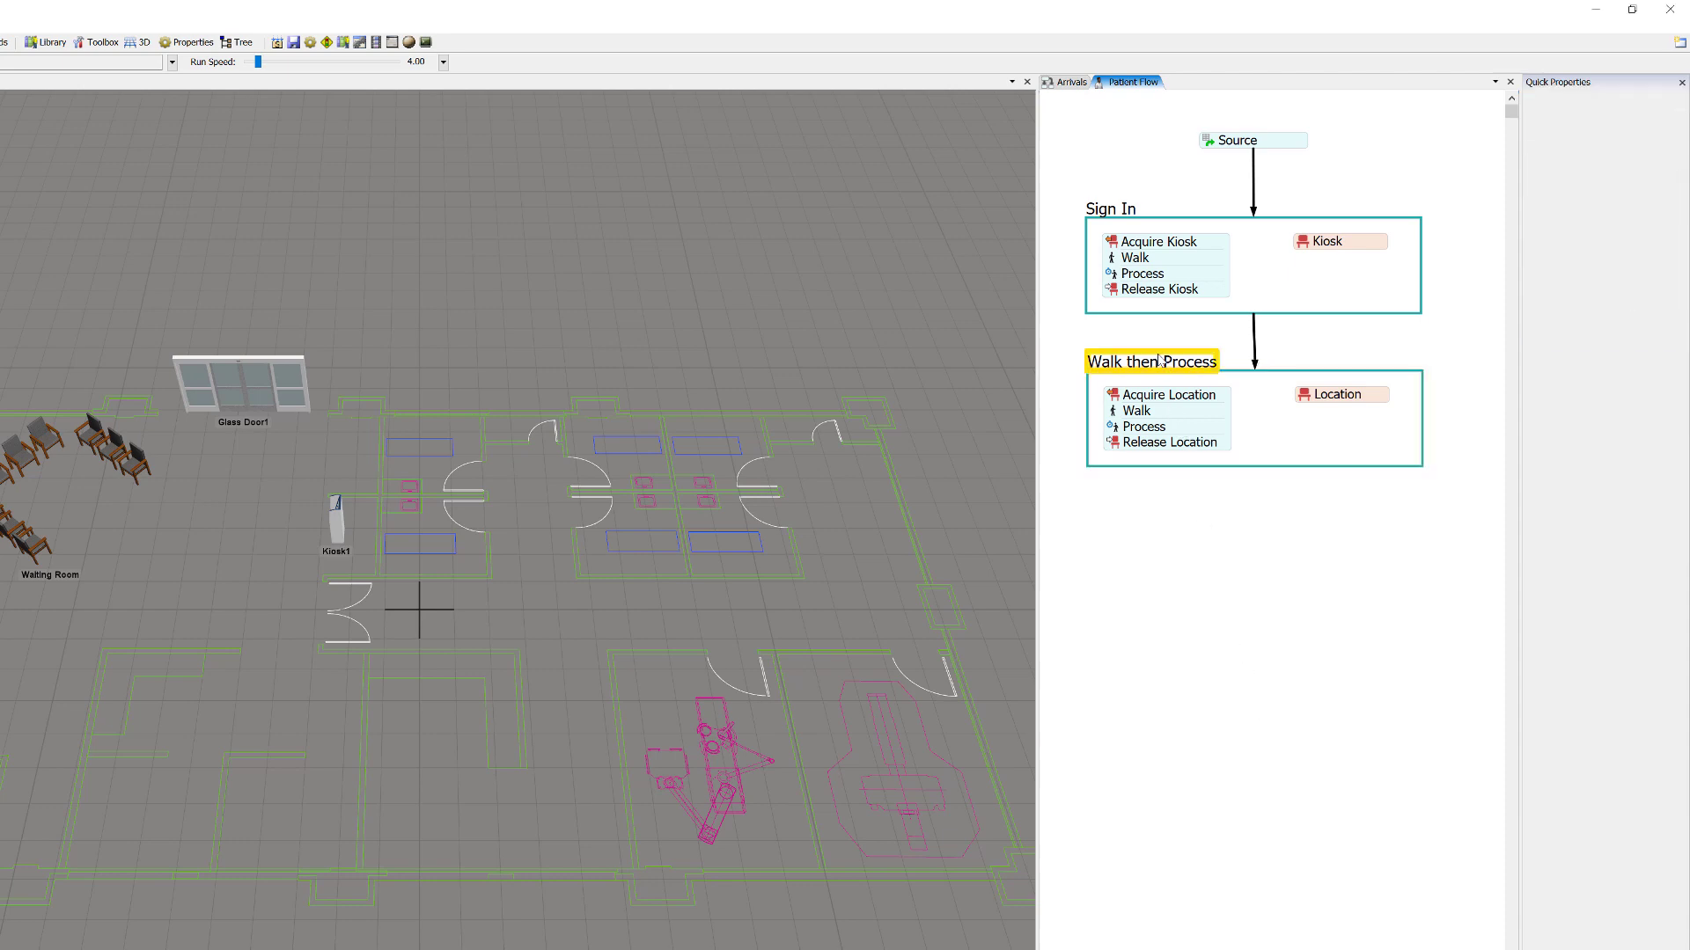
double_click(1160, 361)
text(Wait)
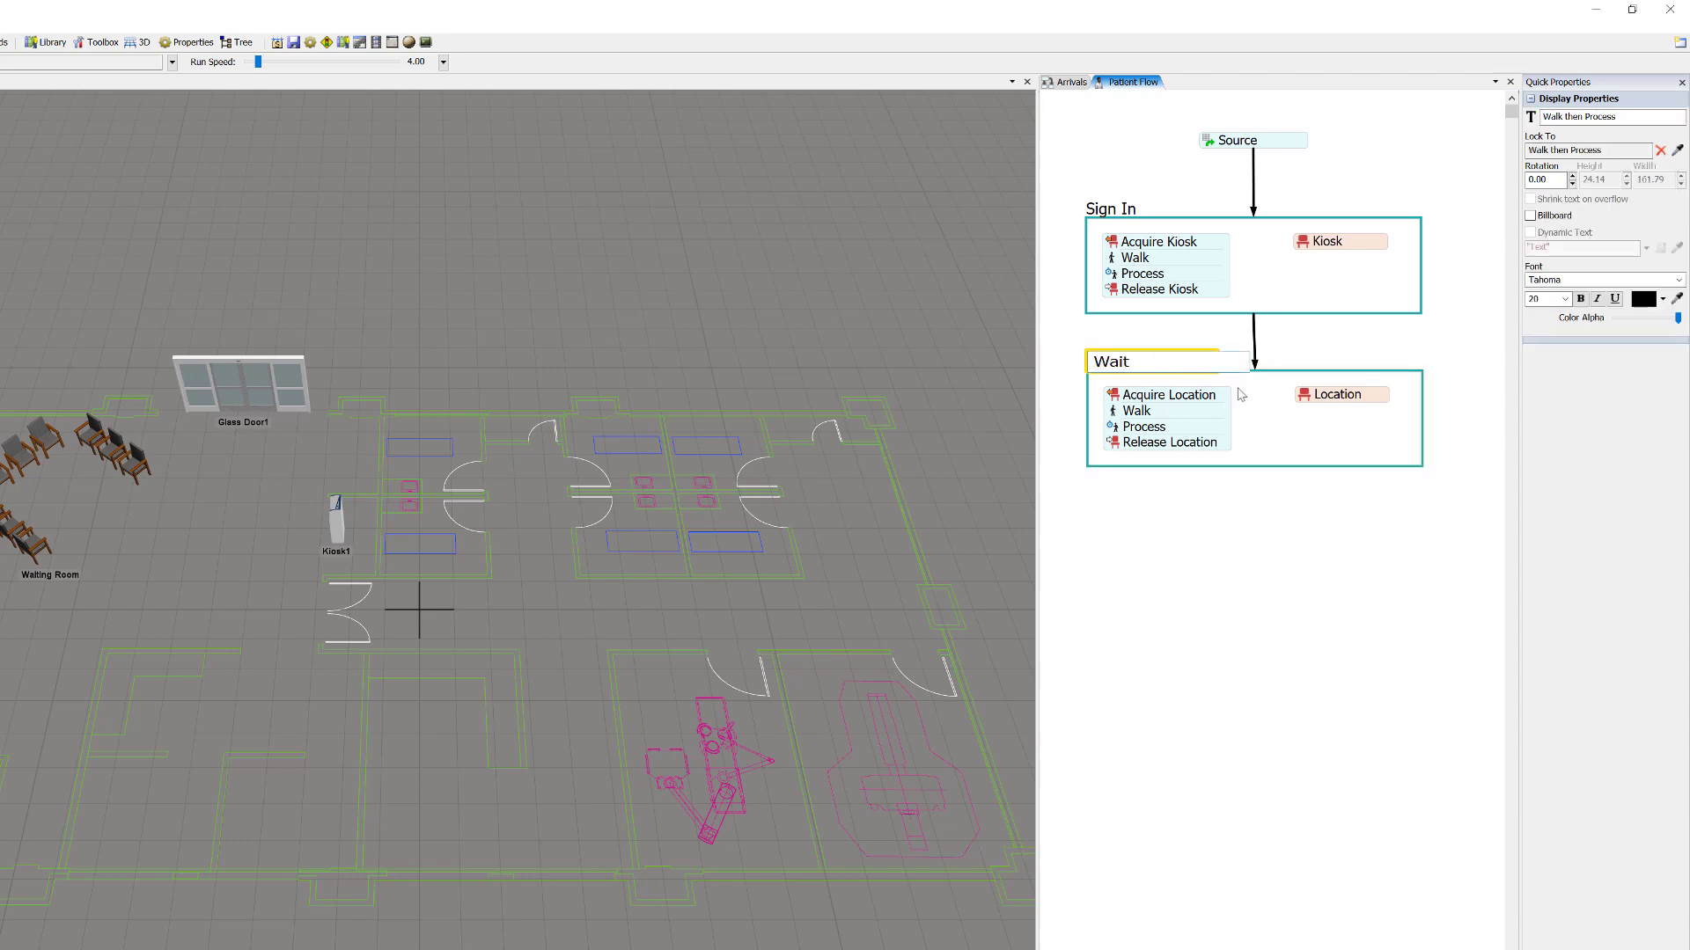
click(1249, 398)
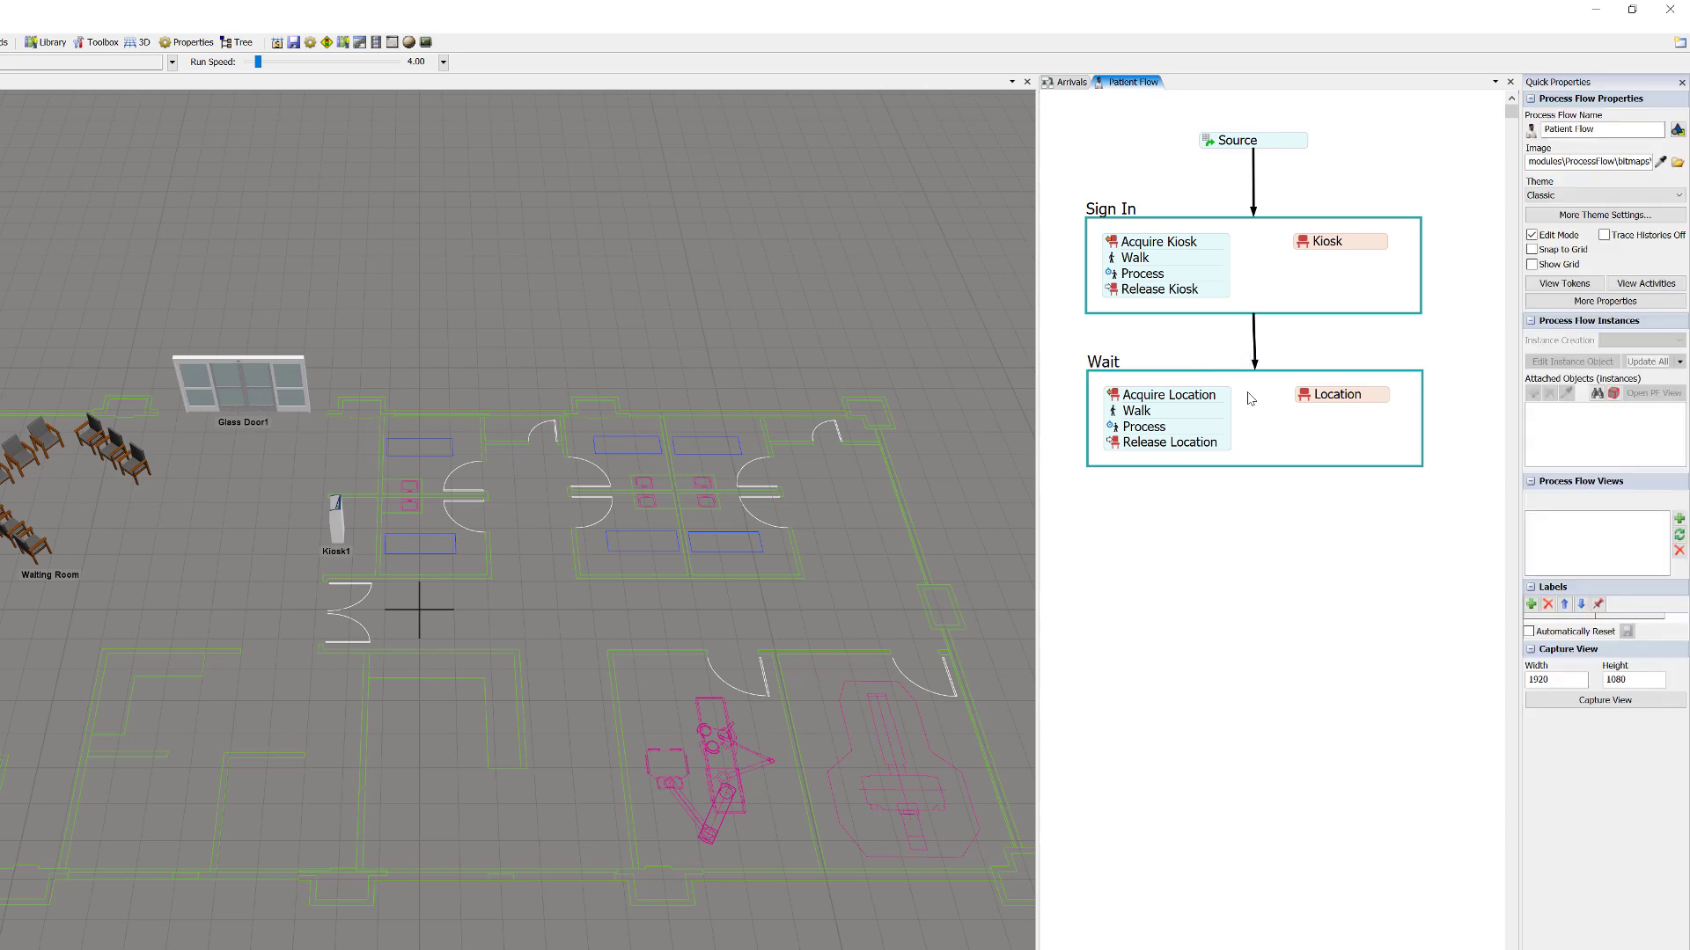
double_click(1343, 398)
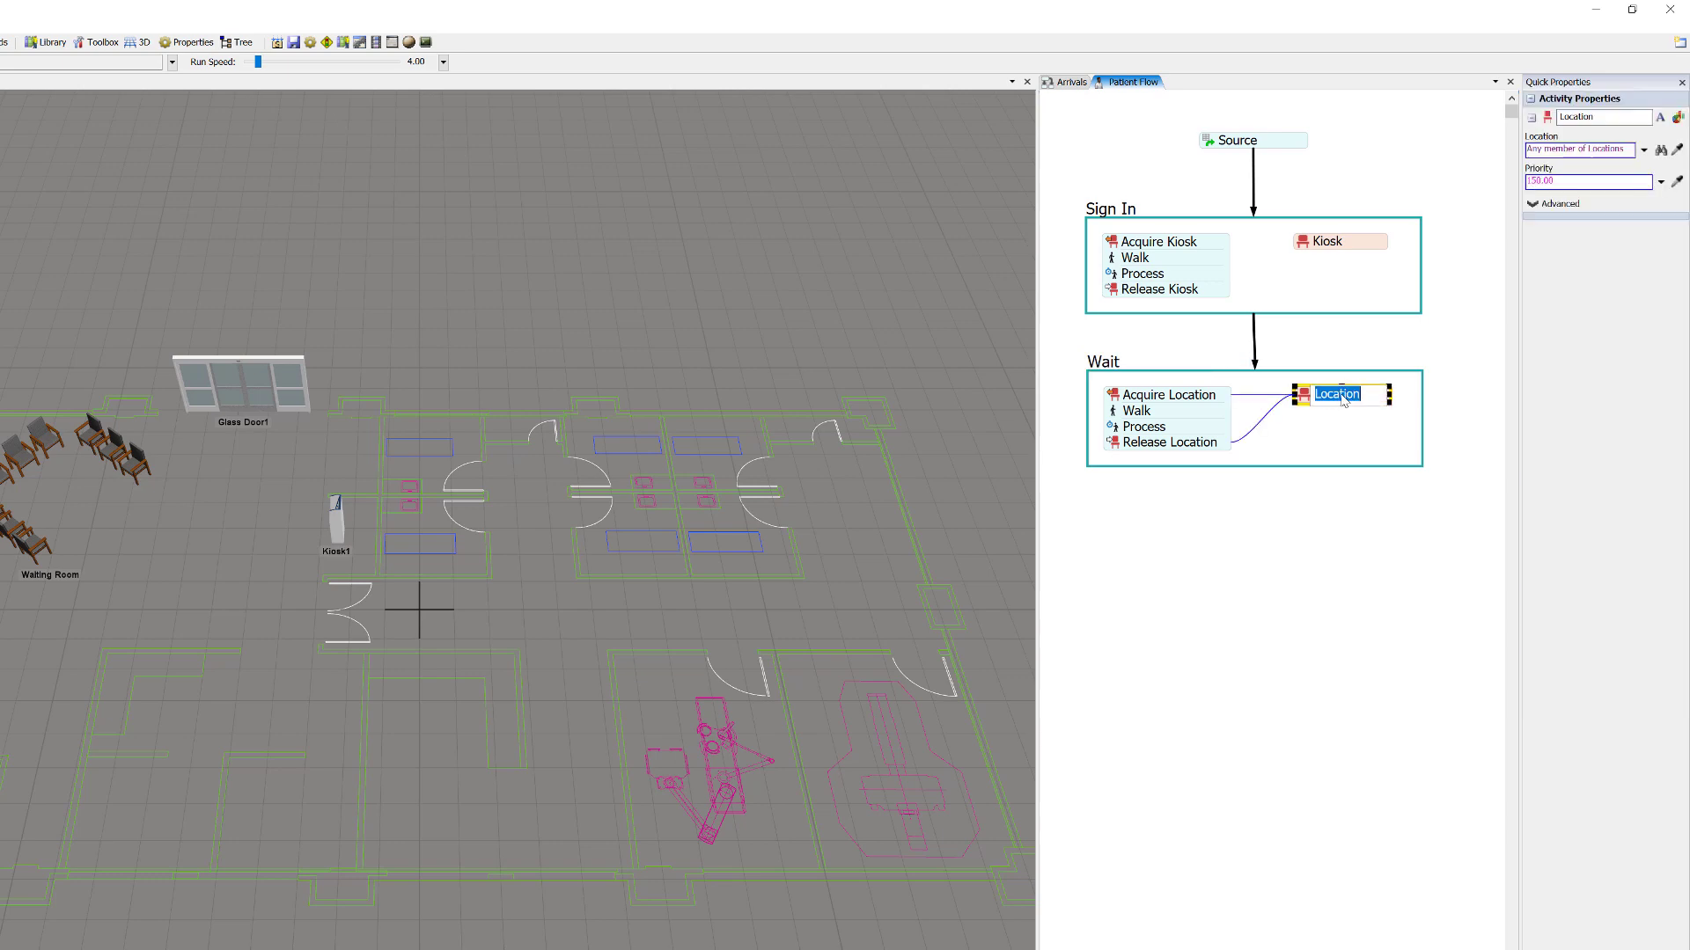
text(Waiting Room)
click(1375, 438)
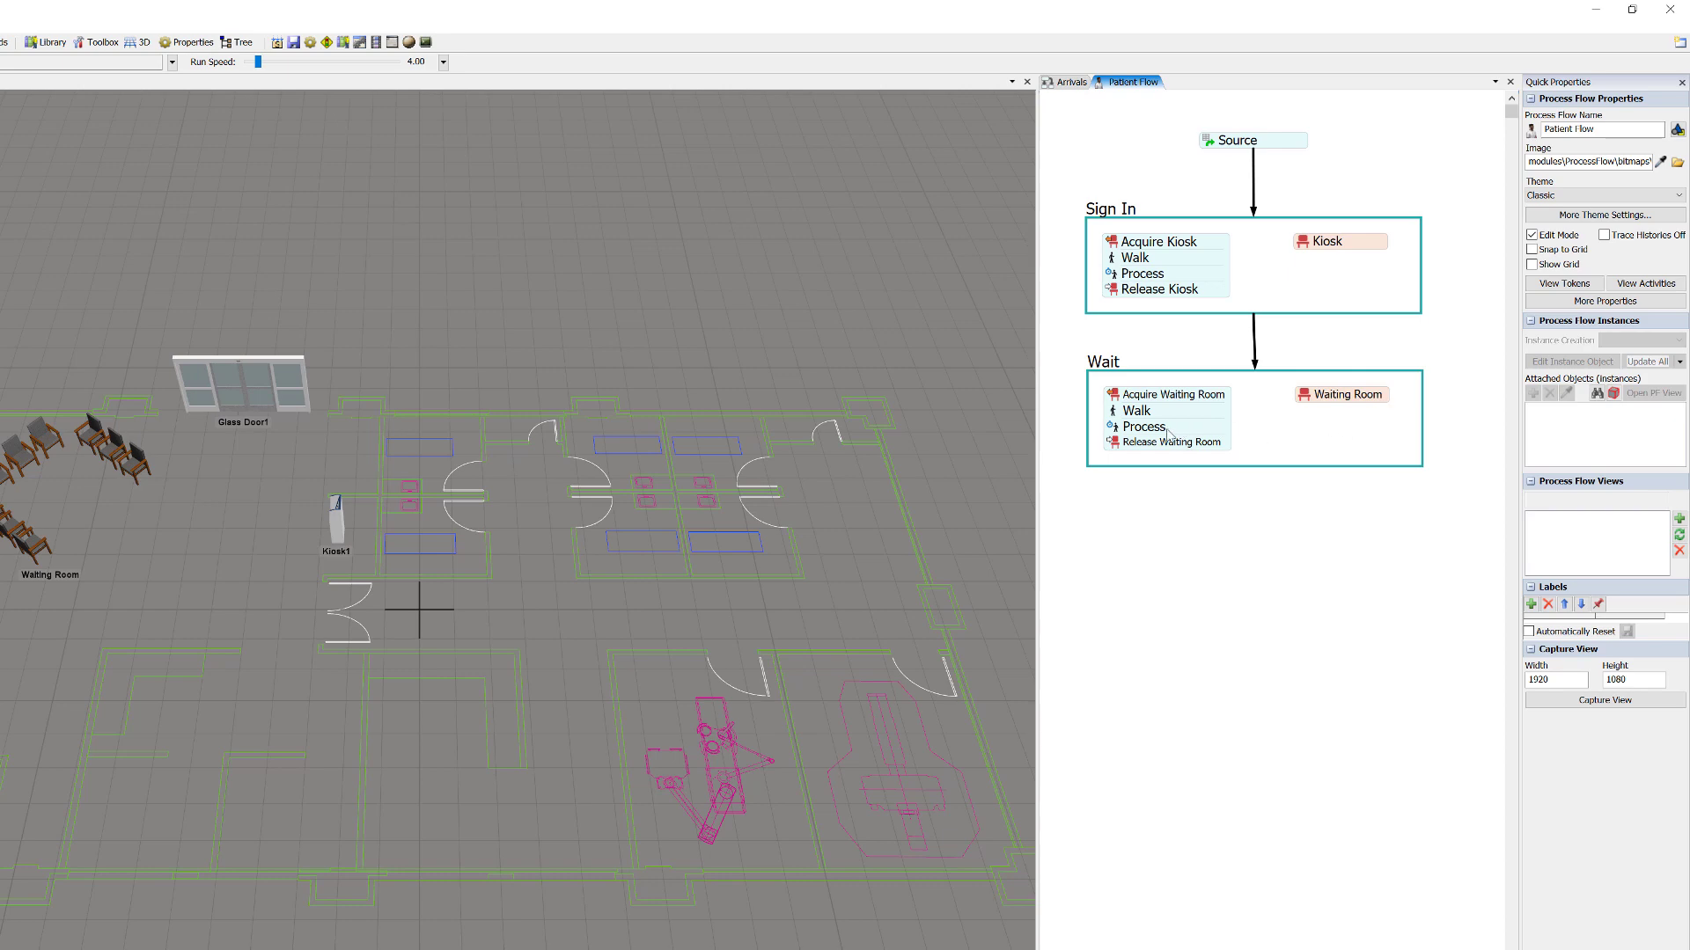
- Pull the Process activity out of the Wait set's activity block and delete it
click(1136, 435)
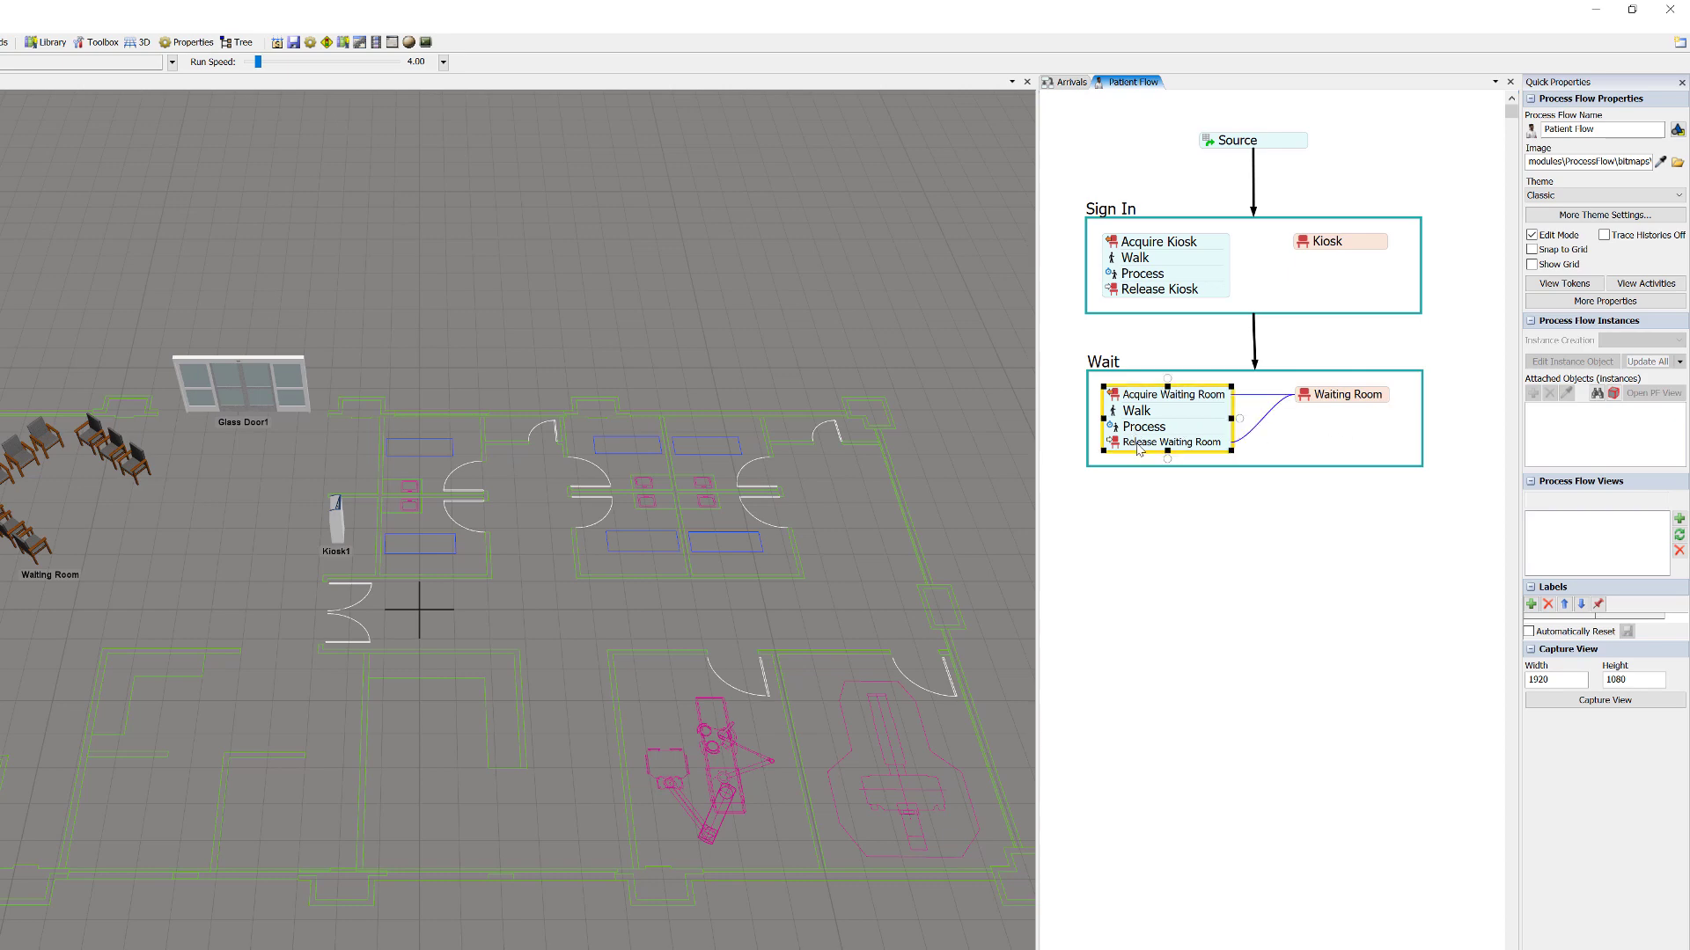
drag(1138, 436, 1181, 542)
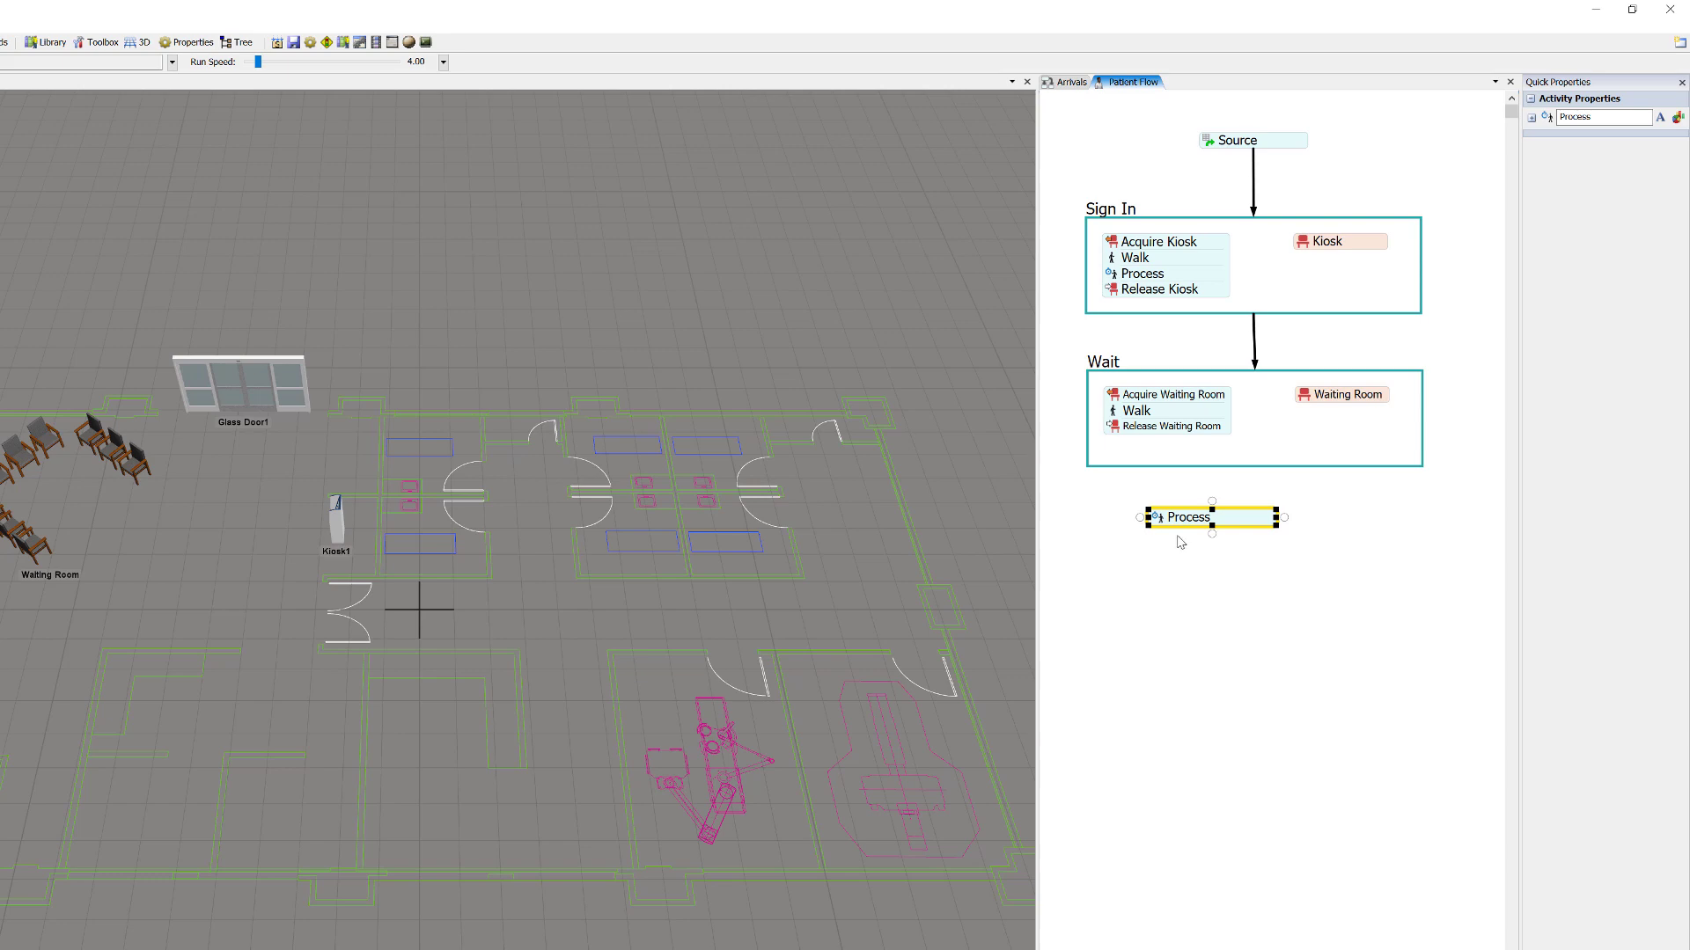
key(Delete)
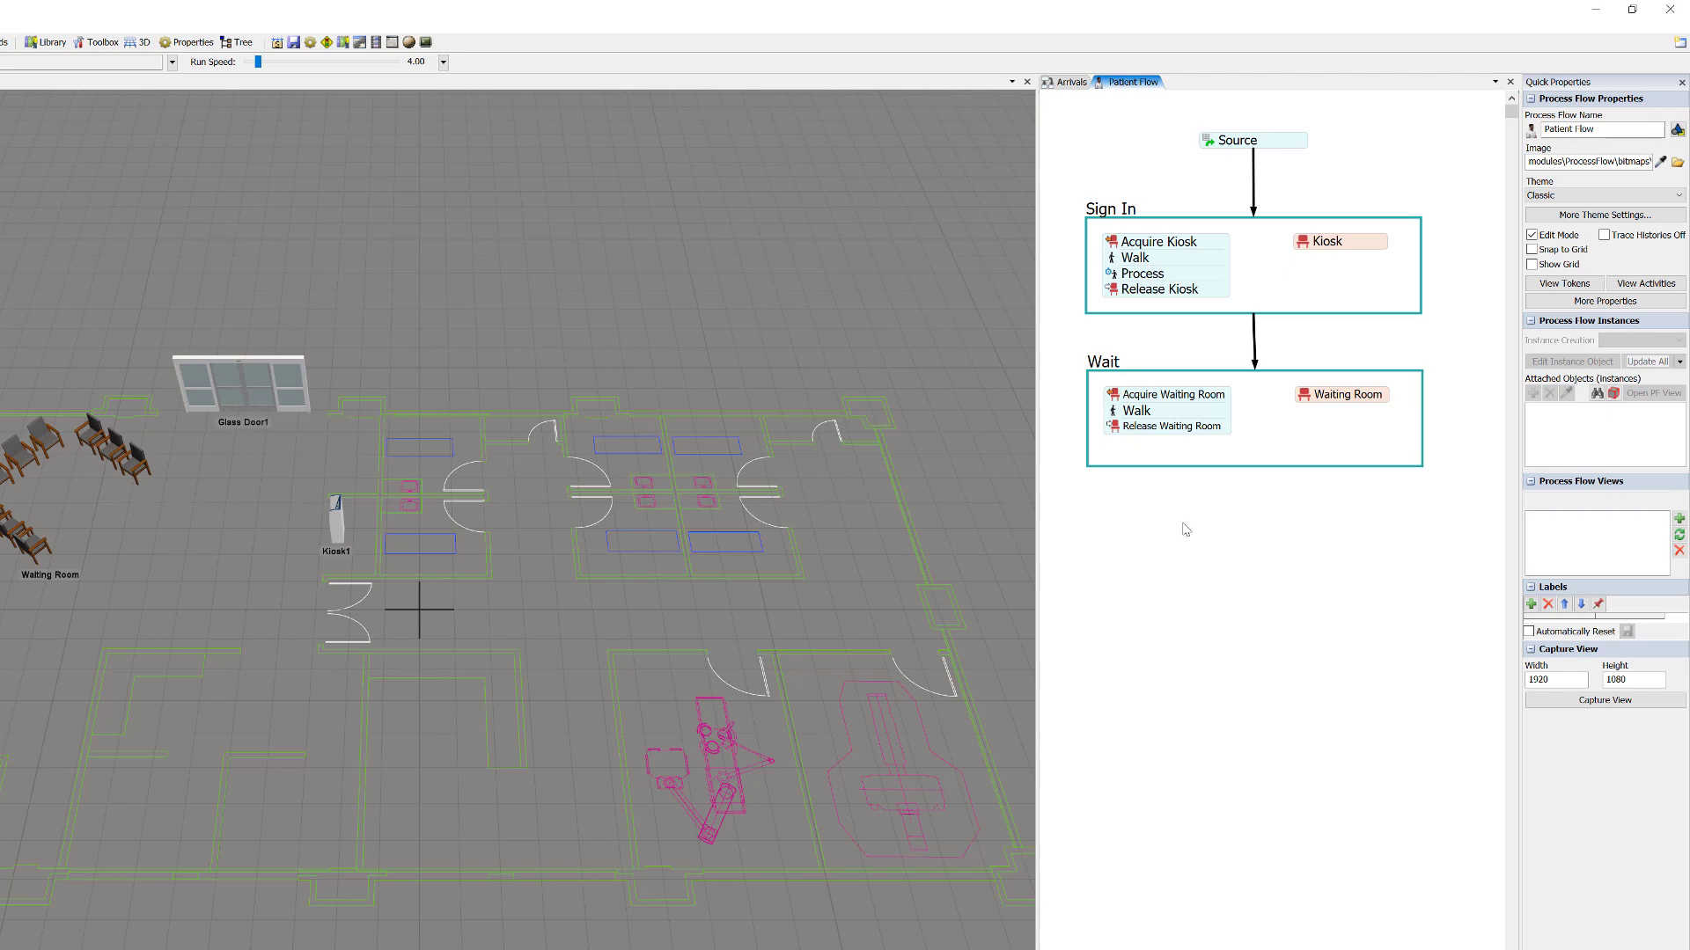
- Set the Kiosk resource's Location to Kiosk1 by sampling the kiosk in the model
click(1306, 245)
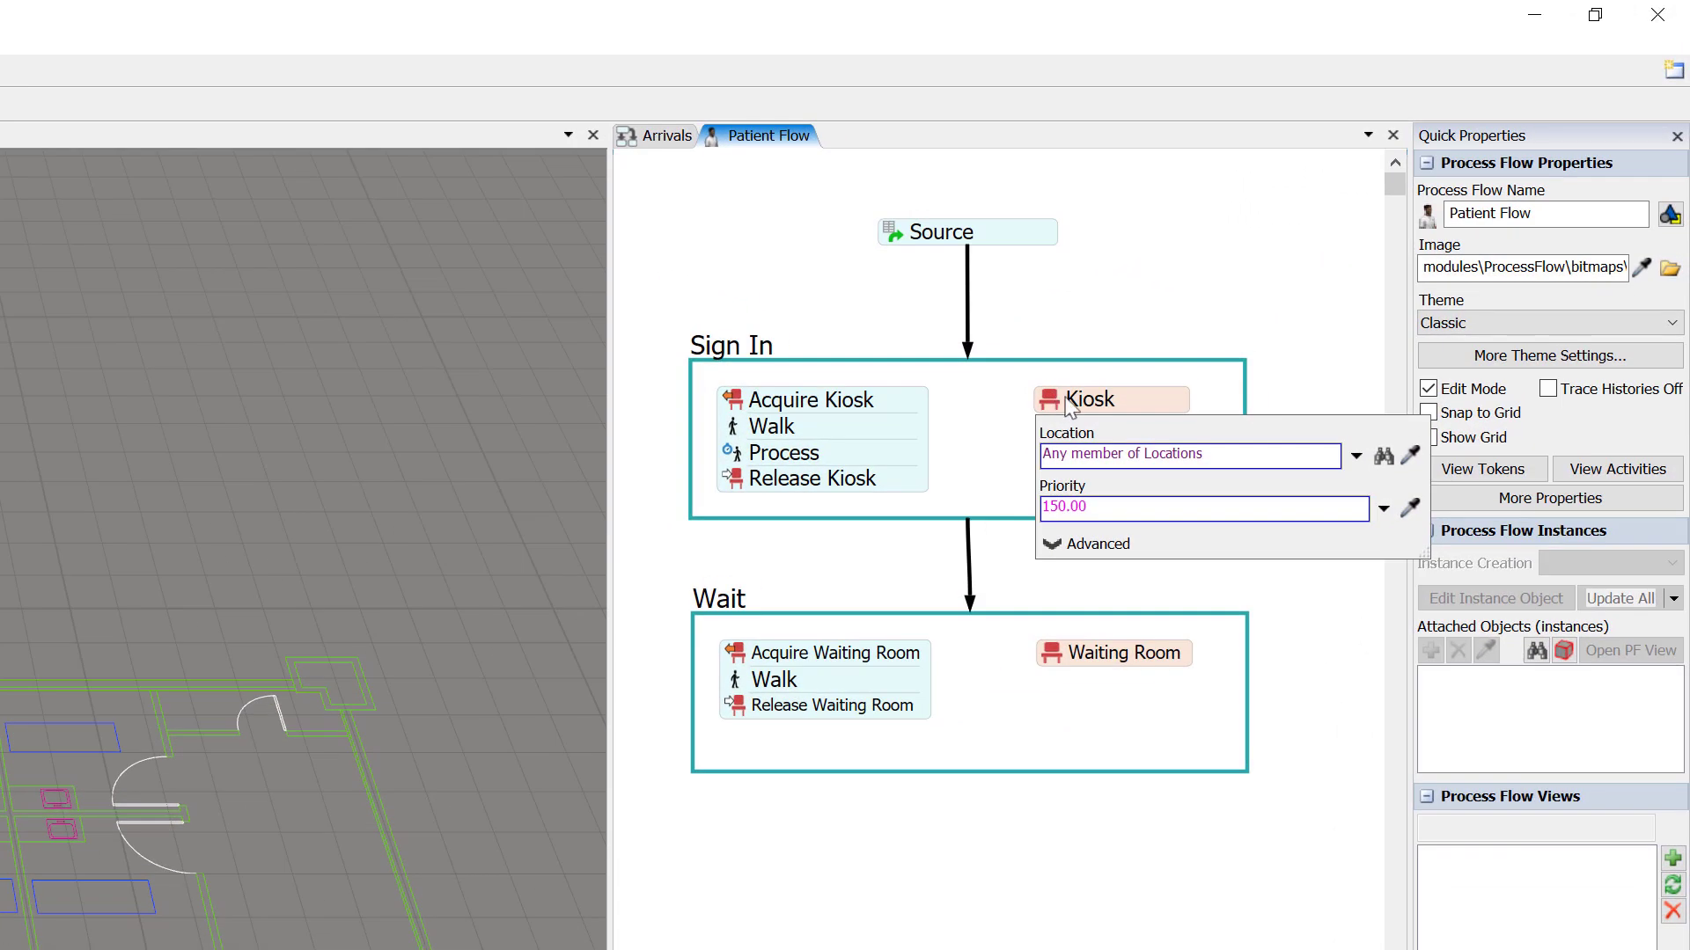
click(1411, 455)
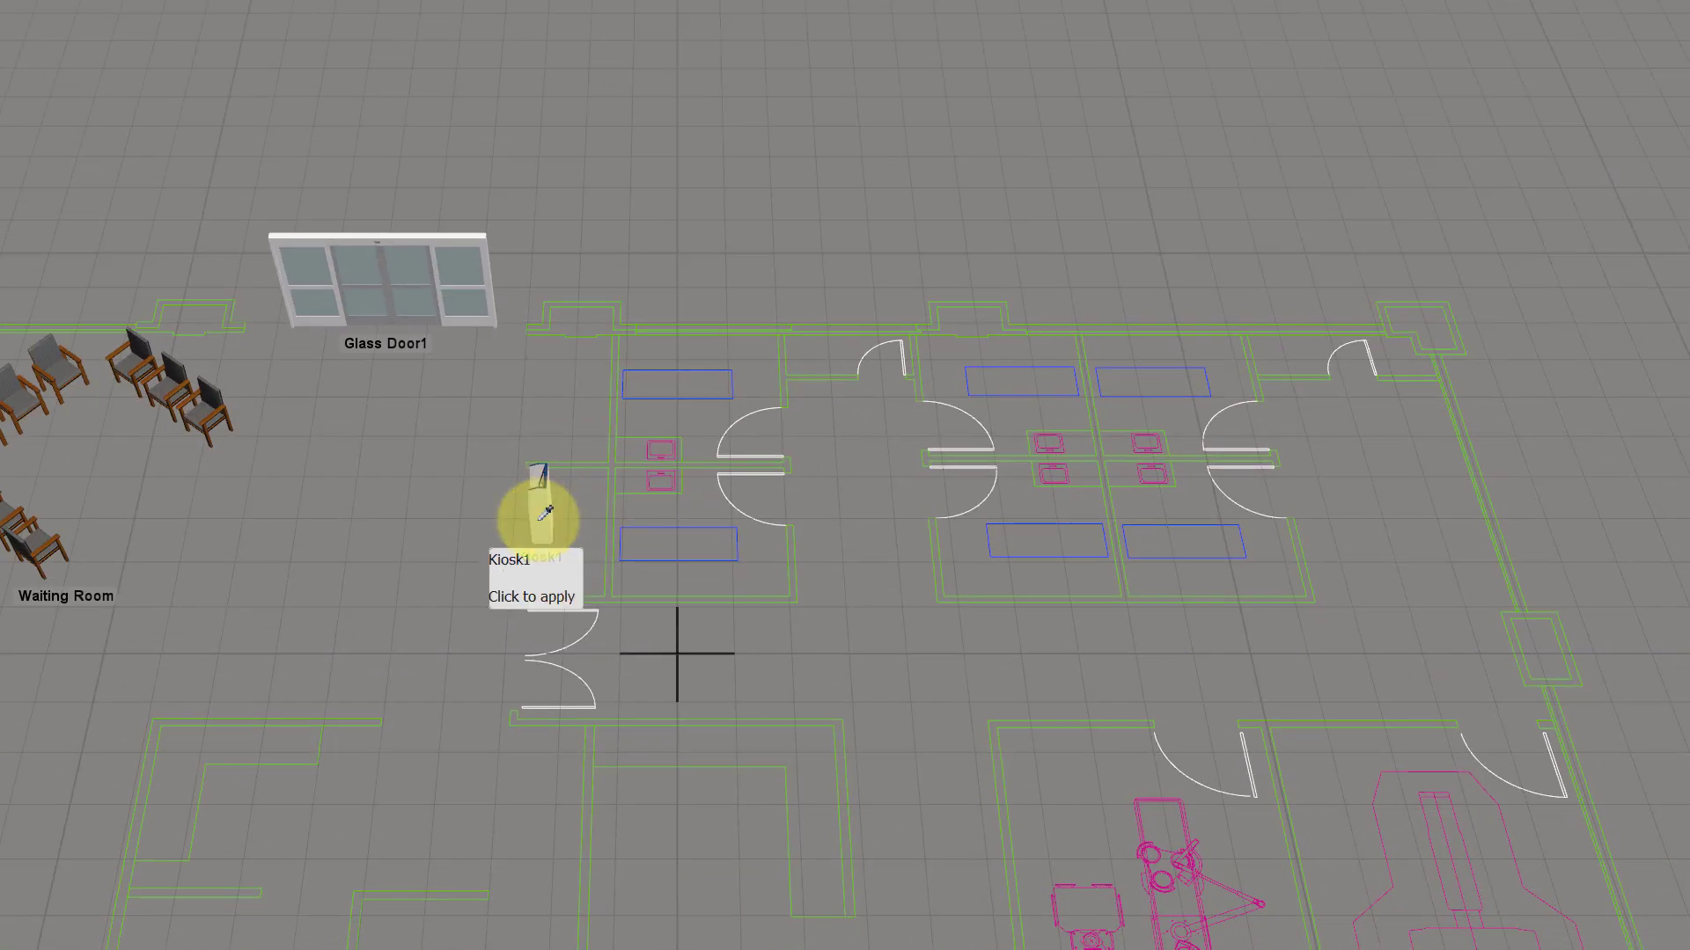
click(541, 518)
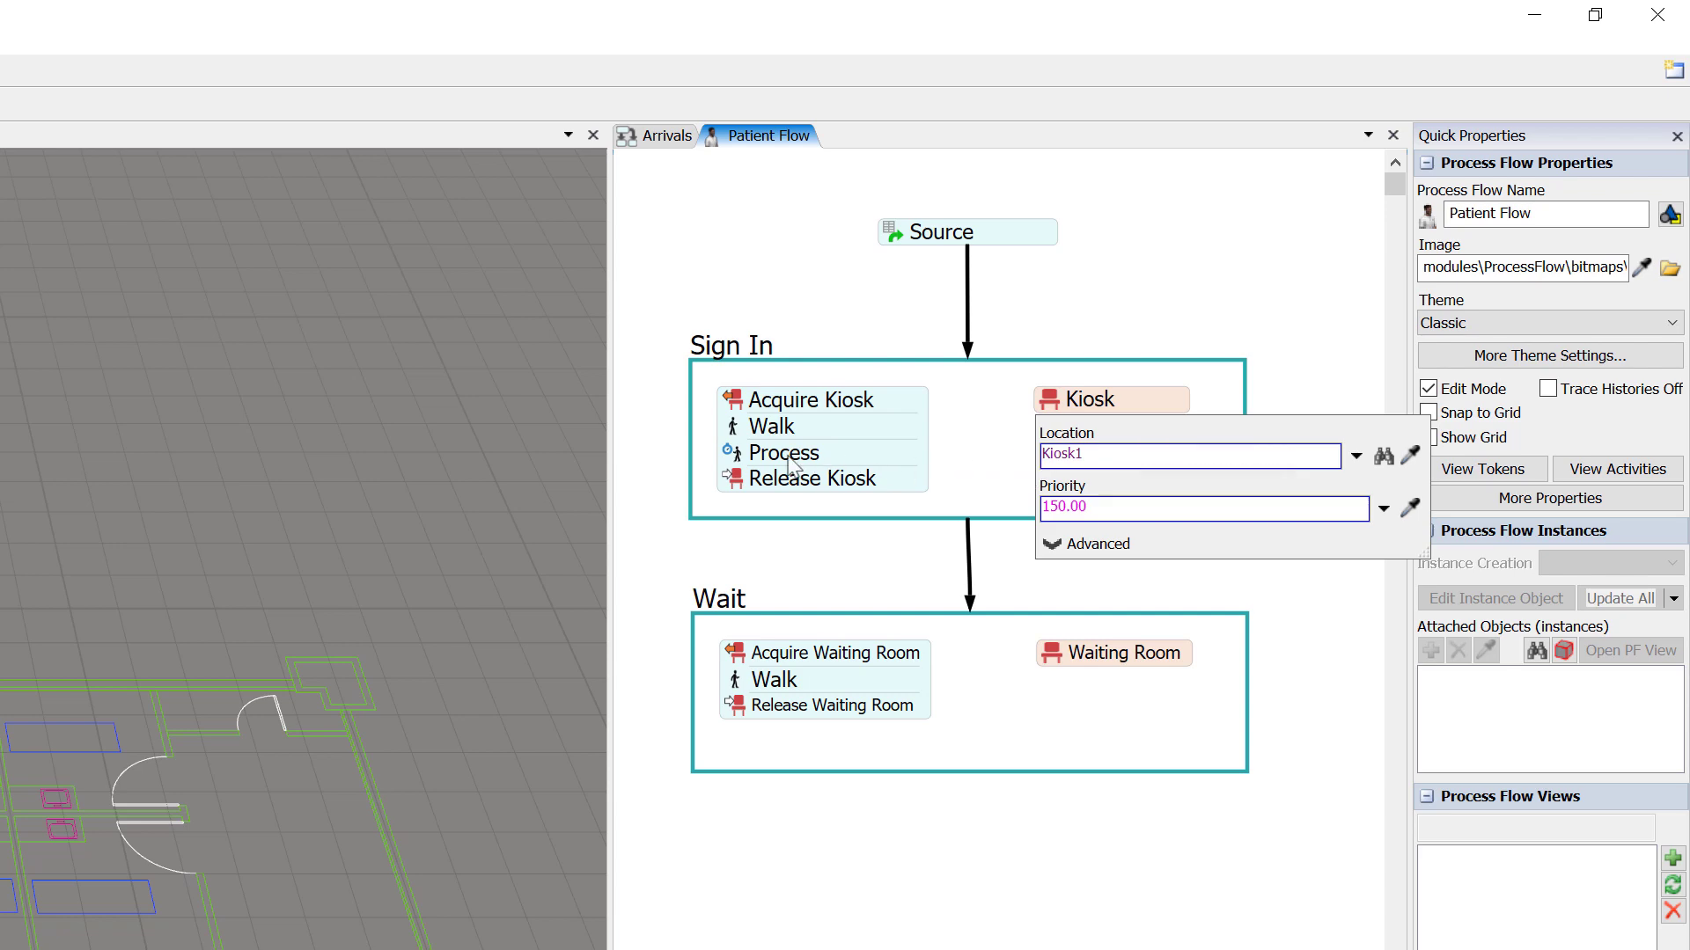
- Set the minutes value in the Sign In Process activity's exponential process time to 3 and close its properties
click(735, 459)
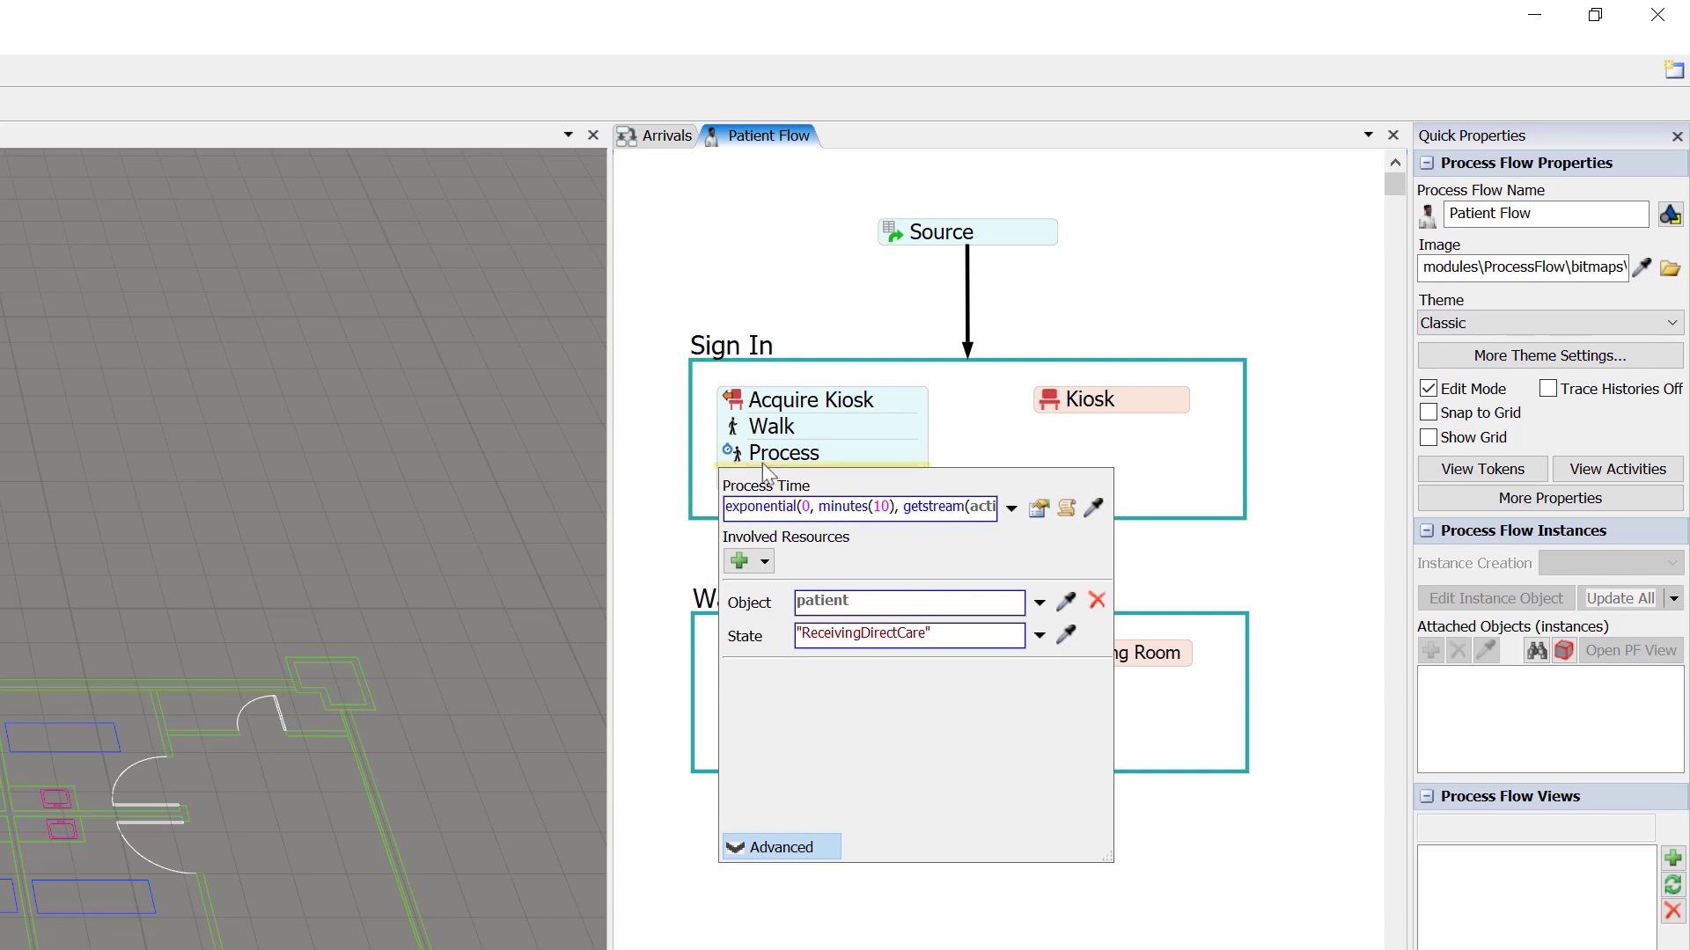
double_click(882, 506)
text(3)
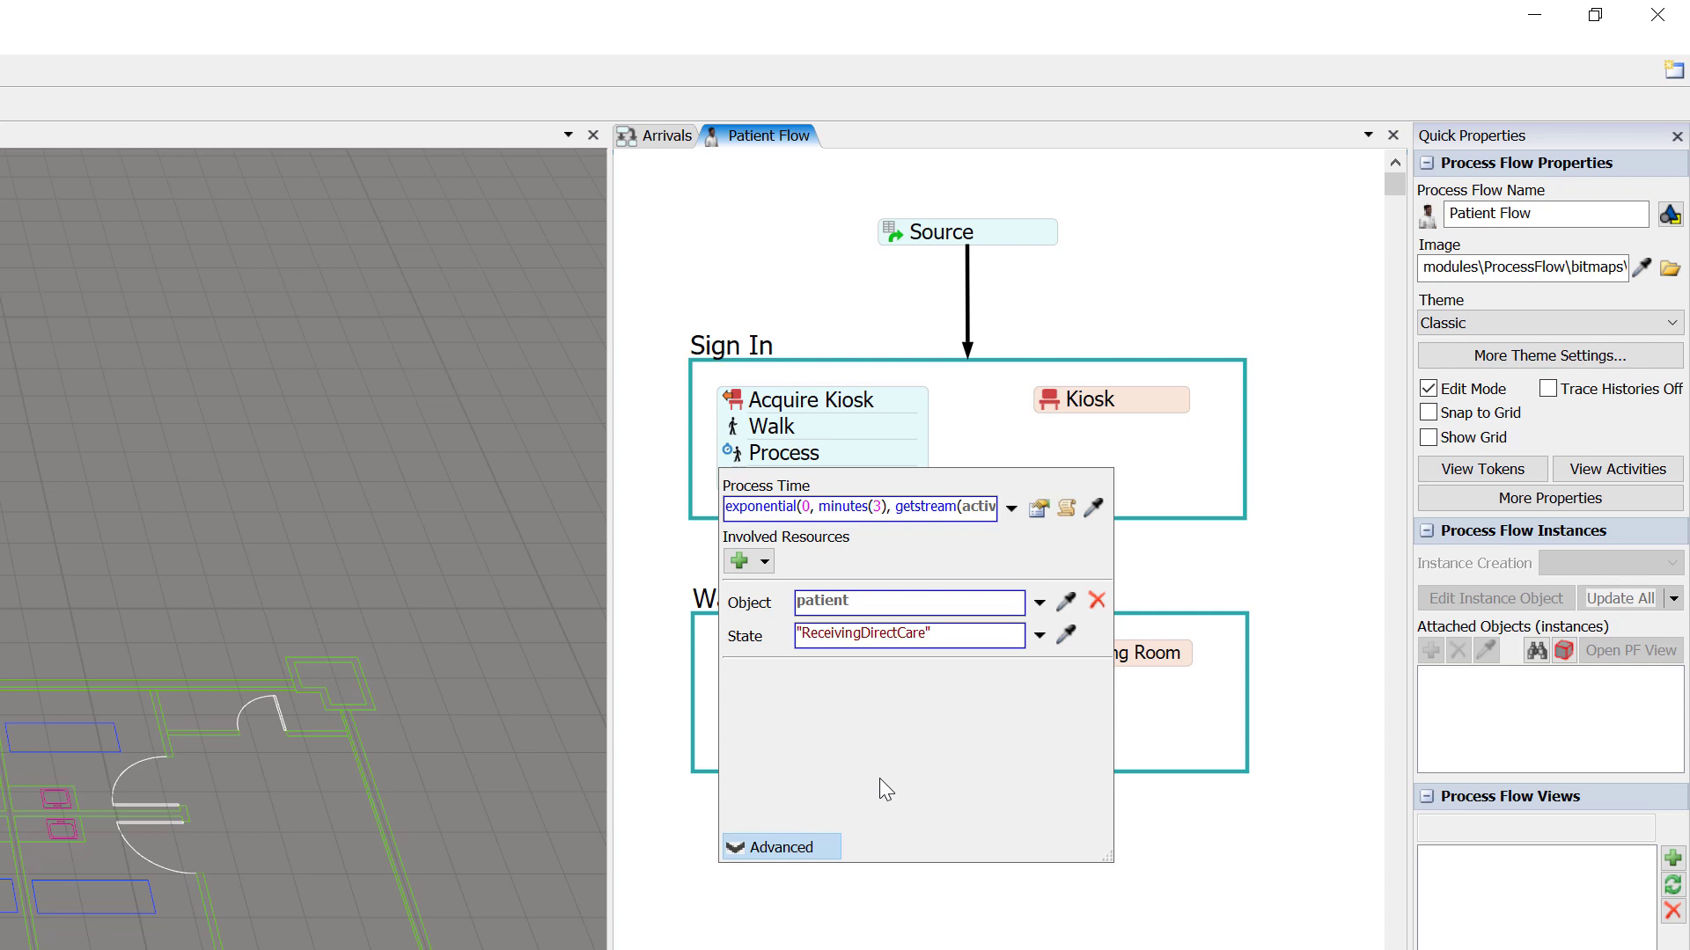
double_click(855, 508)
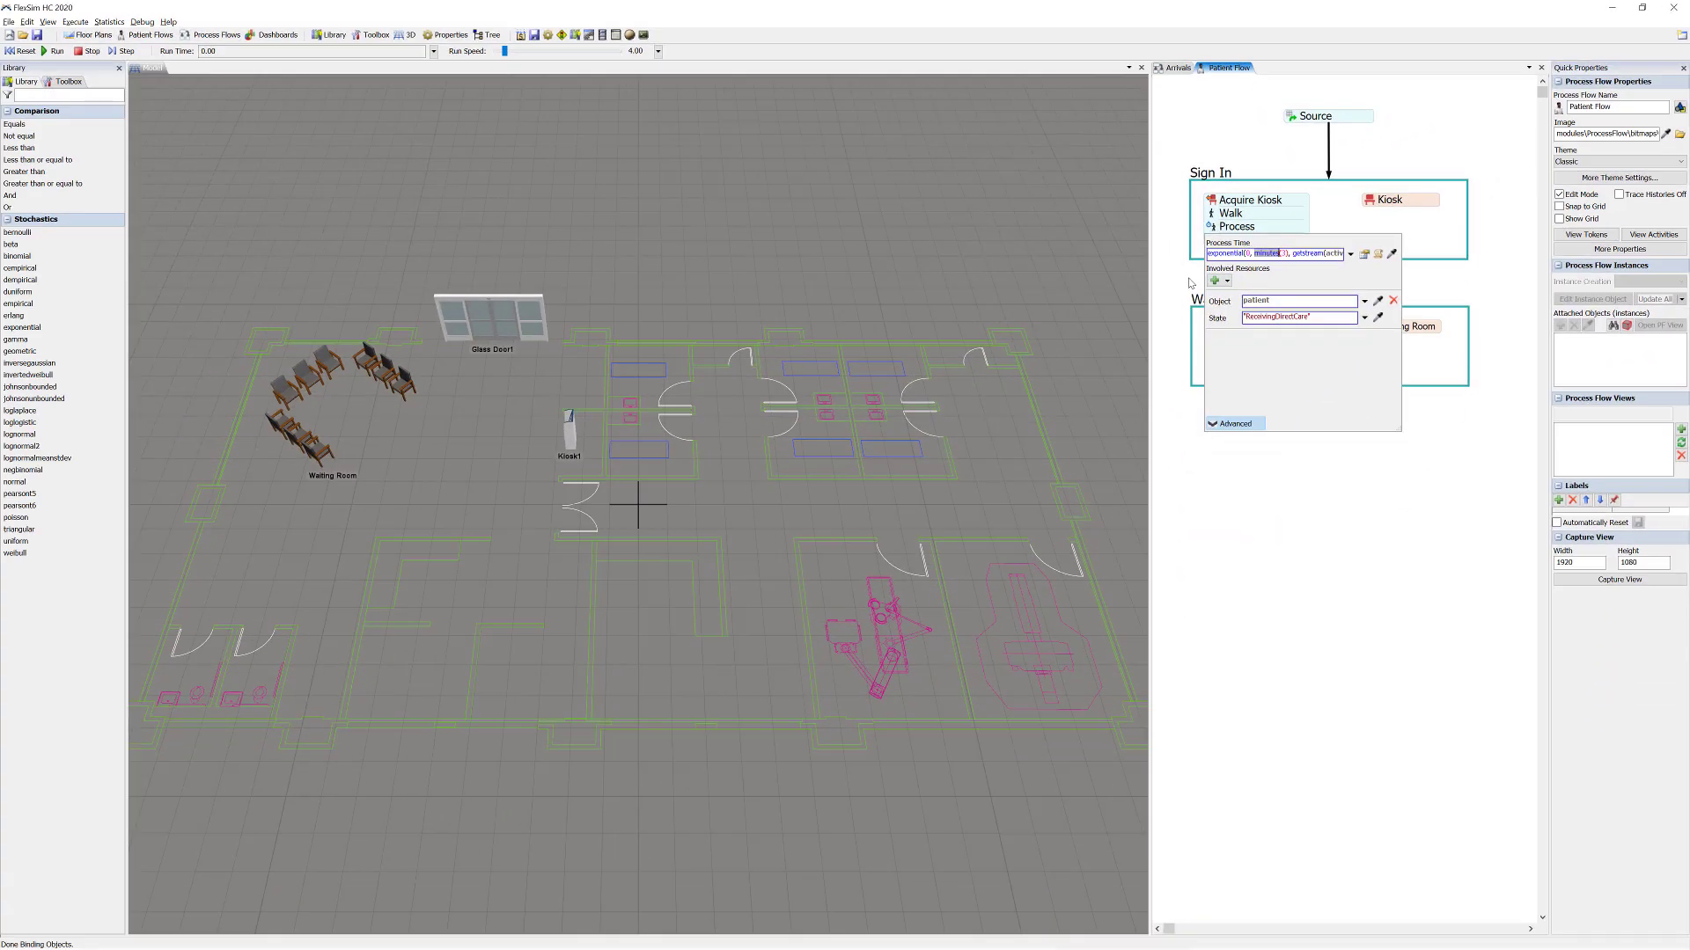
click(690, 565)
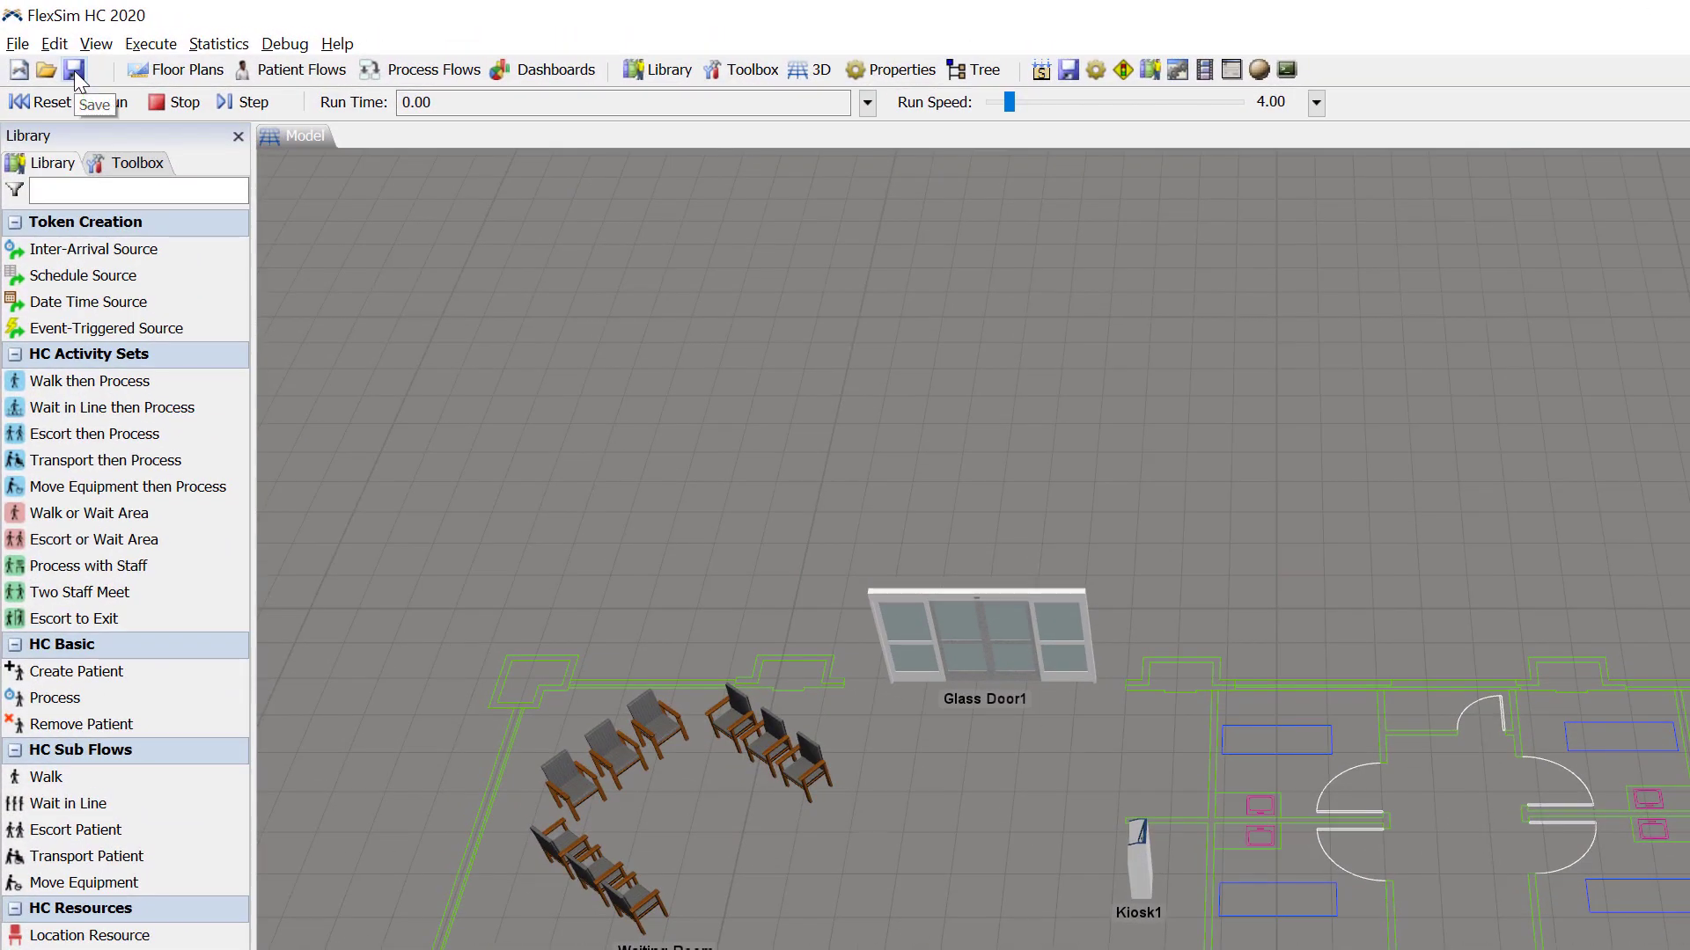
- Save the model as HC Tutorial.fsm in the FlexSim 2020 Projects folder
click(74, 70)
click(595, 388)
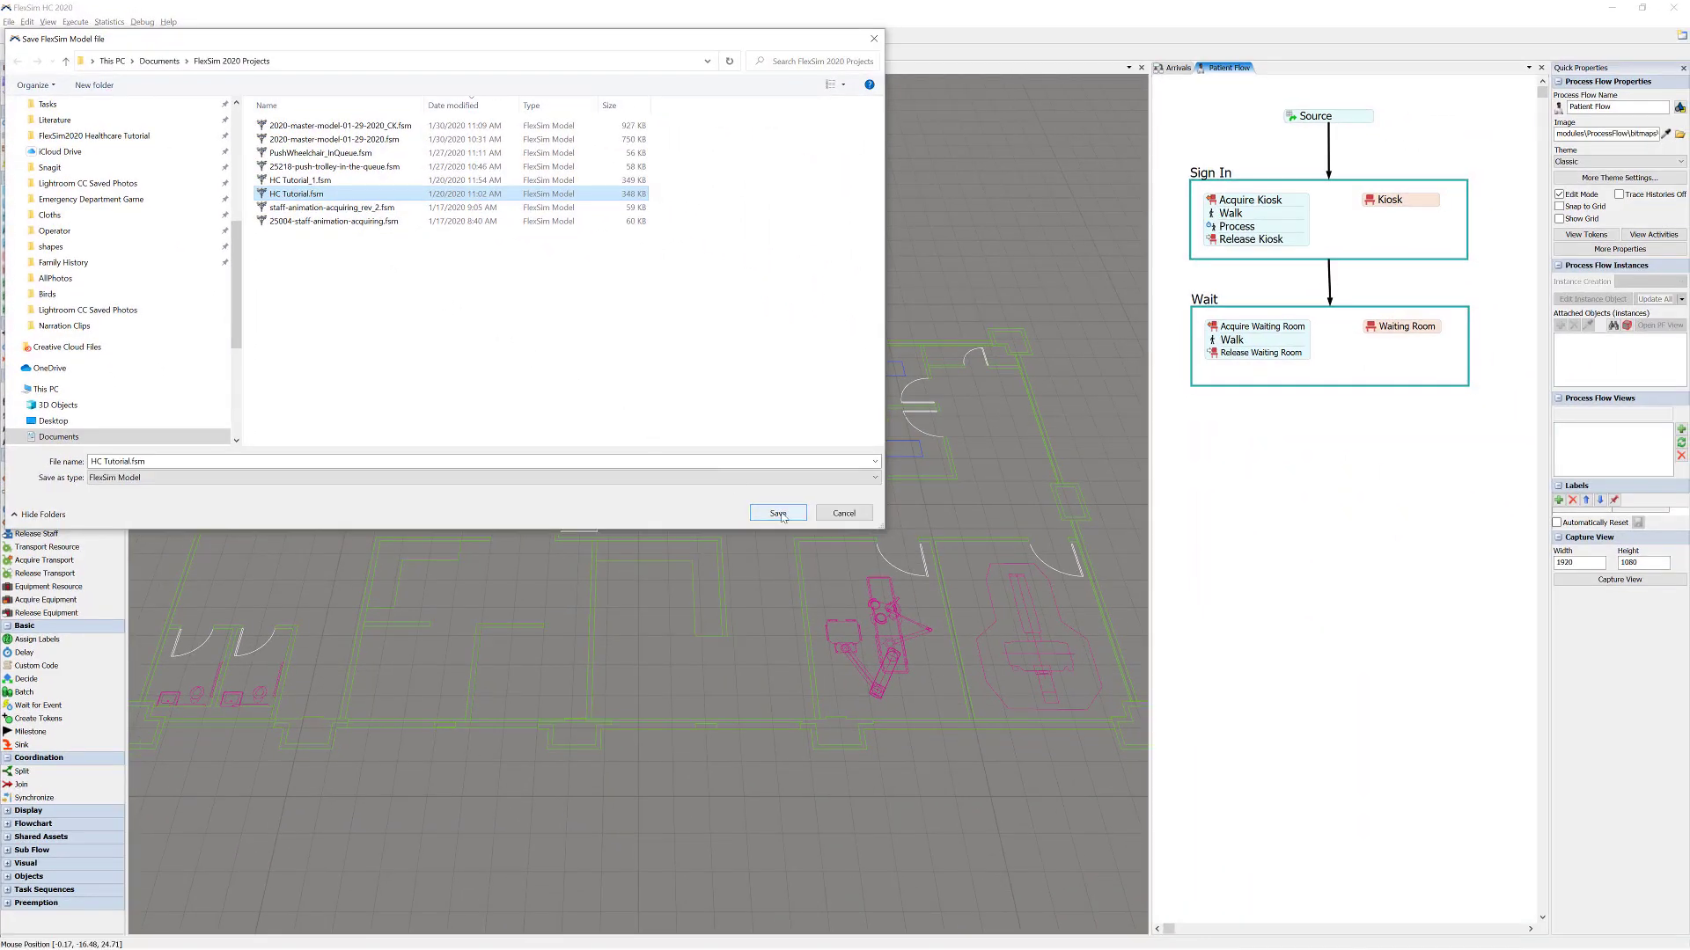
key(Return)
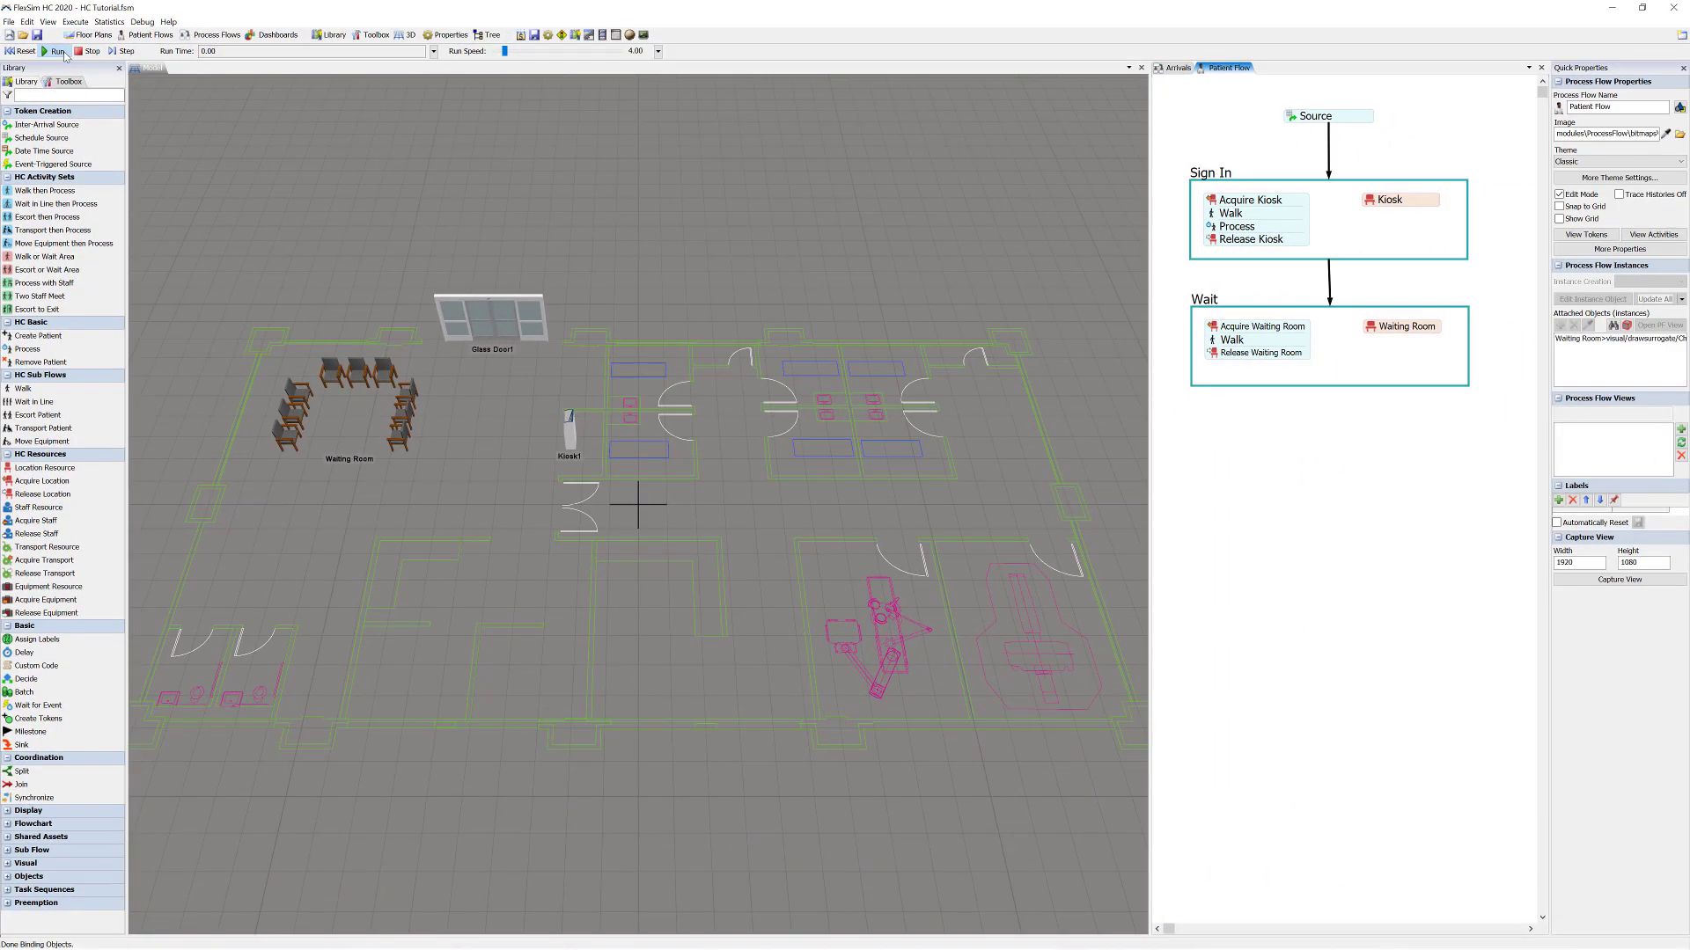
- Run the simulation, look at the run speed options and step the model forward
click(64, 54)
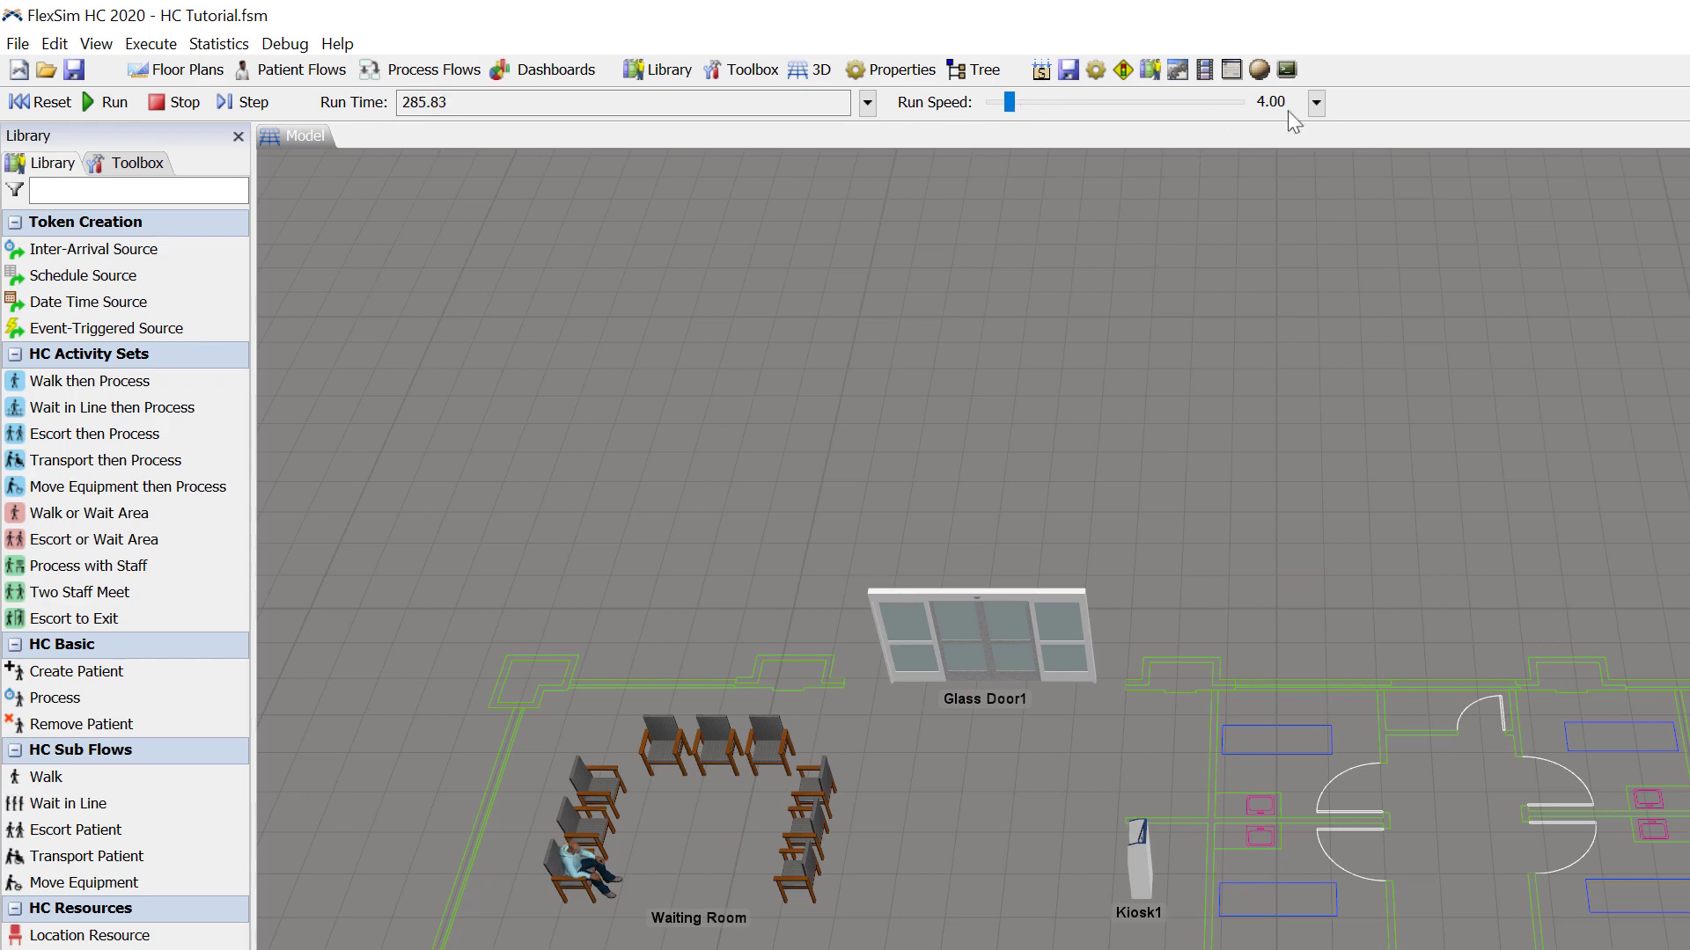
click(1315, 107)
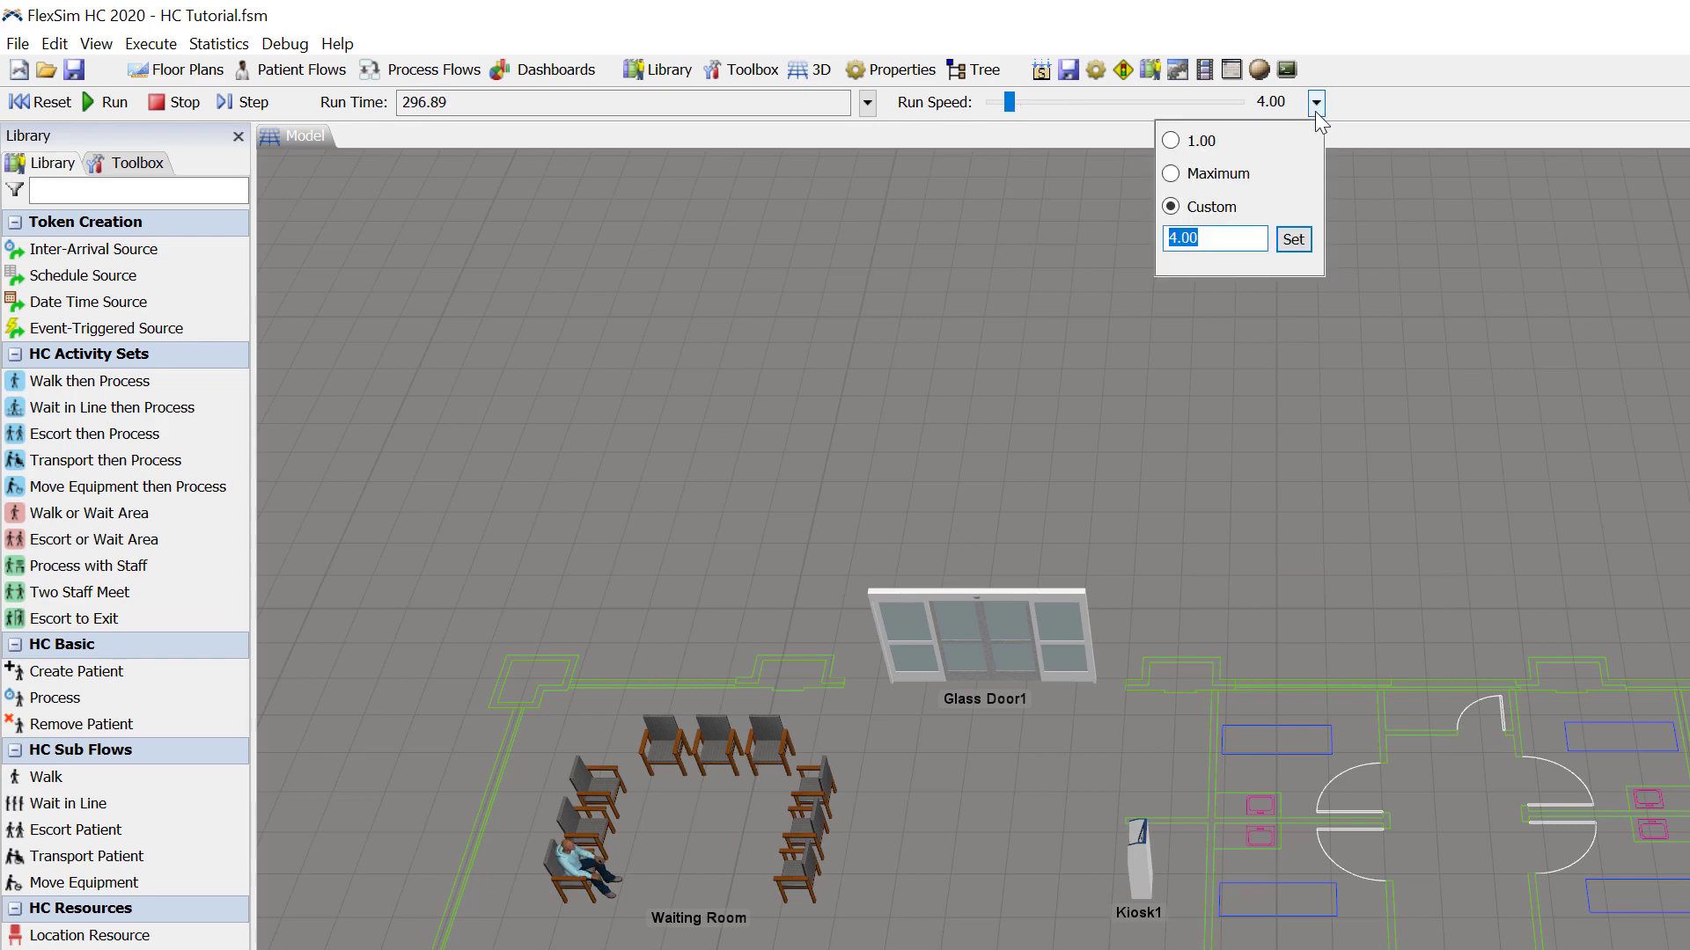
click(1395, 214)
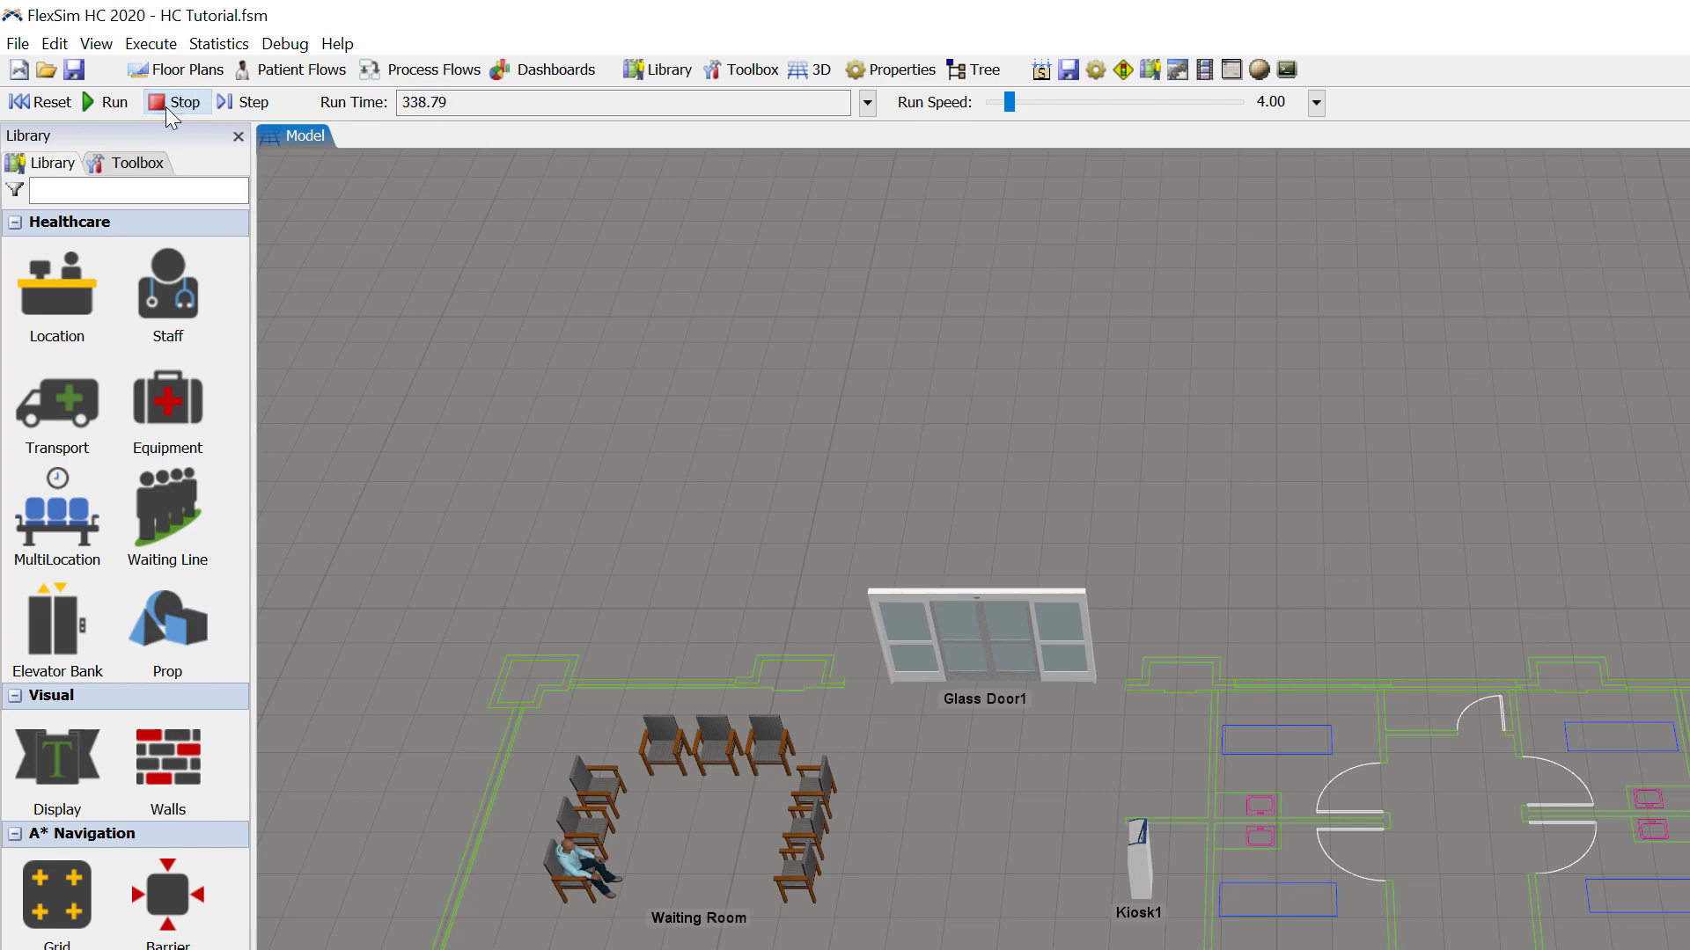
click(100, 104)
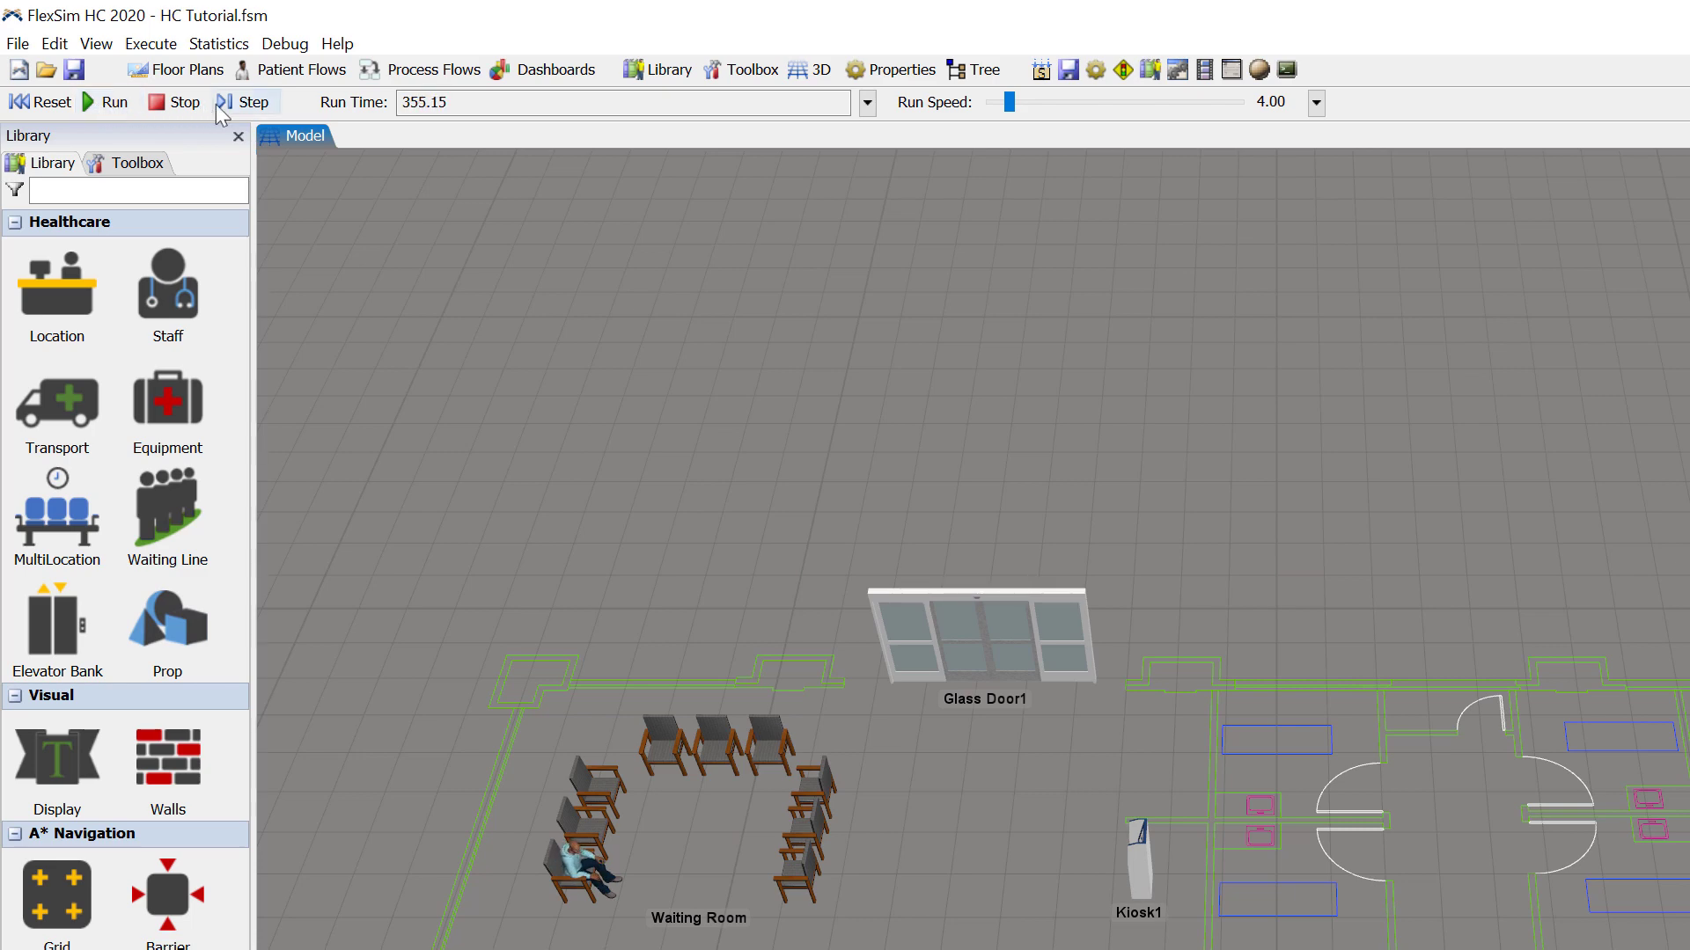
click(236, 104)
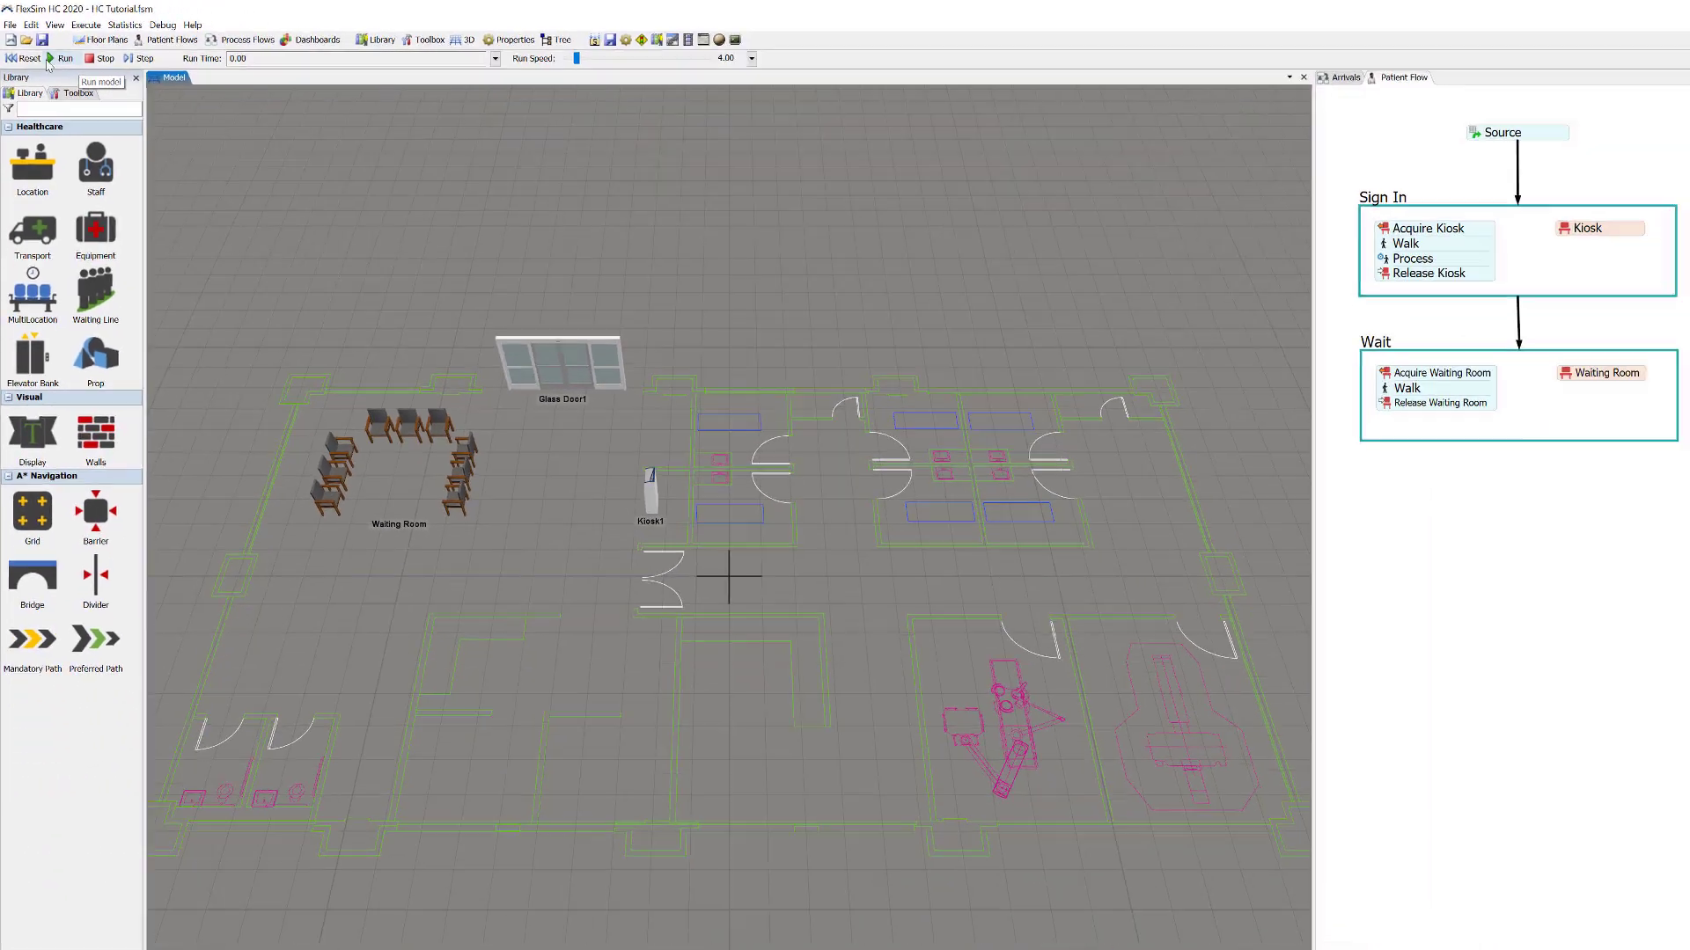
- Run the model again from the start to watch the patient sign in and wait, and reset it
click(62, 104)
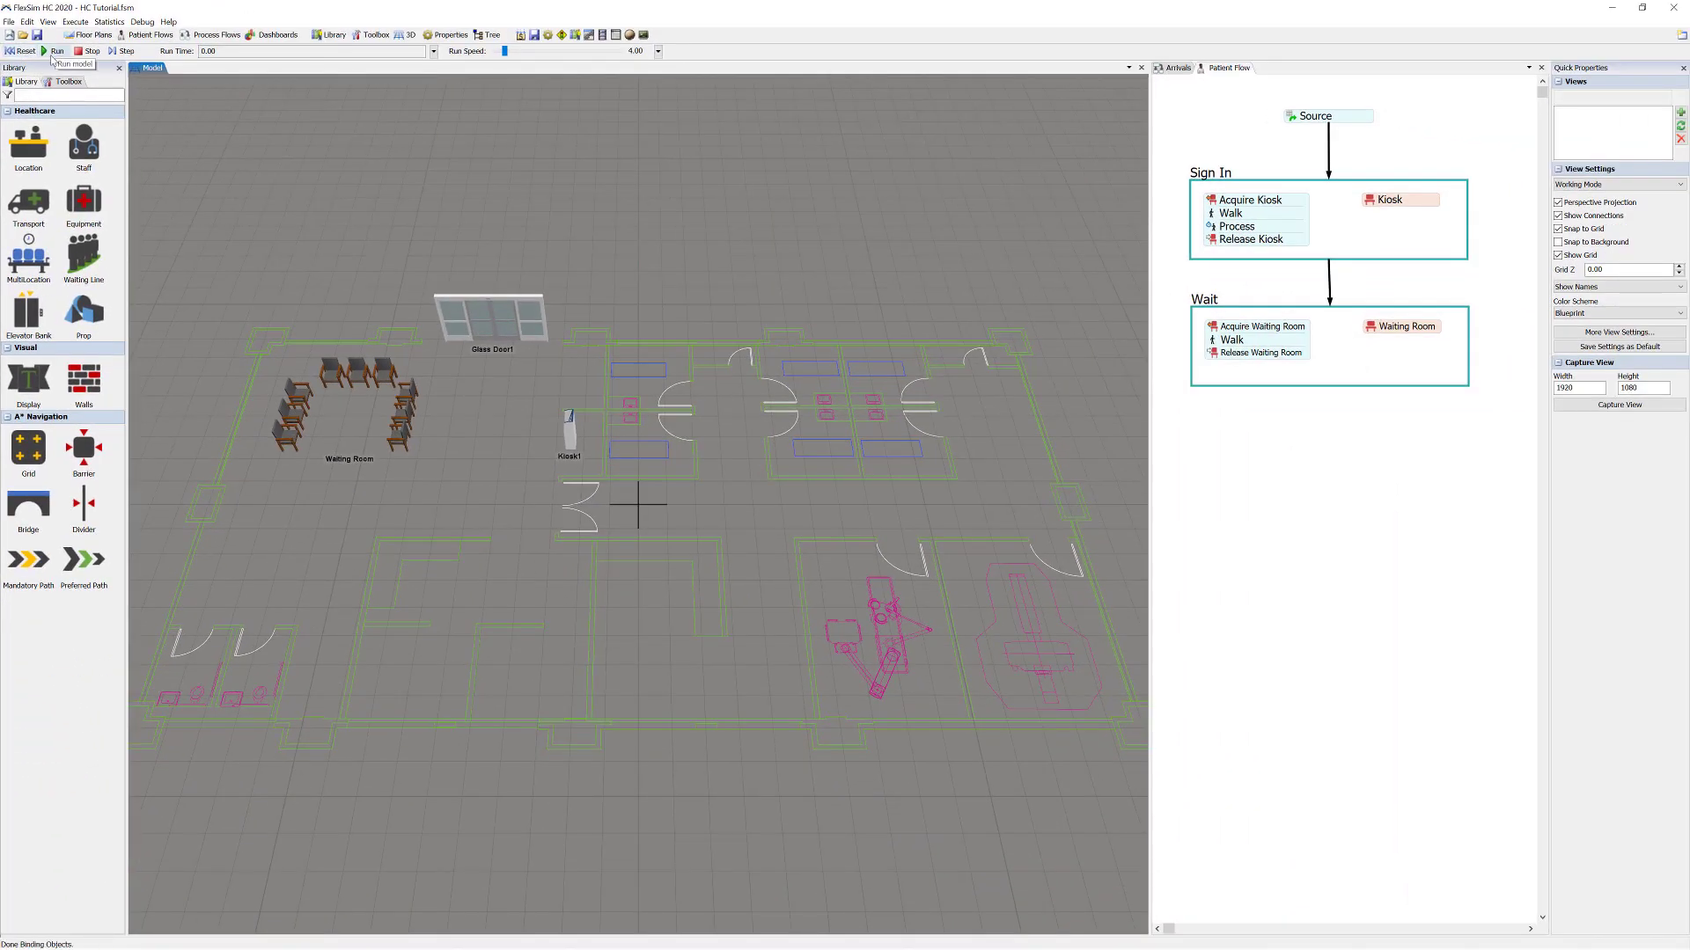
click(54, 51)
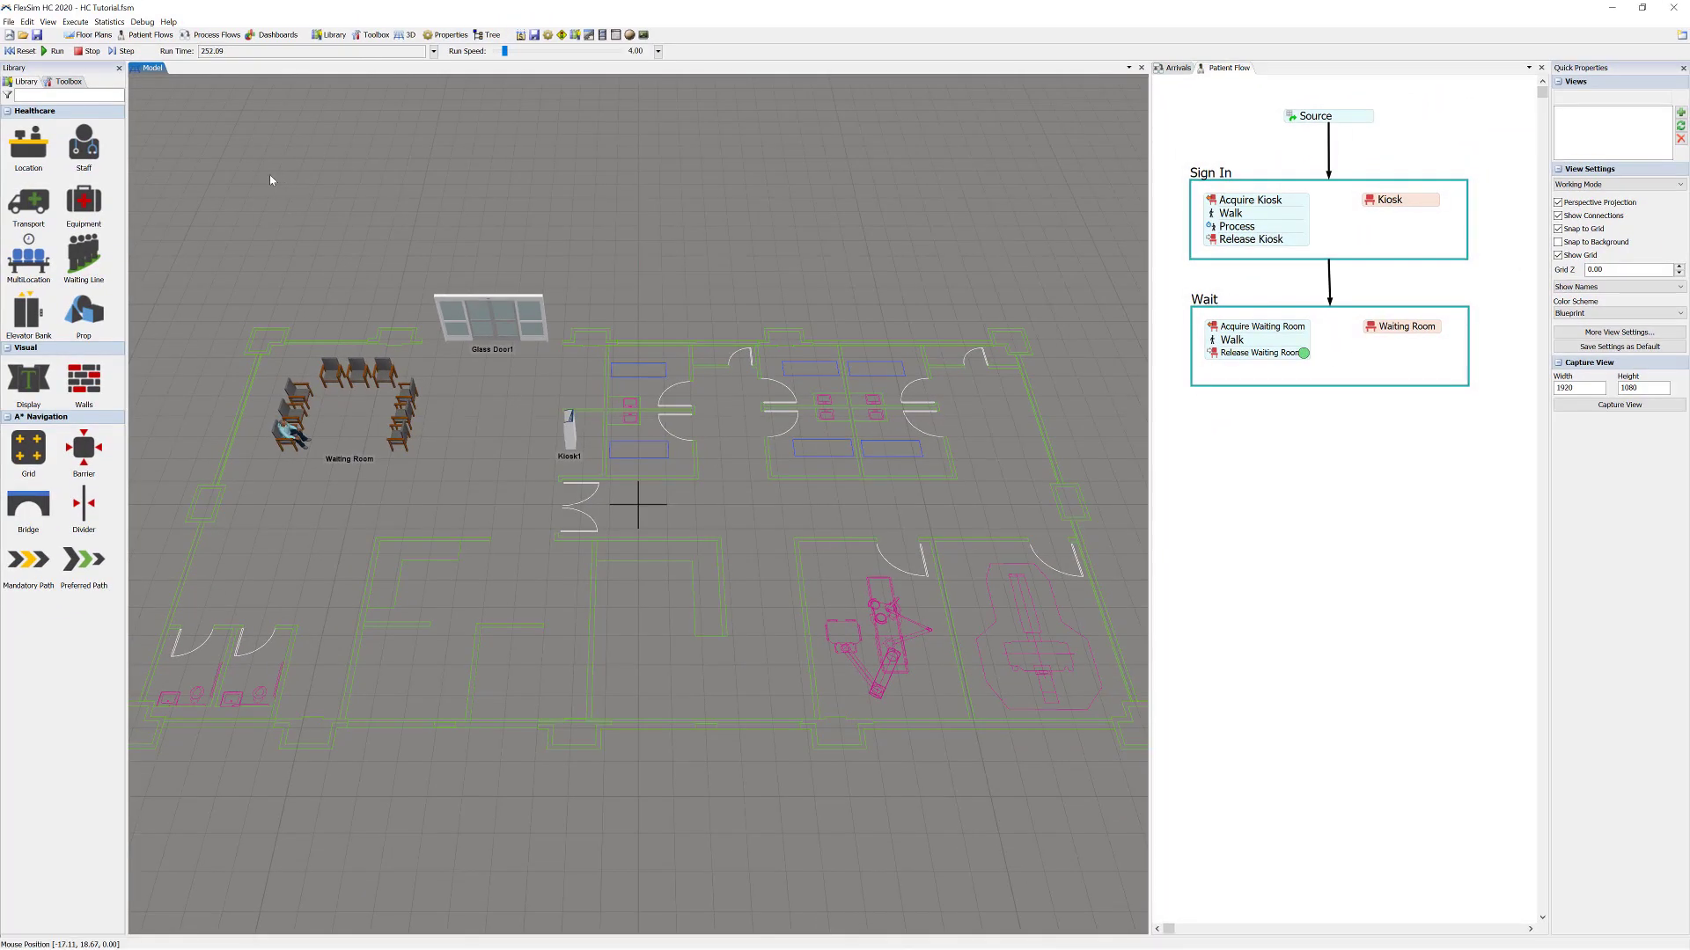
click(25, 51)
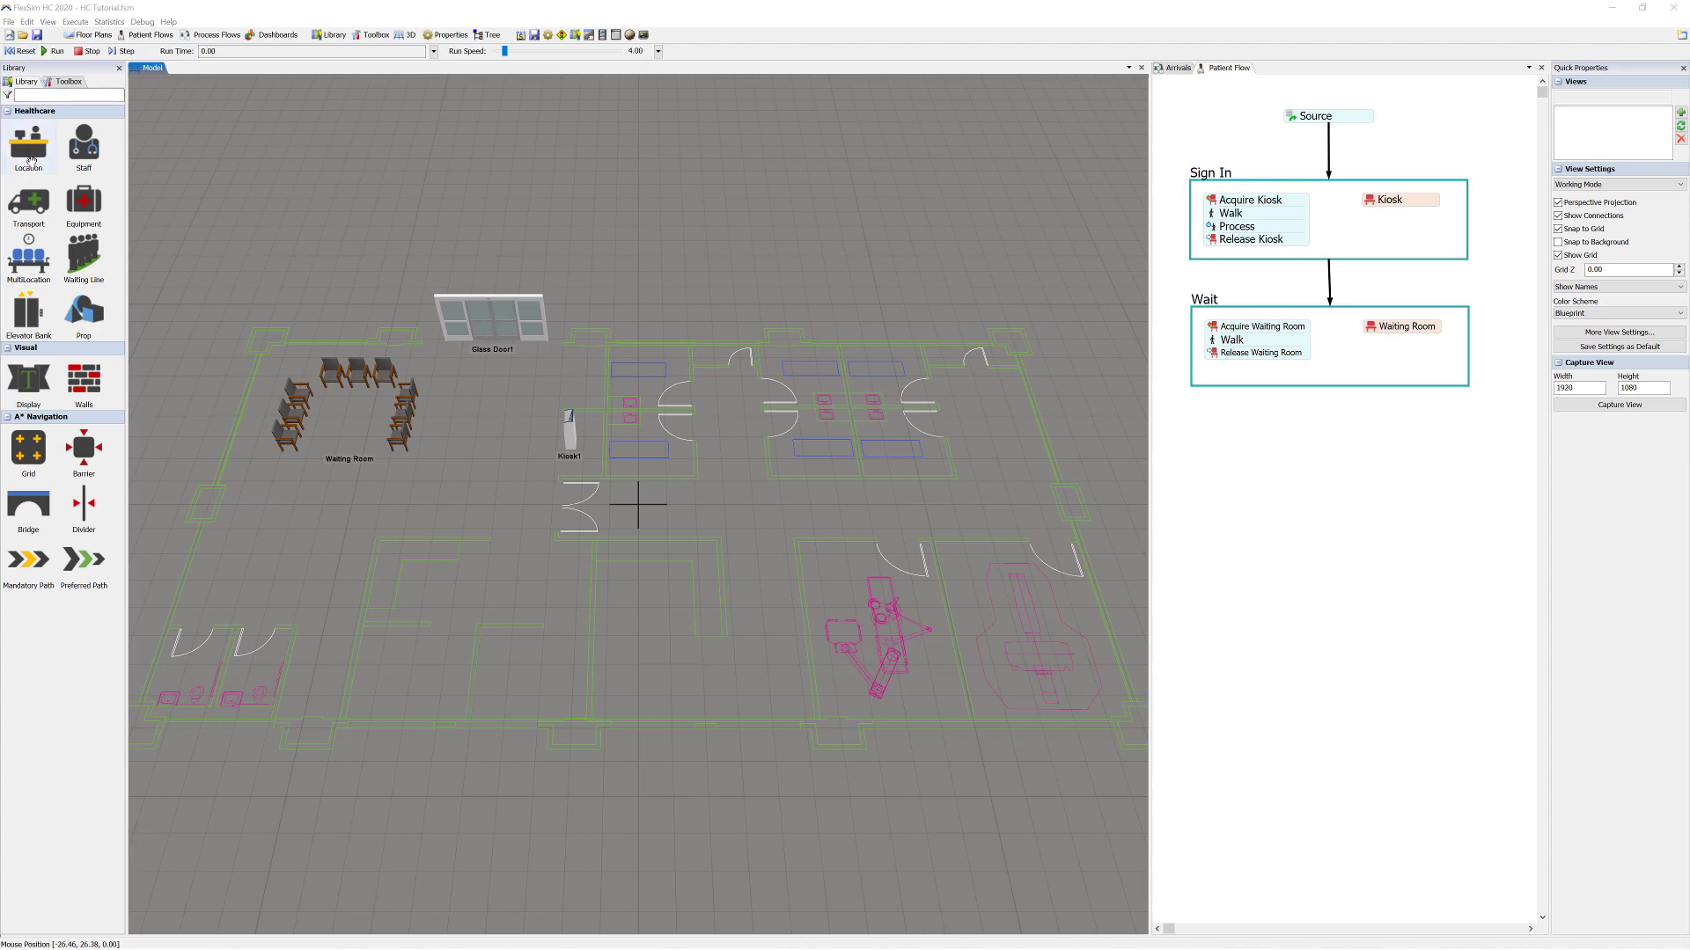
- Place four Exam Table locations on the blue table outlines, one in each of the four exam rooms nearest the kiosk
mouse_move(30, 164)
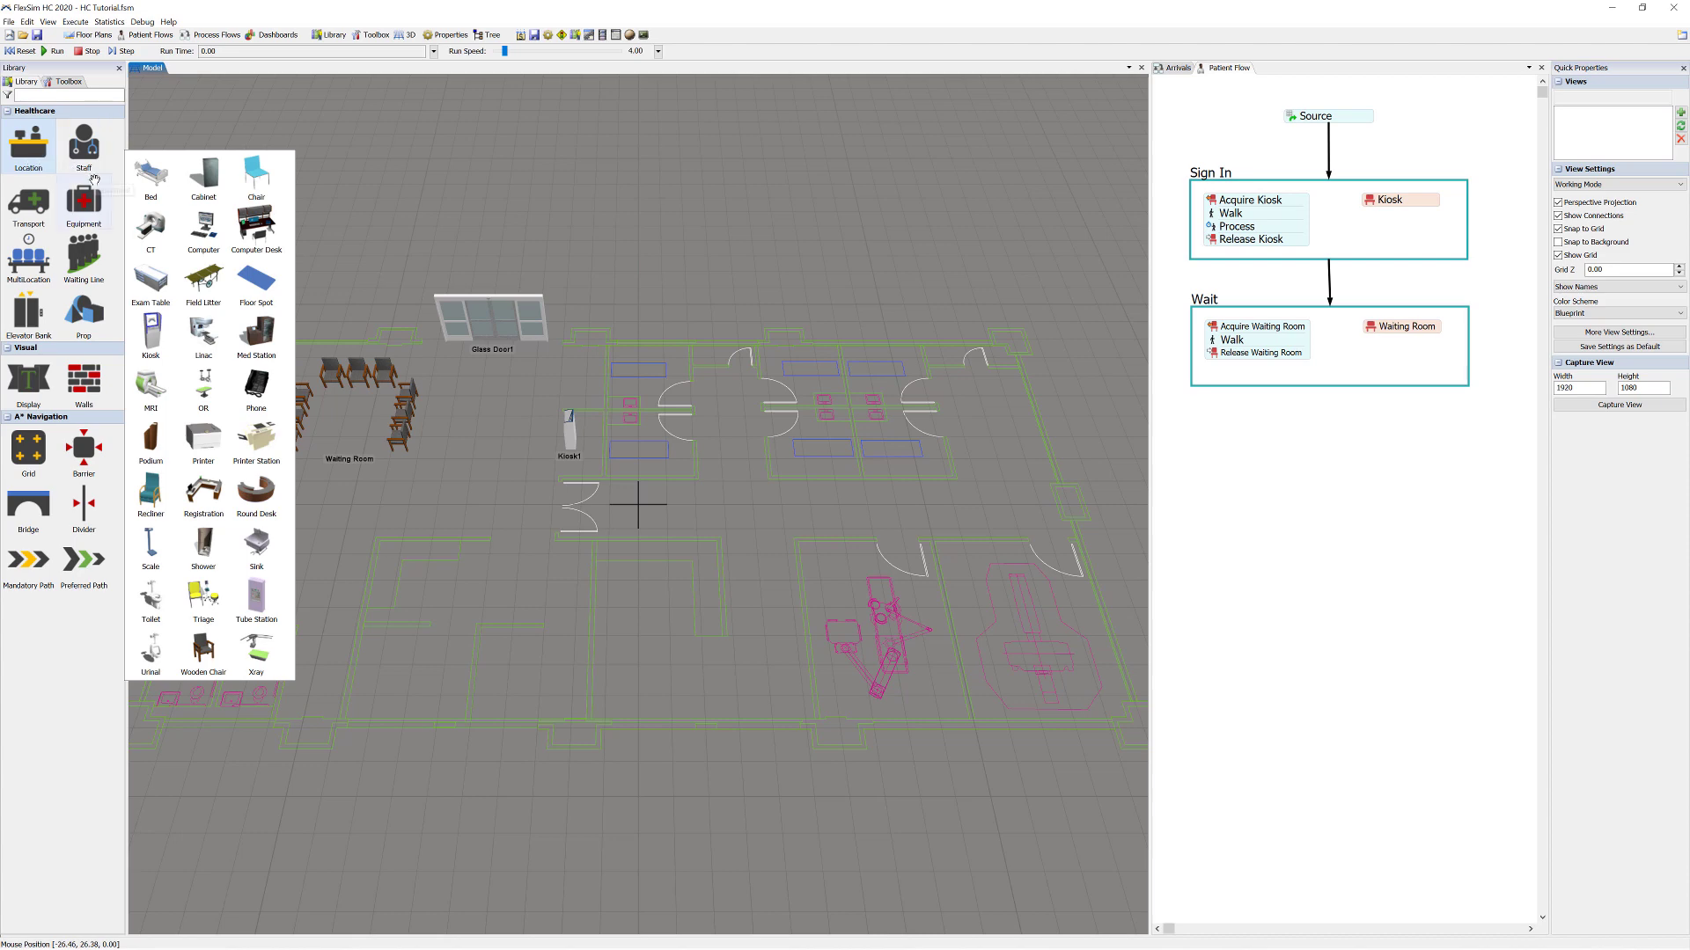
click(151, 279)
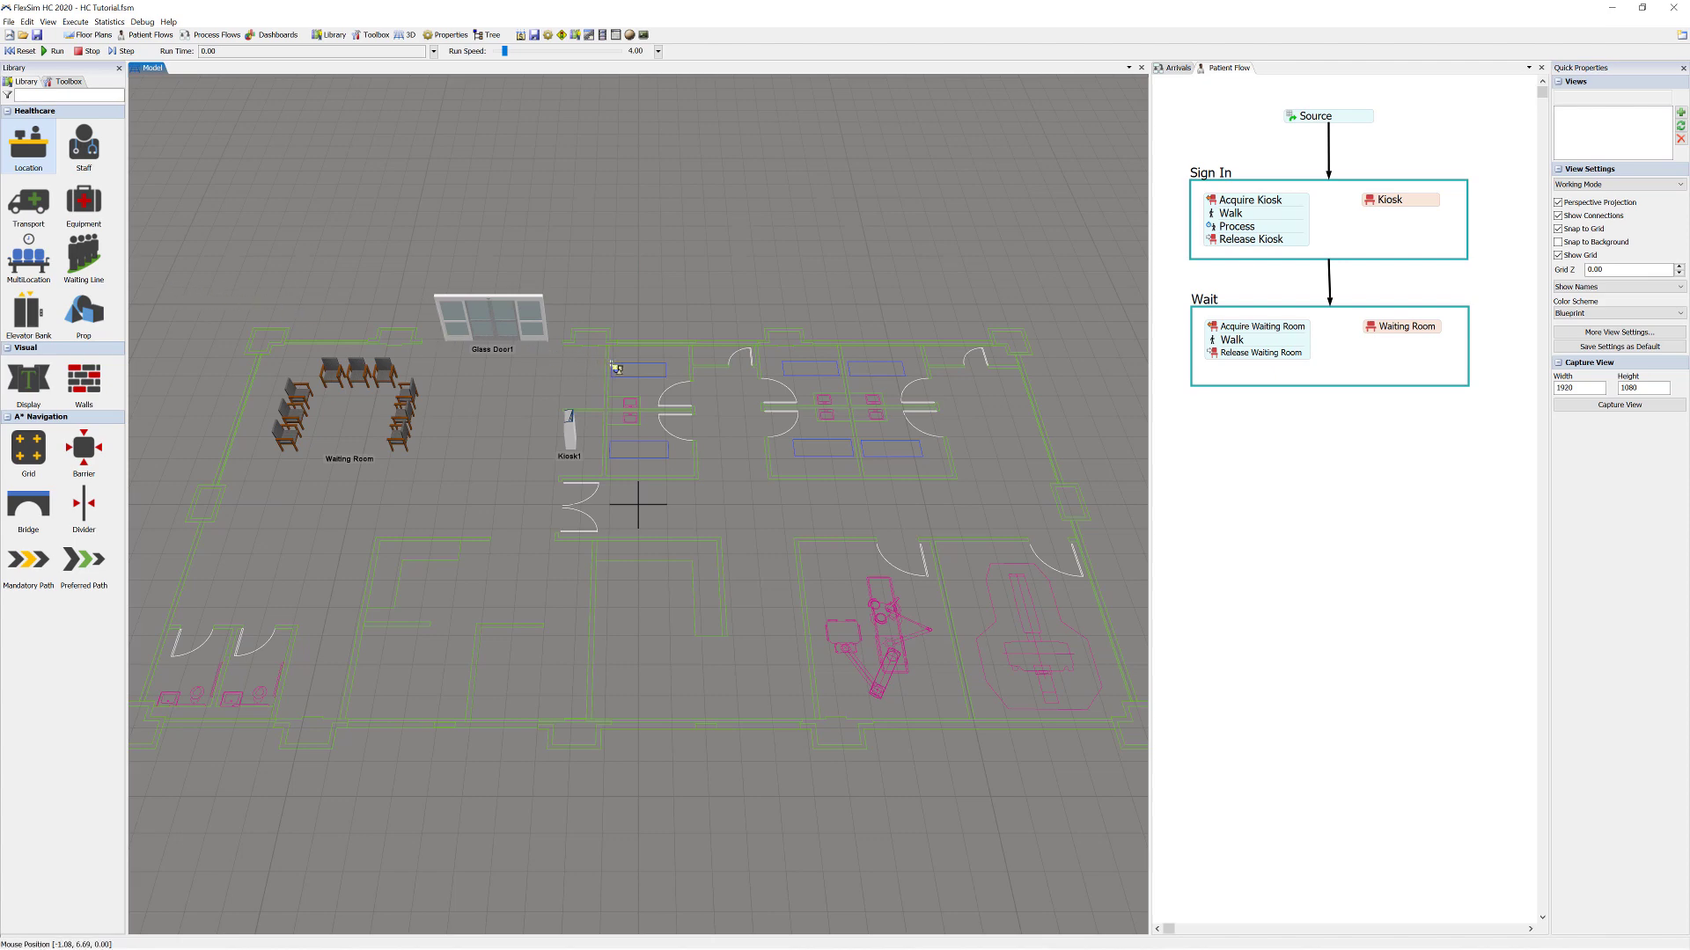
click(616, 368)
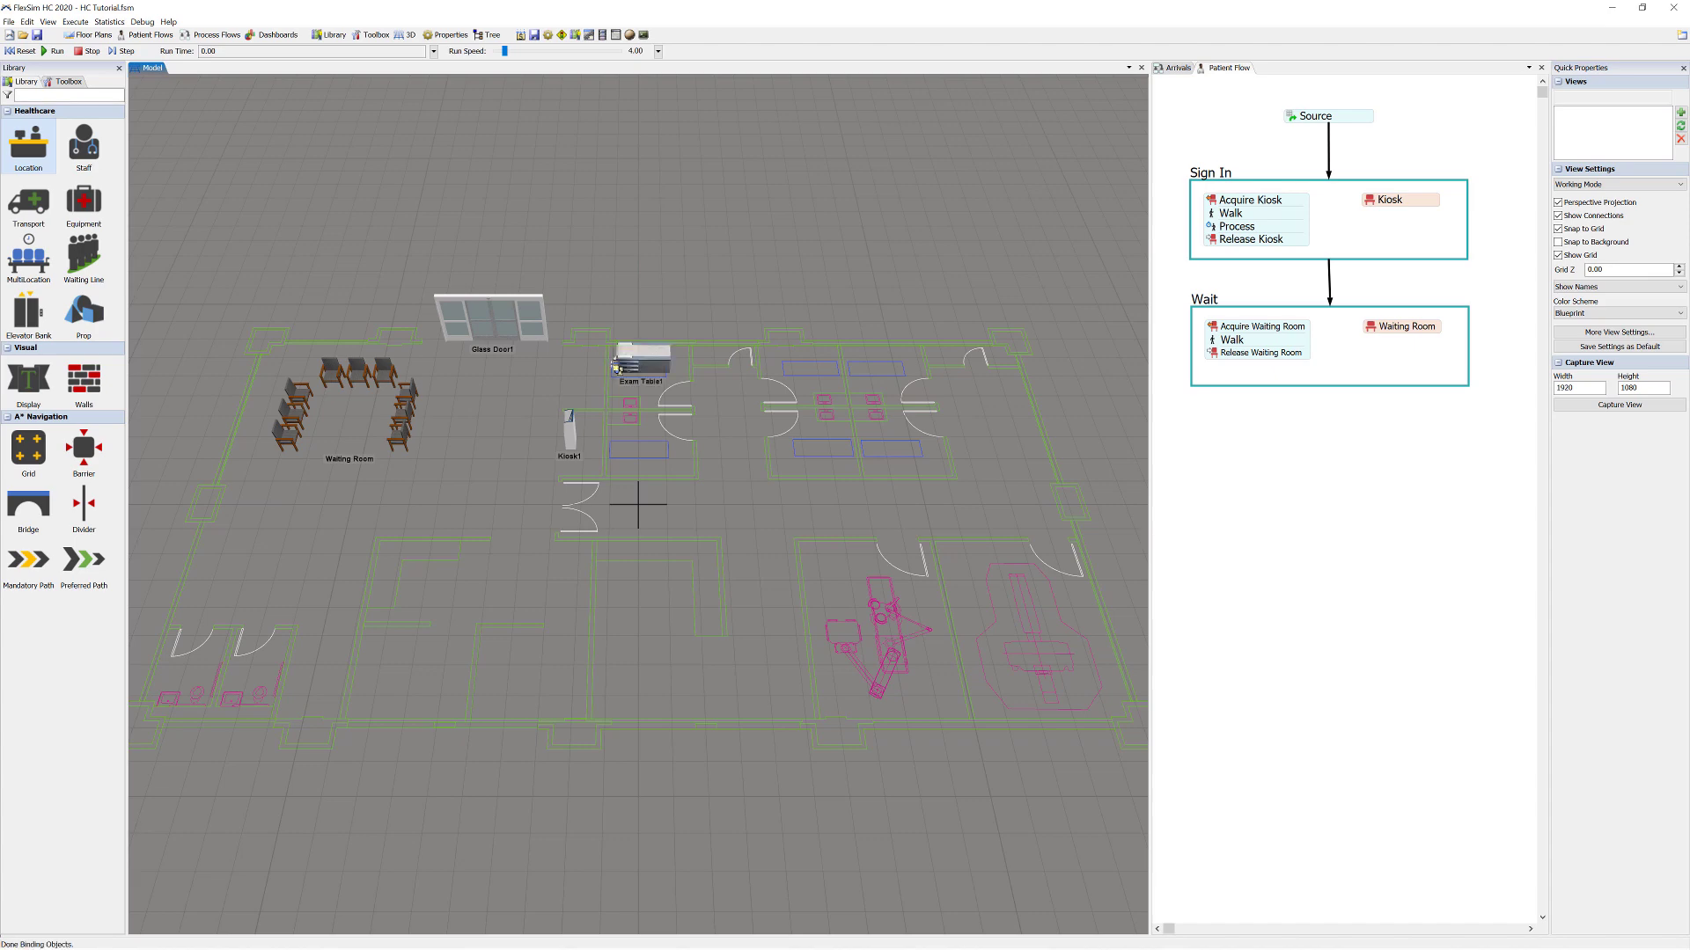
click(616, 448)
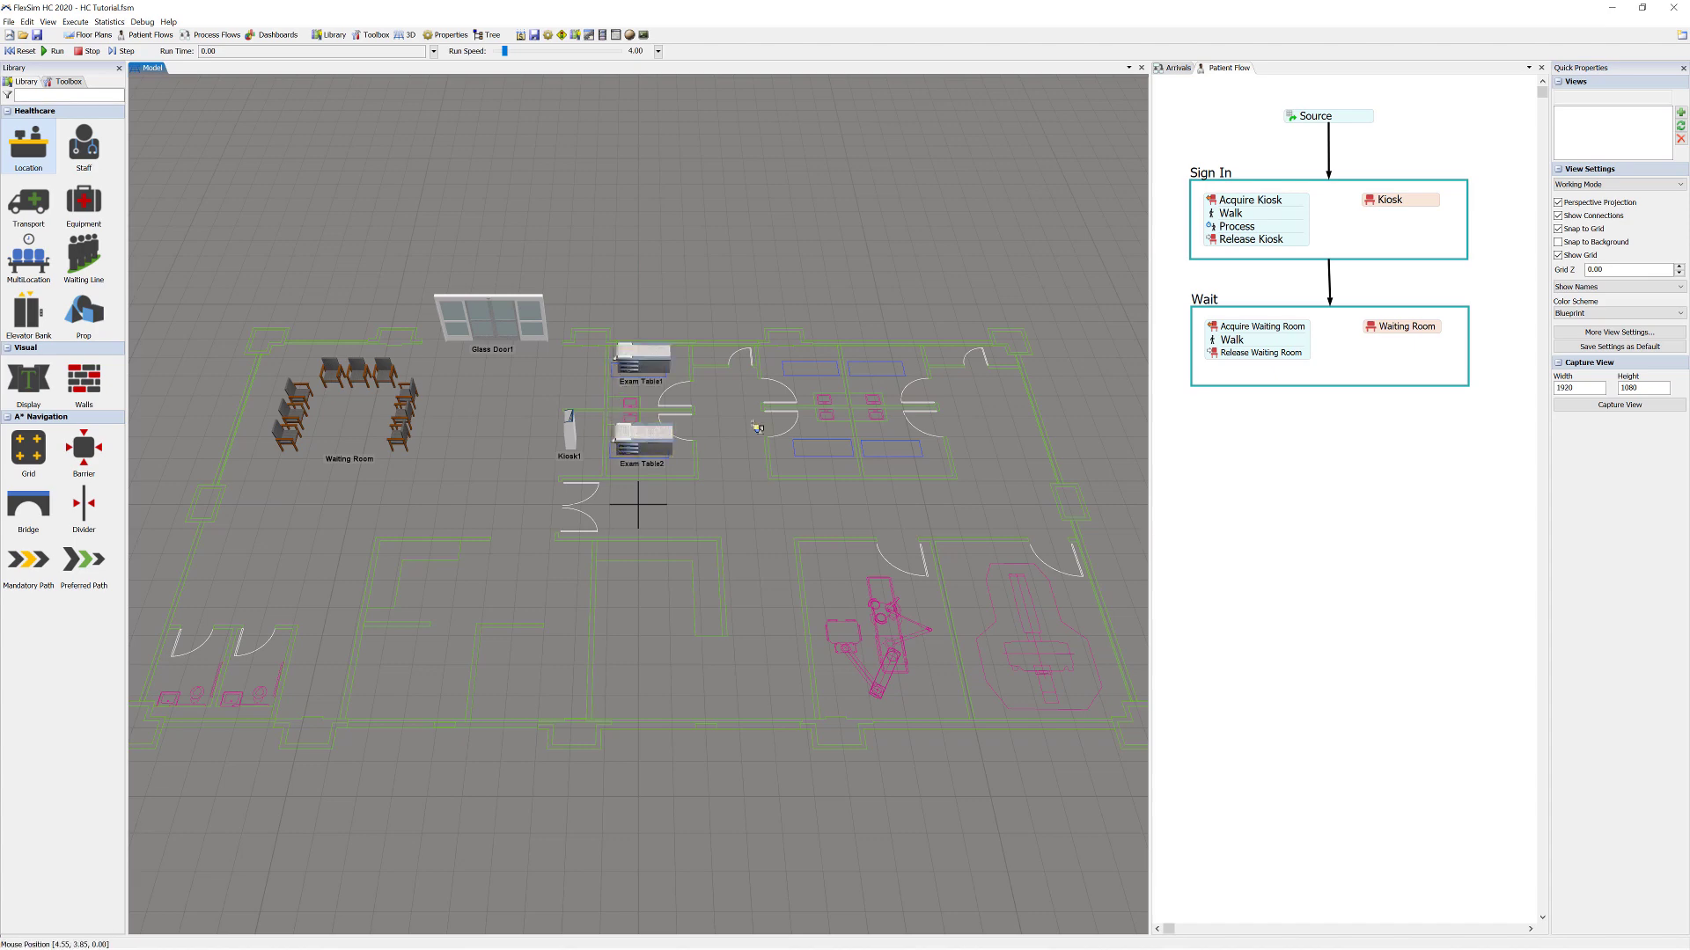
click(796, 369)
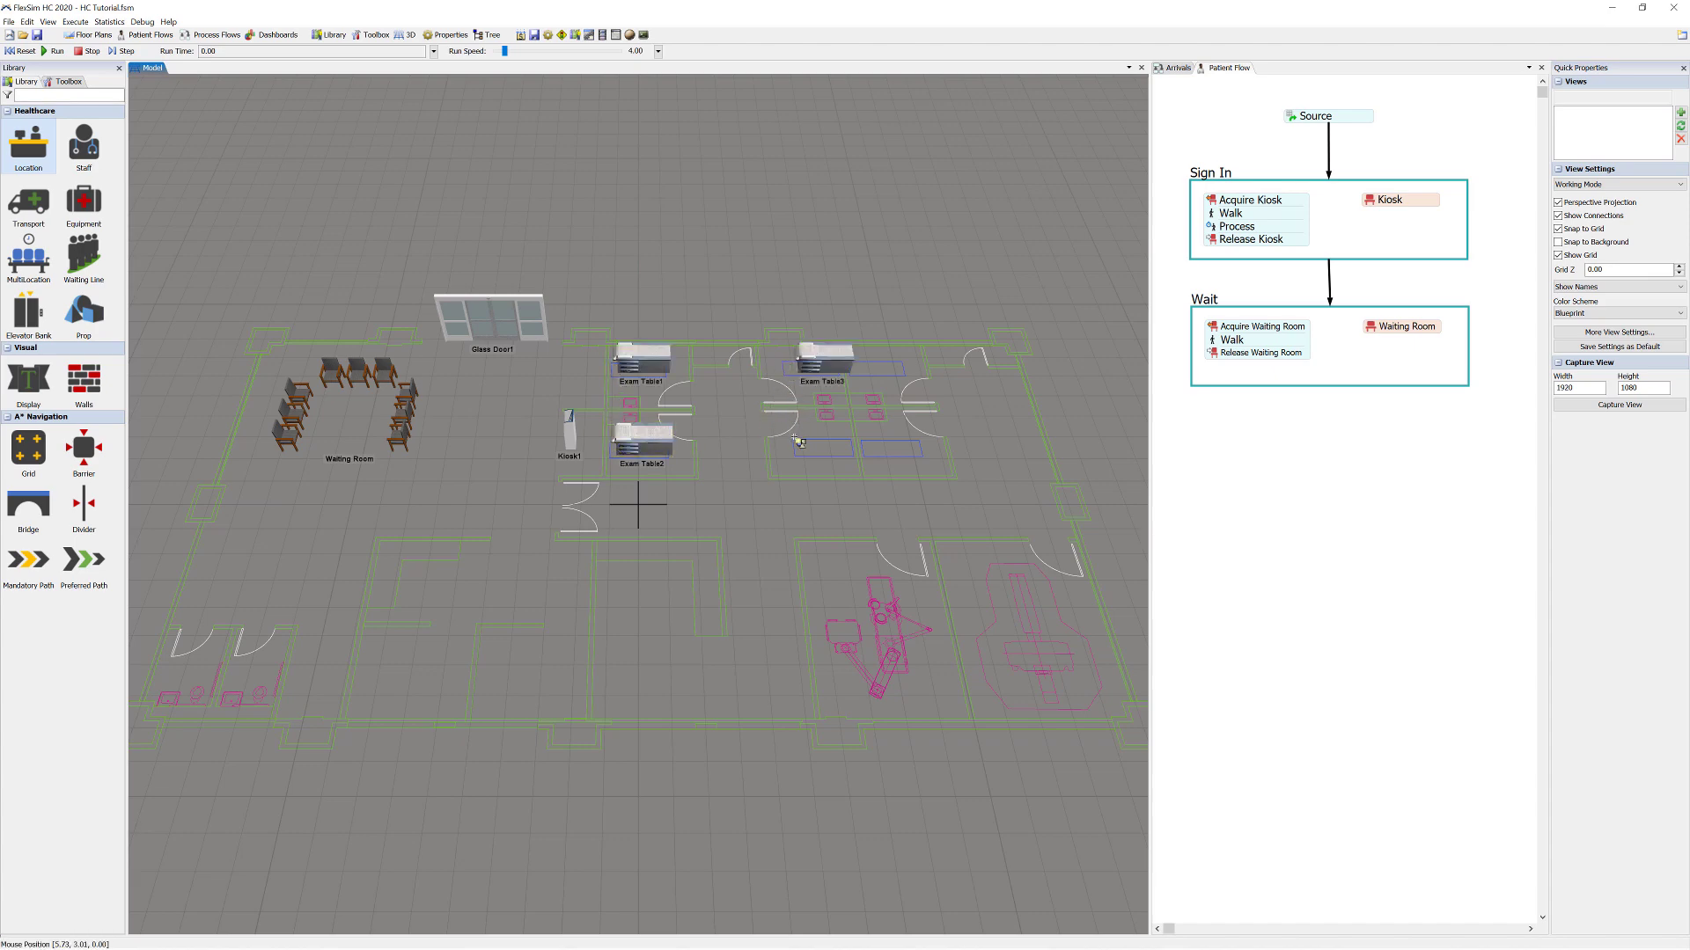
click(795, 442)
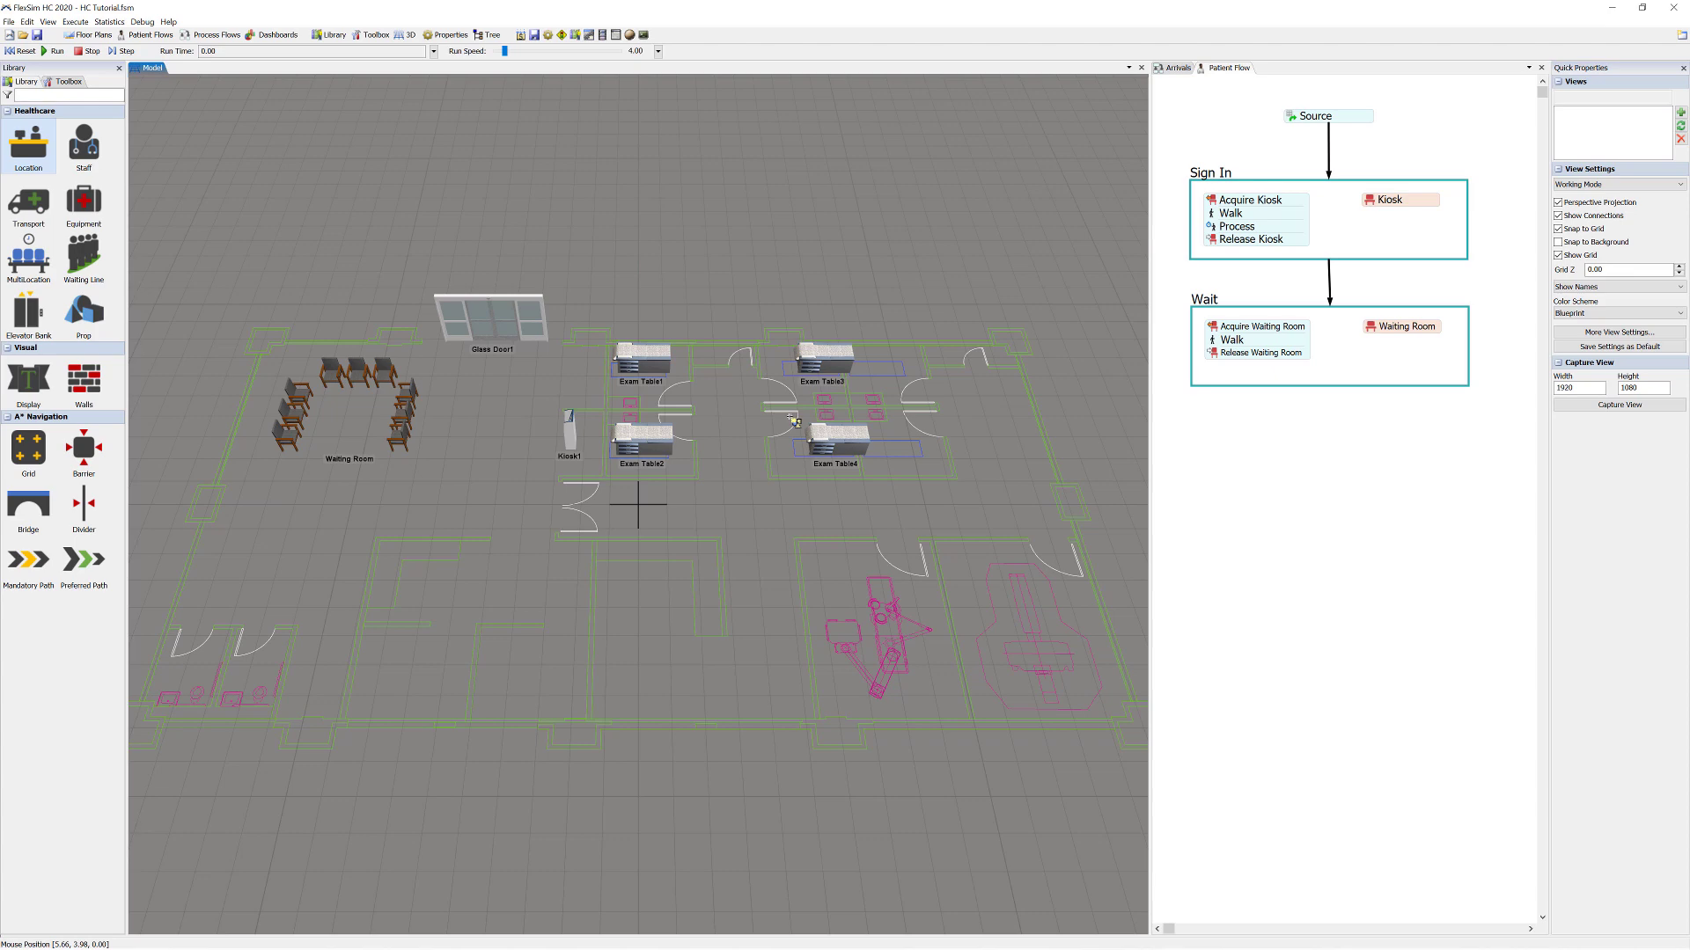
right_click(791, 419)
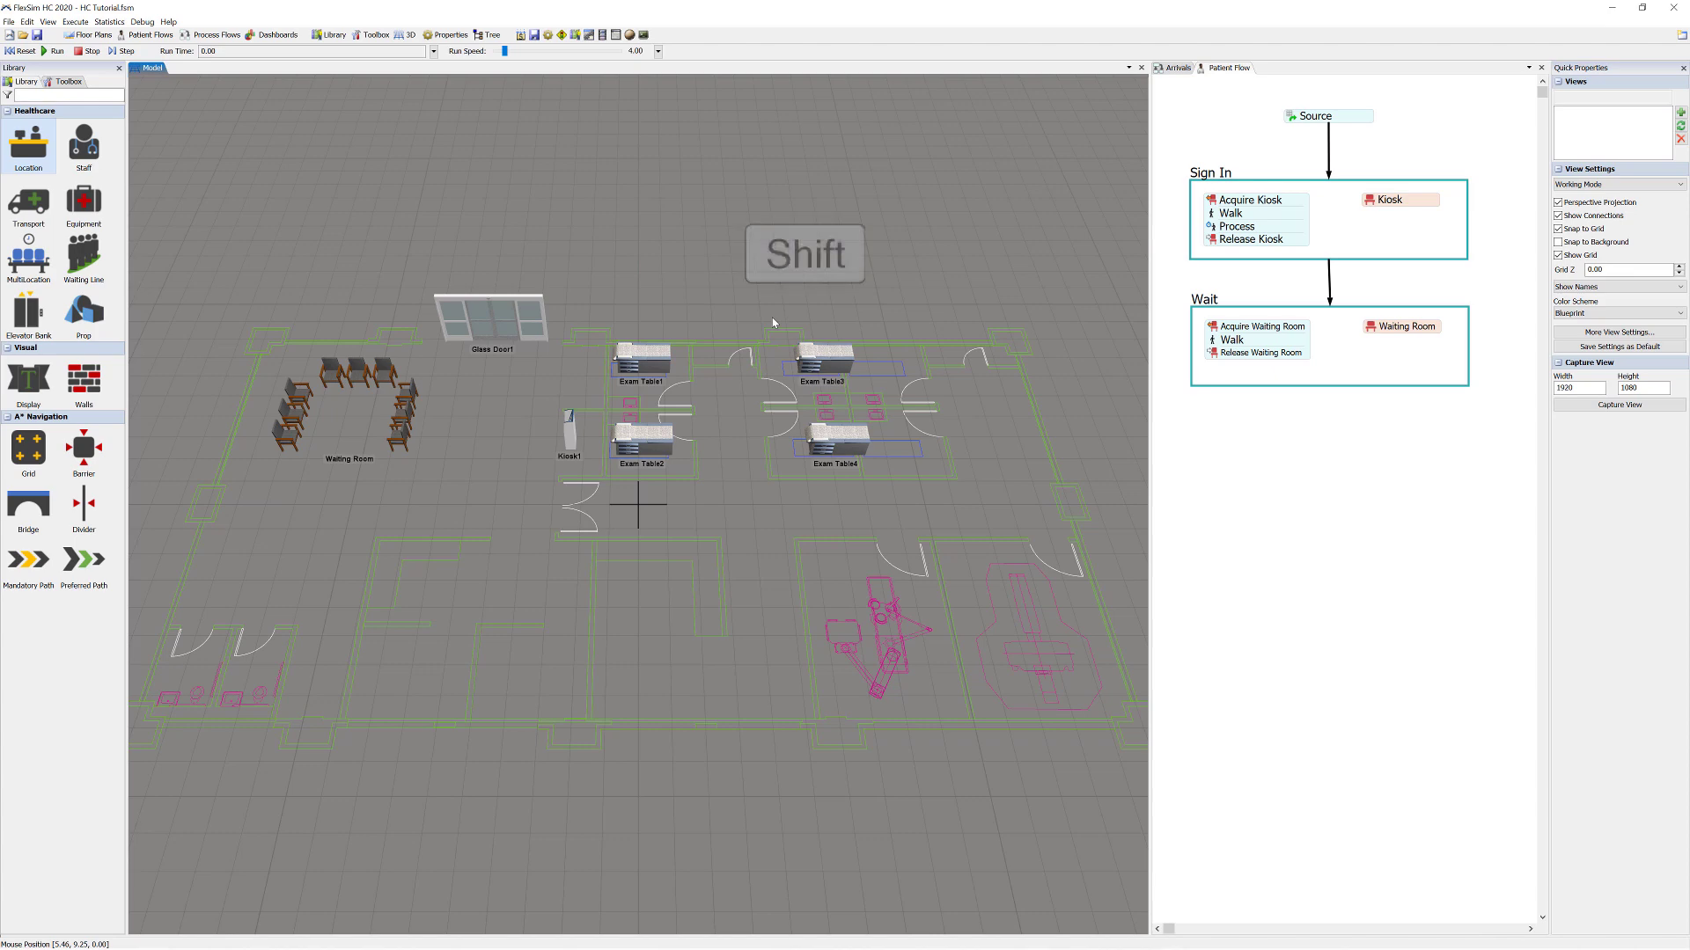
- Select Exam Table3 and Exam Table4 together, set their Z rotation to 180 and deselect them
shift+drag(773, 317, 900, 494)
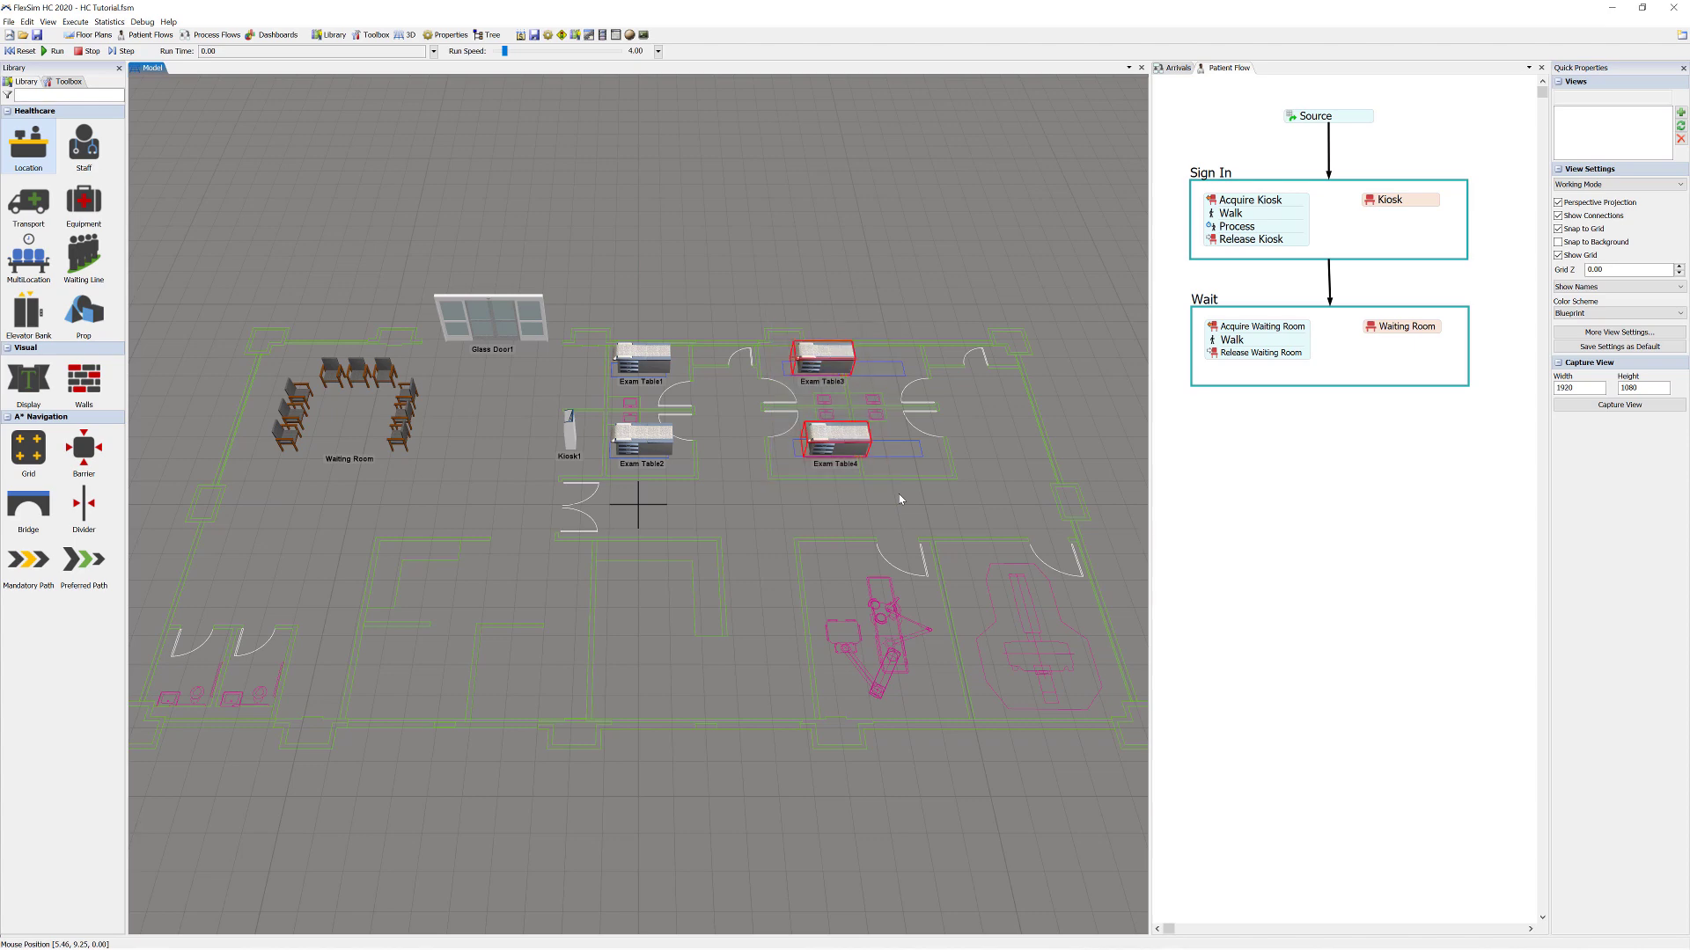
key(ctrl)
click(822, 366)
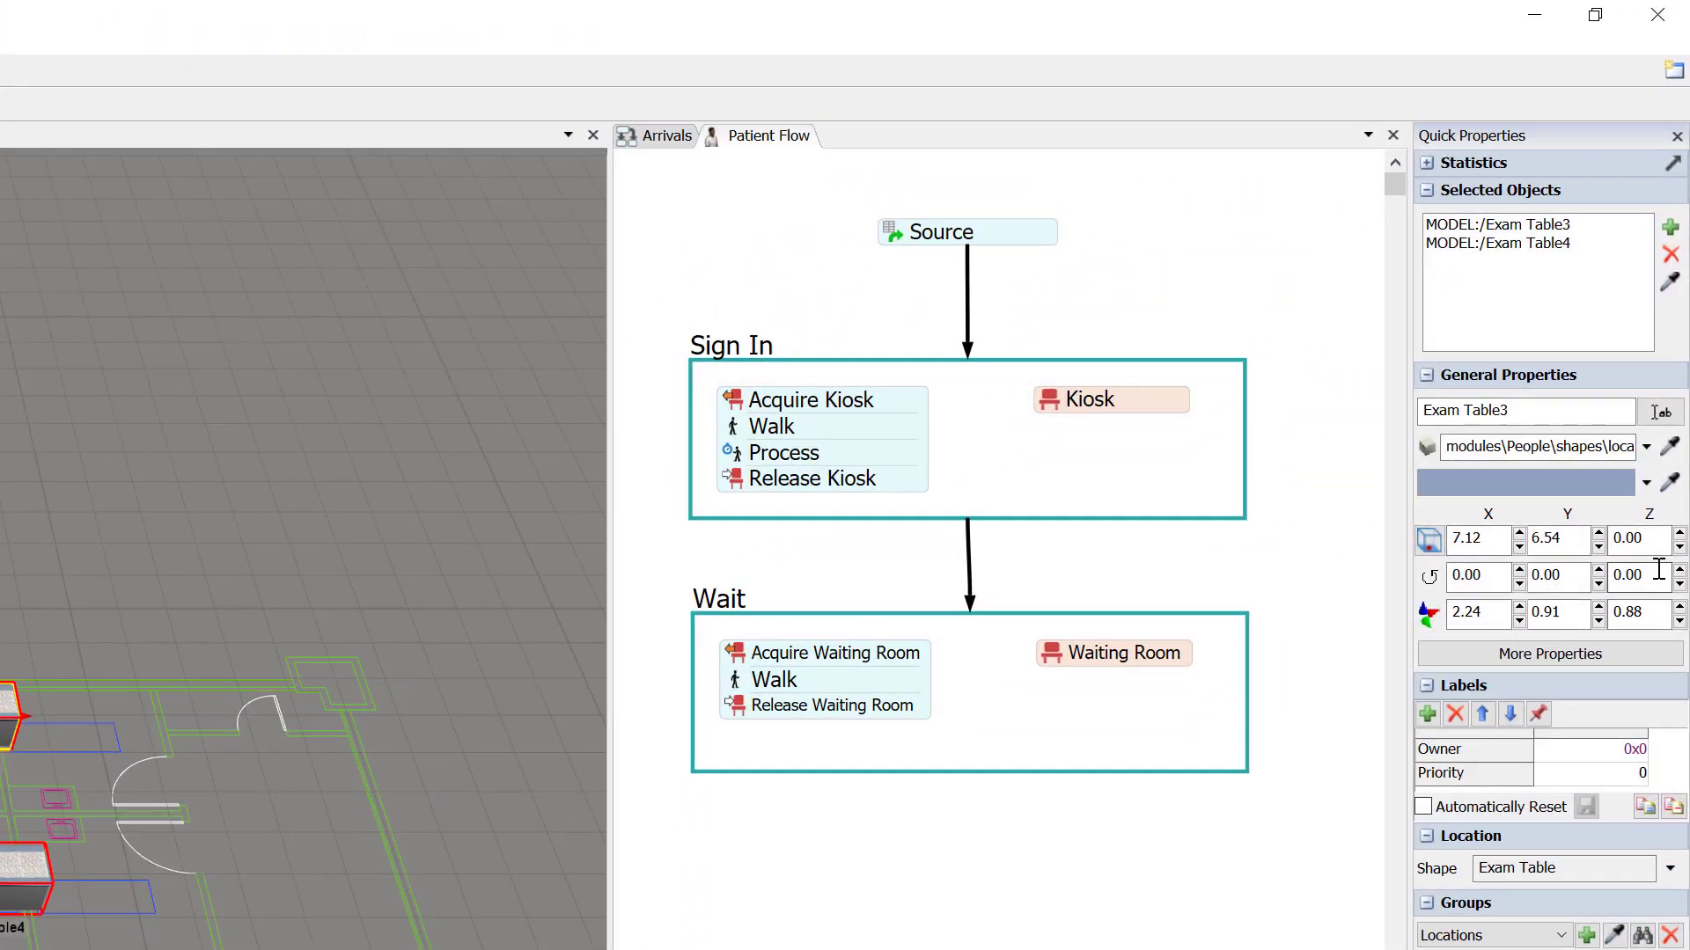
click(1654, 464)
text(180)
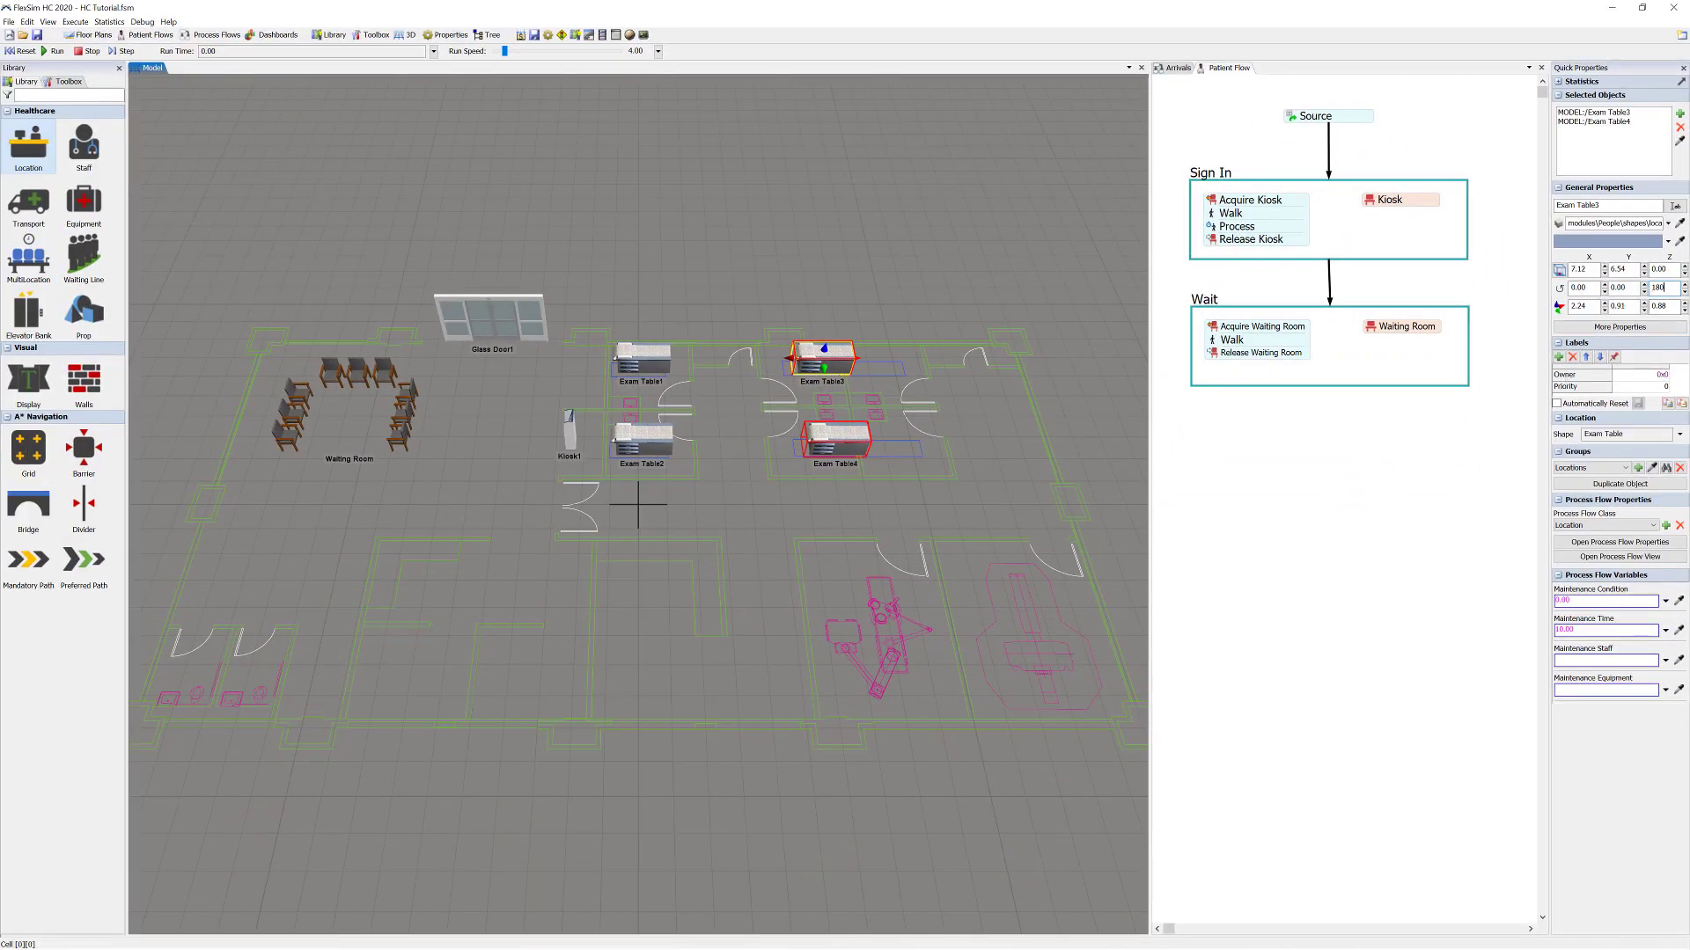
click(1510, 436)
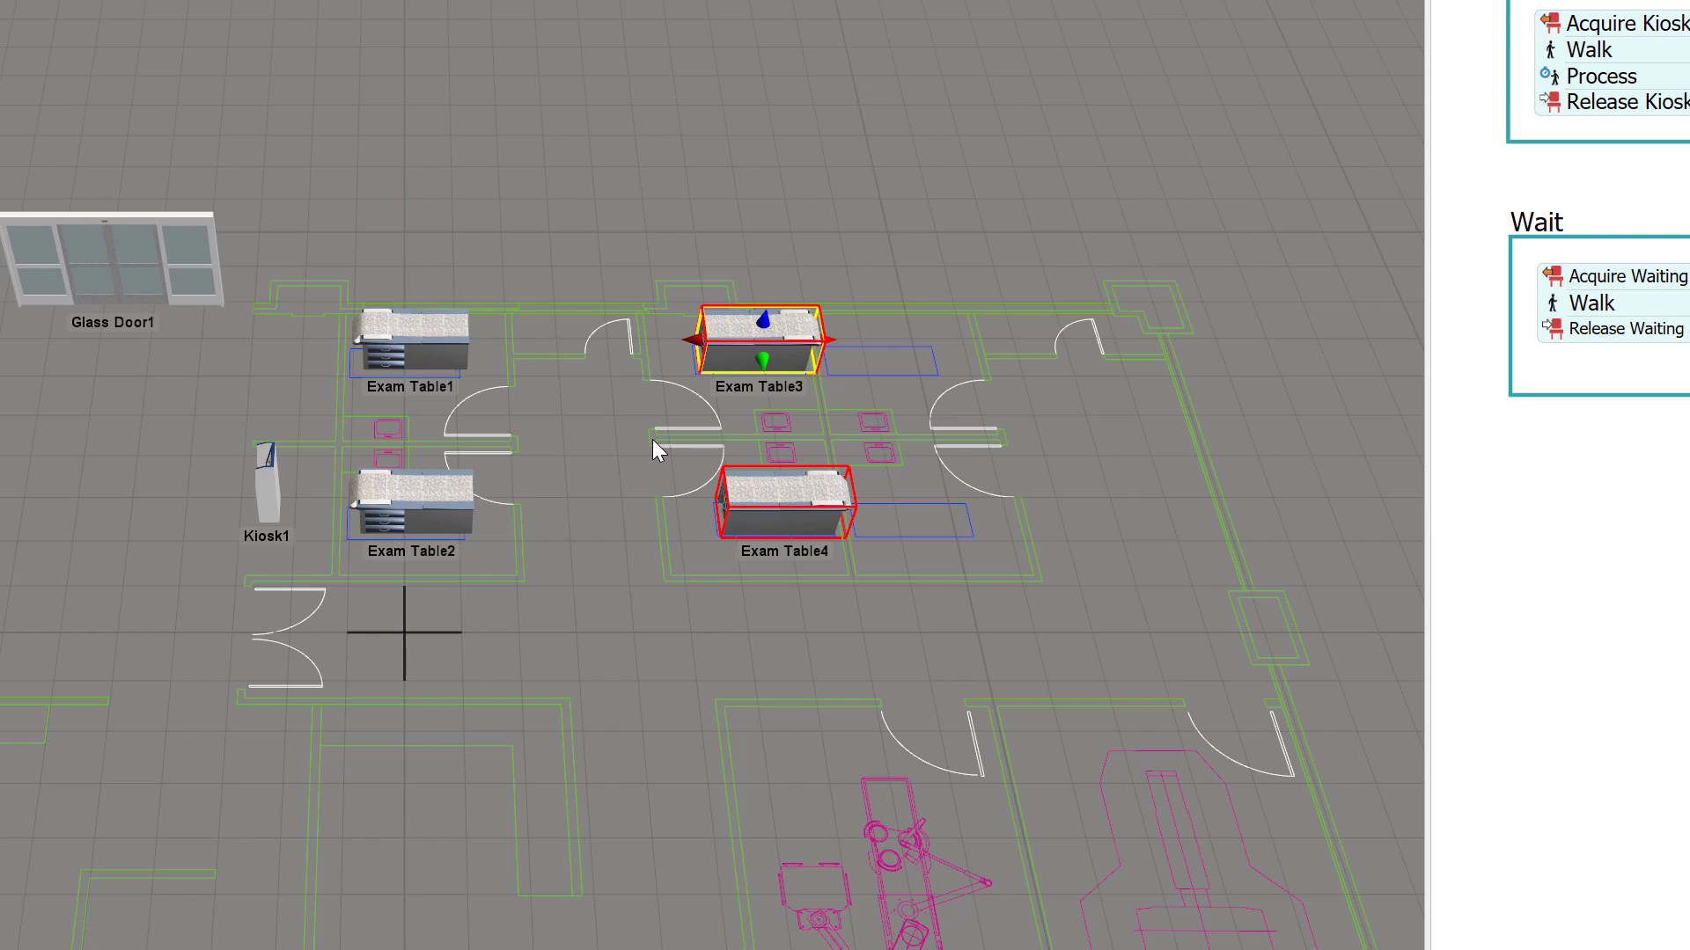
click(574, 586)
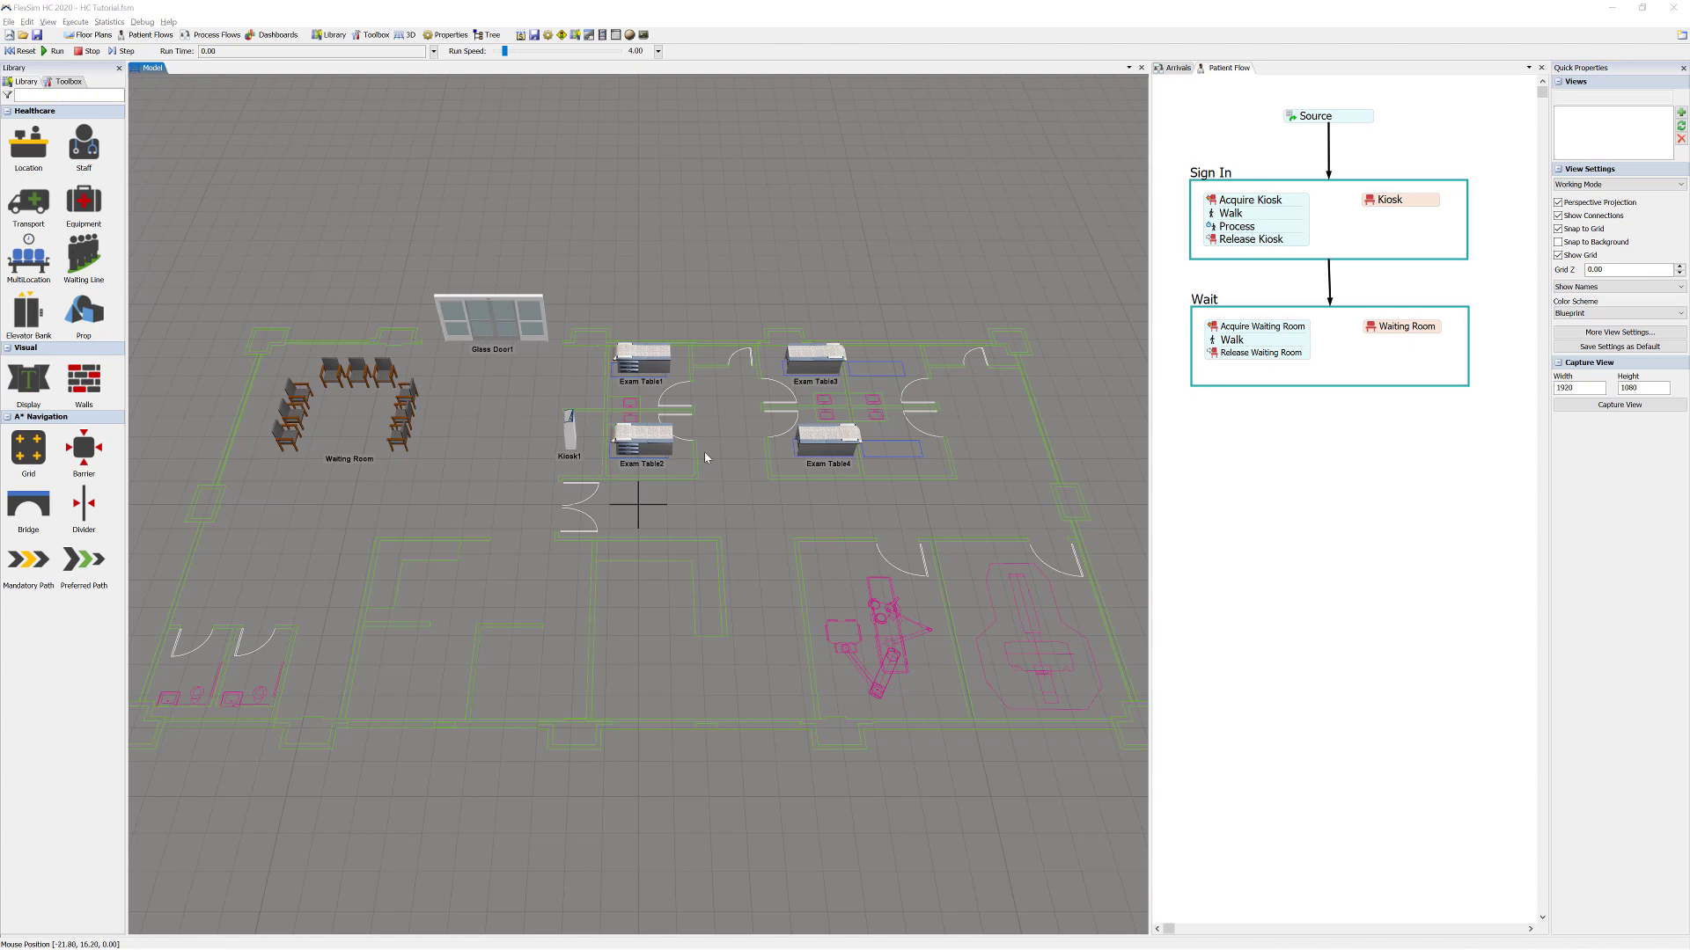
- Place a Scale location in the corridor below Exam Table4 and rotate it to 90 degrees about Z
mouse_move(26, 159)
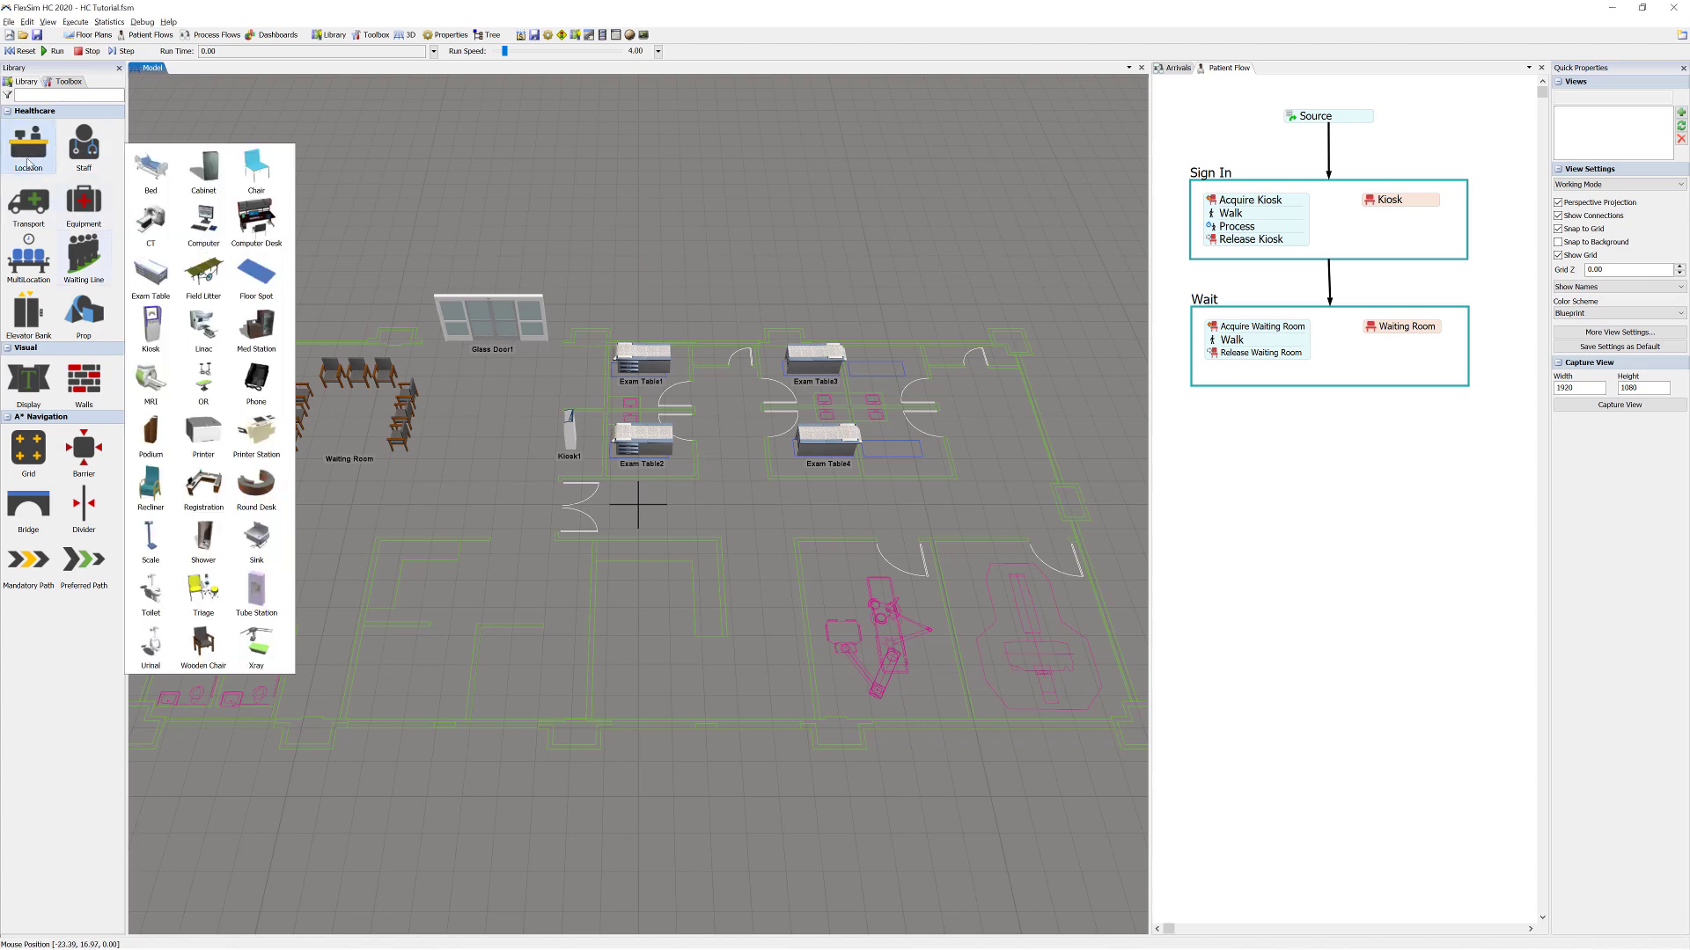
click(151, 537)
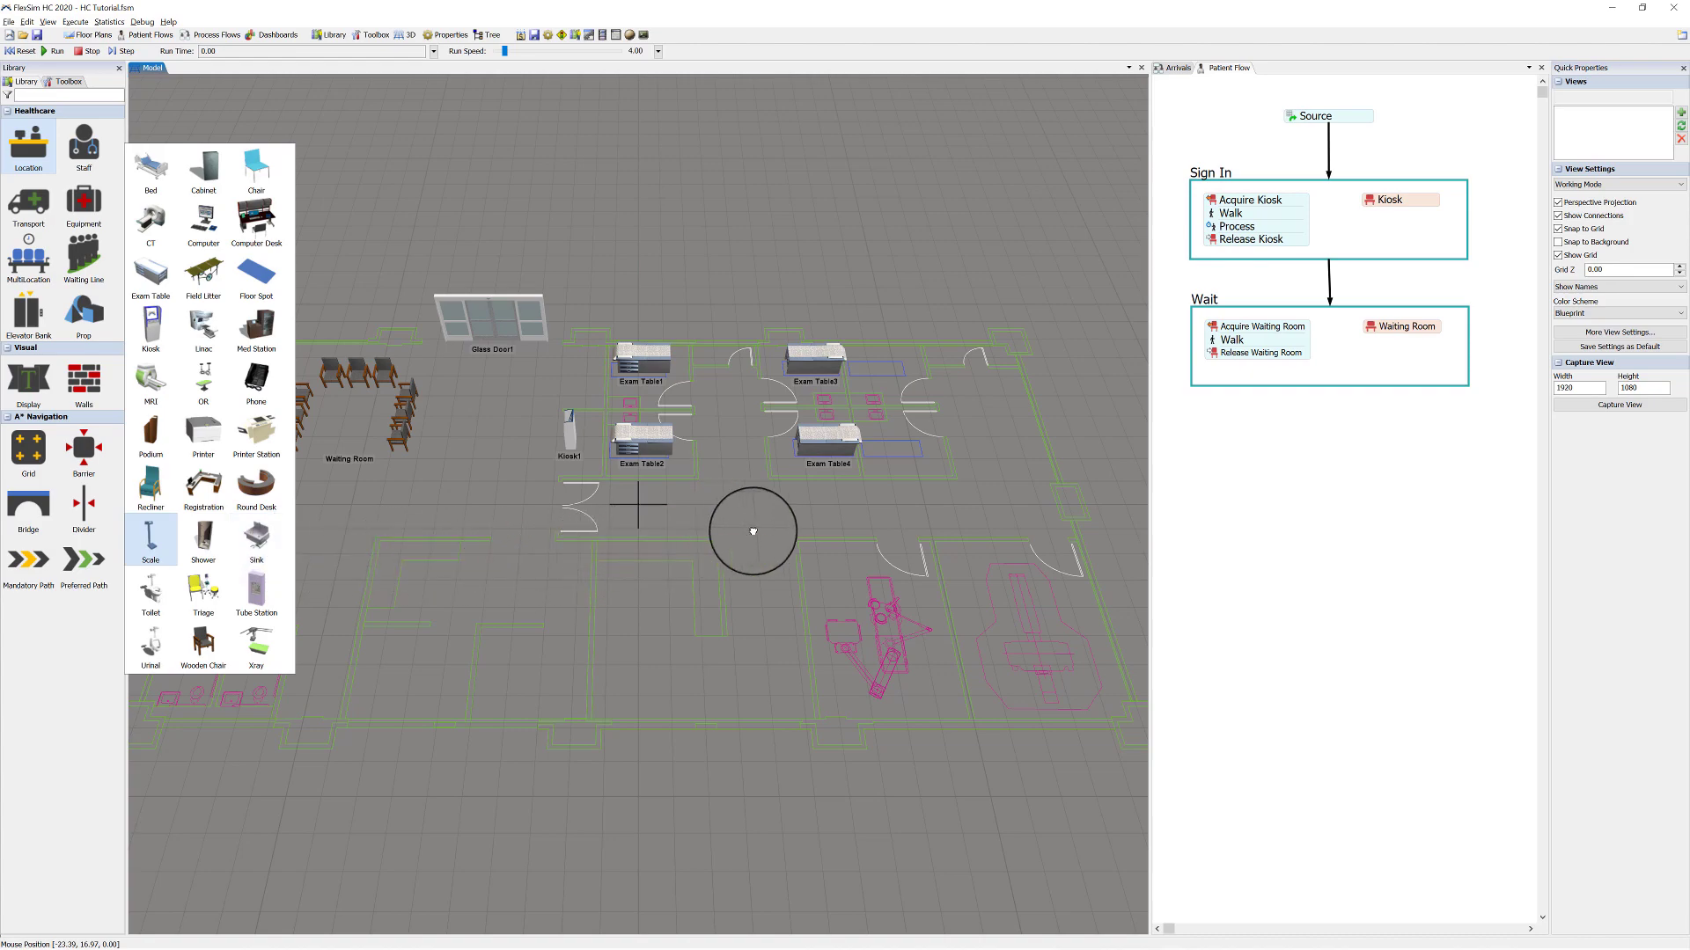
click(815, 526)
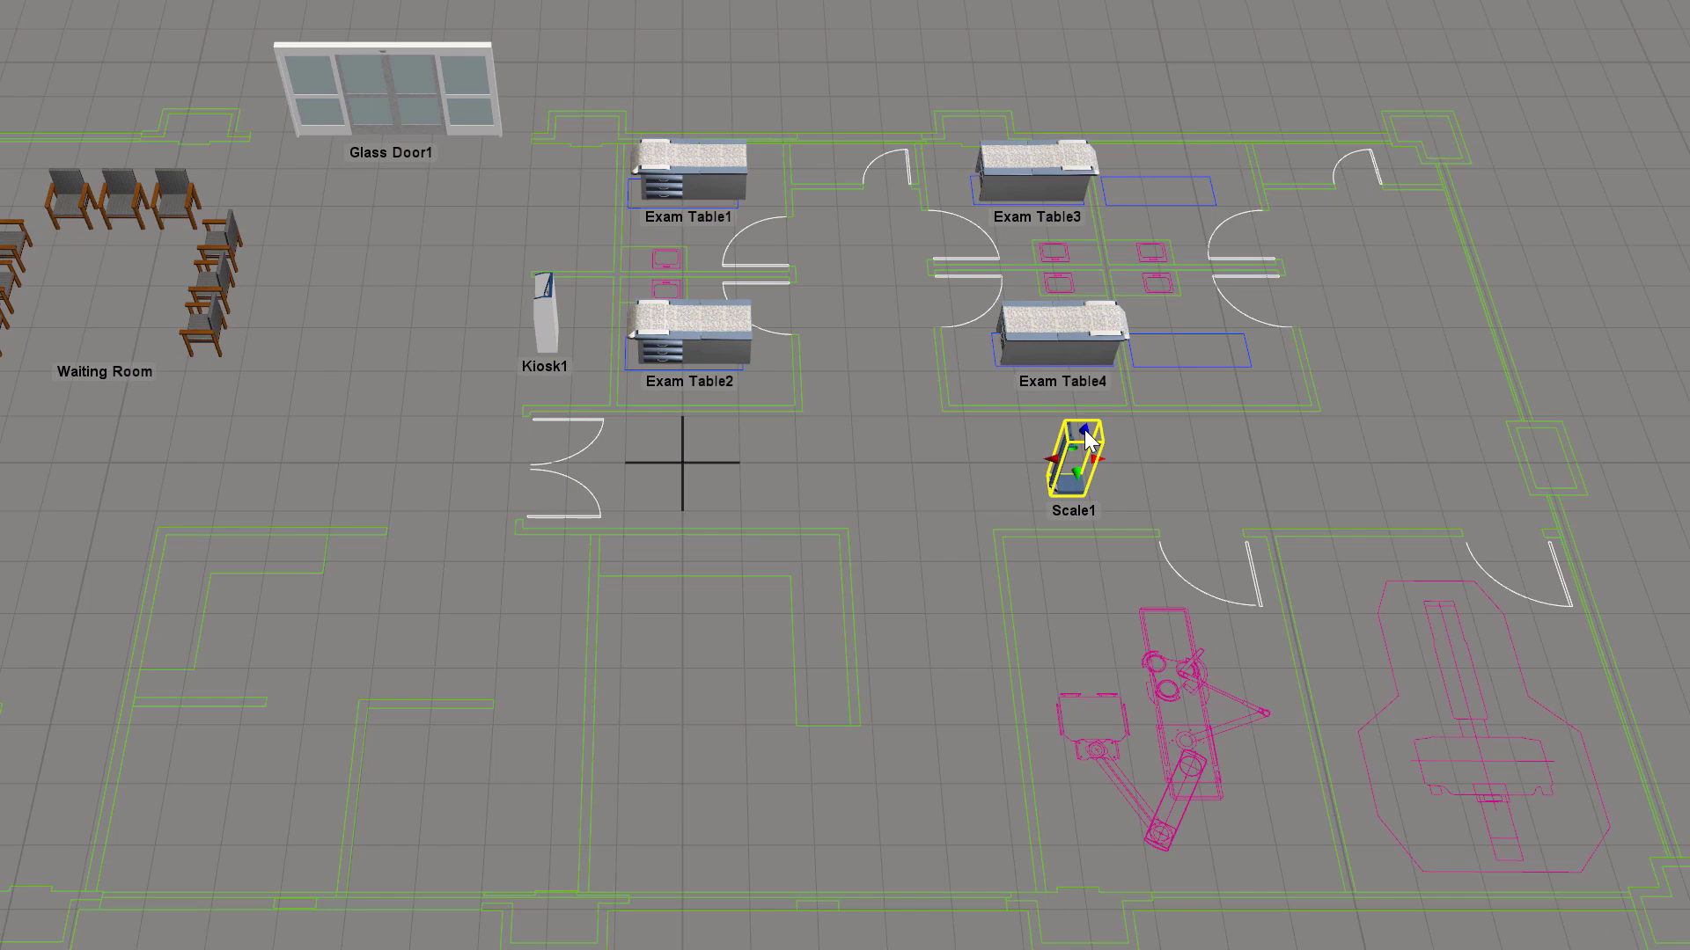
right_drag(1090, 440, 1093, 509)
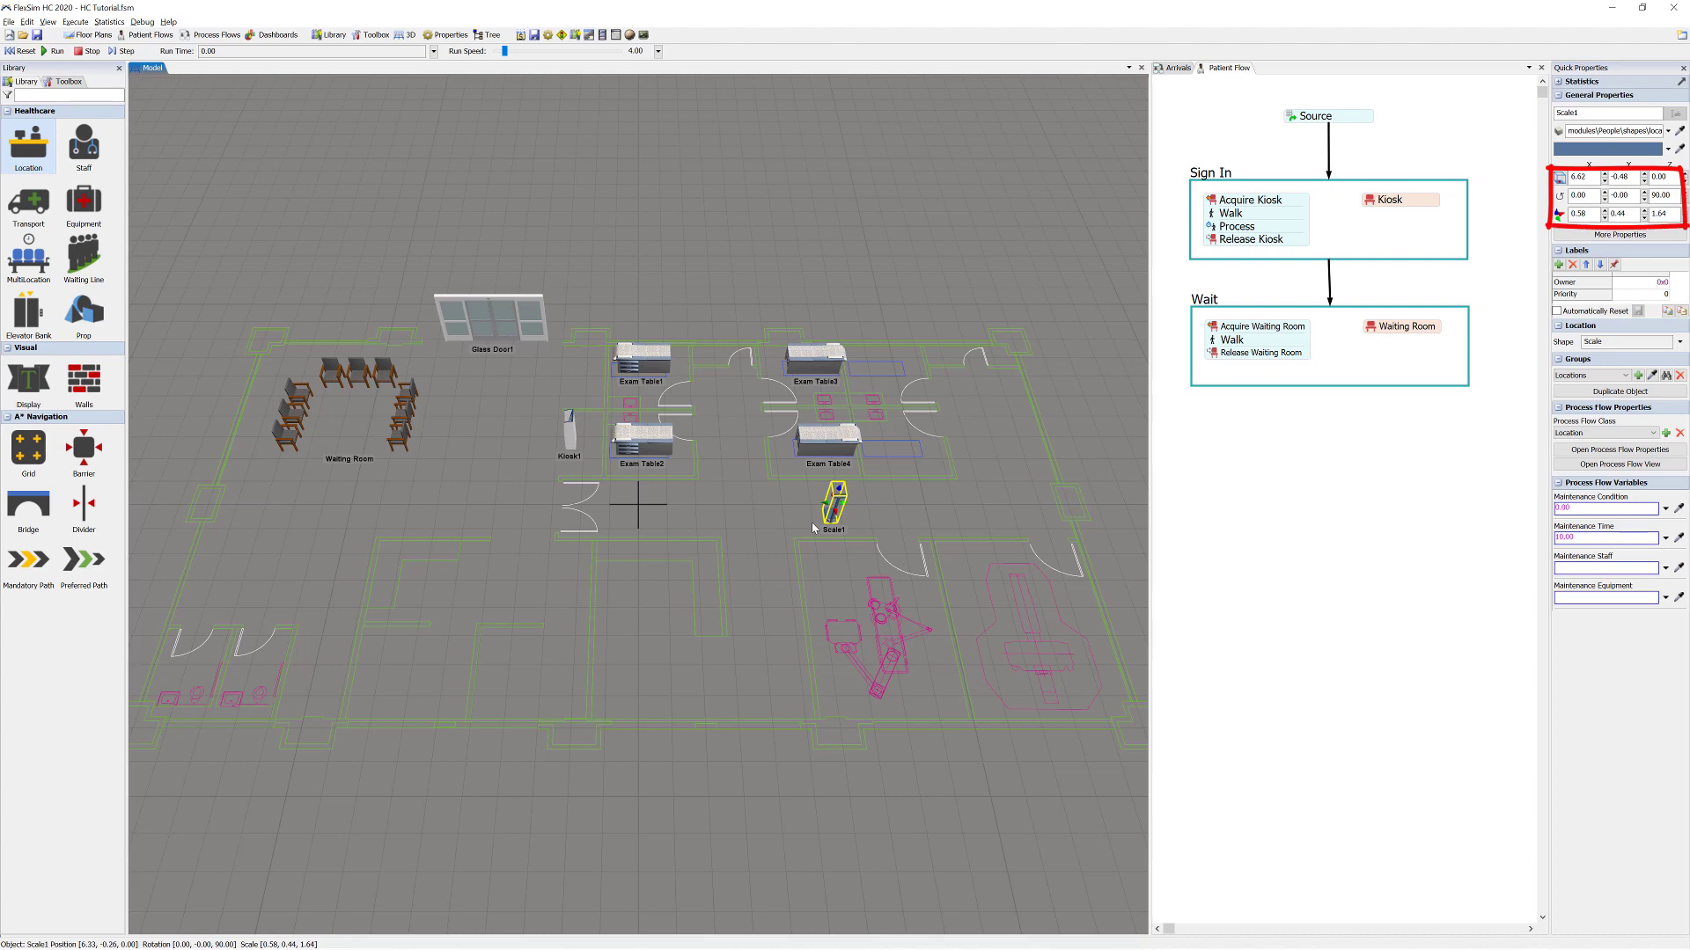
click(812, 528)
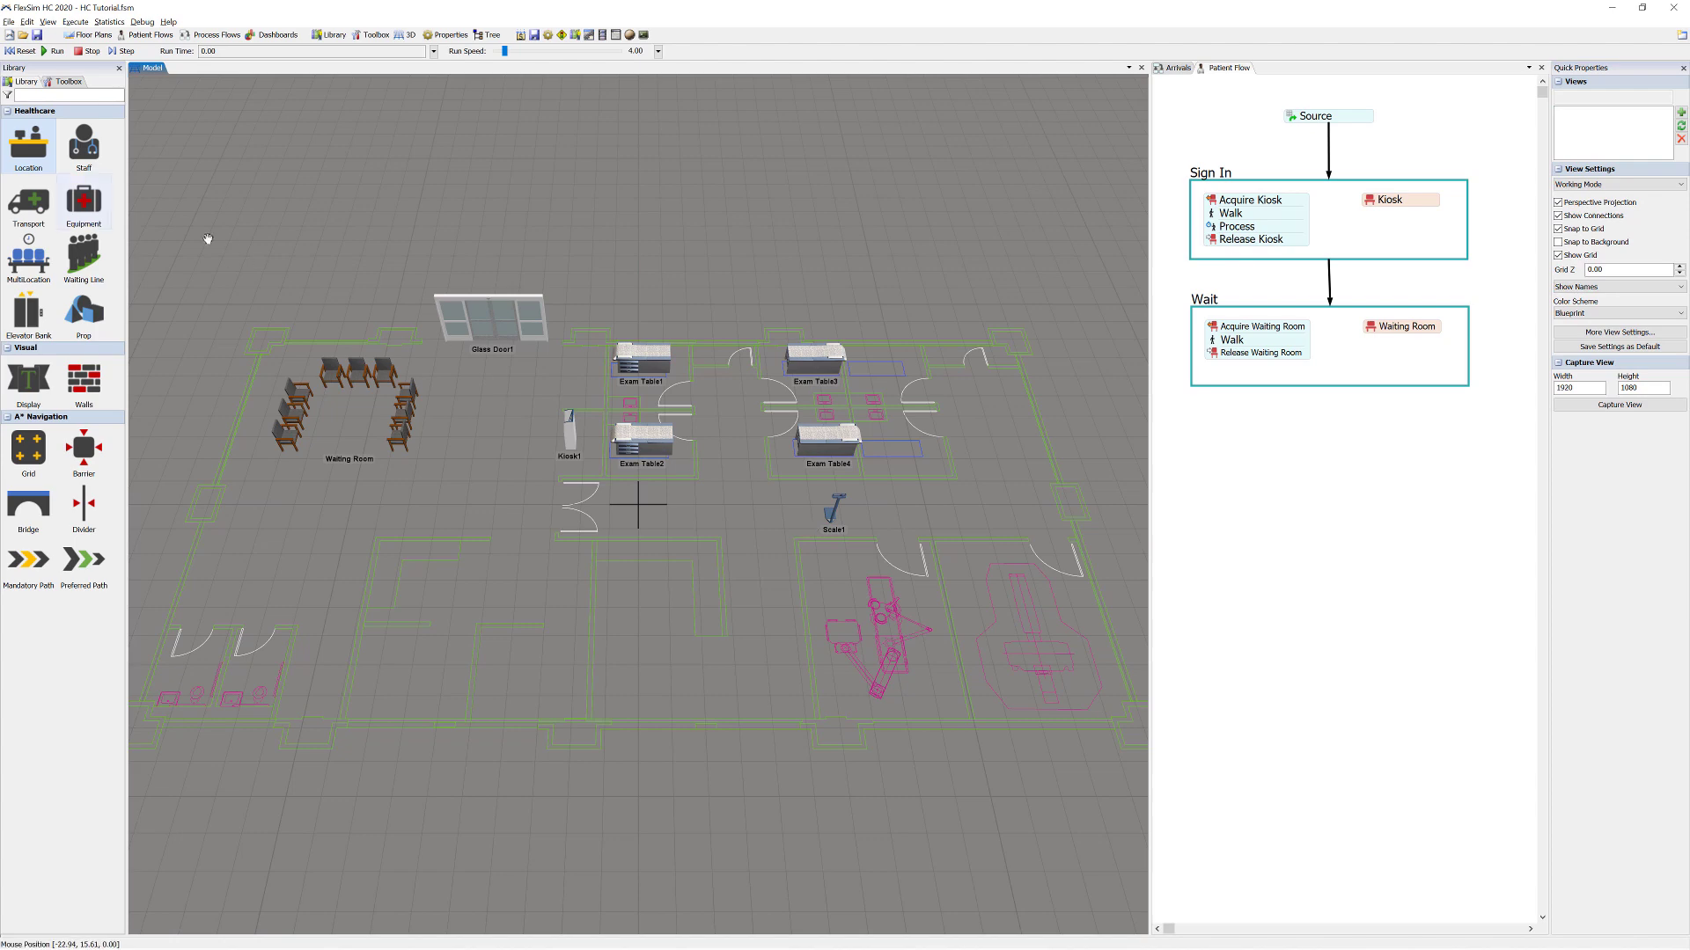
- Place a Computer Desk in the nurse station area, rotate it to 90 degrees and move it against the wall at about X -0.64, Y -6.50
click(24, 153)
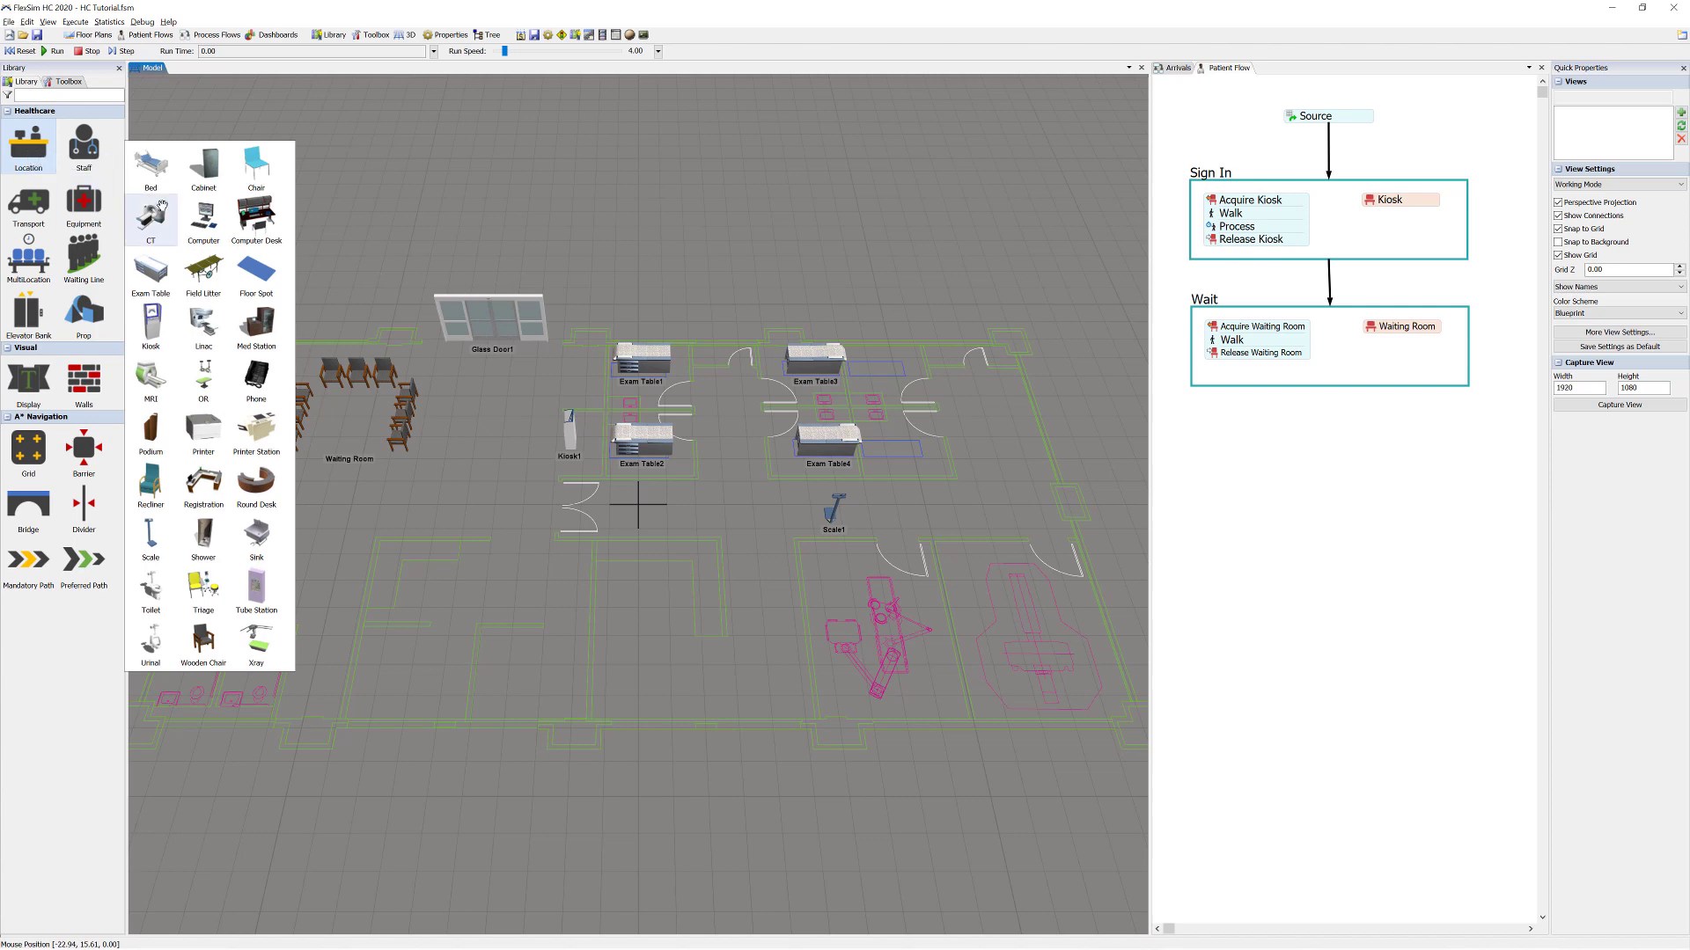
click(257, 218)
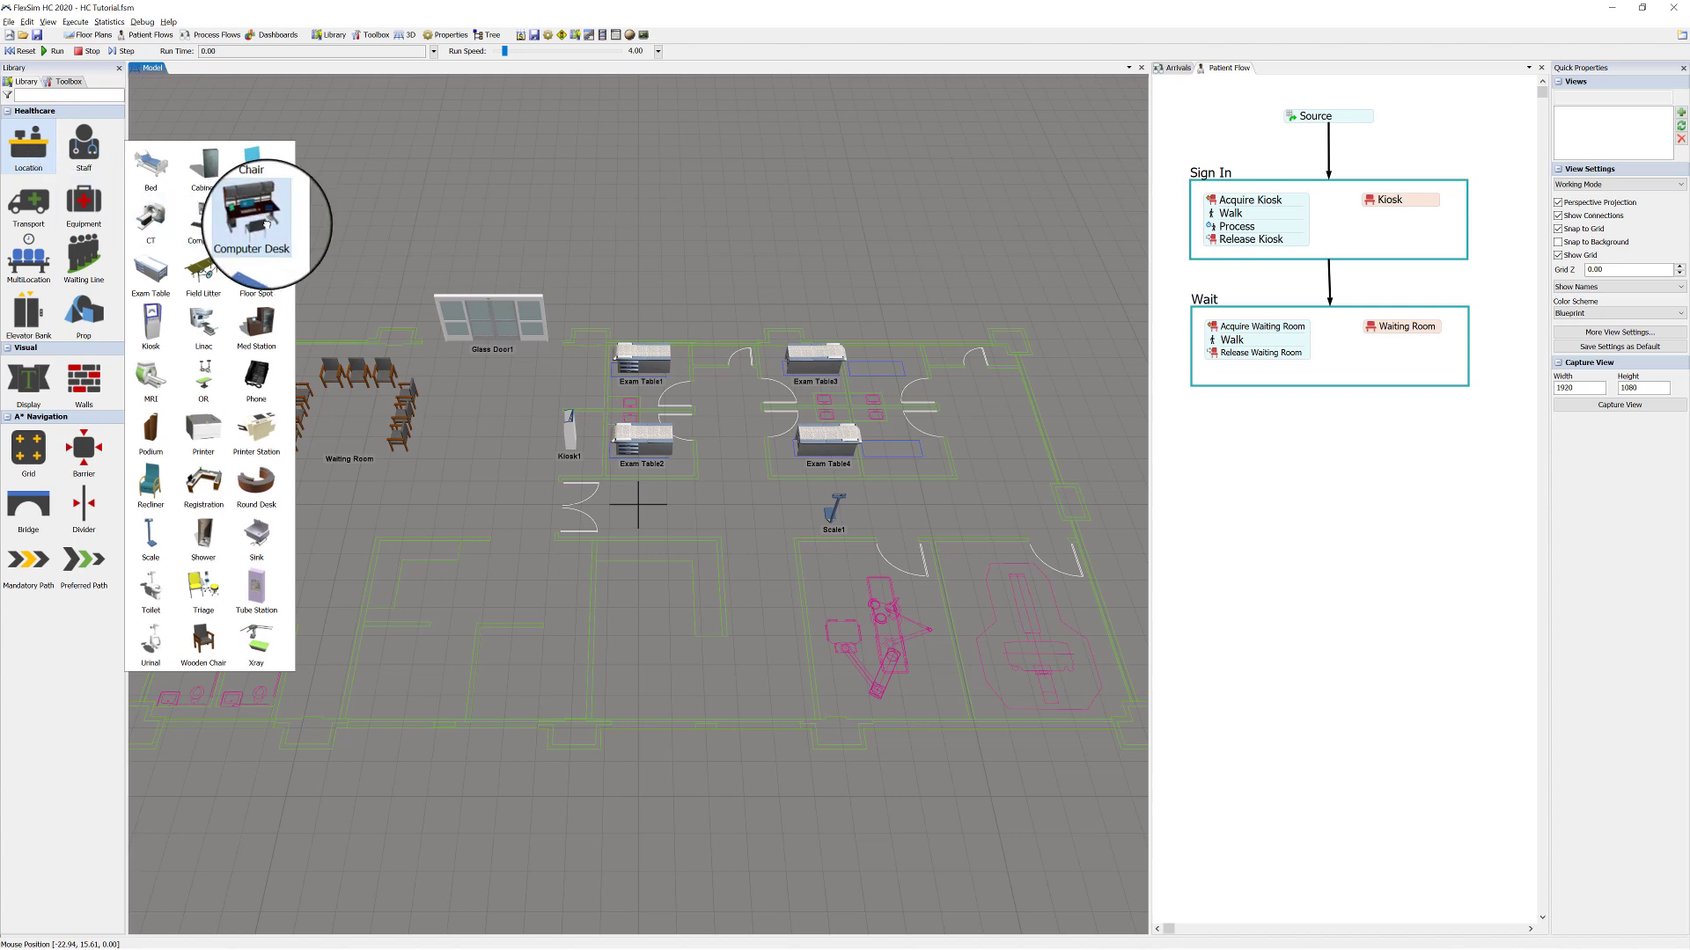
click(637, 675)
click(668, 669)
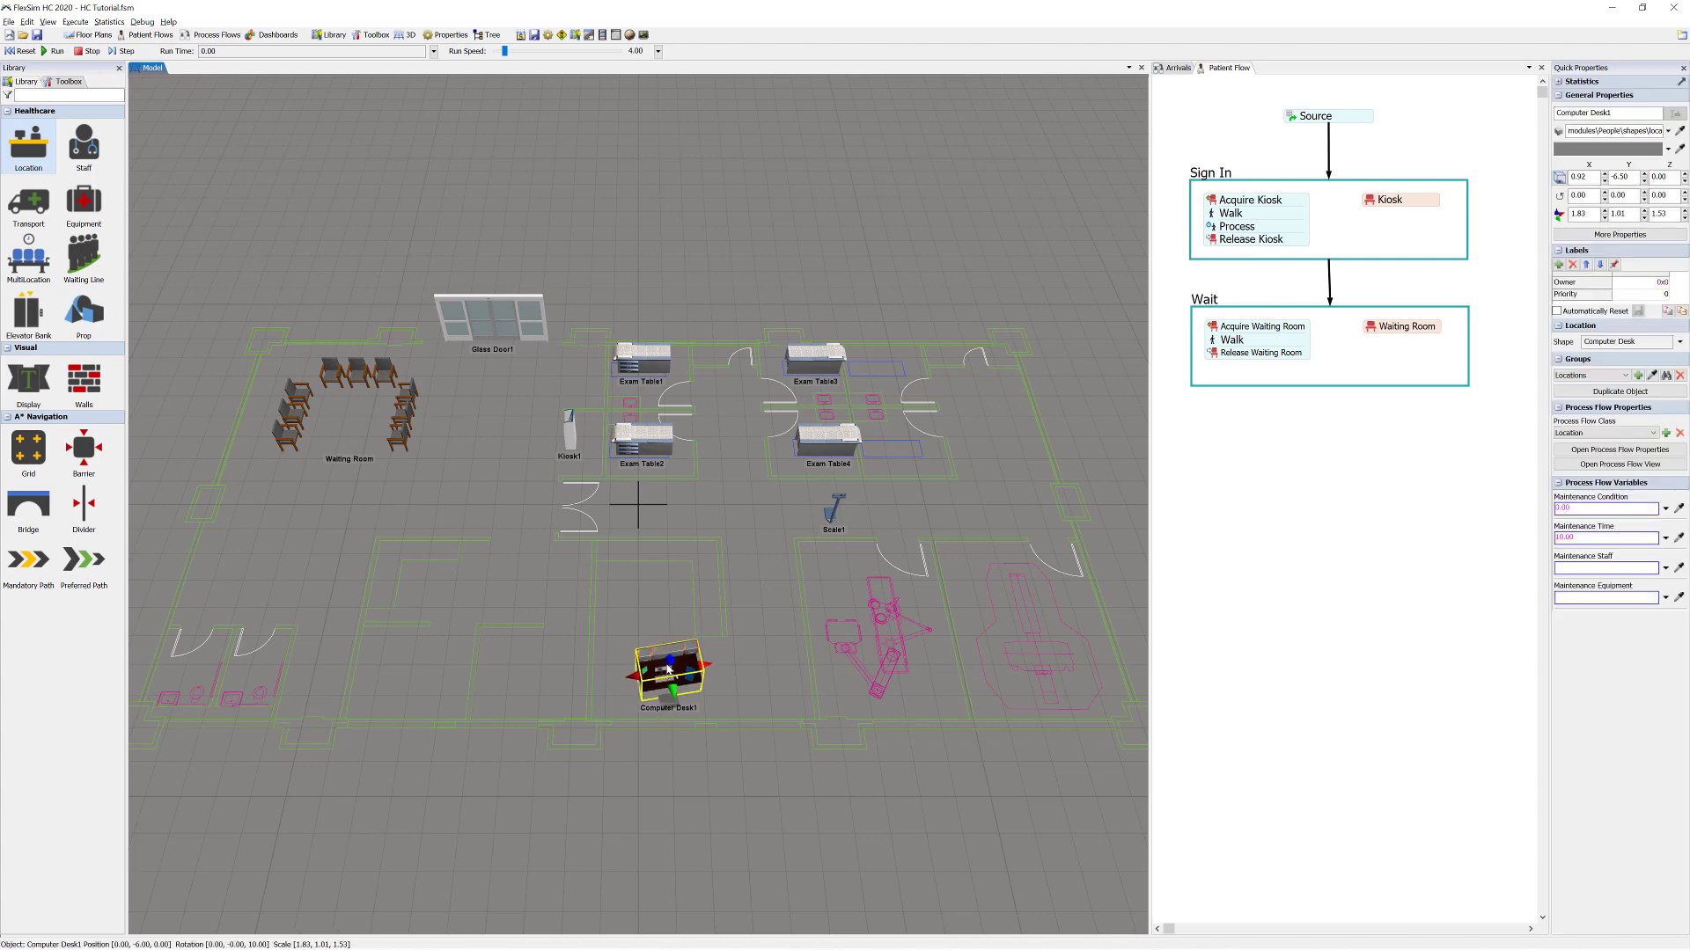
right_drag(668, 669, 668, 704)
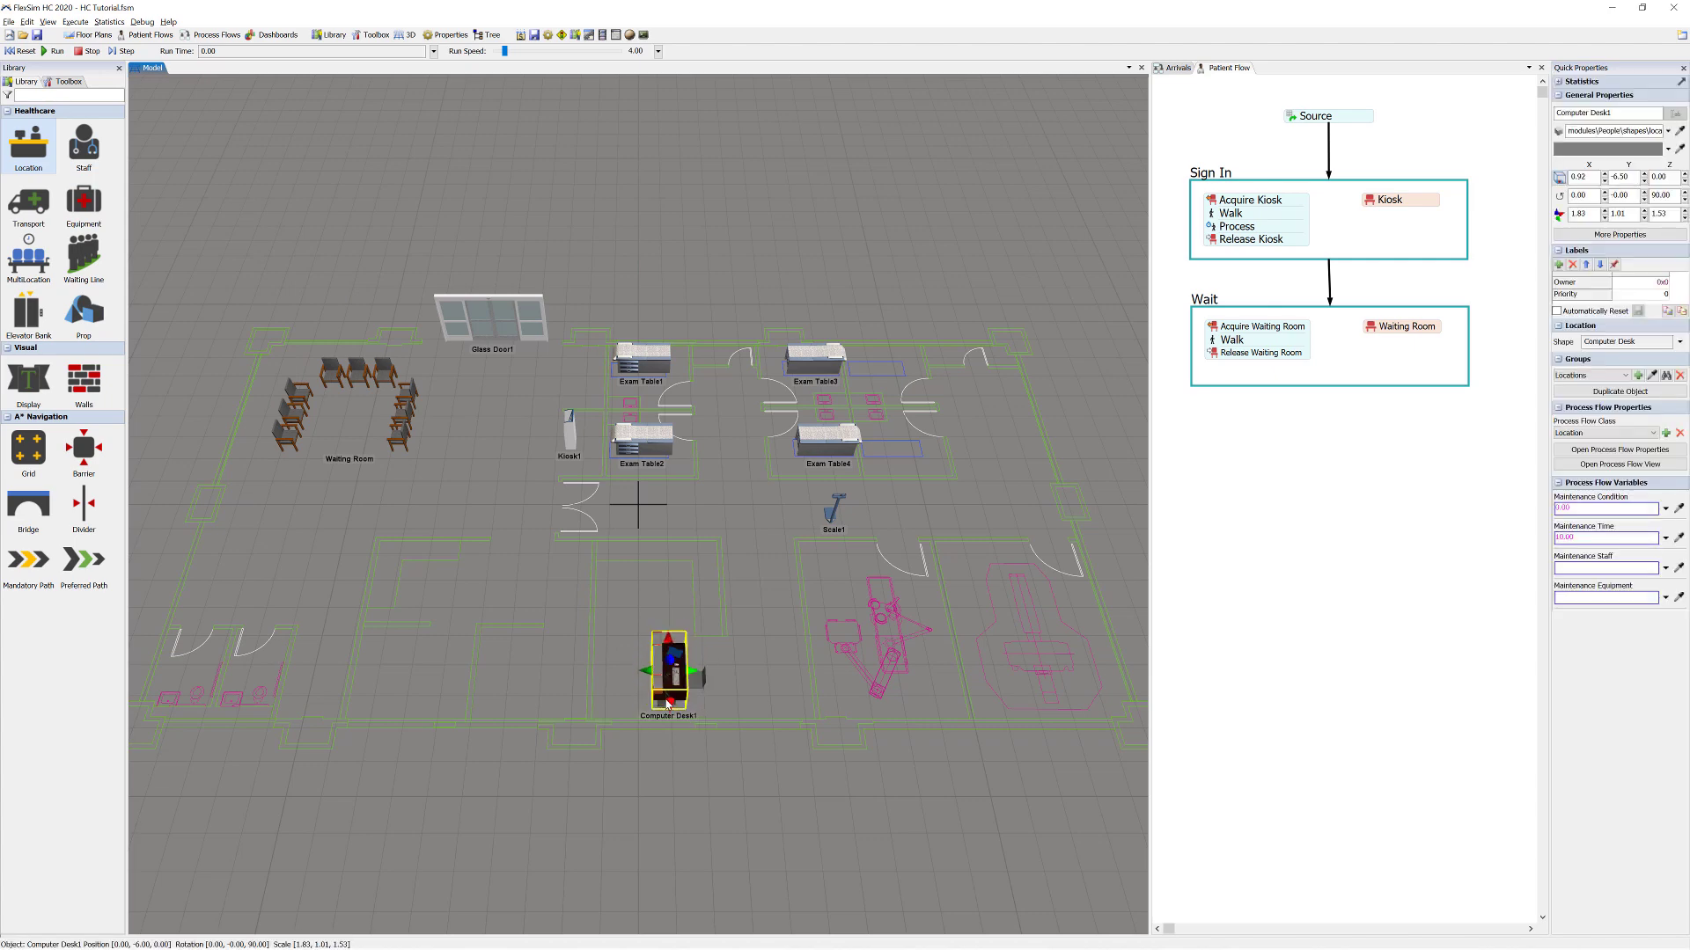
drag(675, 678, 622, 678)
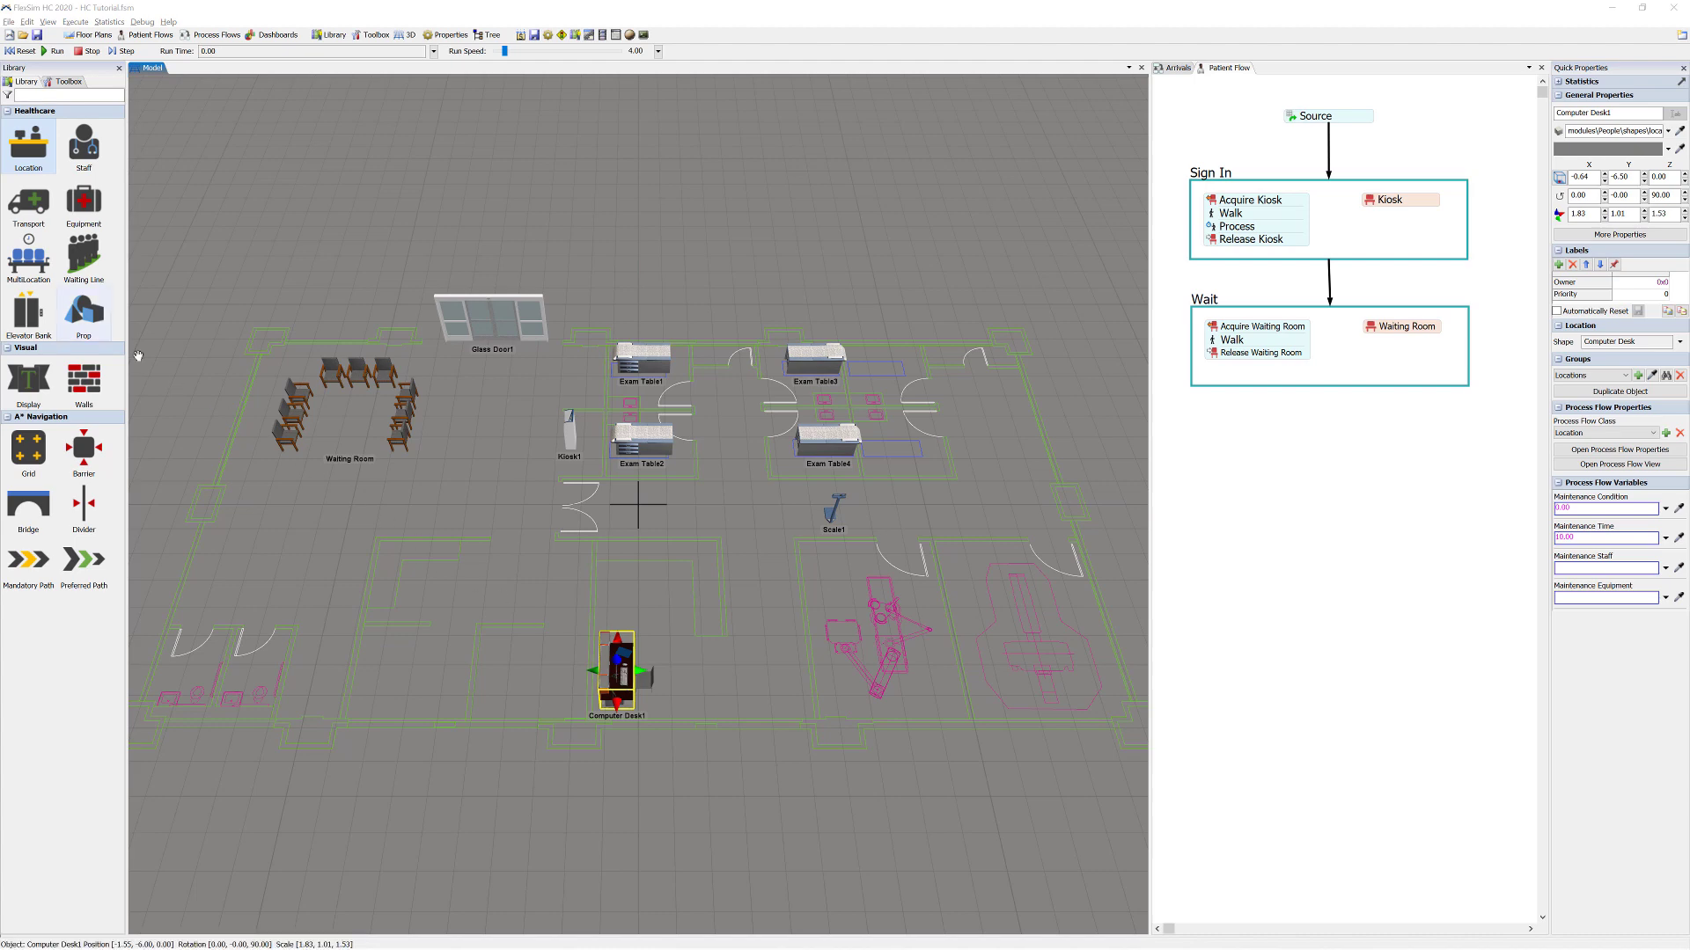
- Place a Nurse Station B prop in the room with the computer desk, just inside the upper wall corner
click(80, 315)
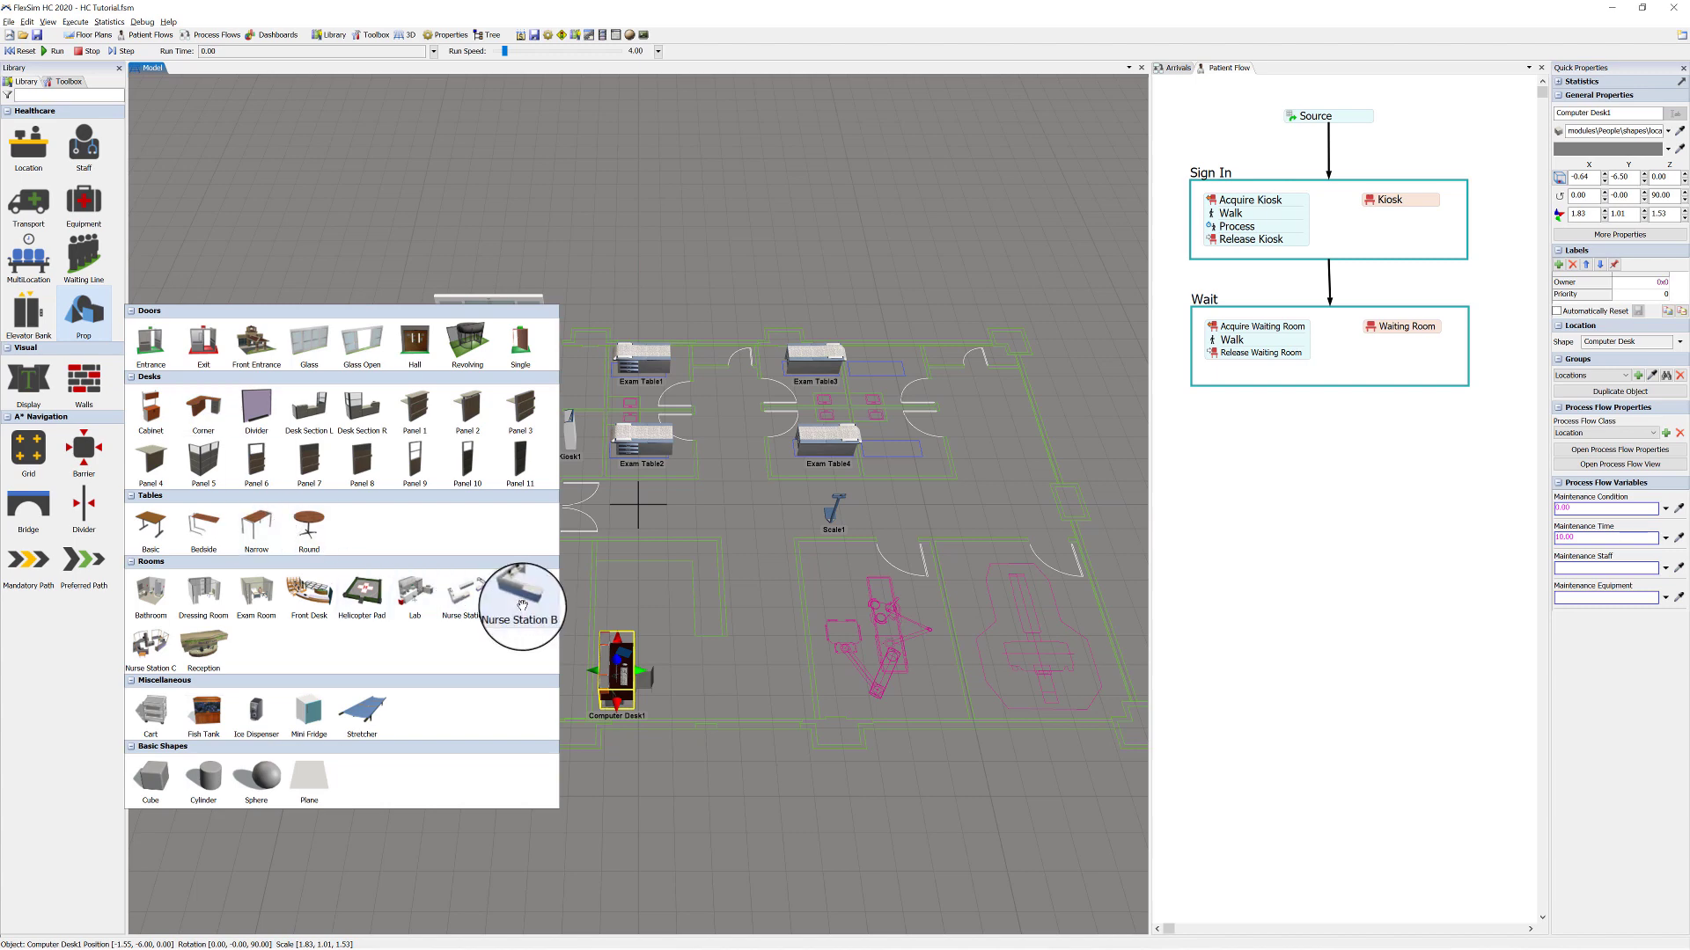
click(521, 605)
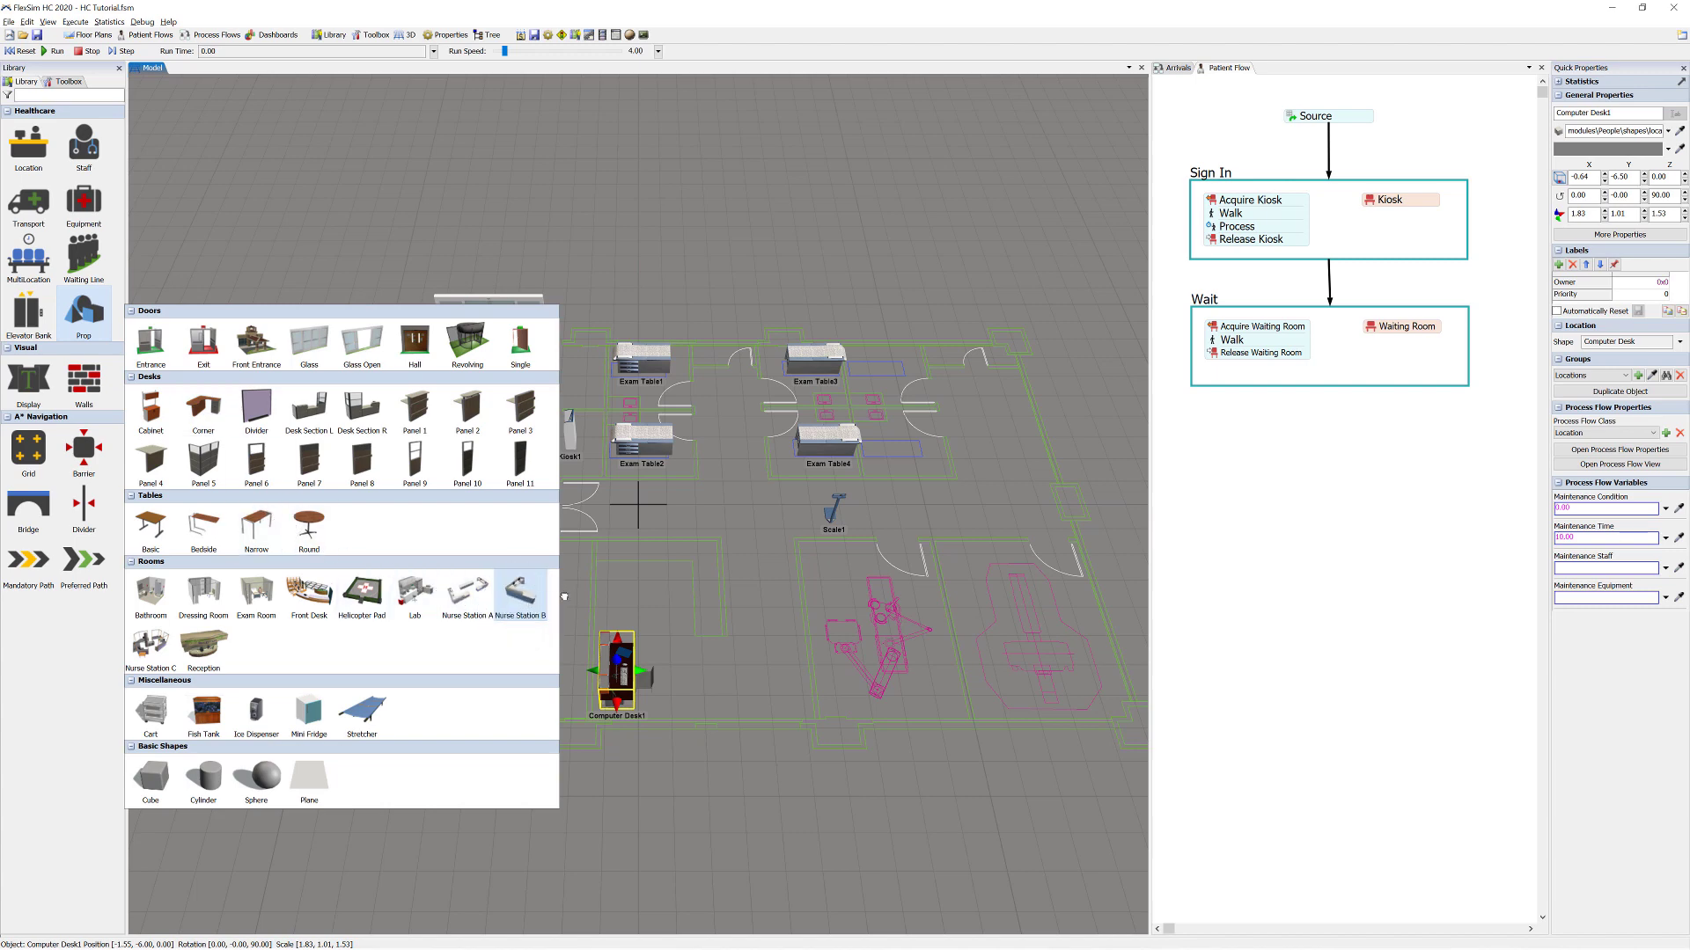
click(607, 545)
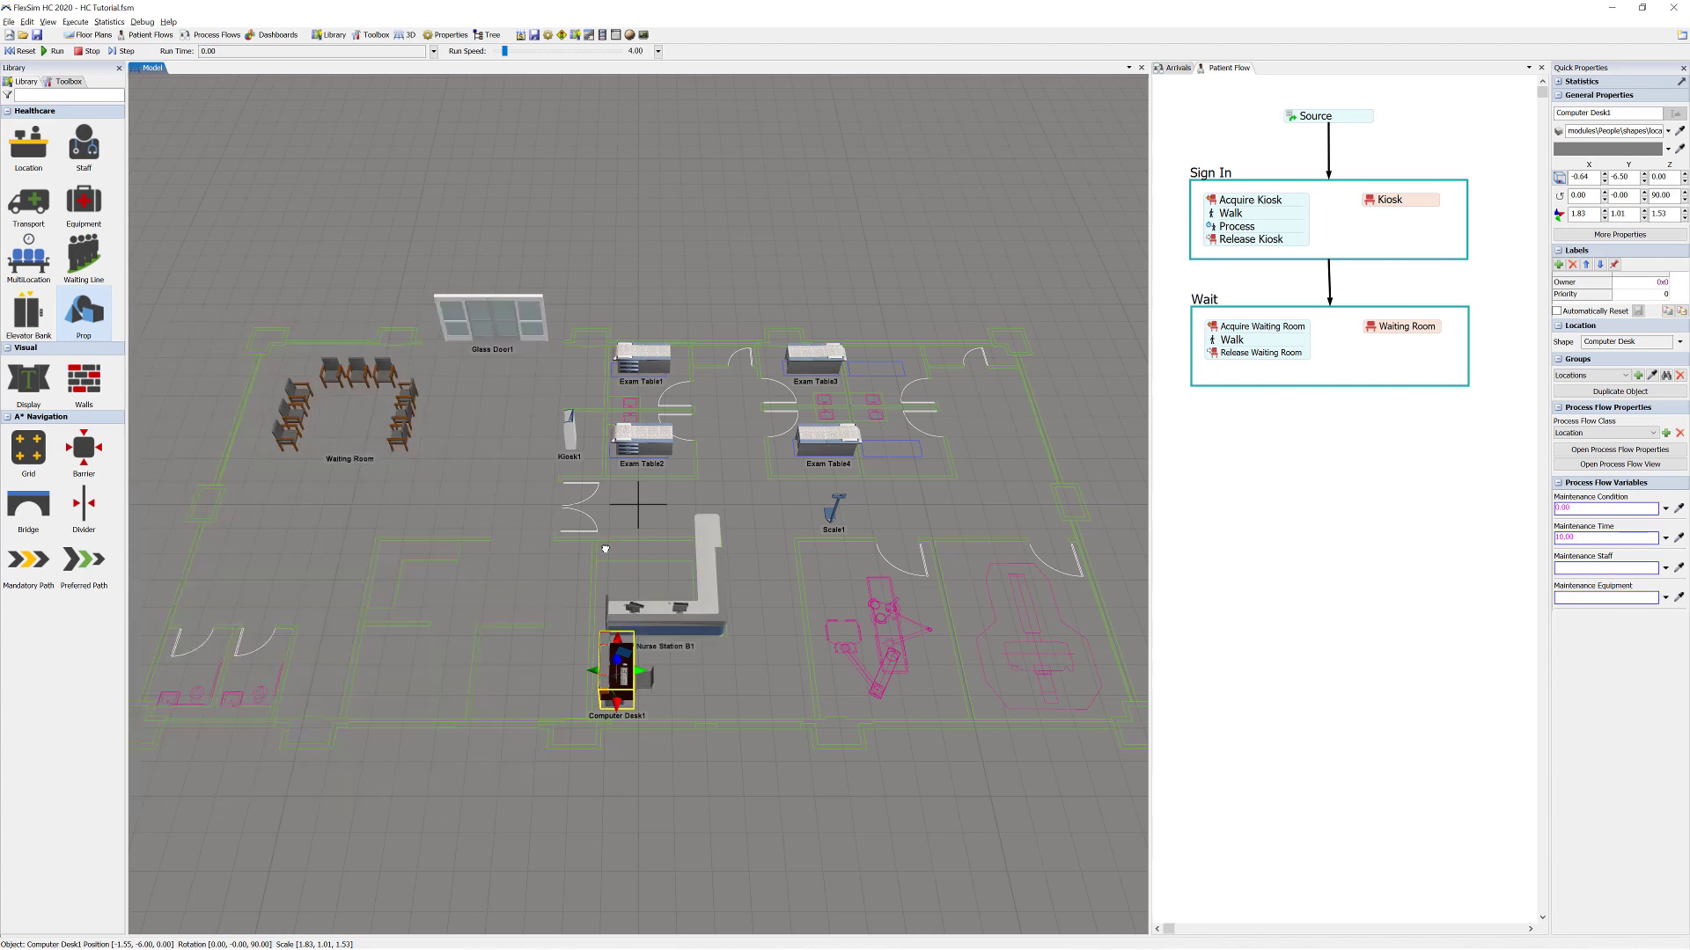
- Rotate the Nurse Station B prop to 90 degrees about Z, nudge it into line with the room's upper corner and deselect it
click(662, 556)
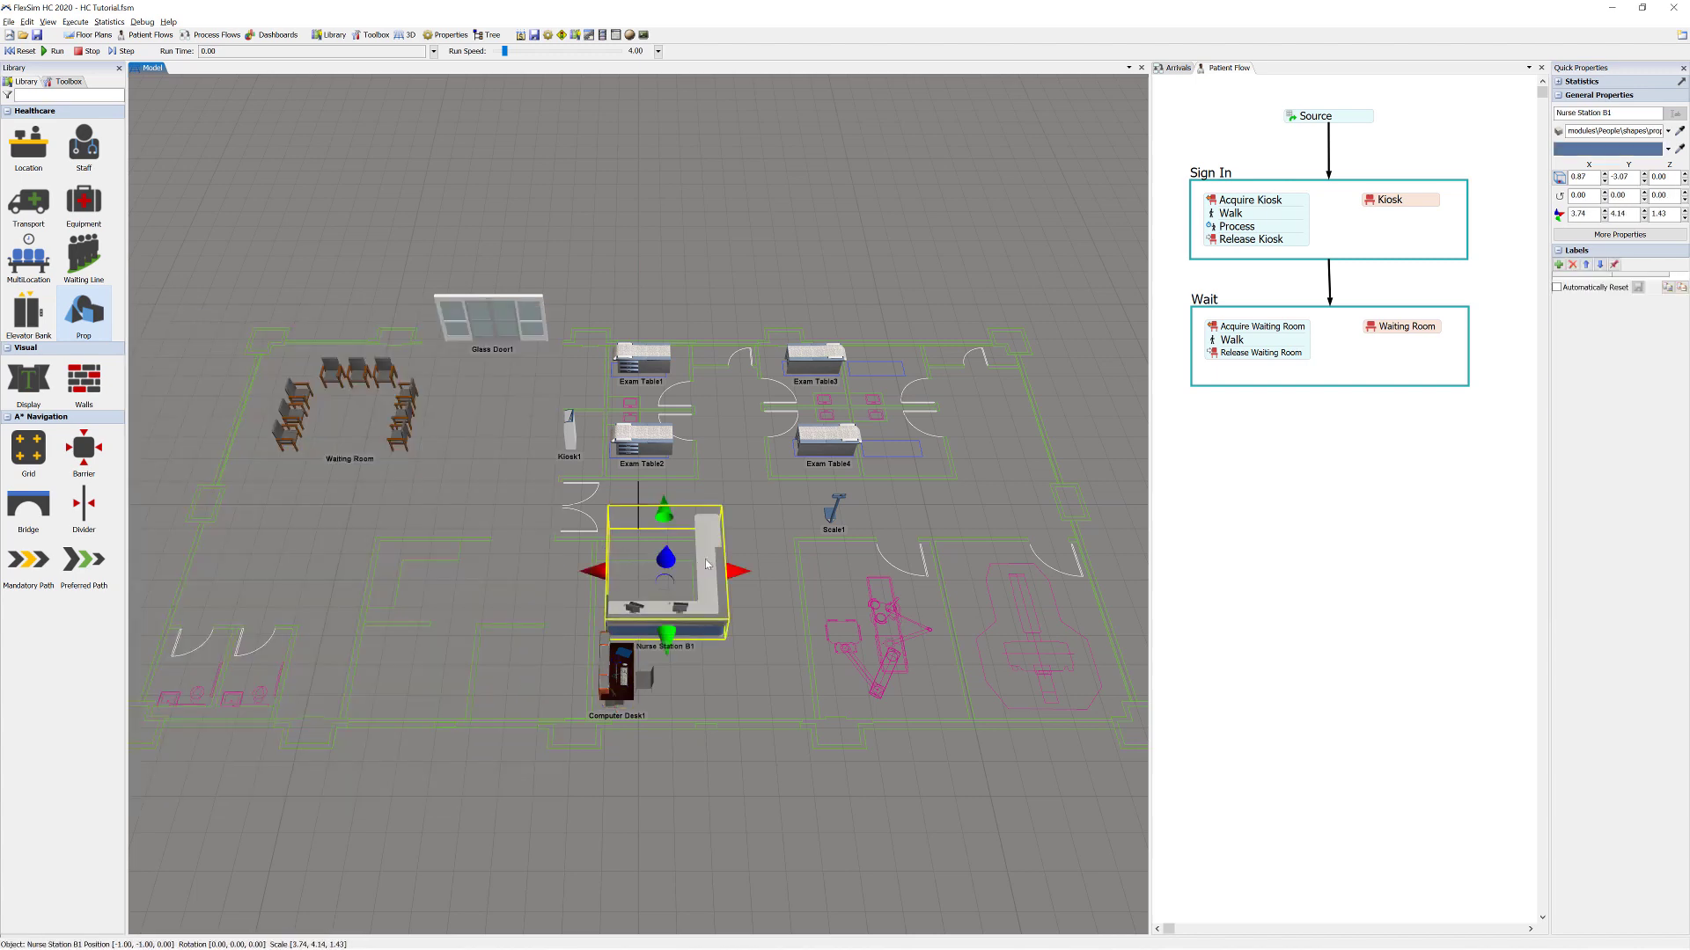
drag(666, 560, 669, 601)
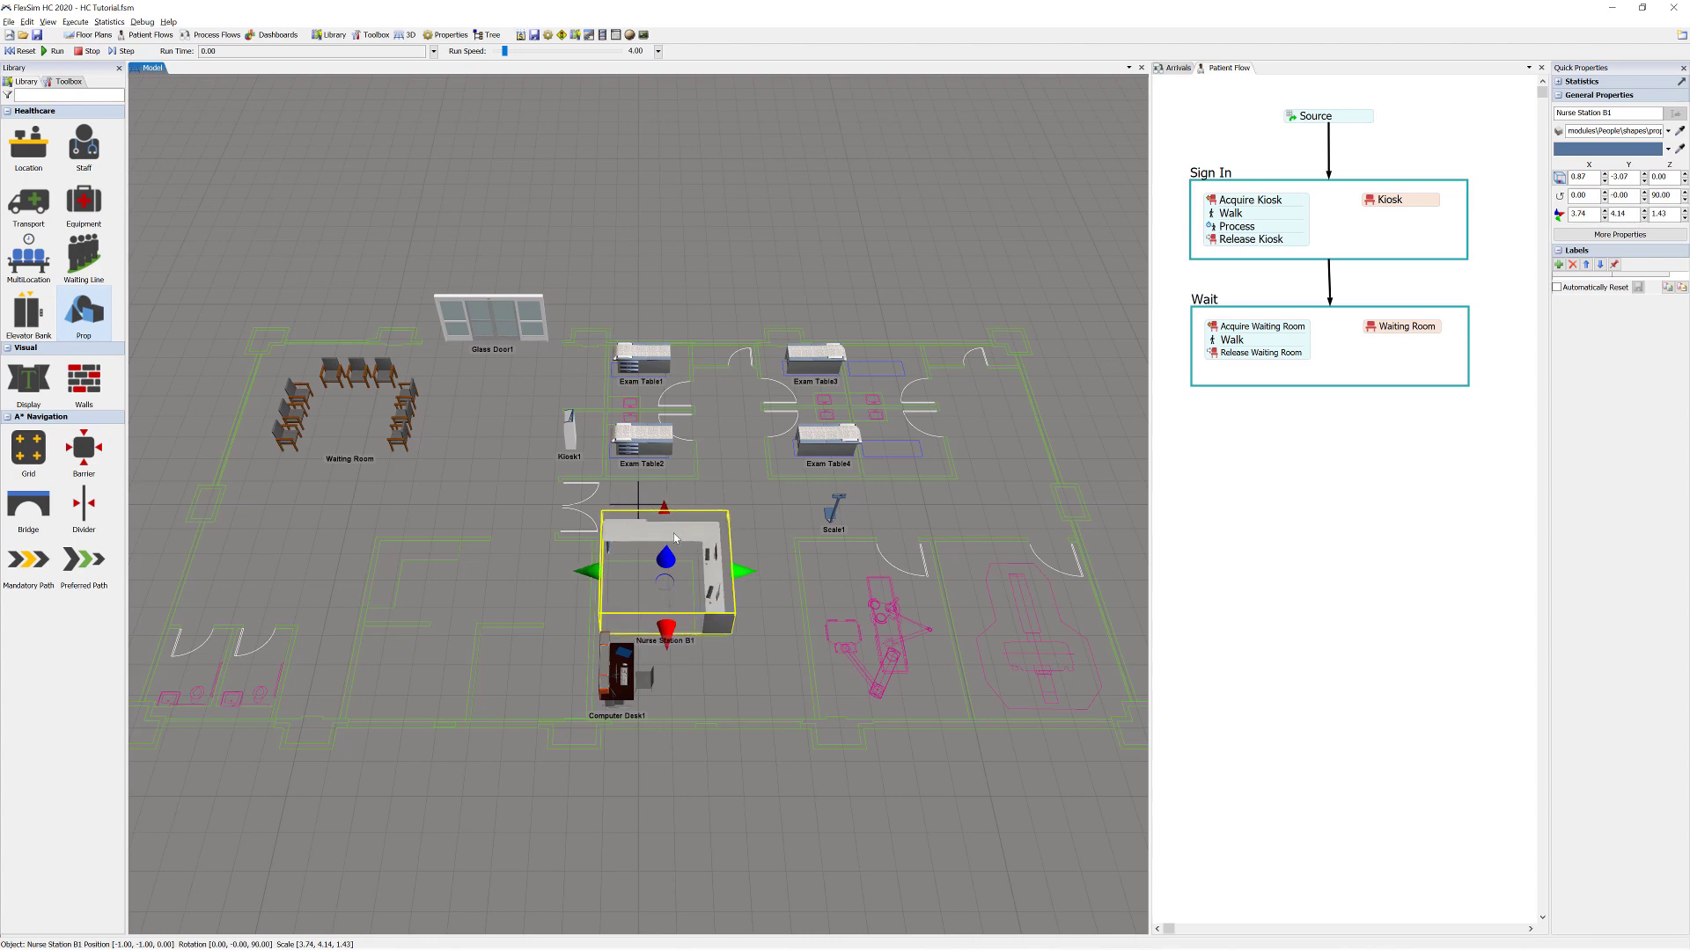
drag(675, 538, 670, 537)
click(588, 482)
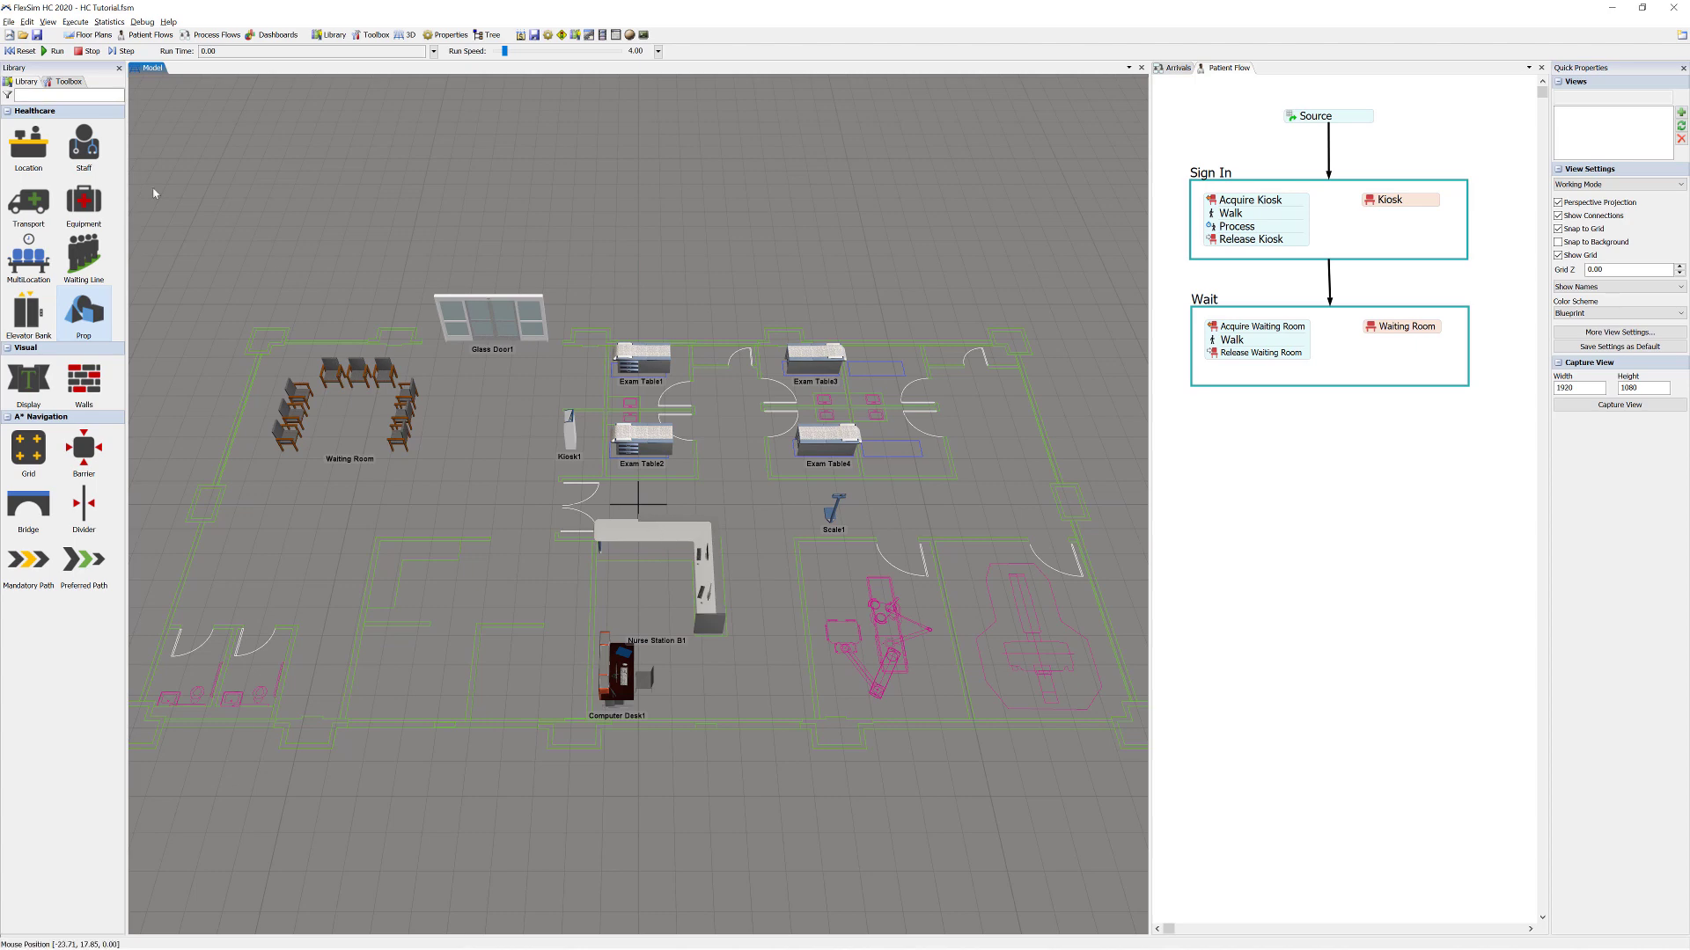
- Place a female RN and a male RN inside the nurse station, one below the other beside the counter's vertical arm
mouse_move(86, 148)
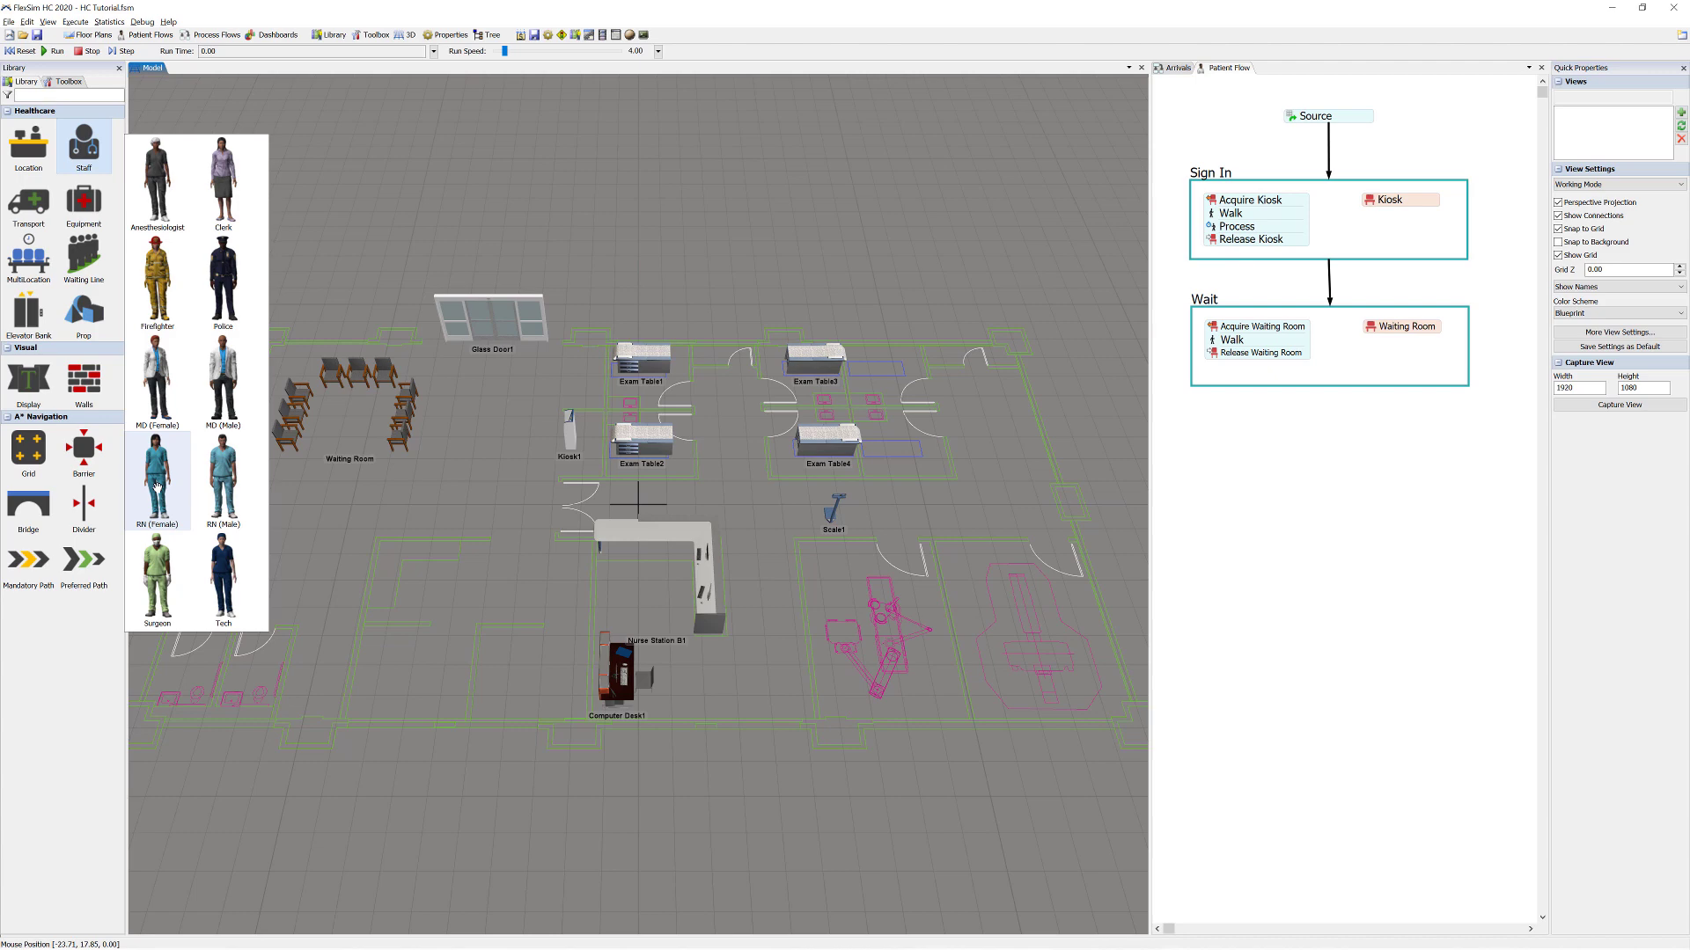
drag(156, 487, 677, 572)
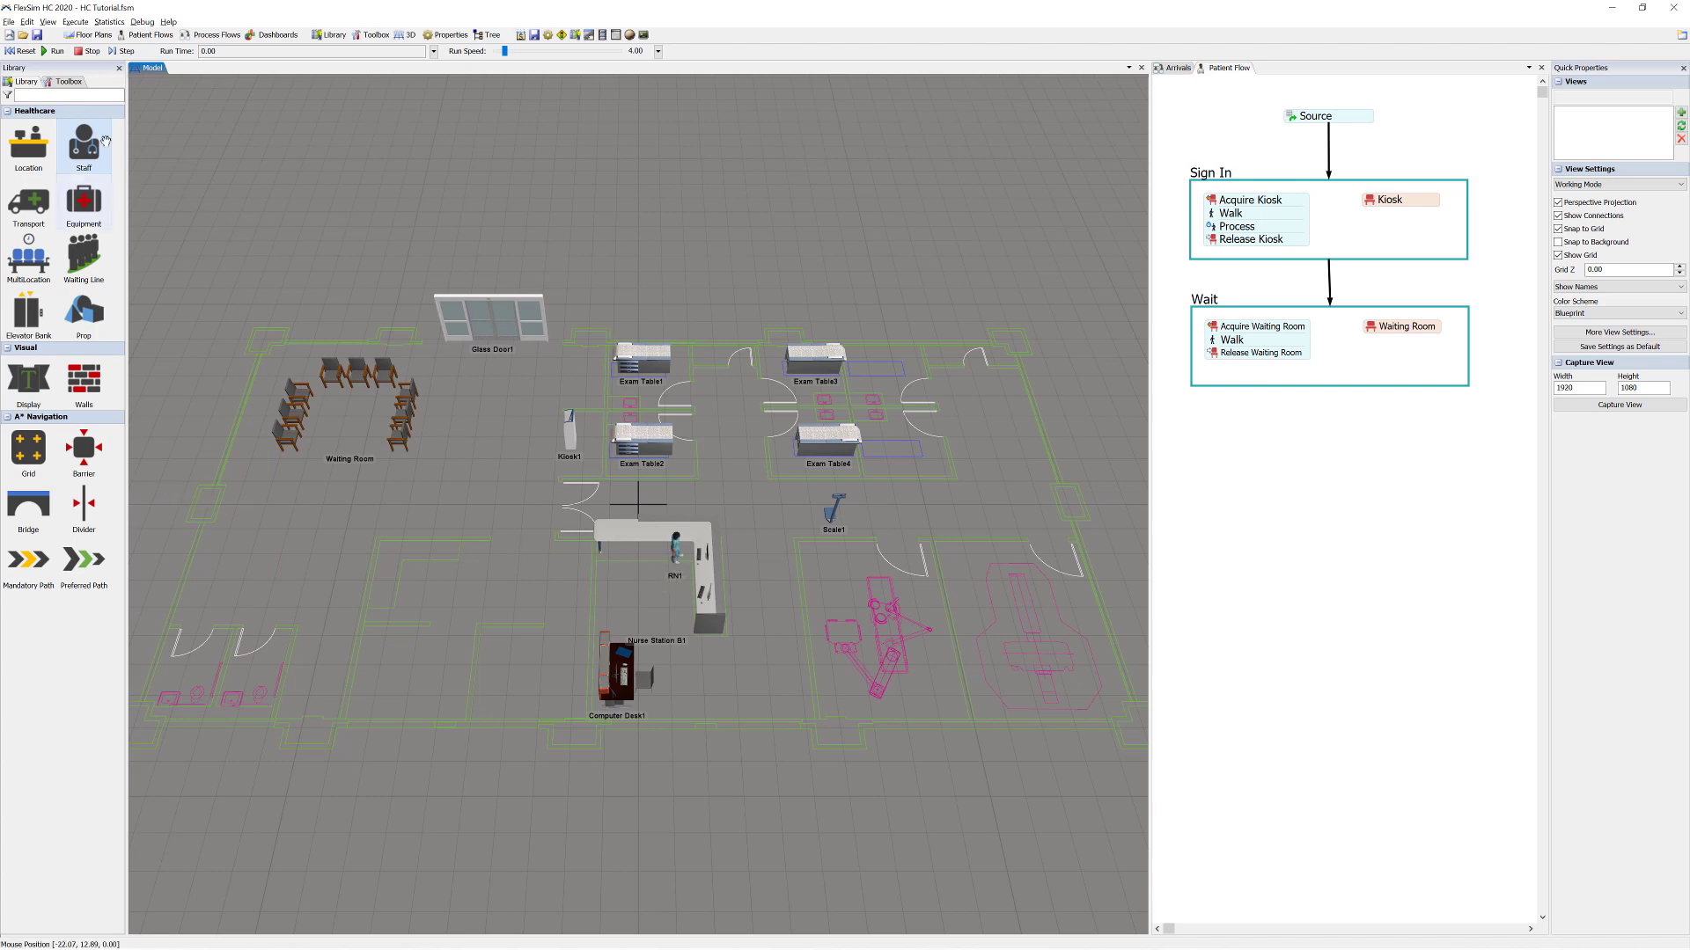
drag(229, 487, 683, 634)
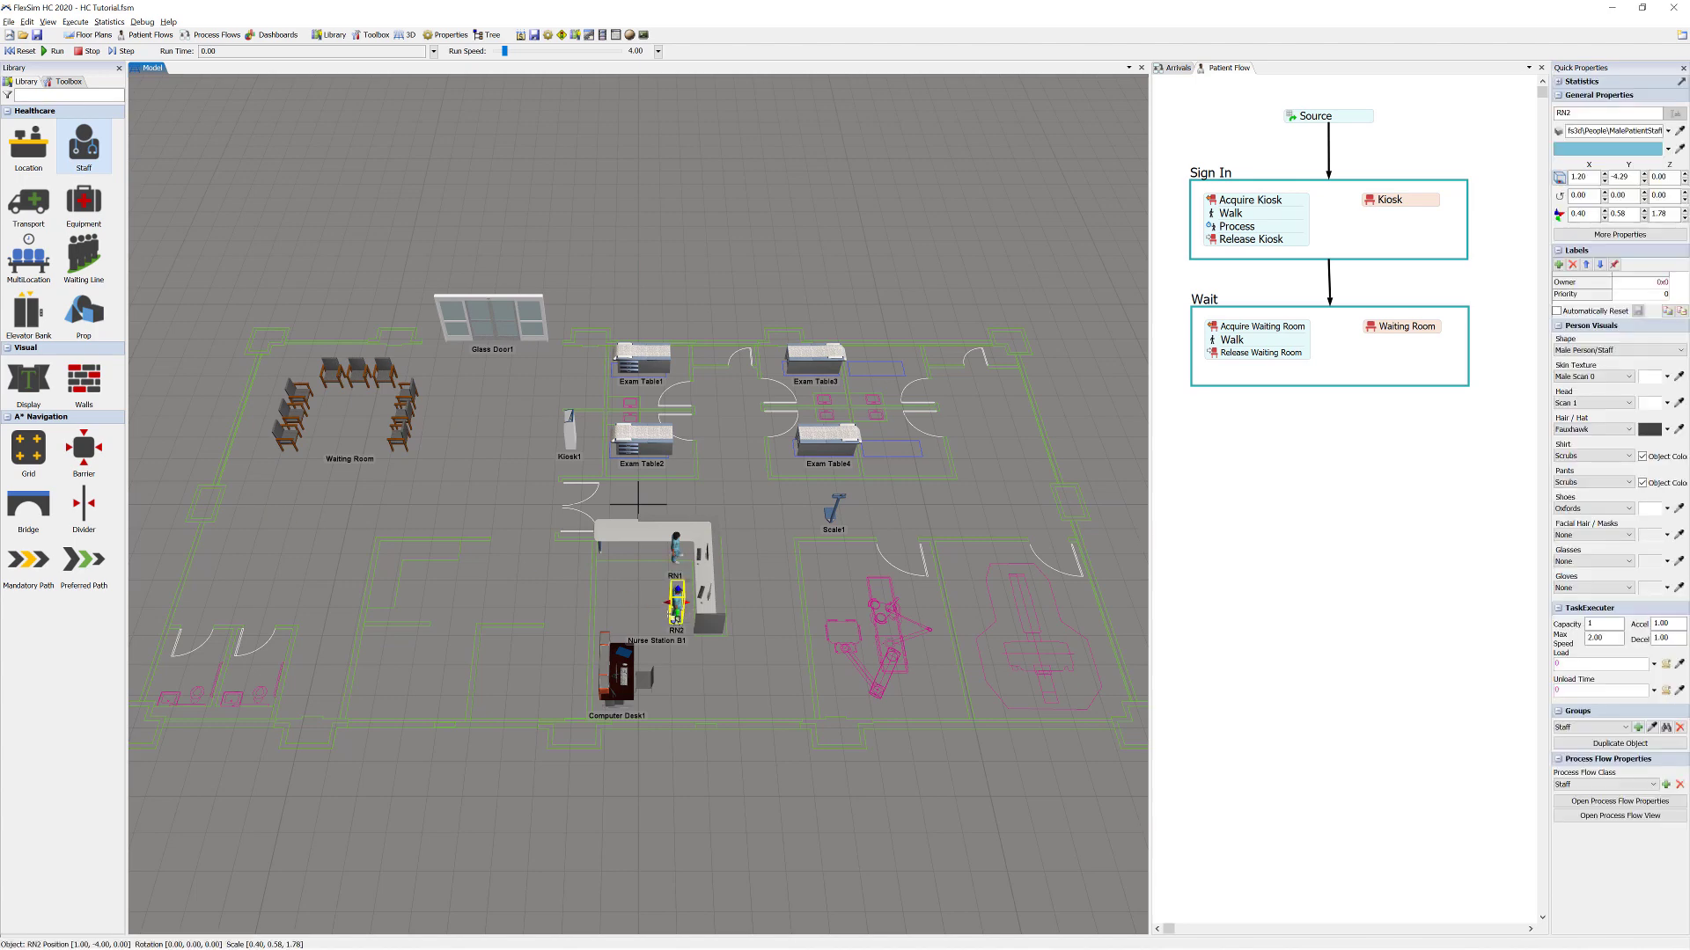
click(679, 557)
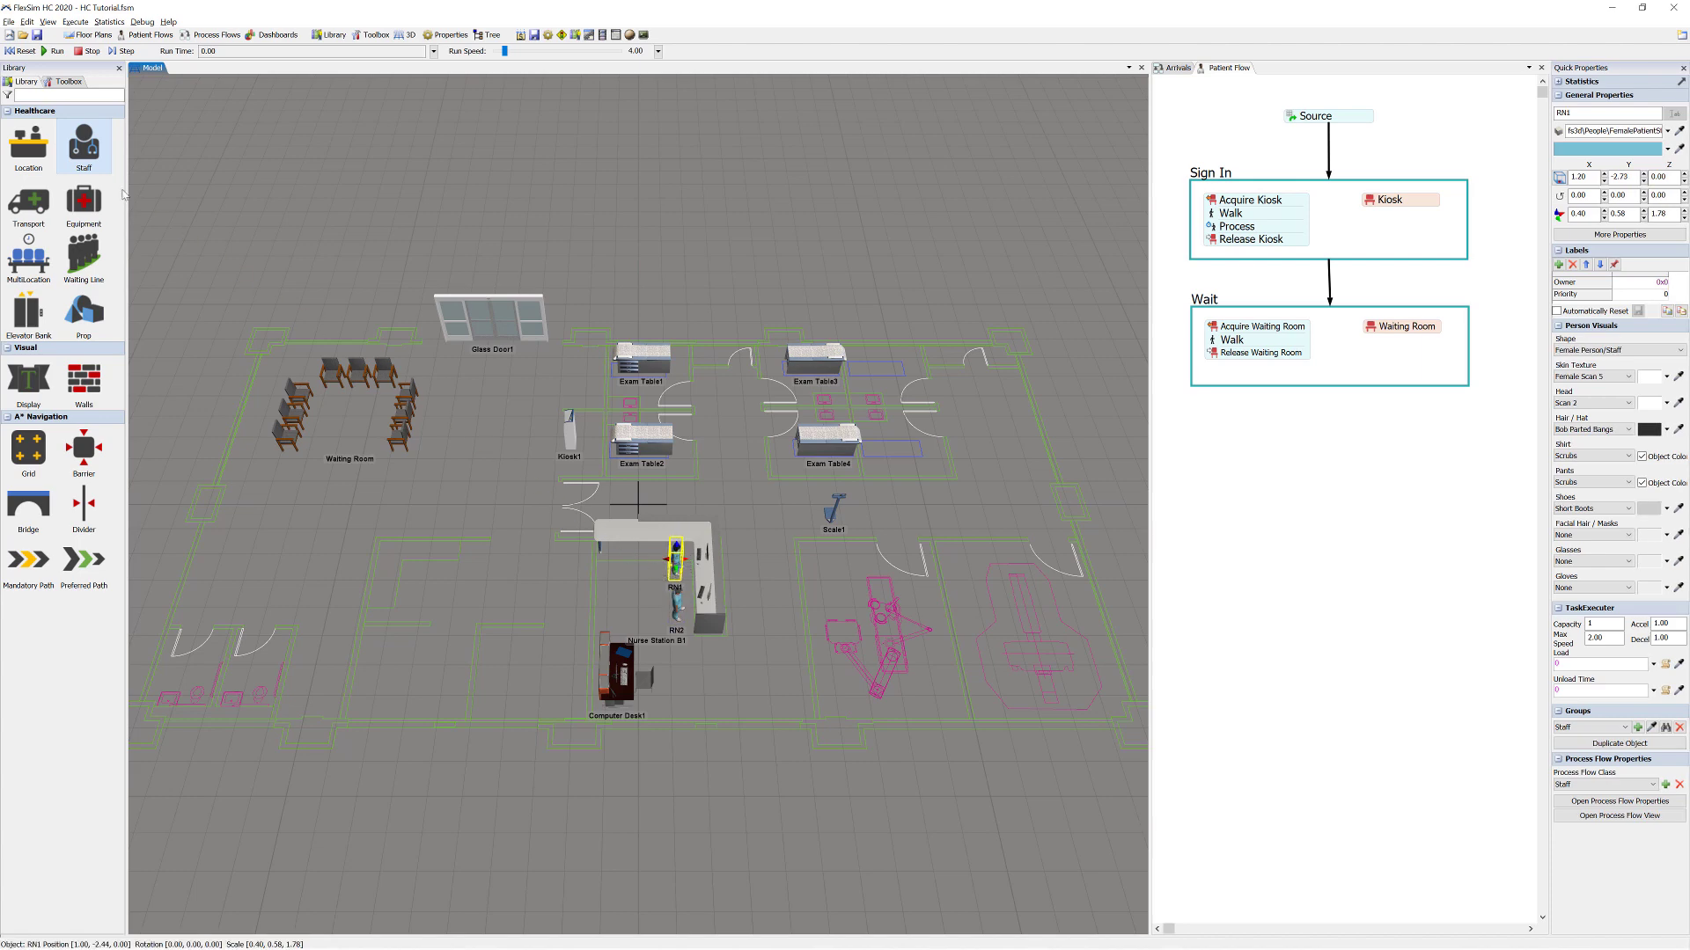
- Place a female MD and a male MD beside the two RNs inside the nurse station, align them in a column and deselect them
mouse_move(72, 152)
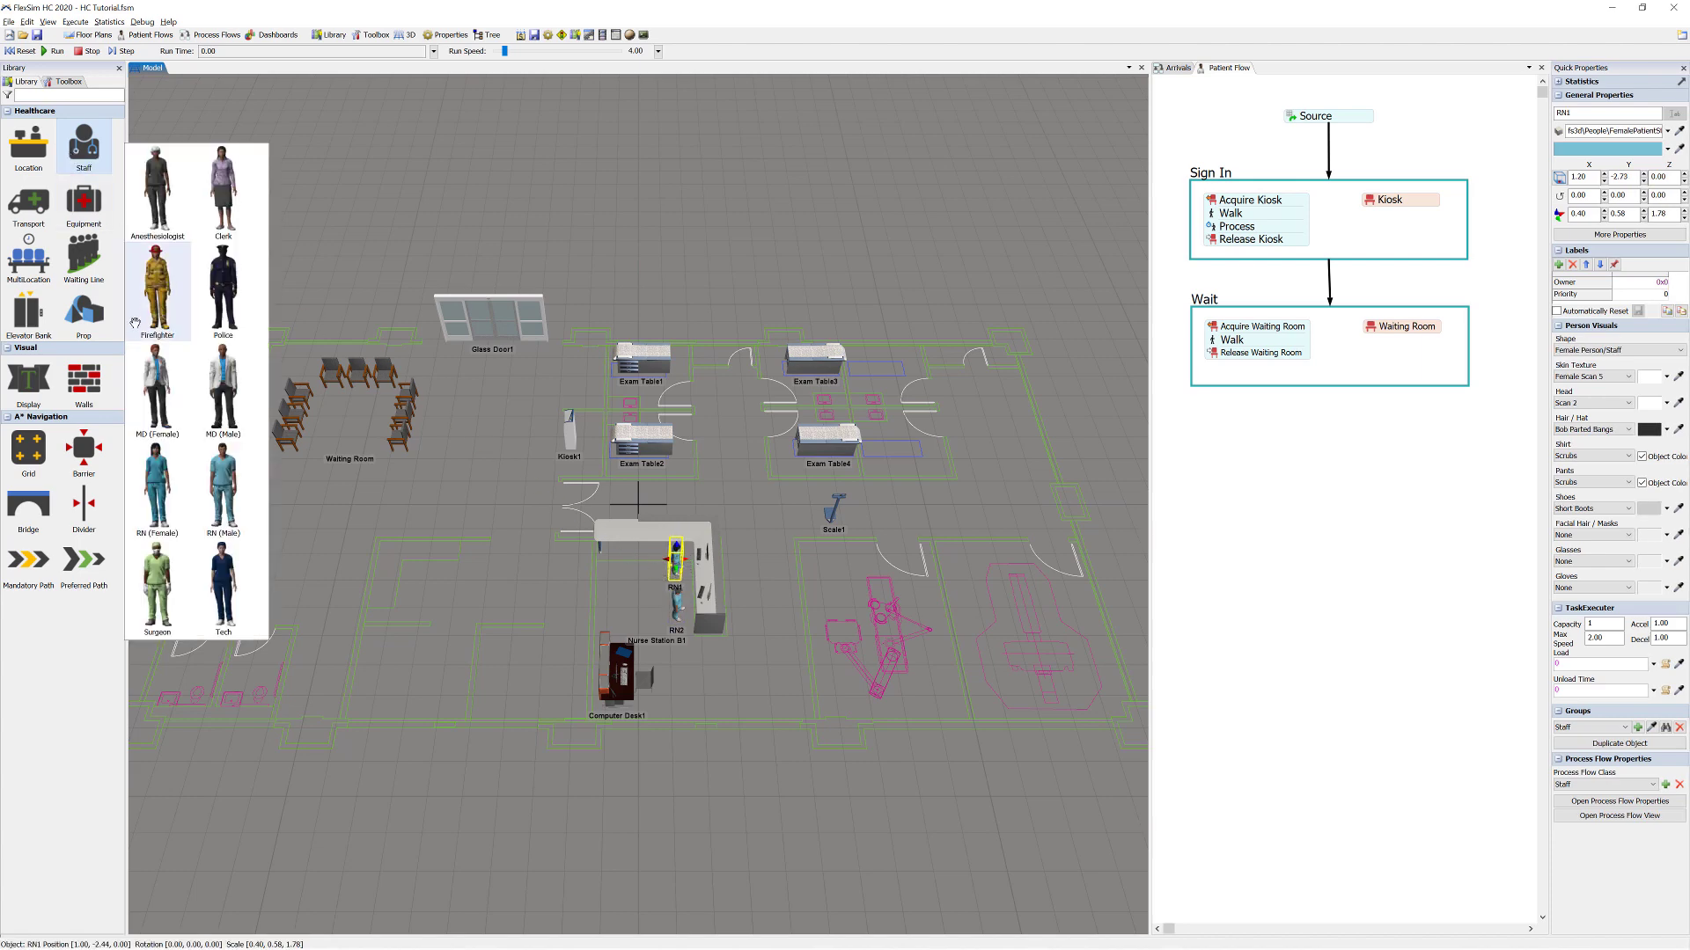
drag(144, 391, 641, 562)
click(620, 582)
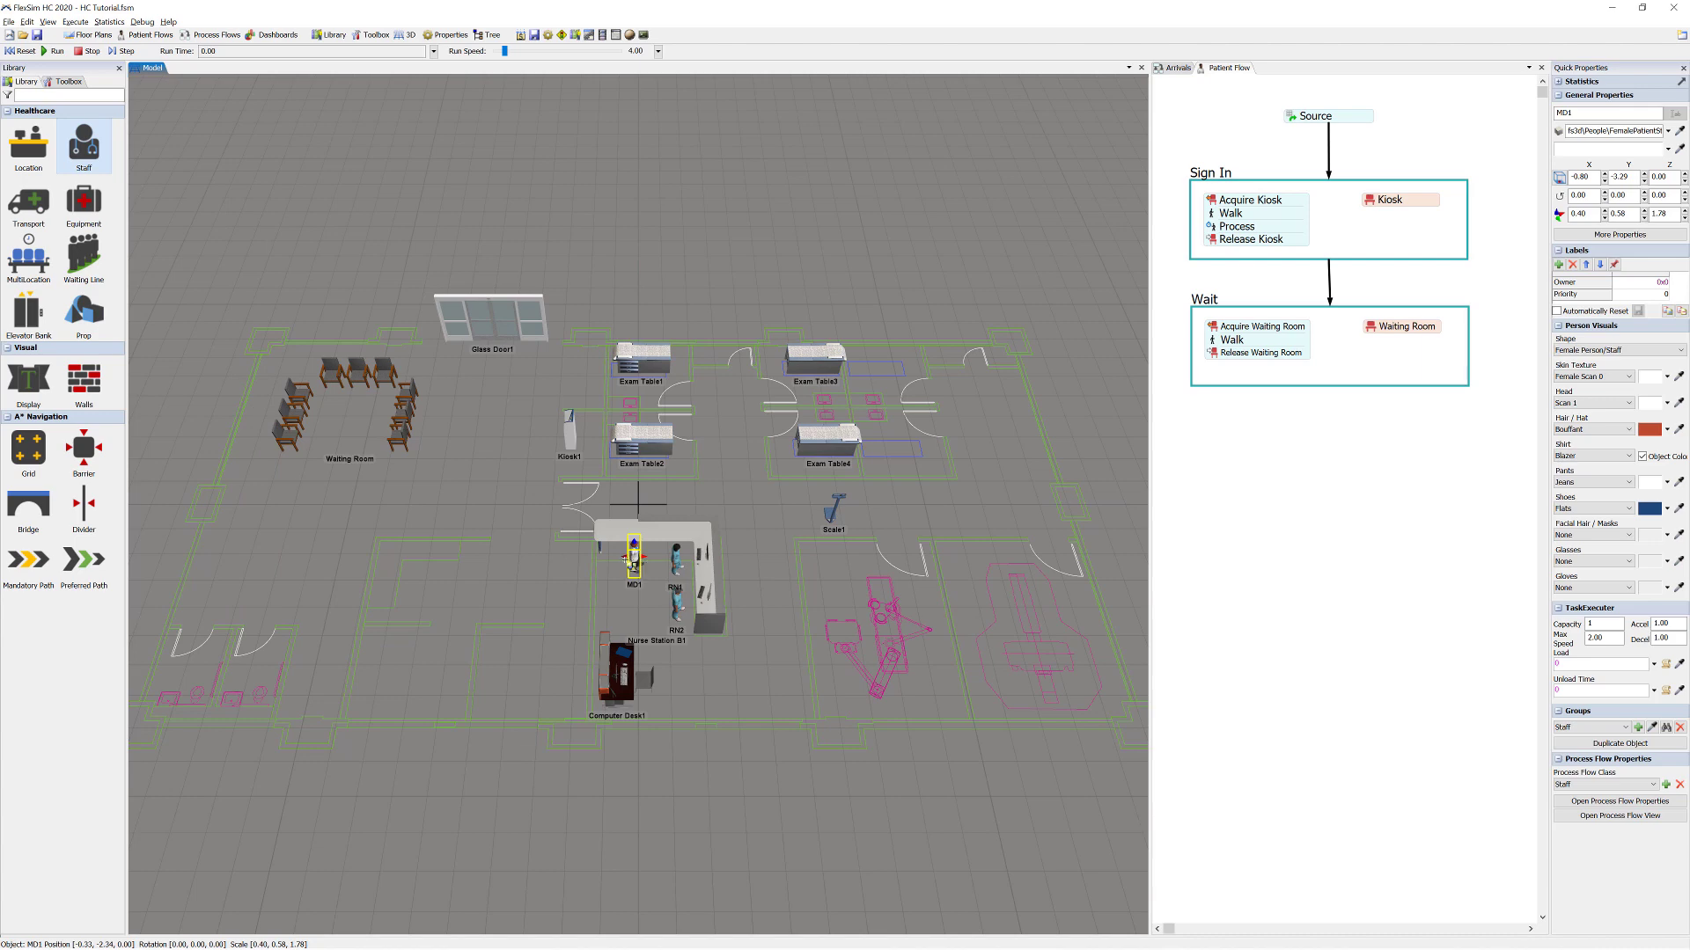
click(101, 151)
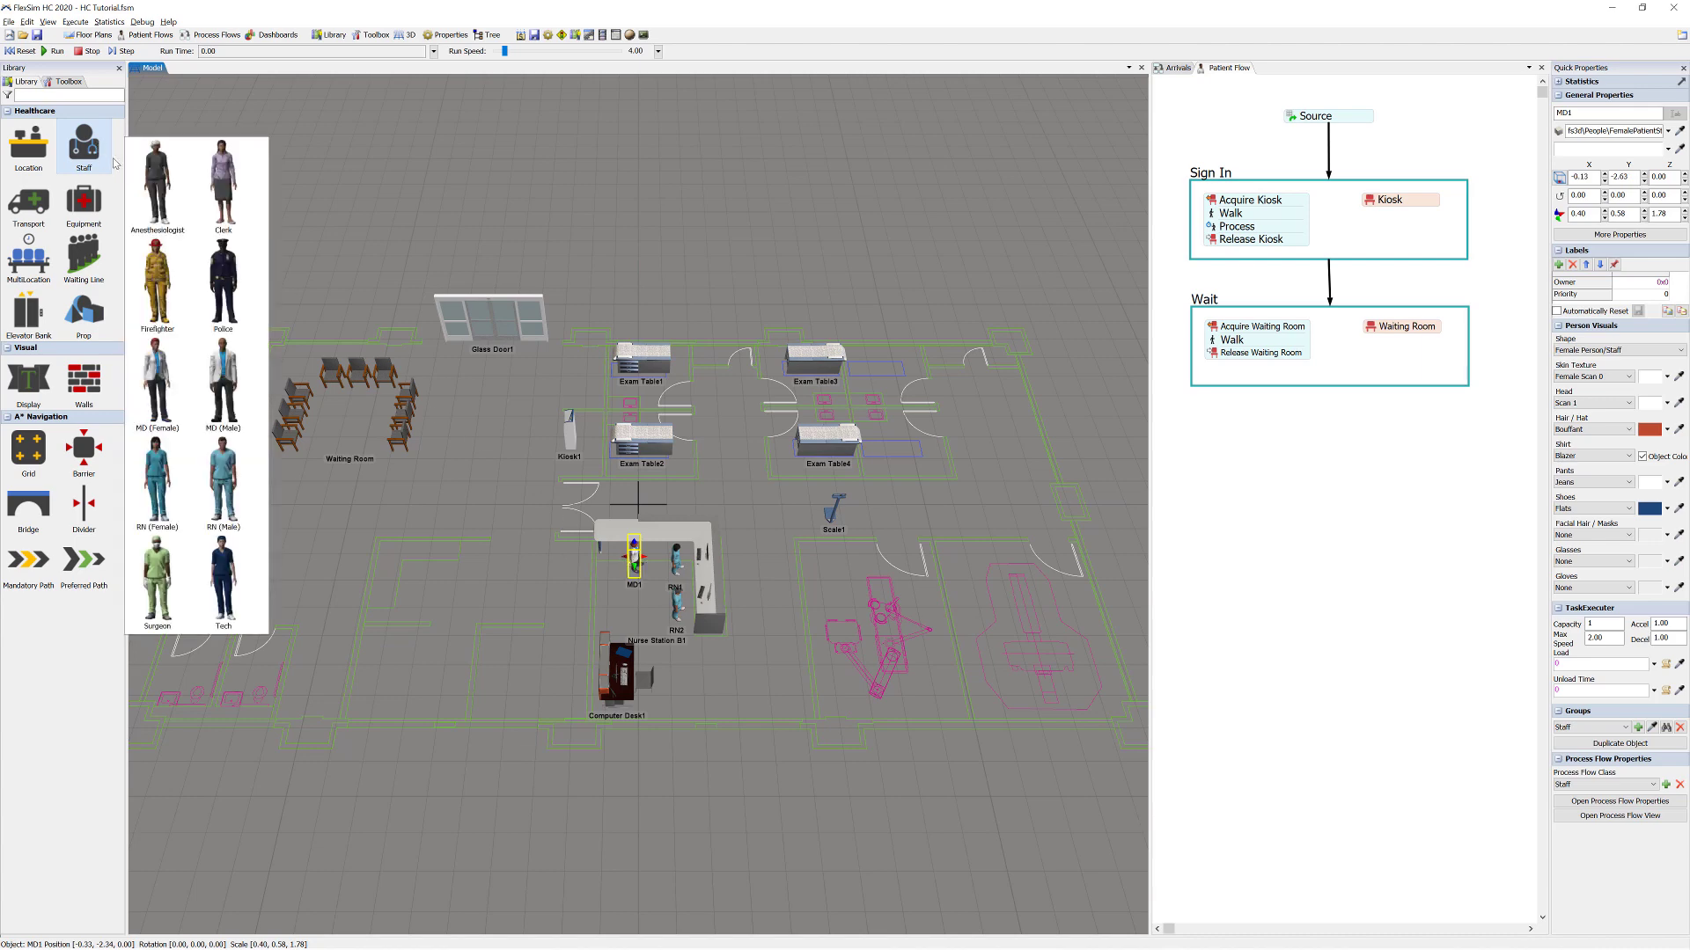
click(231, 410)
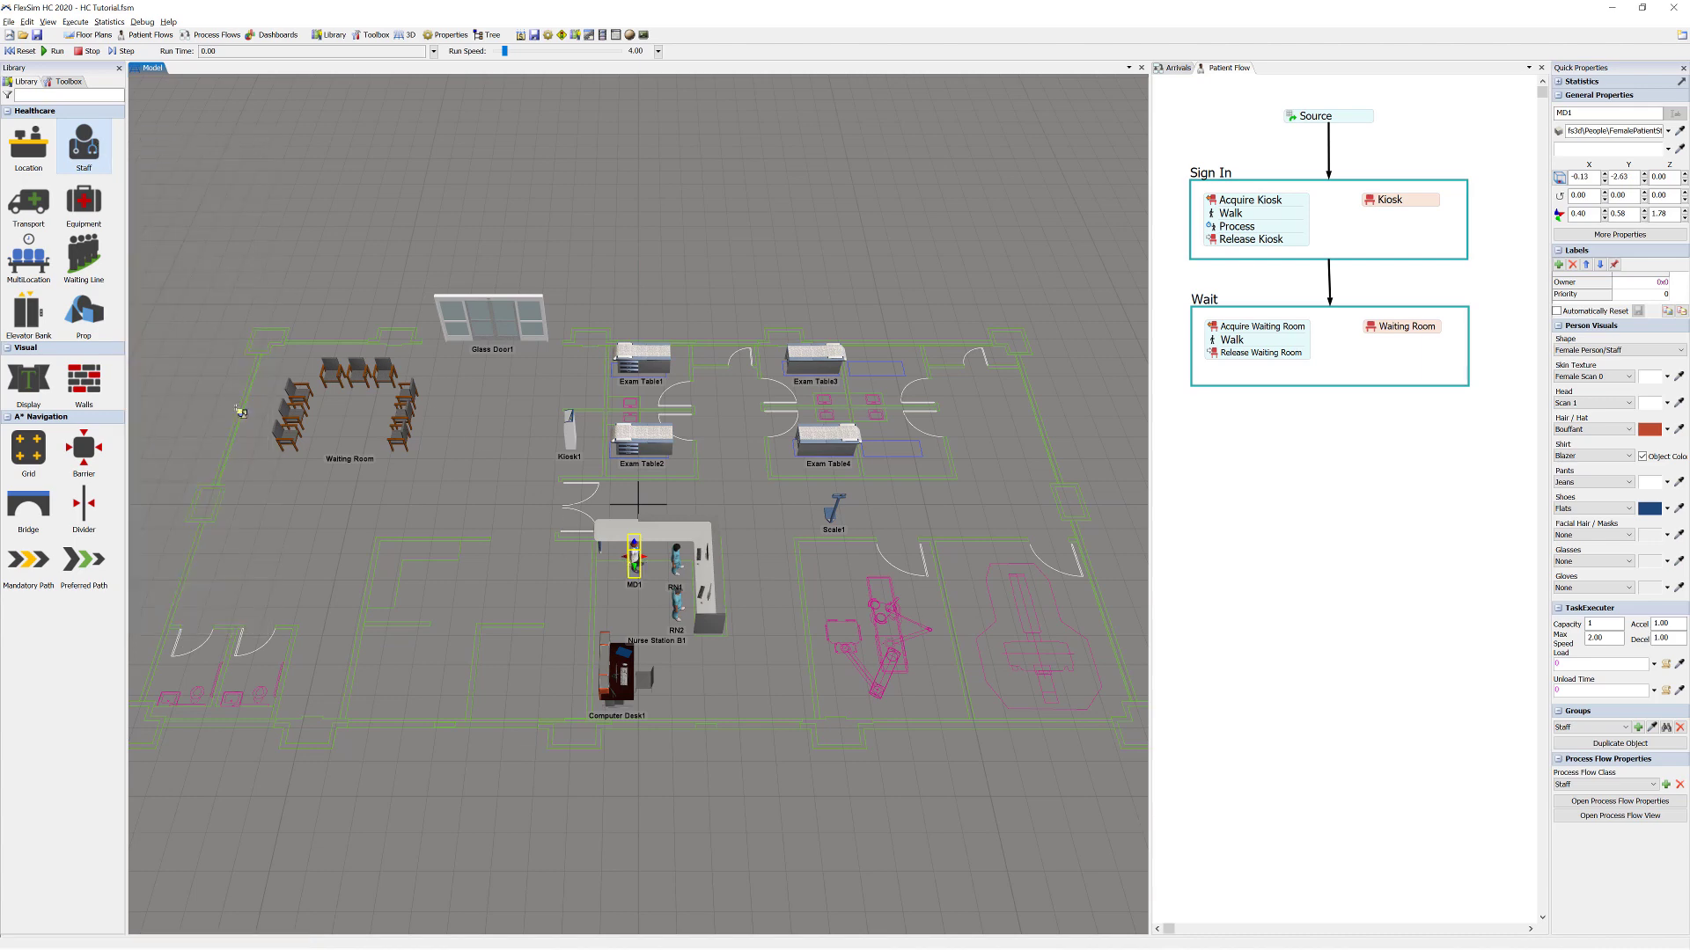
click(647, 608)
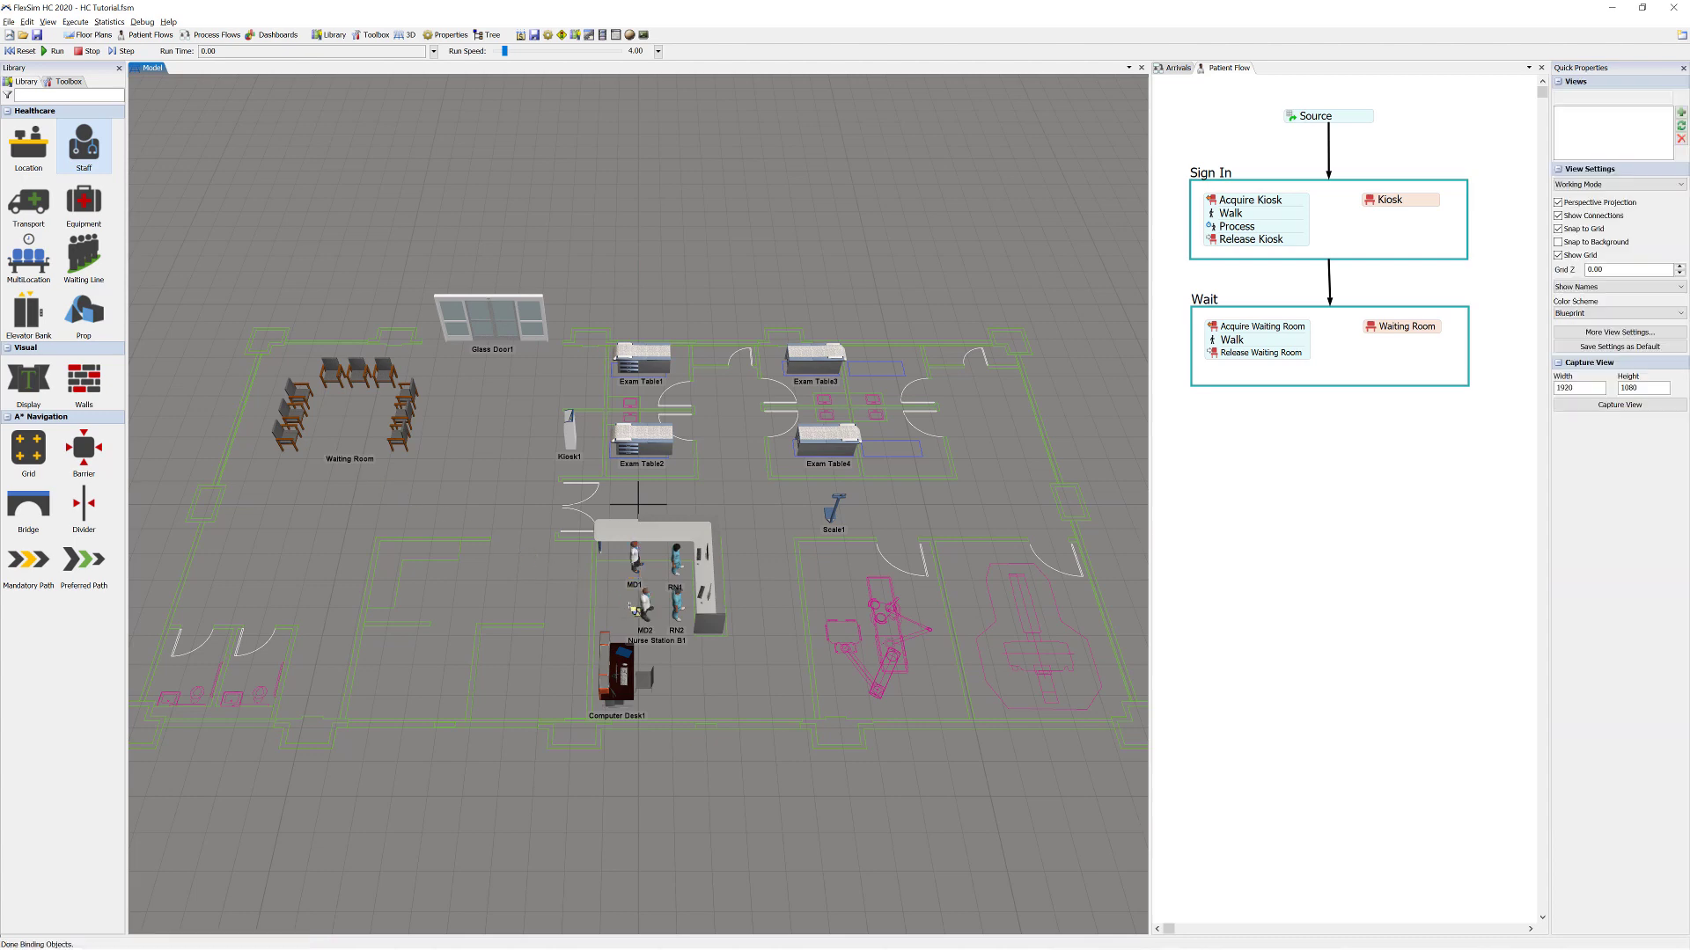
click(648, 610)
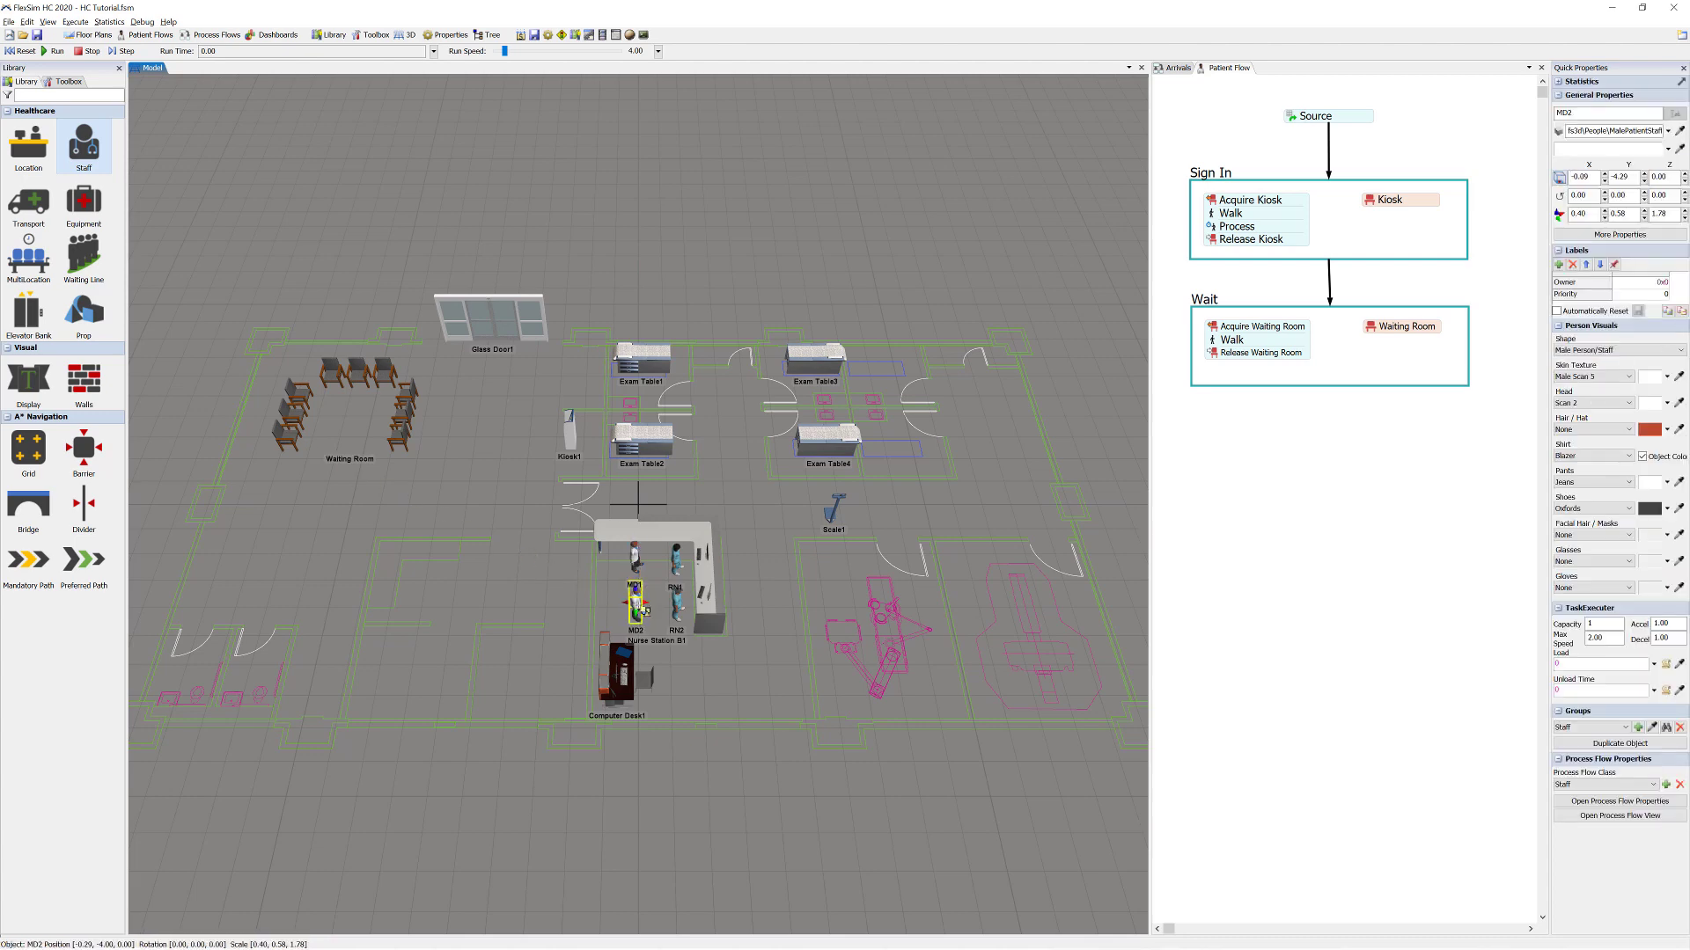
click(741, 773)
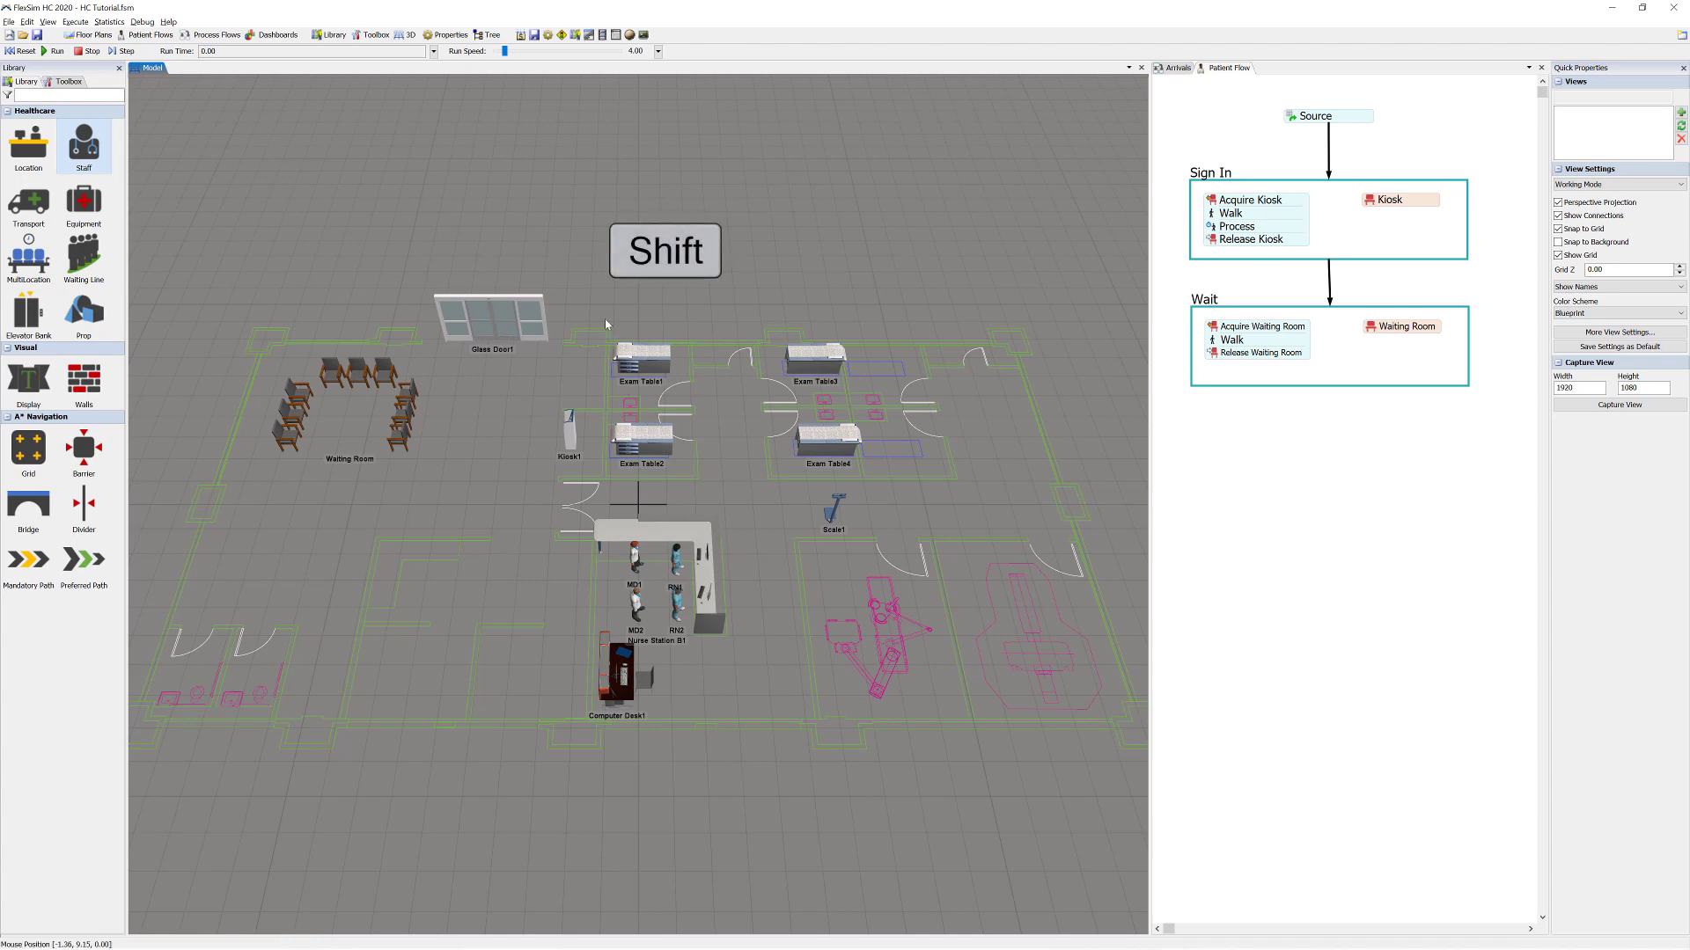
- Select all four exam tables and add them to a new location group named ExamRooms
shift+drag(604, 319, 880, 477)
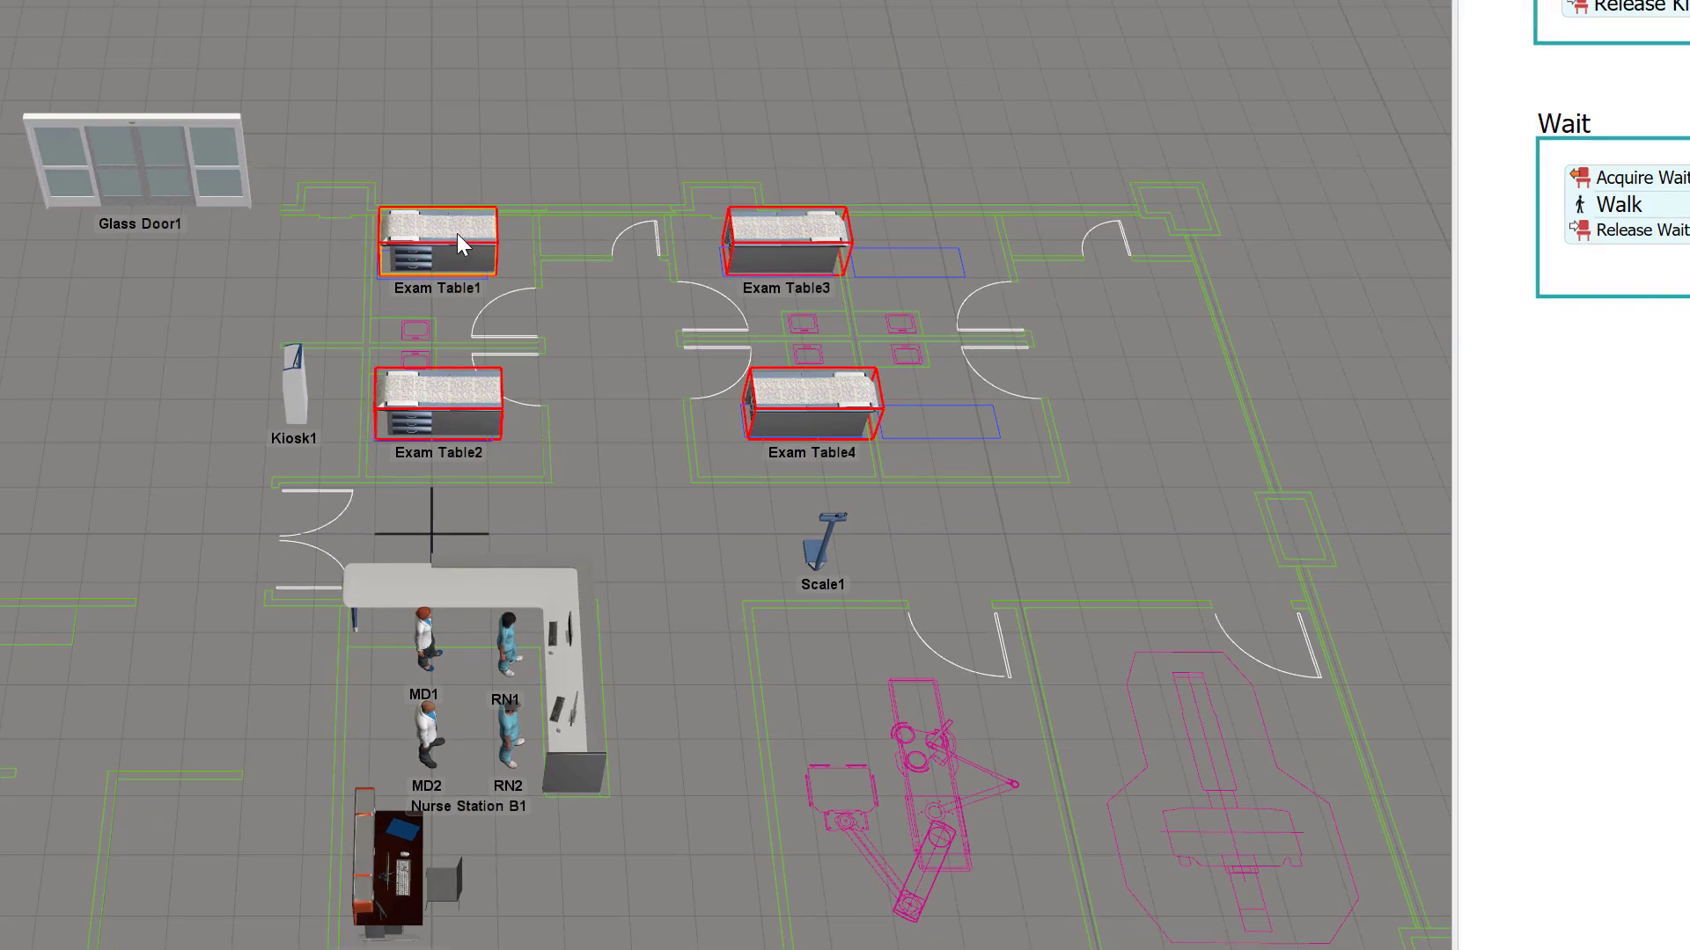
right_click(457, 234)
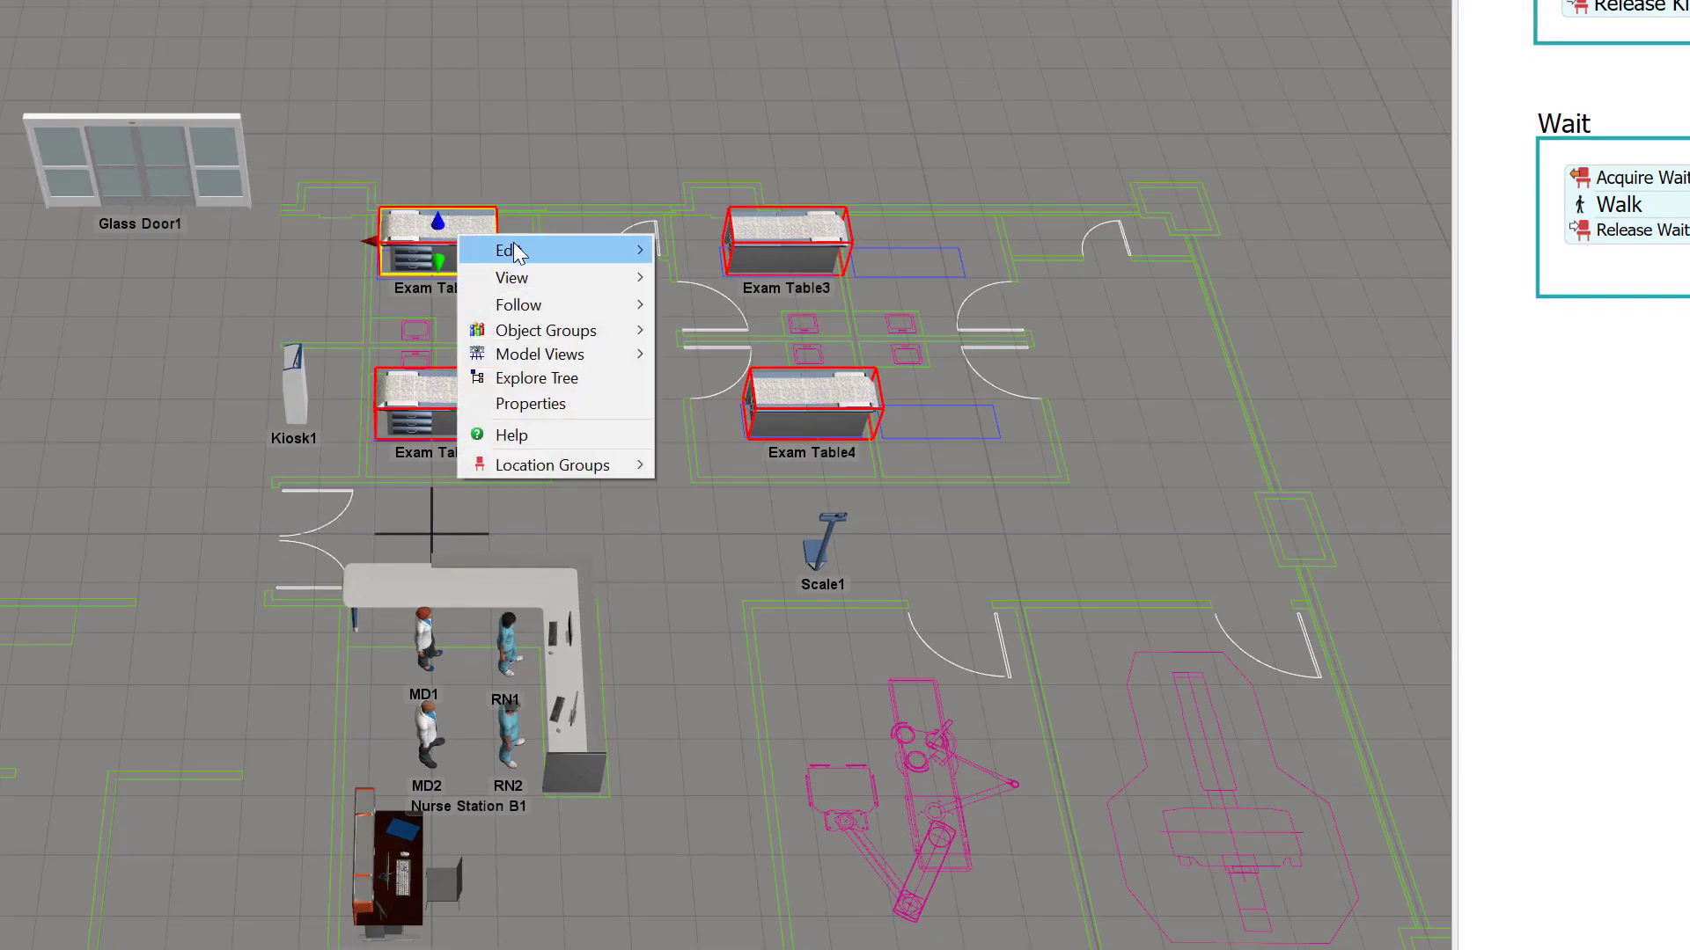
mouse_move(590, 465)
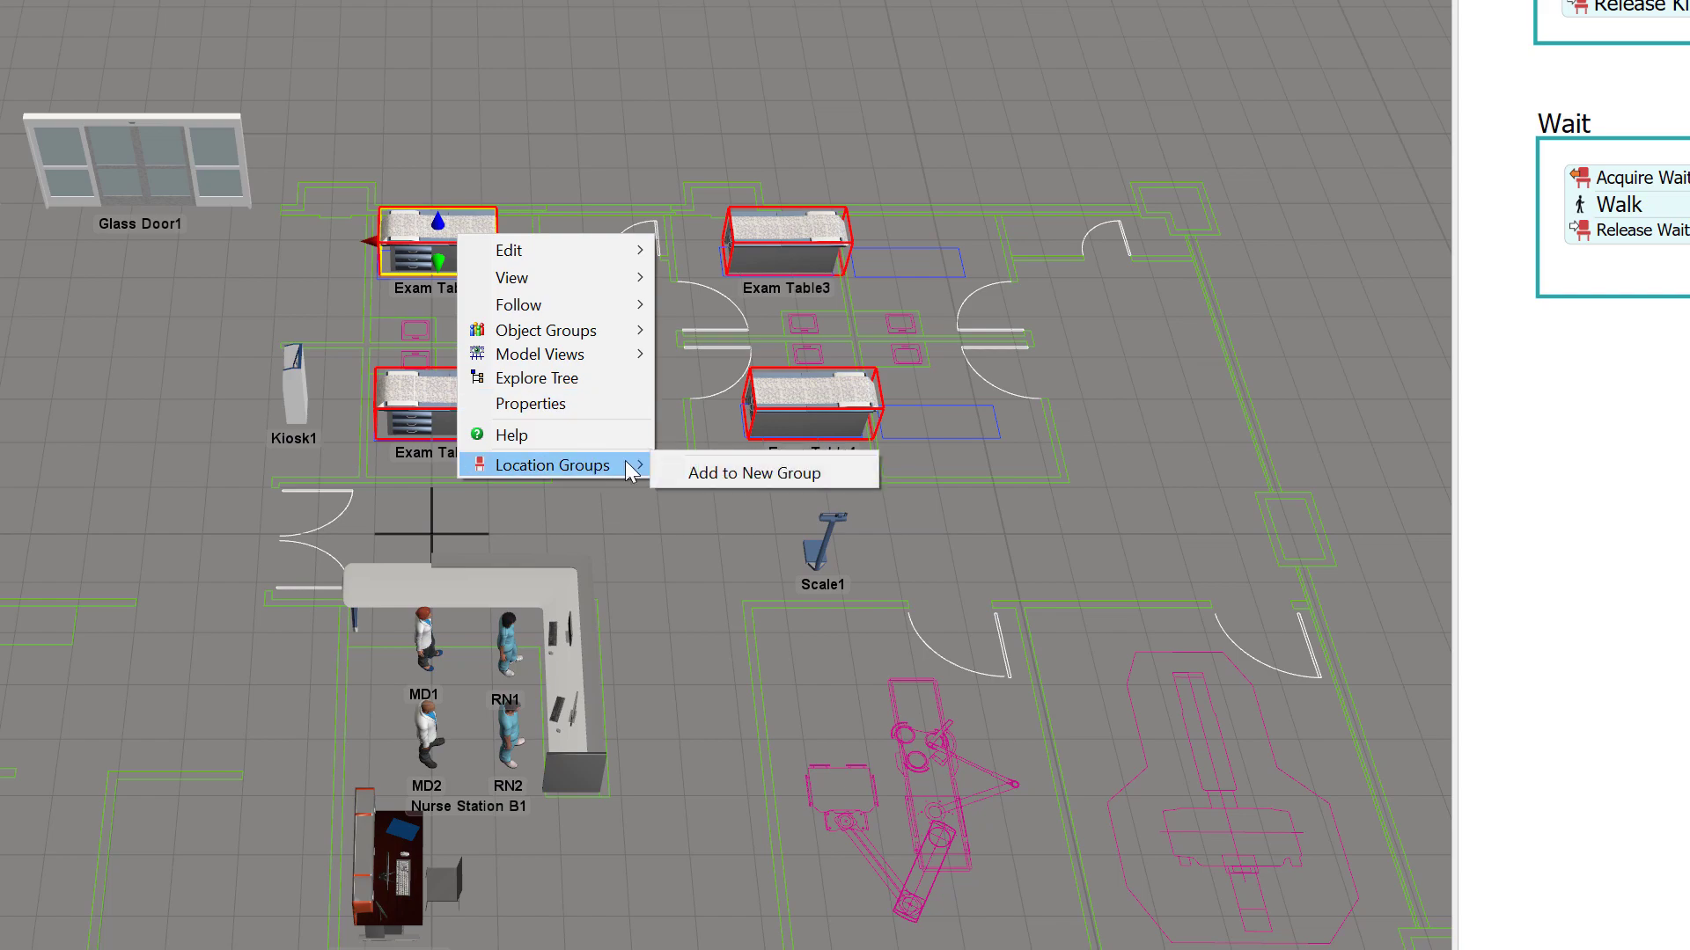
click(694, 474)
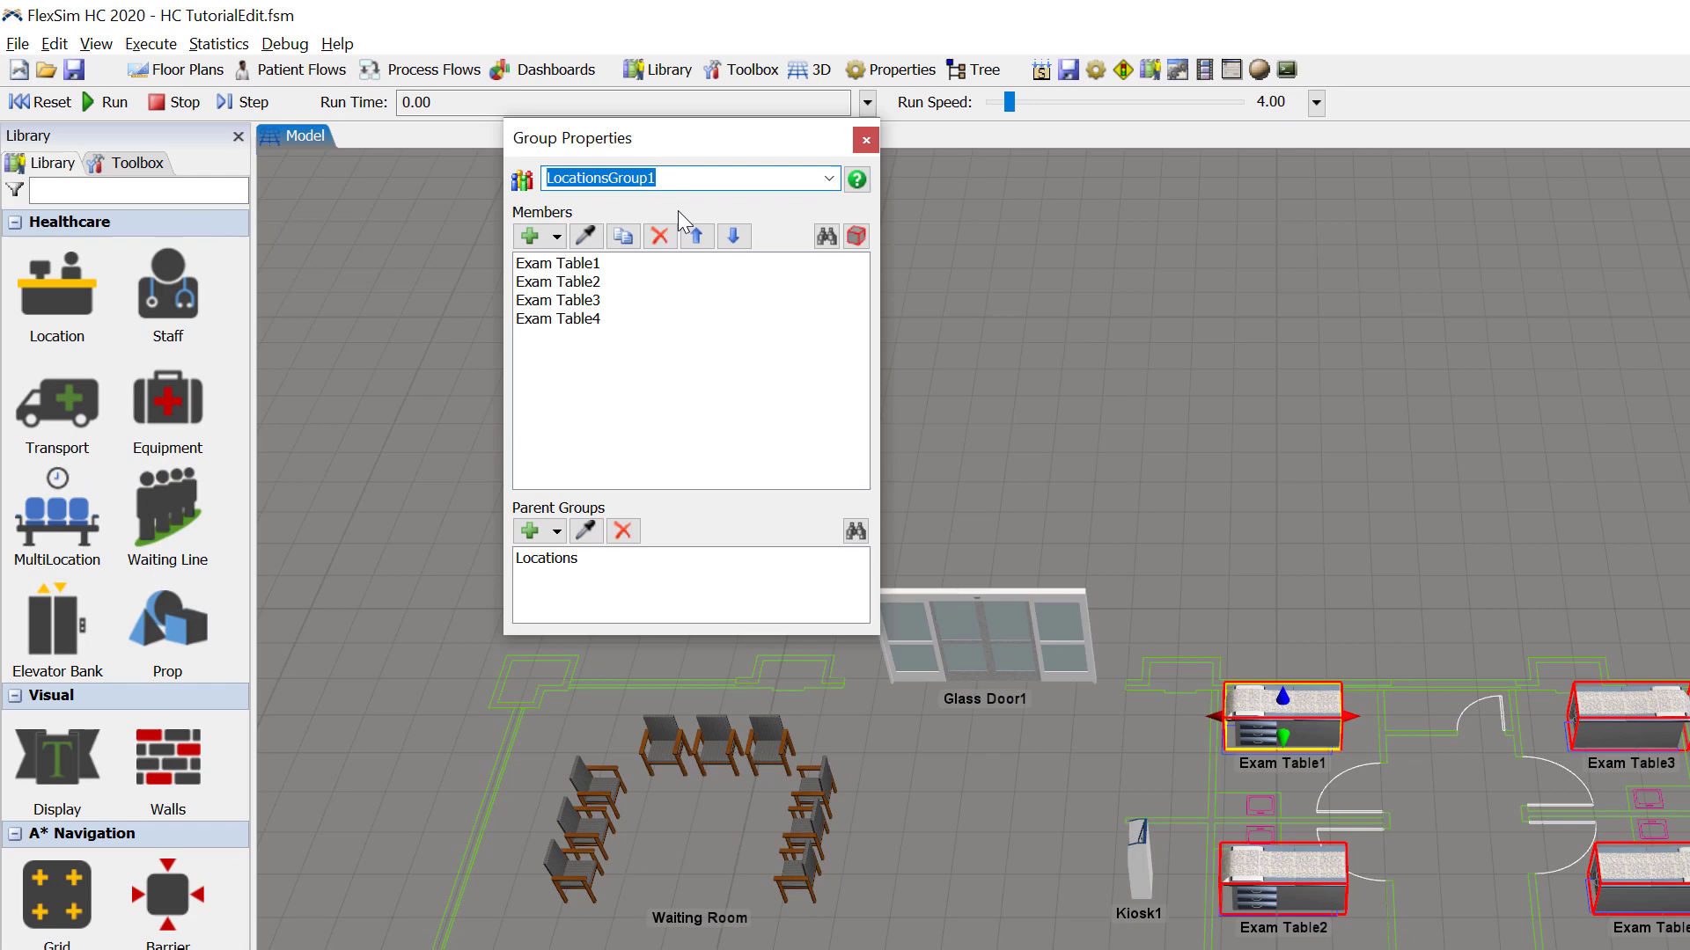
text(Ex)
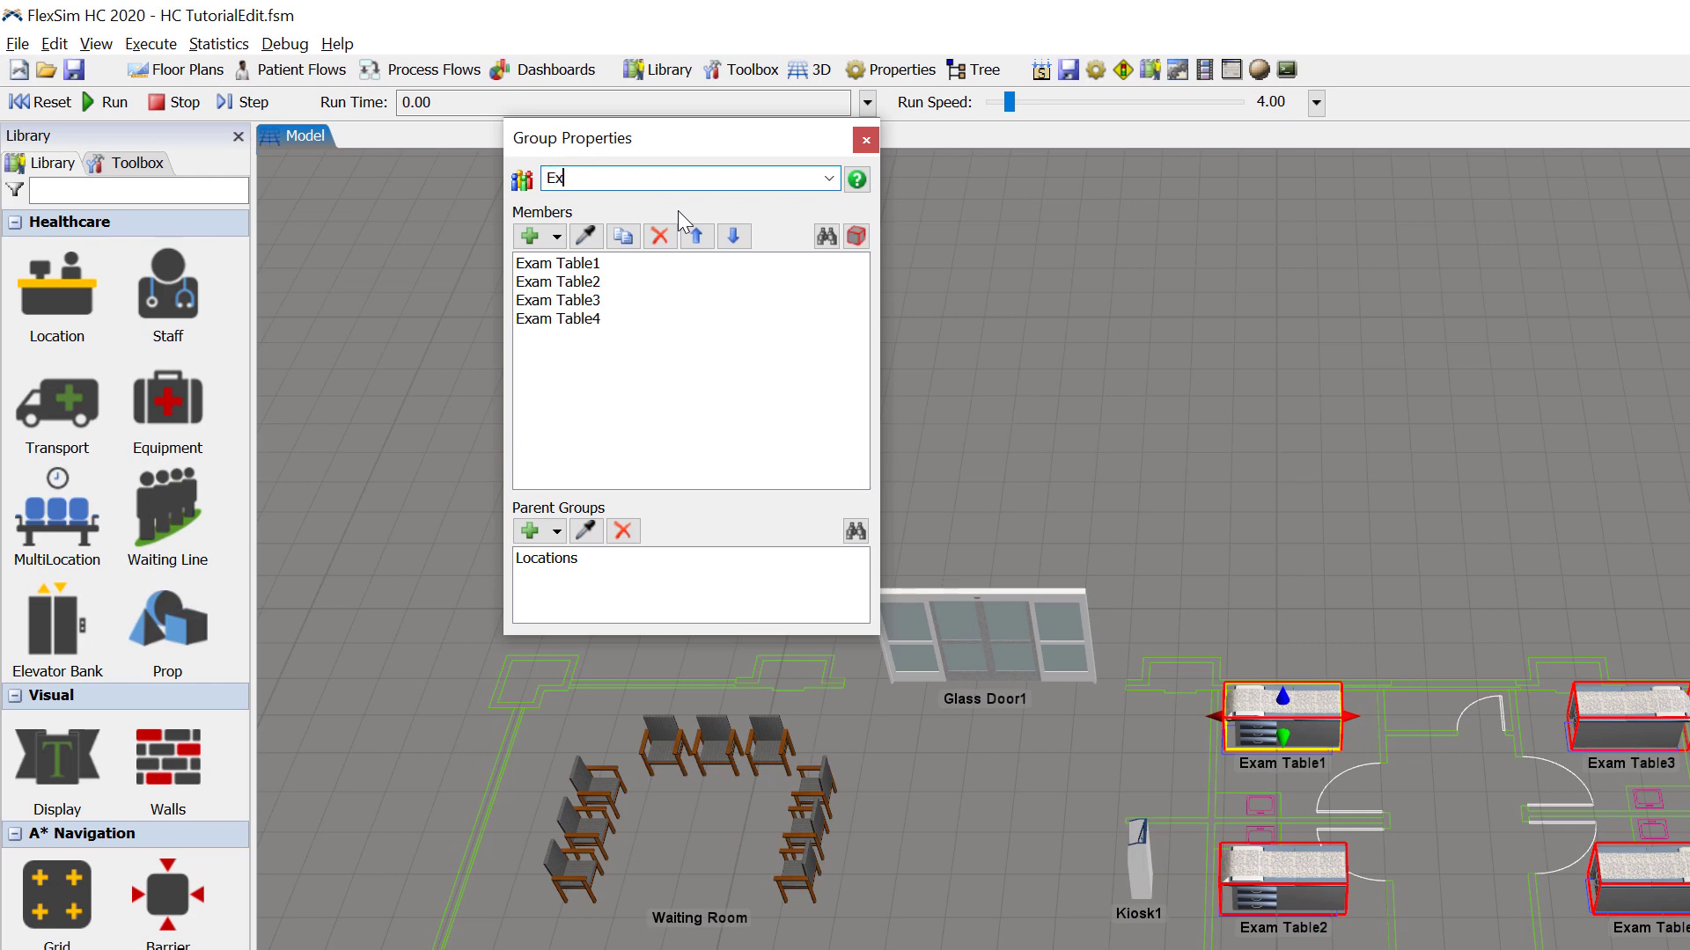
text(amRooms)
key(Return)
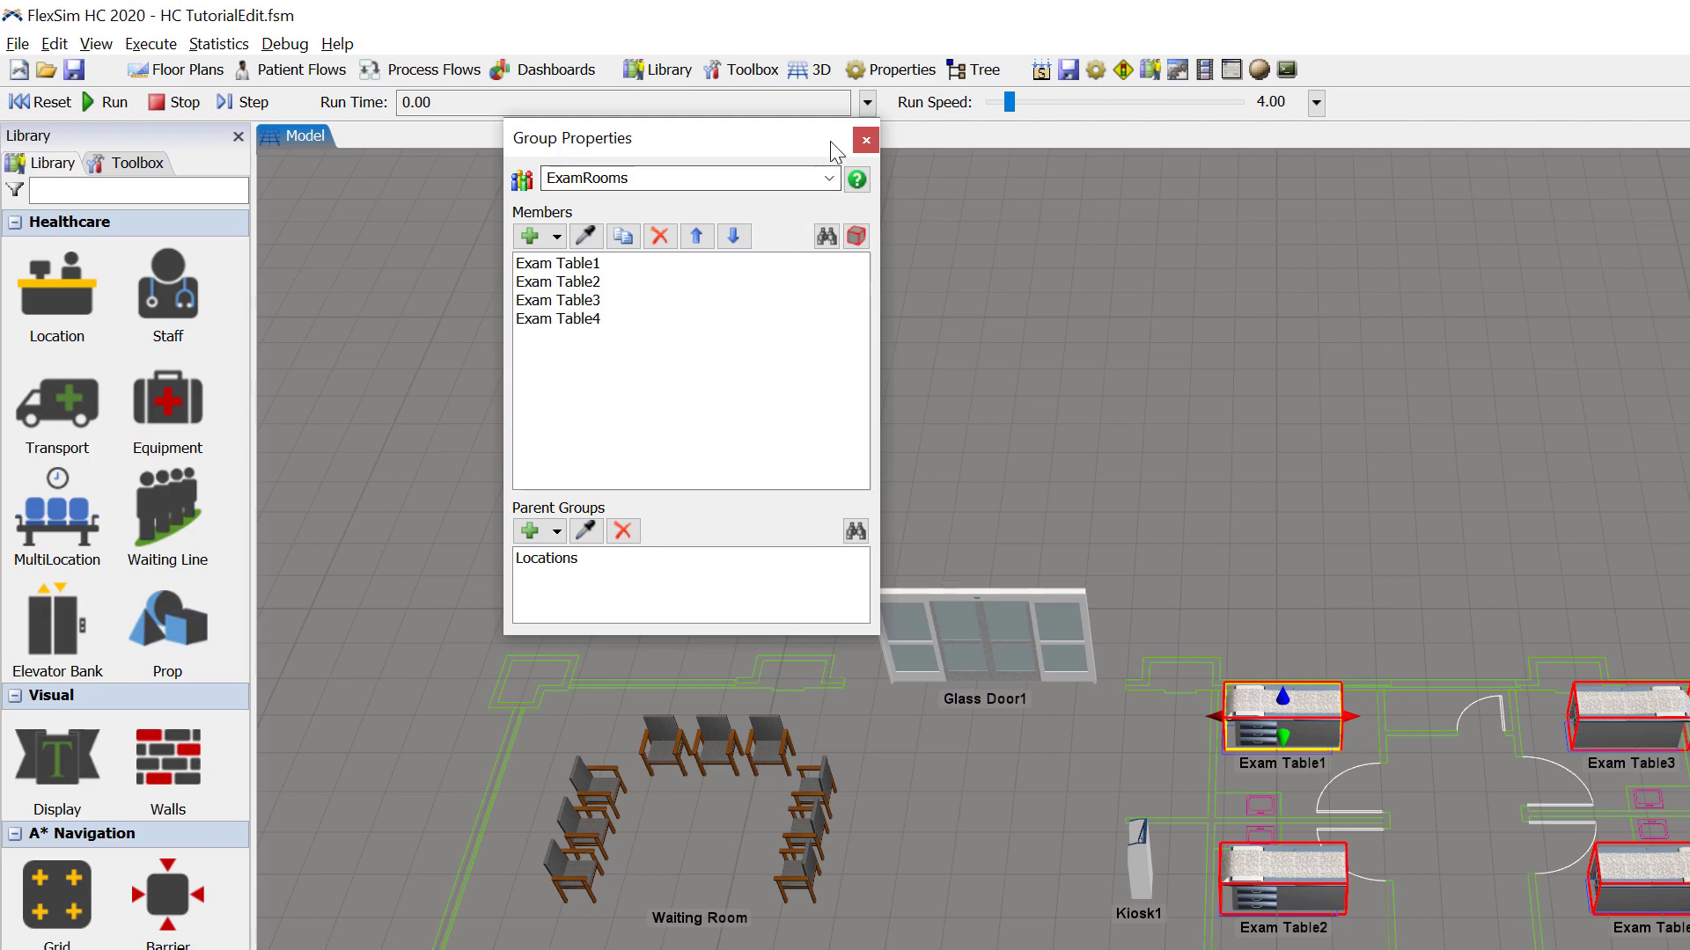
click(866, 140)
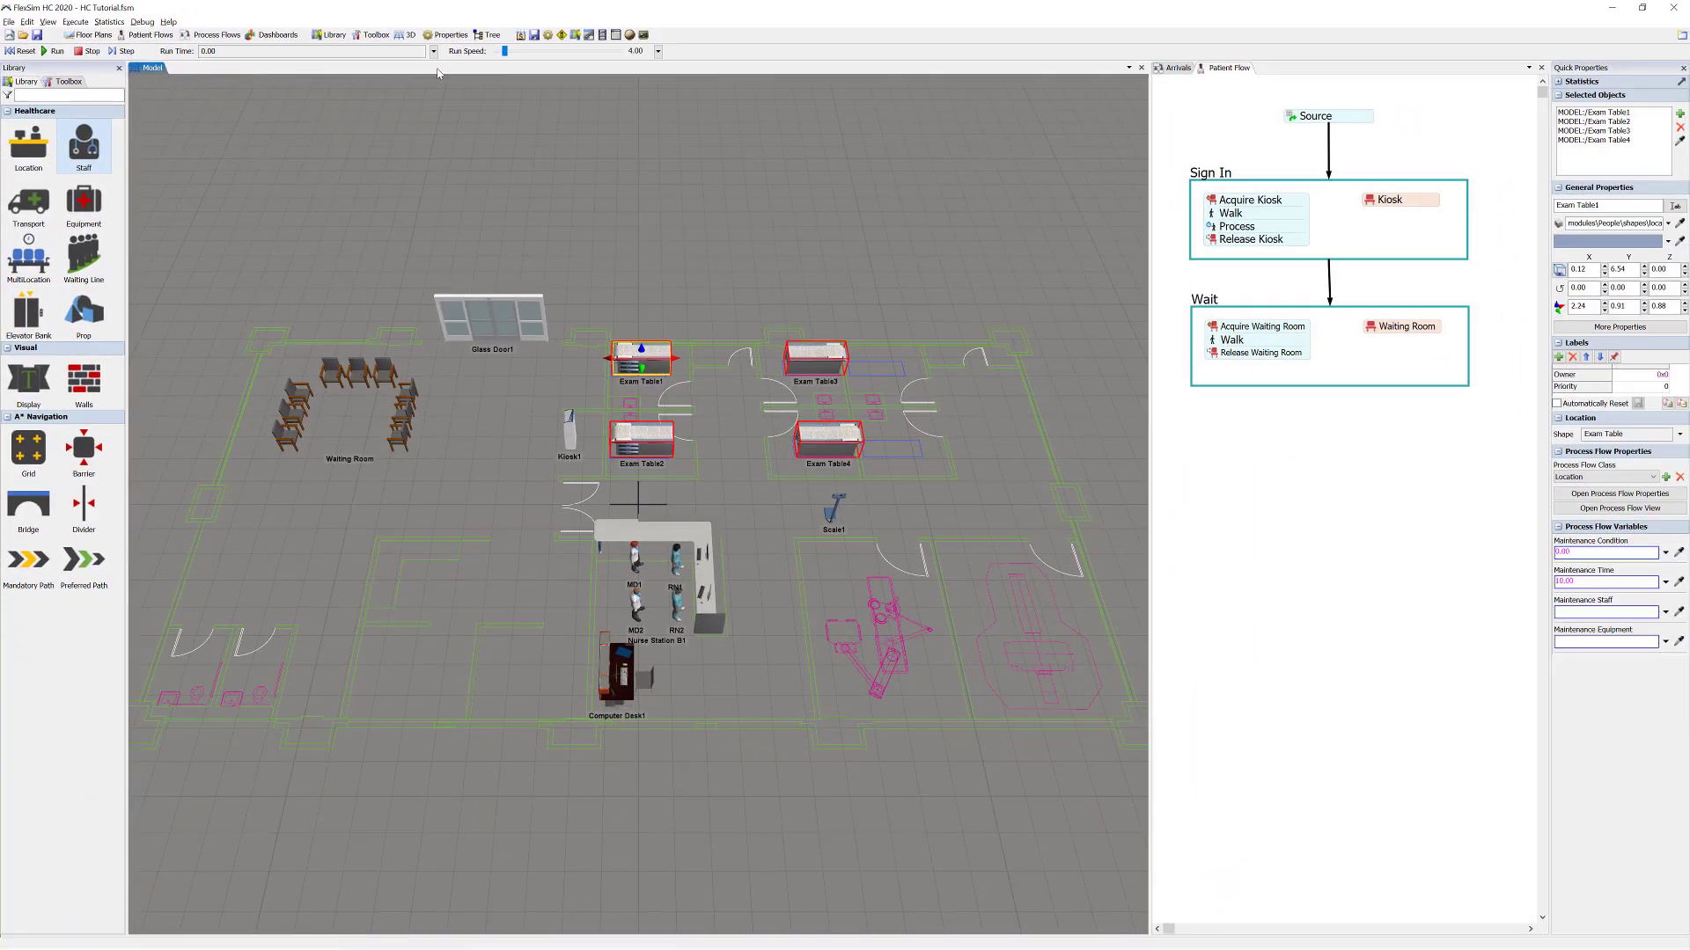
- Select RN1 and RN2 and add them to a new staff group named RNs
shift+drag(662, 558, 686, 638)
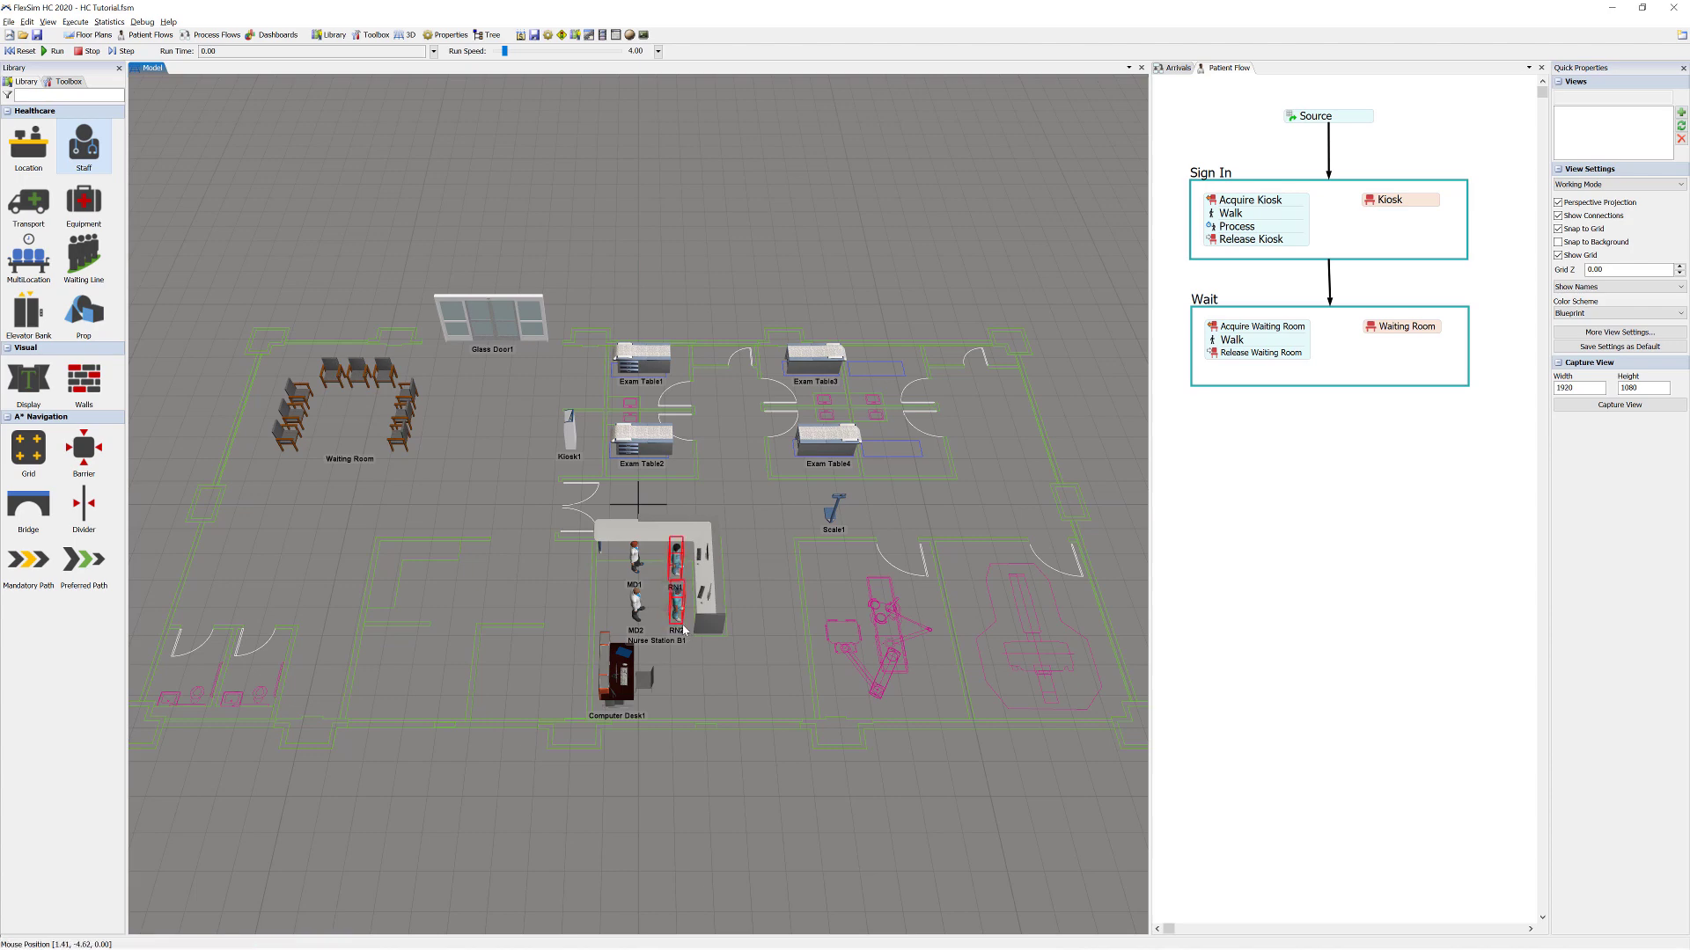
right_click(677, 607)
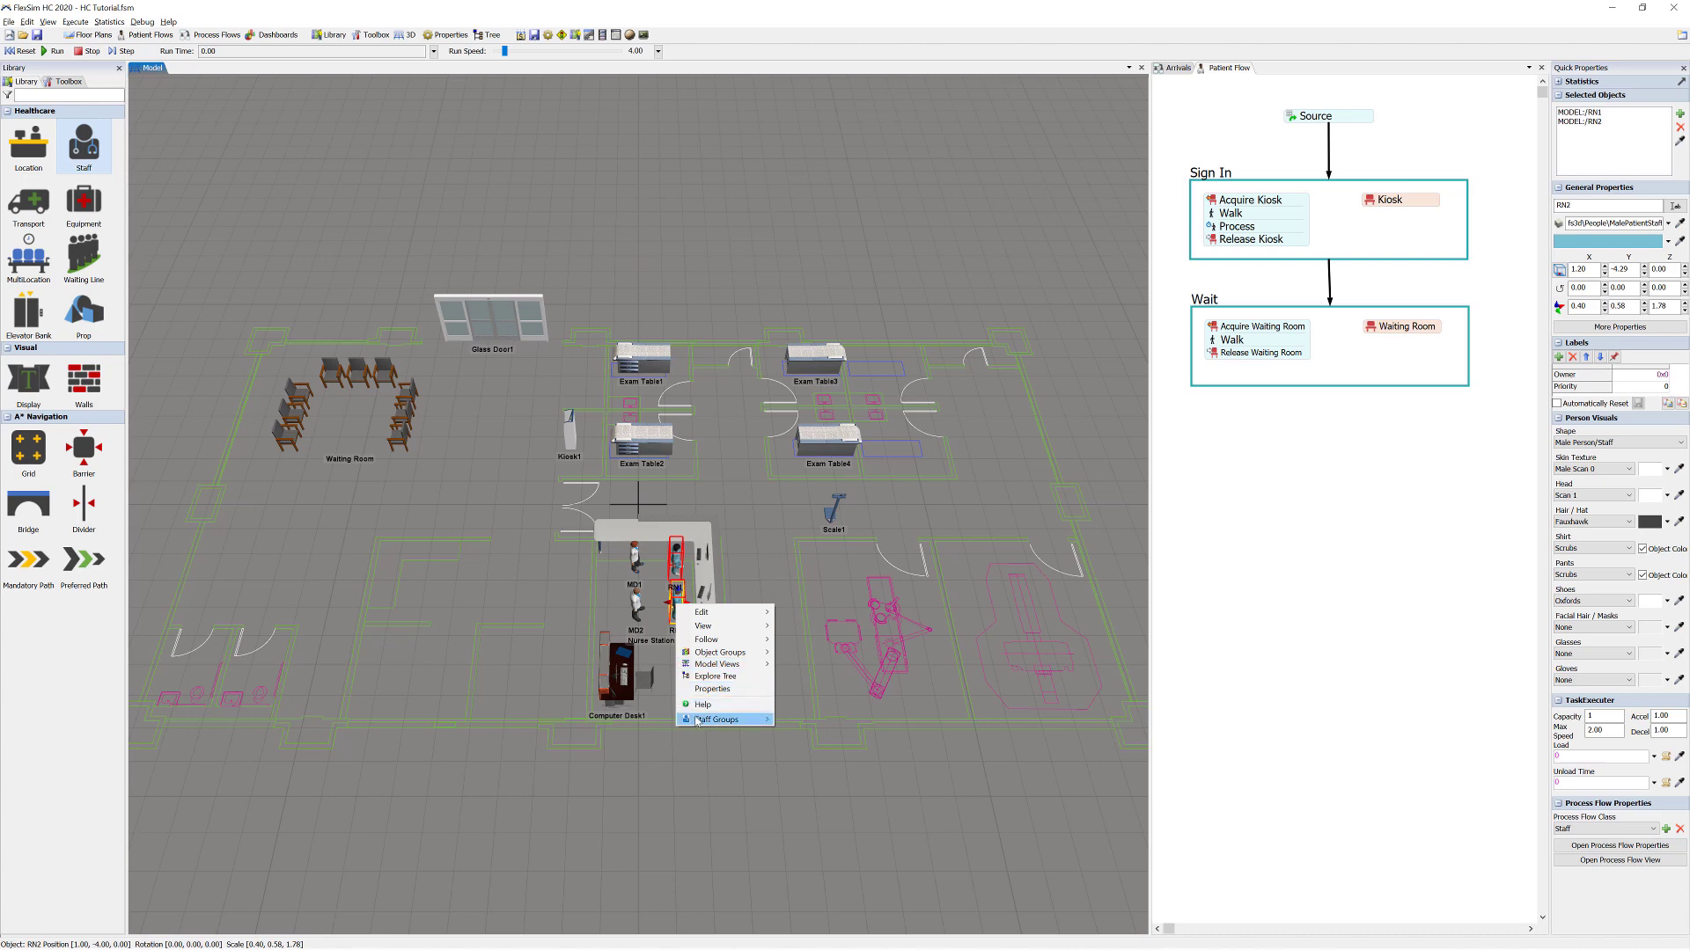
mouse_move(700, 721)
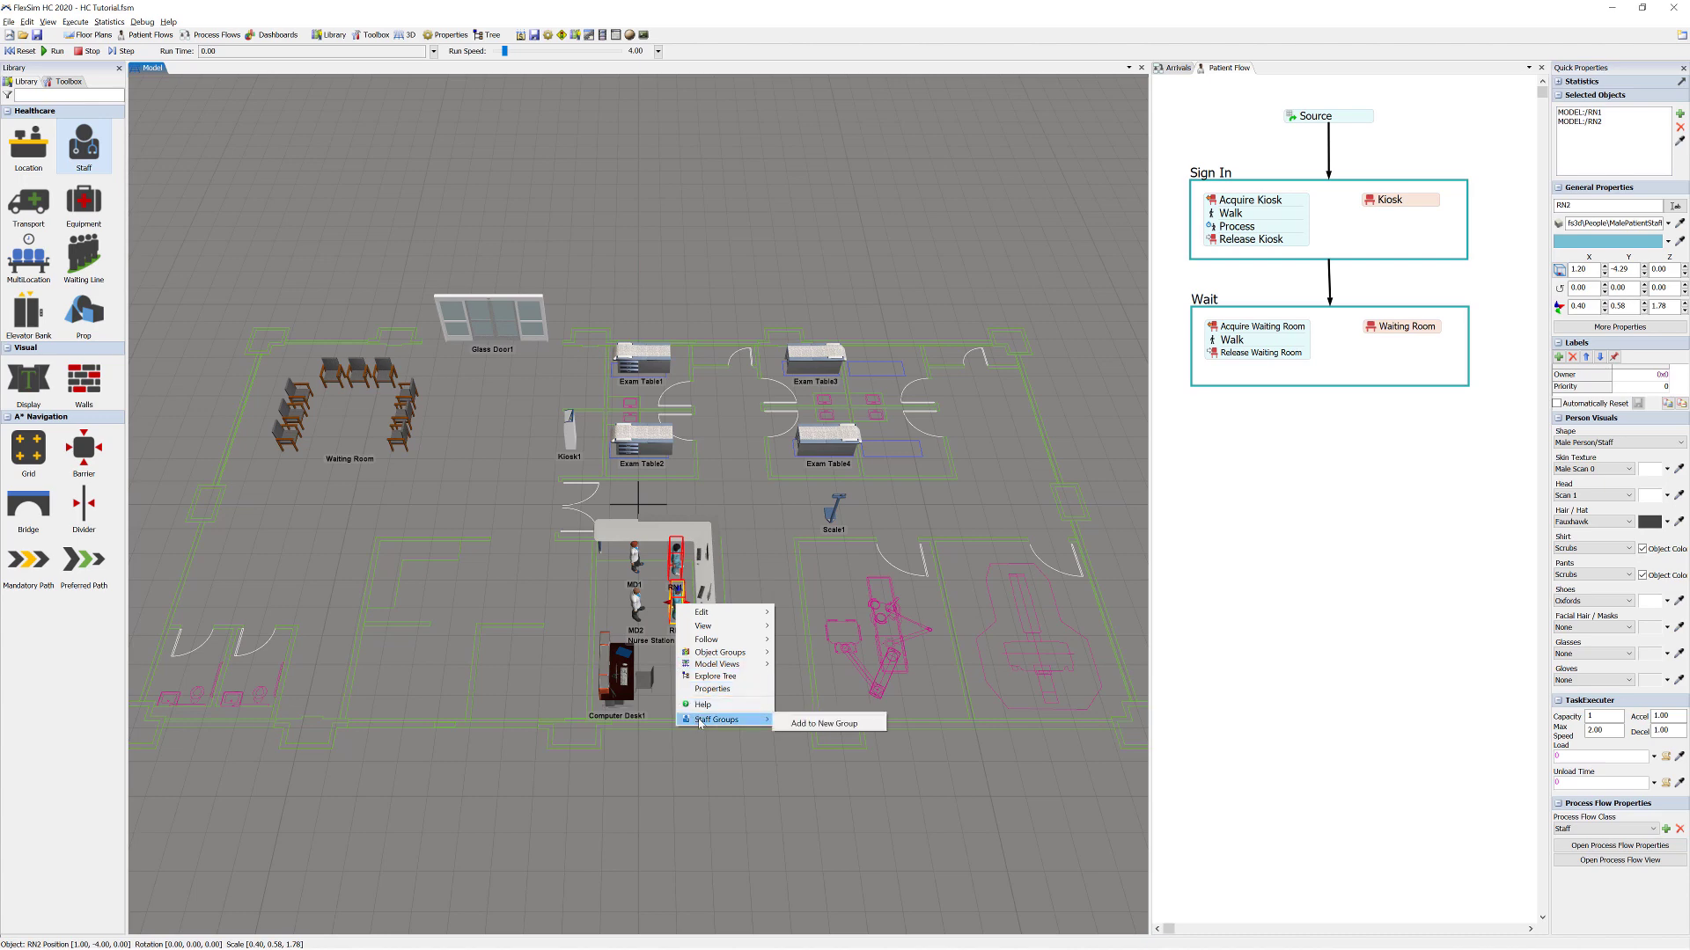
click(789, 724)
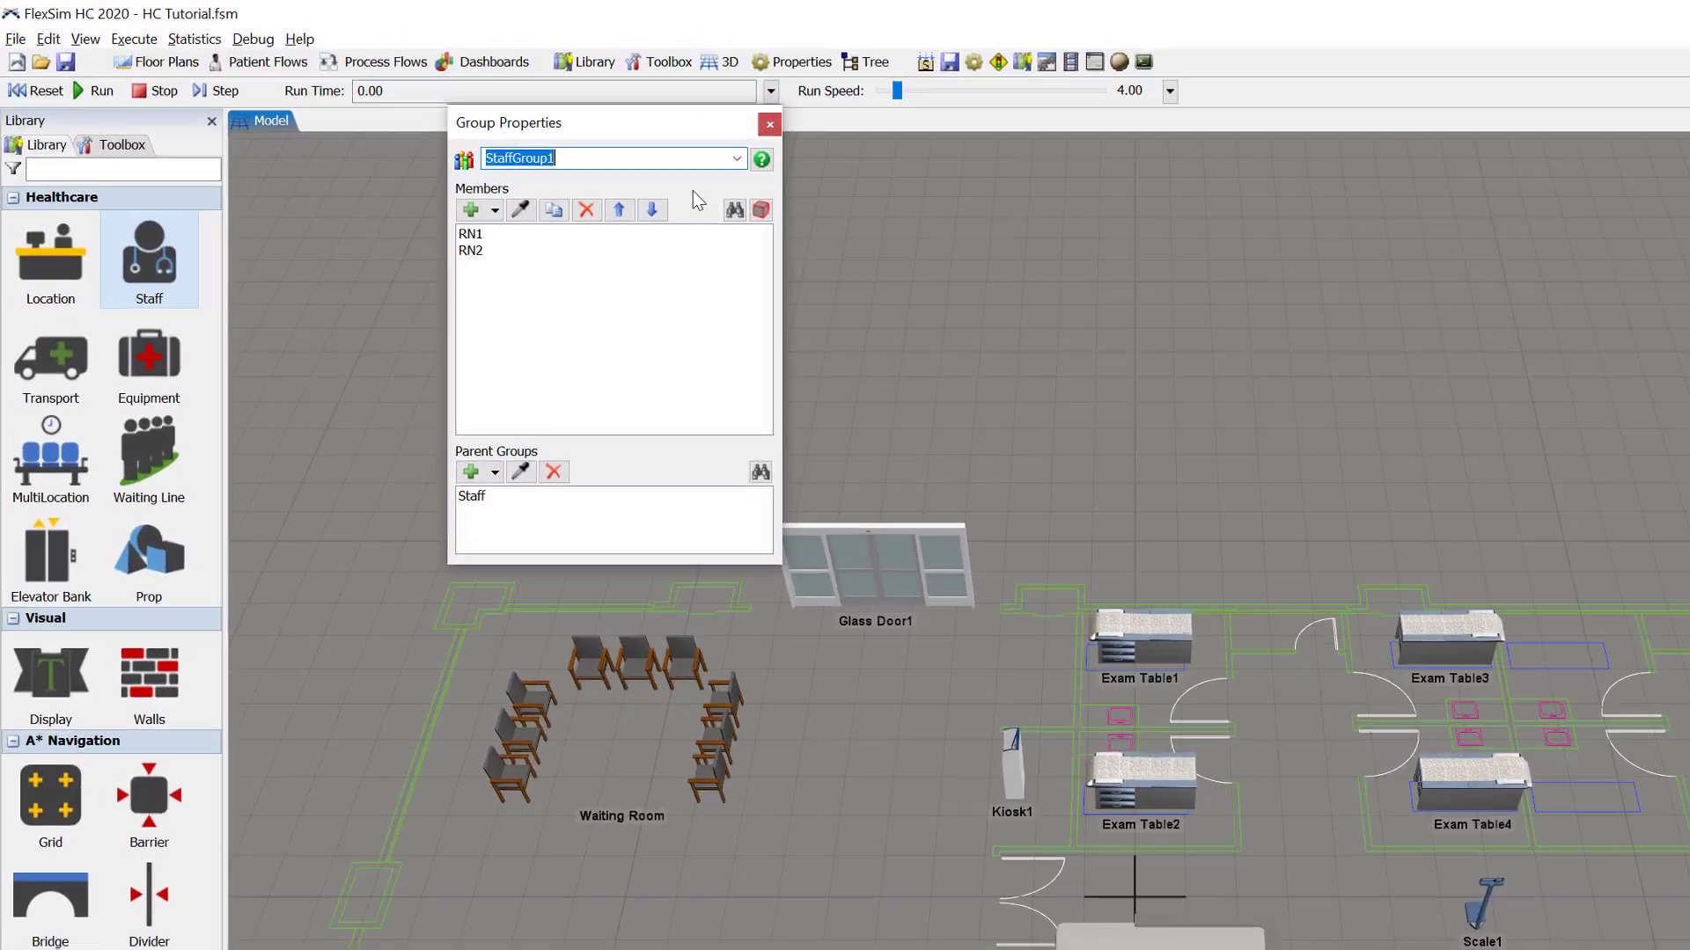
text(RNs)
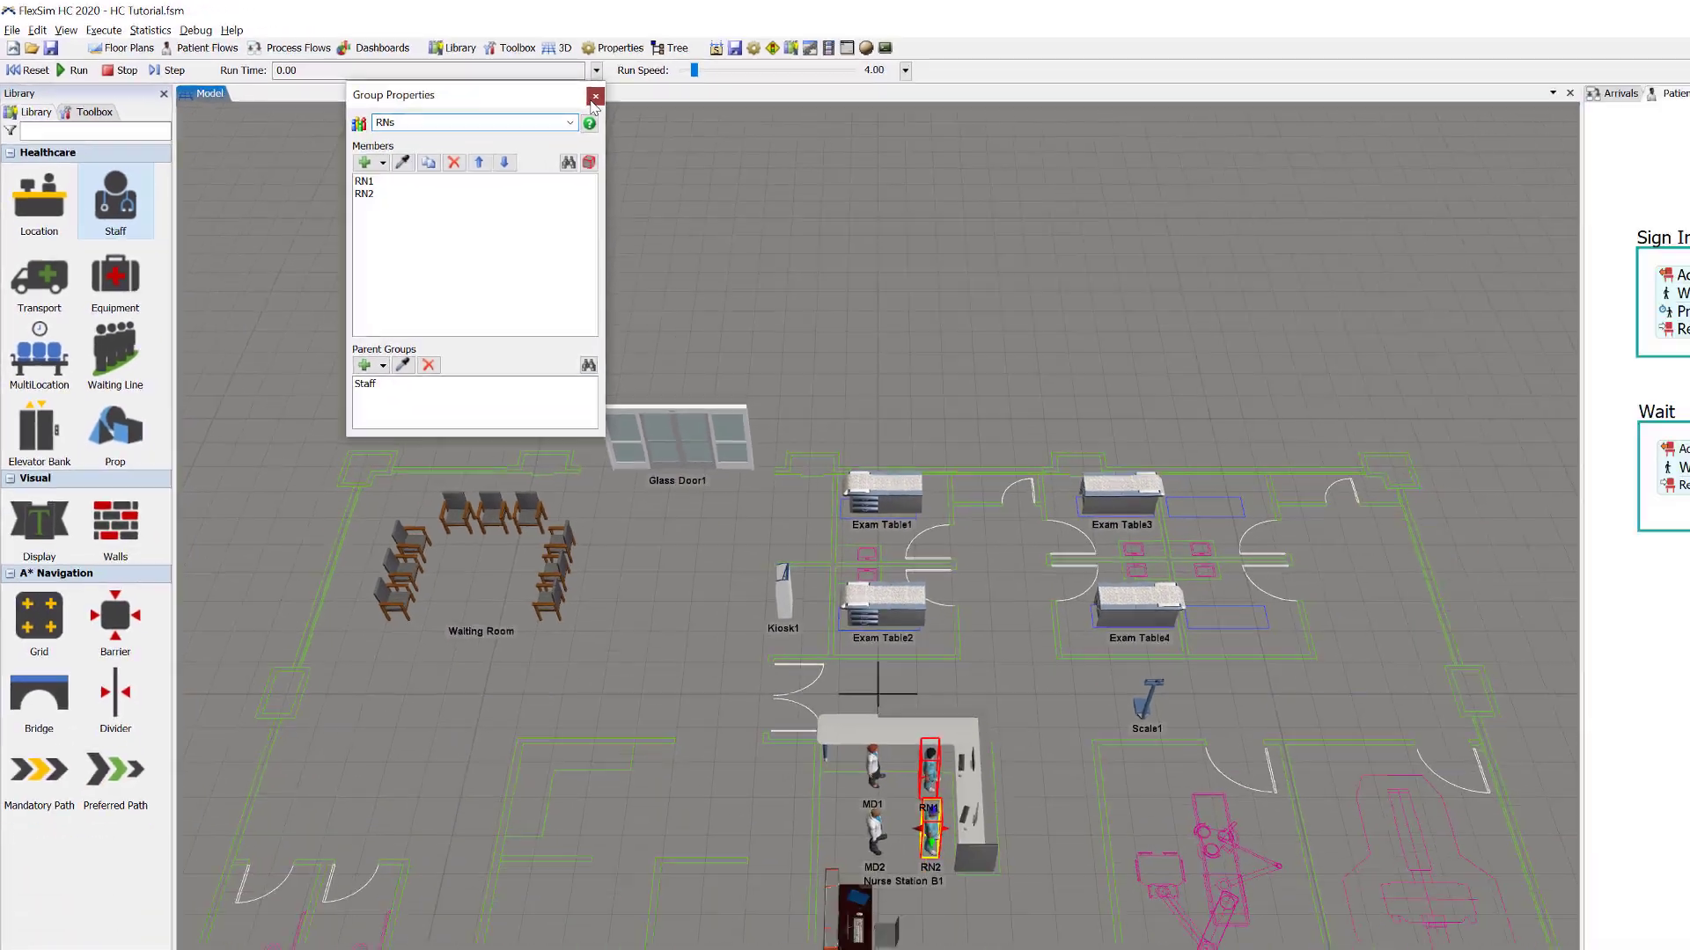
click(860, 146)
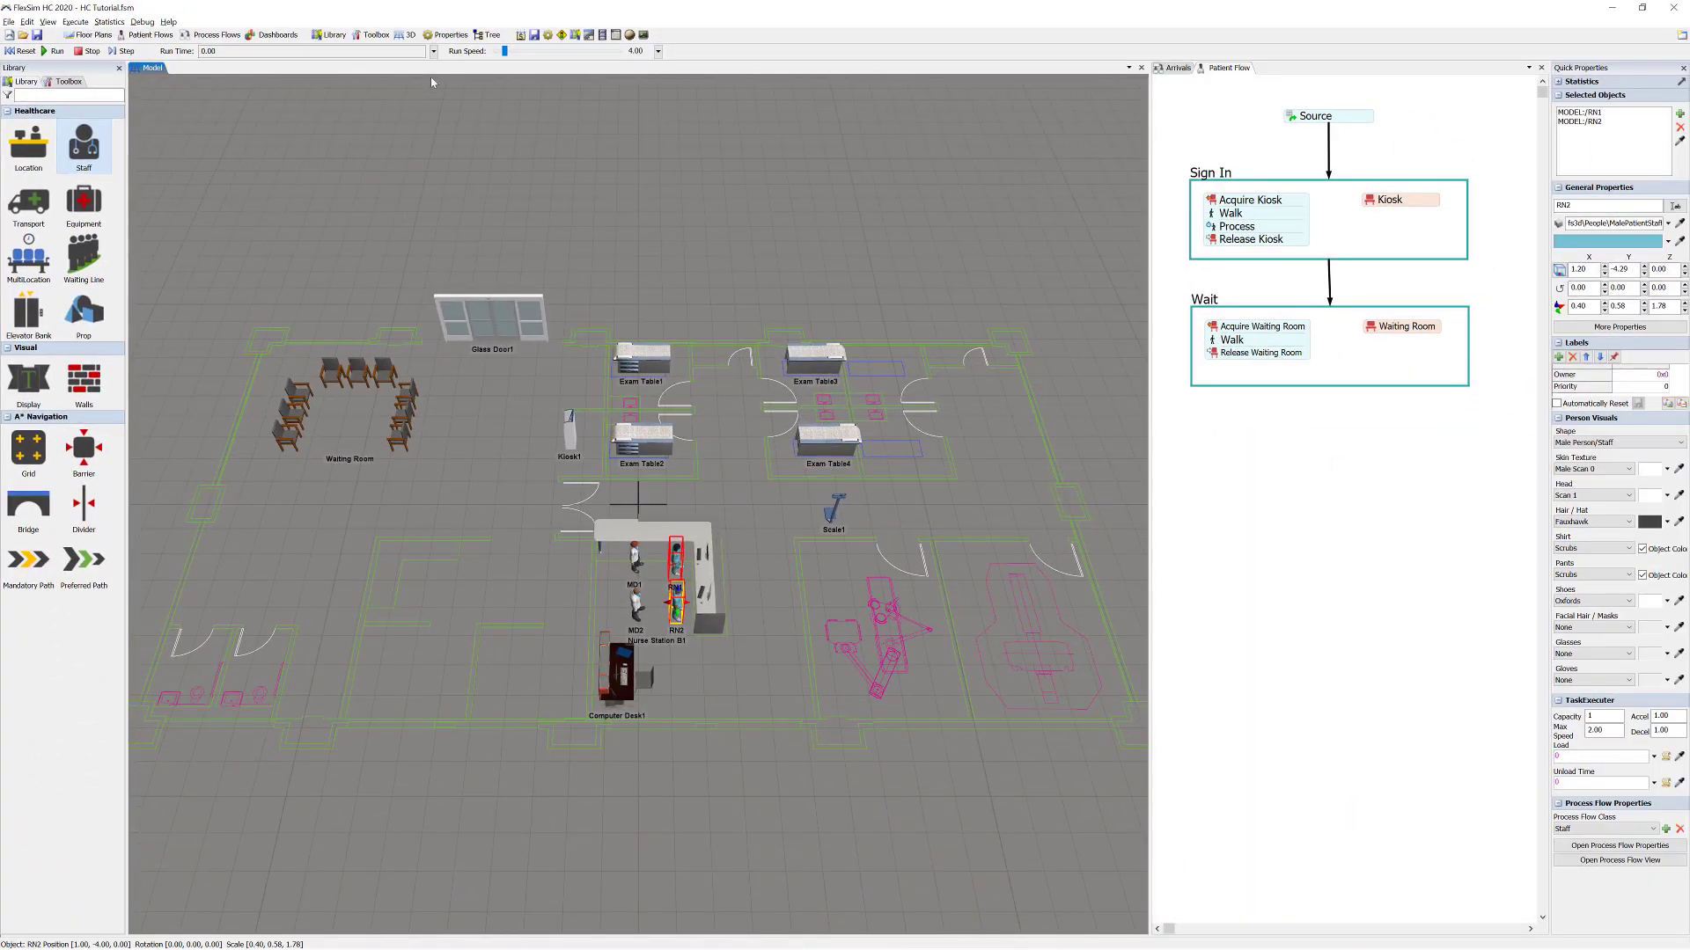
- Select MD1 and MD2, add them to a new staff group named MDs, and clear the selection
click(640, 594)
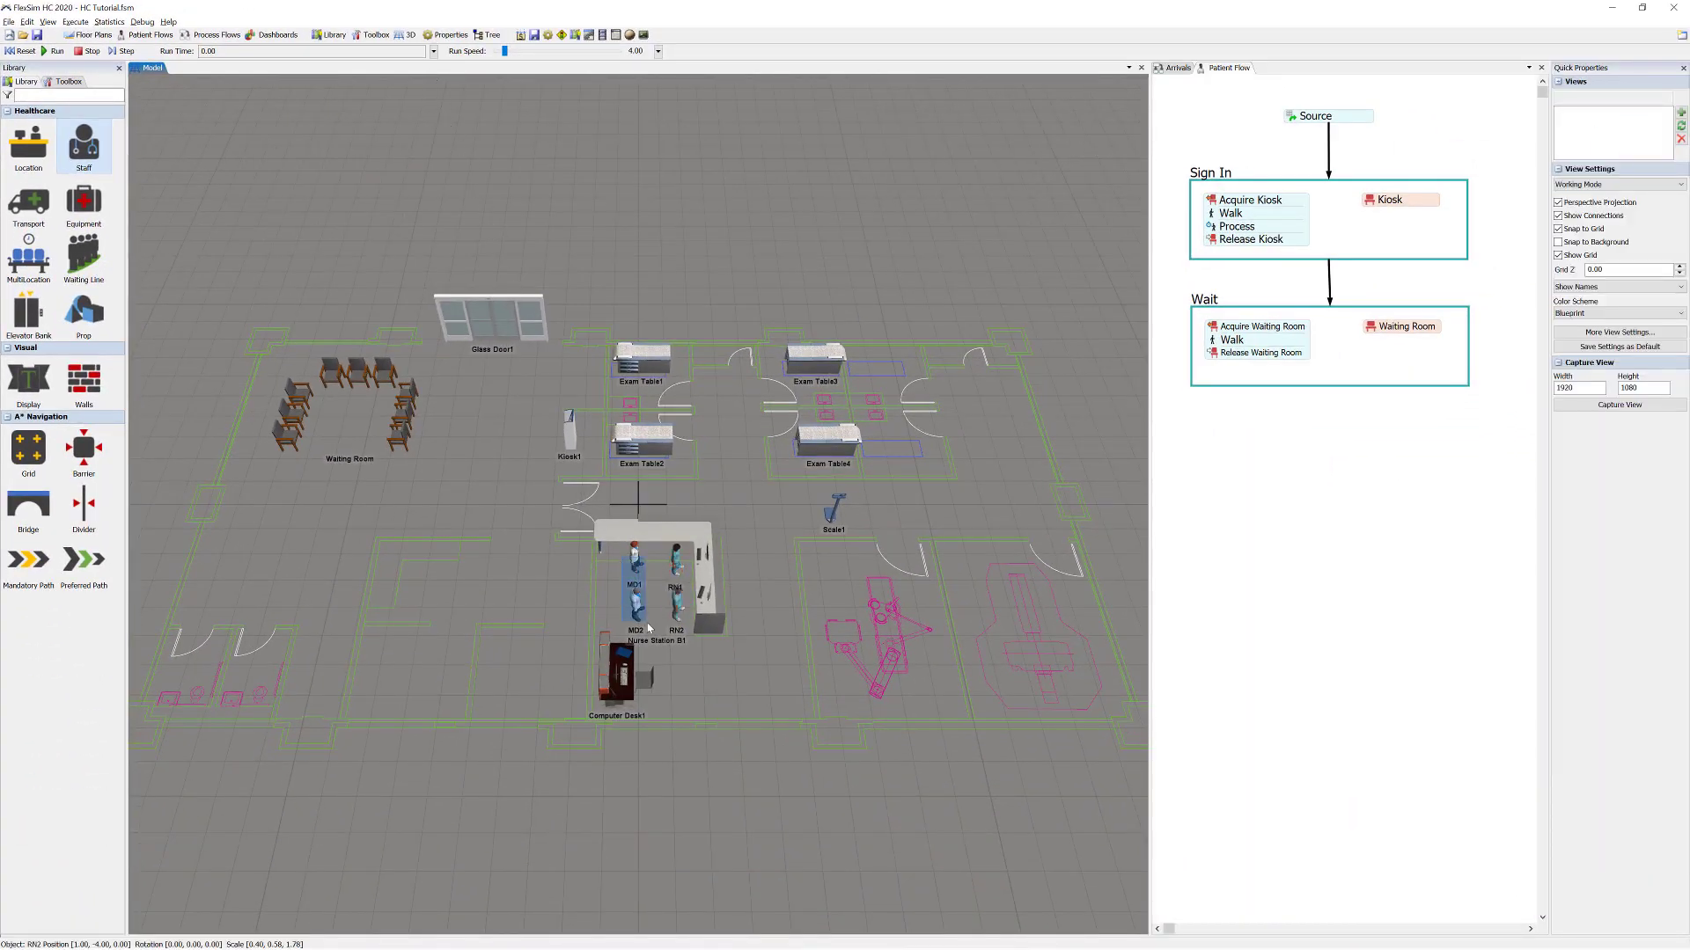
ctrl+click(636, 559)
ctrl+click(637, 607)
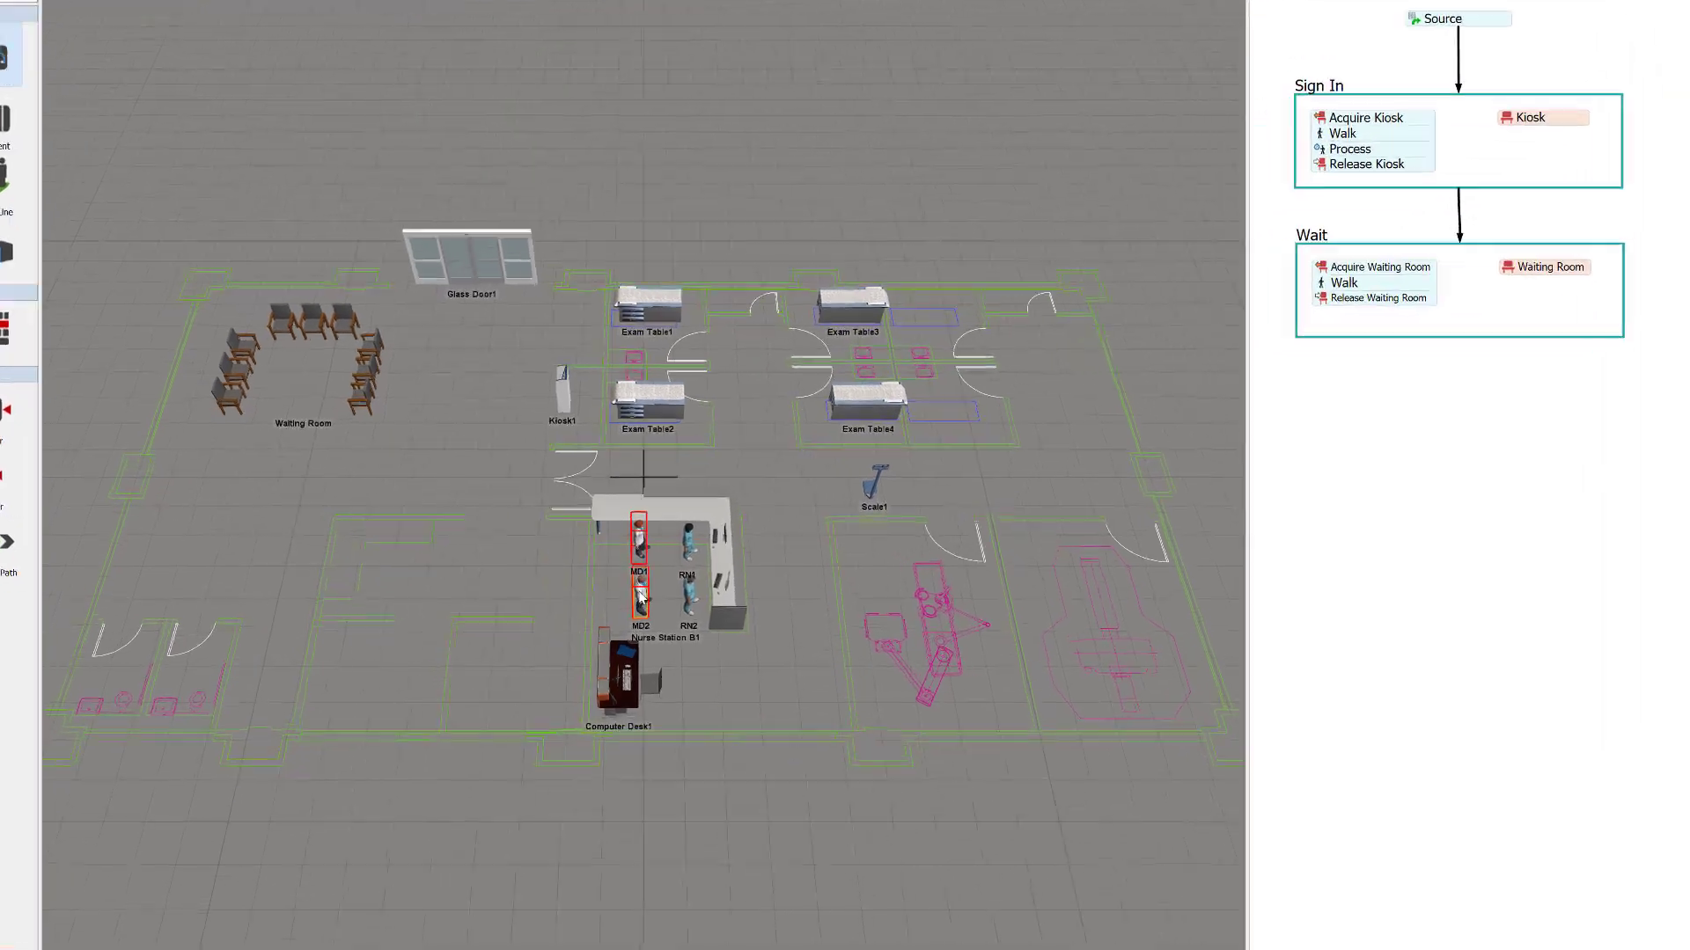
right_click(636, 606)
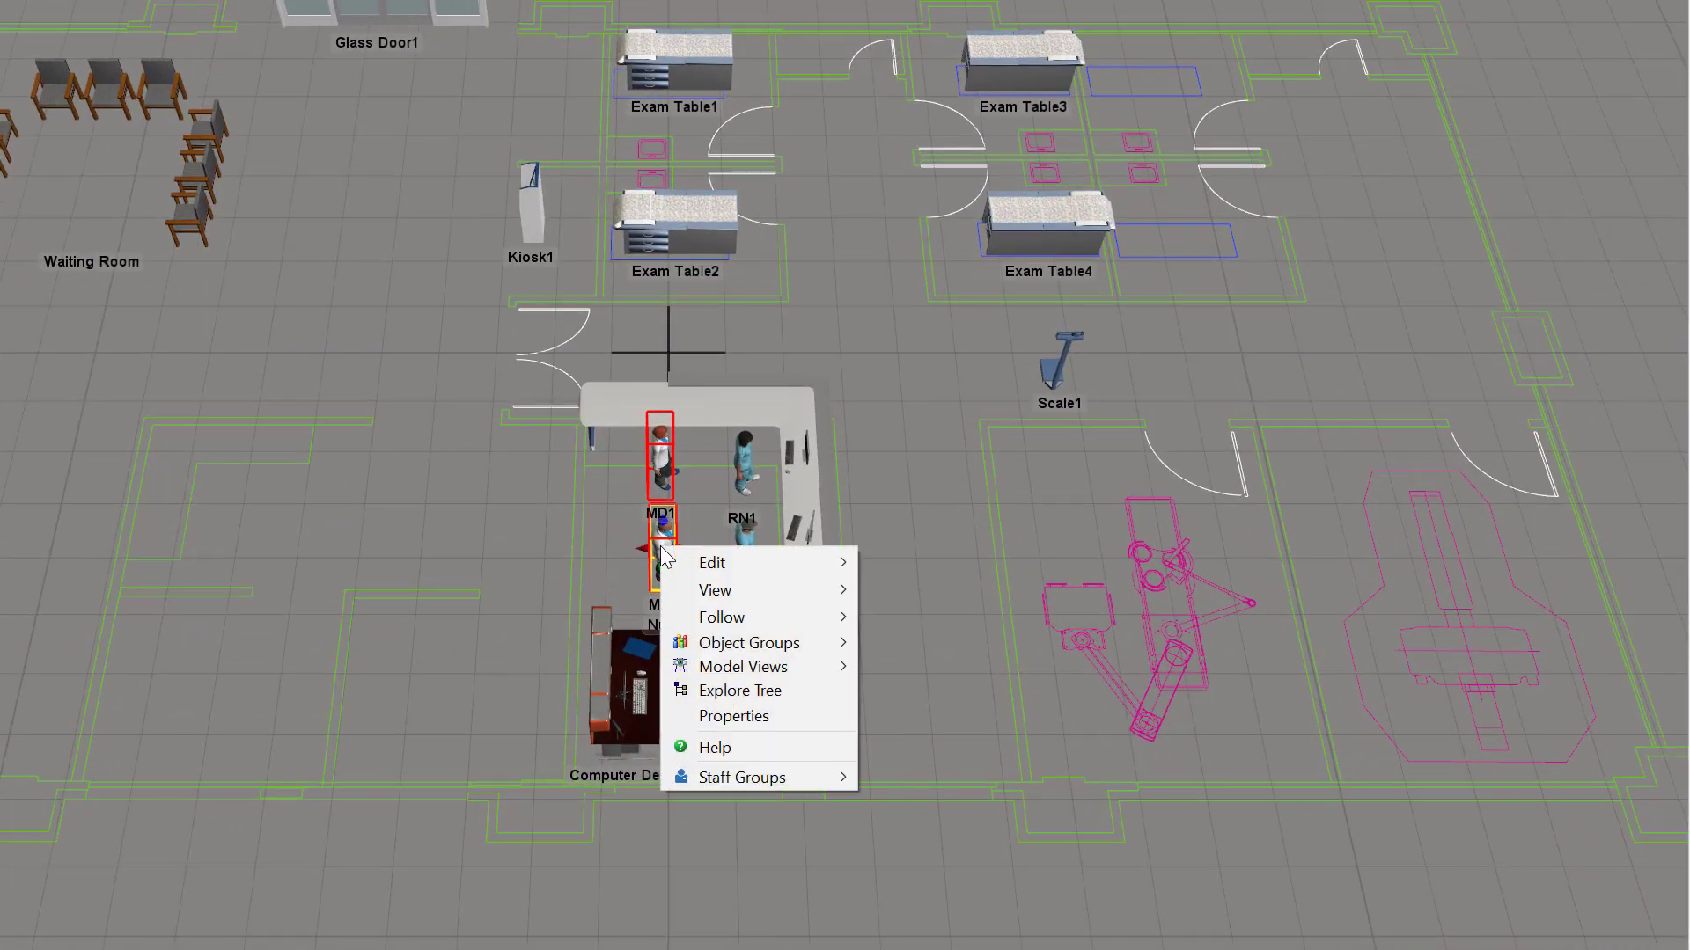
mouse_move(710, 785)
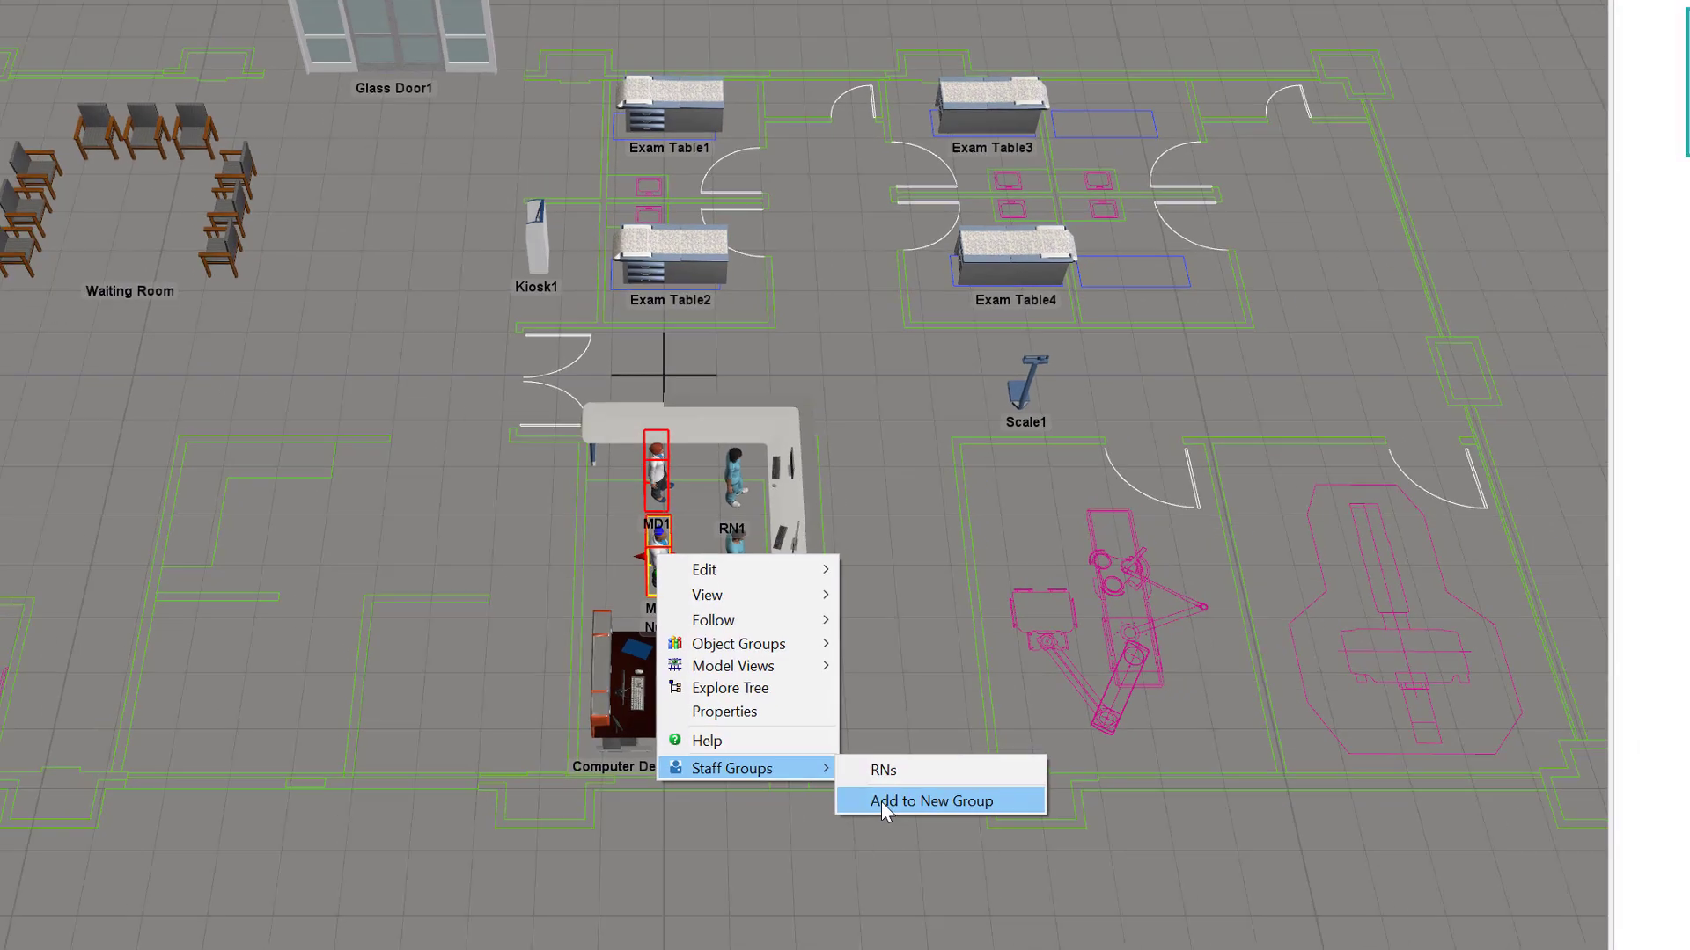
click(931, 801)
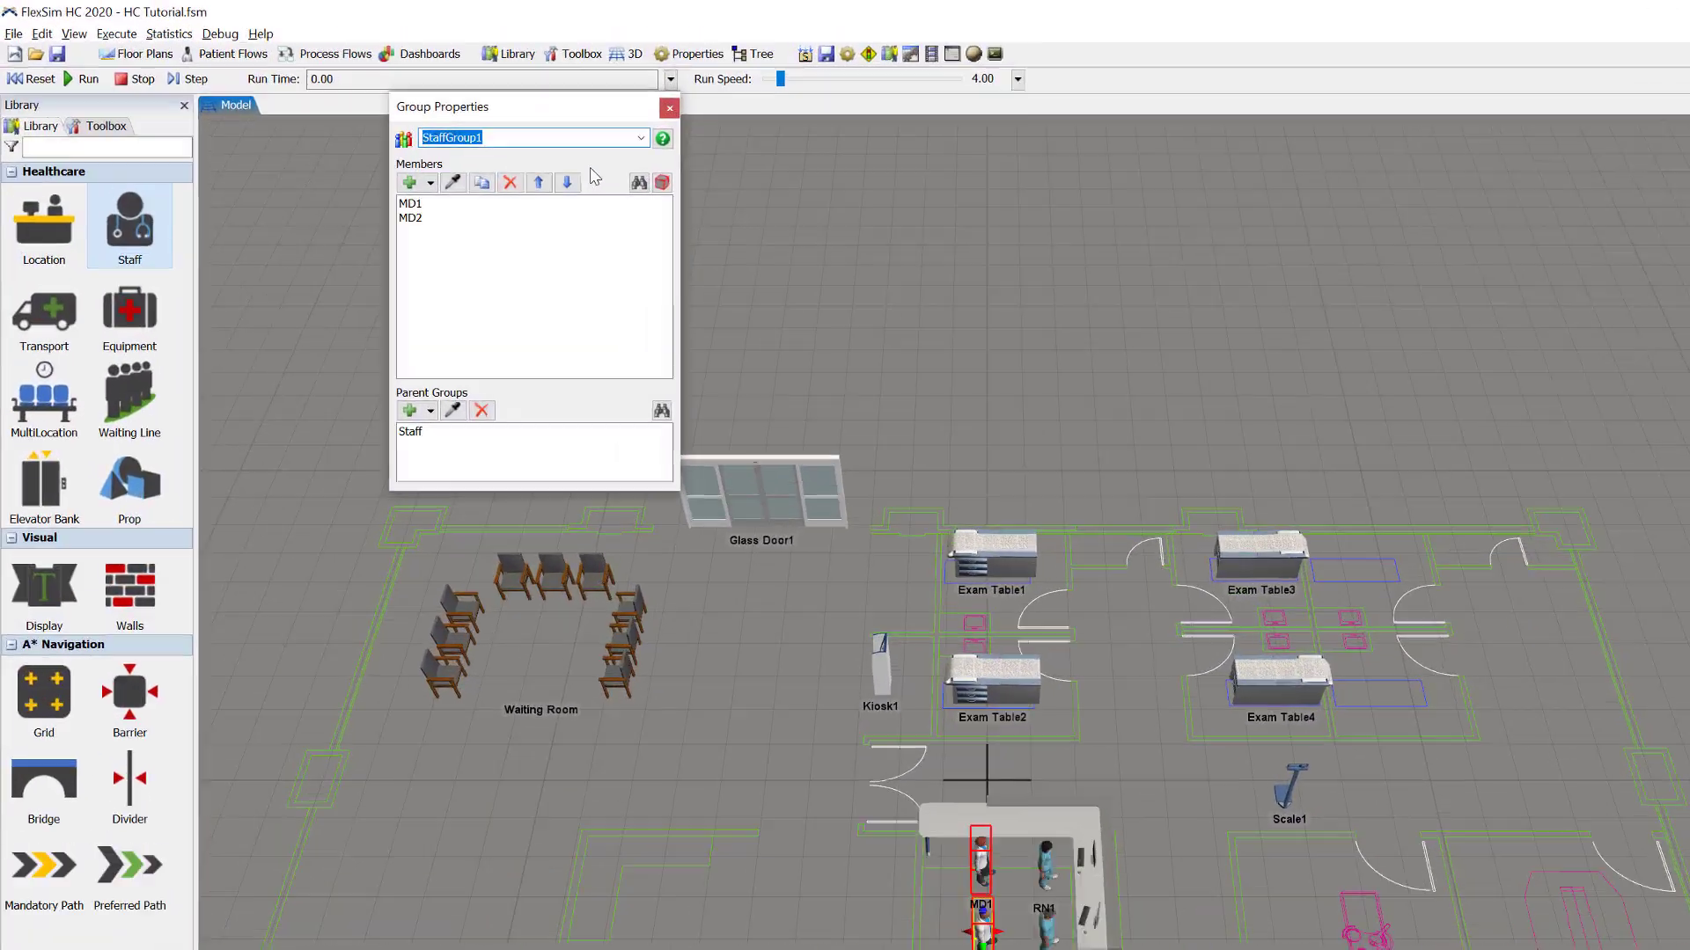
text(MDs)
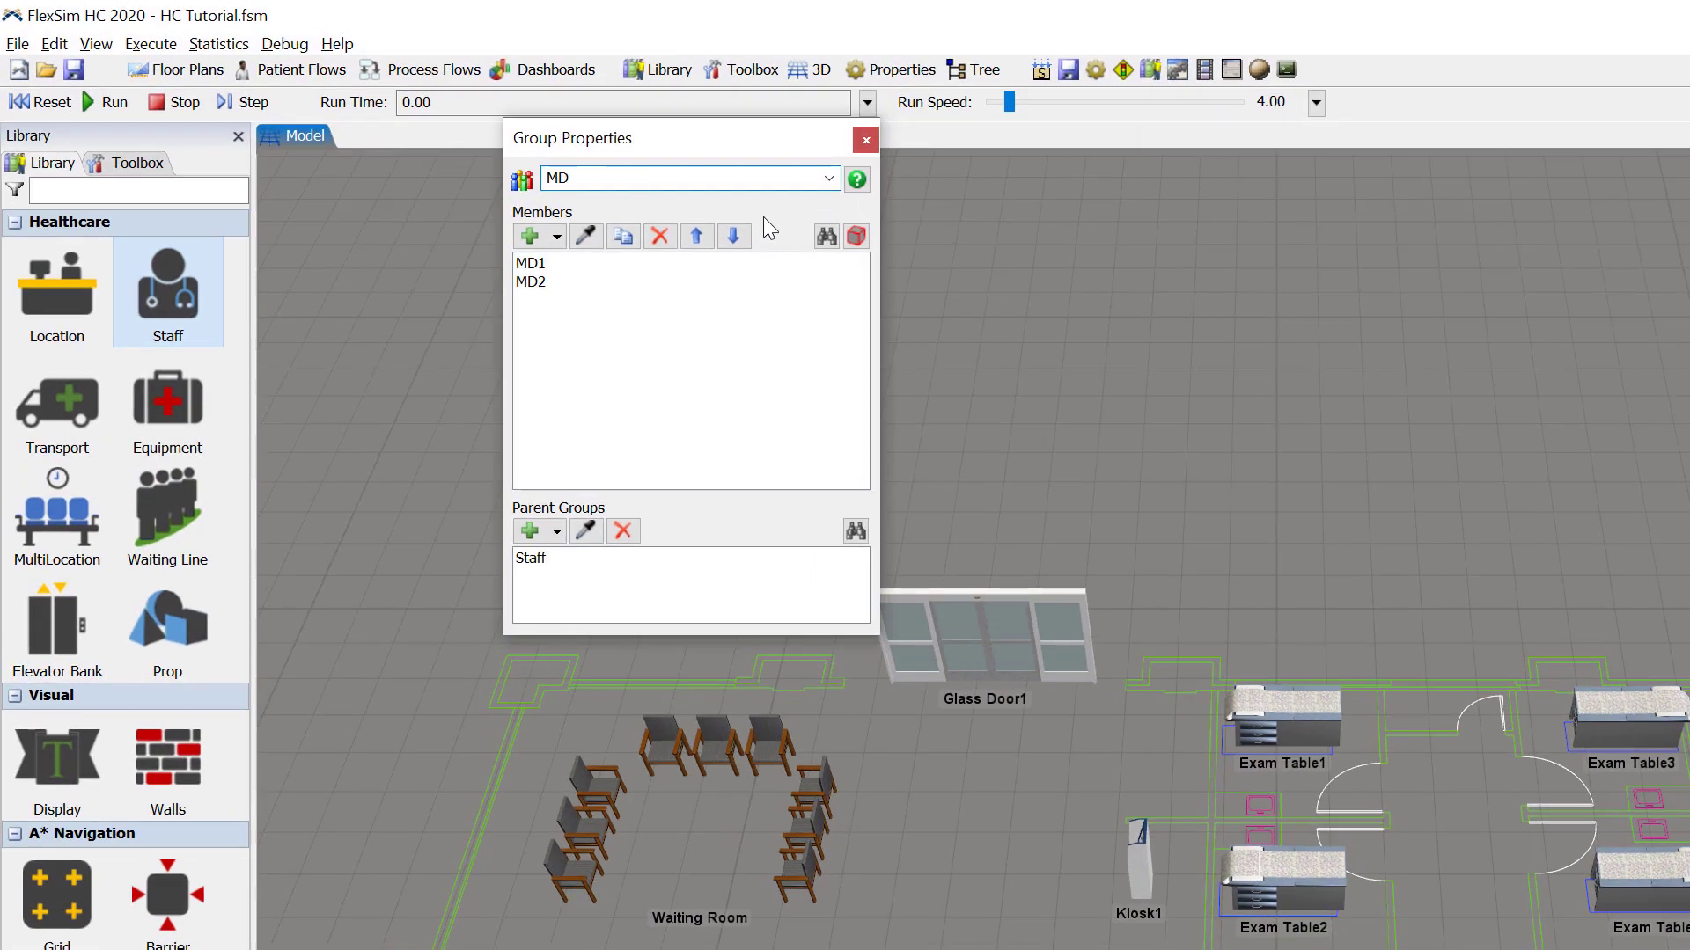
click(865, 141)
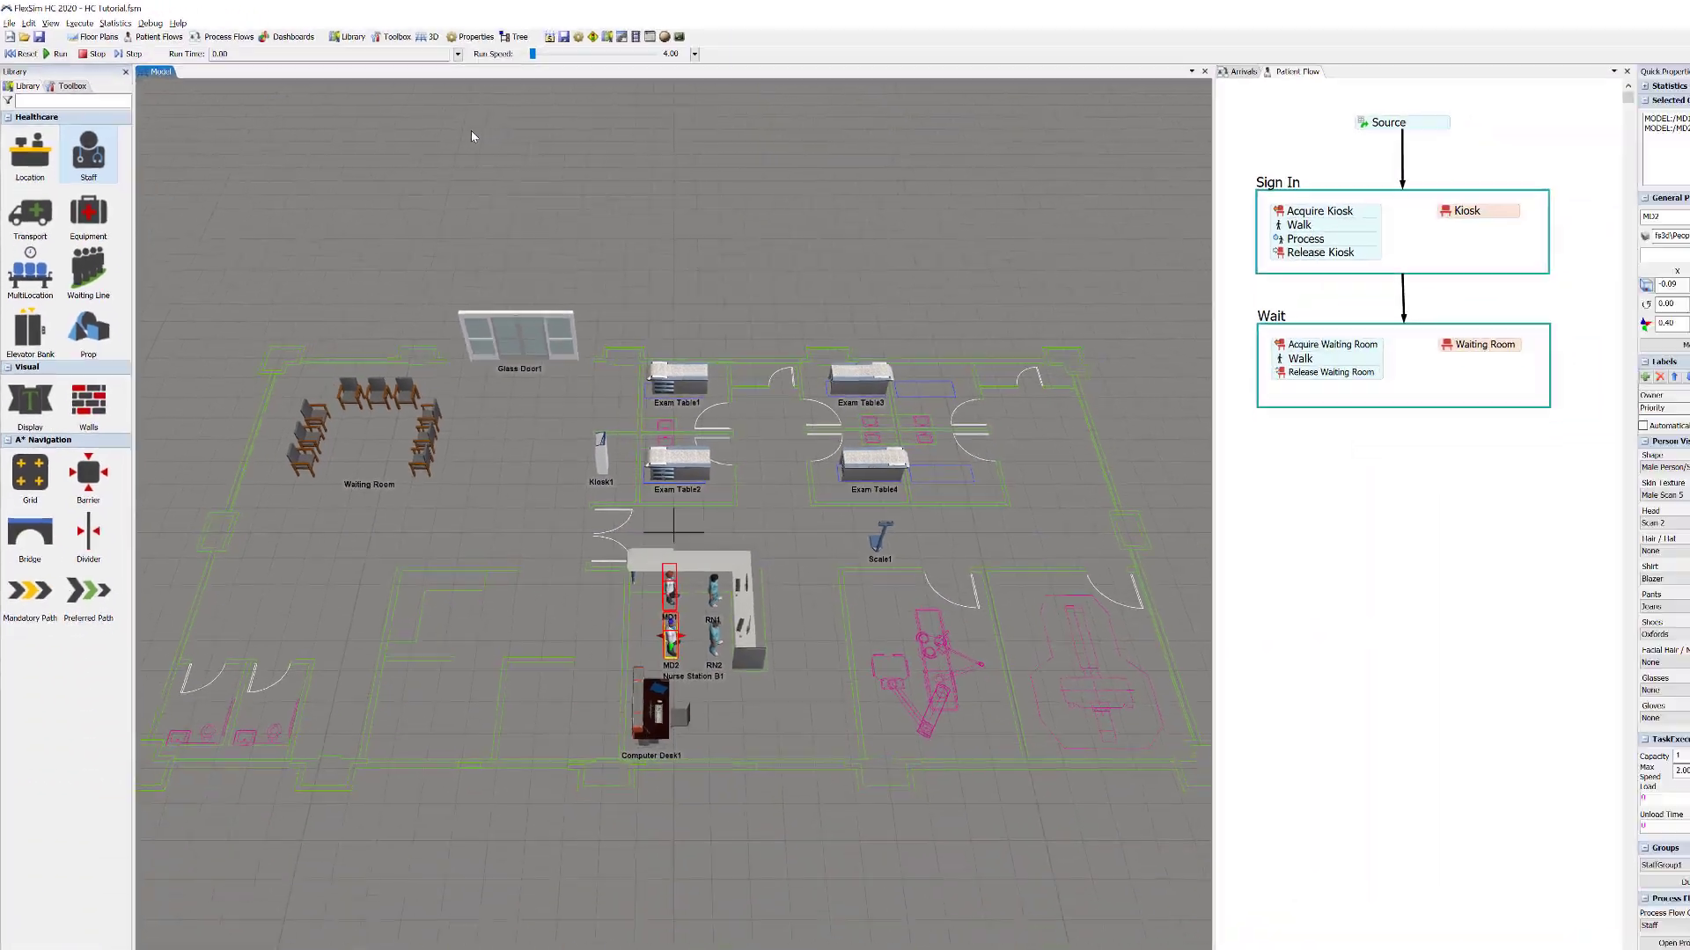
shift+click(566, 594)
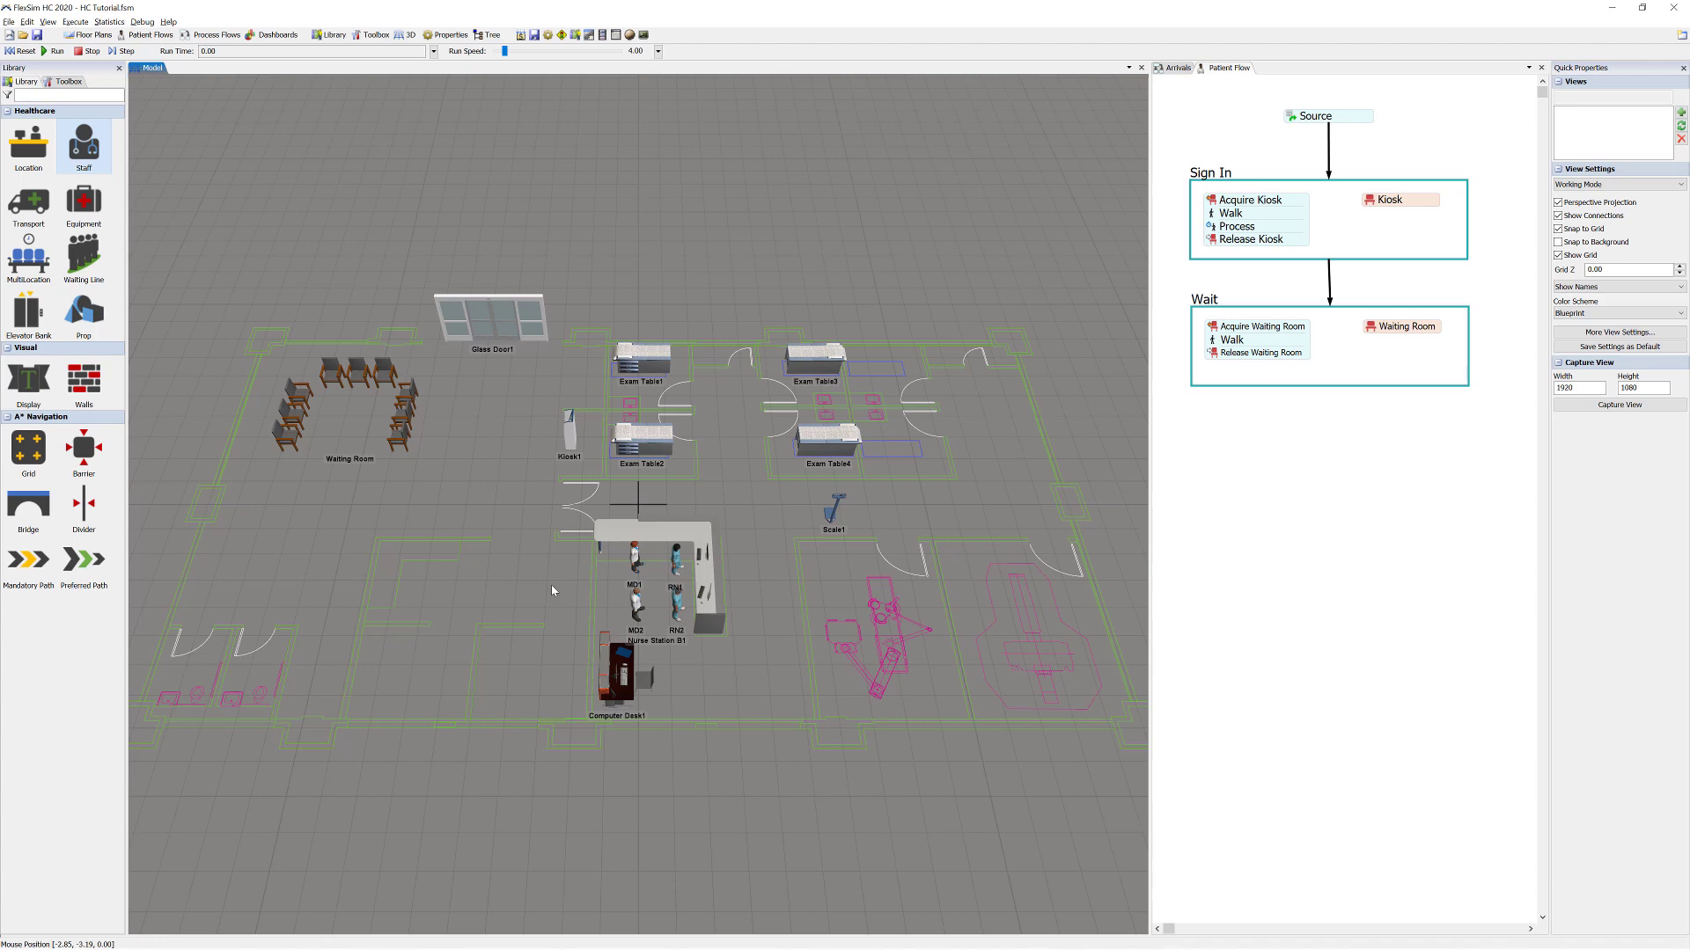
- Add an Escort then Process activity set connected after the Wait container and align it beneath that container
click(1225, 434)
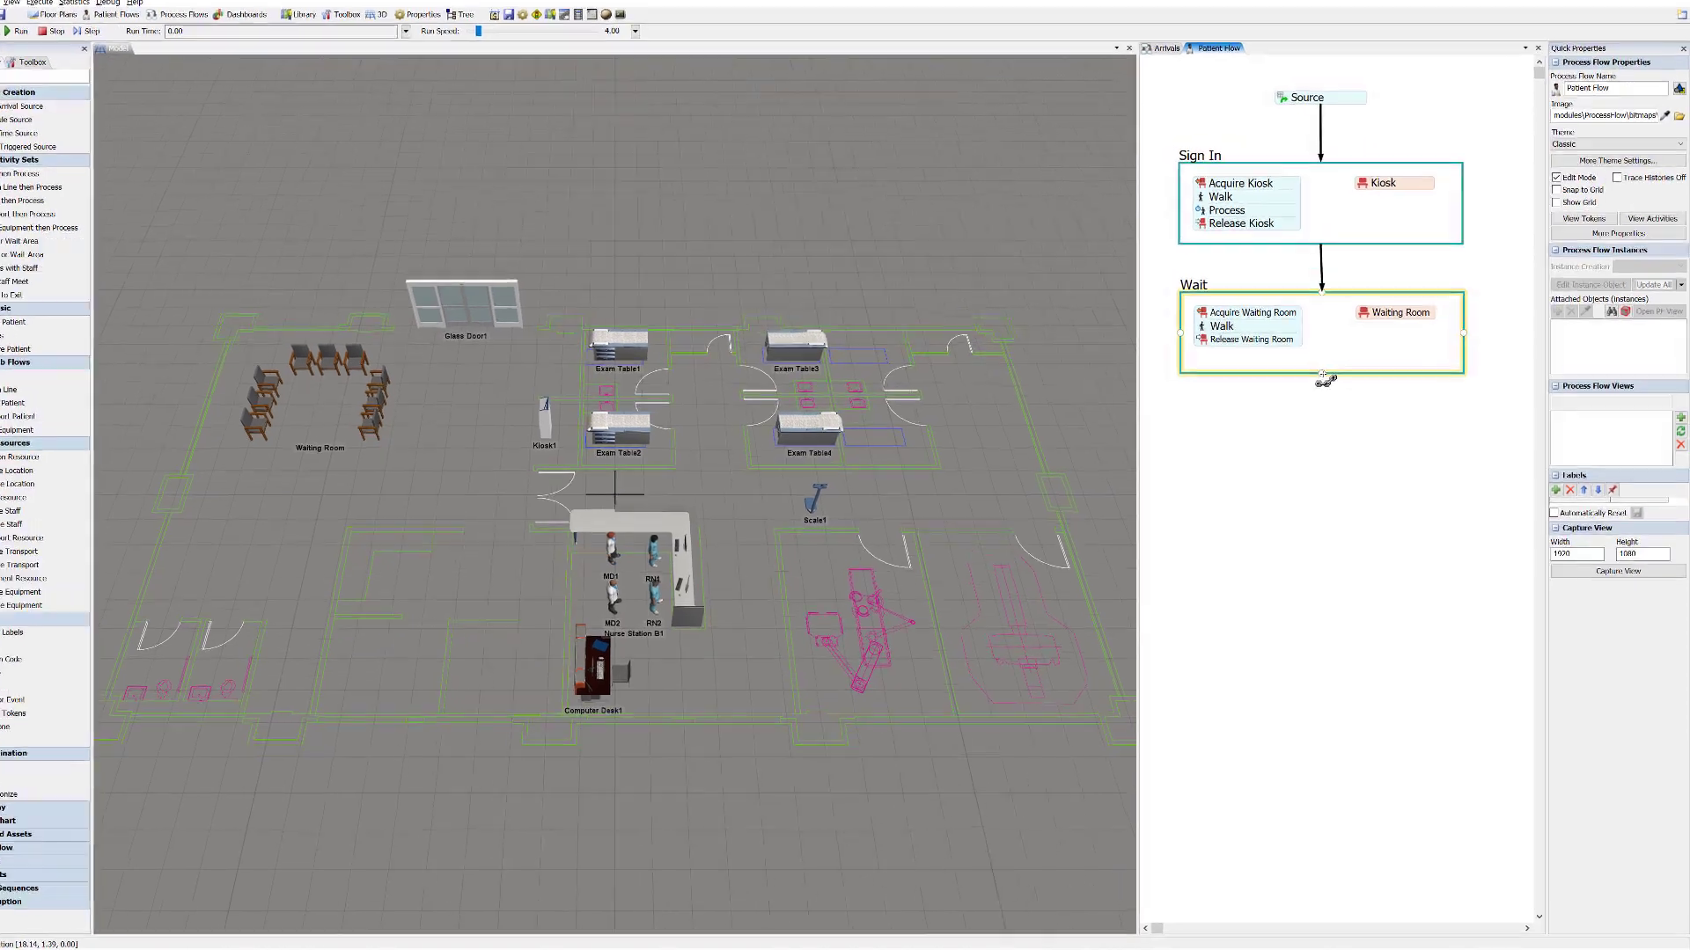
drag(1323, 375, 1324, 444)
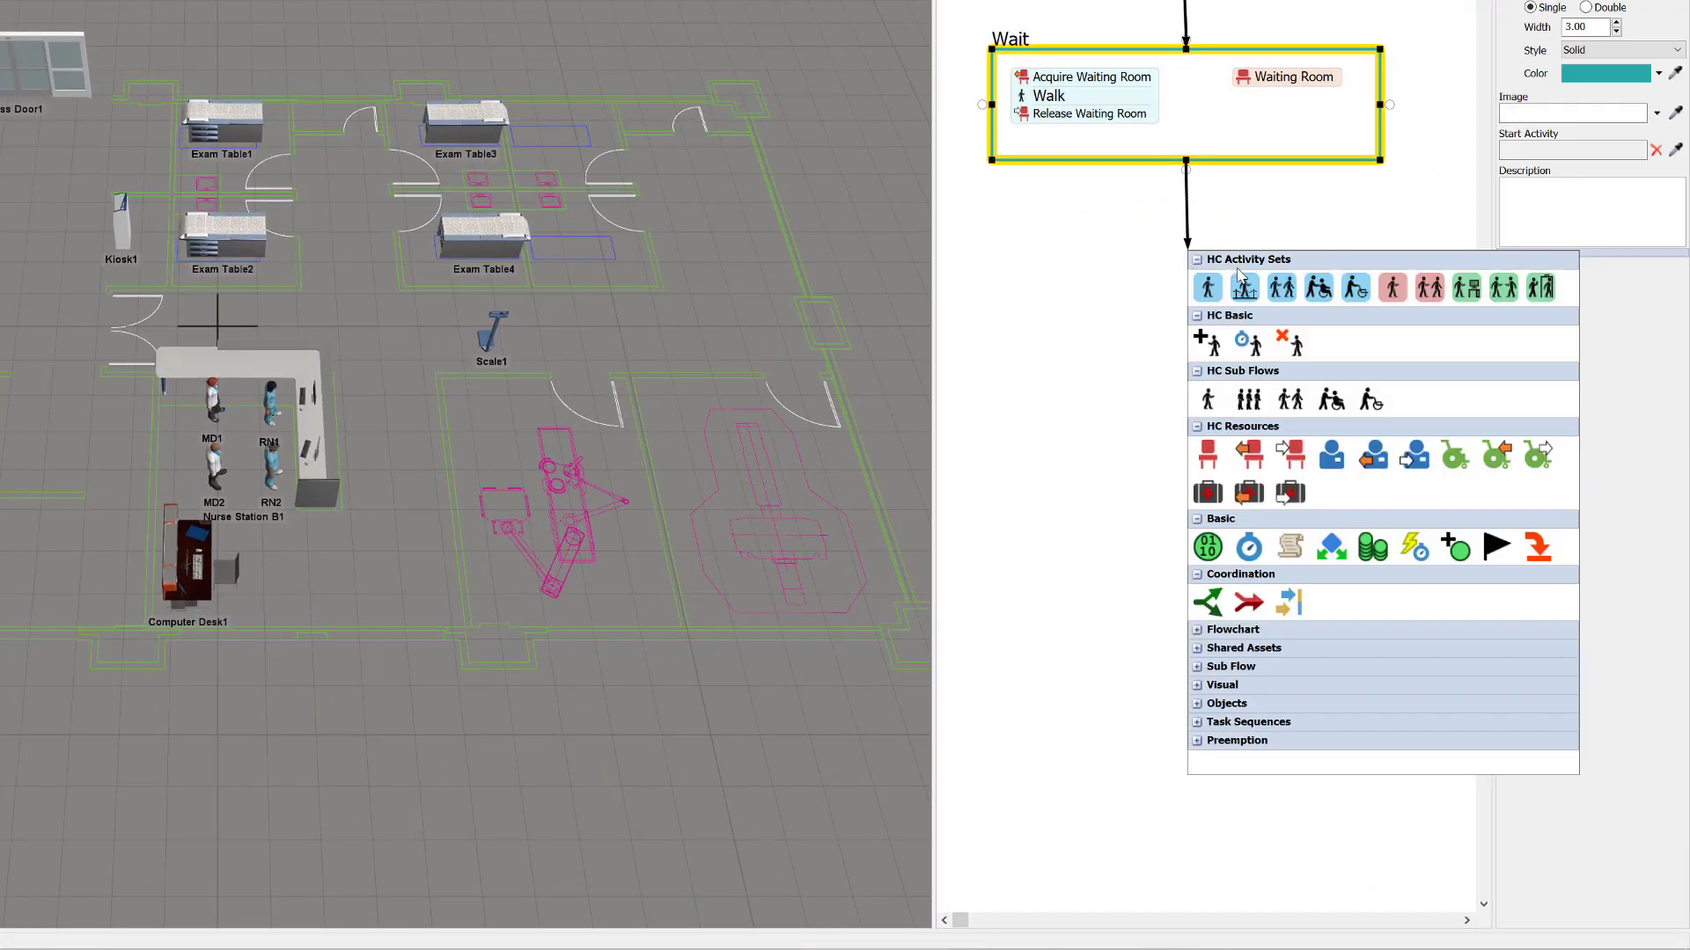
click(1279, 293)
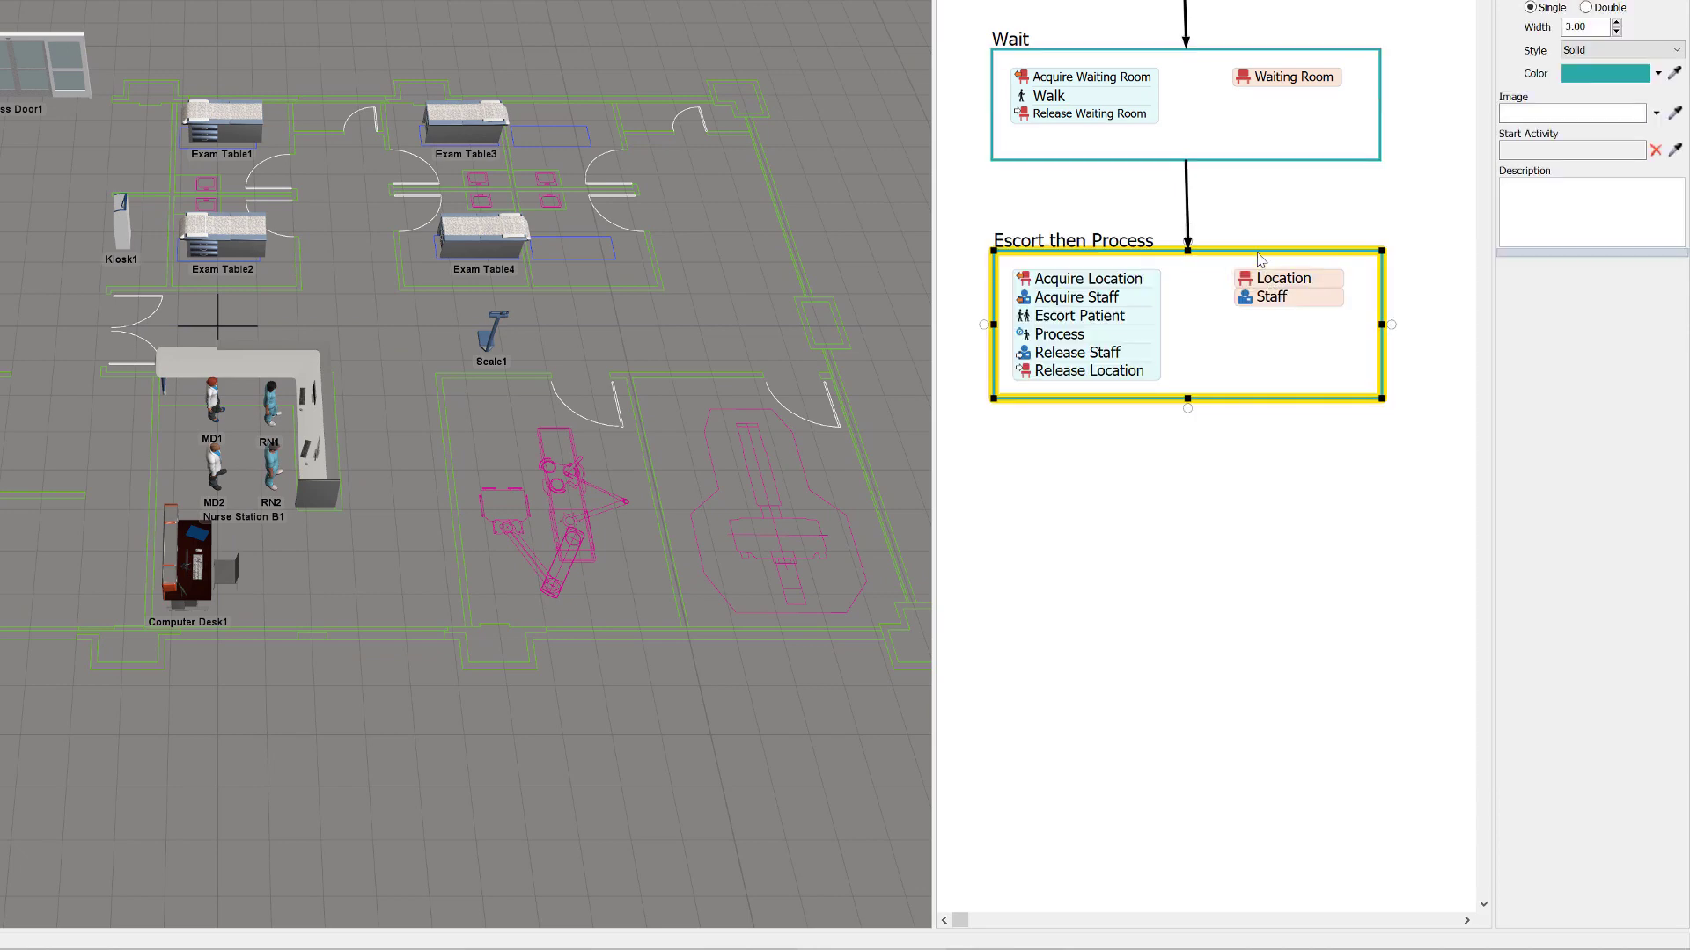
drag(1260, 260, 1261, 227)
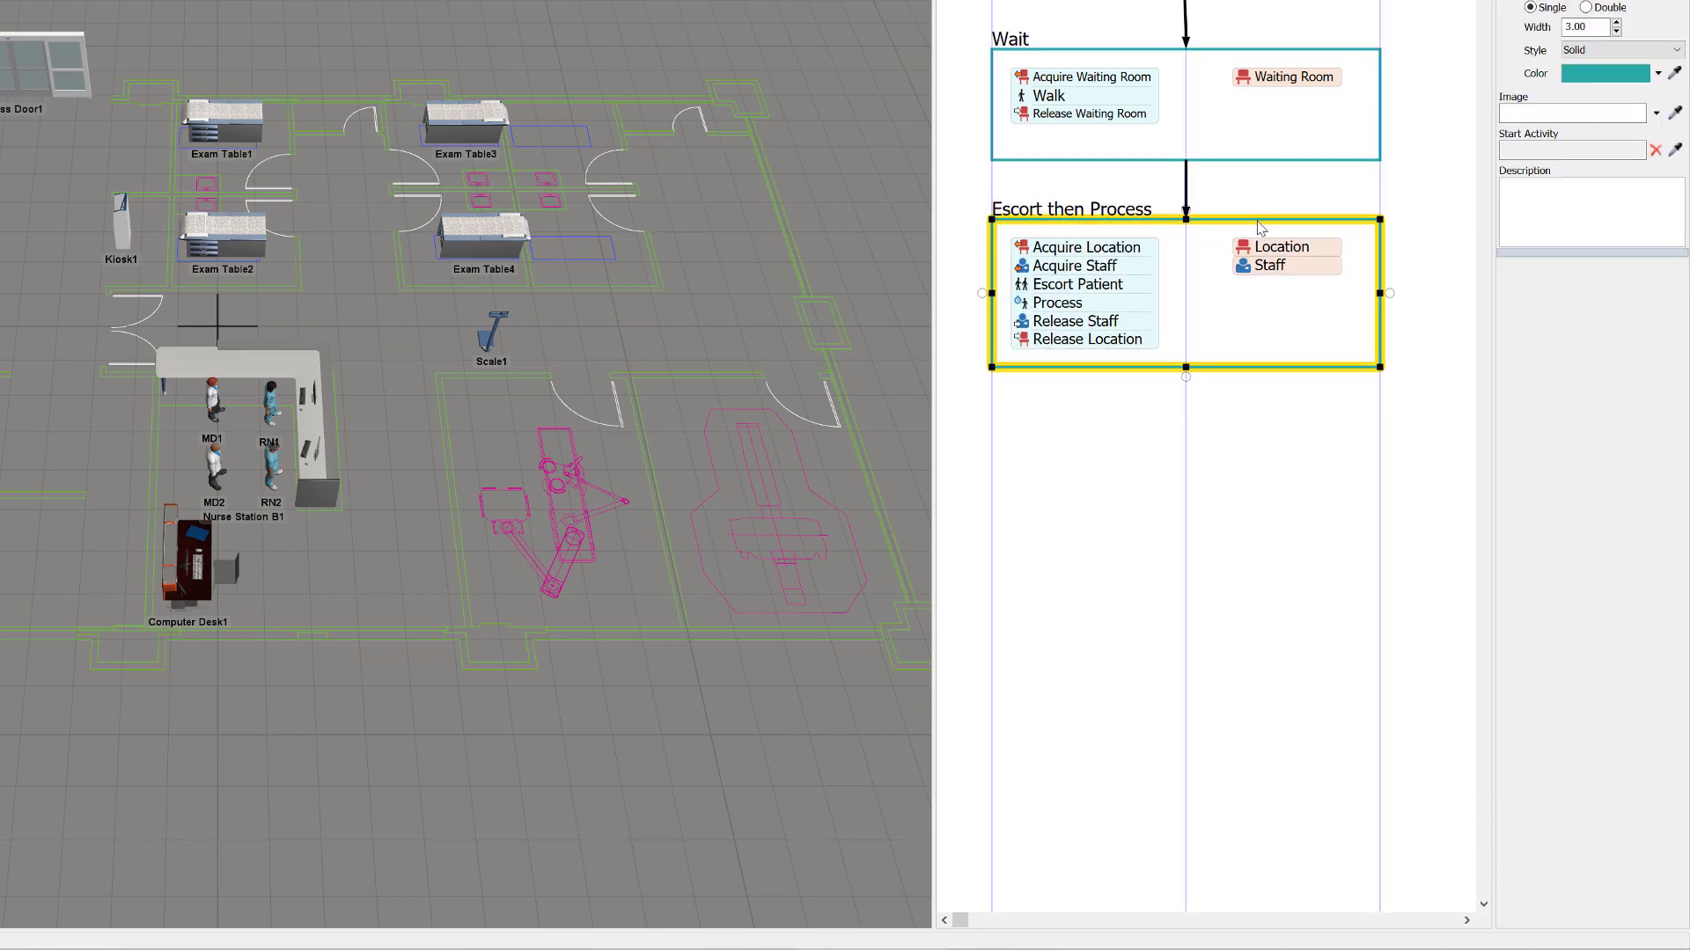
- Rename the Escort then Process container as Weigh at Scale
double_click(1092, 210)
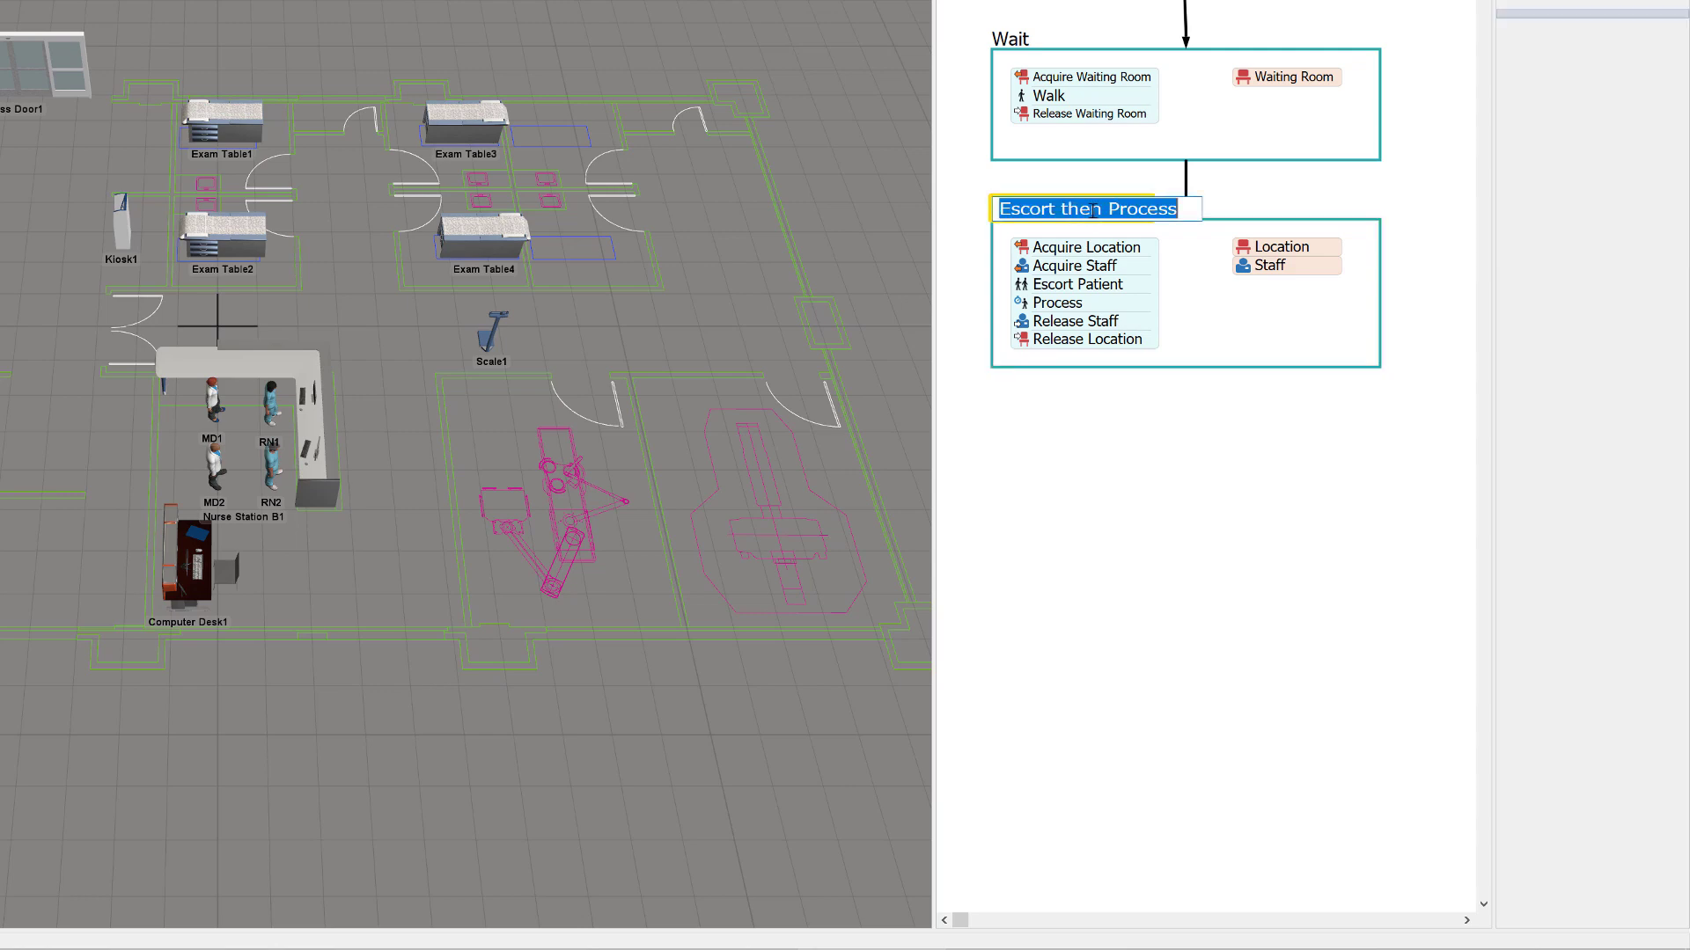
text(Weigh at)
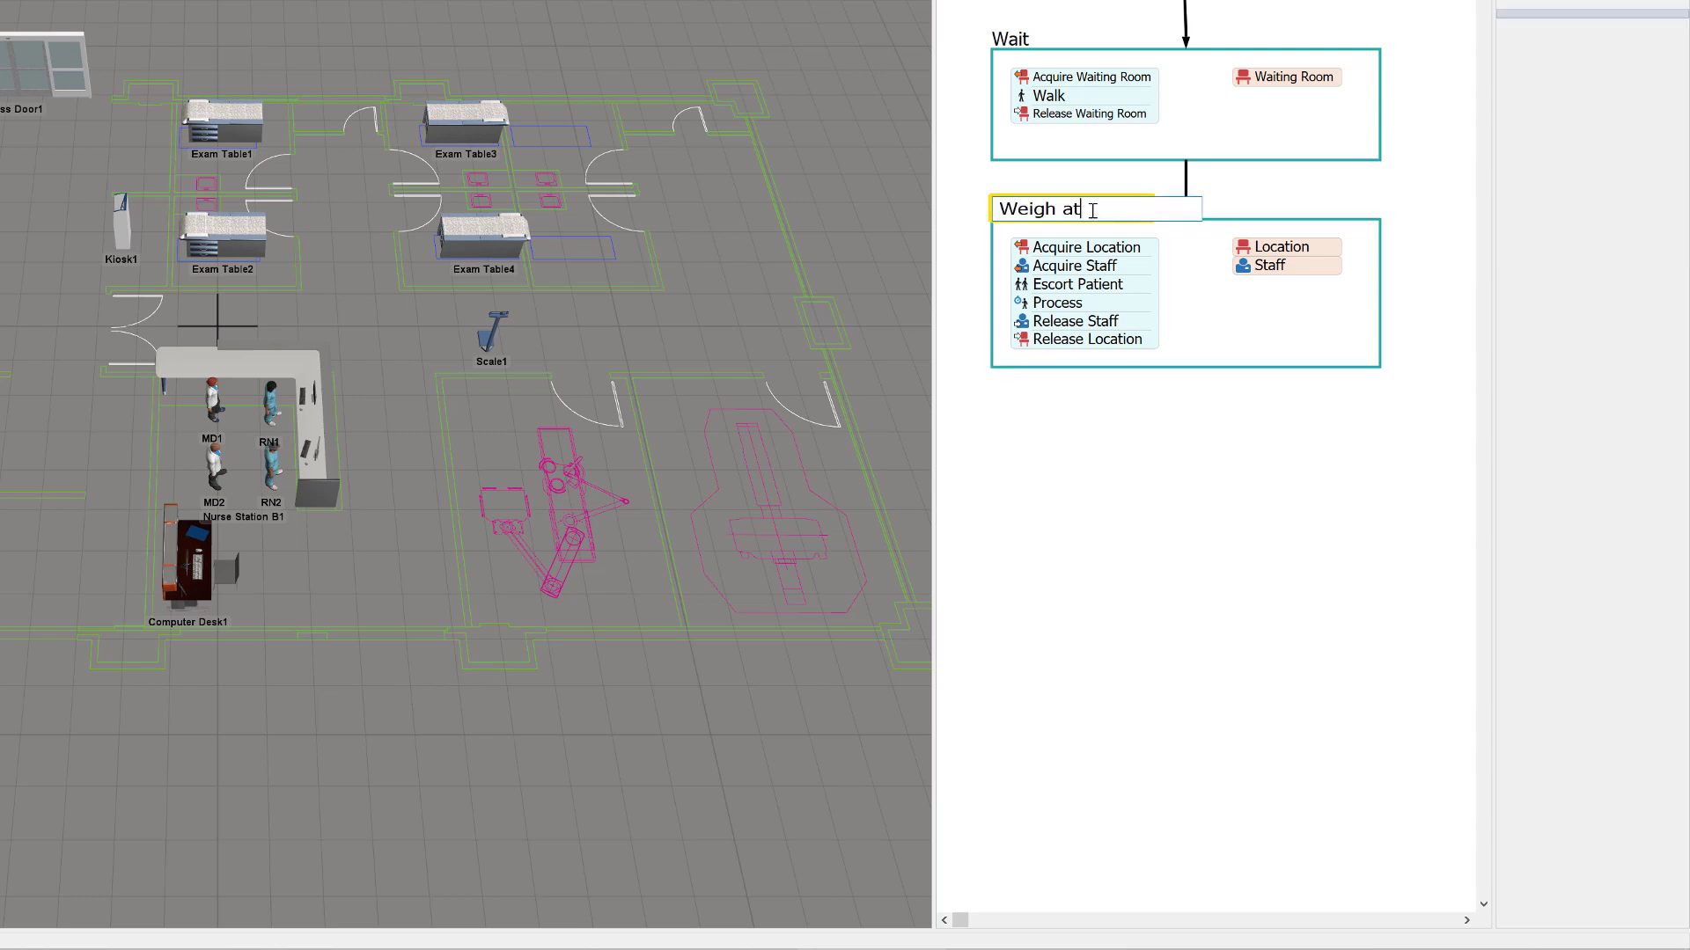
text( Scale)
click(1108, 229)
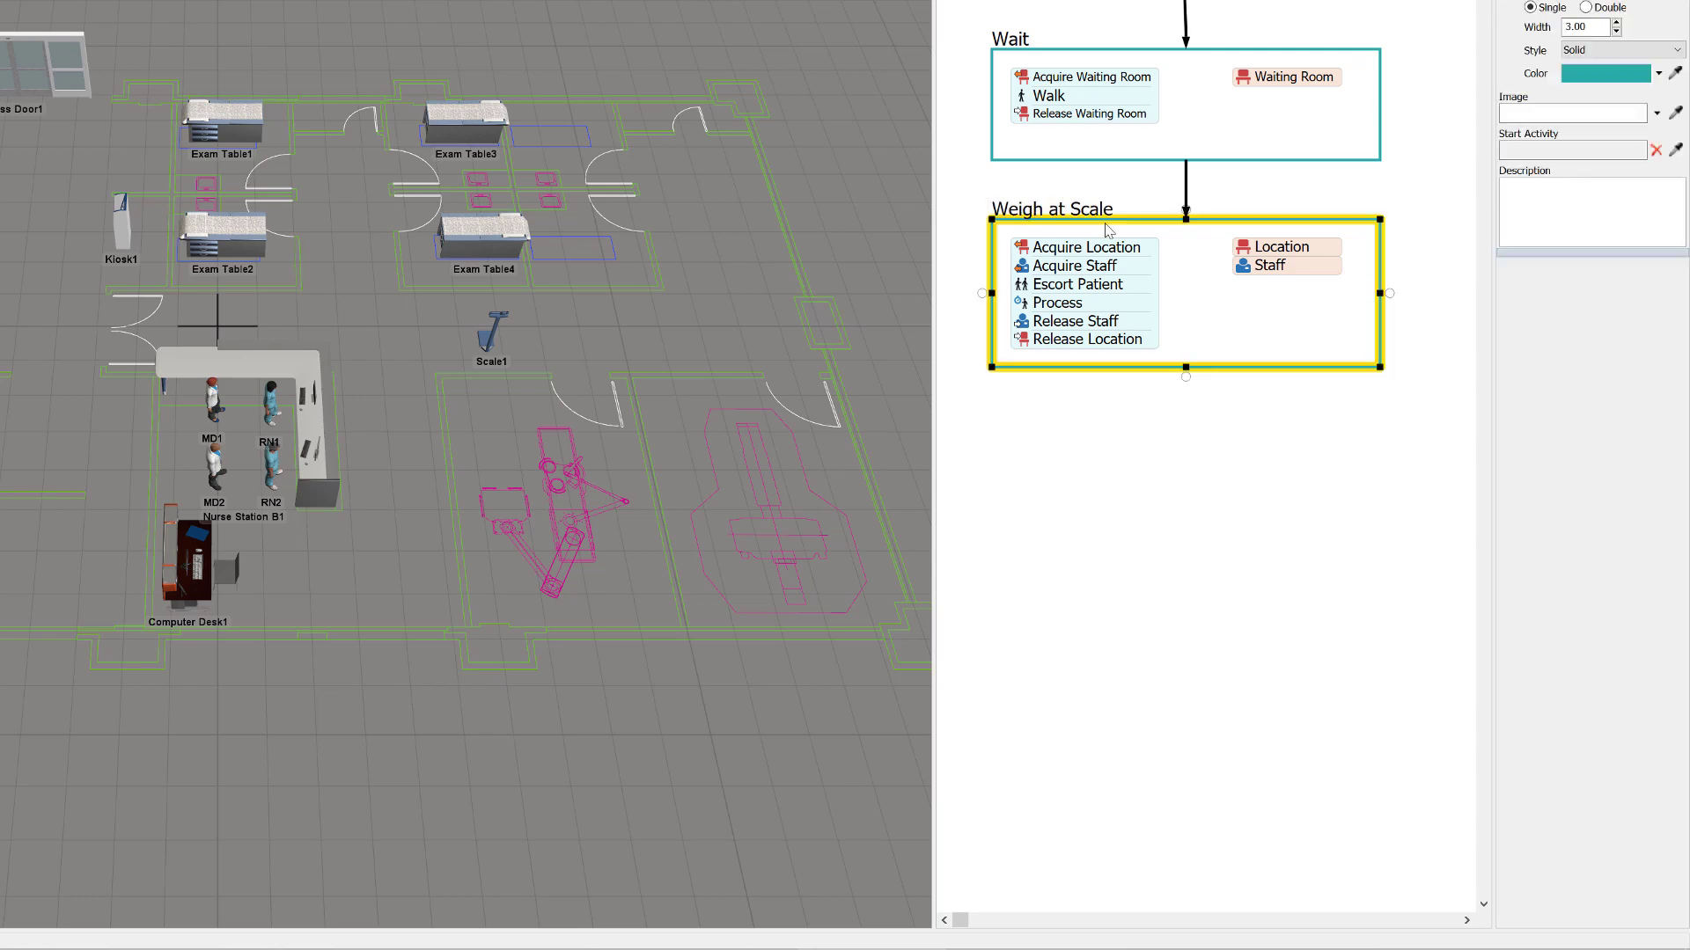
- Rename the Location resource in Weigh at Scale as Scale and its Staff resource as RN
double_click(1283, 252)
text(Scale)
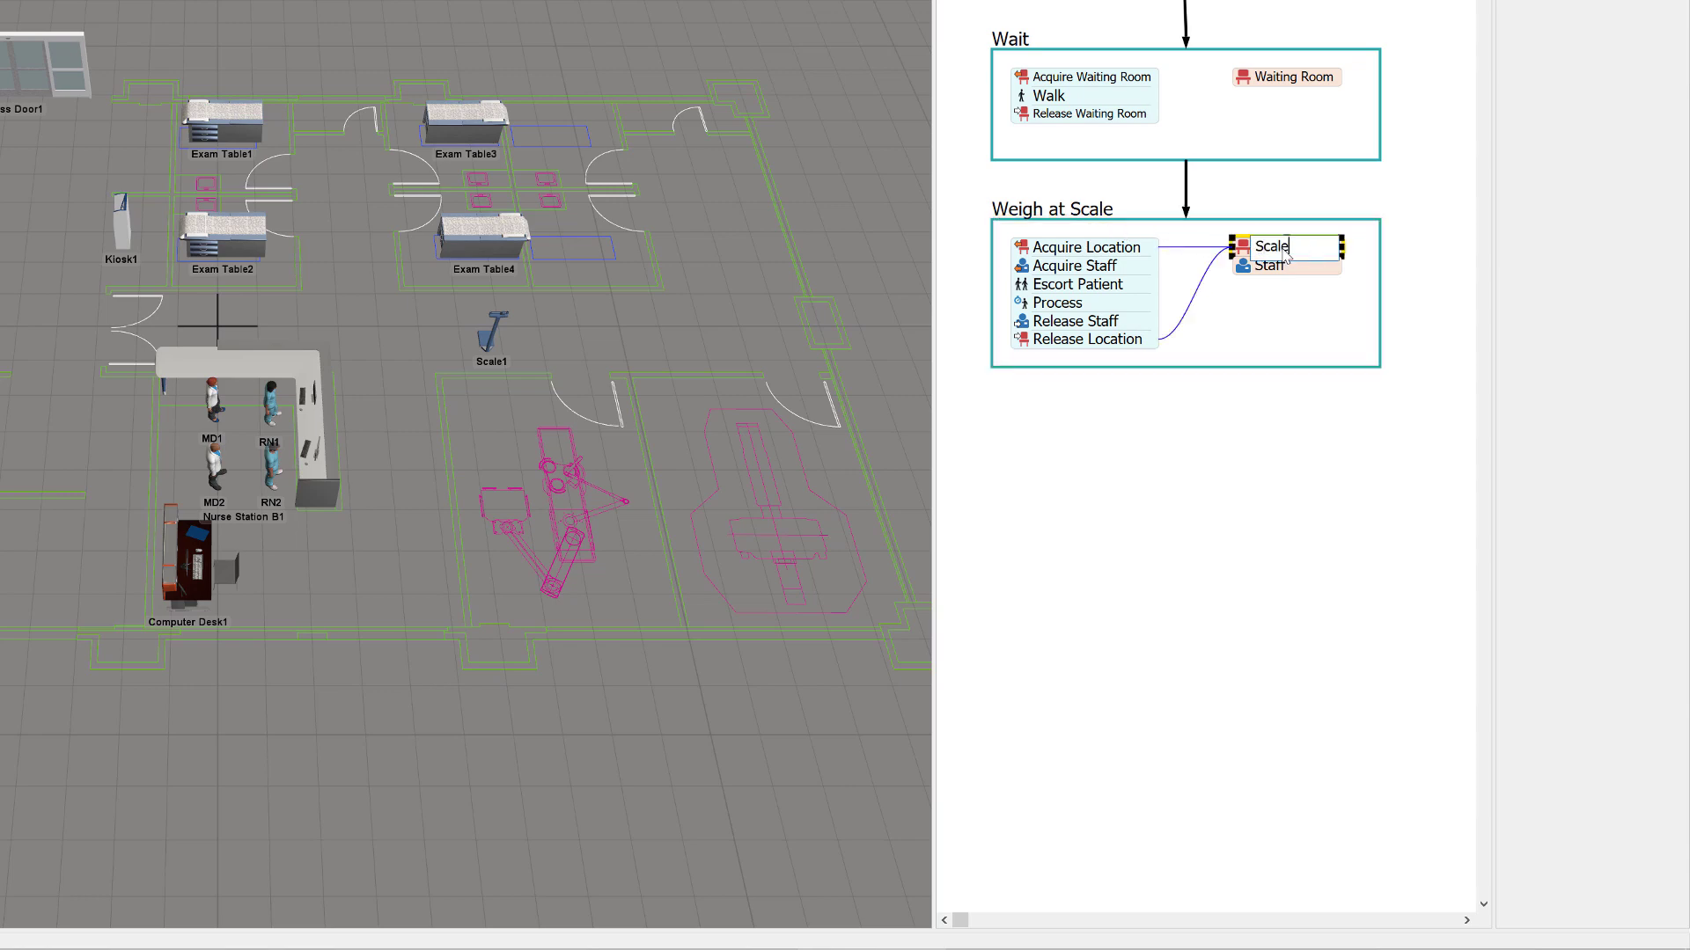
key(Return)
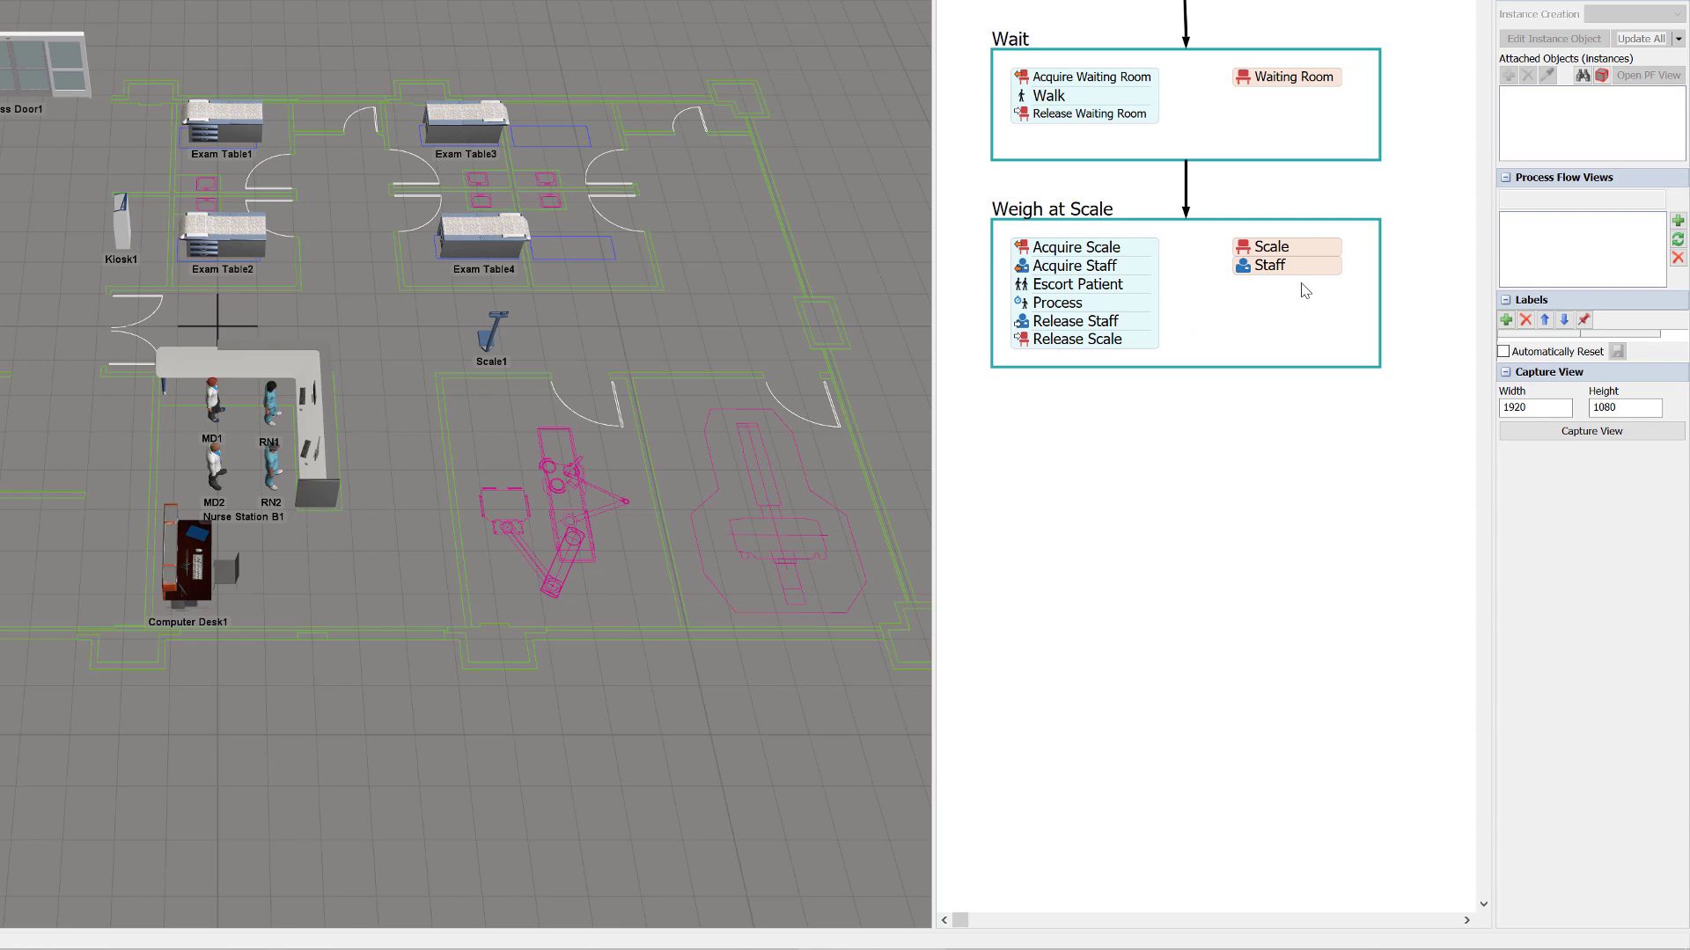
double_click(1287, 269)
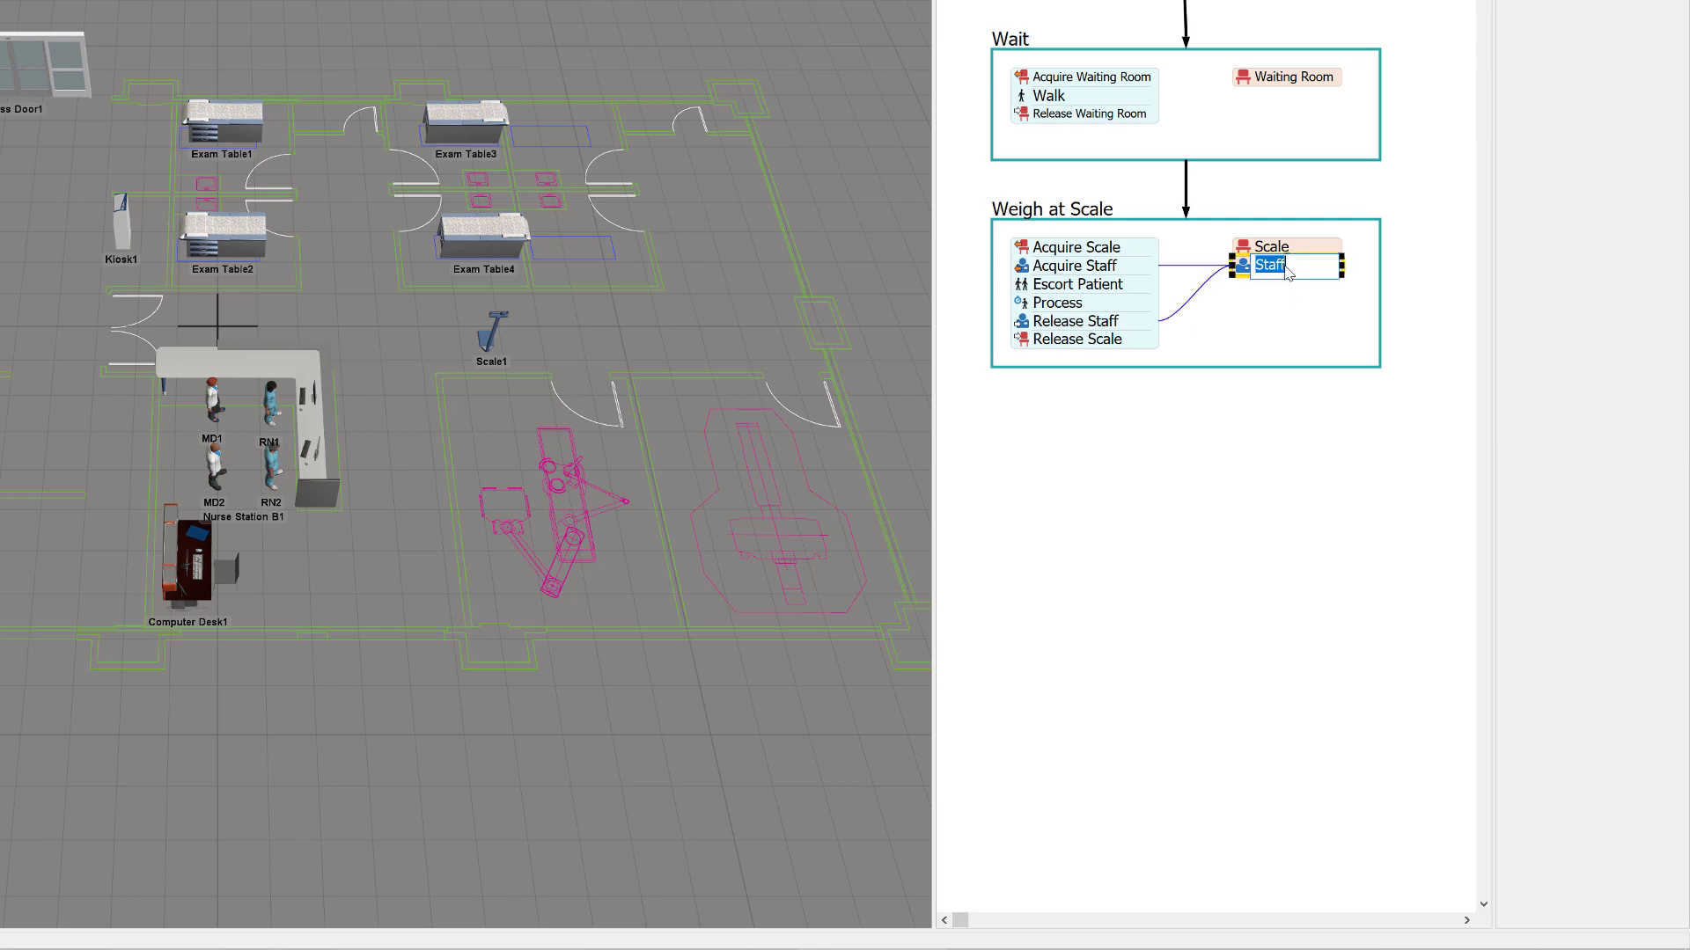
text(RN)
key(Return)
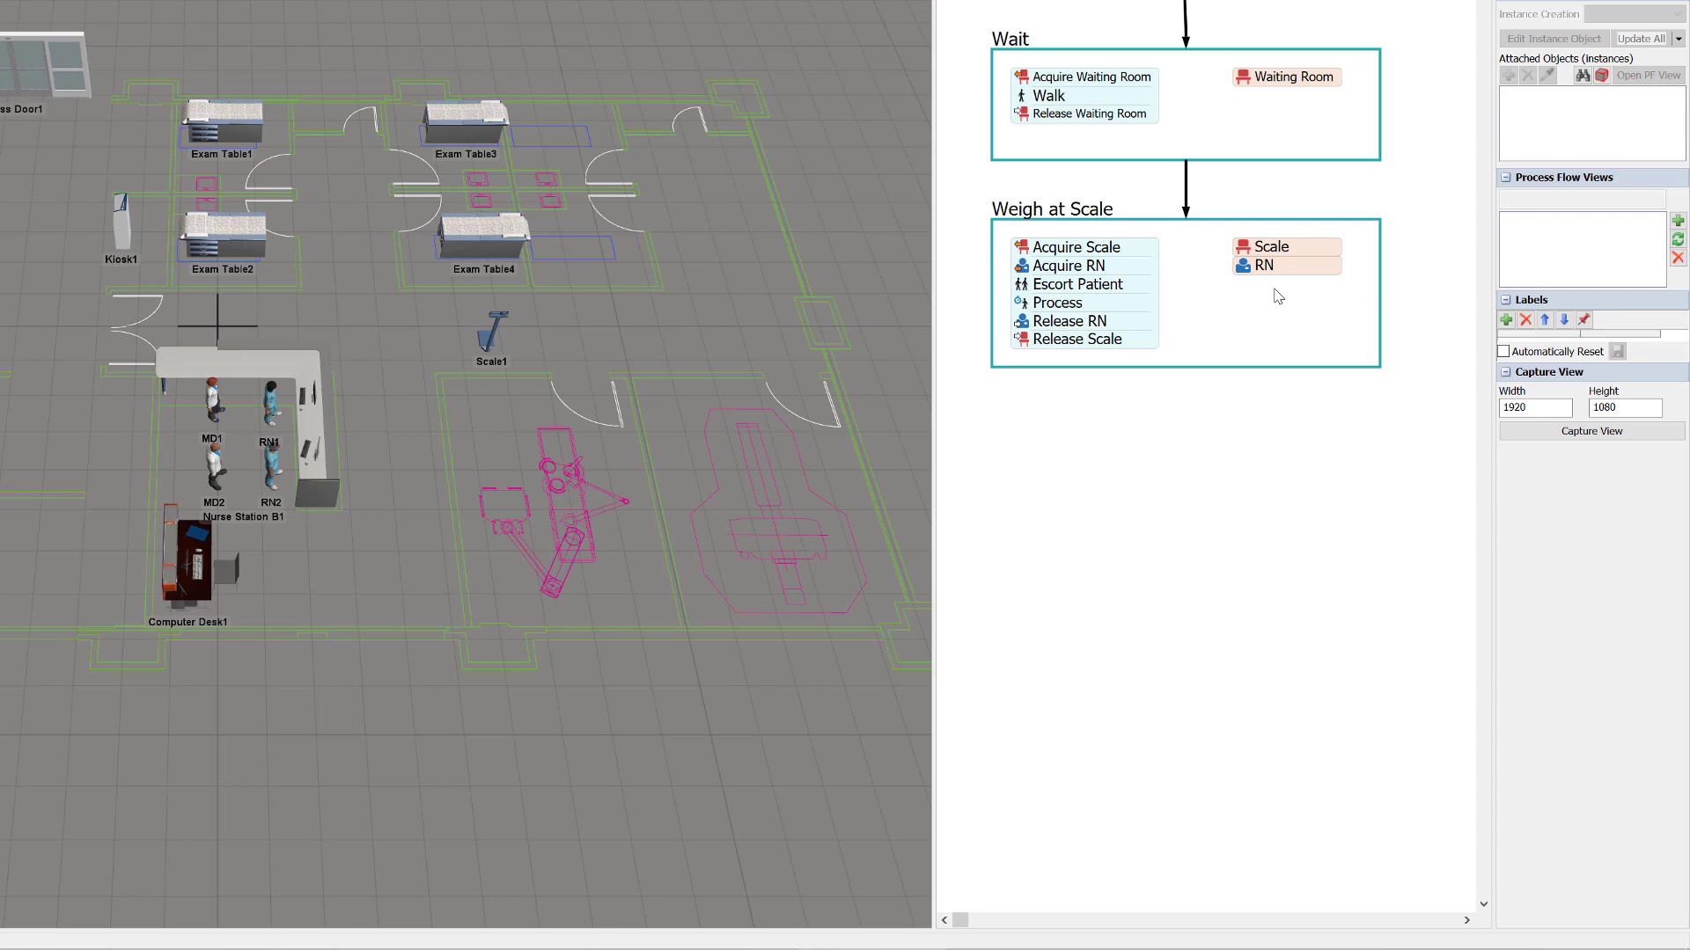
- Set the Scale resource's location to Scale1 by sampling the scale in the 3D model
mouse_move(1243, 253)
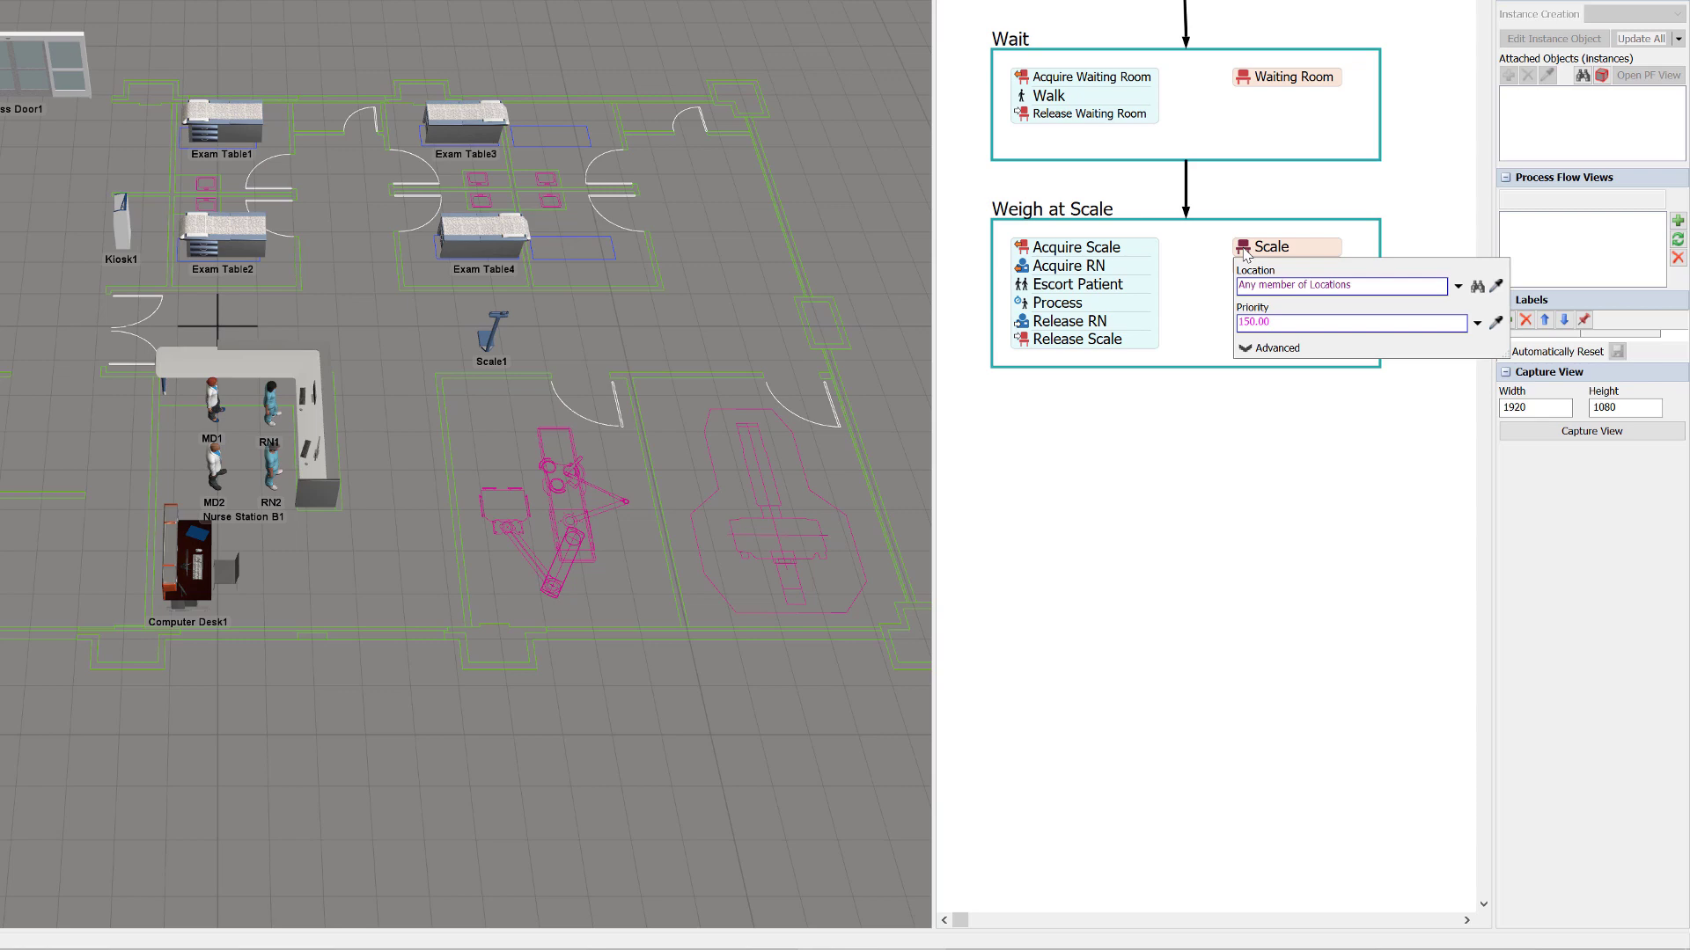
click(1497, 287)
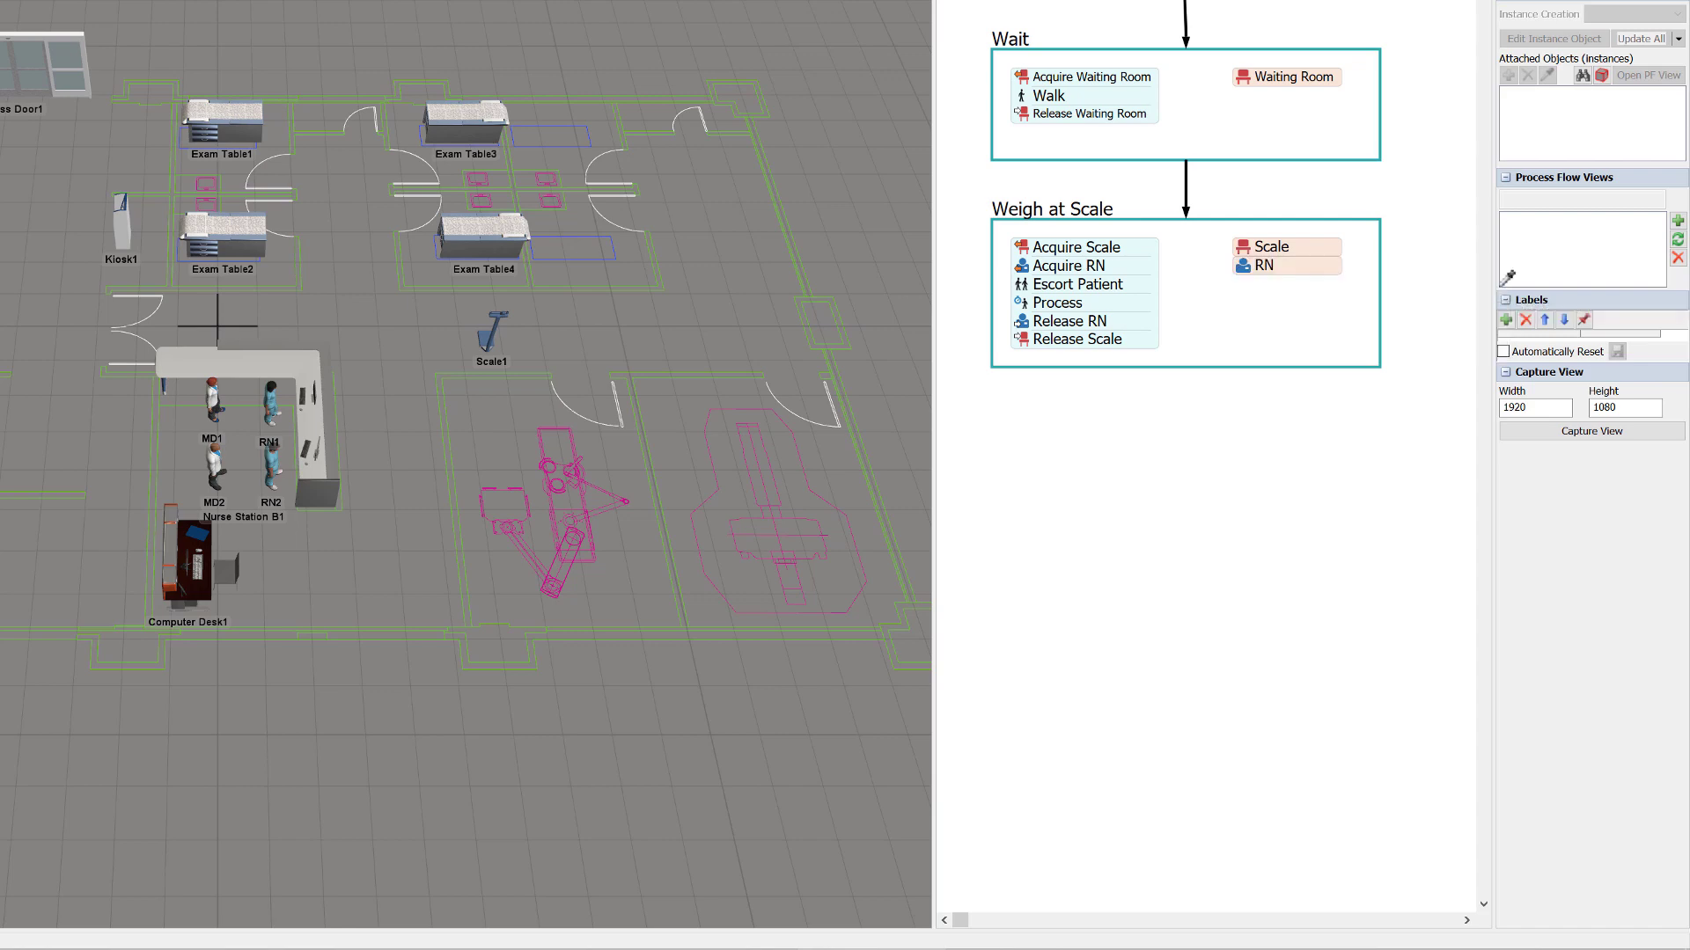
click(493, 333)
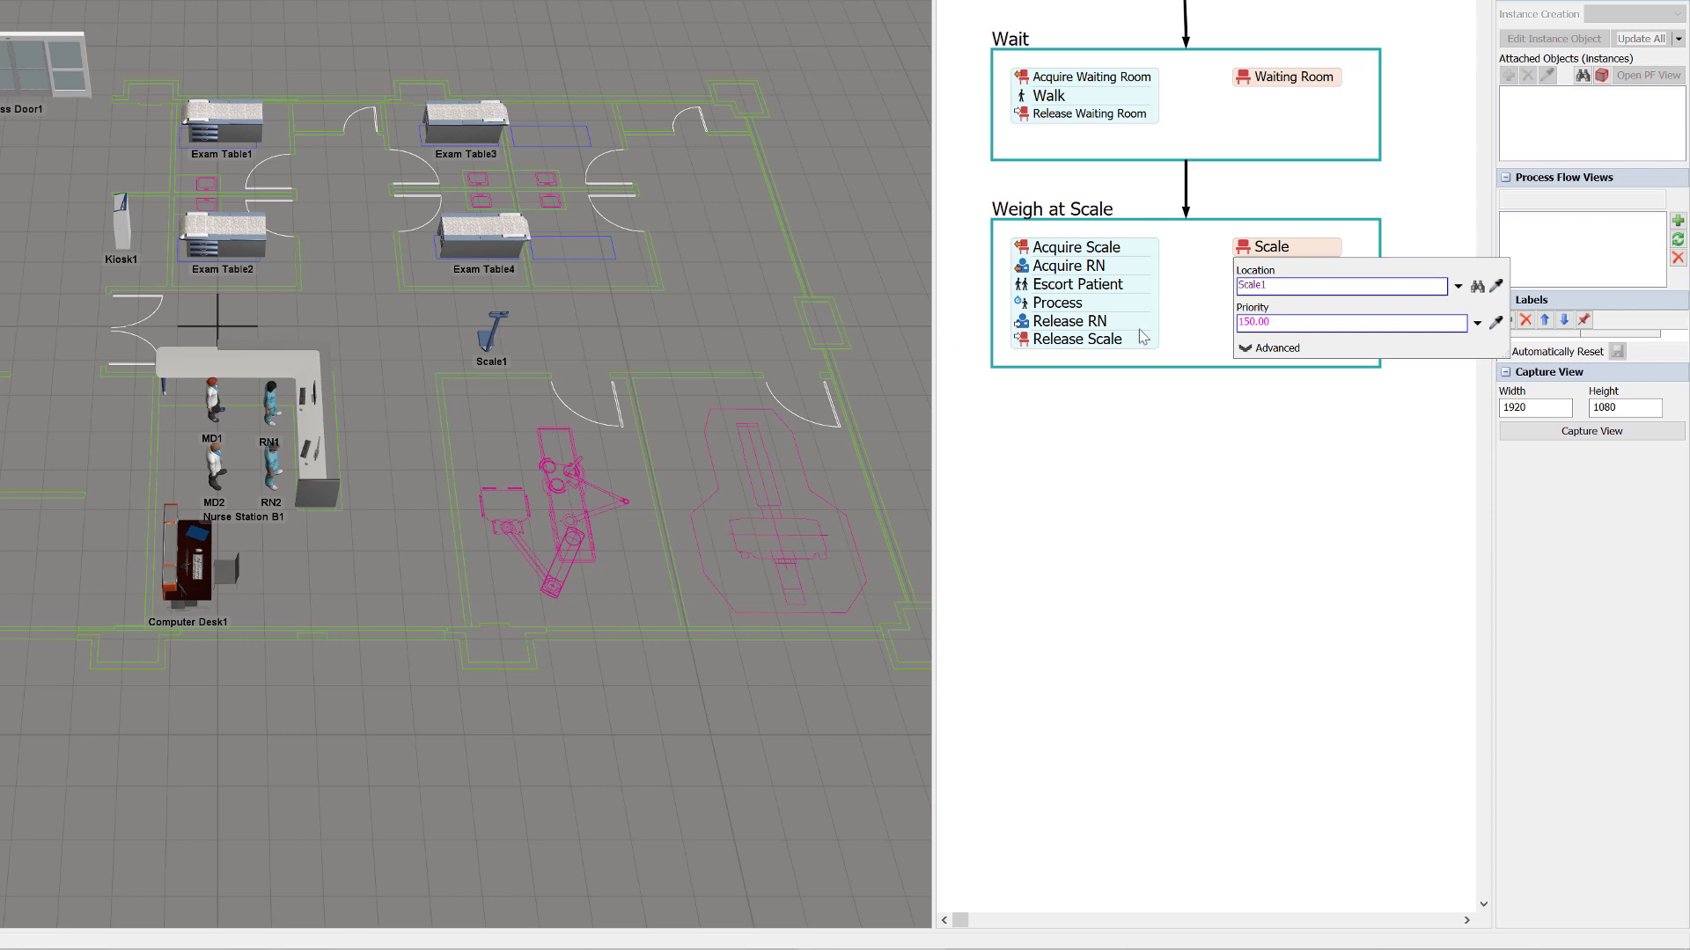
click(1219, 330)
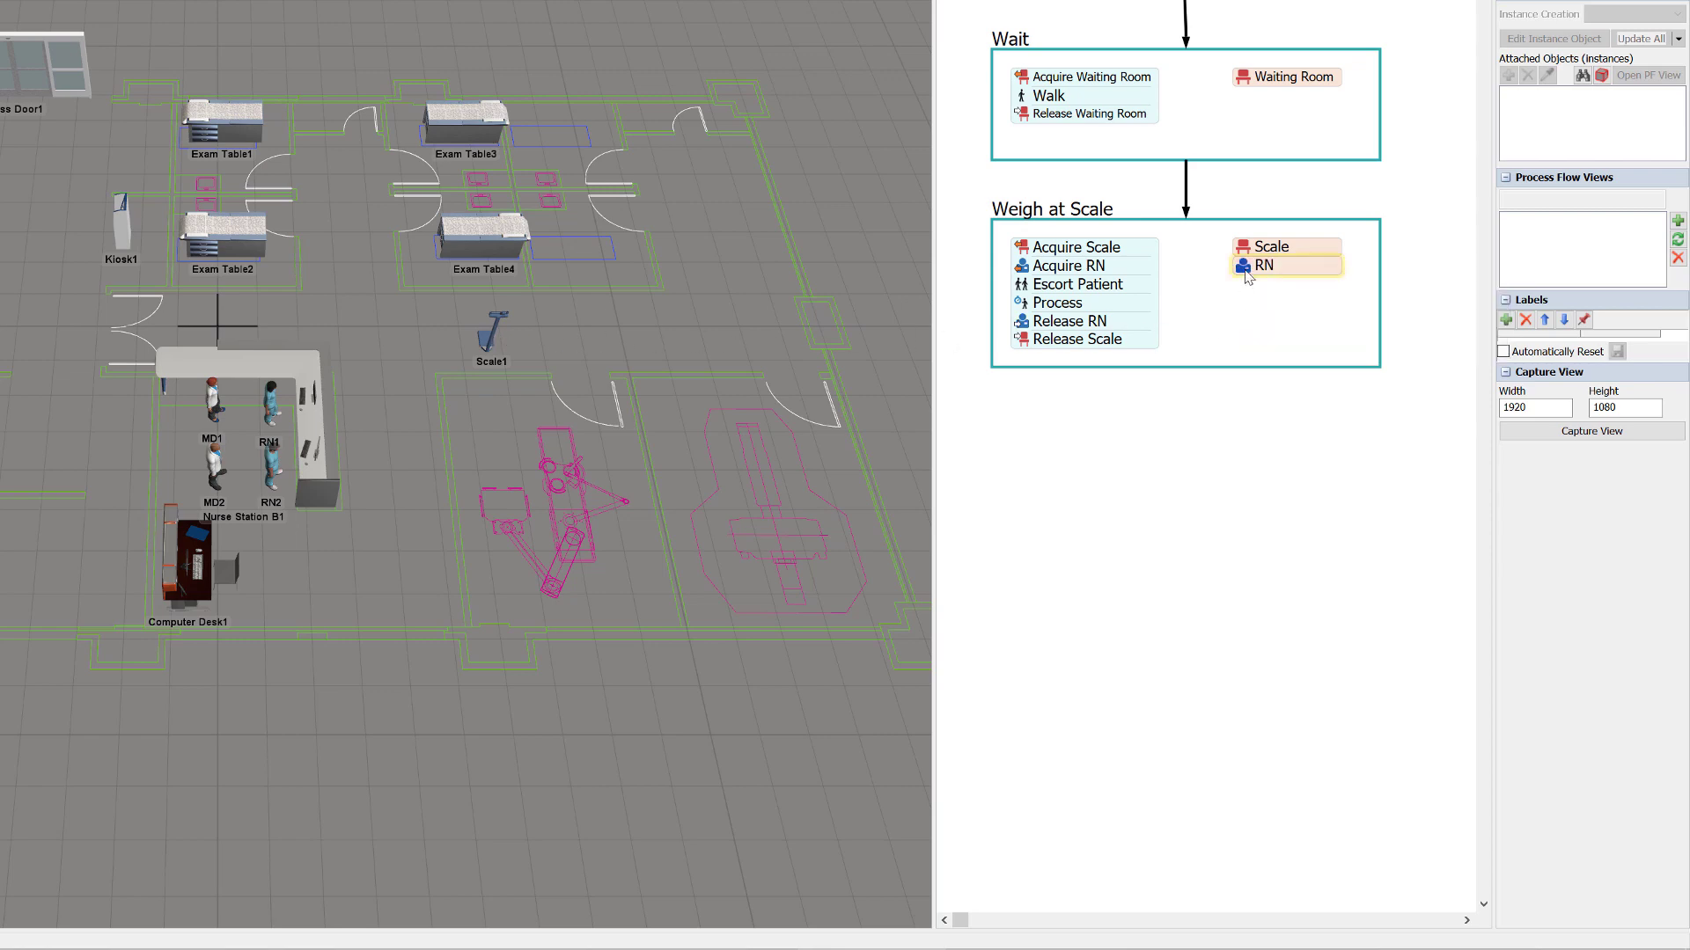
- Set the RN resource's staff to any member of the RNs group by sampling RN1 in the model
click(1247, 267)
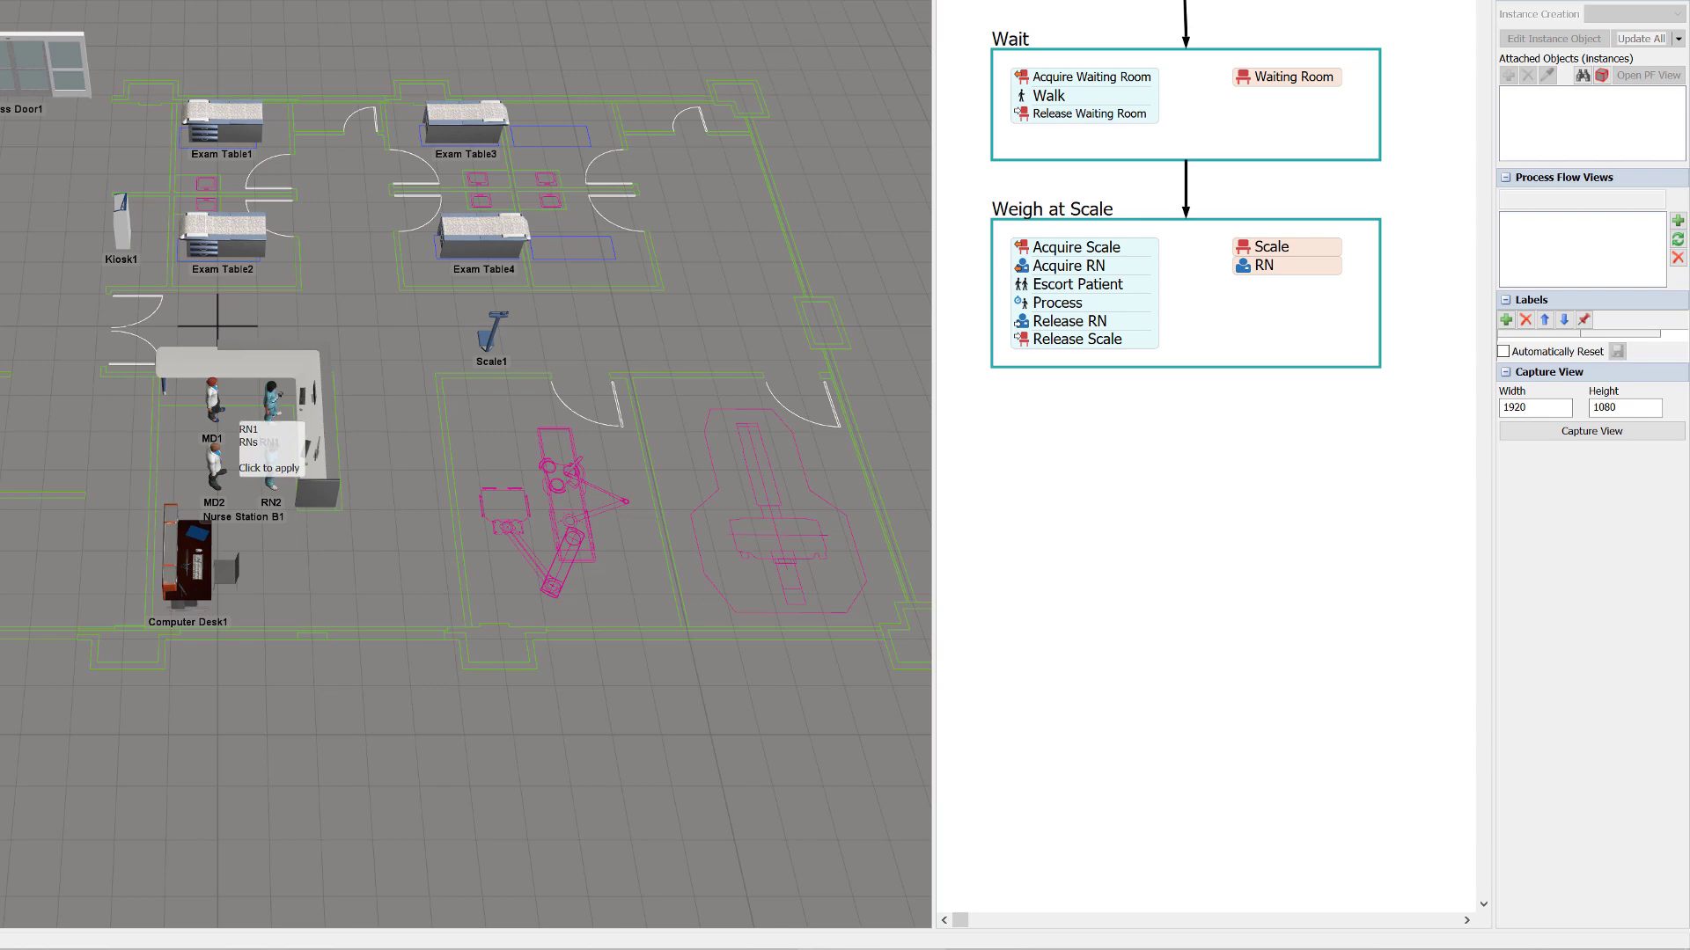
click(274, 403)
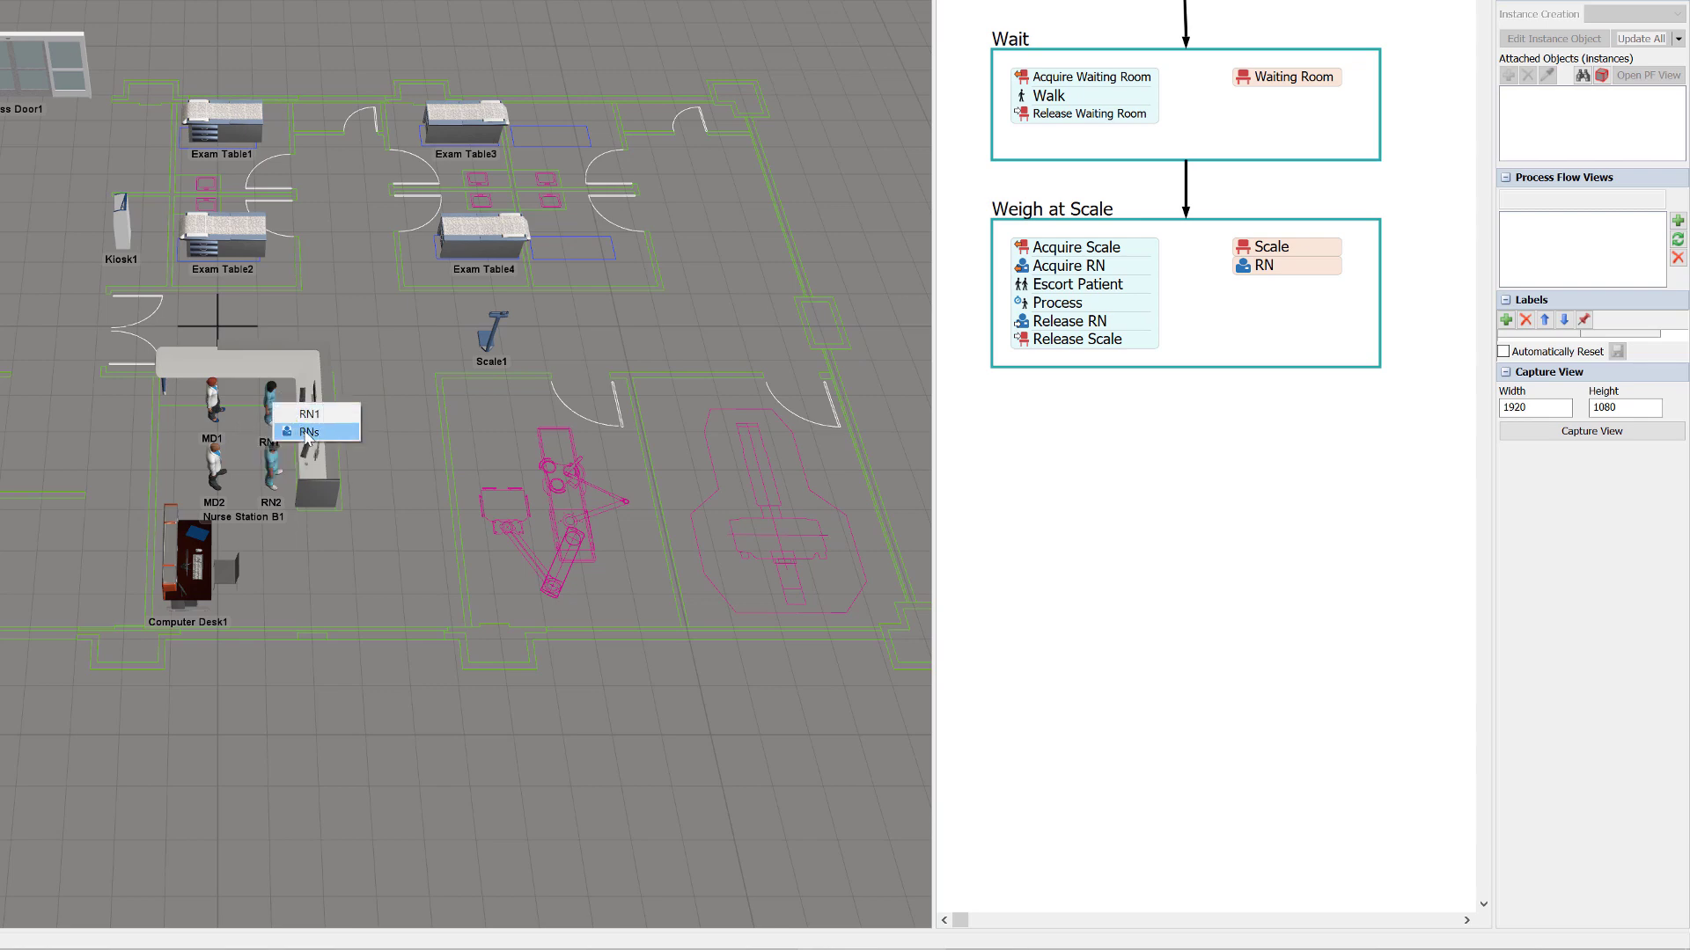
click(307, 432)
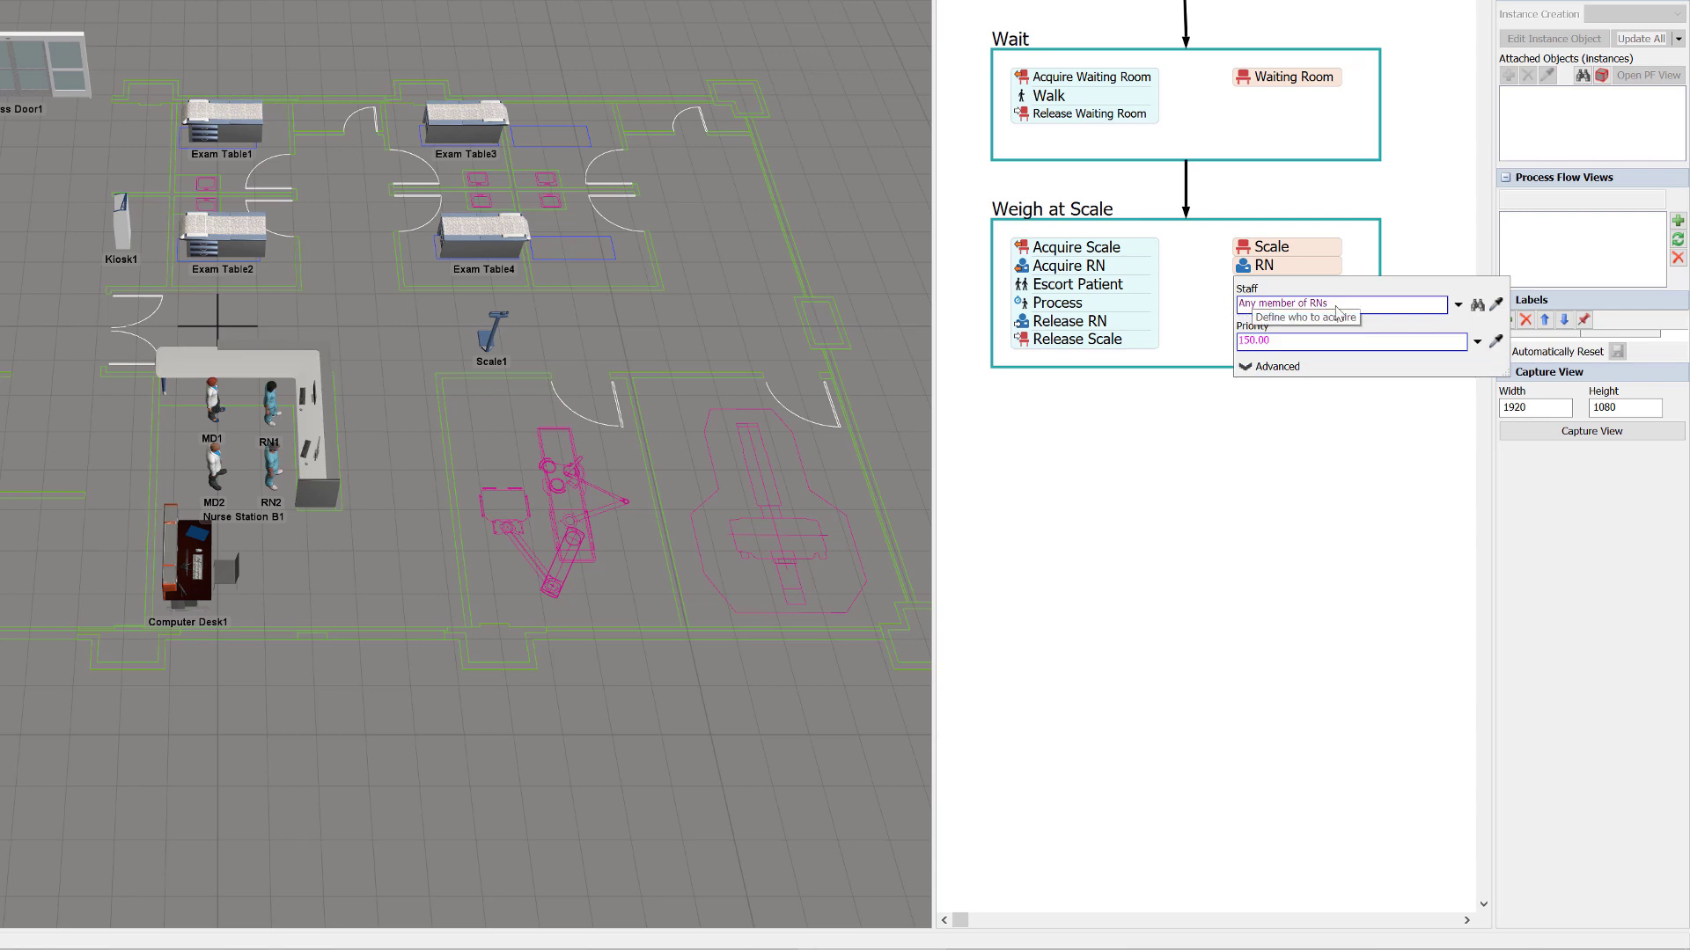
click(1334, 464)
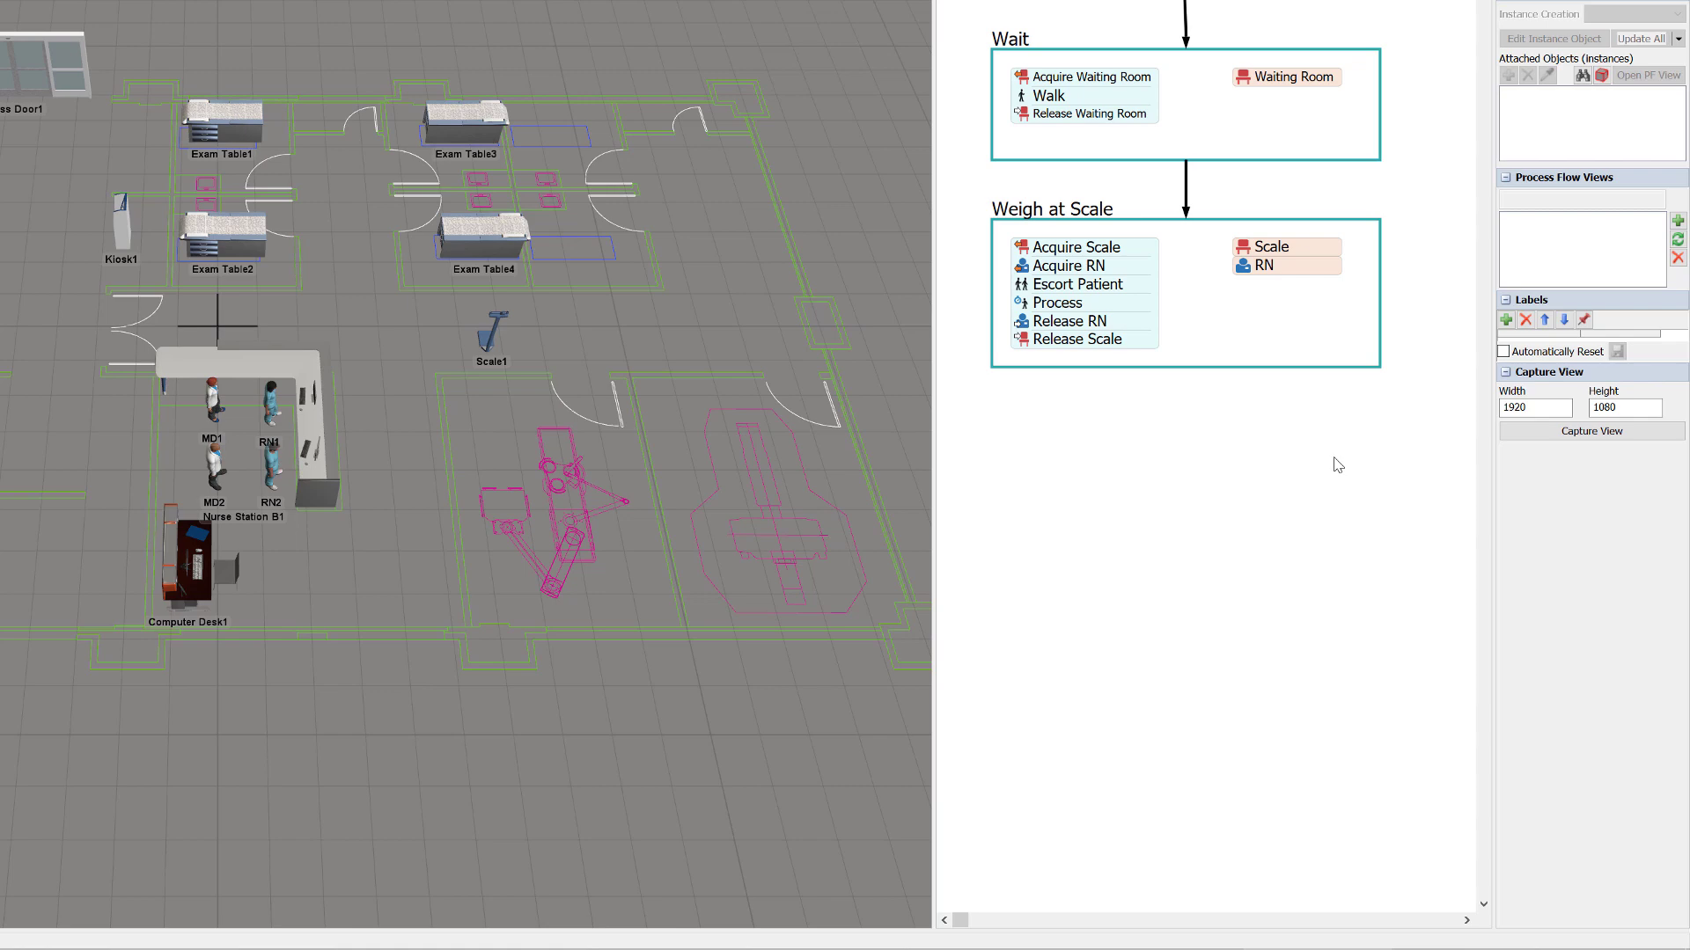
- Set the exponential process time of the Process activity in Weigh at Scale to use minutes(1)
click(1024, 308)
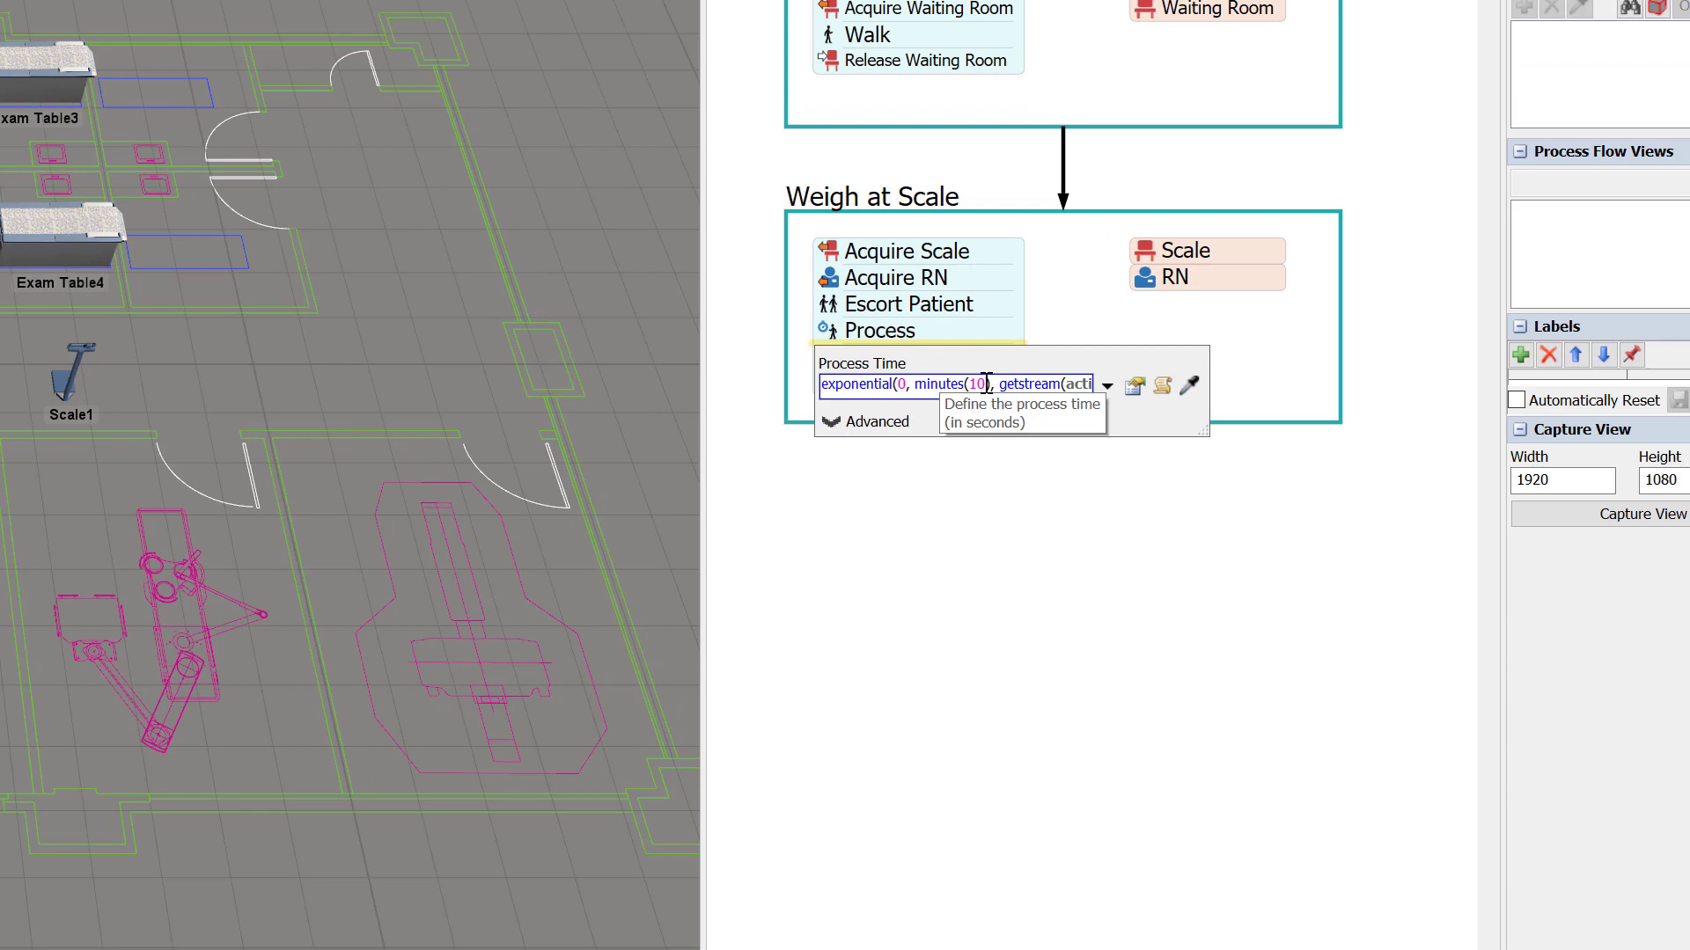
drag(986, 383, 970, 384)
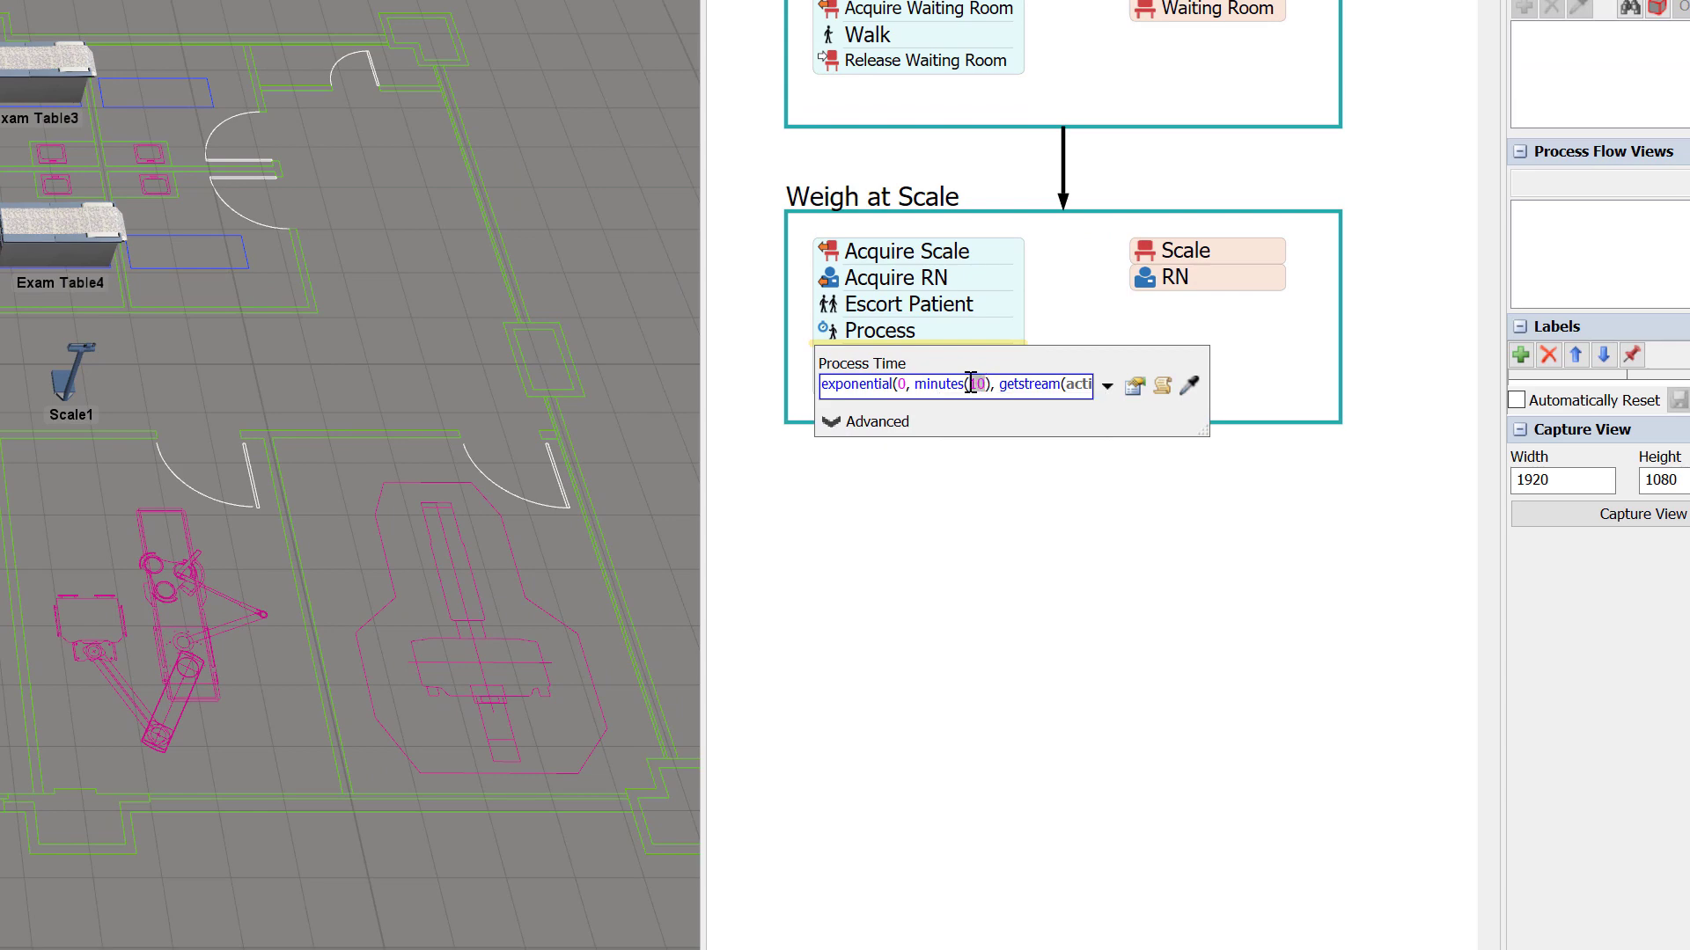
text(1)
click(986, 458)
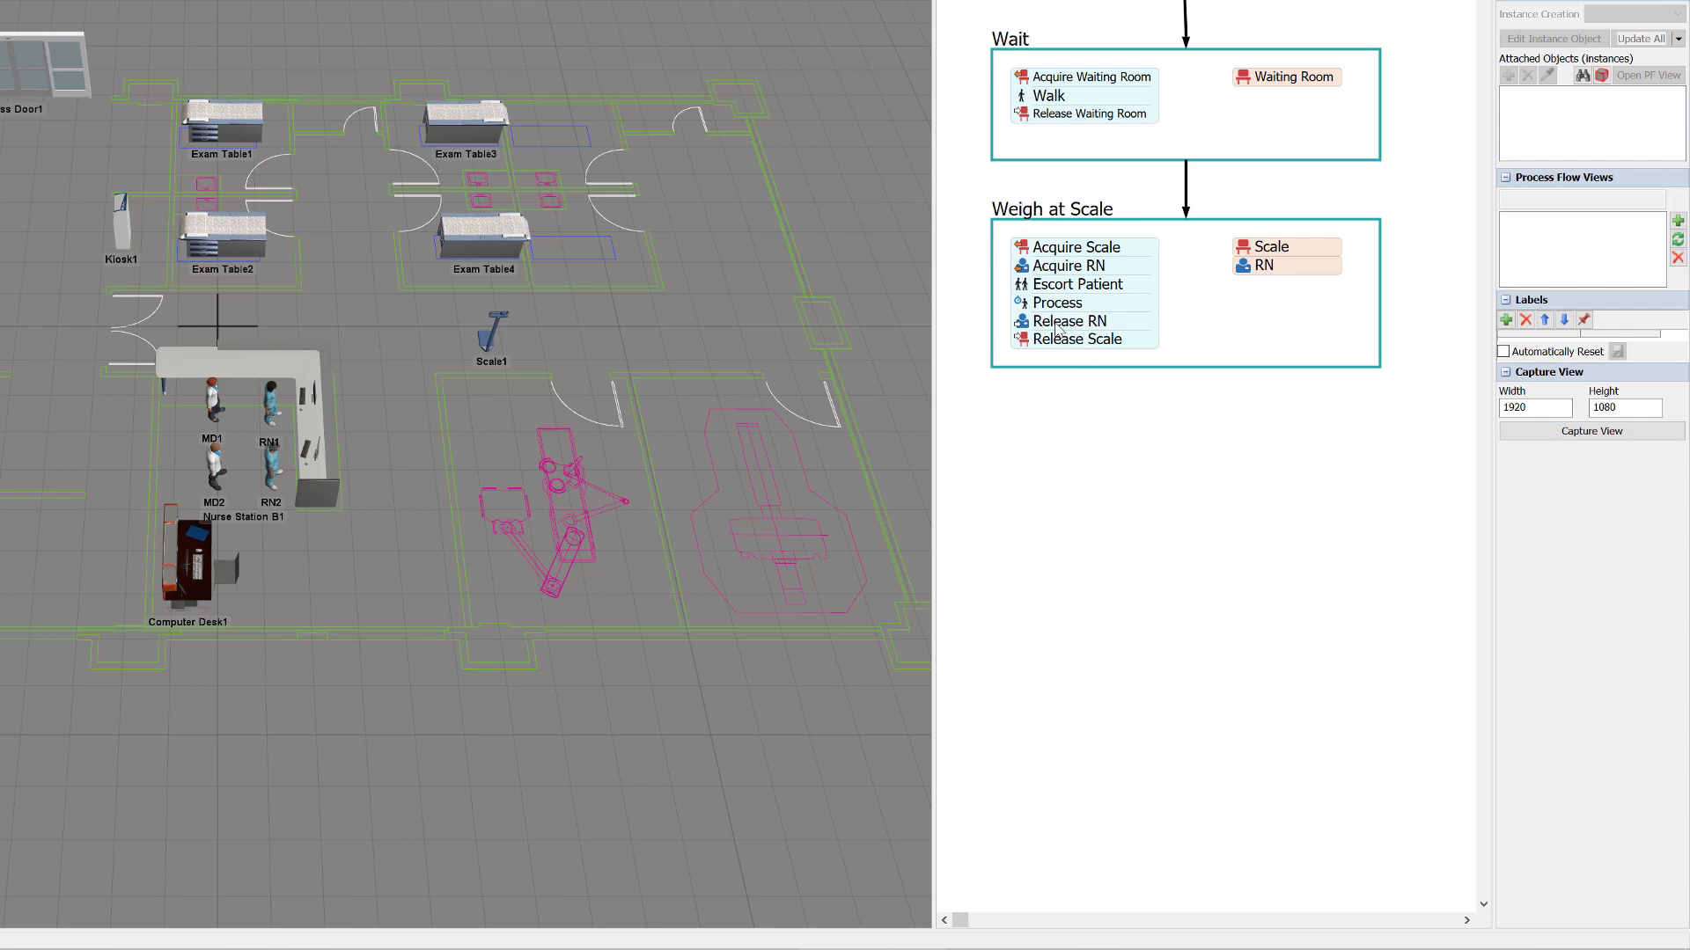
- Remove the Release RN activity from Weigh at Scale and shorten the container to fit the remaining activities
drag(1056, 330, 1078, 413)
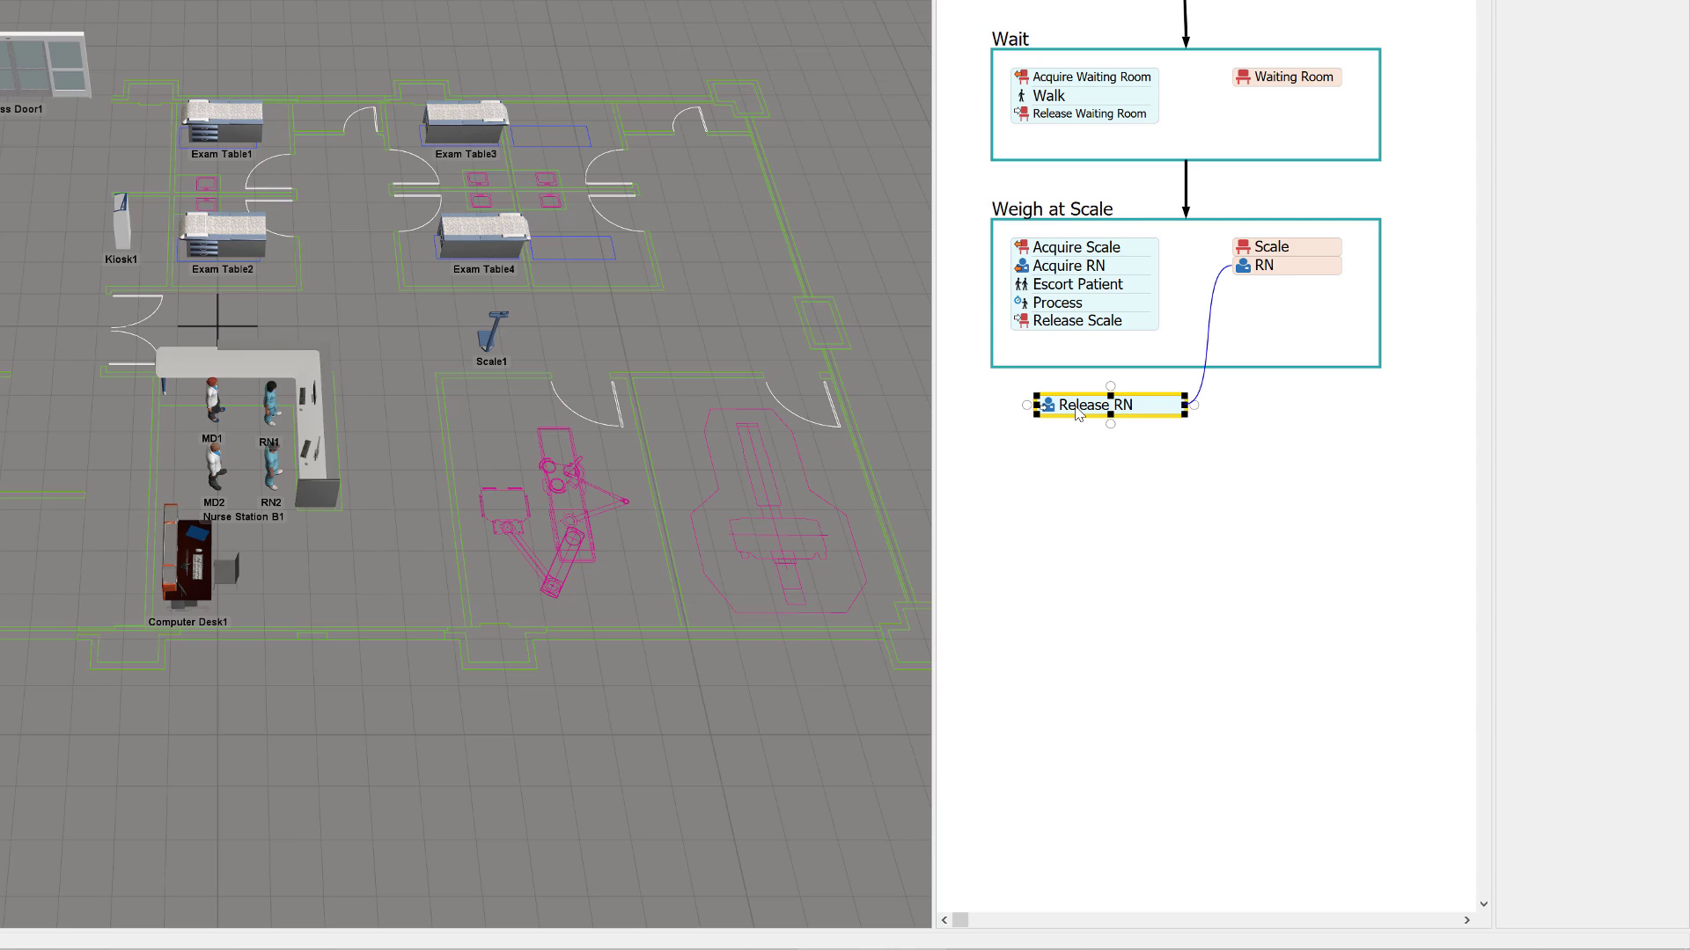
key(Delete)
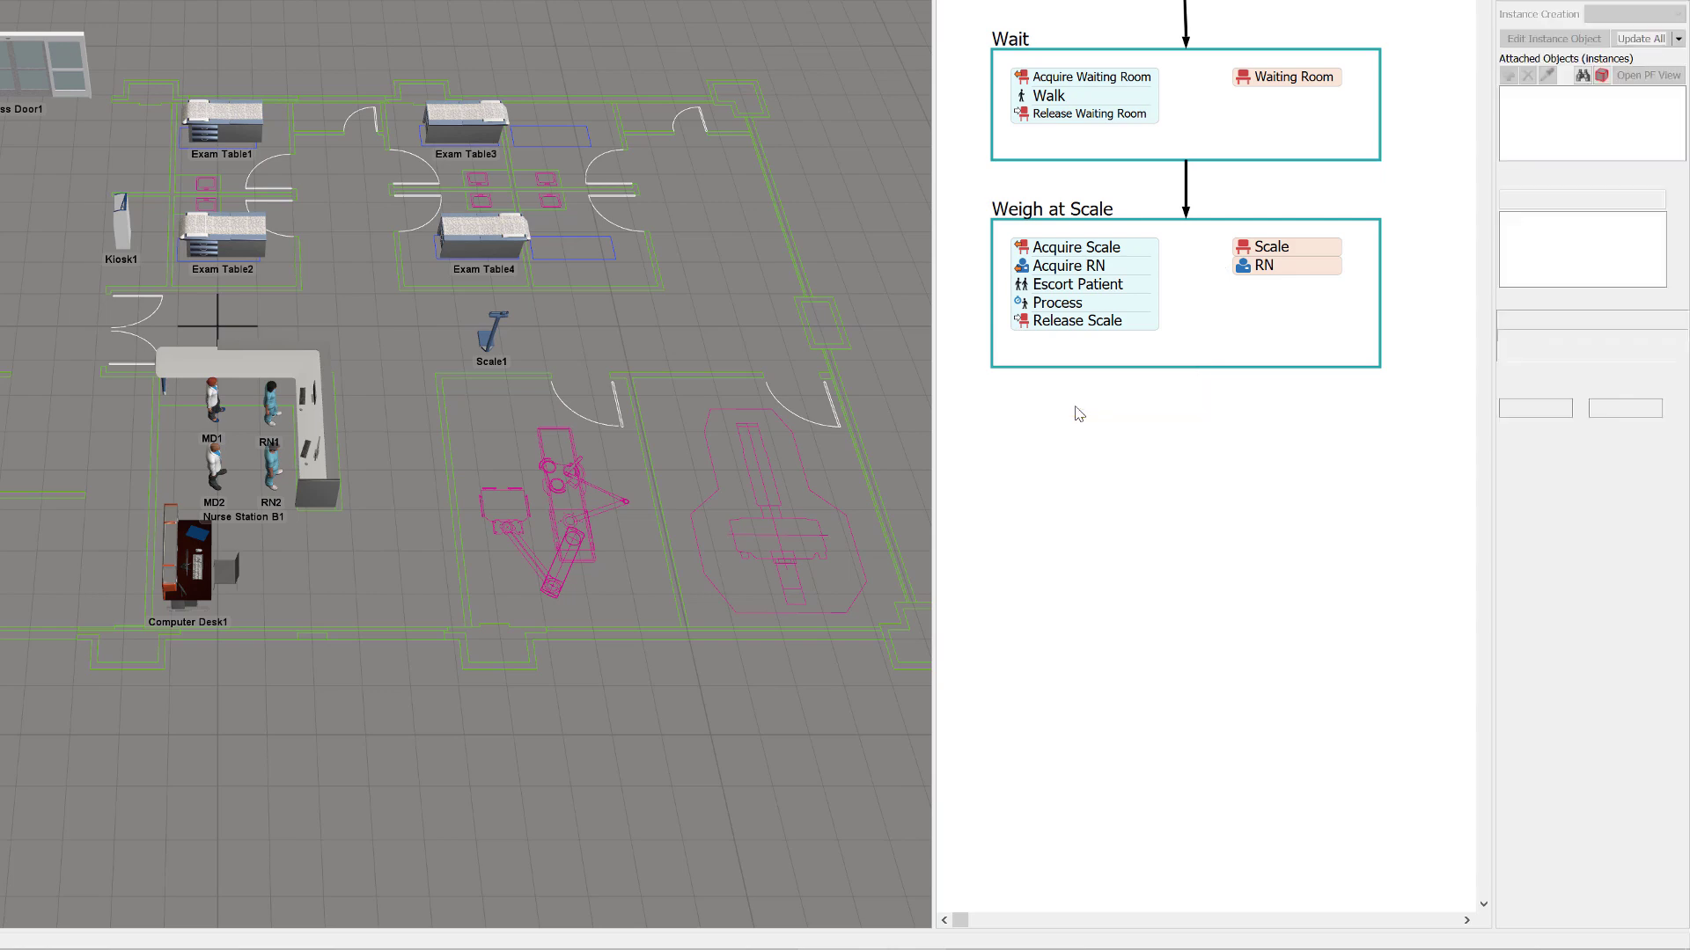
click(1190, 369)
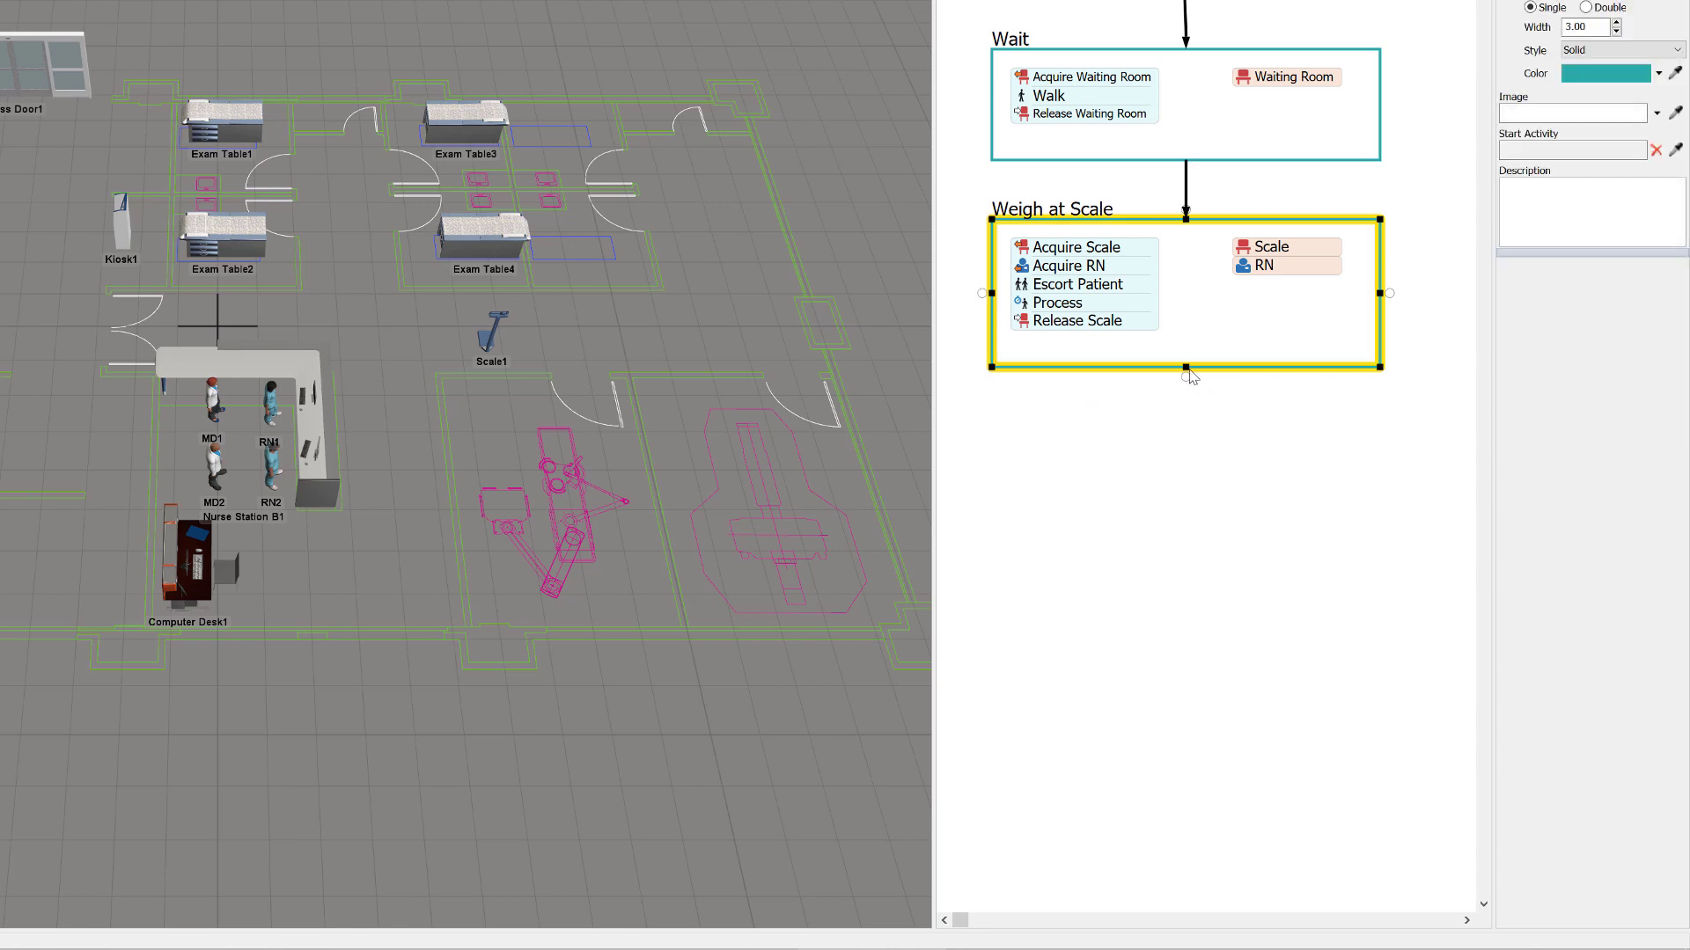
drag(1189, 371, 1196, 352)
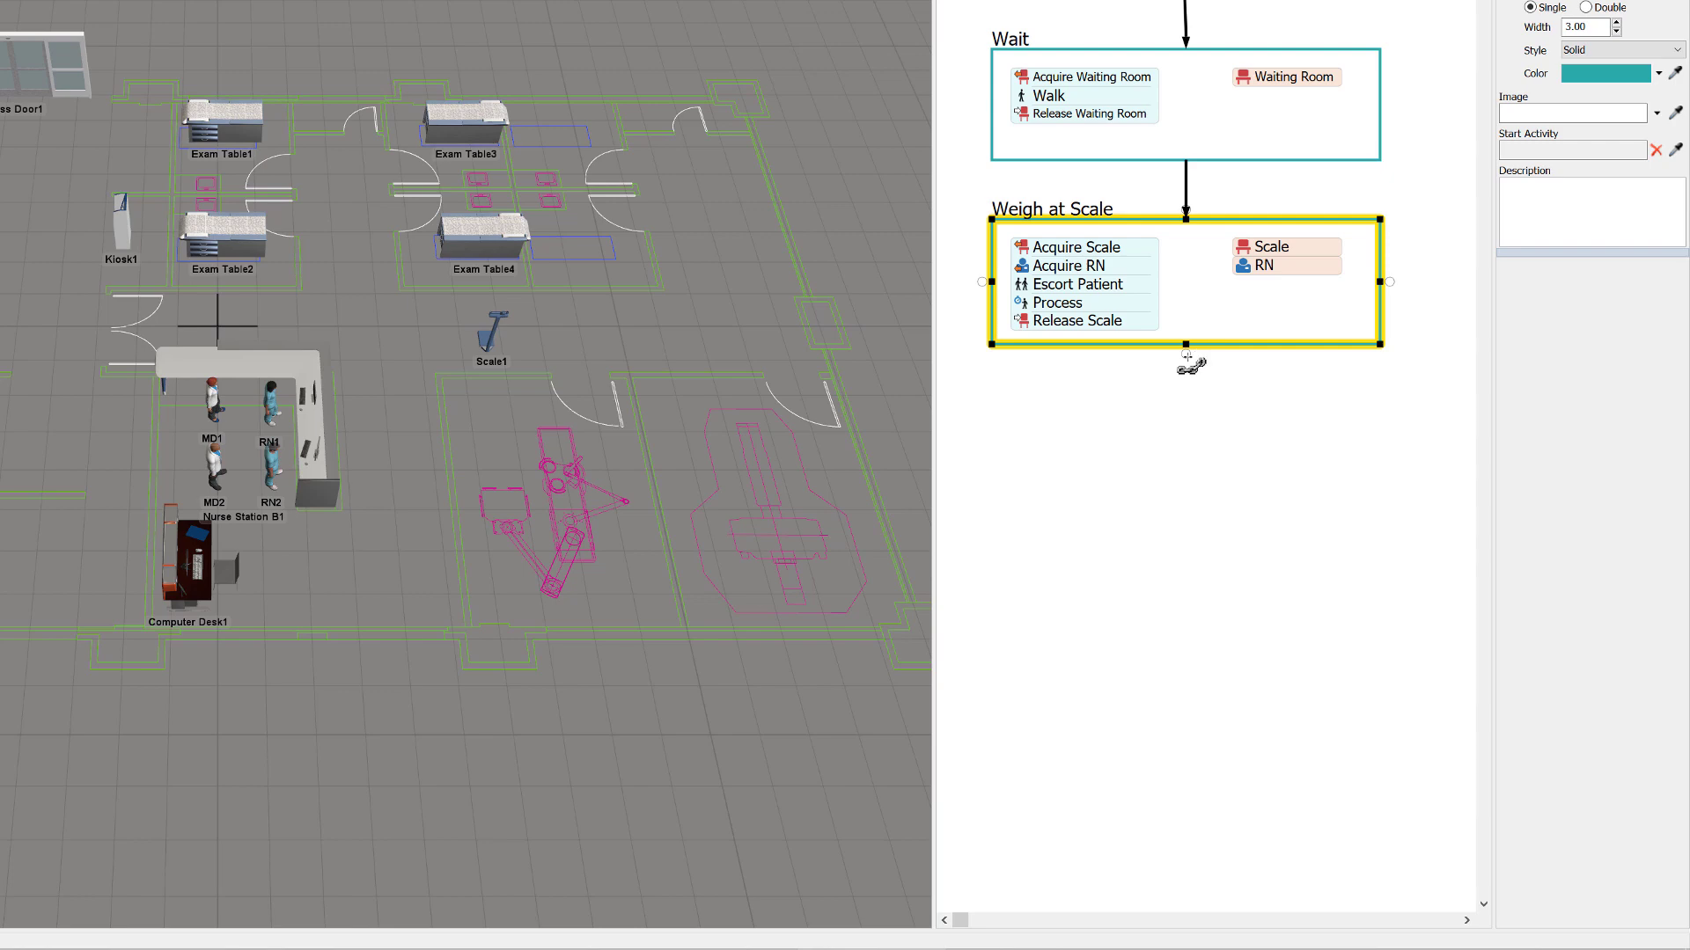
- Add a connected Escort then Process activity set below Weigh at Scale and name it Bed Placement
drag(1187, 356, 1190, 415)
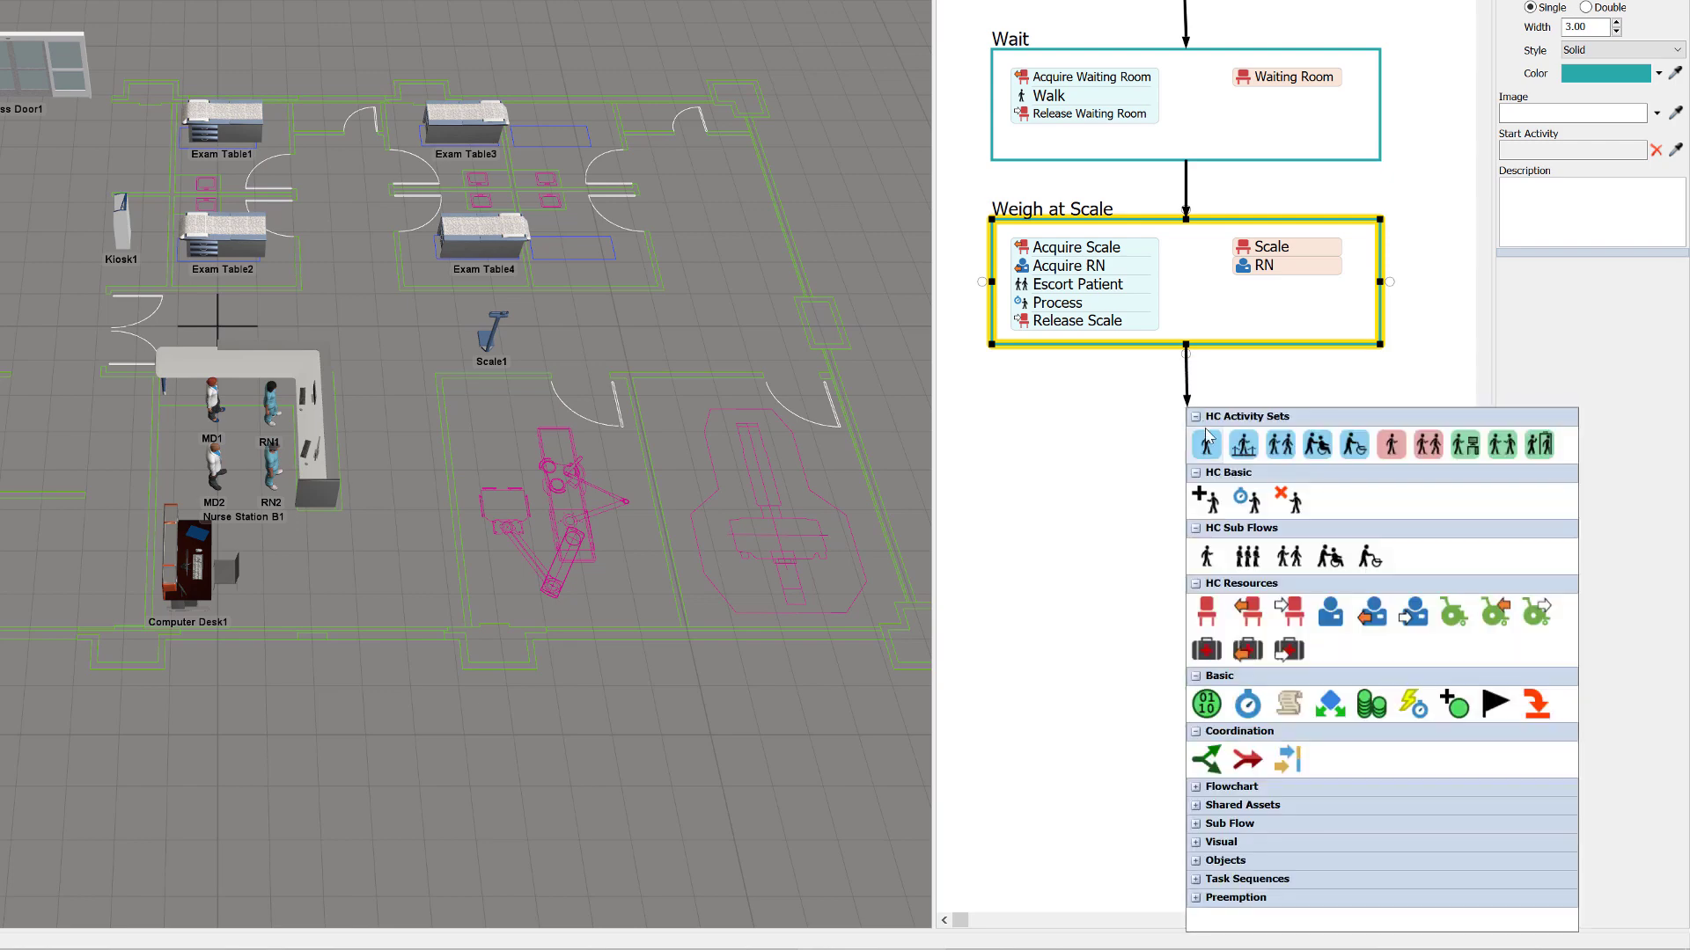
click(1279, 447)
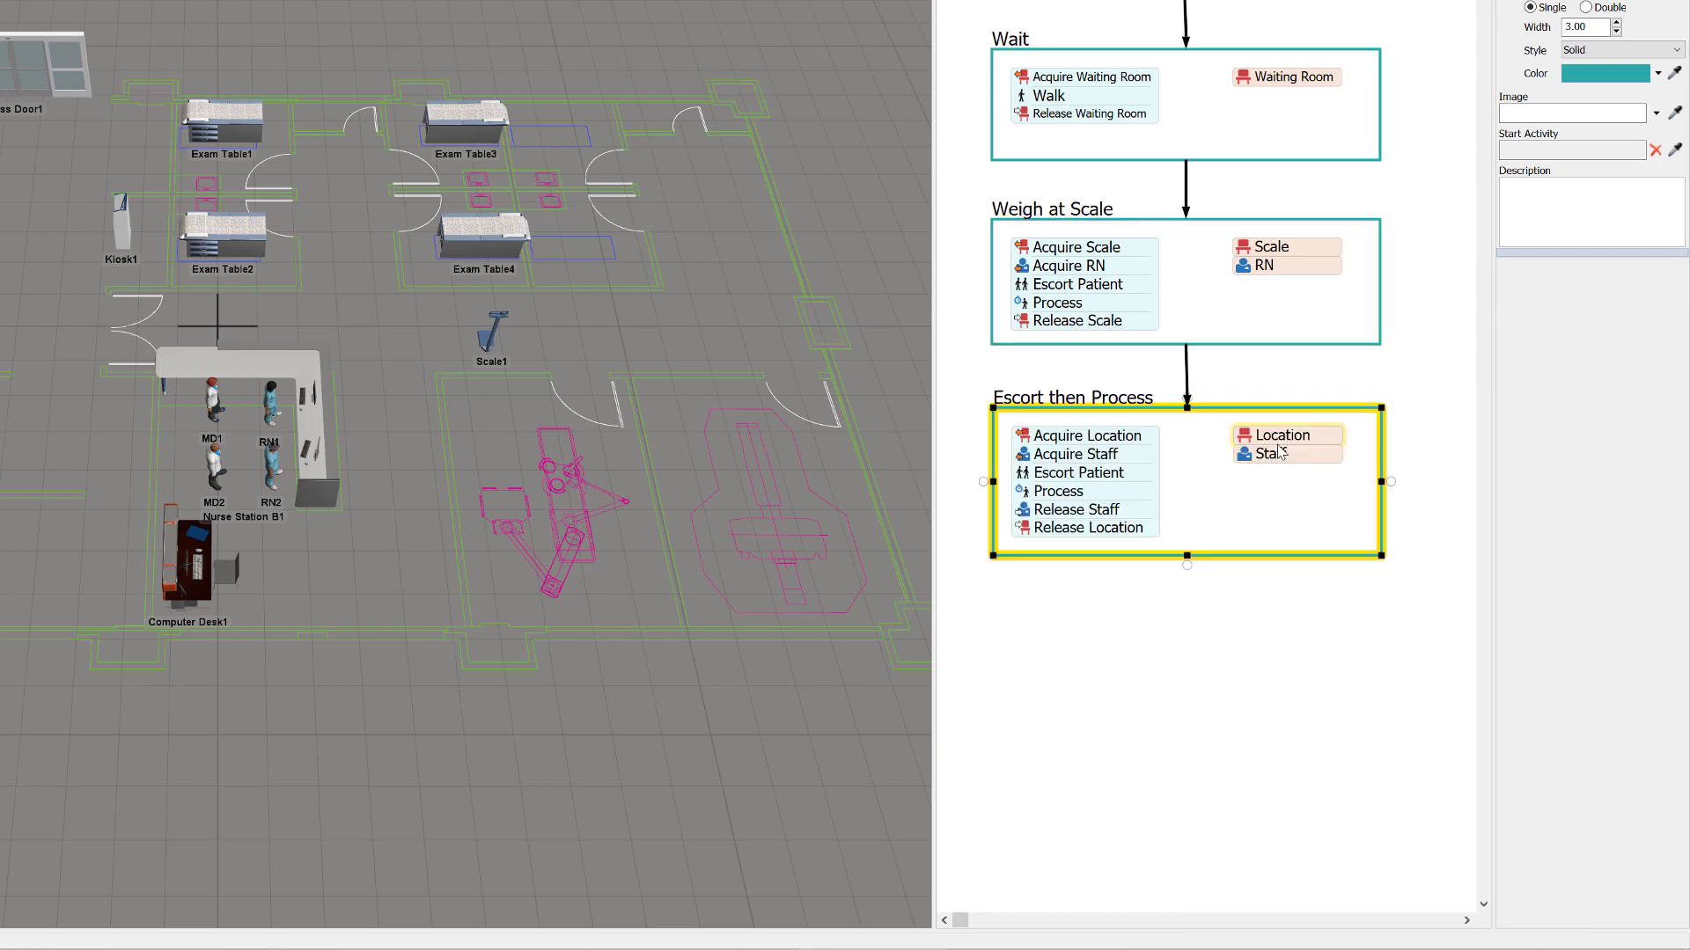
double_click(1121, 397)
text(Bed Placement)
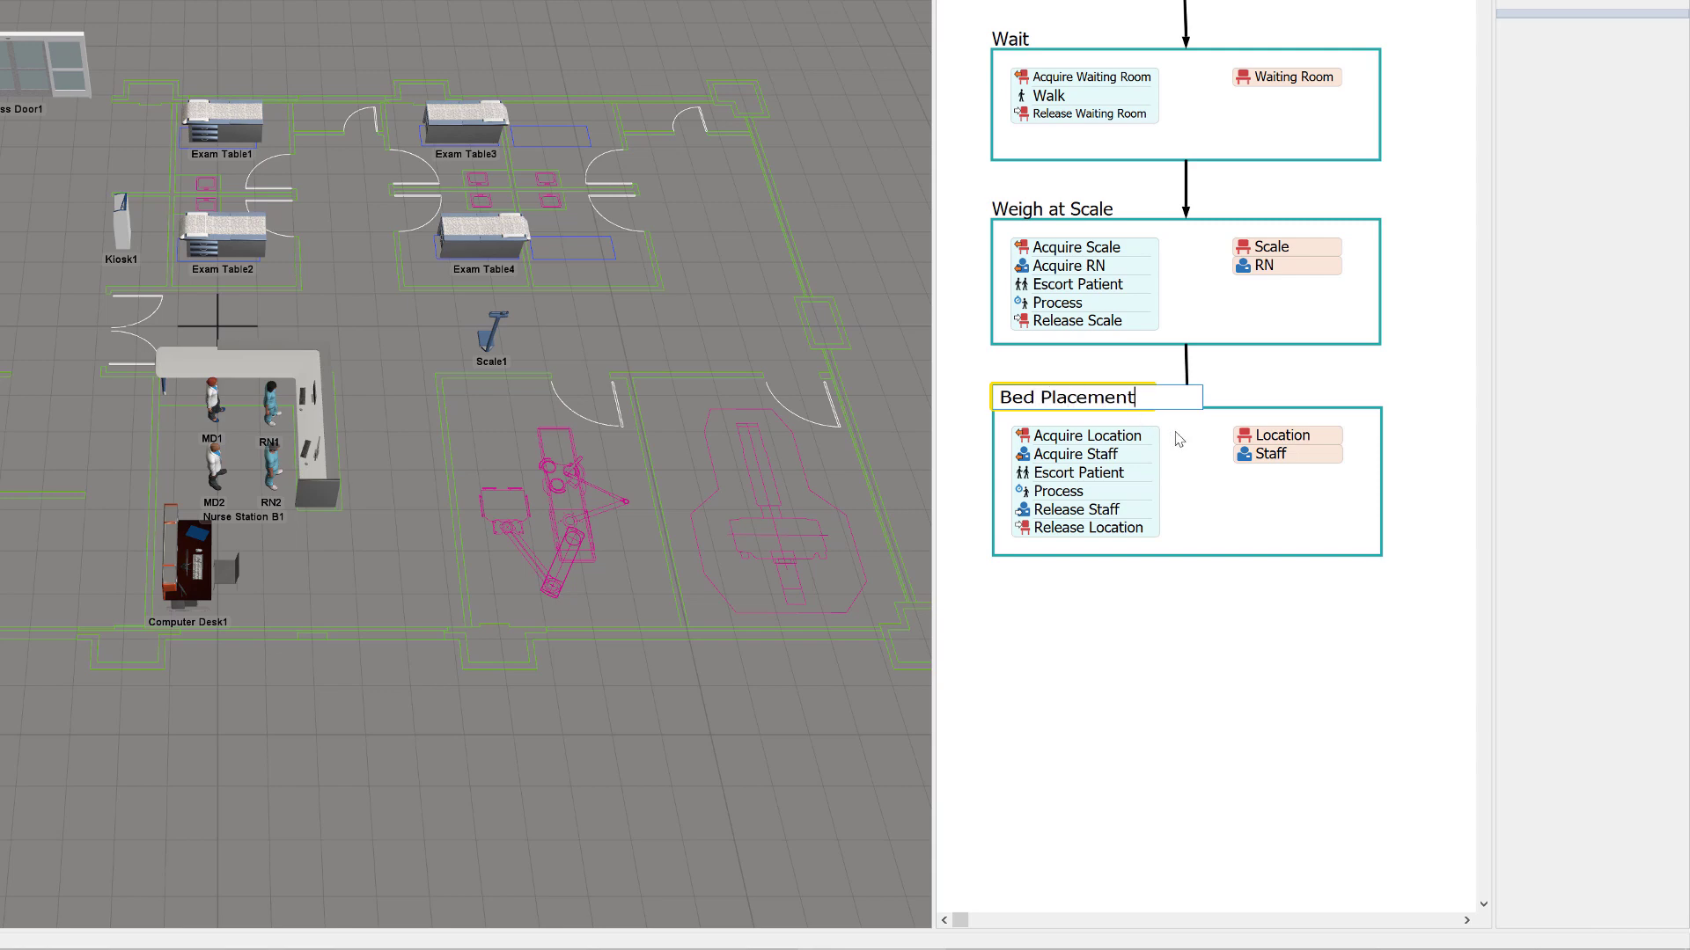
key(Return)
- Rename the Location resource in Bed Placement as Exam Table
double_click(1278, 440)
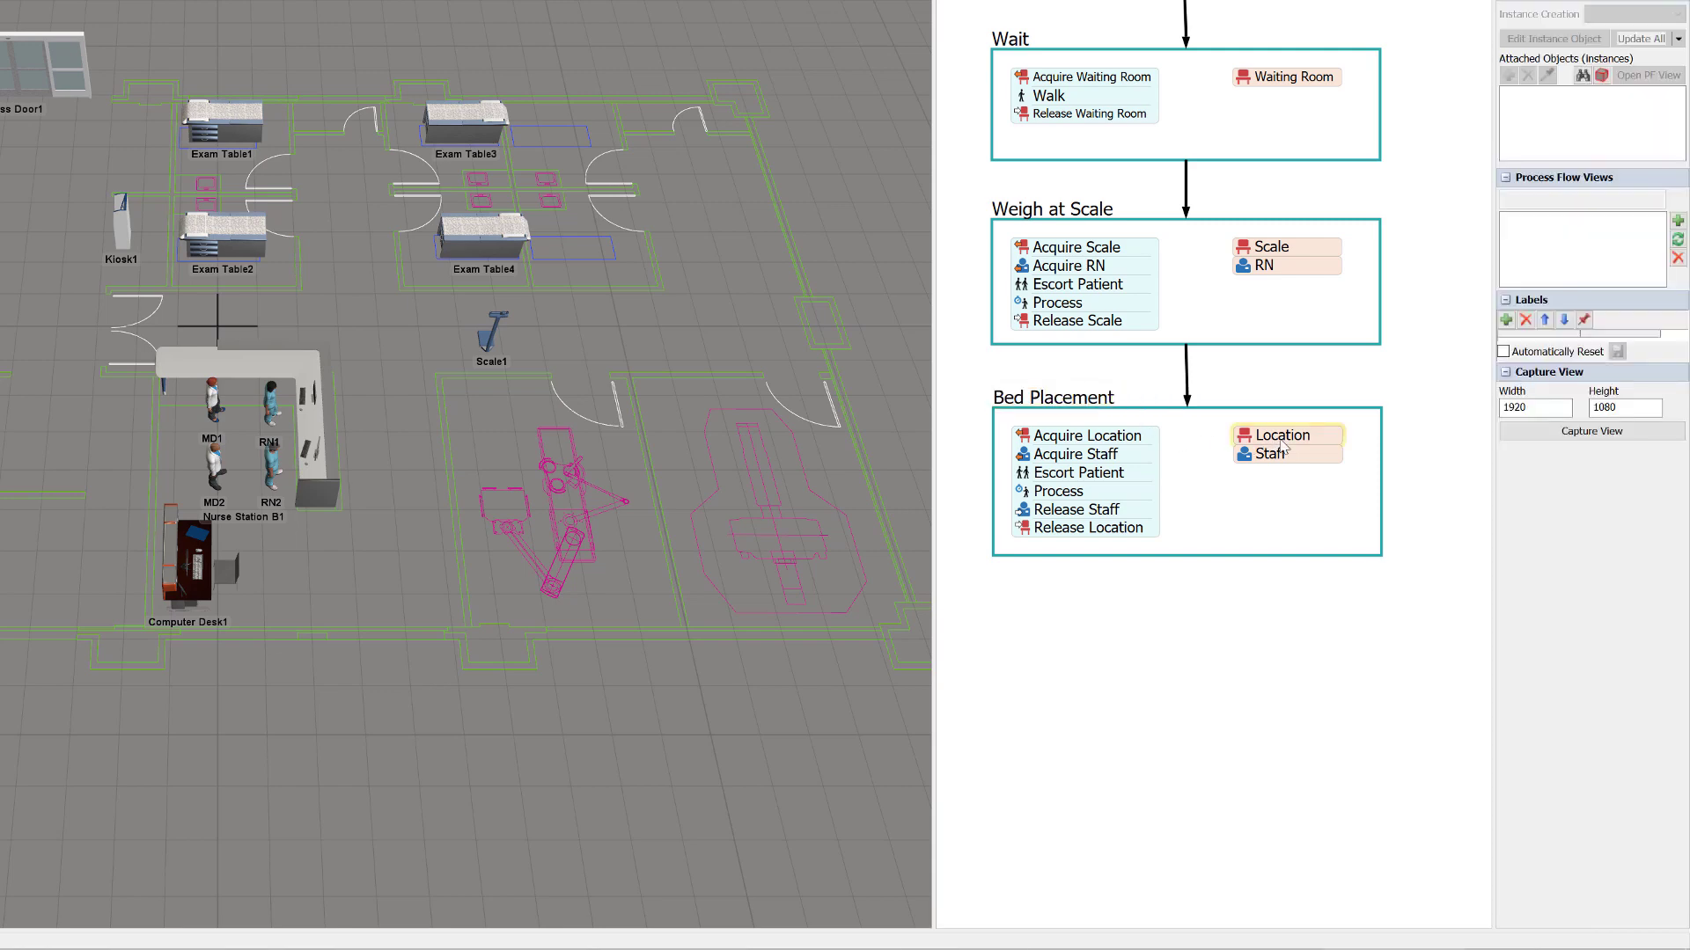
text(Exam Table)
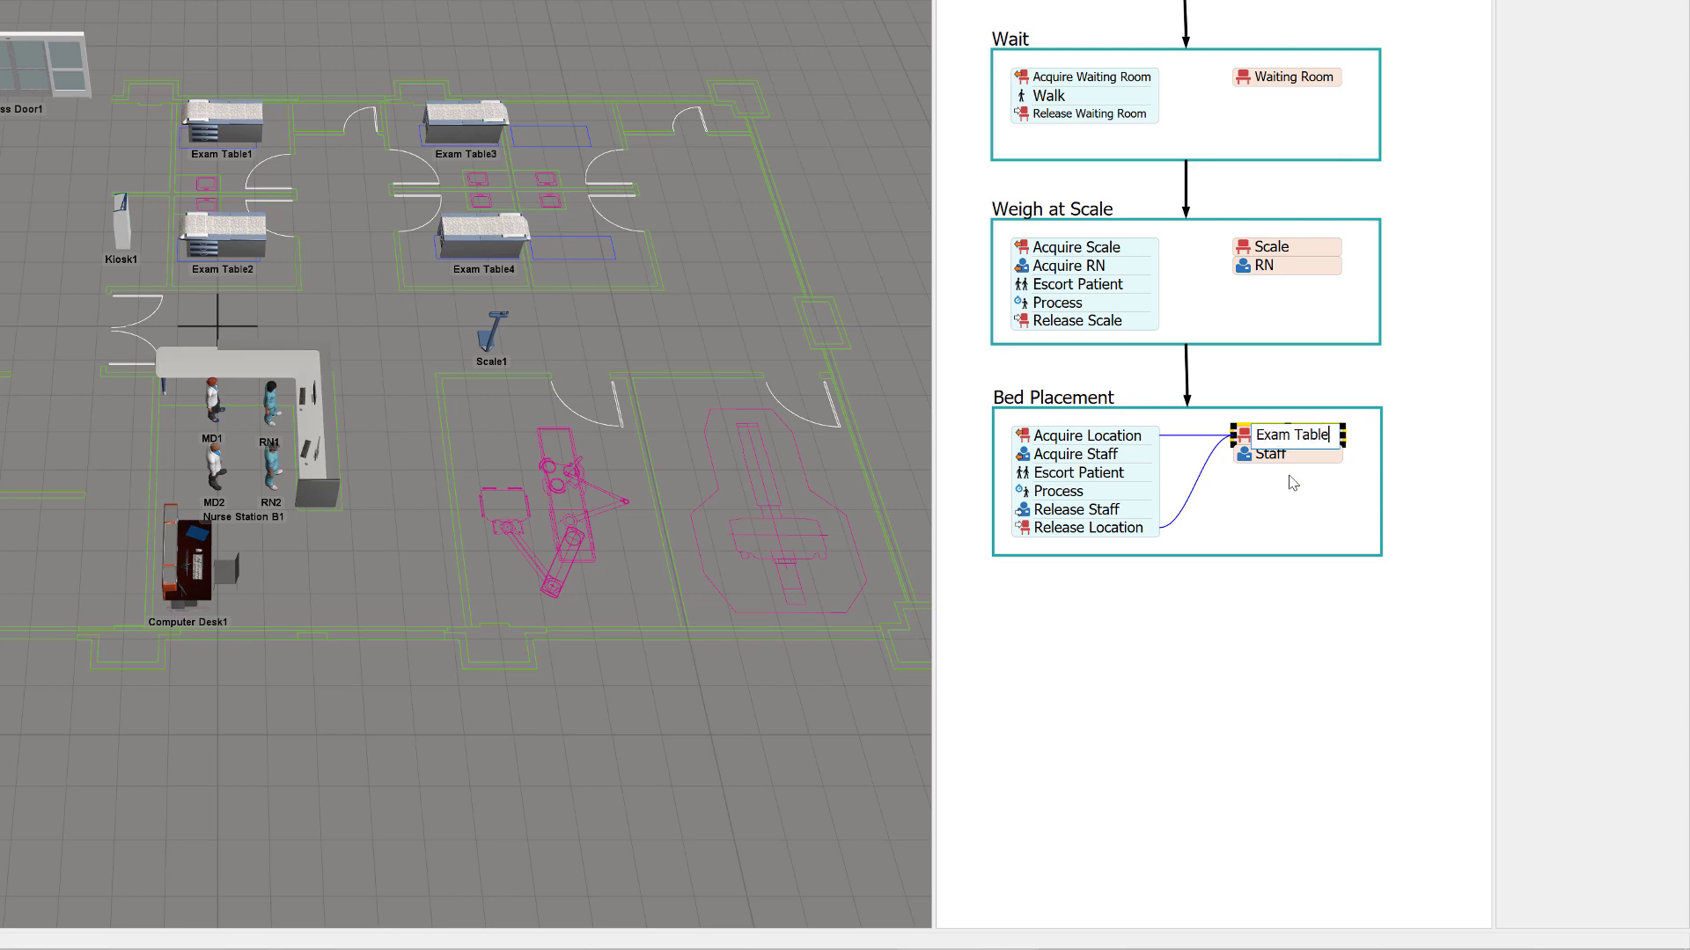
key(Return)
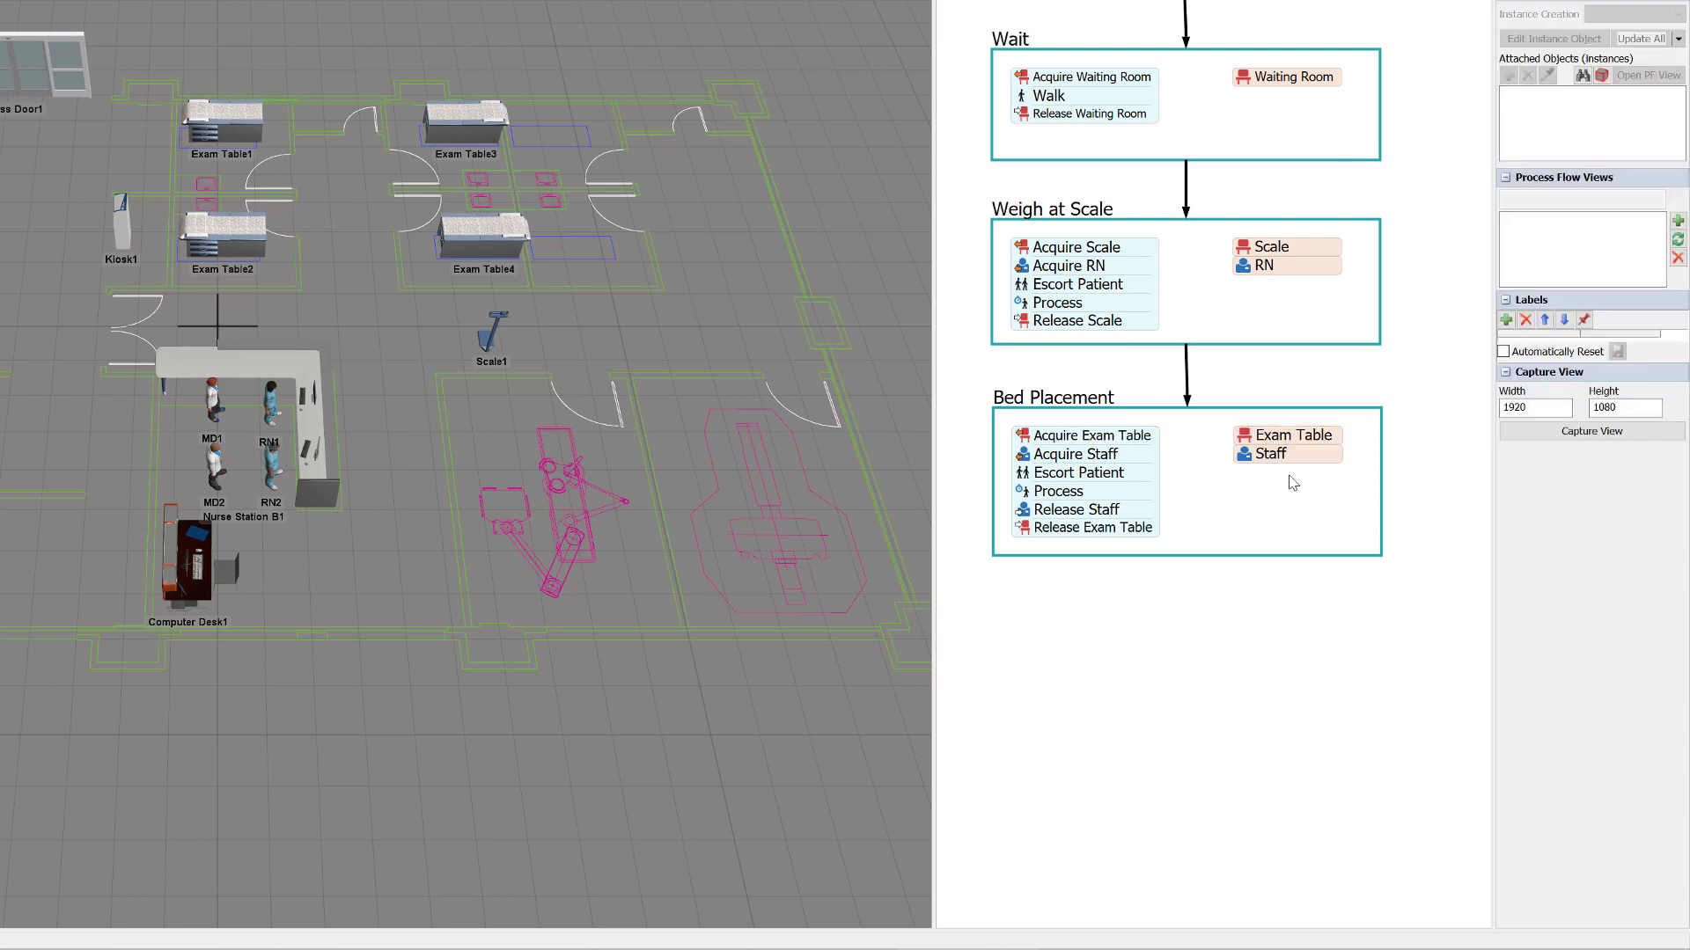
- Assign the ExamRooms group as the location of the Exam Table resource in Bed Placement
click(1253, 440)
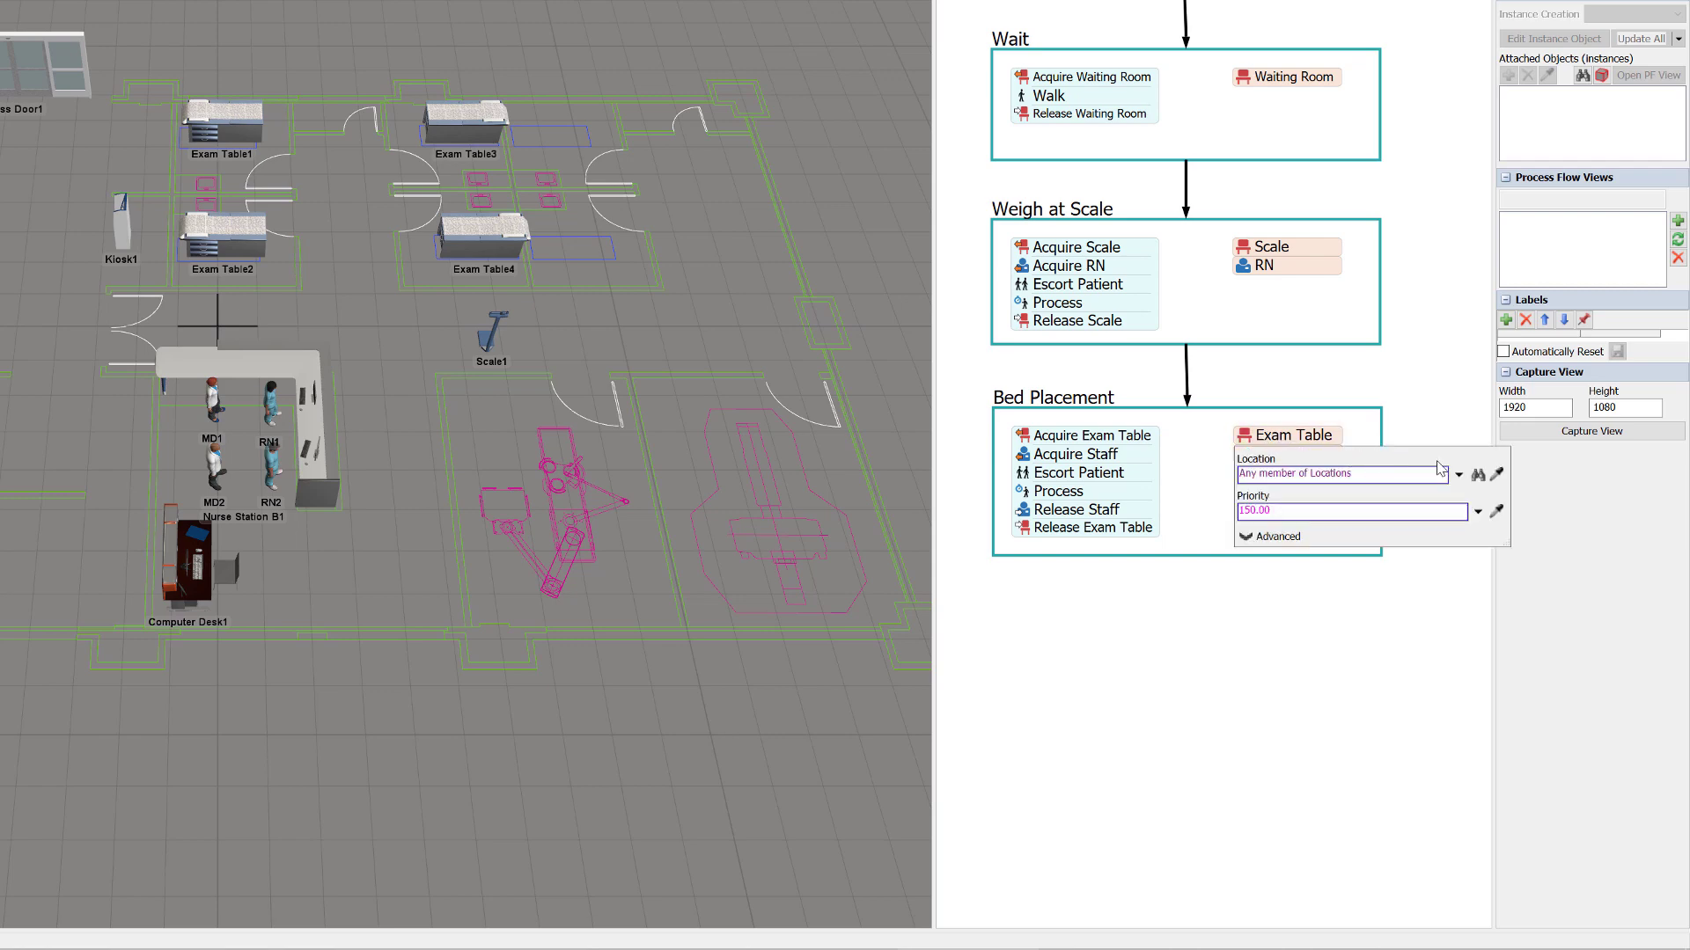
click(1497, 475)
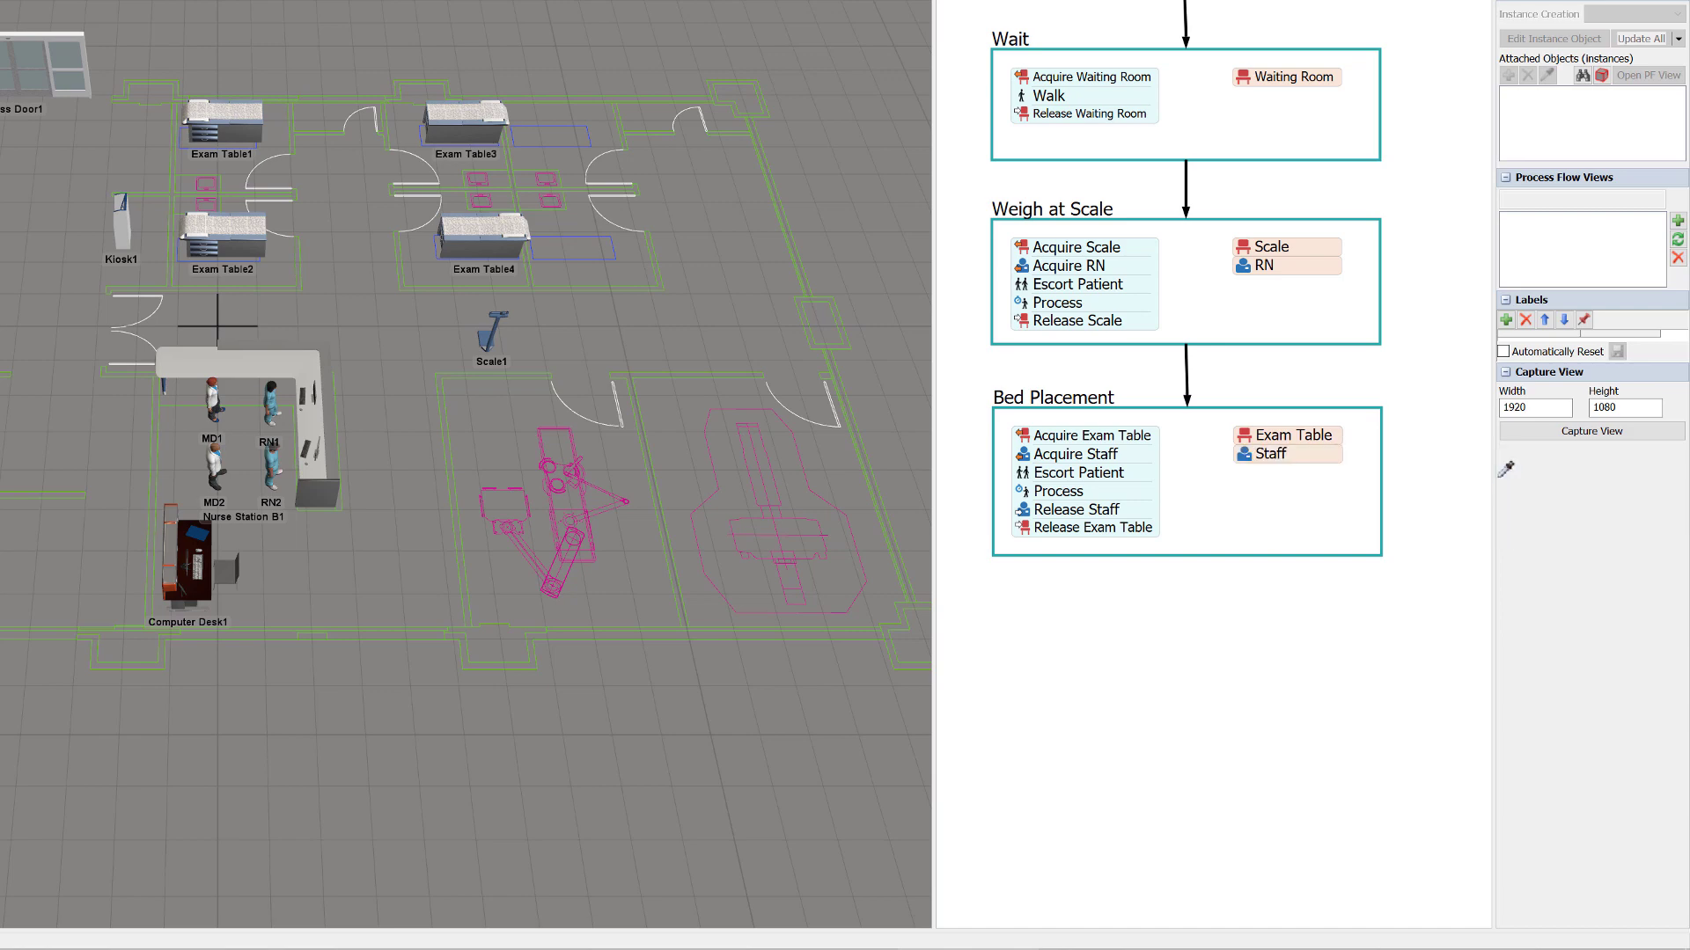
click(510, 225)
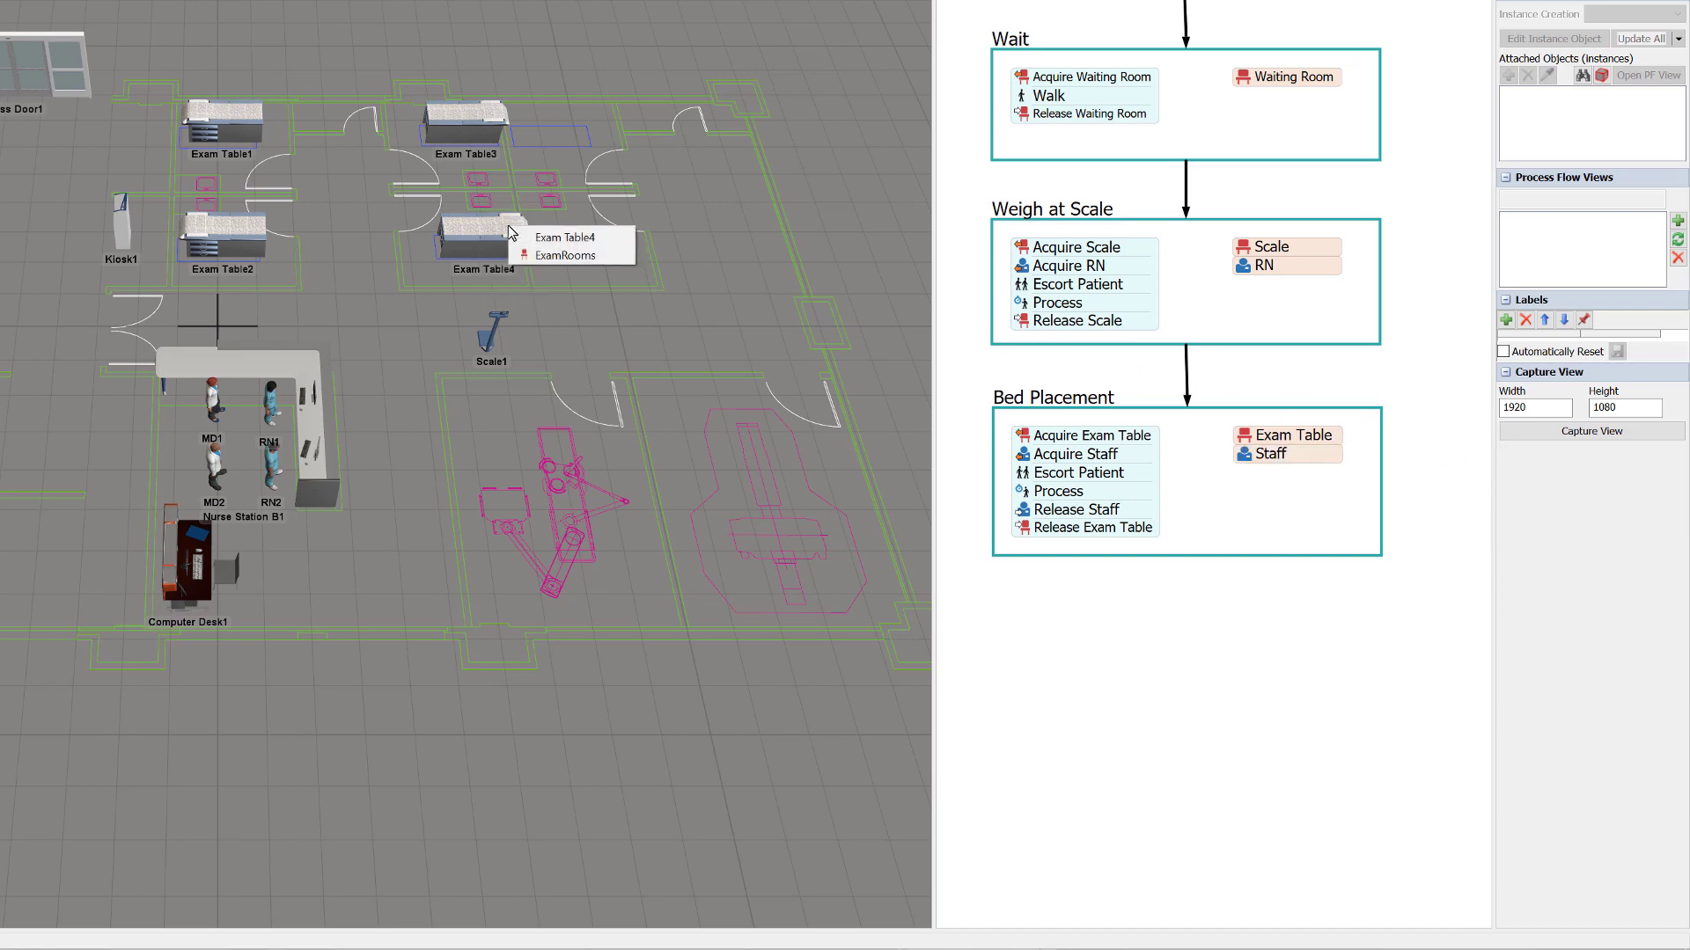
click(544, 256)
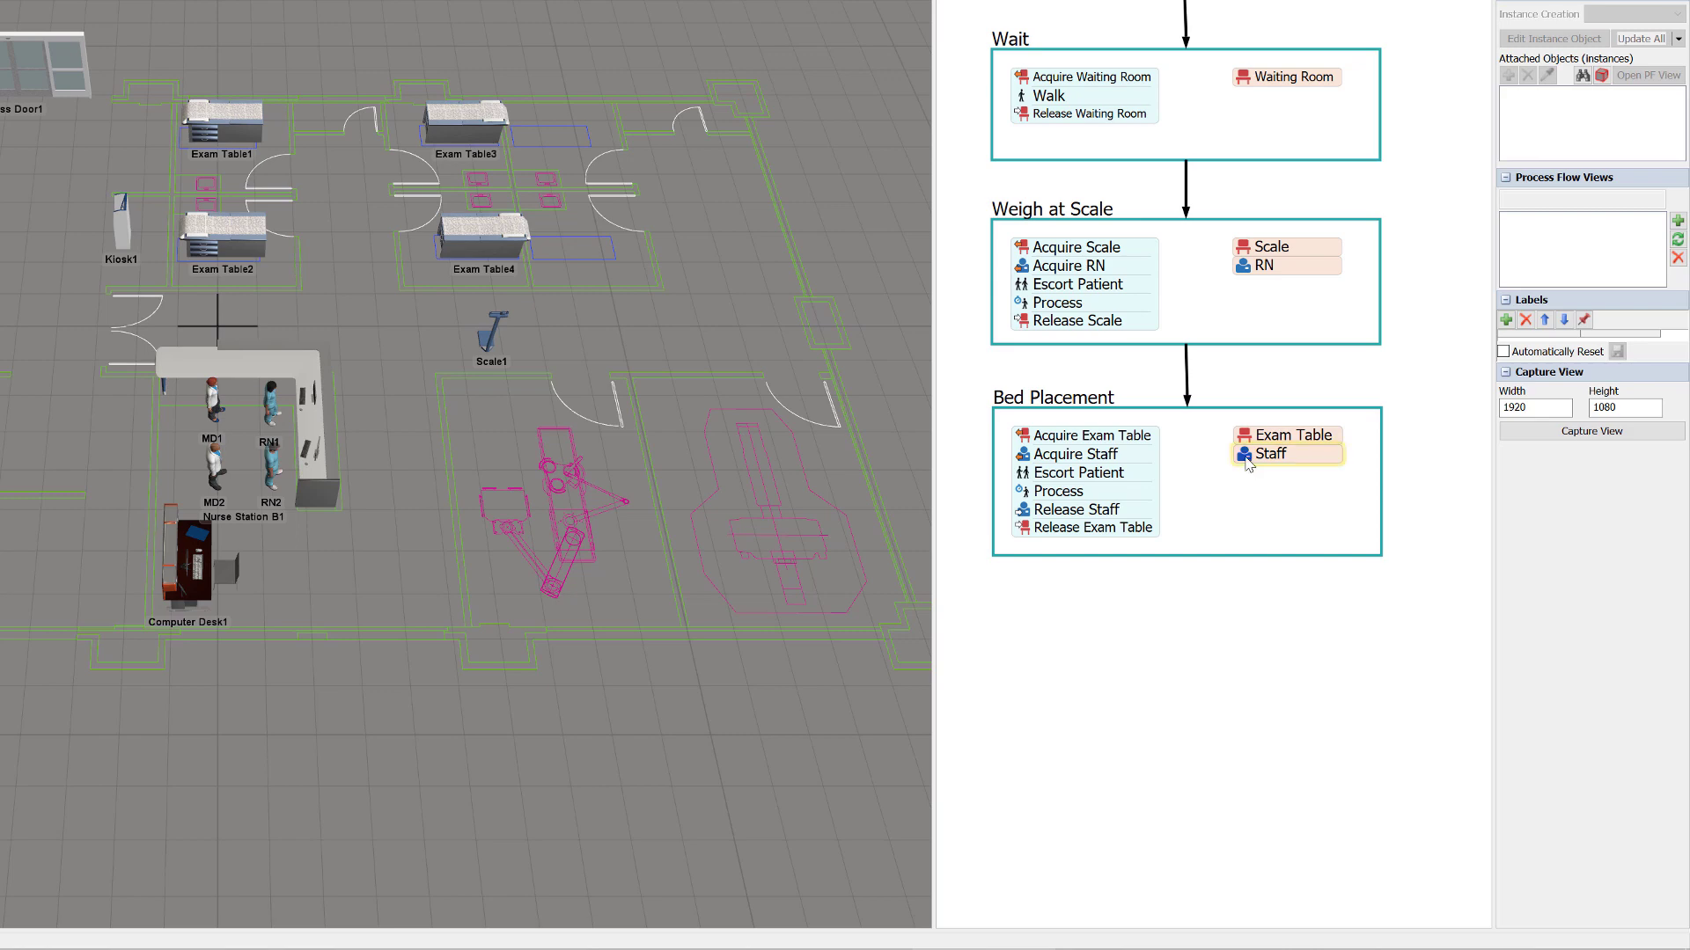
- Make the Staff resource in Bed Placement a reference to the RN resource in Weigh at Scale
mouse_move(1246, 463)
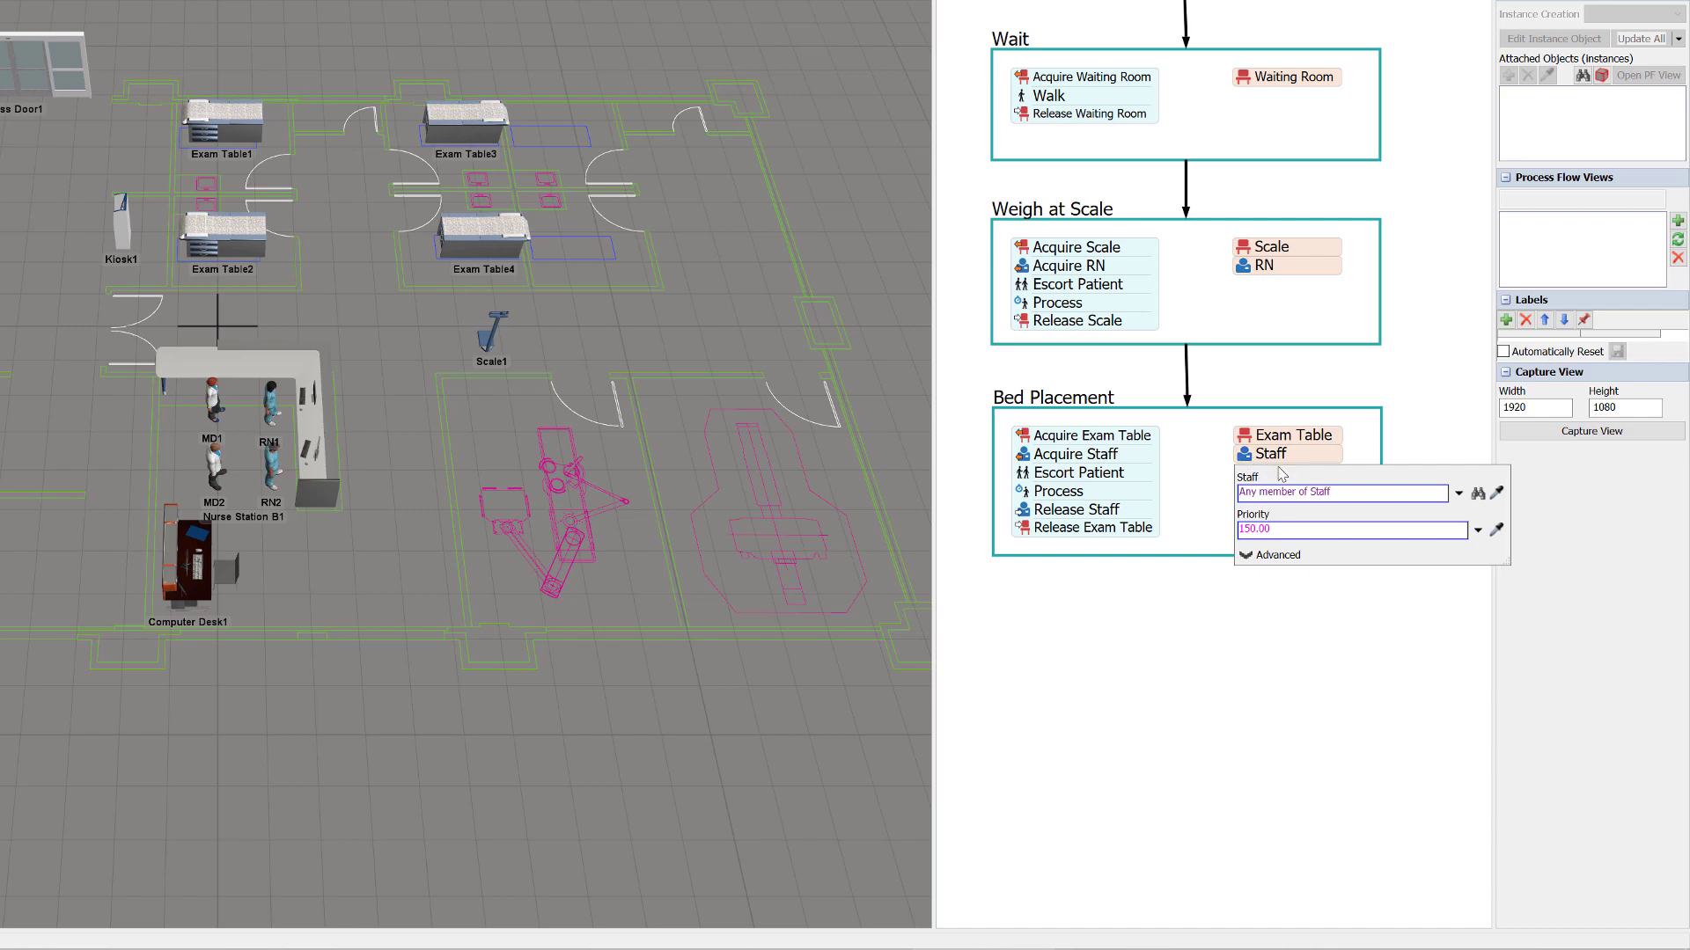
click(1496, 492)
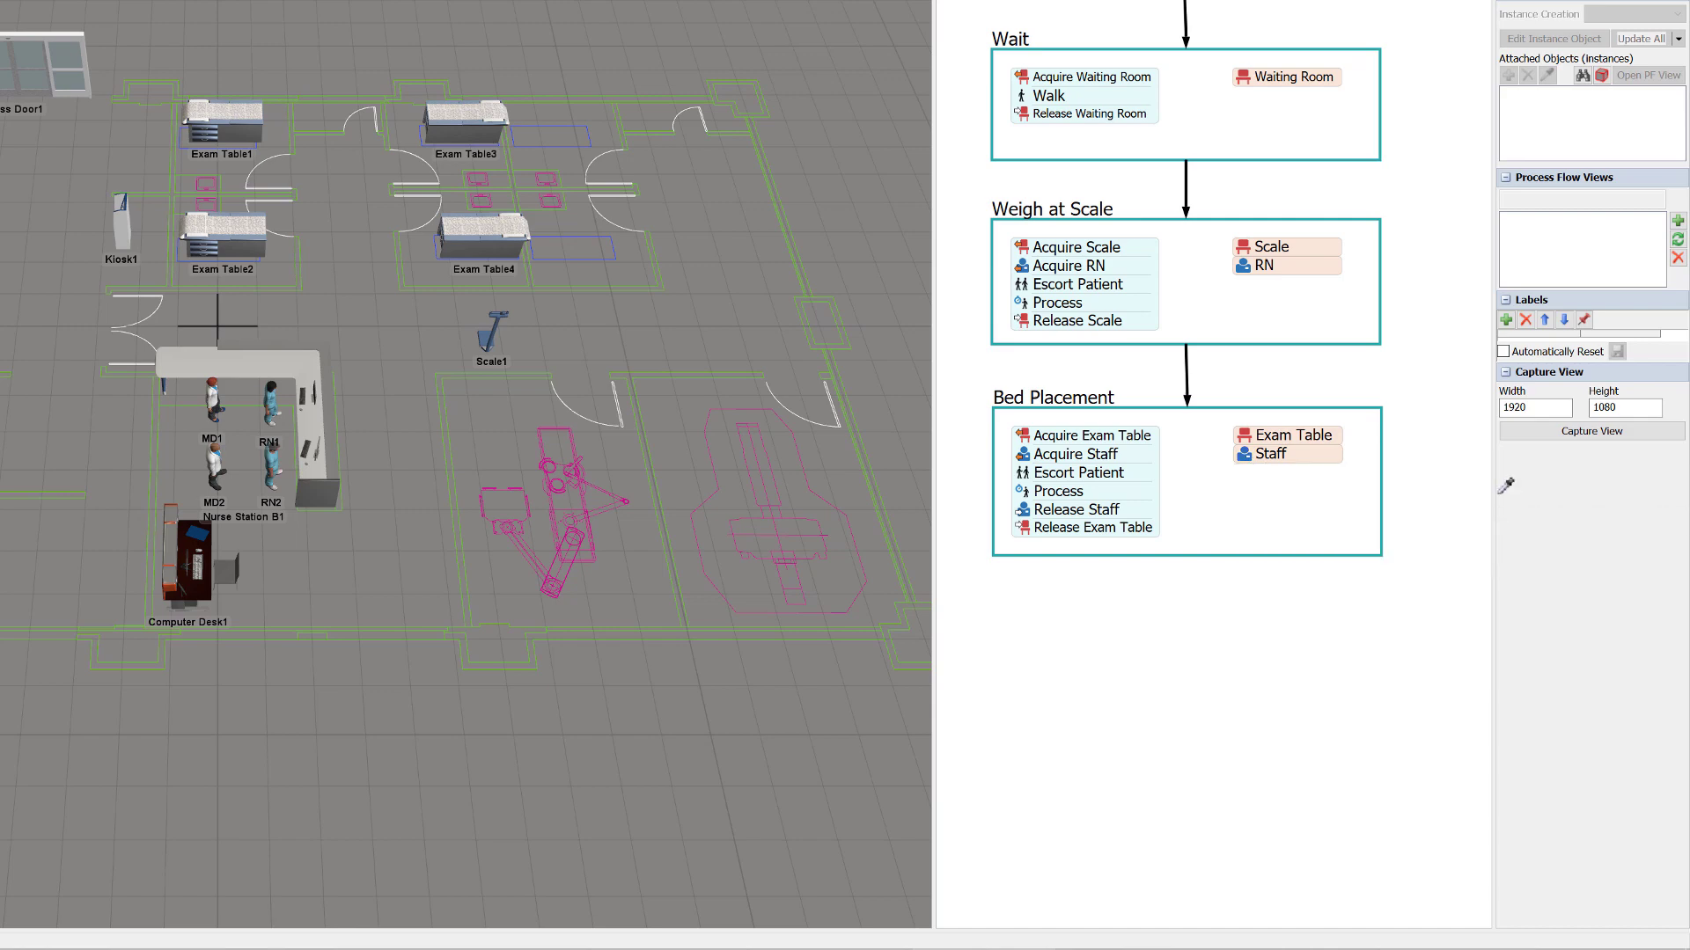
click(1260, 264)
- Pull the Acquire RN activity out of the Bed Placement activity block and delete it
click(1113, 474)
drag(1107, 454, 1144, 612)
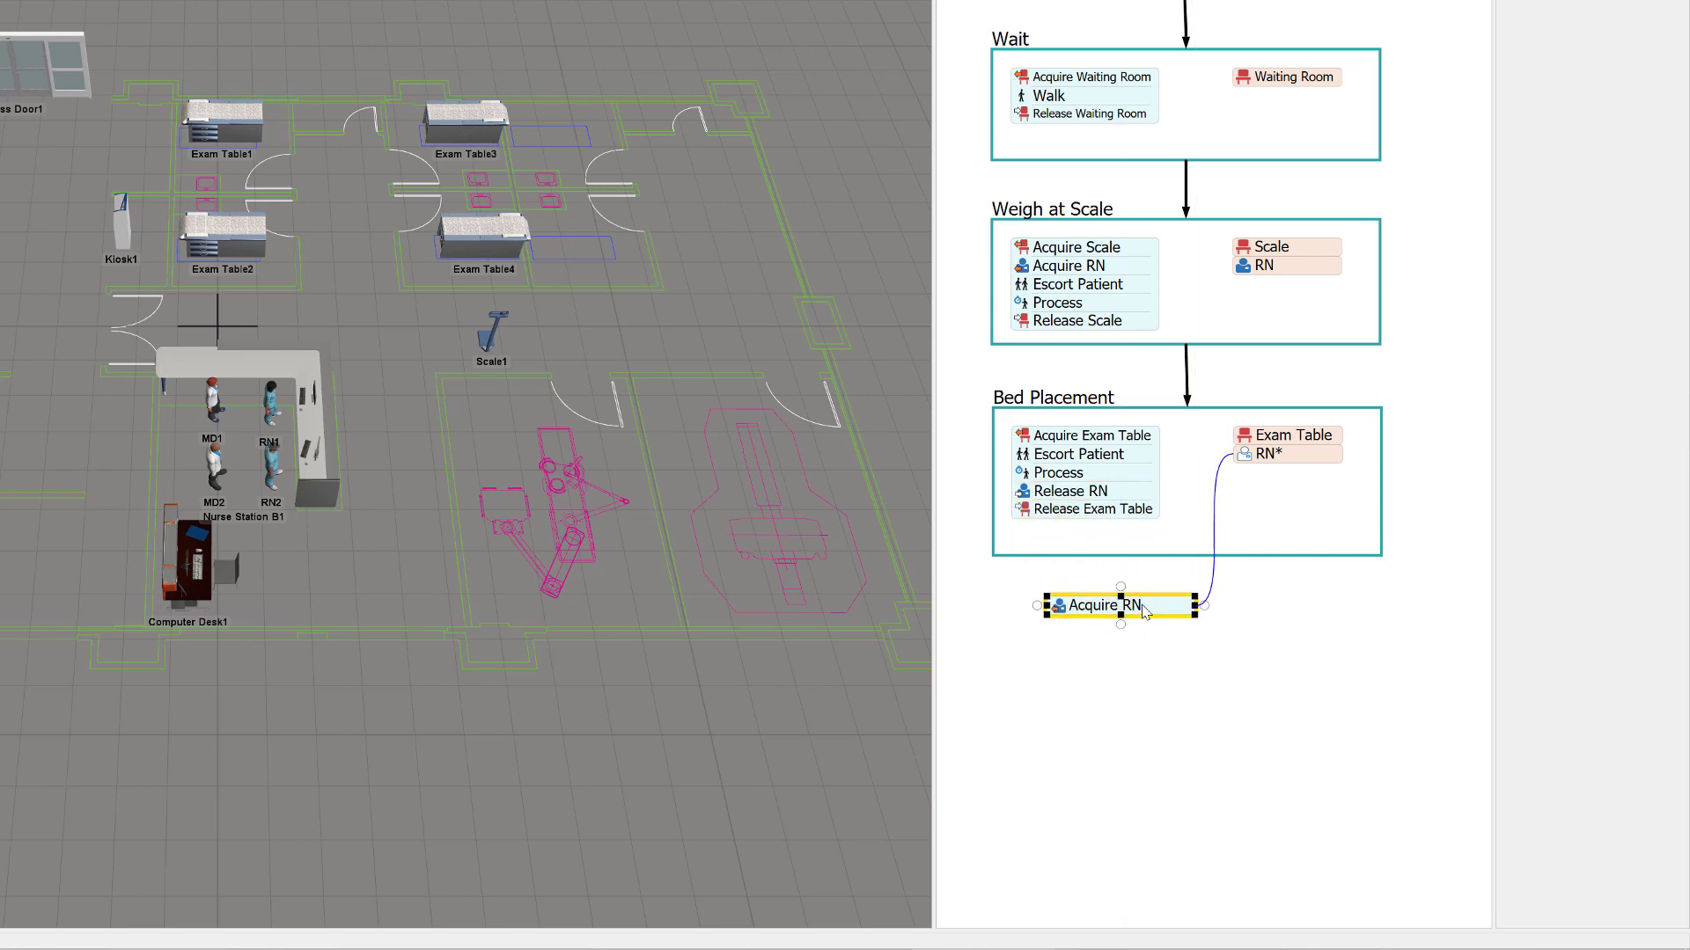
key(Delete)
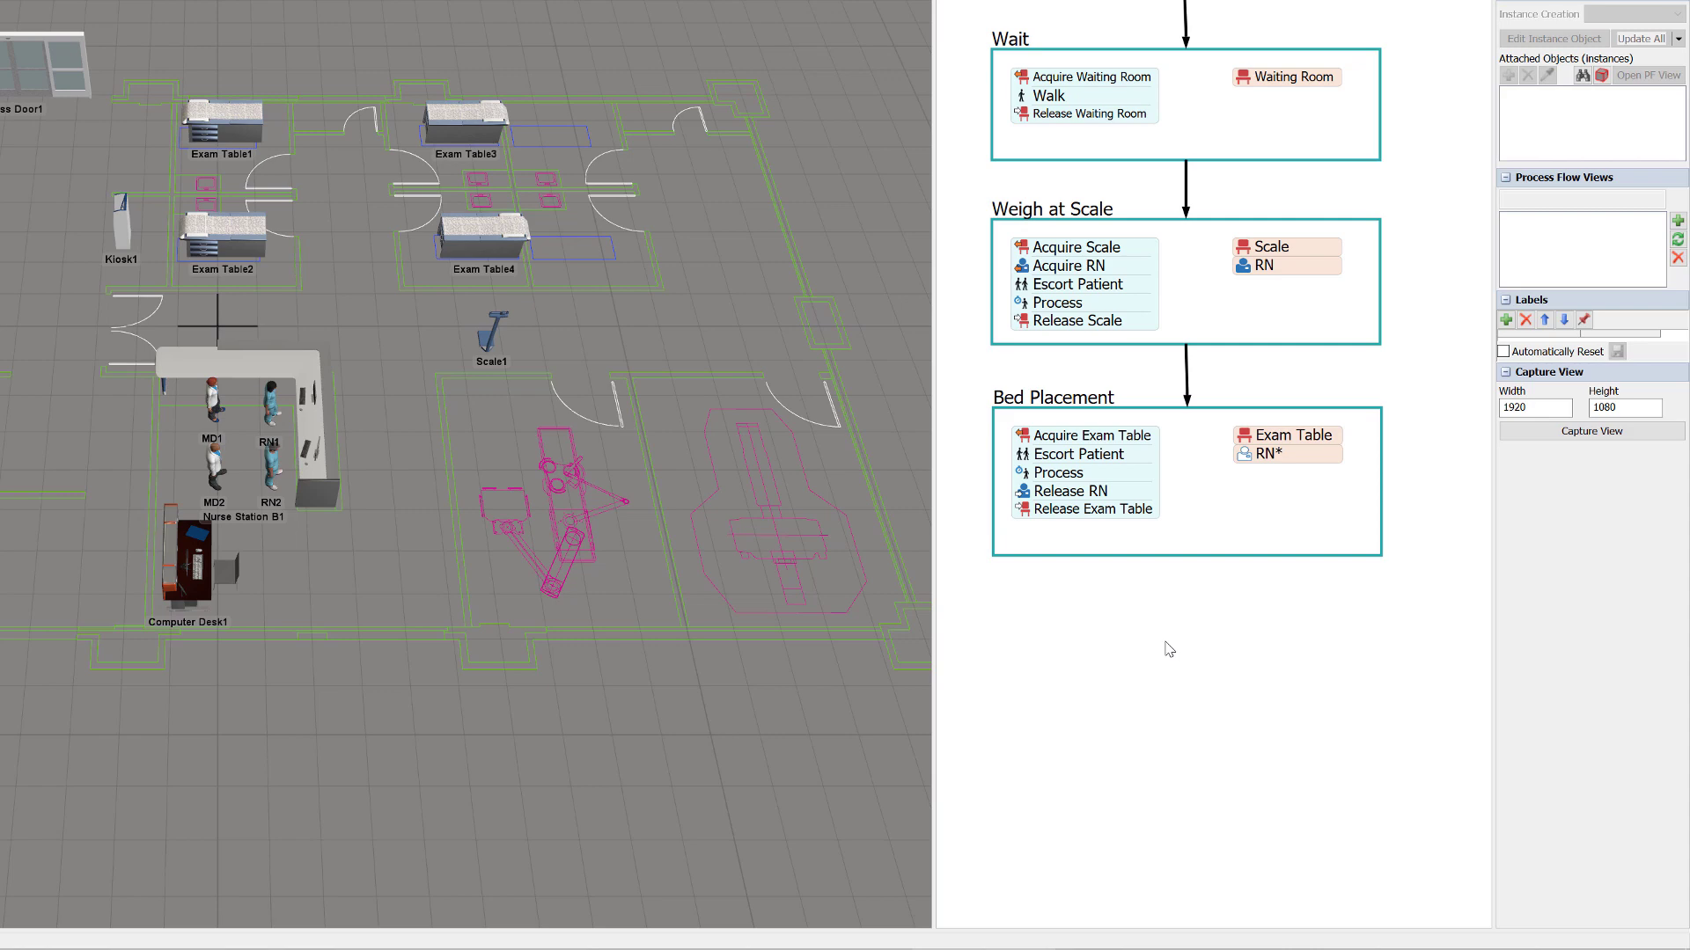
- Move the Acquire Exam Table activity to the start of the Weigh at Scale block and lengthen that container to fit it
click(1072, 442)
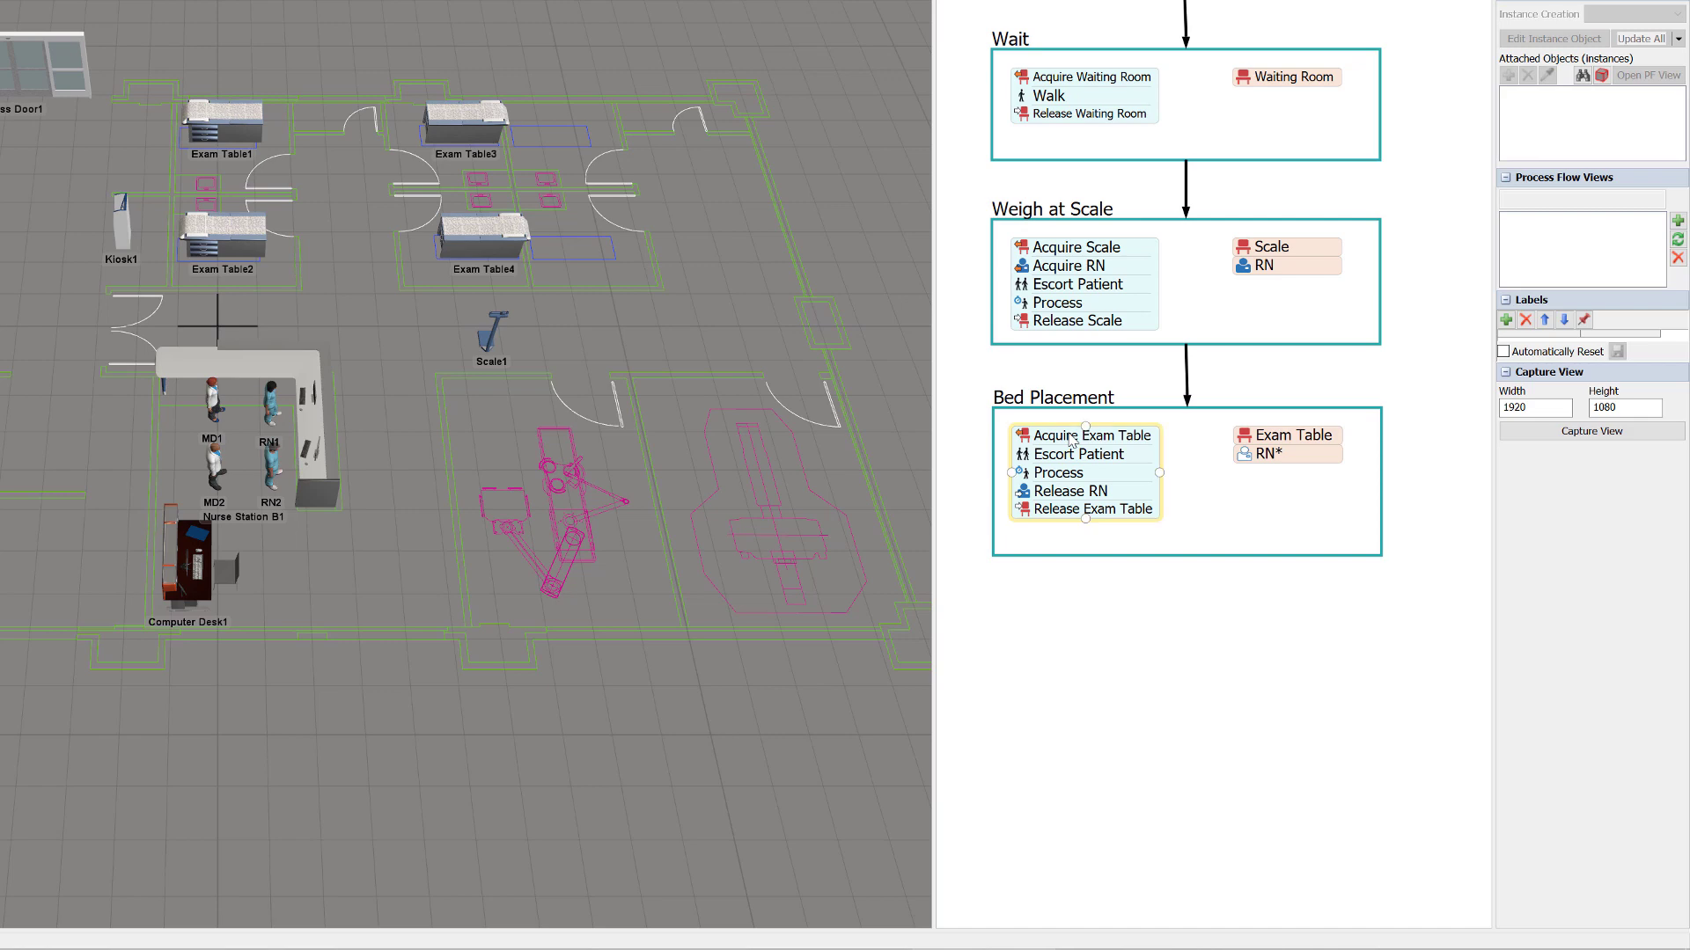
drag(1072, 442, 1081, 249)
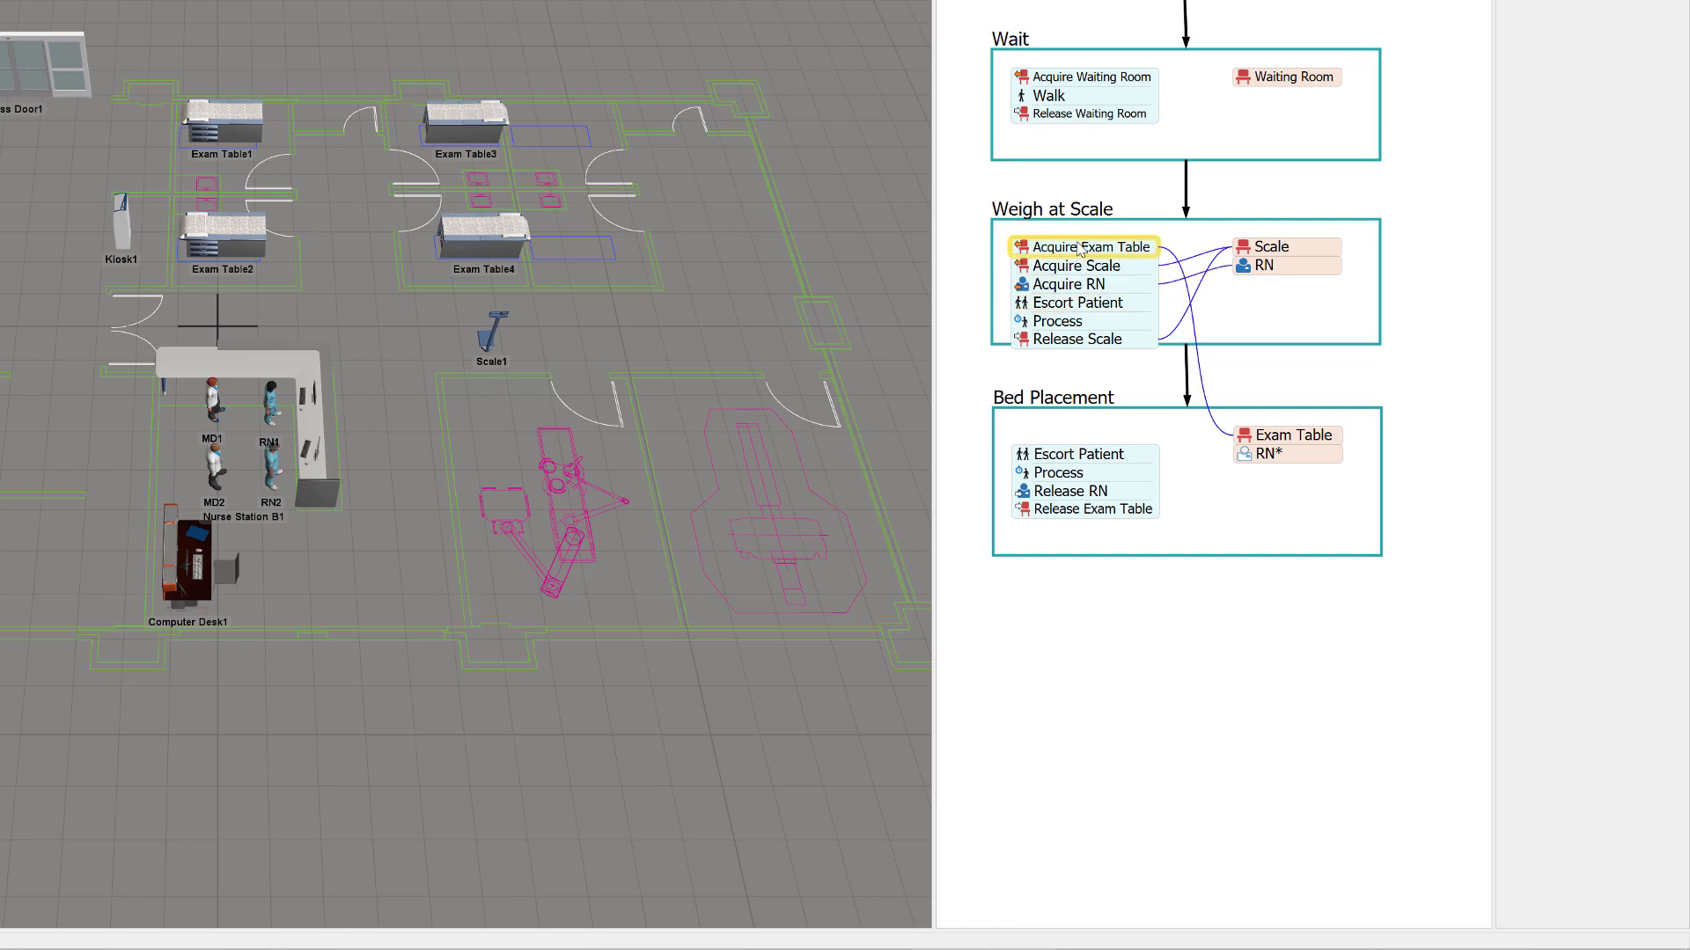
click(1080, 249)
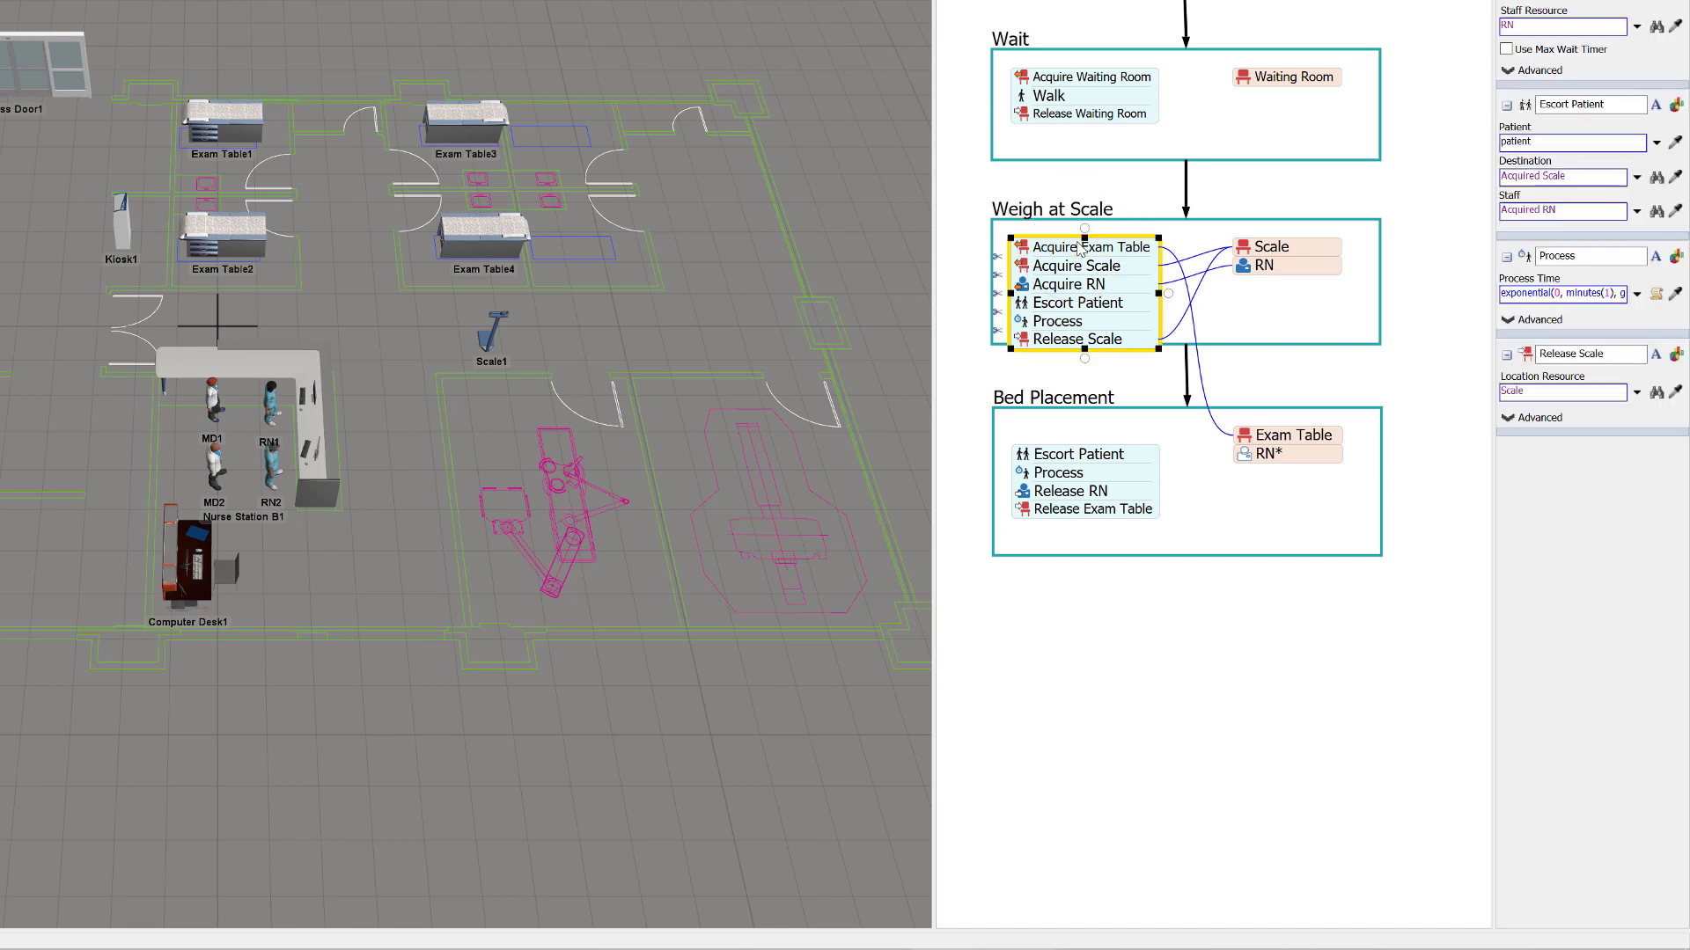
click(1204, 344)
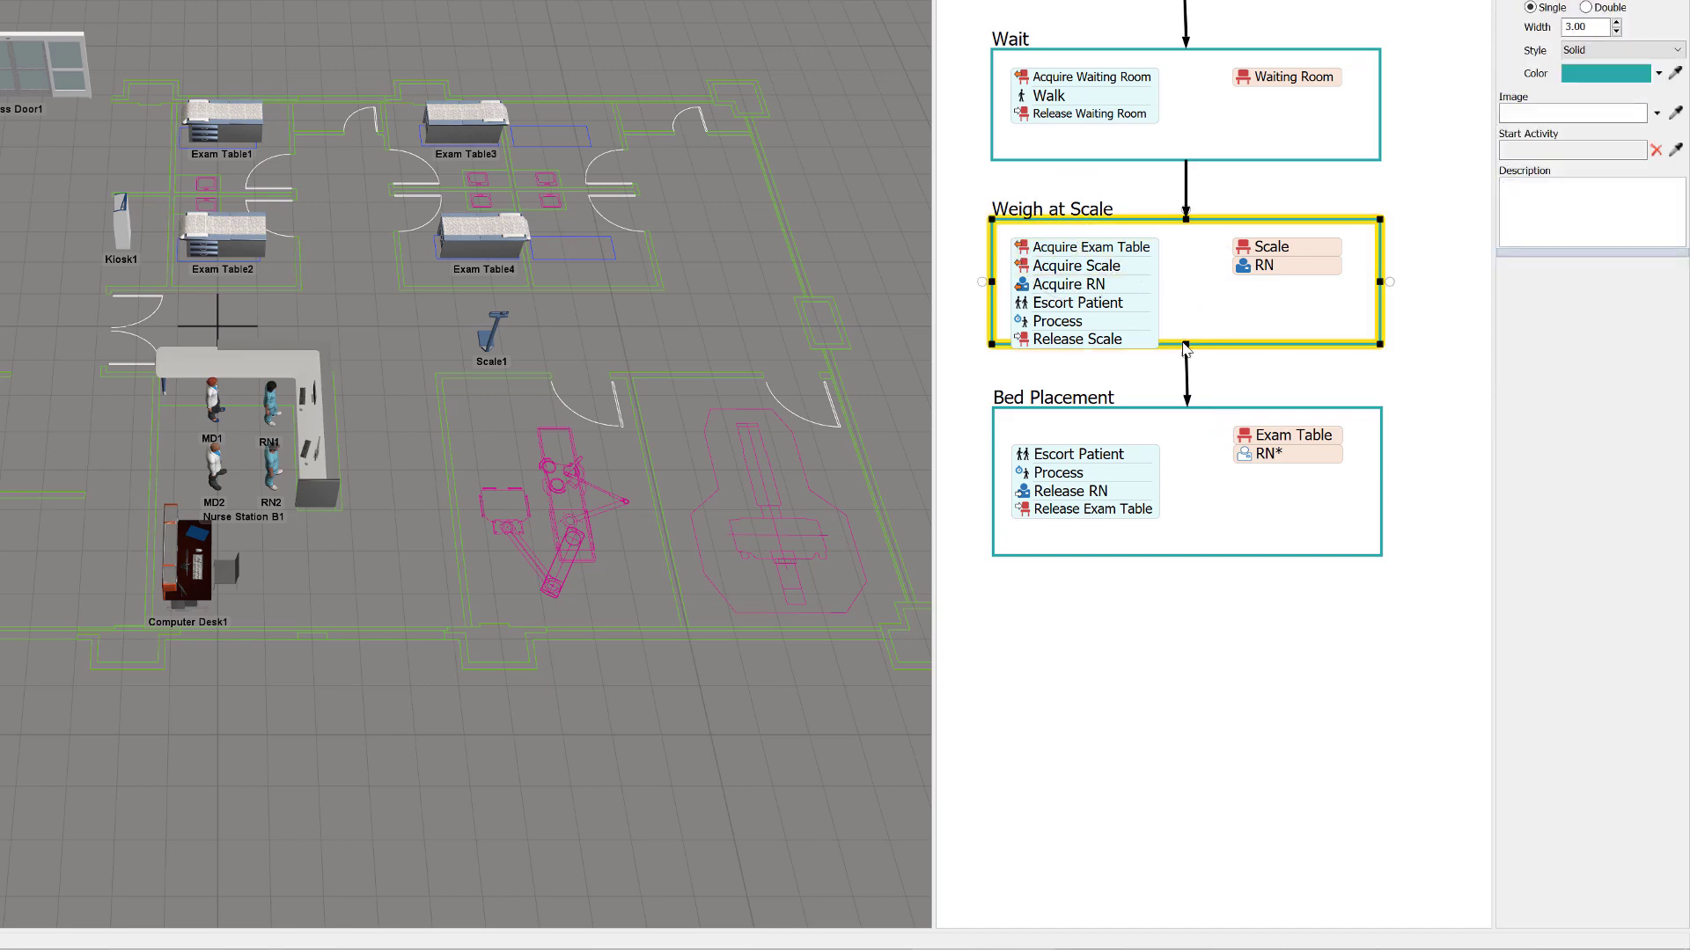
drag(1184, 346, 1186, 365)
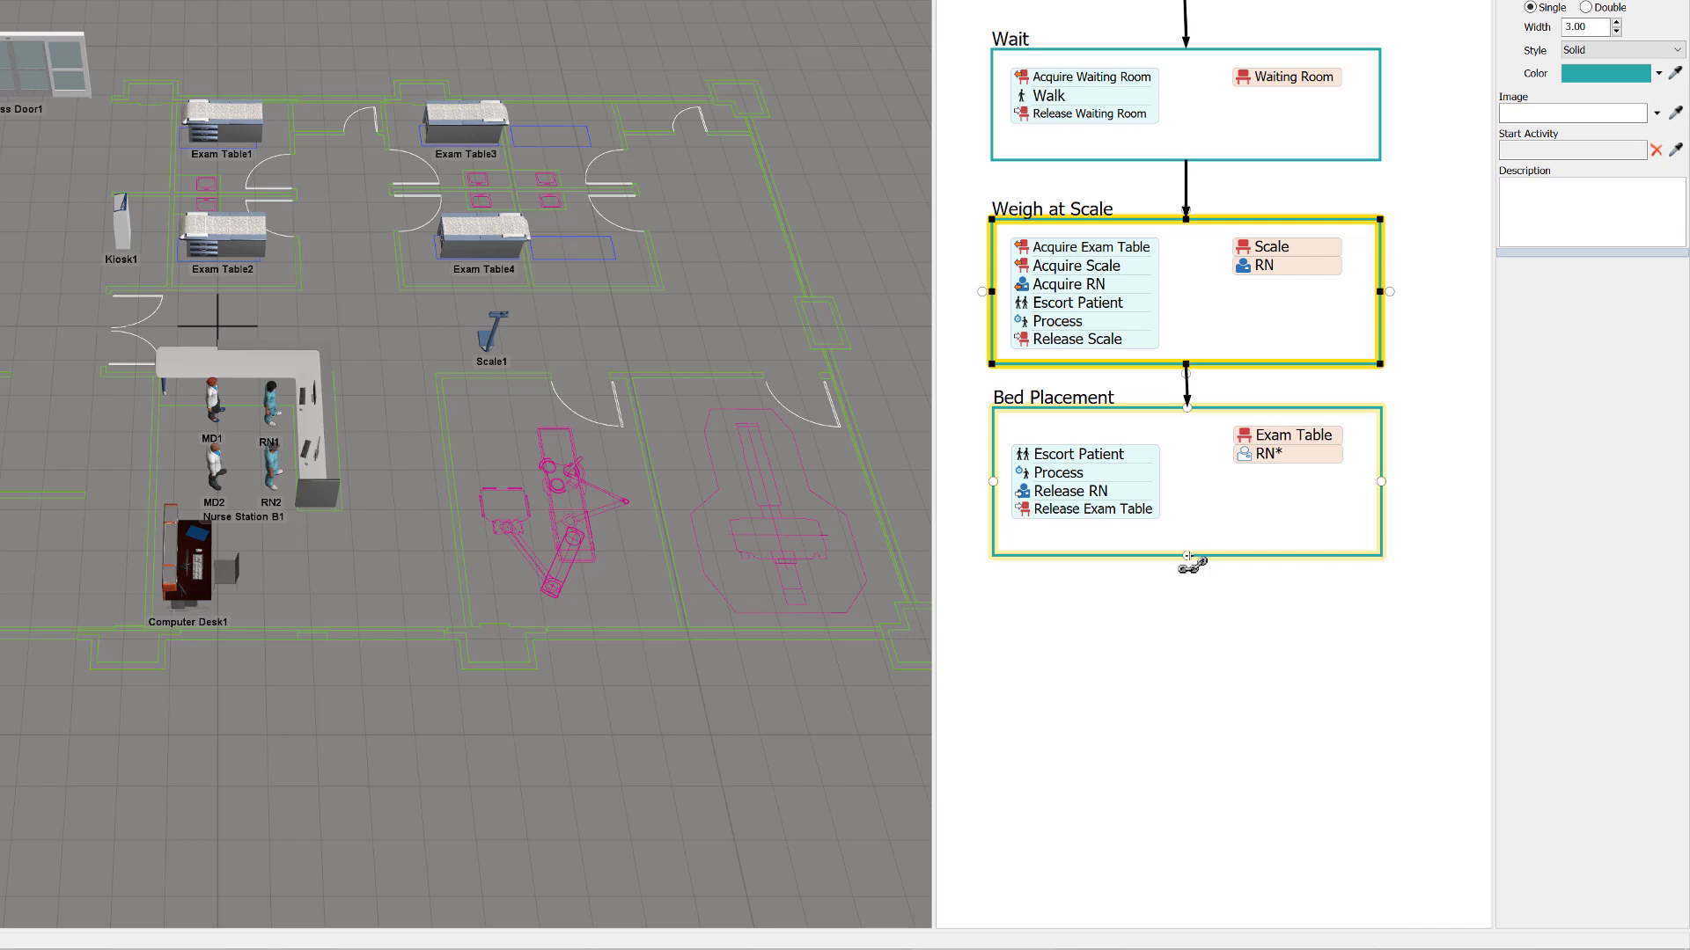
- Add a connected Process with Staff activity set below Bed Placement and name it MD Exam
drag(1187, 556, 1188, 613)
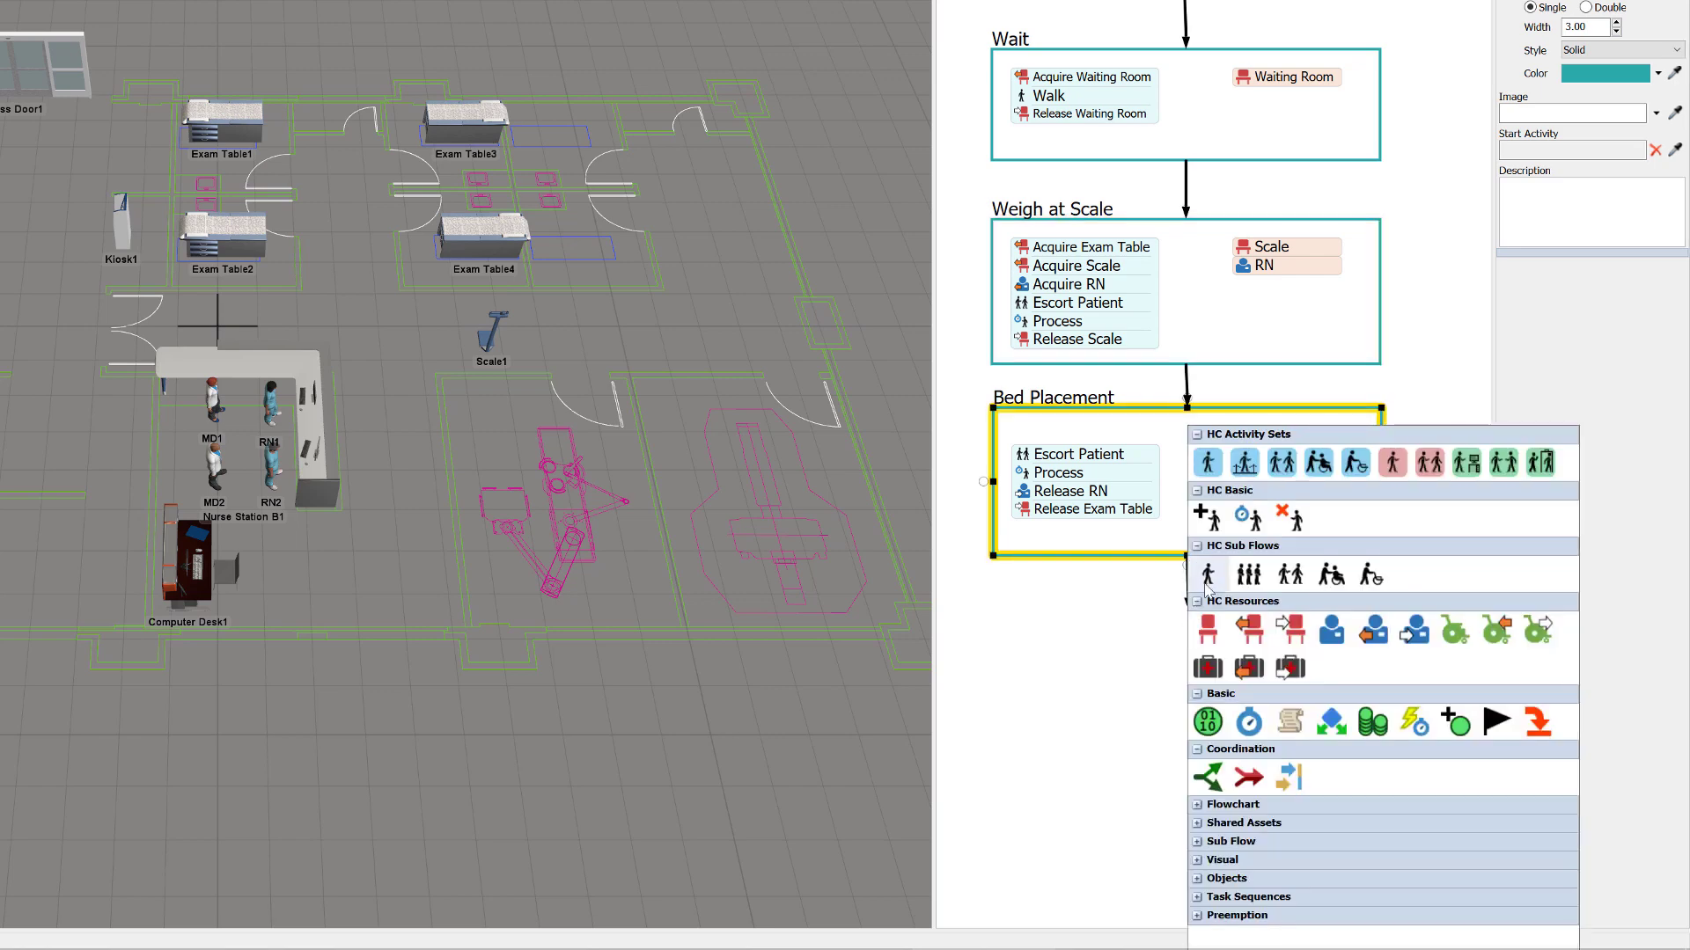
click(1472, 466)
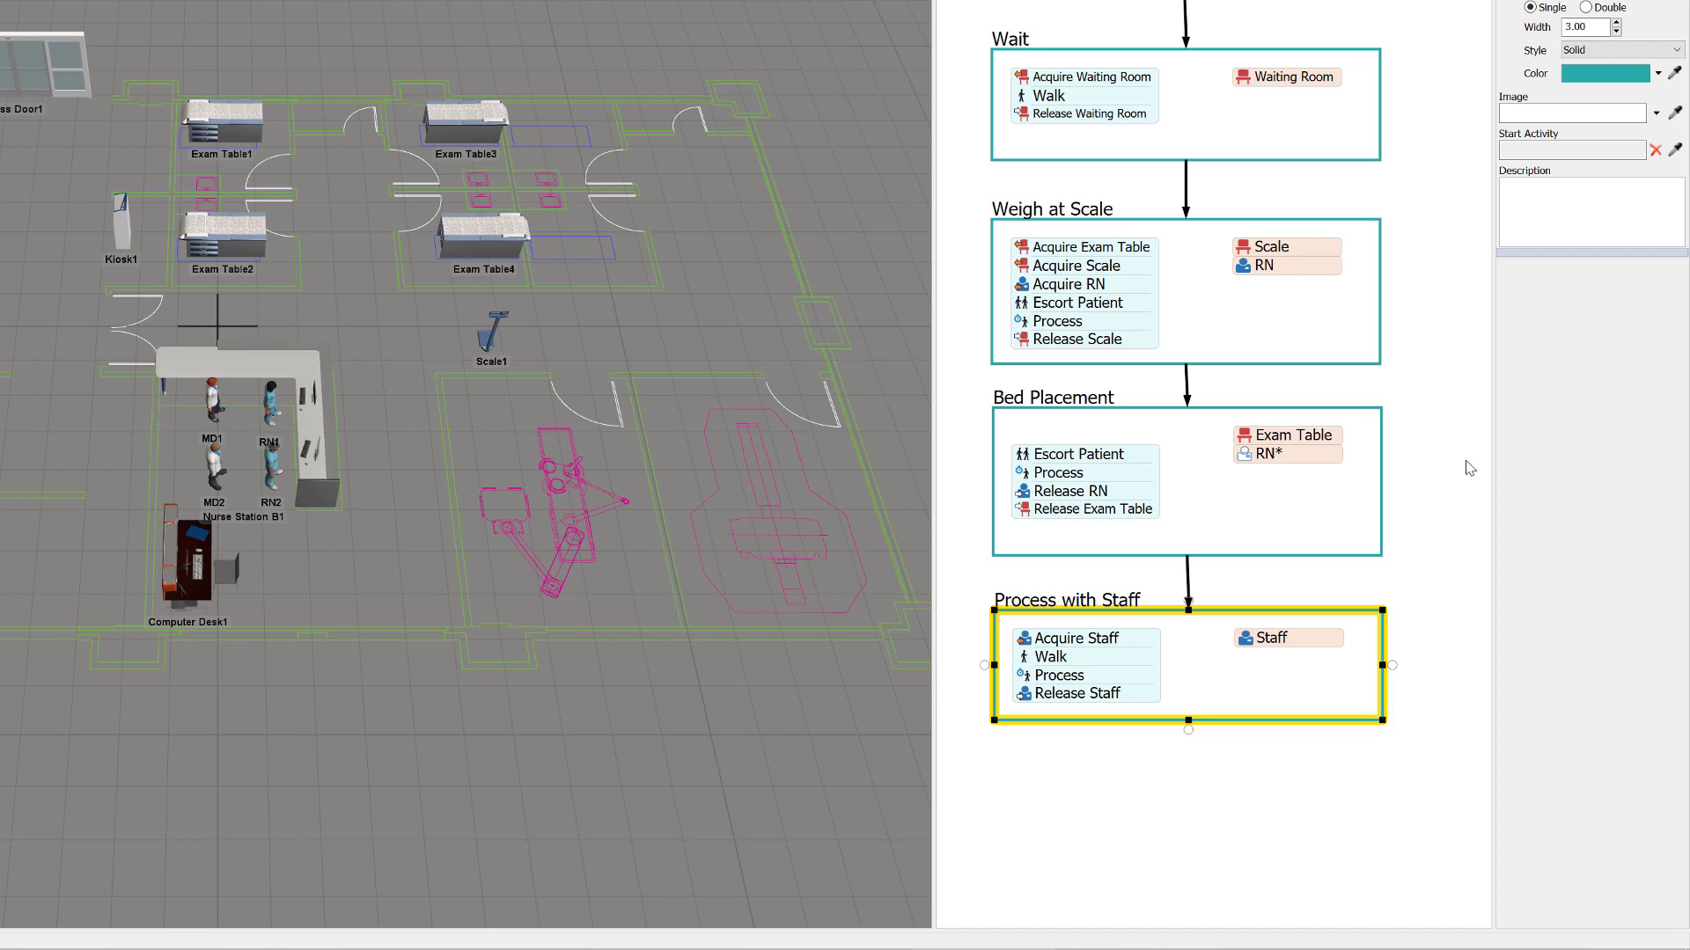
click(1092, 605)
double_click(1092, 606)
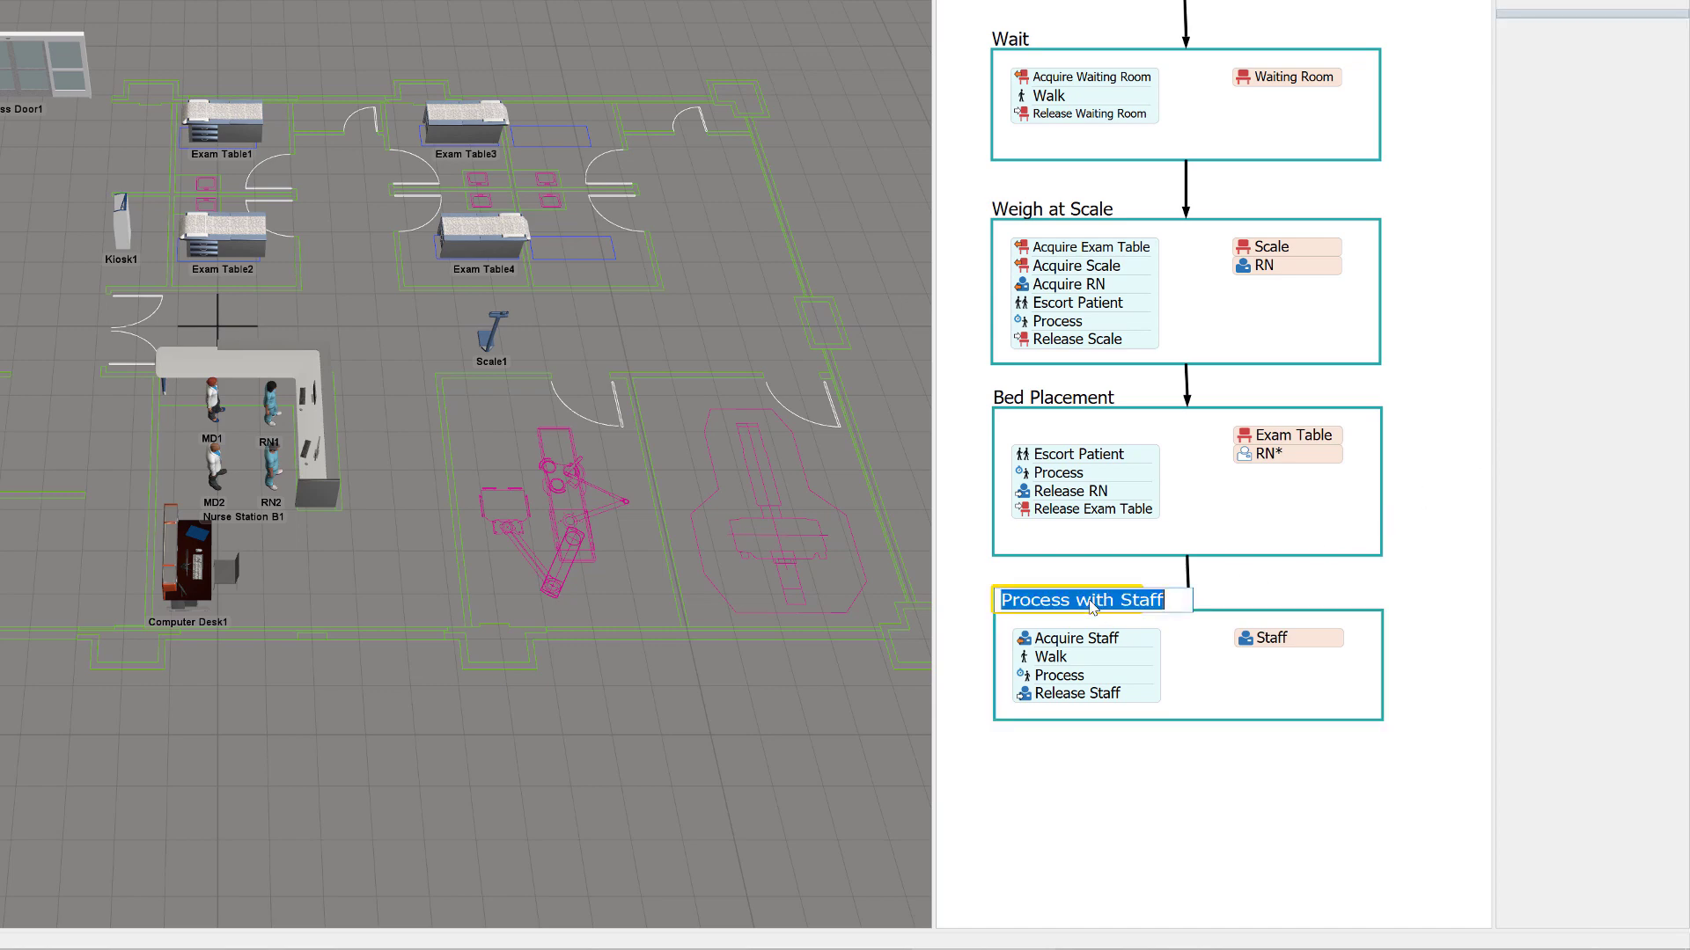
text(MD Exam)
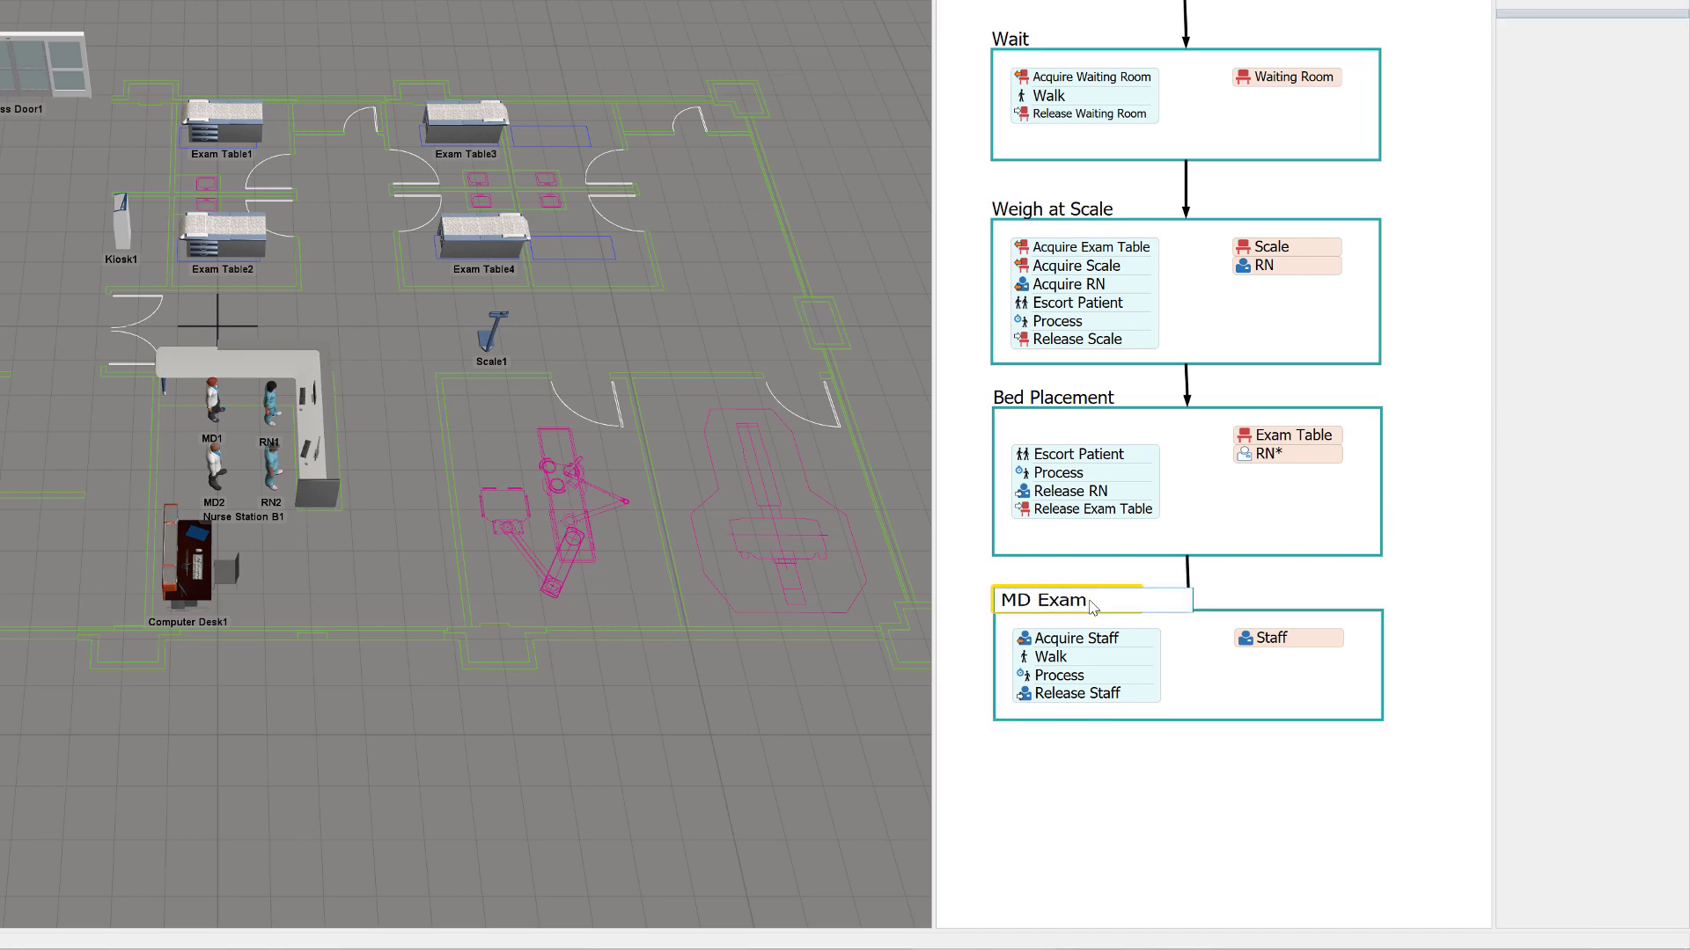
key(Return)
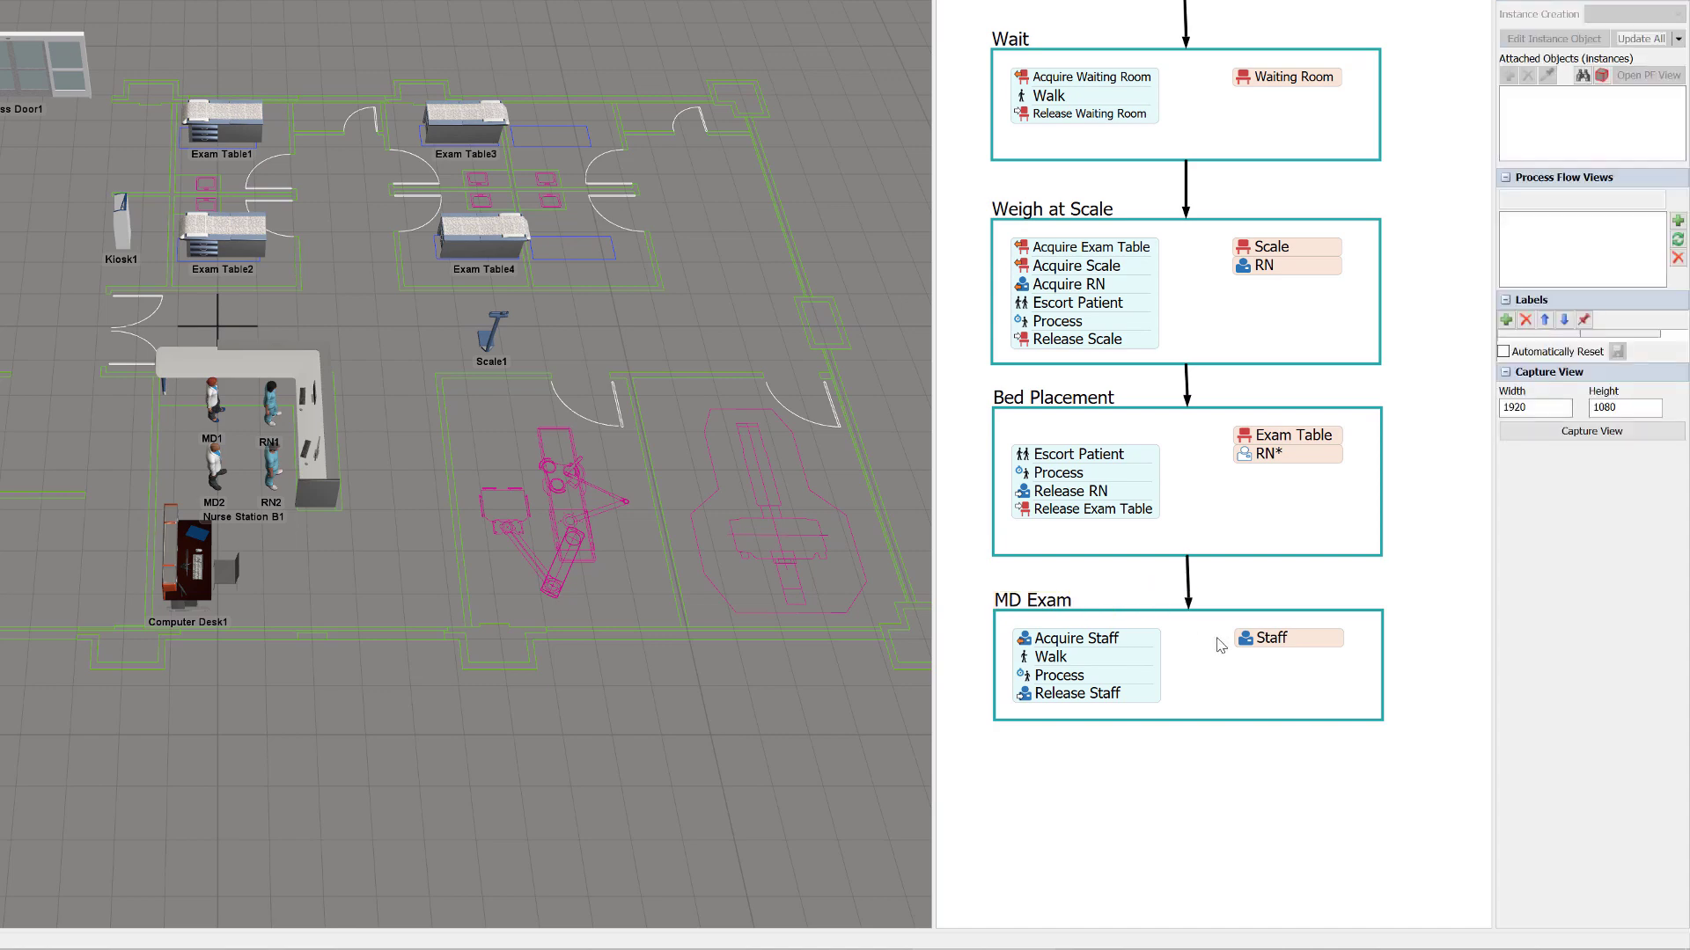
- Rename the Staff resource in MD Exam as MD and assign it the MDs group
double_click(1276, 641)
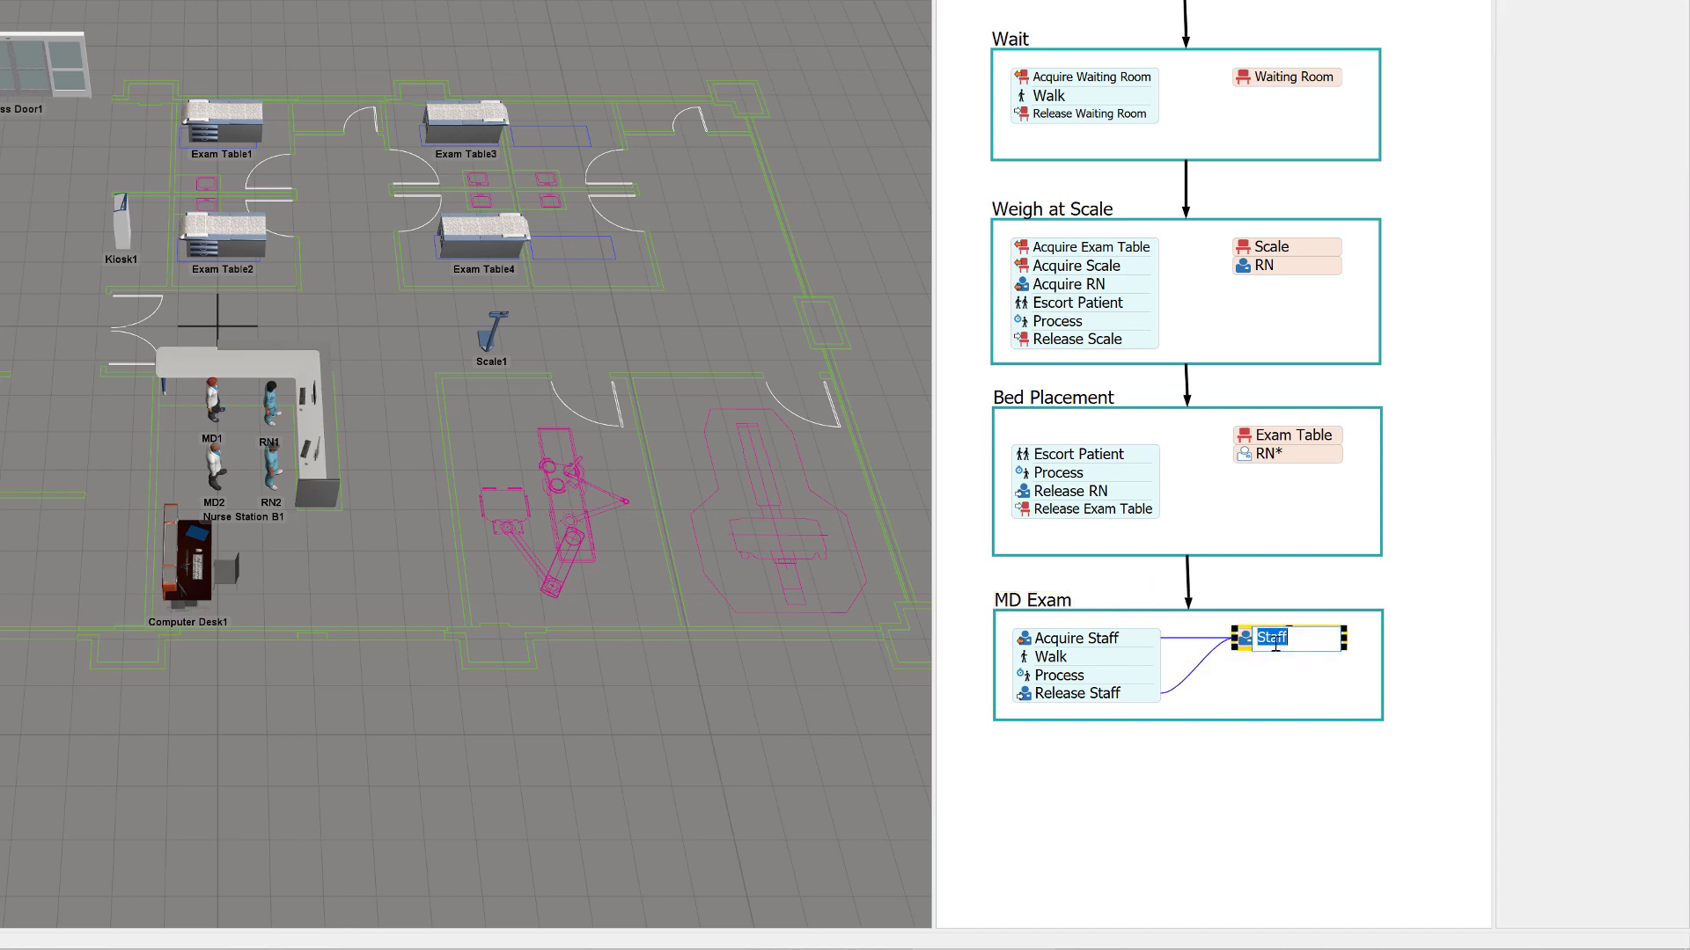
text(MD)
click(1294, 675)
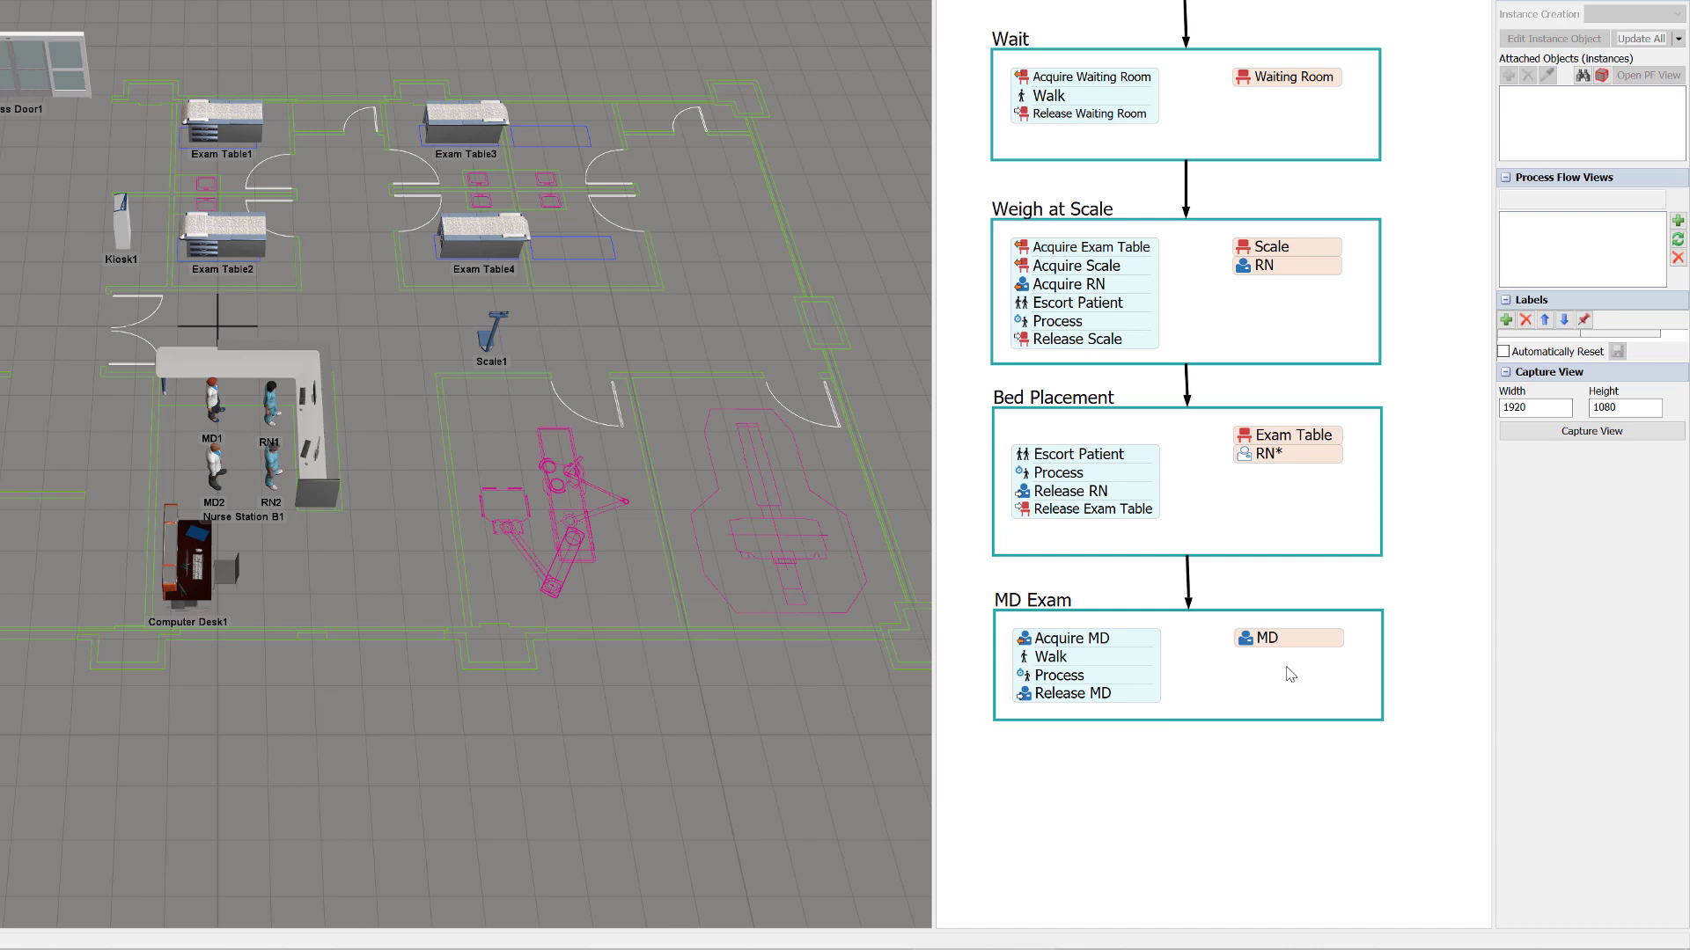
click(1247, 645)
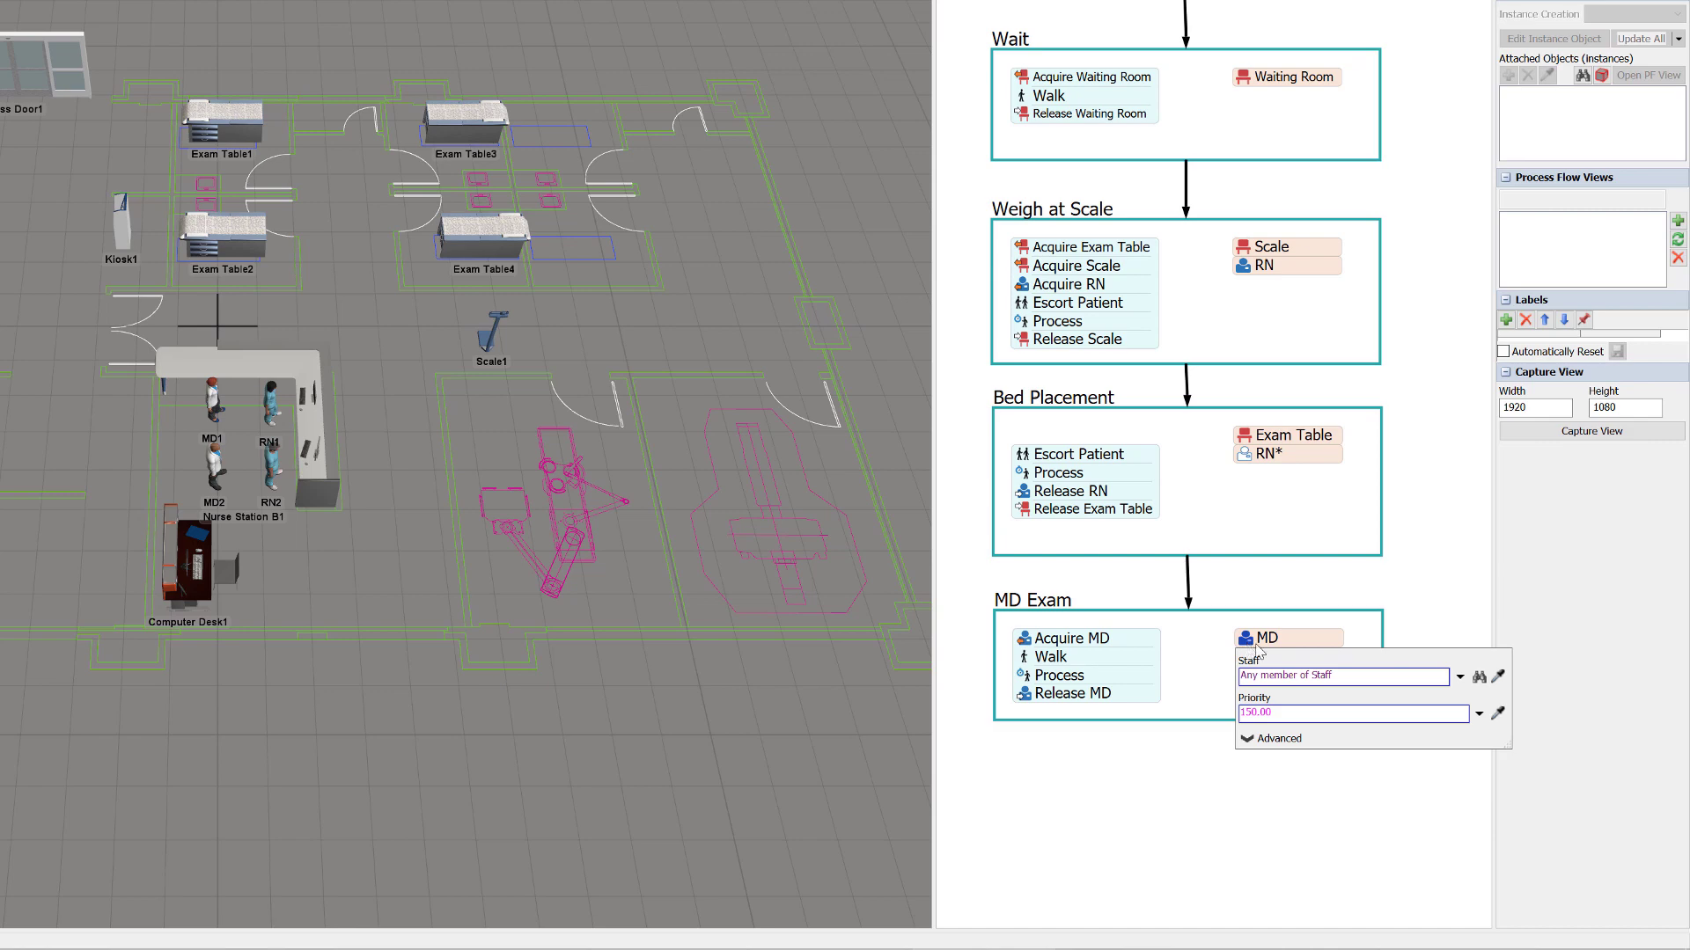
click(1498, 676)
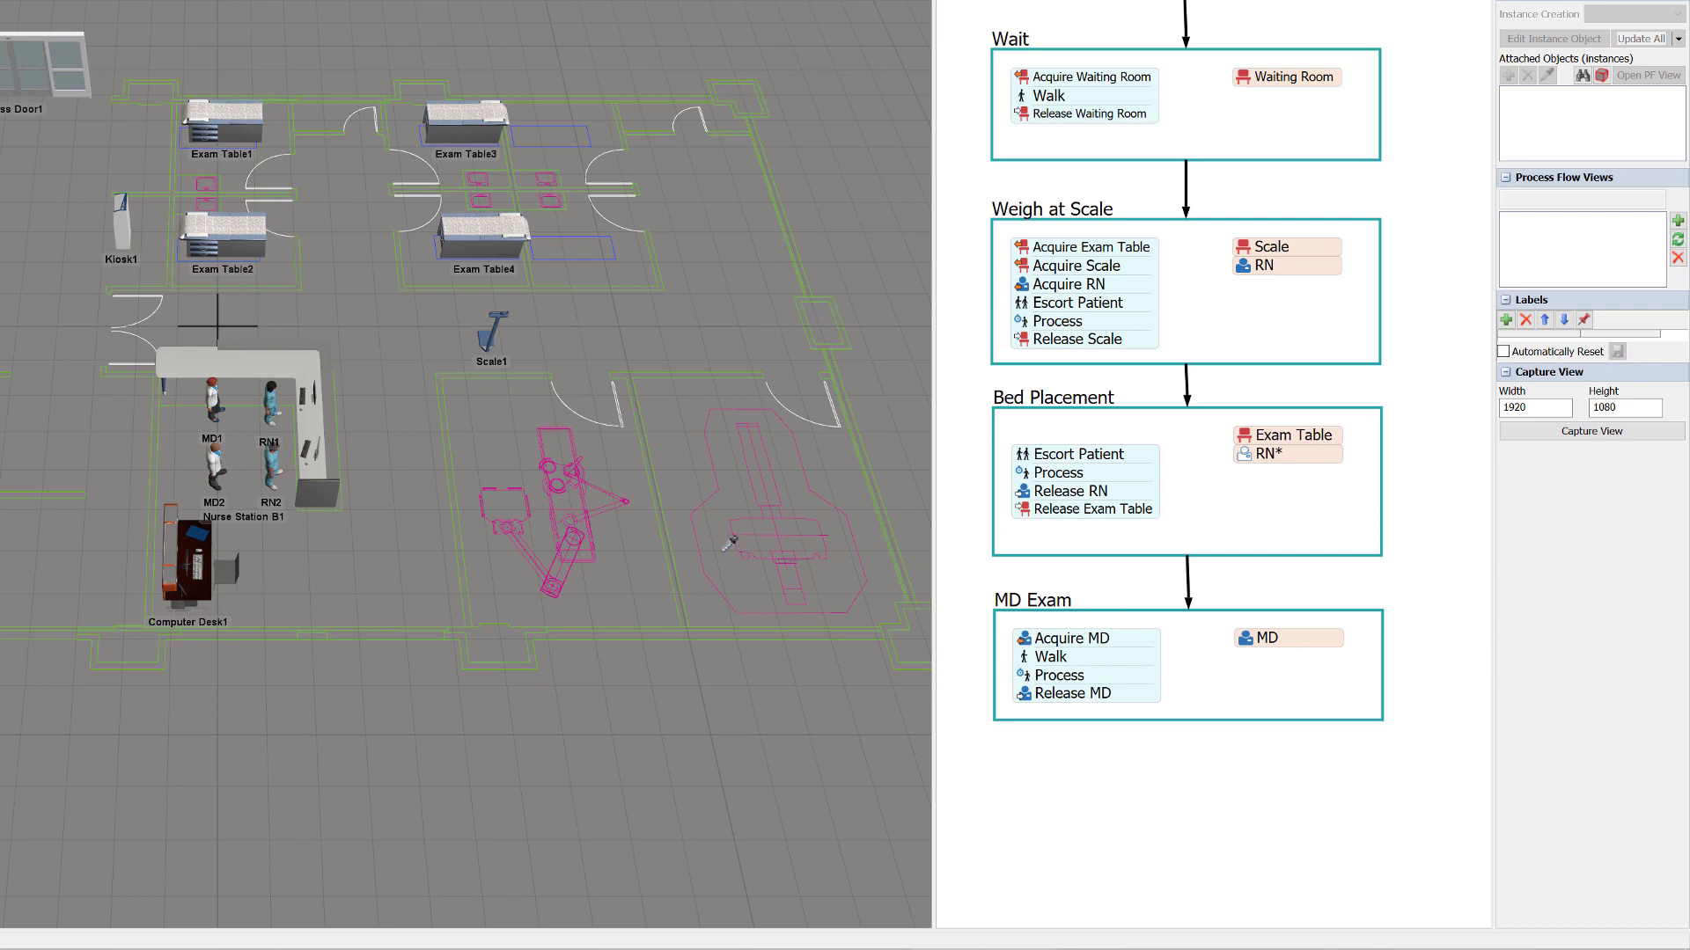
click(218, 473)
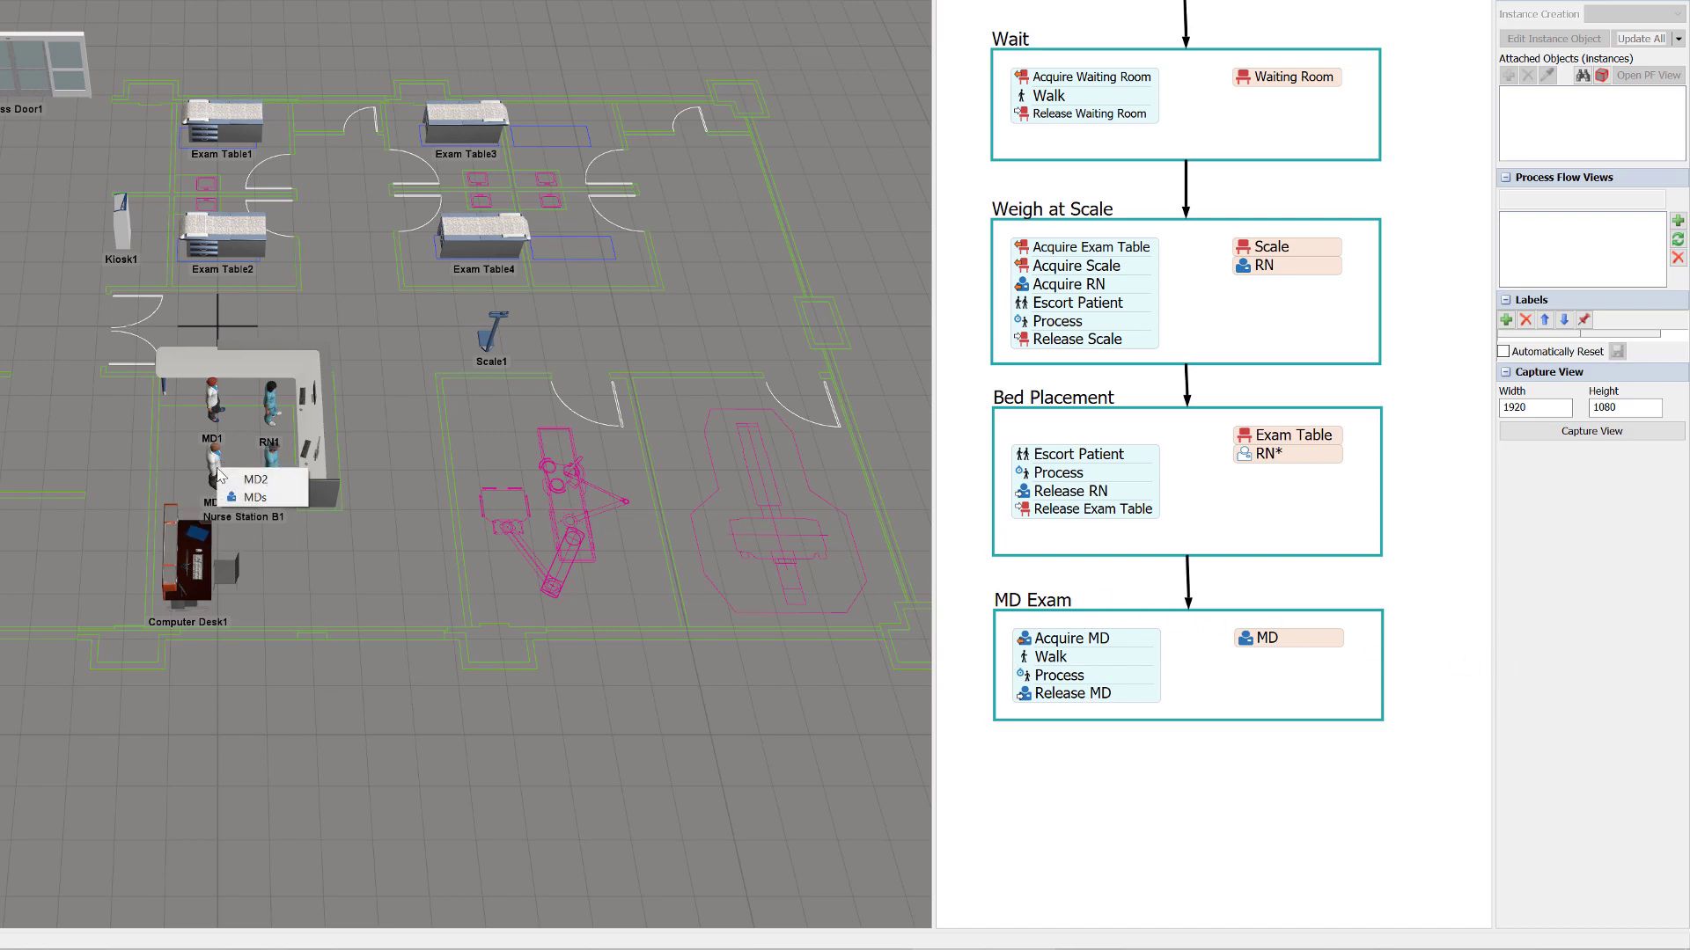
click(255, 498)
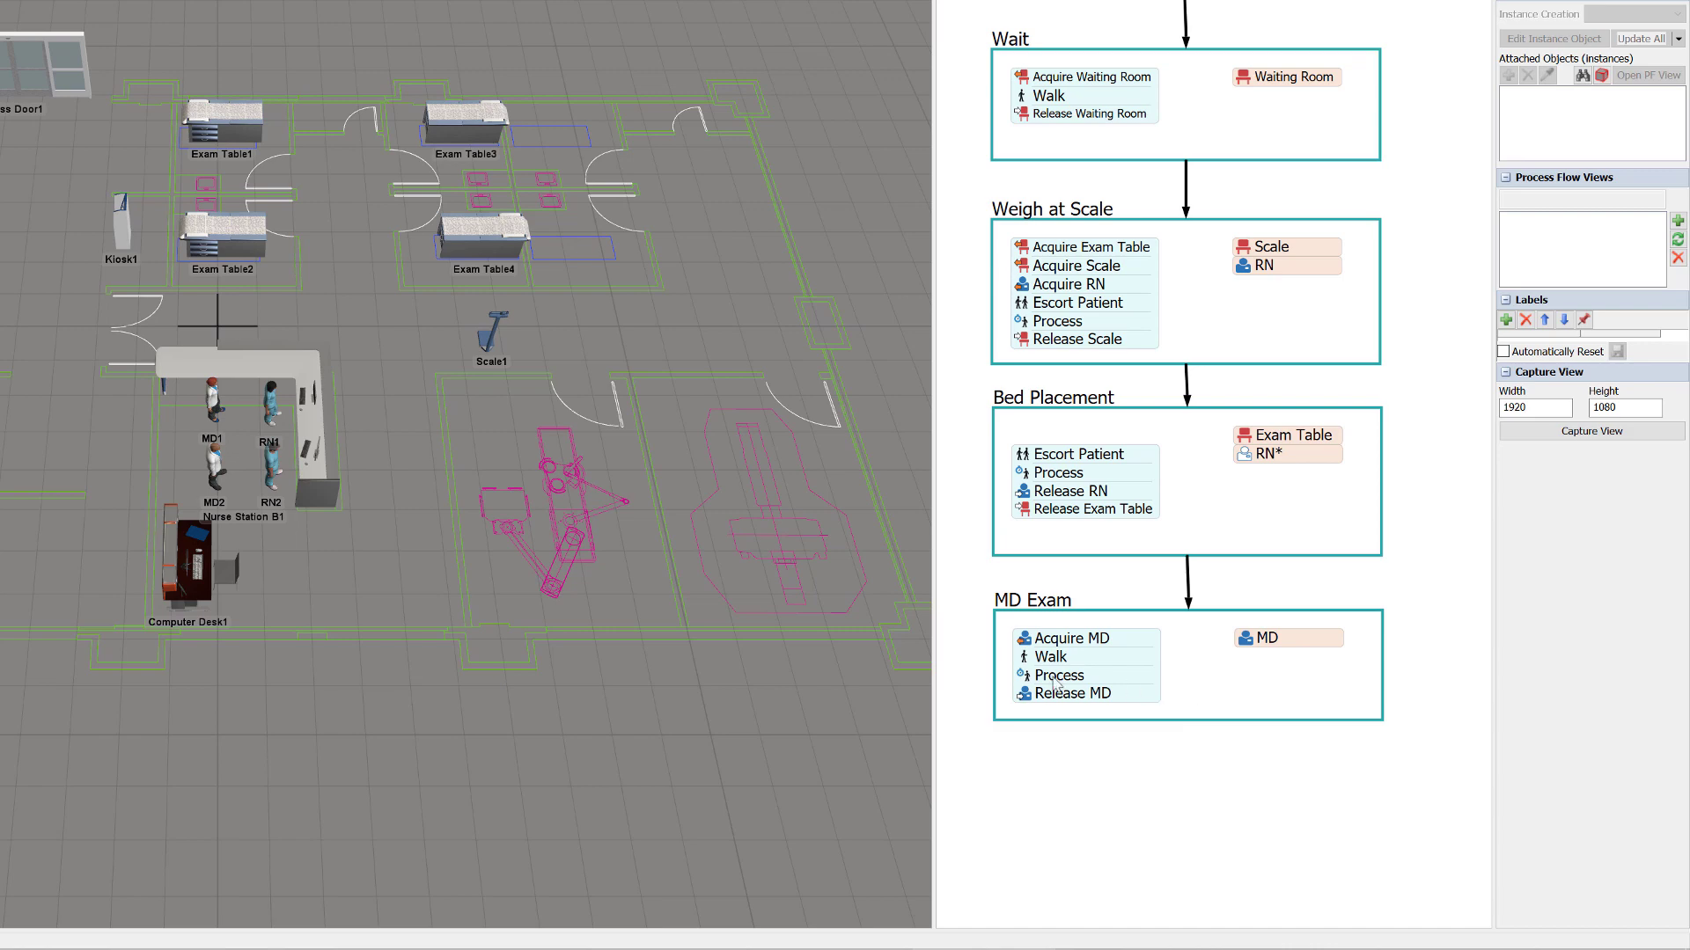
- Set the exponential process time of the Process activity in MD Exam to use minutes(30)
click(1024, 676)
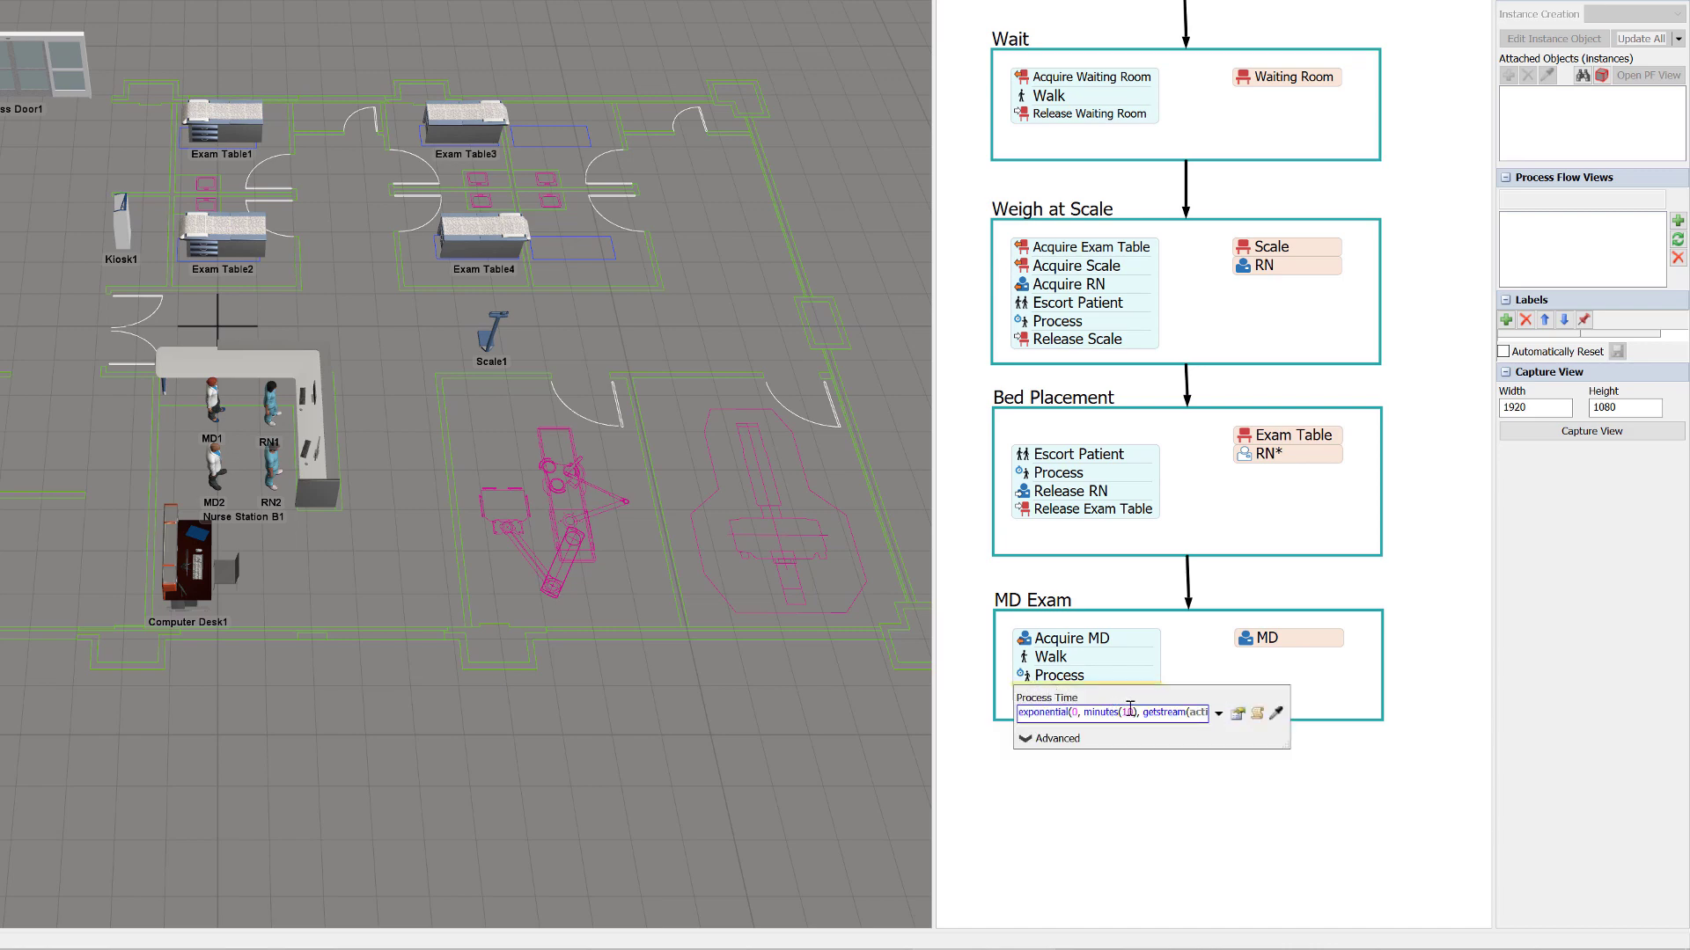
double_click(1132, 713)
text(30)
click(1130, 763)
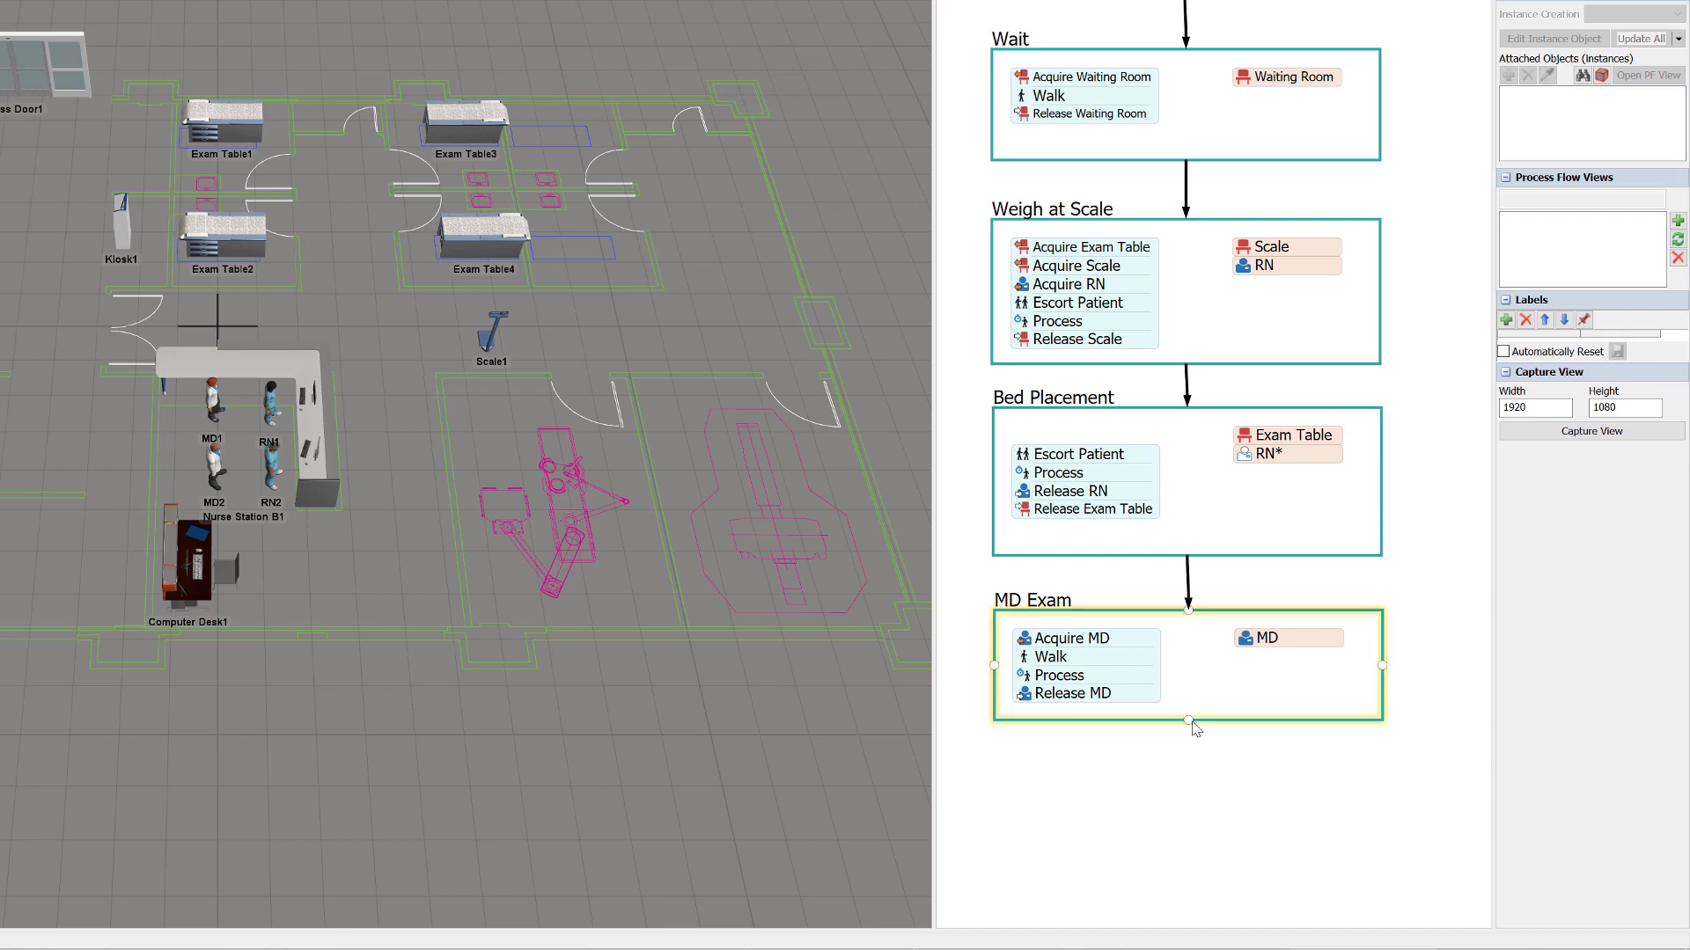
- Add a connected Two Staff Meet activity set below MD Exam and name it Consult
drag(1188, 727, 1188, 782)
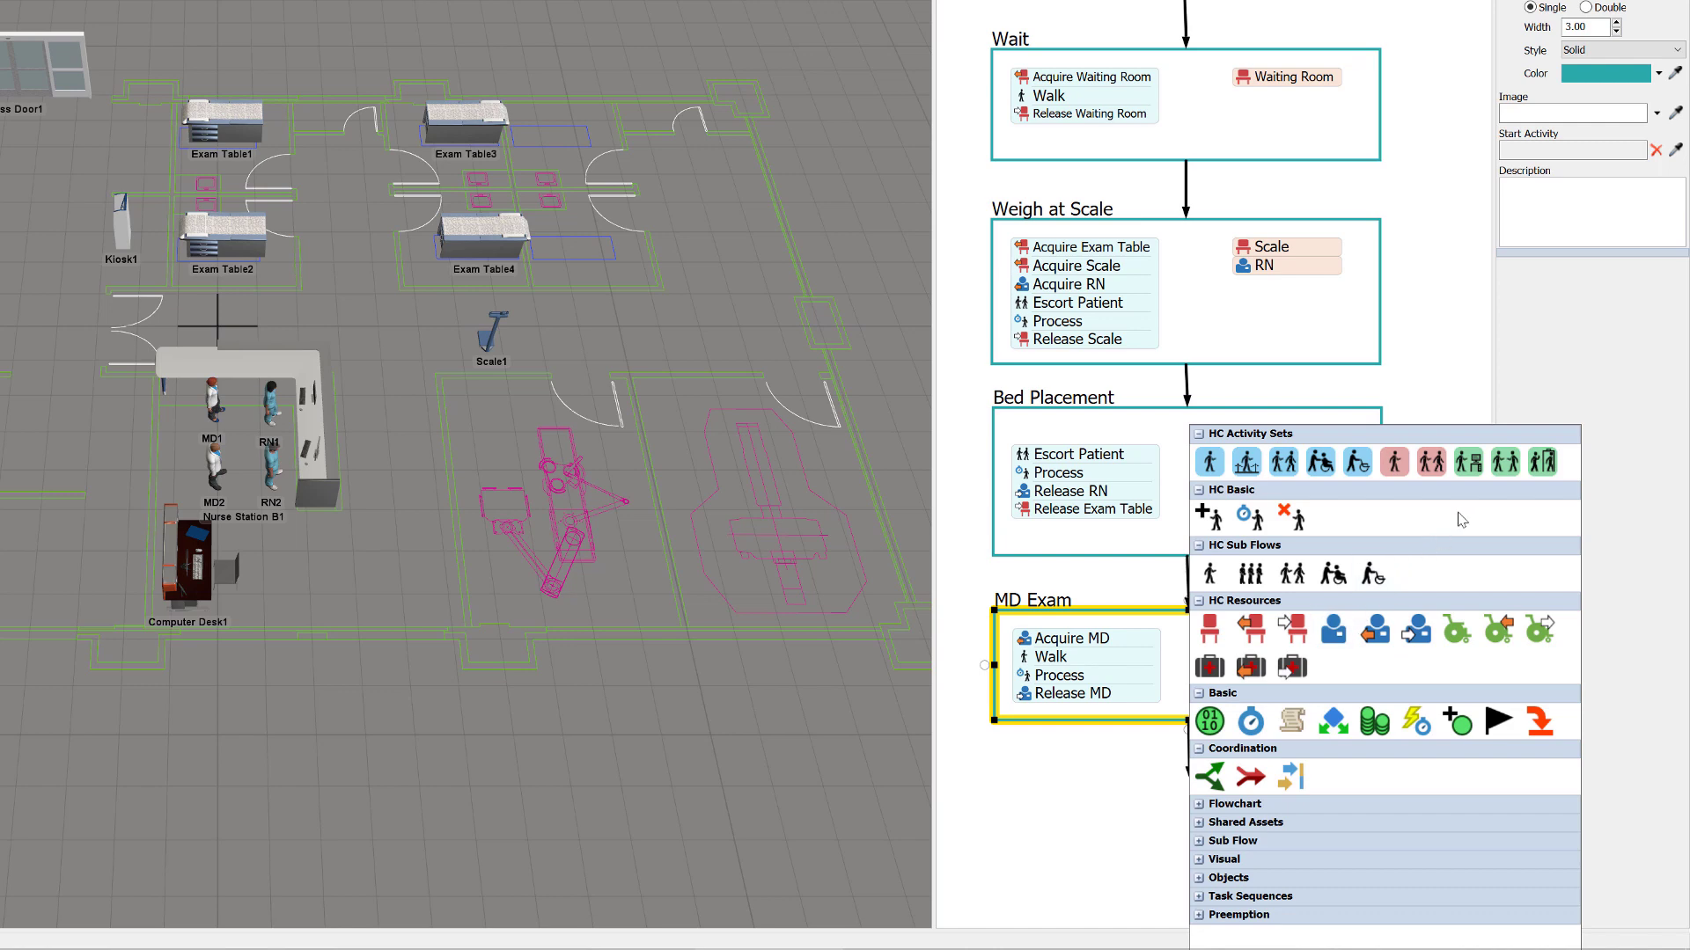
click(1507, 464)
double_click(1046, 773)
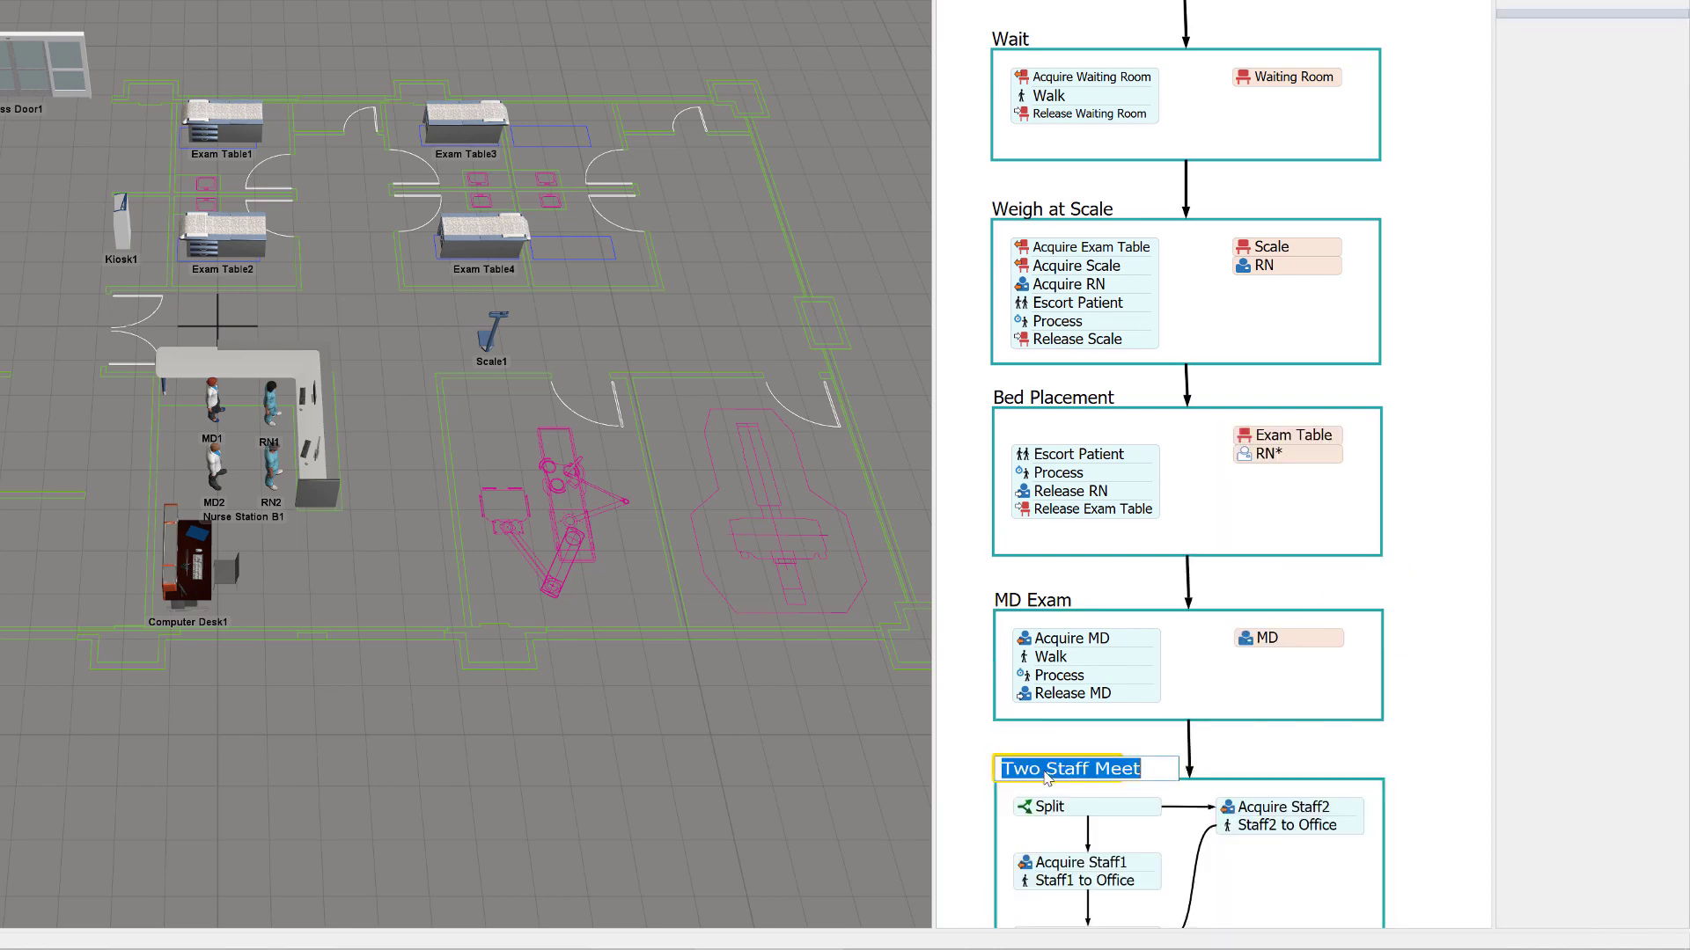
text(Consult)
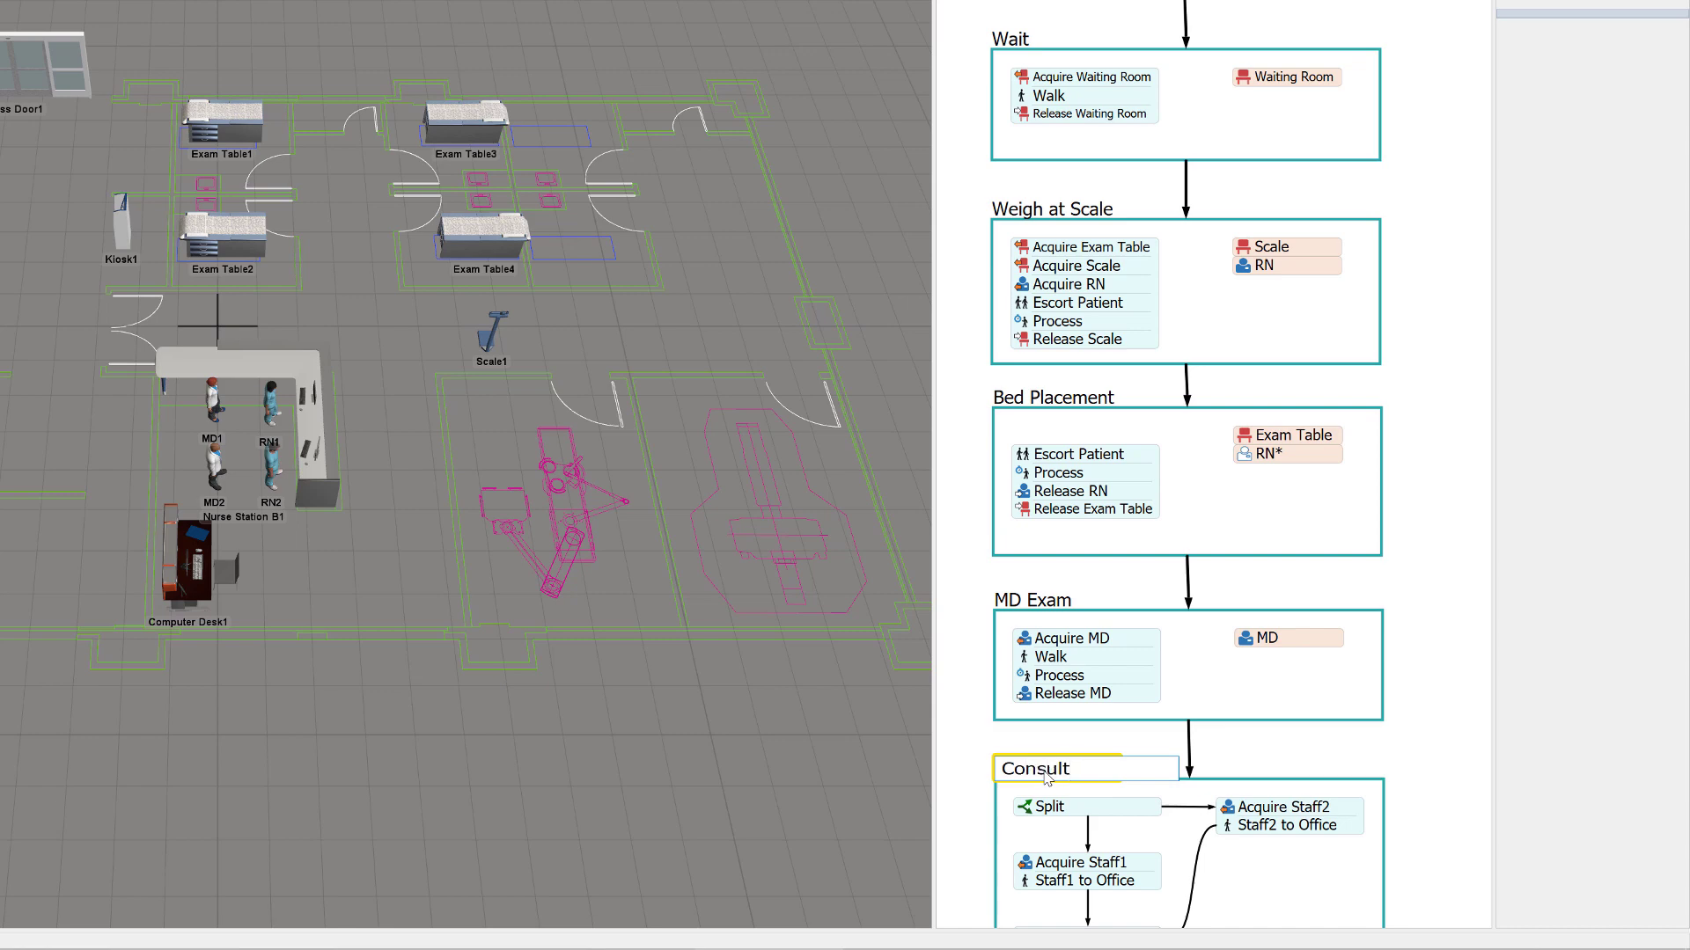
click(1241, 867)
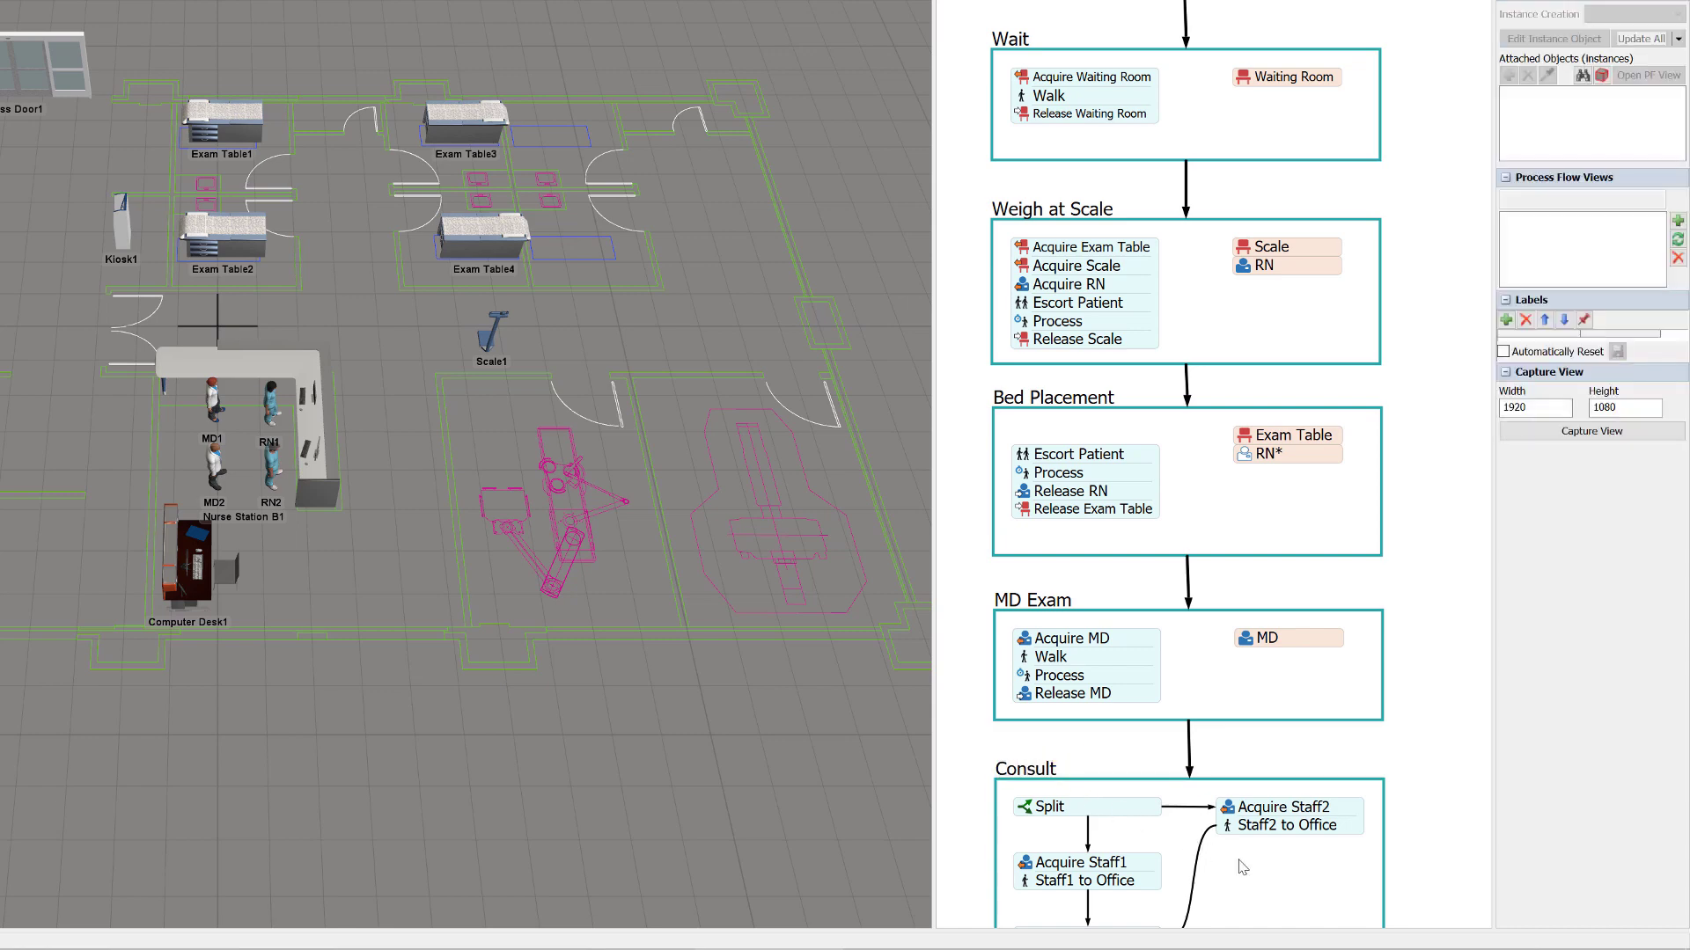
- Make the Staff1 resource in Consult a reference to the RN resource used in Bed Placement
scroll(1260, 730, down, 2)
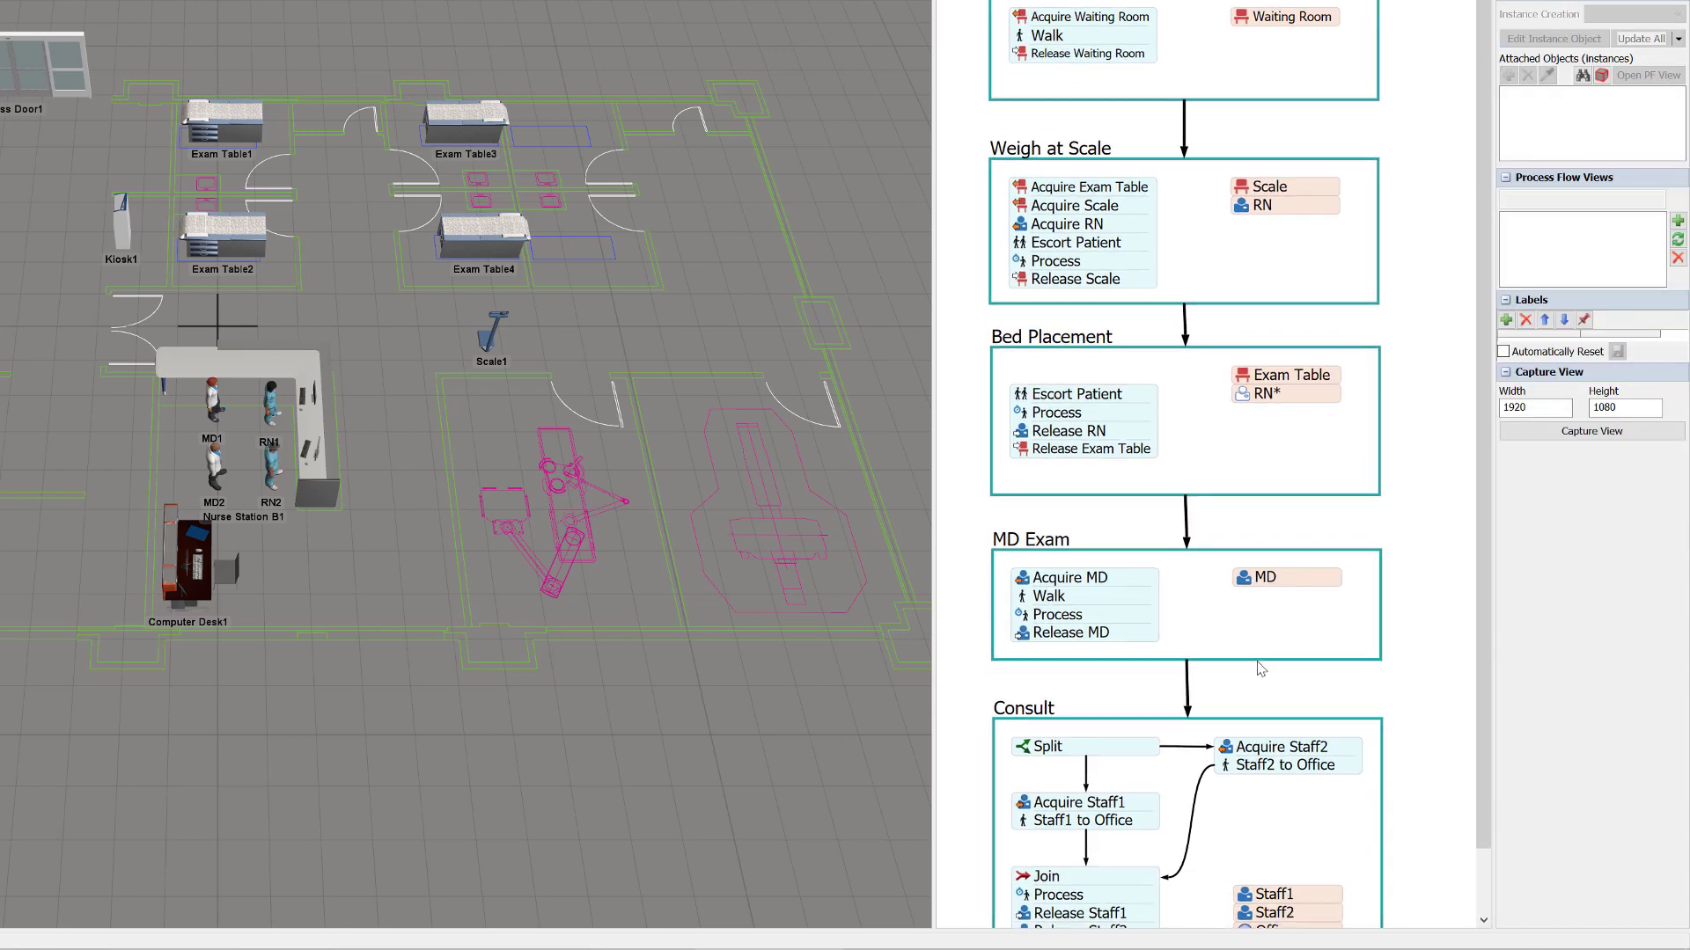
scroll(1261, 669, down, 2)
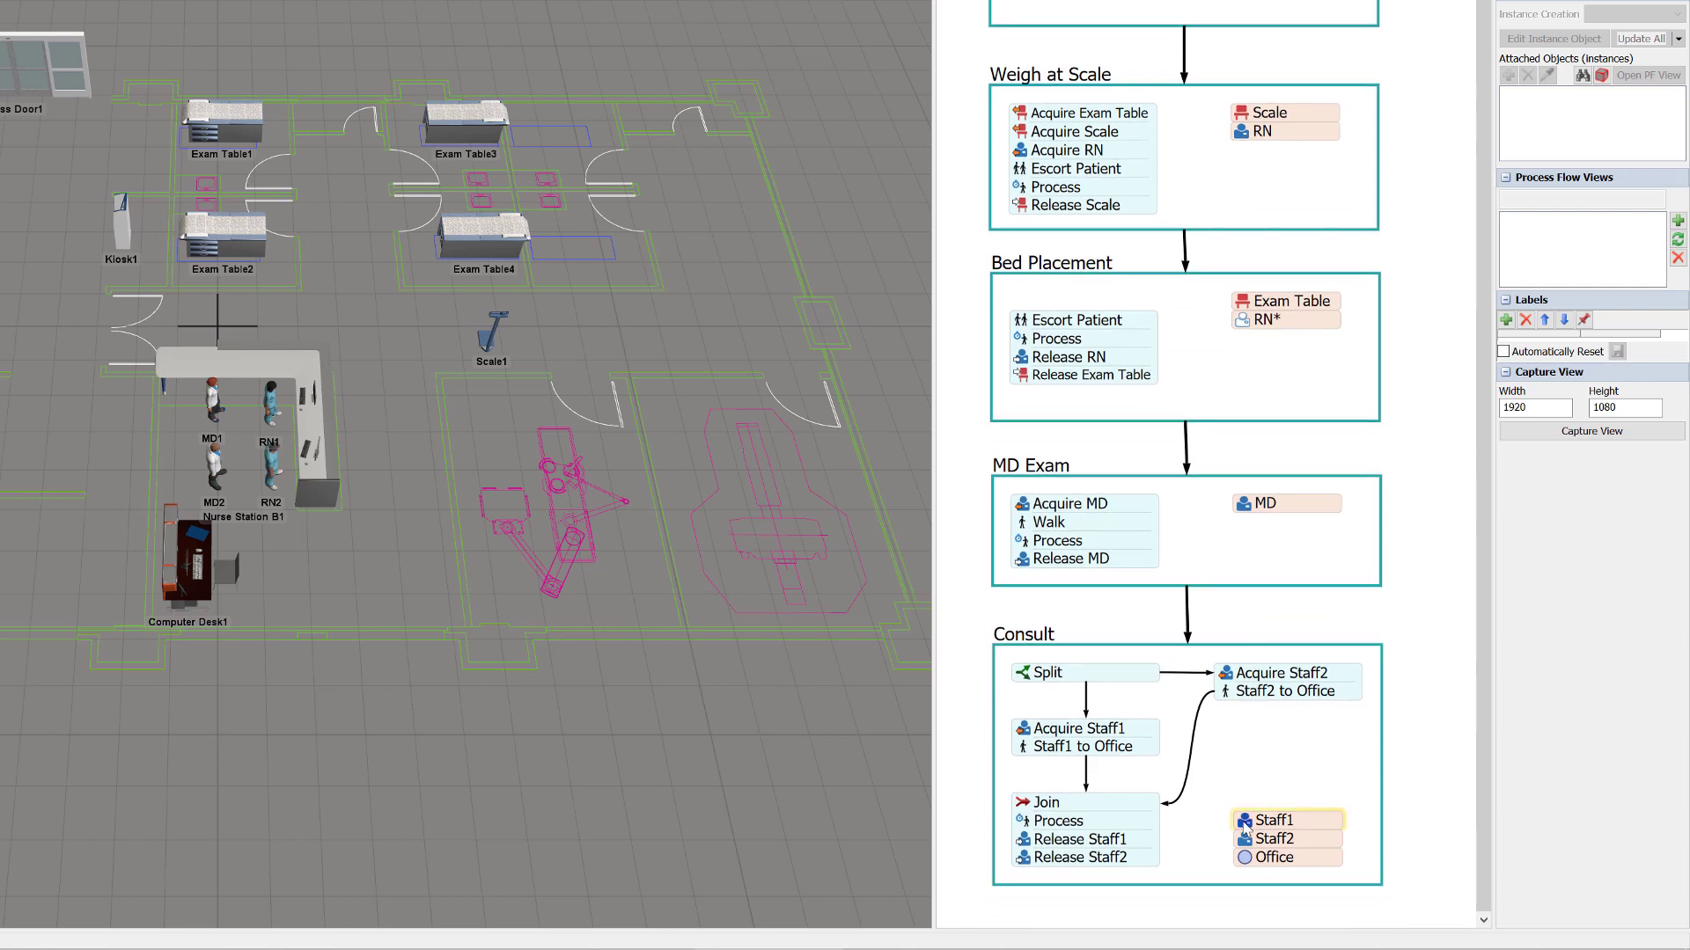
double_click(1244, 823)
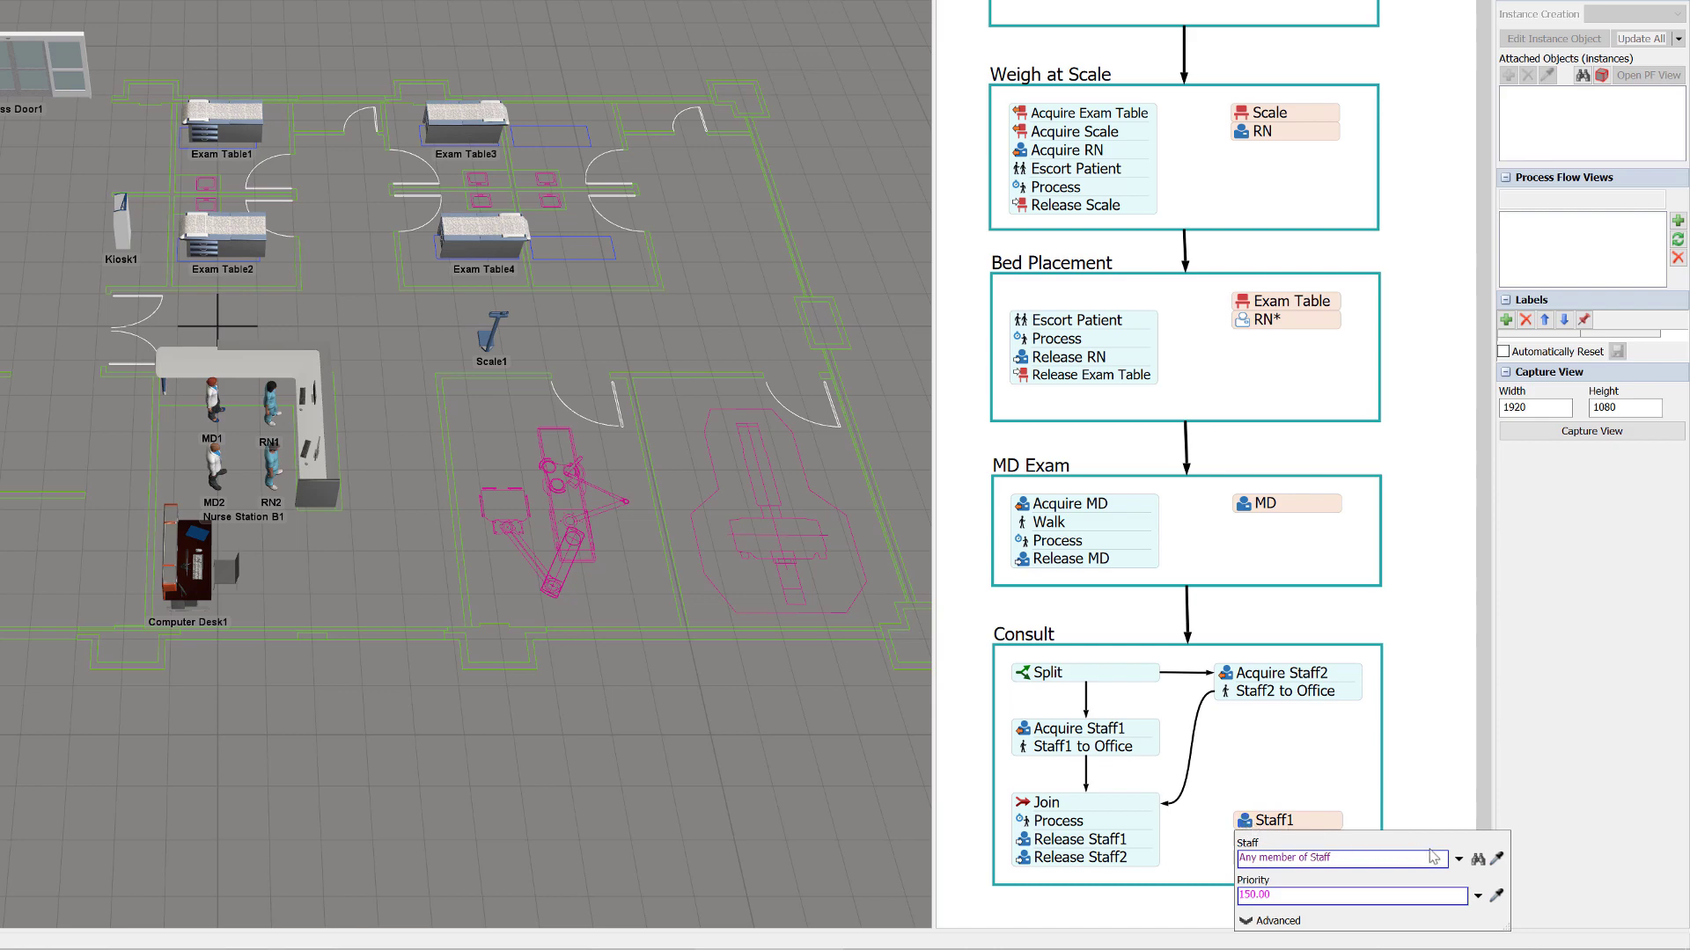
click(1496, 859)
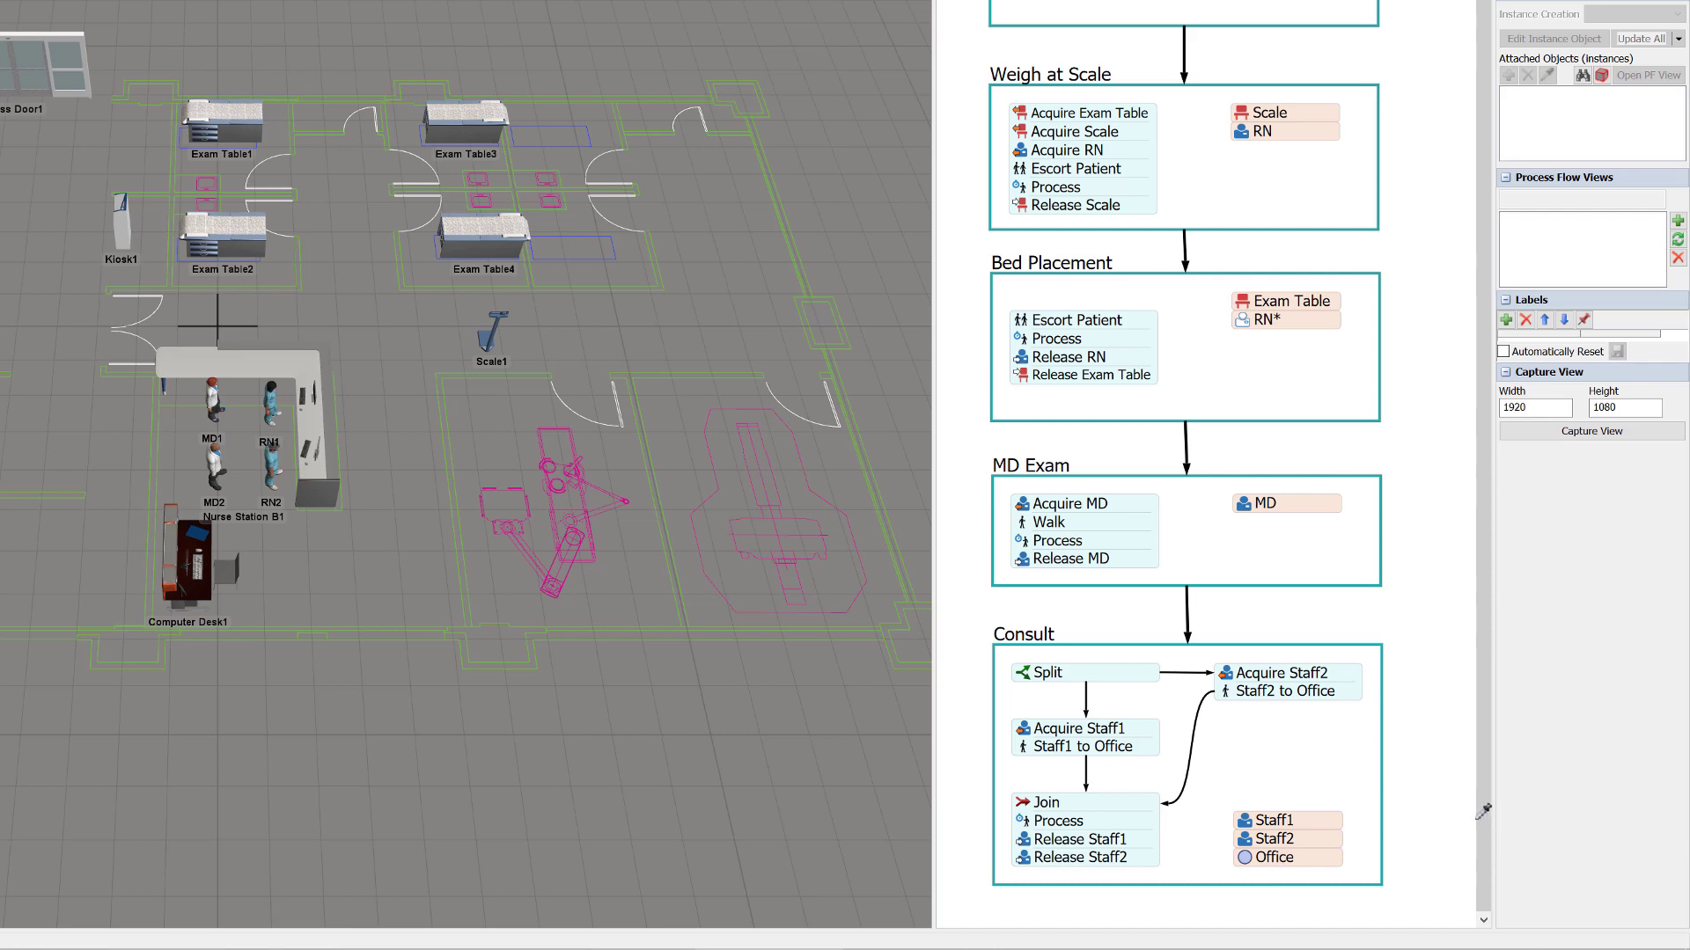
click(1249, 314)
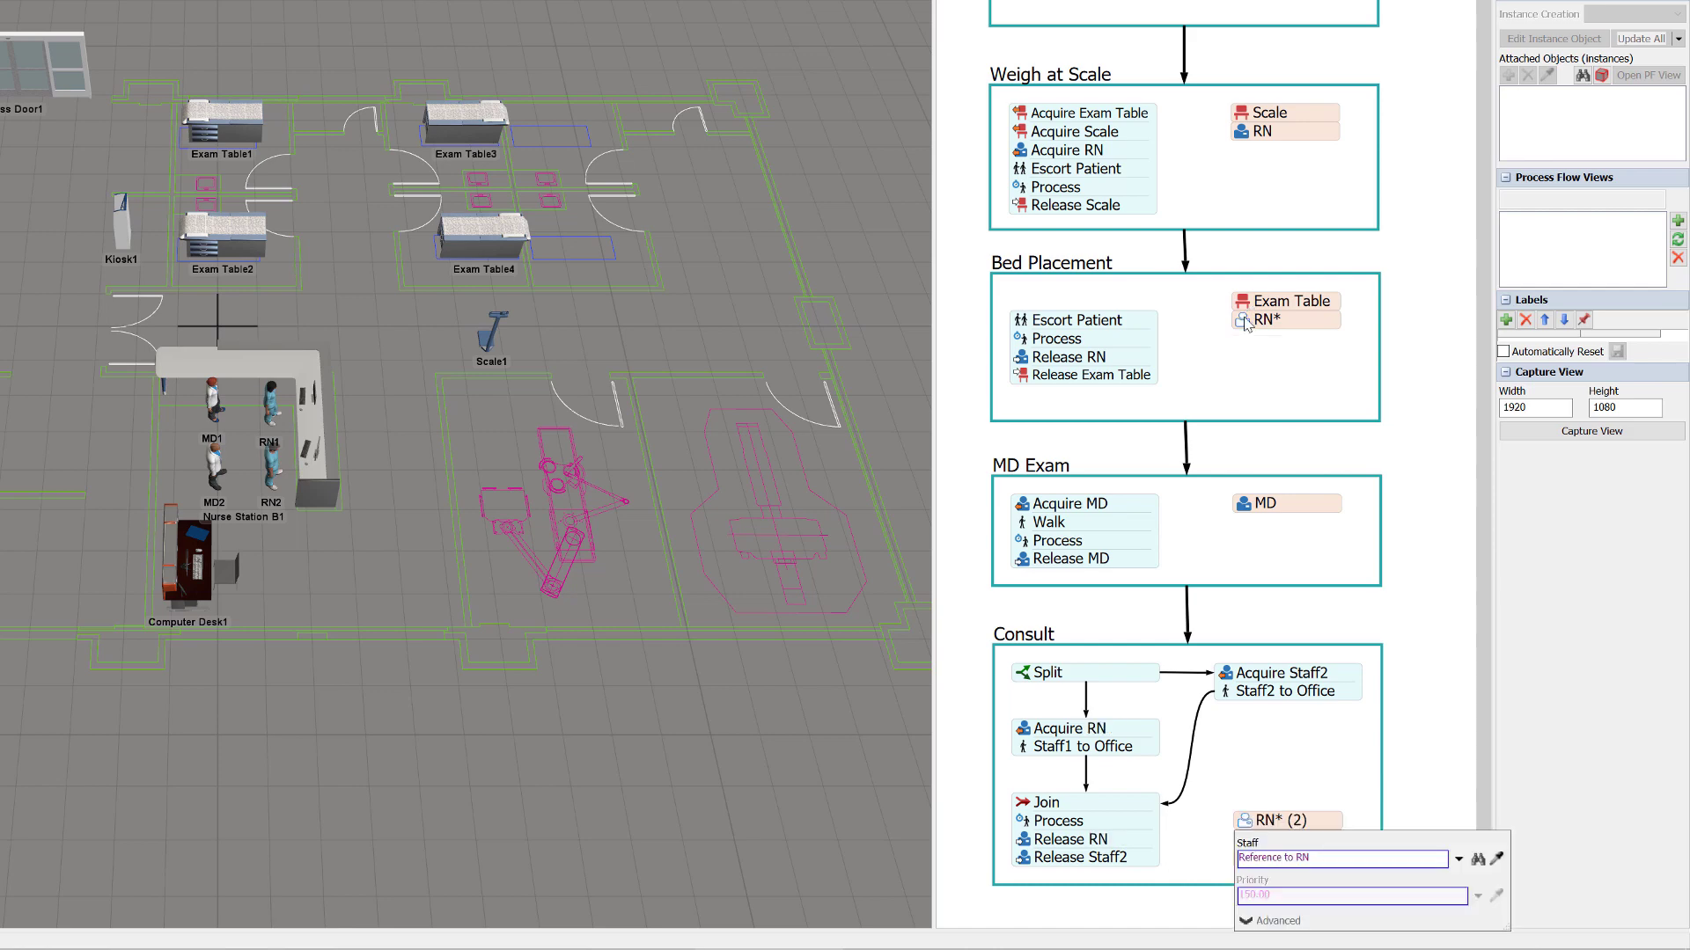
- Make the Staff2 resource in Consult a reference to the MD resource used in MD Exam
click(1218, 851)
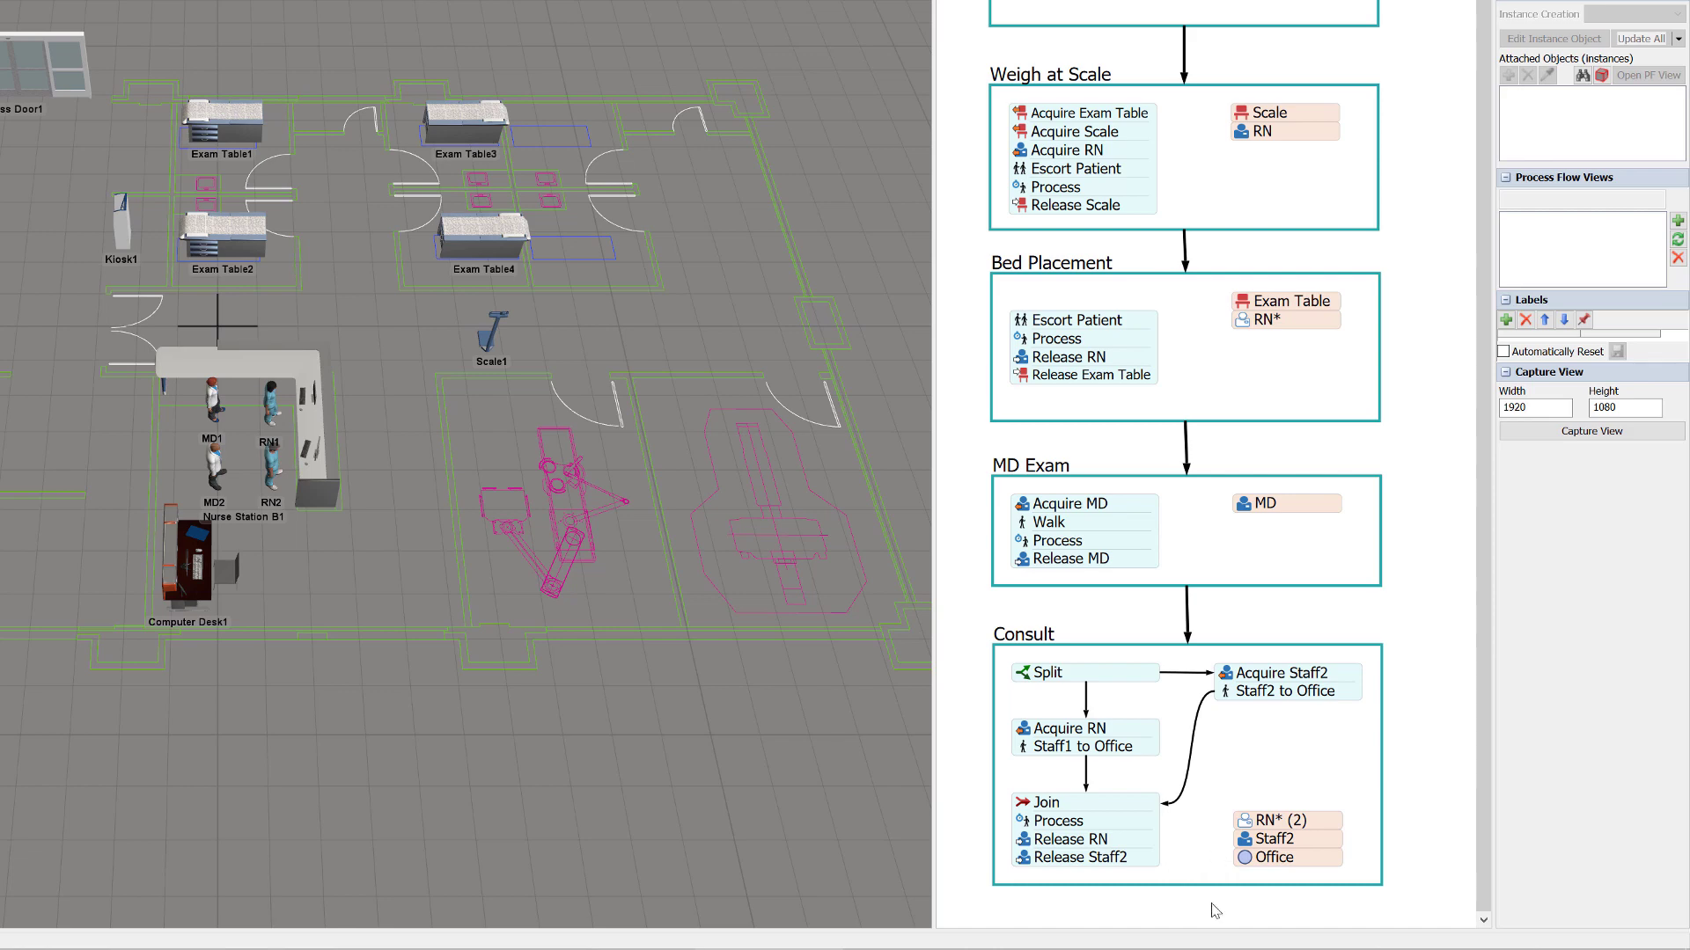
drag(1215, 911, 1230, 549)
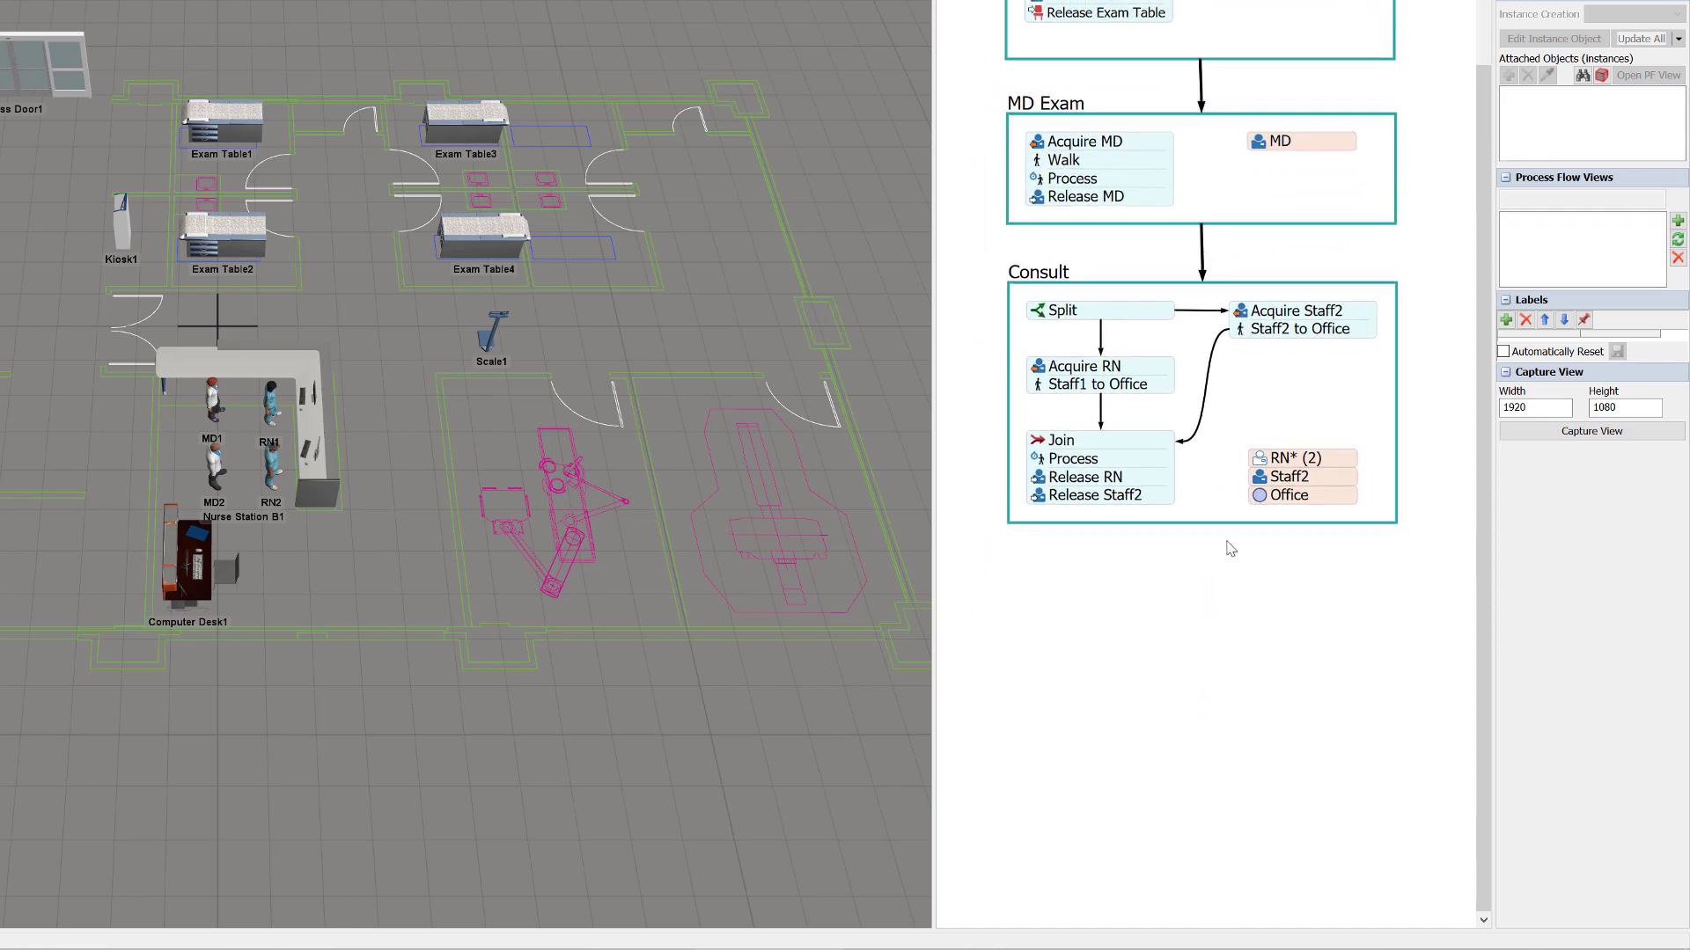
click(1261, 481)
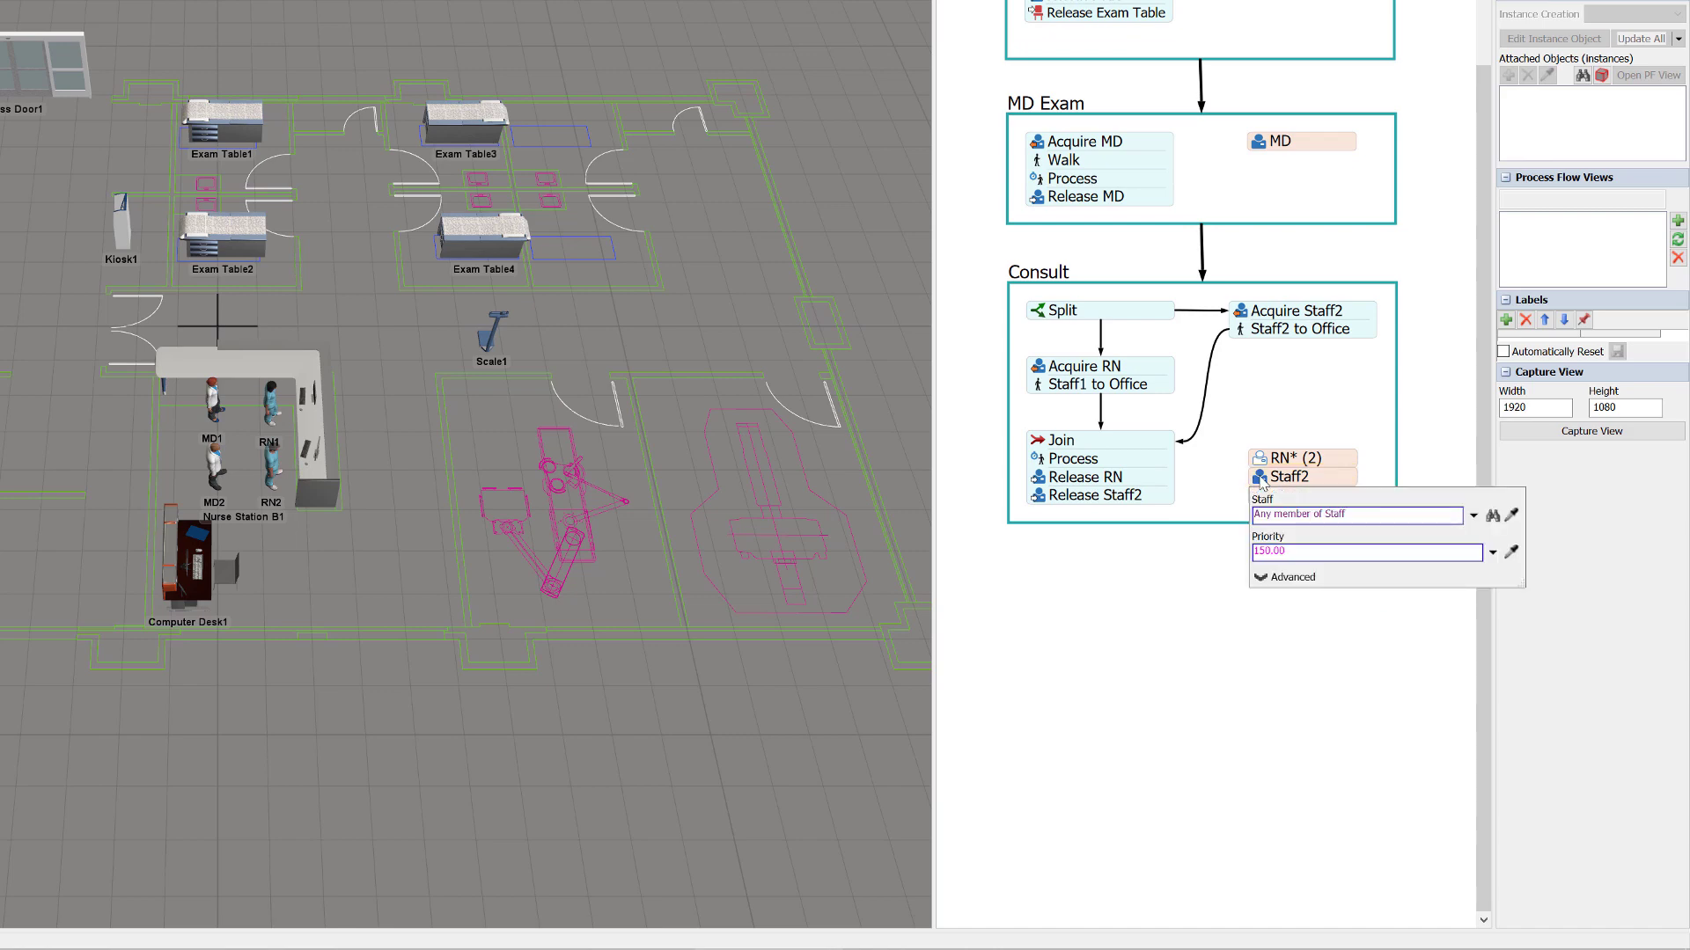
click(1513, 521)
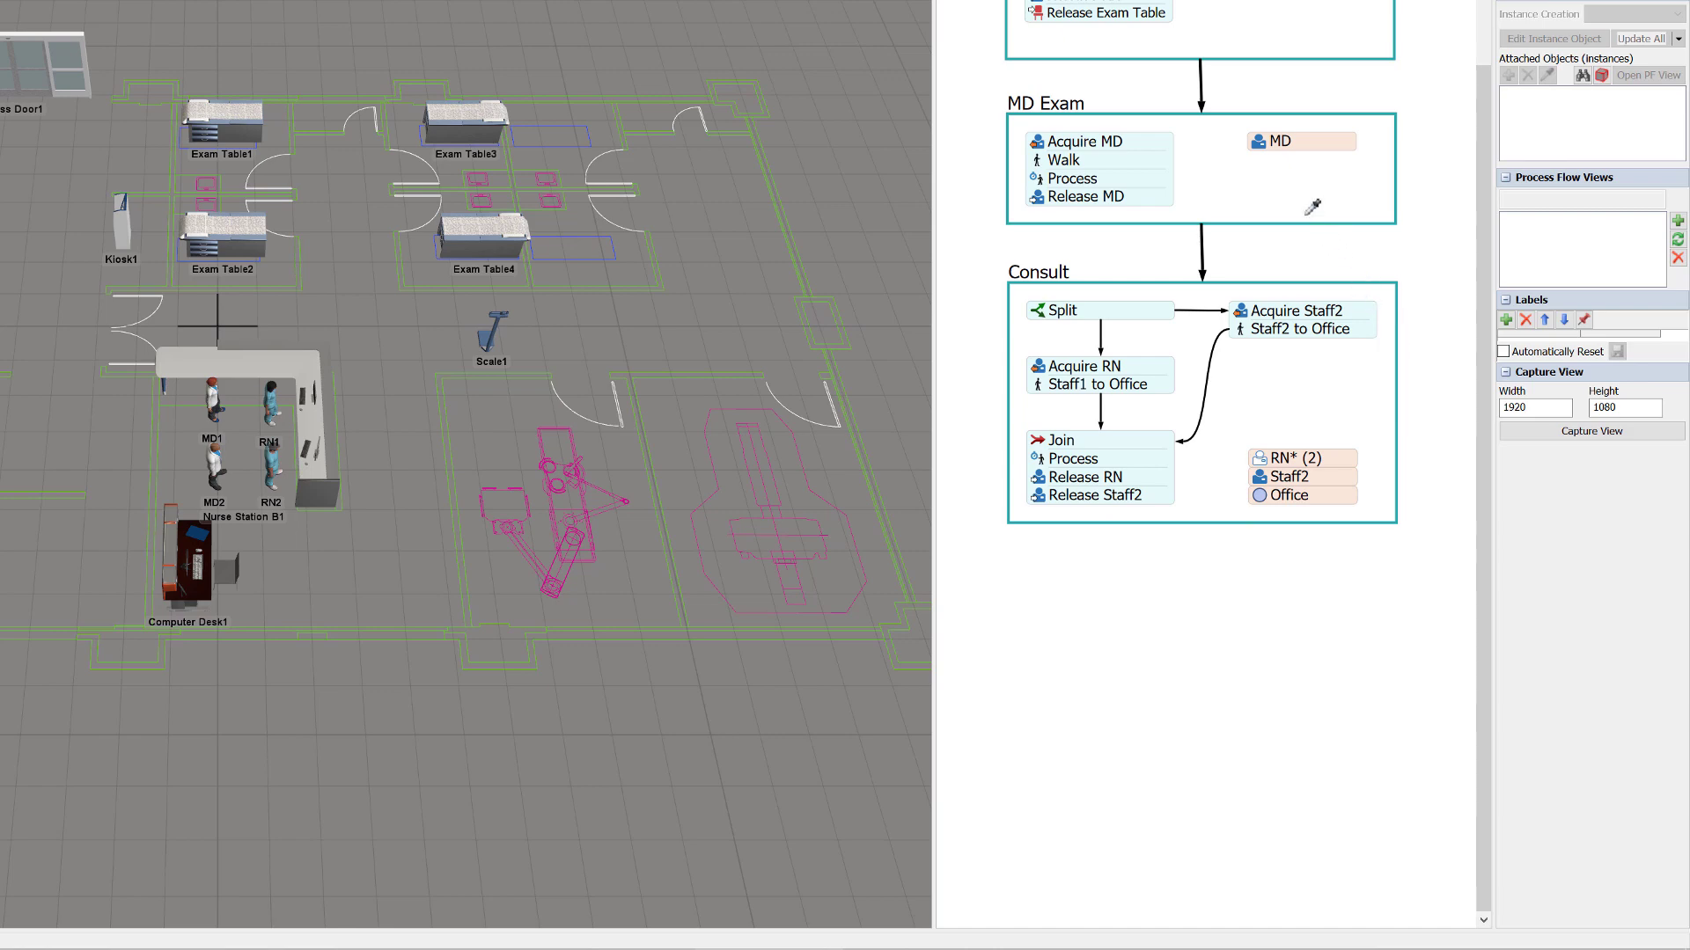
click(1267, 136)
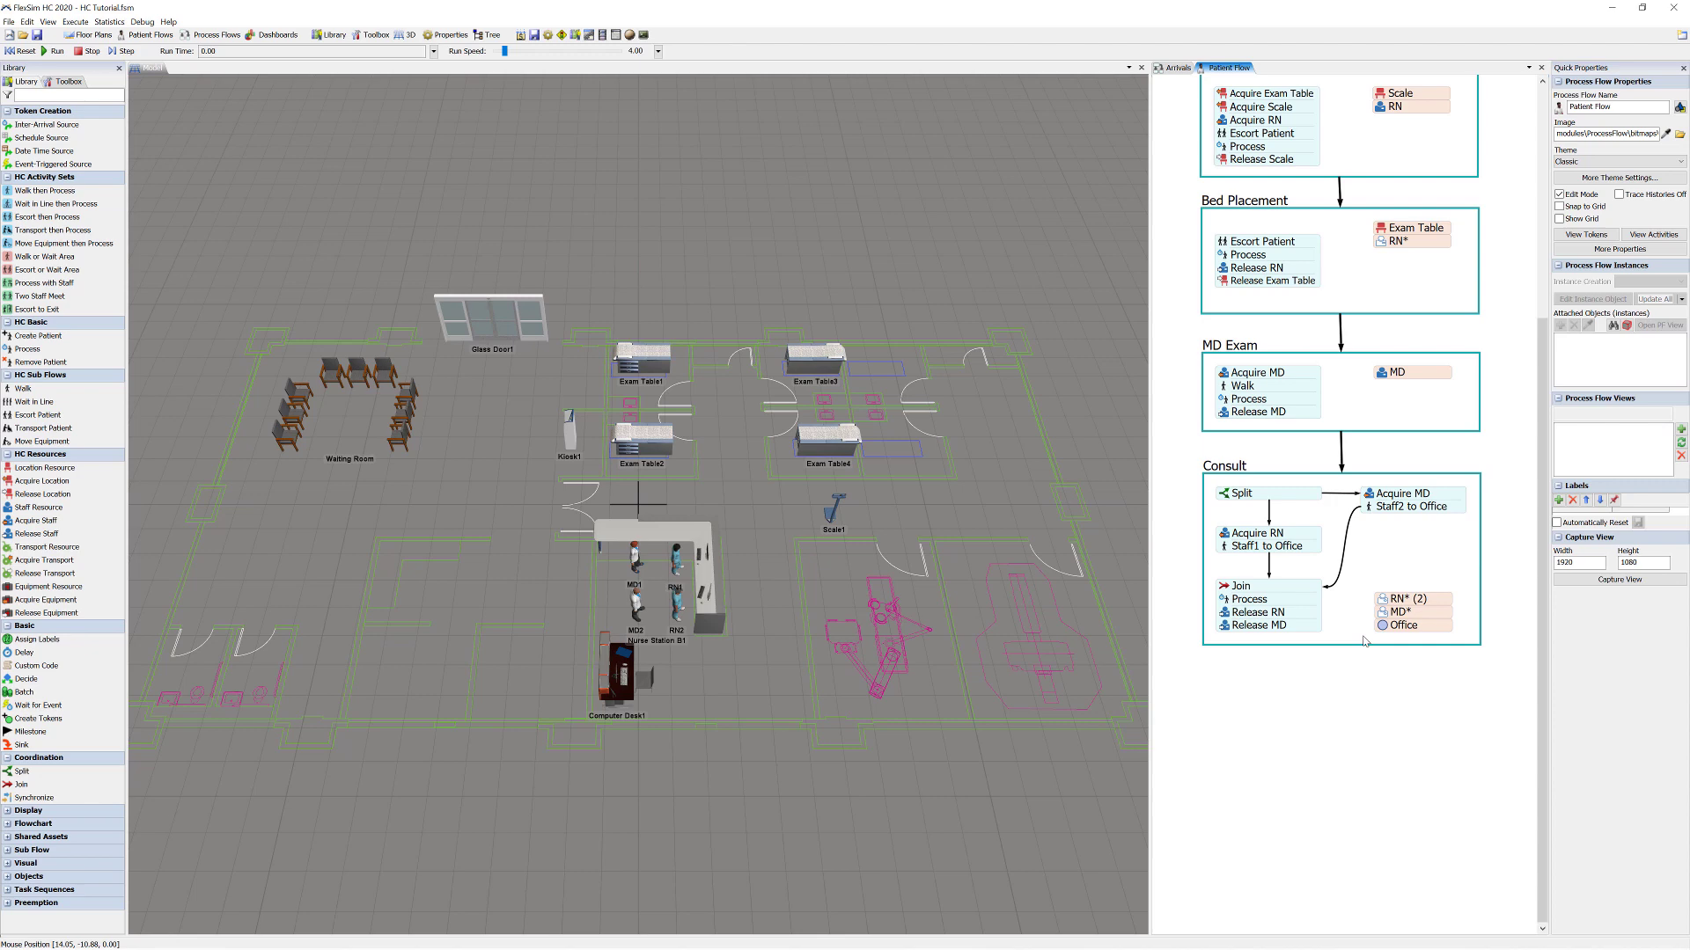
- Set the Office variable in Consult to the Computer Desk1 object sampled from the 3D model
click(1386, 627)
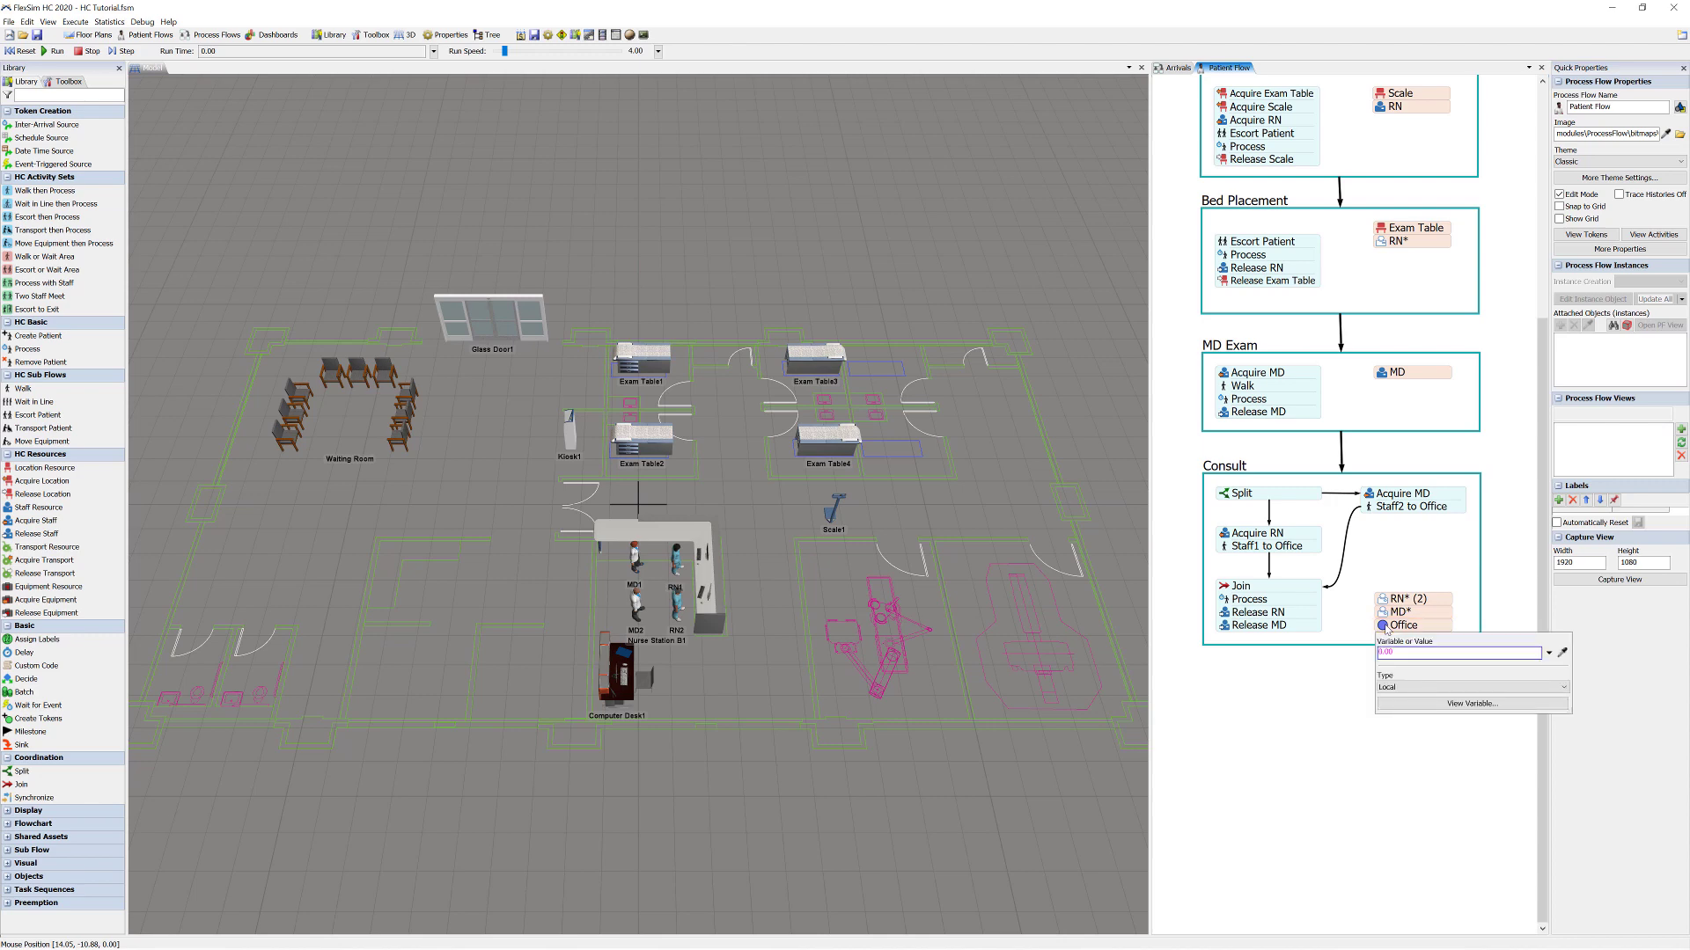
click(1563, 654)
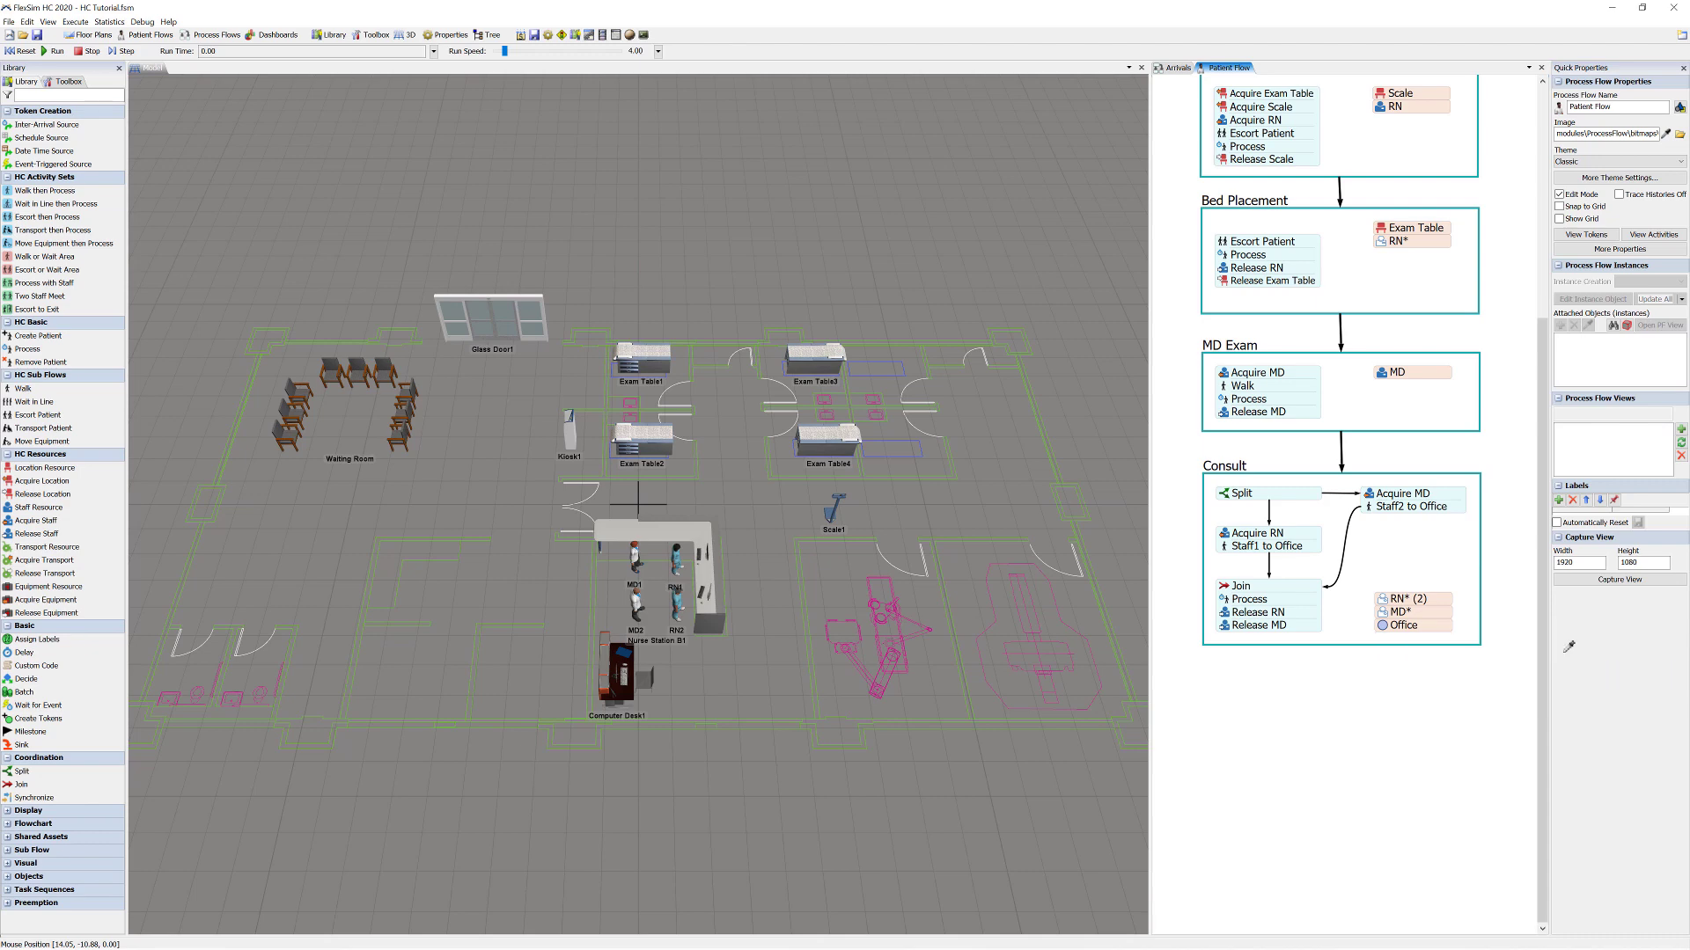
click(626, 681)
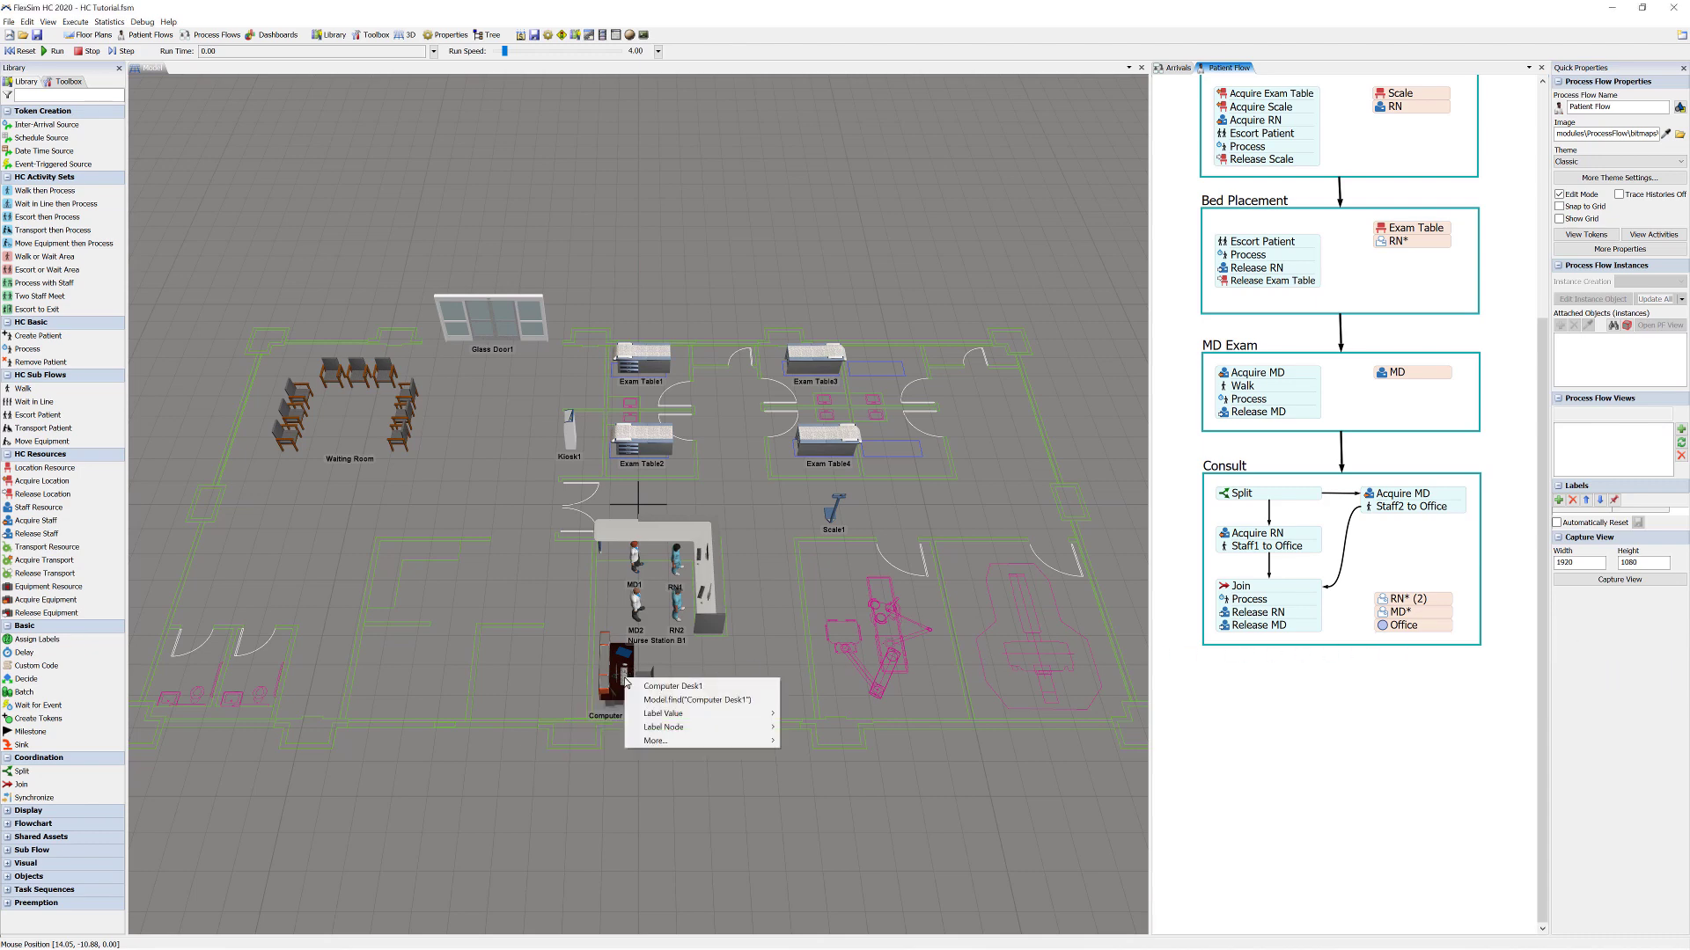
click(659, 684)
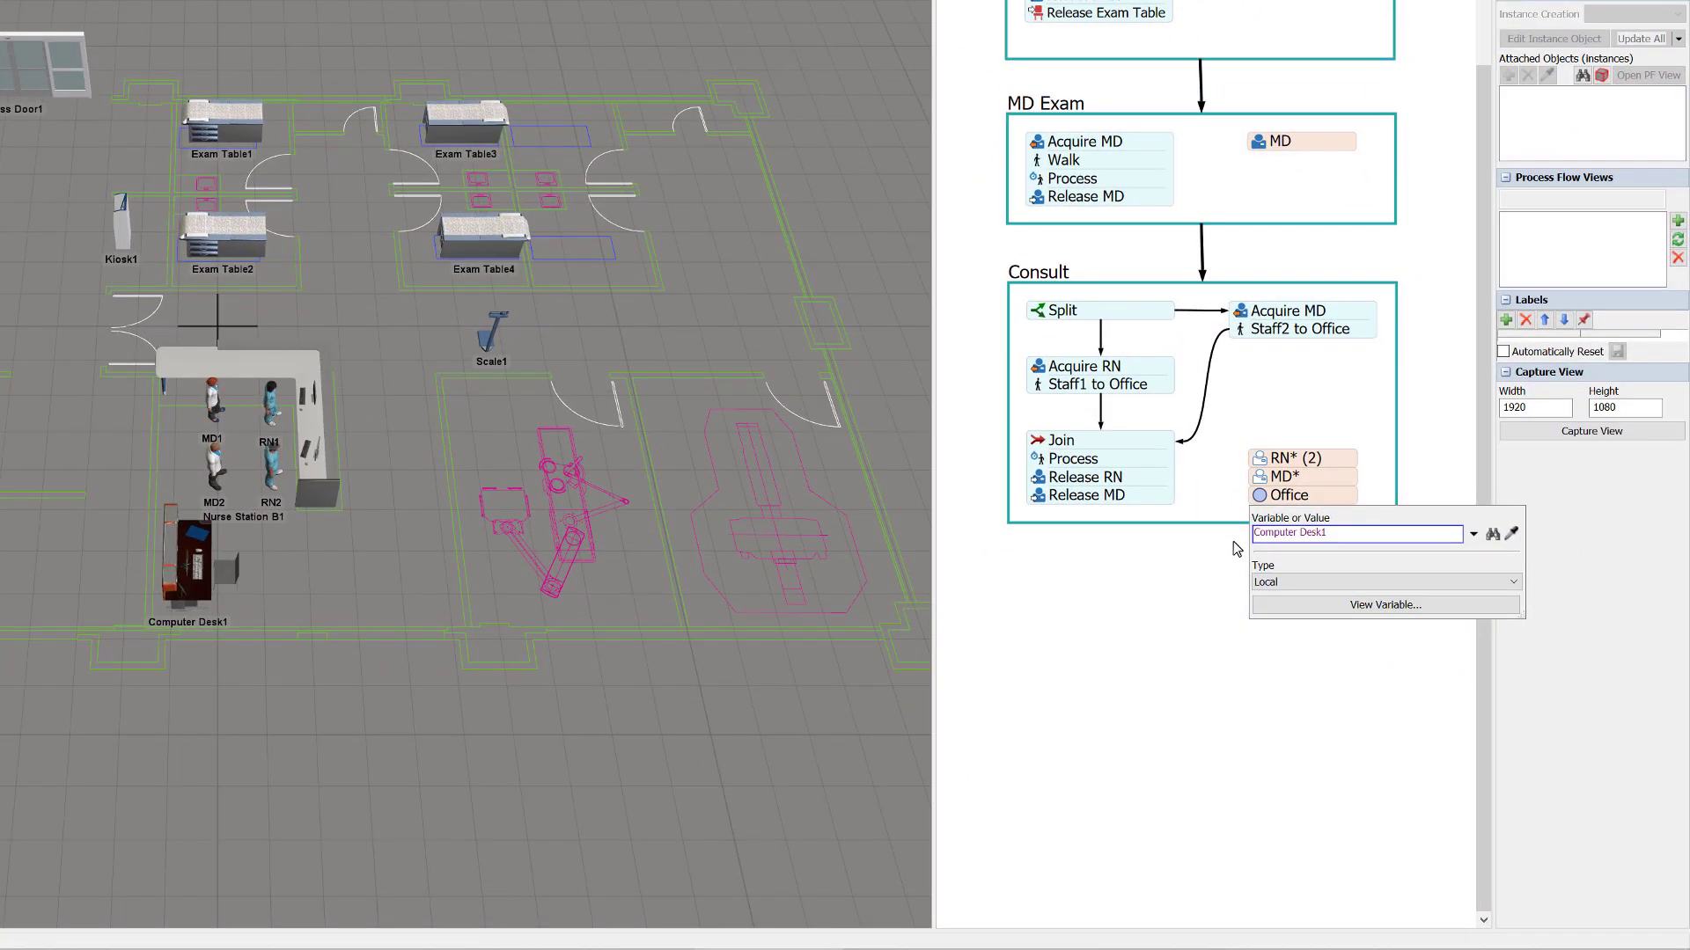
click(1360, 655)
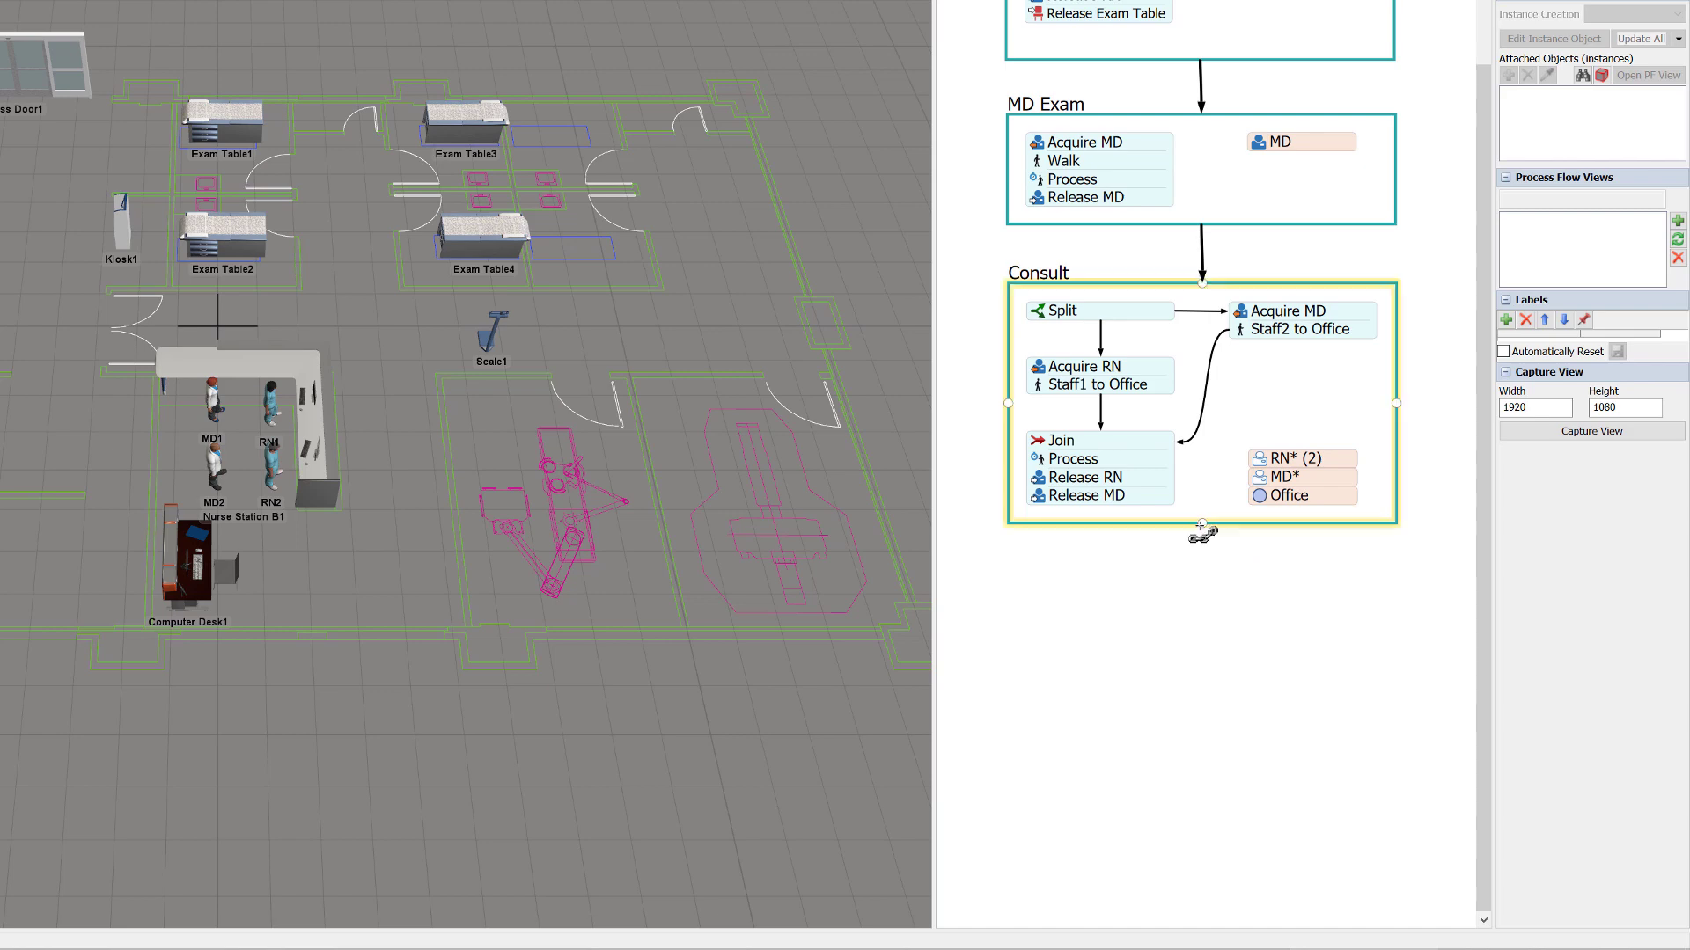
- Add a connected Escort to Exit activity set below Consult and make its Staff resource a reference to the previously used RN resource
drag(1202, 526, 1204, 568)
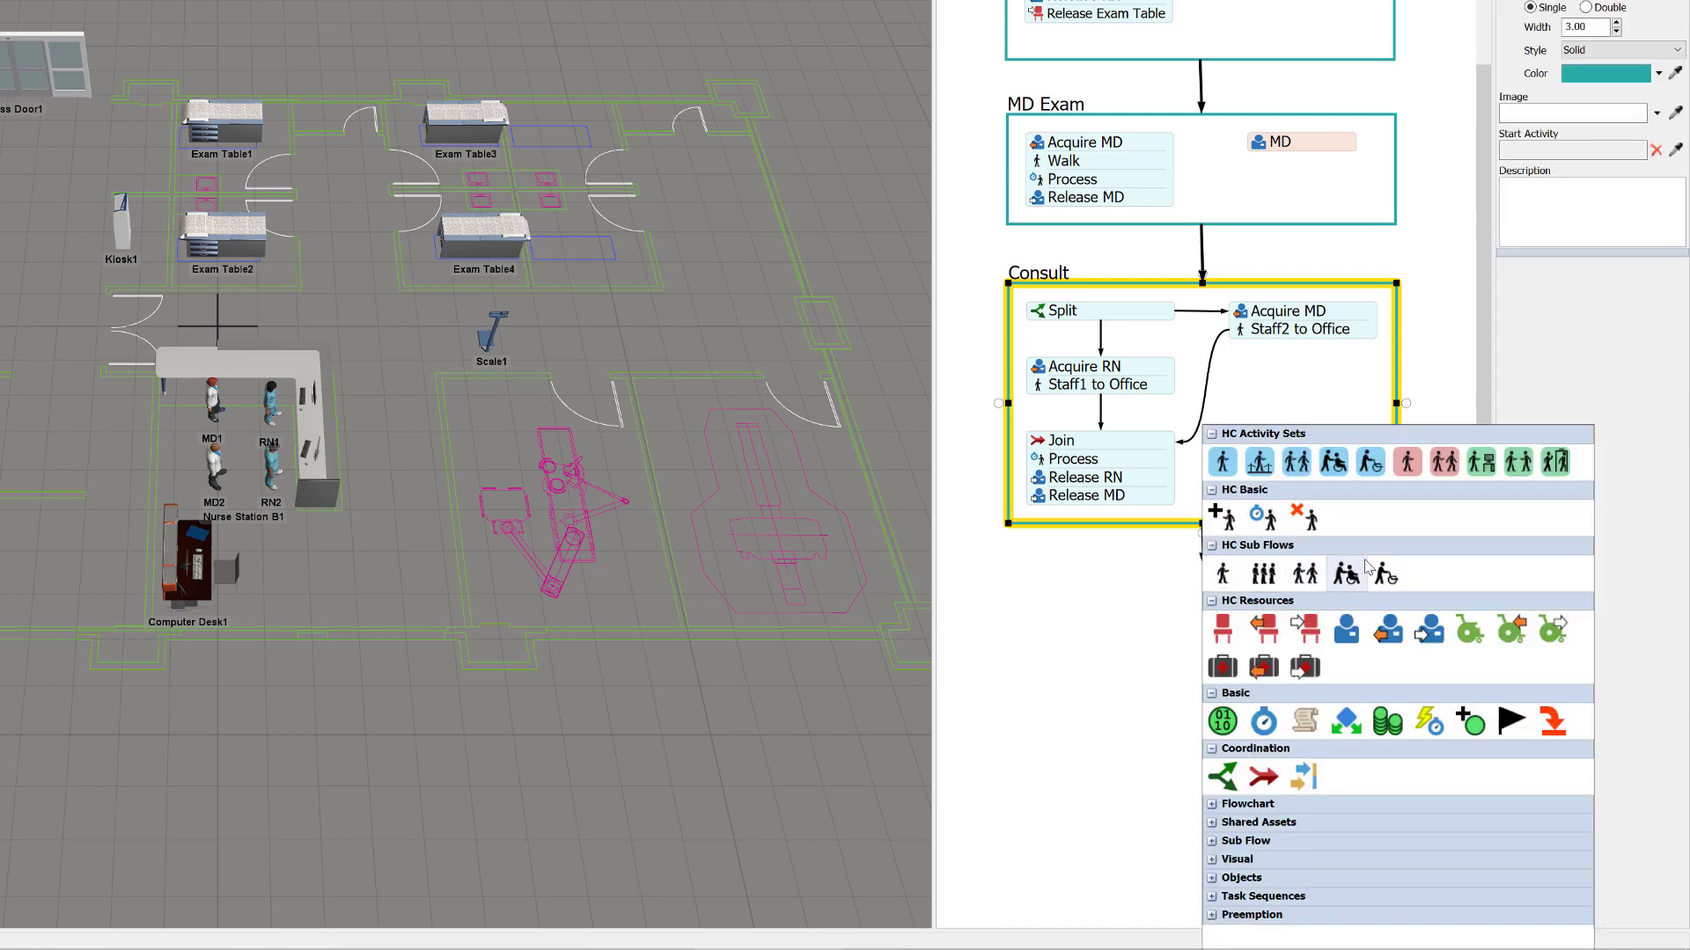
click(1559, 464)
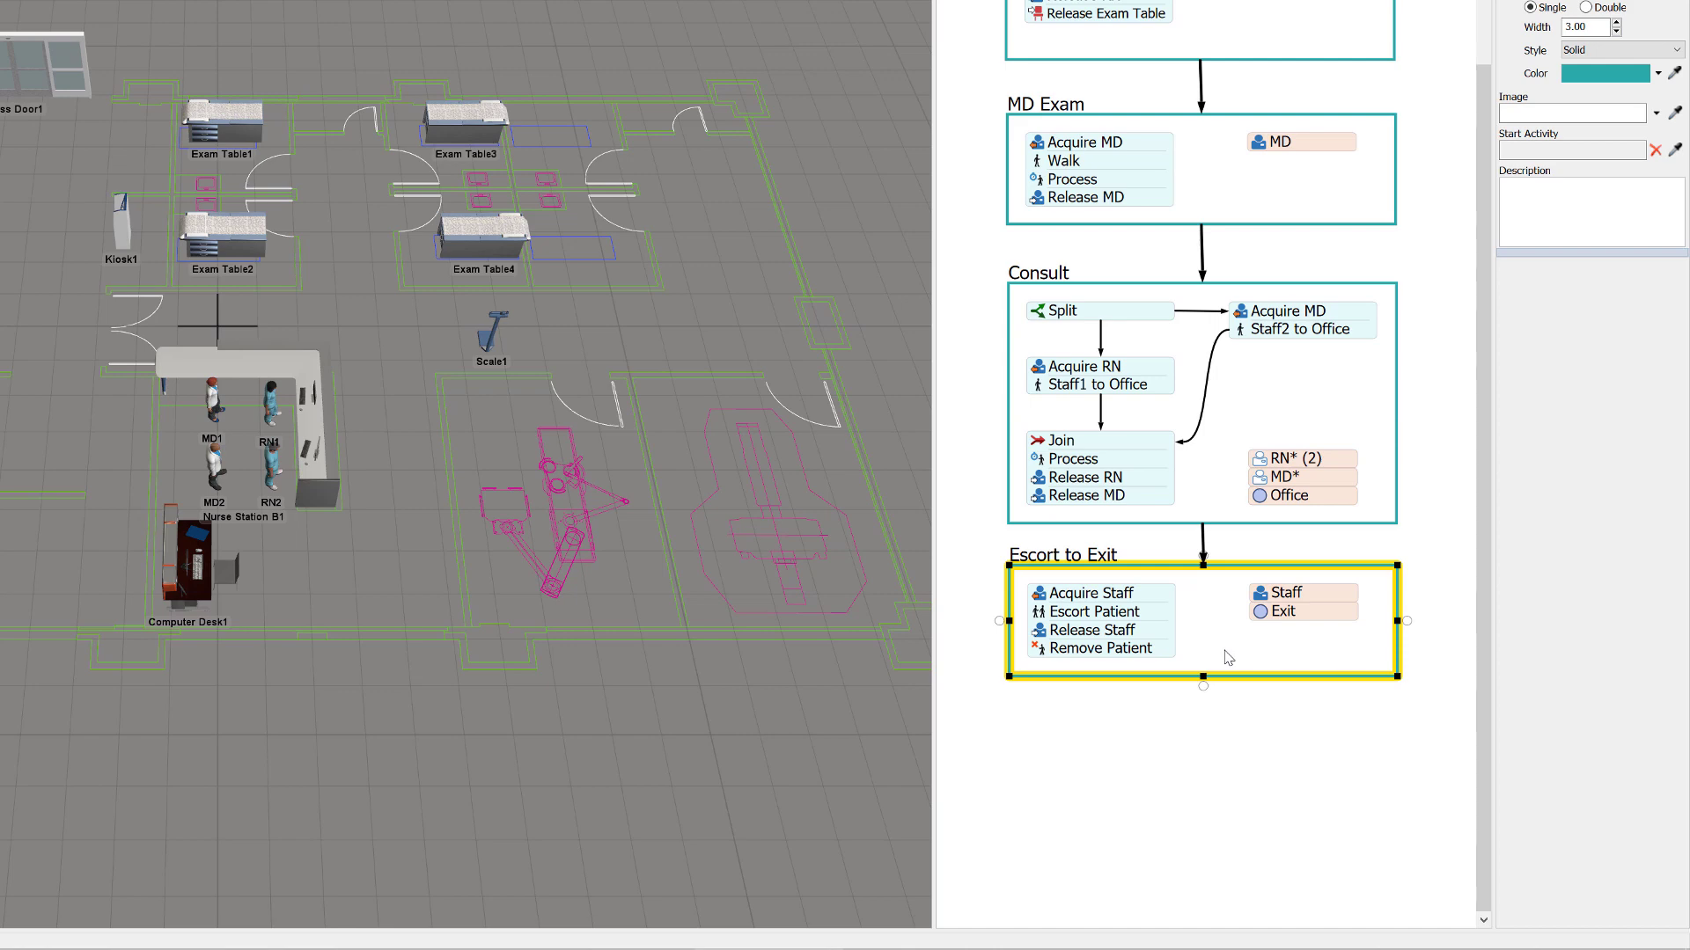
click(1262, 600)
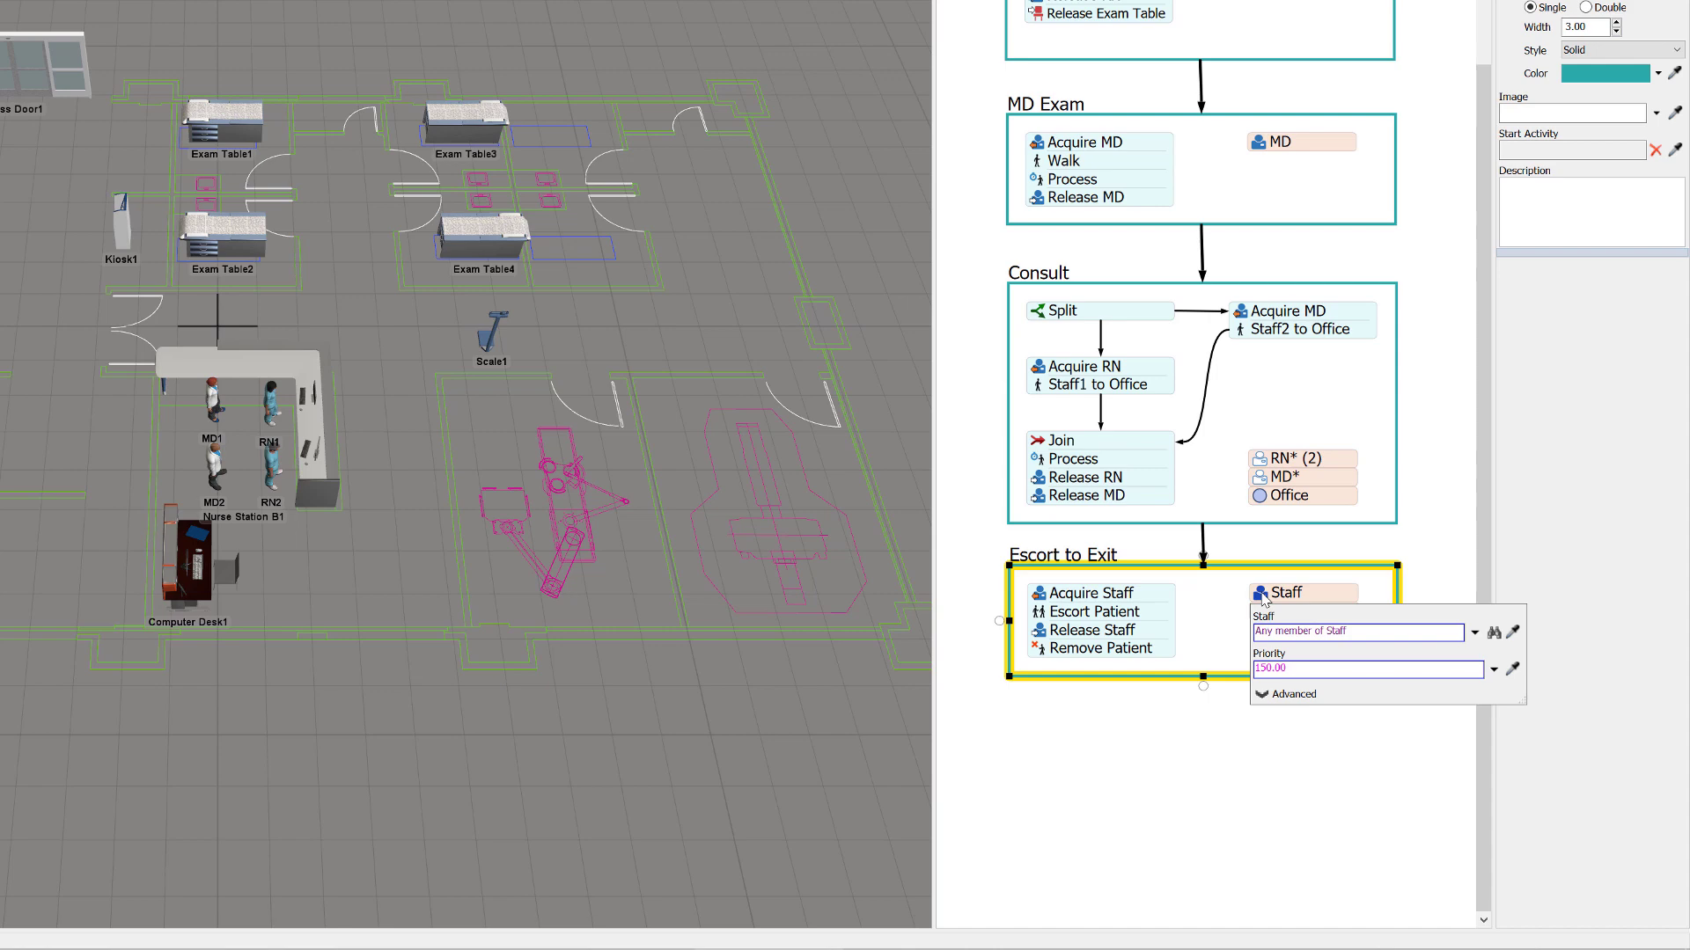
click(1473, 634)
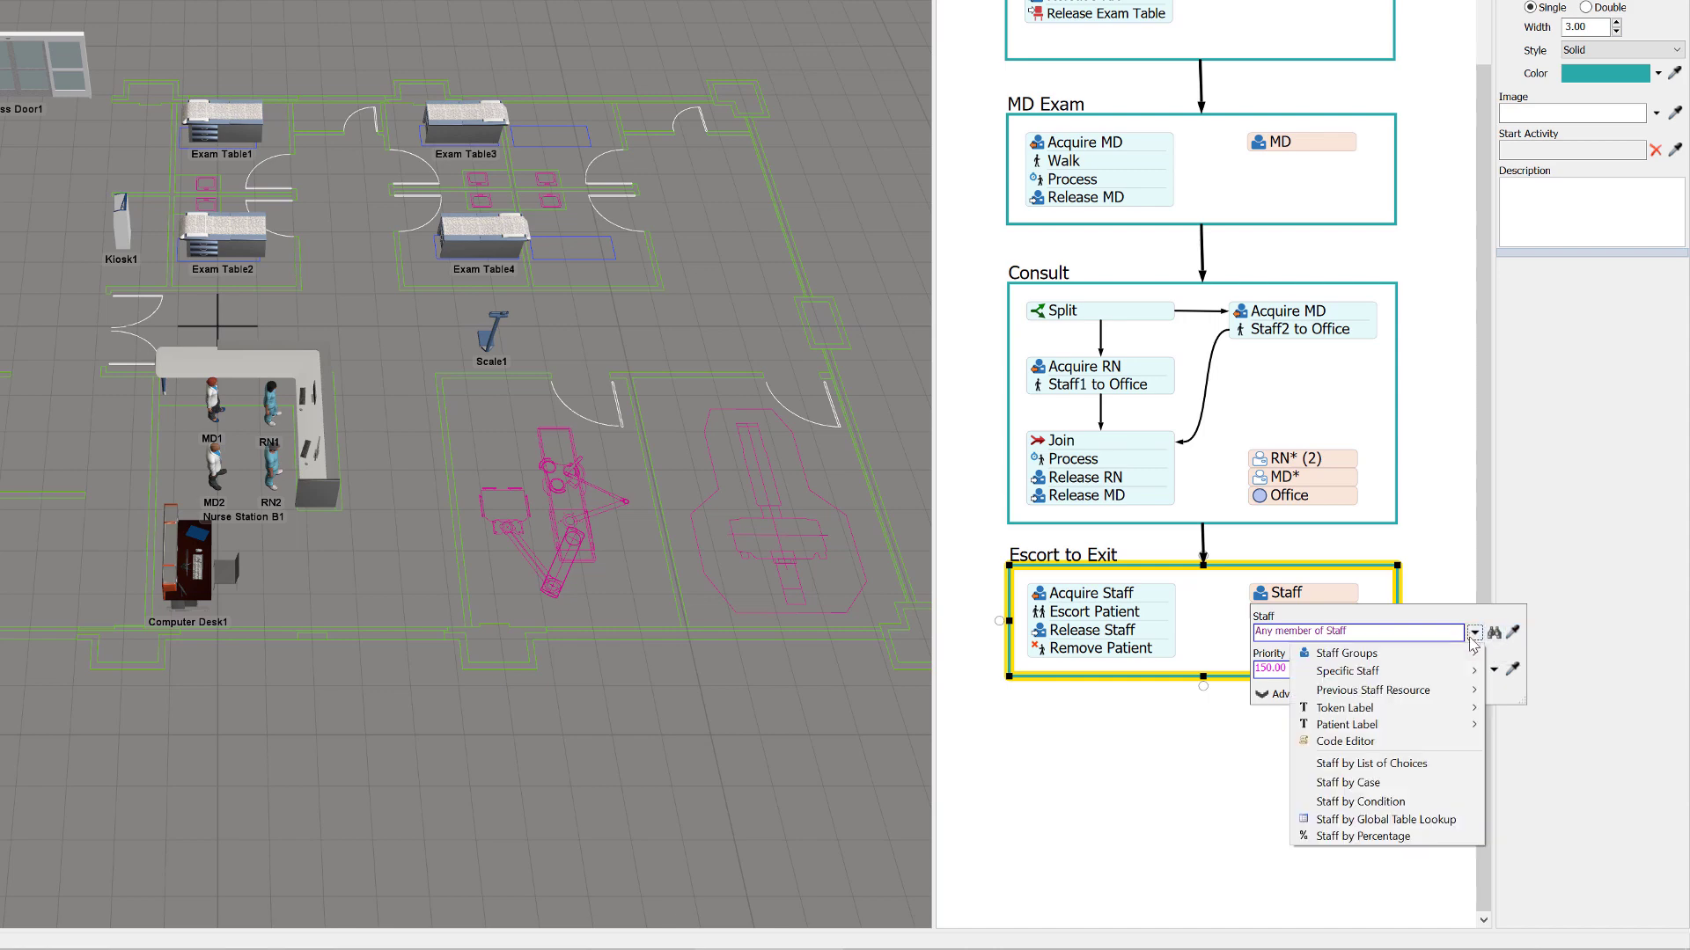
mouse_move(1473, 664)
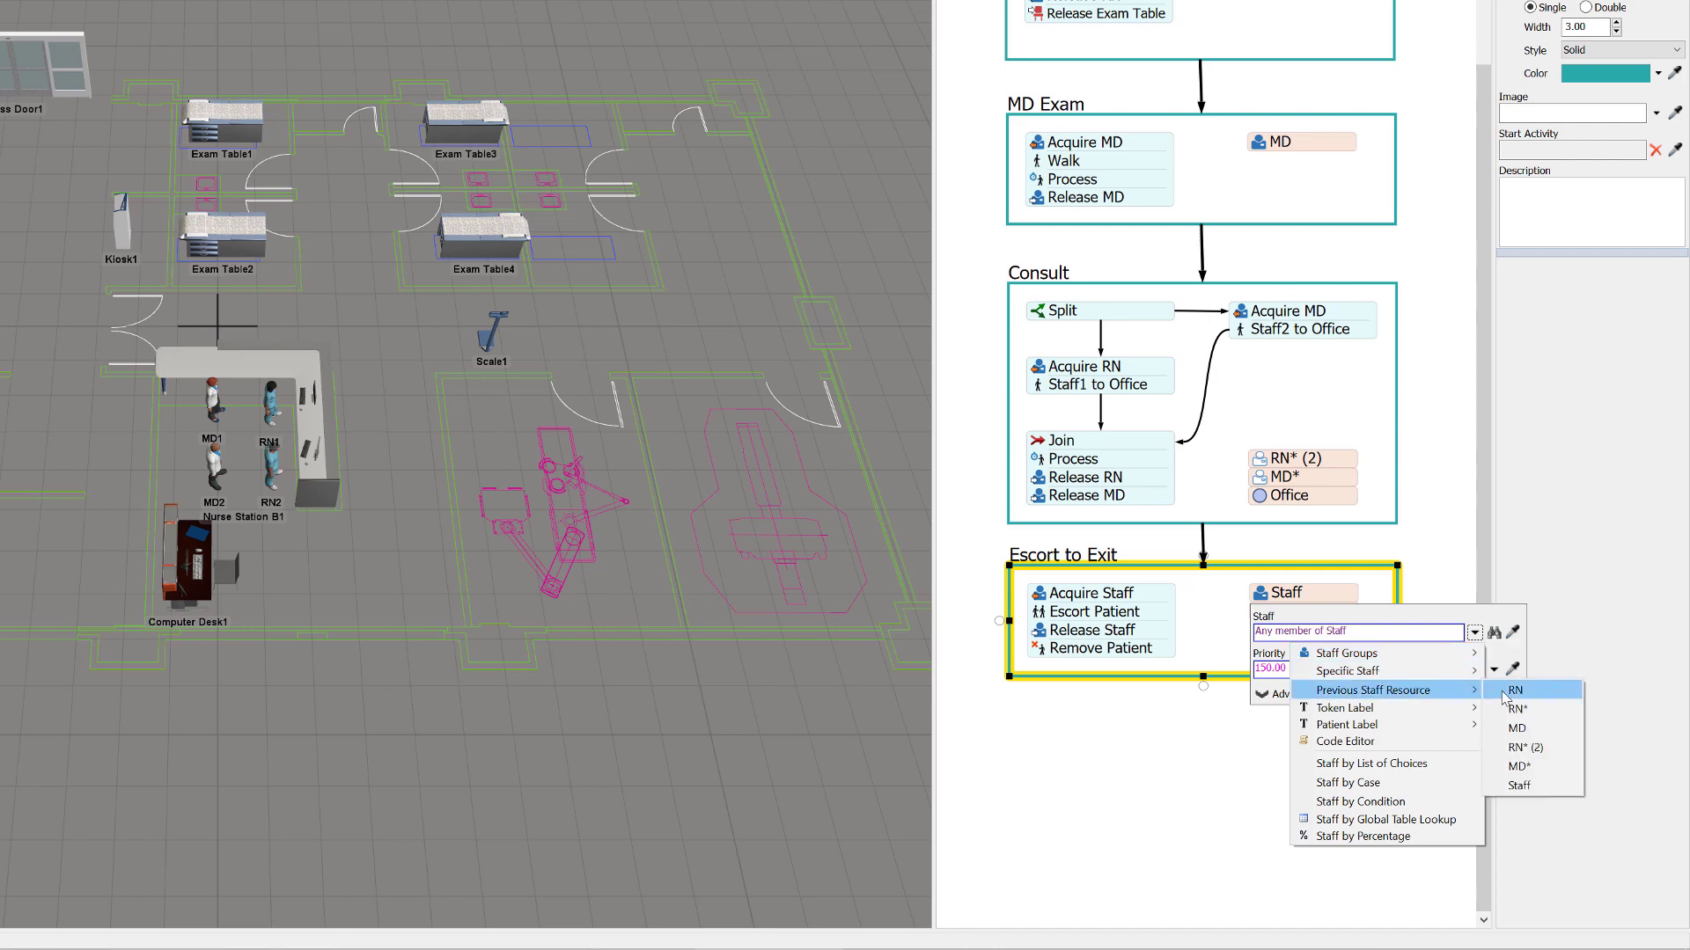
click(1518, 694)
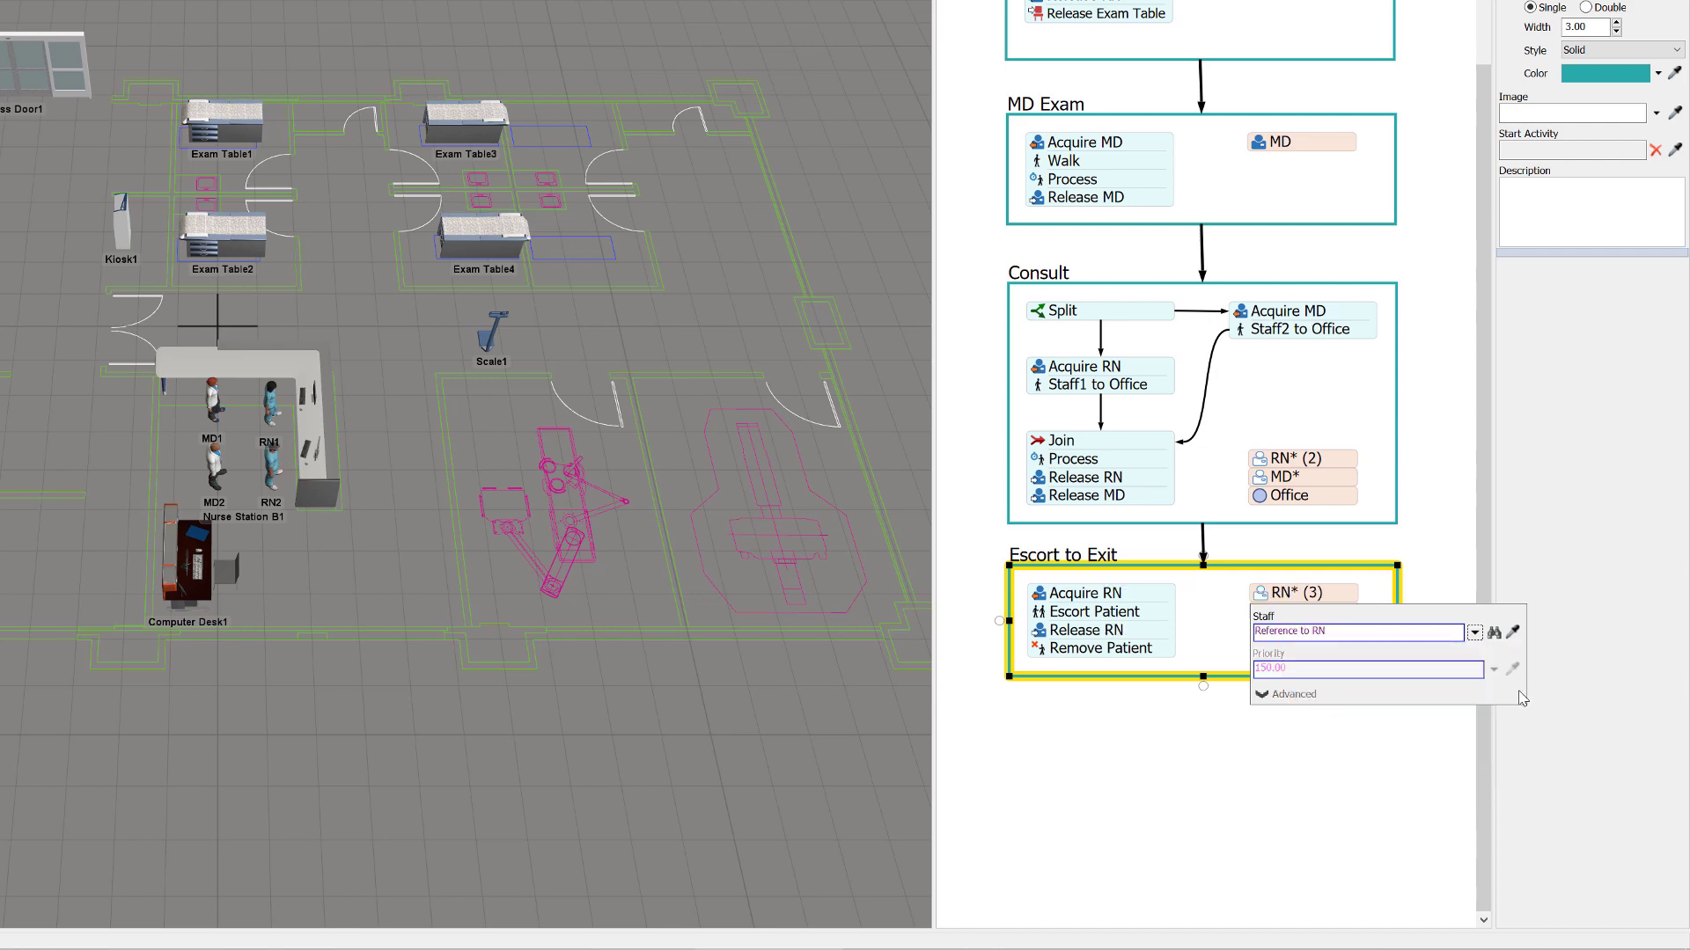
click(1217, 714)
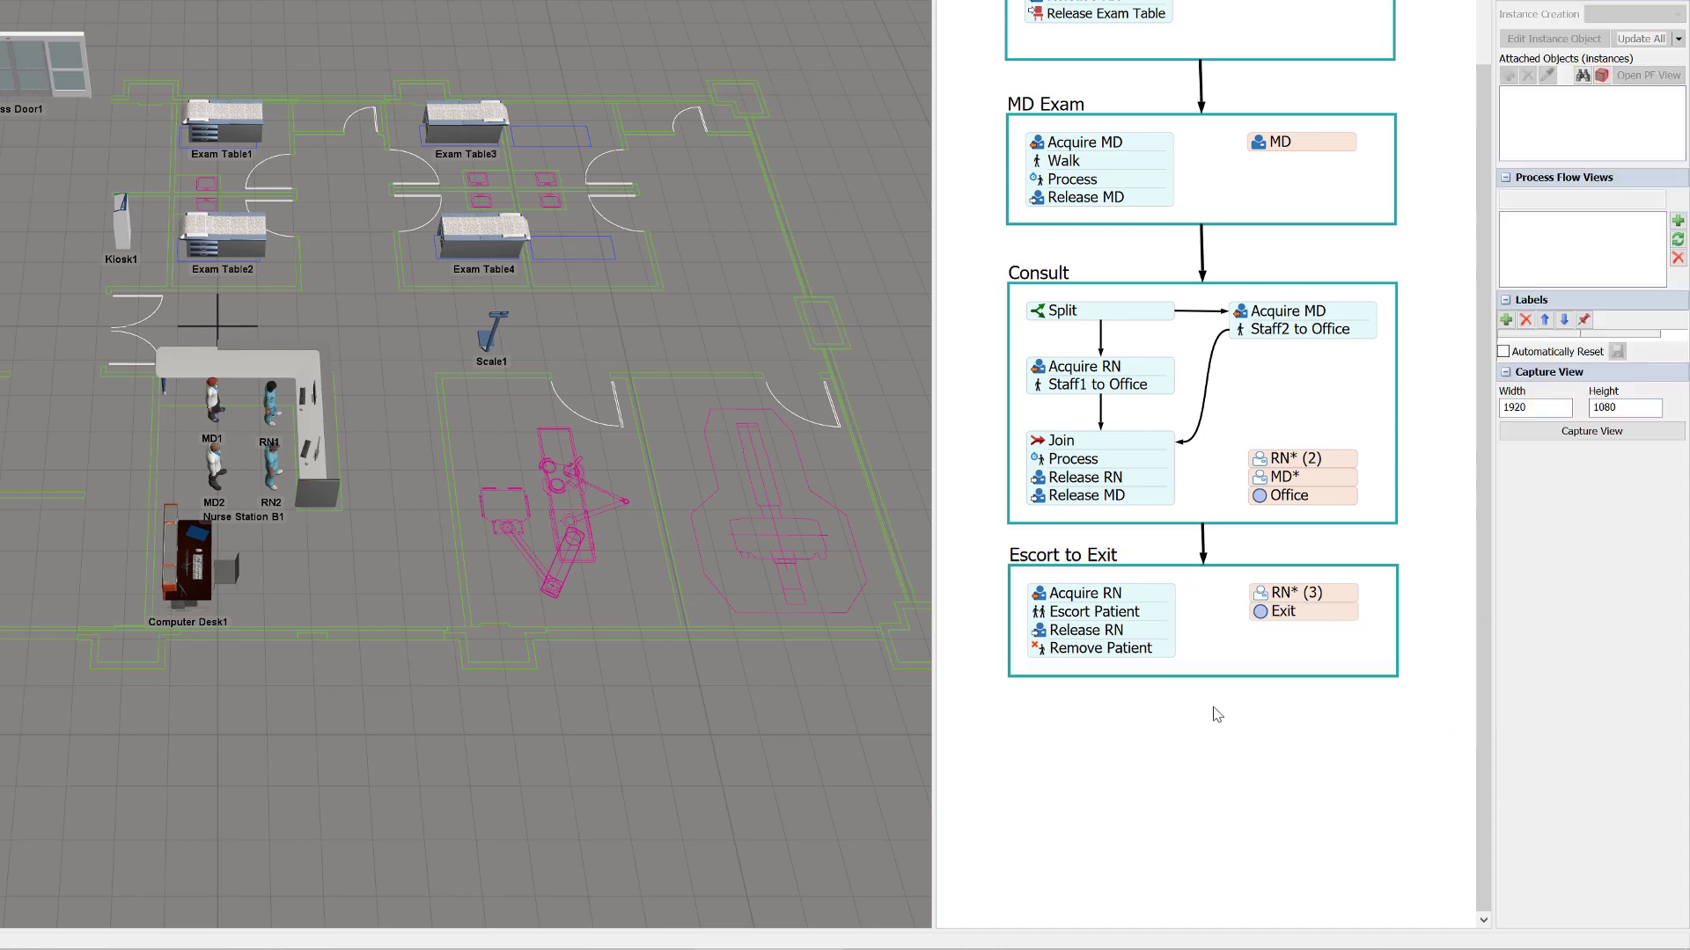
- Set the Exit variable in Escort to Exit to the Glass Door1 object sampled from the 3D model
click(1263, 616)
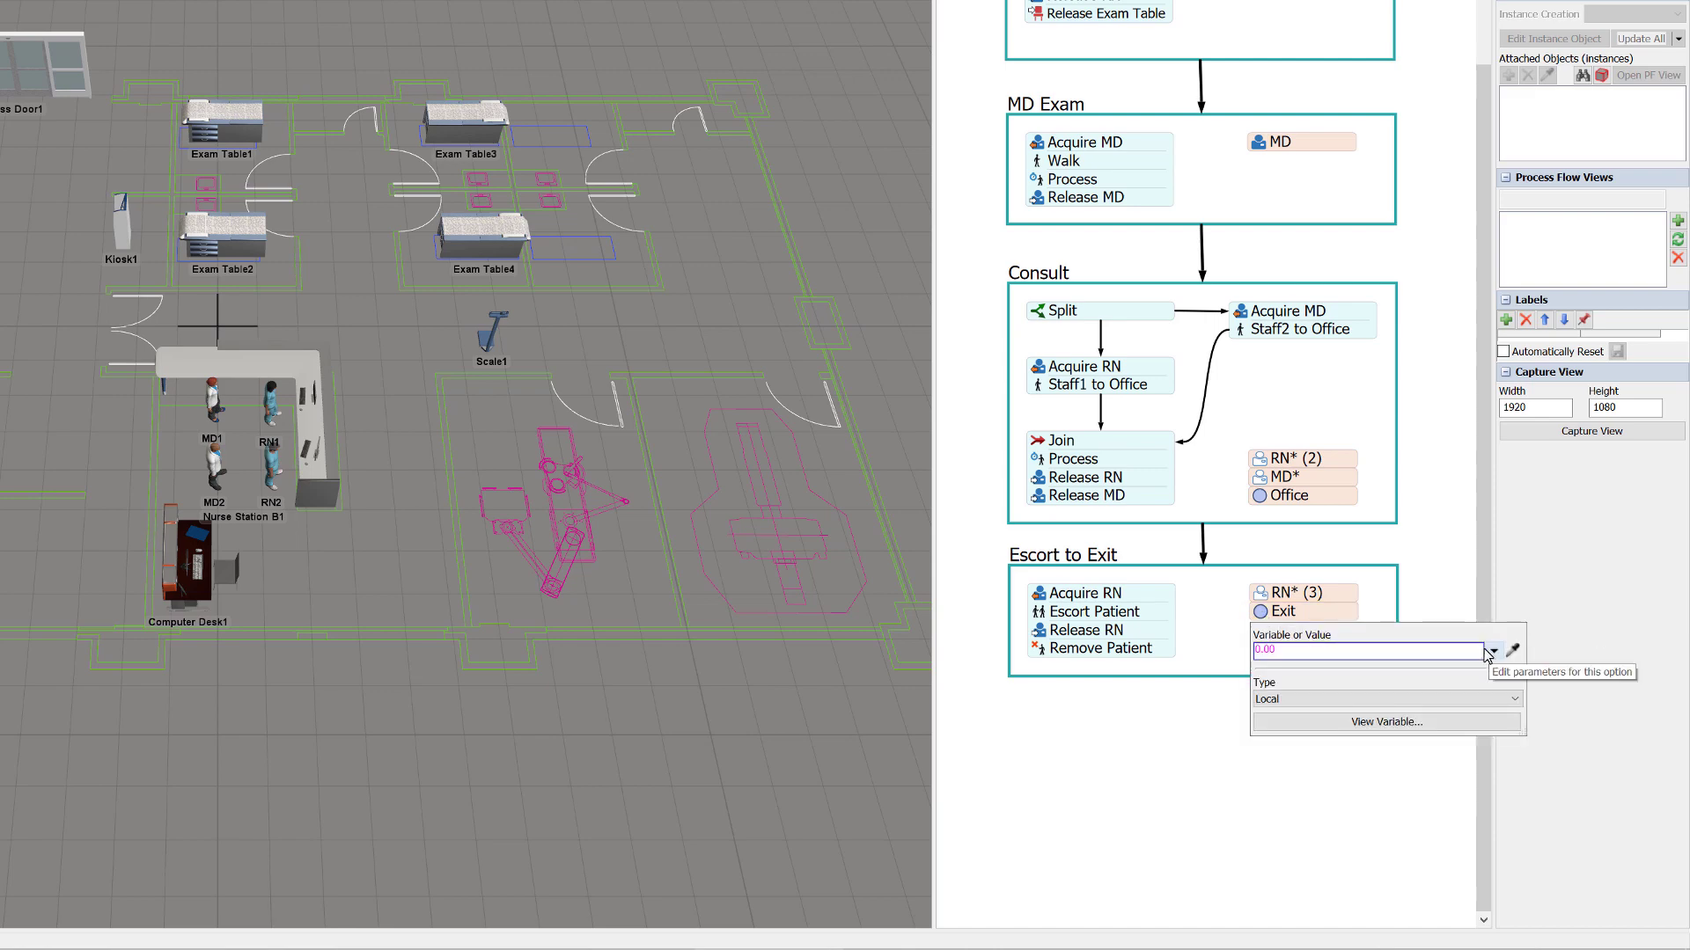
click(1511, 651)
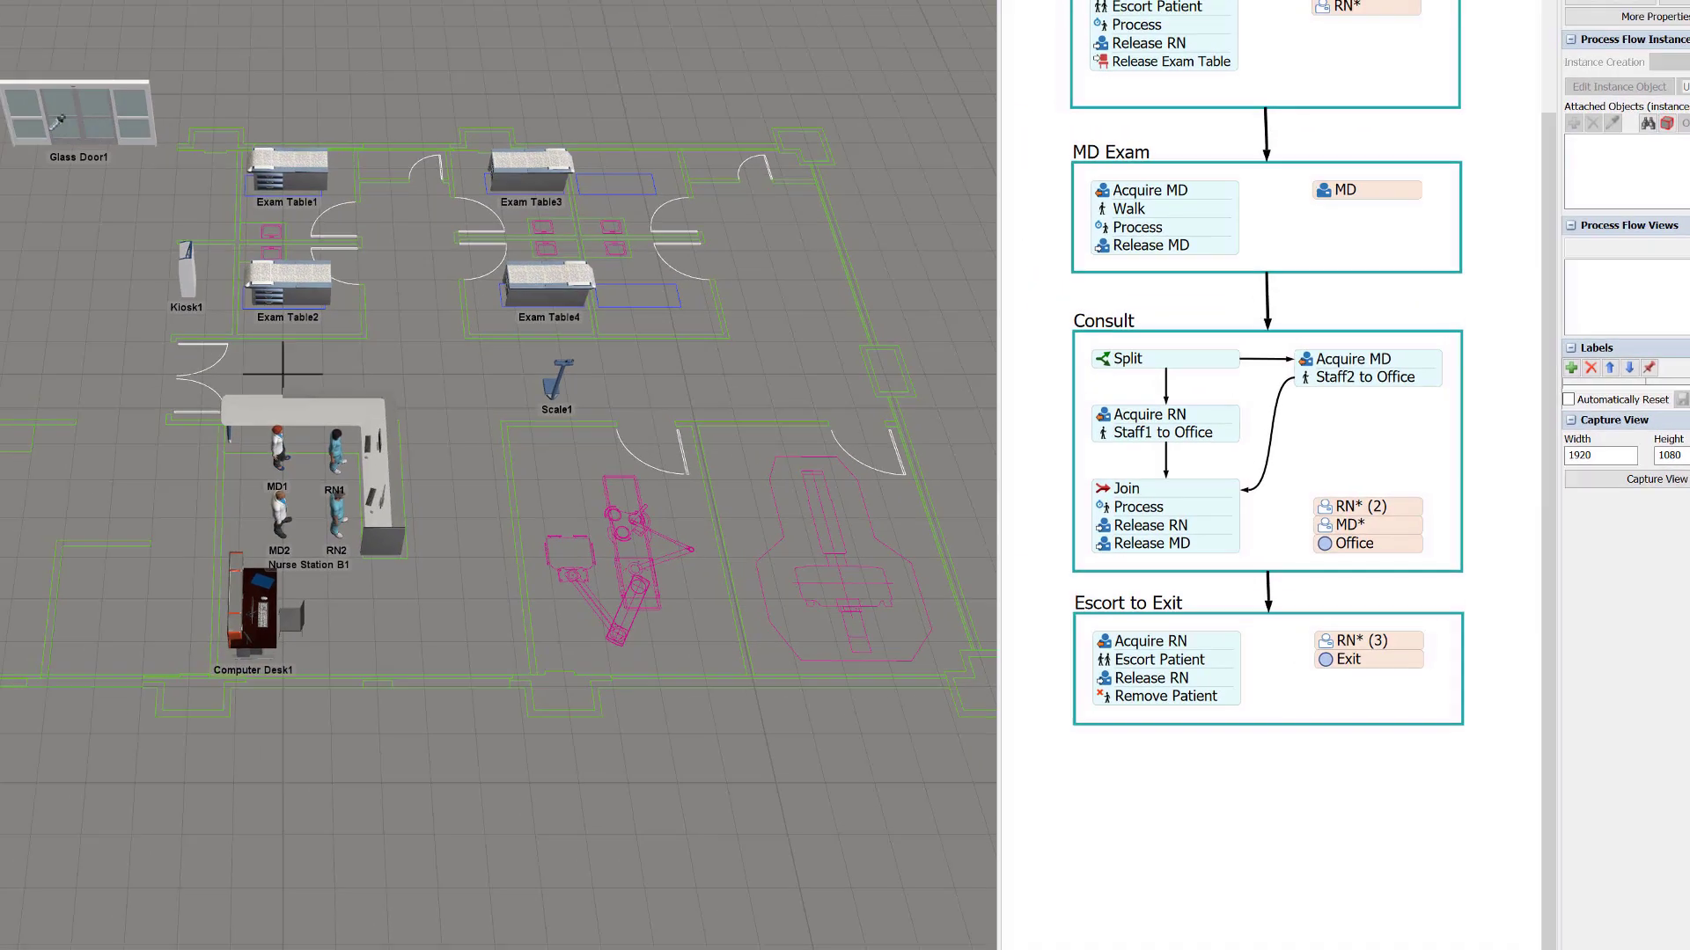
click(141, 187)
click(205, 208)
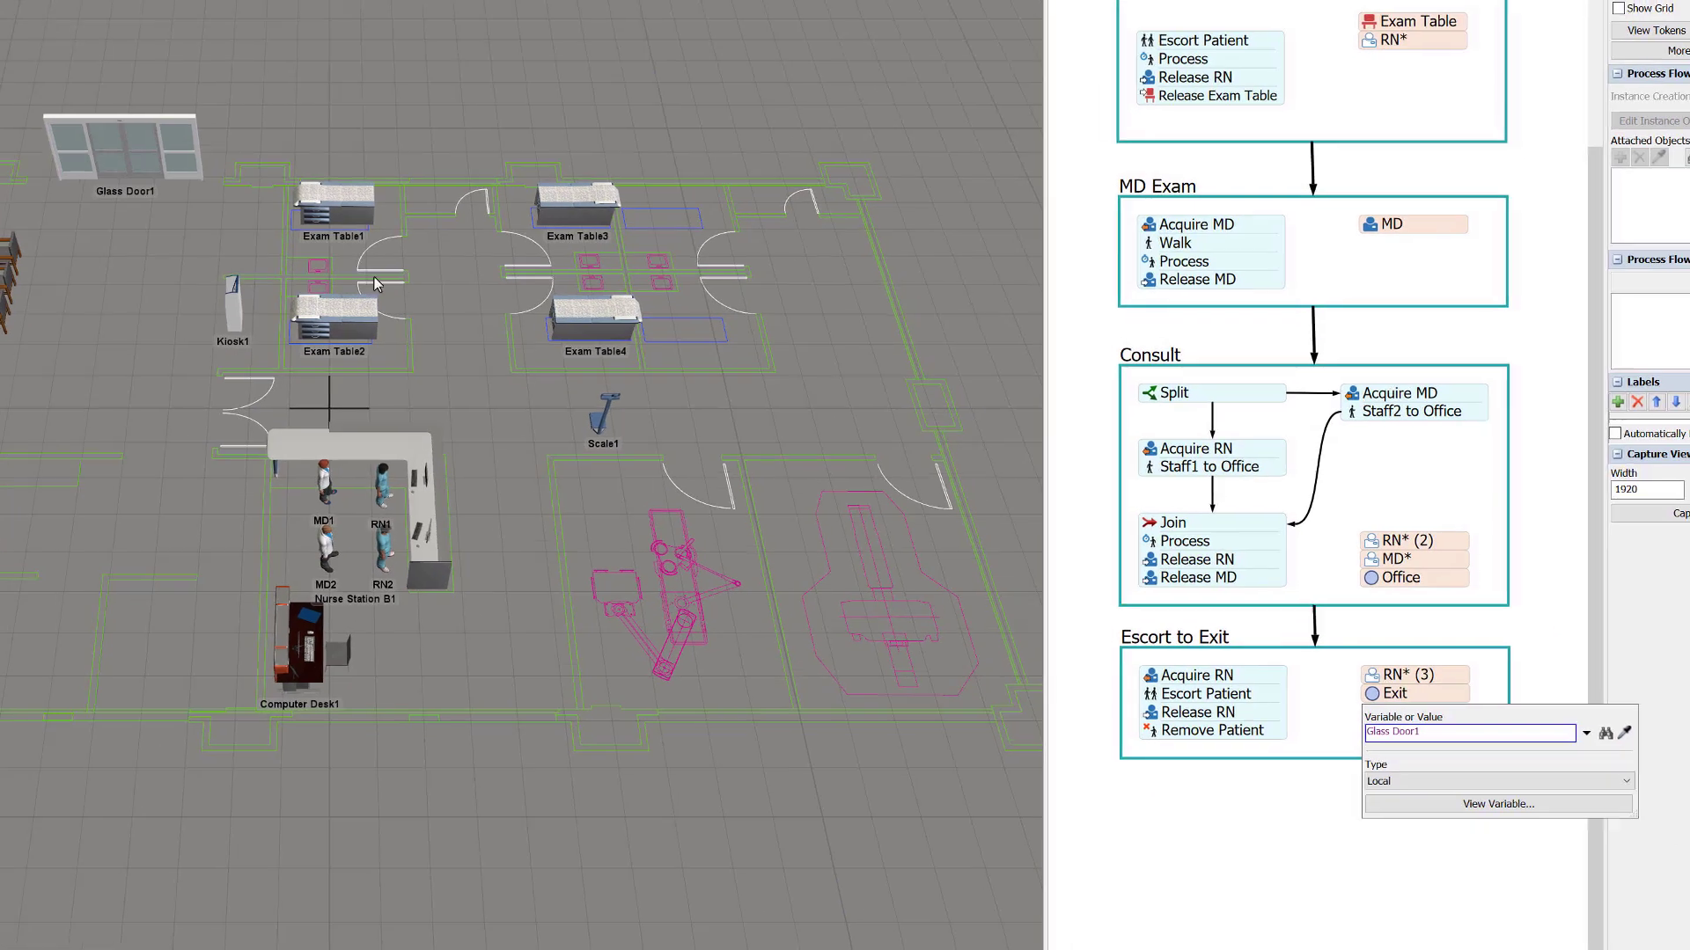
click(1219, 656)
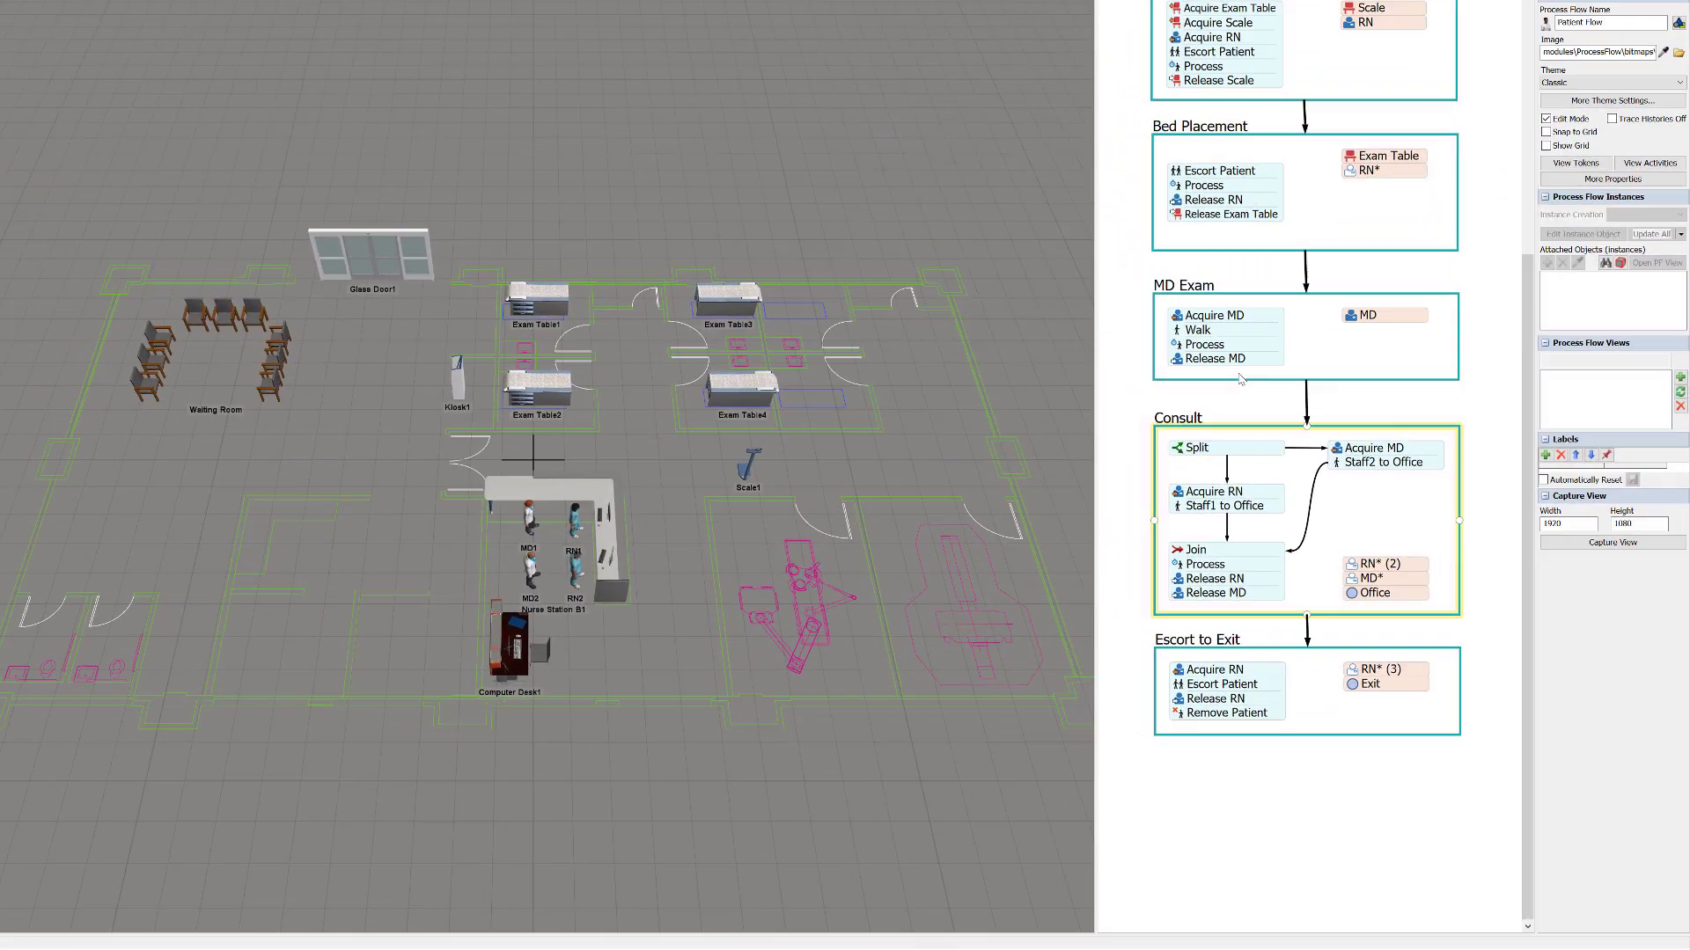
- Move Release Exam Table from Bed Placement to the start of the Escort to Exit activities and make the frame fit the longer block
click(1224, 220)
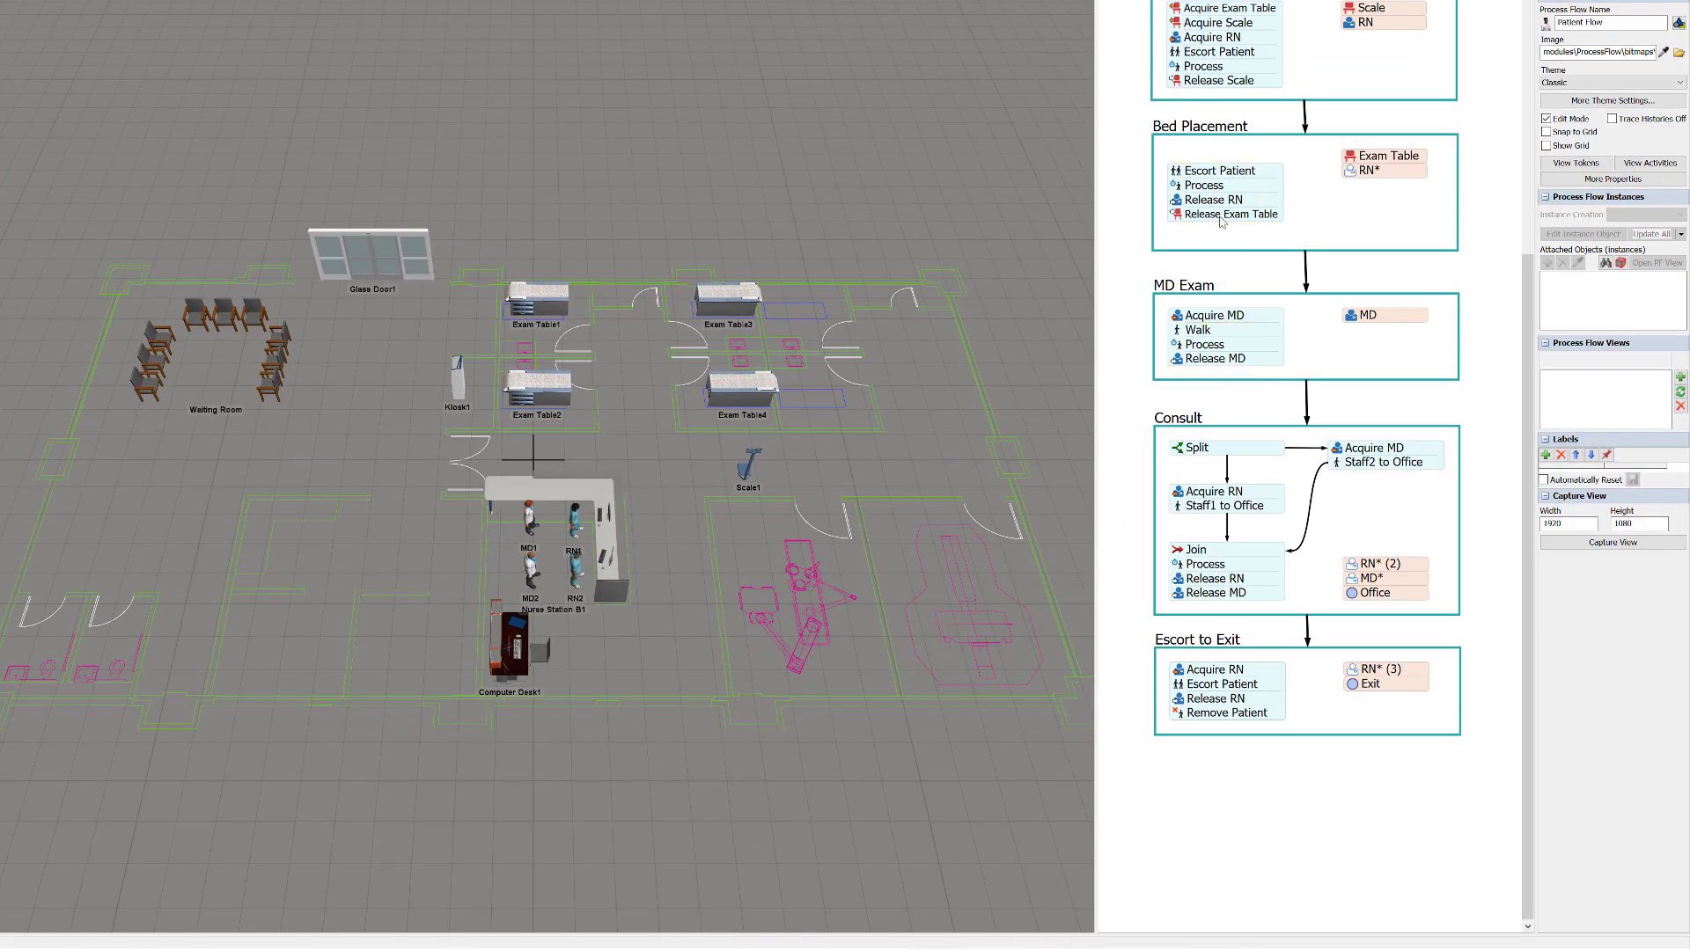
drag(1222, 221, 1228, 660)
click(1241, 670)
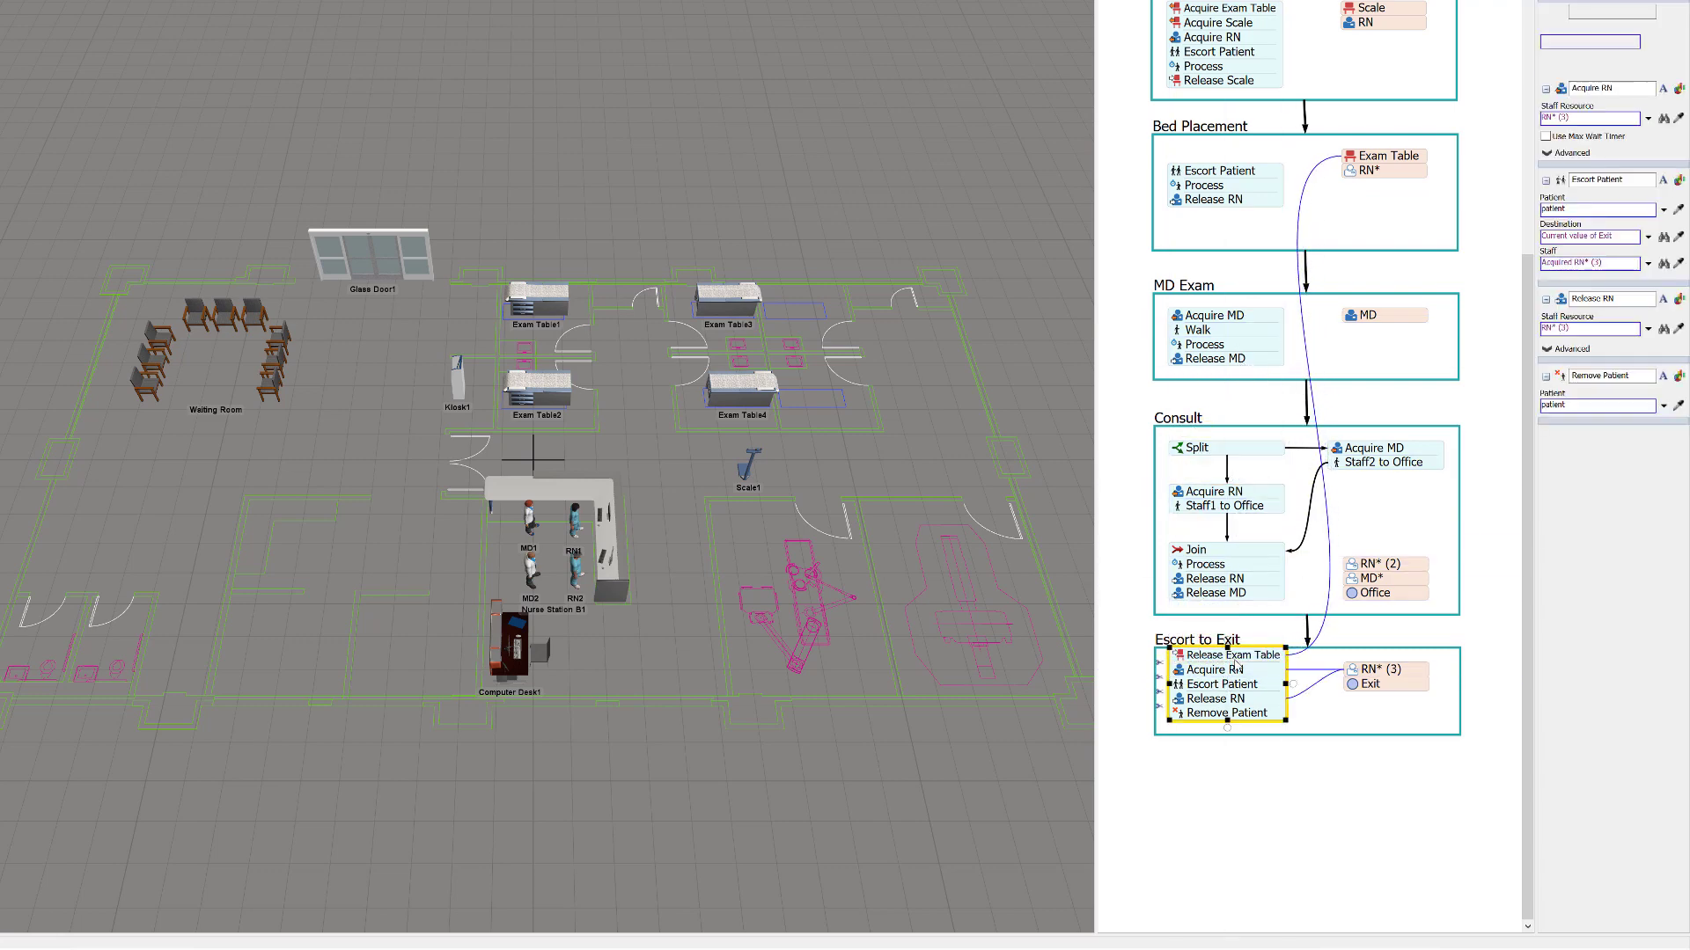
drag(1264, 675, 1267, 691)
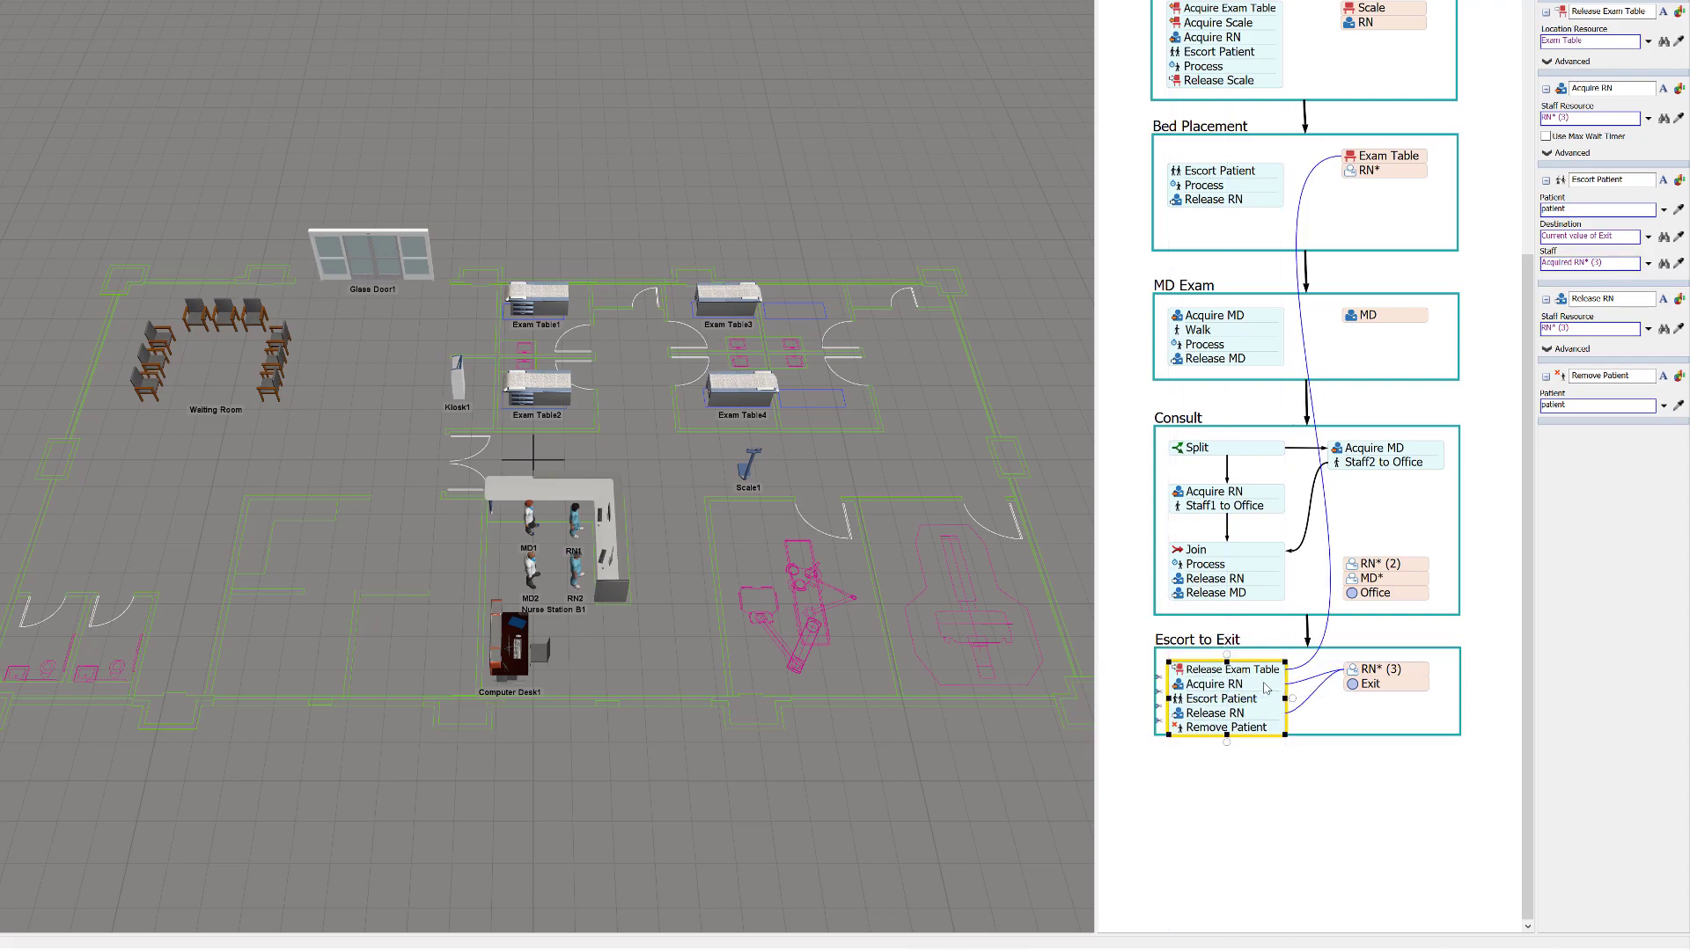
click(1329, 742)
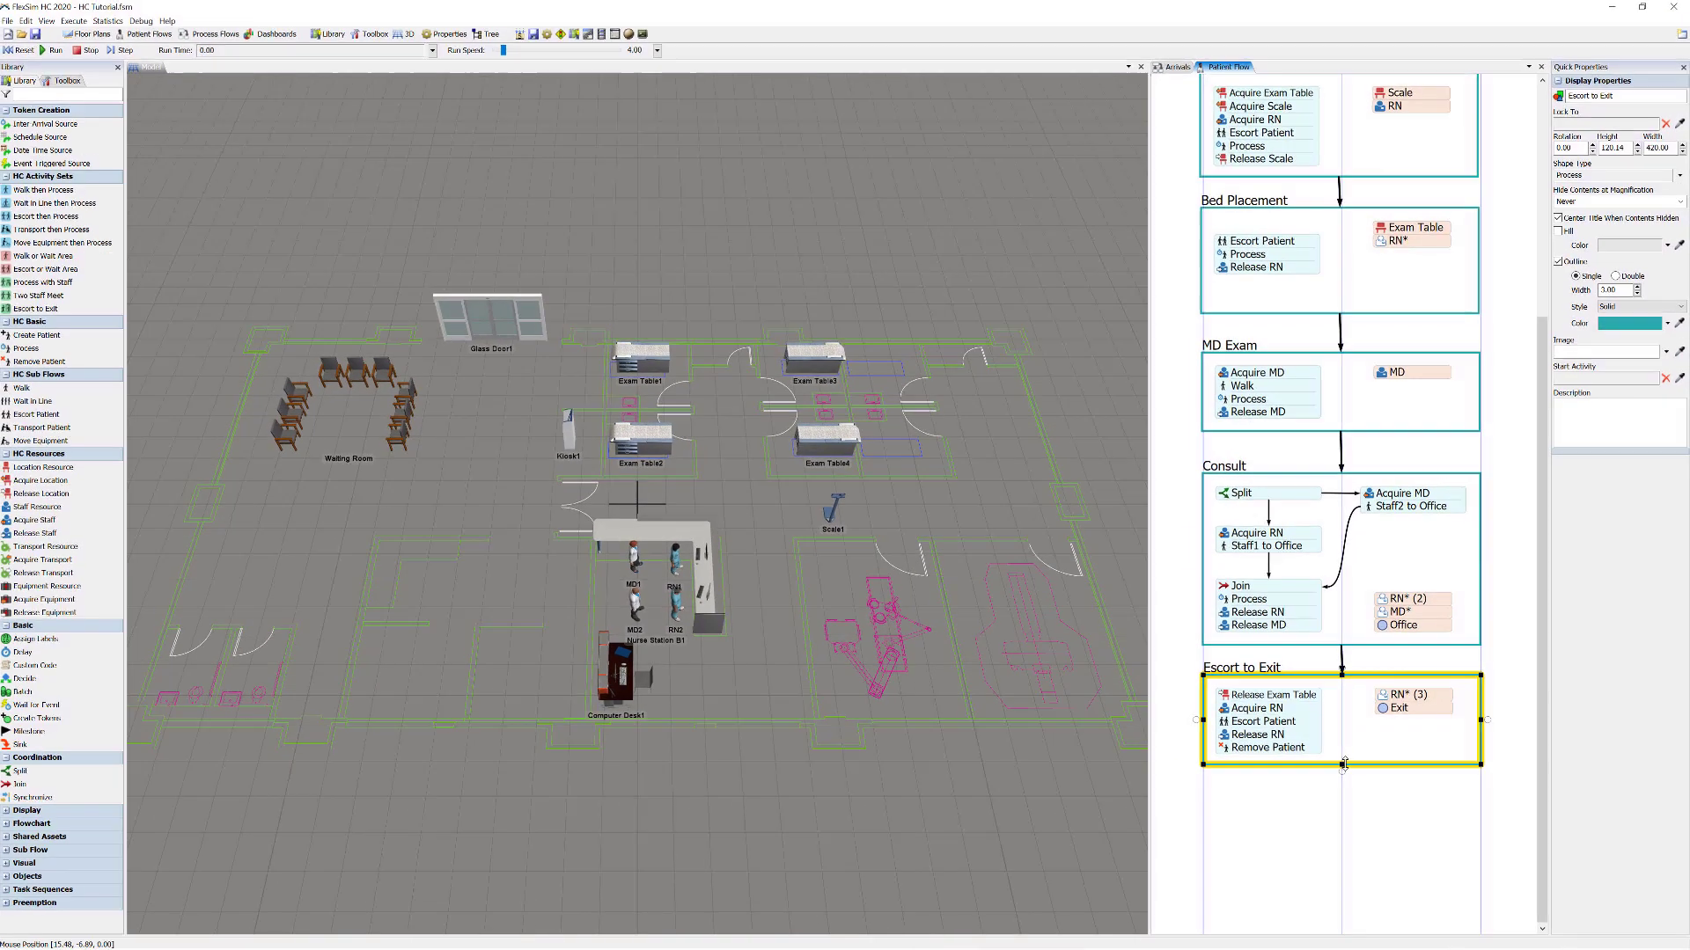
click(1187, 662)
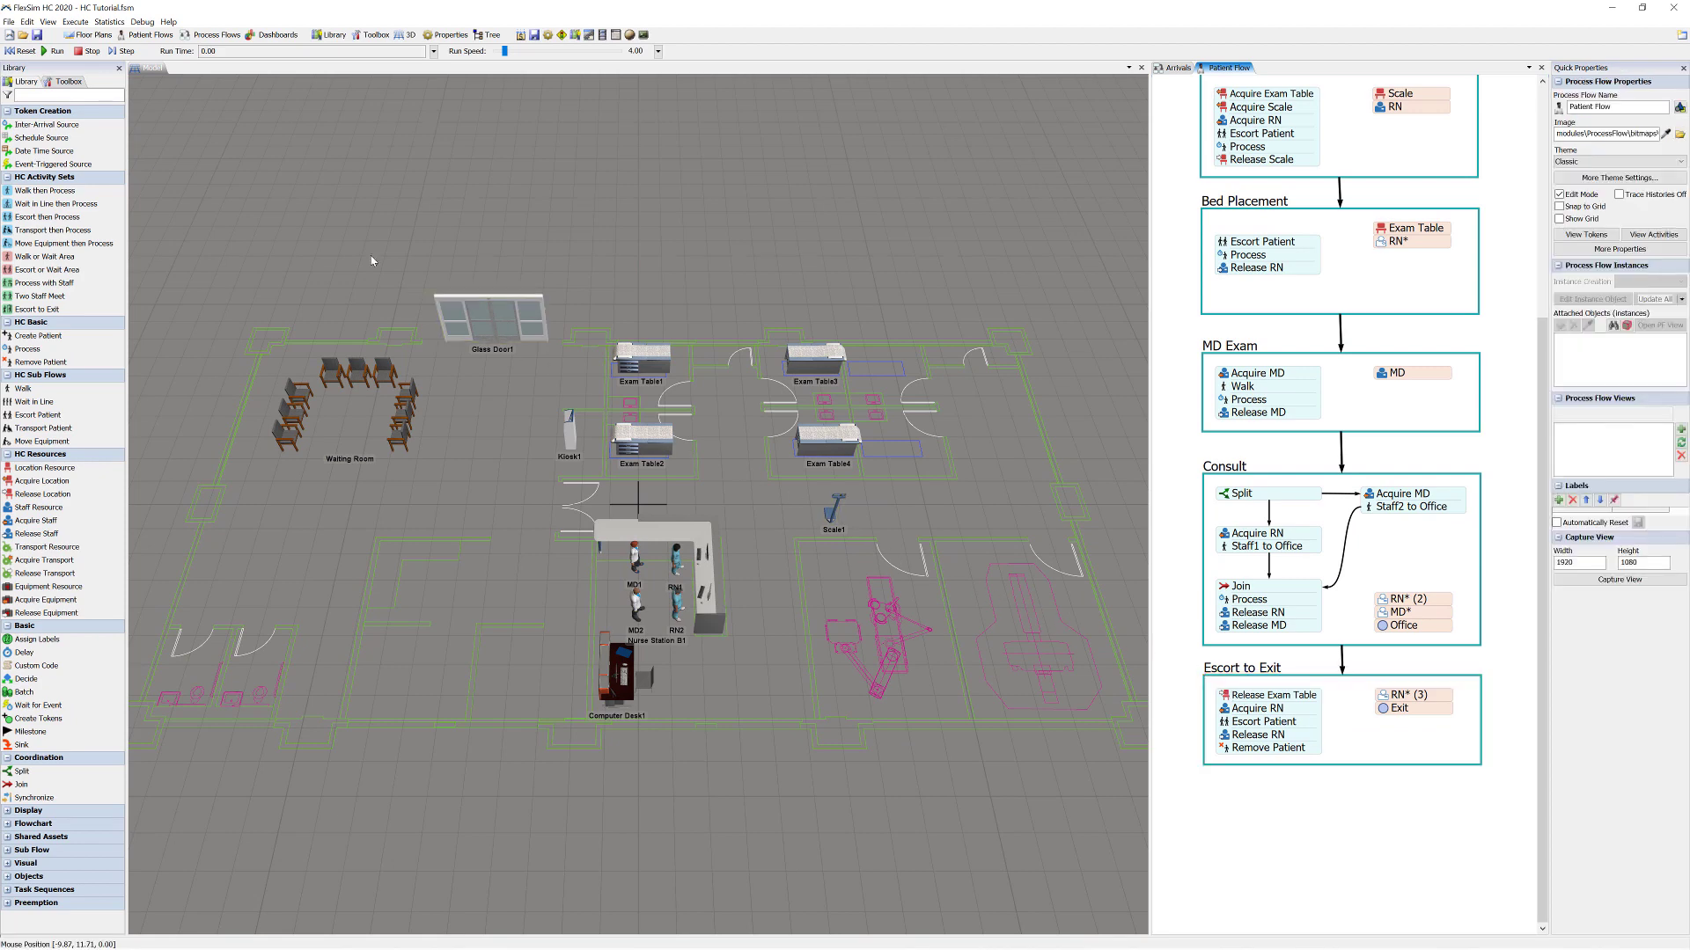
- Save the model, test the full patient flow by running and stepping through it from the start, and reset it
click(35, 36)
click(26, 52)
click(53, 51)
click(125, 51)
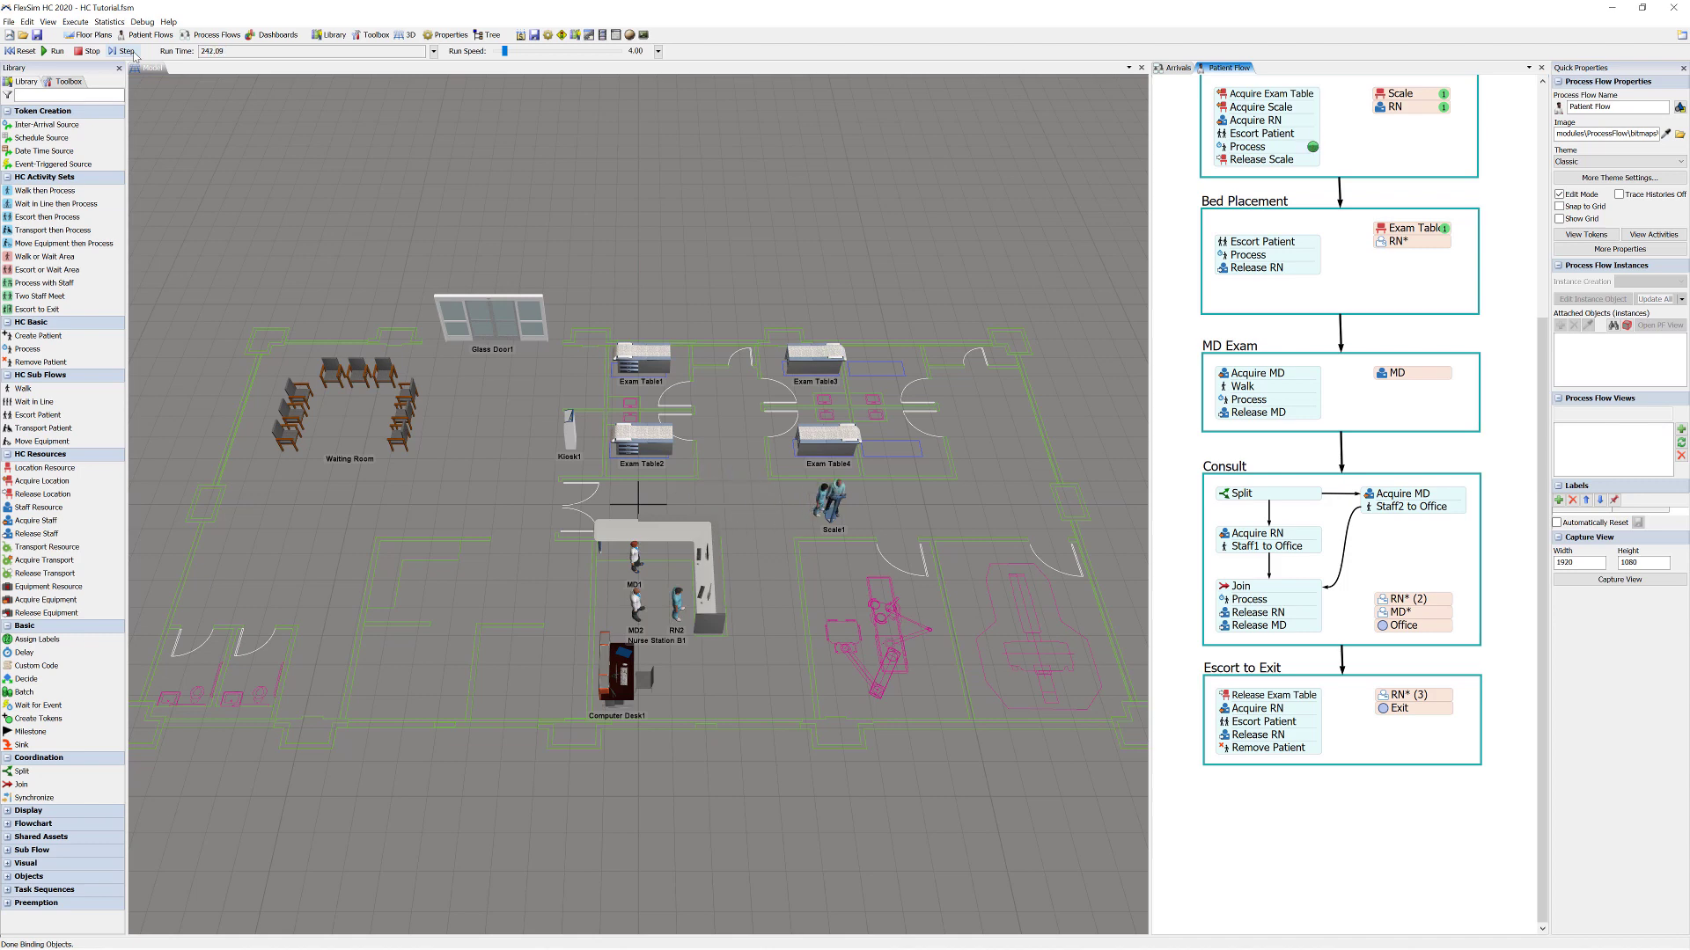
click(134, 53)
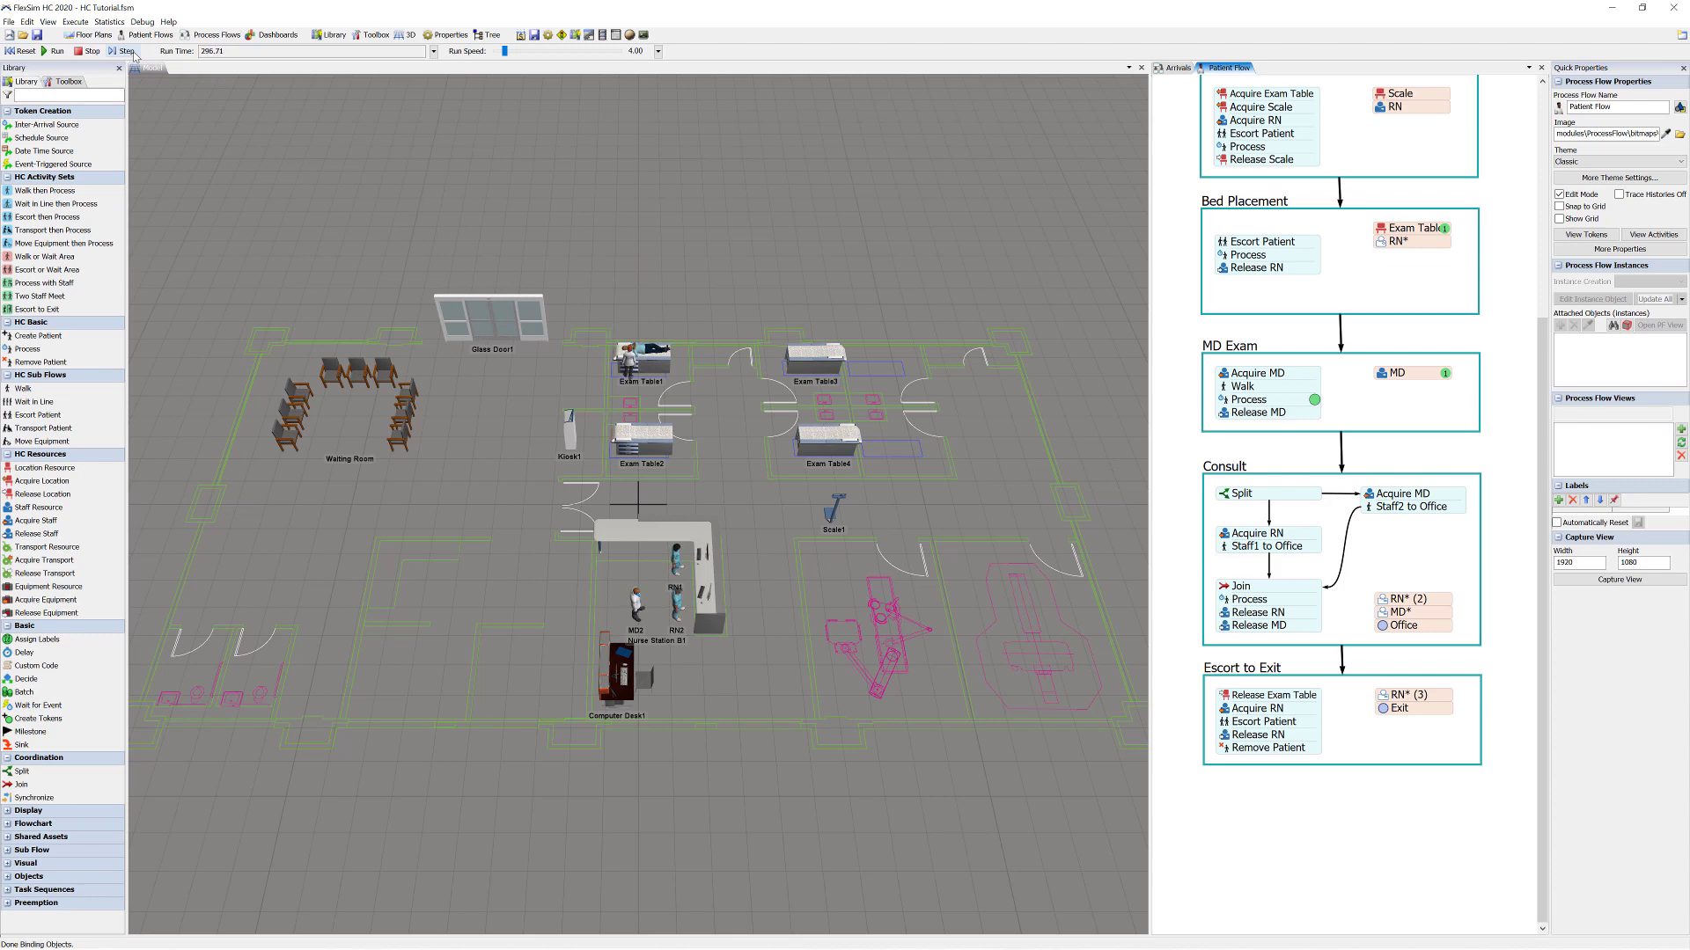
click(123, 52)
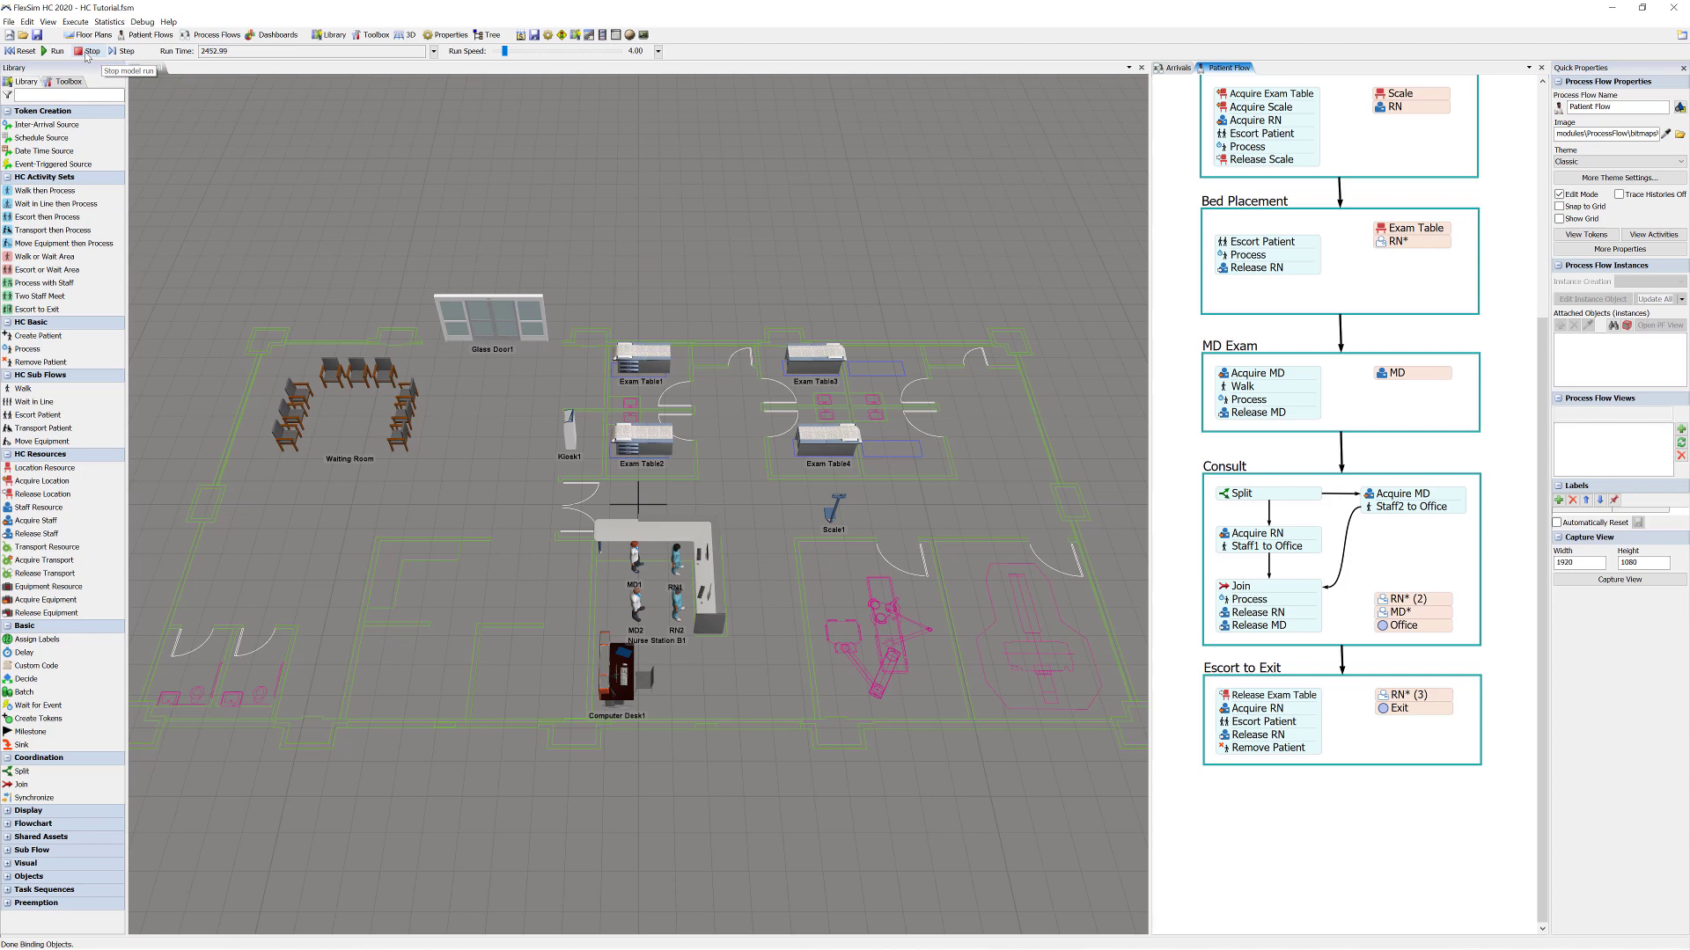
click(87, 54)
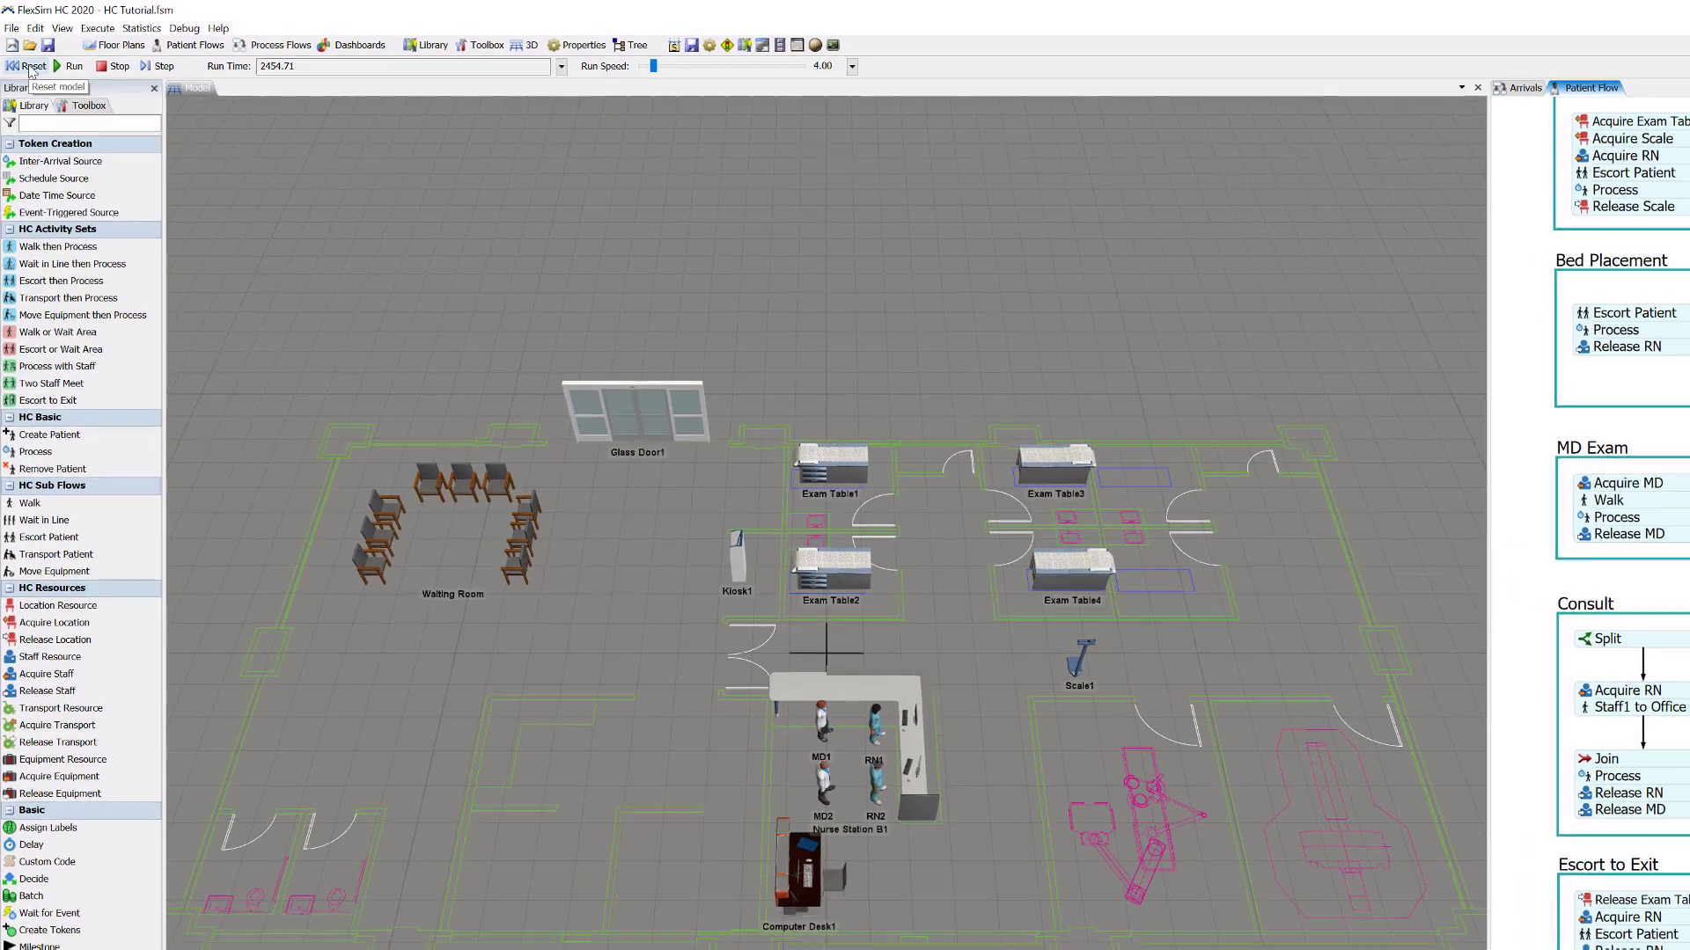
click(29, 67)
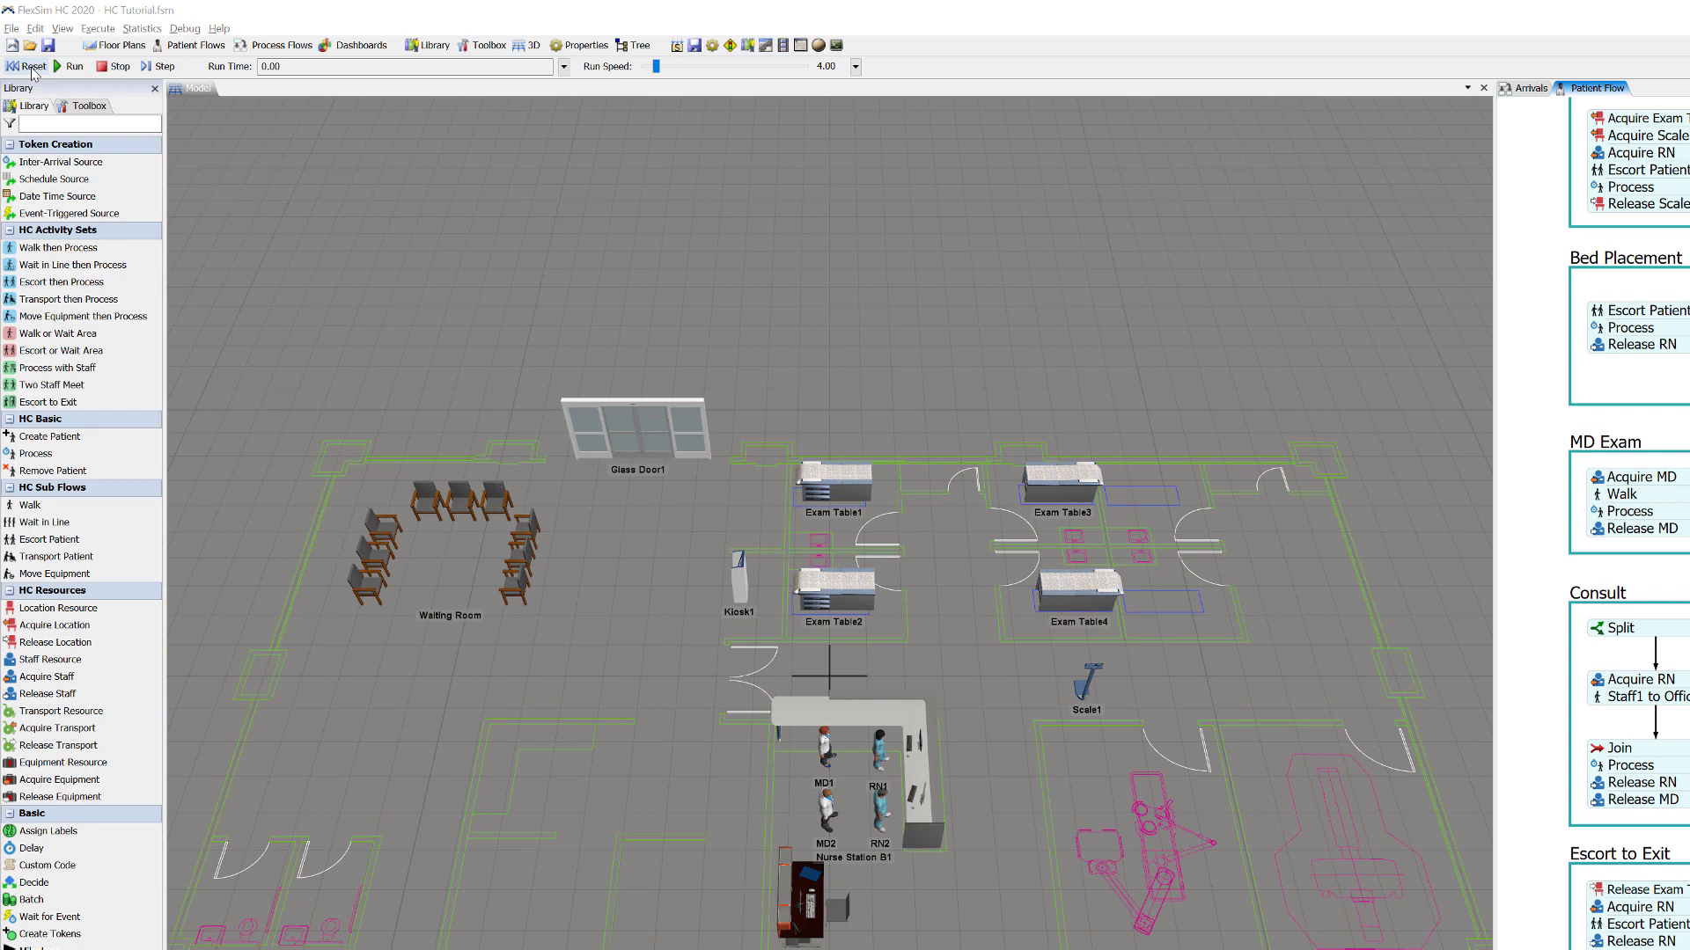
- Add an Xray location to the 3D model in the corner room with the X-ray table outline
click(188, 184)
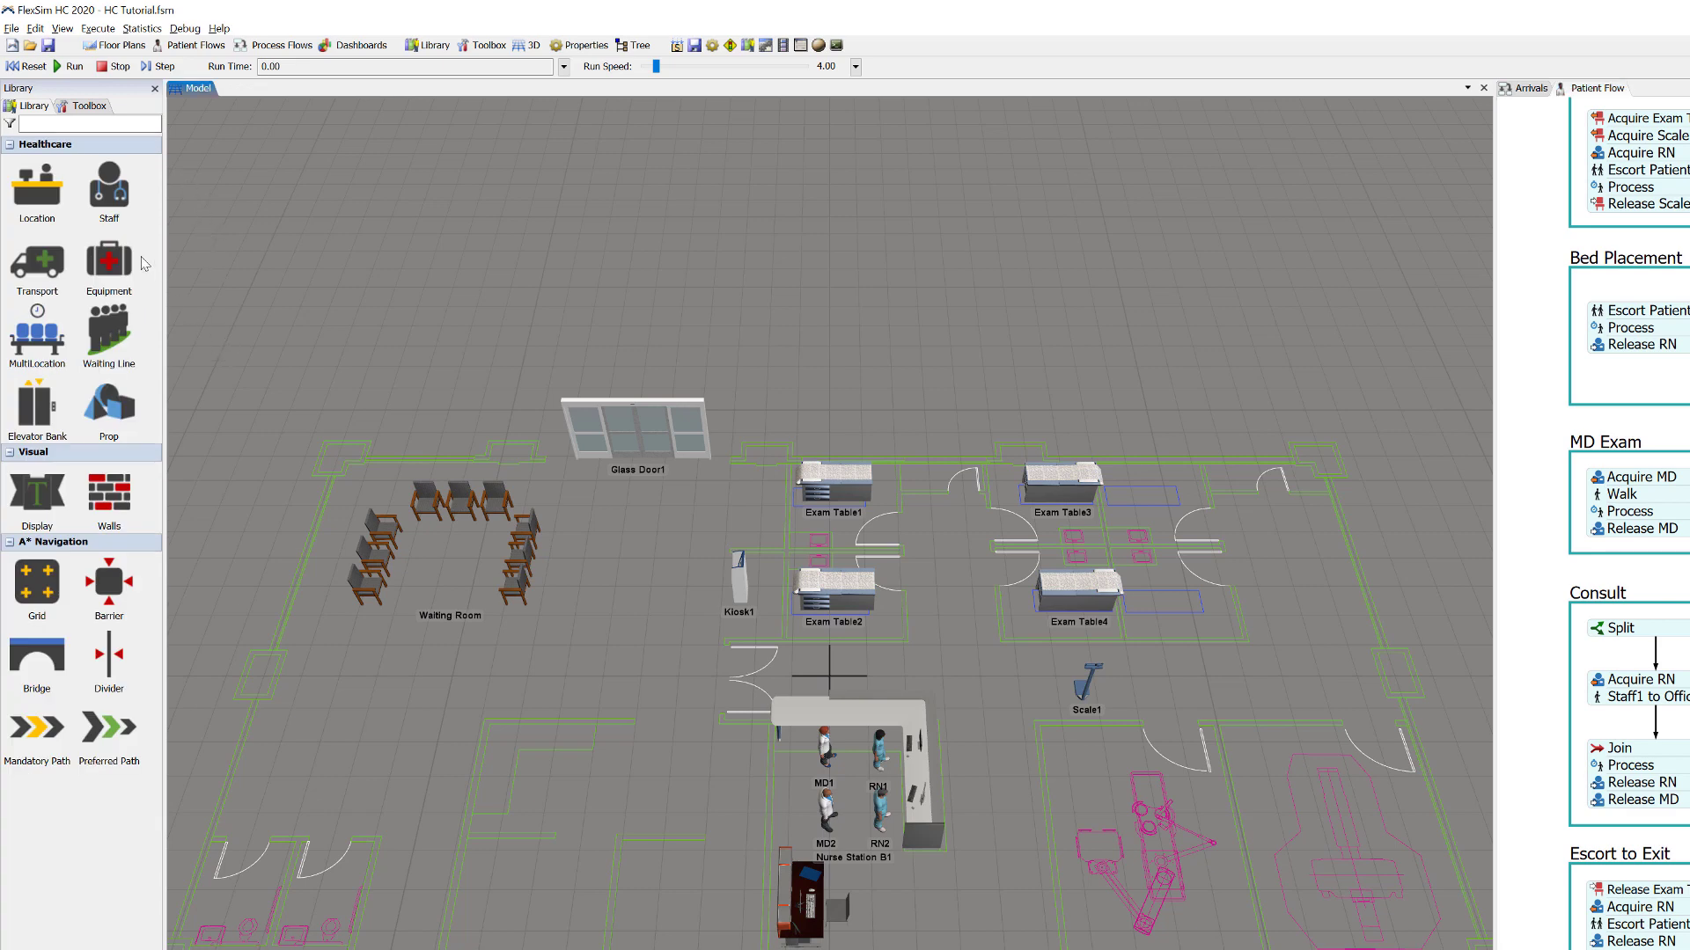
mouse_move(33, 202)
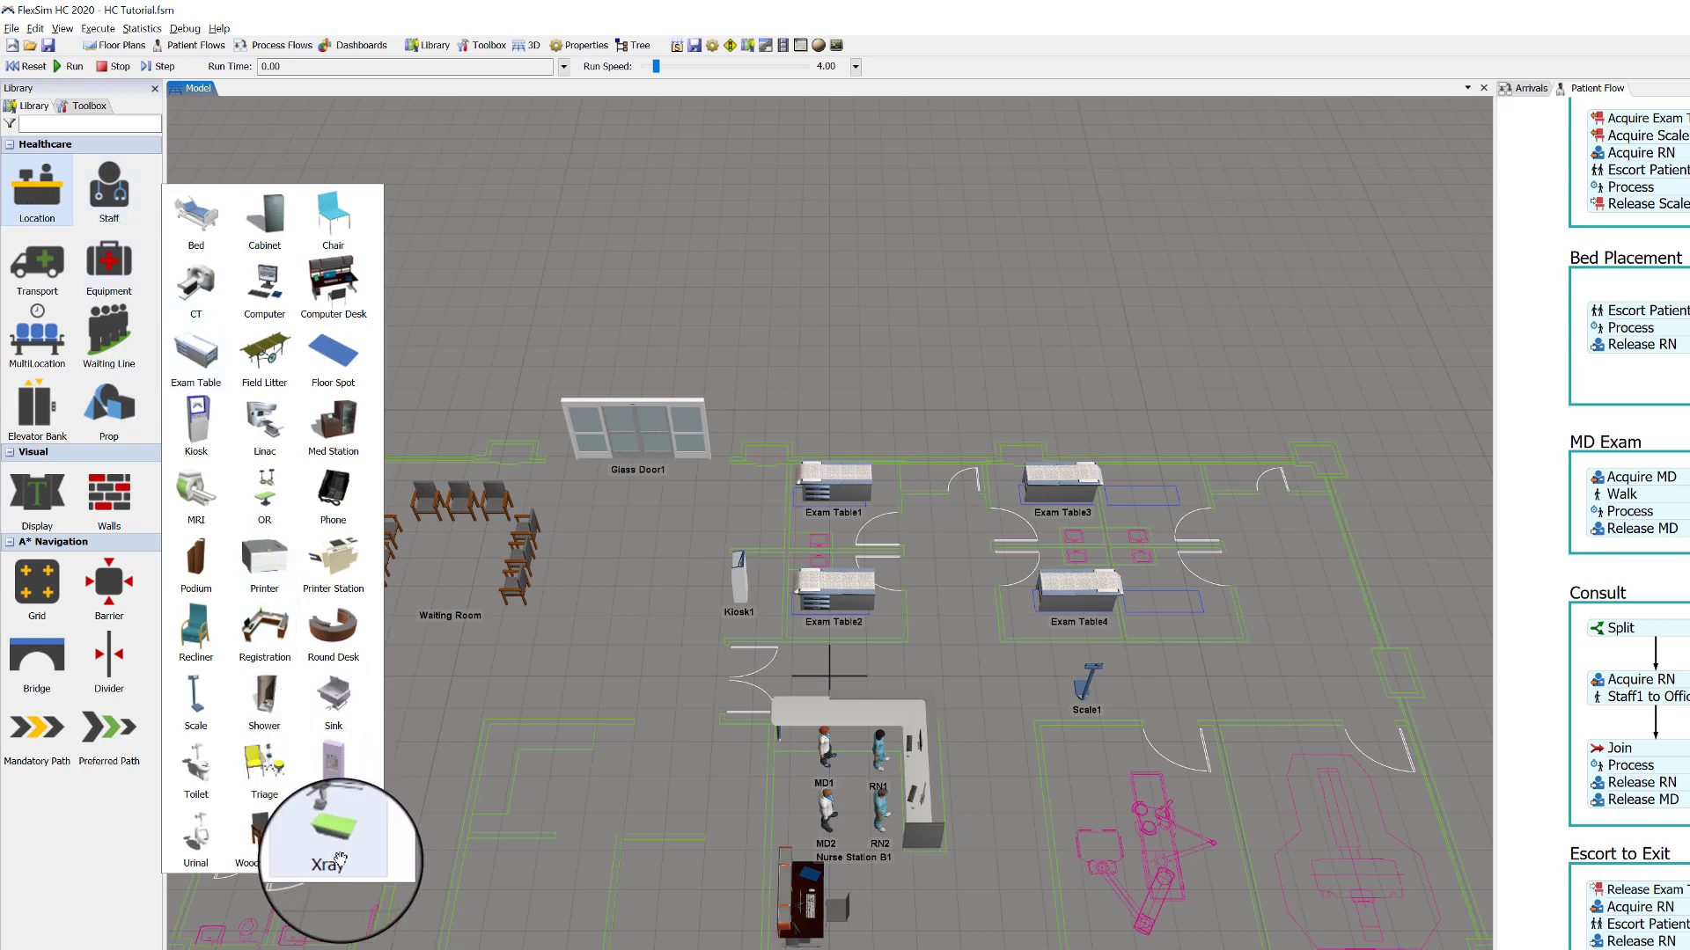
click(333, 836)
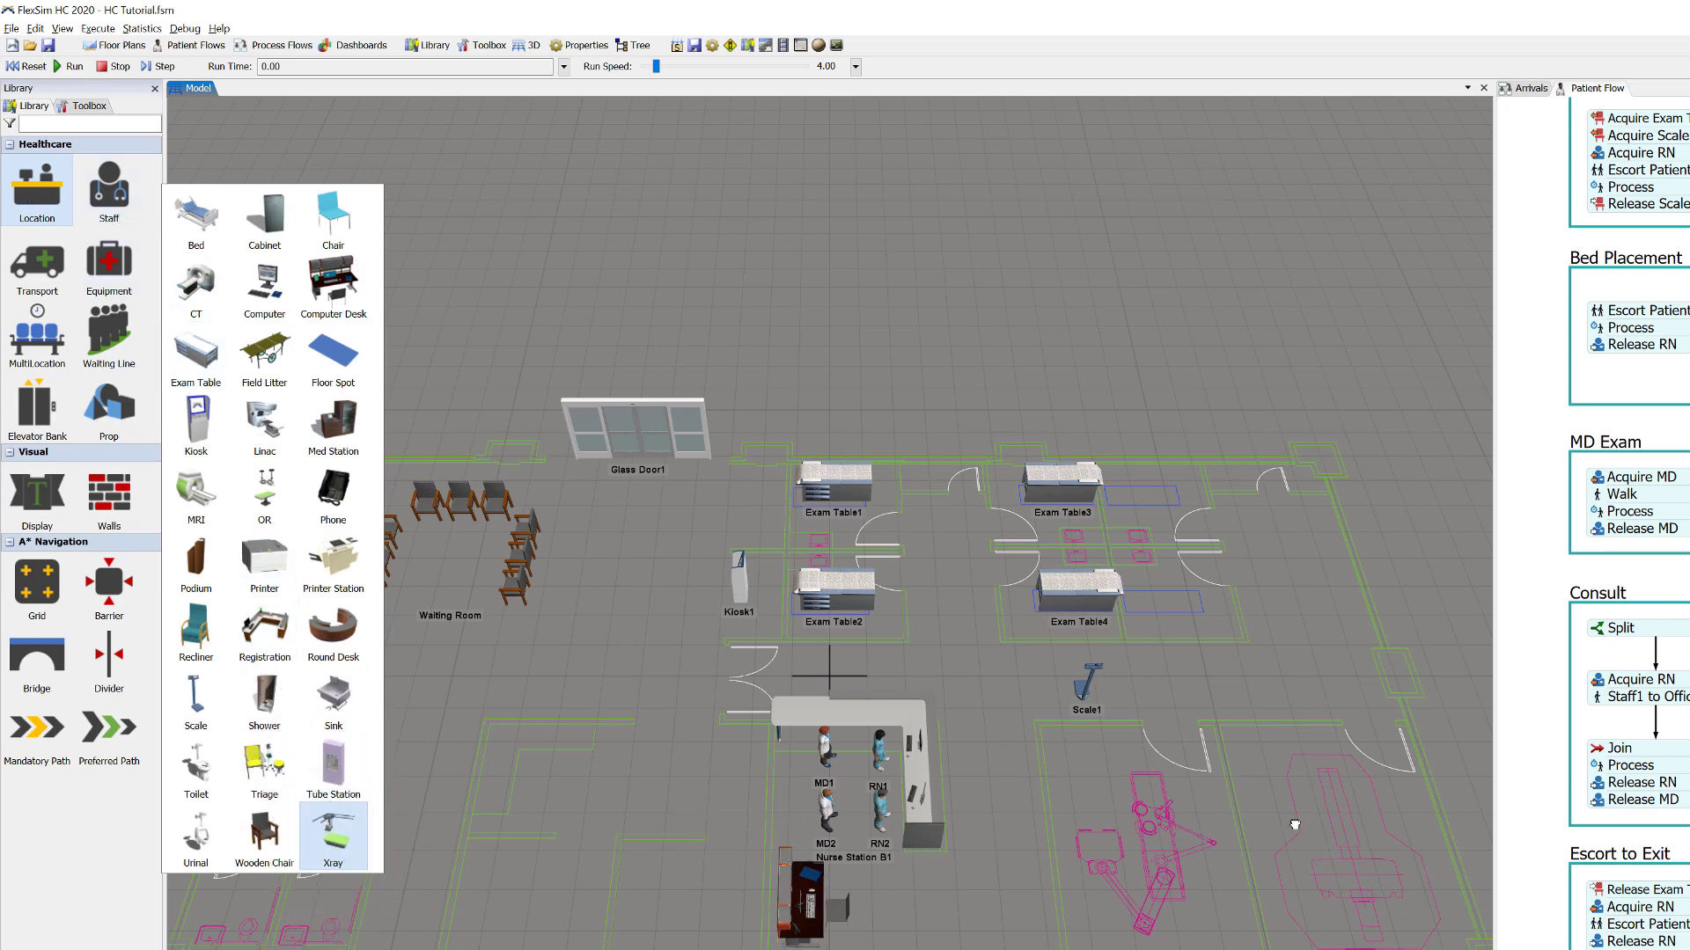
click(1301, 816)
click(1316, 803)
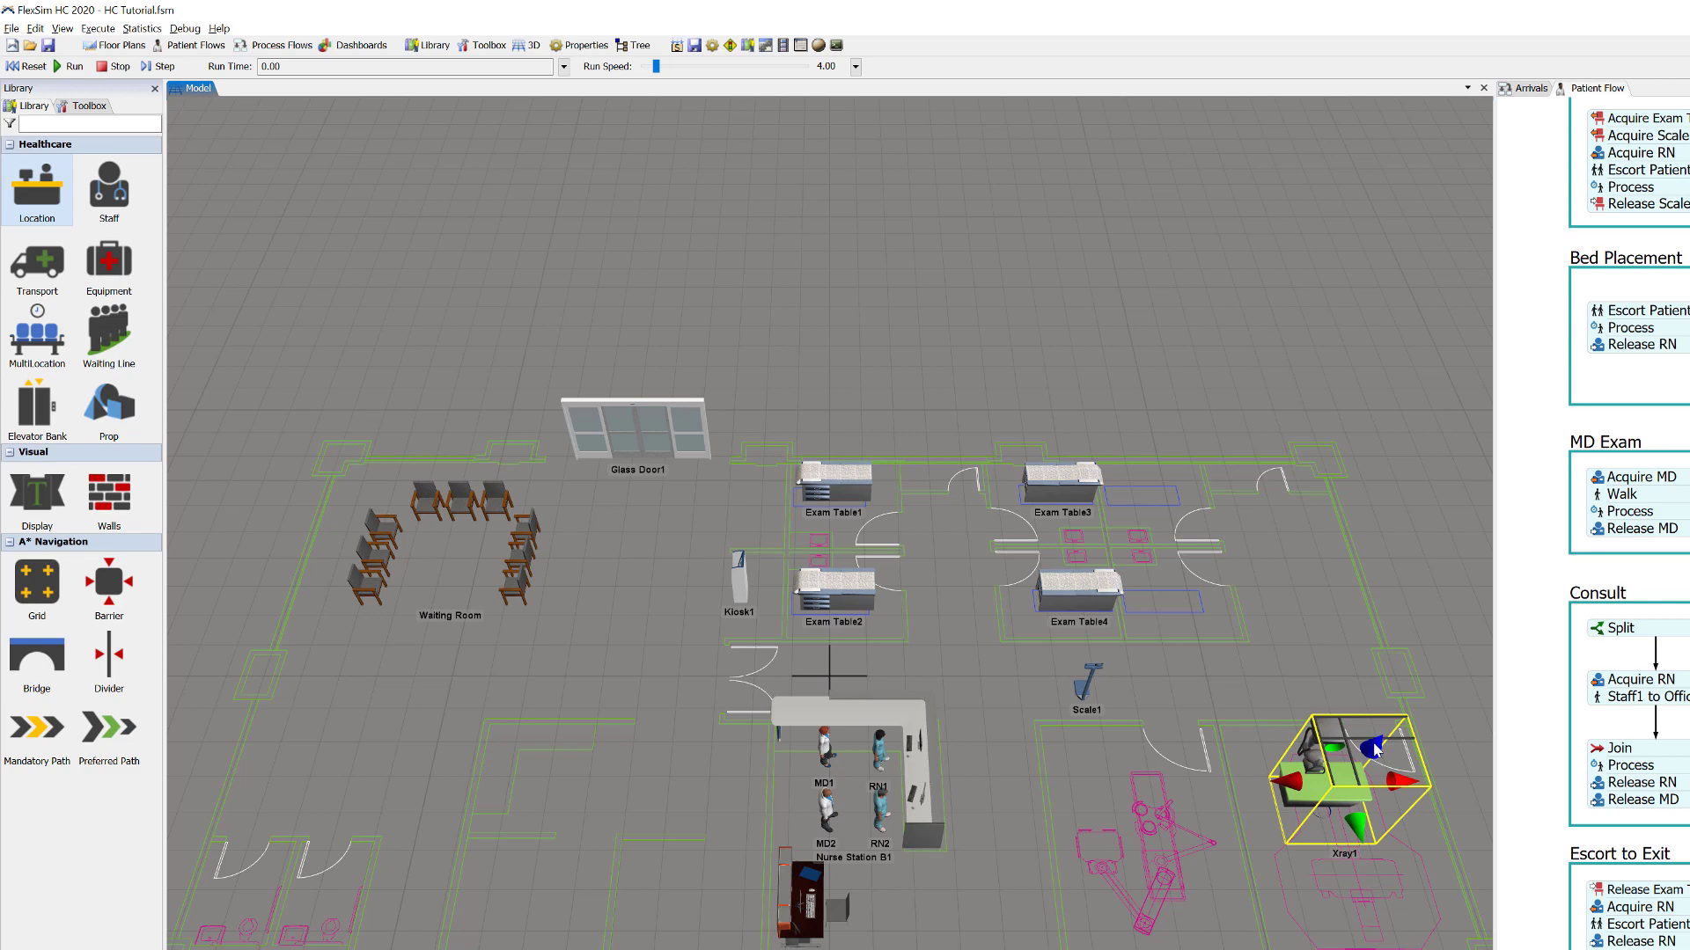
- Rotate the Xray1 table a quarter turn and place two wheelchairs in the open area beyond Exam Tables 3 and 4
right_drag(1375, 749, 1360, 698)
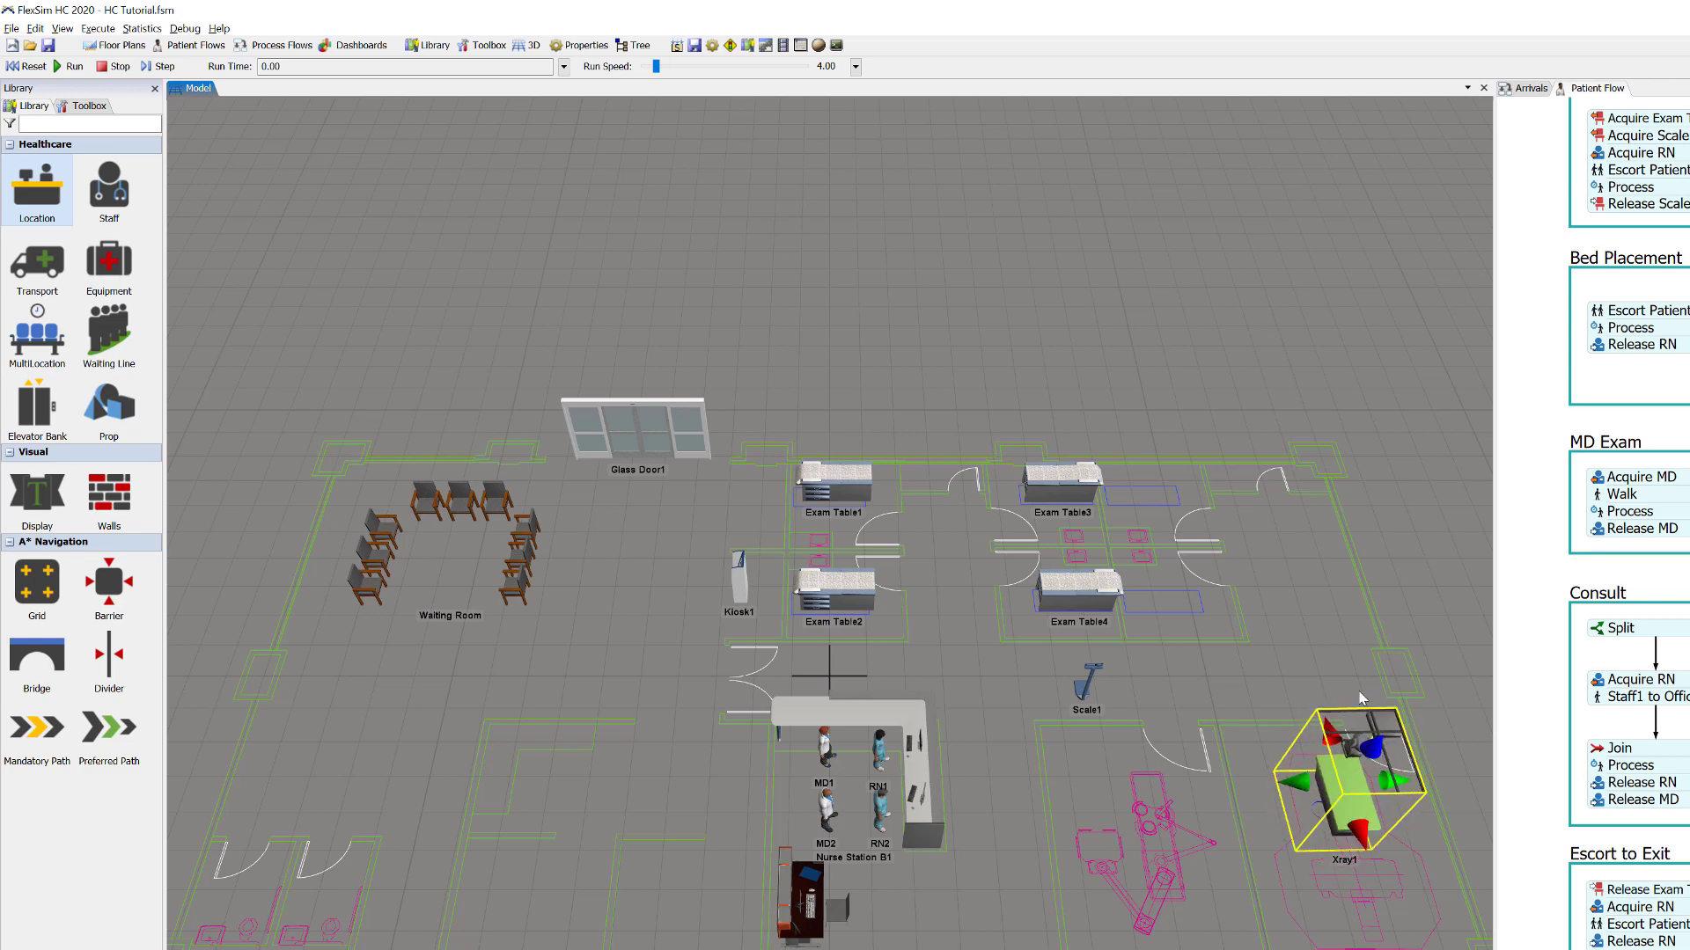
click(1258, 811)
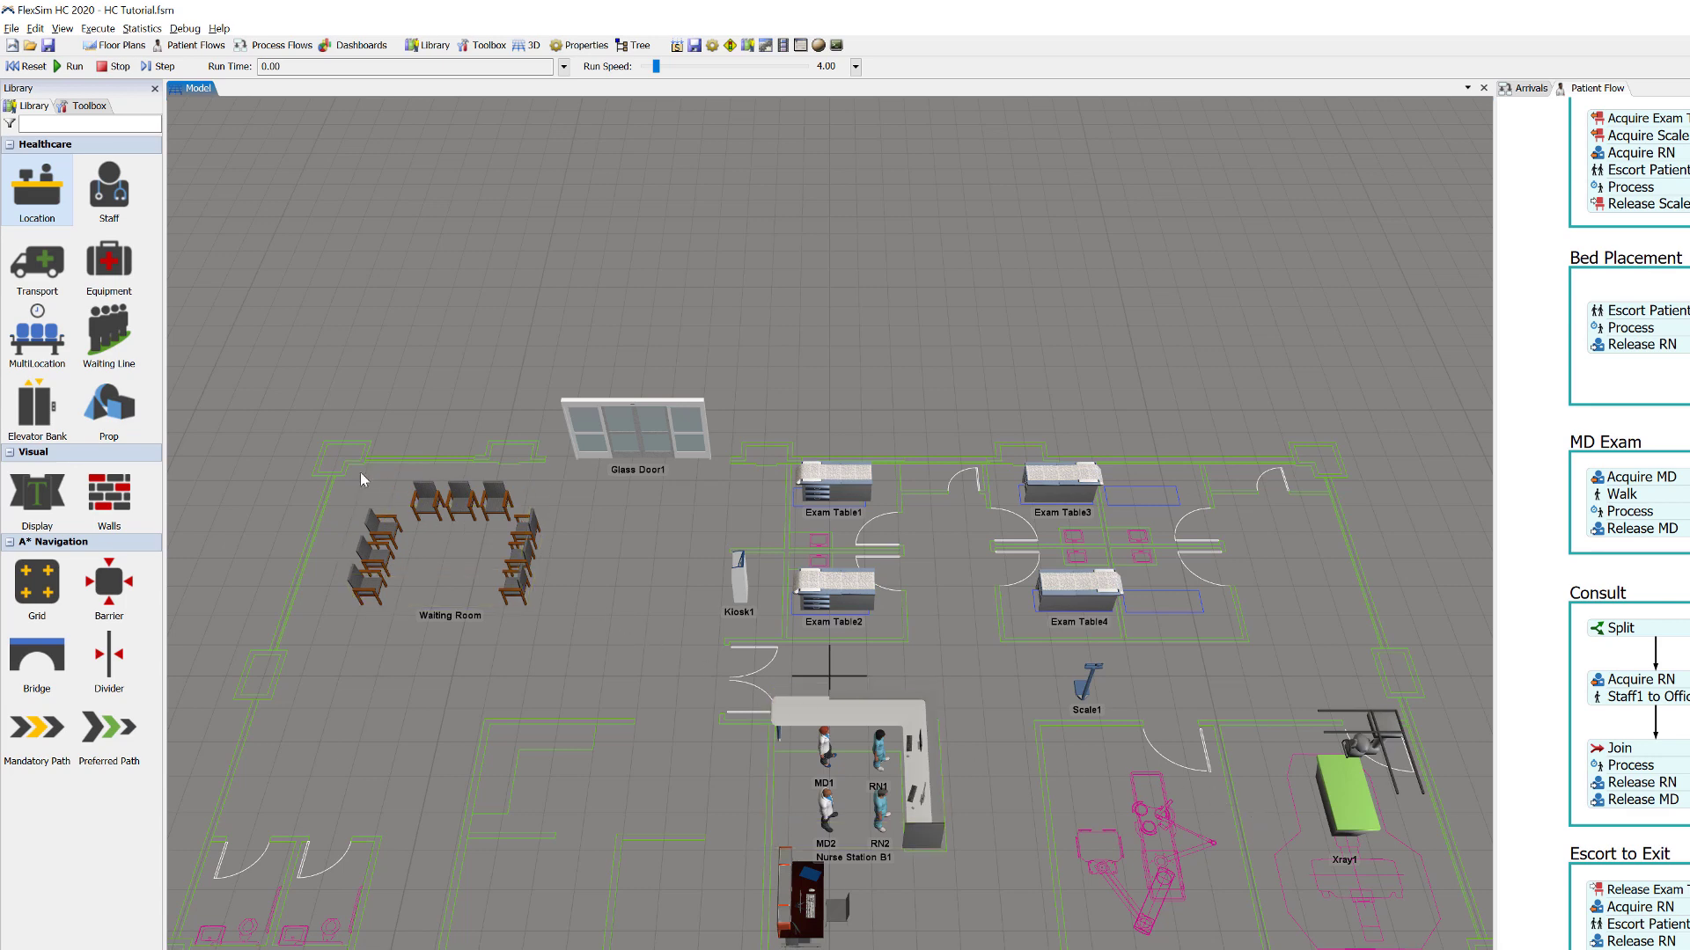
mouse_move(38, 265)
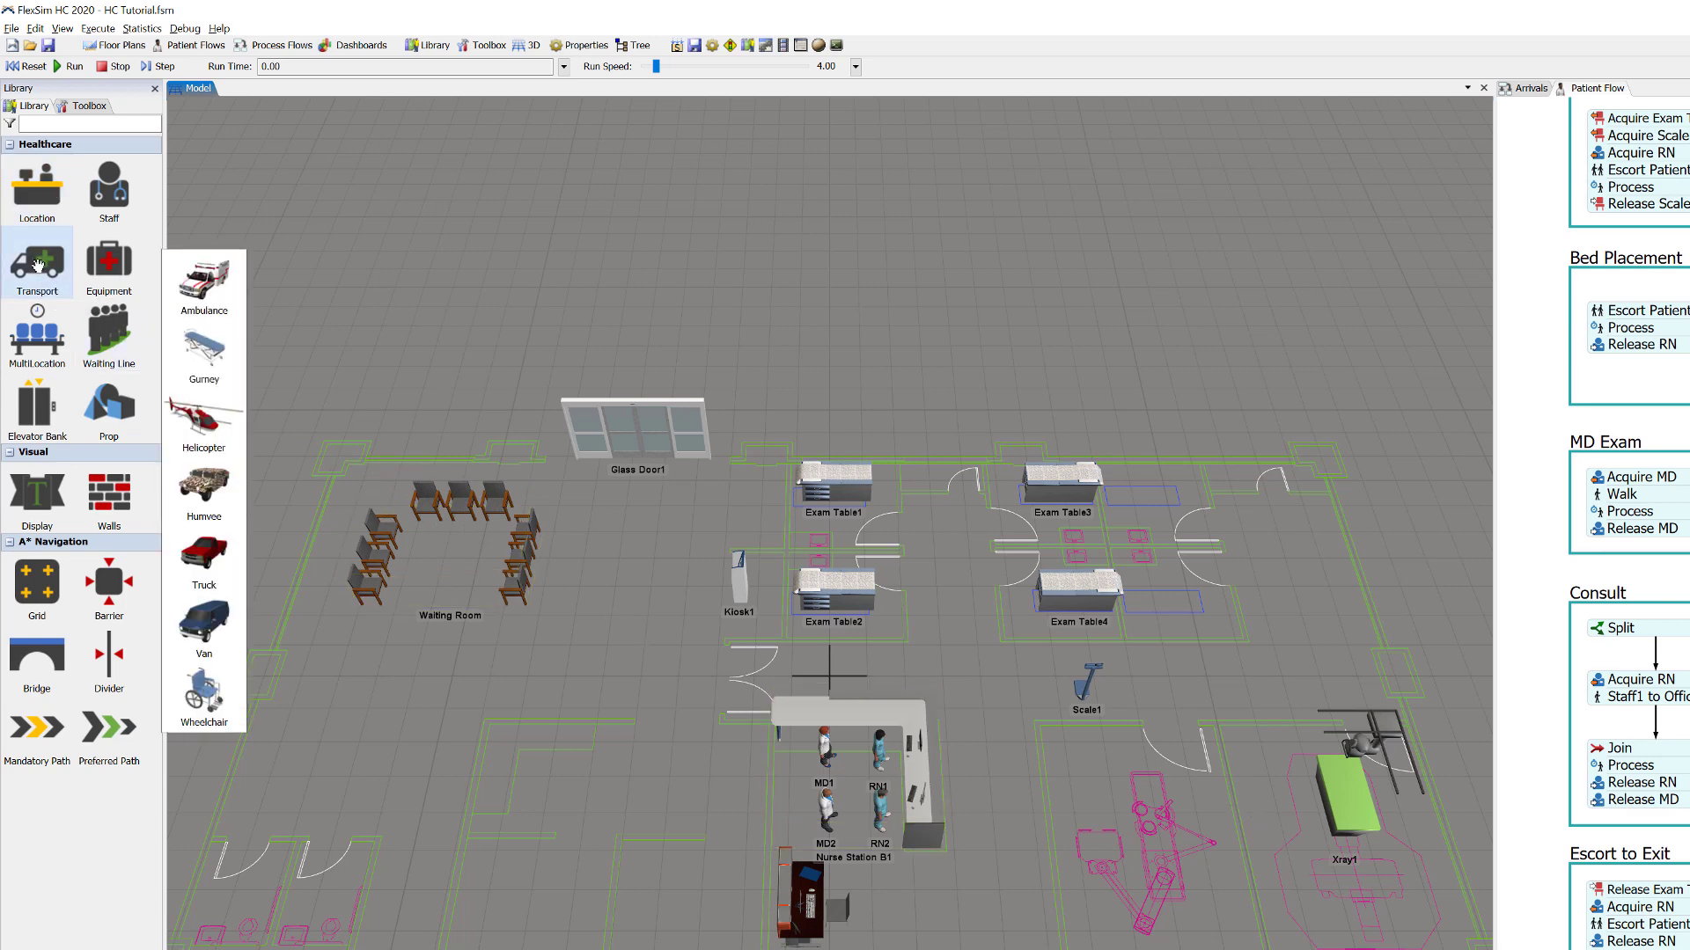
drag(201, 691, 1308, 548)
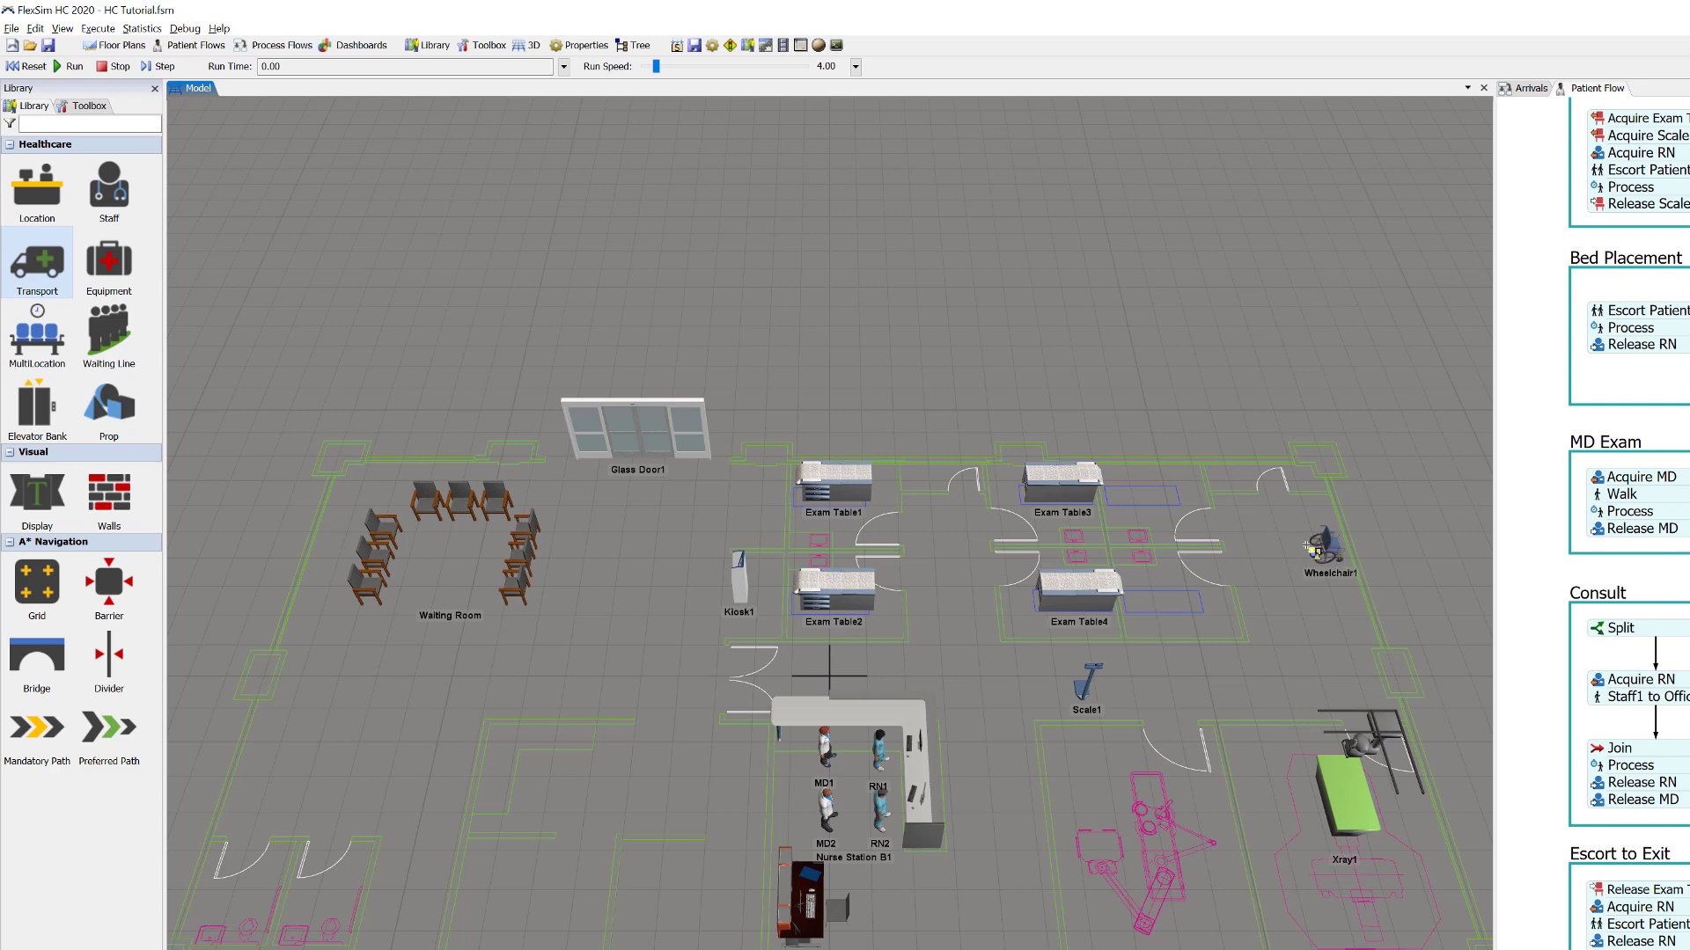
click(1328, 599)
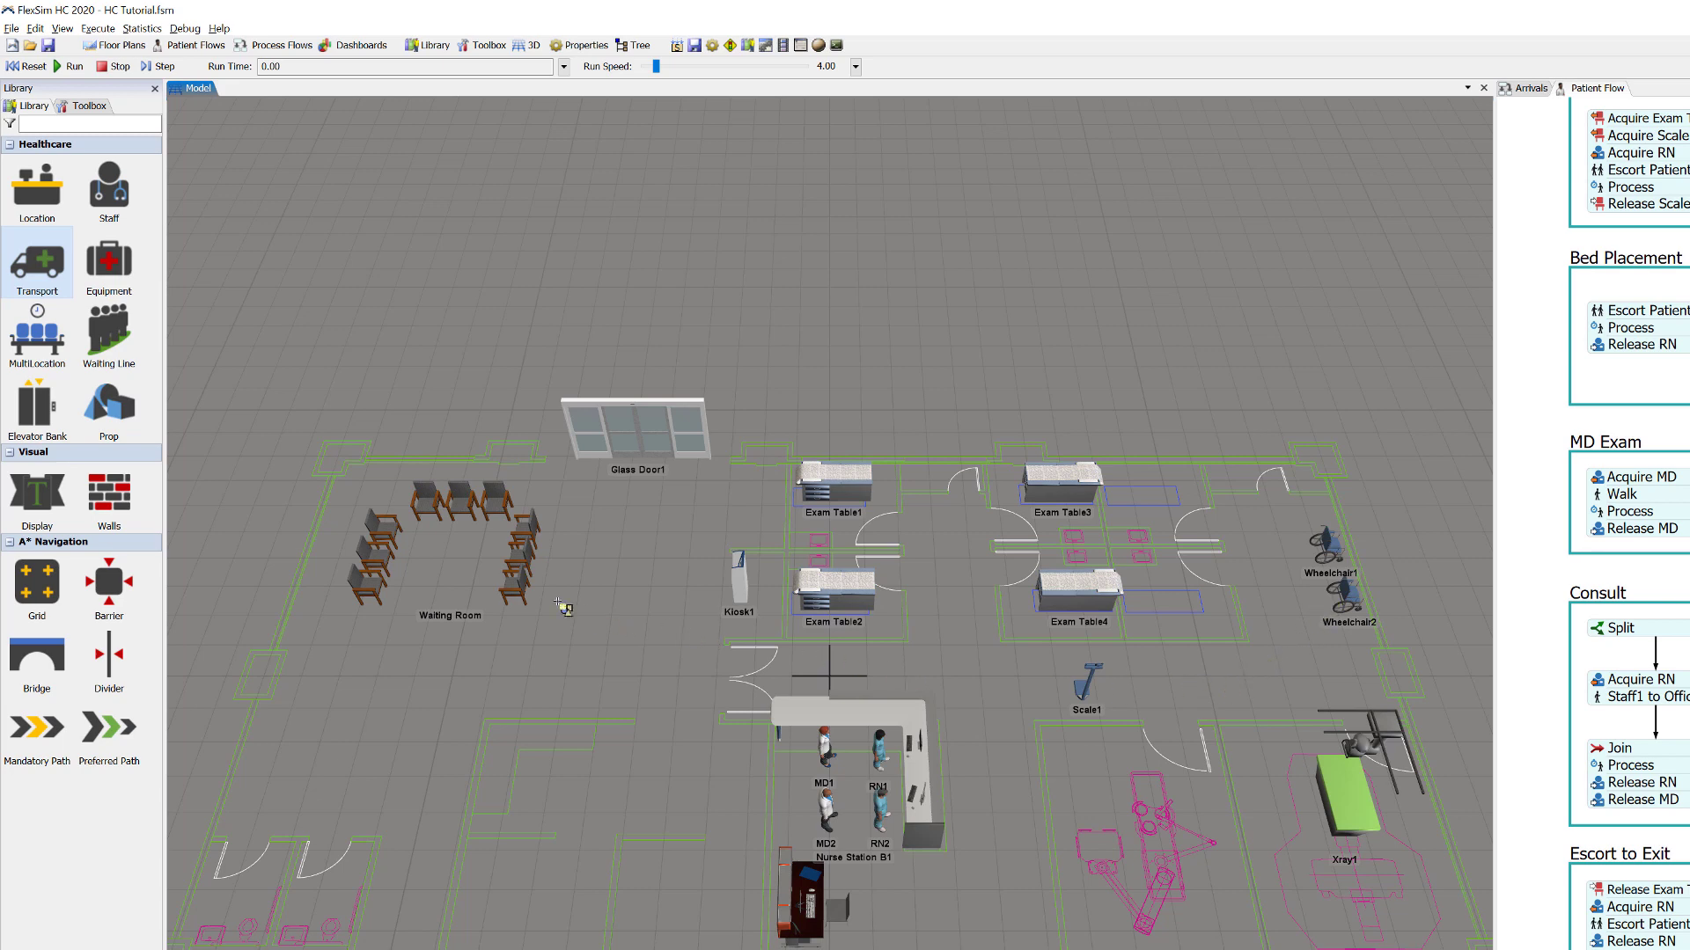
- Place a Portable EKG in the room next to the X-ray room
click(118, 276)
click(118, 277)
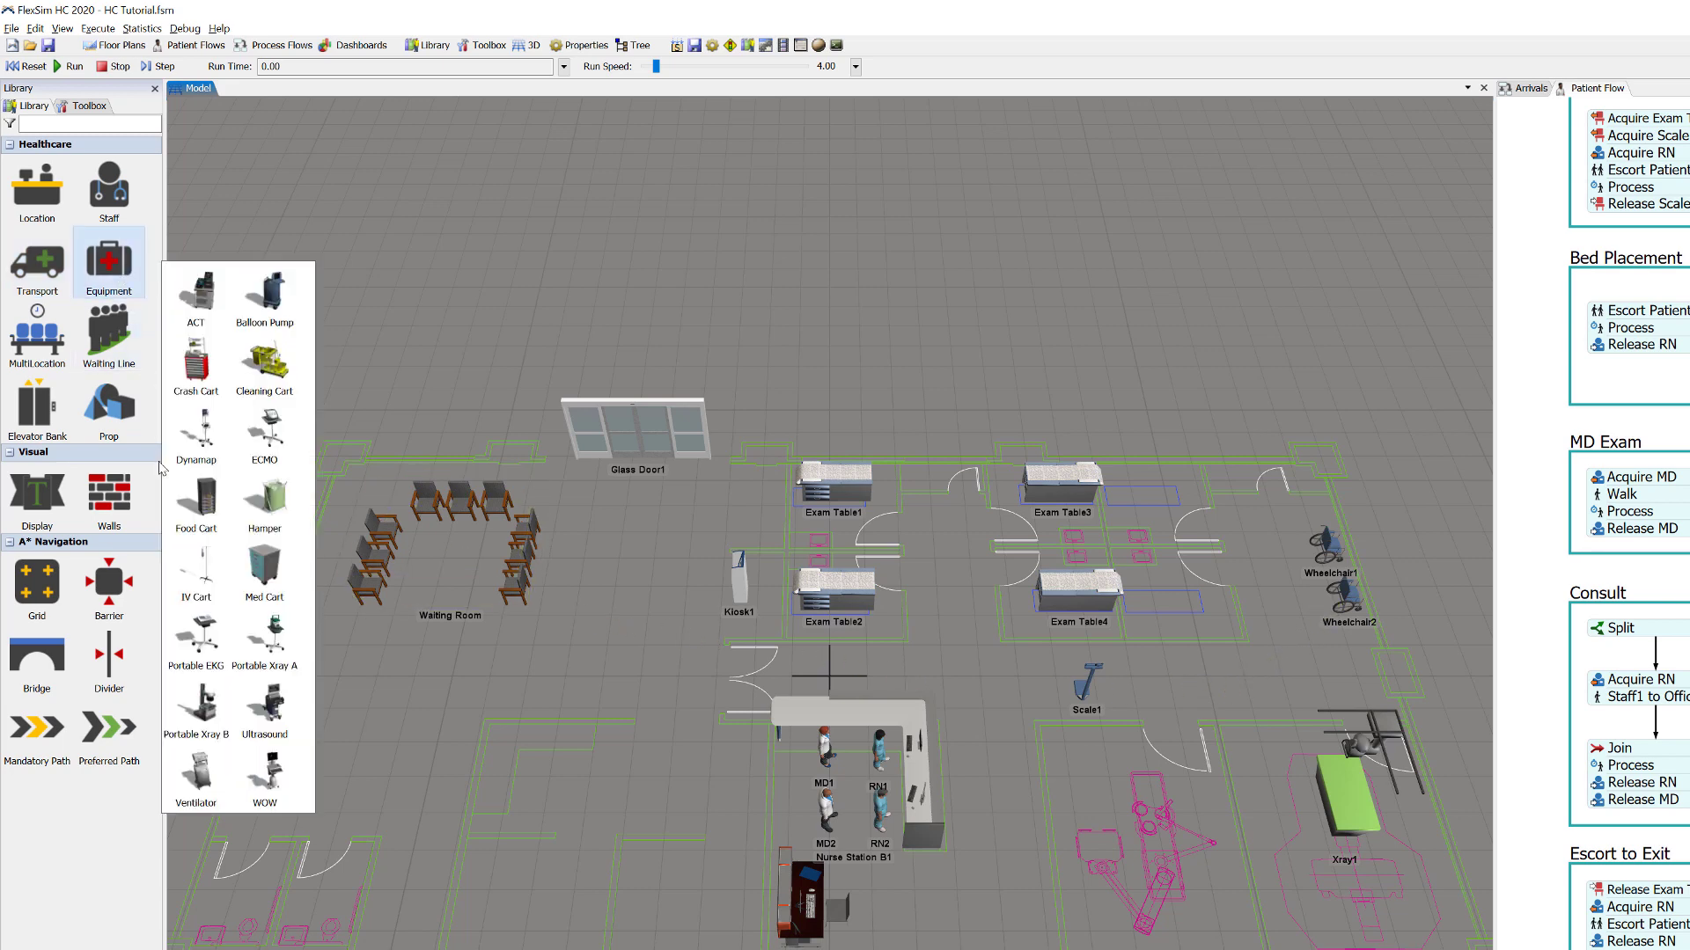
drag(199, 636, 1163, 818)
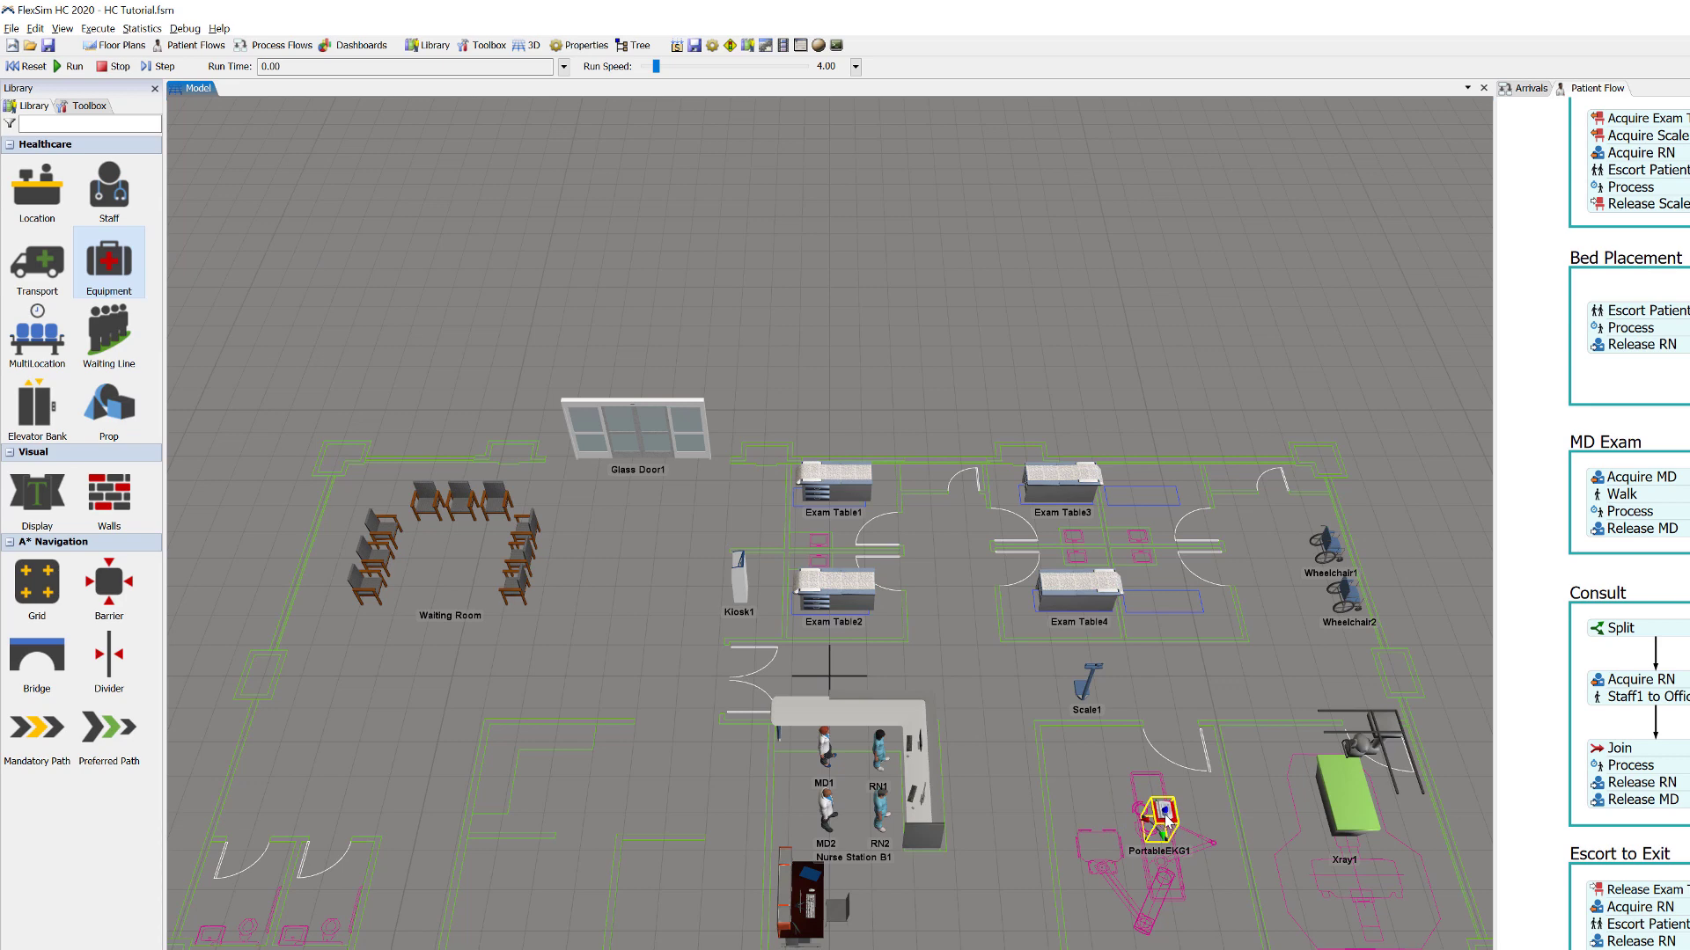
click(1104, 764)
- Place two Tech staff members side by side in the hallway between Scale1 and the X-ray room
click(119, 211)
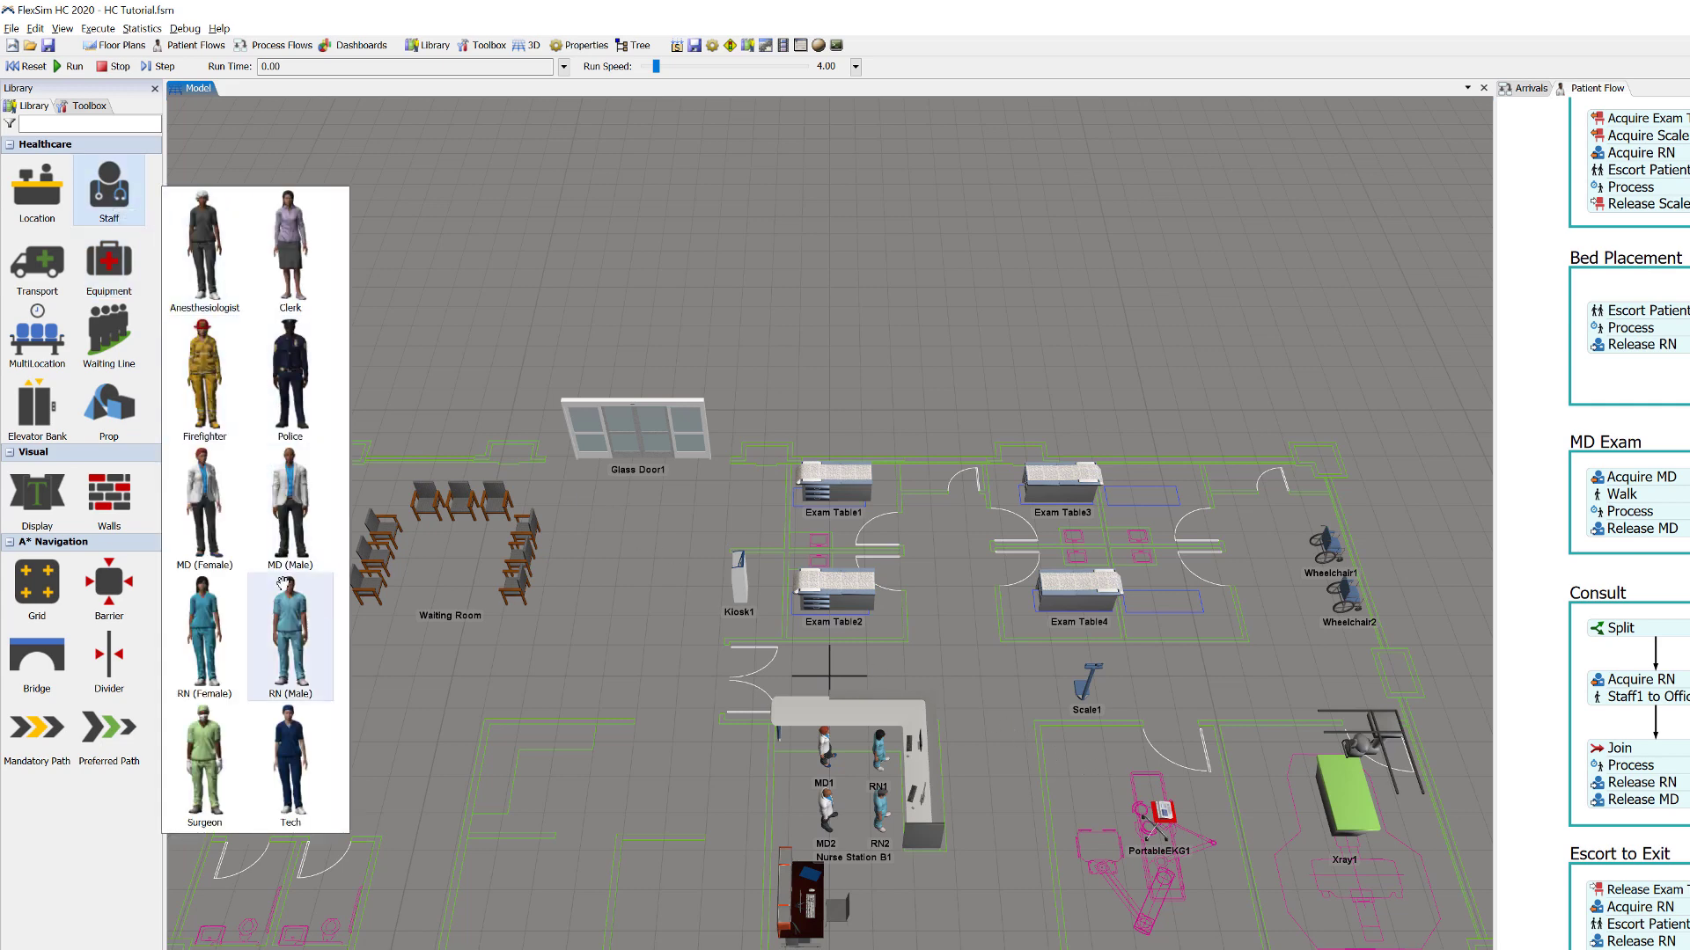
drag(290, 763, 1218, 697)
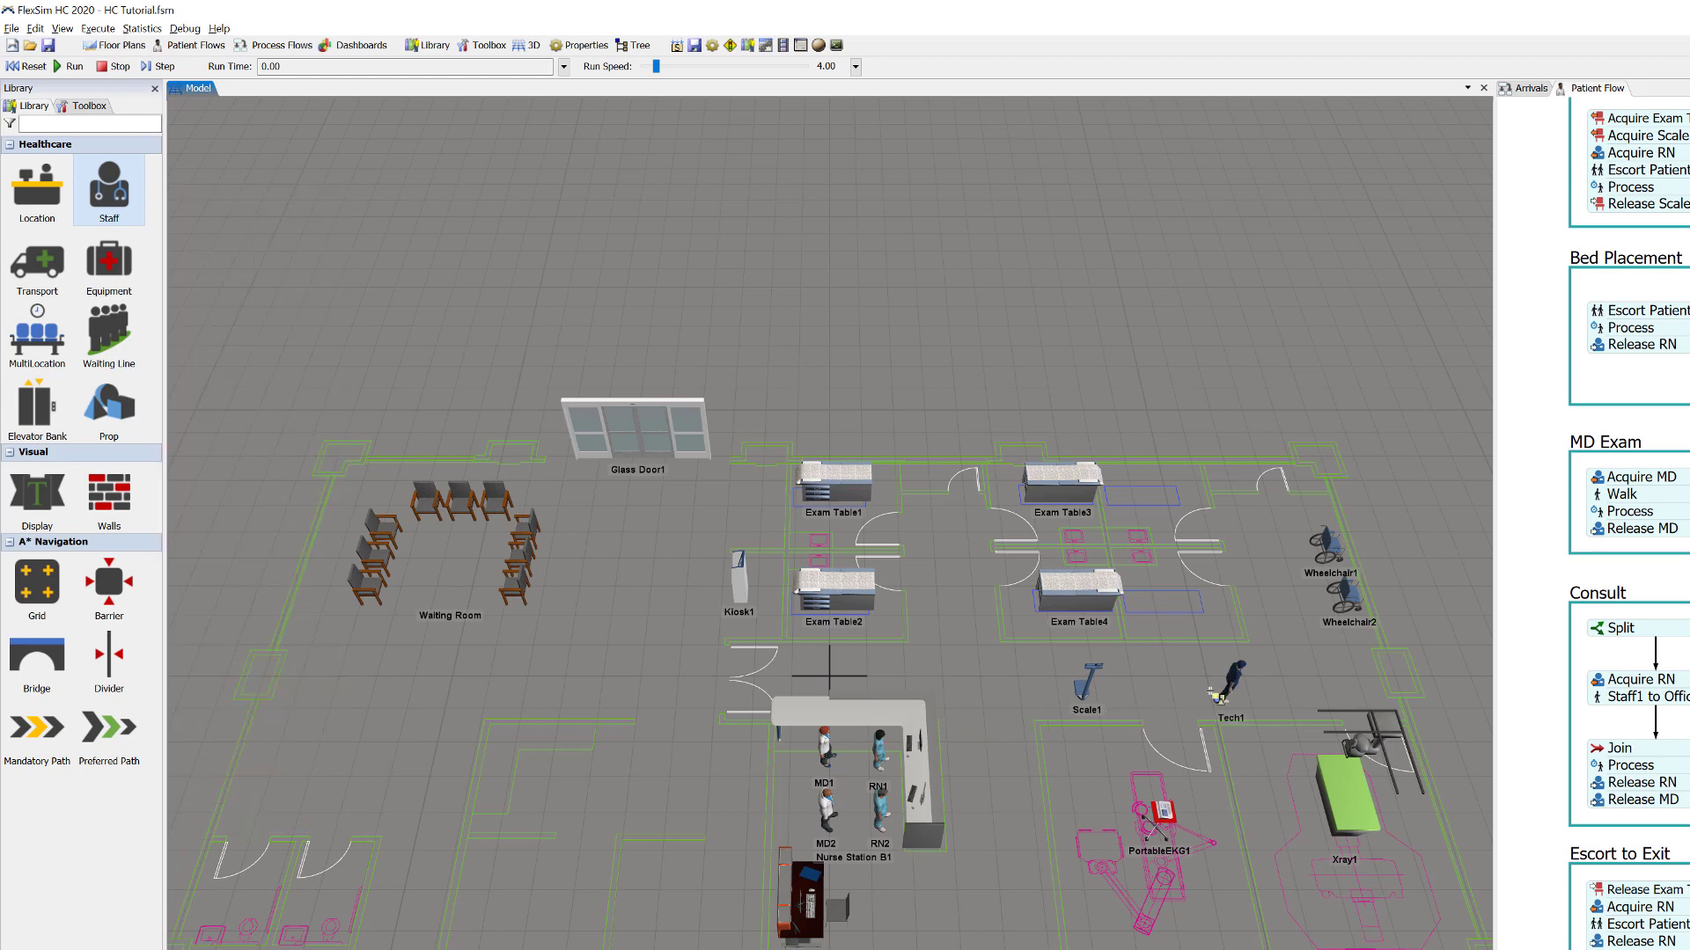
click(1267, 701)
key(Escape)
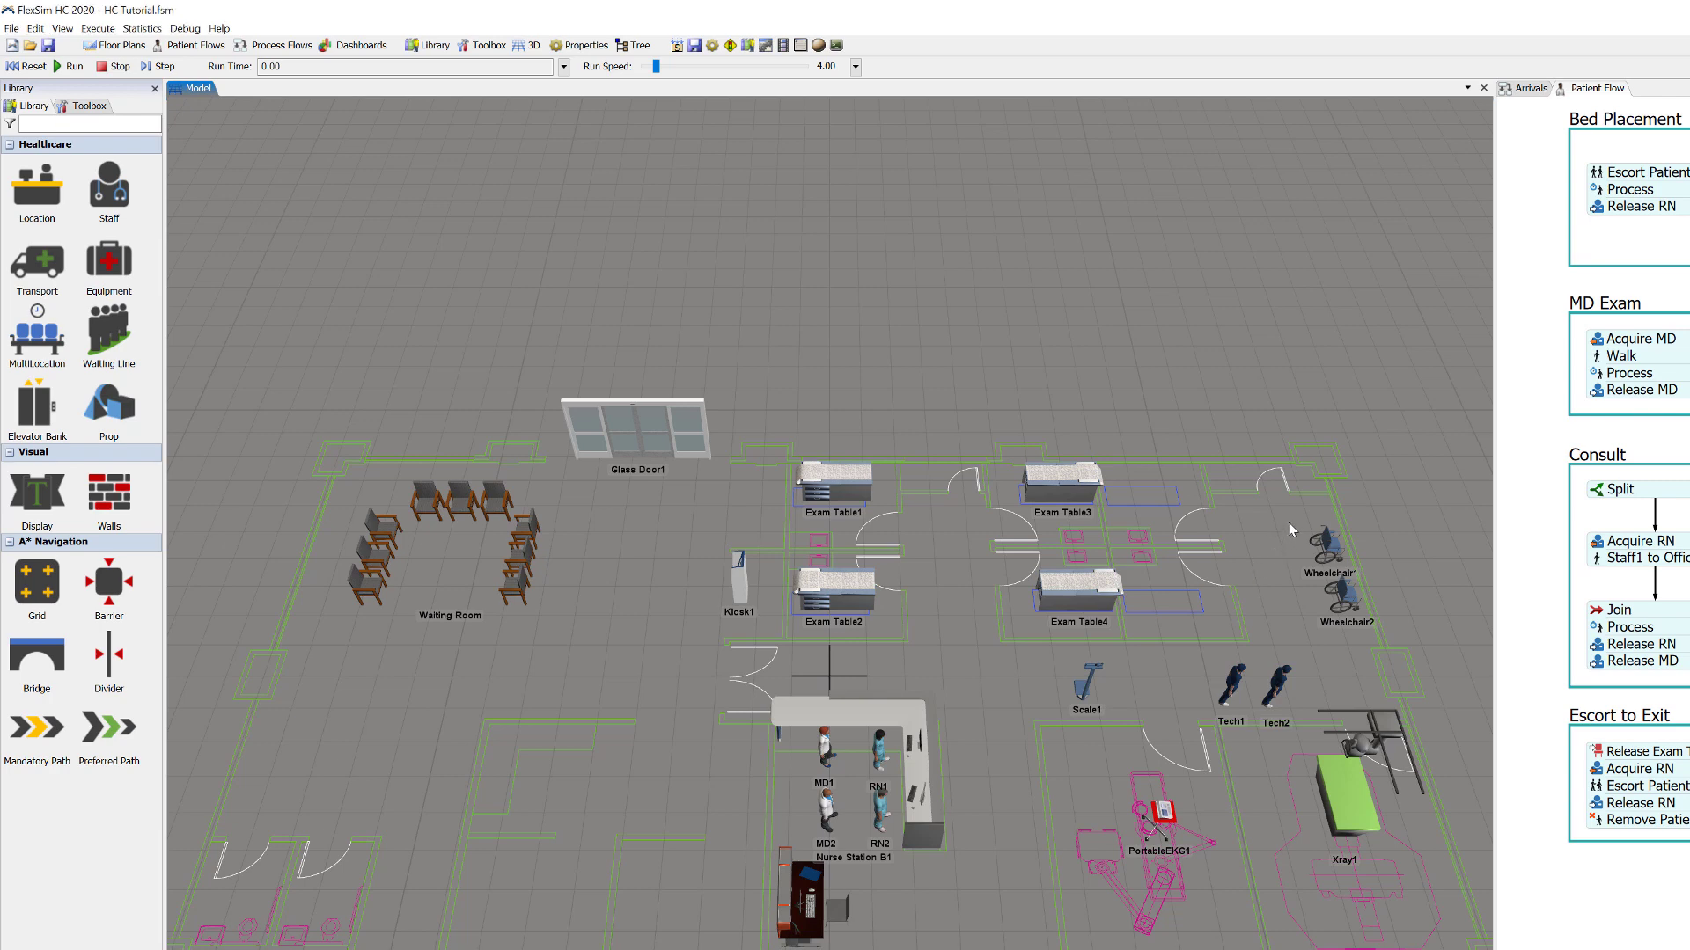
- Put both wheelchairs in a new transport group named Wheelchairs
shift+drag(1289, 522, 1386, 634)
click(1349, 603)
right_click(1349, 603)
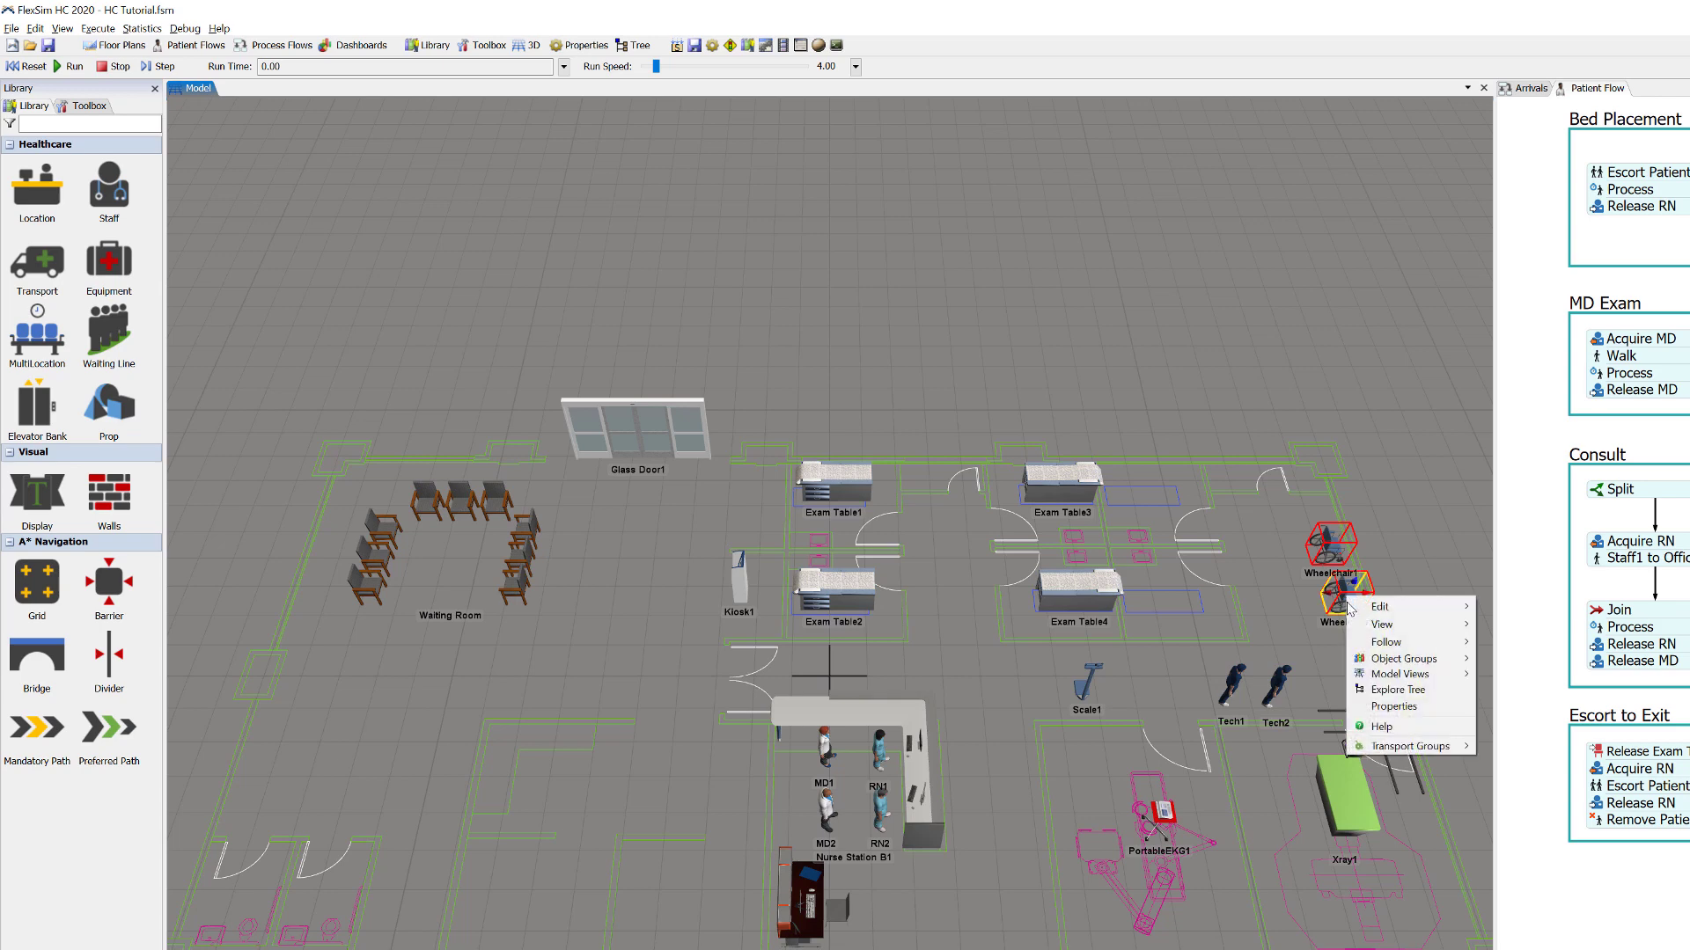
mouse_move(1383, 750)
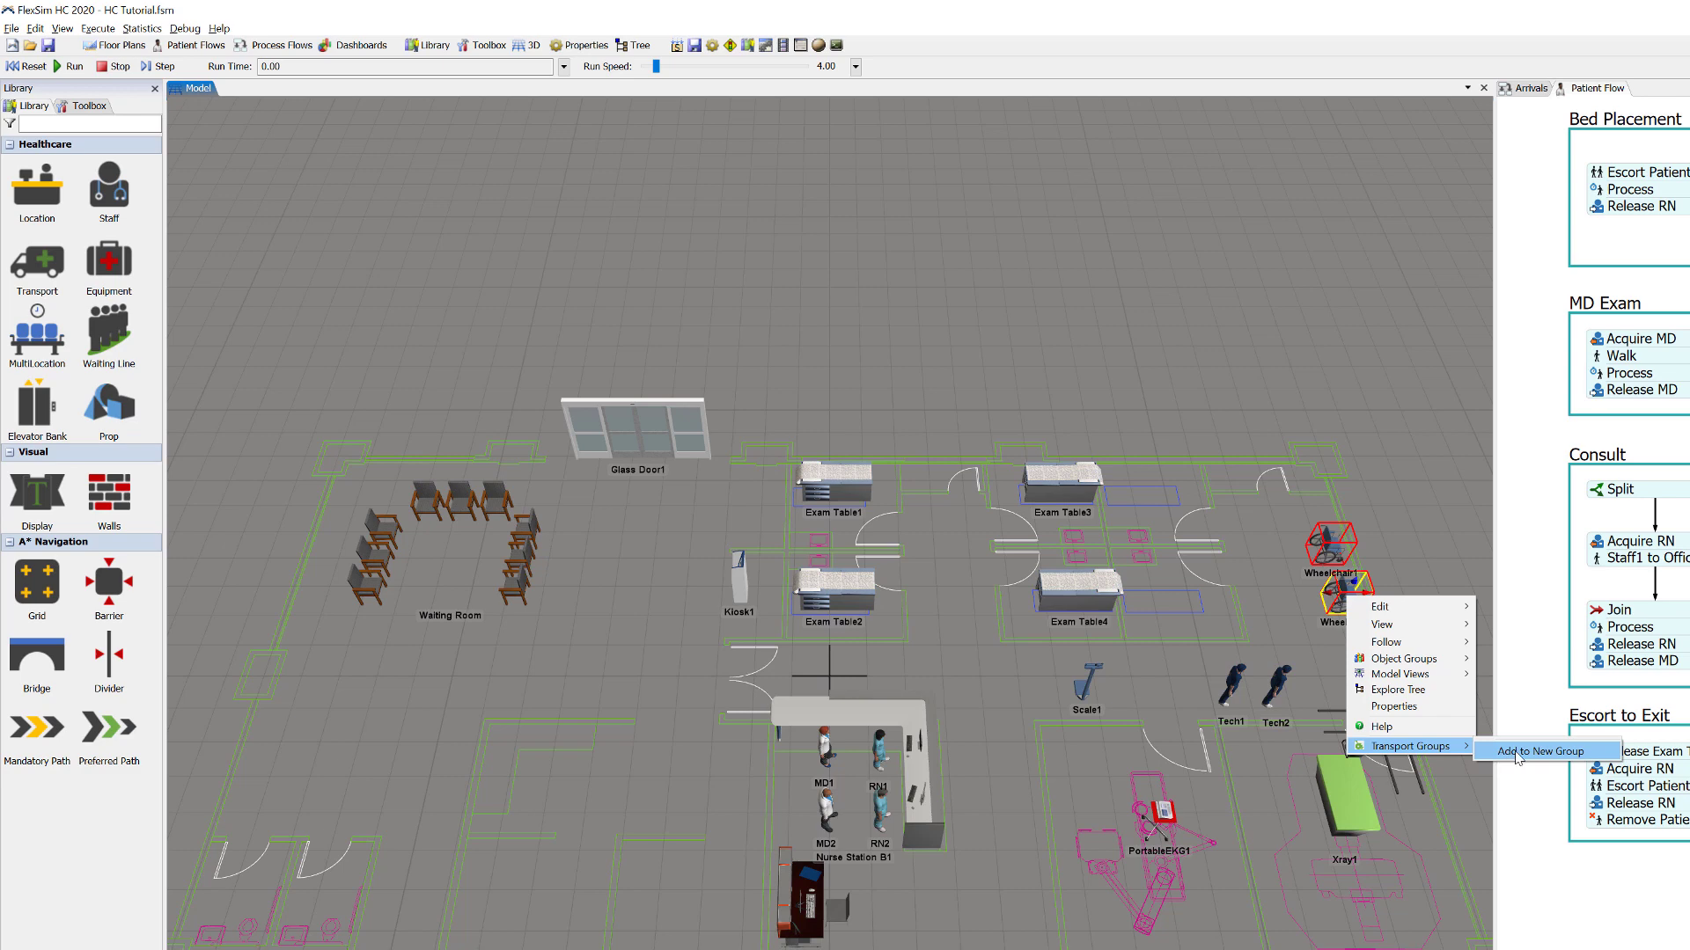
click(1540, 751)
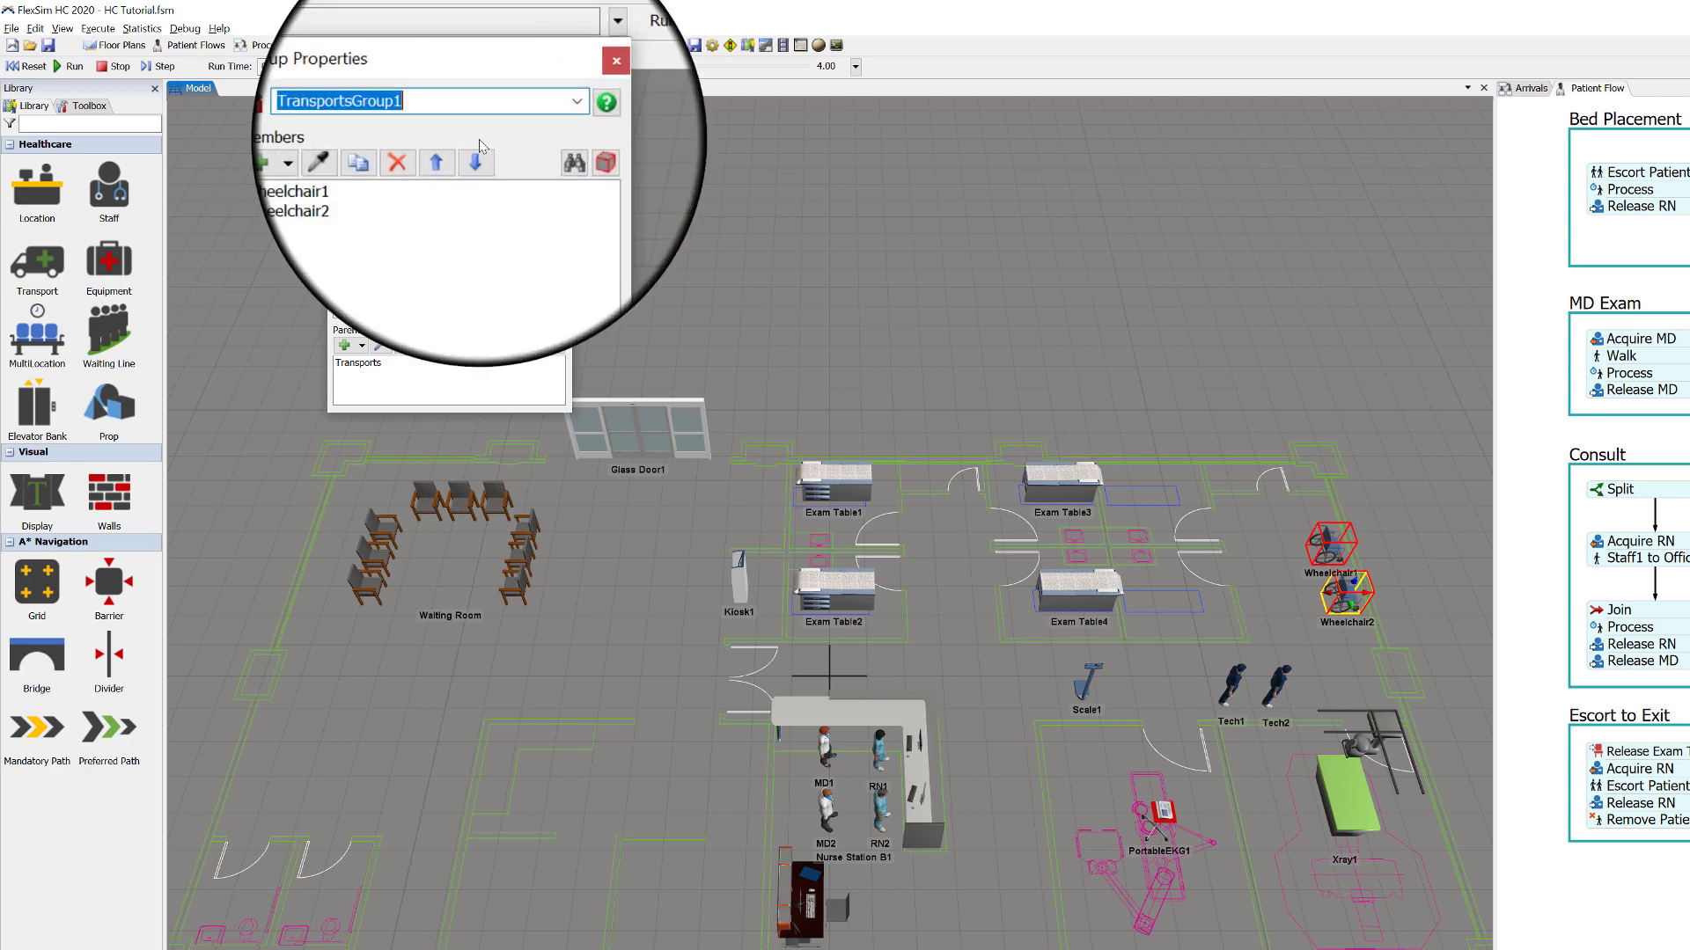
text(Wheelchairs)
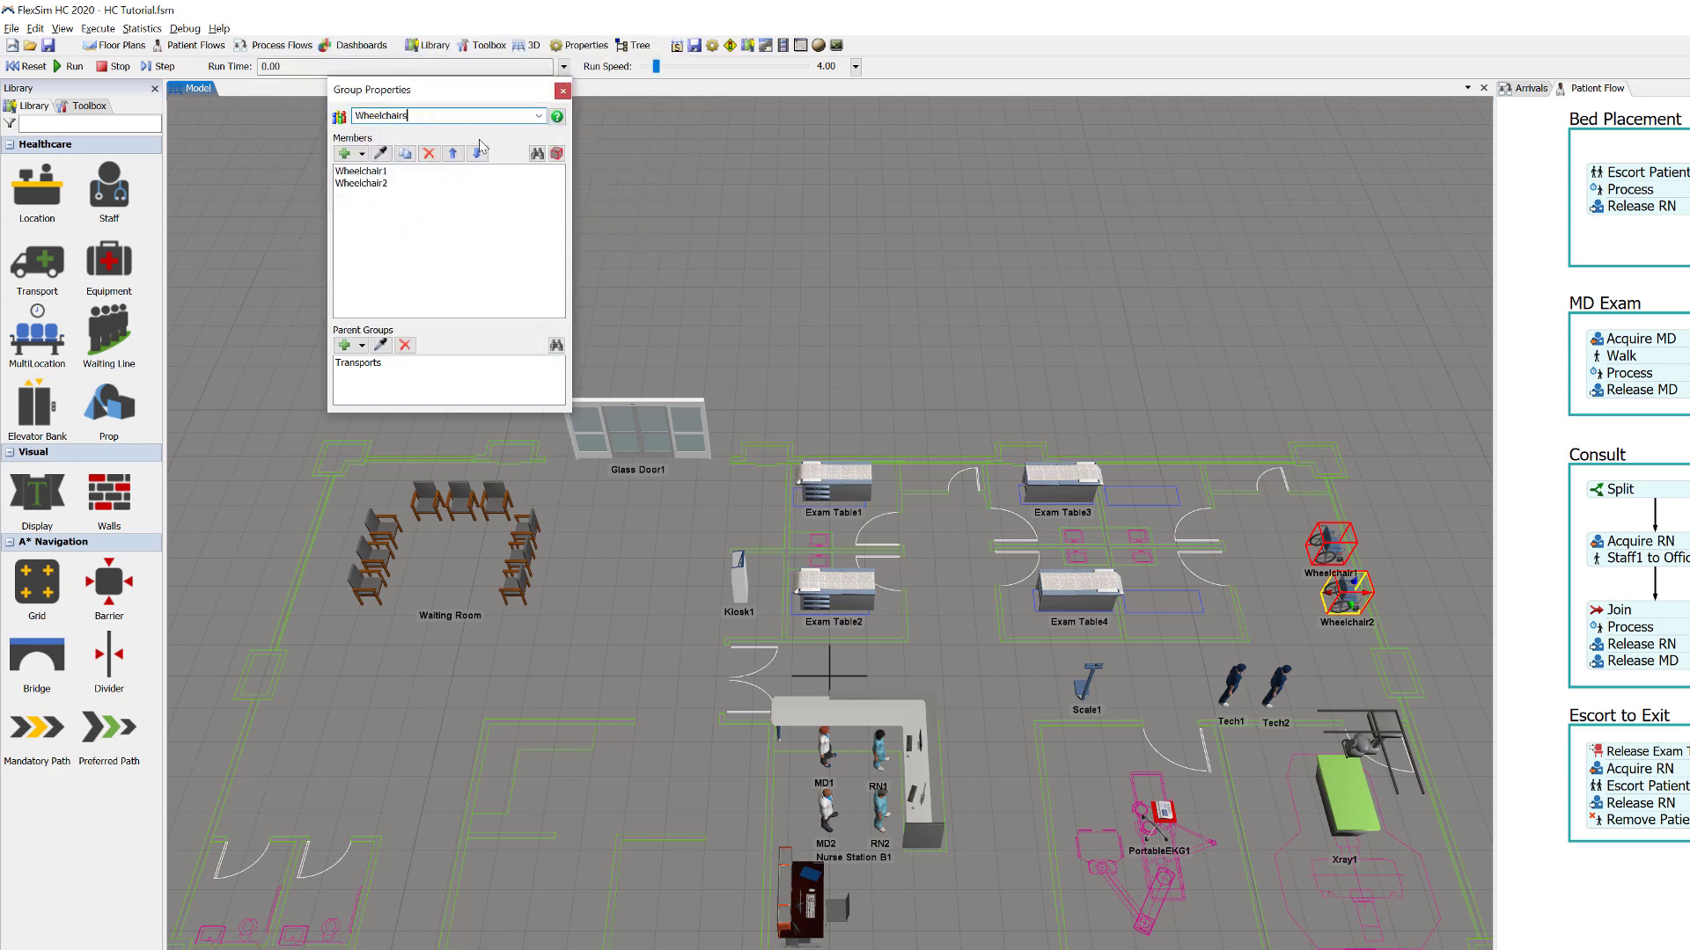
click(562, 91)
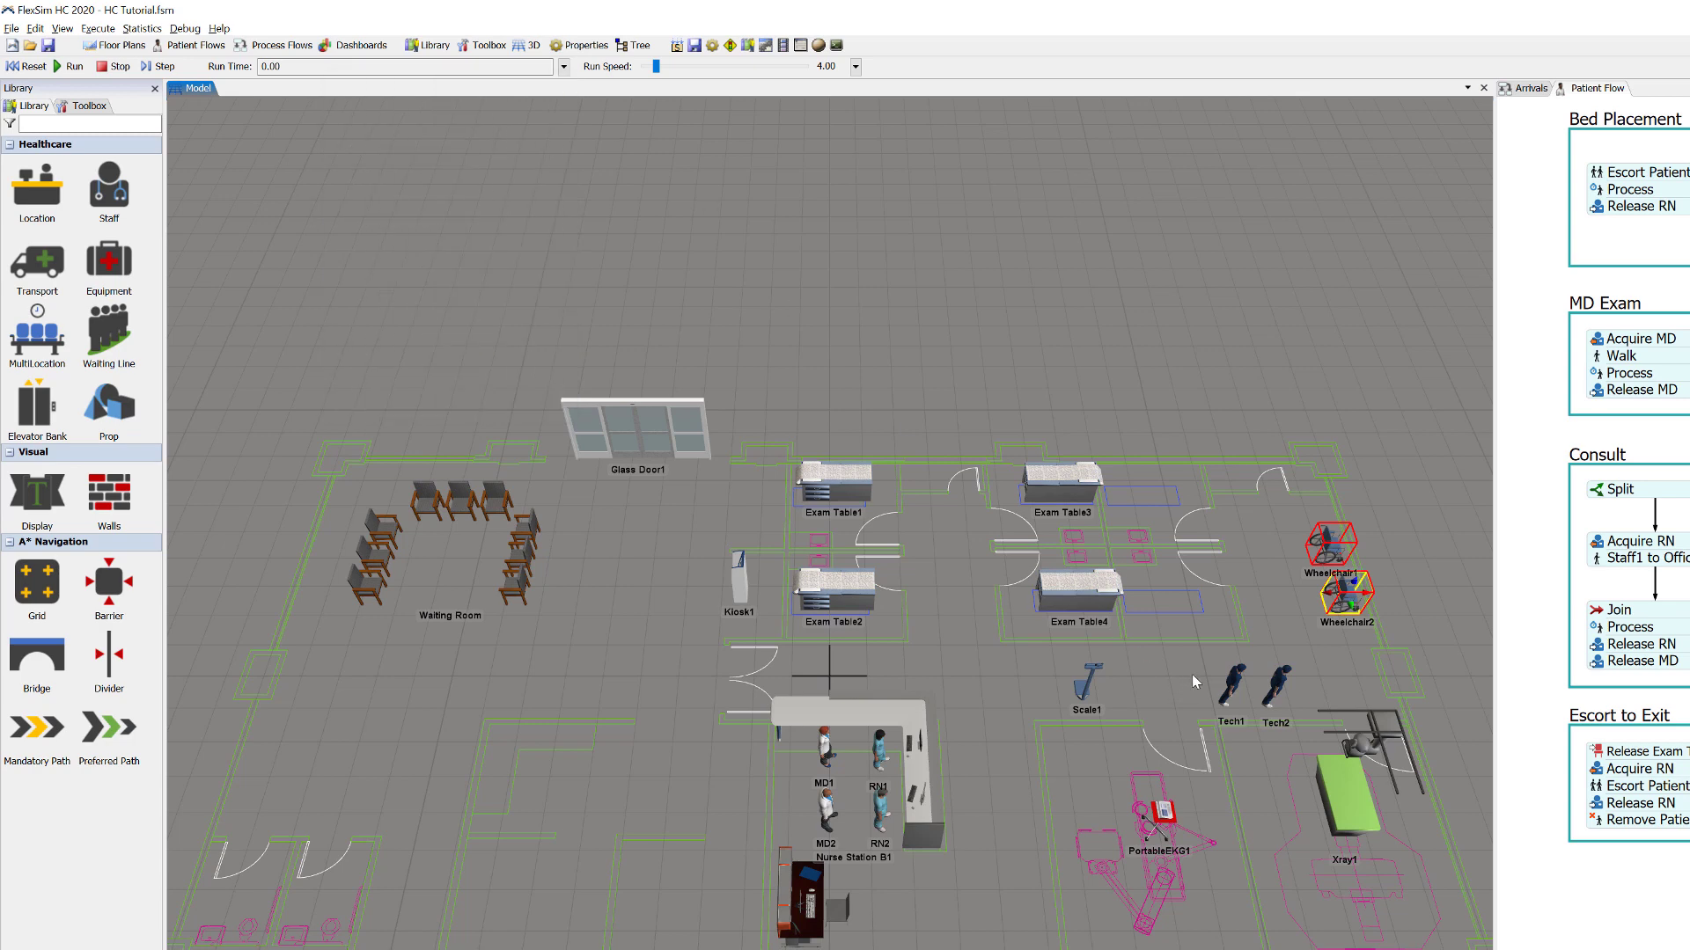
- Put Tech1 and Tech2 in a new staff group named Techs
shift+drag(1196, 664, 1306, 709)
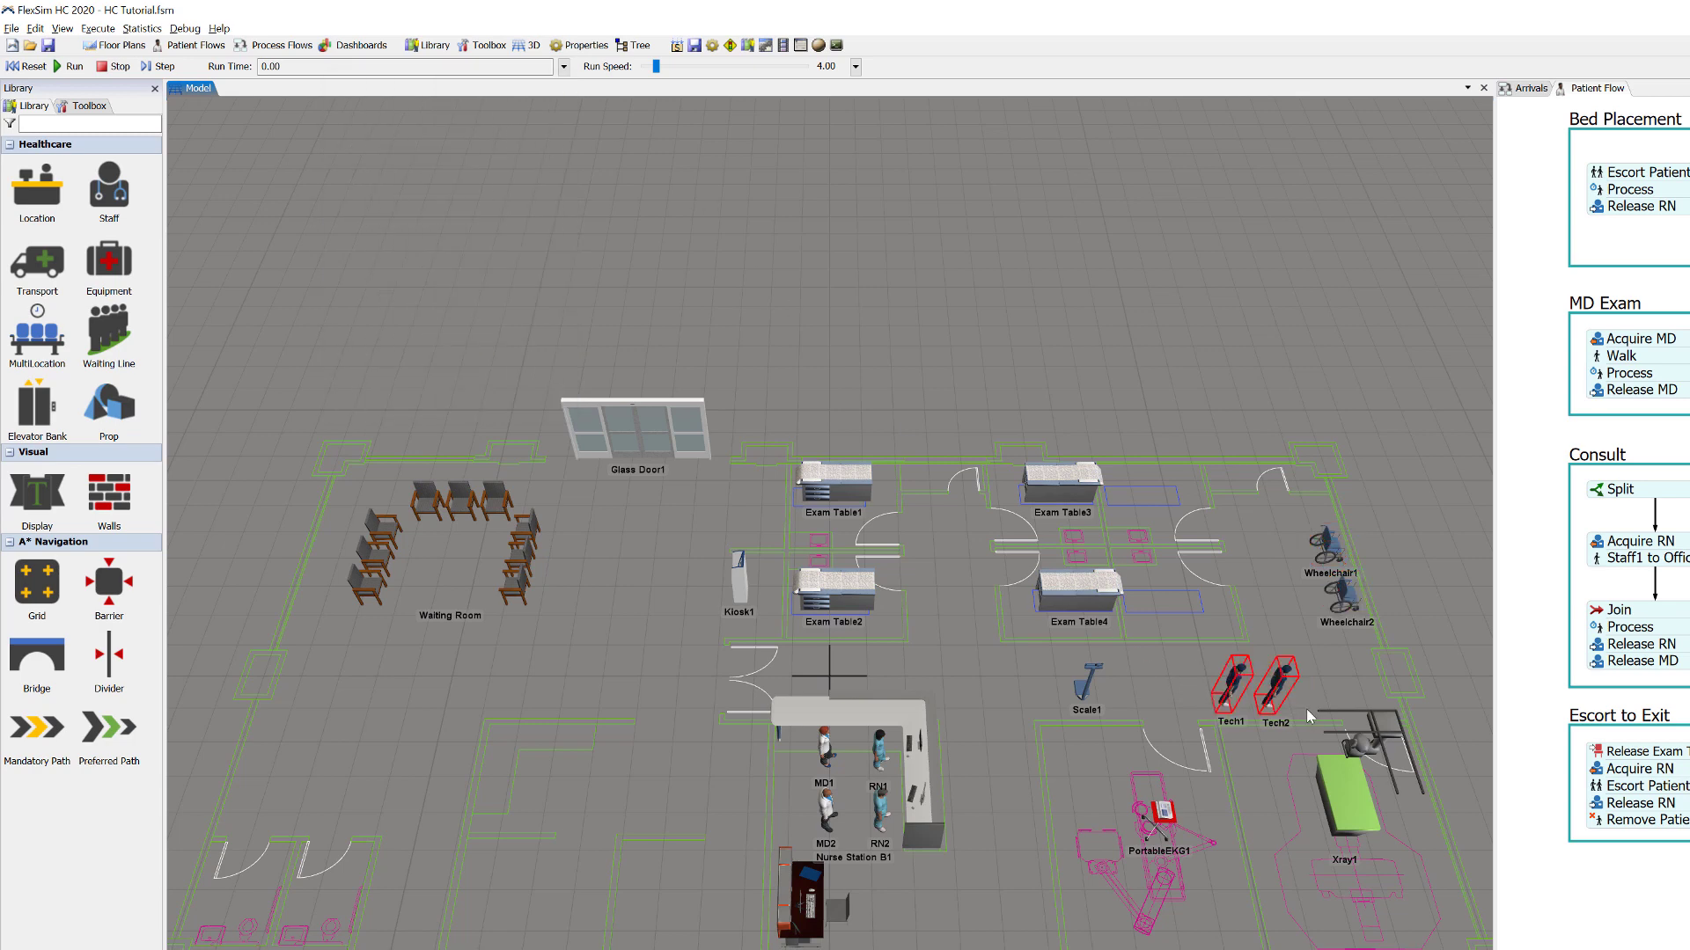
right_click(1280, 687)
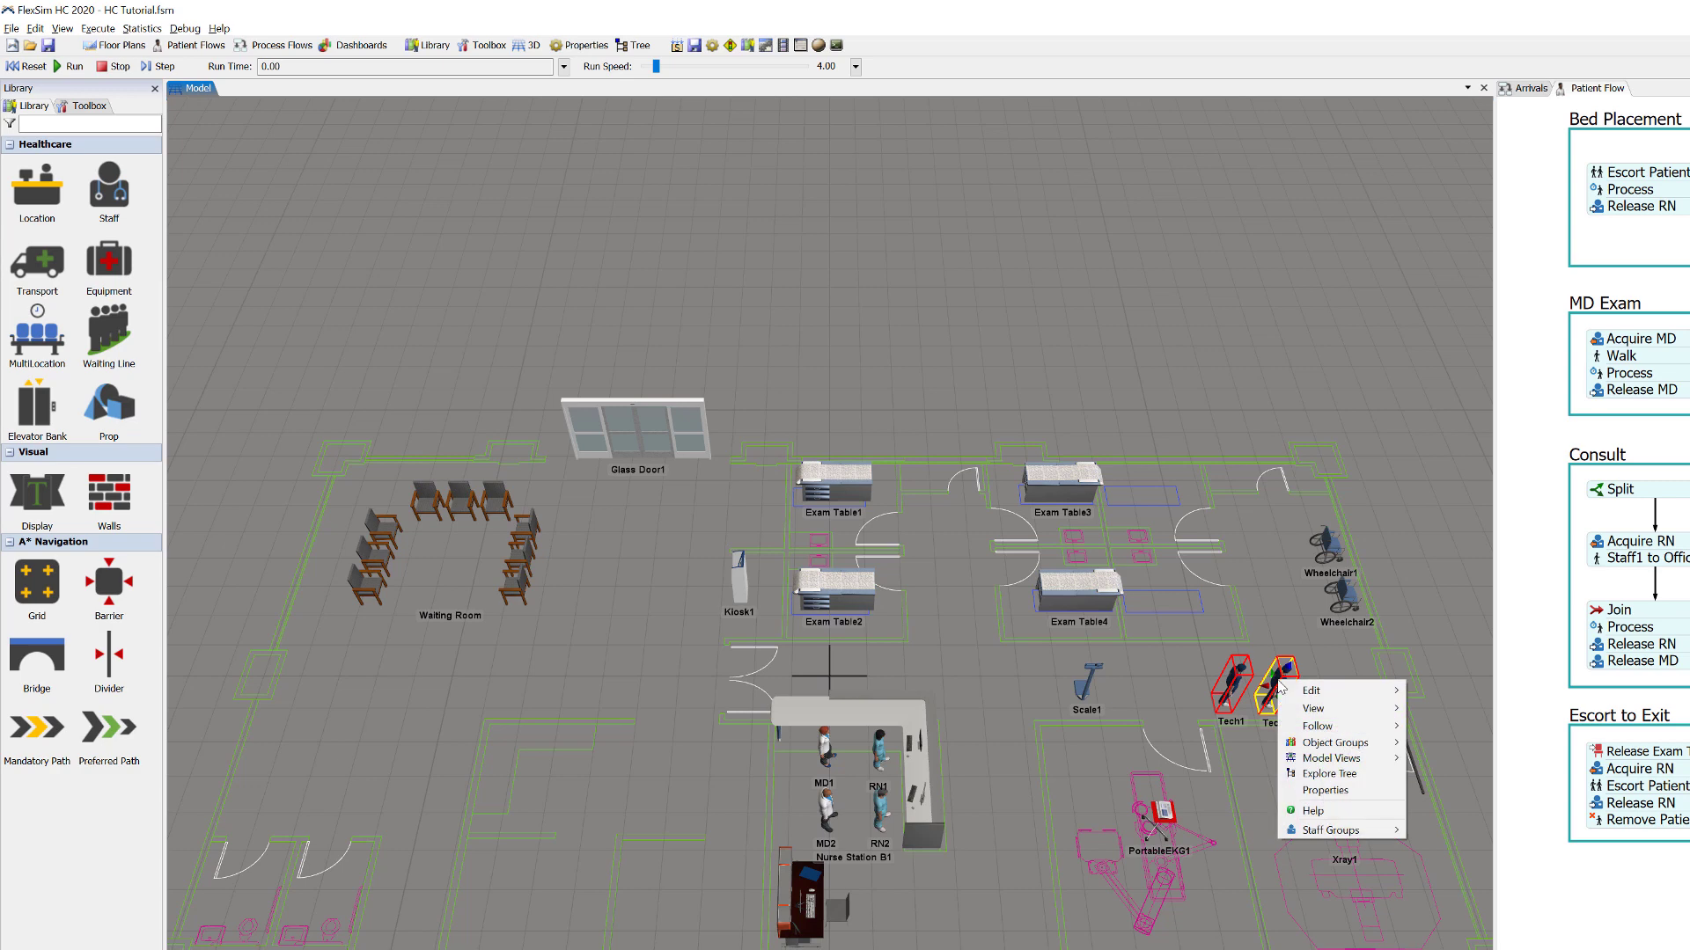
mouse_move(1369, 832)
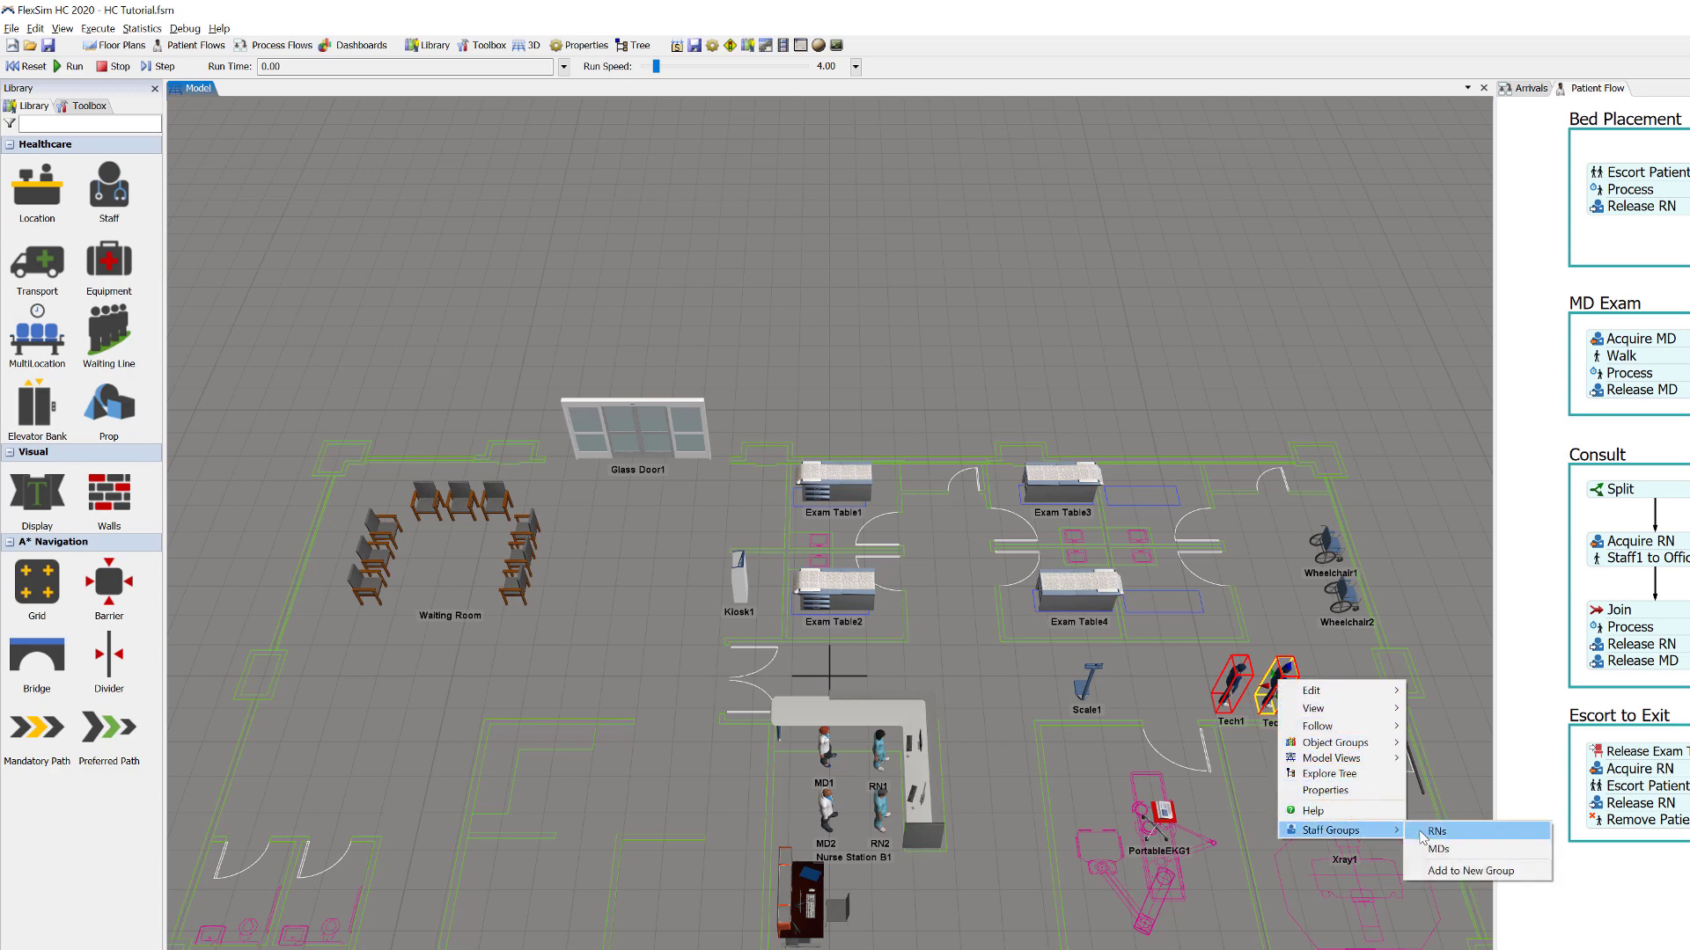
click(1435, 872)
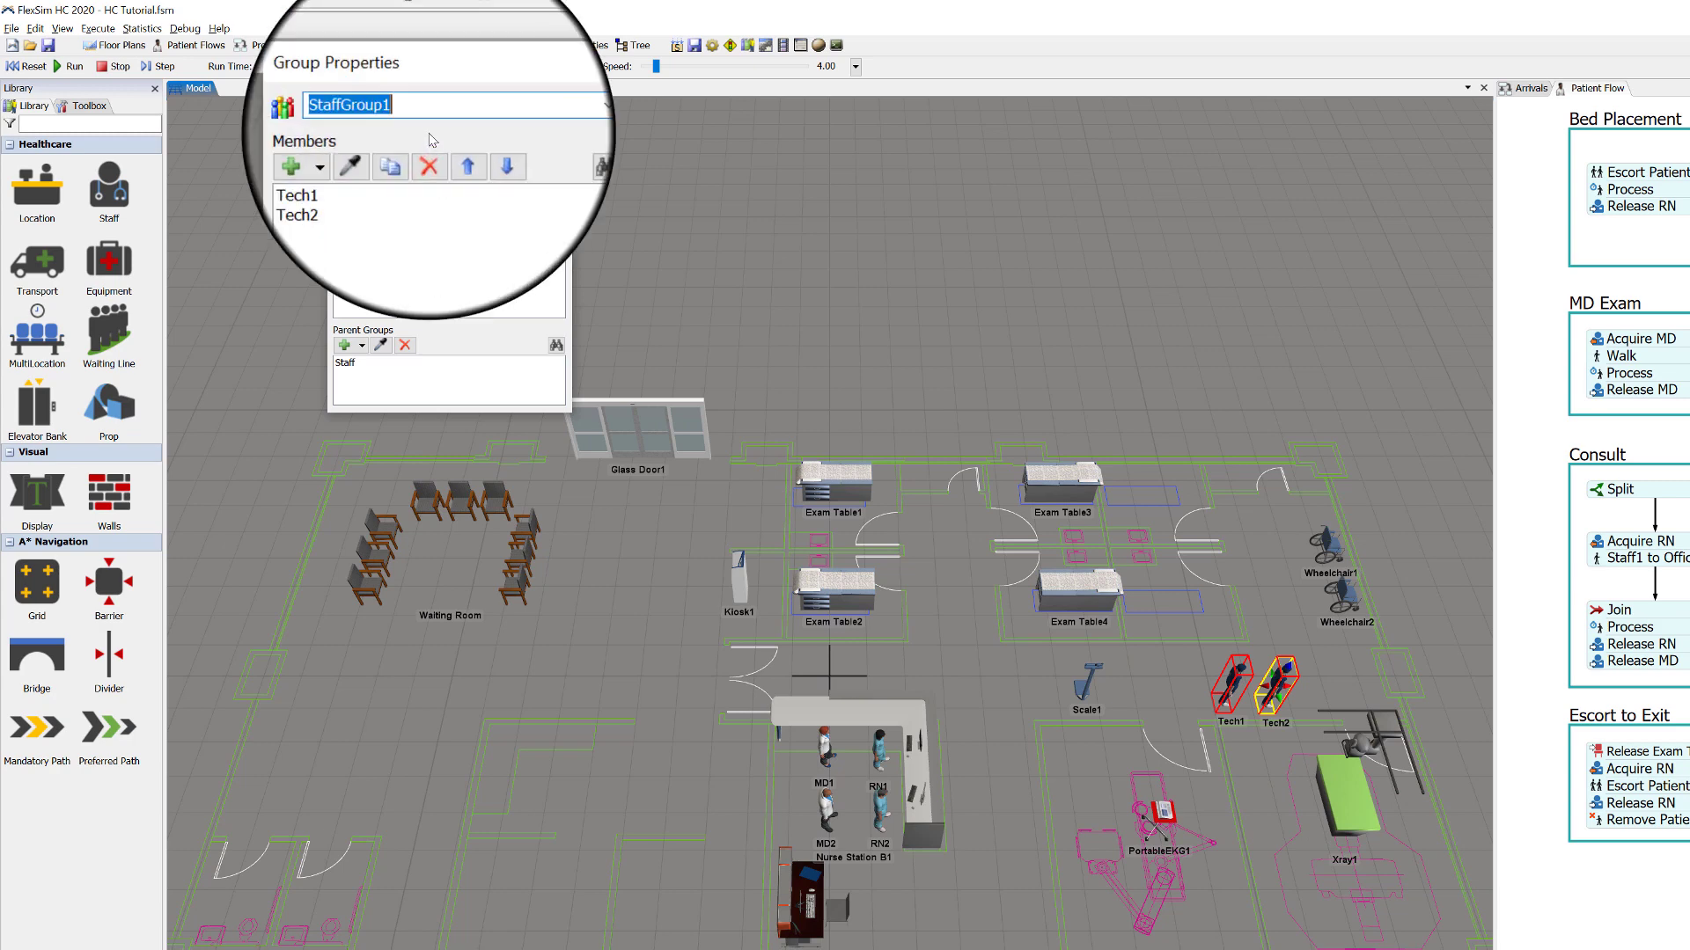
text(Techs)
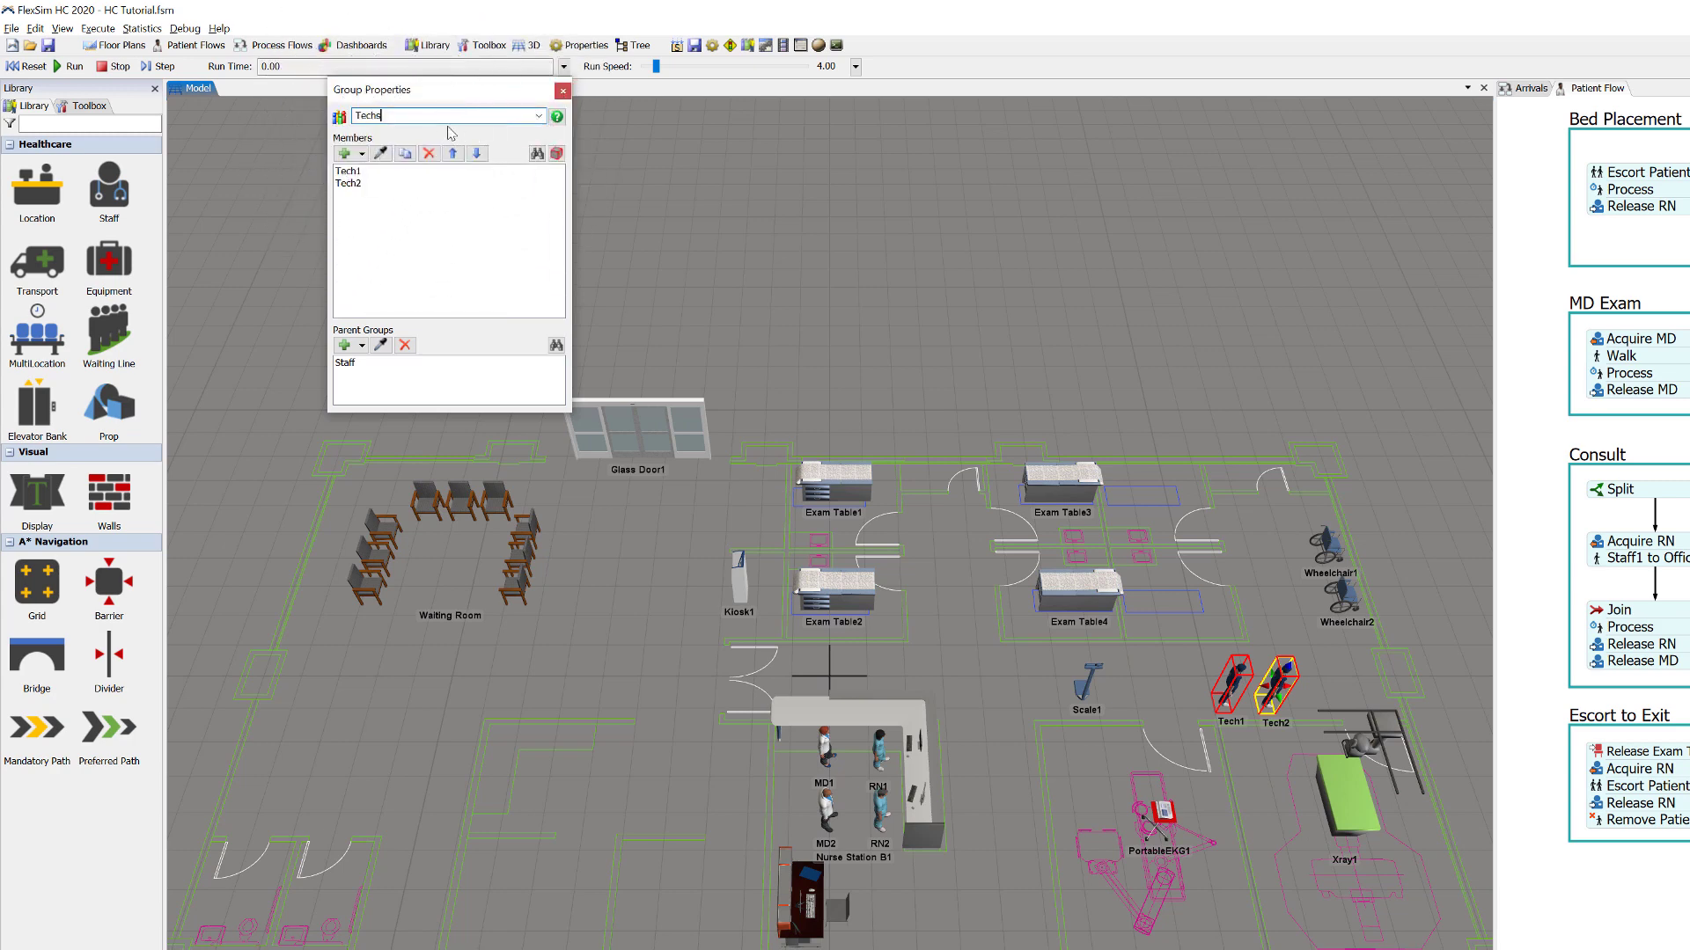
click(562, 90)
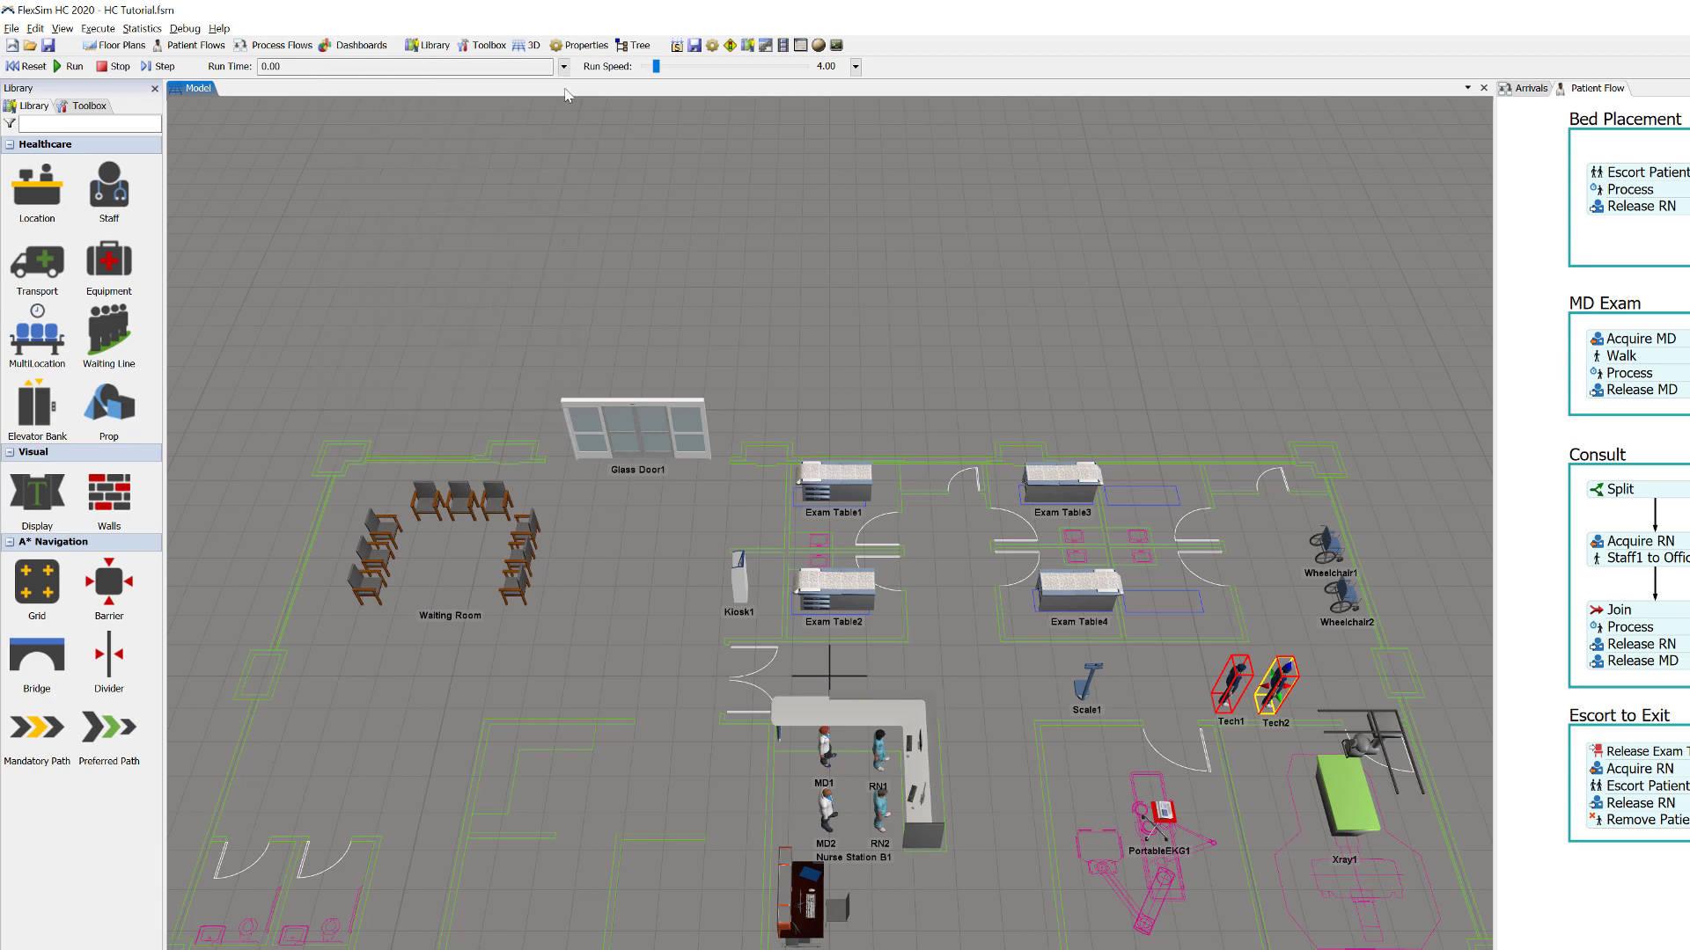
- Put the portable EKG in a new equipment group named EKGs and clear the selection
click(1130, 810)
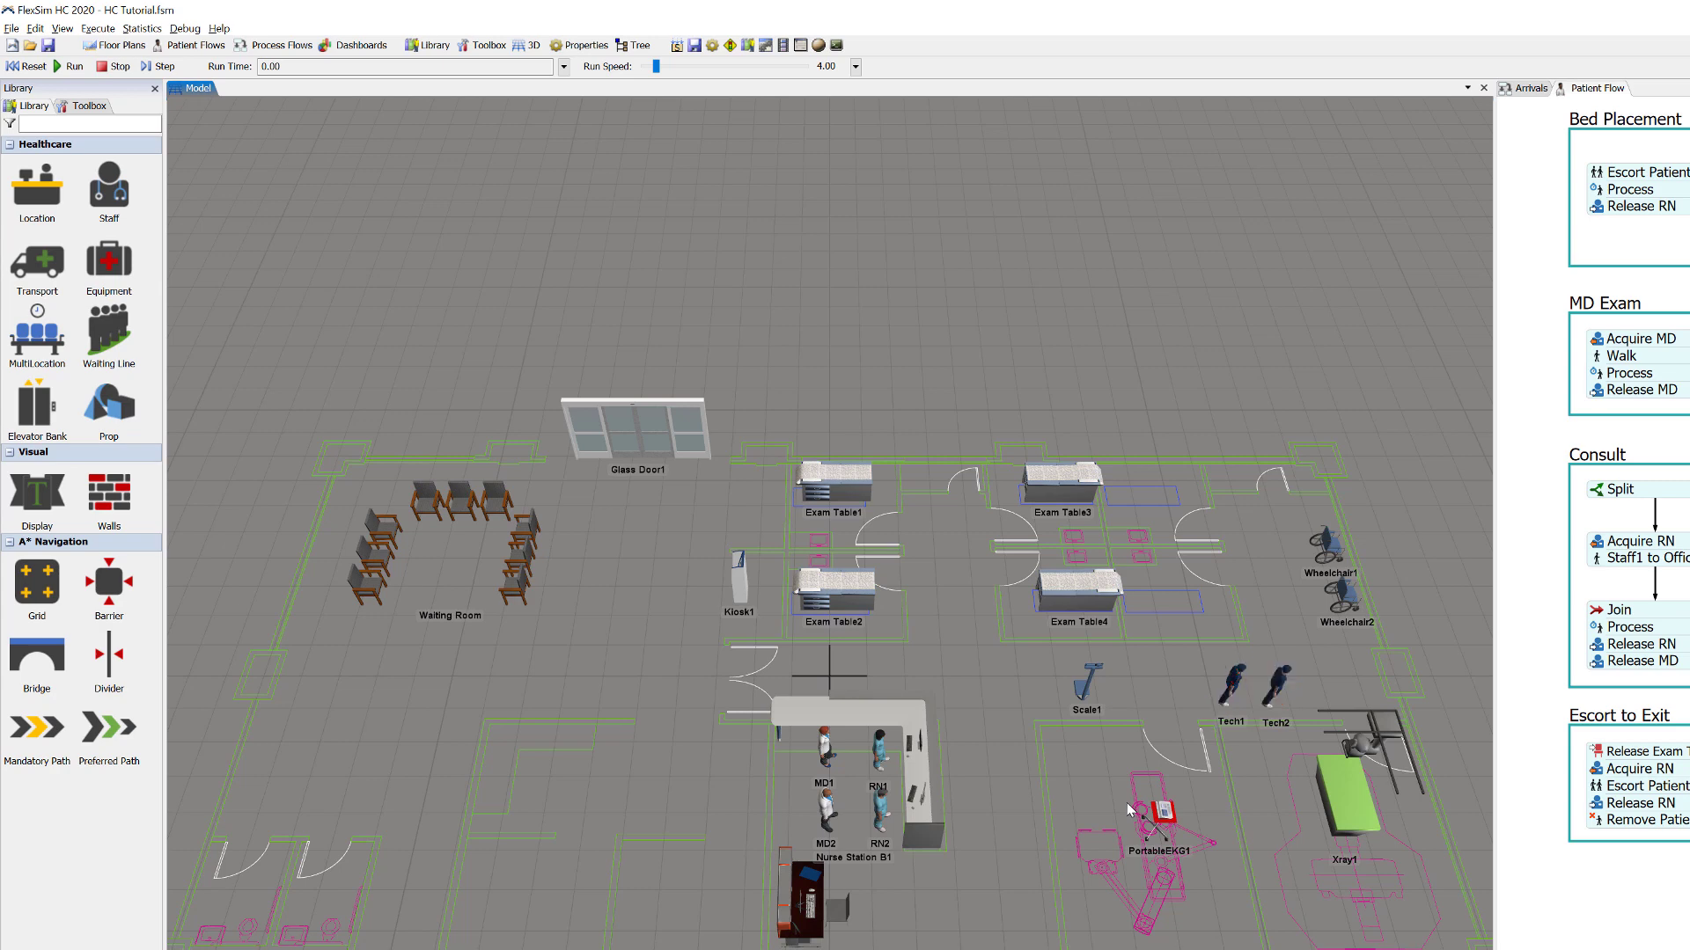
right_click(1160, 815)
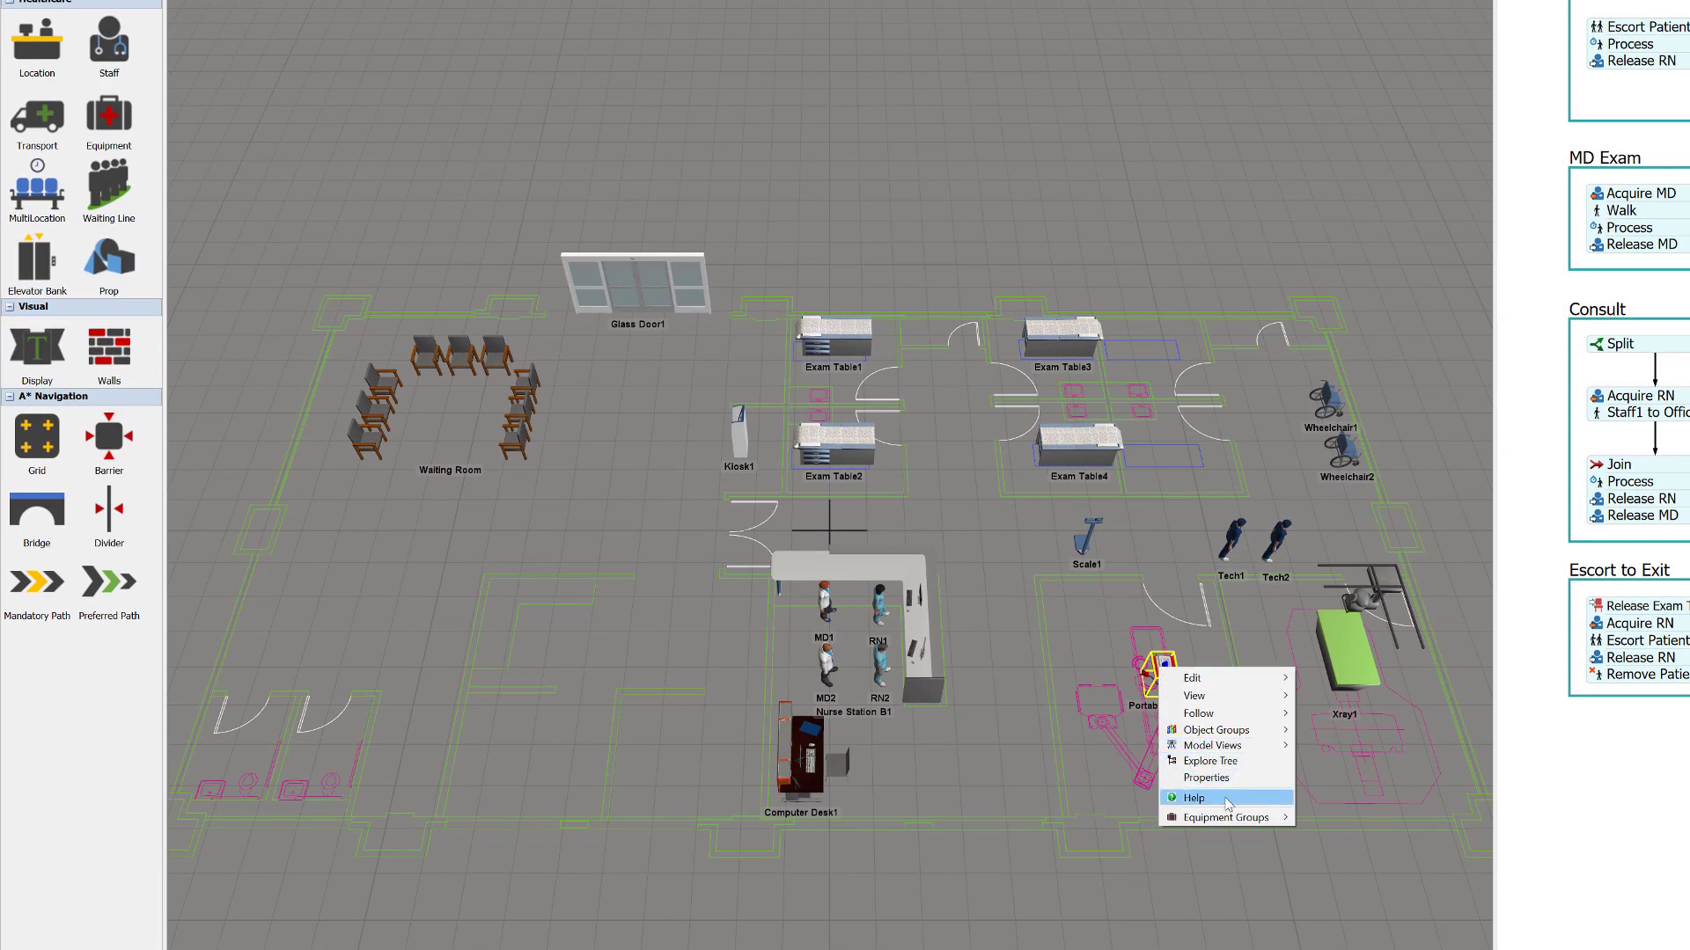
mouse_move(1240, 821)
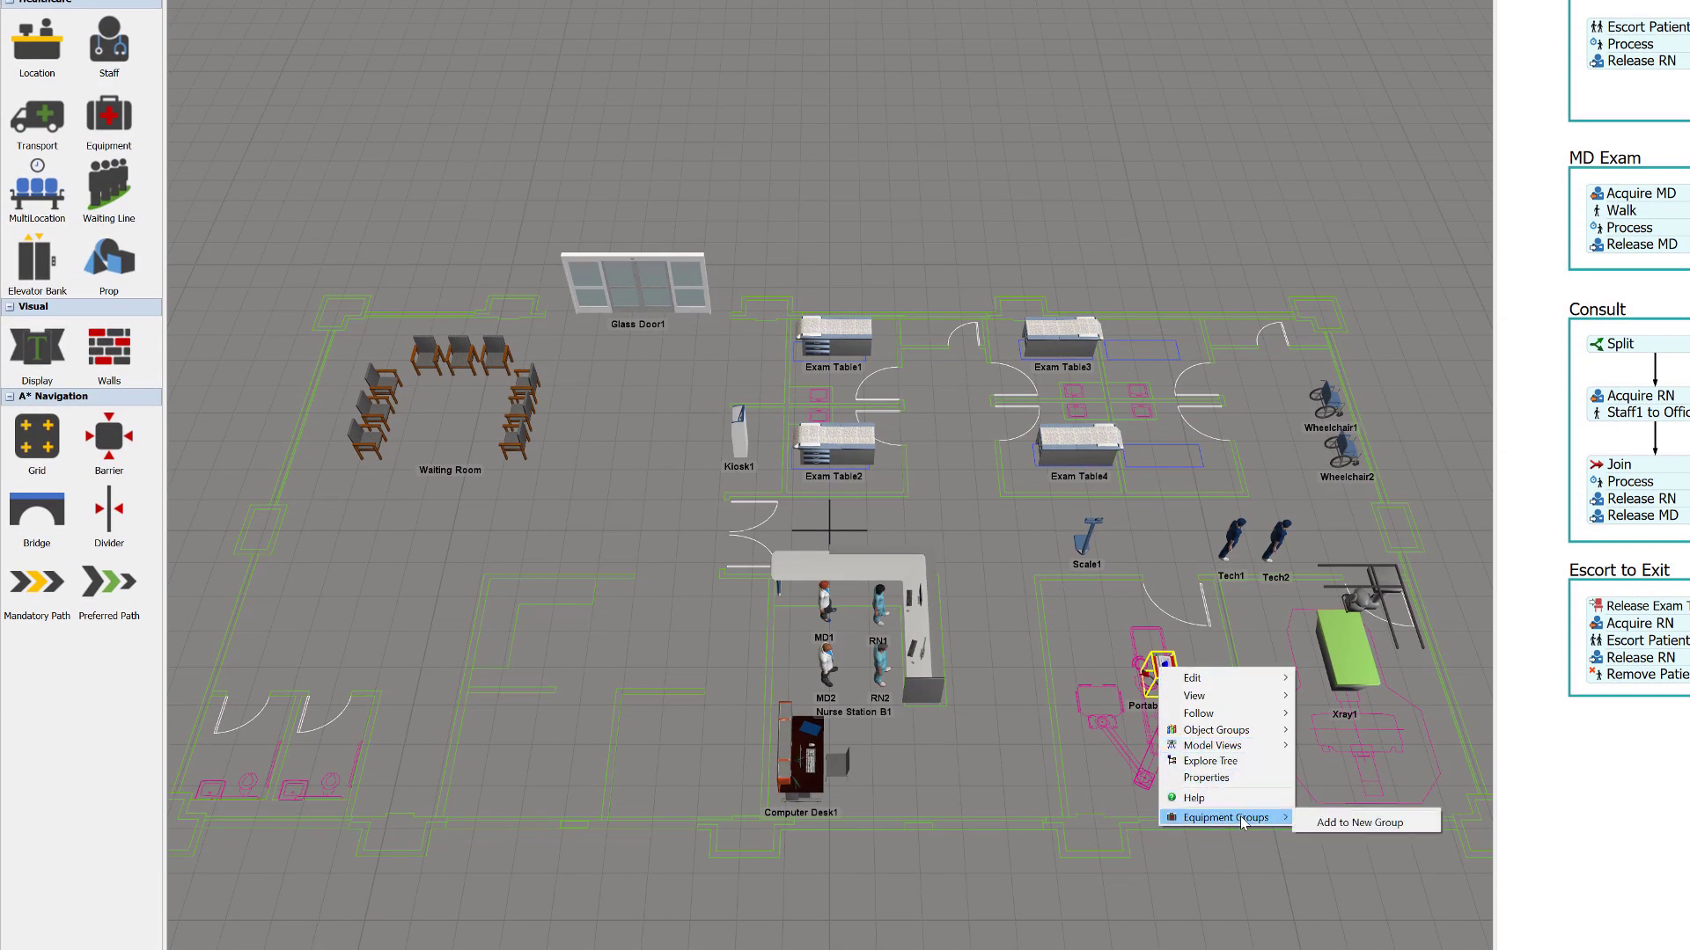
click(1332, 822)
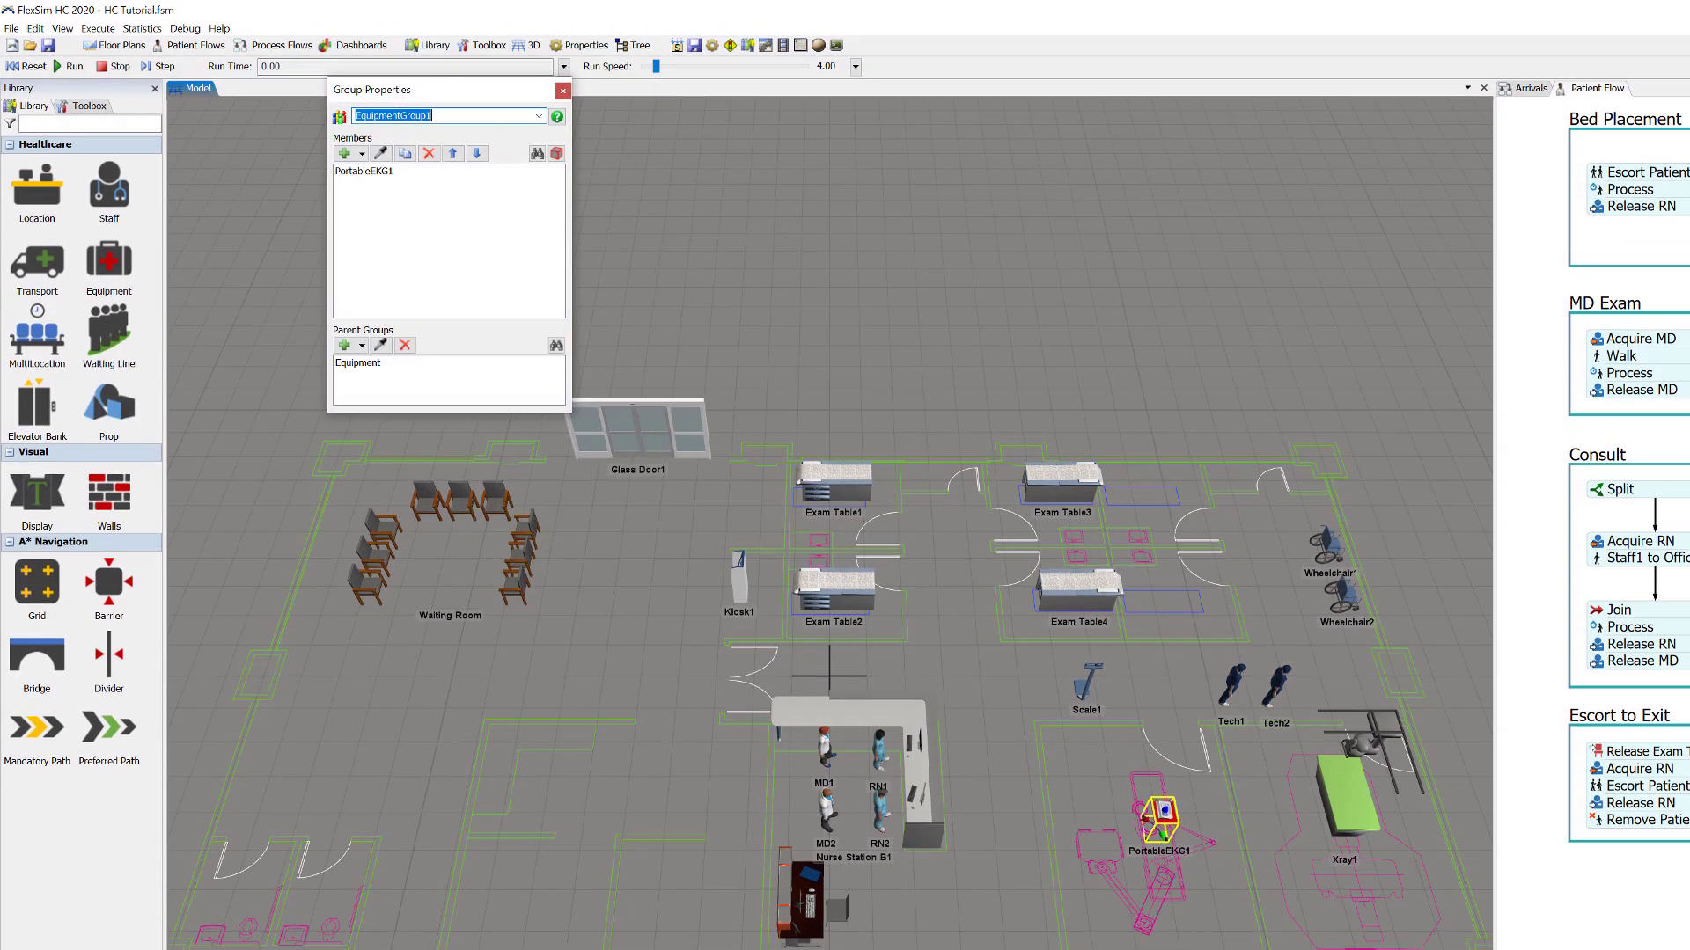
text(EKGs)
click(561, 92)
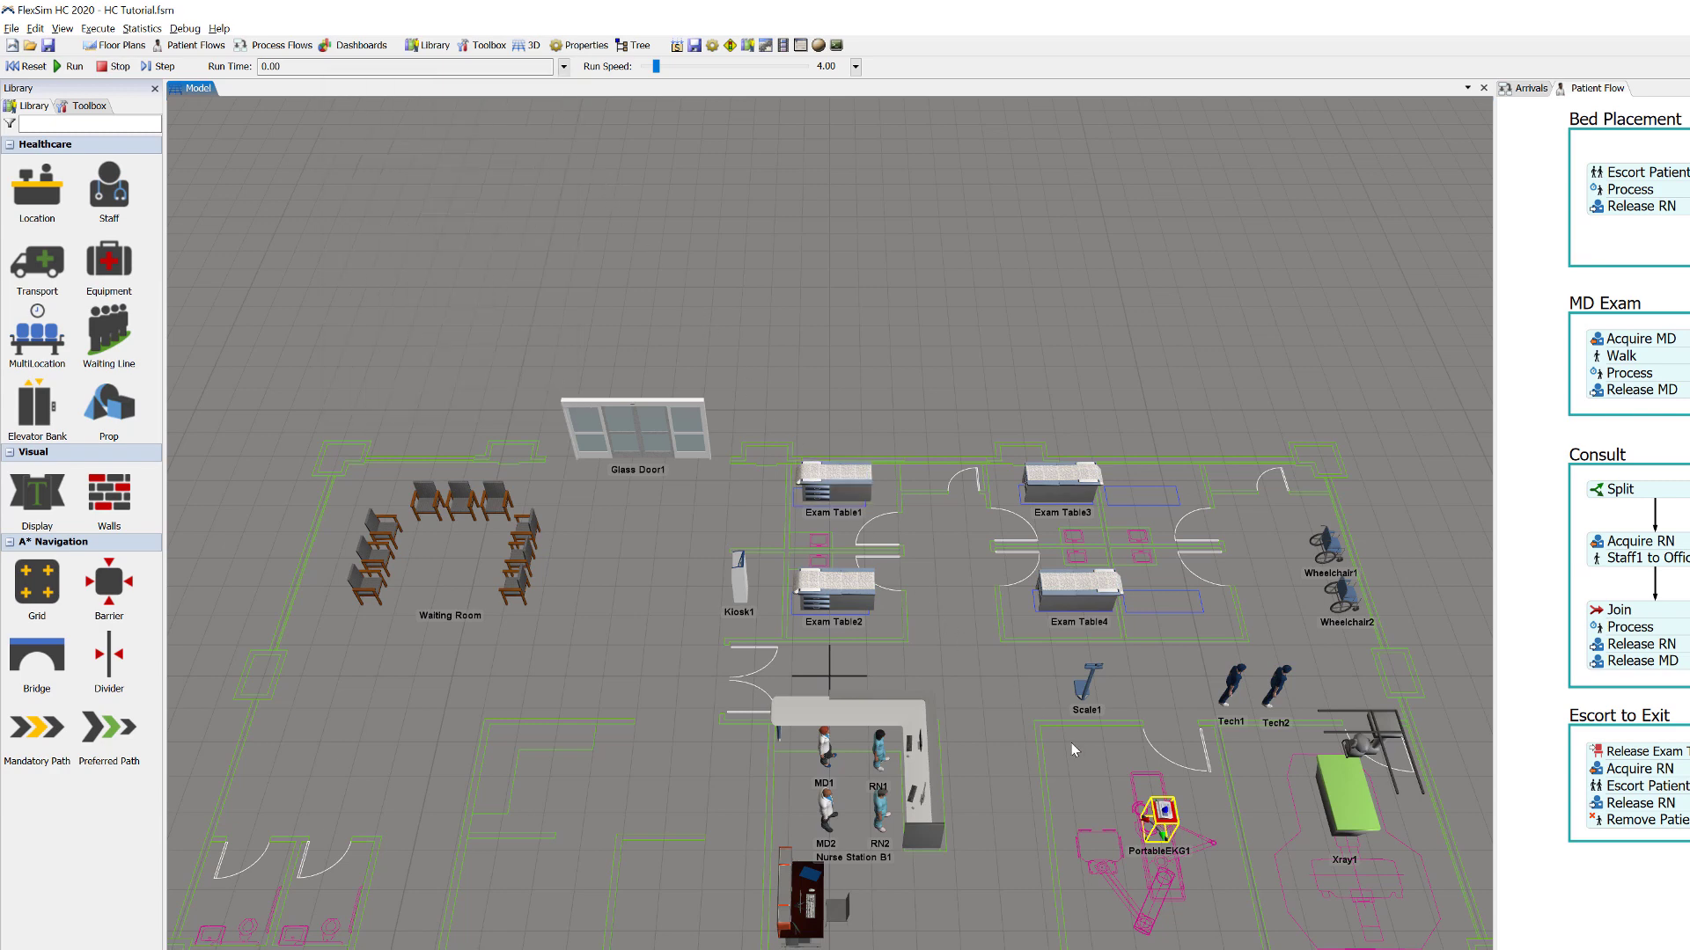
click(1081, 767)
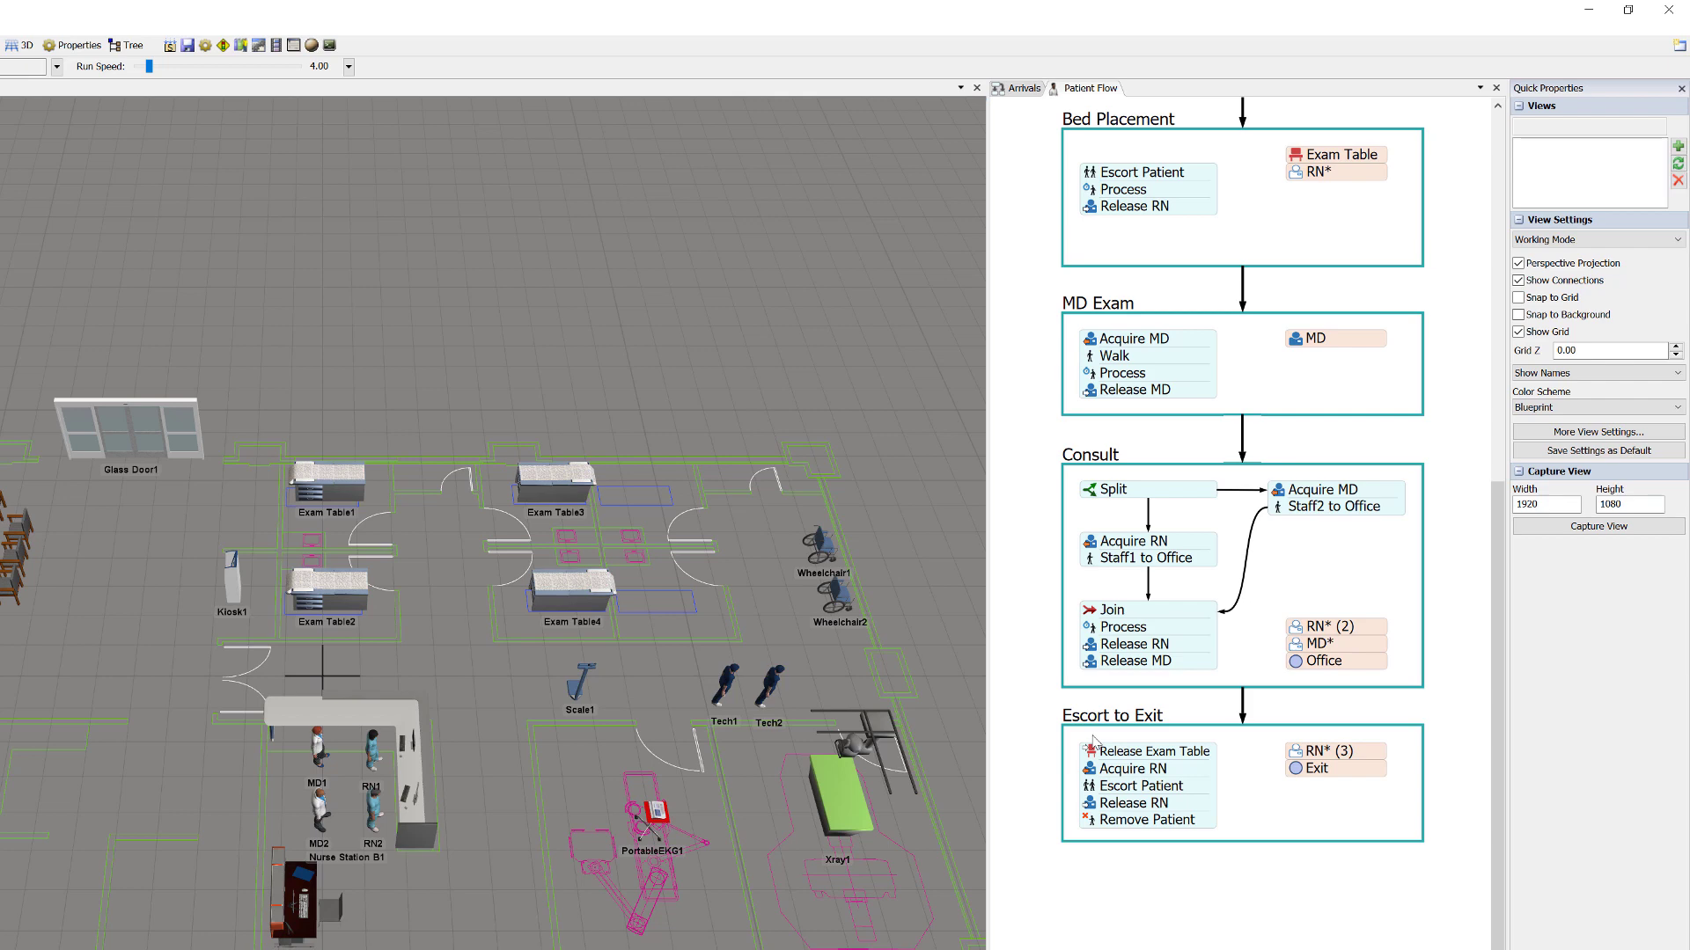
- Move the Consult and Escort to Exit blocks down together to open a large gap below MD Exam in the patient flow
click(1092, 741)
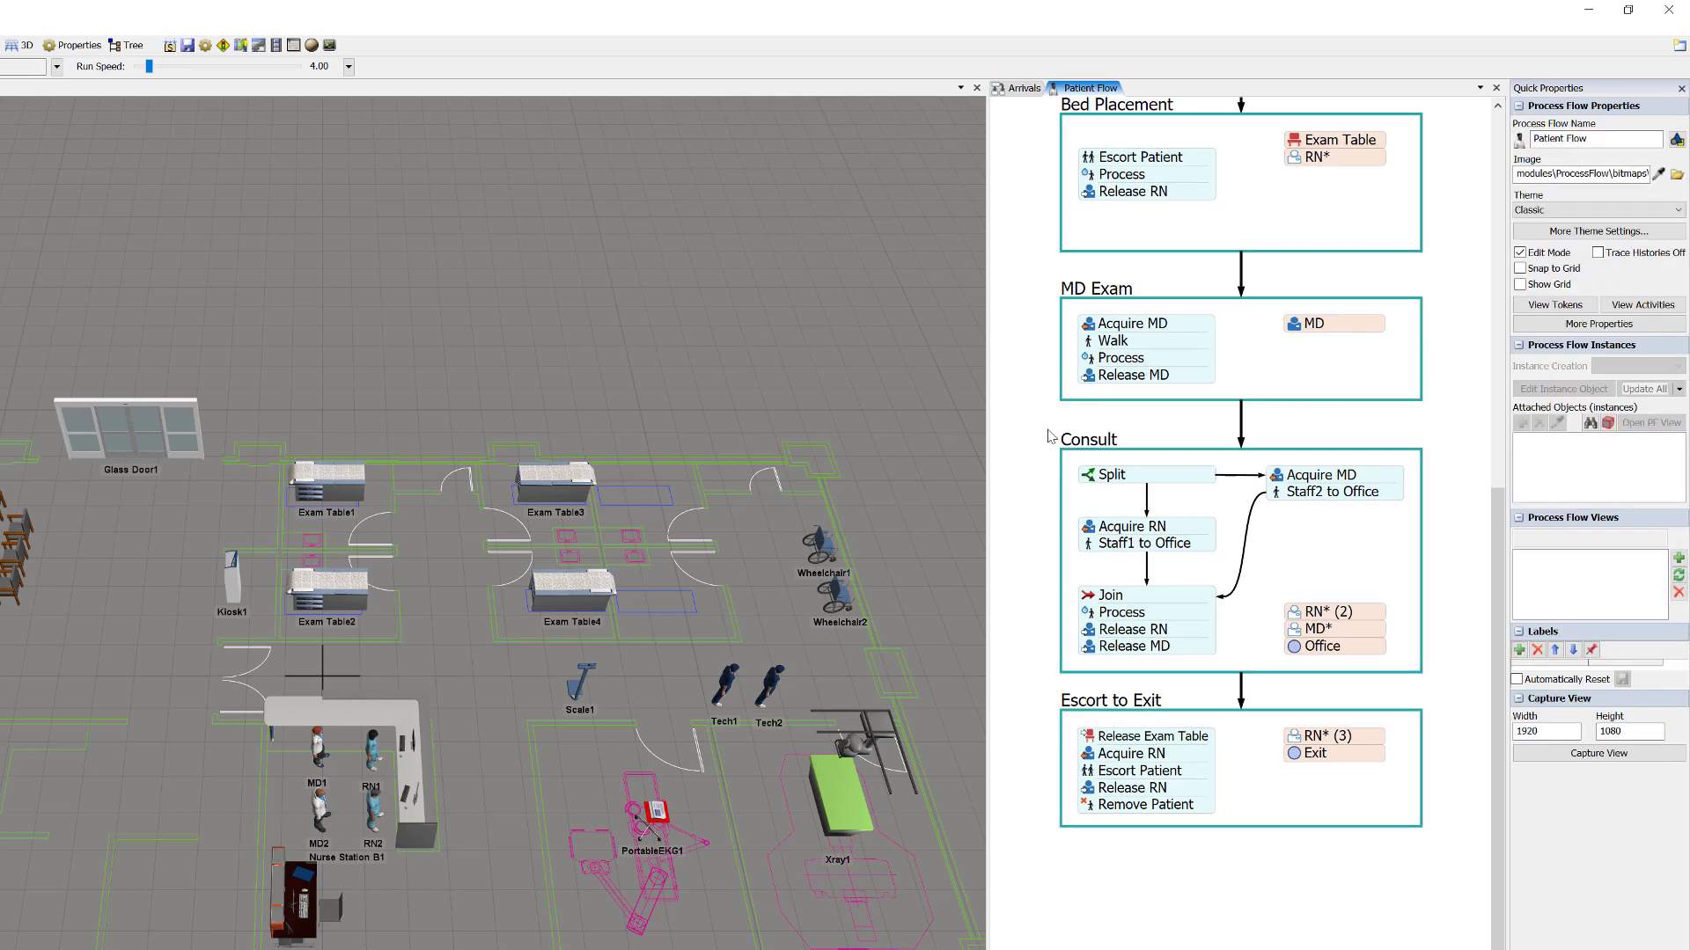
drag(1044, 427, 1461, 860)
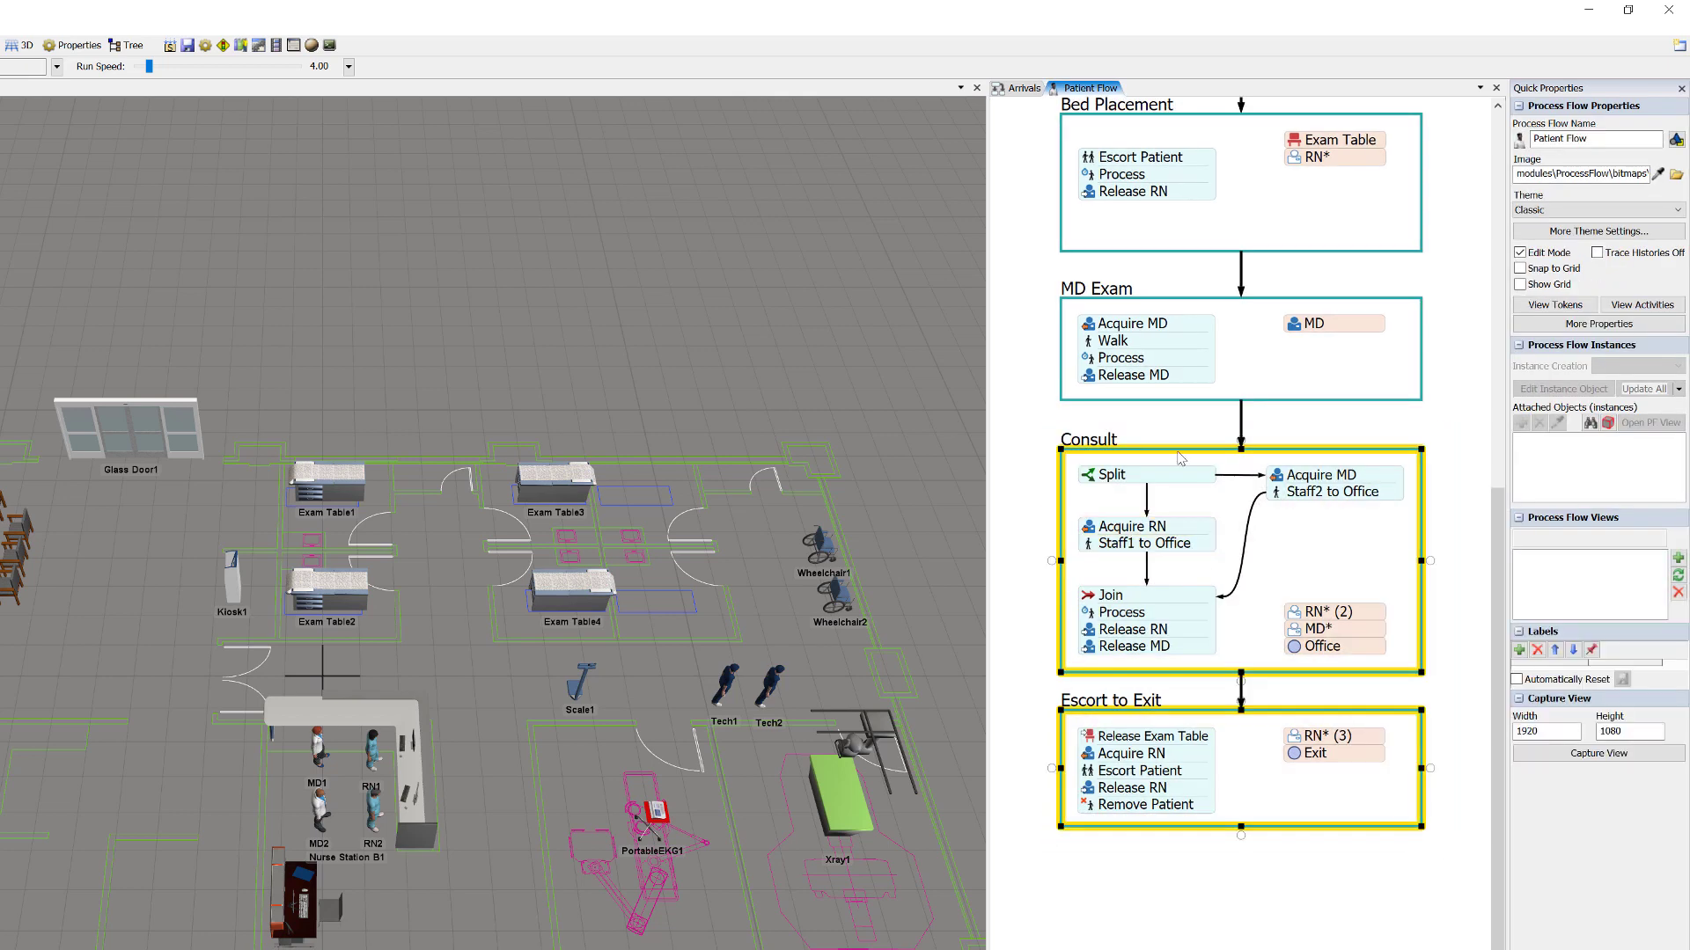
drag(1179, 454, 1180, 814)
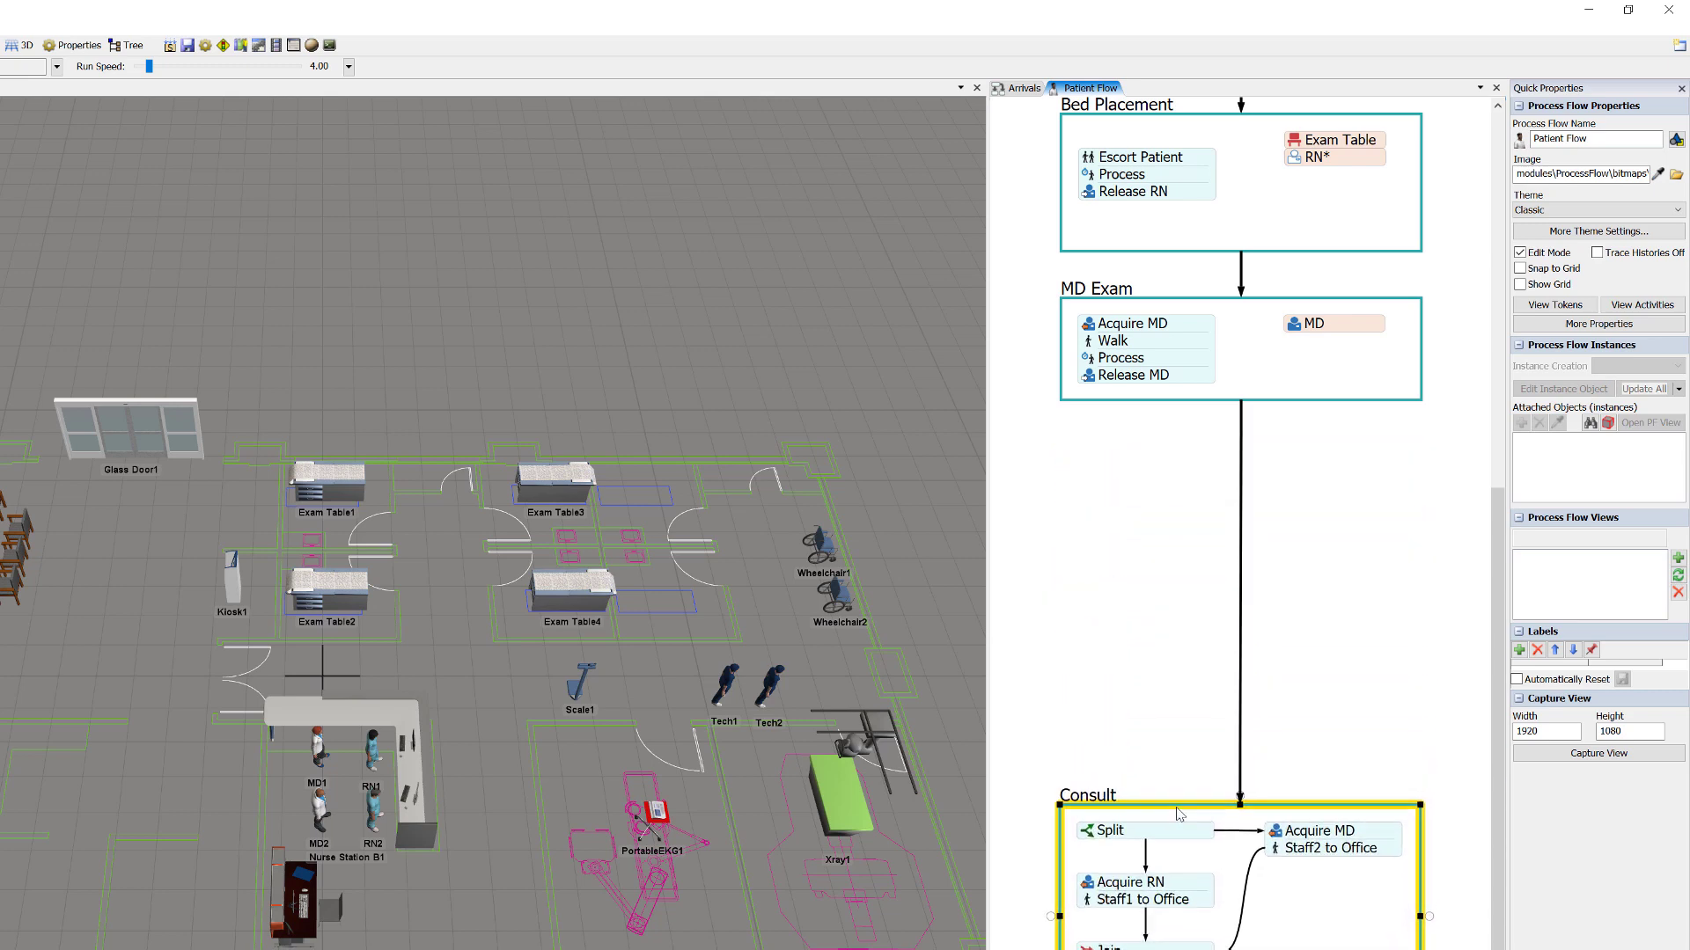
click(1194, 727)
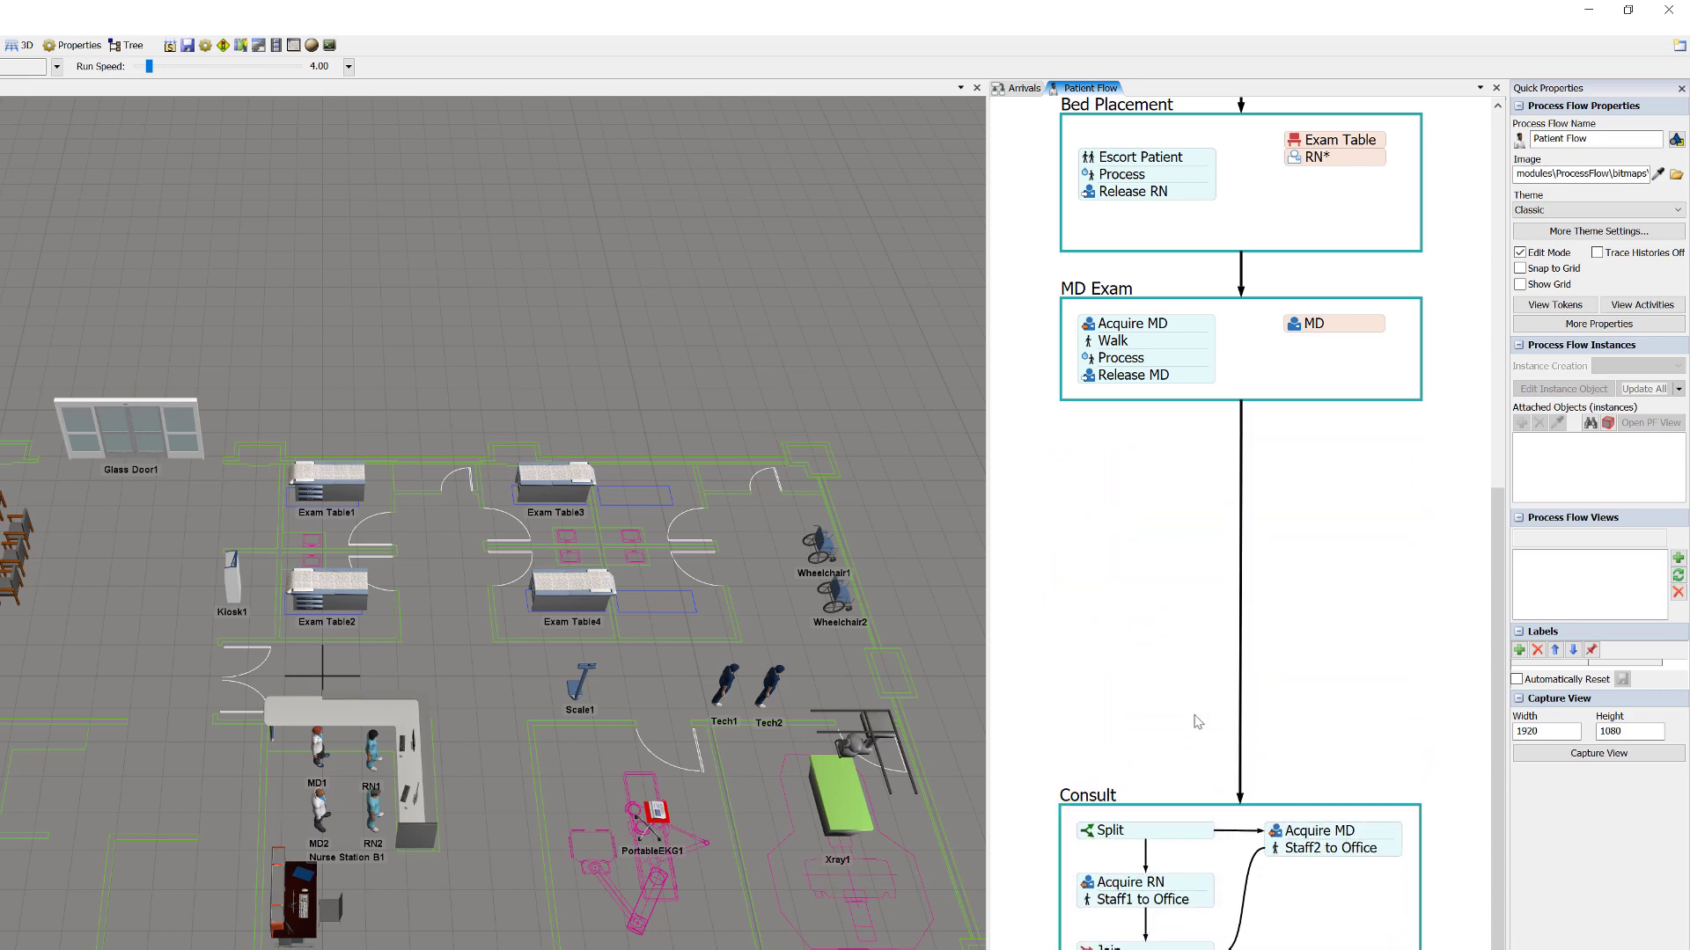
- Add a Decide activity just below the MD Exam block and name it "Treatment Type?"
double_click(1191, 440)
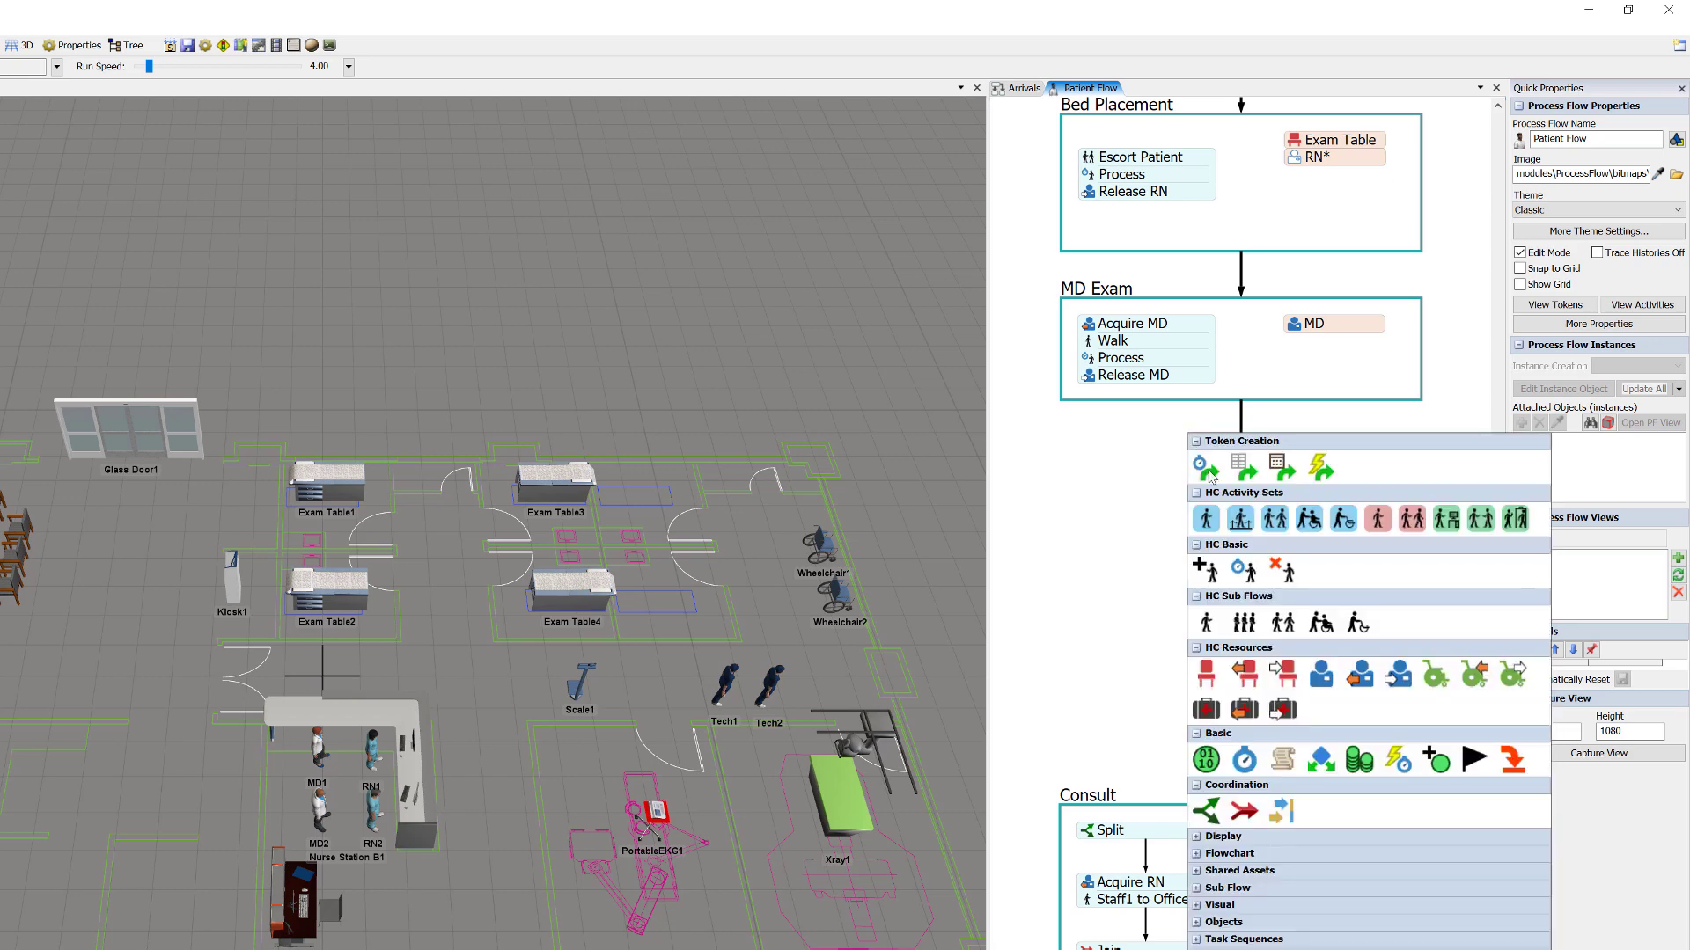
click(1320, 763)
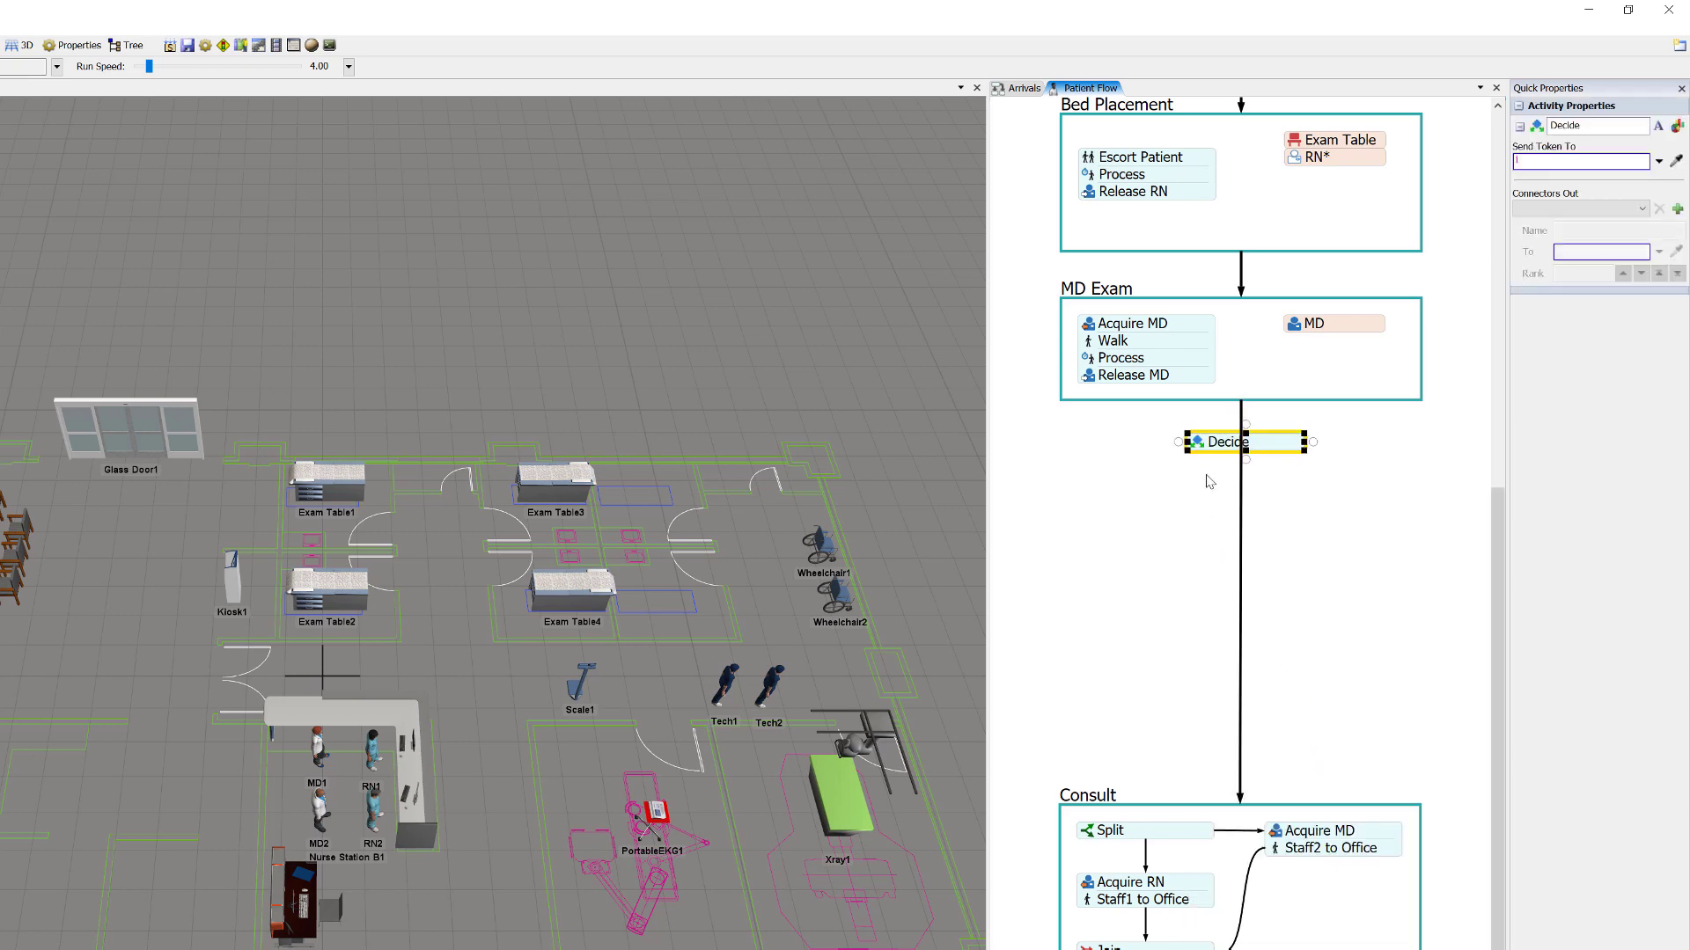
double_click(1223, 443)
text(Tr)
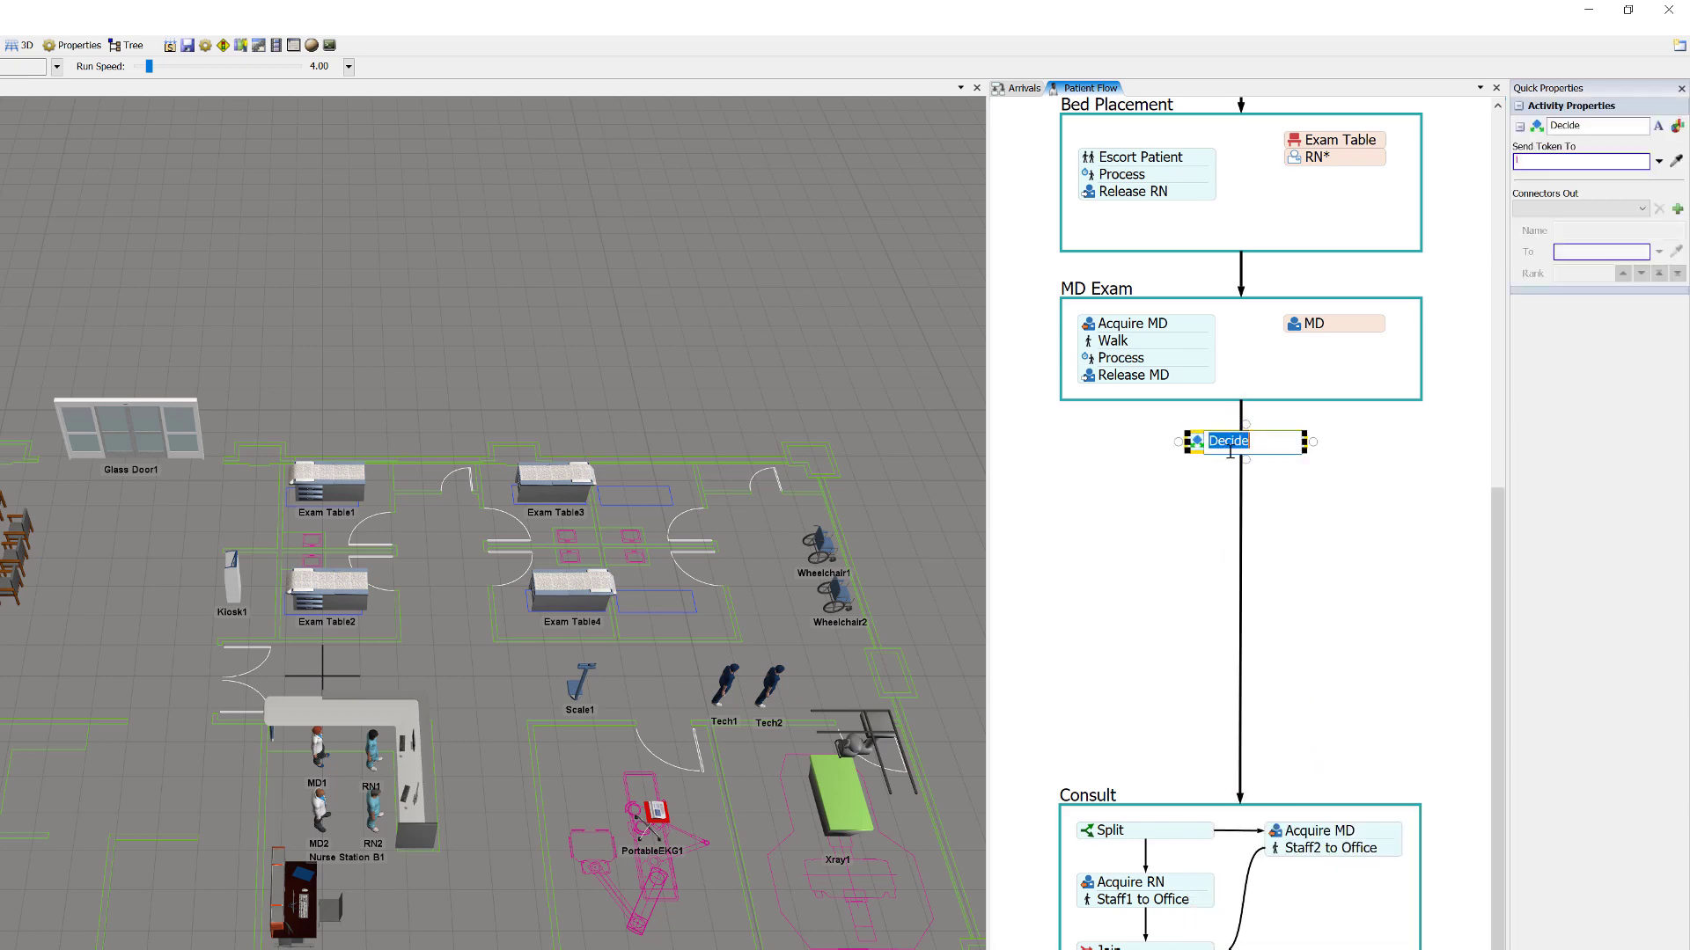
text(eatment?)
text(?)
click(1224, 519)
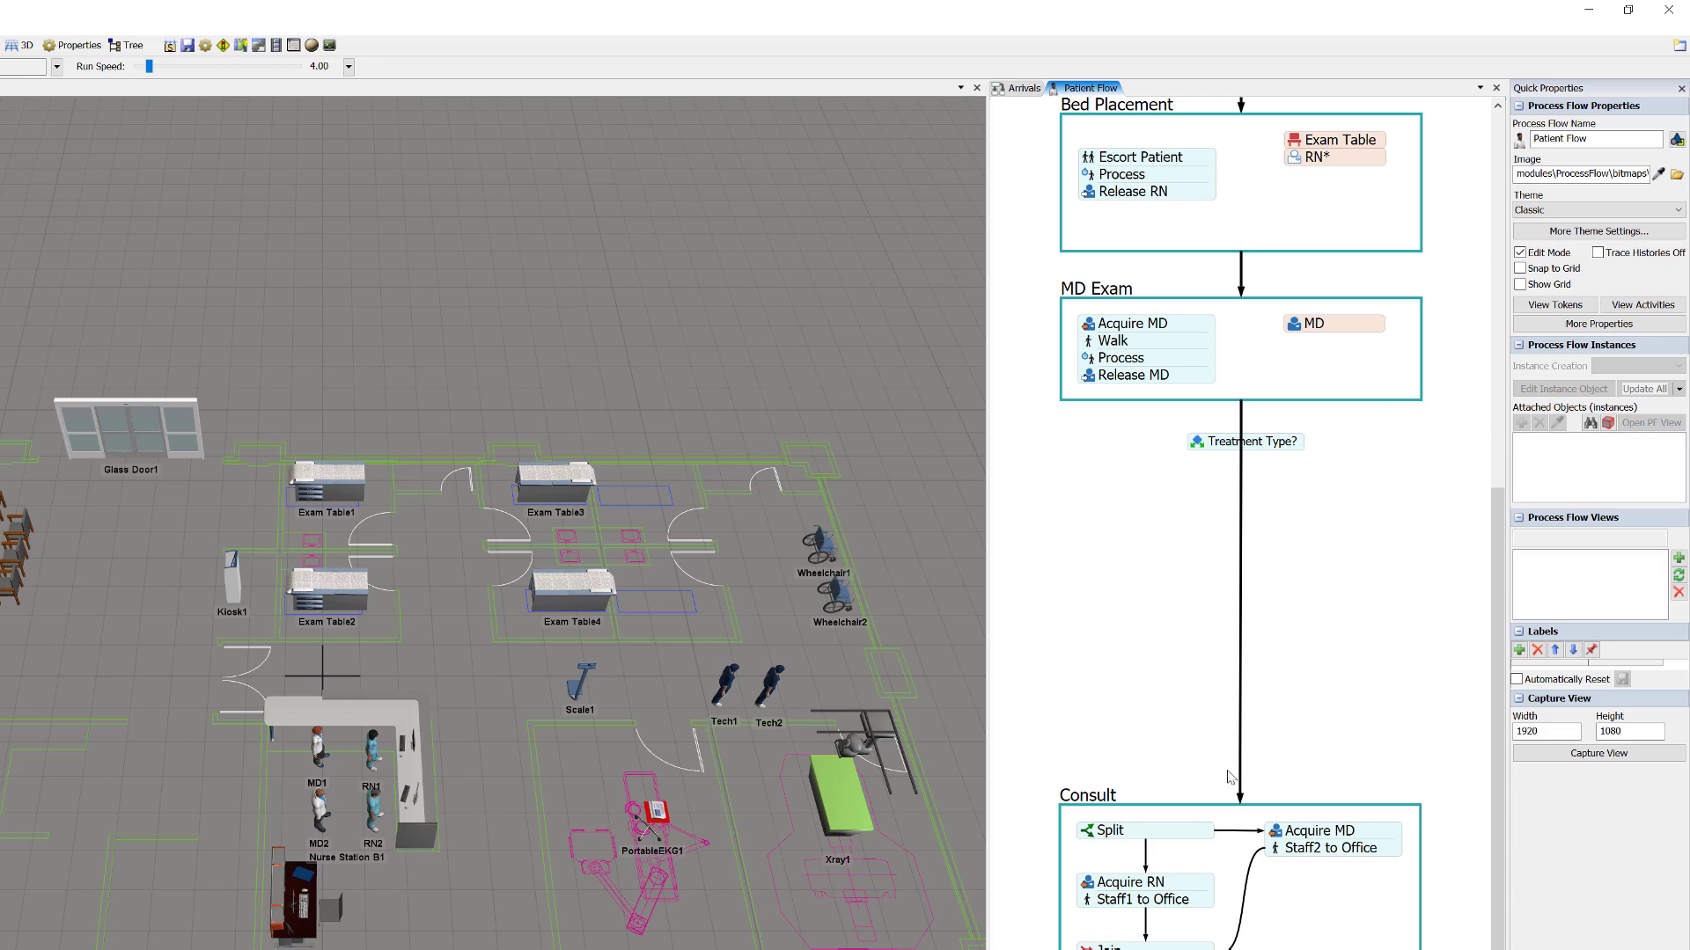
- Reroute the connector leaving MD Exam so that it ends at the Treatment Type? activity instead of Consult
click(1241, 799)
drag(1242, 803, 1219, 449)
click(1223, 447)
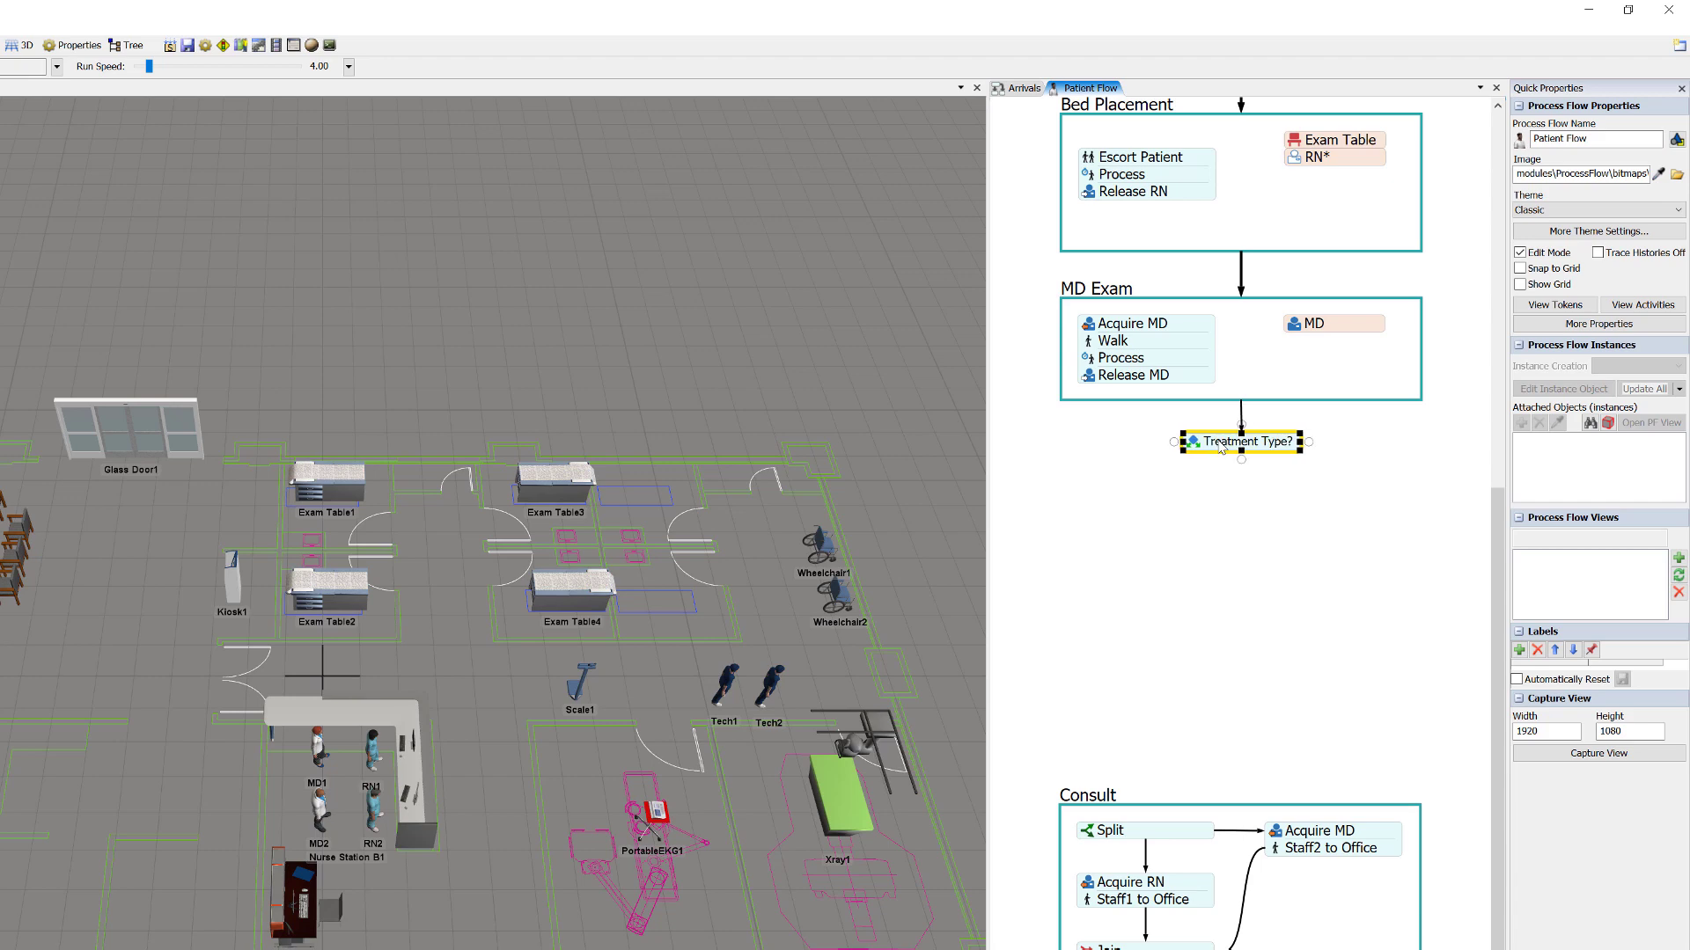
click(1258, 552)
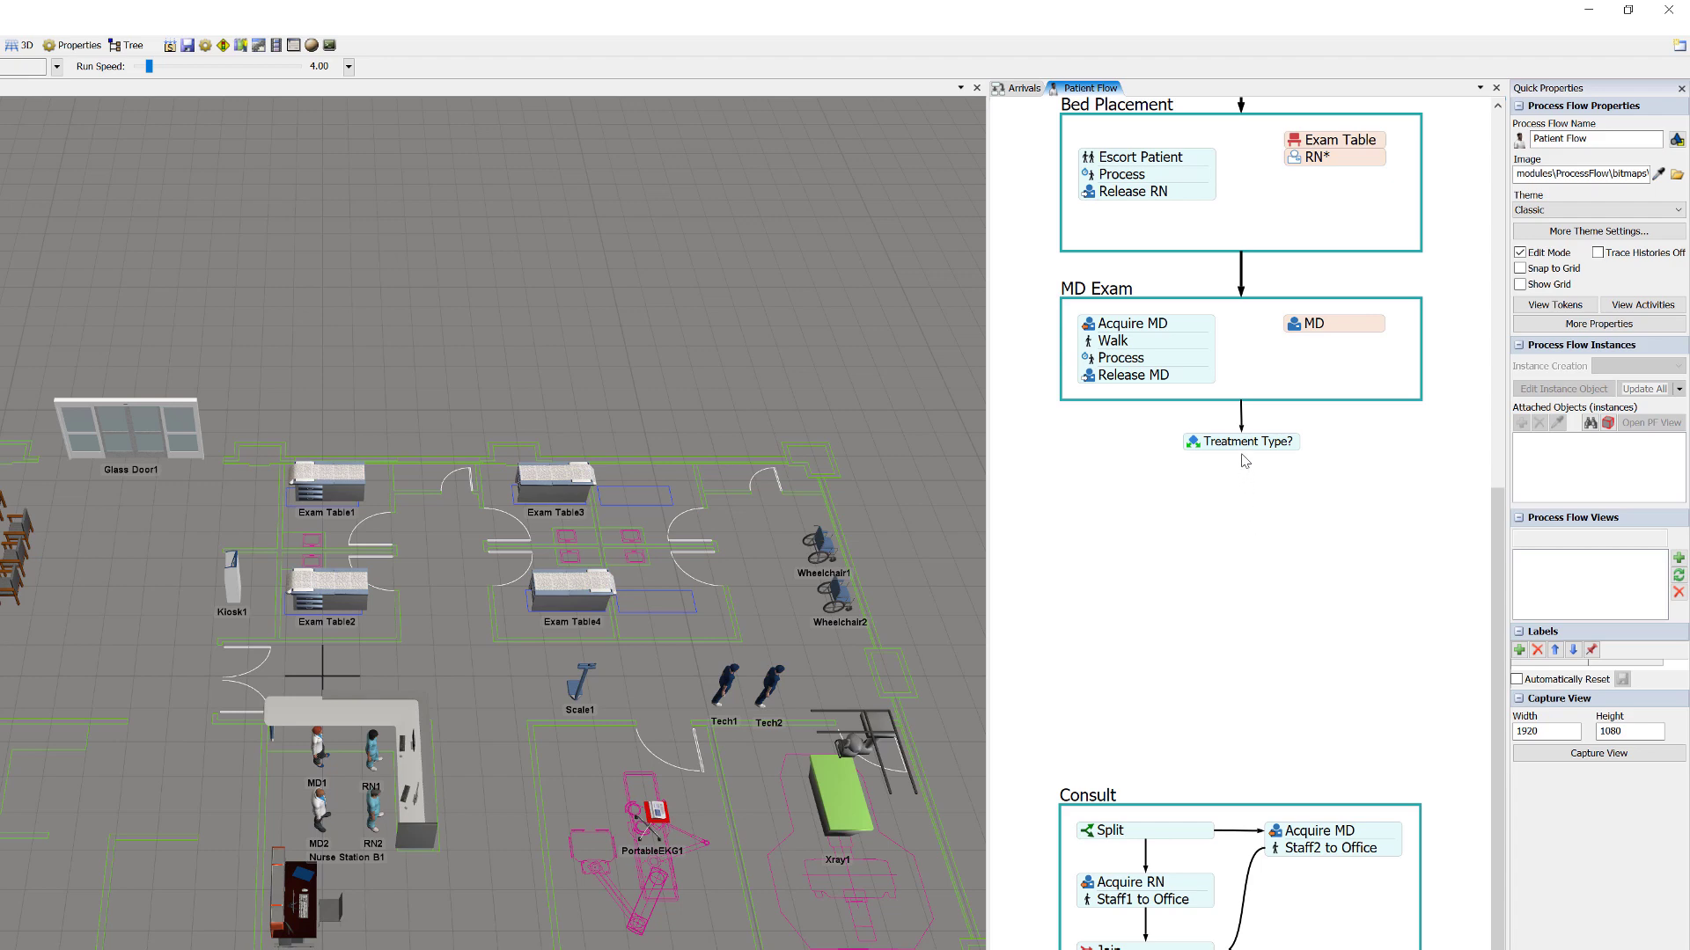
- Add a Move Equipment then Process activity set fed from the top by Treatment Type?, and title it "EKG"
drag(1240, 453, 1125, 517)
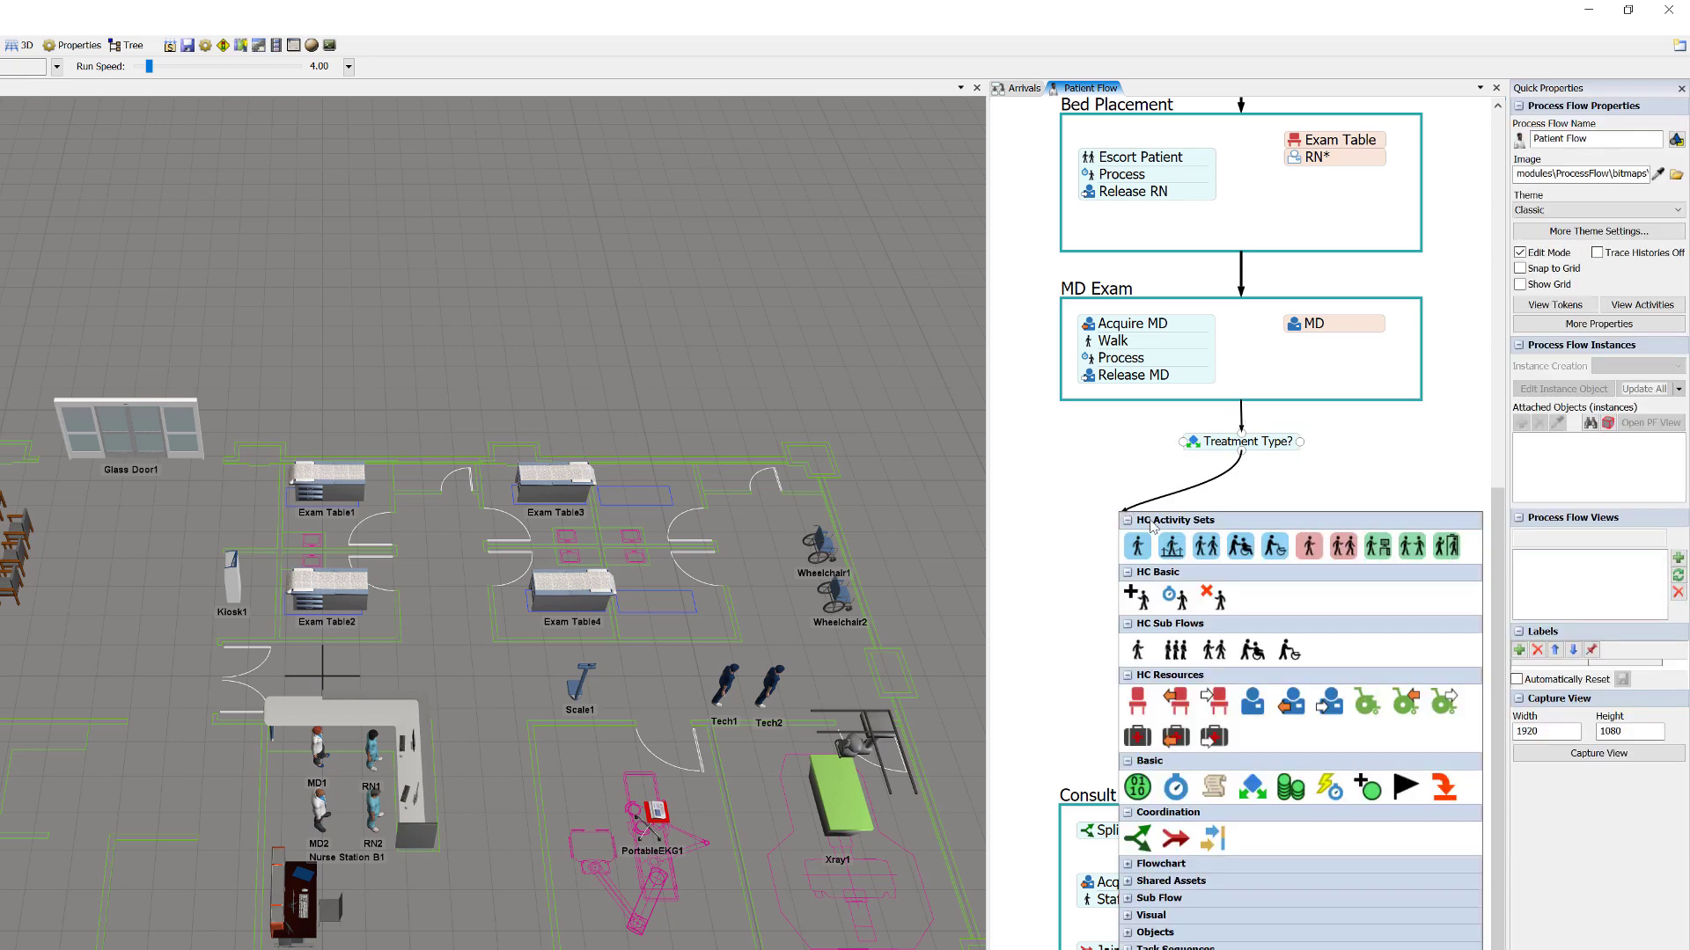
click(1286, 546)
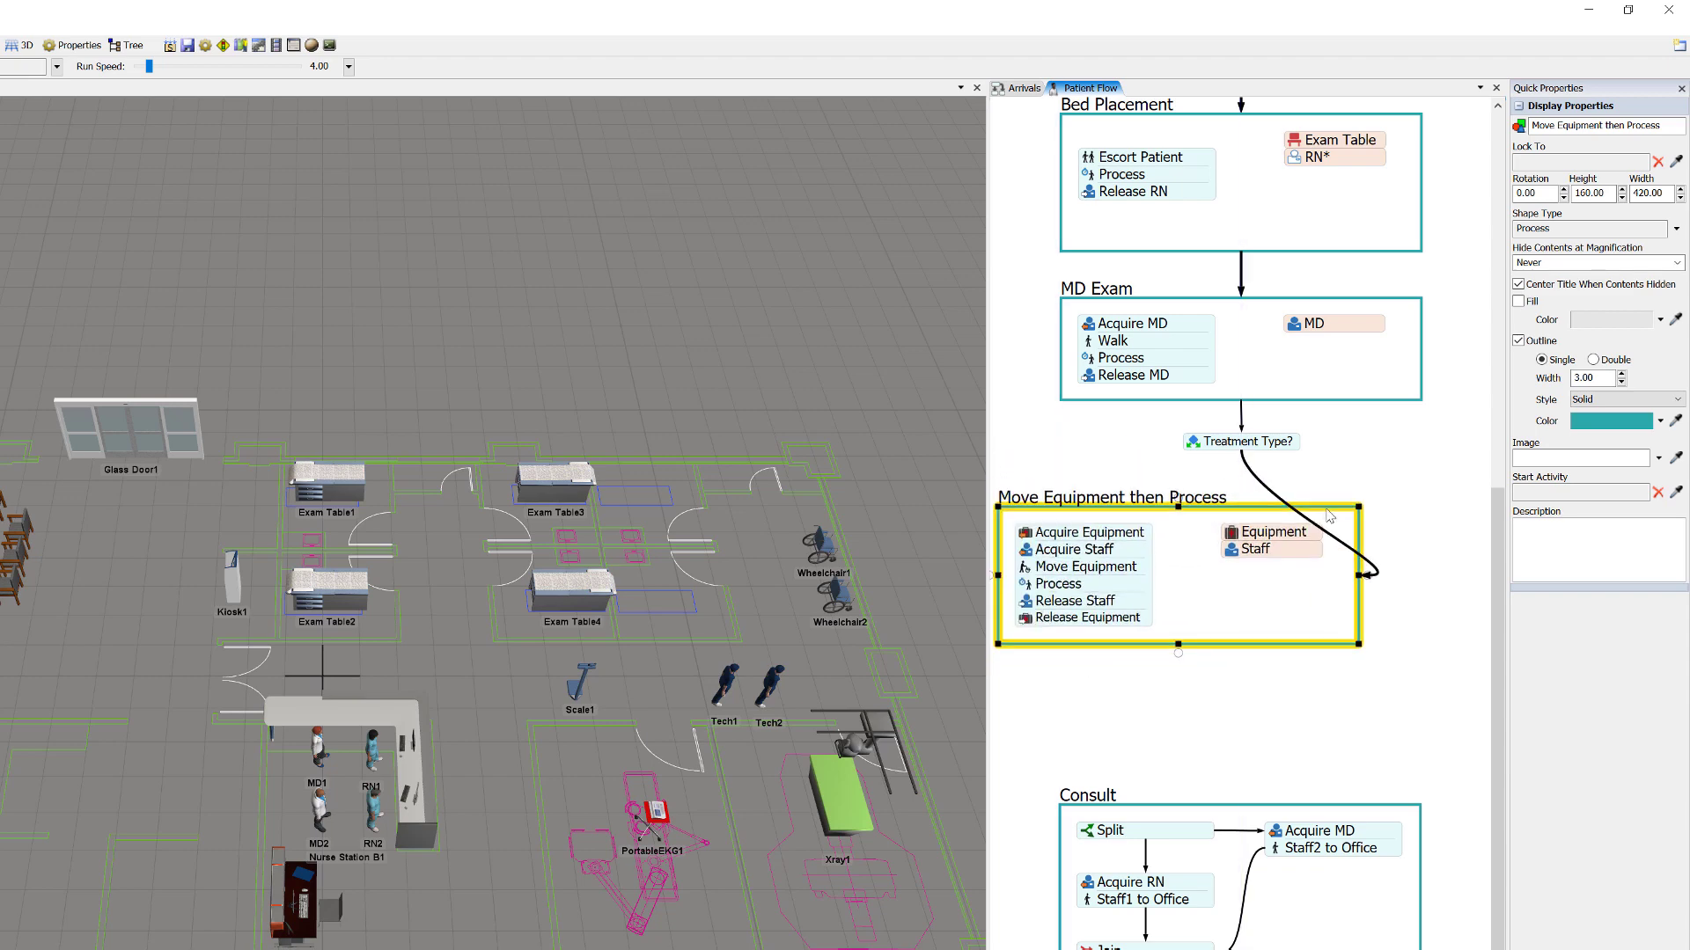
drag(1369, 583, 1178, 508)
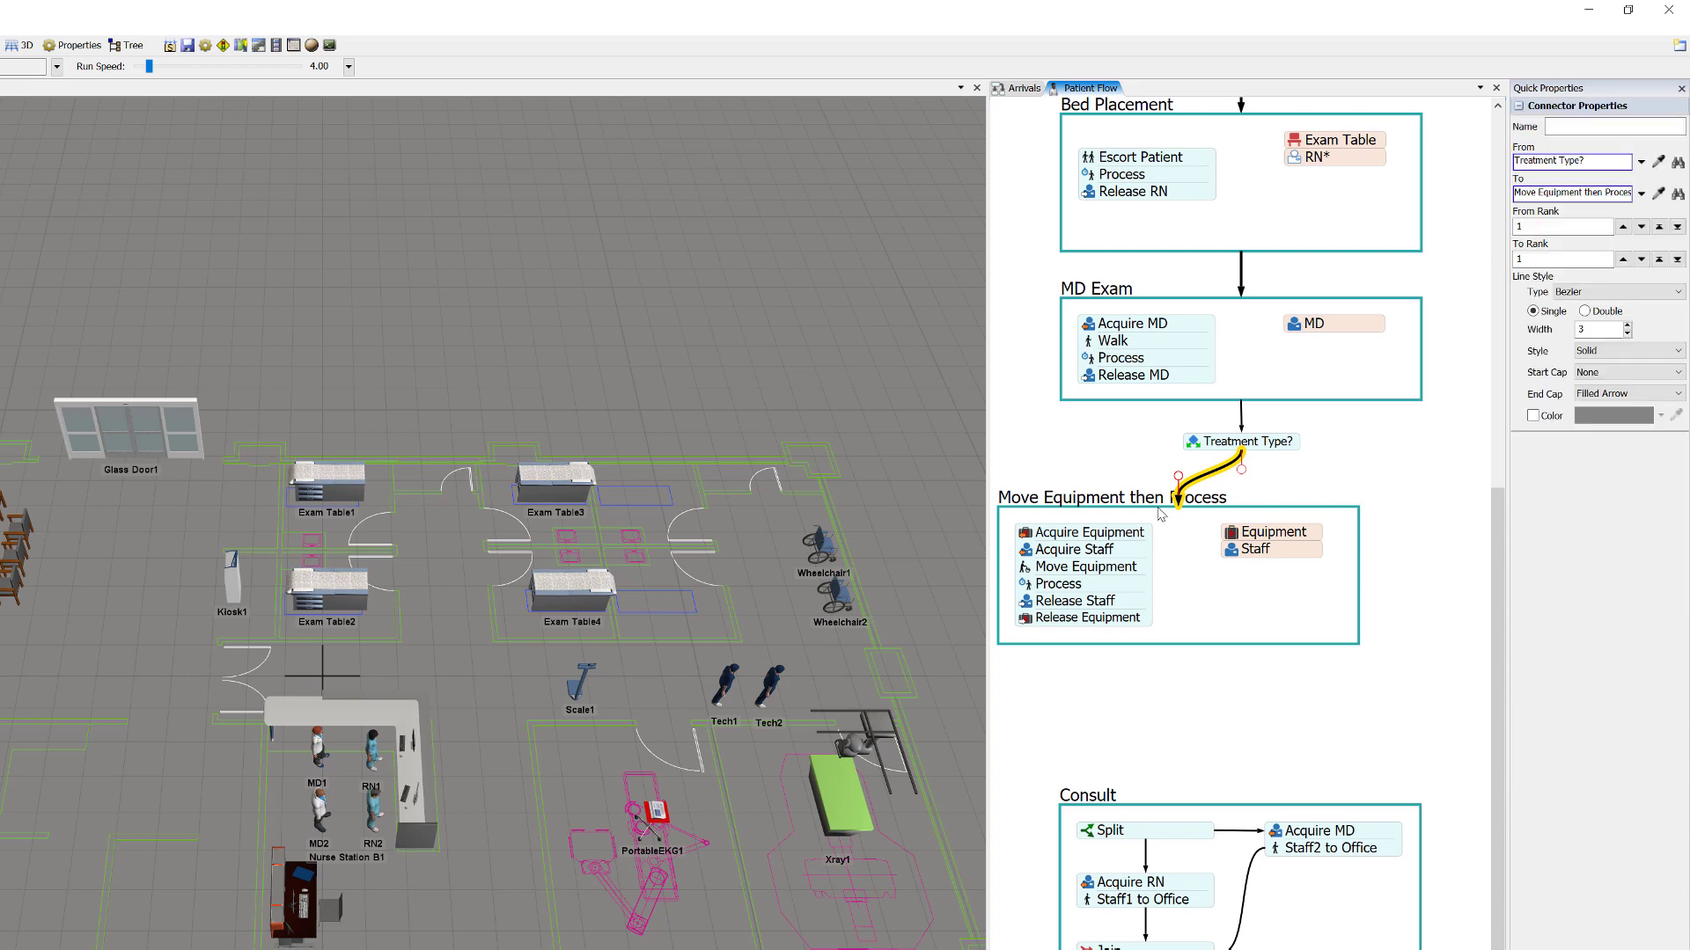
double_click(1088, 500)
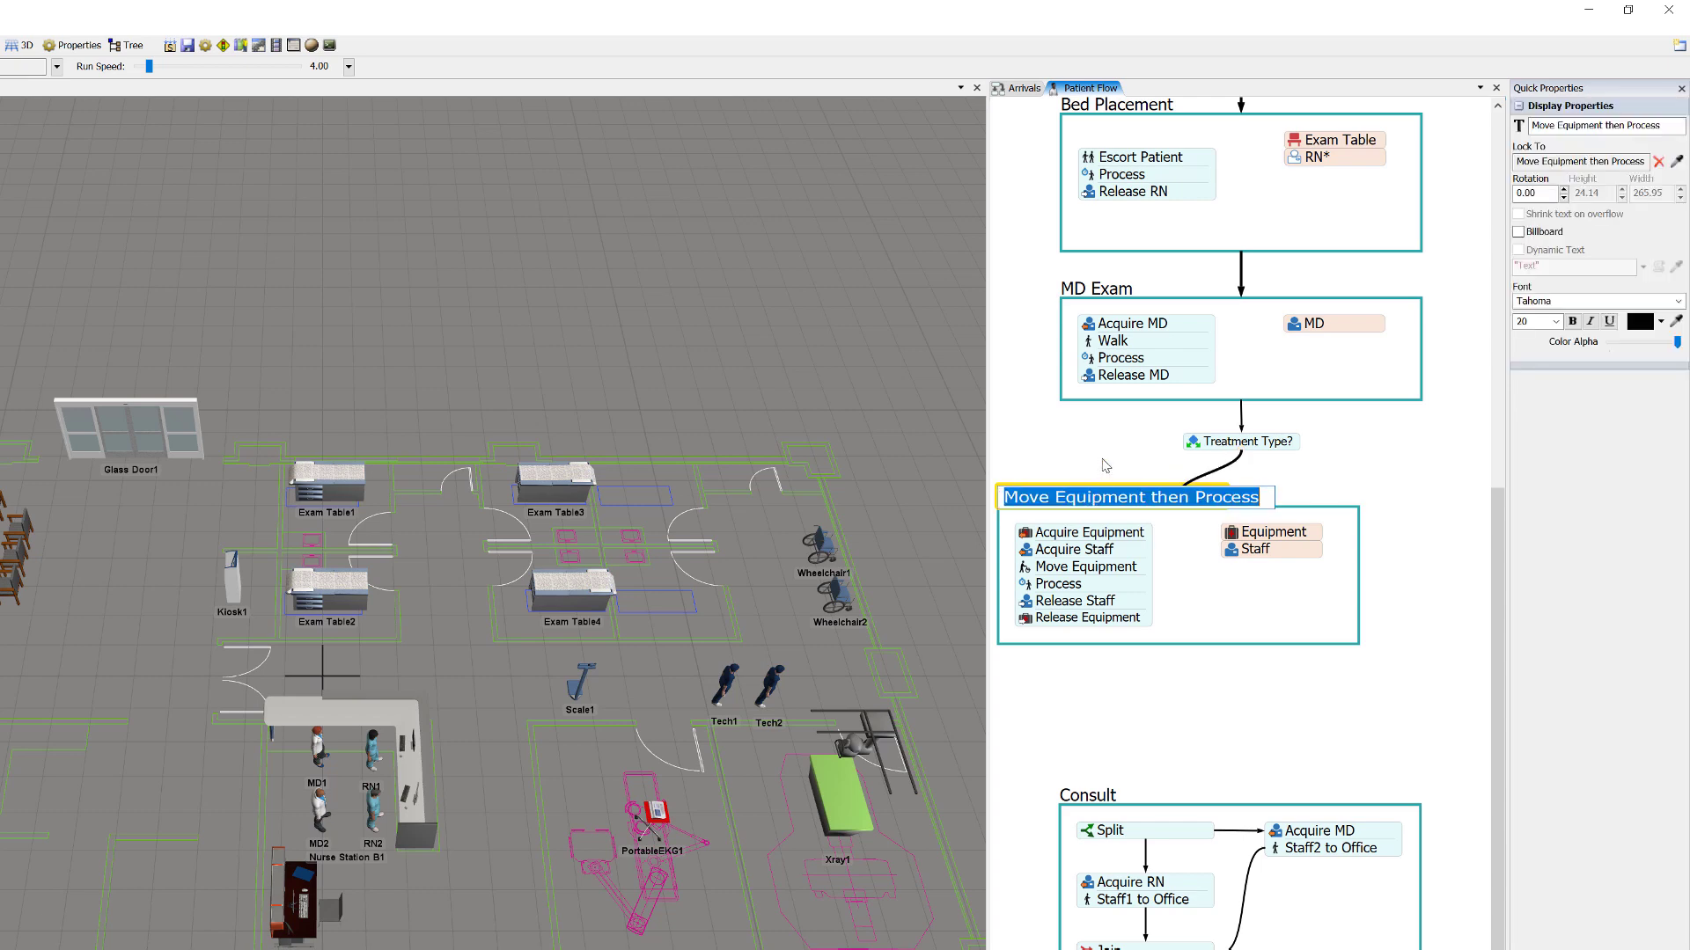
text(EKG)
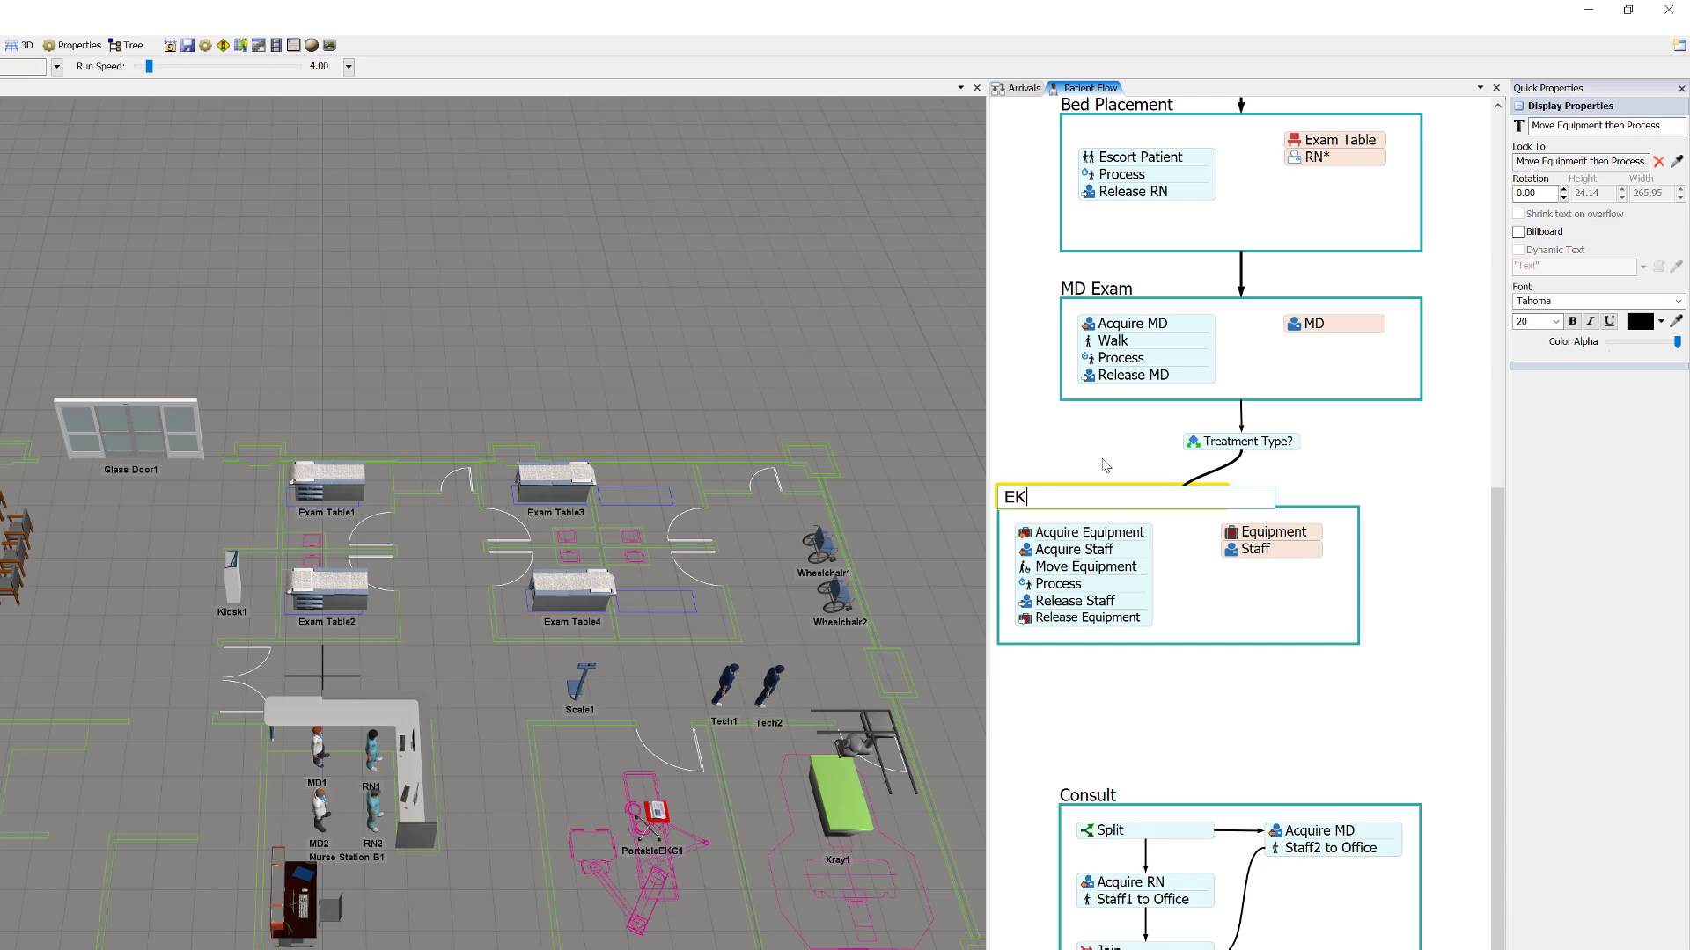
click(1109, 468)
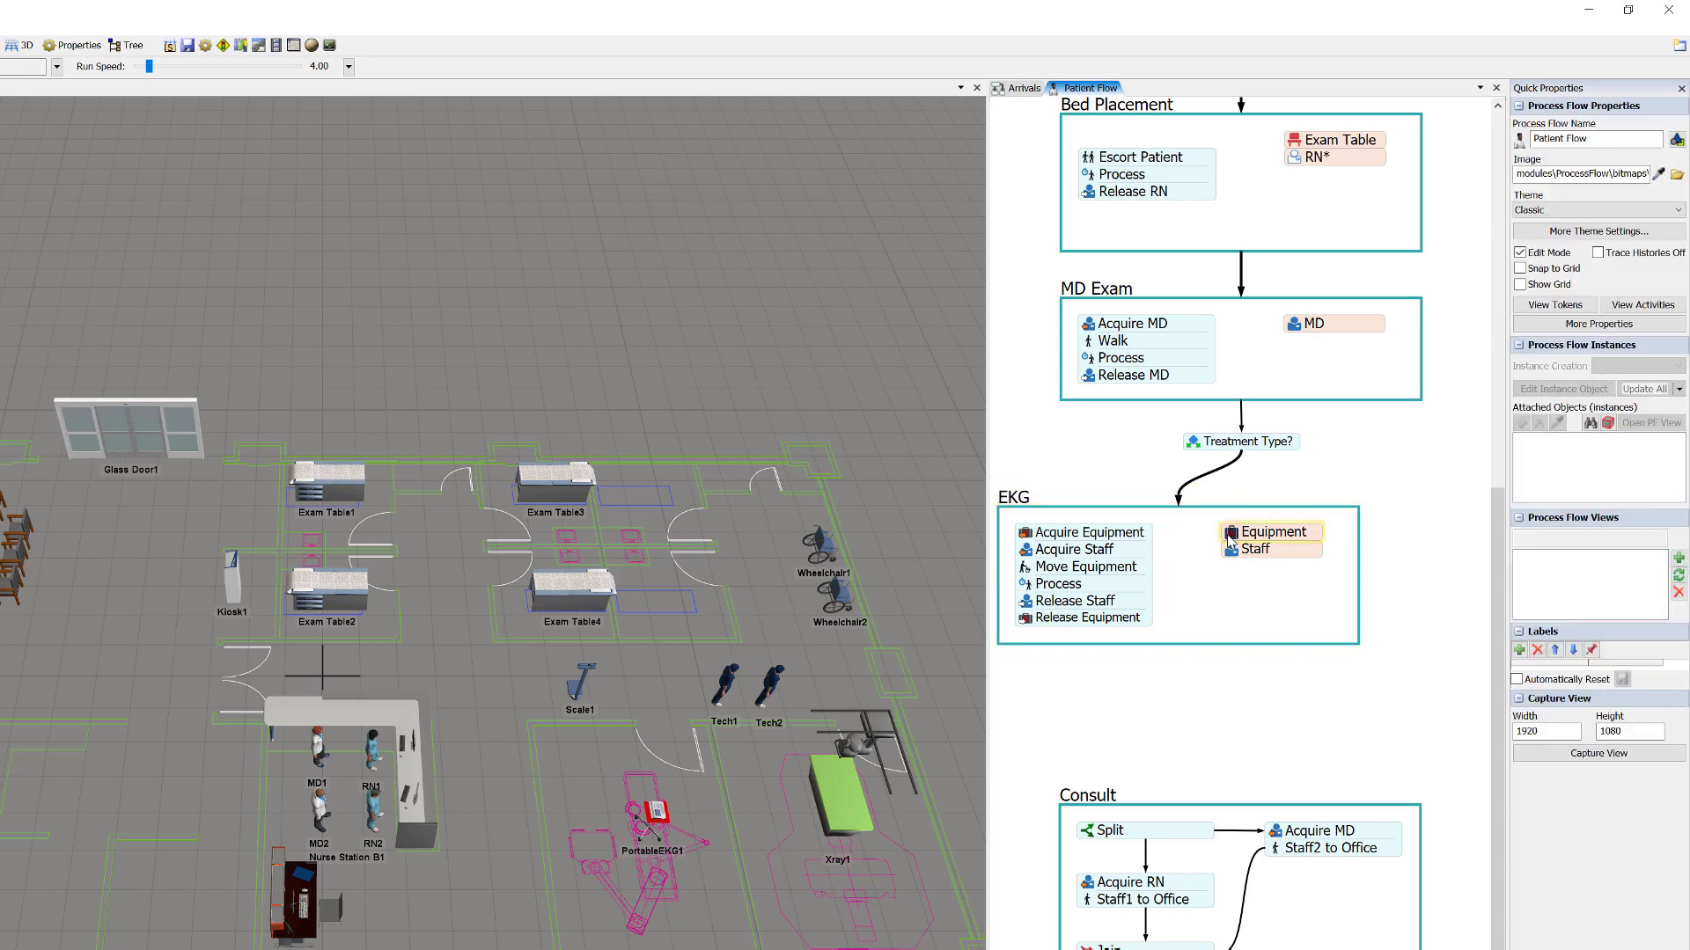
- Rename the EKG block's Equipment resource to "EKG" and its Staff resource to "EKG Tech"
double_click(1258, 532)
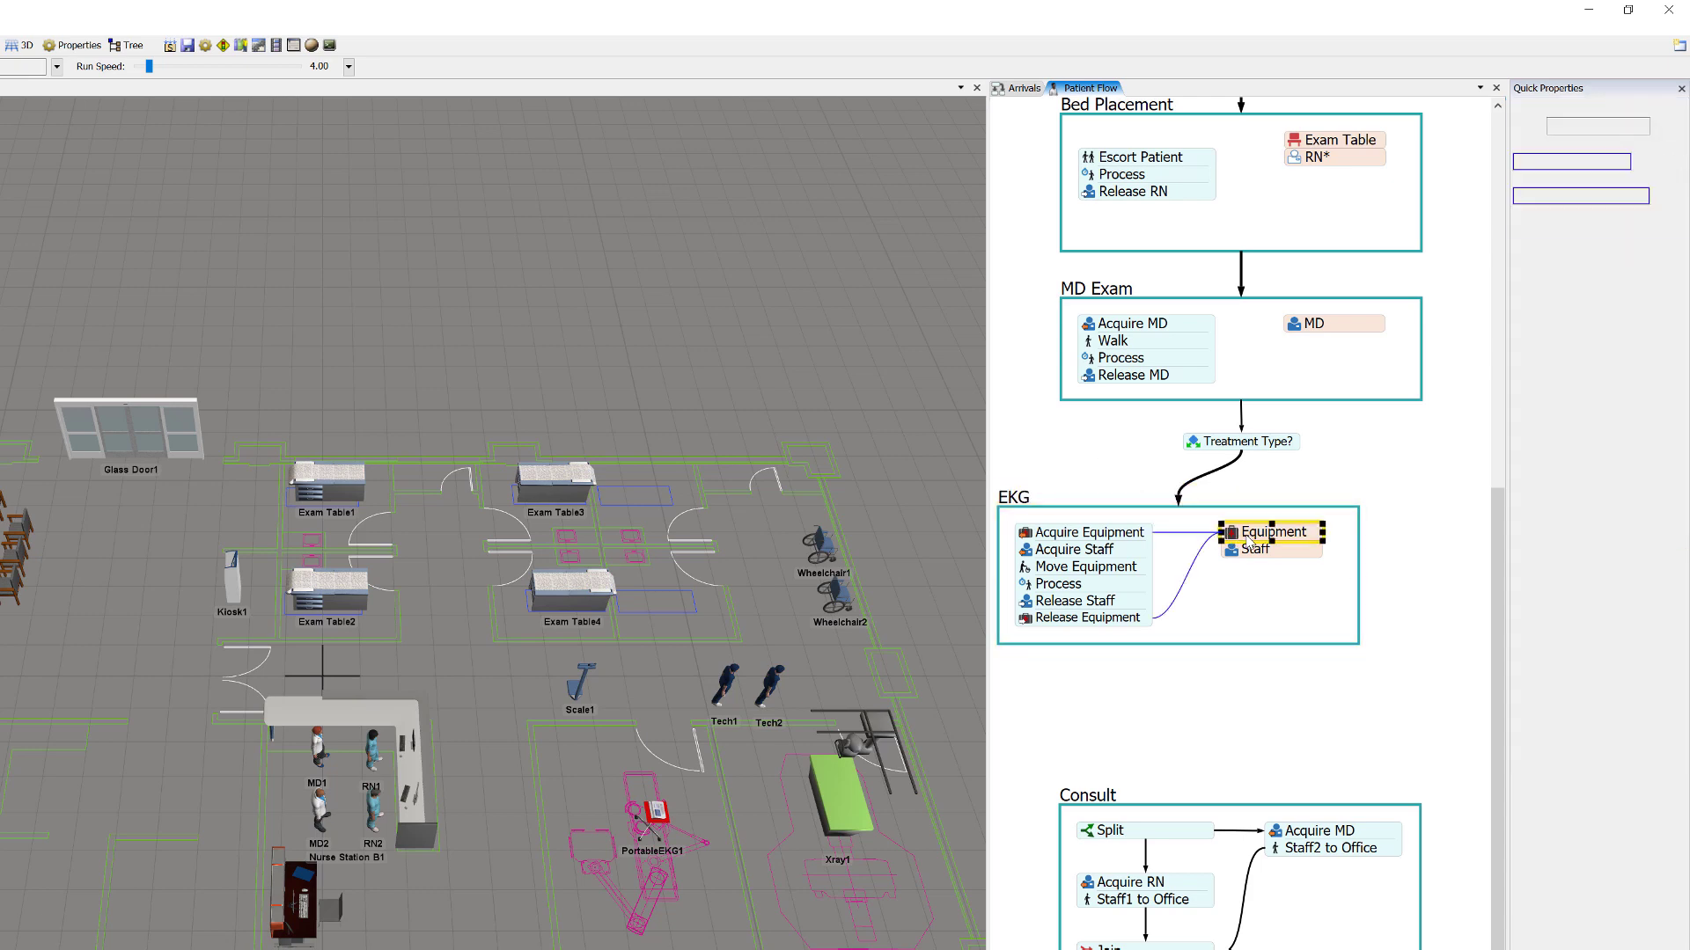
text(EKG)
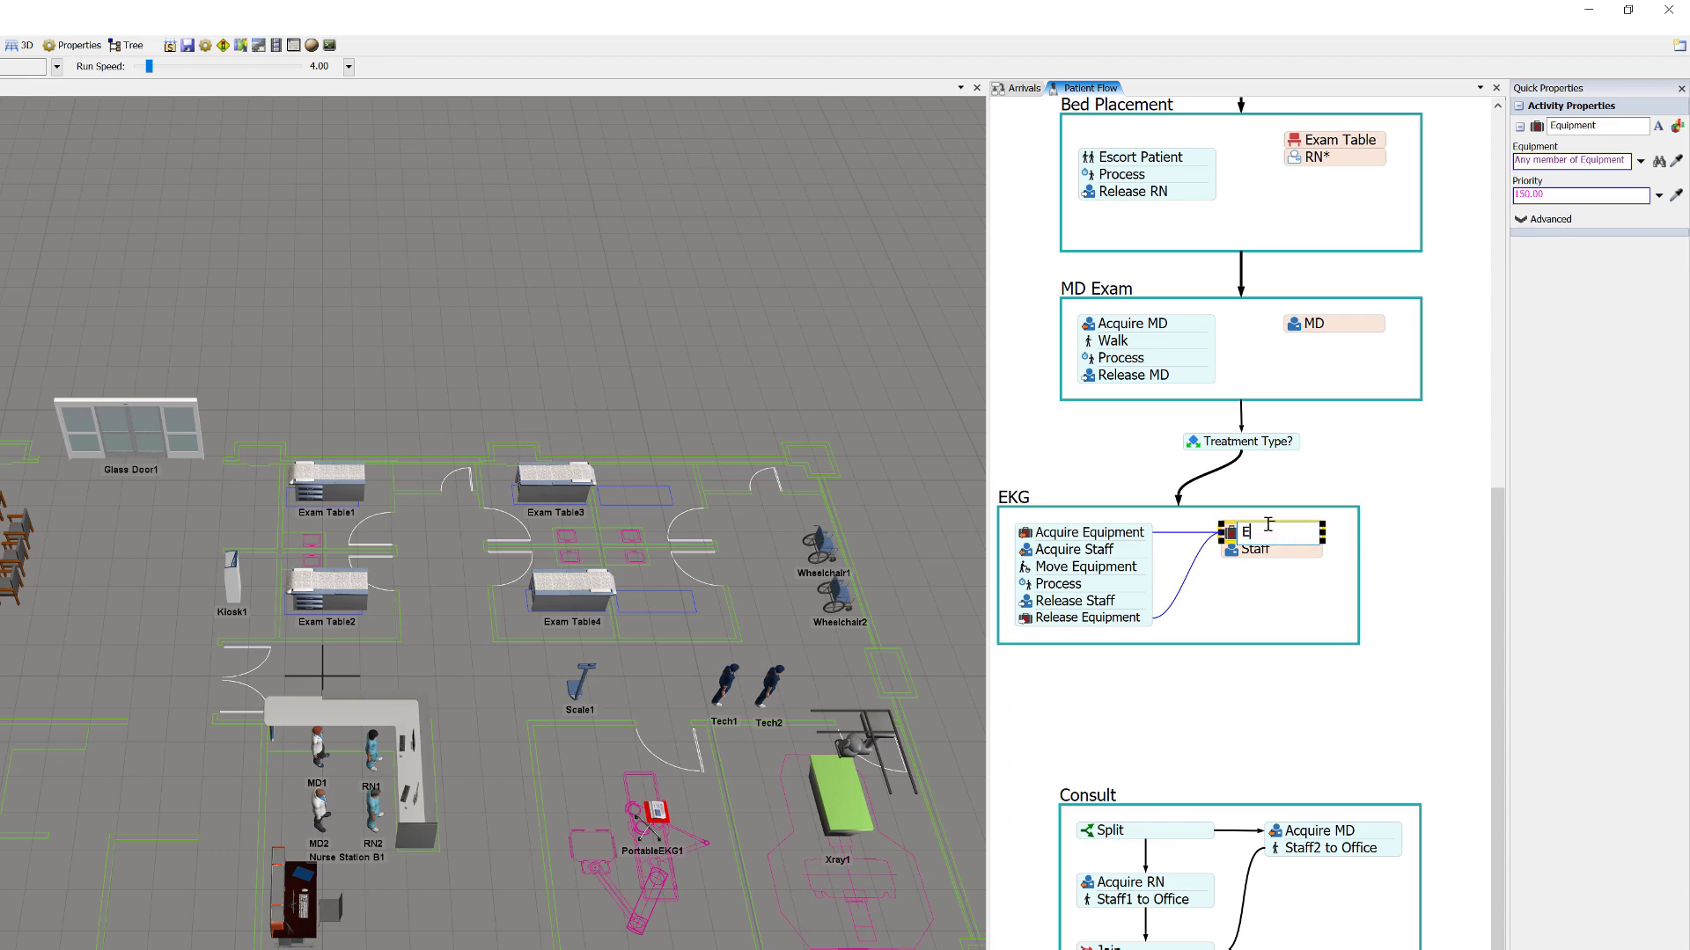
click(1279, 573)
double_click(1257, 549)
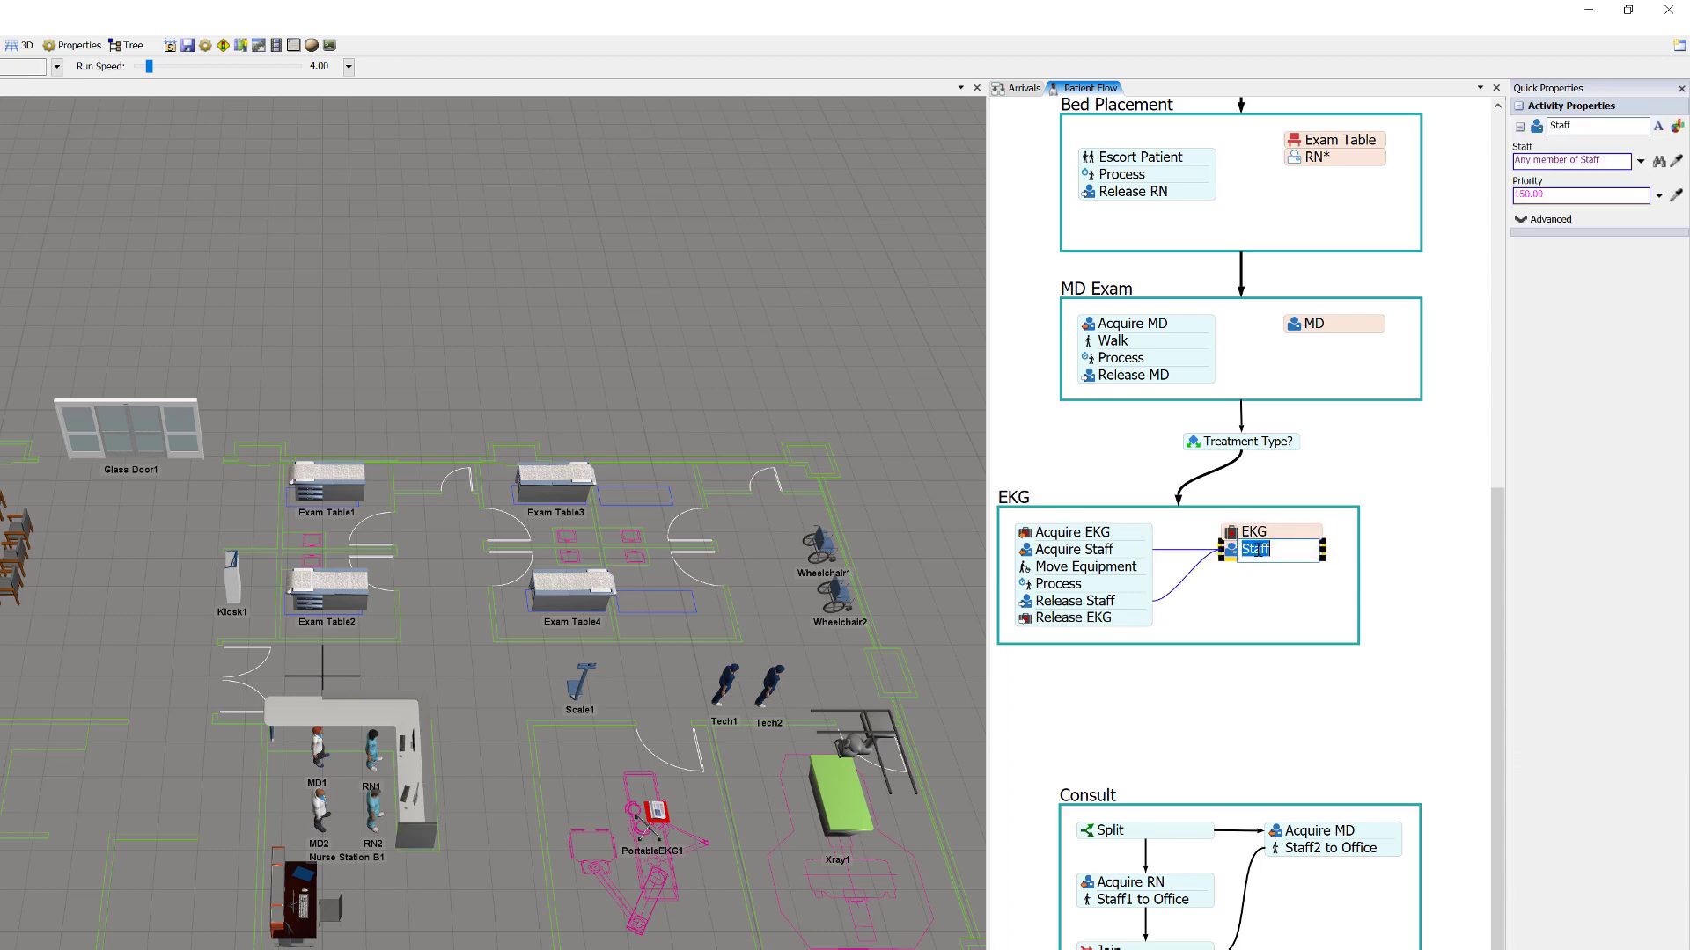
text(EKG Tech)
click(1259, 579)
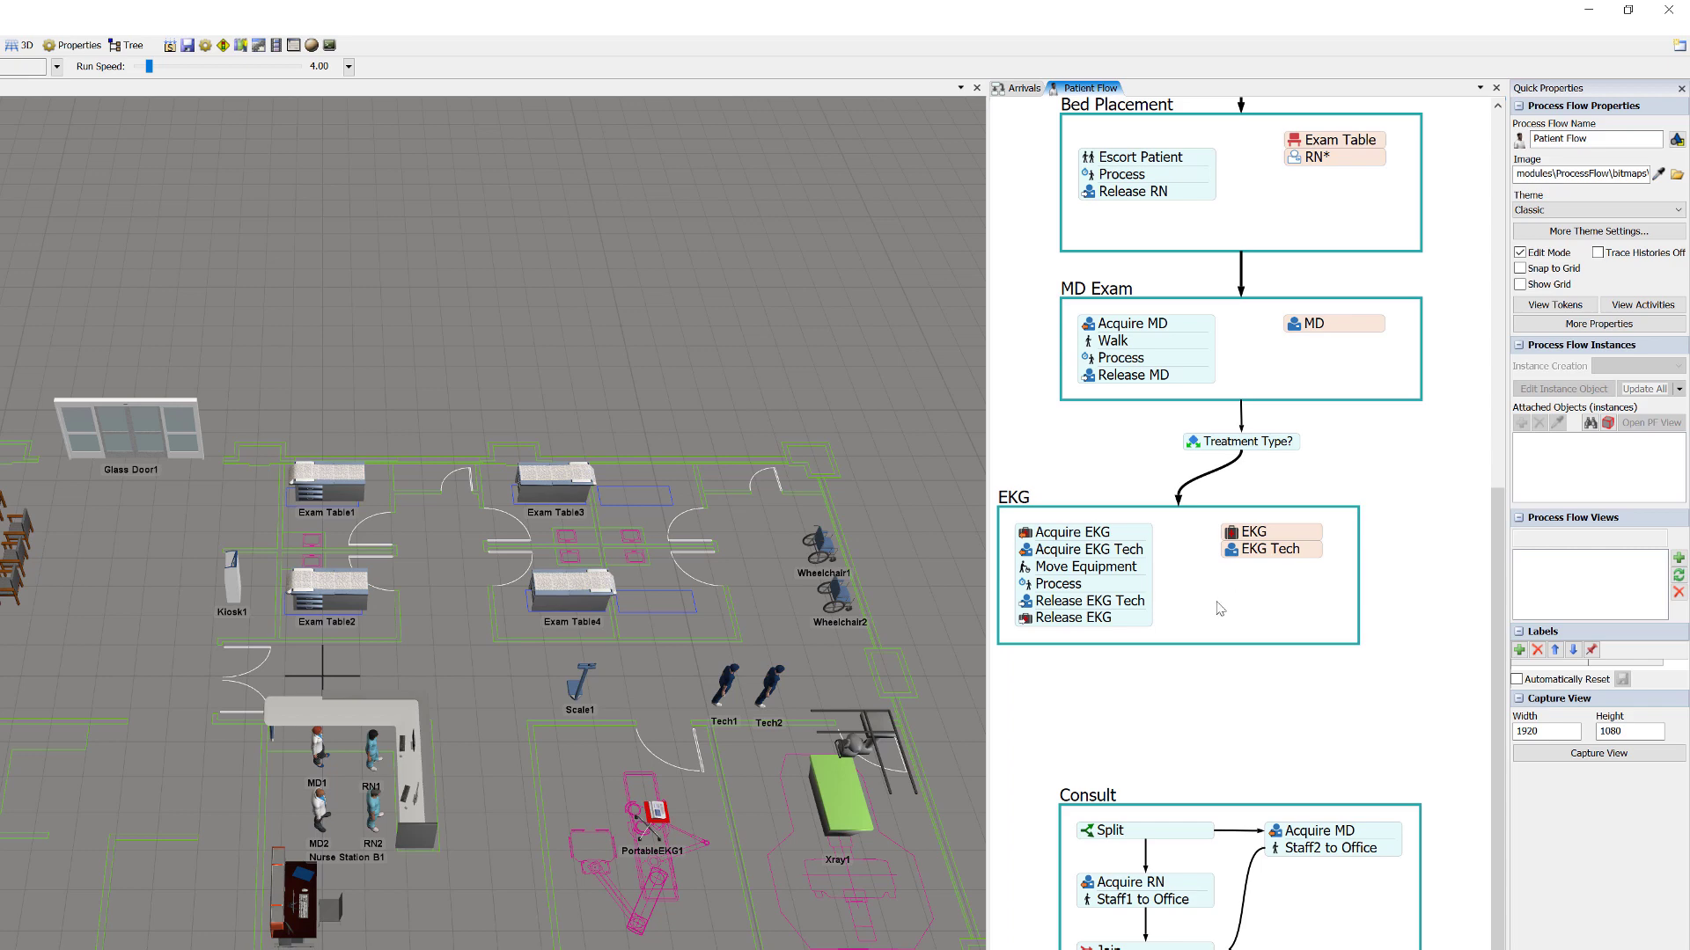
- Connect the bottom of the EKG block to the top of the Consult block
click(1178, 645)
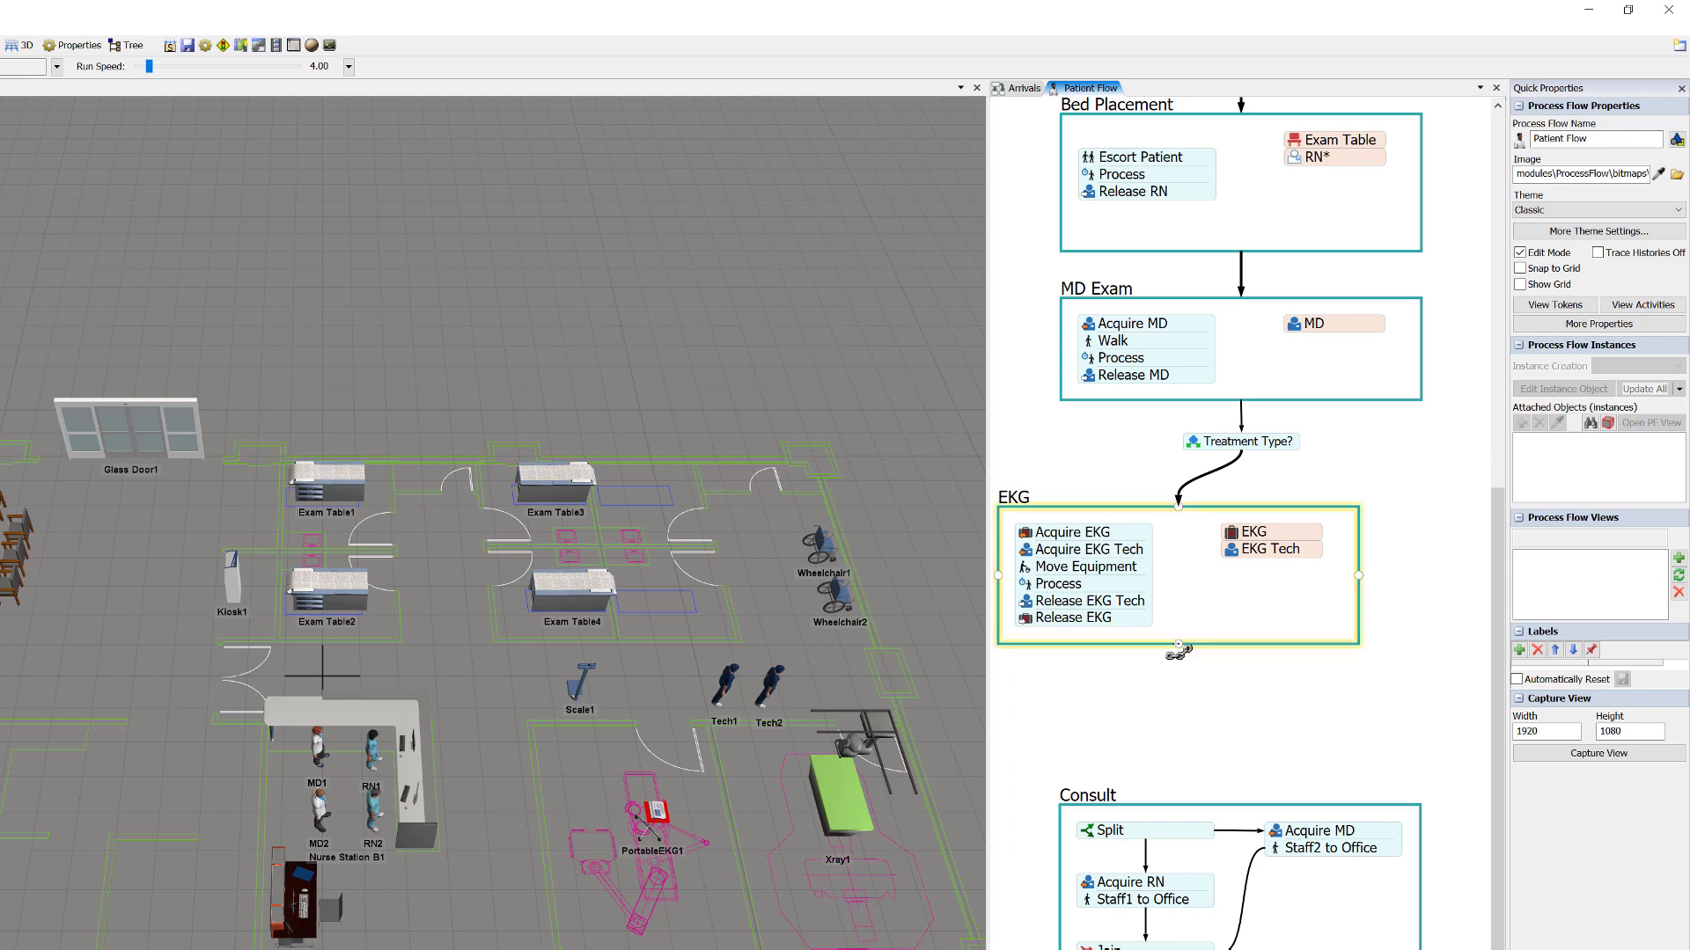
drag(1177, 648, 1230, 811)
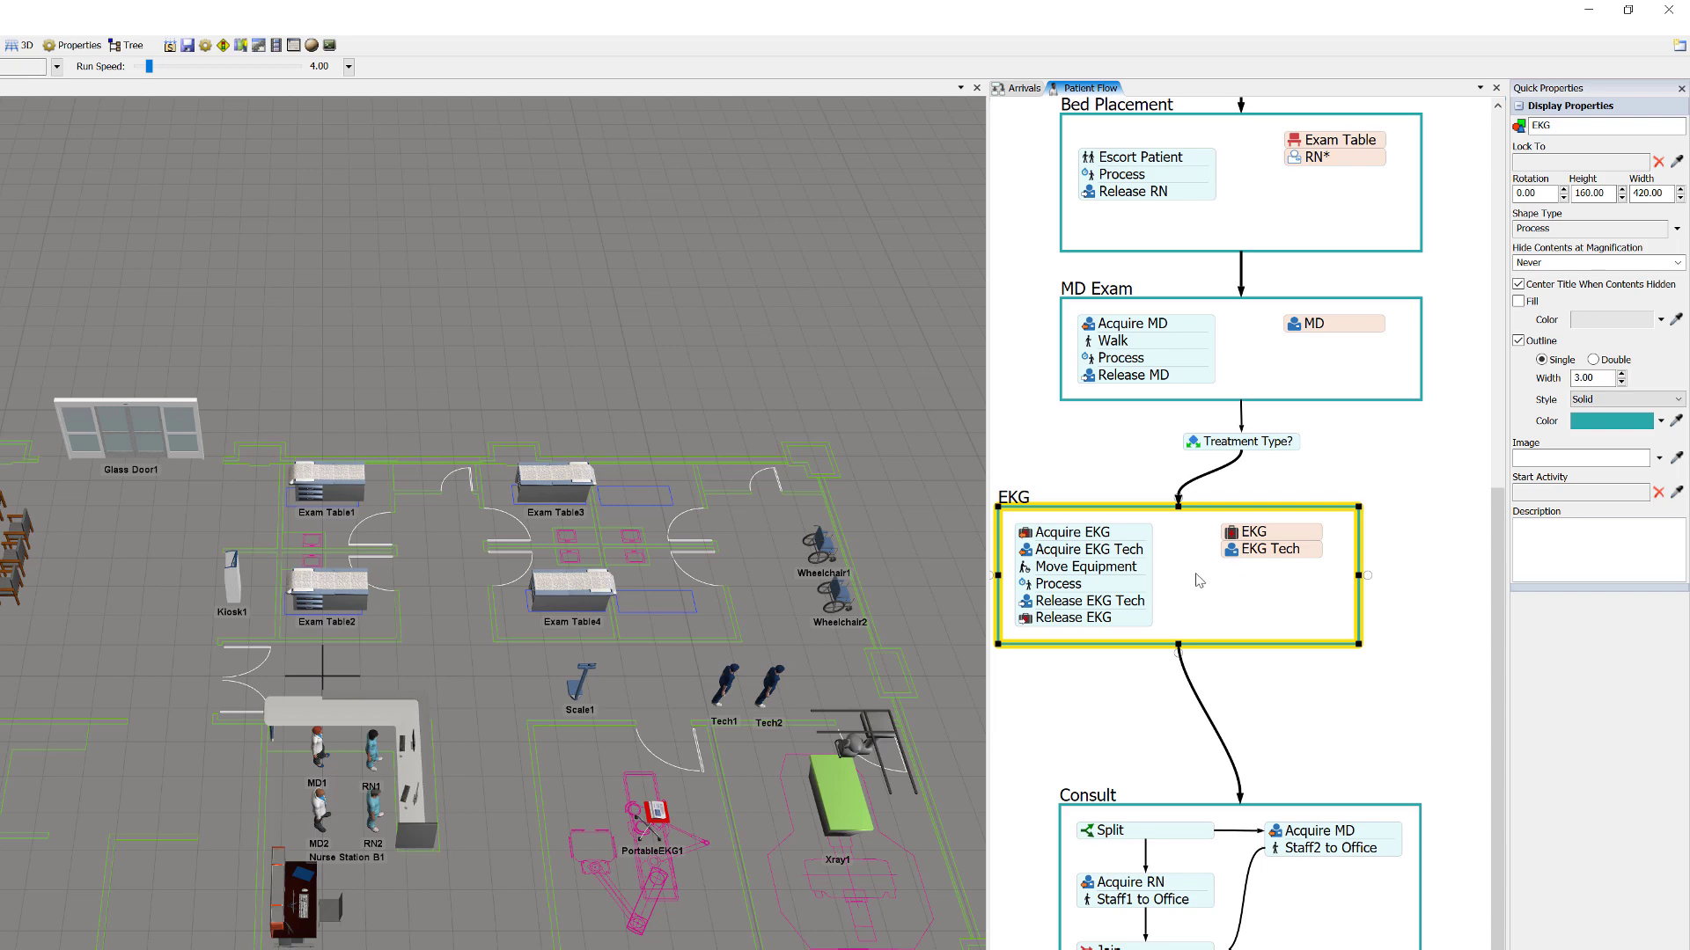
- Set the EKG resource's equipment to the EKGs group by sampling the portable EKG in the 3D model
click(1232, 539)
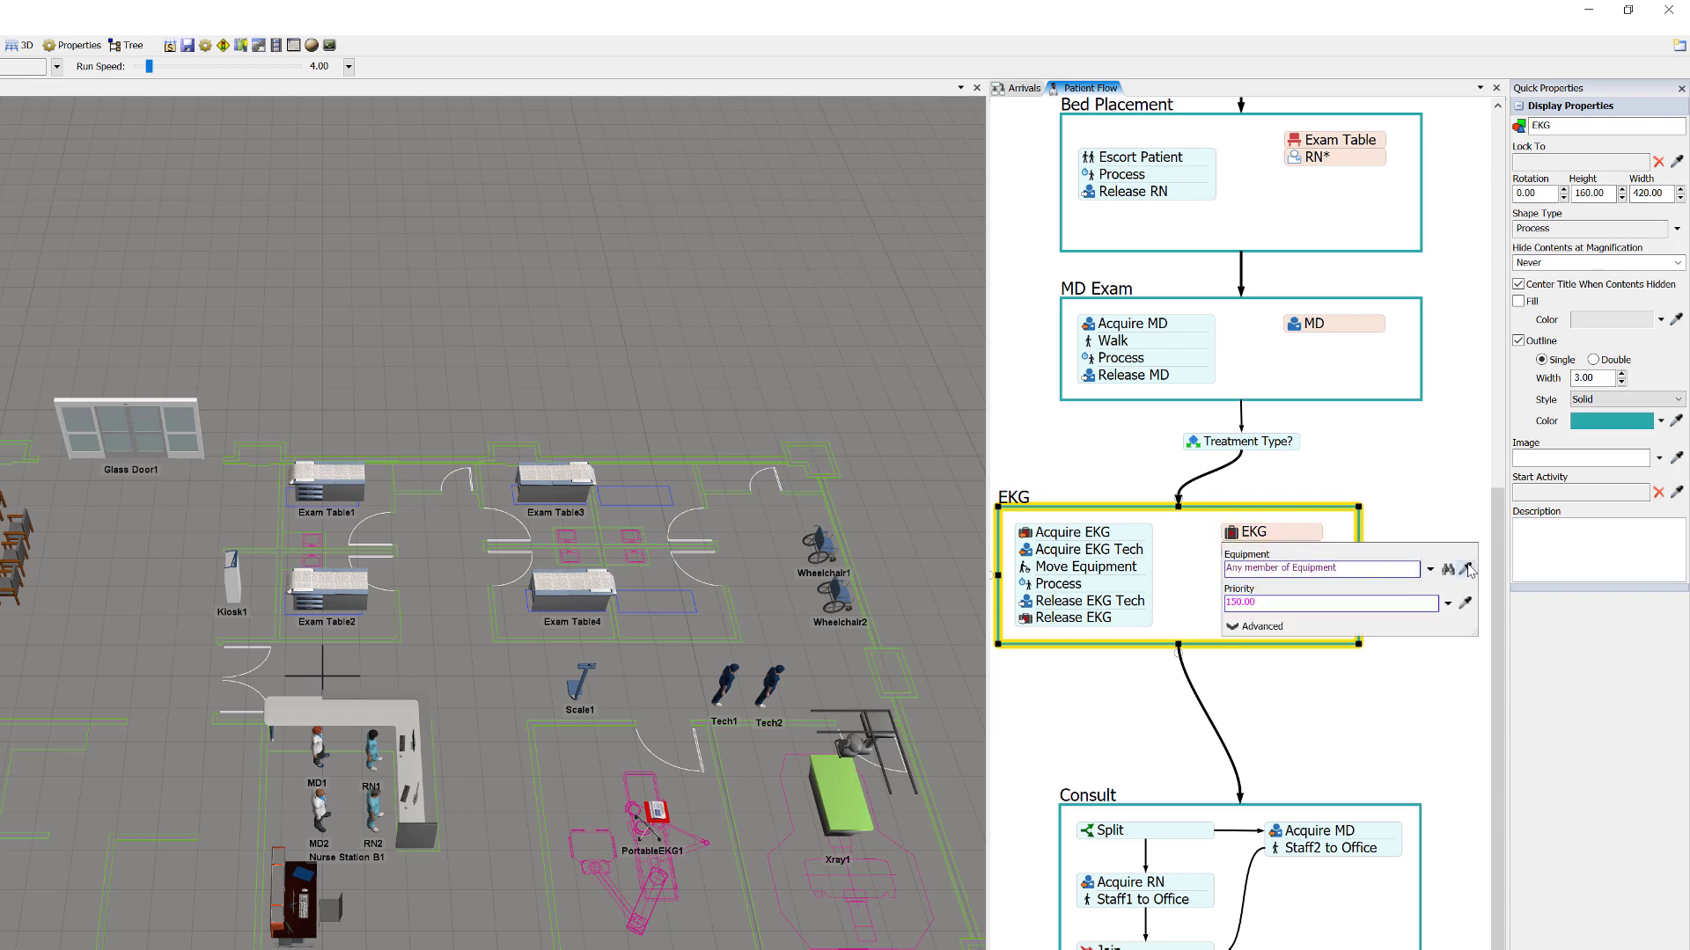
click(1465, 568)
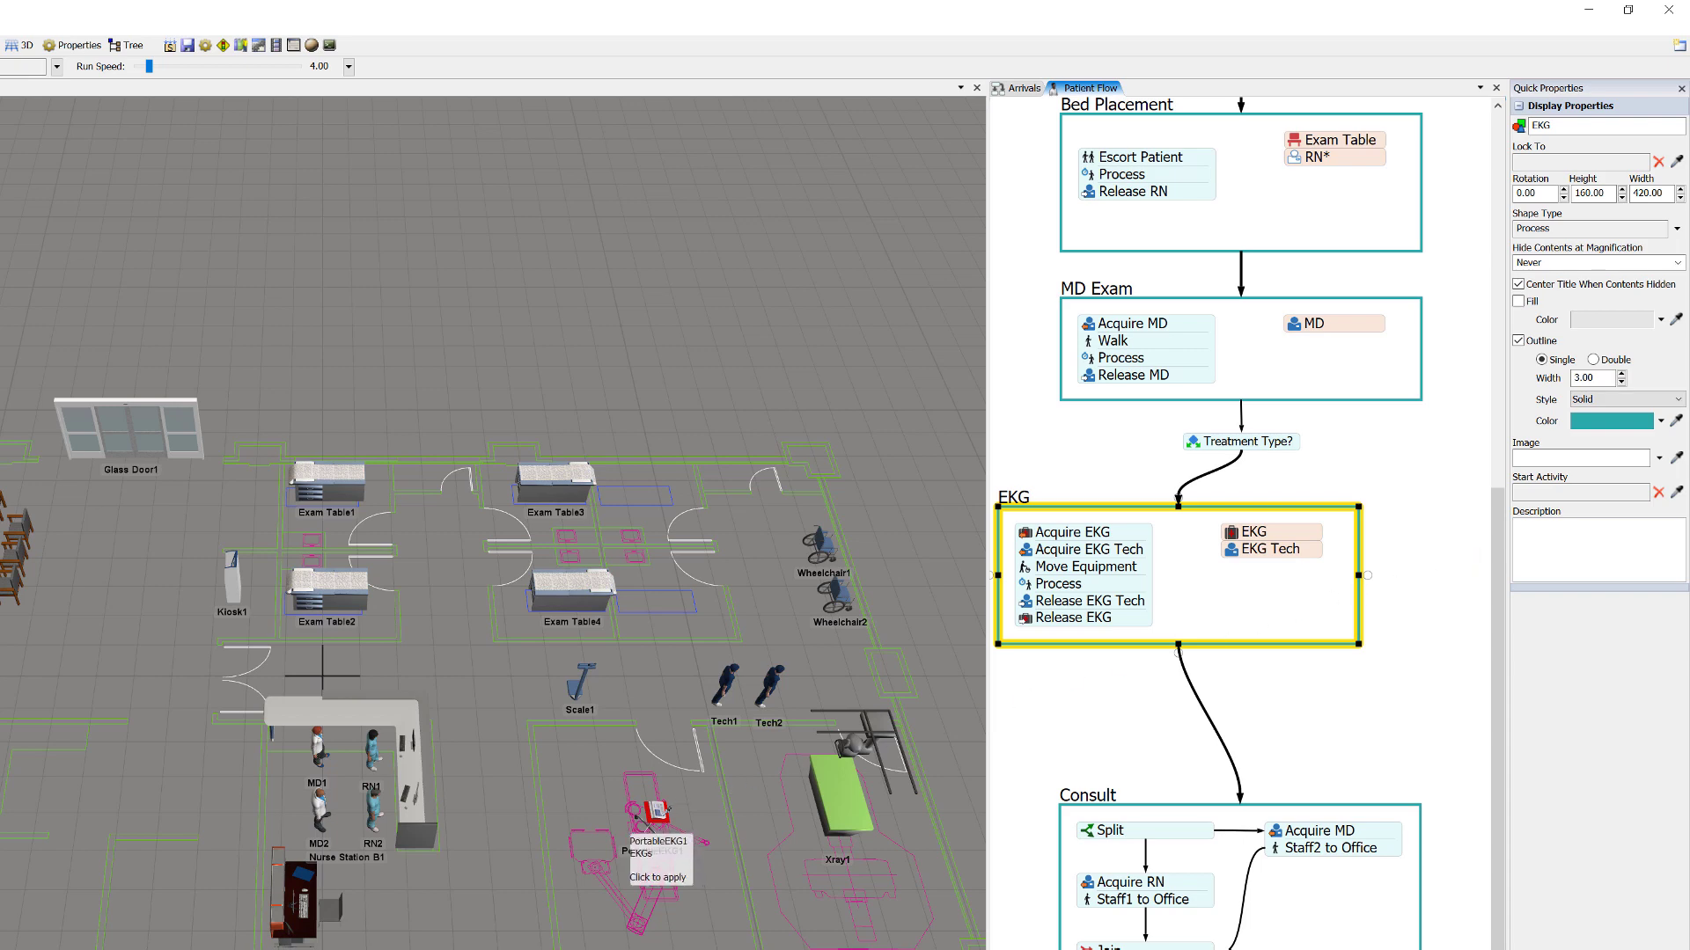
click(662, 818)
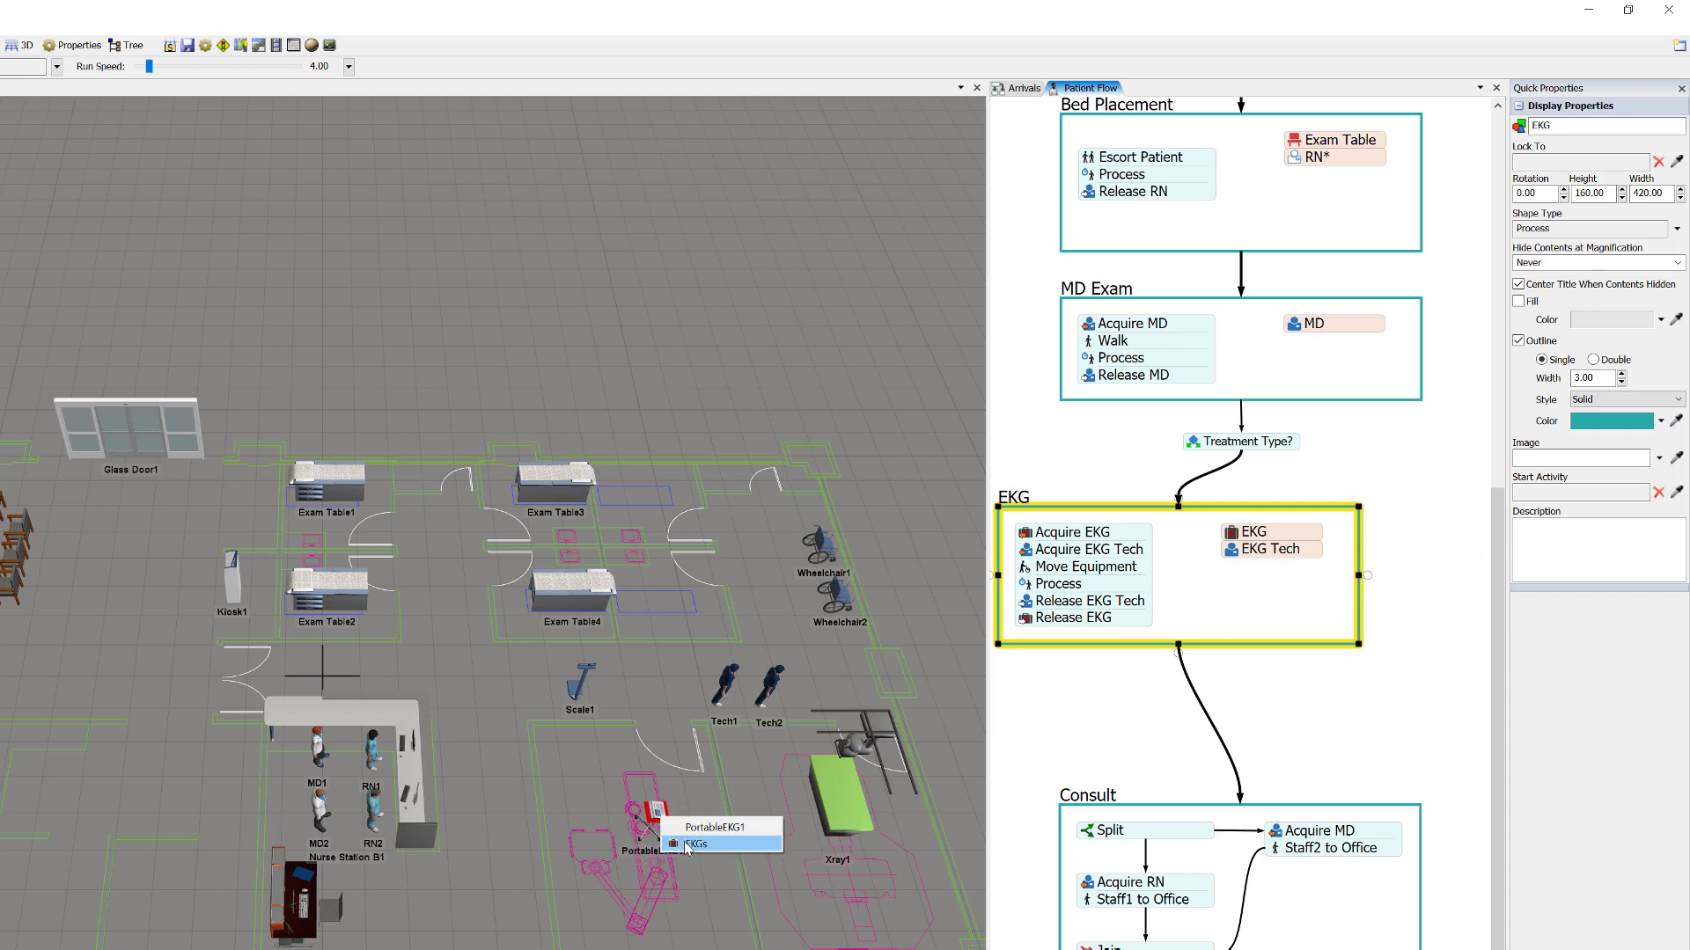
click(687, 845)
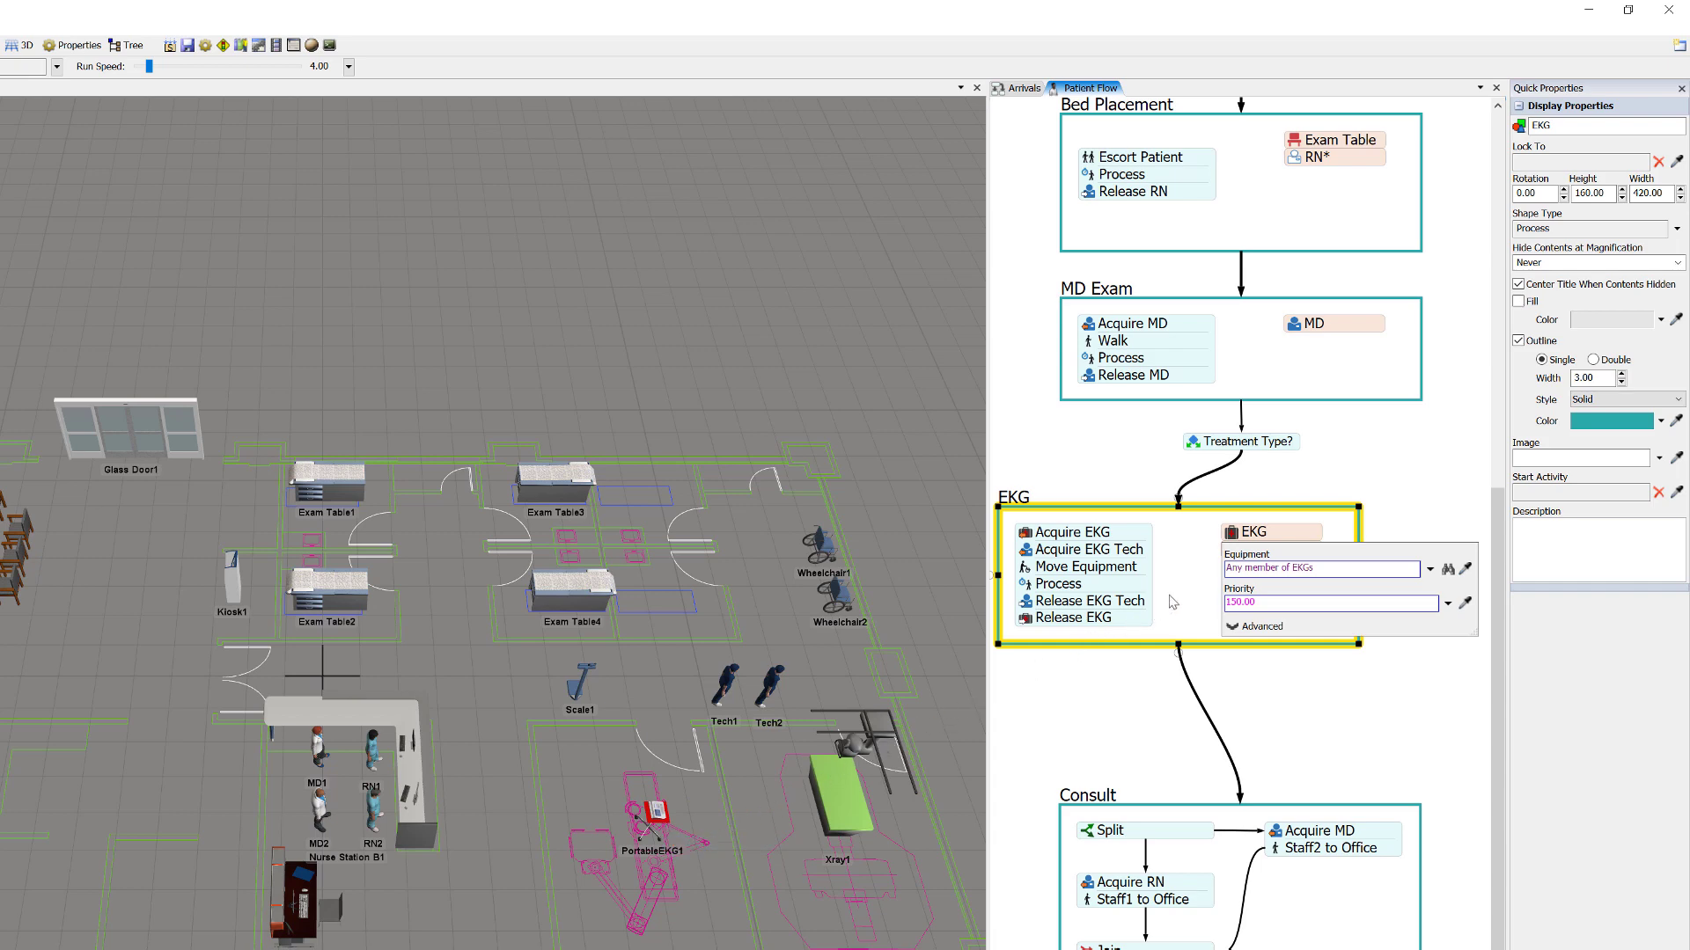
click(1213, 582)
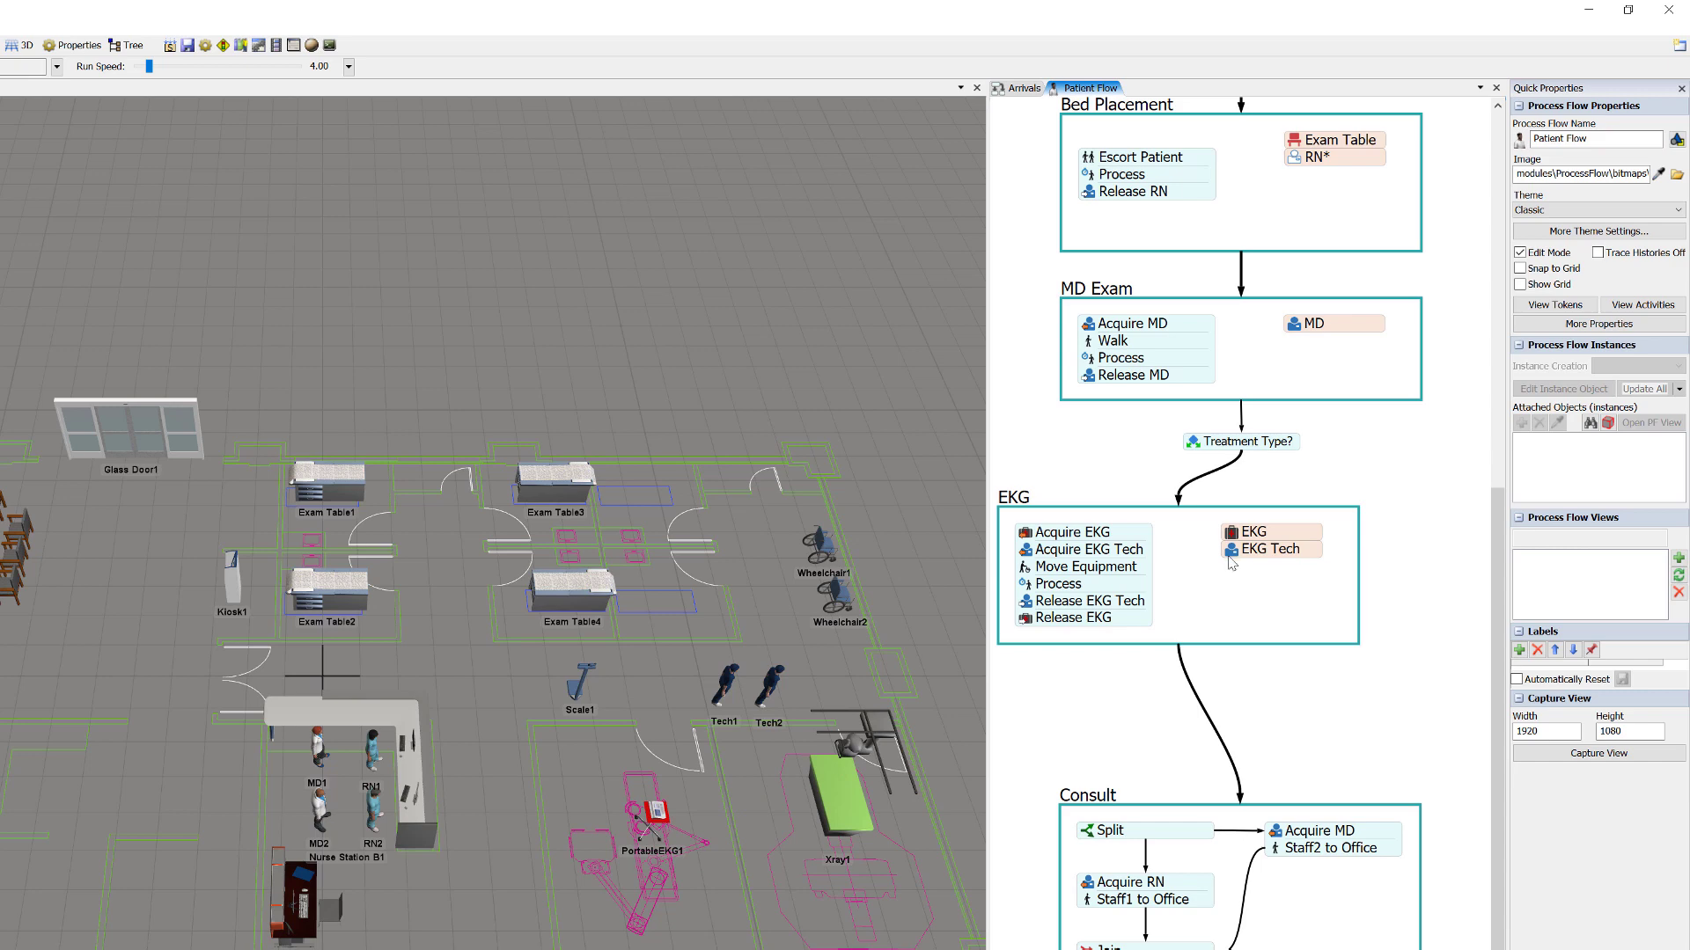
- Set the EKG Tech resource's staff to the Techs group by sampling Tech2 in the 3D model
click(1235, 555)
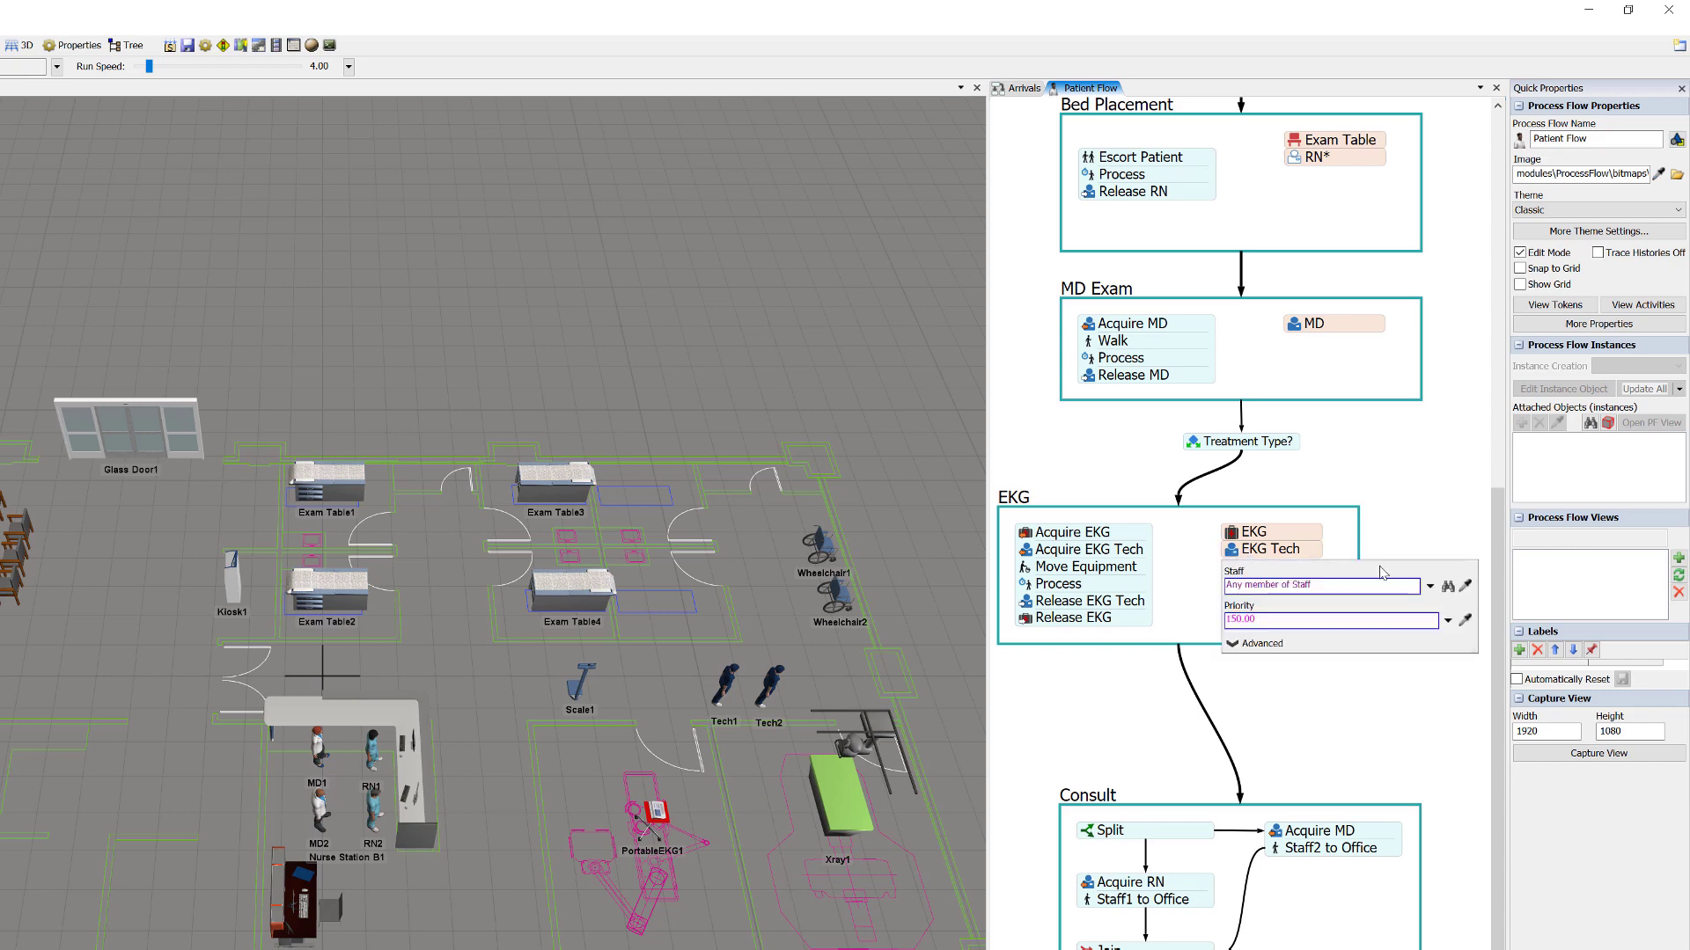
click(1465, 587)
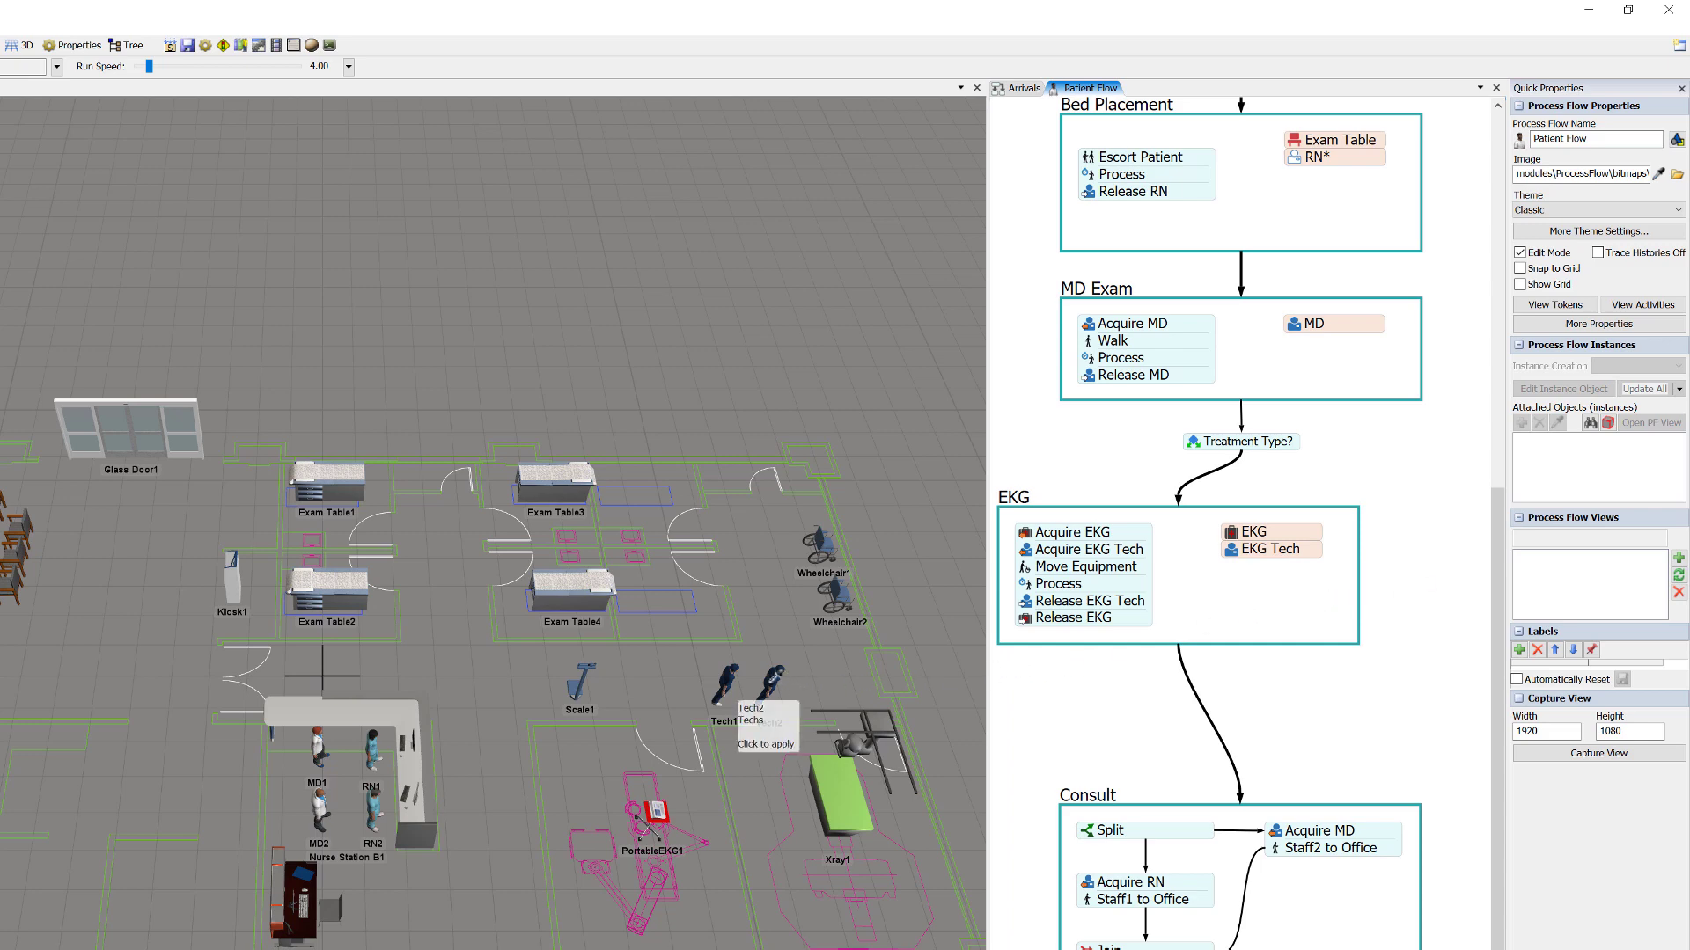
click(771, 685)
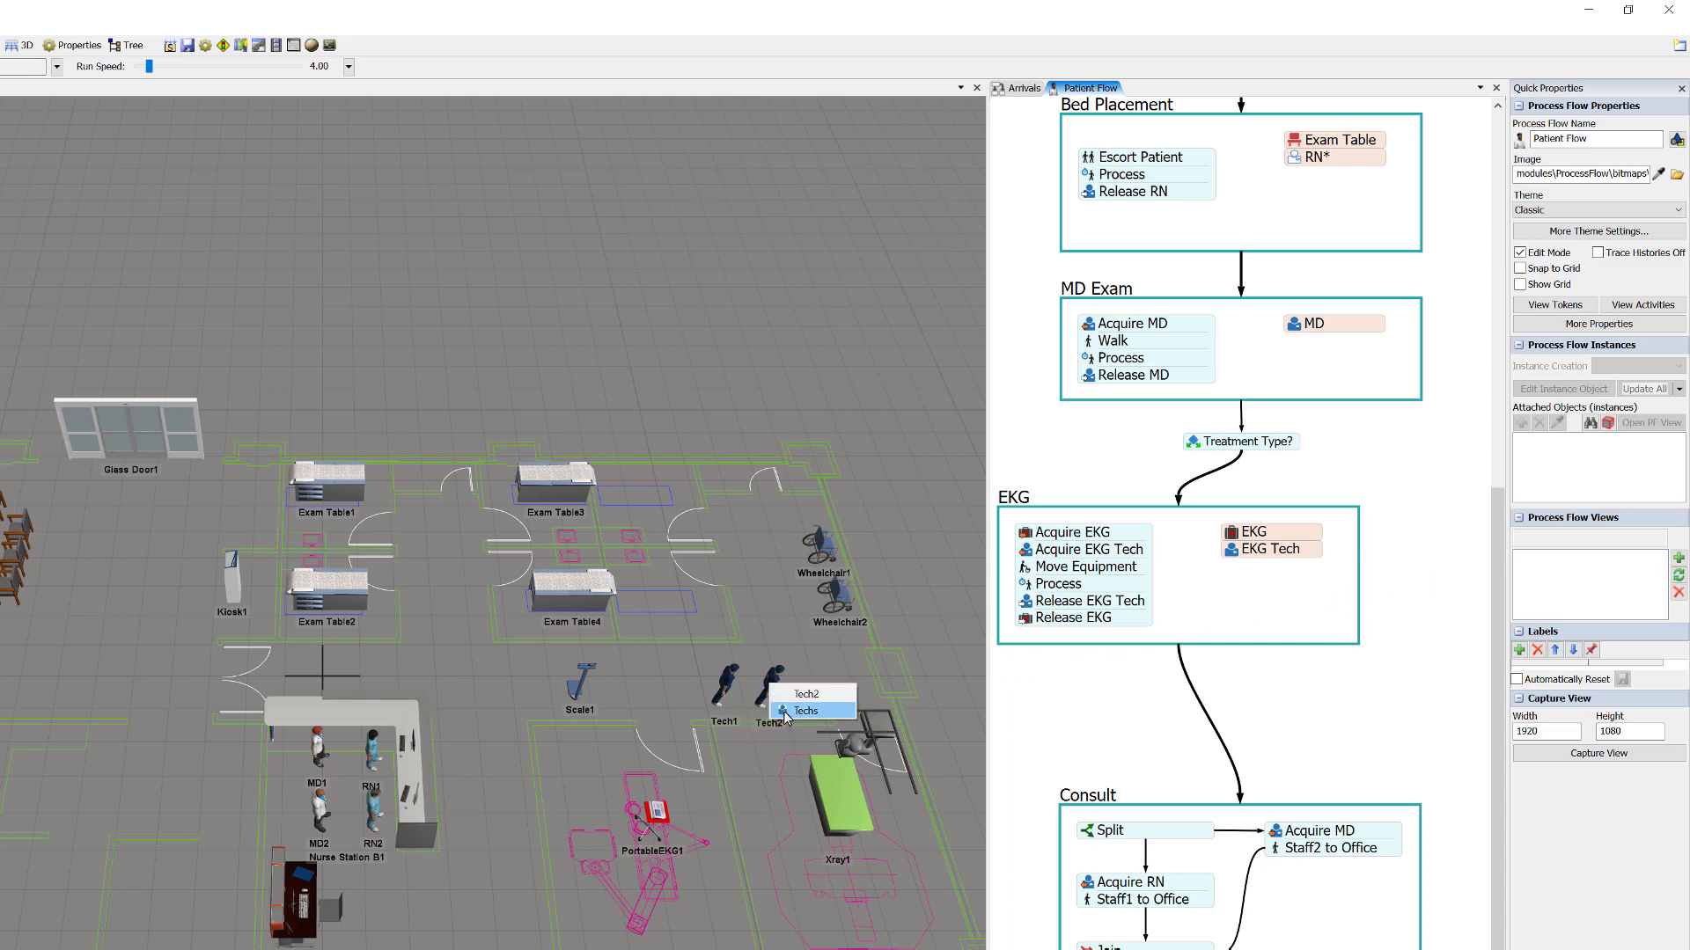
click(786, 711)
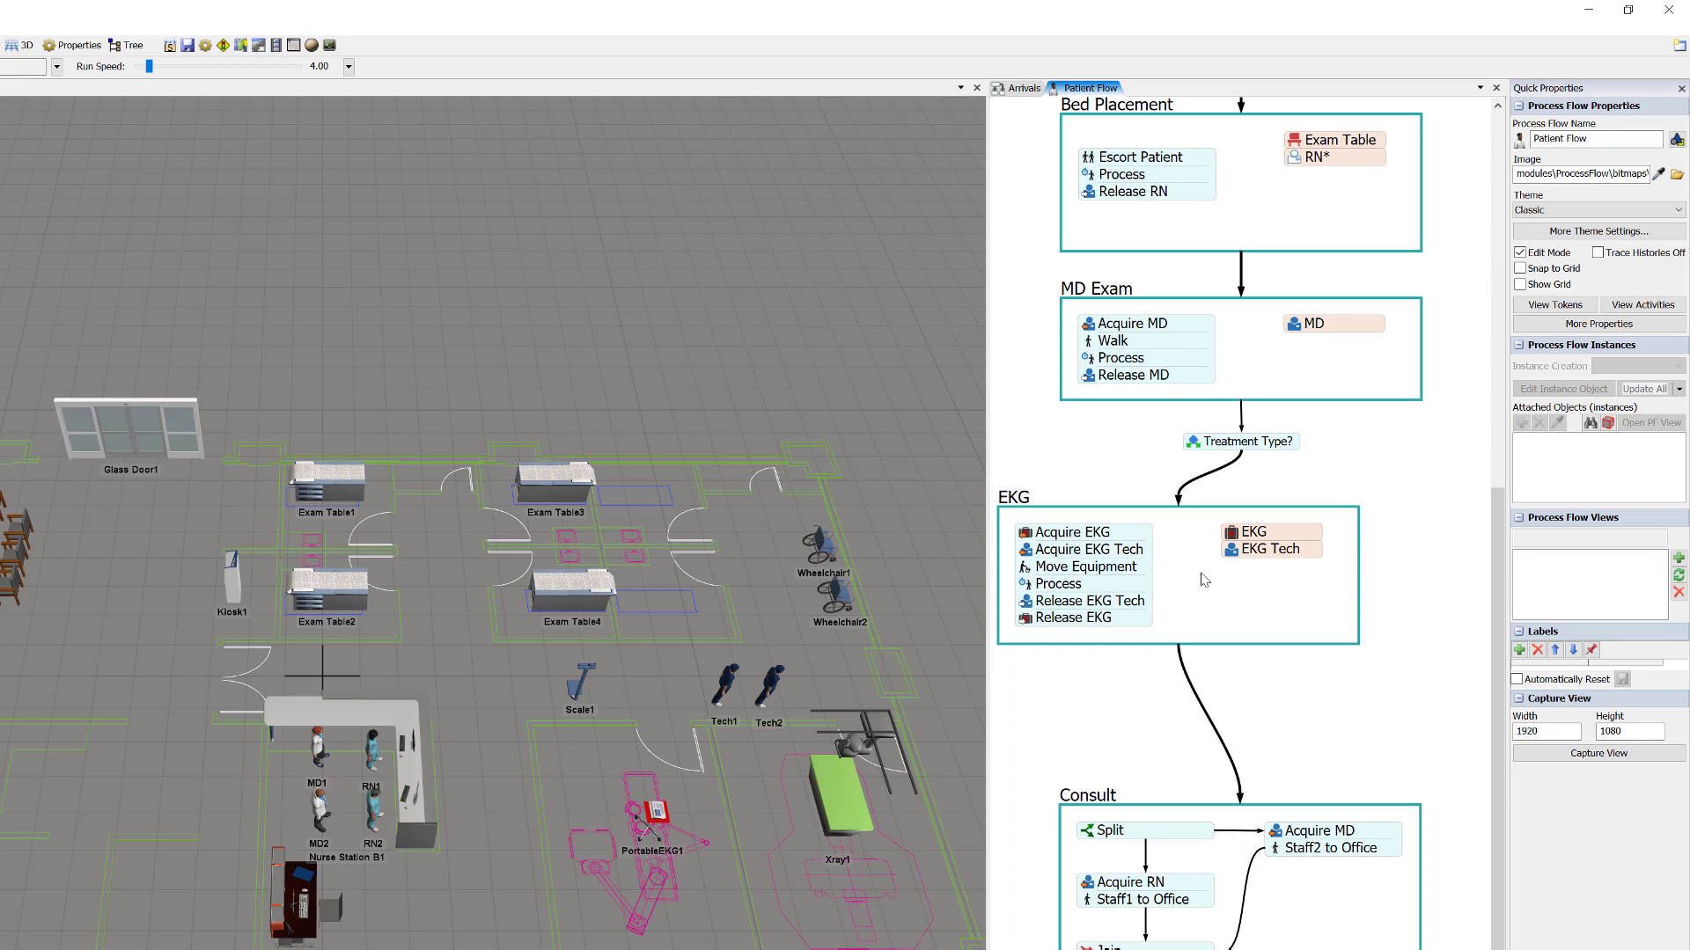
- Insert a Move Equipment activity between Process and Release EKG Tech, and extend the EKG block's frame downward to fit it
click(1085, 602)
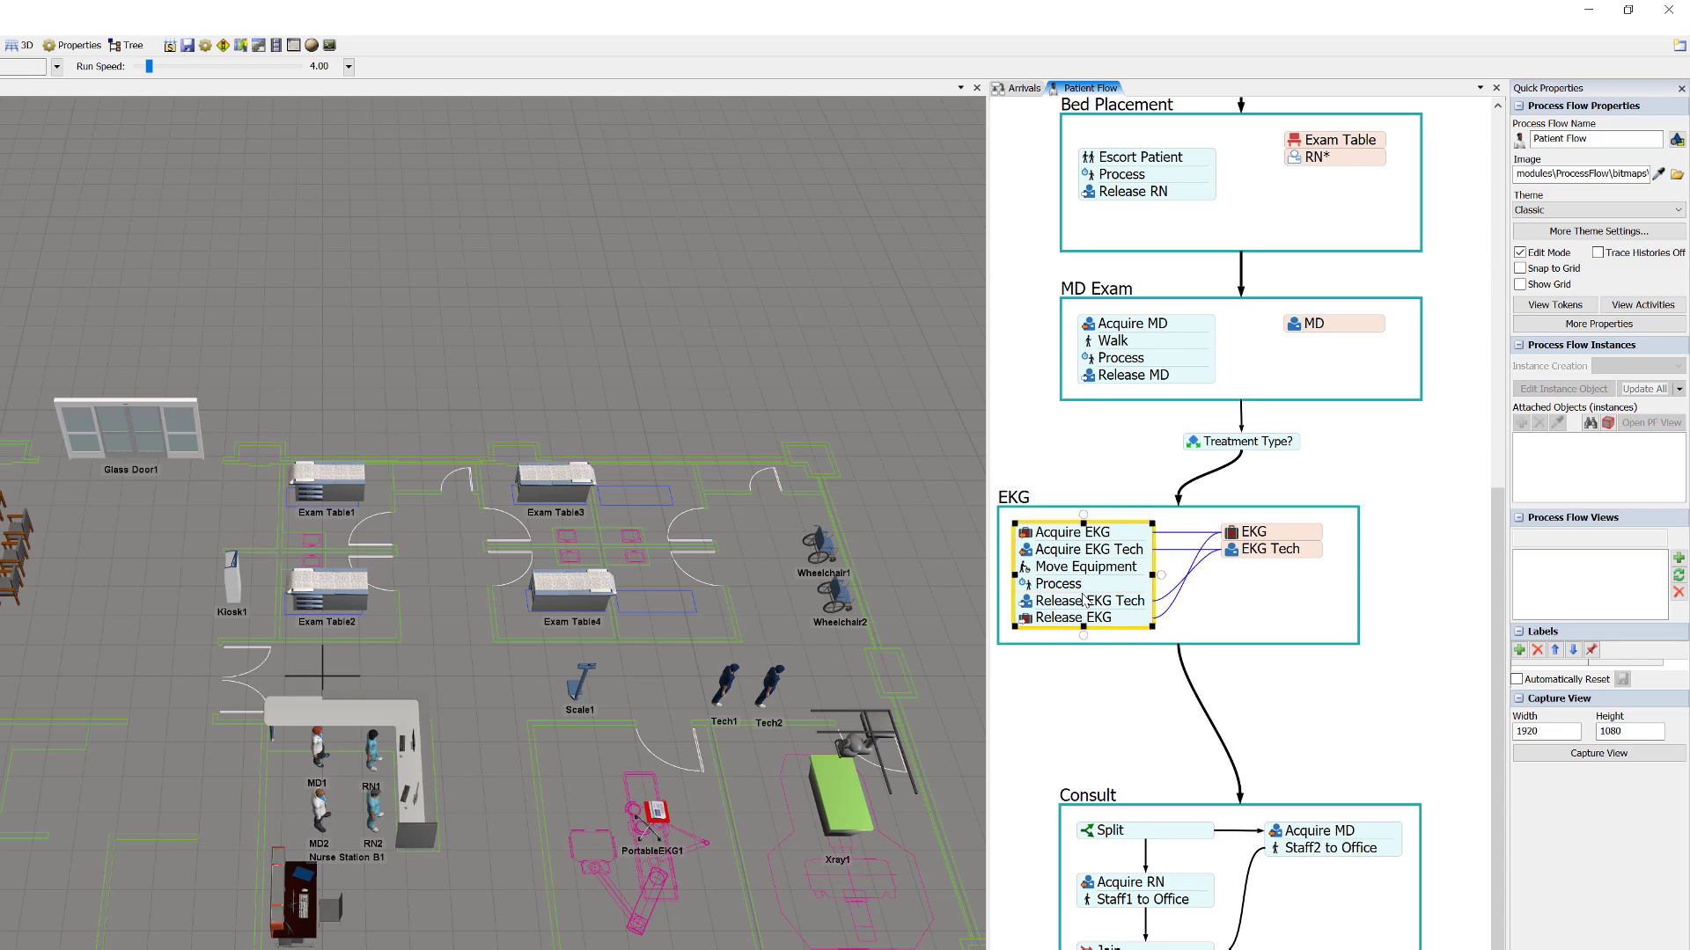
double_click(1085, 602)
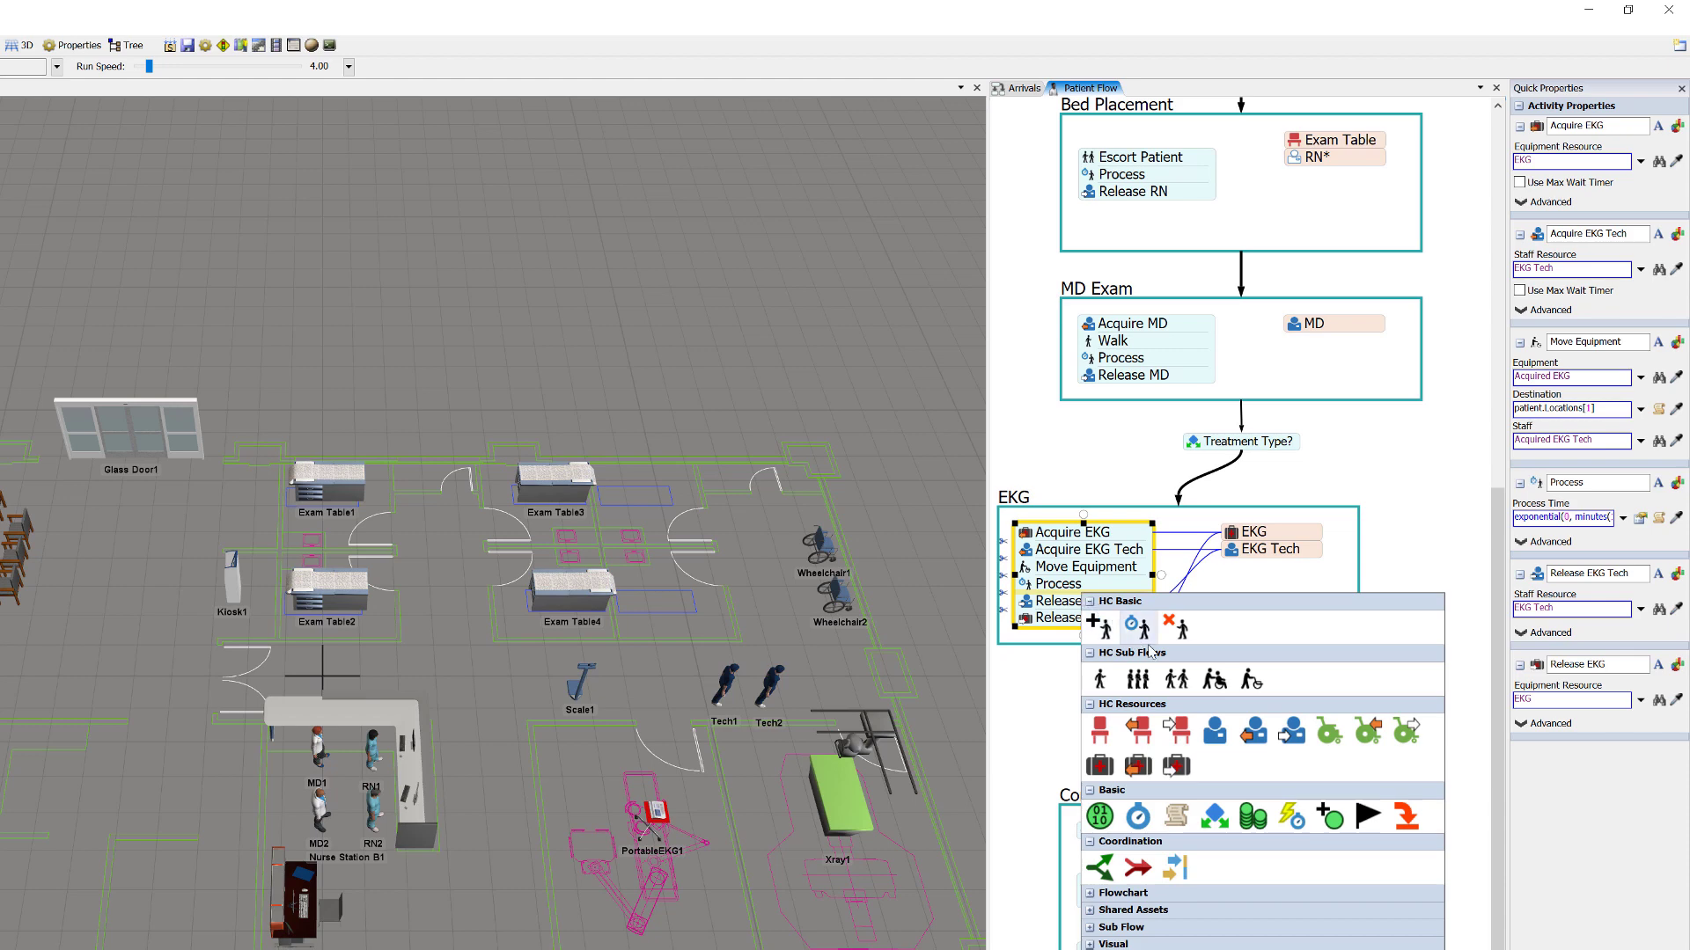
click(1250, 678)
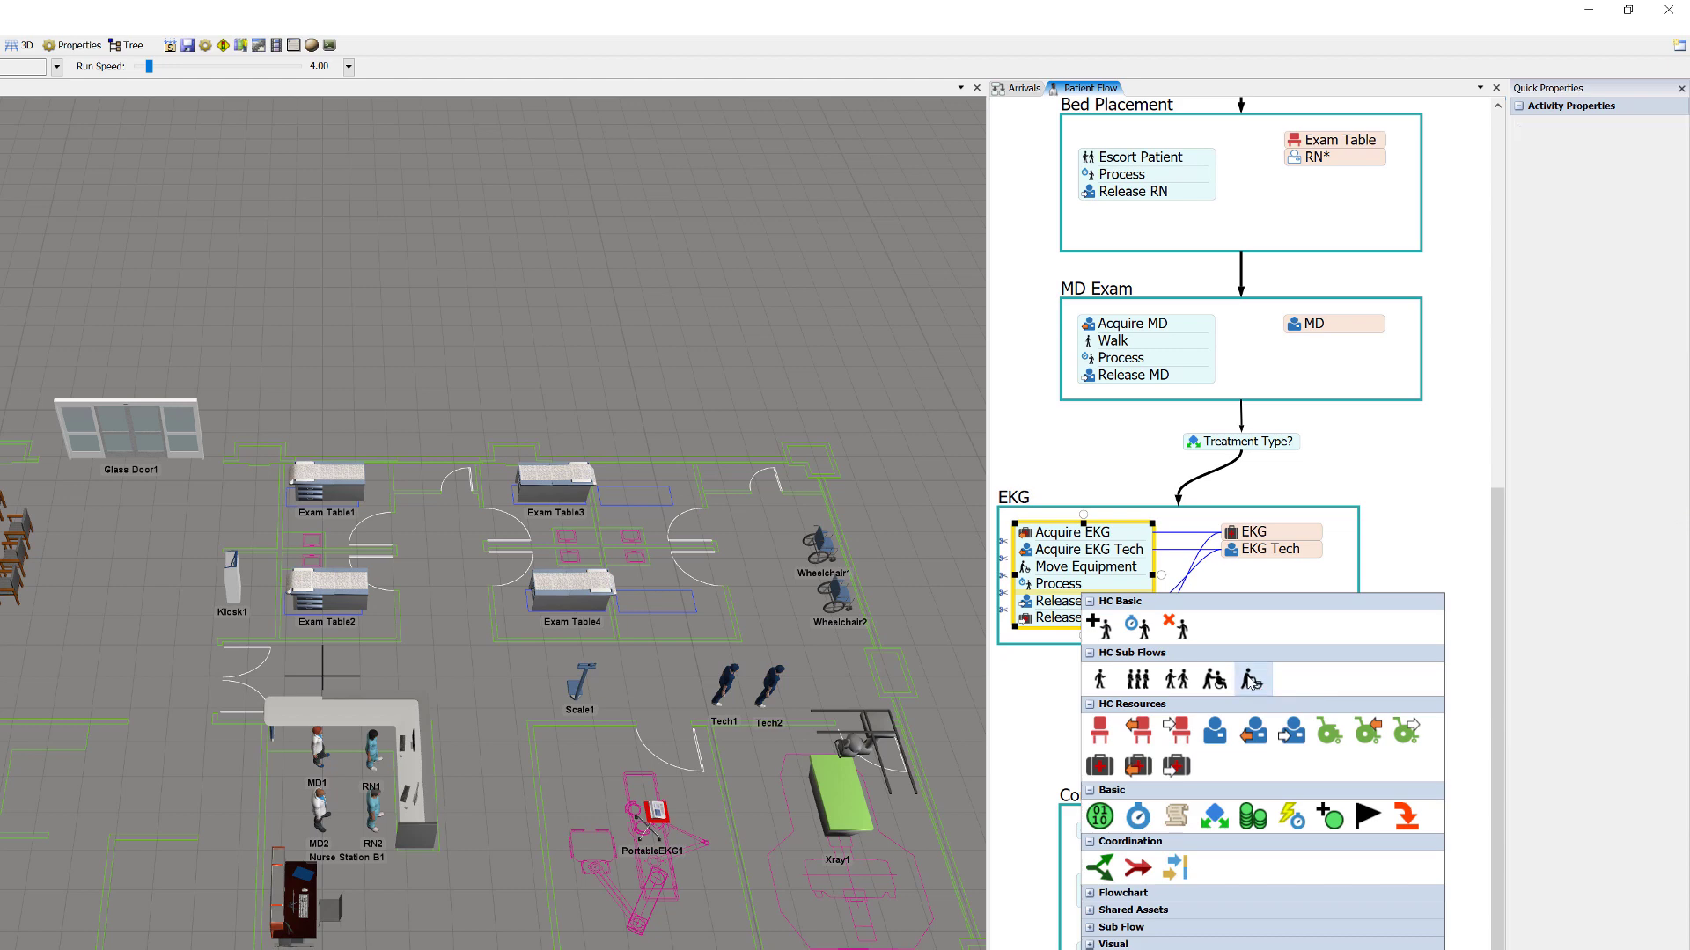
click(1203, 636)
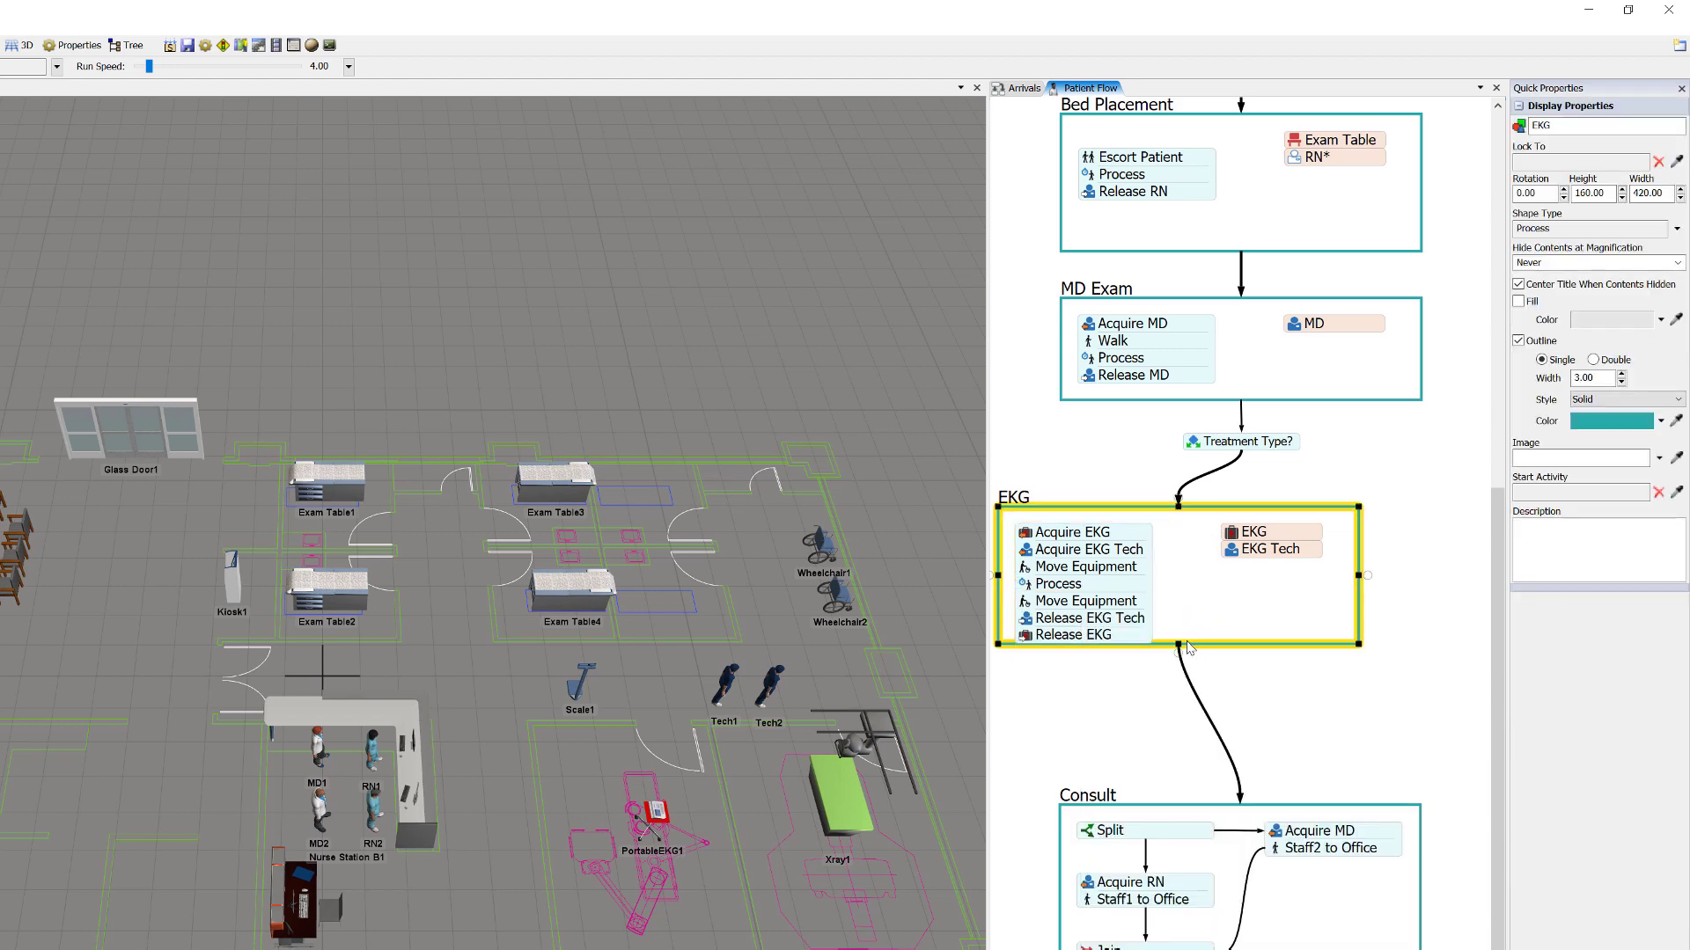
drag(1180, 640, 1180, 653)
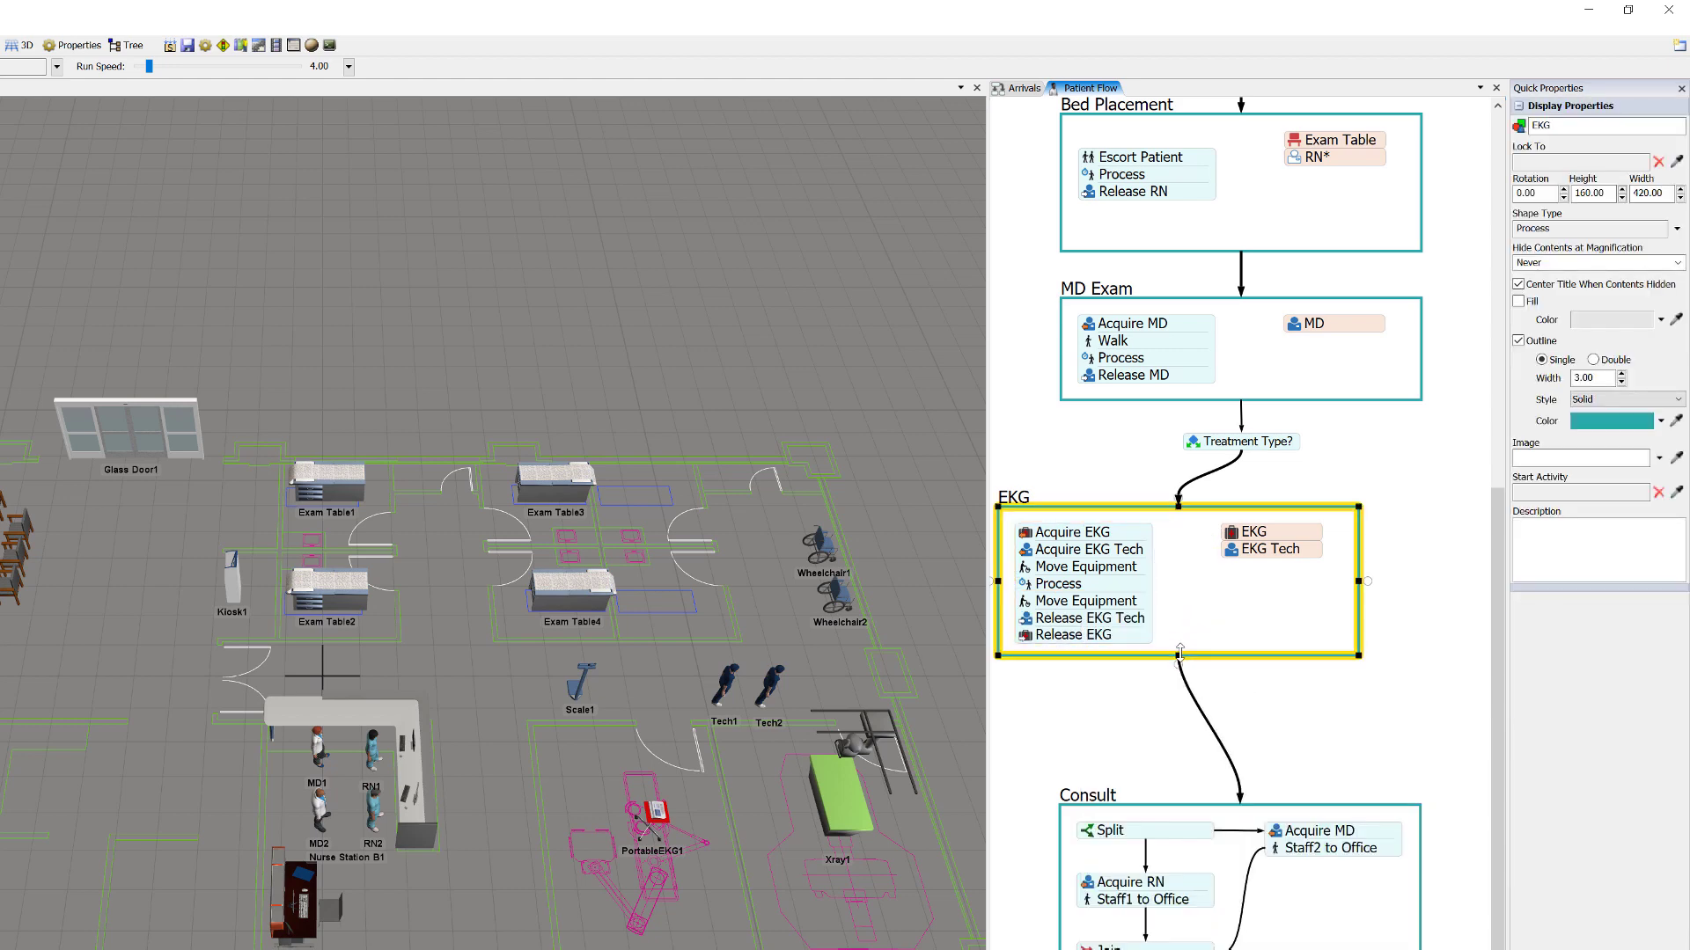
- Rename the second Move Equipment activity in the EKG block to "Return EKG"
double_click(1062, 603)
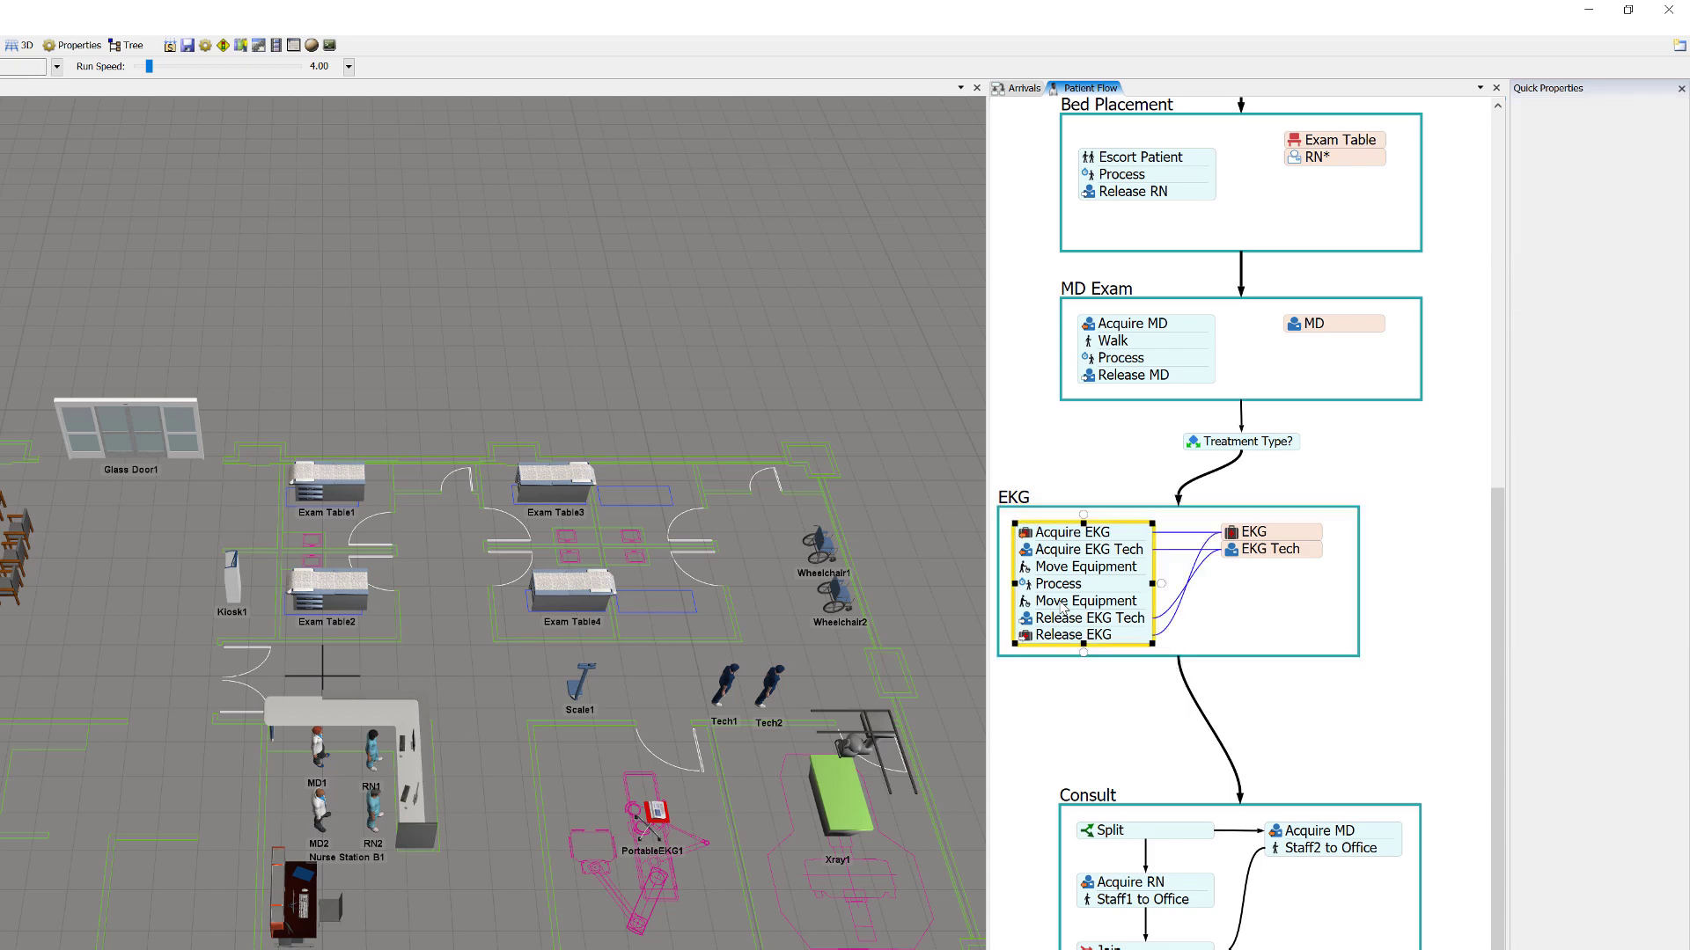
text(Return)
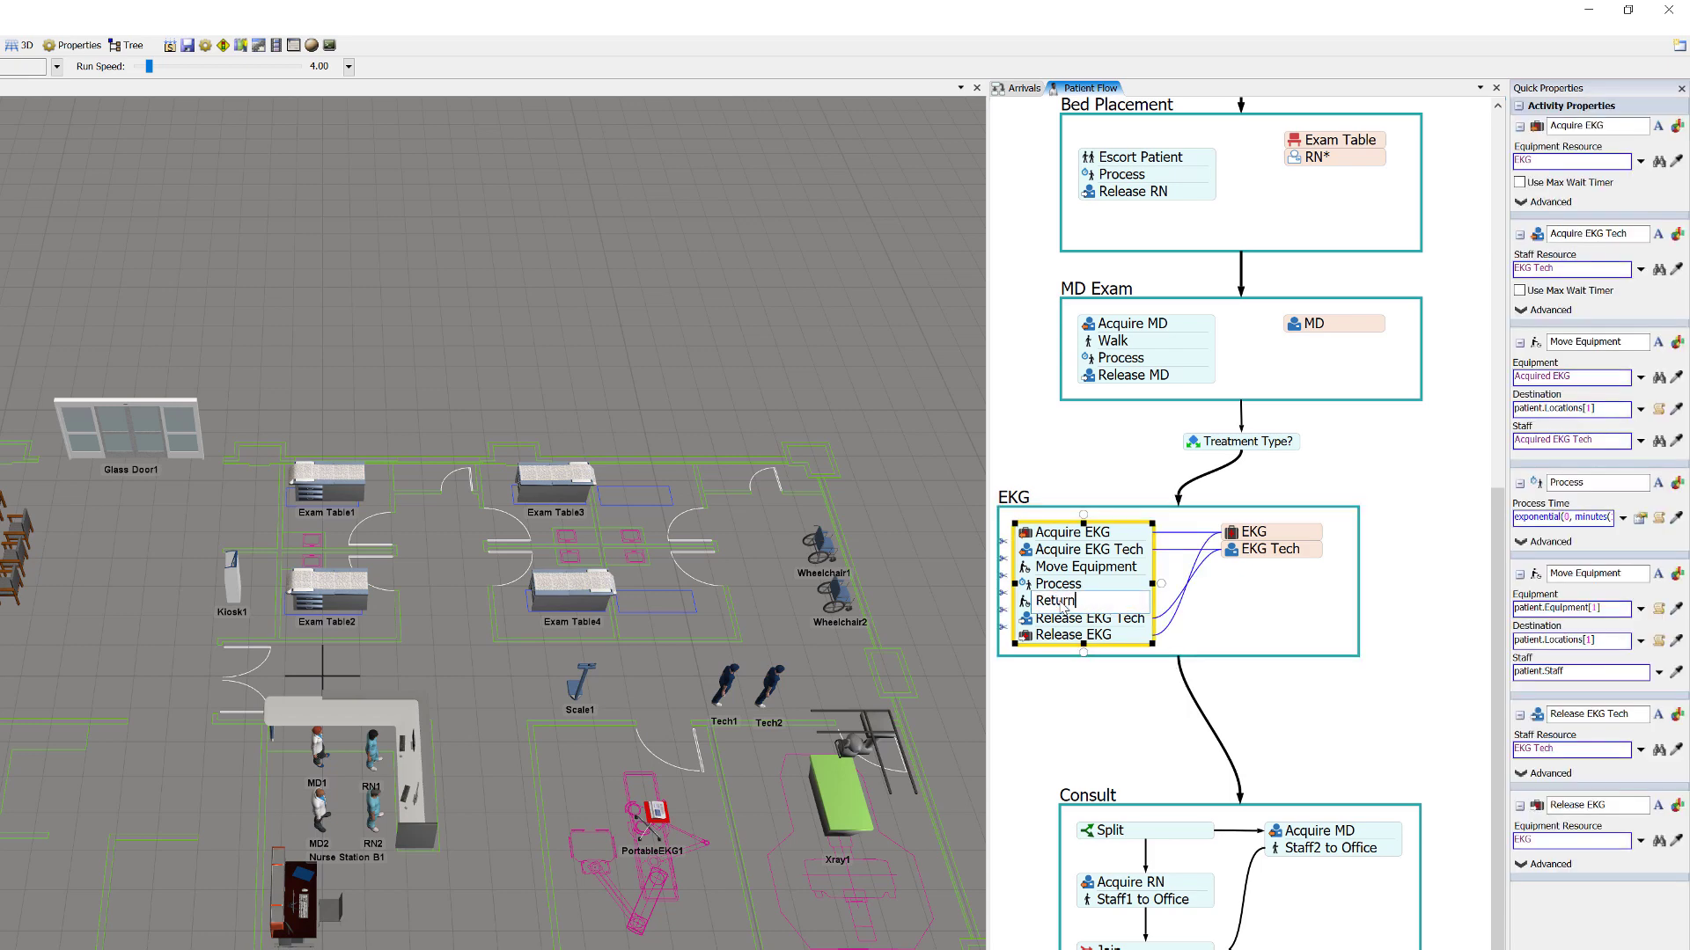
text( EKG)
click(1197, 608)
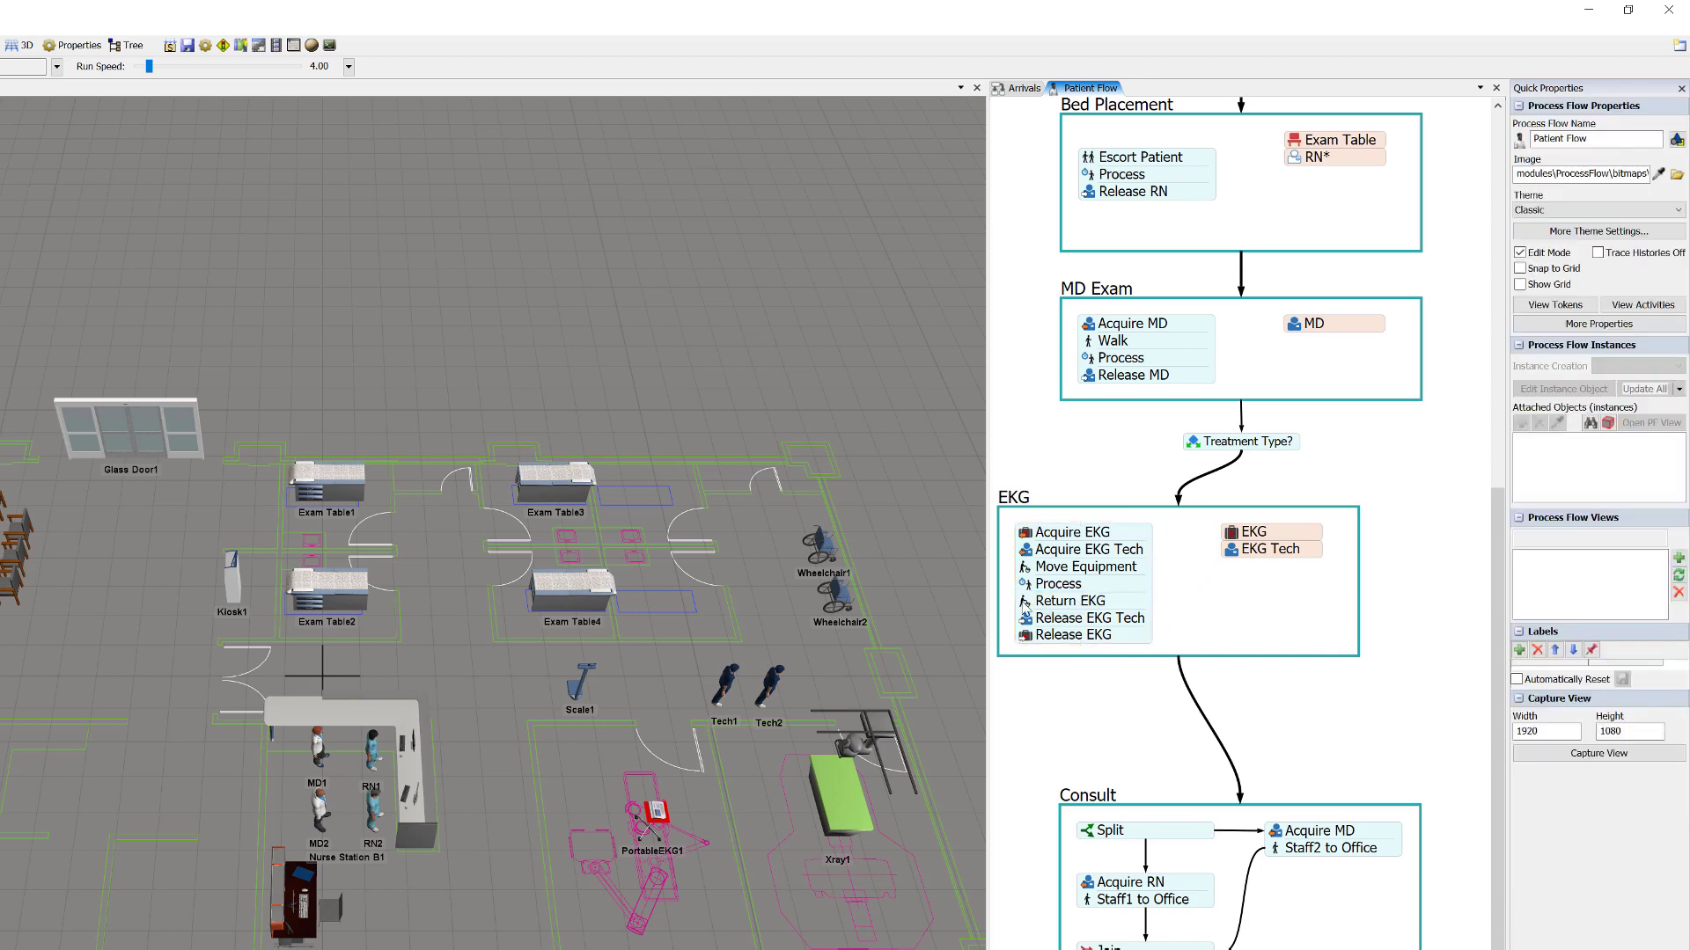
- Set the Return EKG activity's equipment to the acquired EKG and its destination to the Equipment's Reset Position
click(1024, 605)
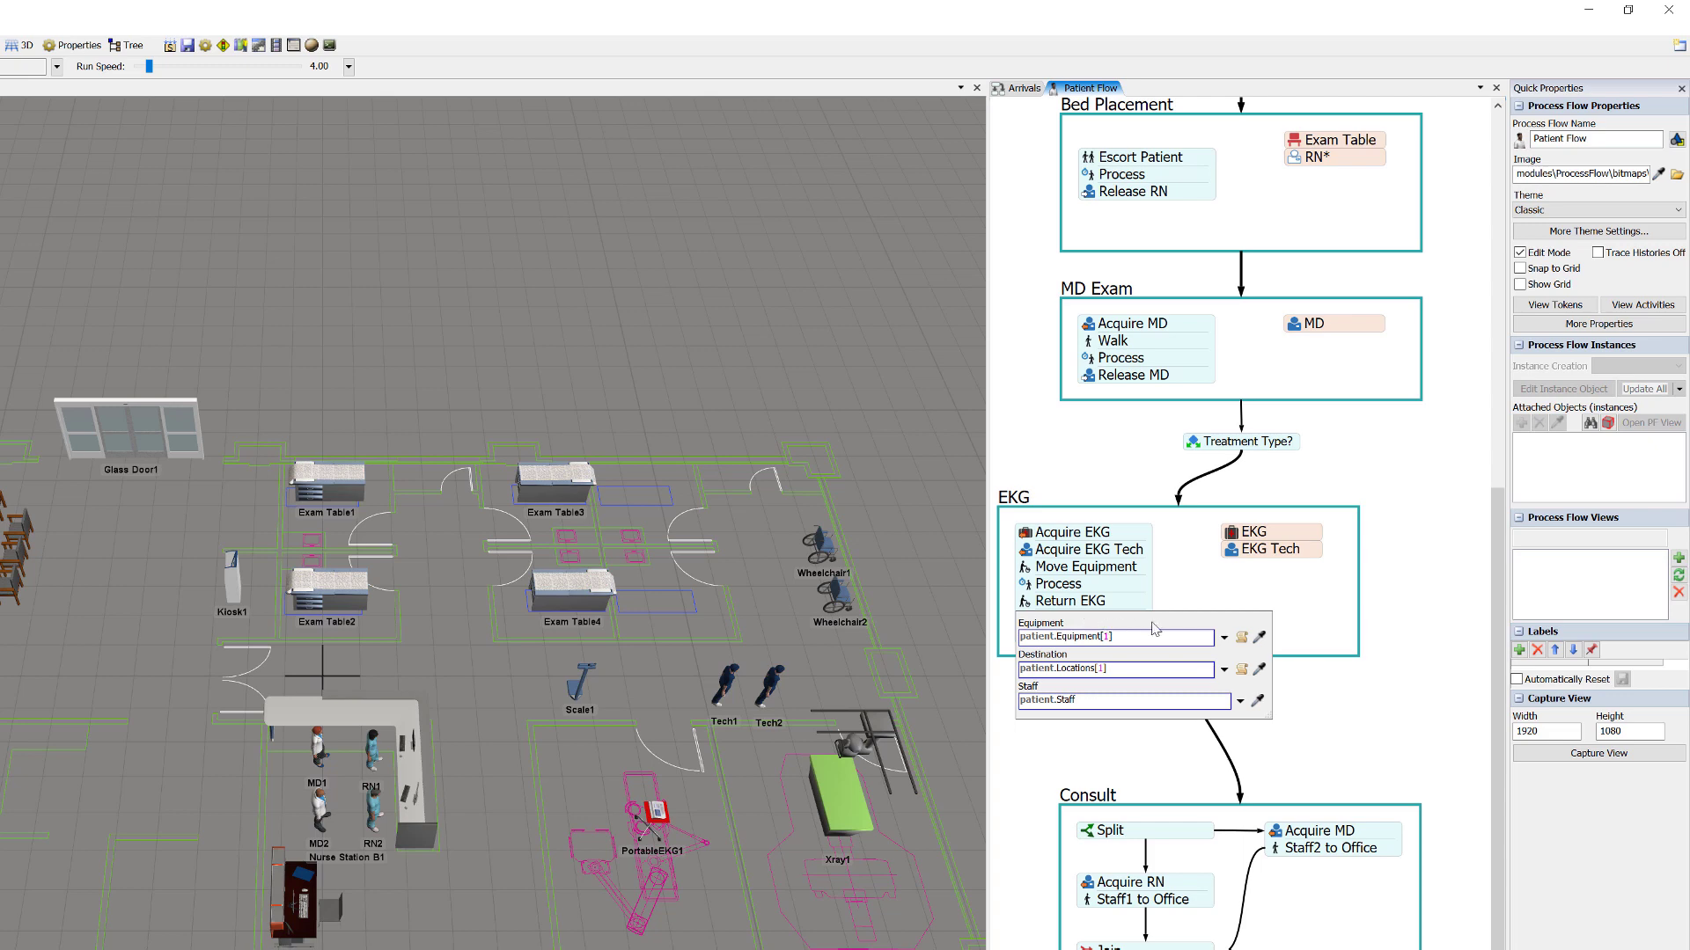
click(1261, 638)
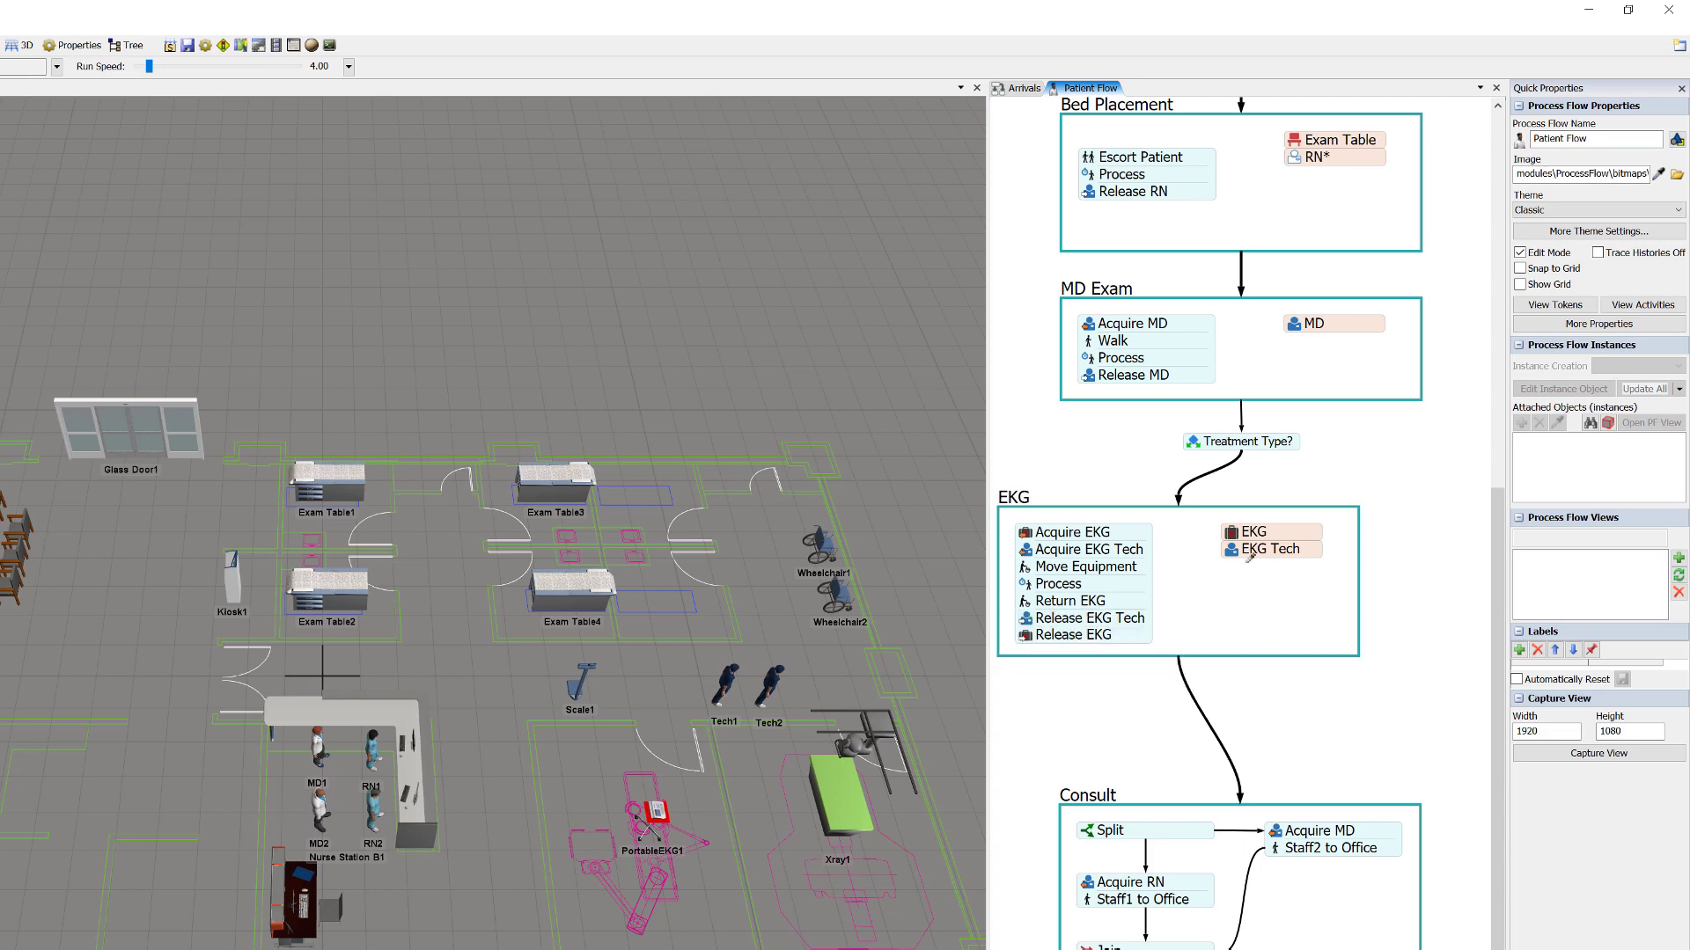
click(1239, 525)
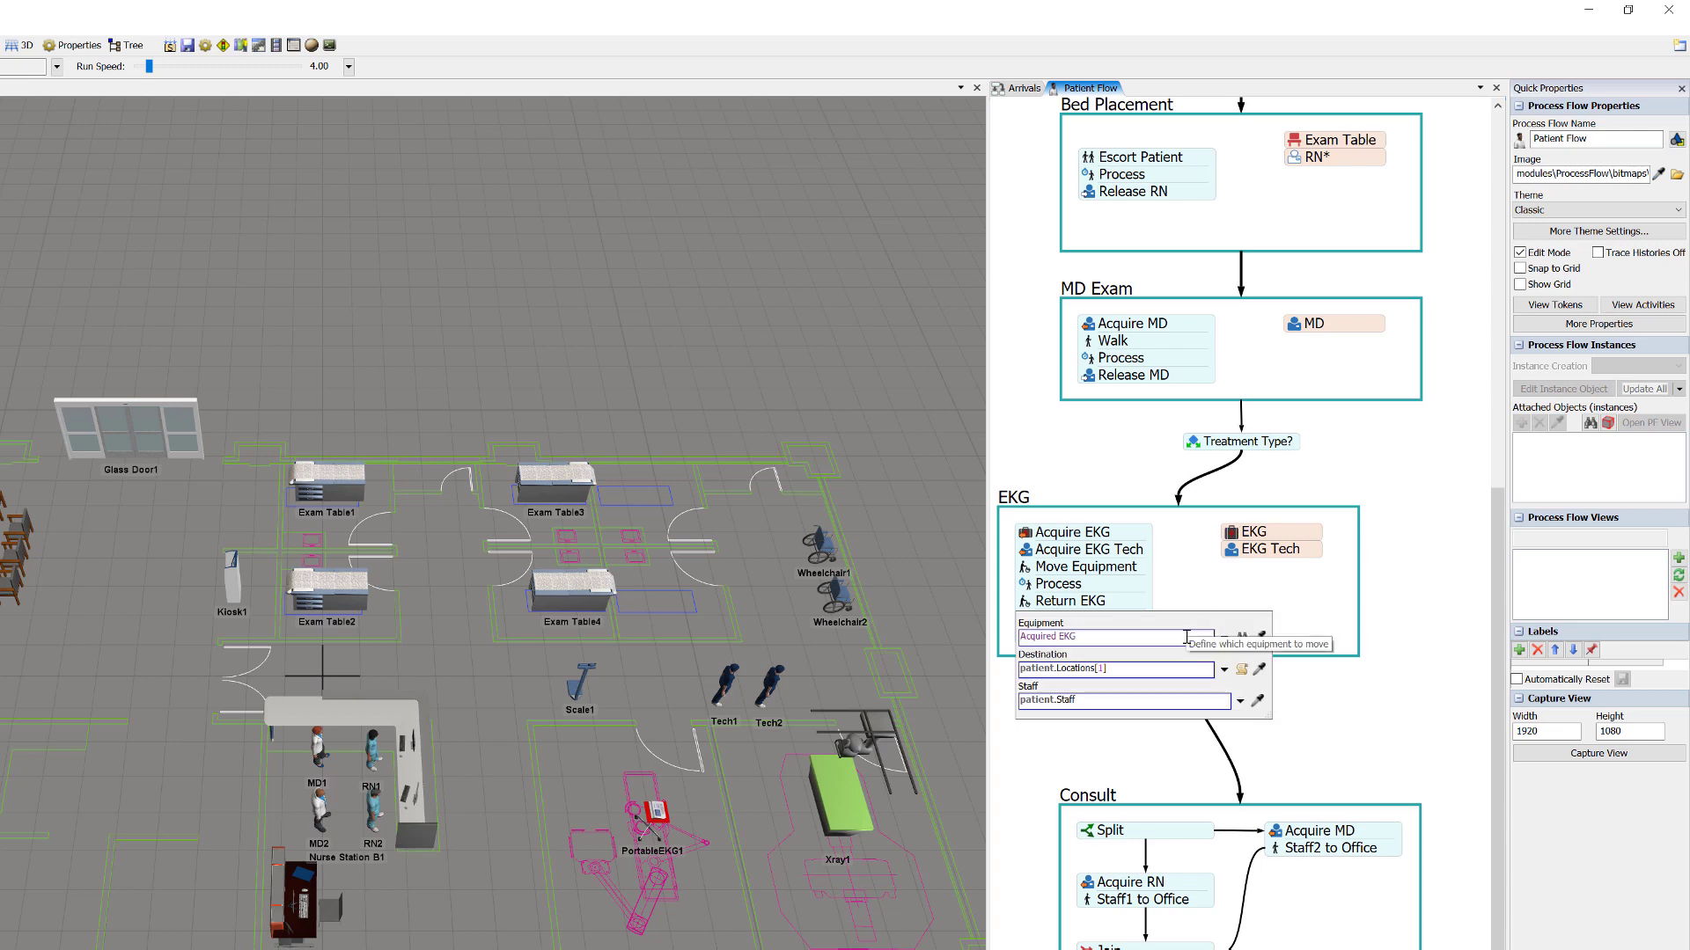
click(1223, 671)
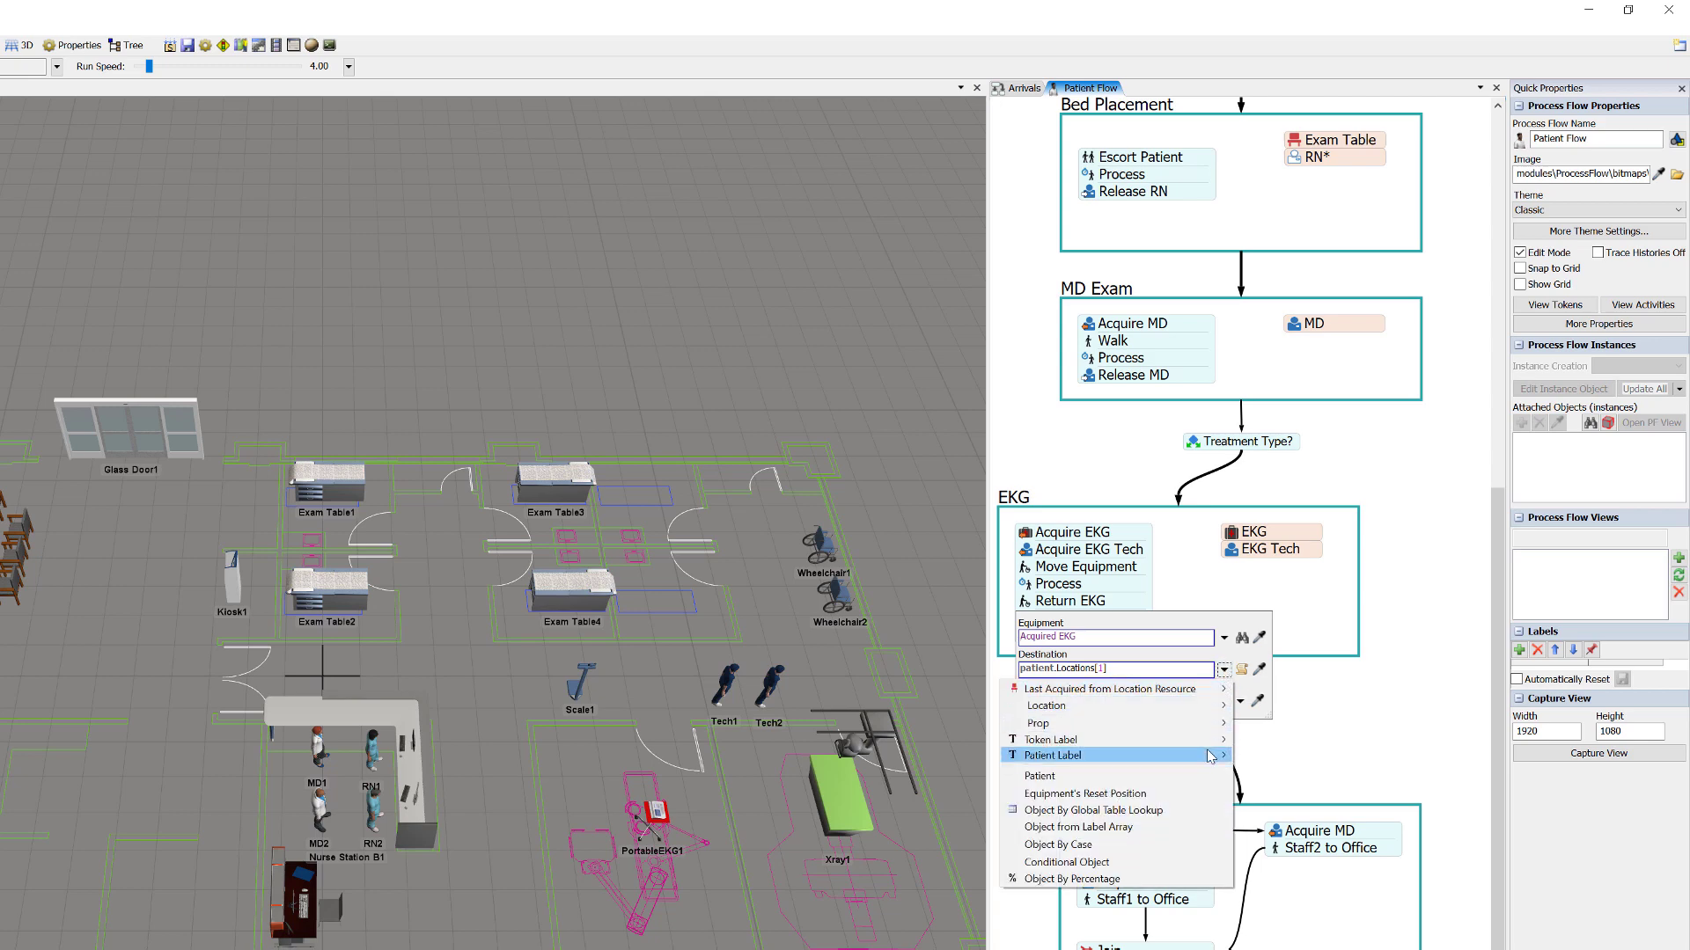
click(1180, 796)
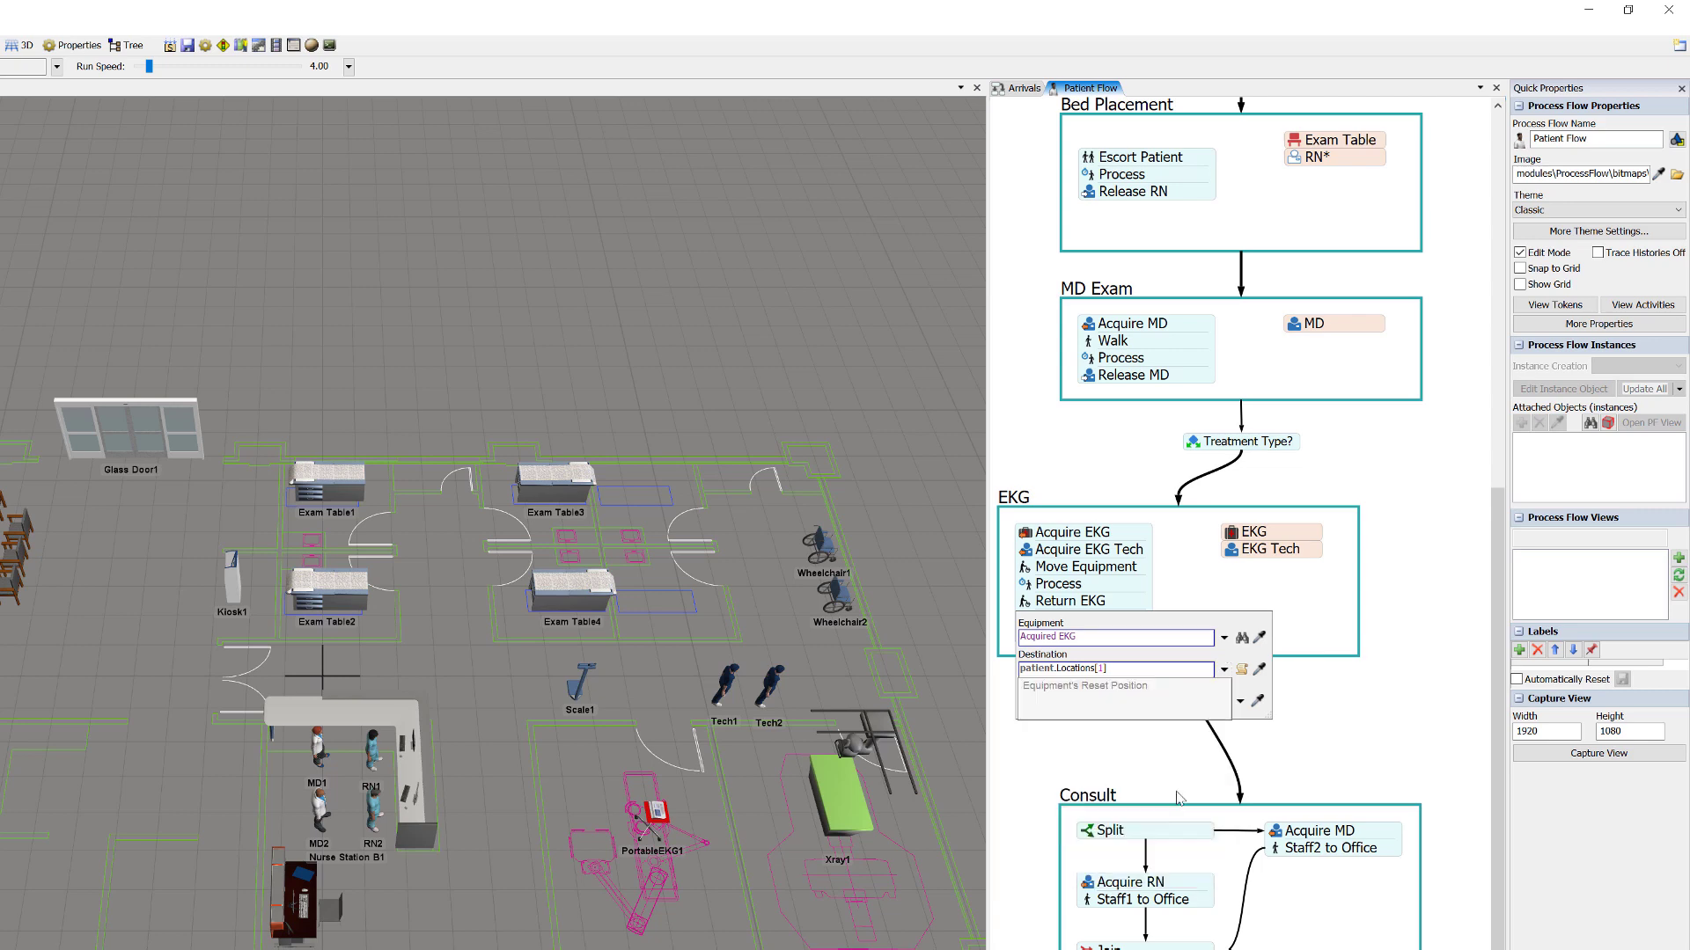
- Set the Return EKG activity's staff to the acquired EKG Tech by sampling the EKG Tech resource
click(1259, 701)
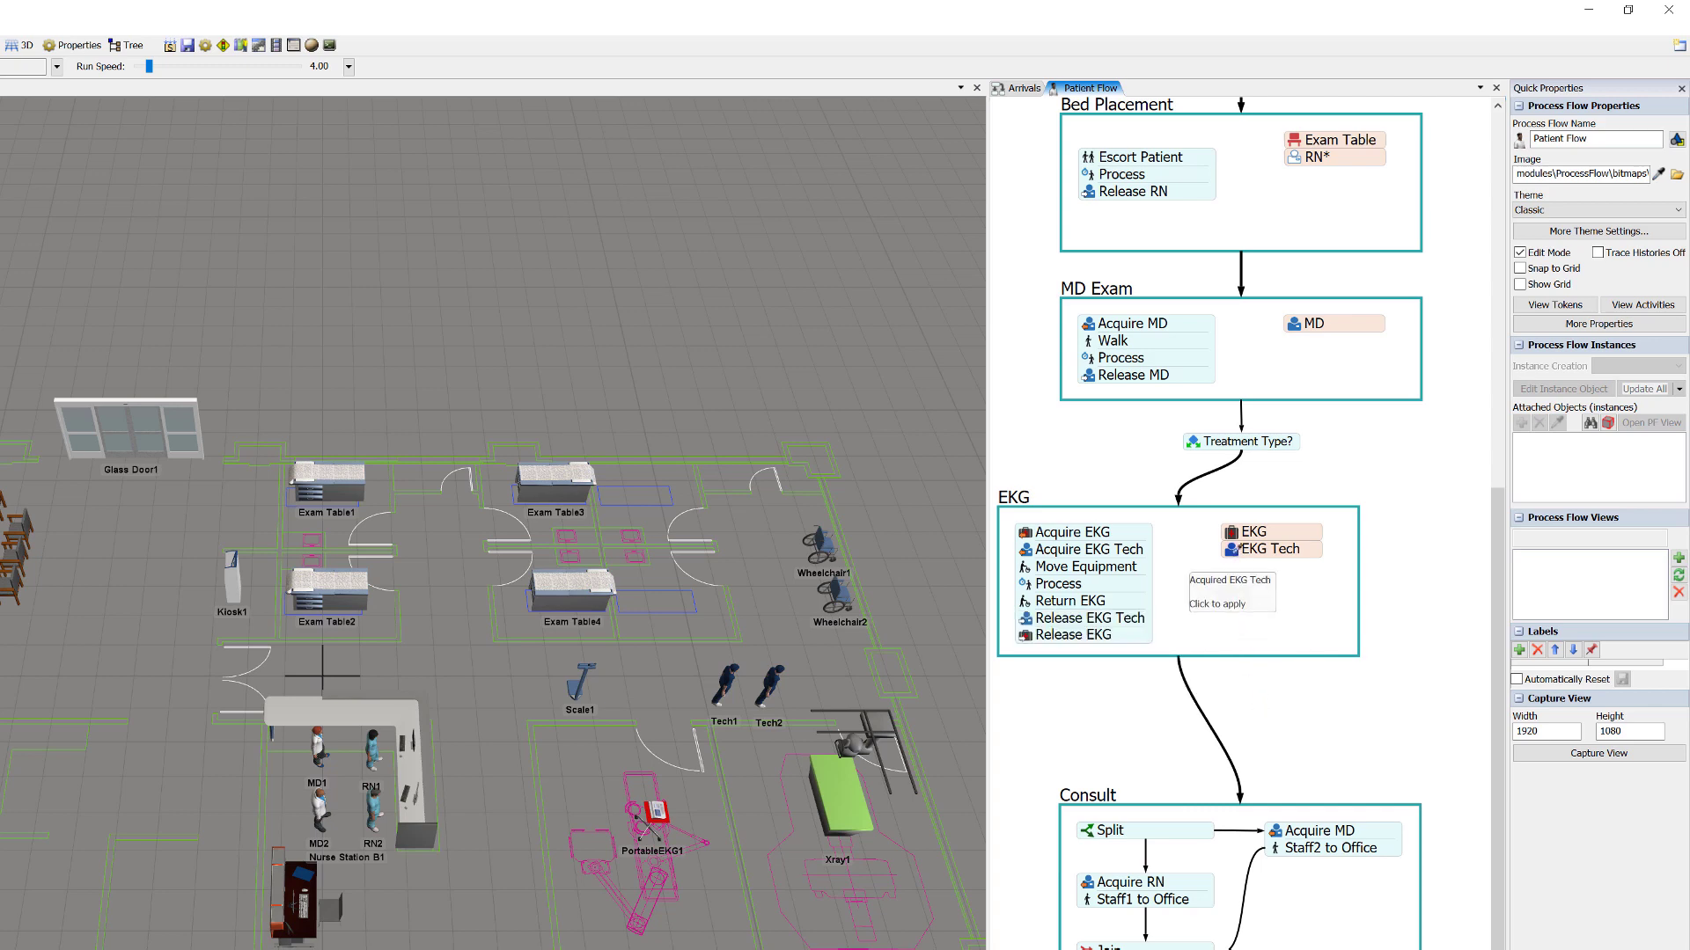
click(1239, 549)
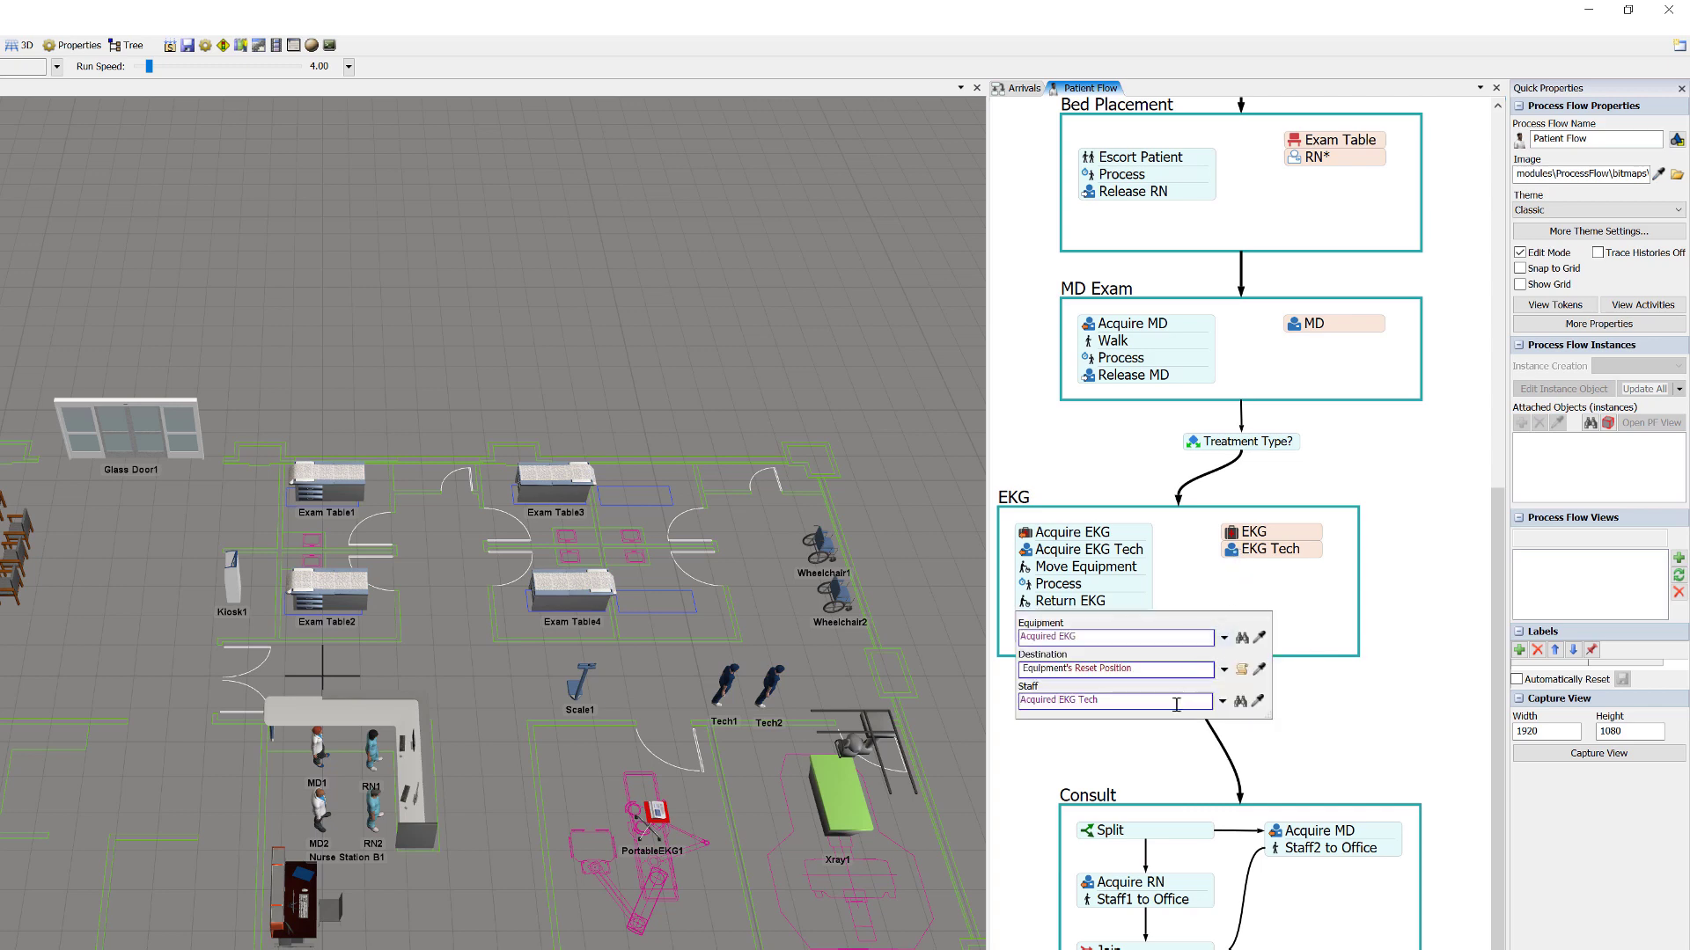
click(1097, 709)
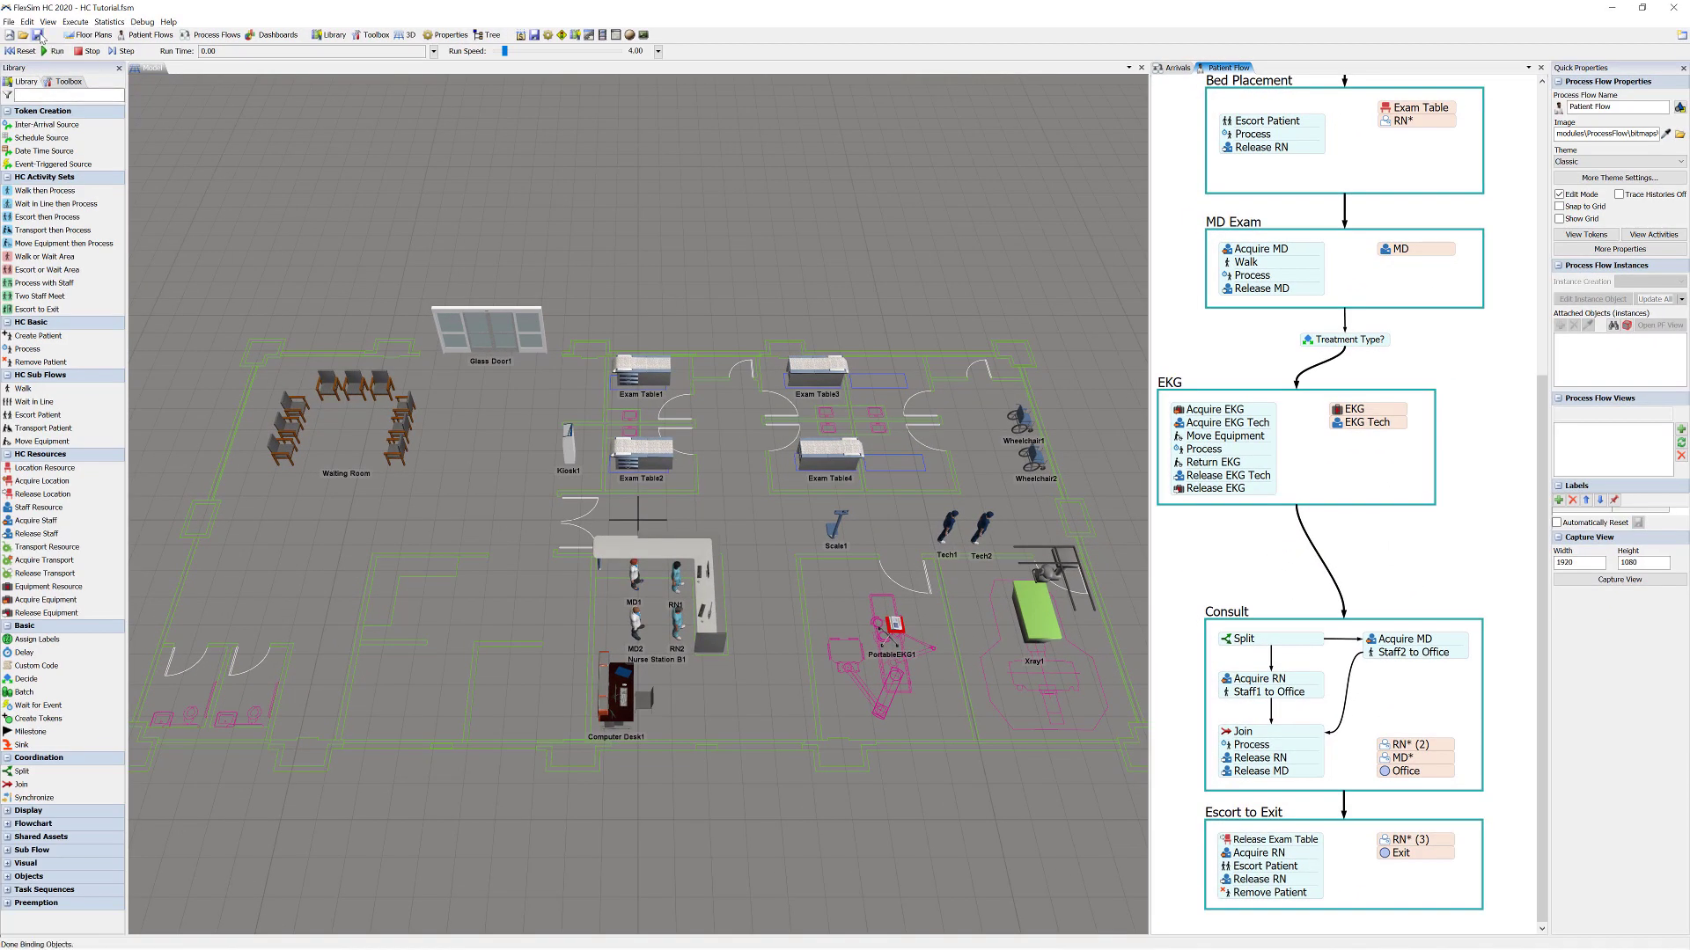
- Reset the model, run the simulation to check the patient flow with the EKG block, and reset it again
click(25, 51)
click(54, 51)
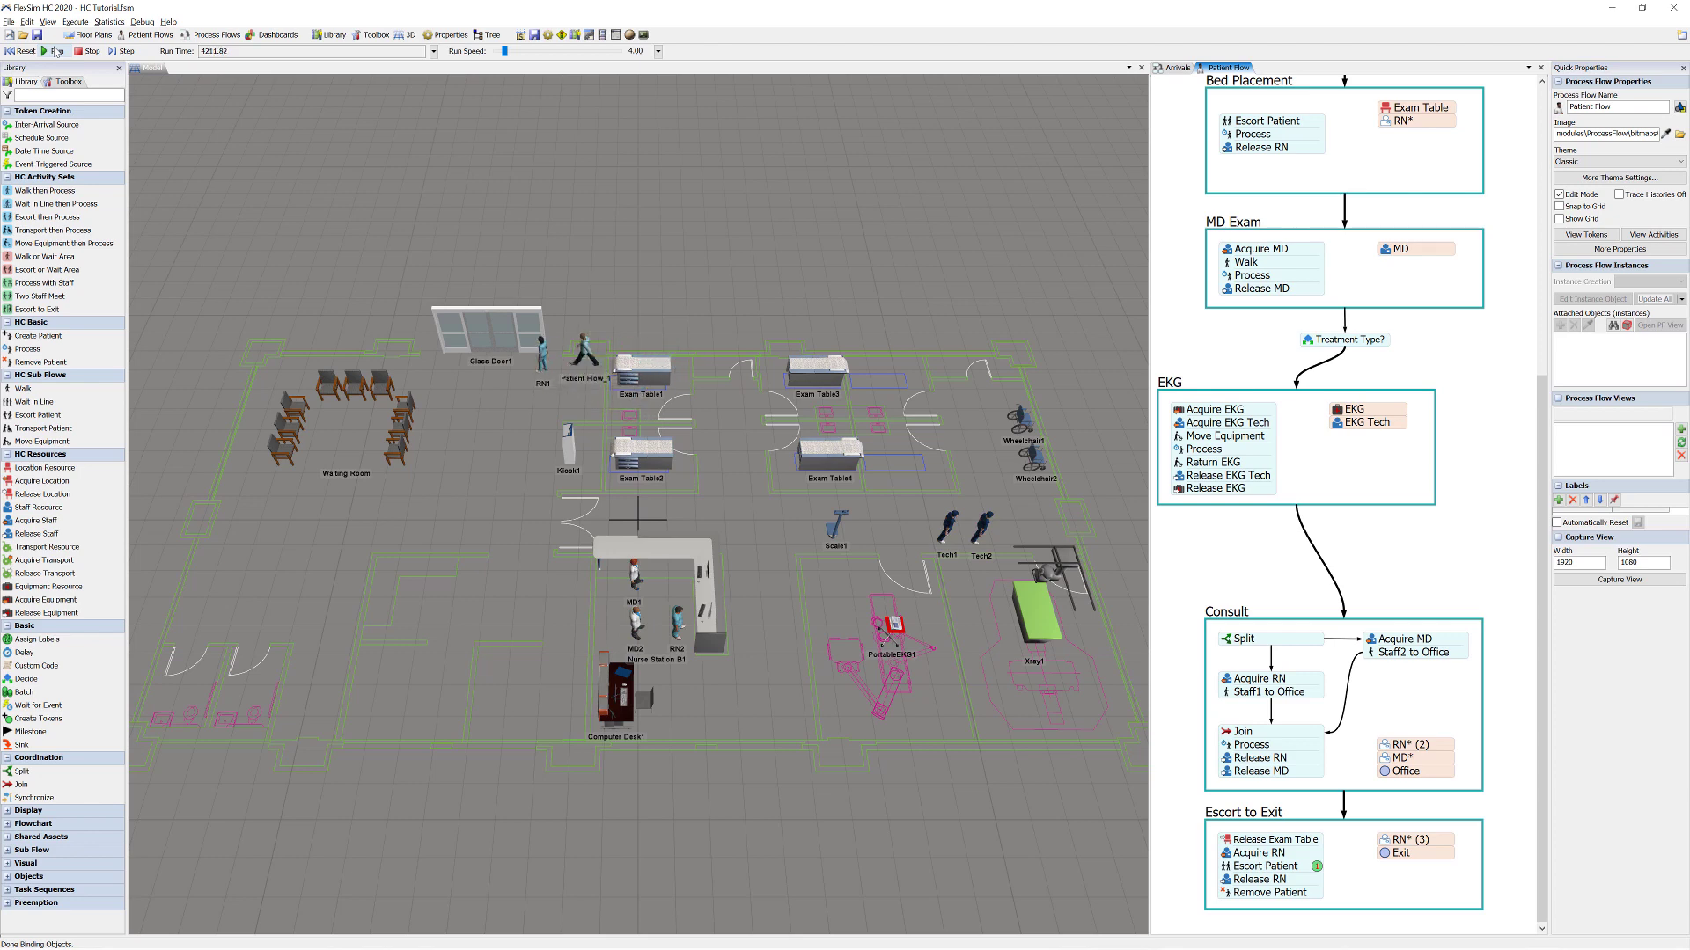
click(24, 51)
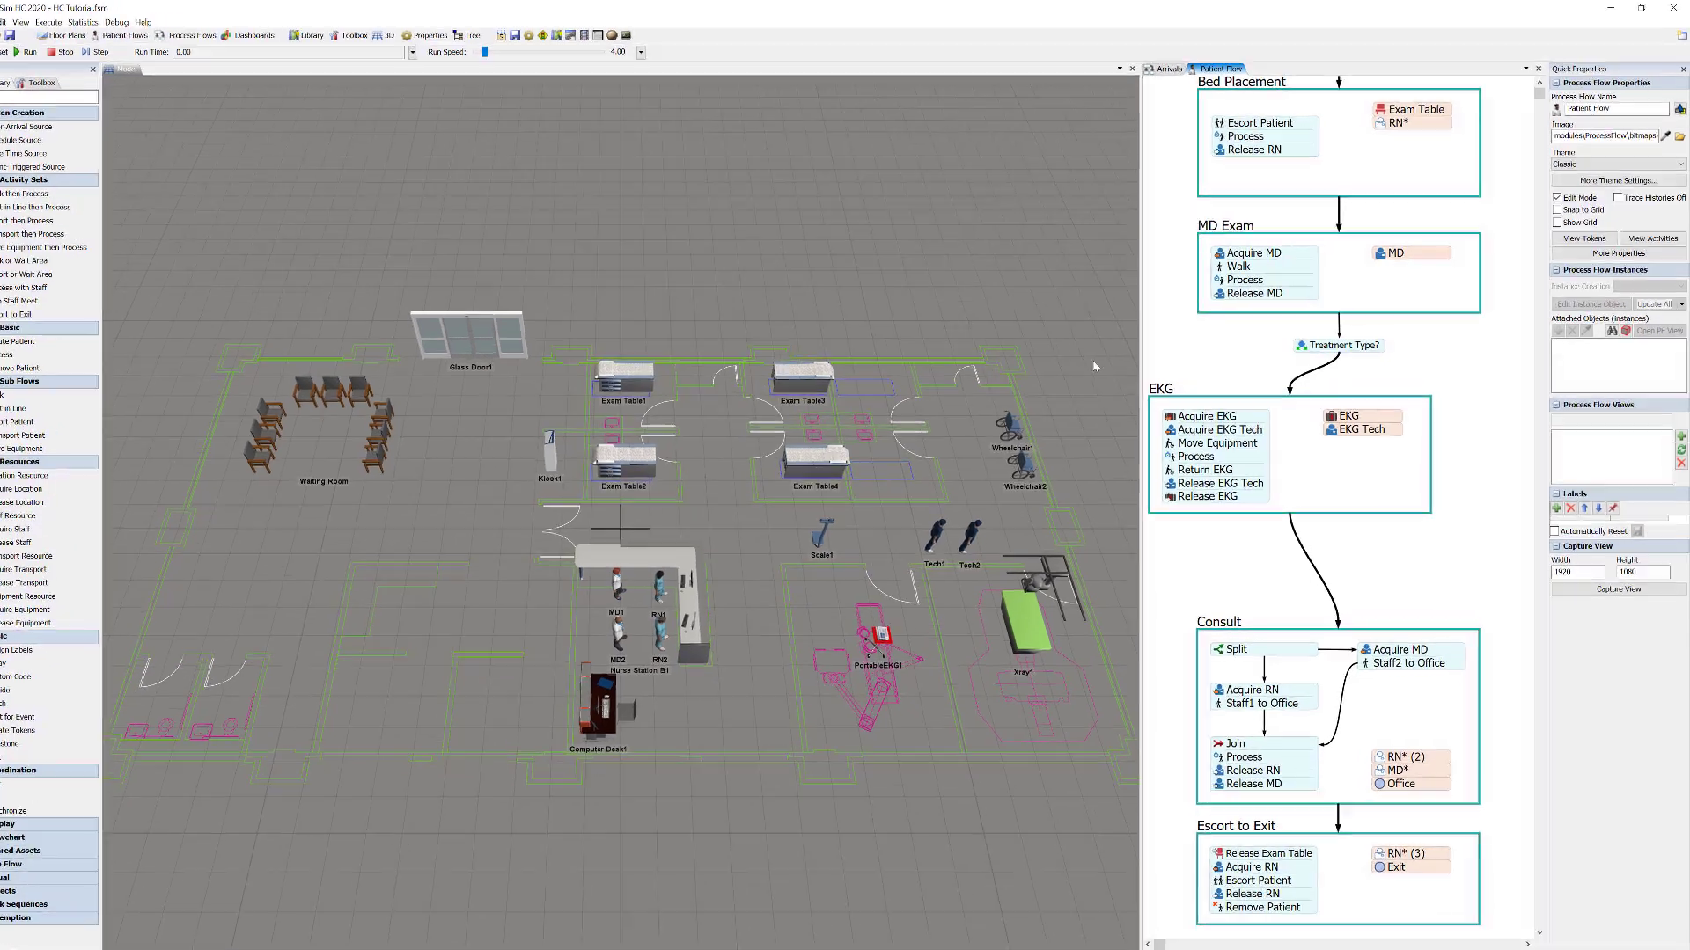
- Move the EKG block further left in the patient flow to make room for a parallel branch
scroll(1246, 403, up, 2)
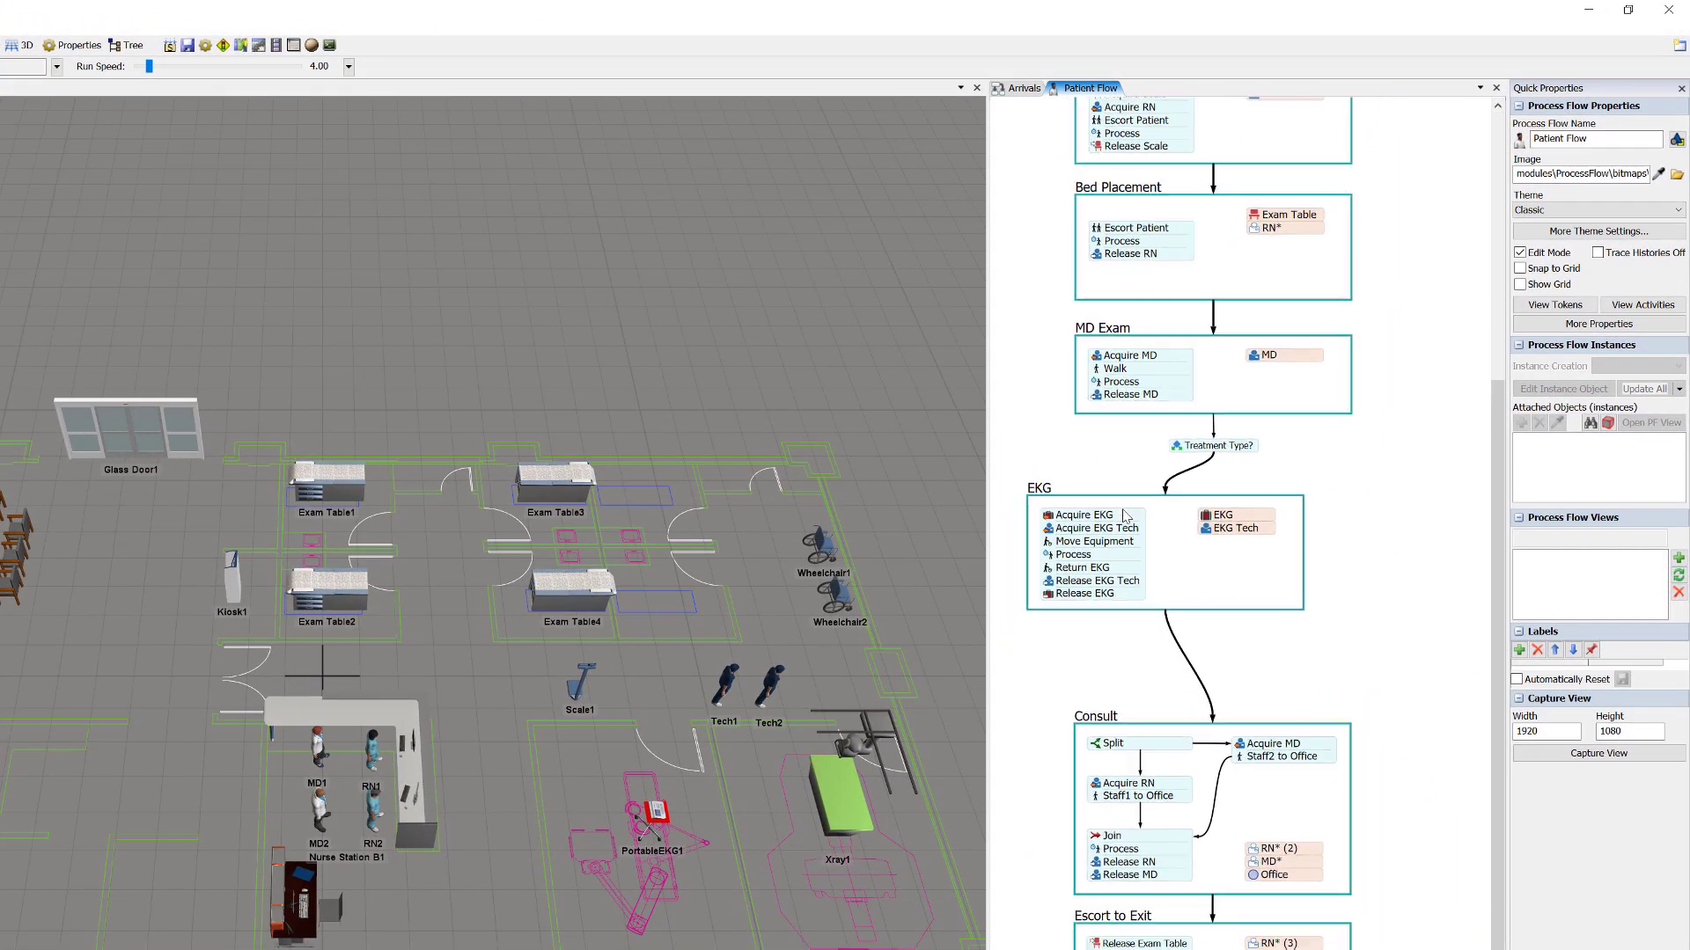
ctrl+scroll(1124, 516, down, 2)
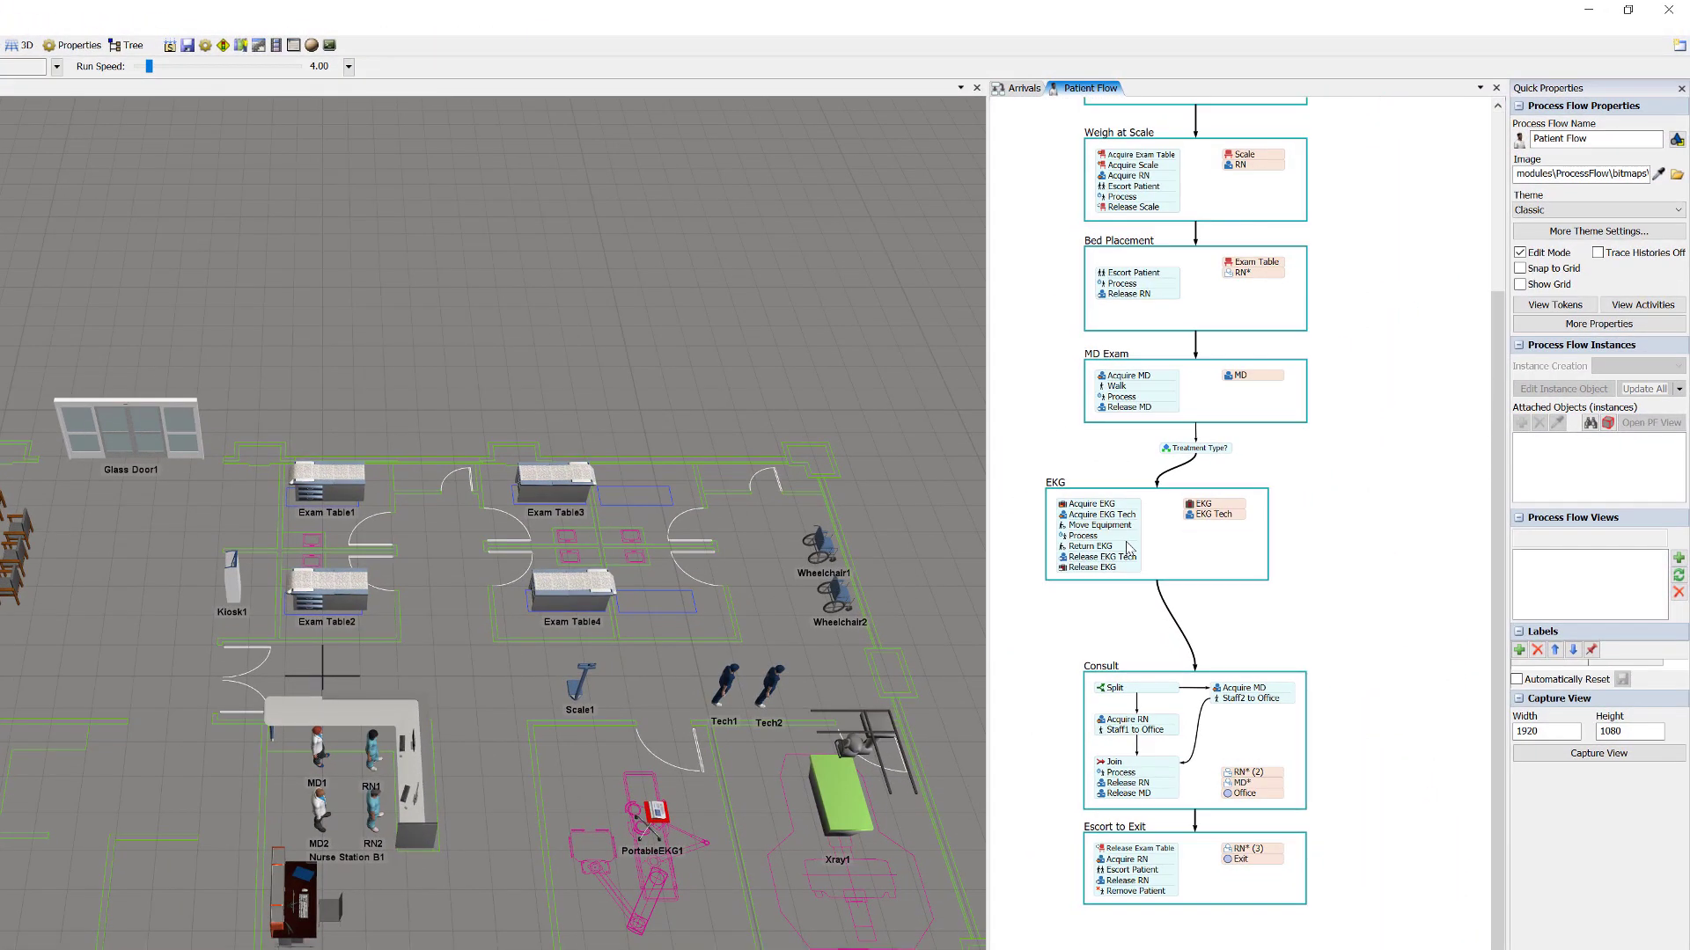
drag(1106, 461, 1147, 413)
drag(1166, 446, 1083, 458)
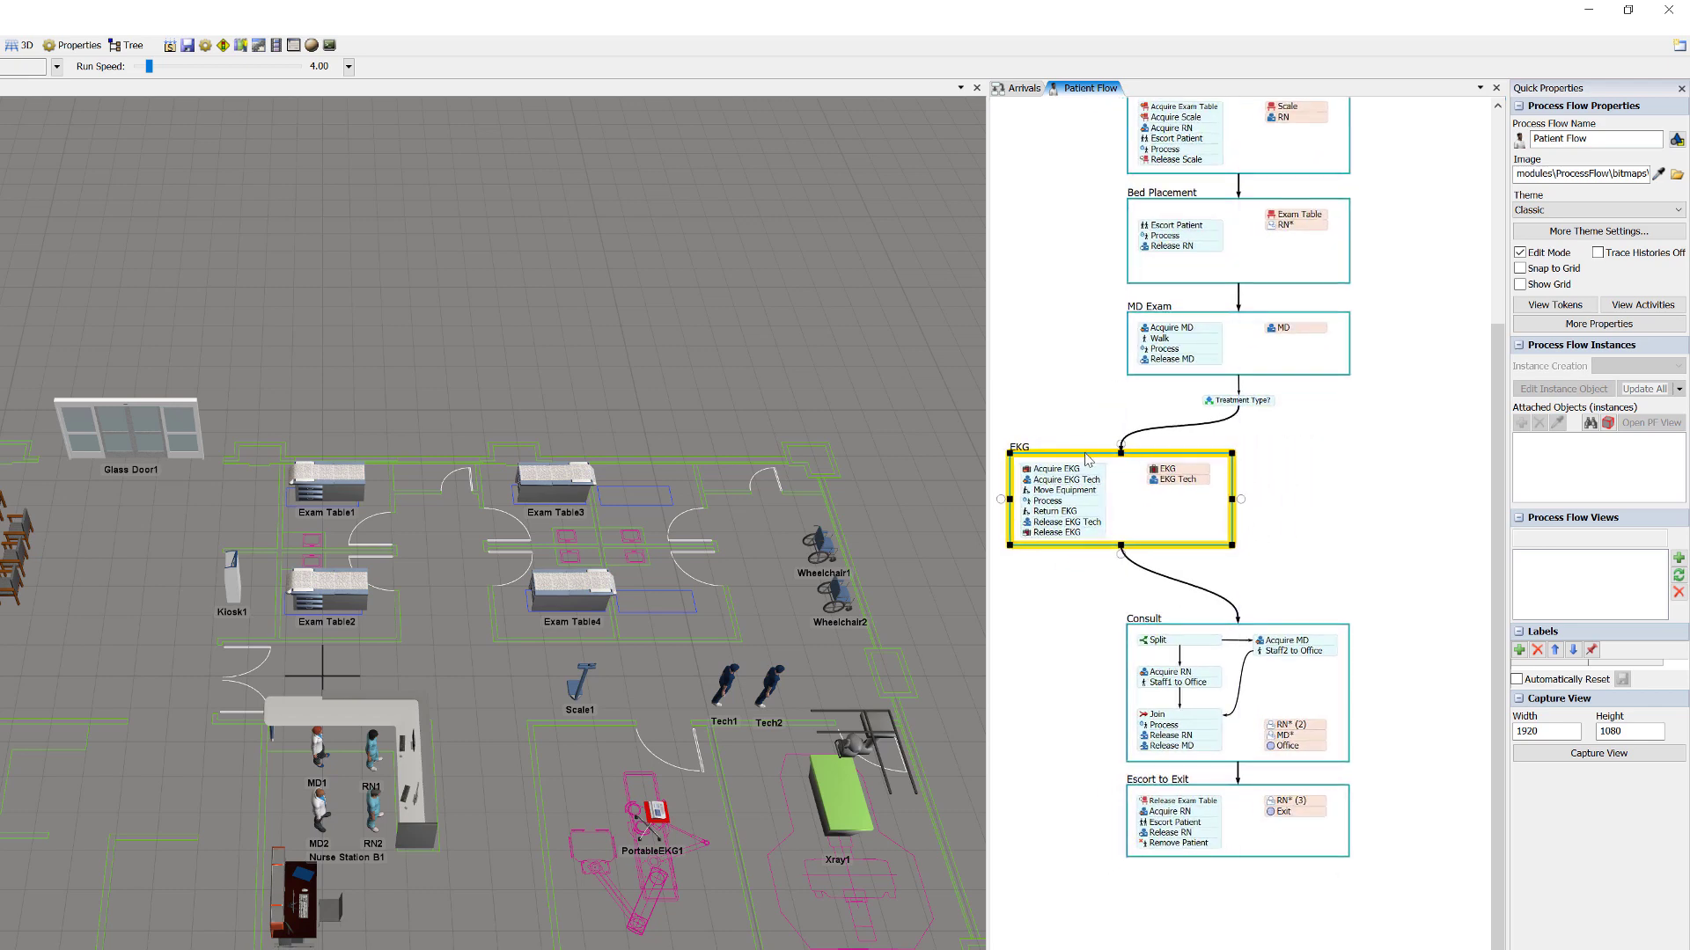
- Connect a new Transport then Process block from Treatment Type?, place it beside the EKG block, and title it "Xray"
click(1239, 405)
drag(1239, 409, 1356, 455)
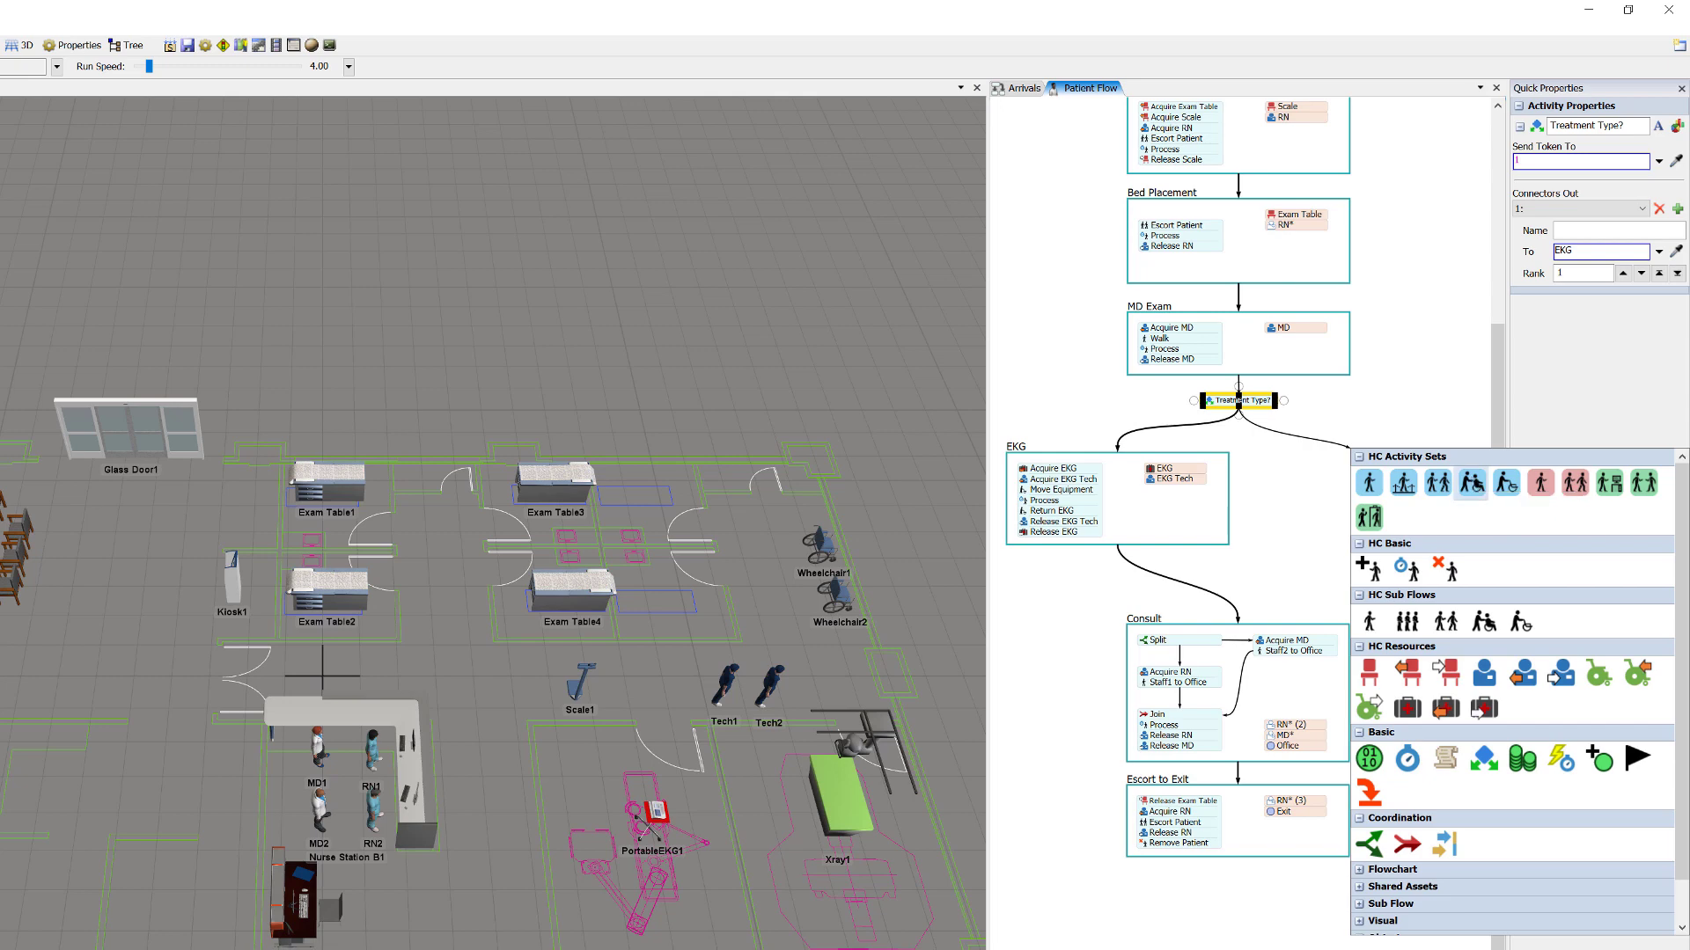
drag(1471, 483, 1391, 447)
double_click(1303, 447)
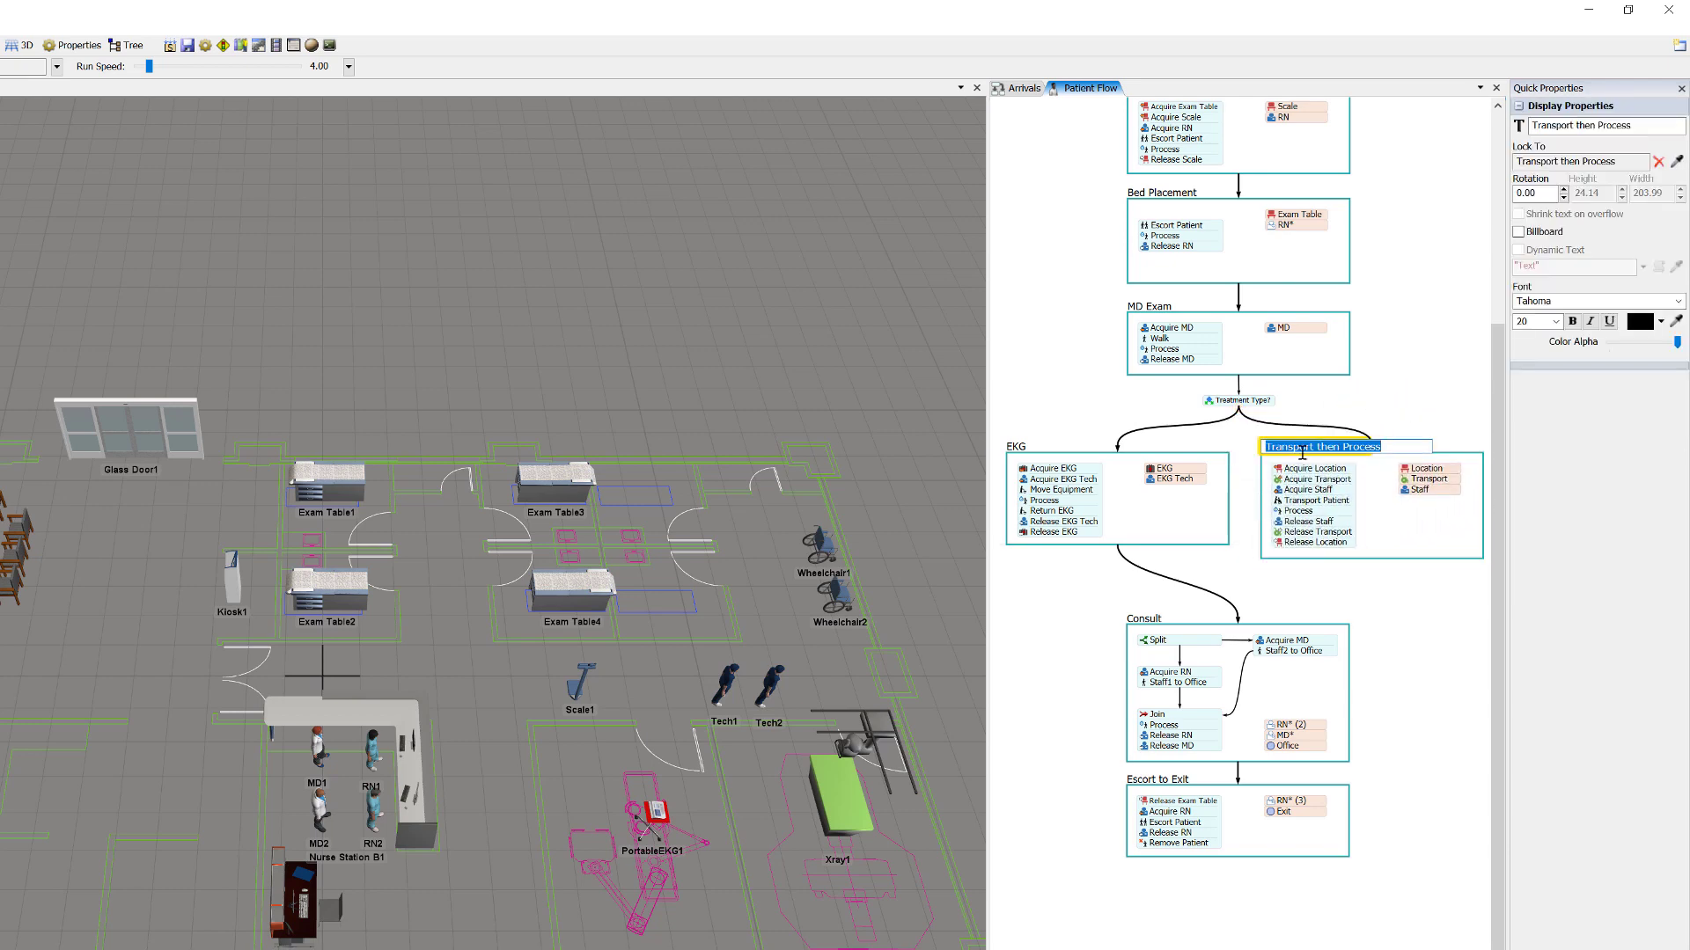
text(Xray)
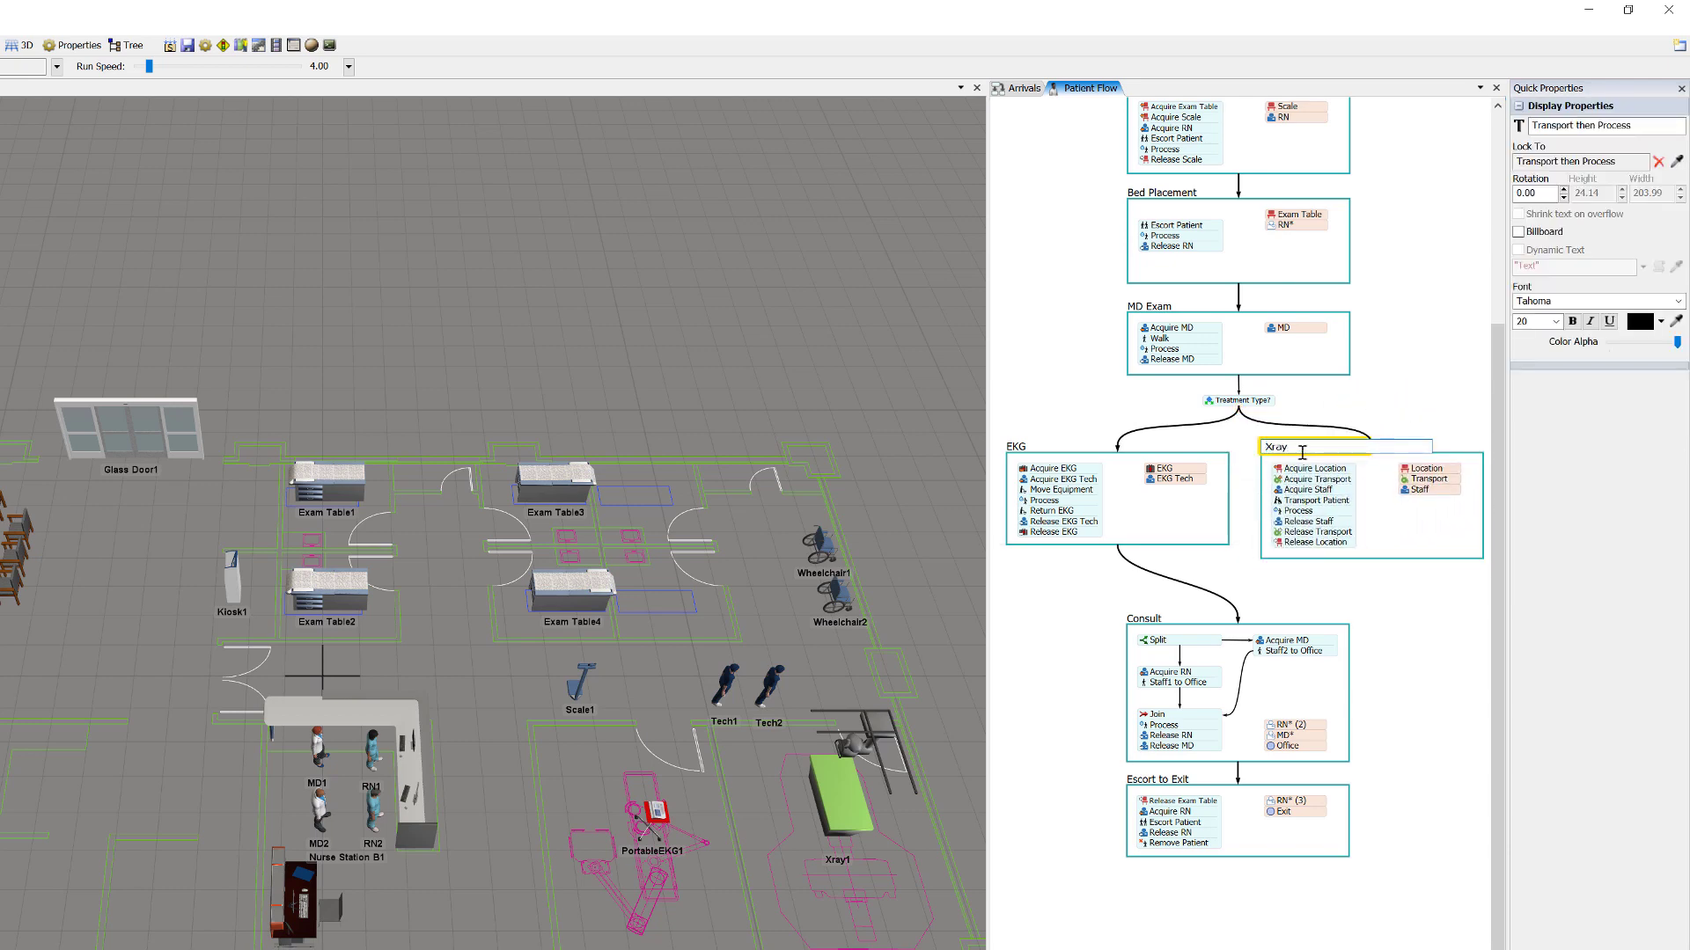
click(1371, 475)
- Rename the Location resource in the Xray block to "Xray"
click(1428, 469)
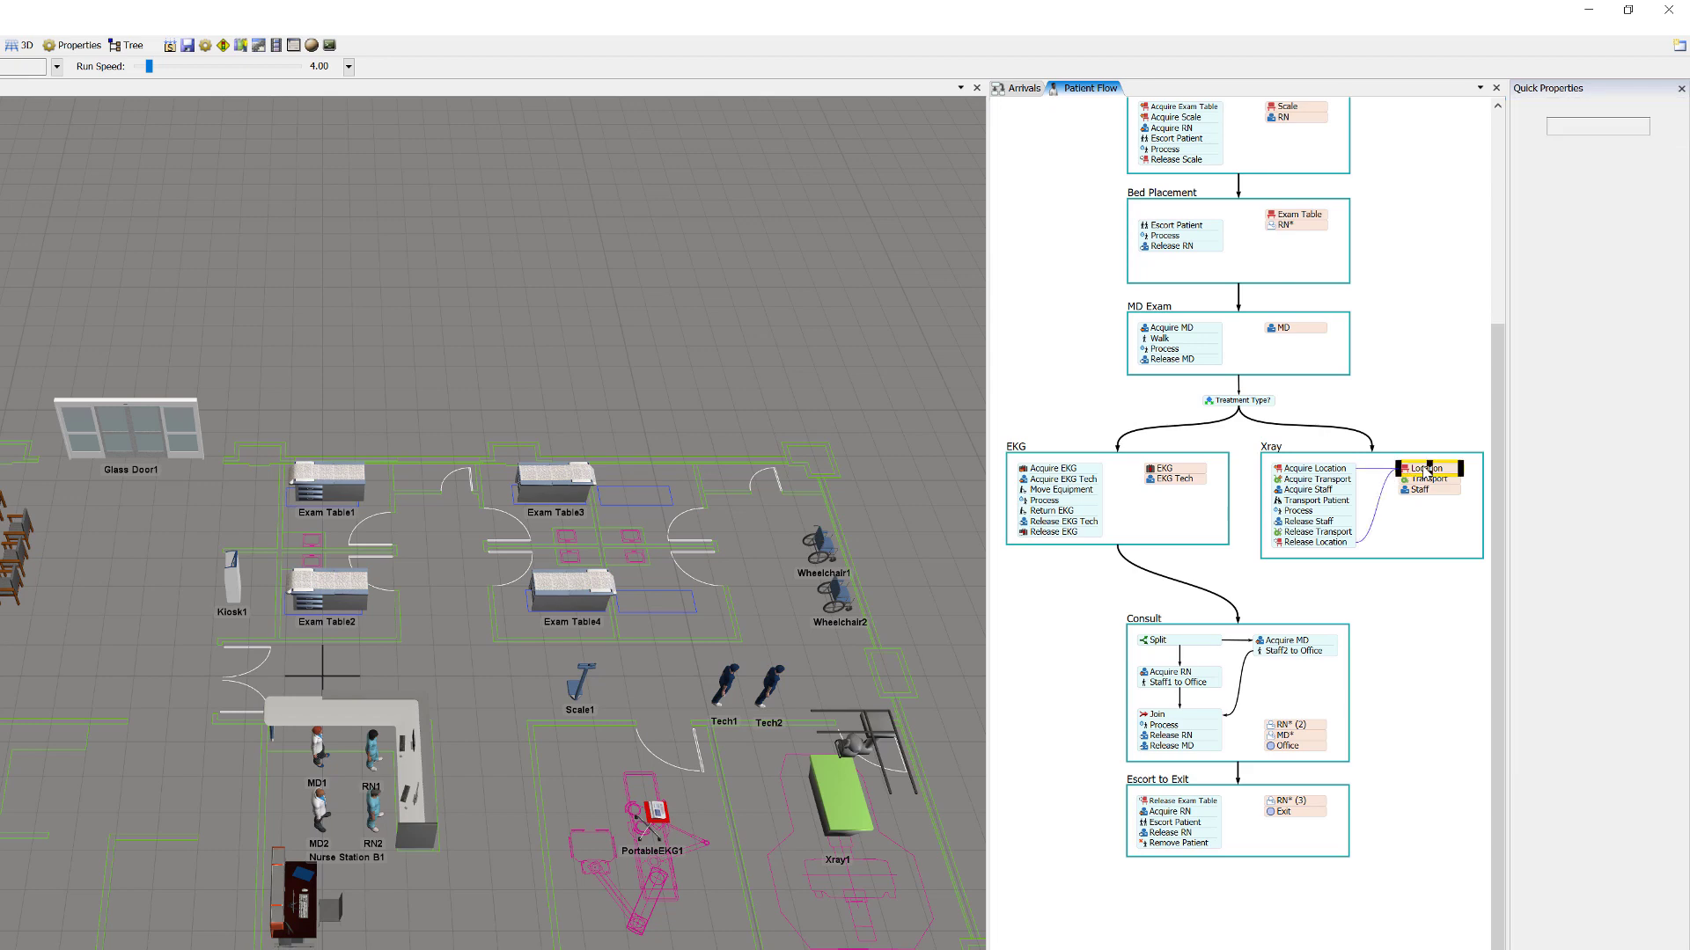
click(1427, 469)
text(Xray)
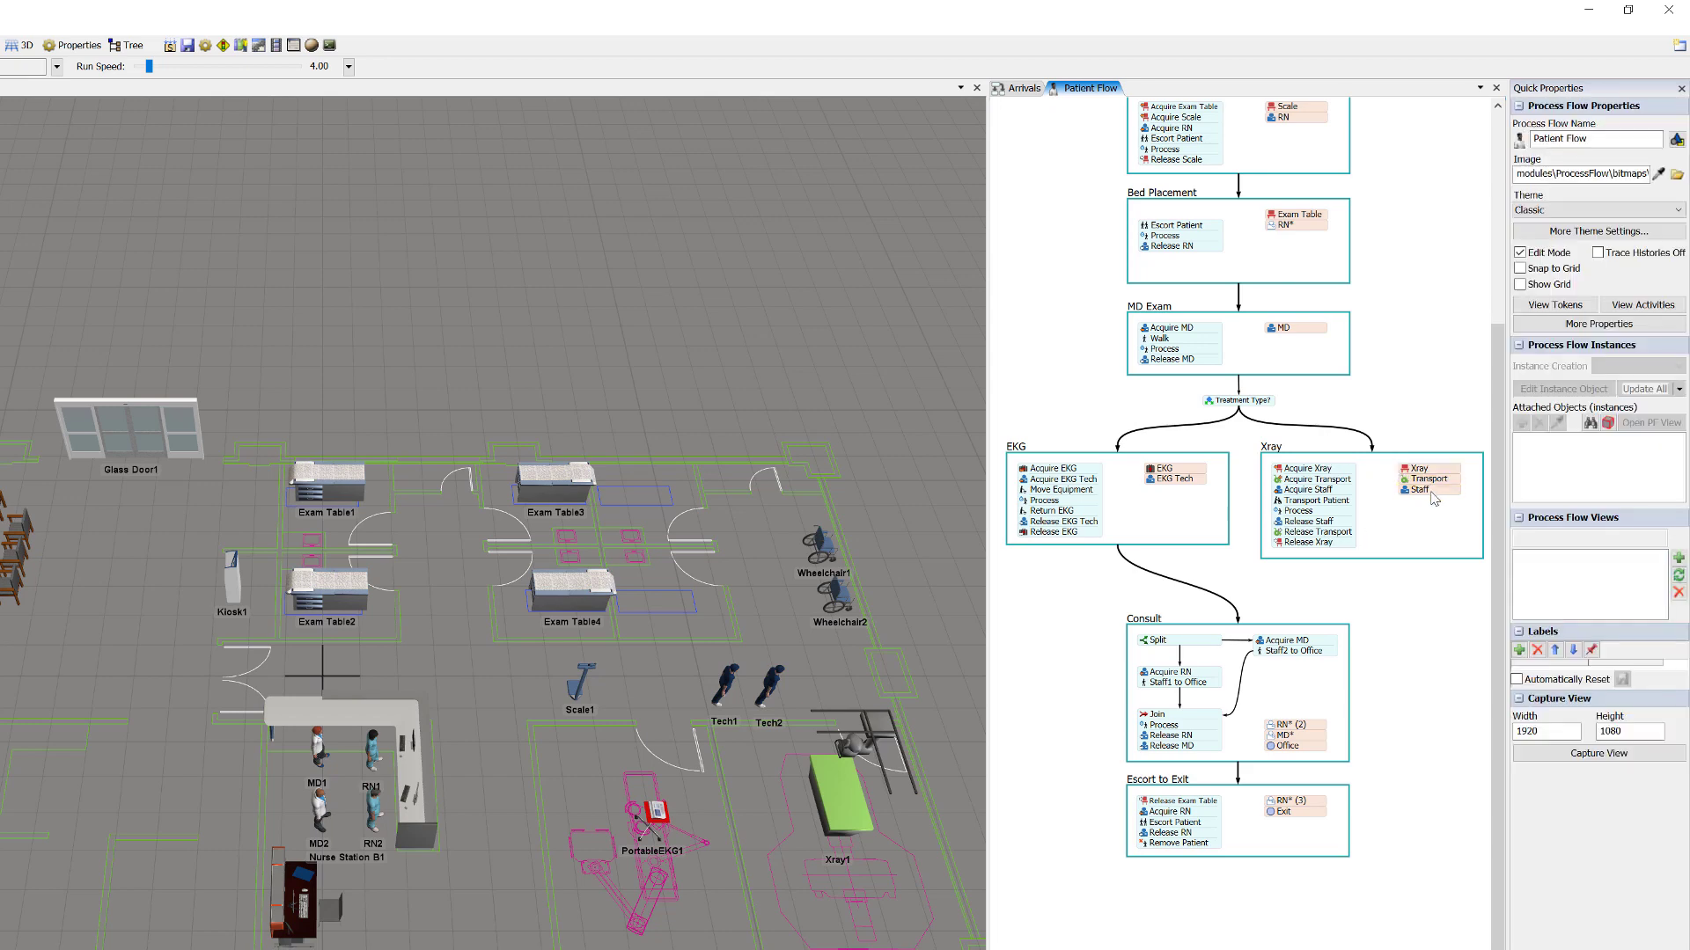
key(Return)
- Rename the Xray block's Transport resource to "Wheelchair" and its Staff resource to "Tech"
click(1428, 481)
text(Wh)
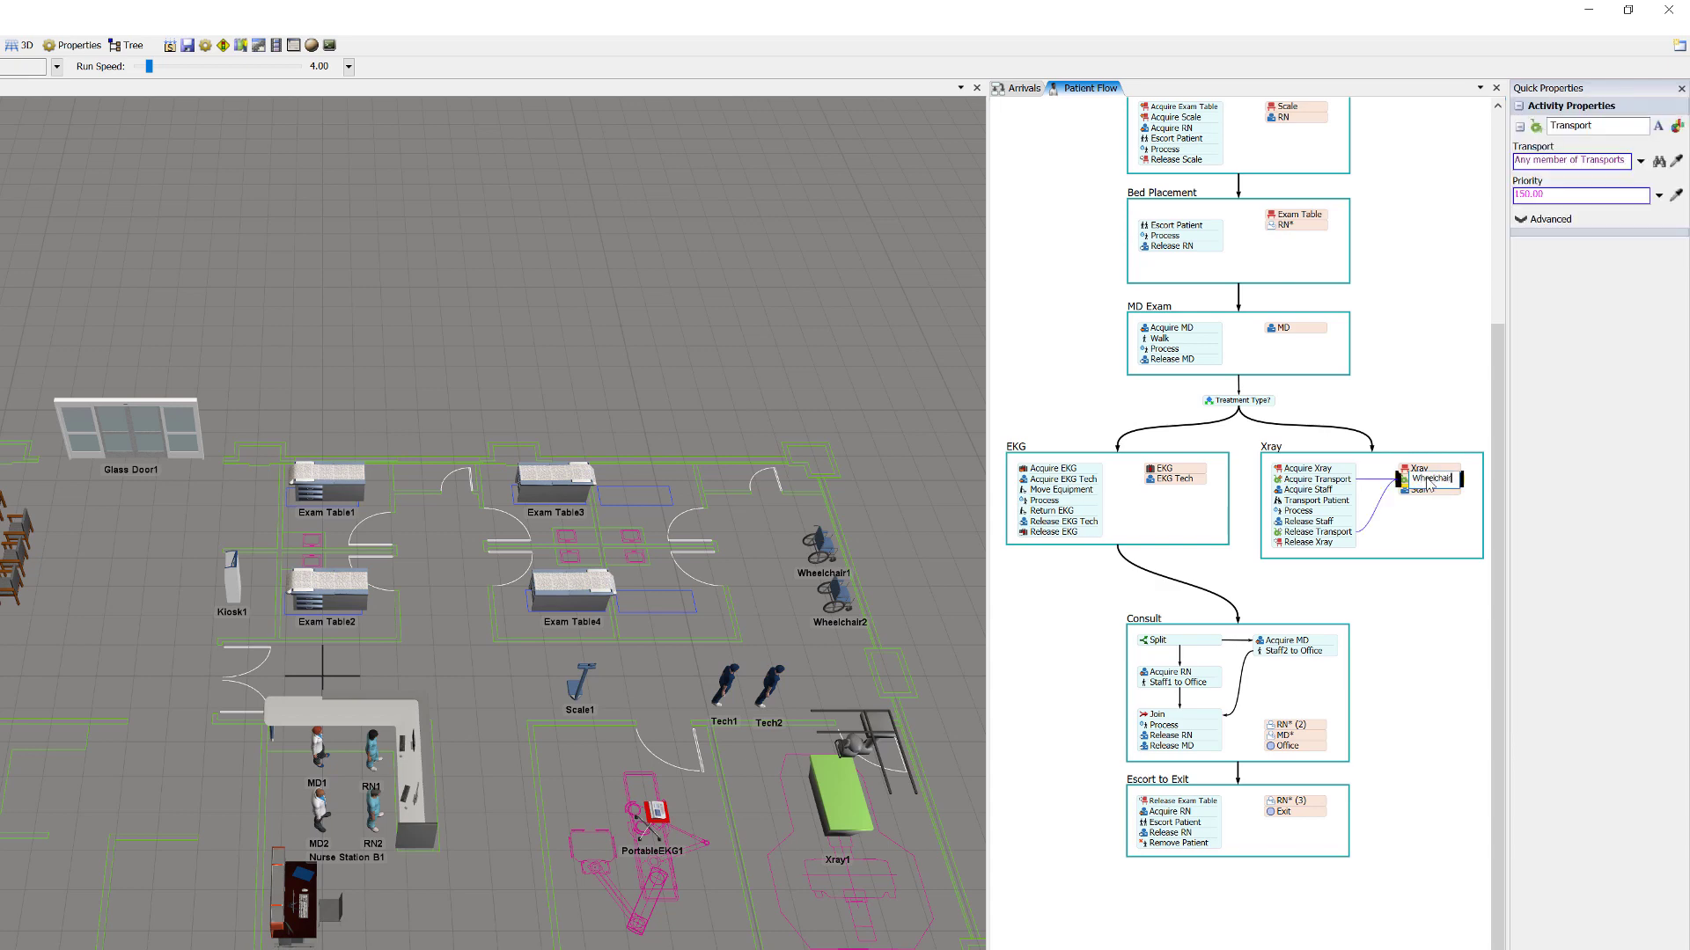
text(eelchair)
key(Return)
click(1425, 490)
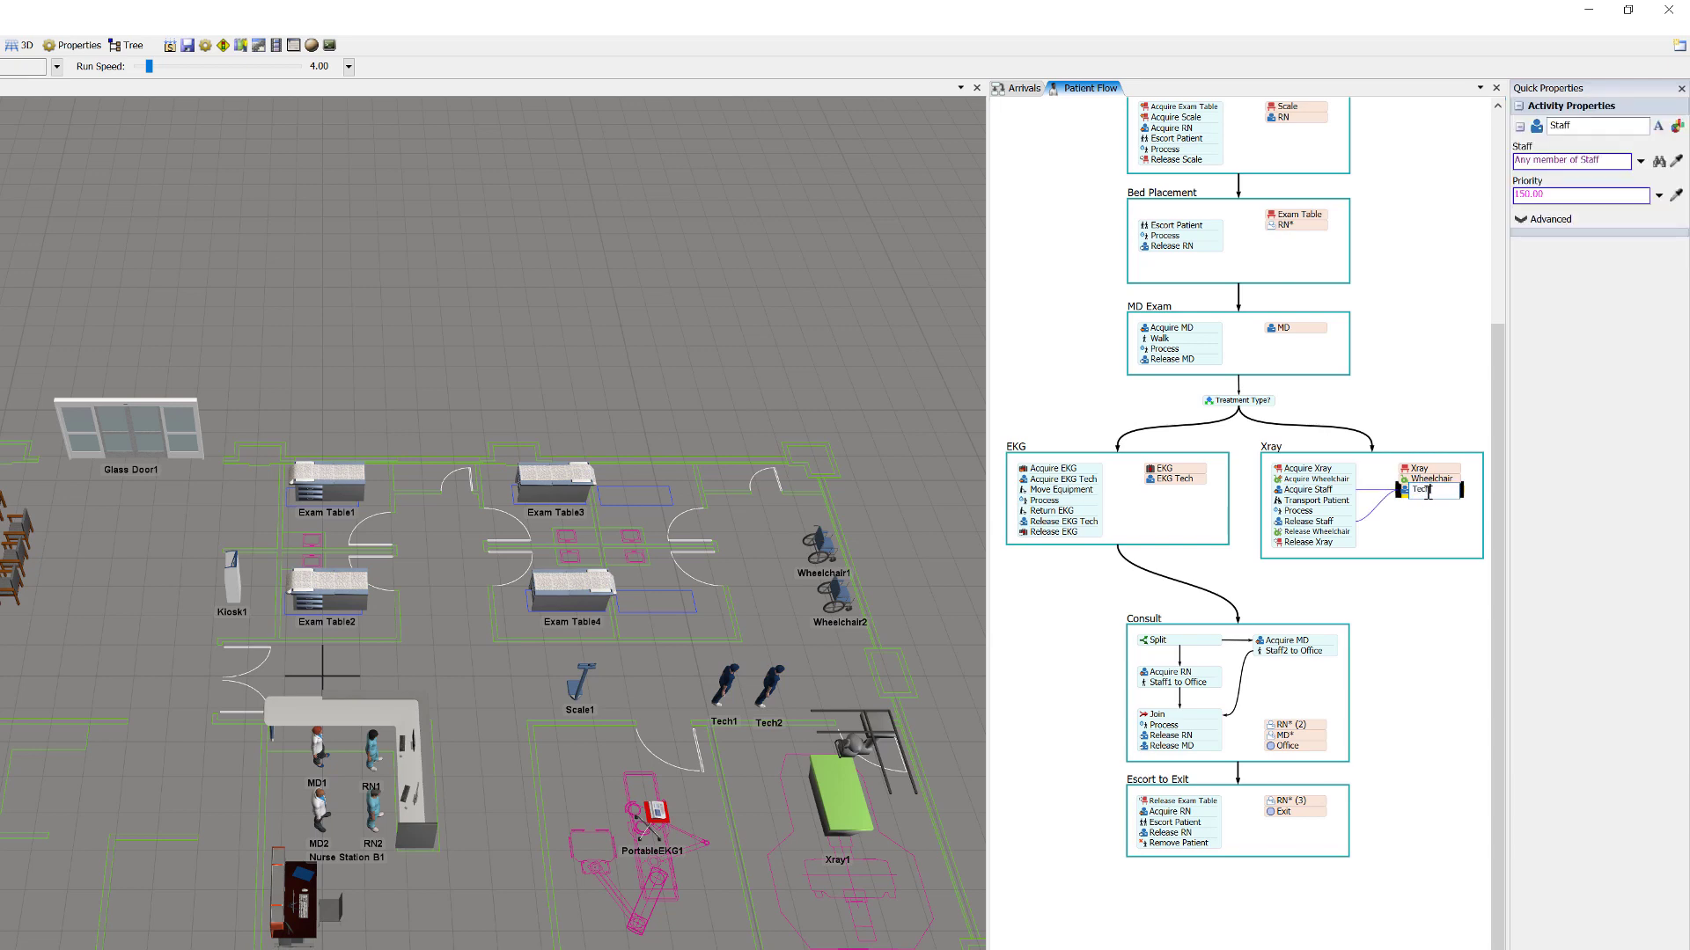
text(Tech)
click(1444, 526)
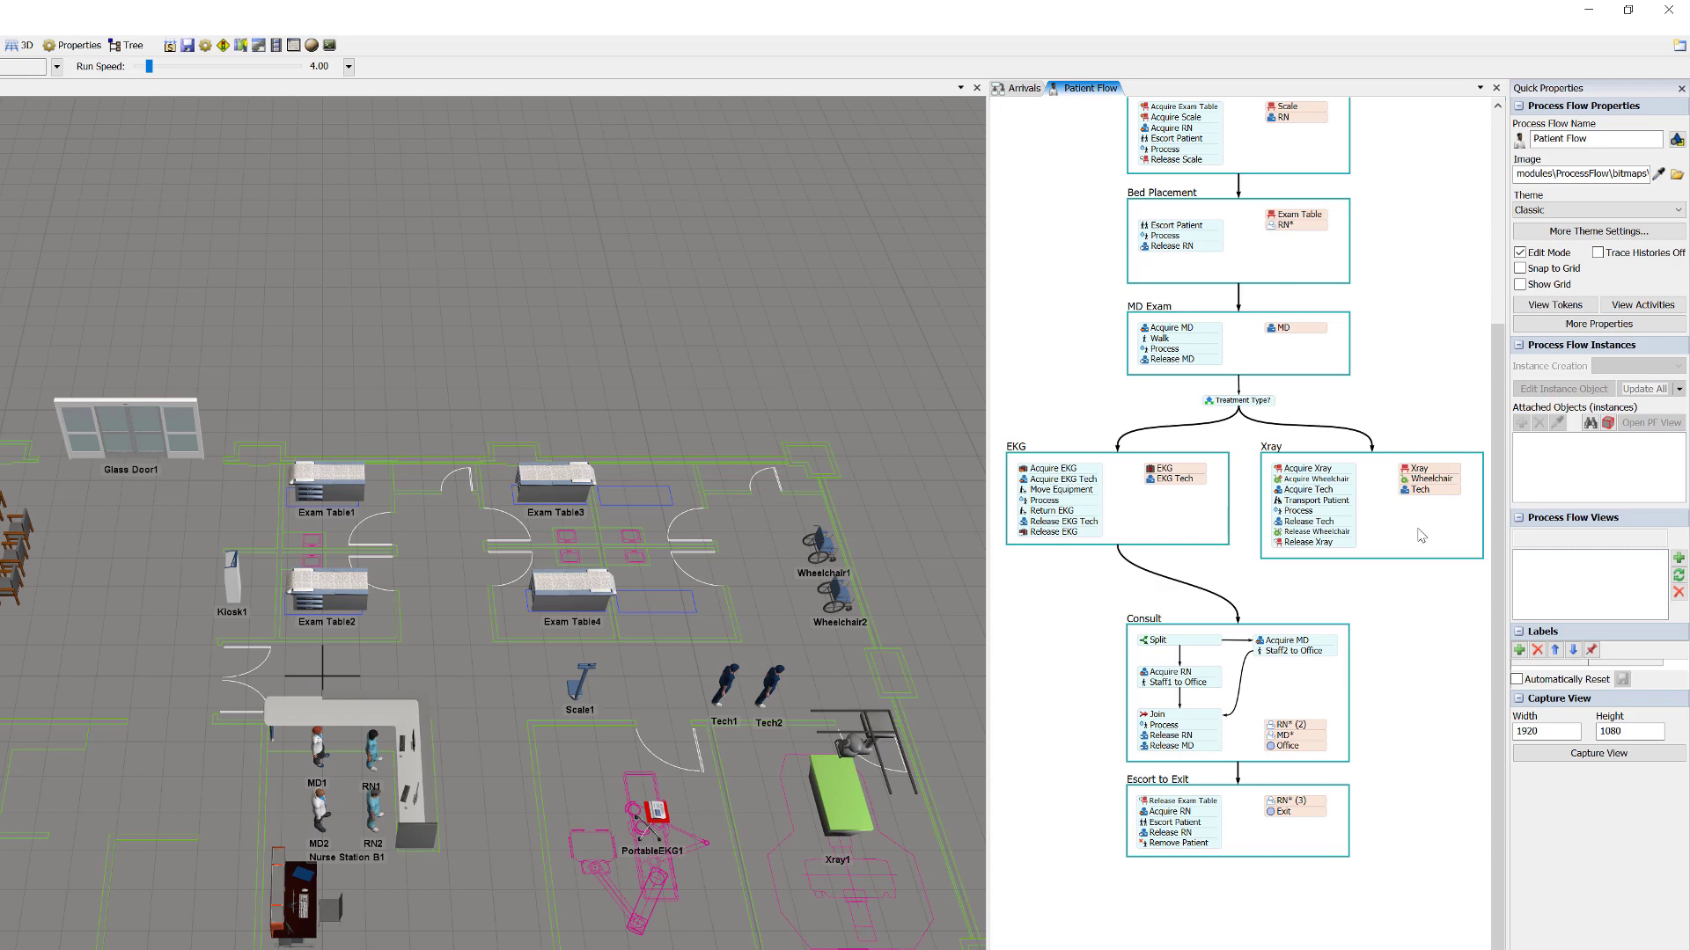
- Connect the Xray block to the Consult block
click(1378, 552)
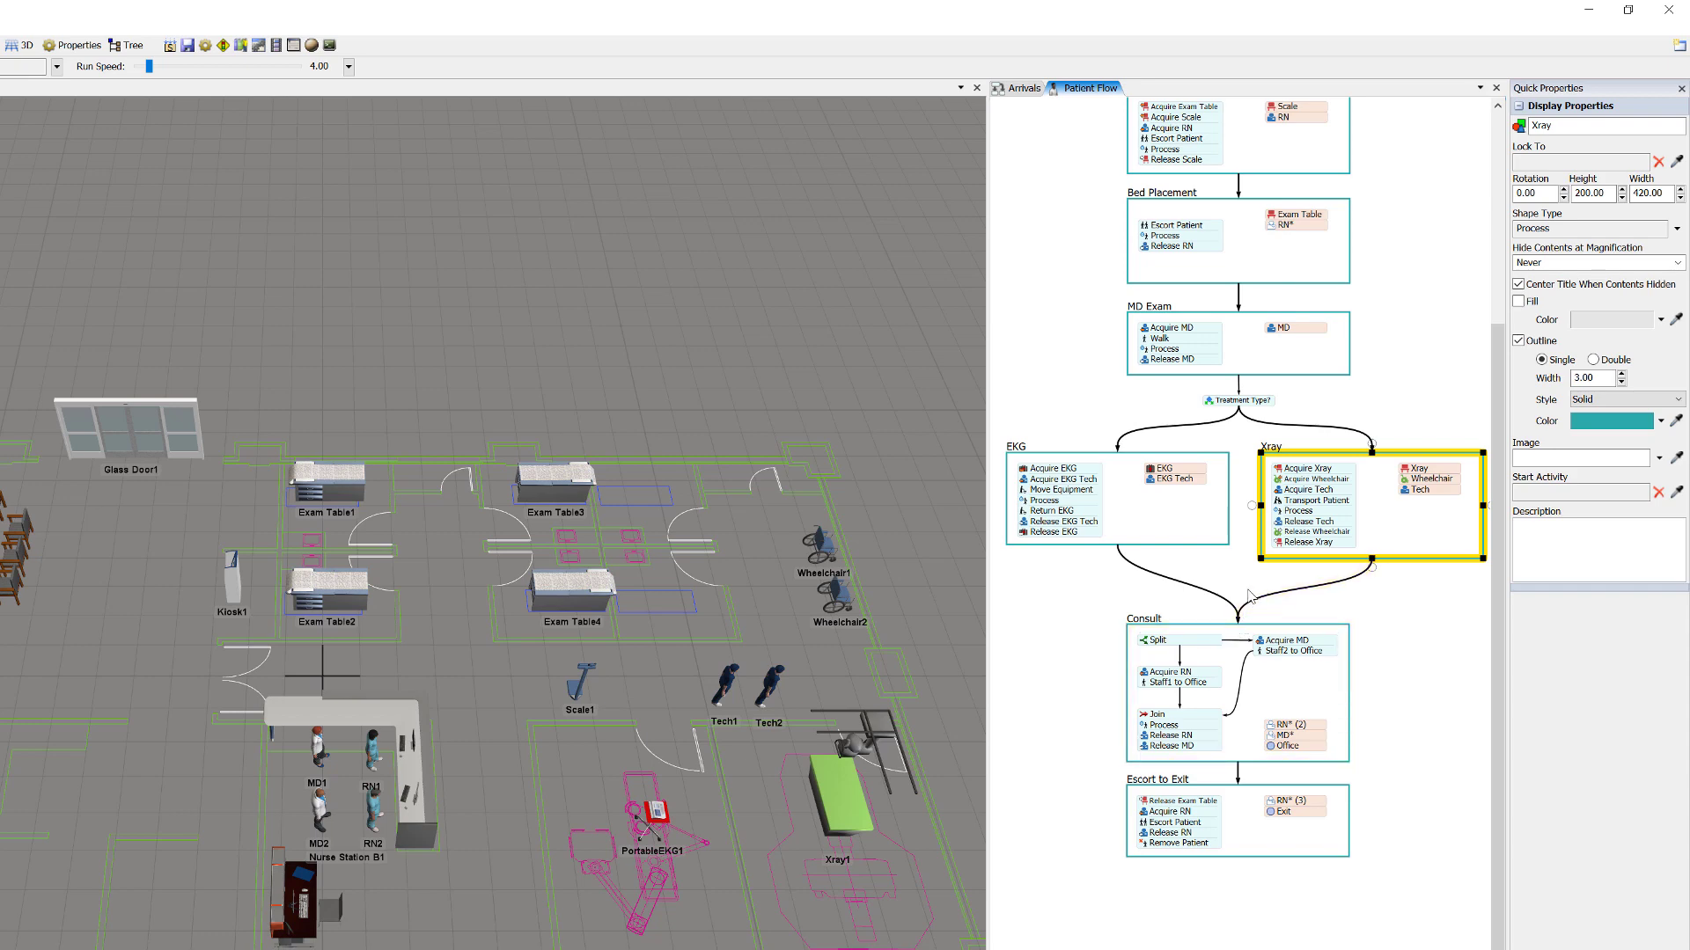
click(1250, 596)
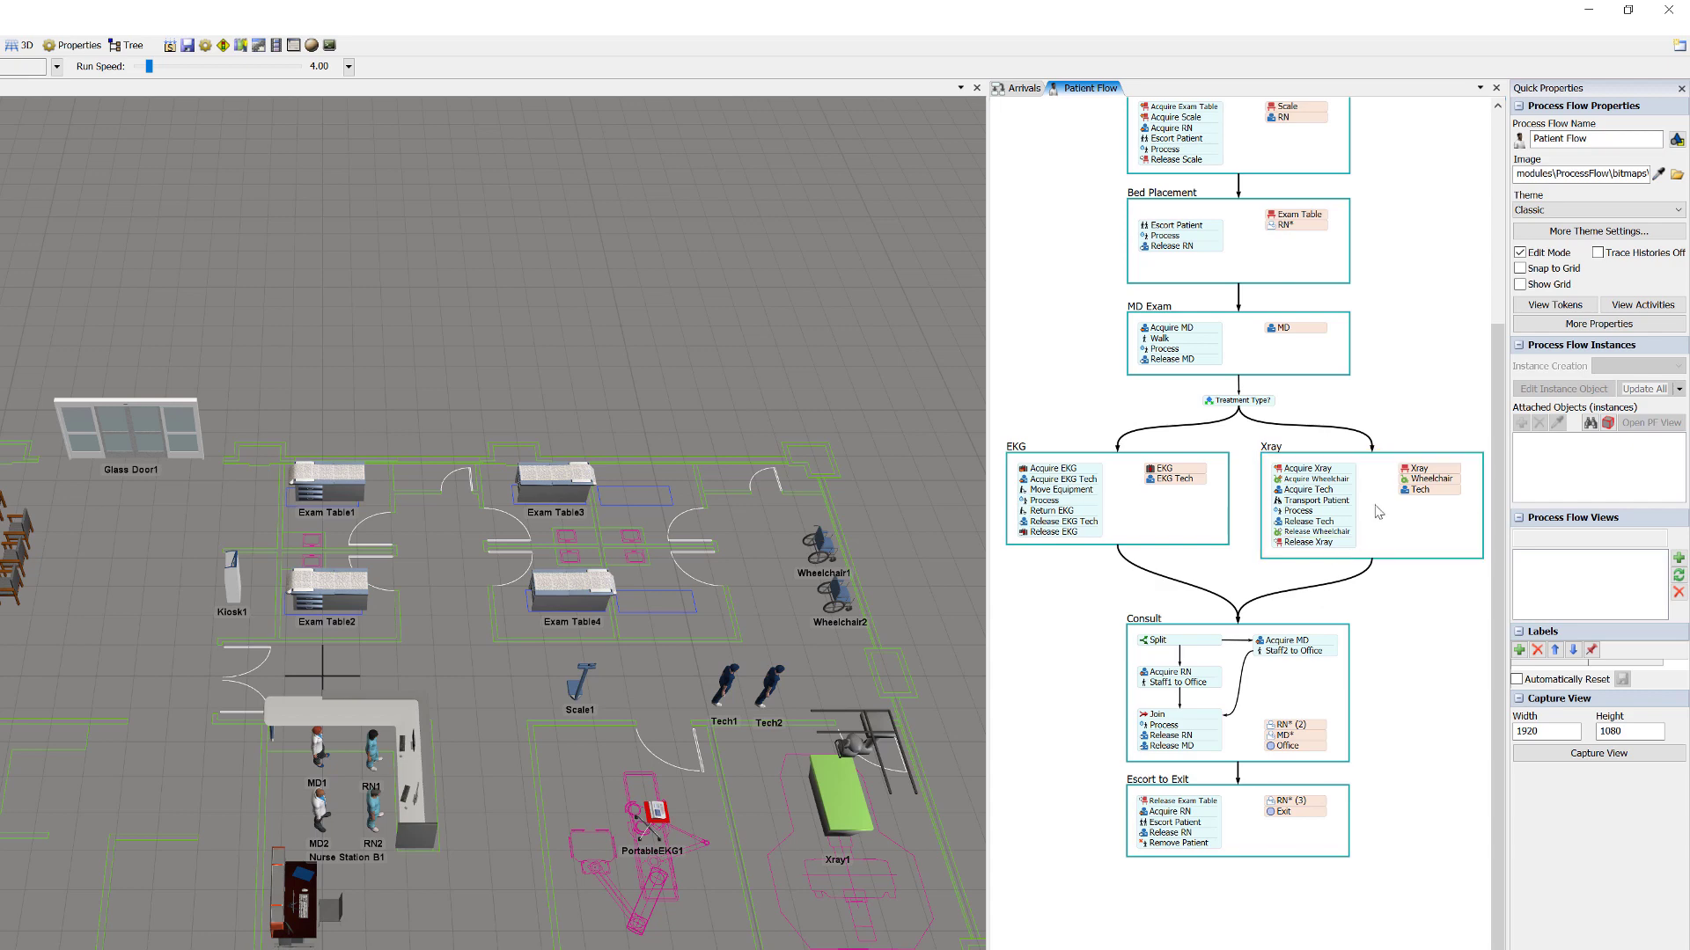
- Set the Xray resource's location by sampling Xray1 in the 3D model
mouse_move(1414, 477)
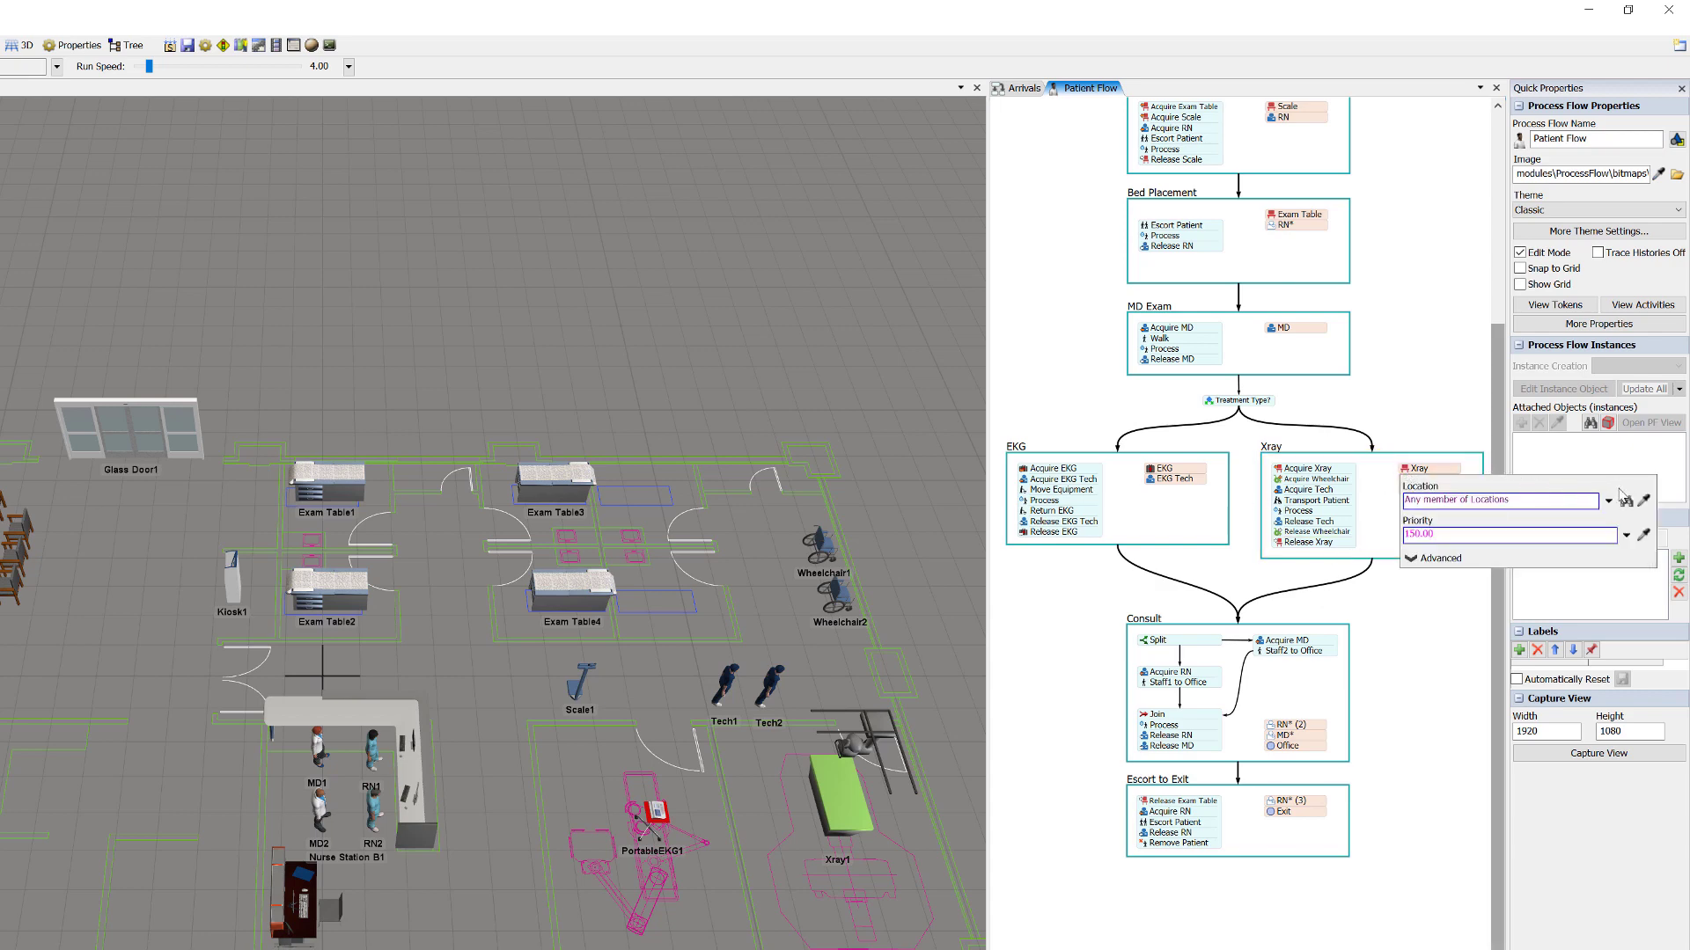
click(1643, 500)
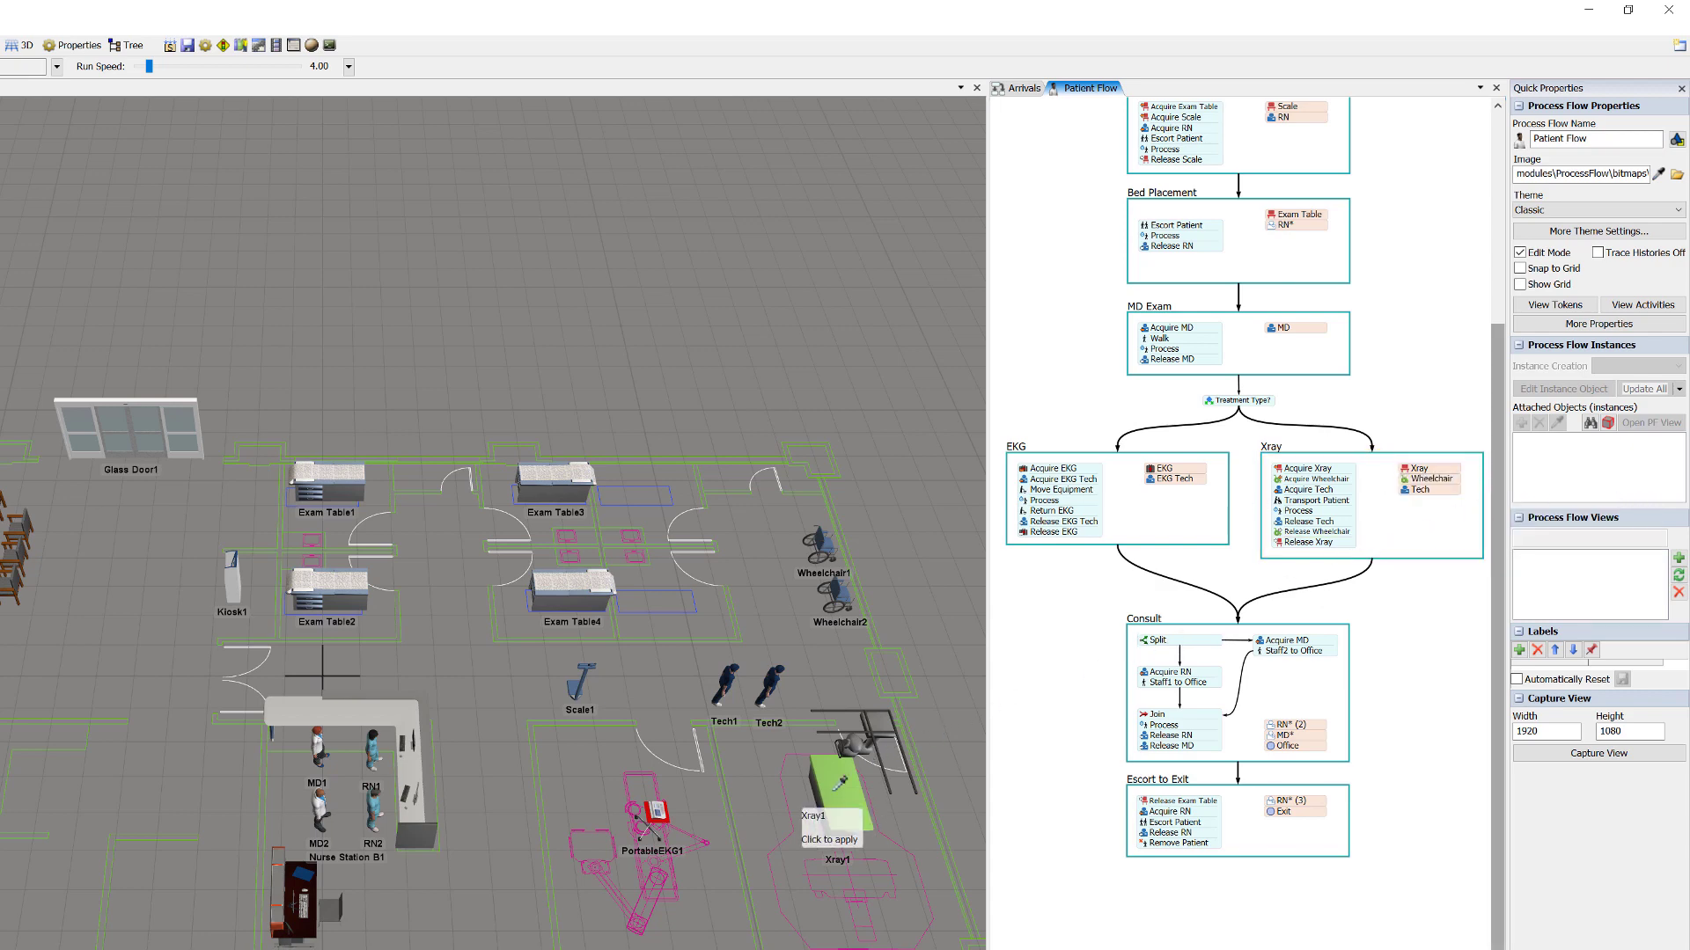
- Assign Xray1 to the Xray location resource and the Wheelchairs group to the Wheelchair transport resource
click(893, 753)
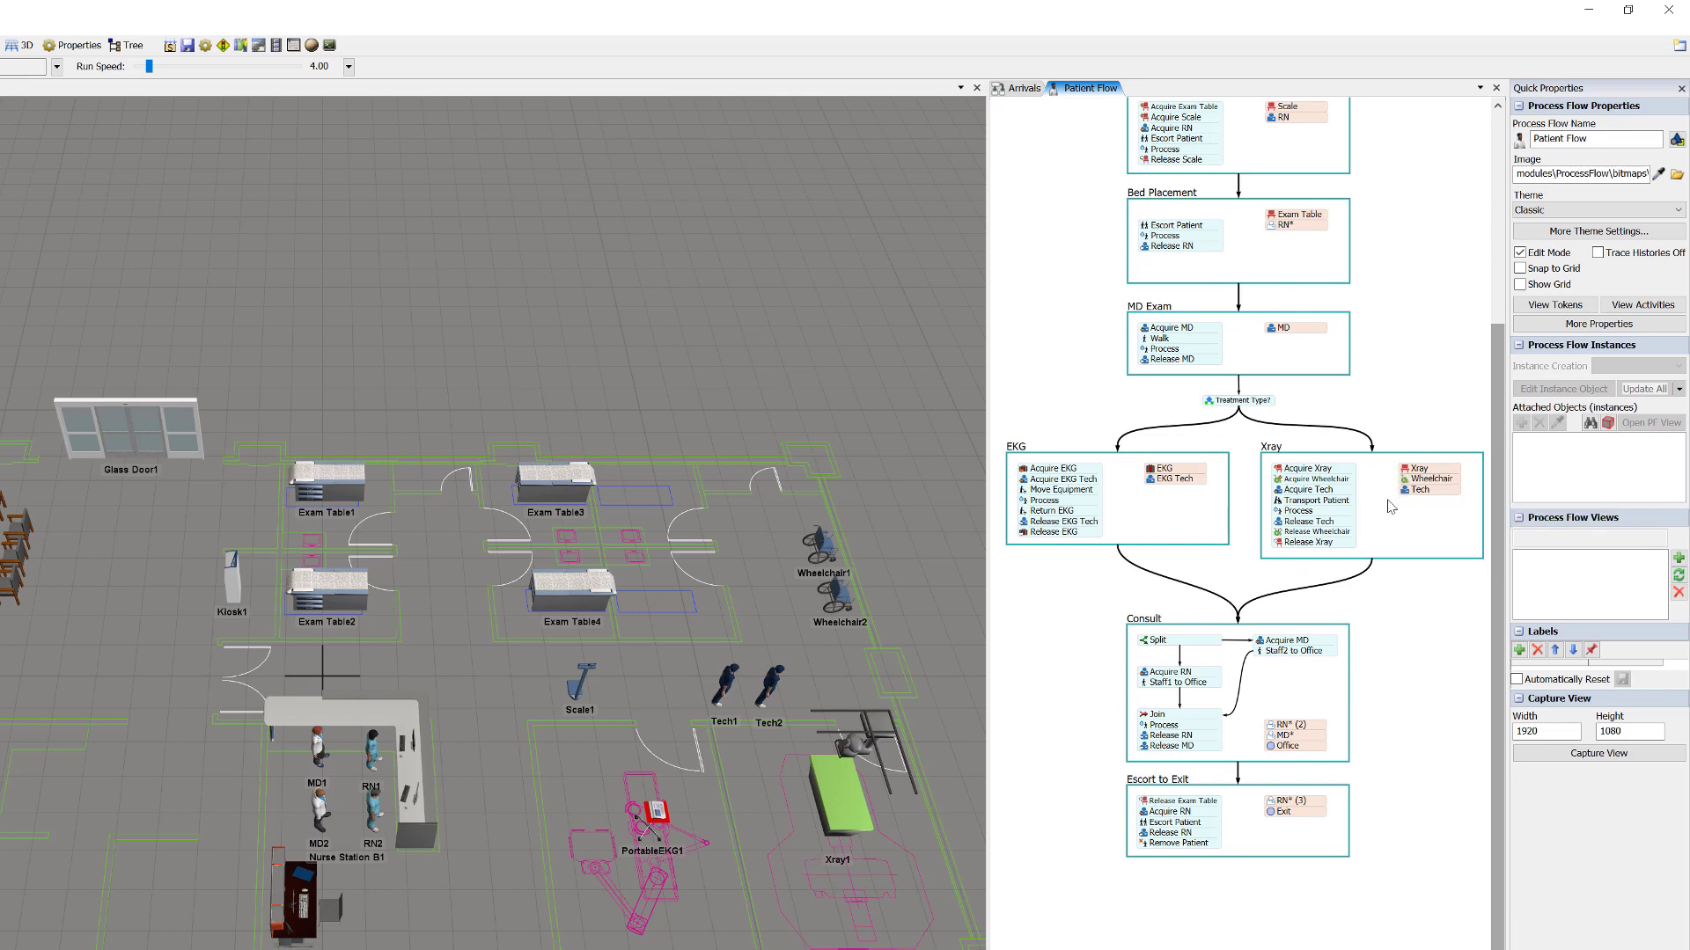
click(1413, 489)
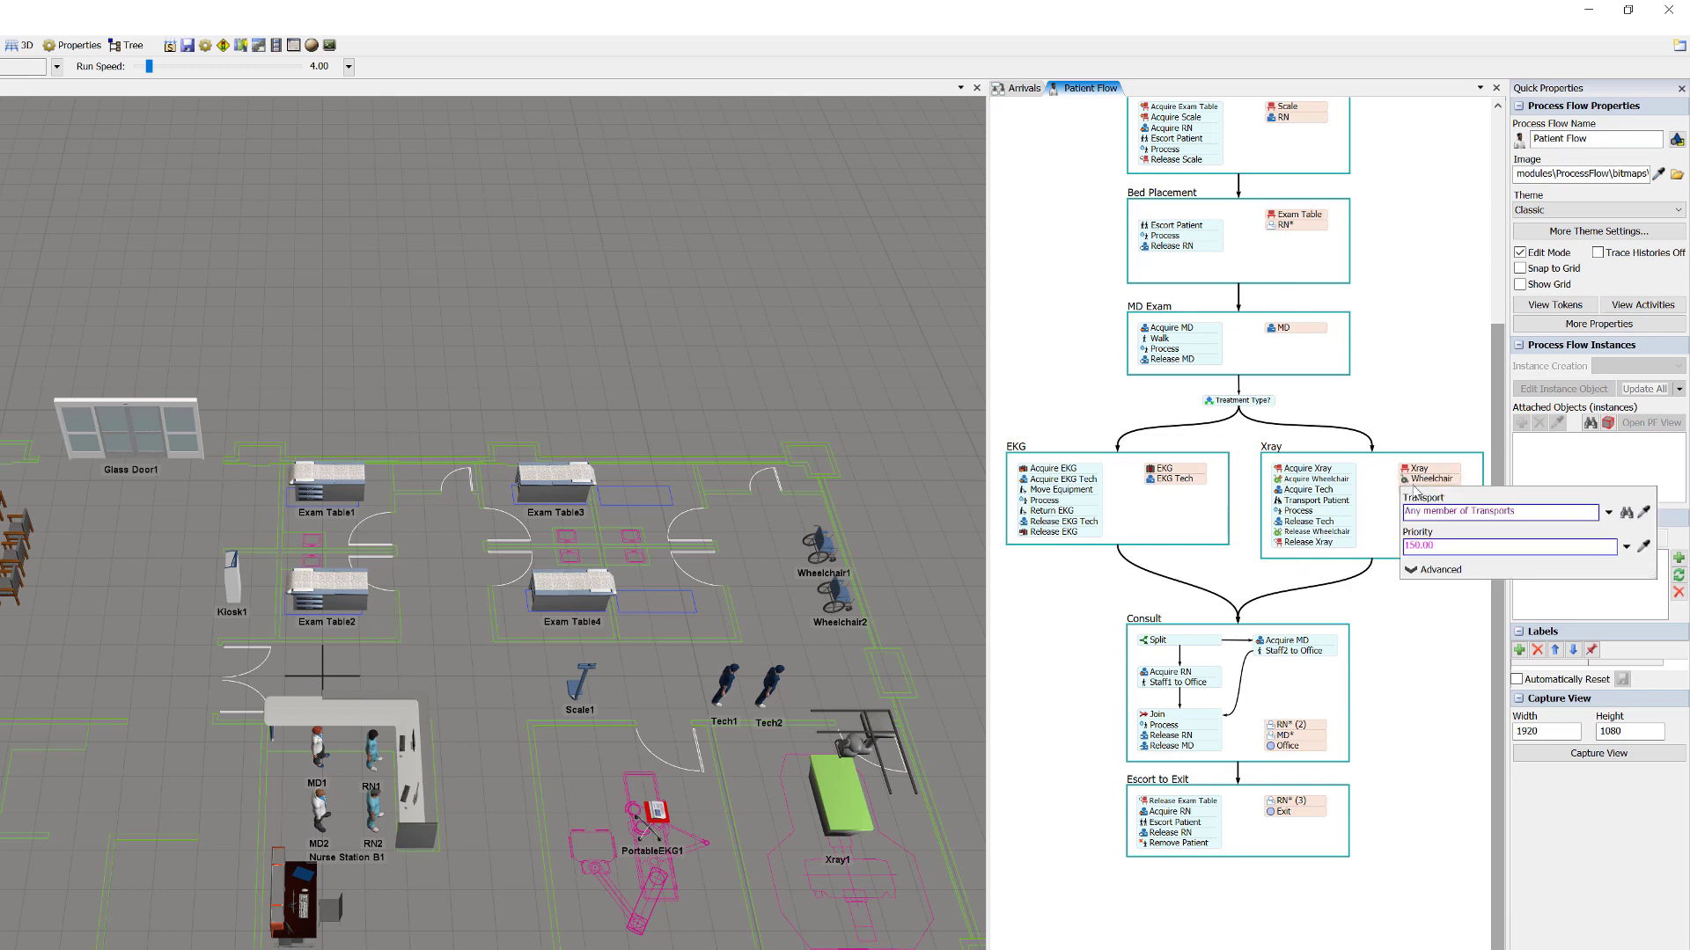
click(1643, 513)
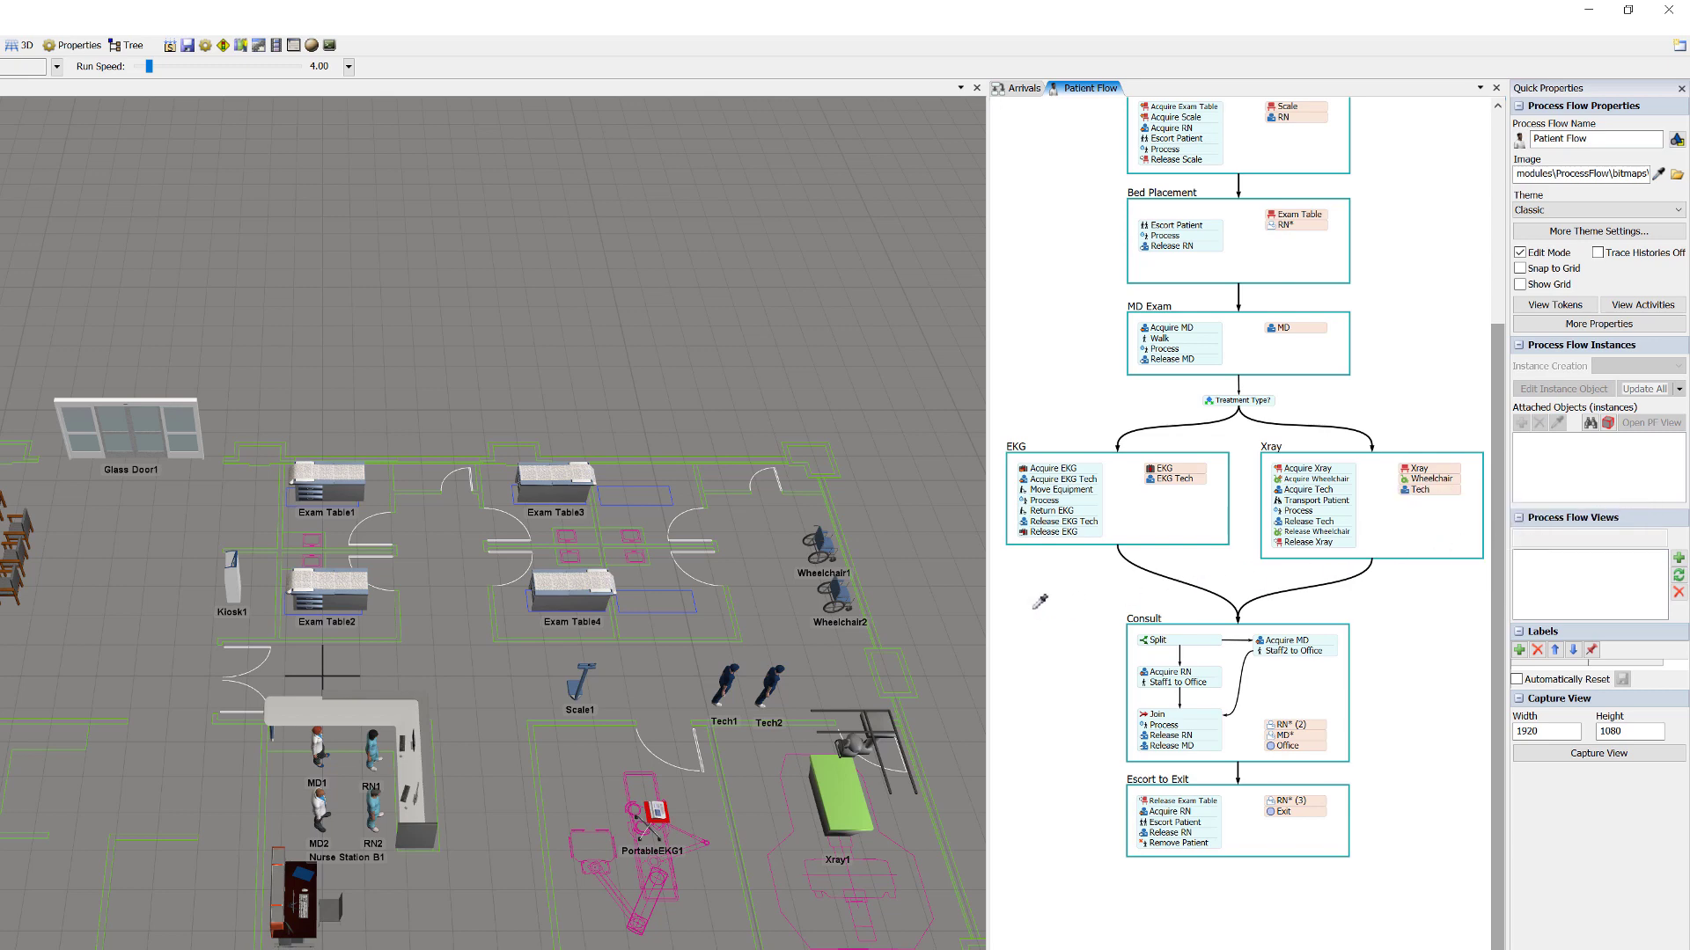
click(855, 581)
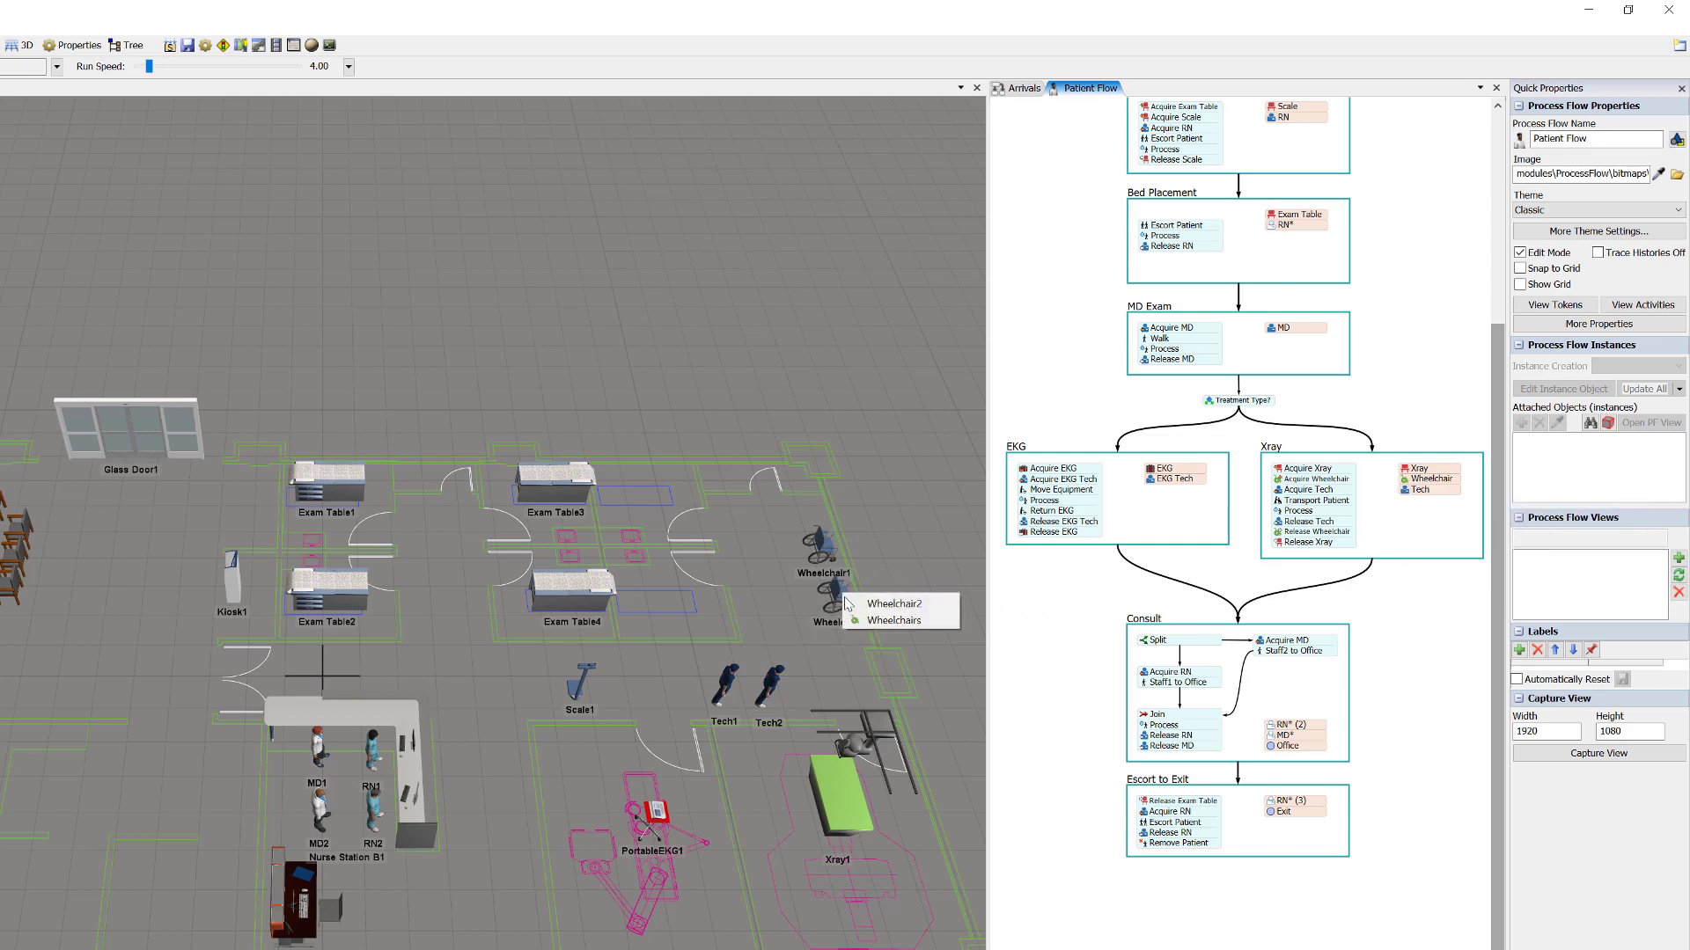
click(889, 620)
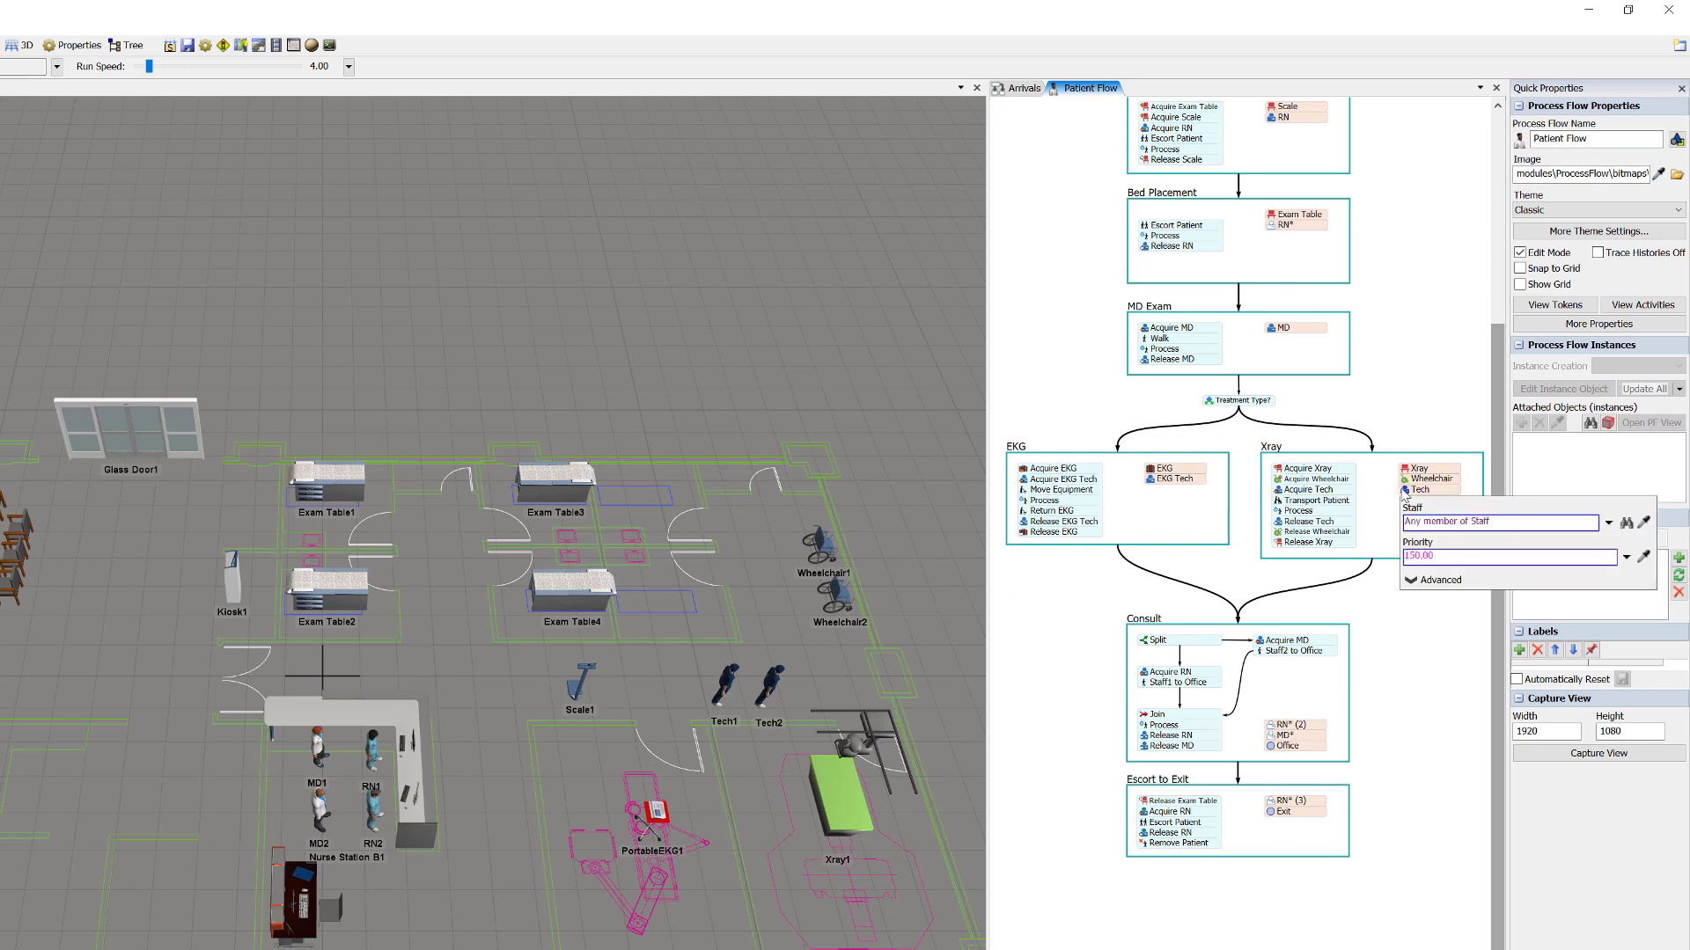
- Set the Xray section's Tech staff resource to any member of the Techs group
mouse_move(1412, 493)
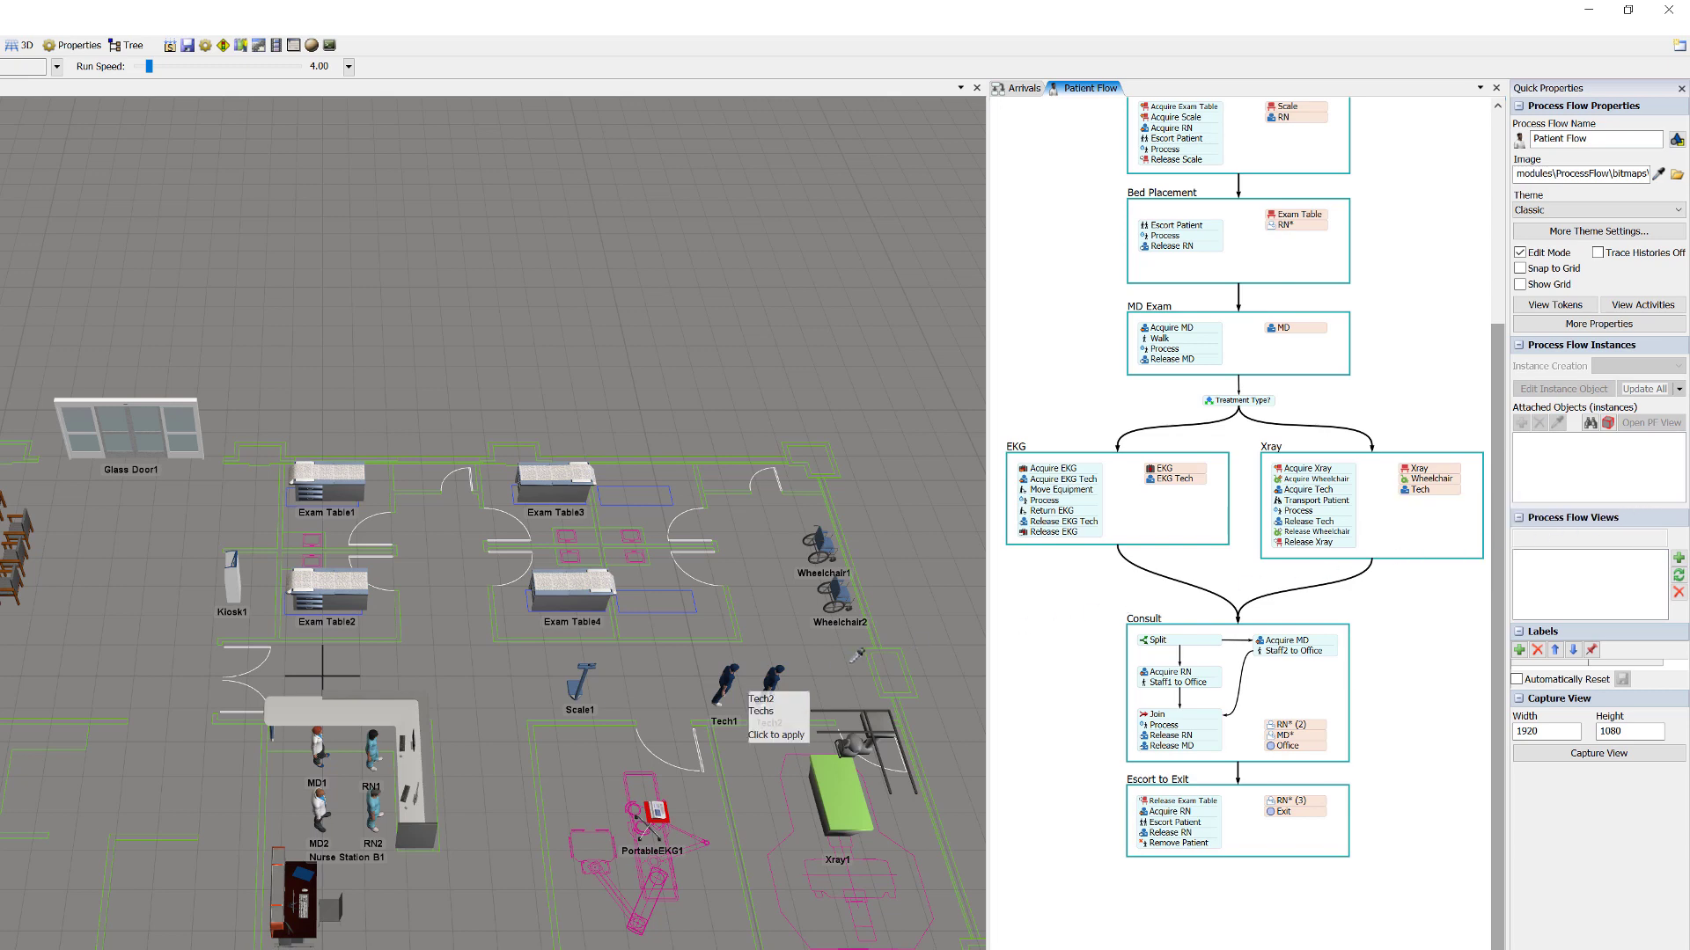
mouse_move(776, 673)
click(802, 703)
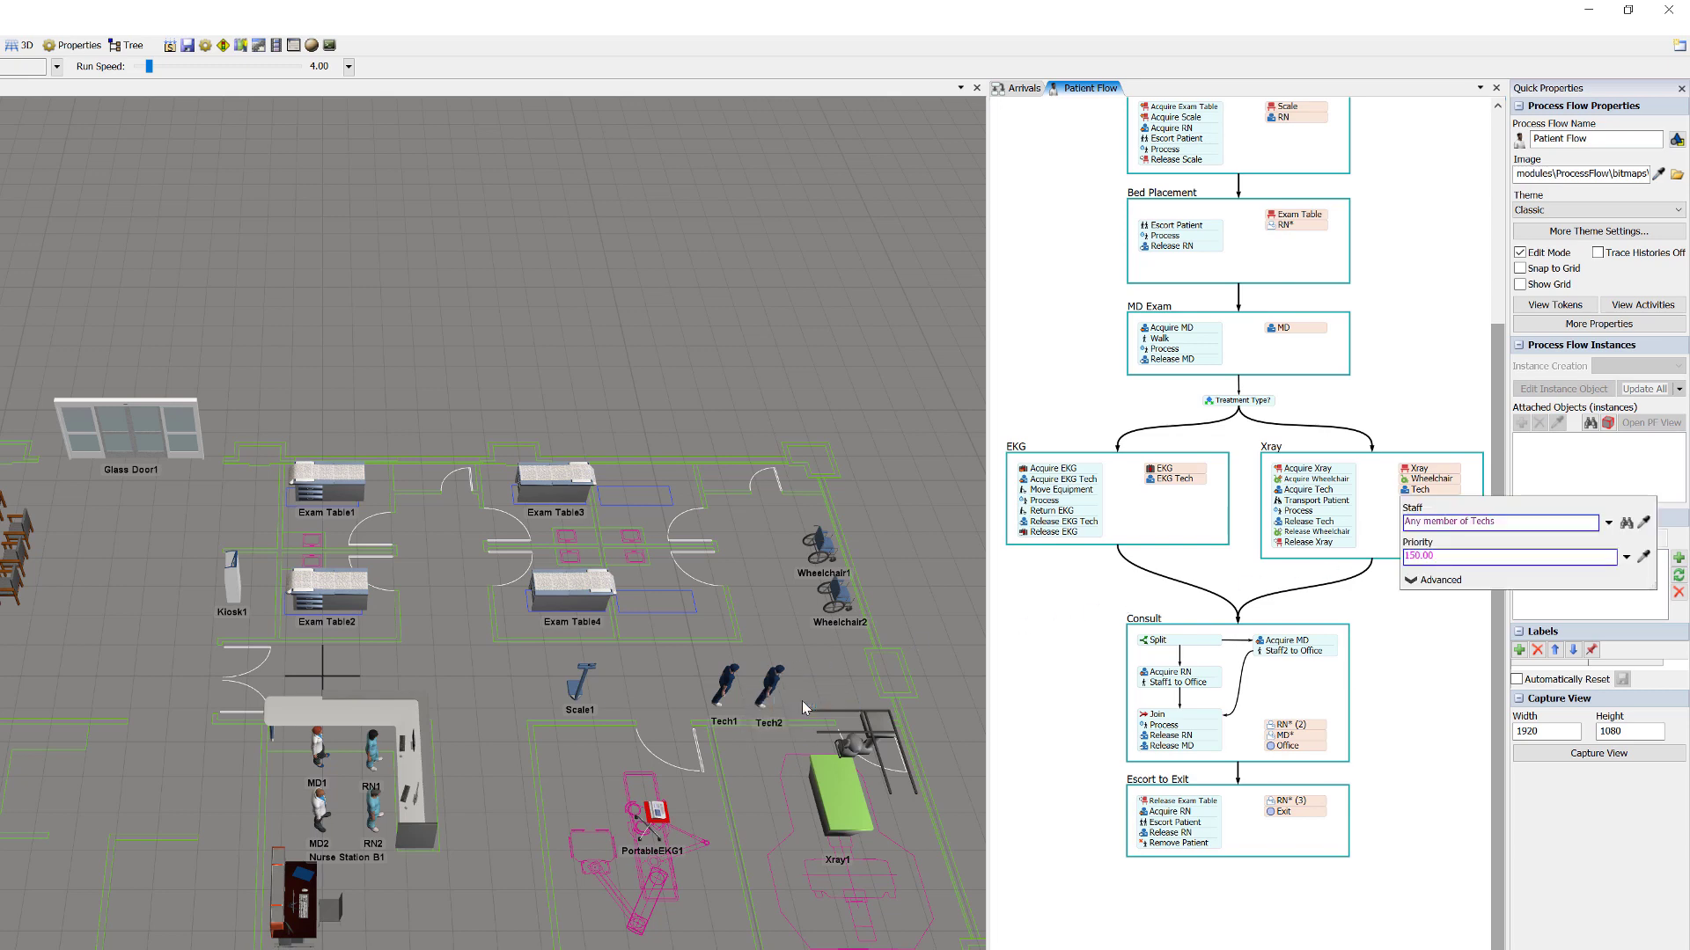
click(1377, 528)
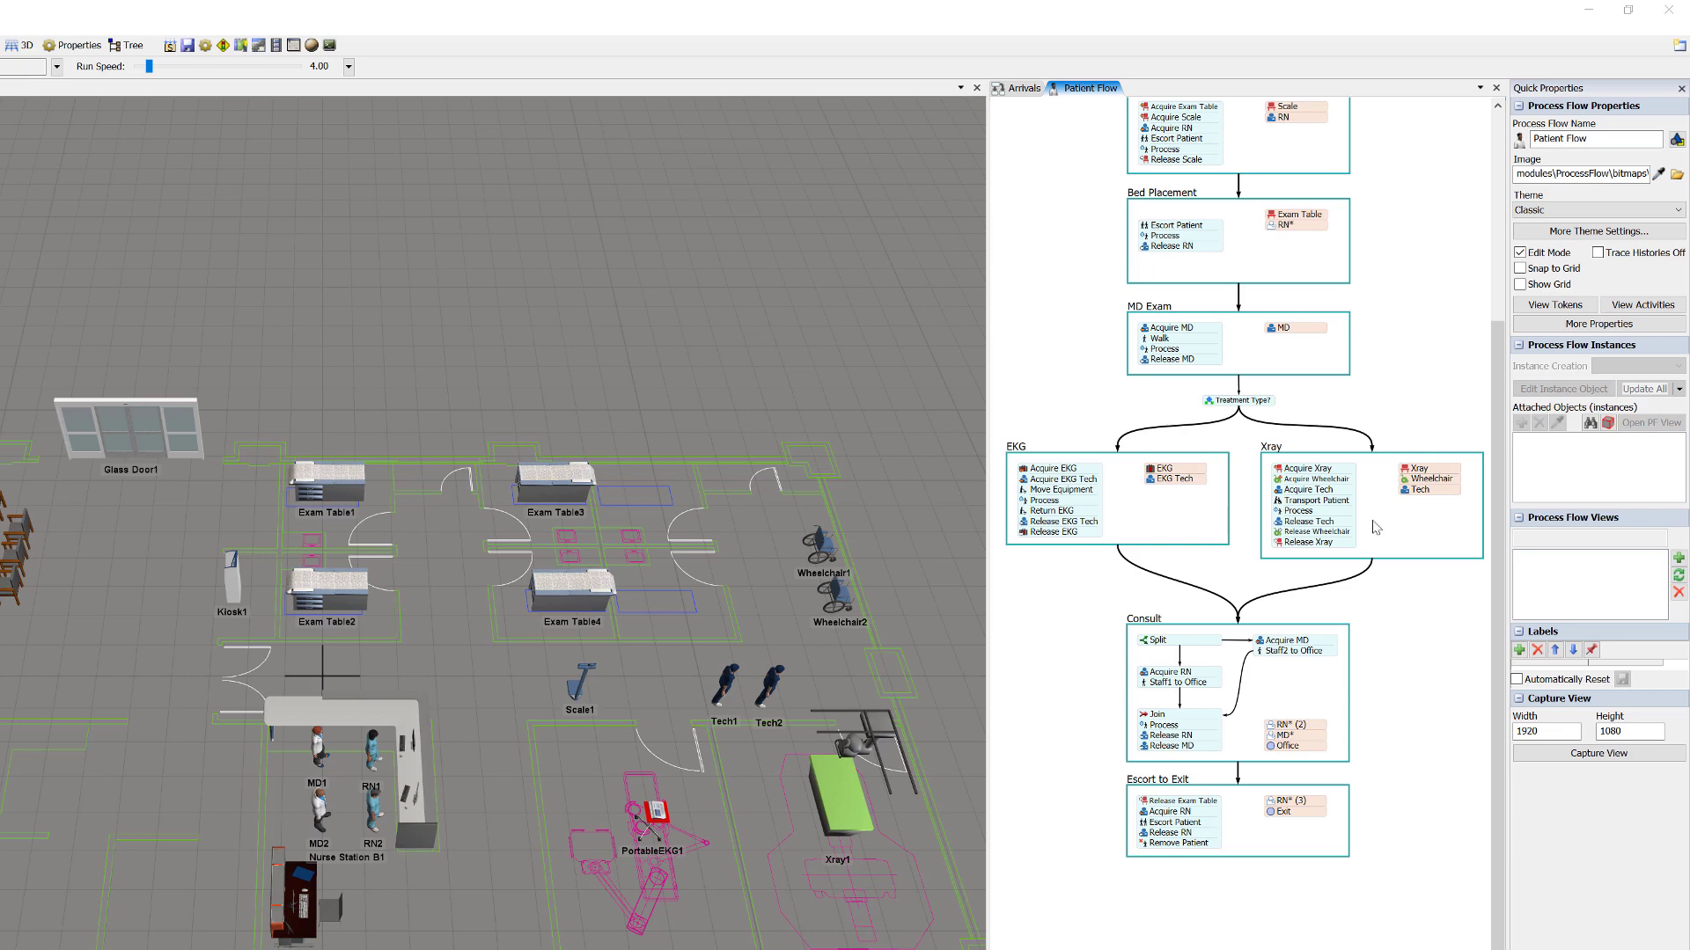
- Insert a Transport Patient activity directly after Process in the Xray activity block
click(1311, 521)
double_click(1311, 521)
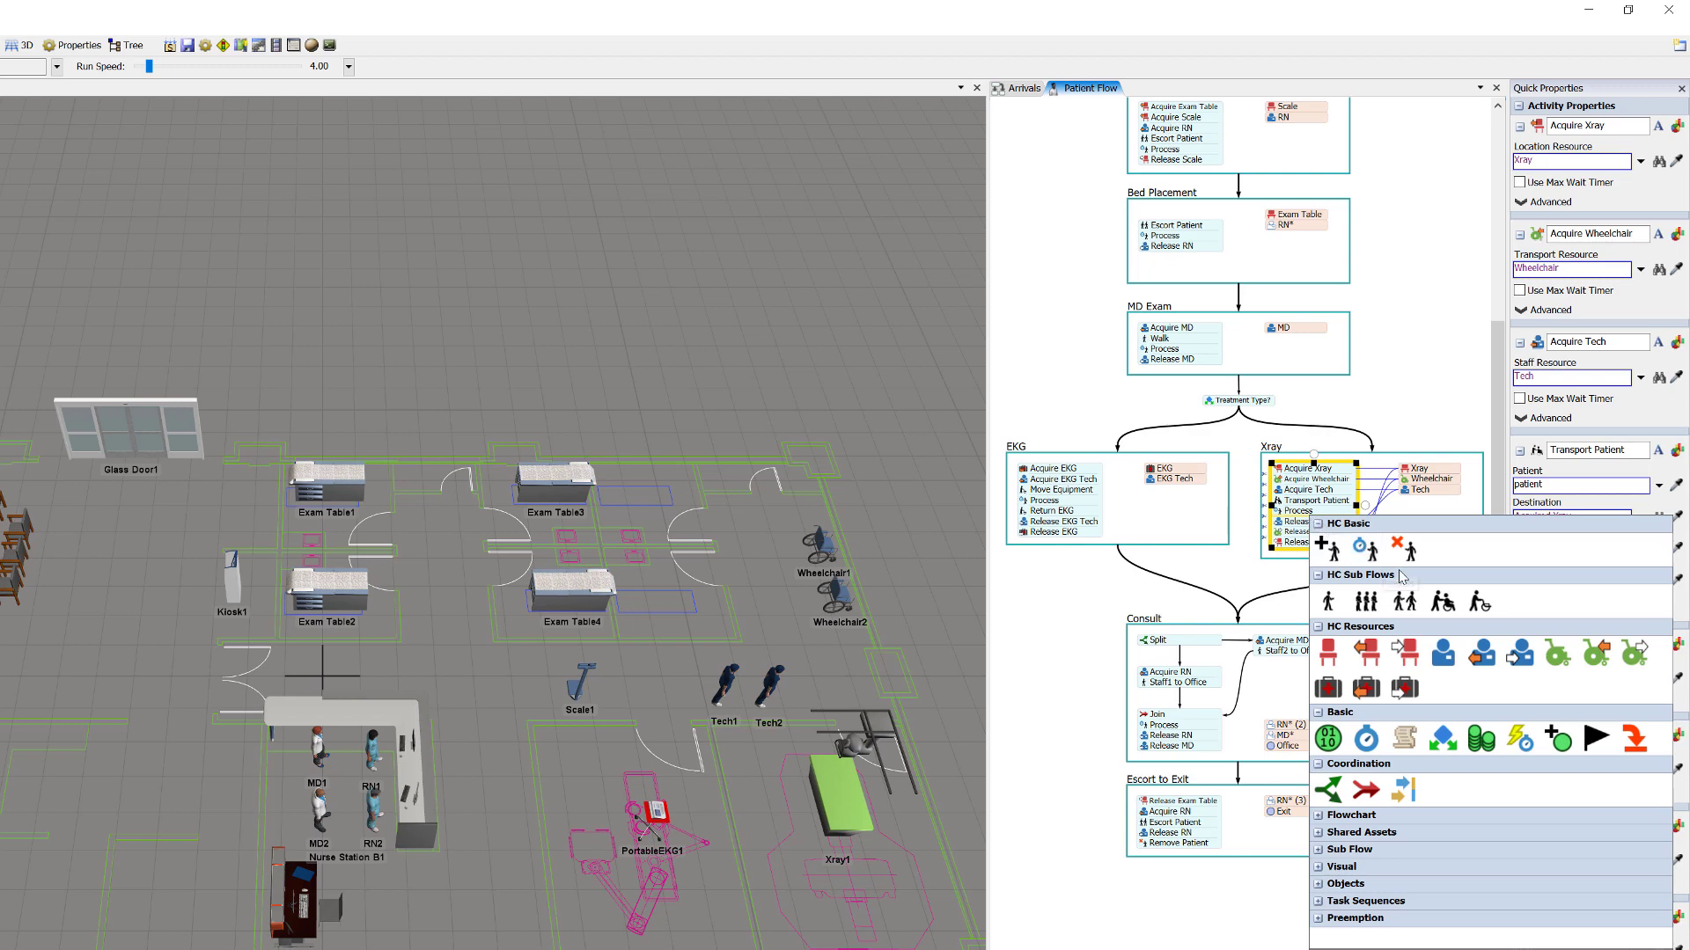
click(1441, 604)
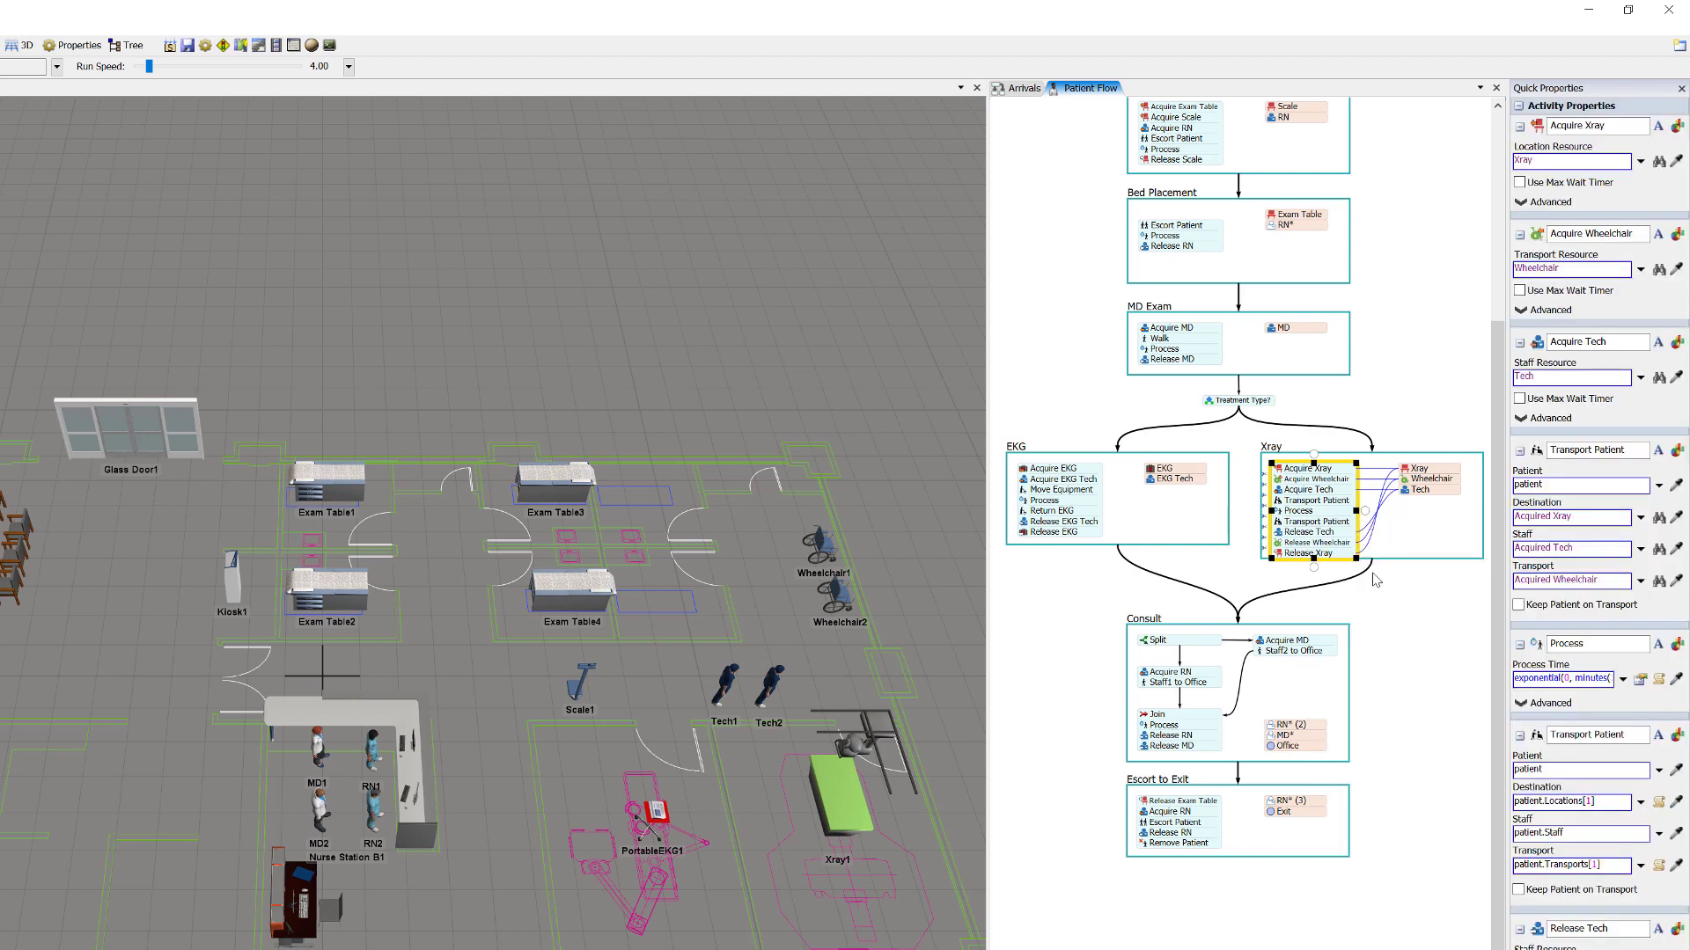
- Set the second Transport Patient's destination to Acquired Exam Table, staff to Acquired Tech and transport to Acquired Wheelchair
click(1287, 523)
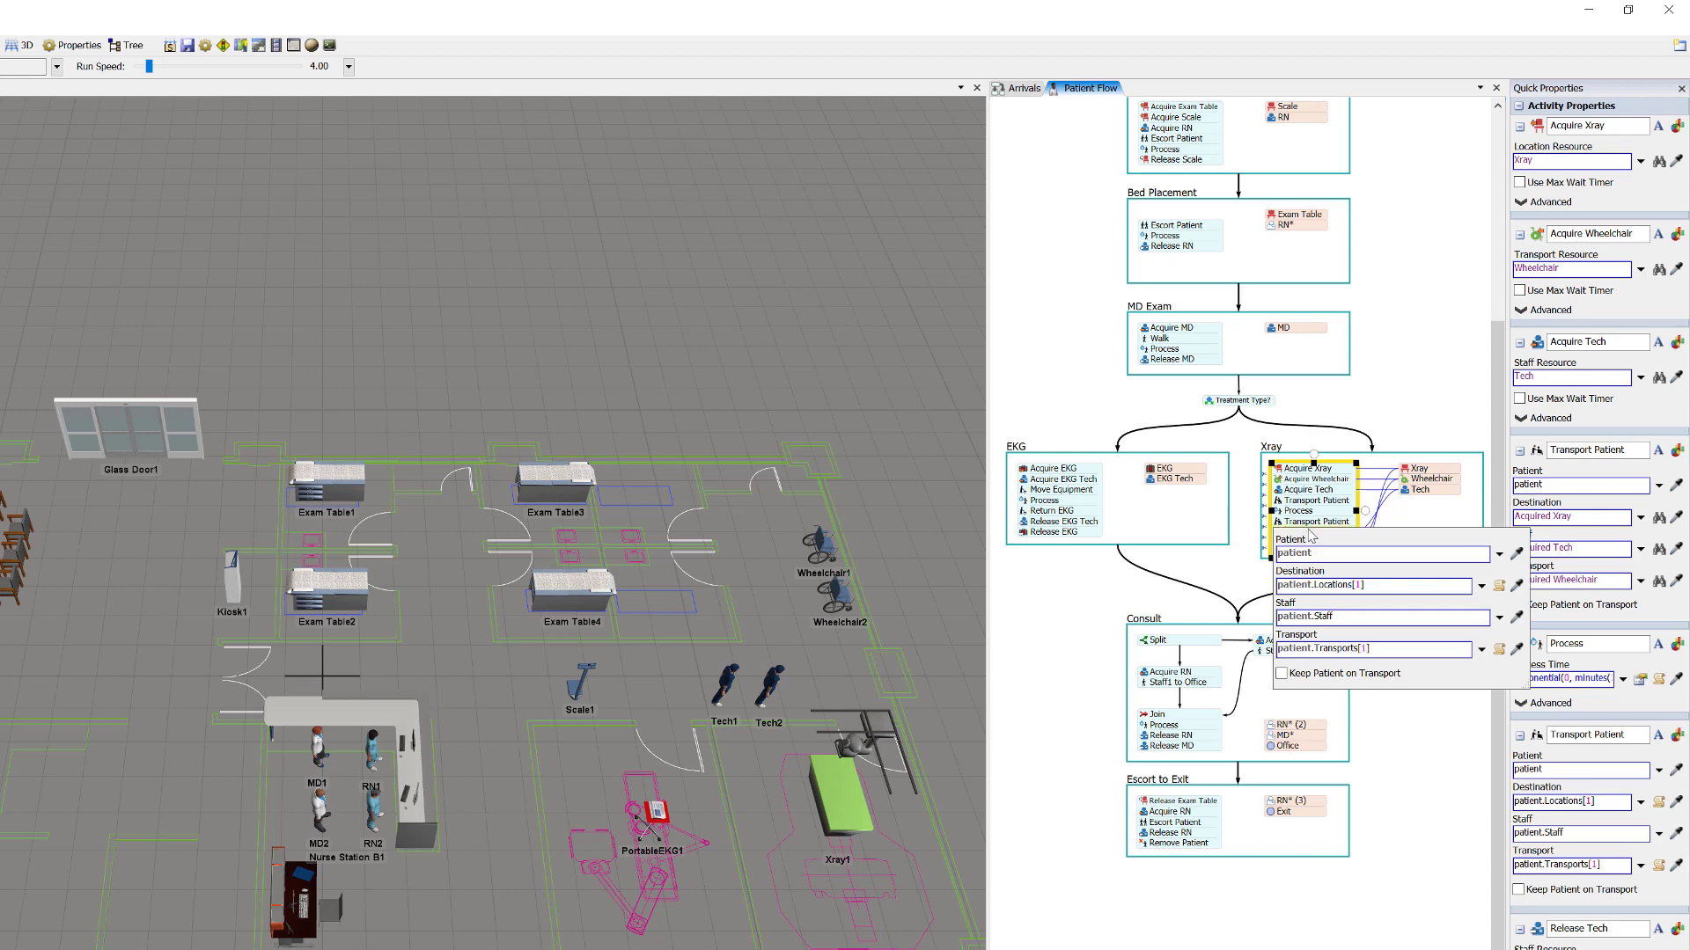
click(1517, 585)
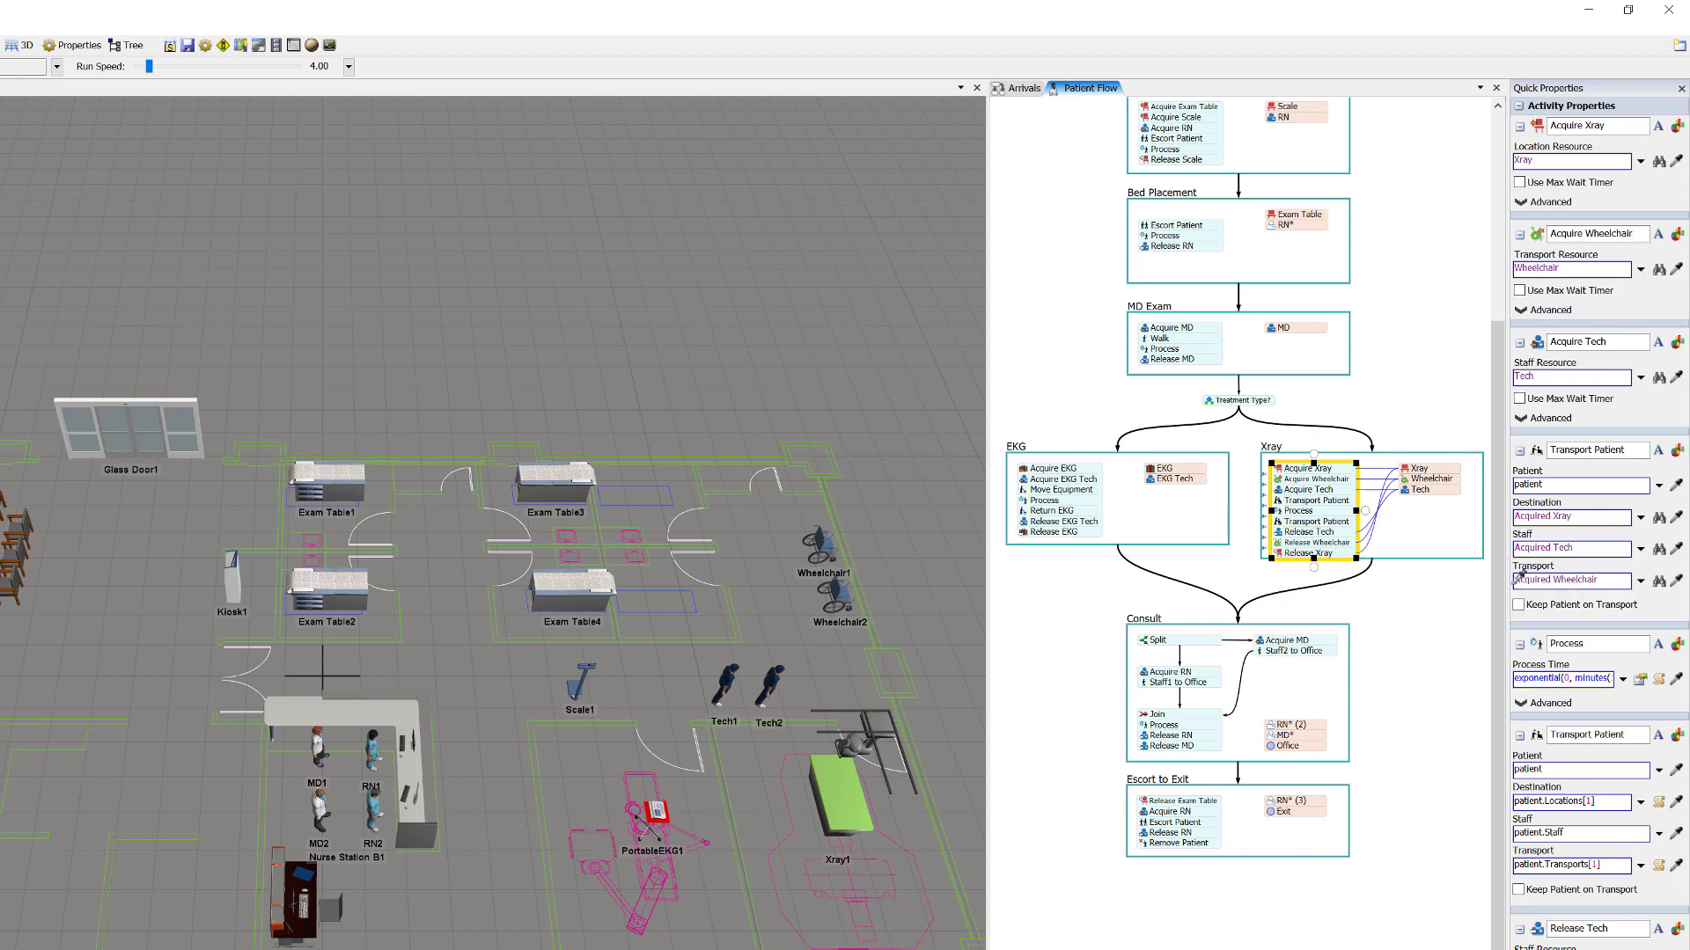
click(1285, 214)
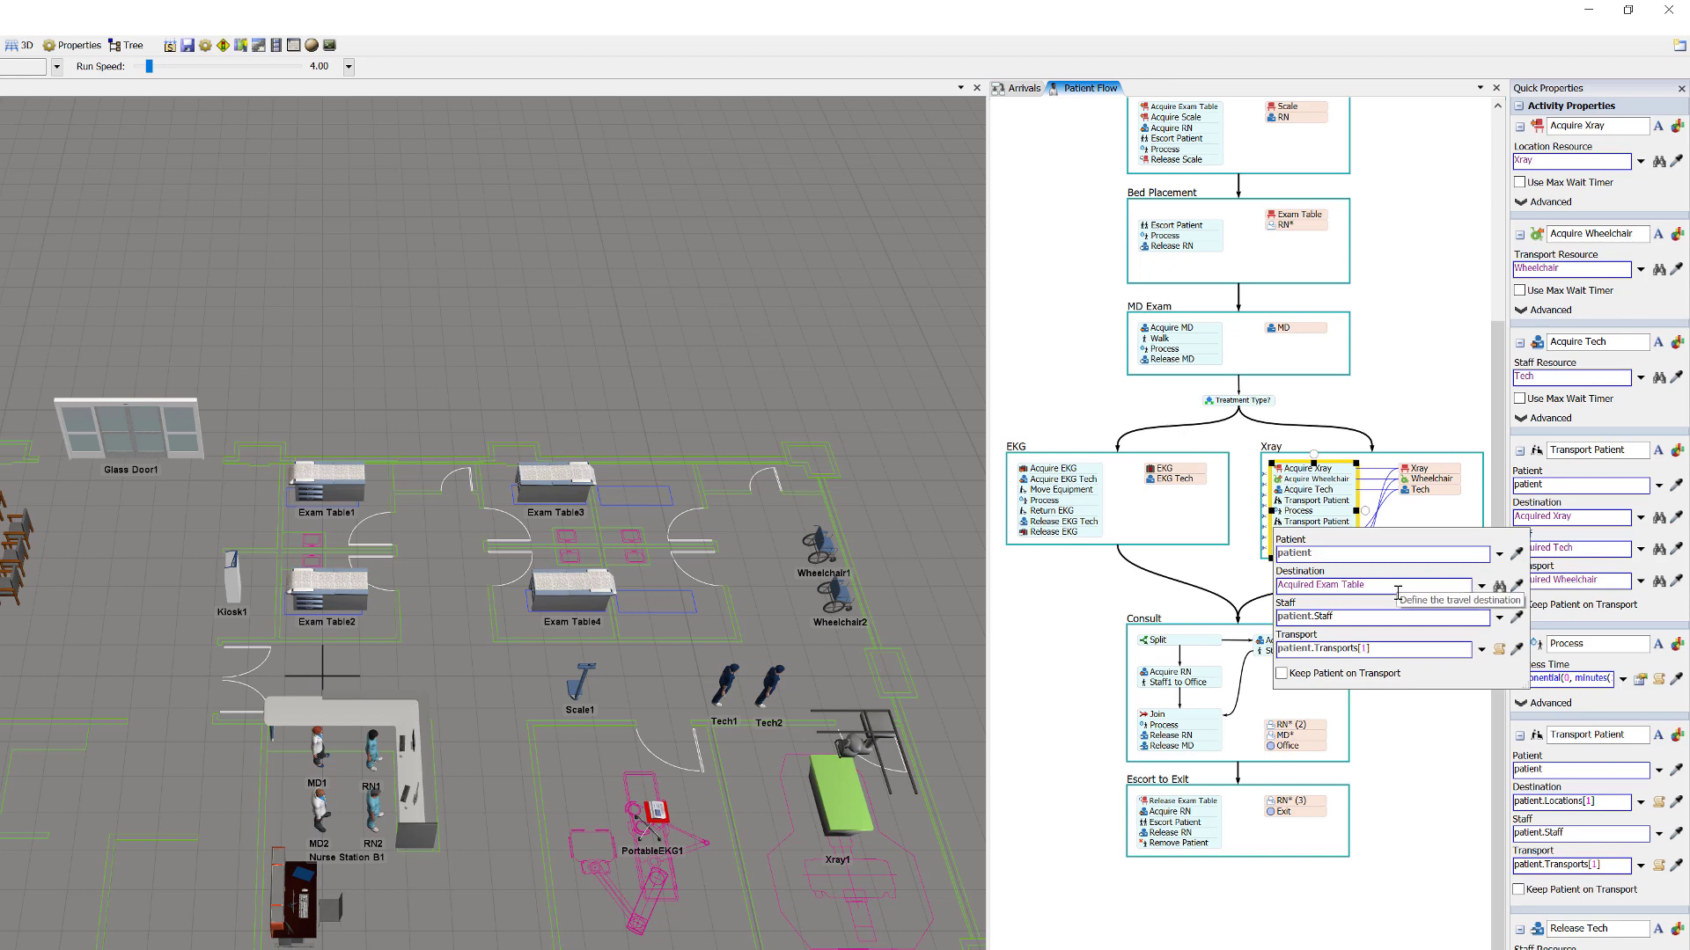
click(1516, 618)
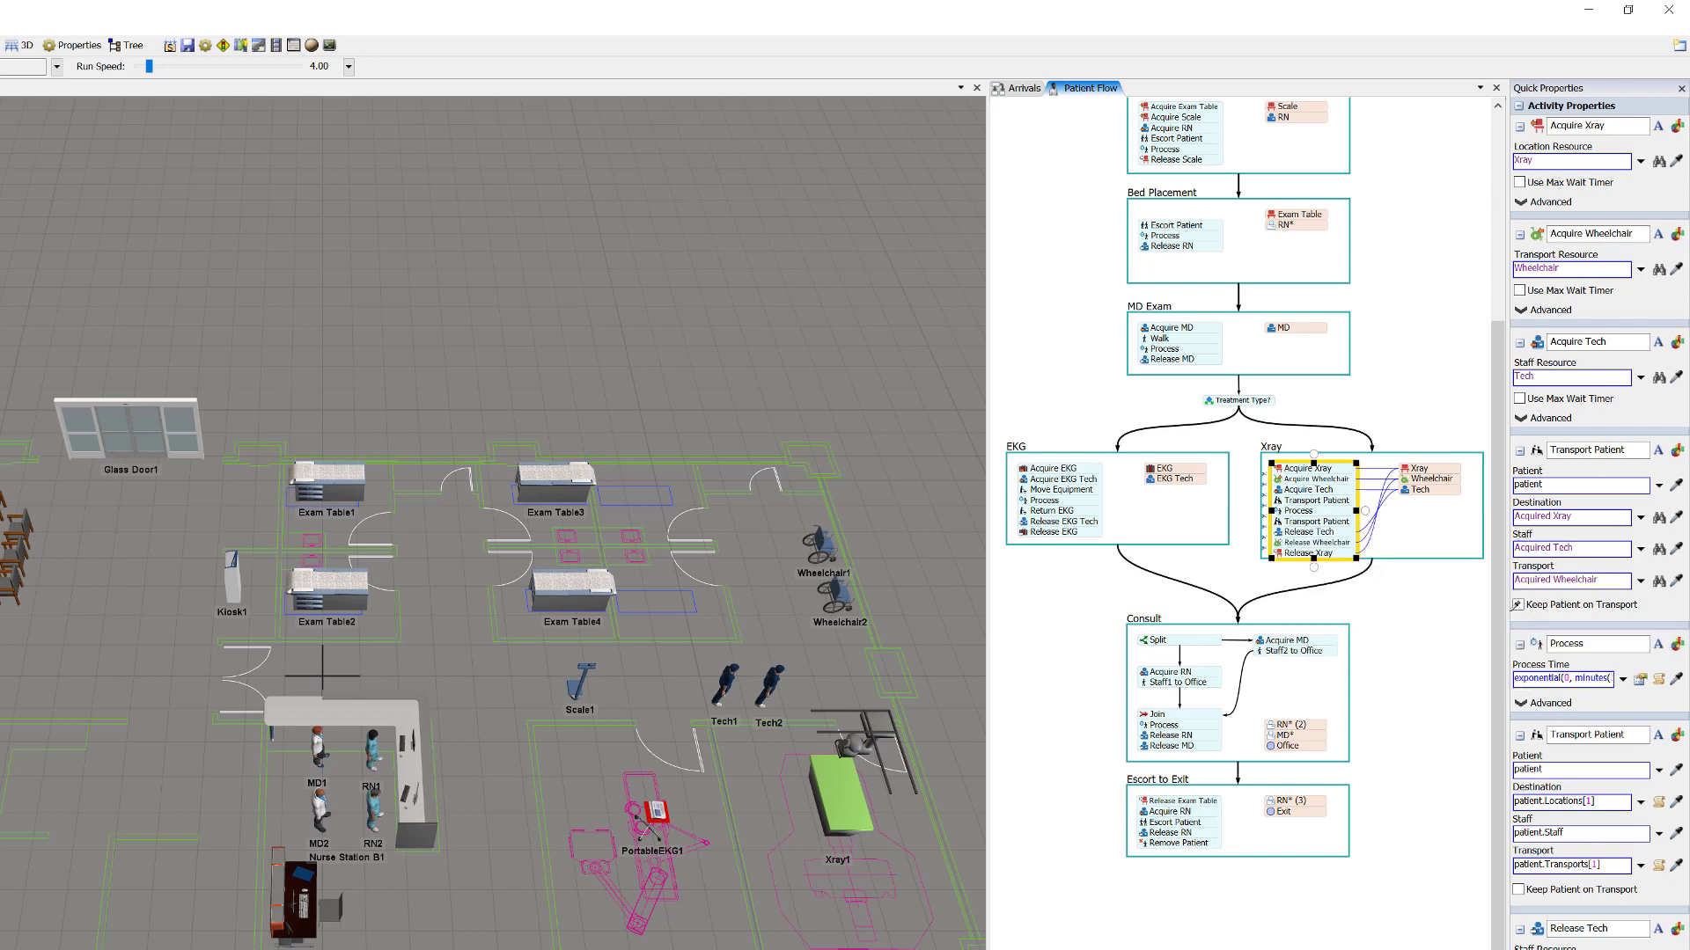
click(1418, 489)
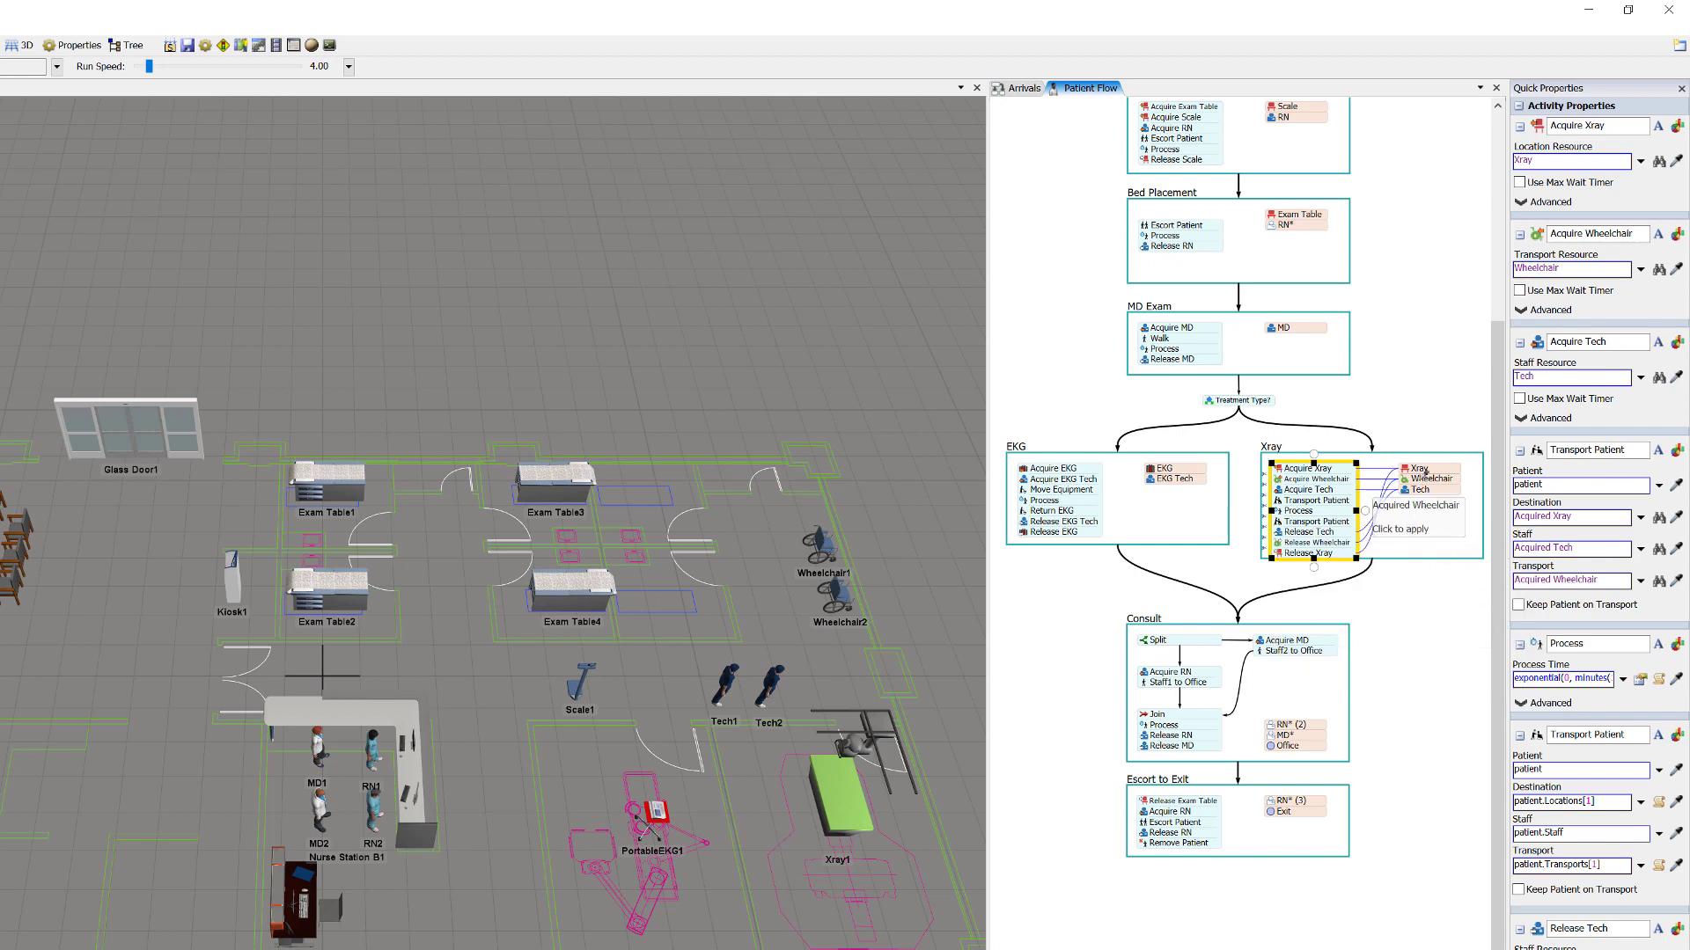
mouse_move(1425, 472)
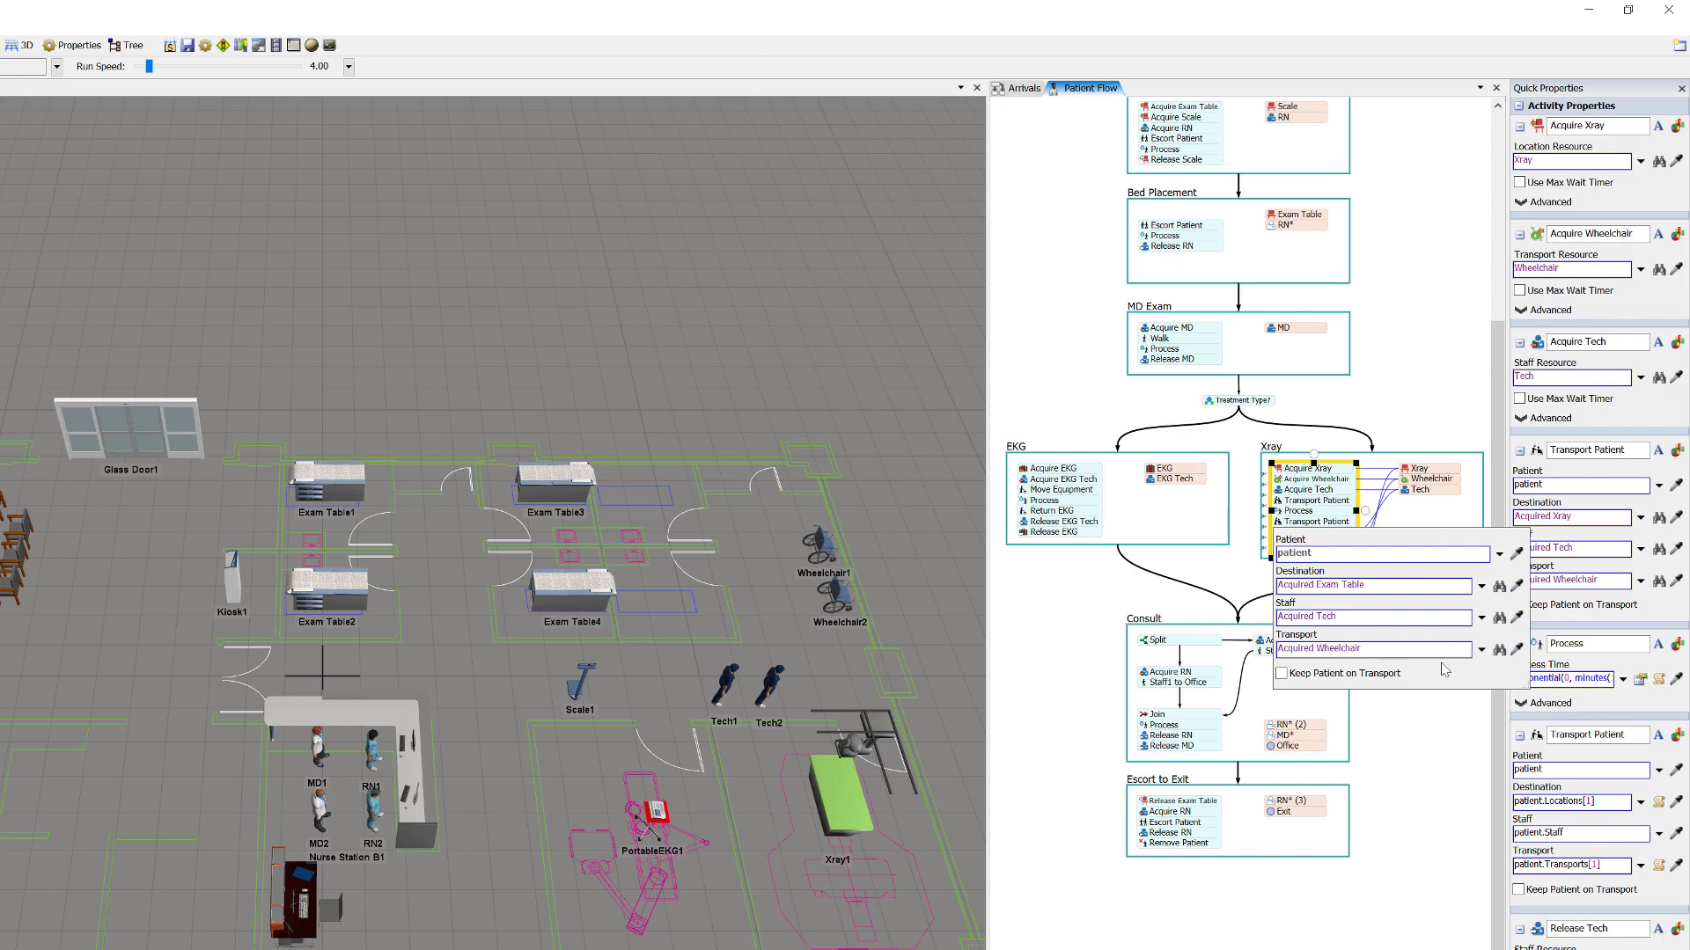
click(1434, 711)
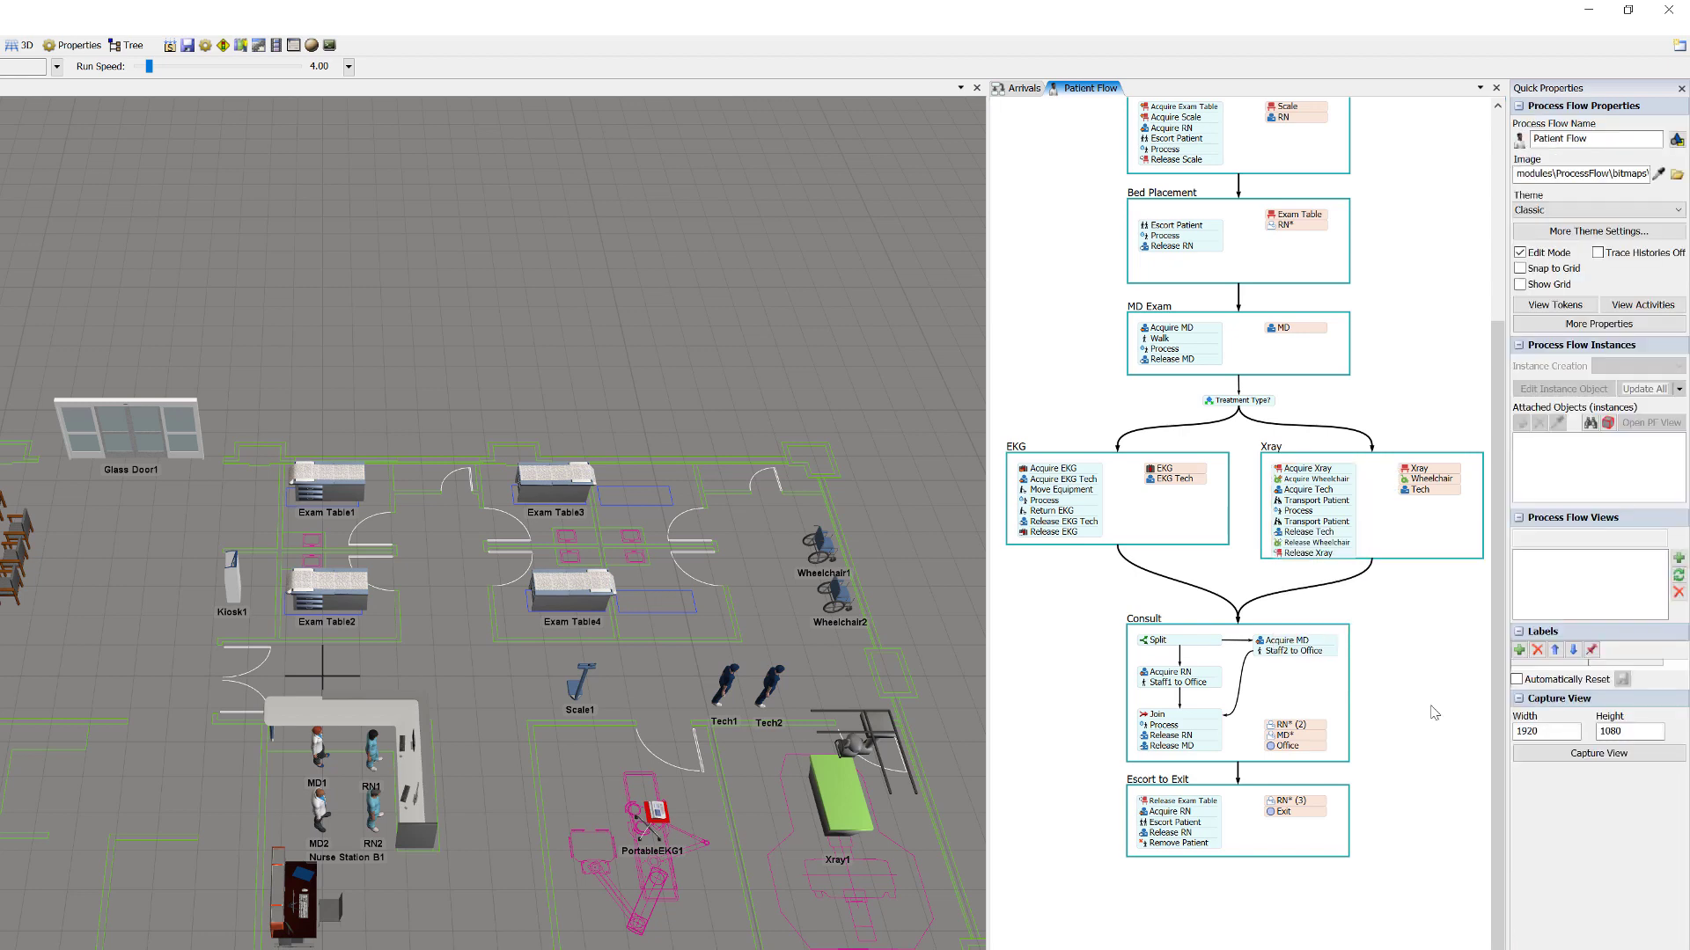
- Insert a Move Equipment activity after the second Transport Patient in the Xray block and rename it Return Wheelchair
double_click(1307, 532)
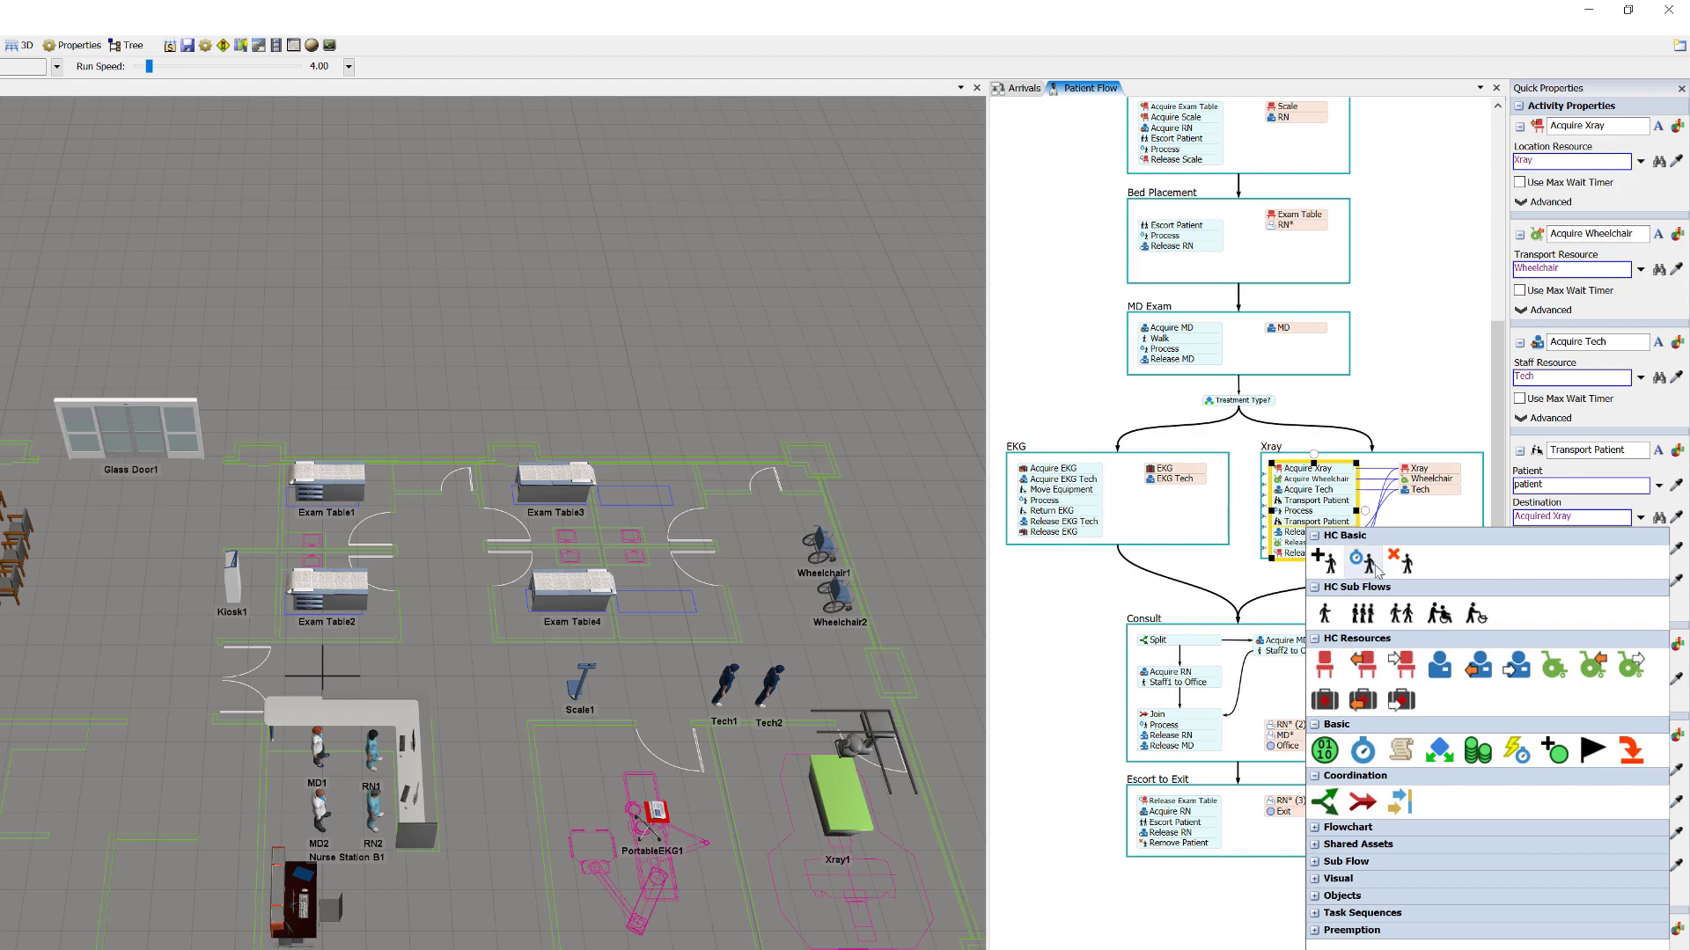
click(1485, 619)
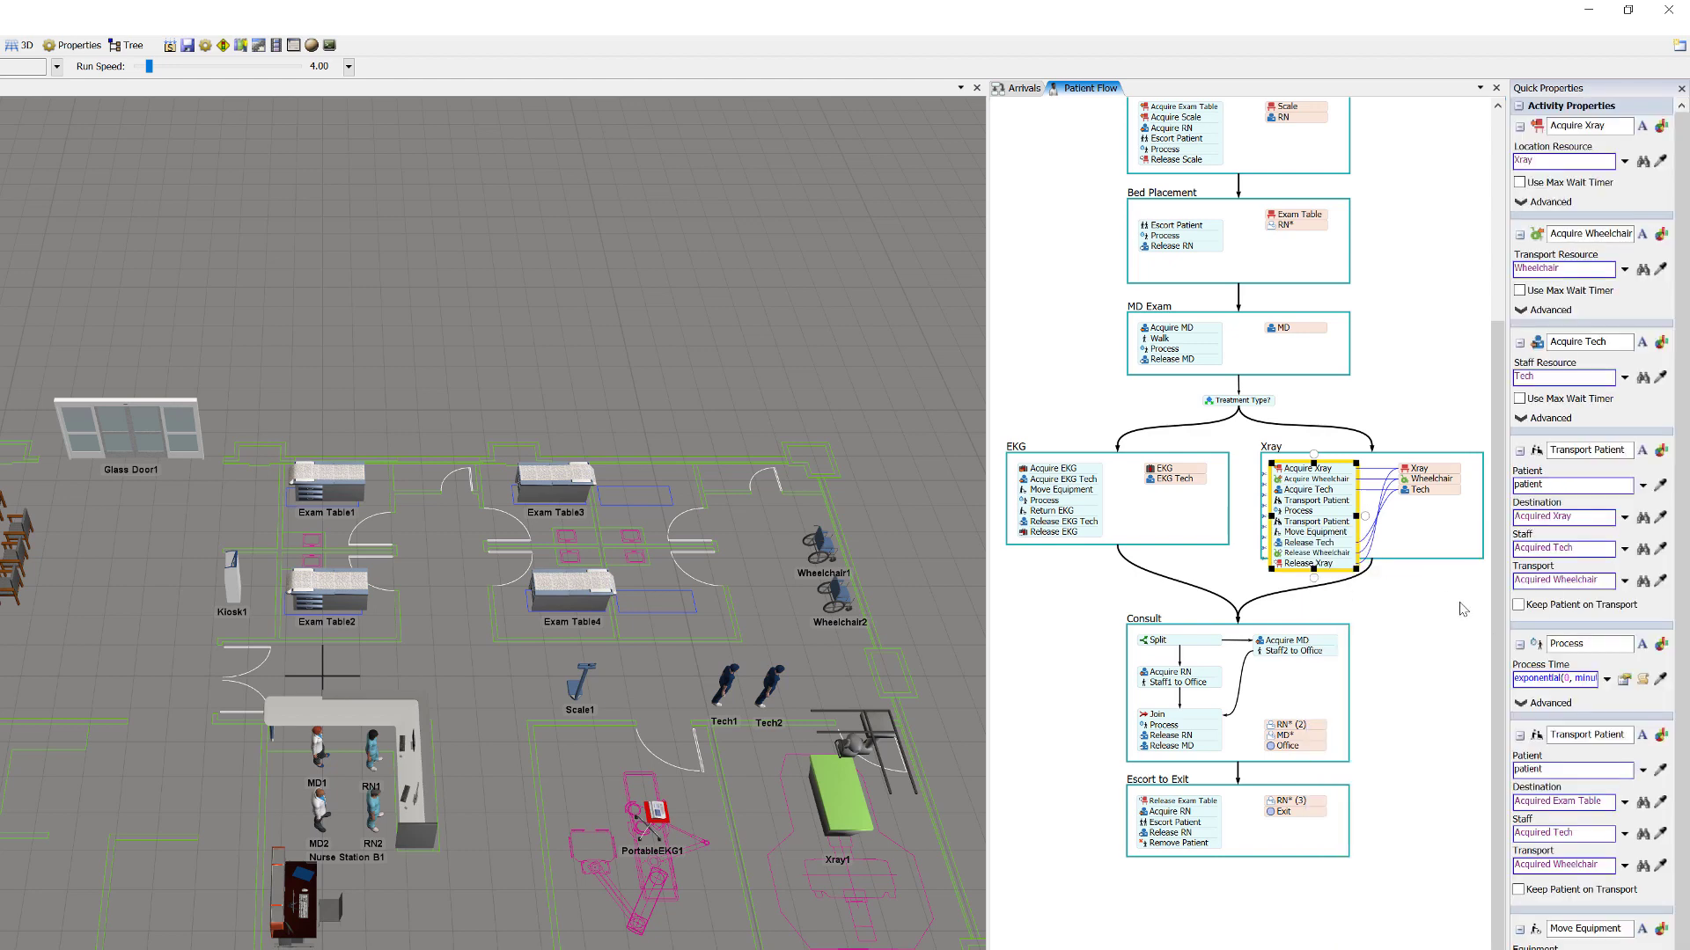
double_click(1335, 531)
text(Return Wheelchair)
key(Return)
click(1393, 538)
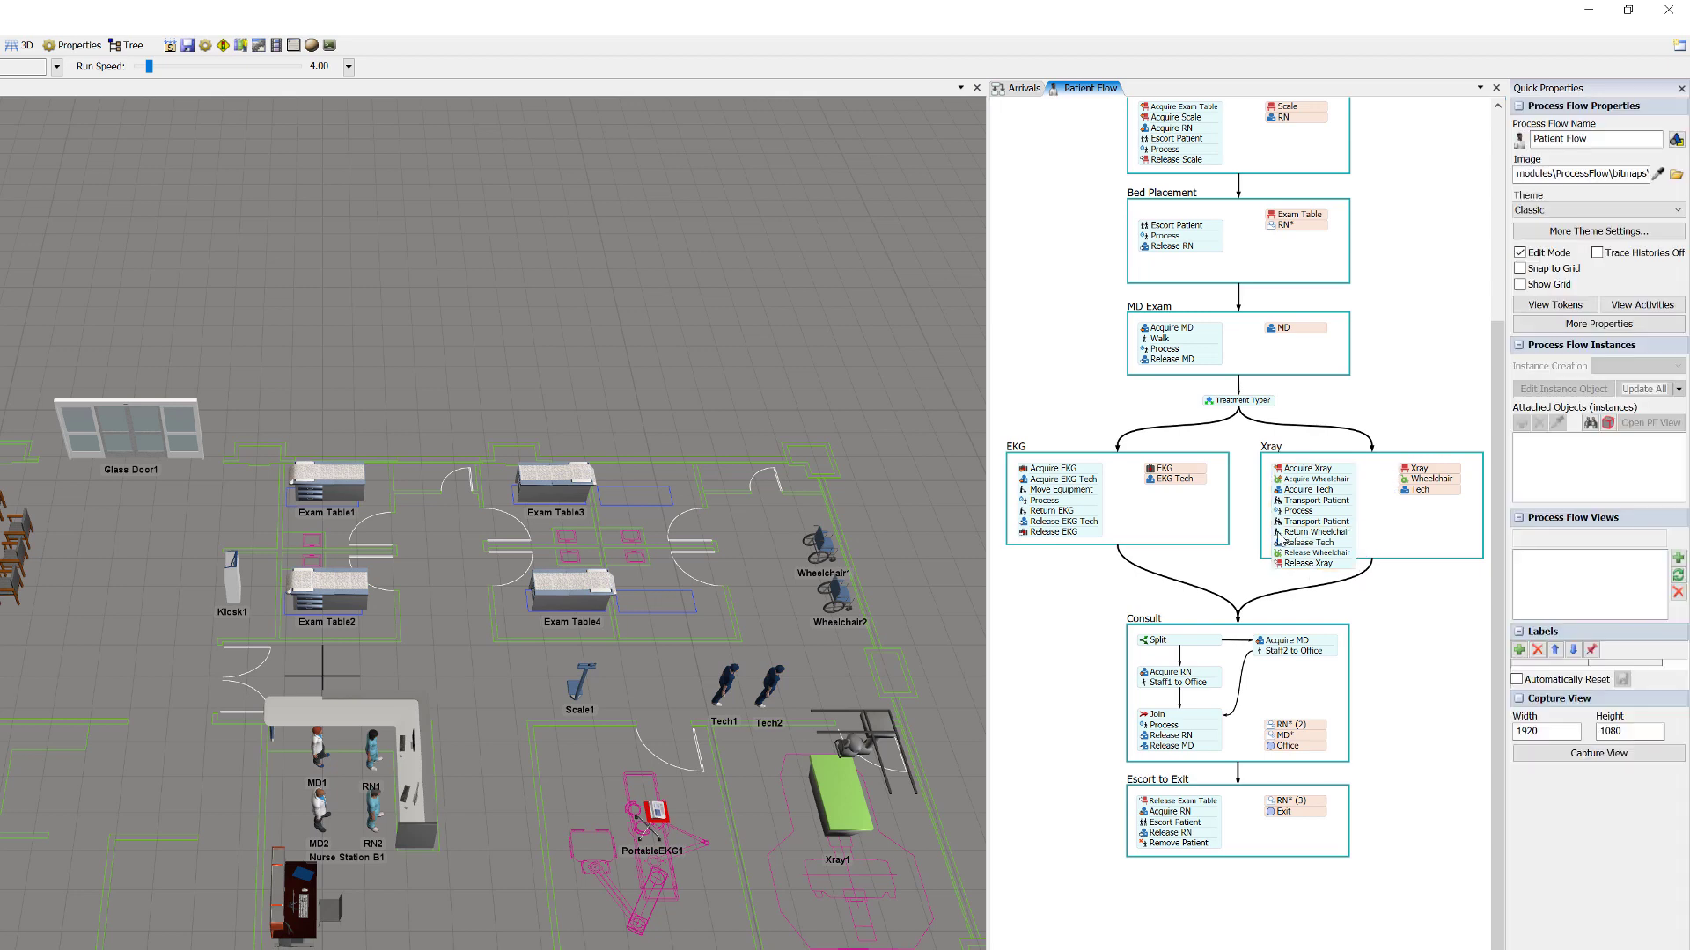
- Configure Return Wheelchair with equipment Acquired Wheelchair, destination Equipment's Reset Position and staff Acquired Tech
mouse_move(1279, 538)
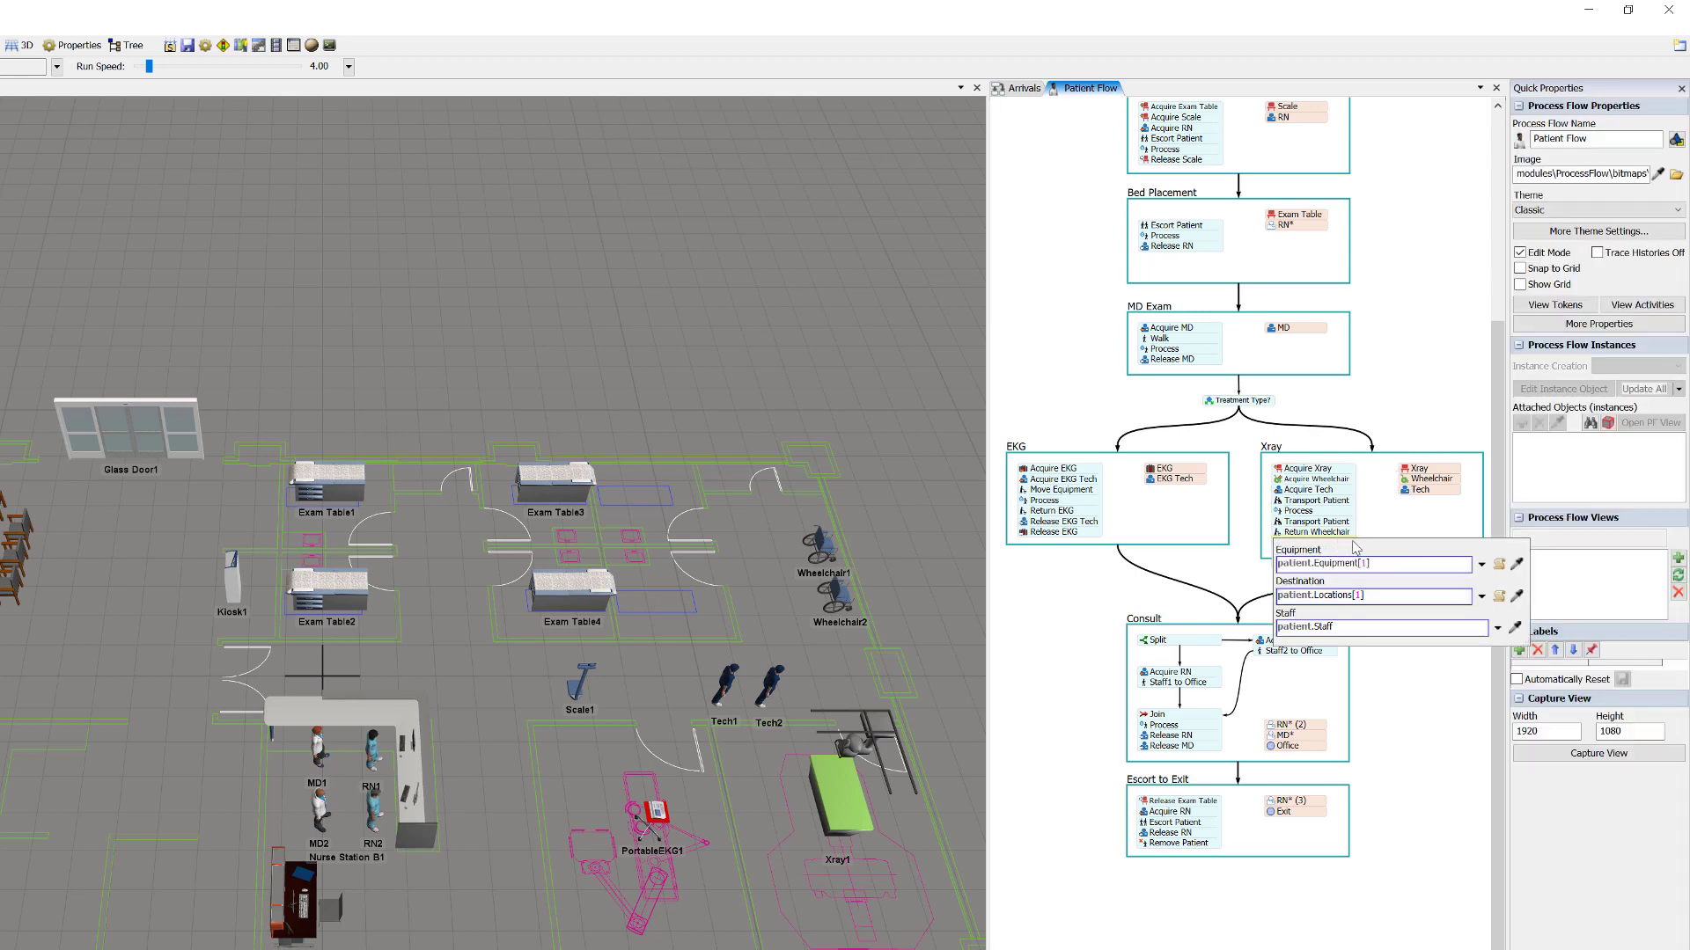
click(1517, 566)
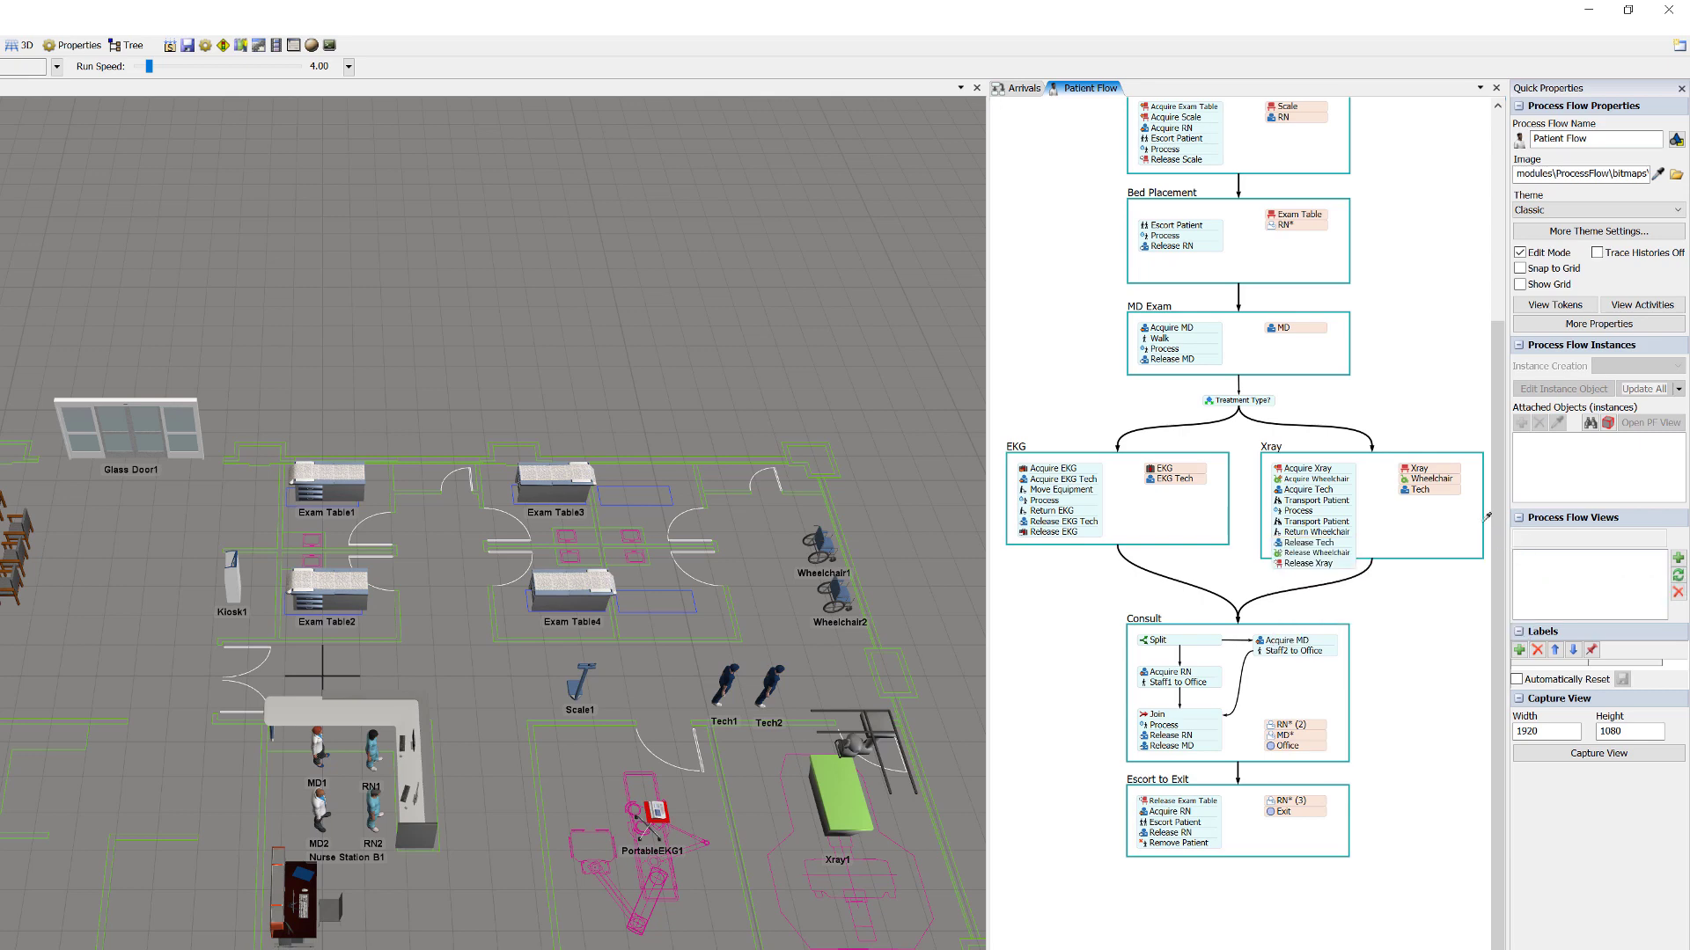
click(1449, 479)
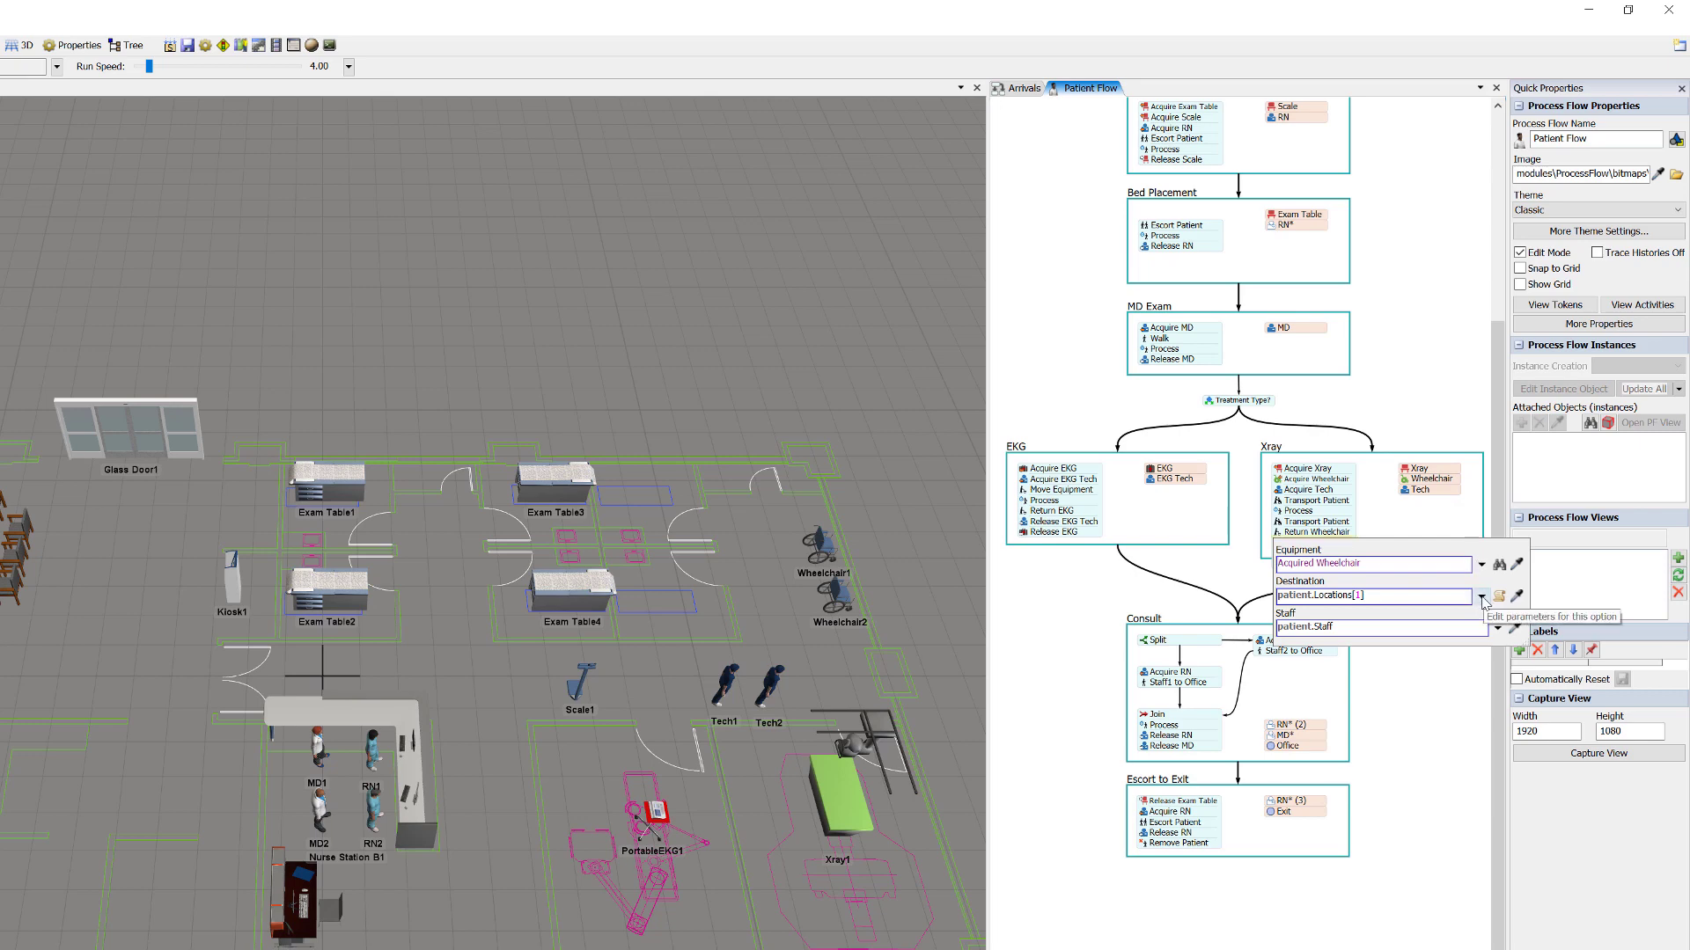
click(1482, 597)
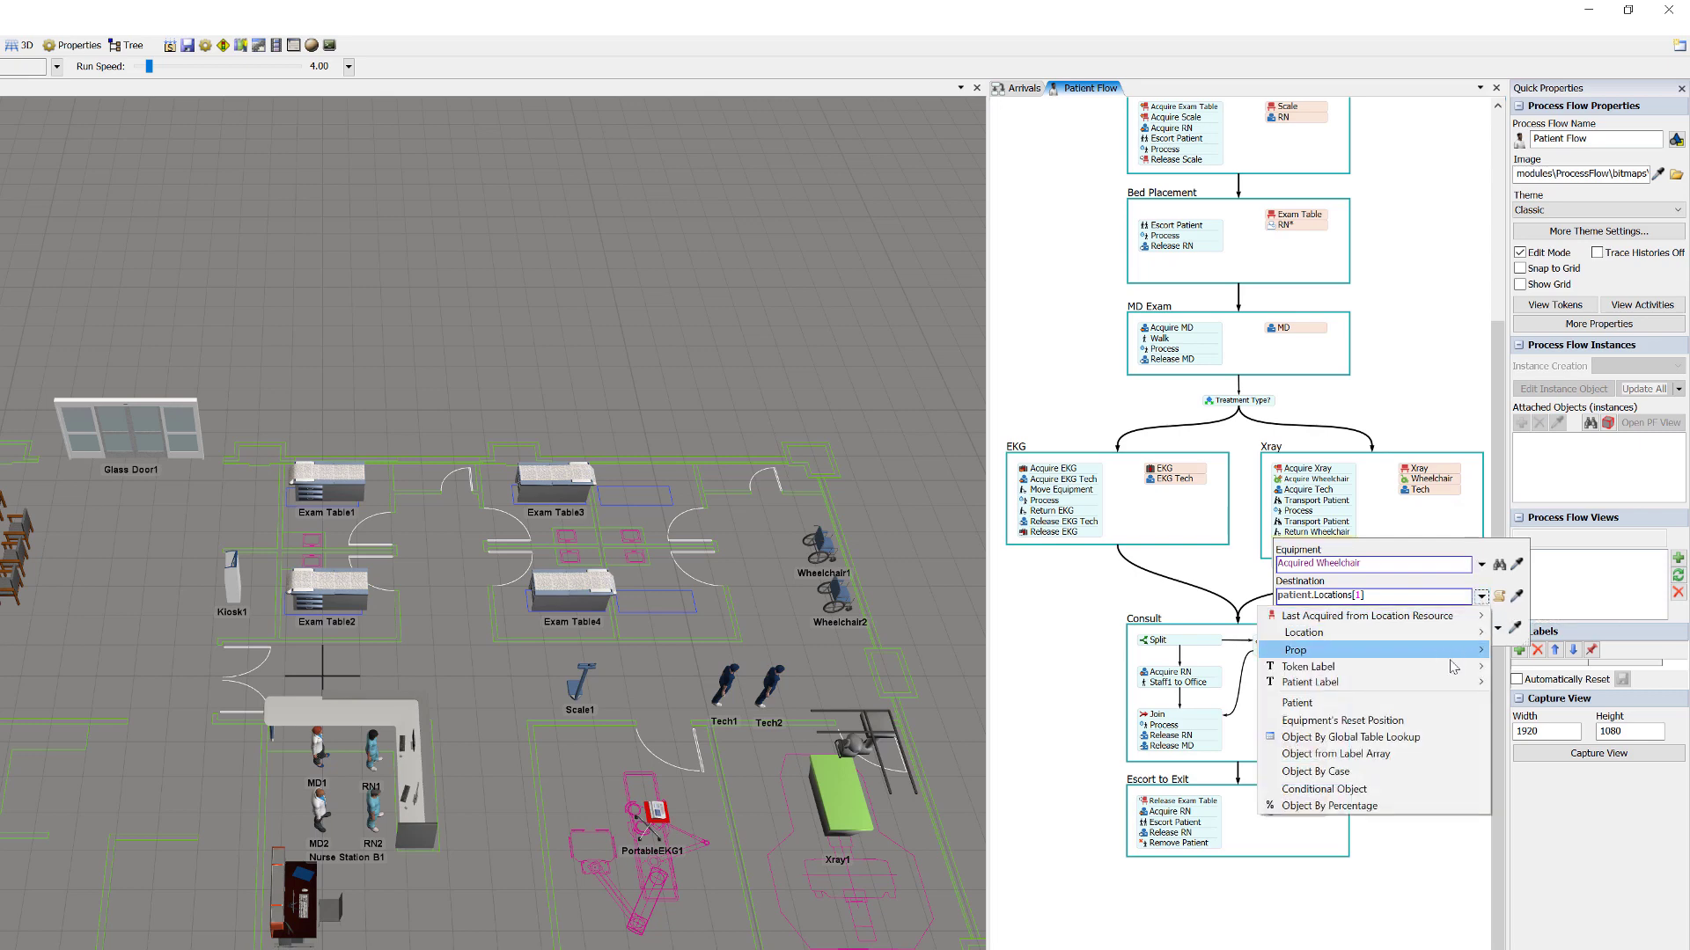
click(1401, 722)
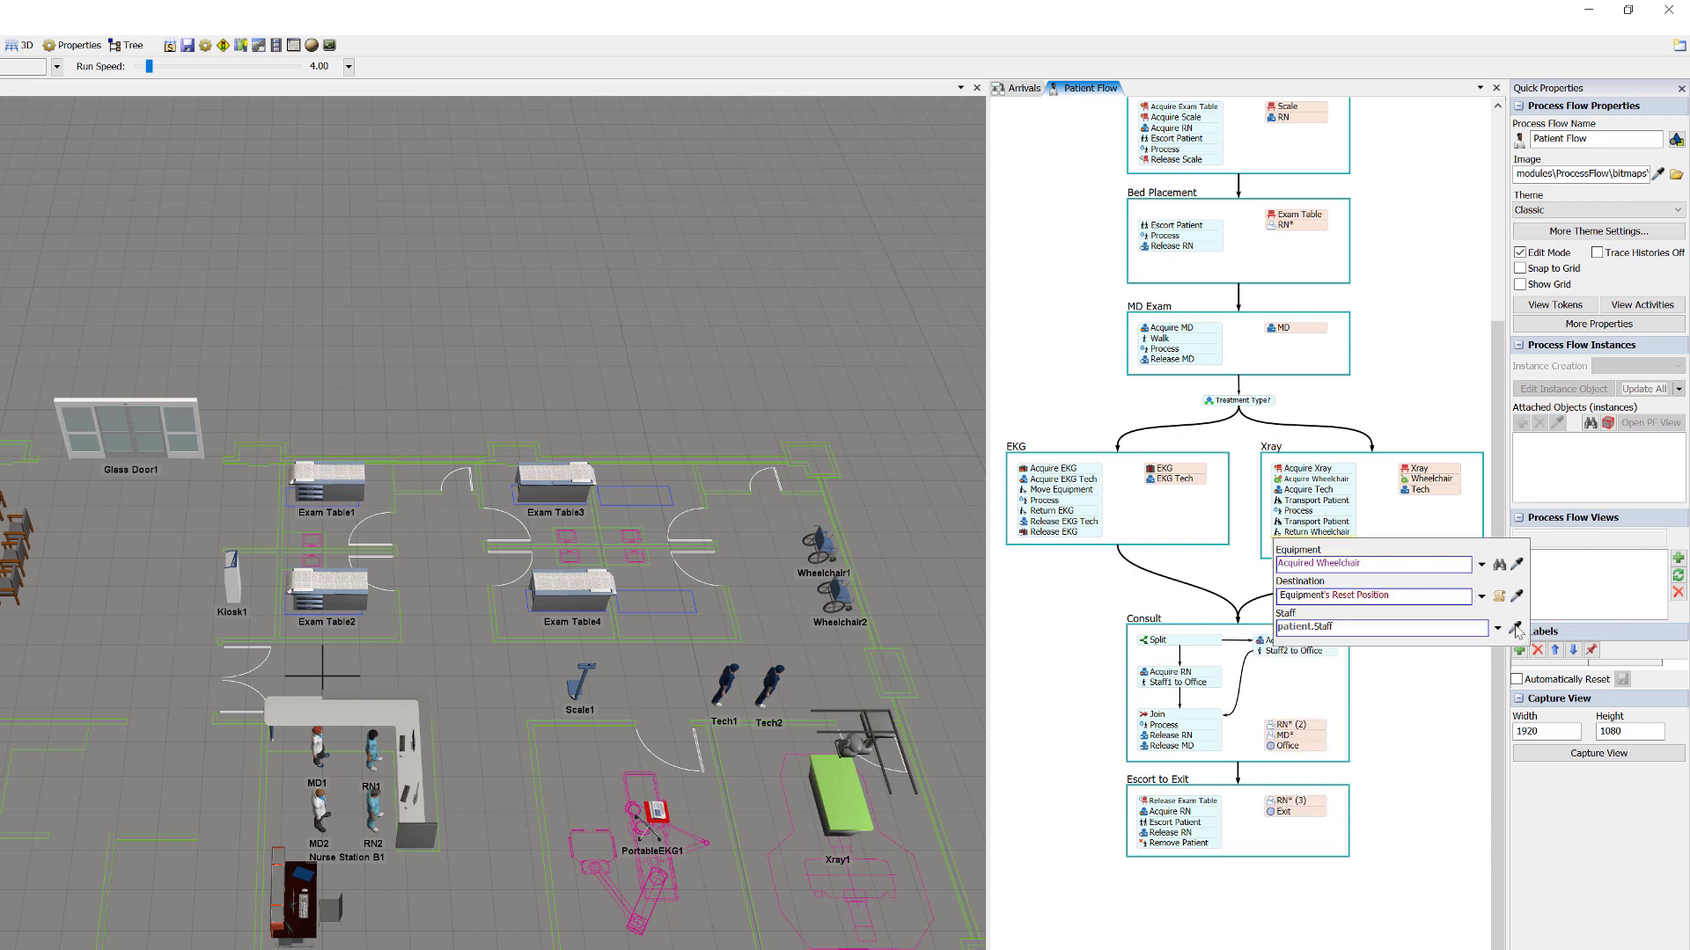
click(1517, 629)
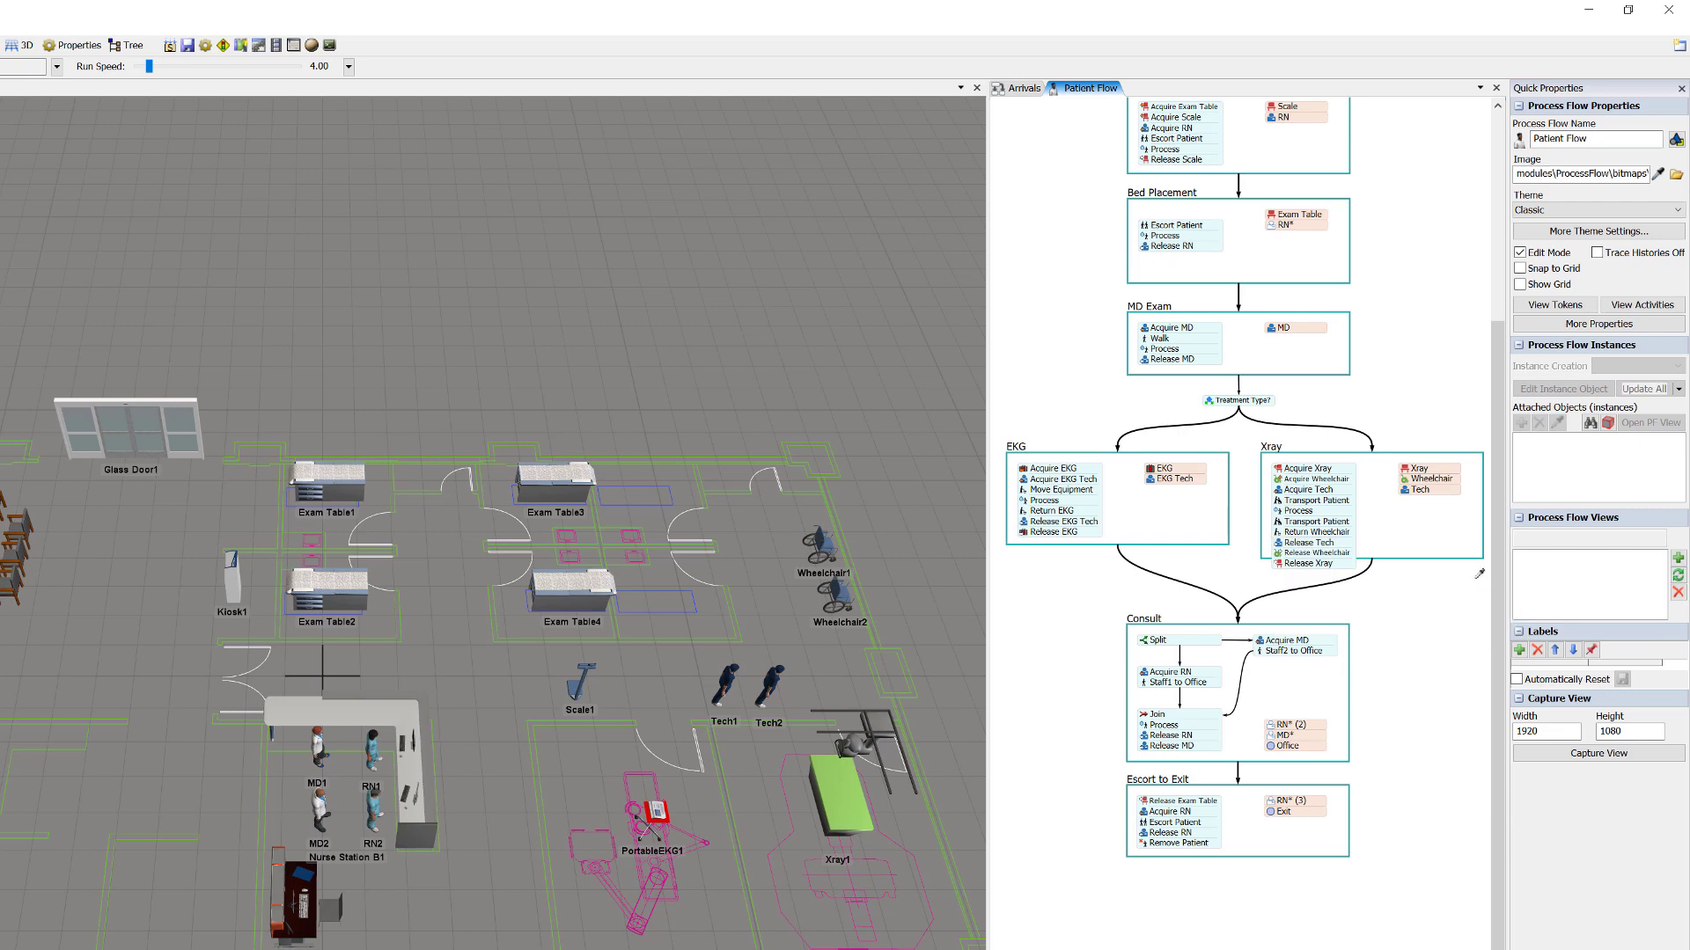
click(1420, 489)
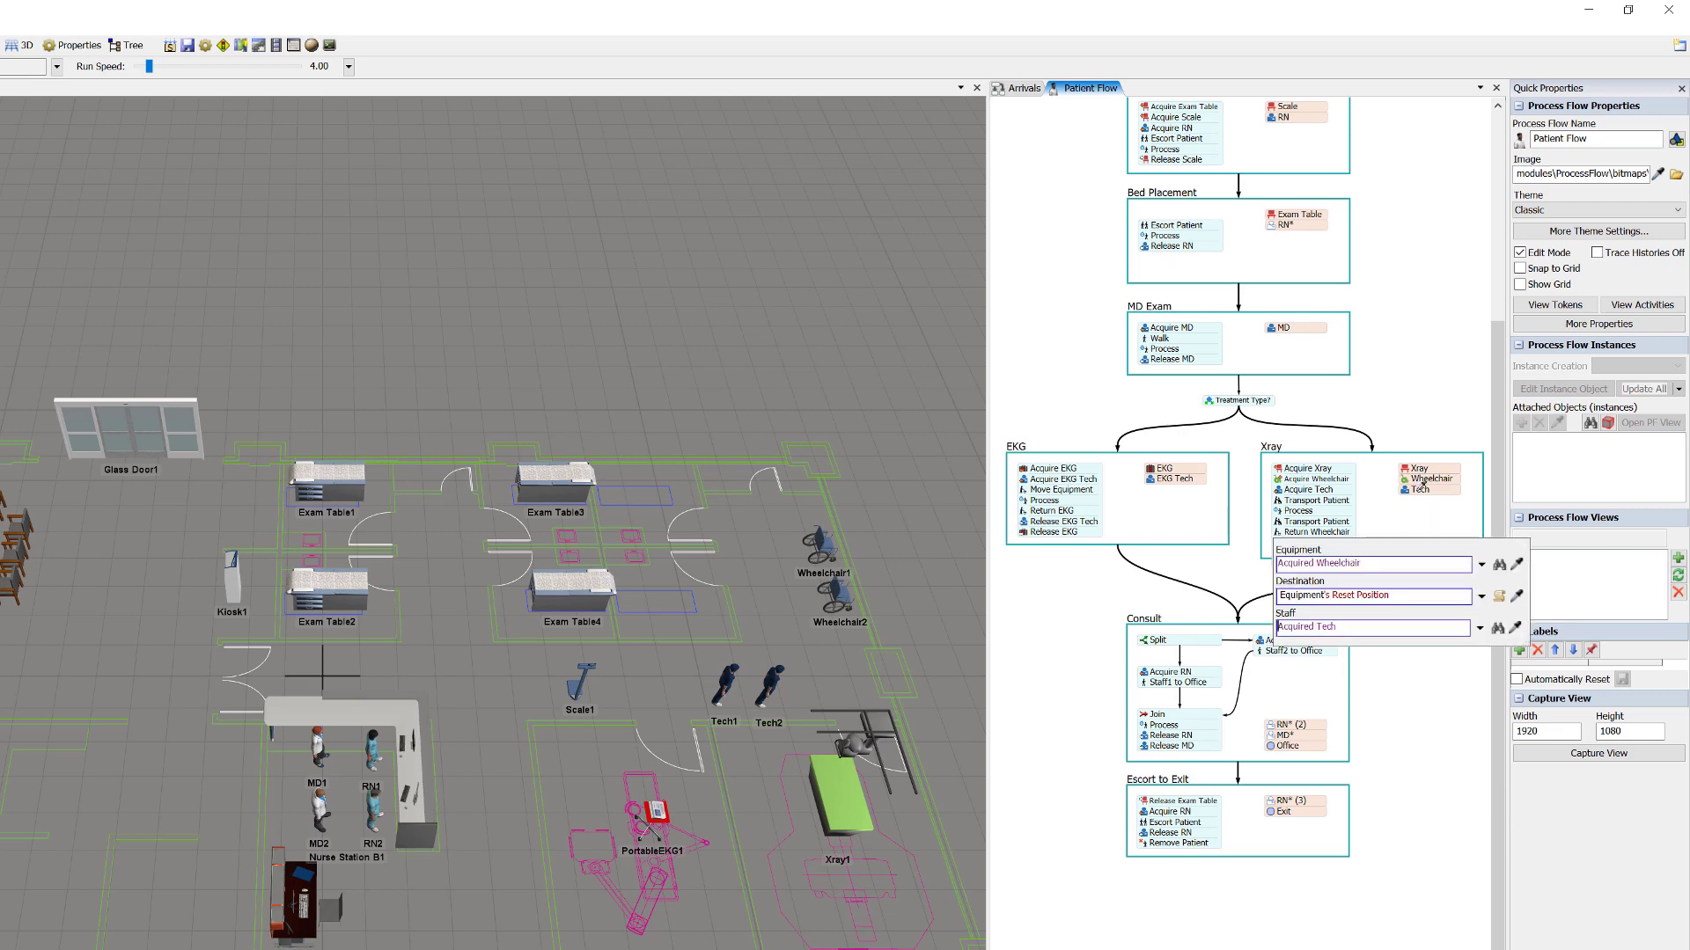
- Extend the Xray container's lower edge so it encloses all of its activities
click(1416, 528)
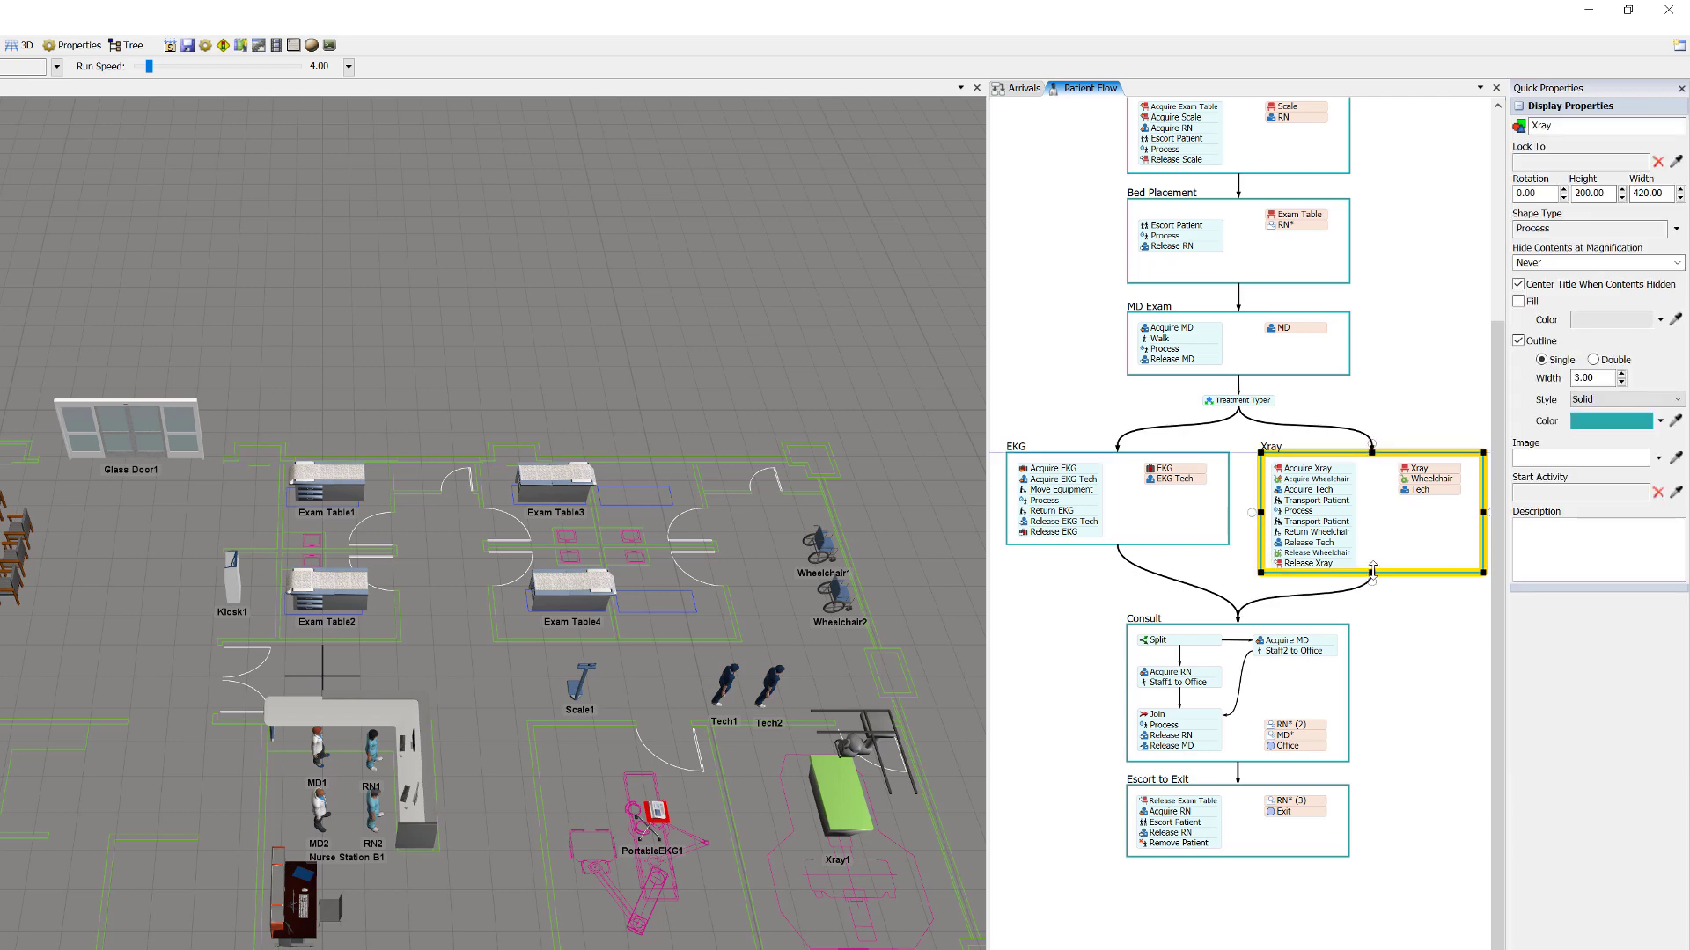
drag(1372, 571, 1372, 580)
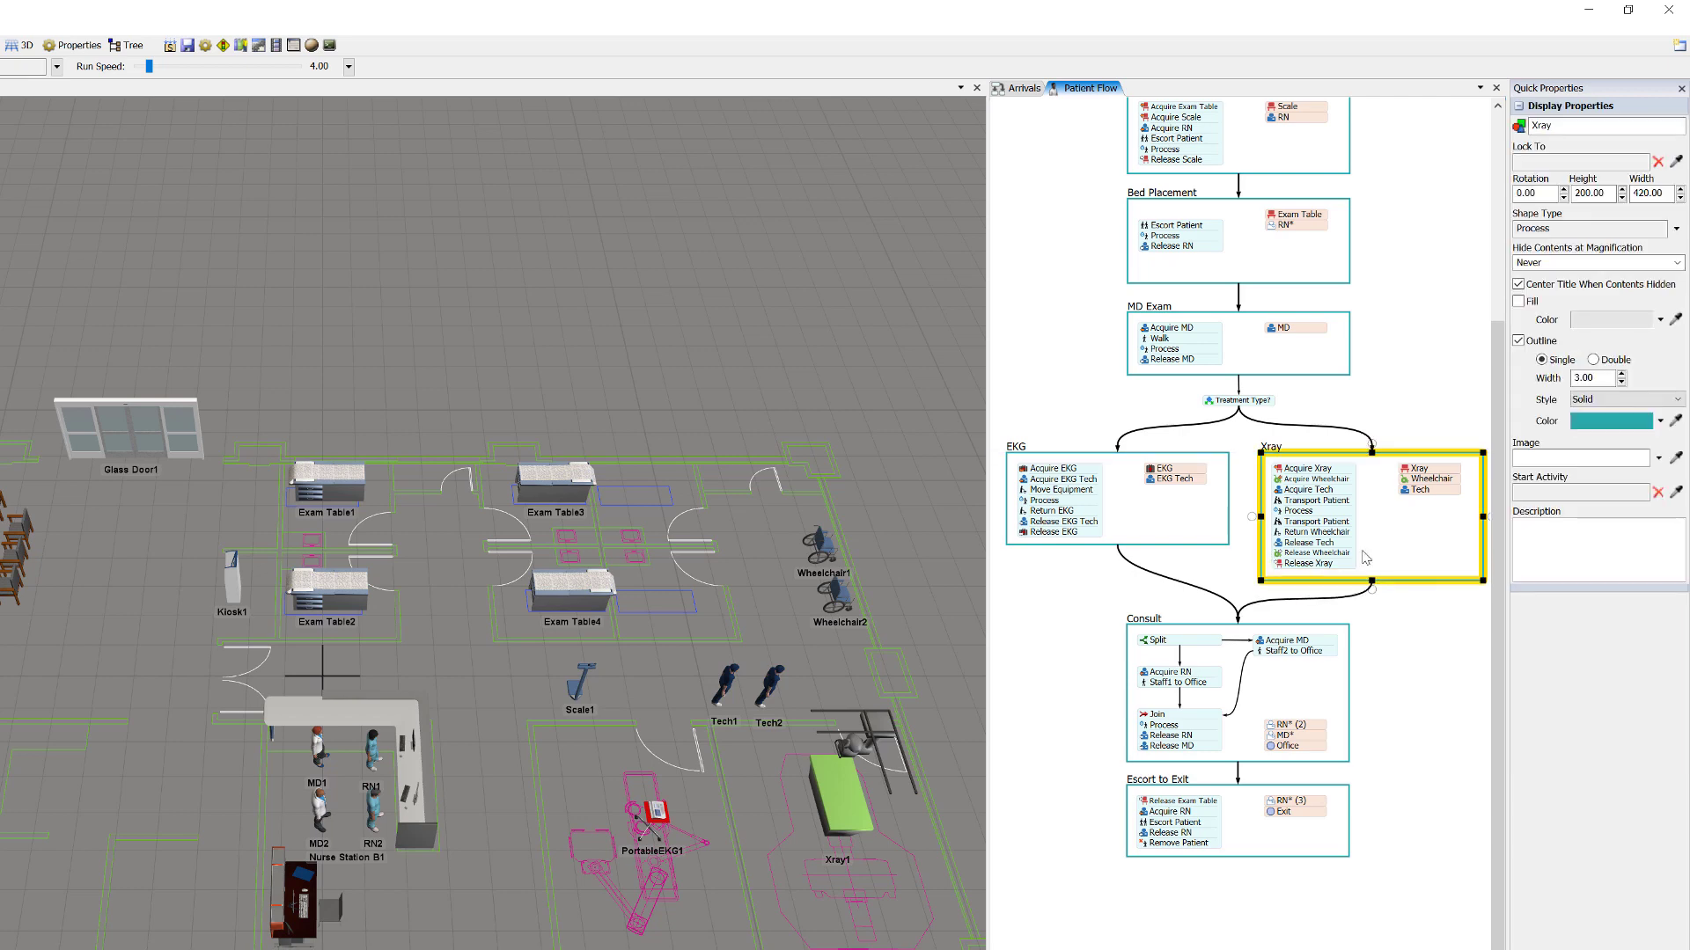
- Set the Treatment Type? decision to send tokens to connector 2
click(1211, 405)
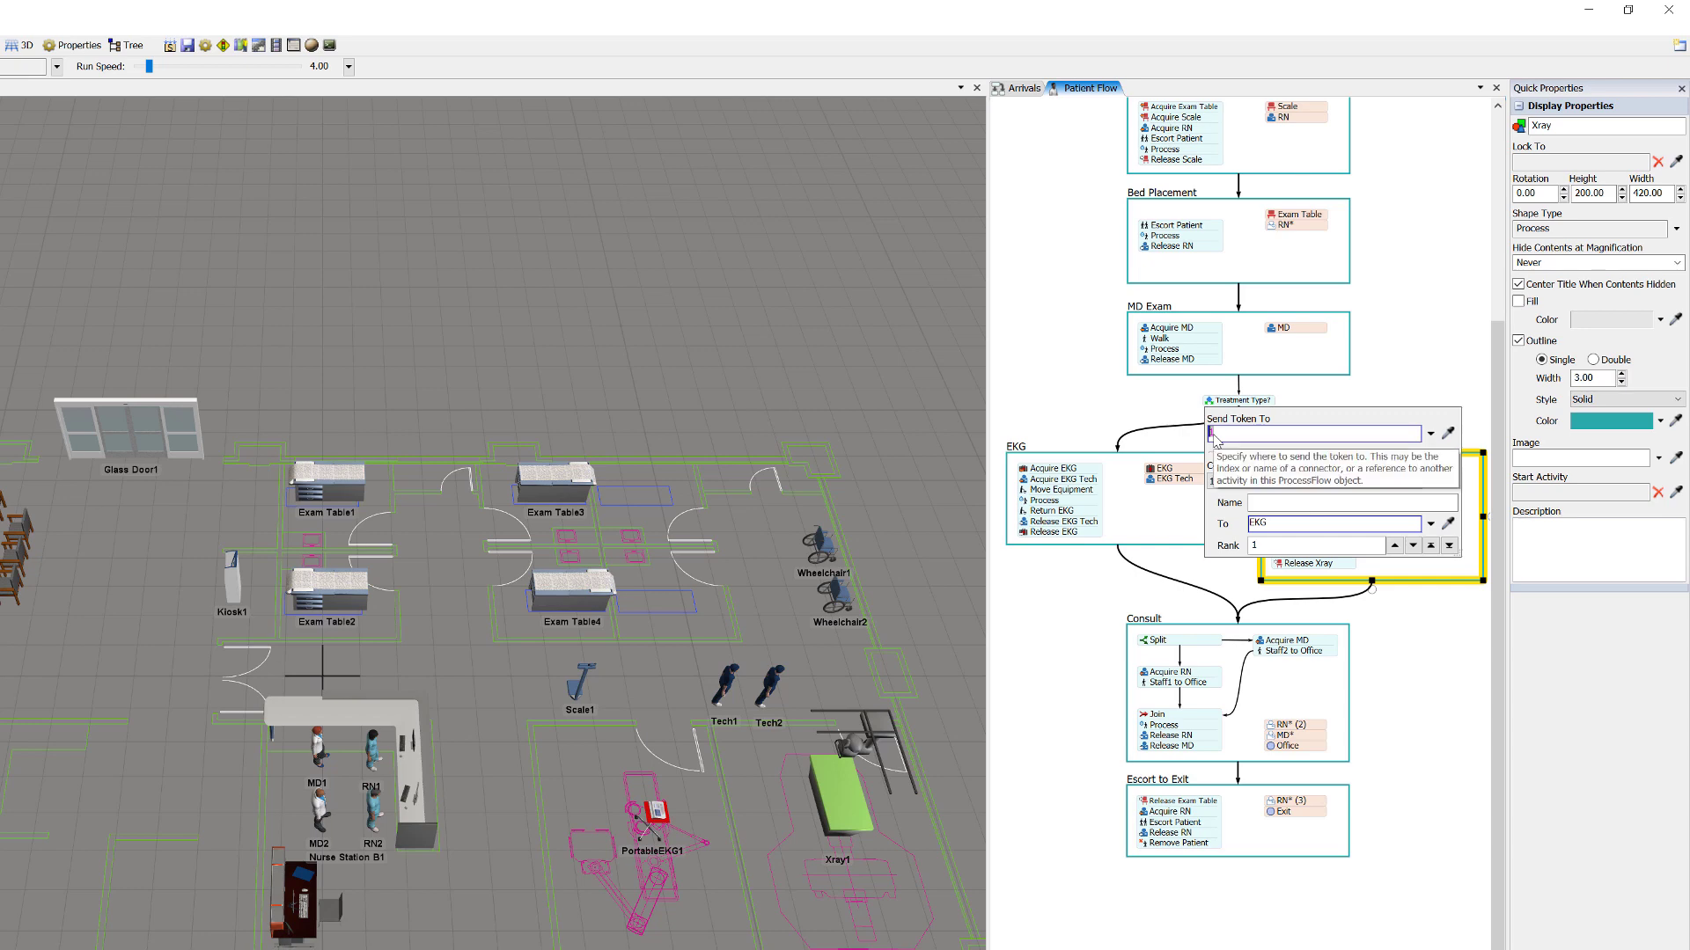
text(2)
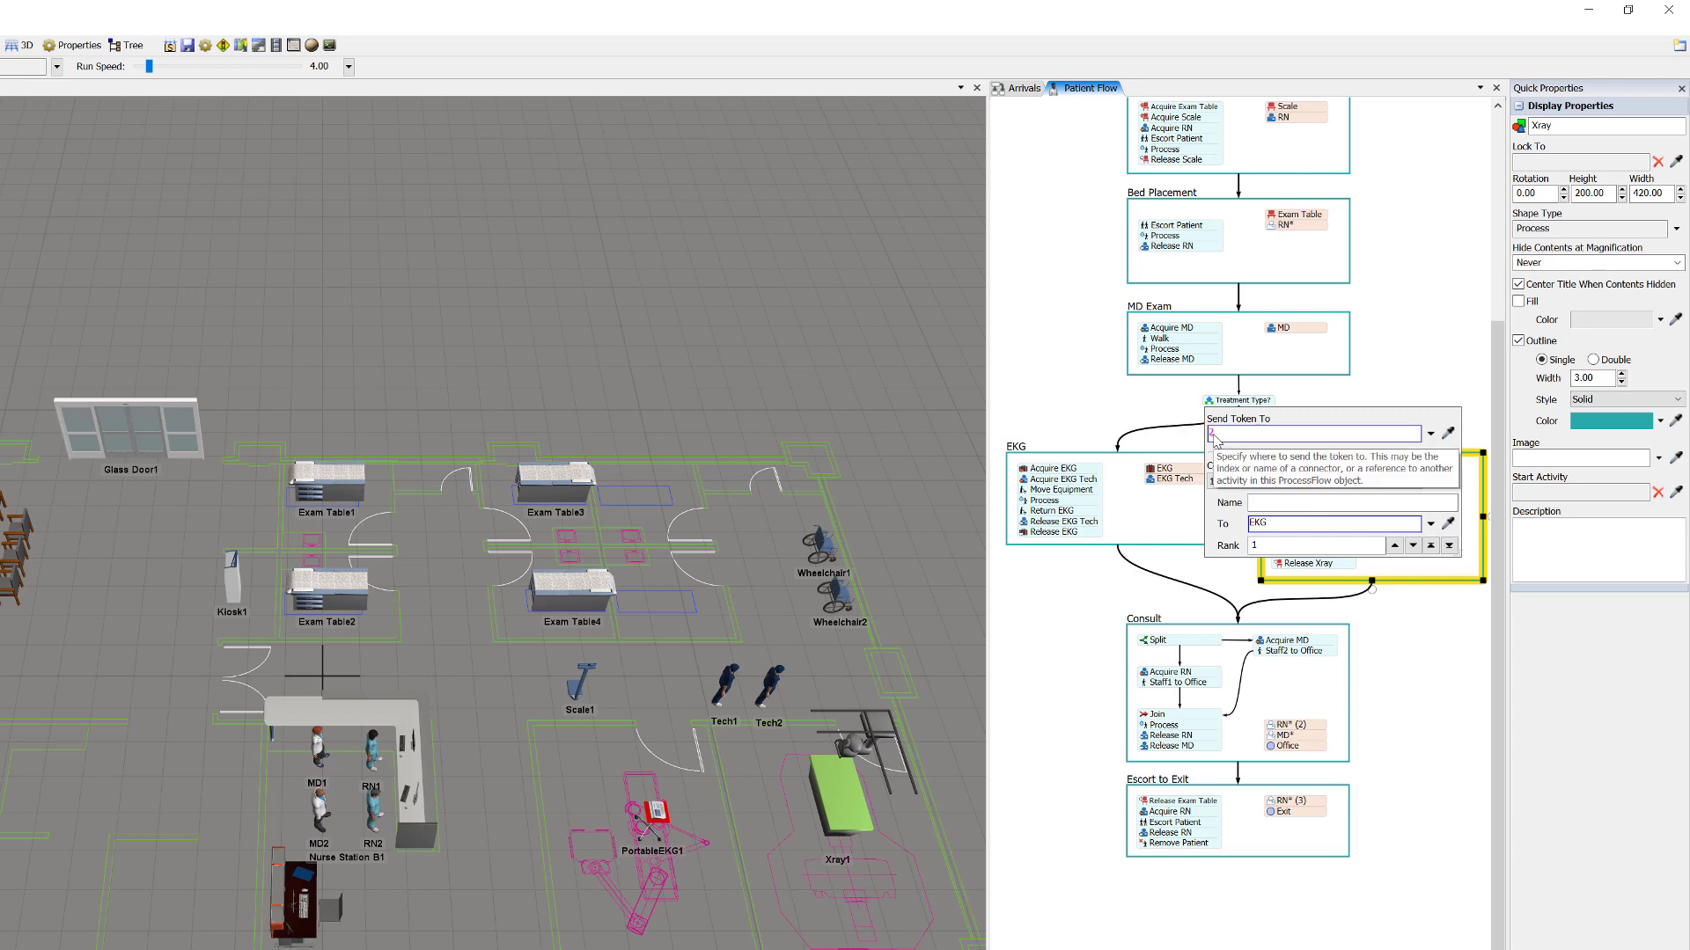
click(1299, 407)
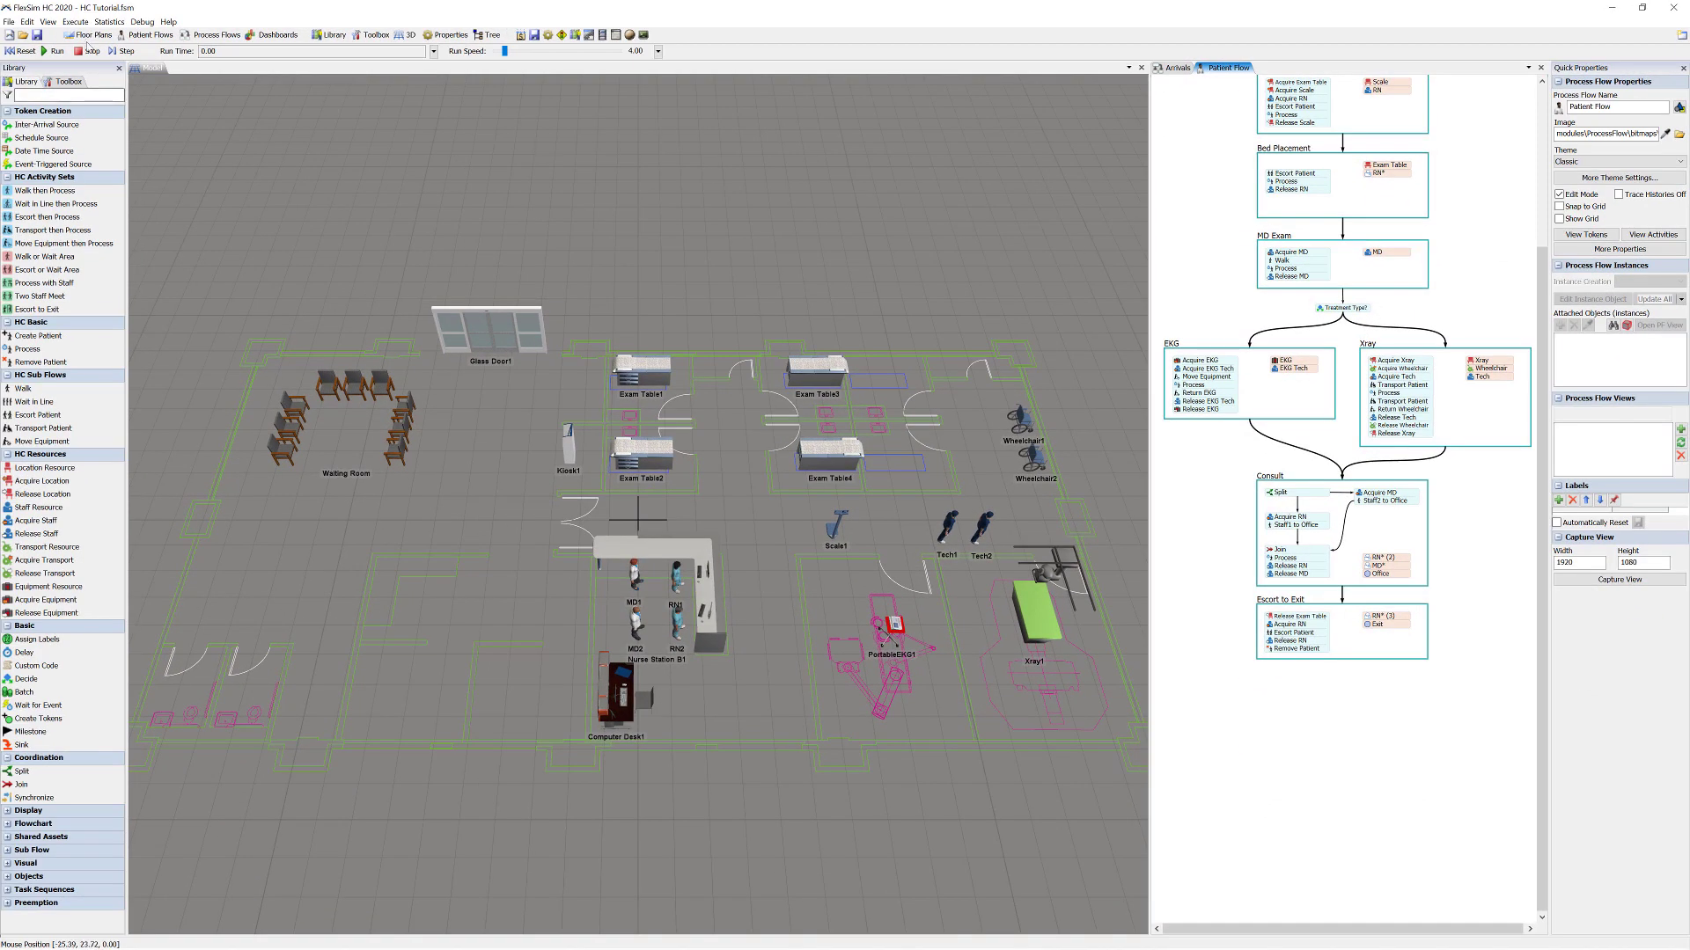
- Save the model, run the simulation from a reset state, and reset it again
click(37, 35)
click(26, 52)
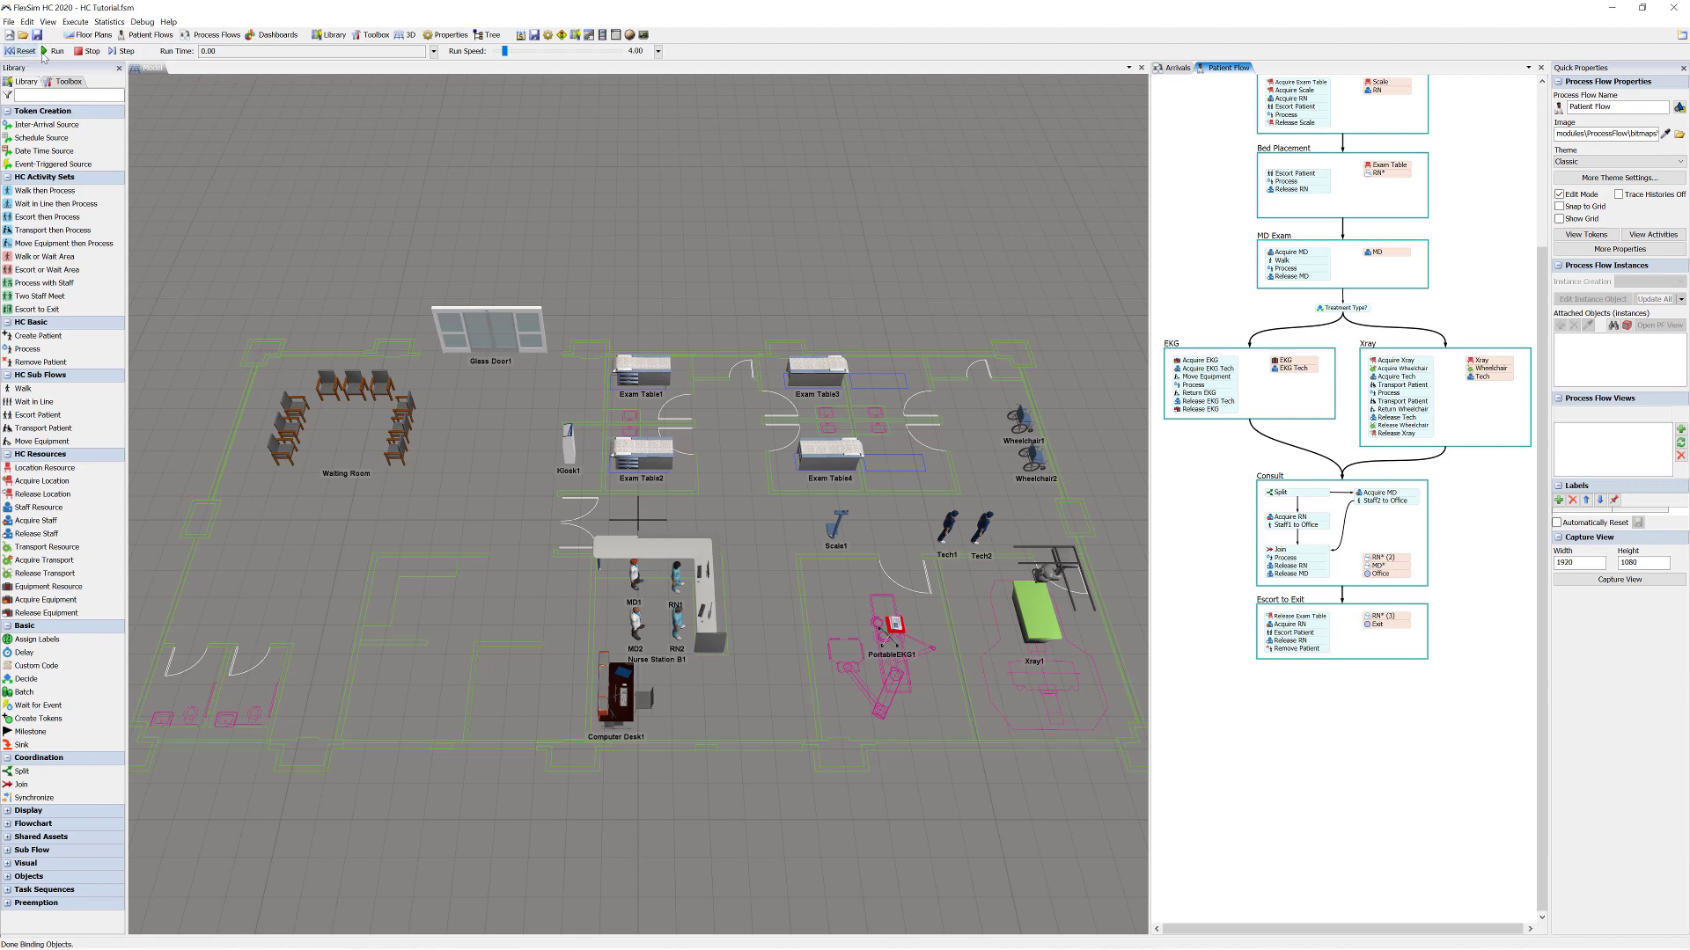
click(55, 51)
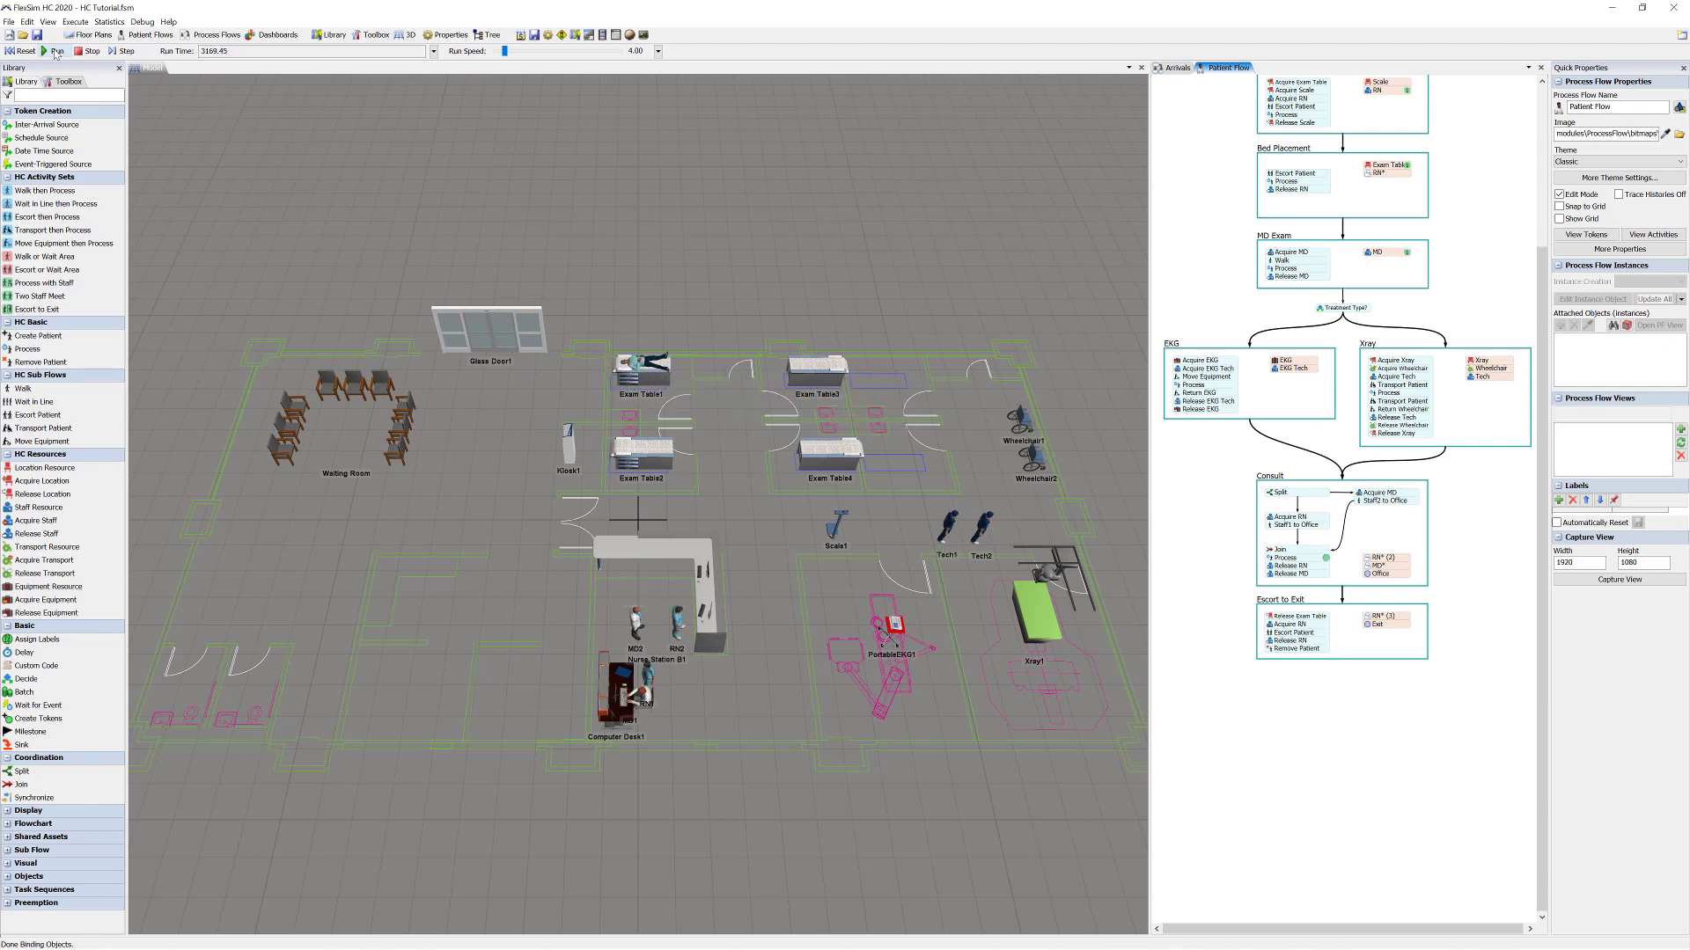
click(22, 51)
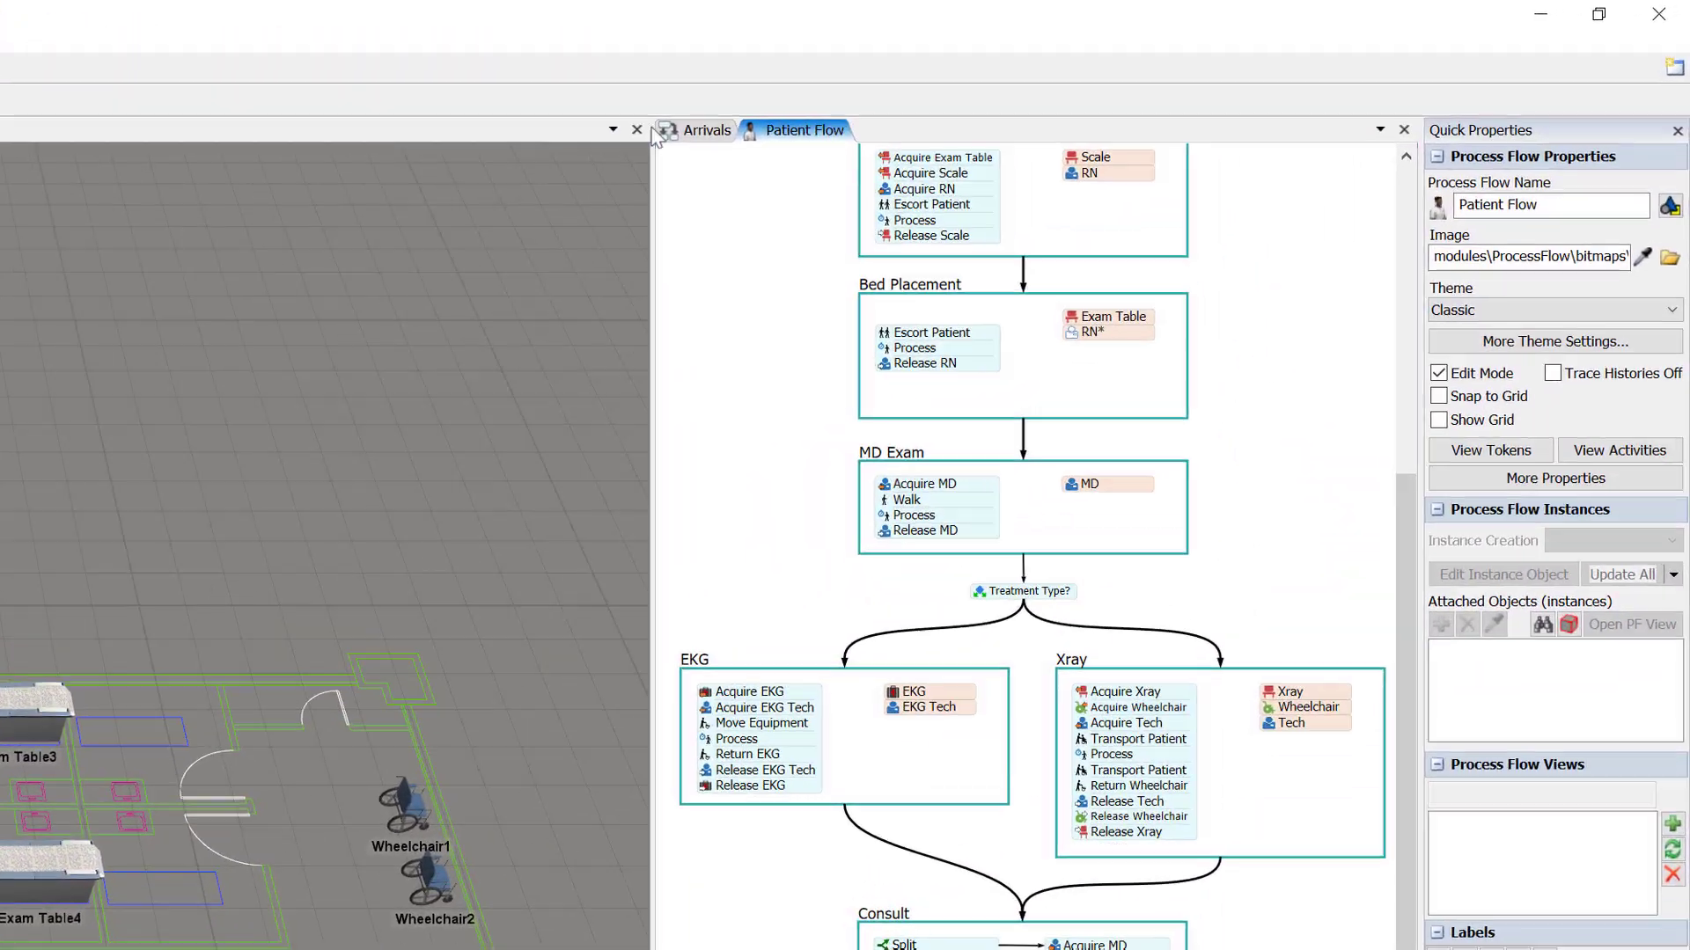
- Set the arrivals table of the Source activity in the Arrivals flow to 18 rows
click(1175, 69)
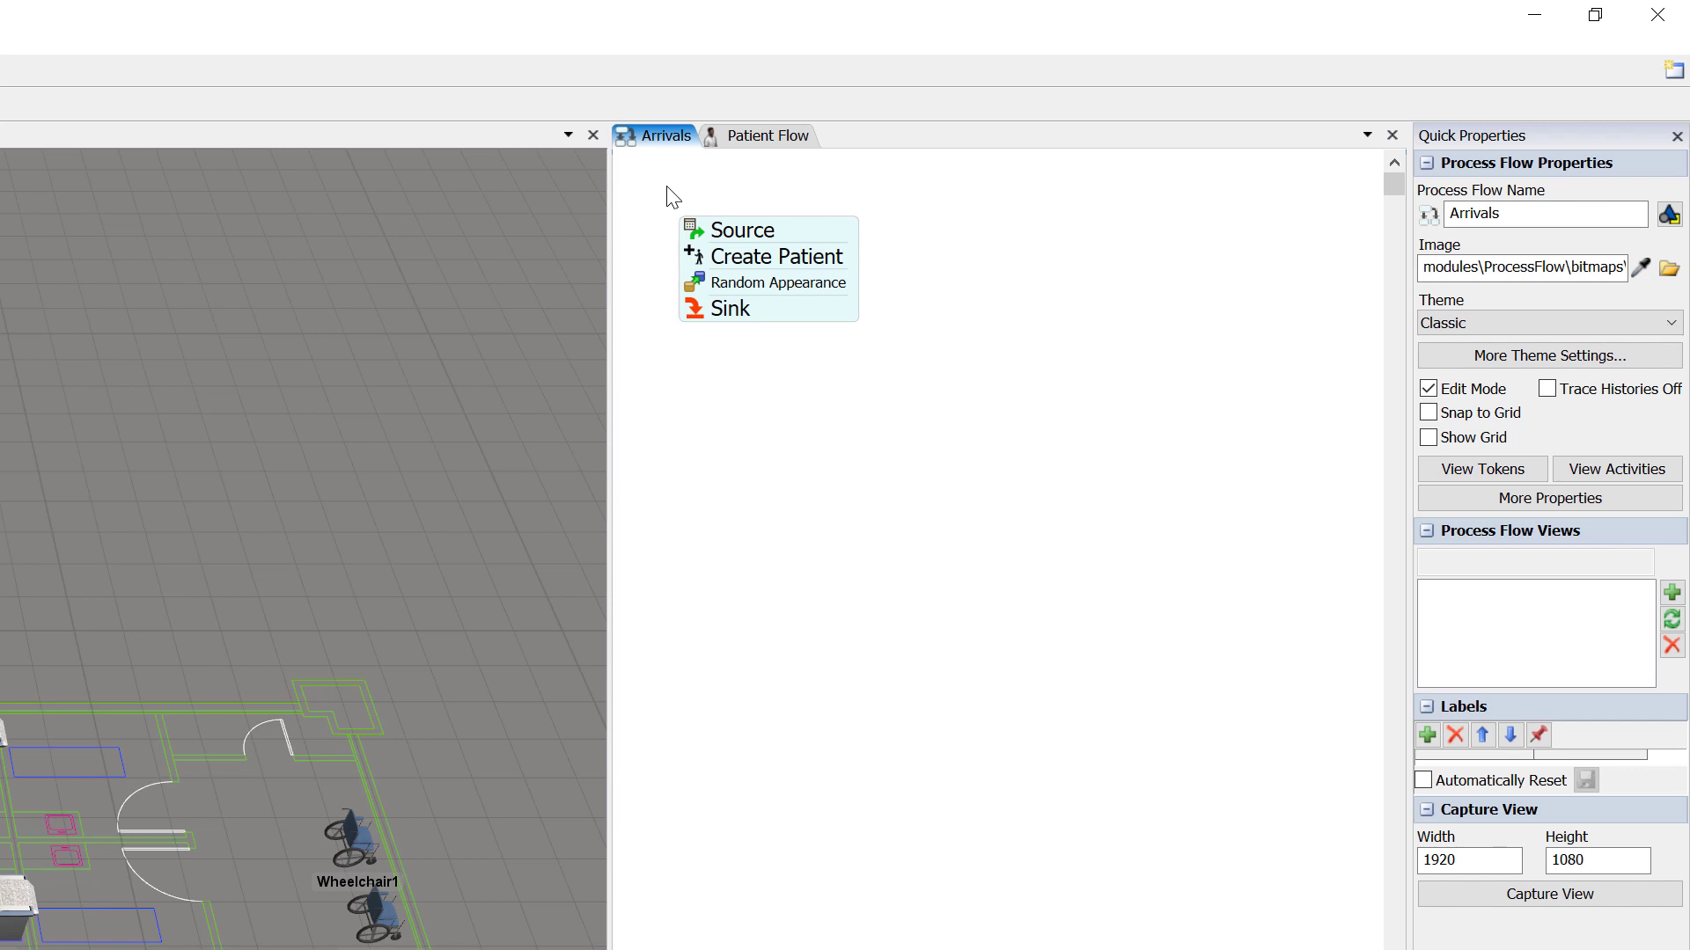
double_click(695, 233)
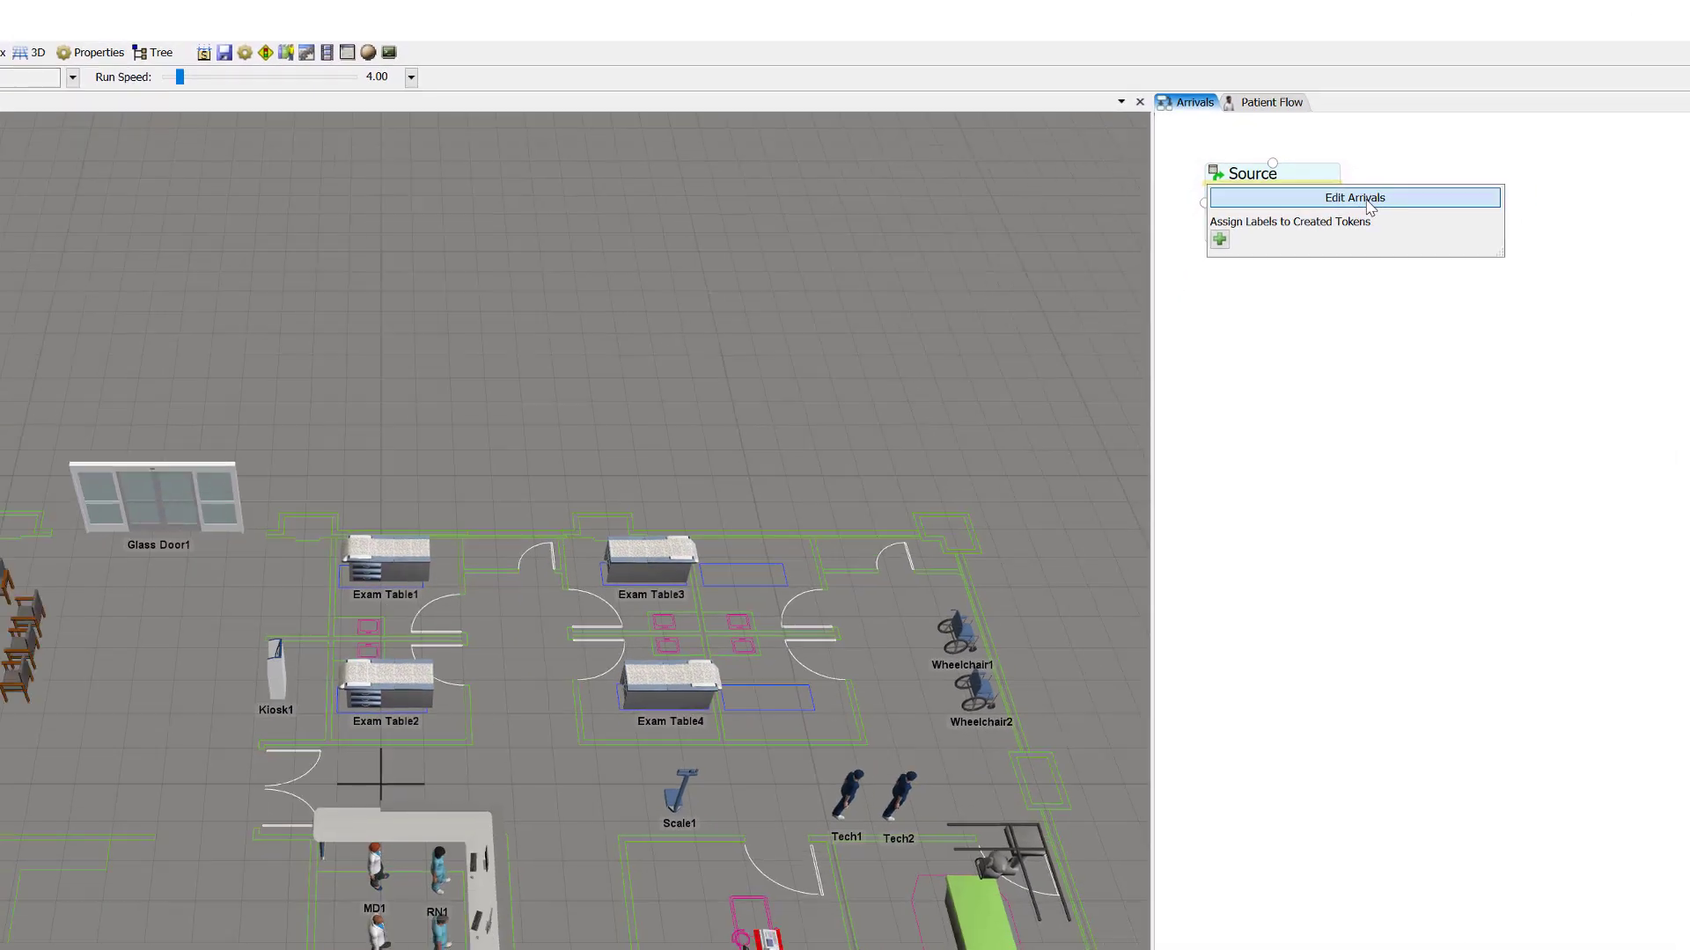
click(939, 257)
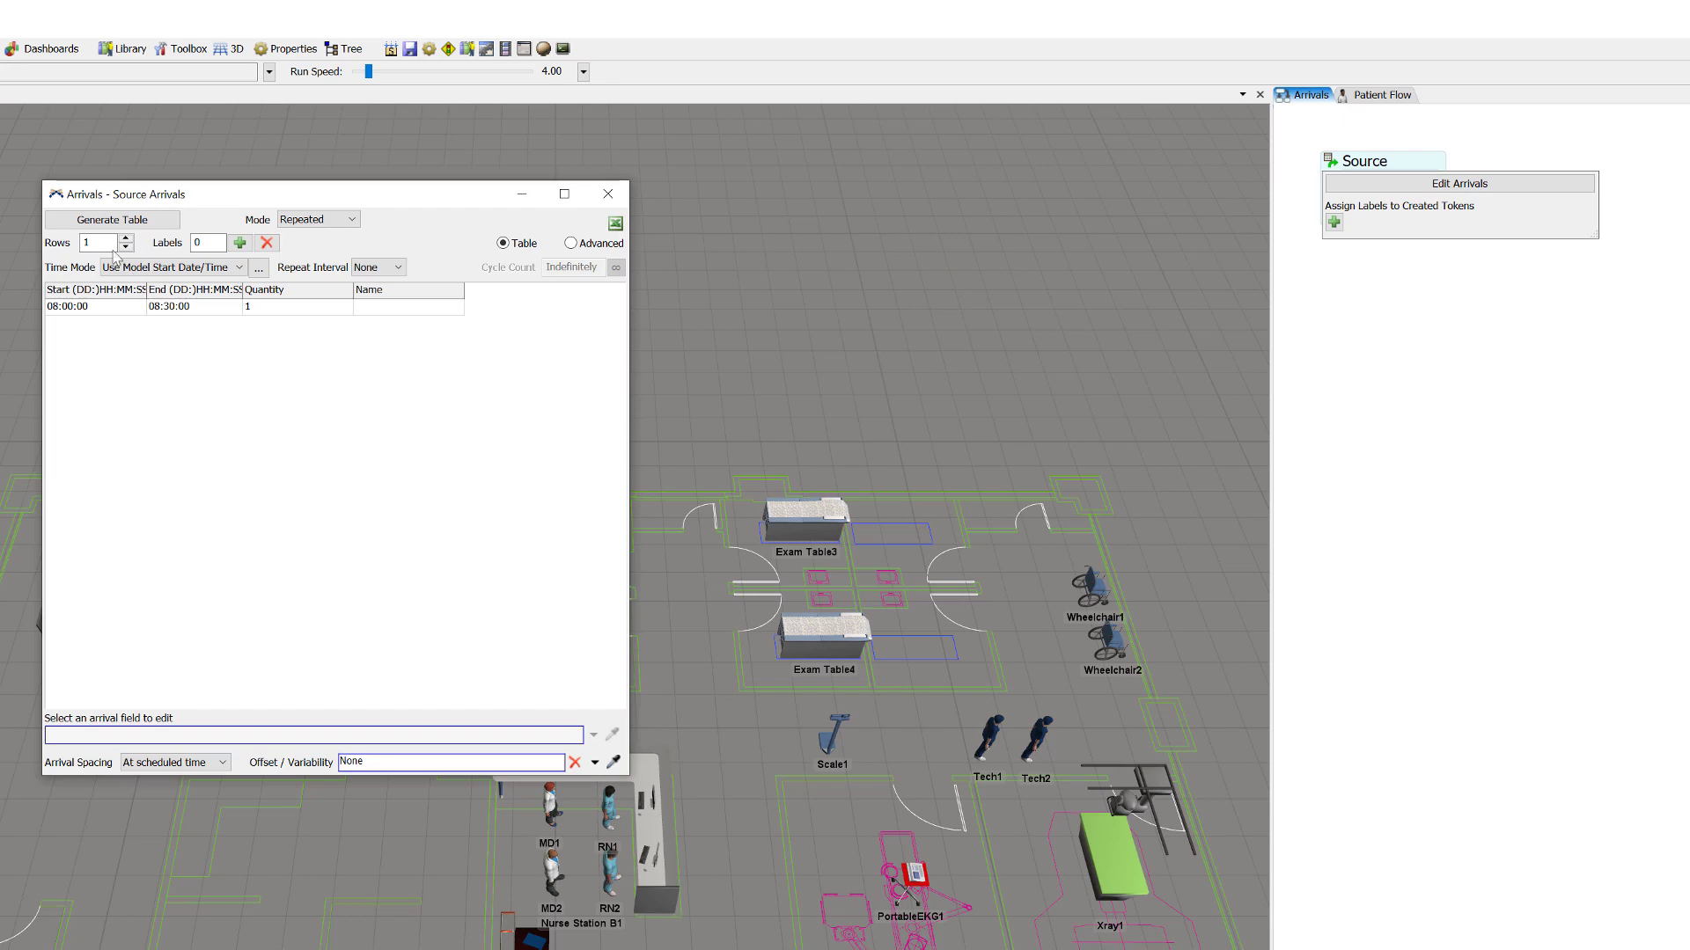
drag(102, 244, 79, 242)
text(18)
key(Return)
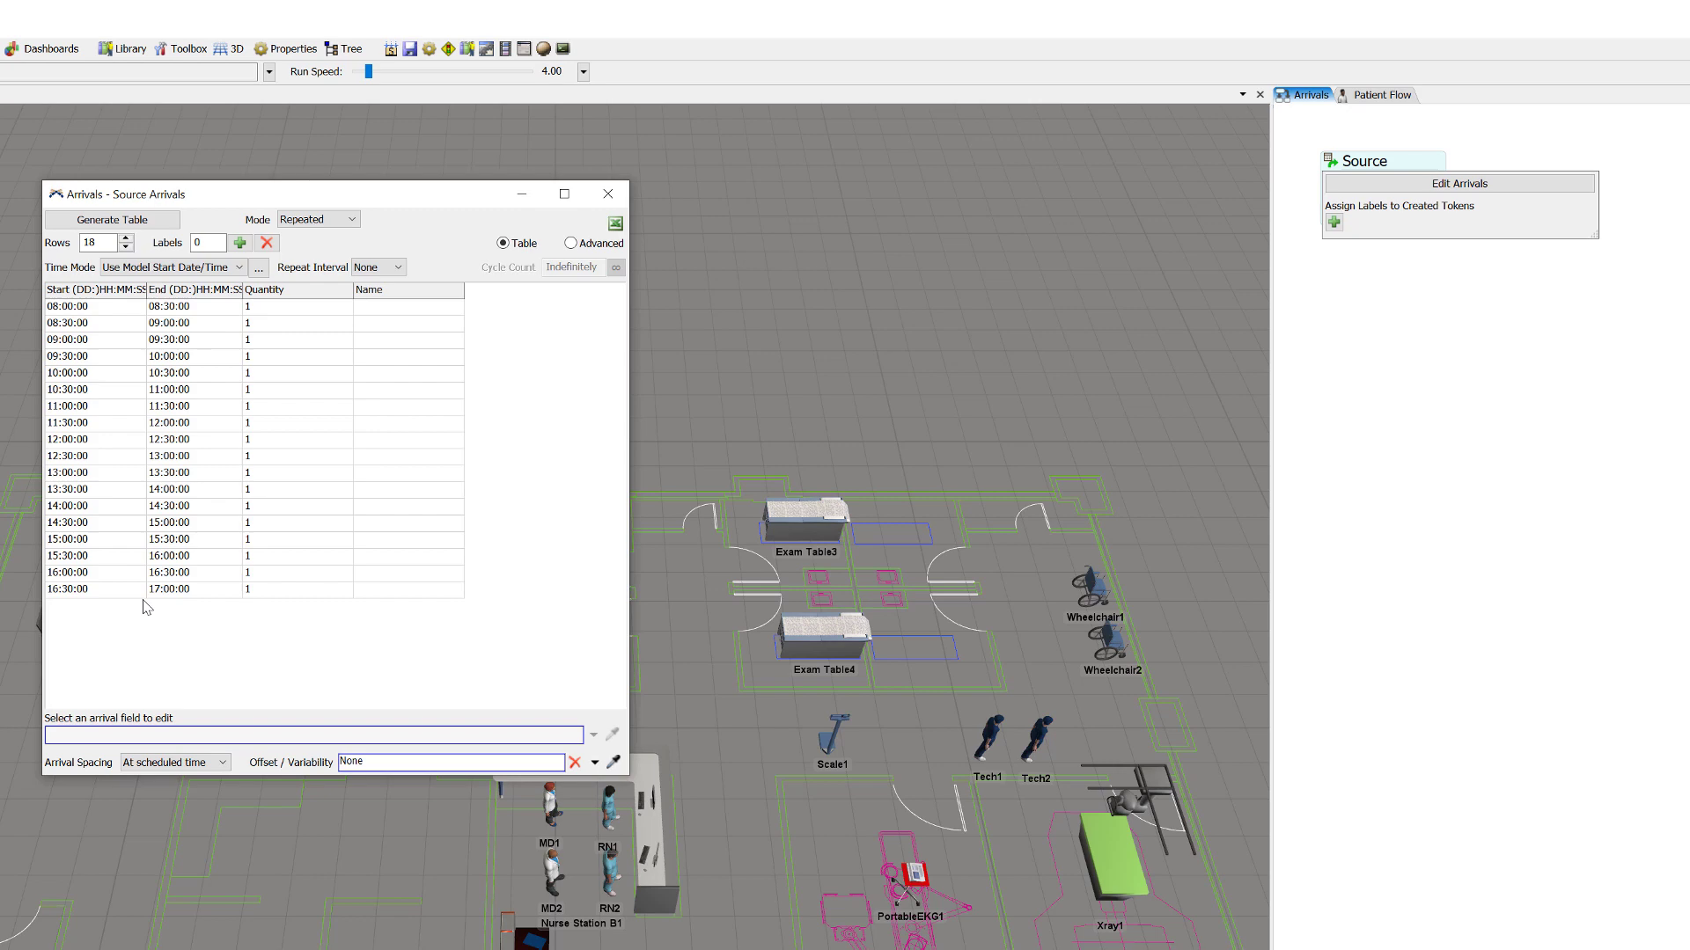
click(609, 194)
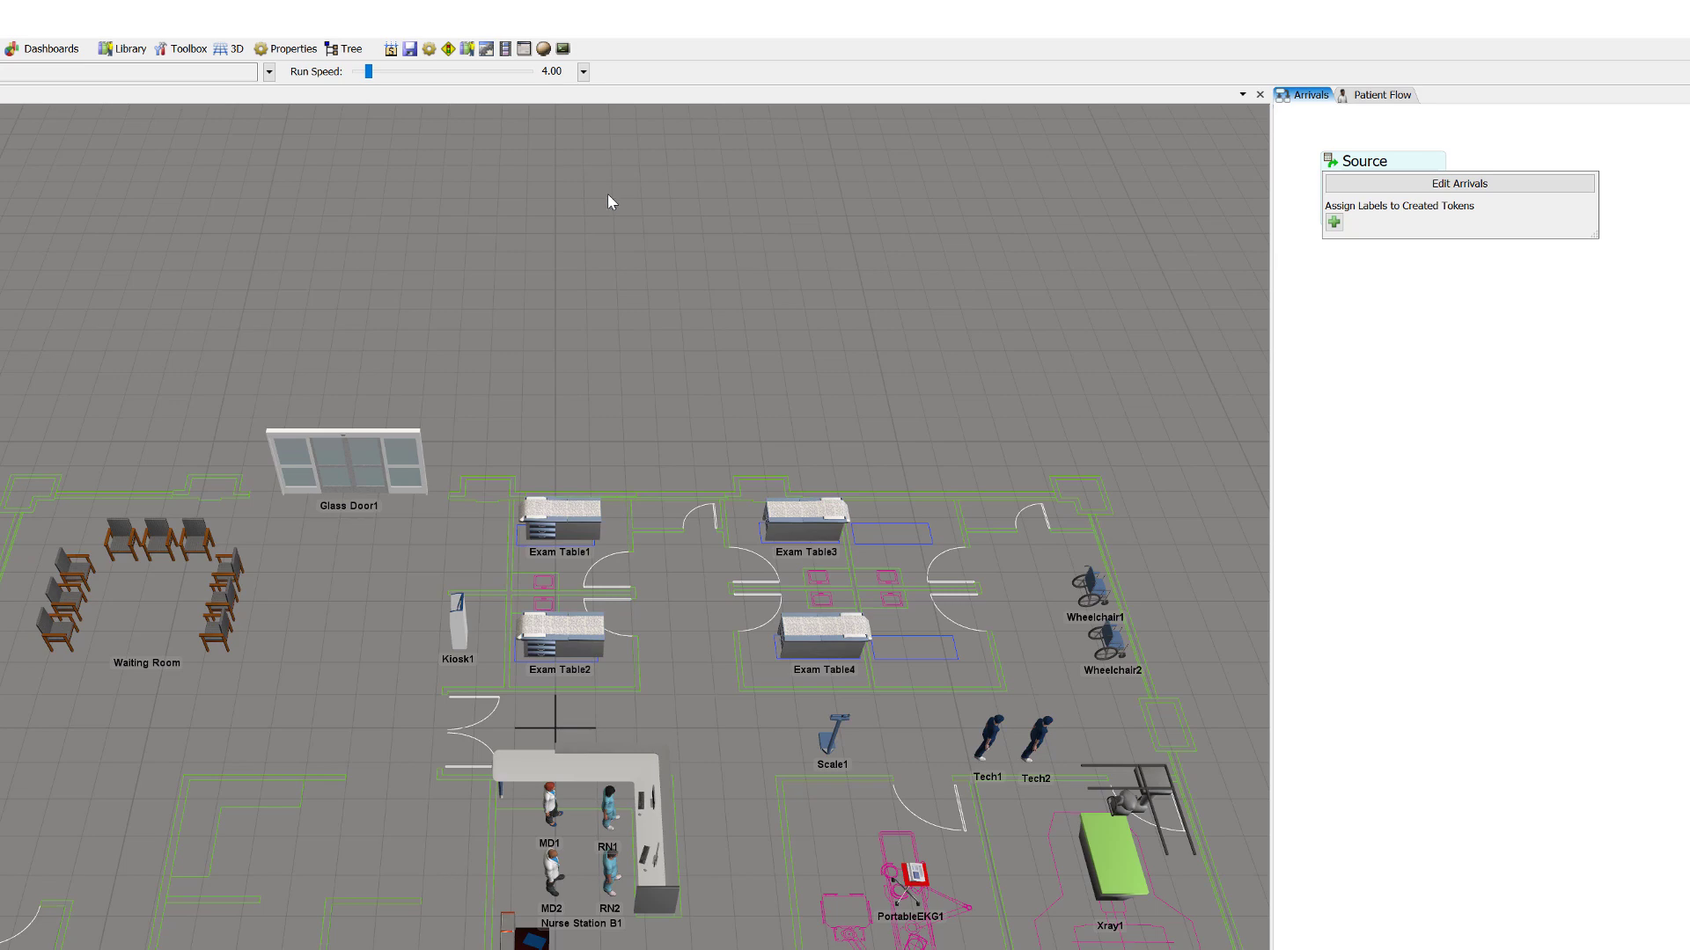
click(1407, 308)
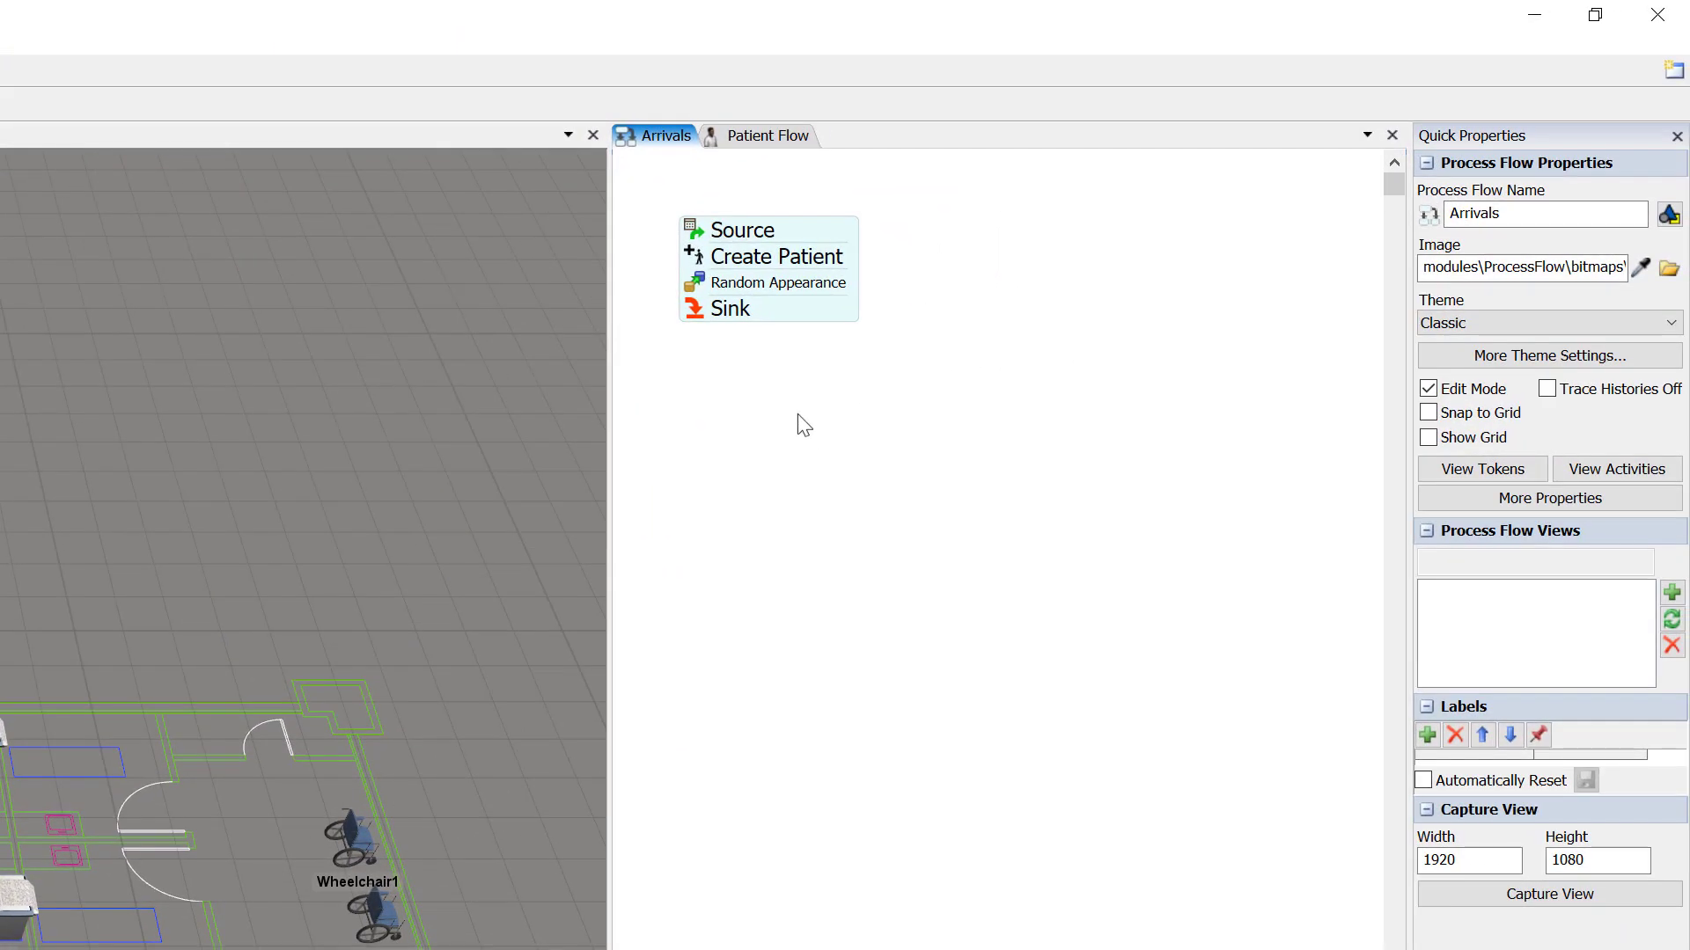
click(771, 137)
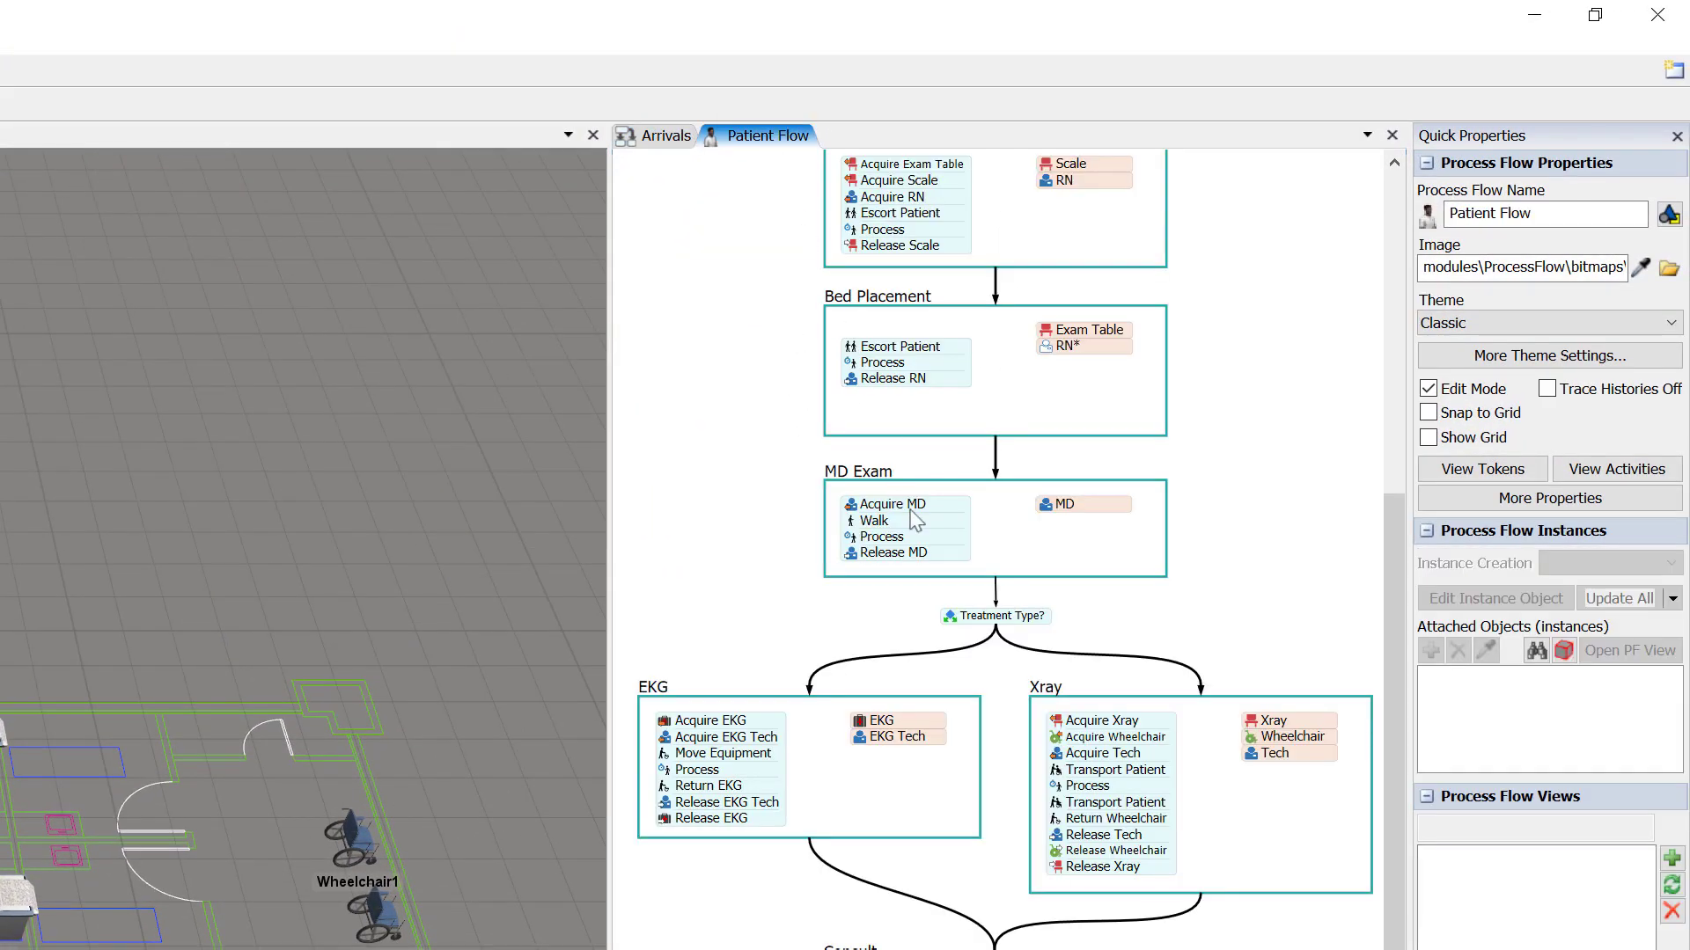
double_click(955, 623)
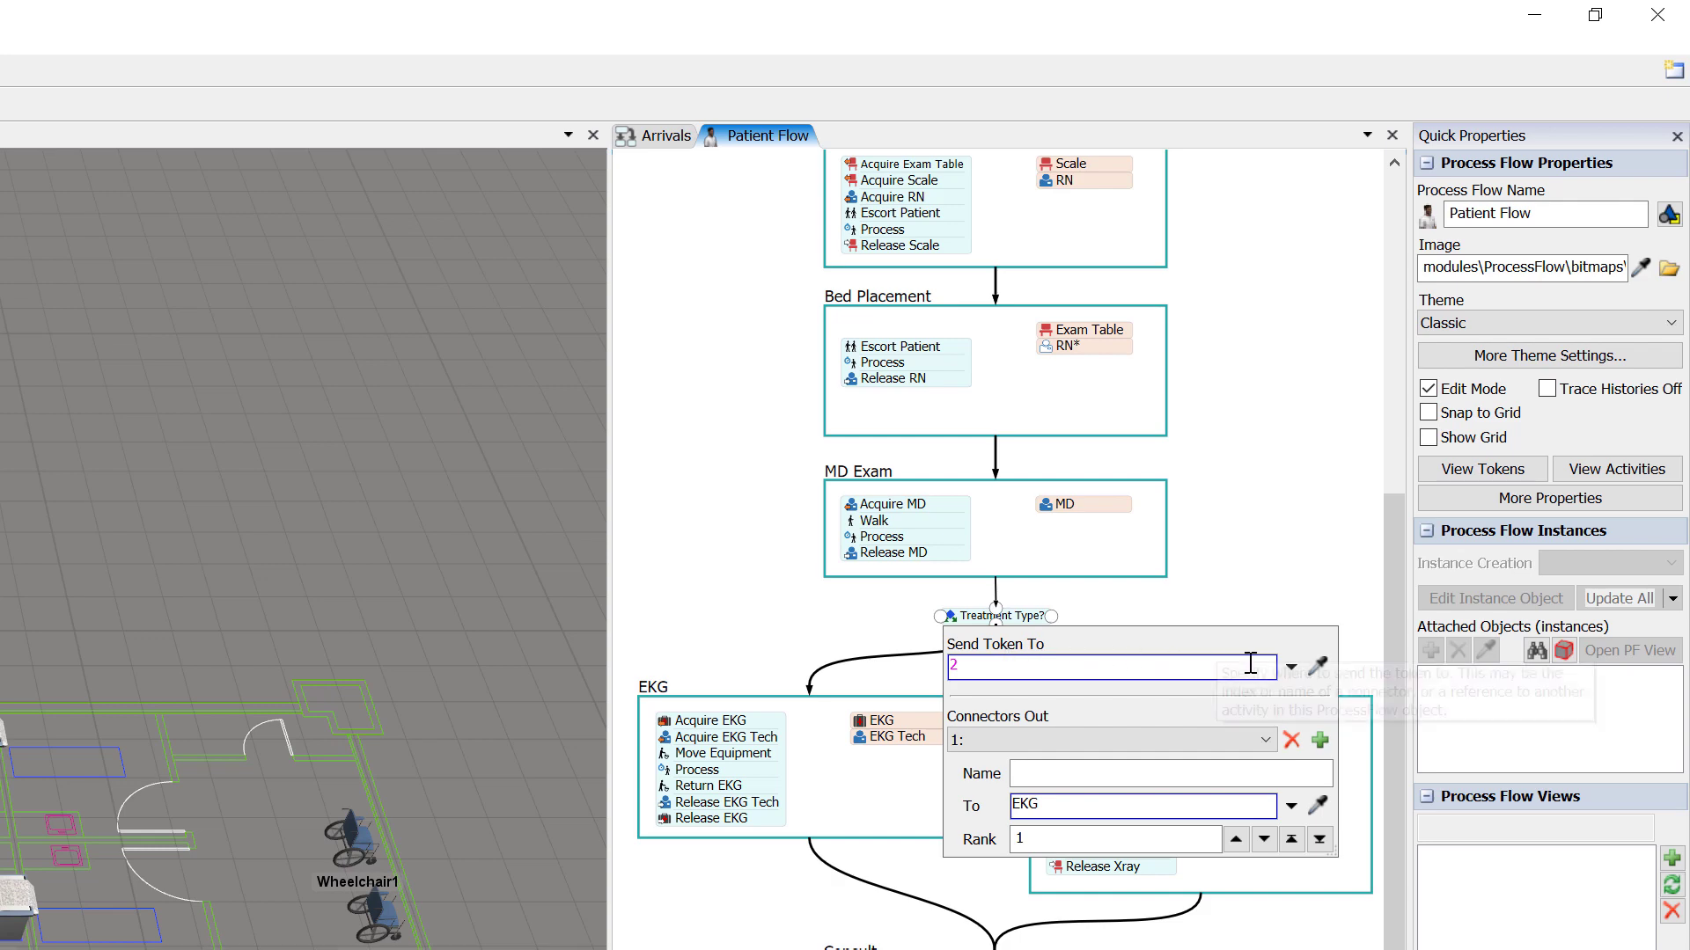
click(1288, 669)
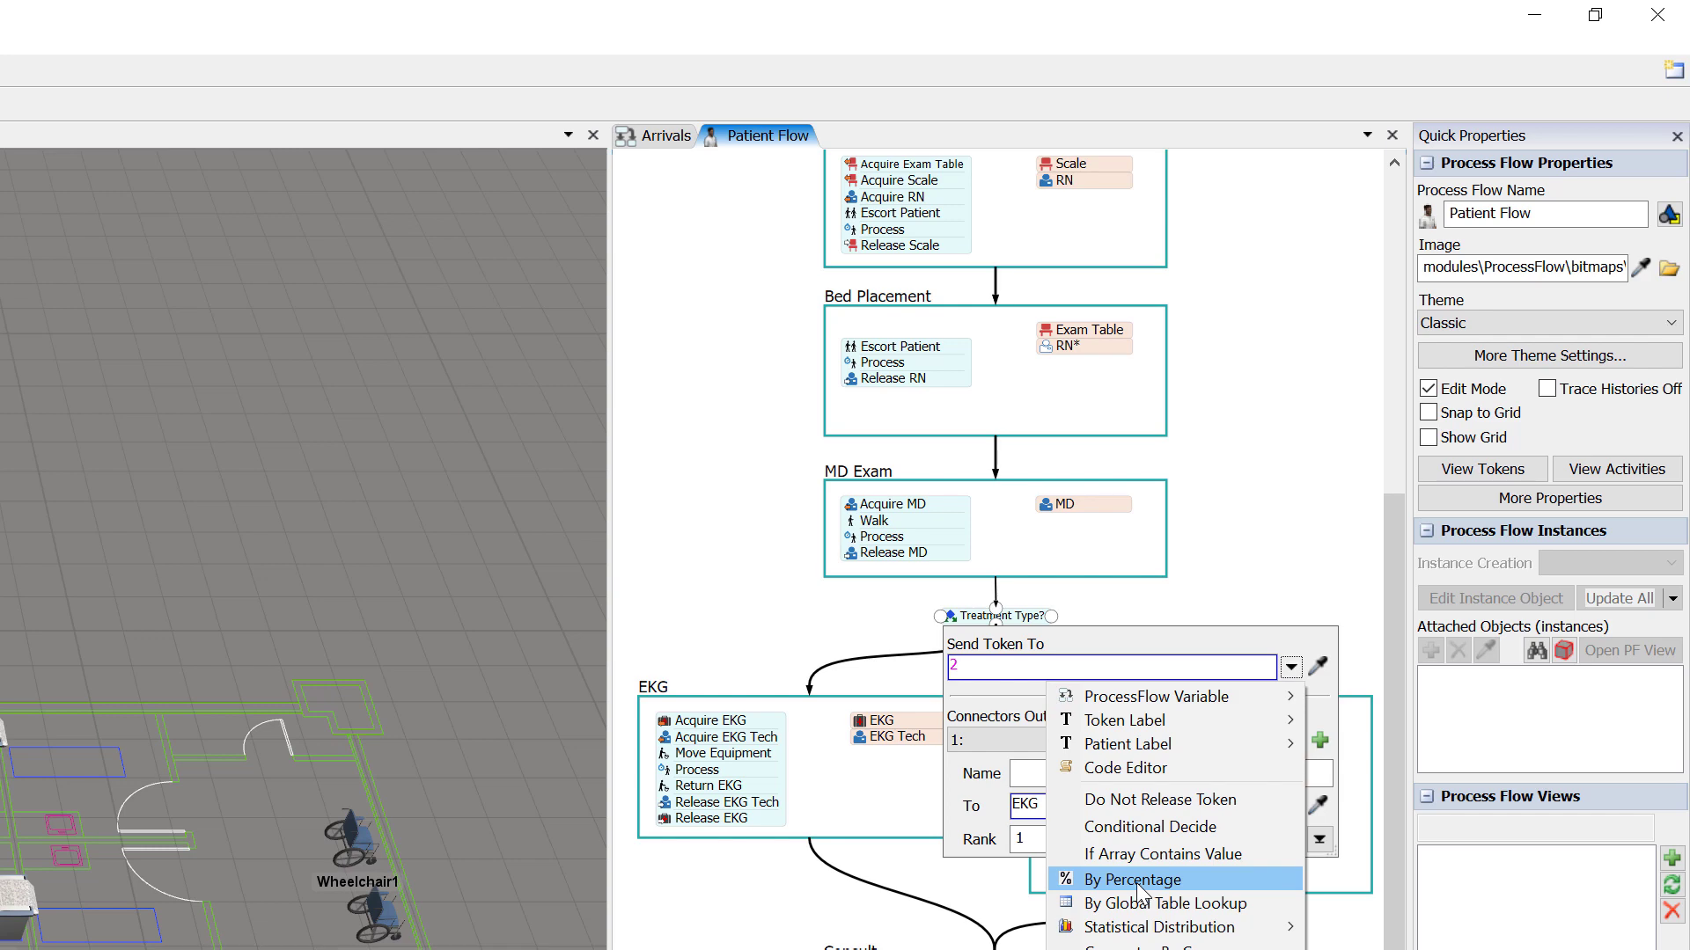
click(729, 625)
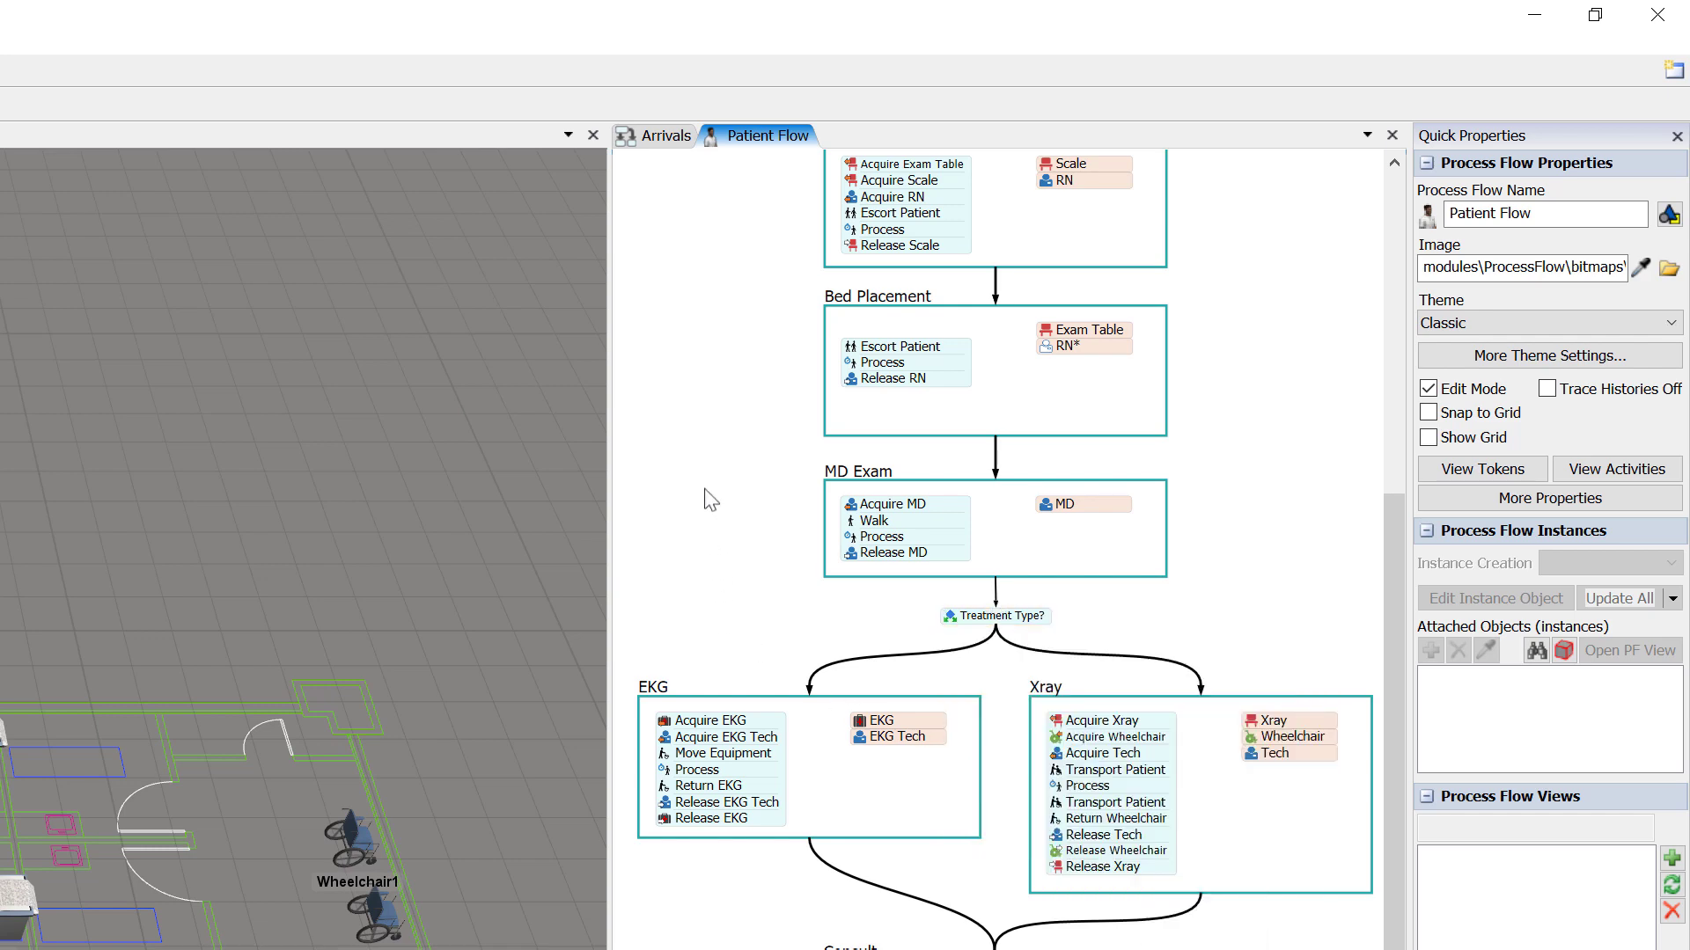
click(664, 135)
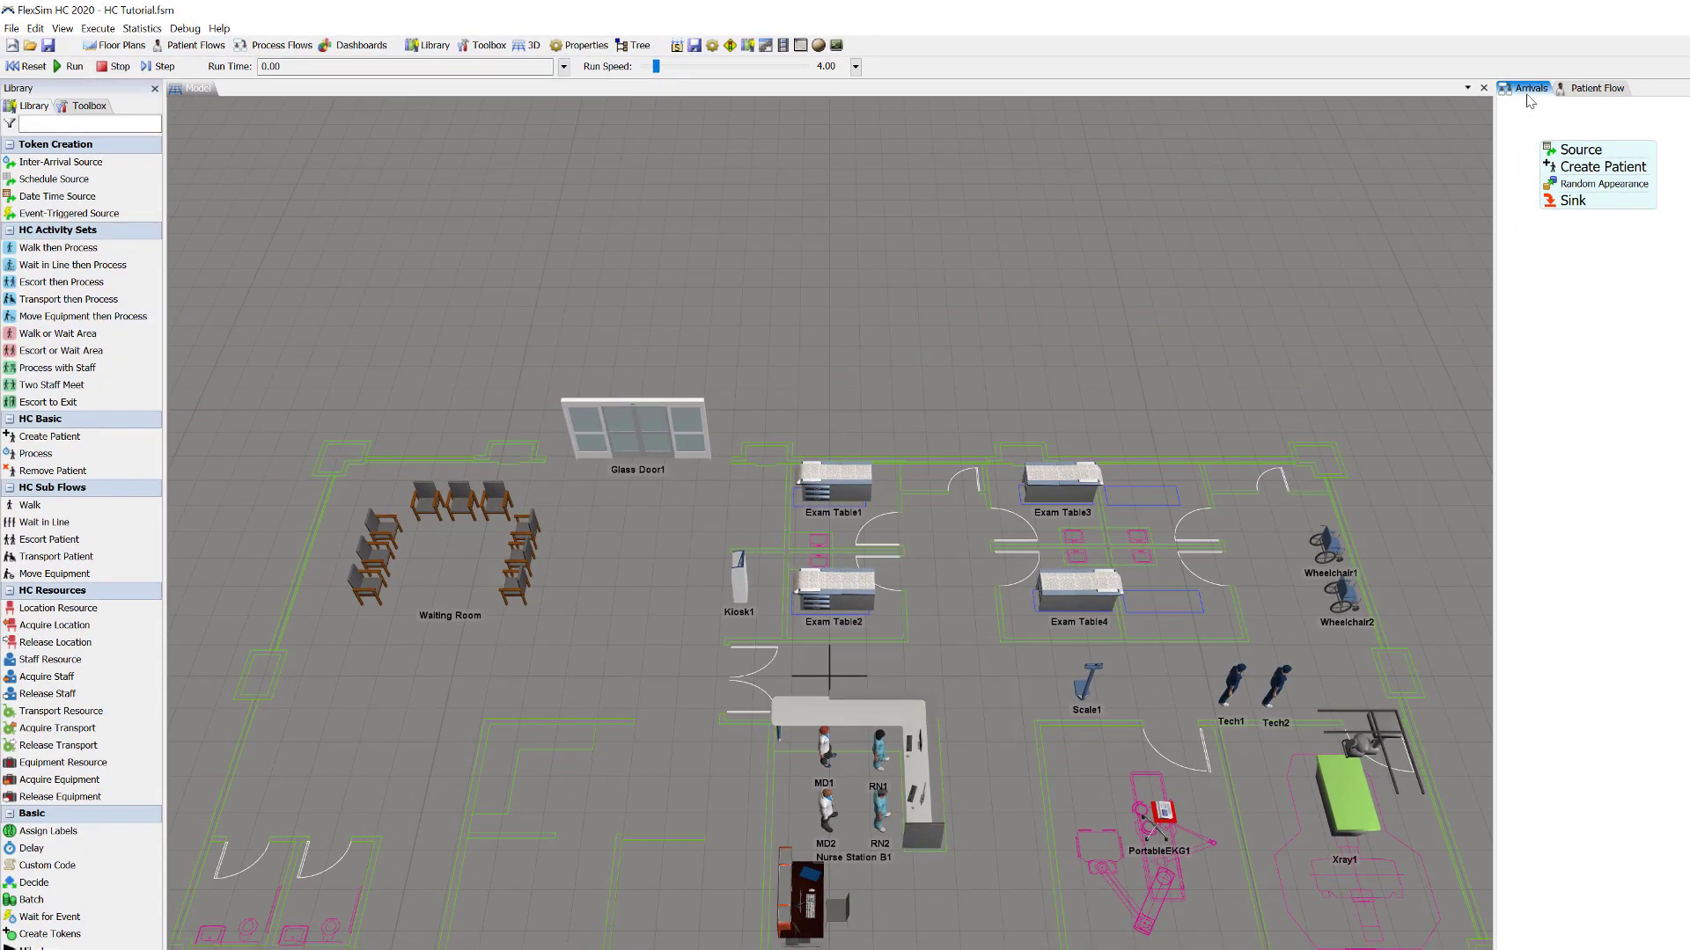
- Add a second label set and a number label named Treatment to the person labels in People Settings
click(91, 107)
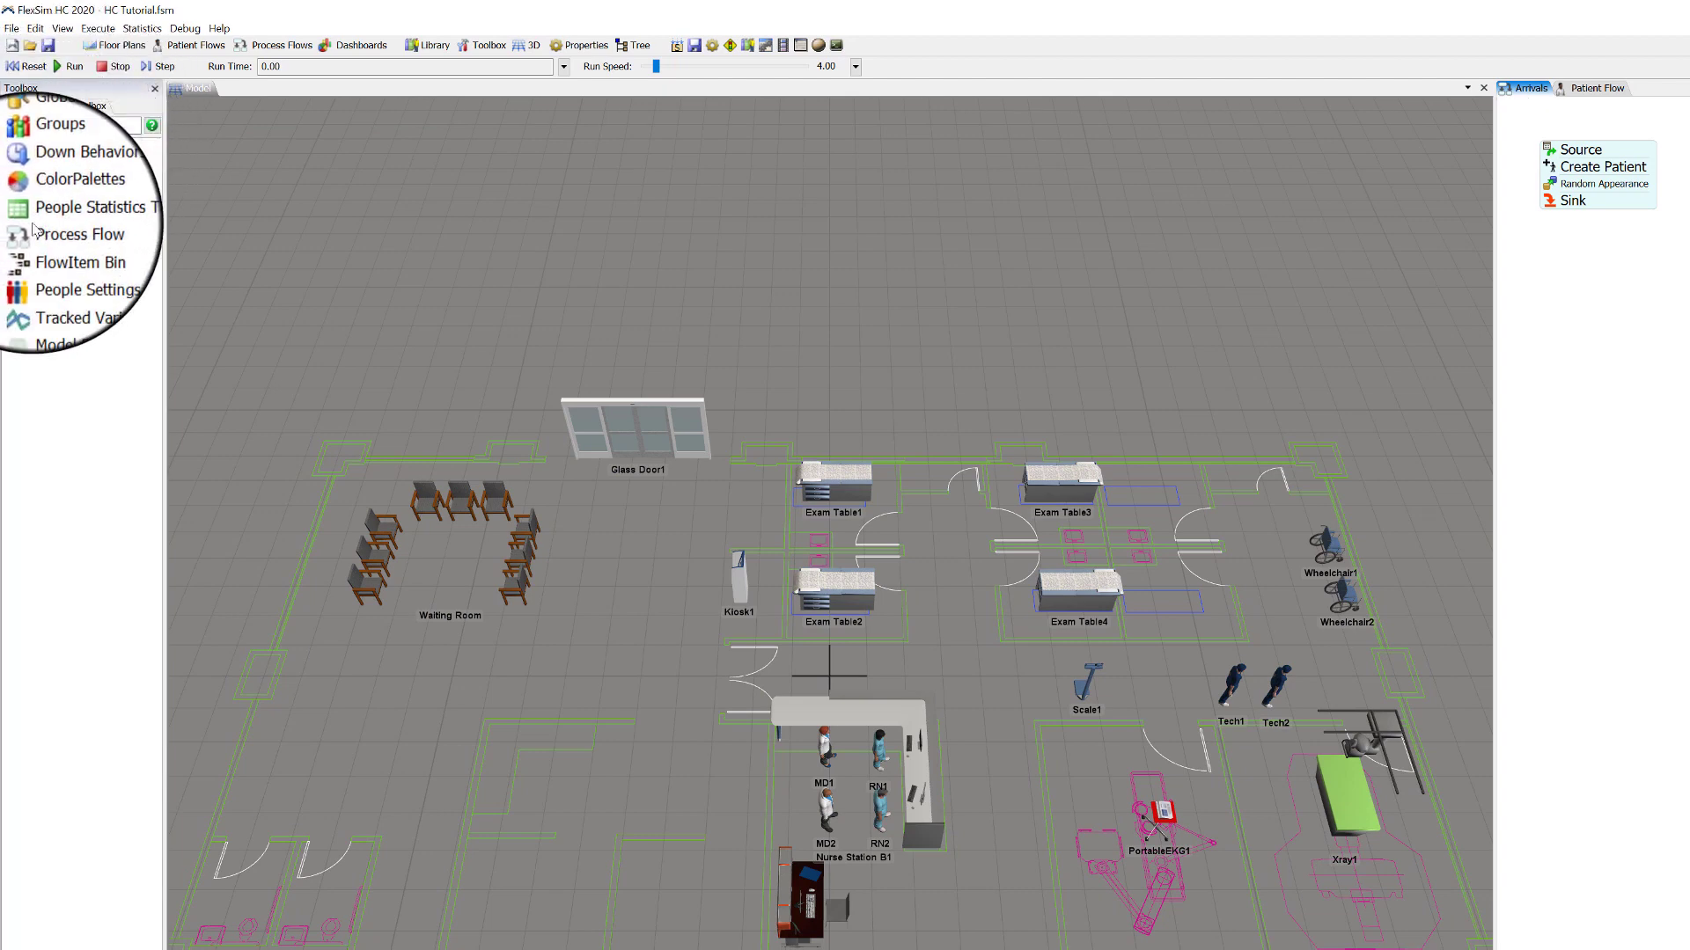
double_click(29, 269)
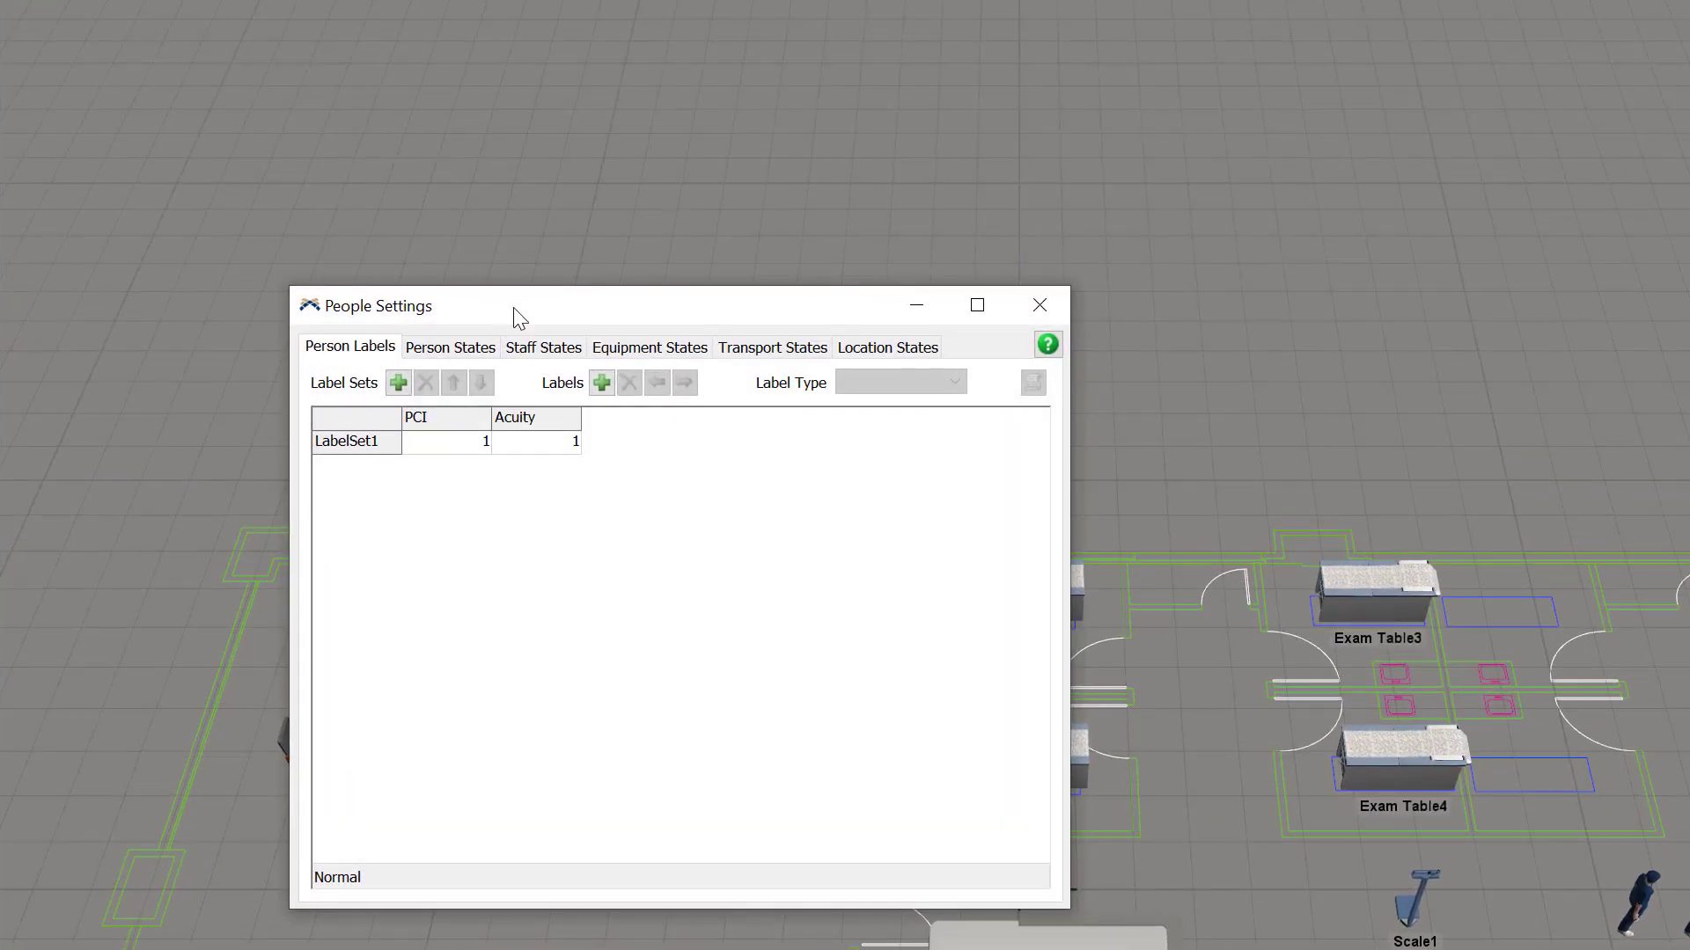
click(398, 383)
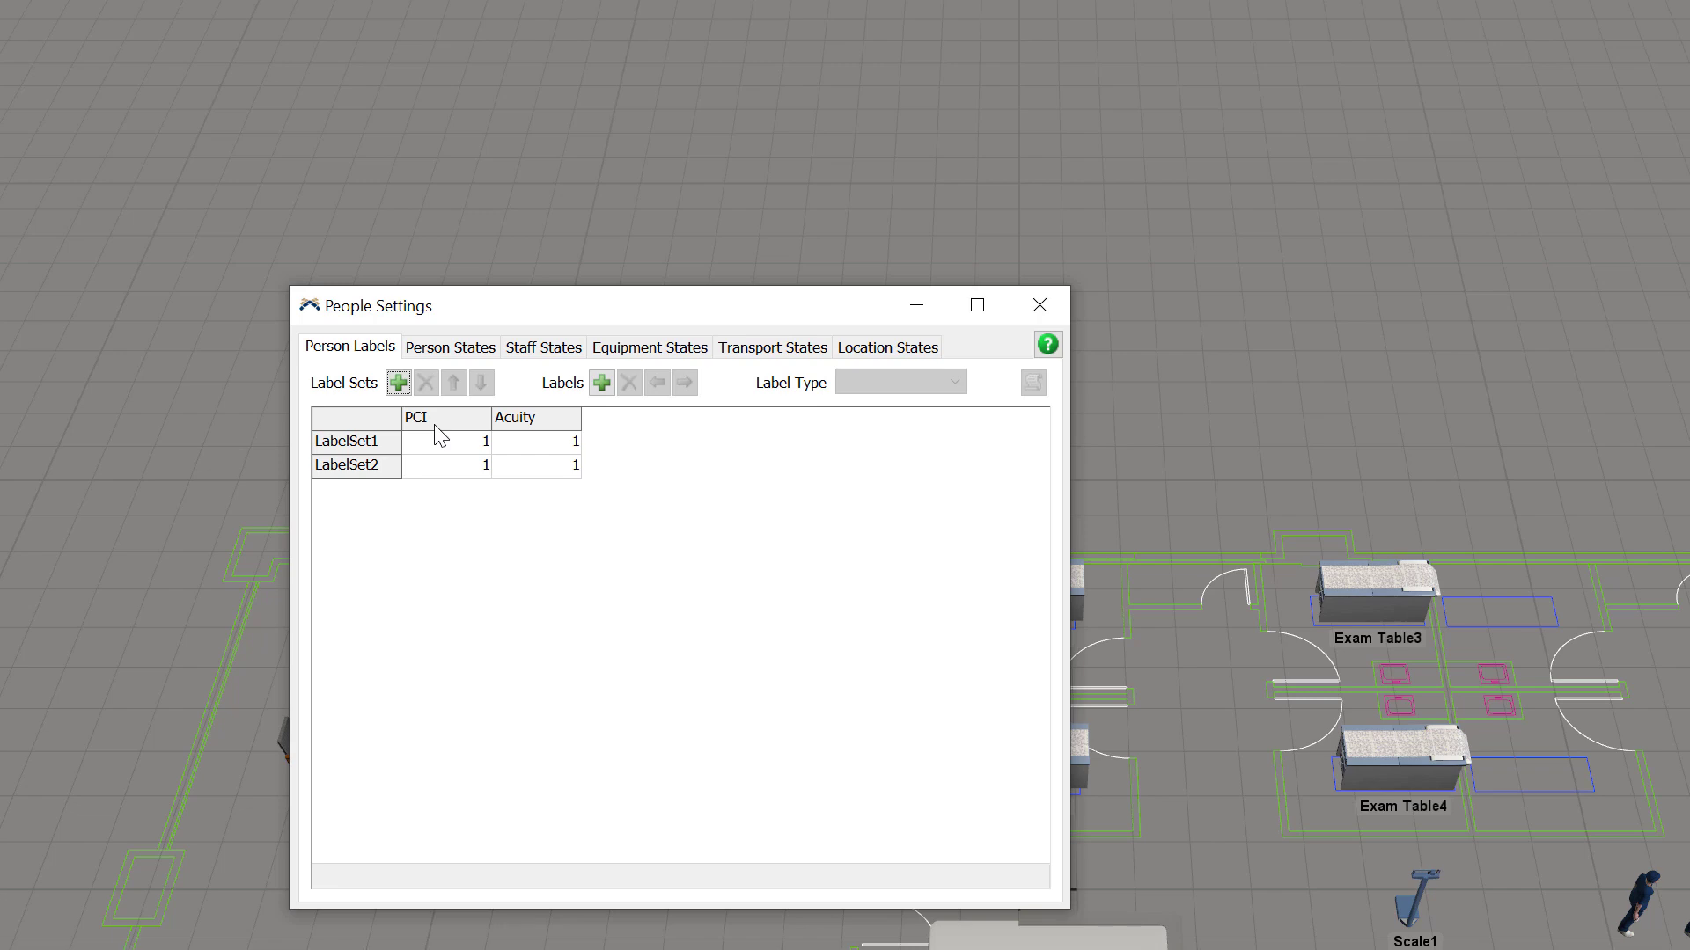
click(602, 384)
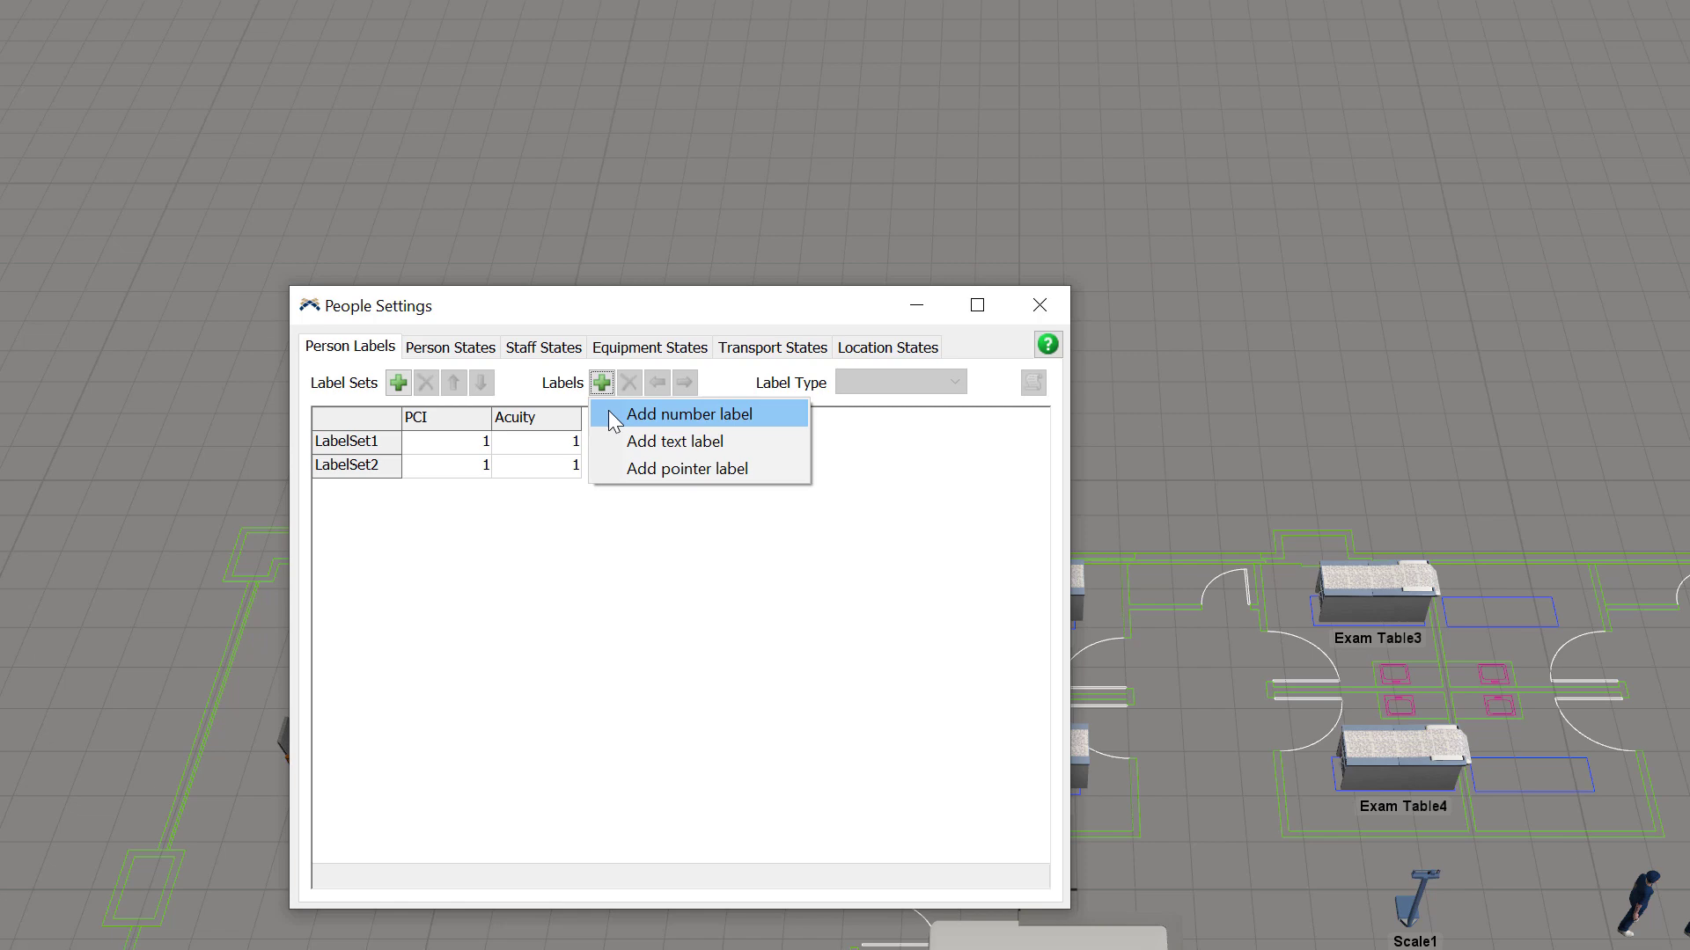
click(610, 412)
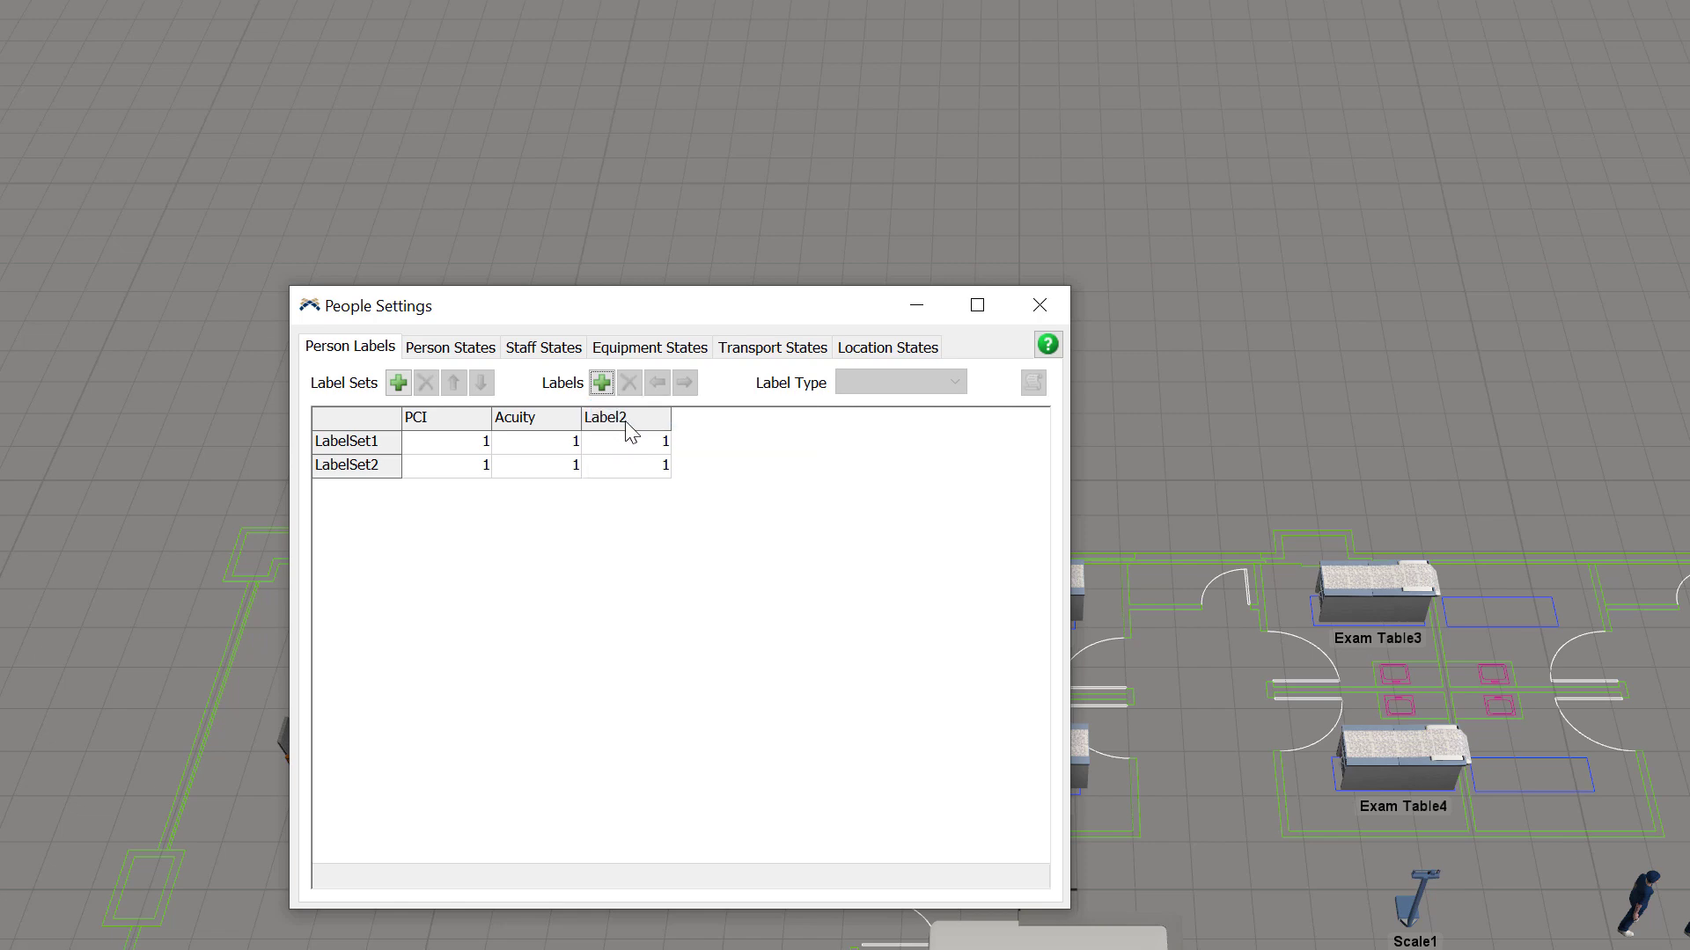
double_click(632, 420)
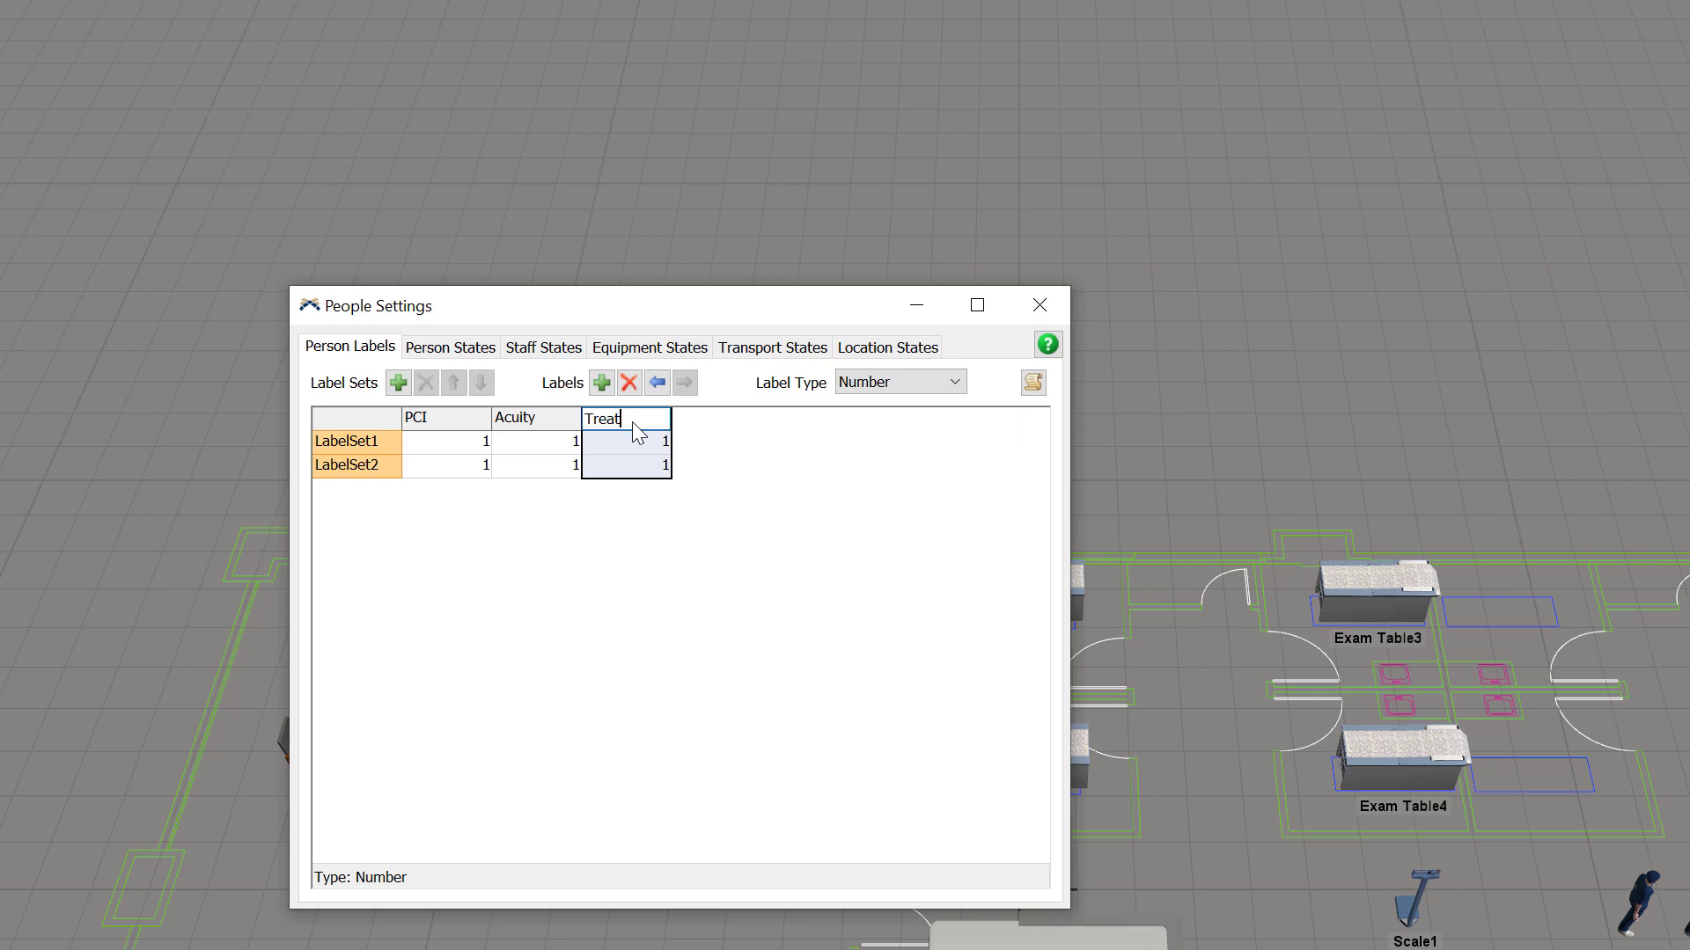
click(751, 459)
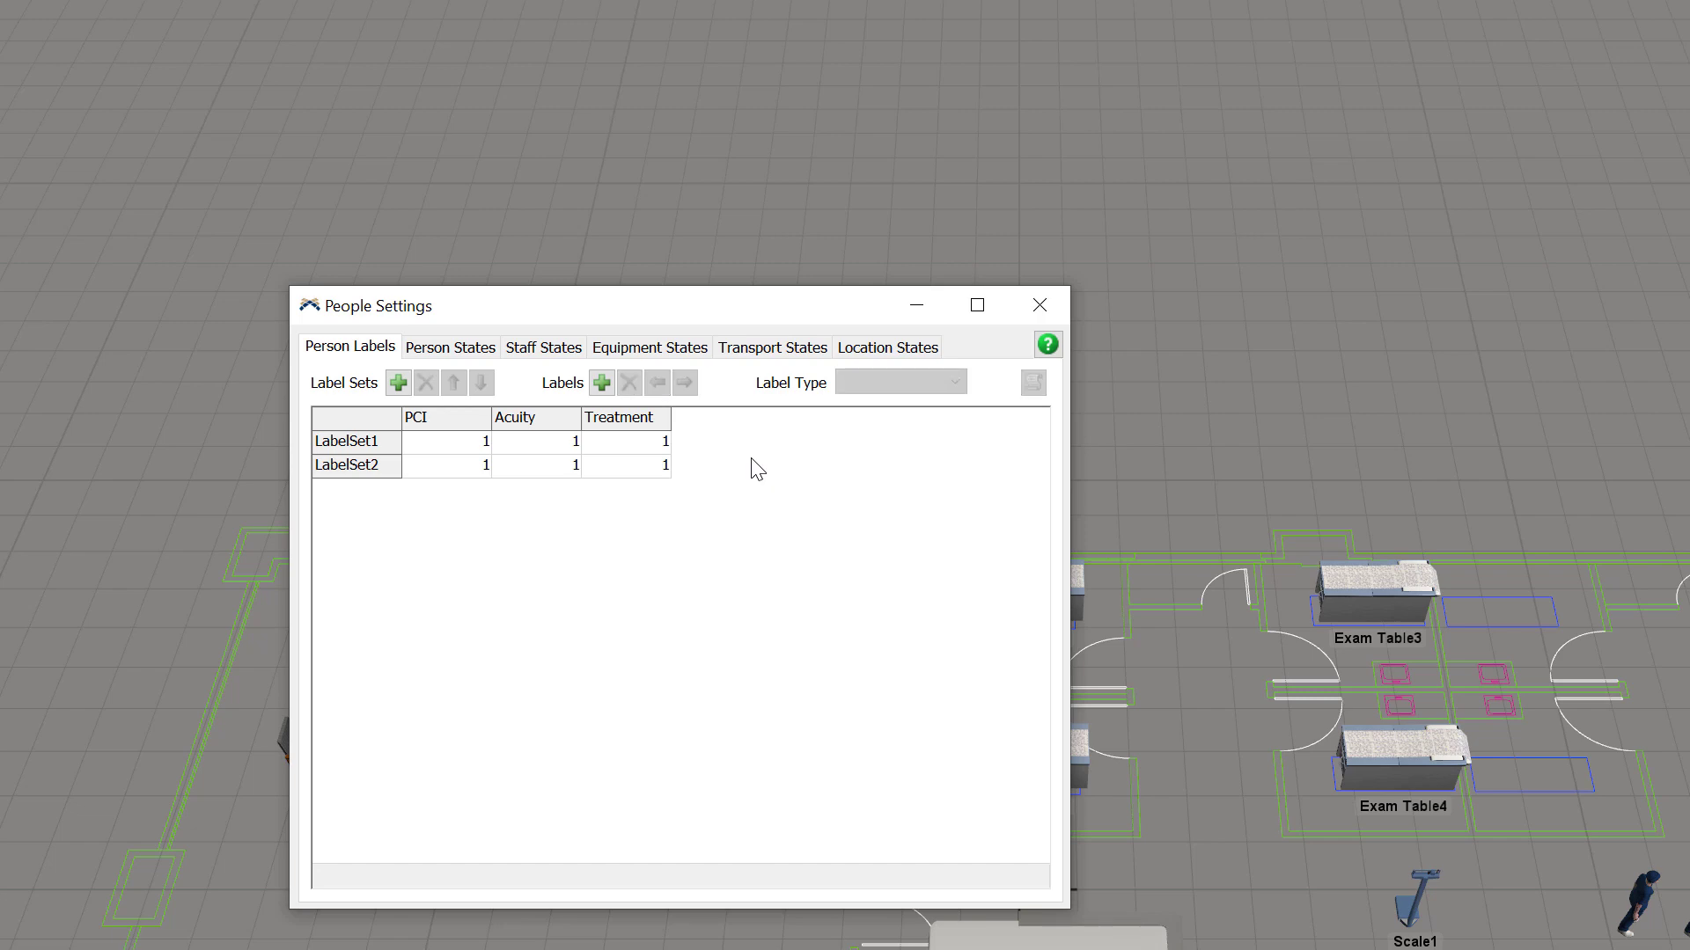
- Set the Treatment label of LabelSet2 to 2 and close People Settings
double_click(663, 468)
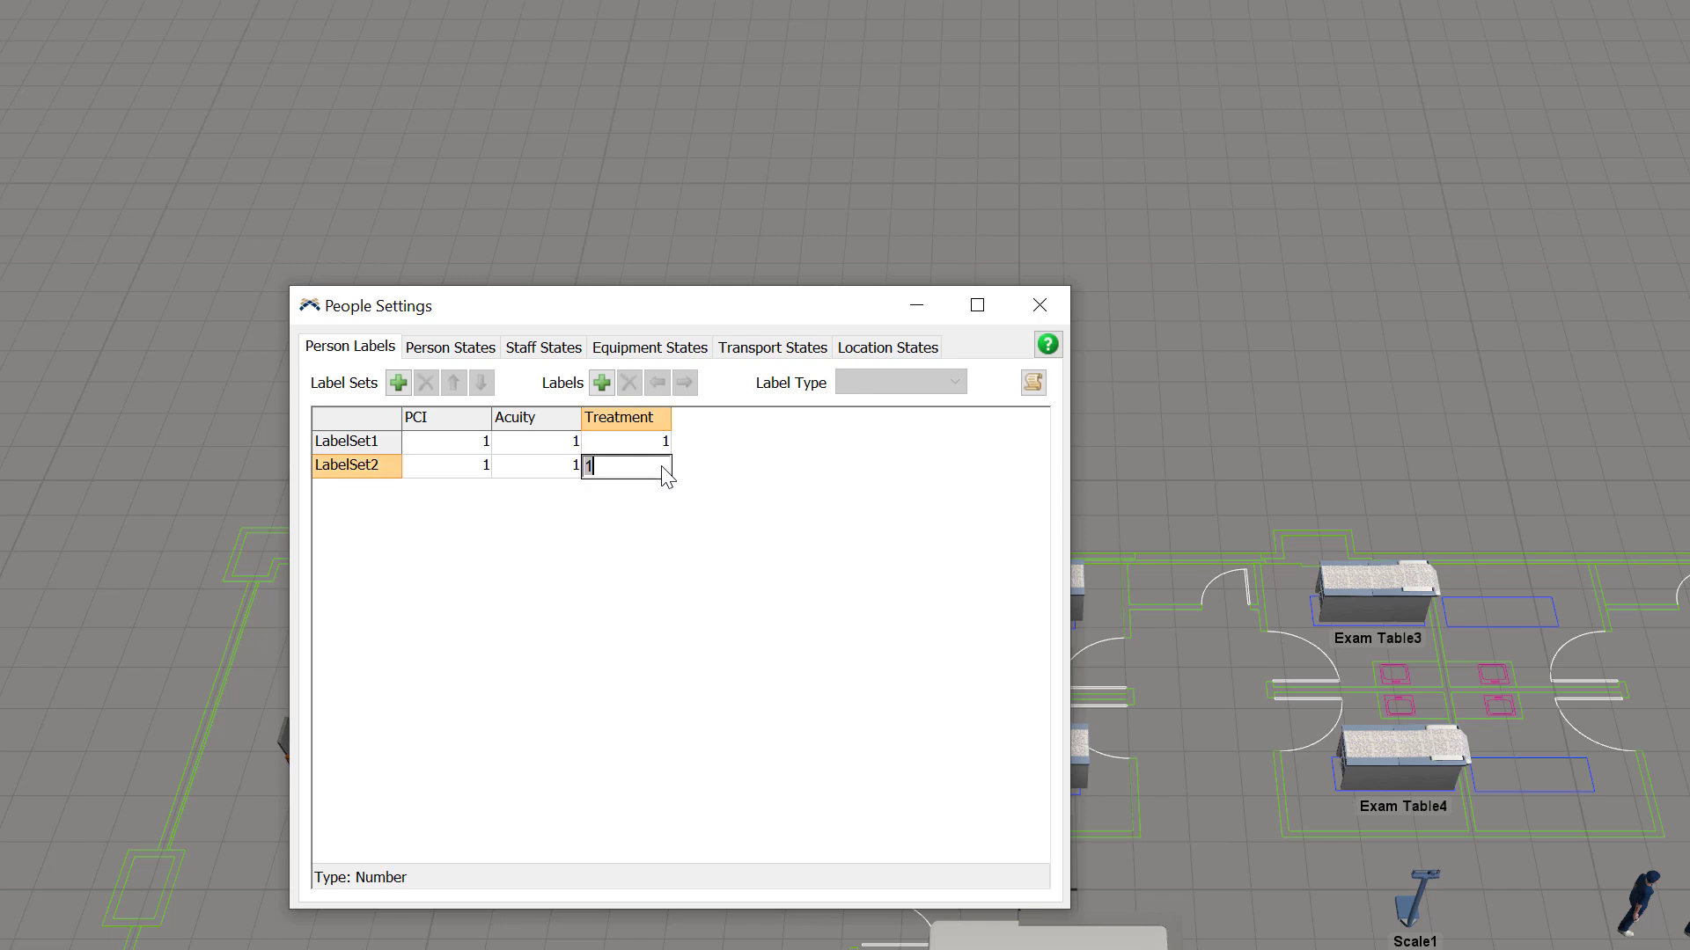
text(2)
click(662, 518)
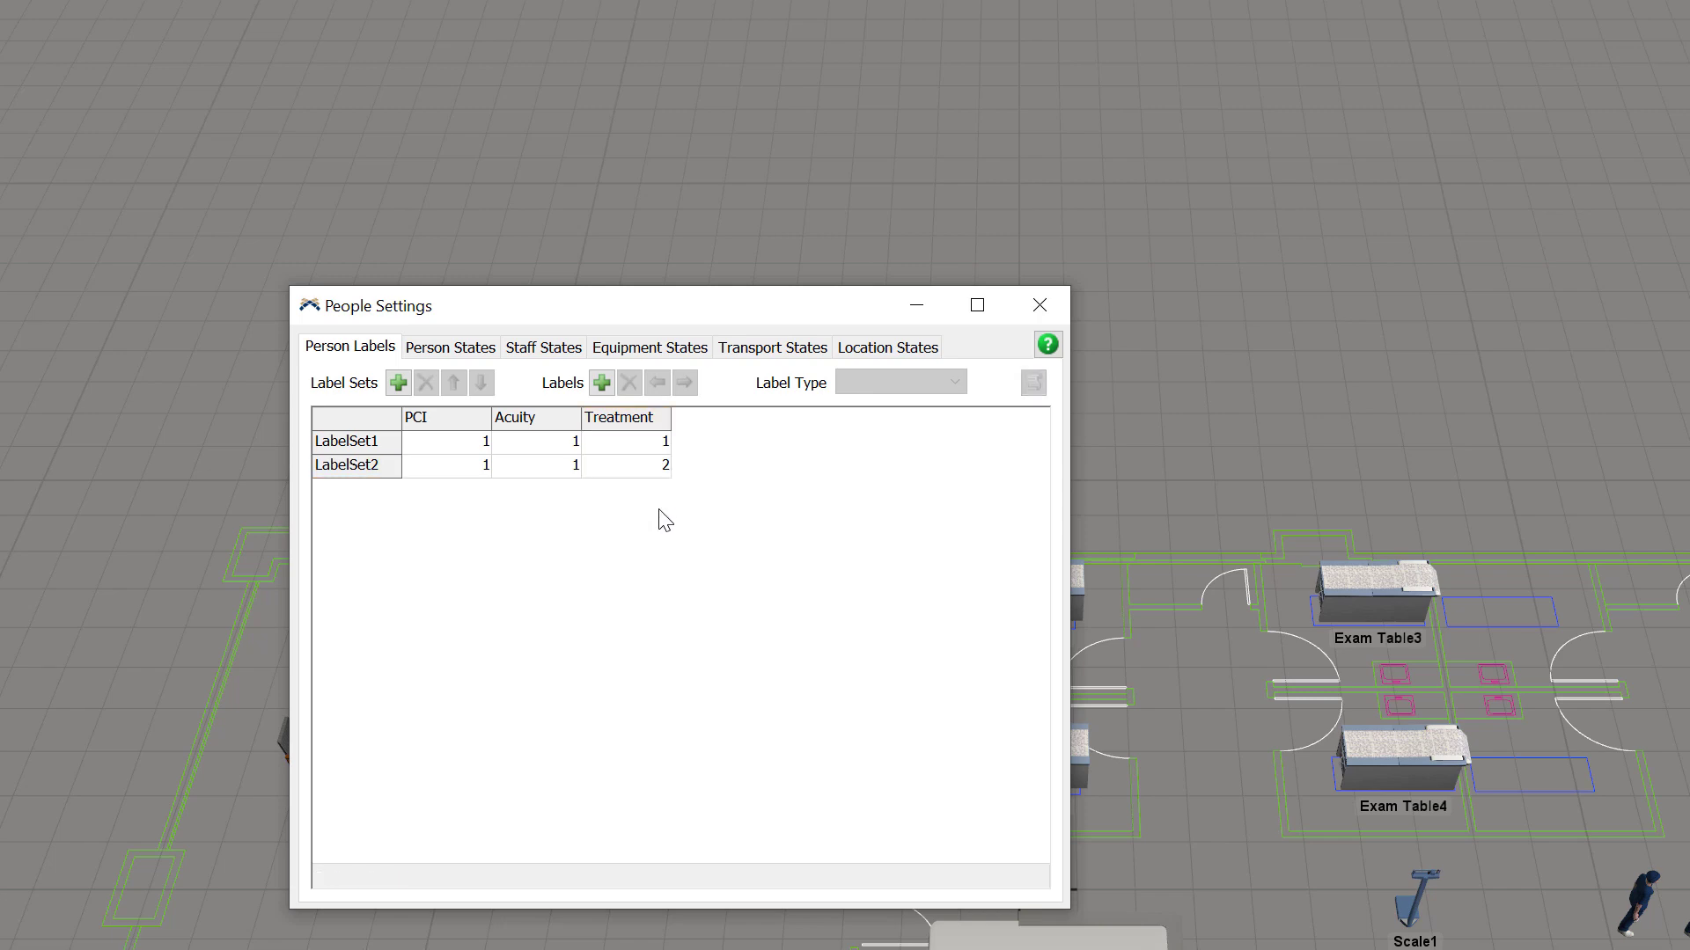
click(1039, 304)
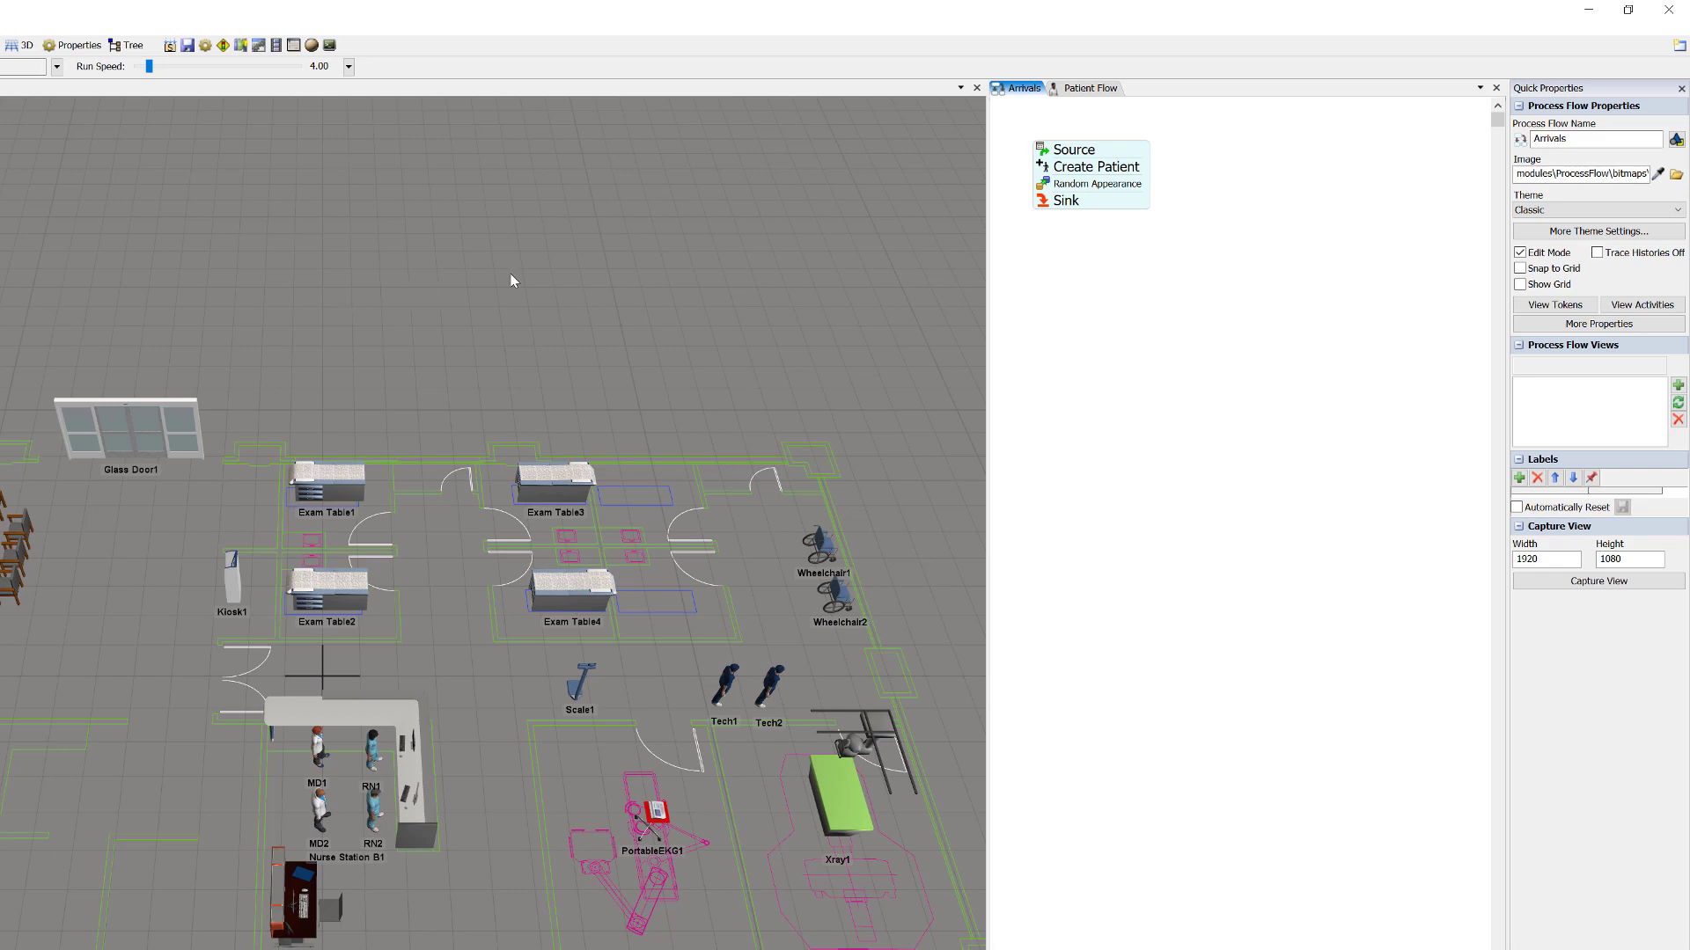
- Make Create Patient choose its label set by percentage, with 50 percent for label set 1 and 50 percent for label set 2
double_click(1048, 169)
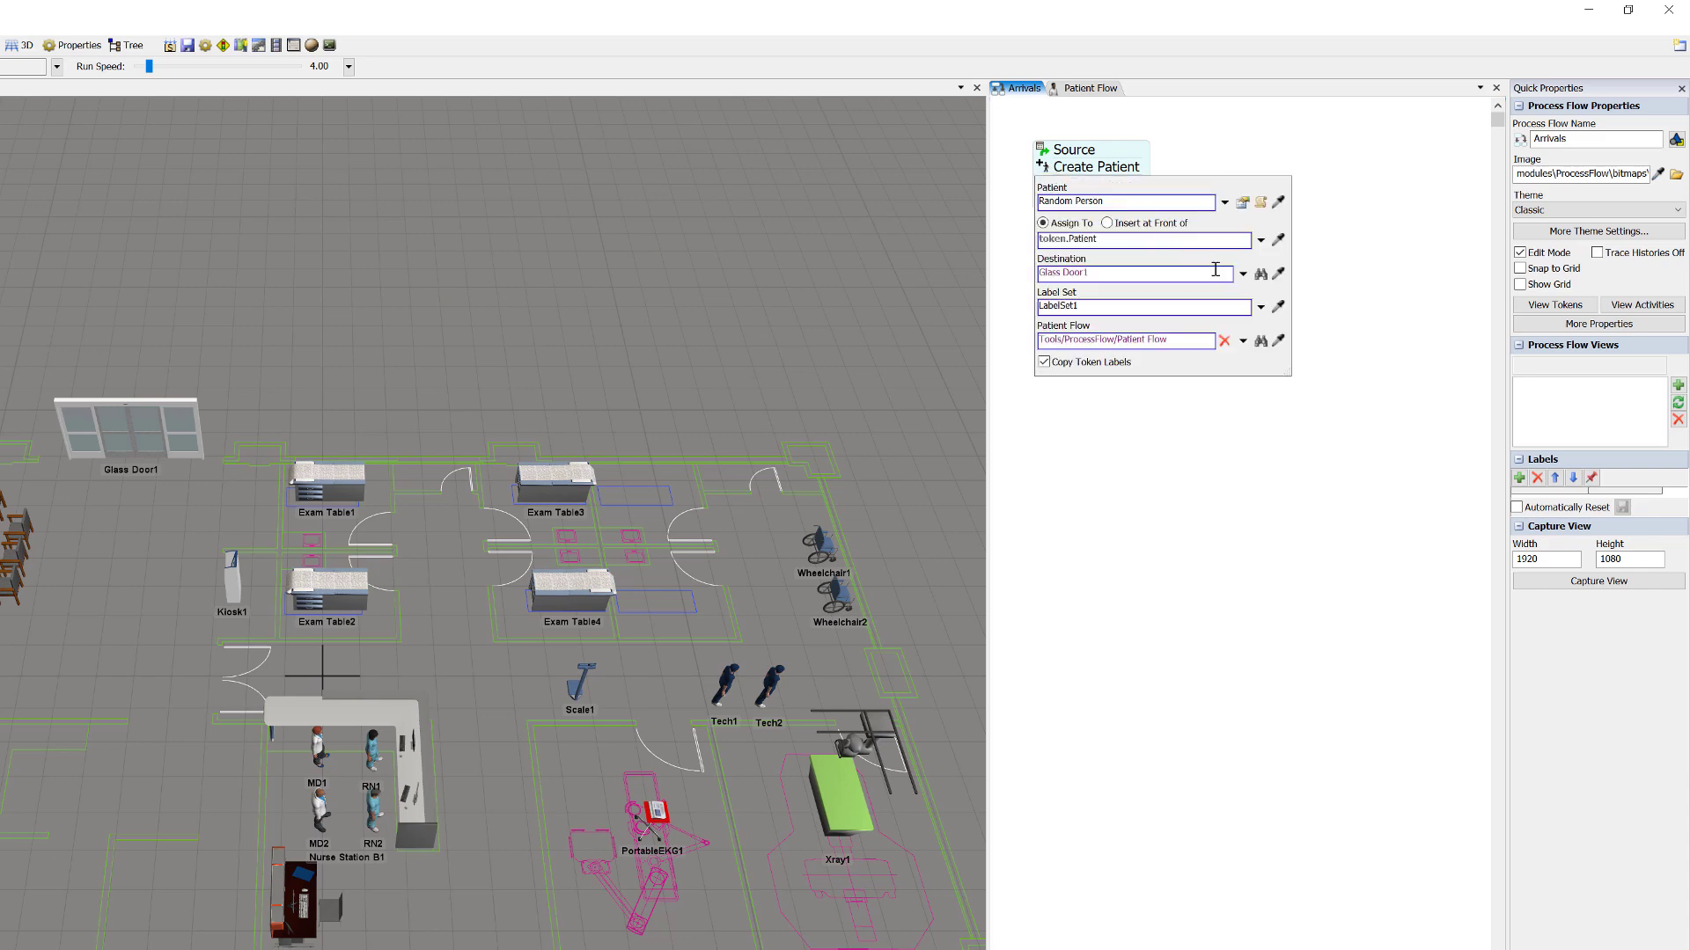
click(1261, 307)
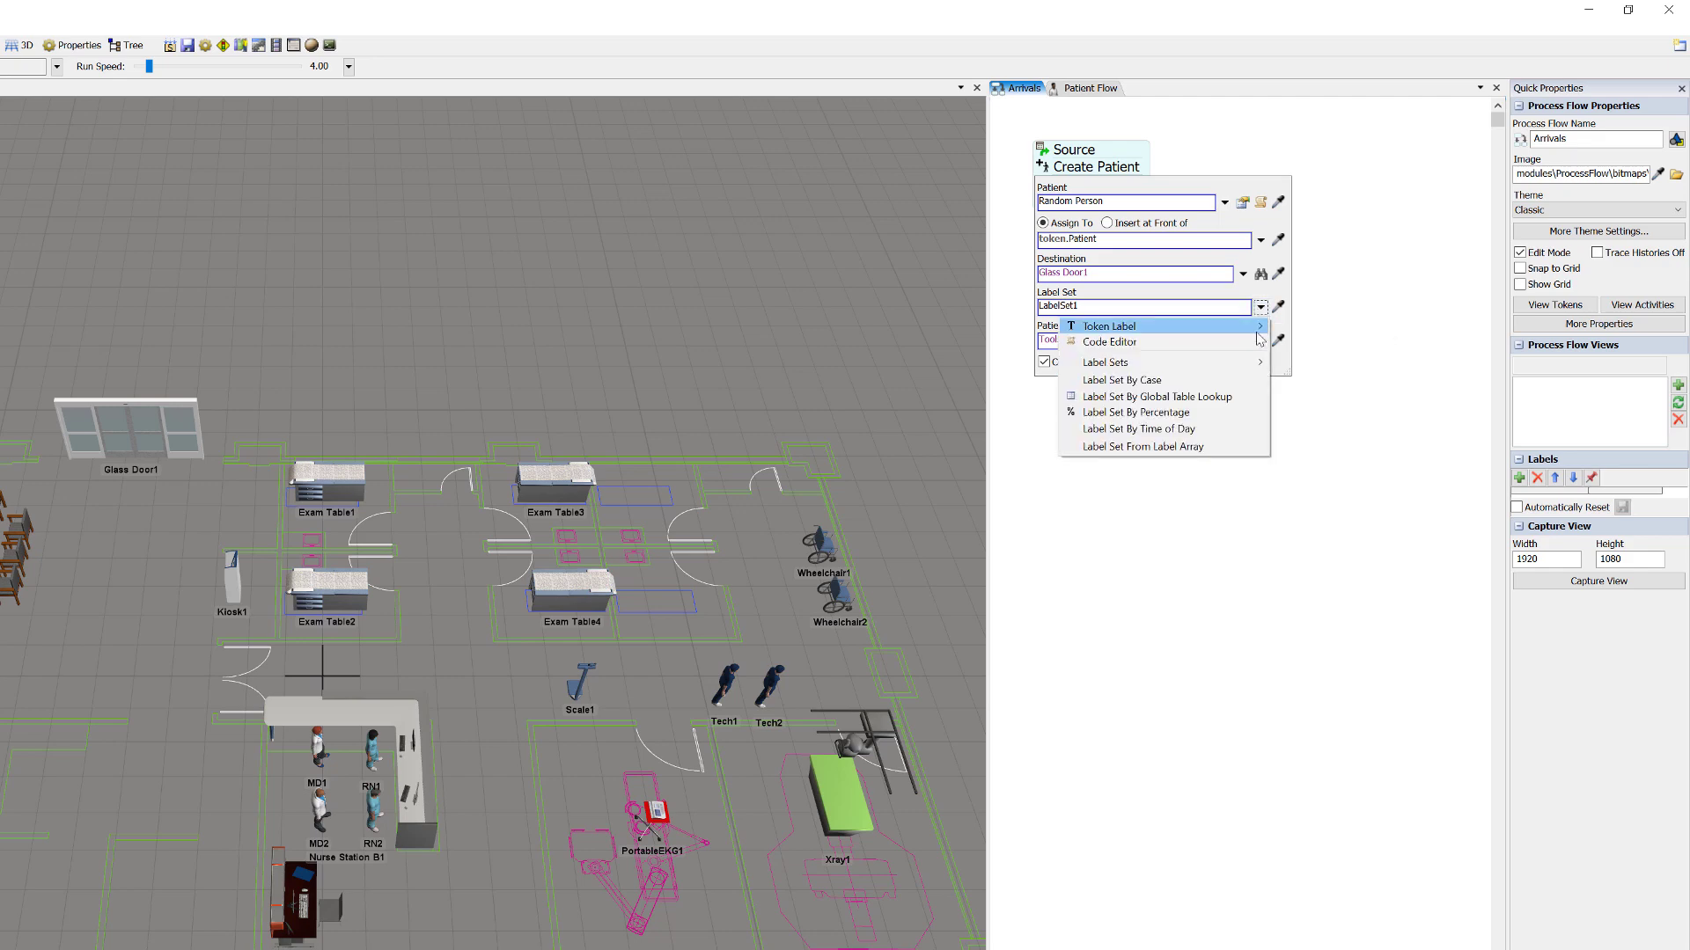
click(1210, 413)
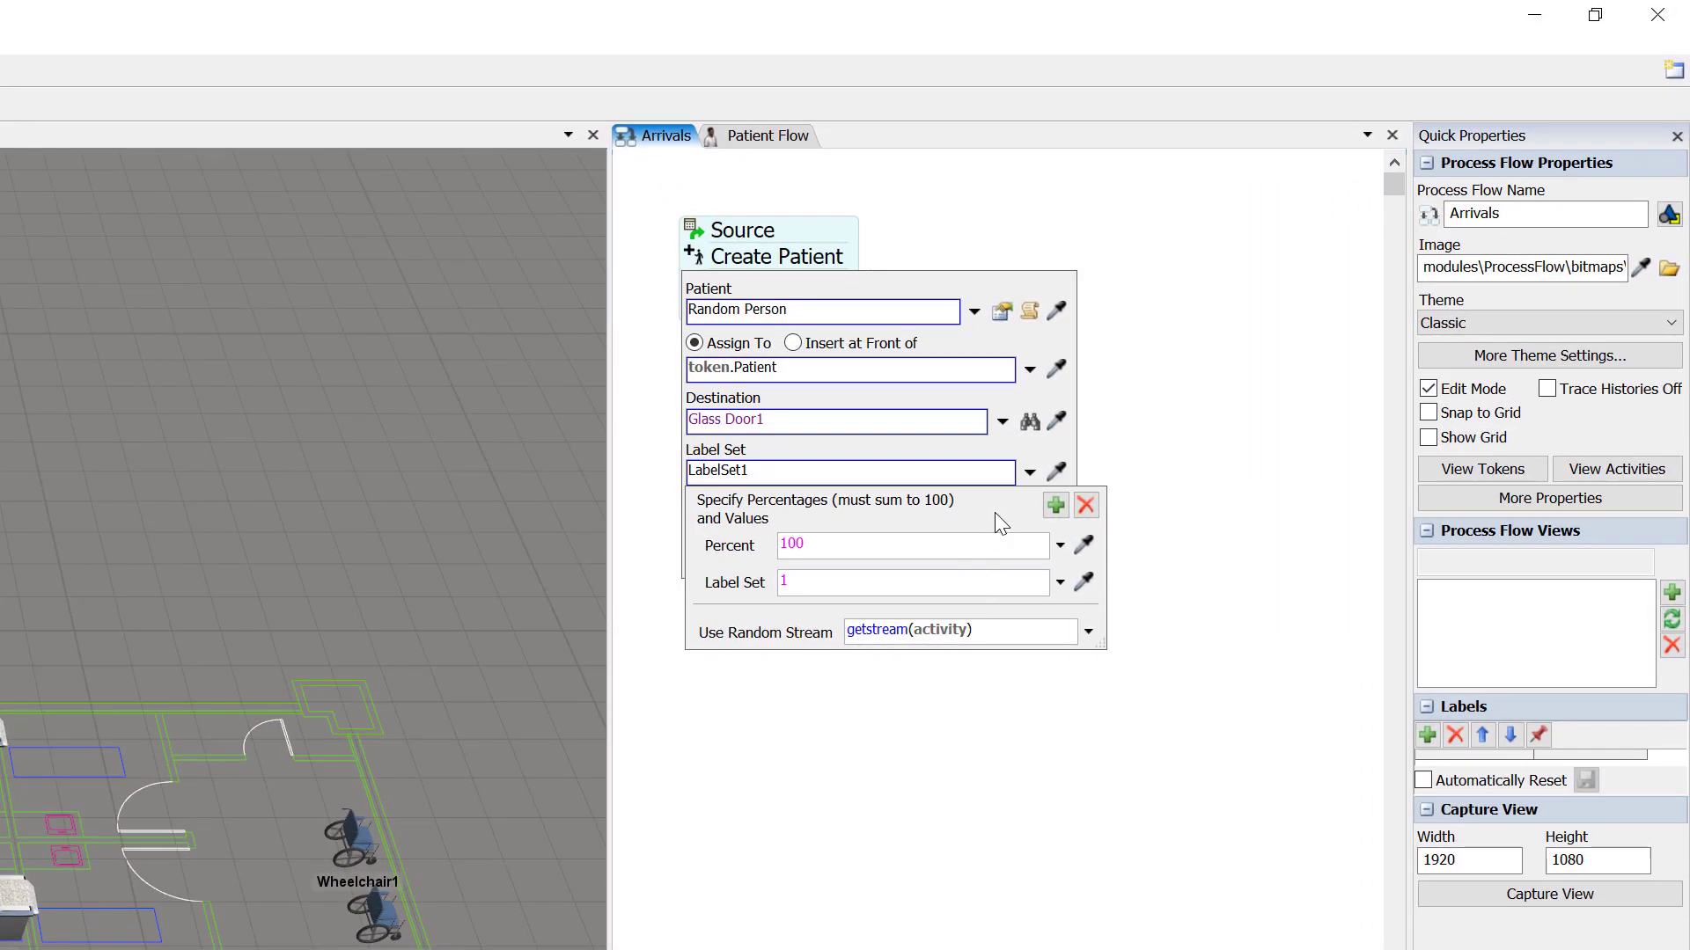
click(1055, 505)
double_click(923, 545)
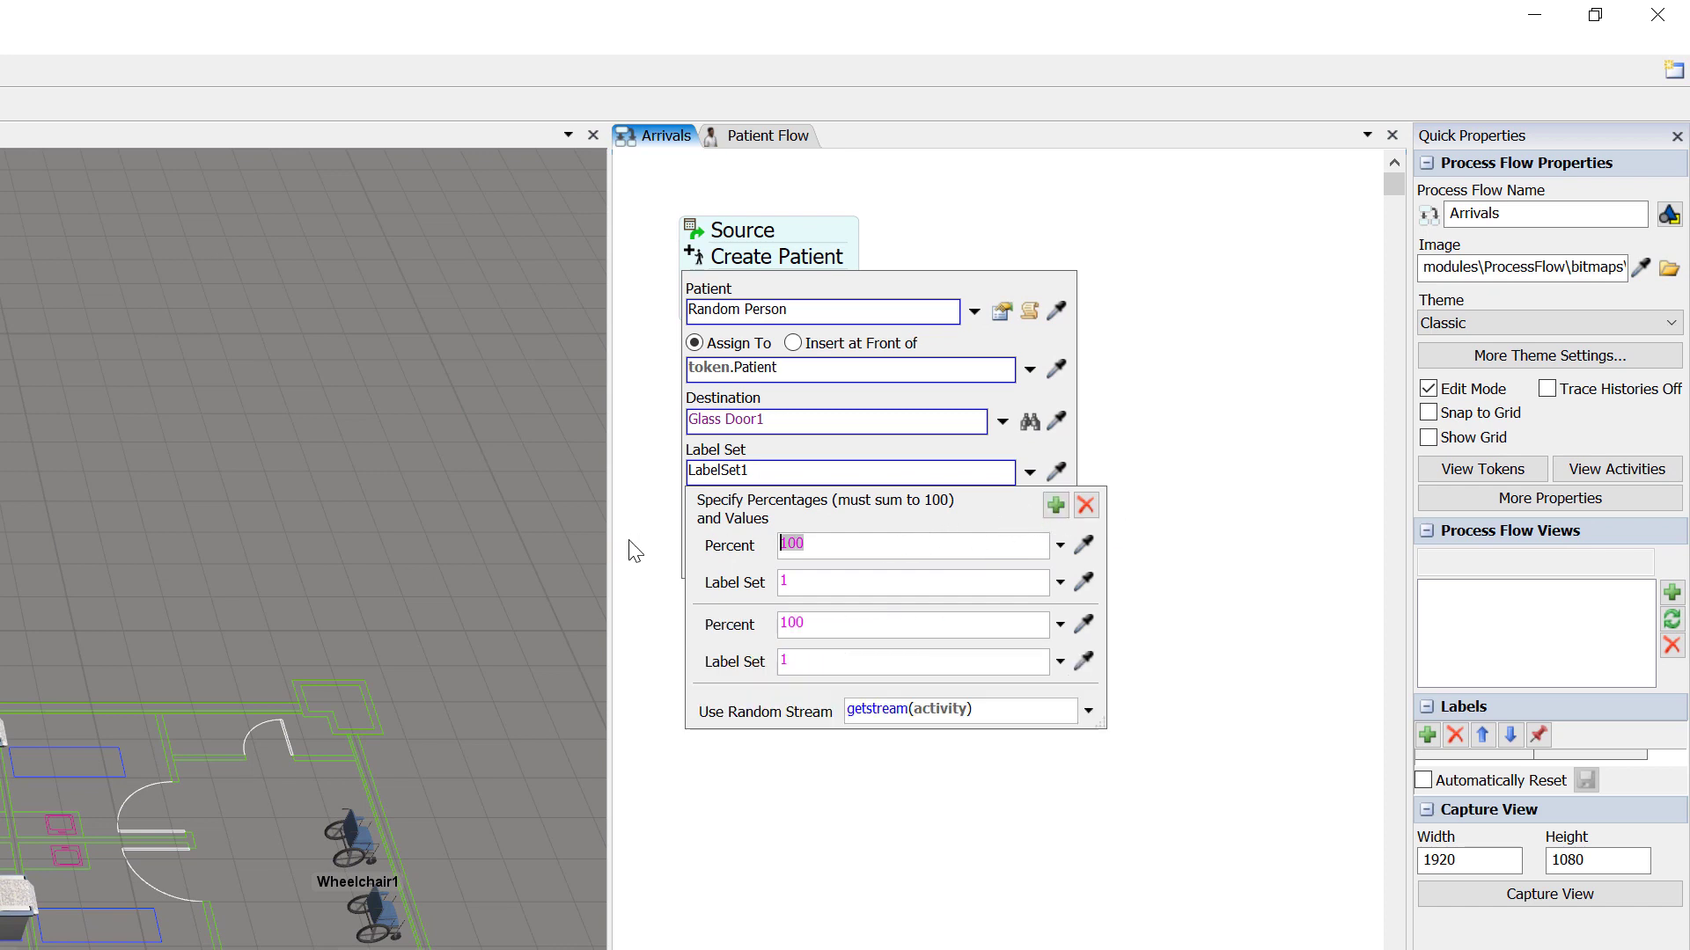
text(50)
double_click(801, 619)
text(50)
double_click(784, 661)
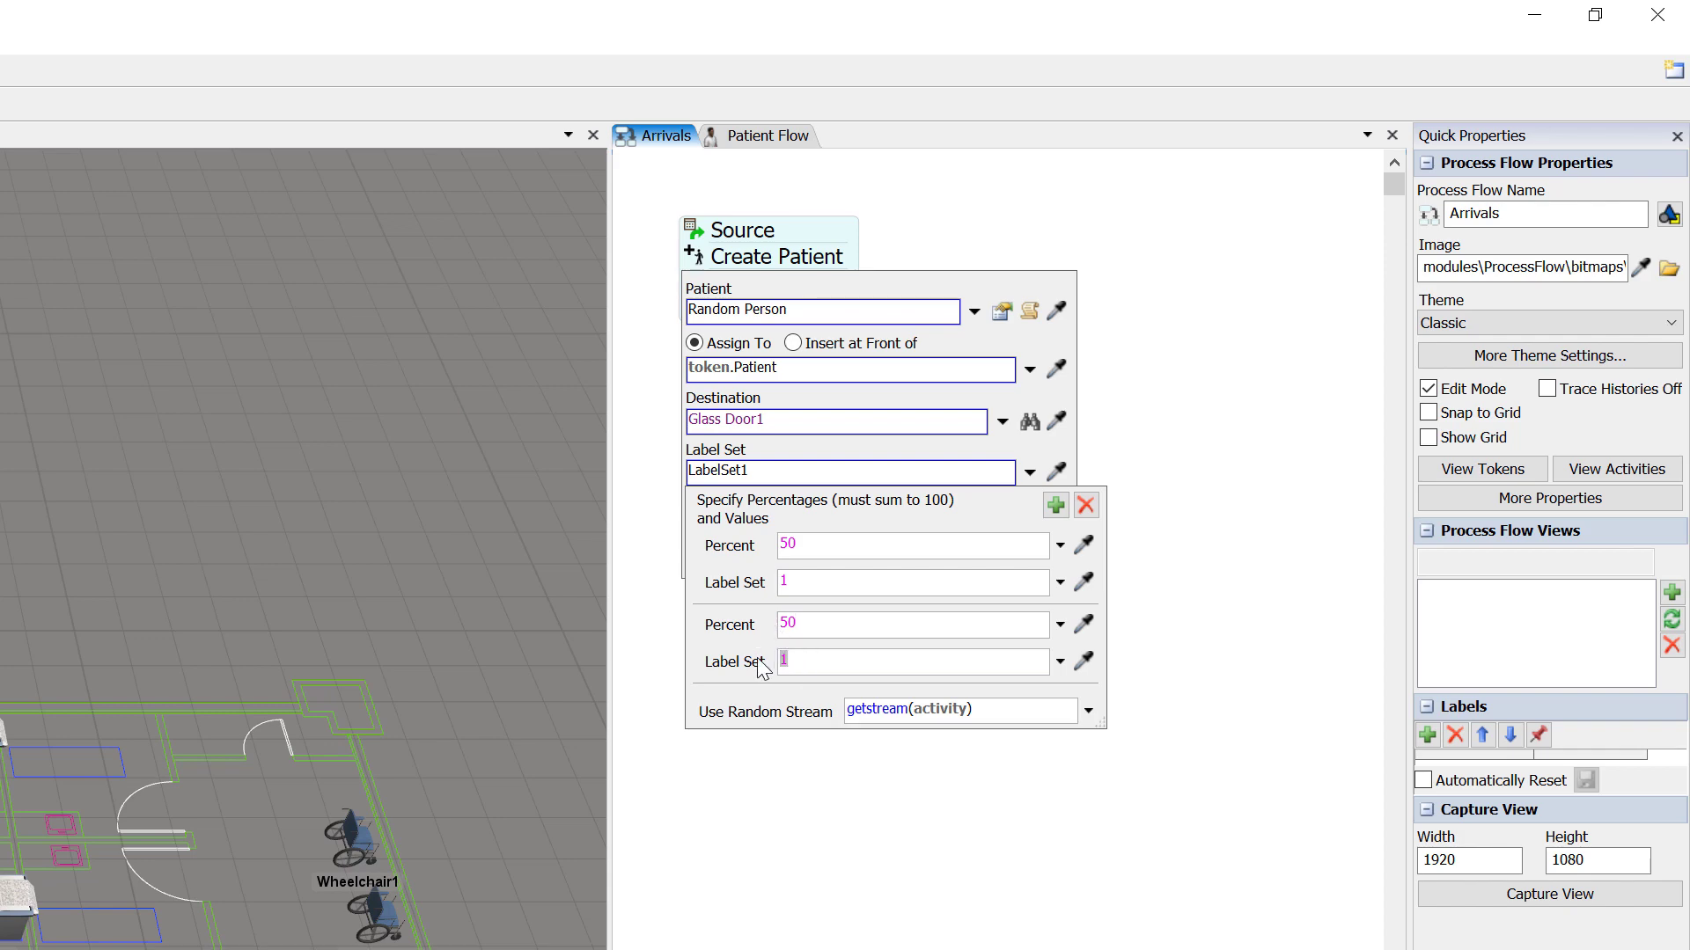
text(2)
click(784, 754)
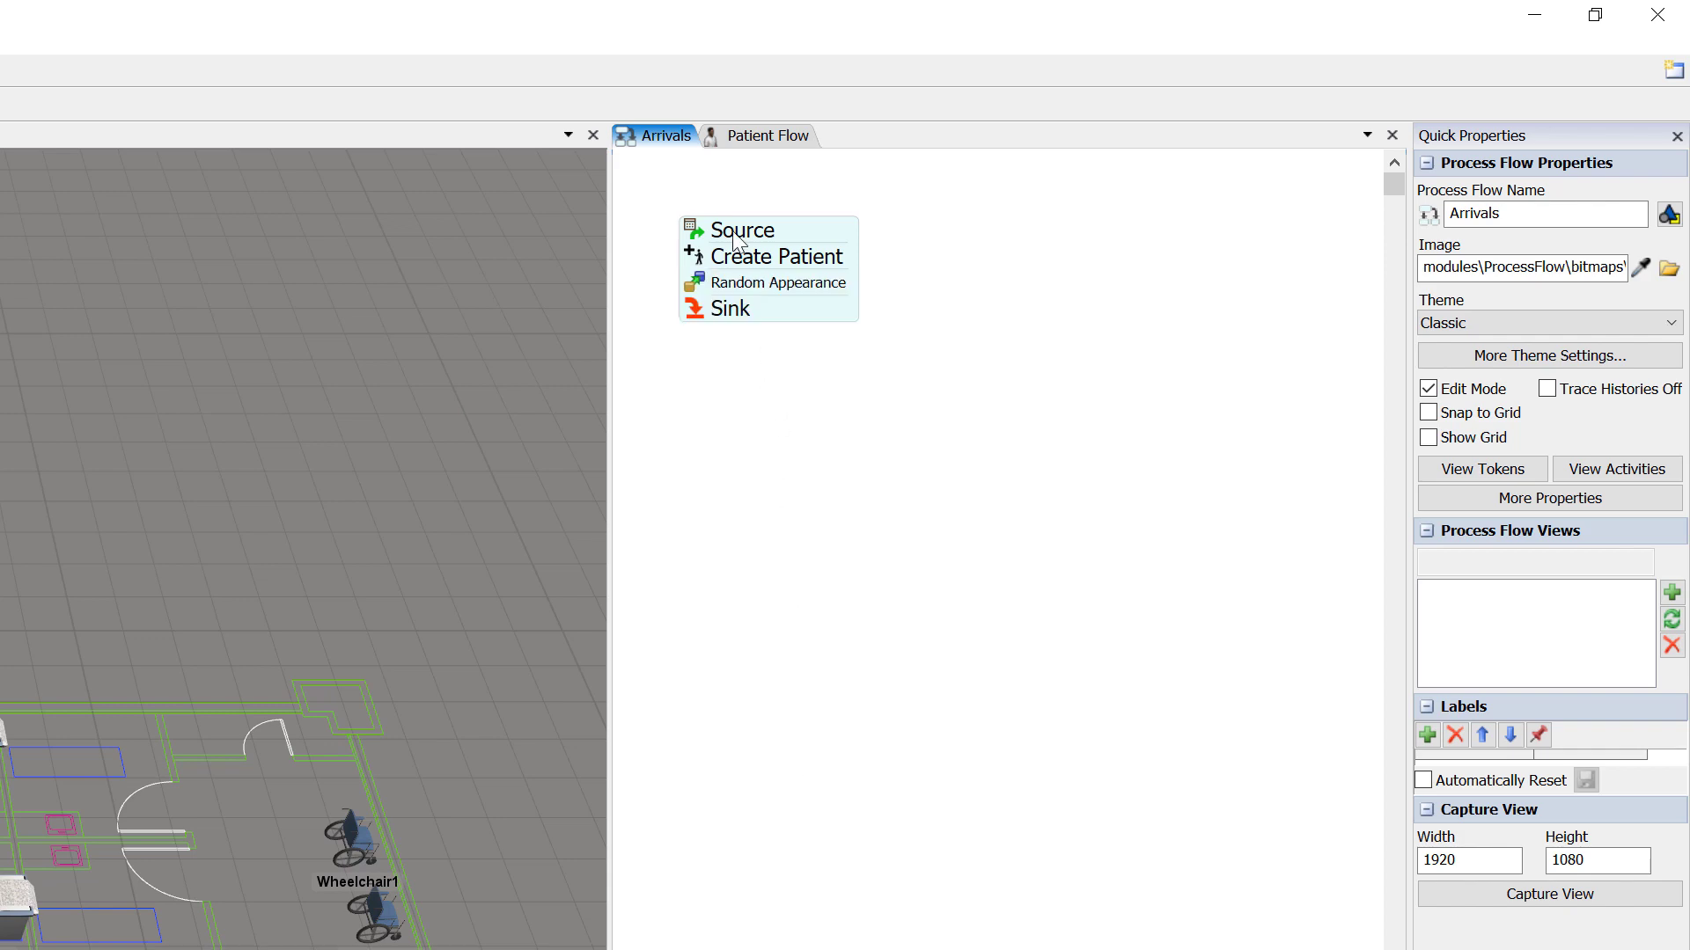
- Set the Treatment Type? decision to send tokens to patient.Treatment and check the destination of connector 2
click(727, 138)
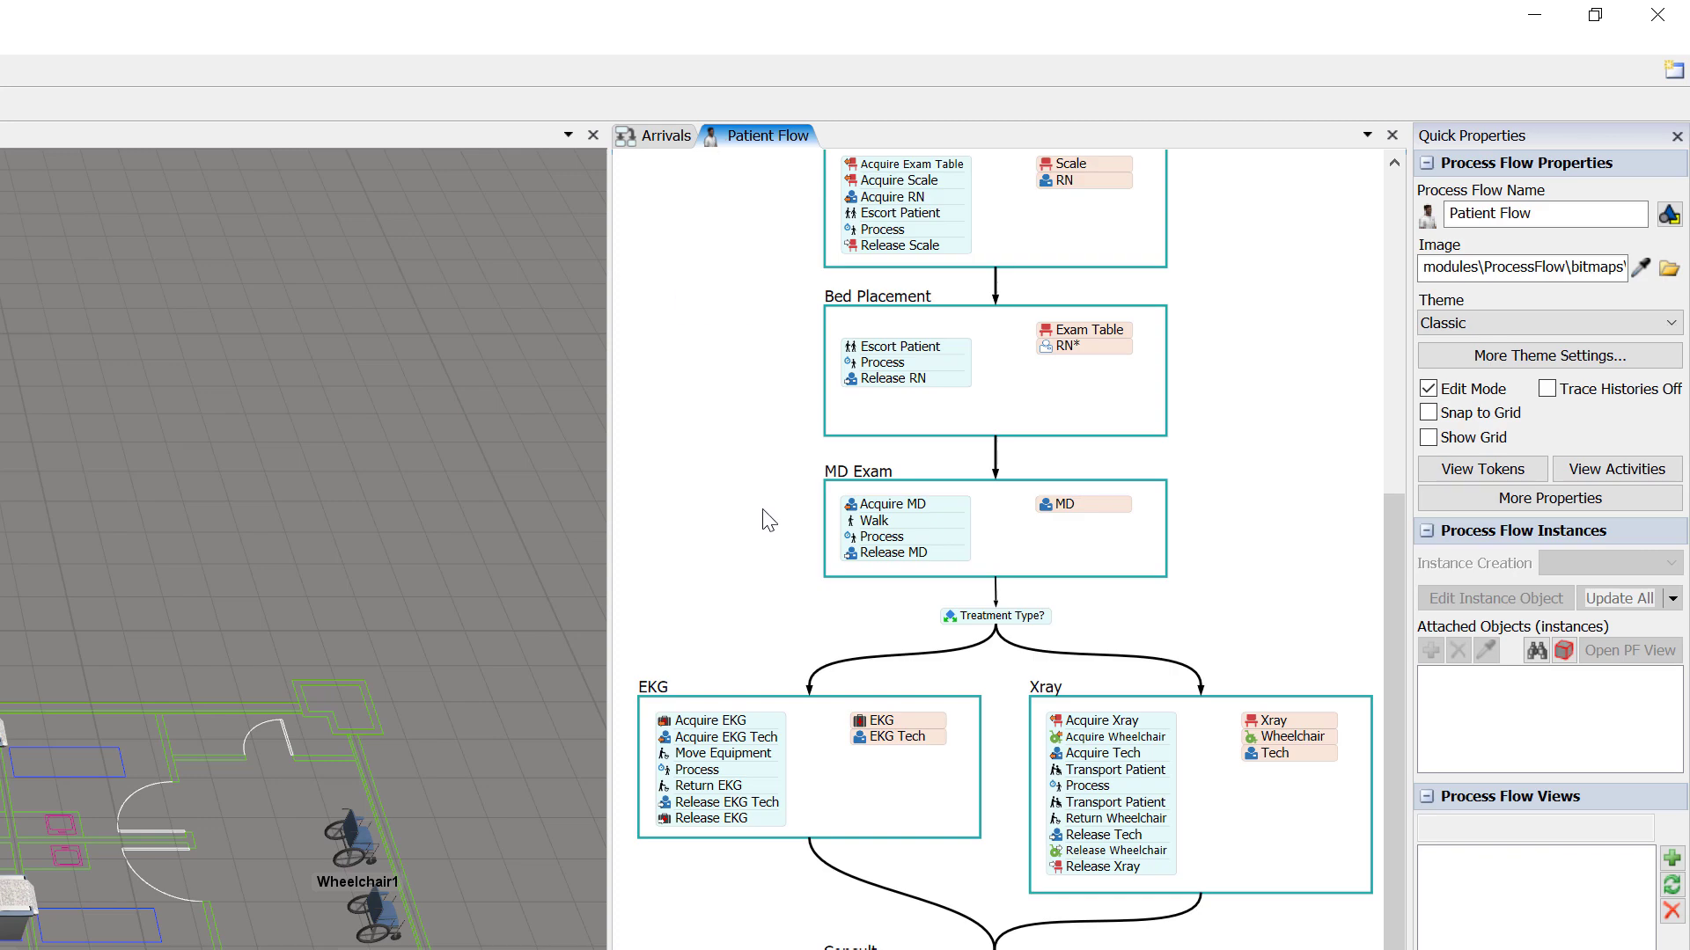
double_click(952, 617)
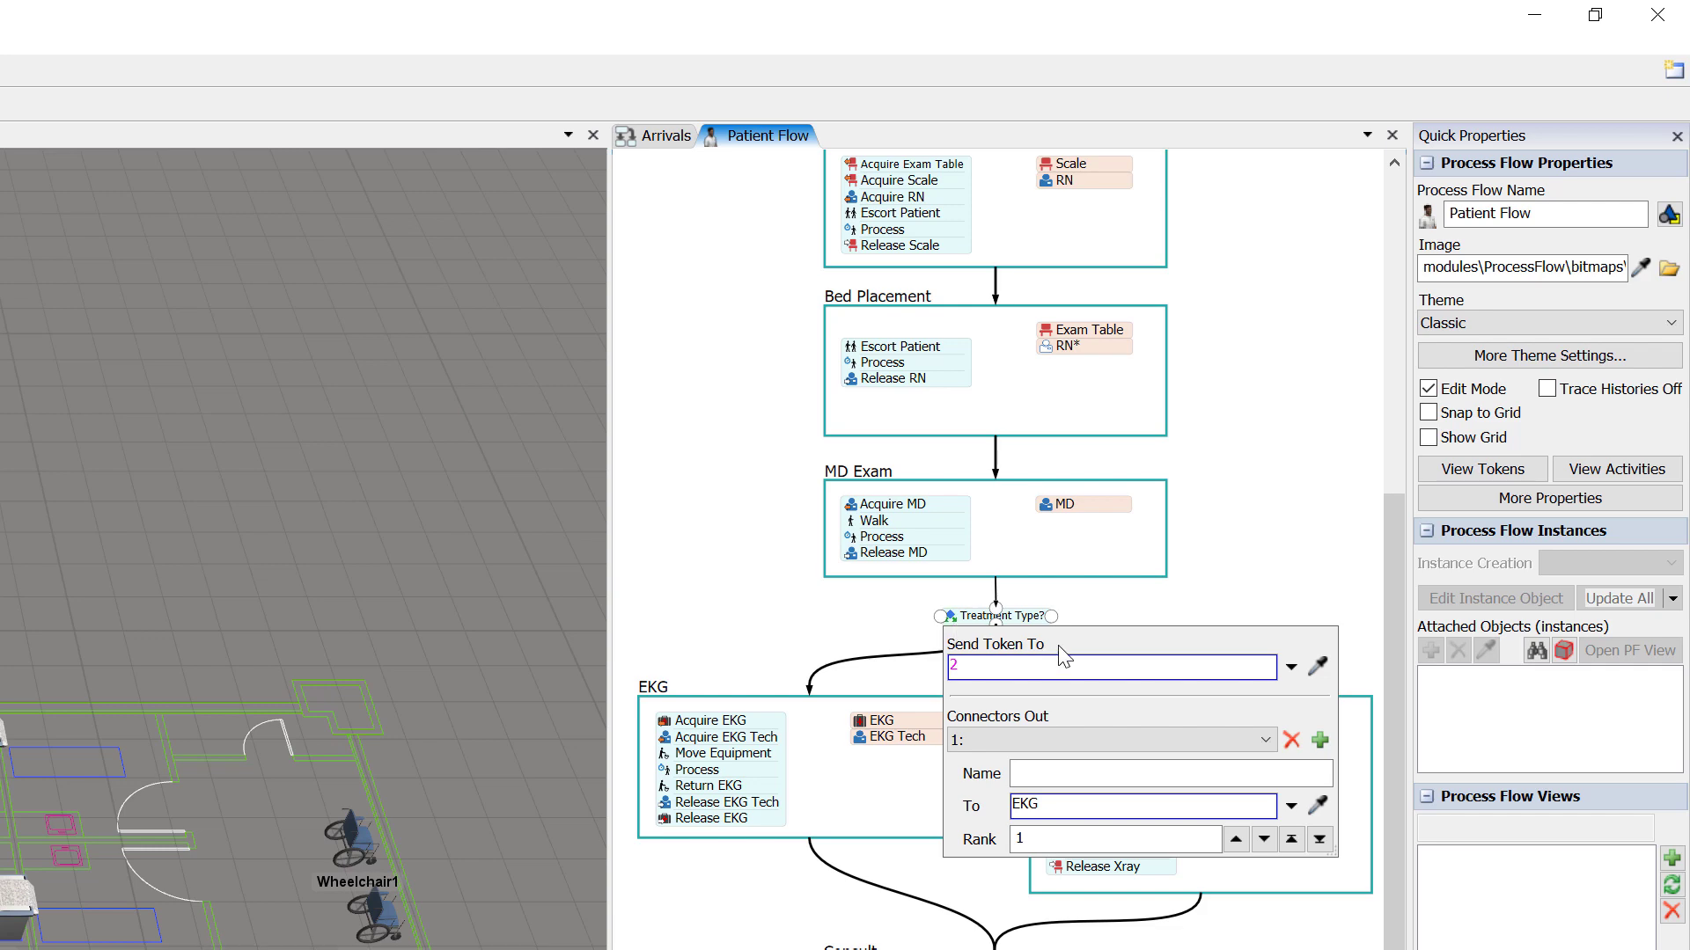
double_click(968, 666)
text(patient.)
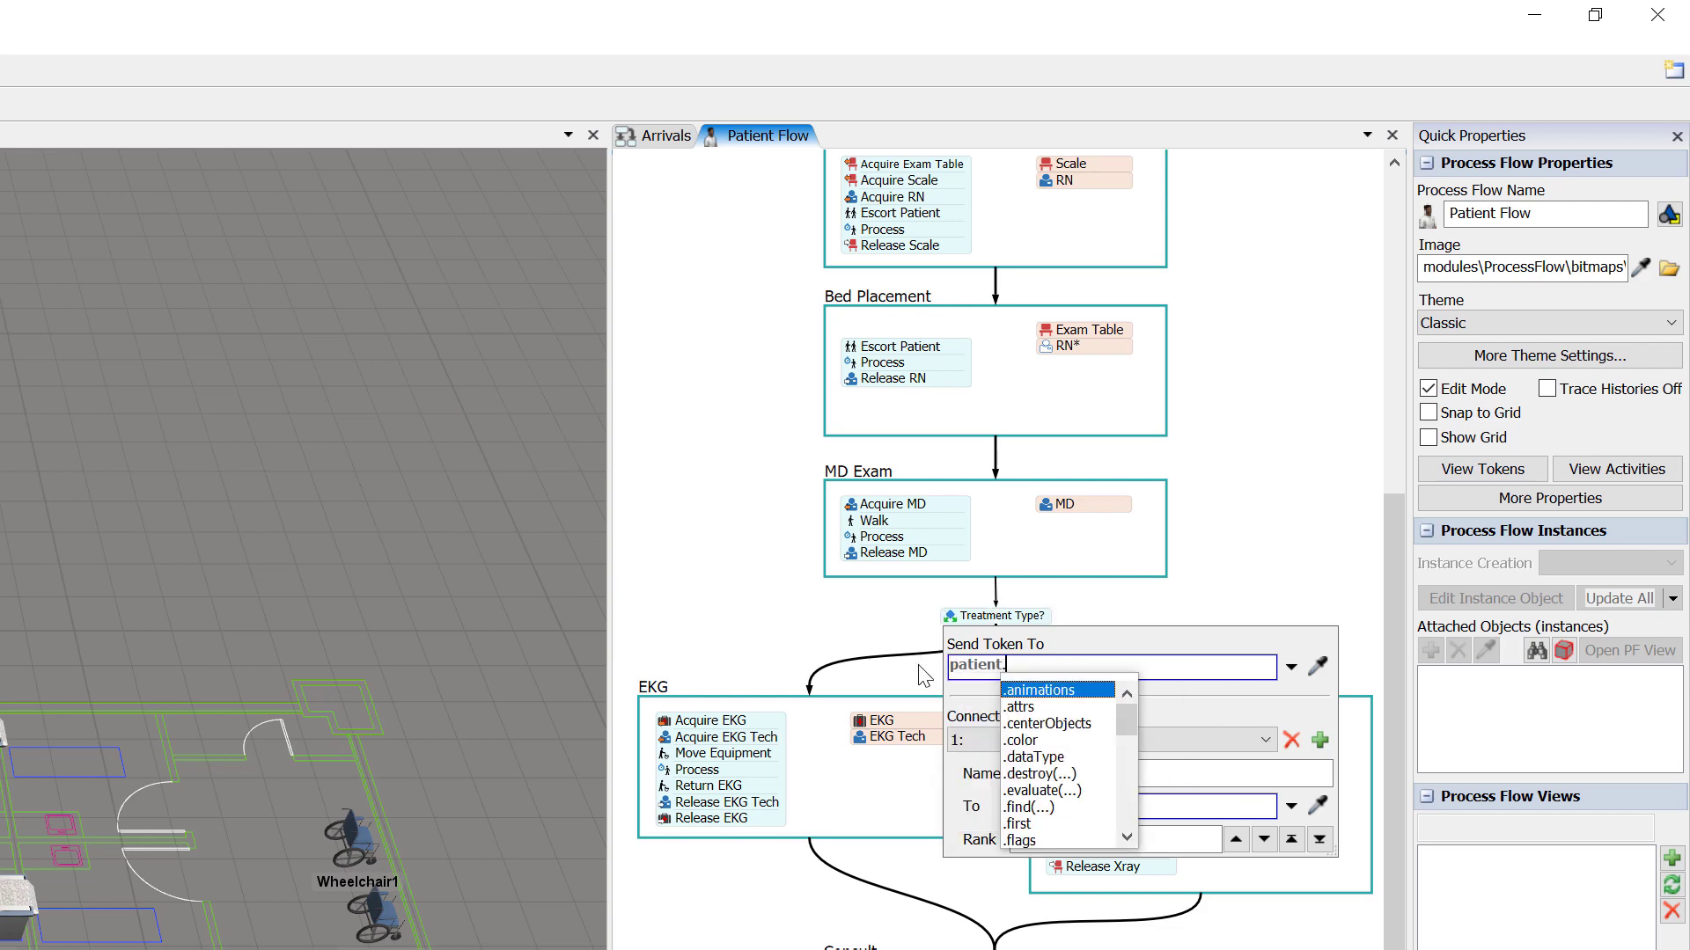
text(Treatment)
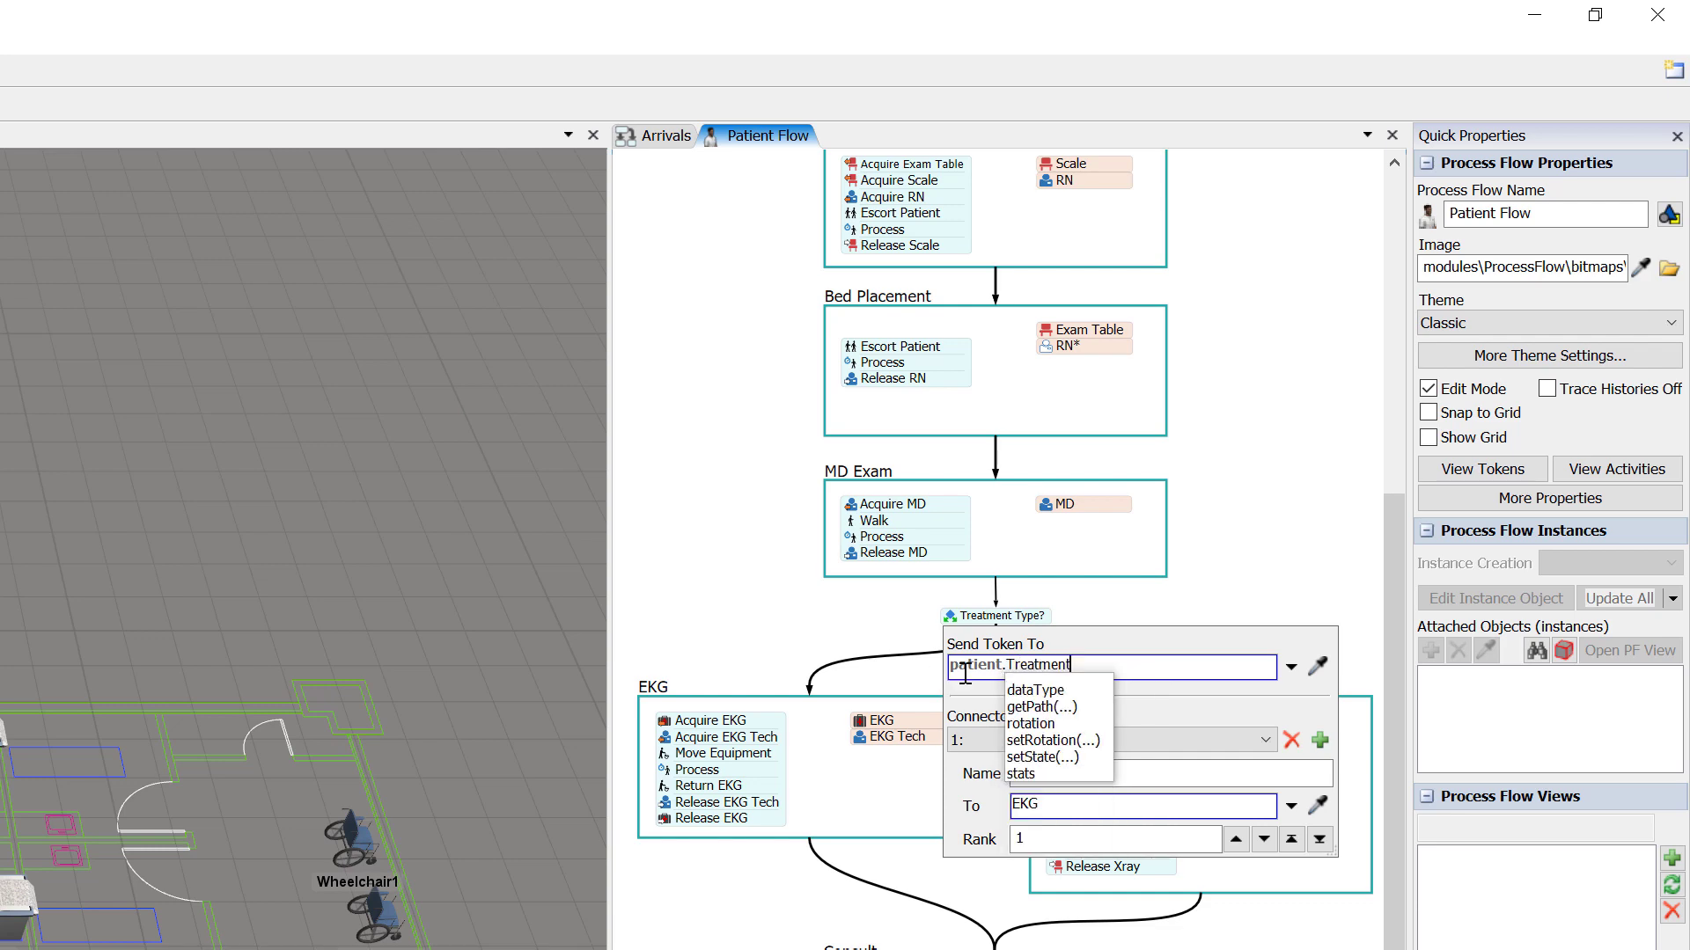
click(1121, 659)
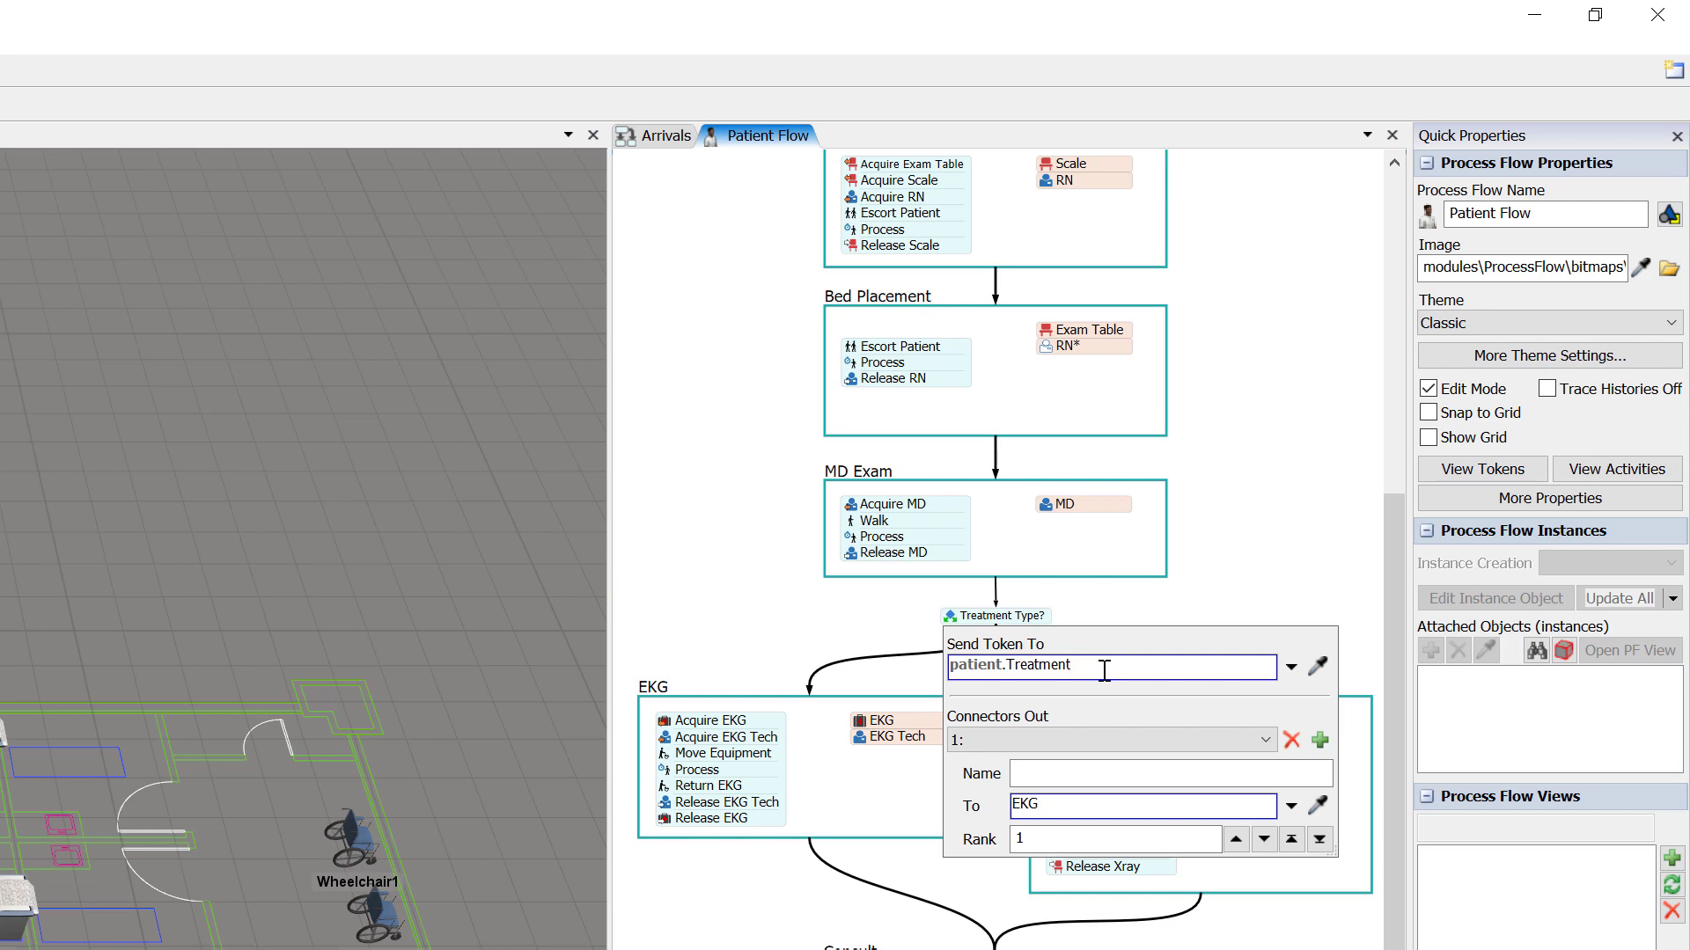
click(1160, 741)
click(1158, 782)
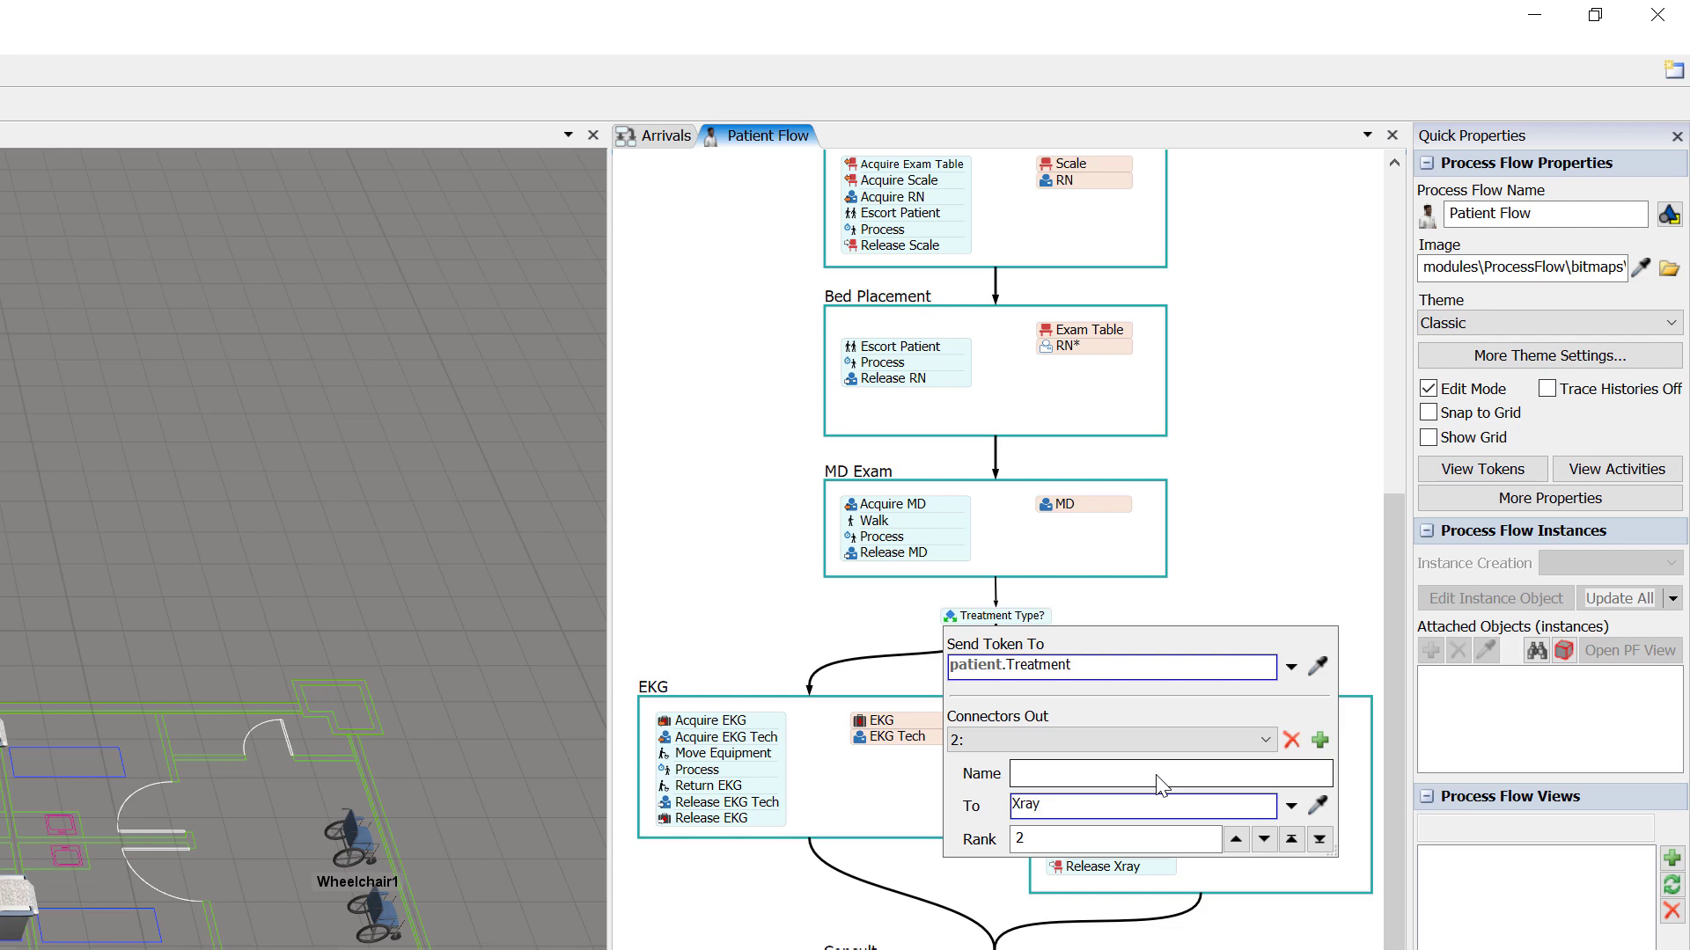
- Spread the starting points of the Xray and EKG connectors apart along the lower edge of Treatment Type?
click(996, 630)
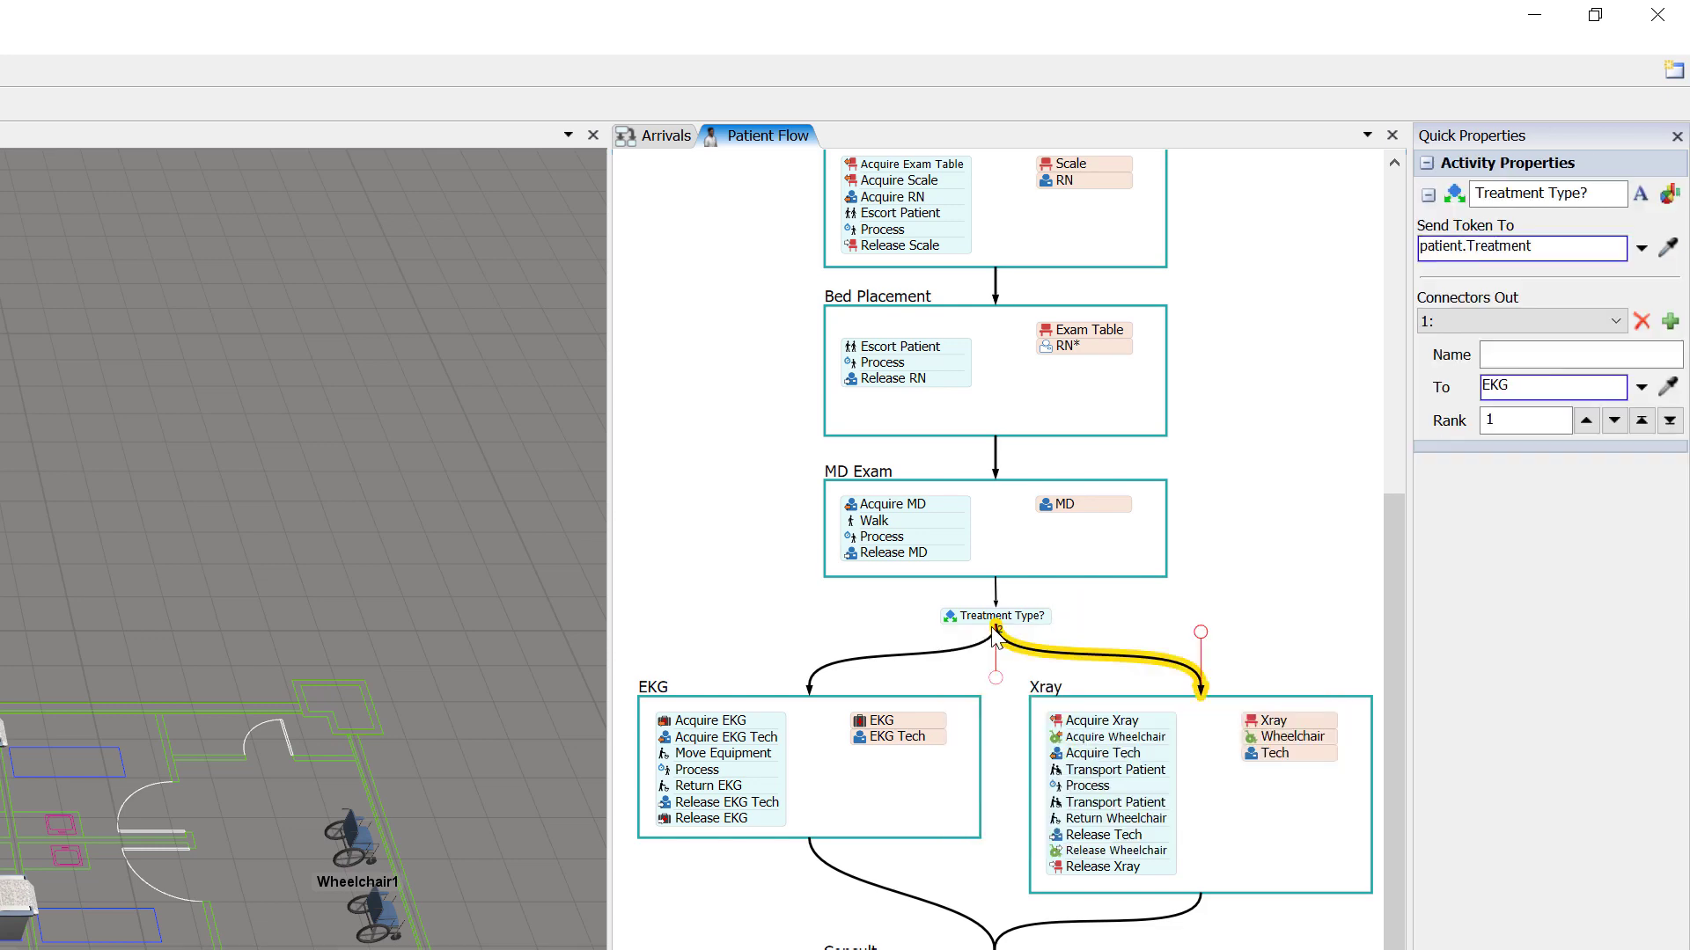
click(970, 625)
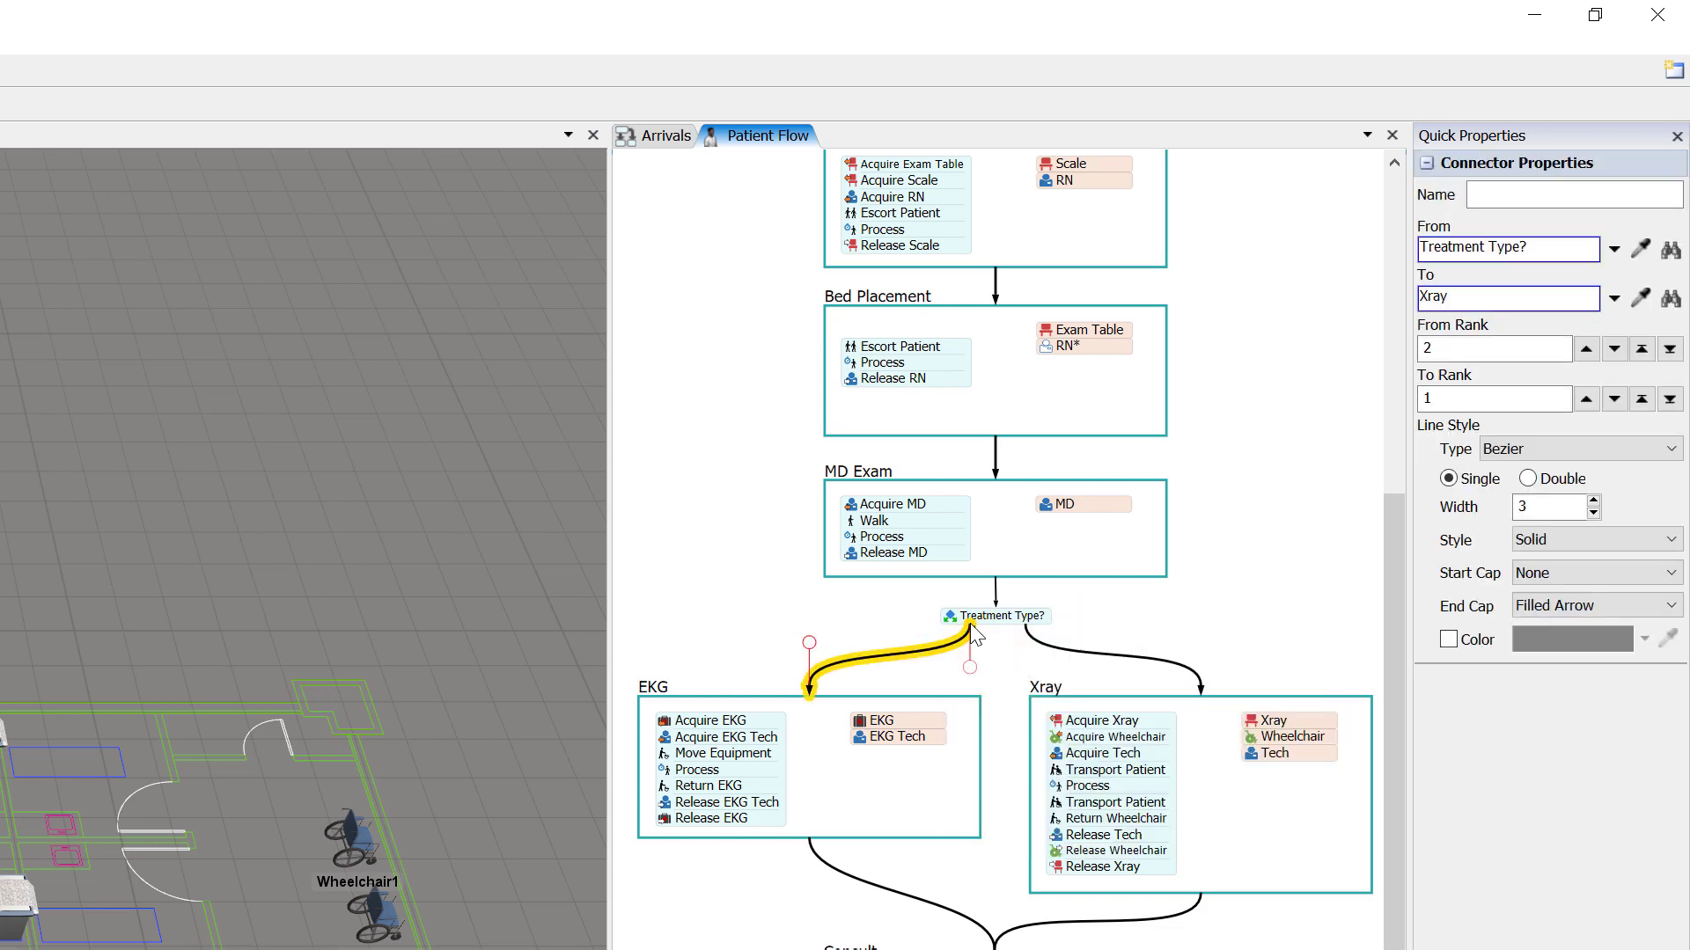
- Check the numbering of the outgoing connectors on the Treatment Type? decision
click(1002, 618)
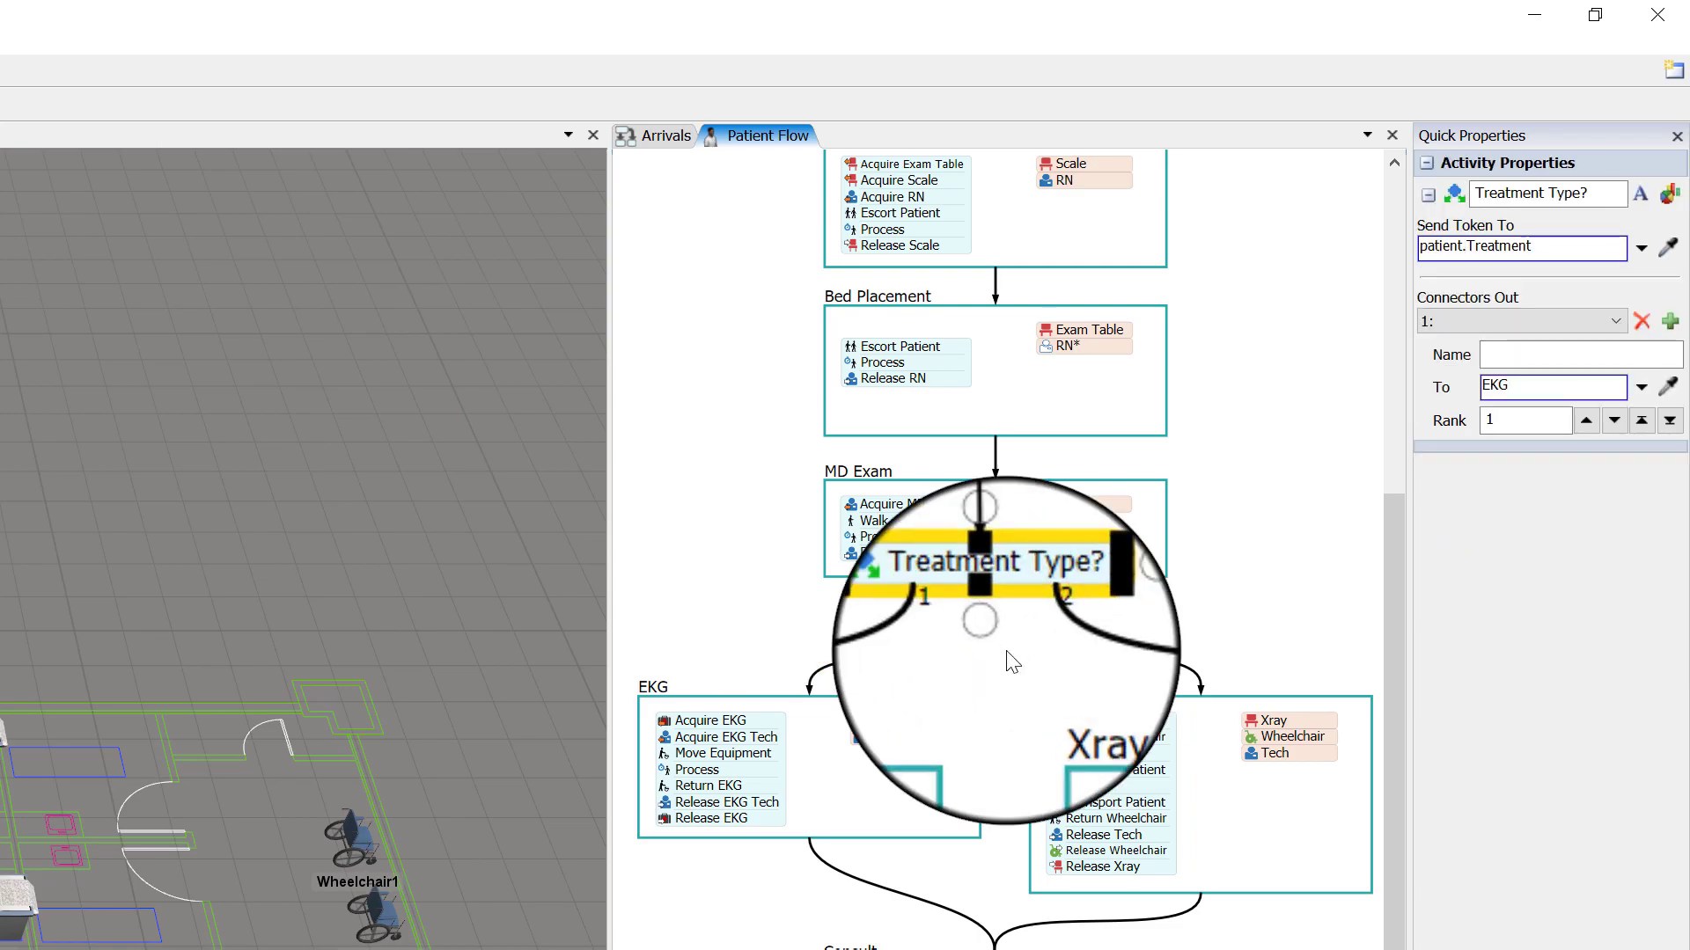
click(1012, 662)
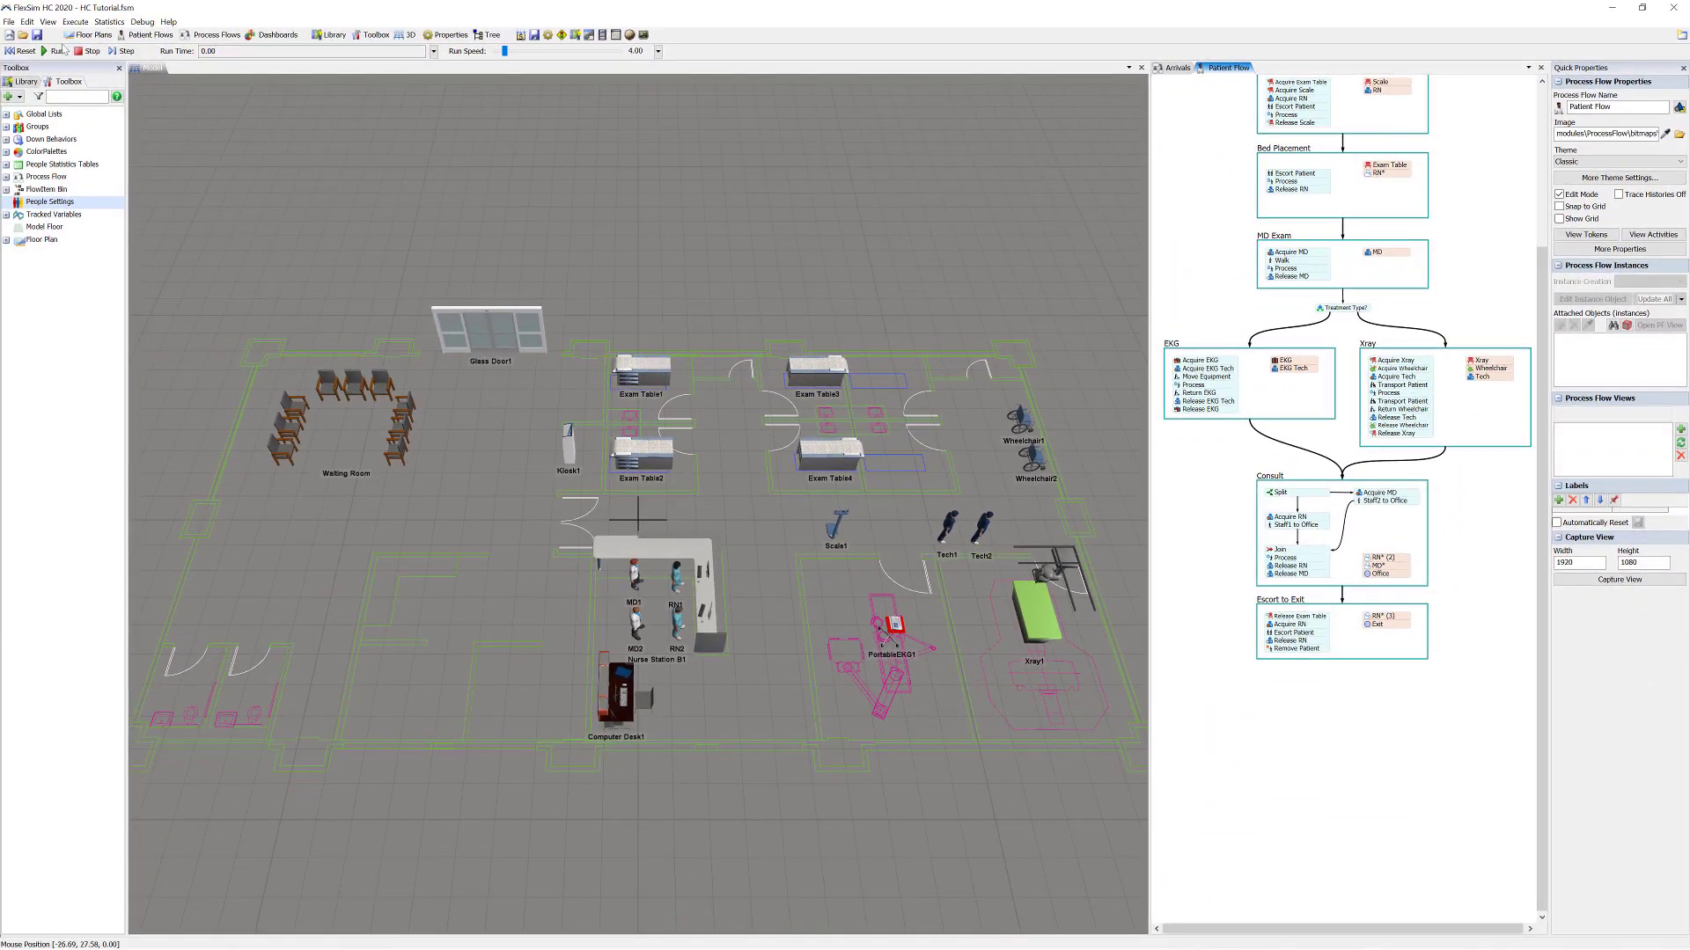
- Save the model, run the simulation to test the treatment branches, and reset it
click(37, 36)
click(53, 51)
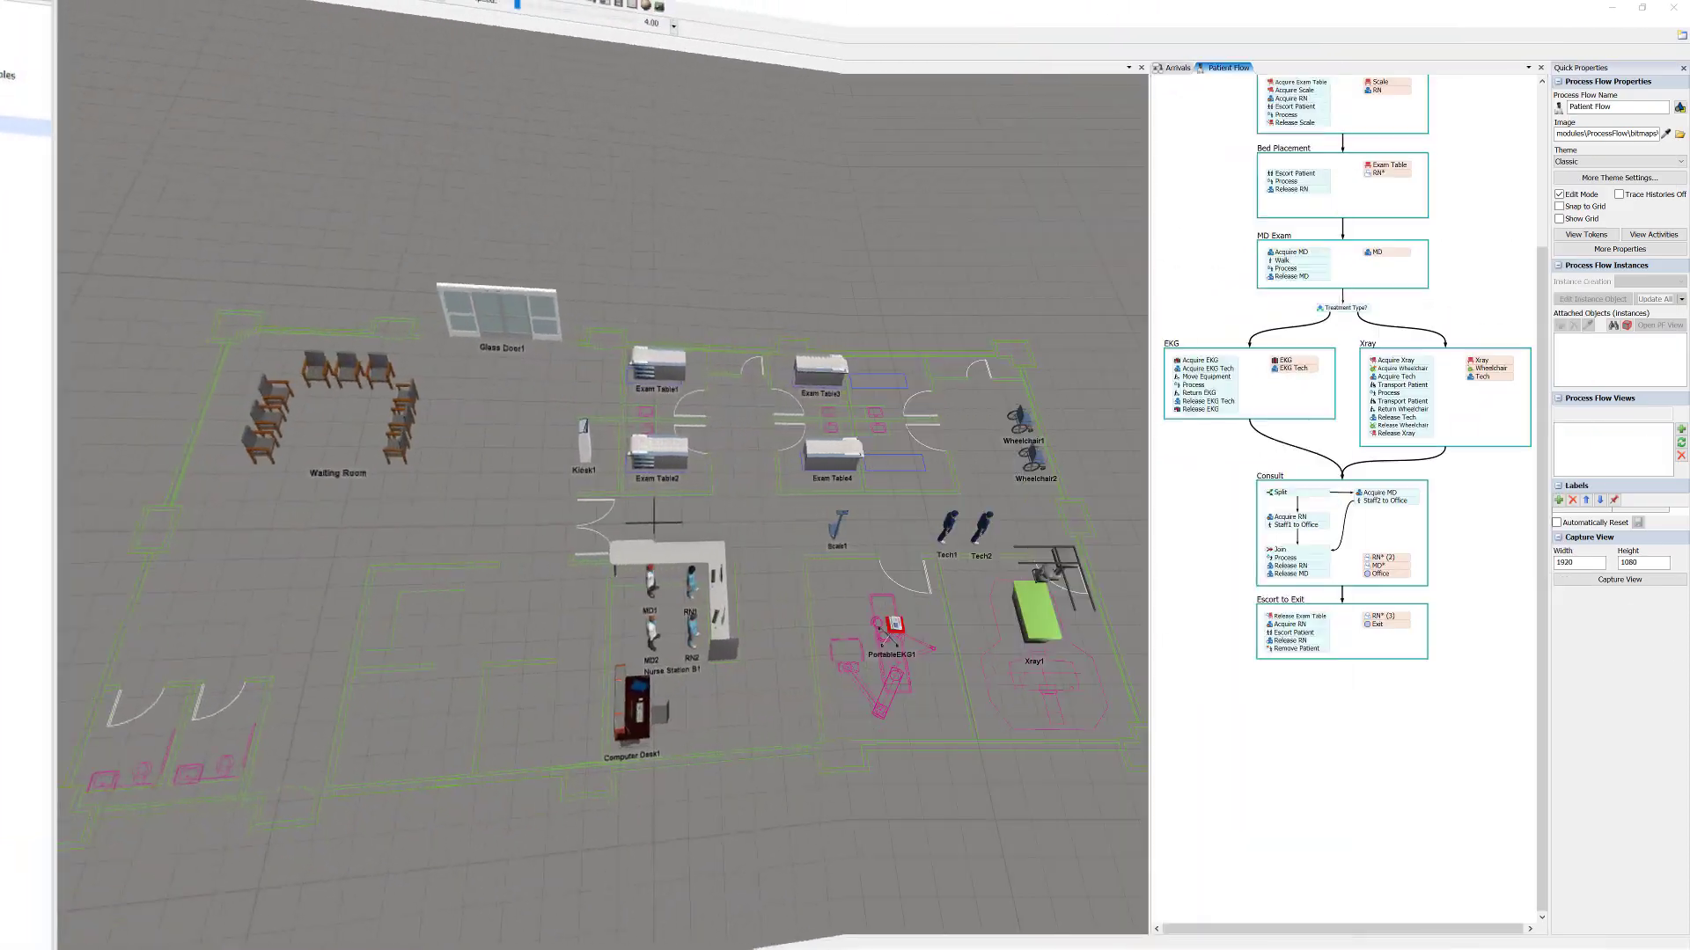
click(23, 51)
click(26, 58)
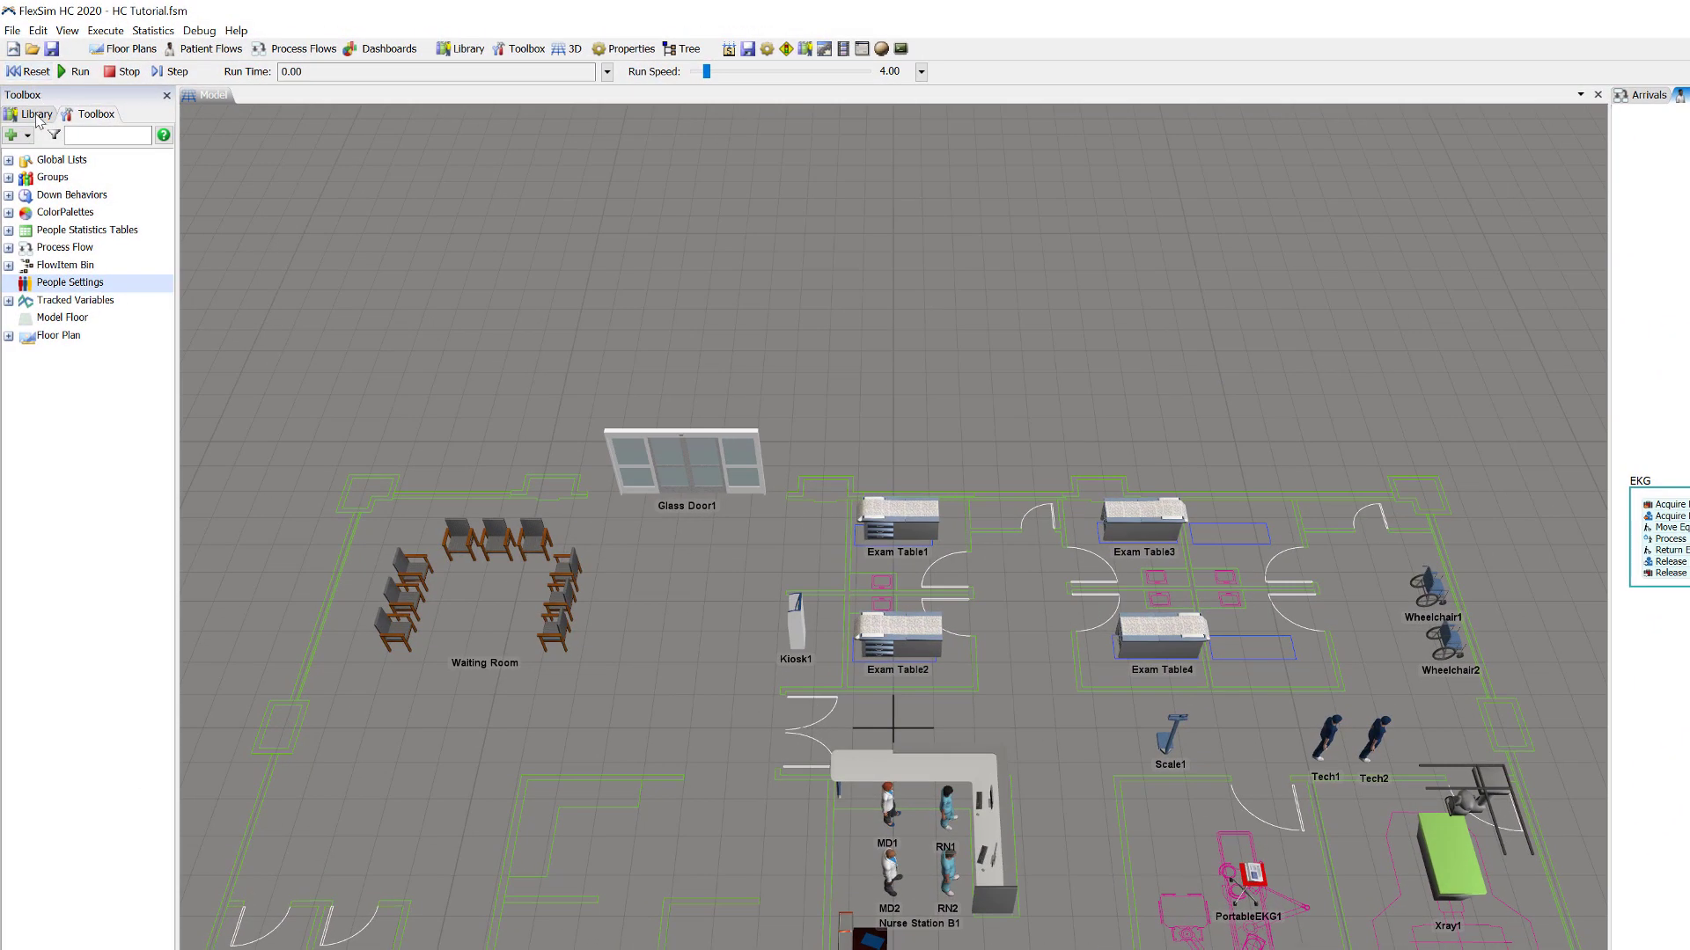
- Add a Milestone activity above Split in the Consult block and name its milestone EndTreatment
click(37, 117)
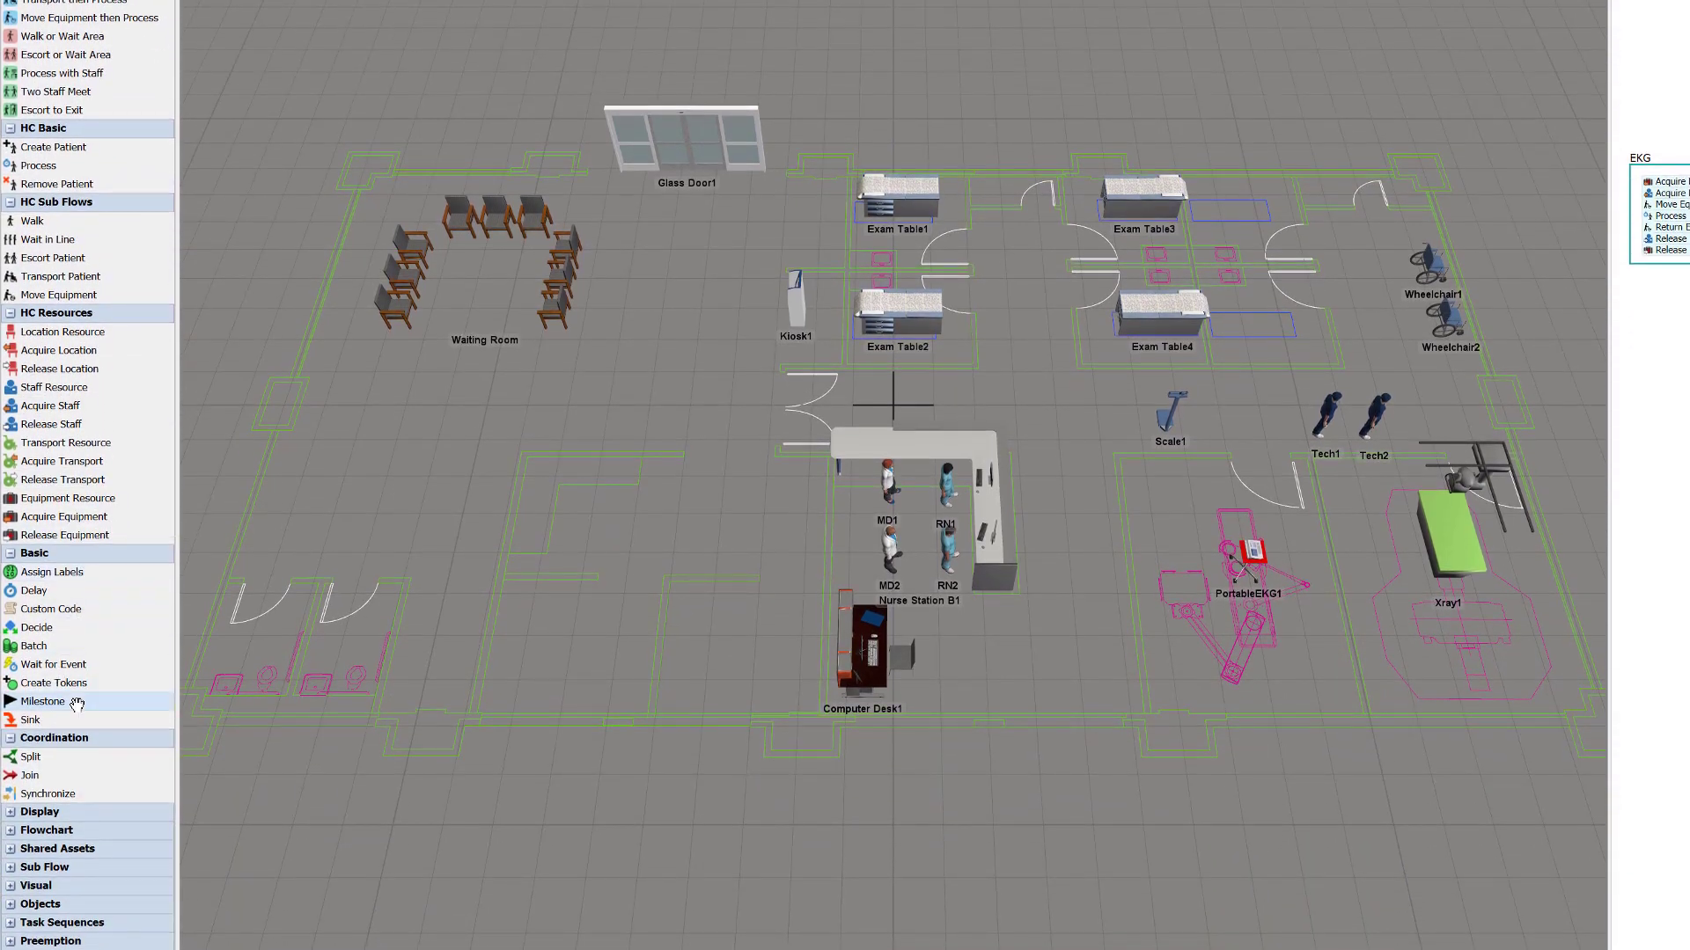
drag(1305, 643, 1368, 385)
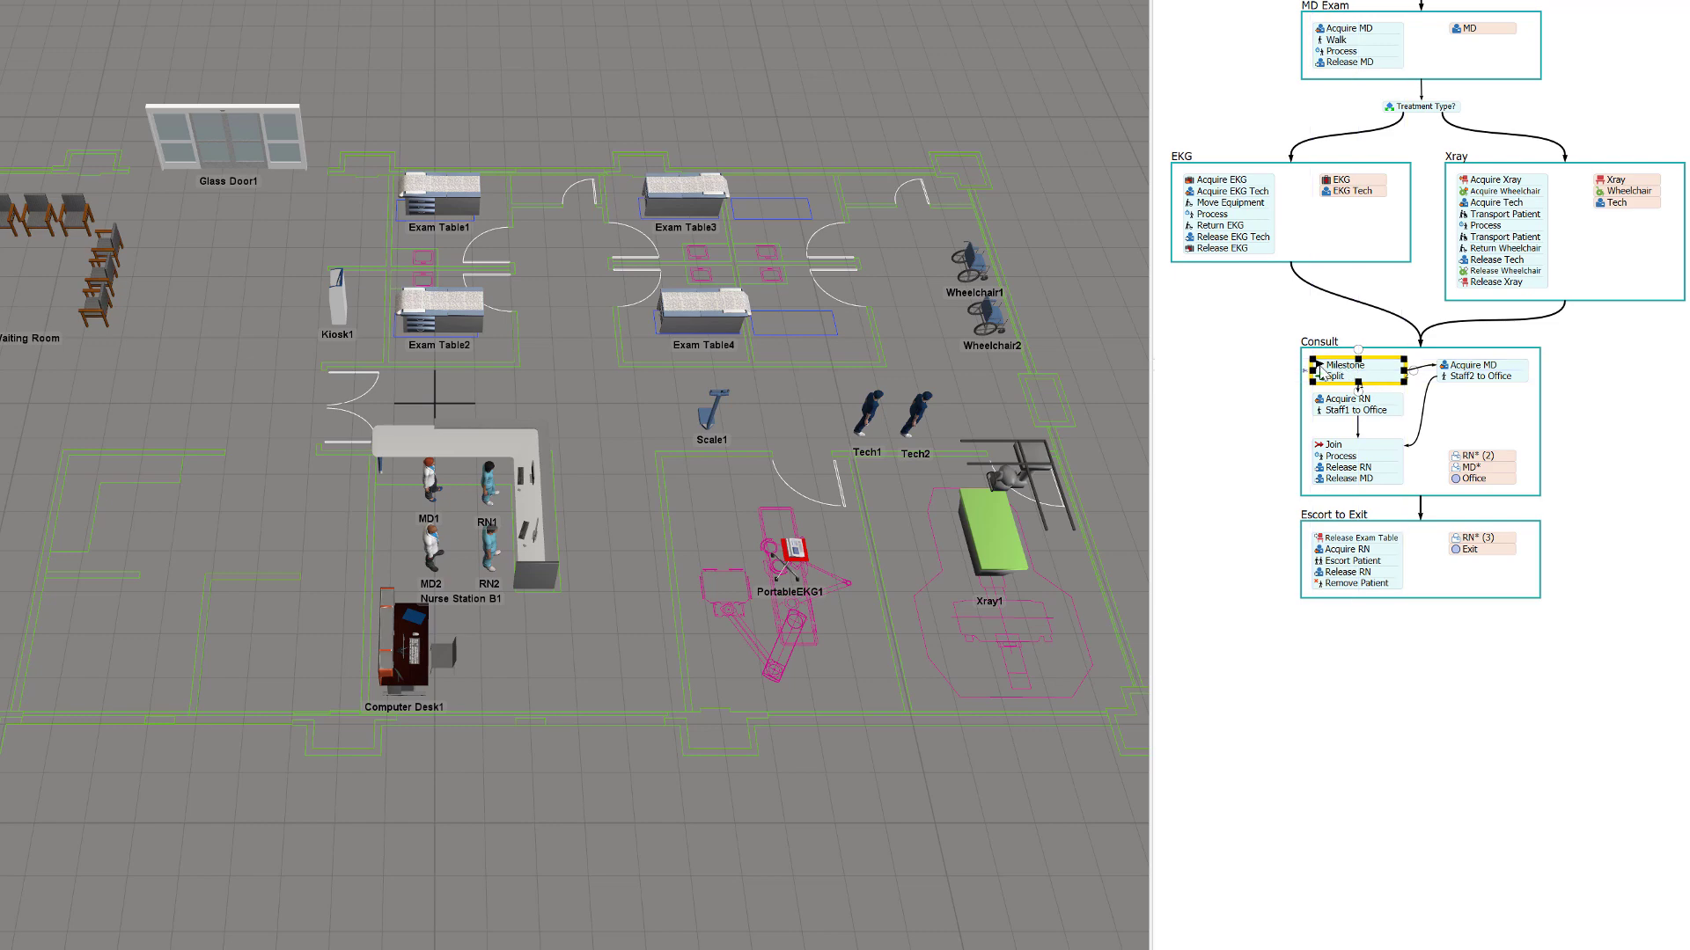
double_click(1320, 373)
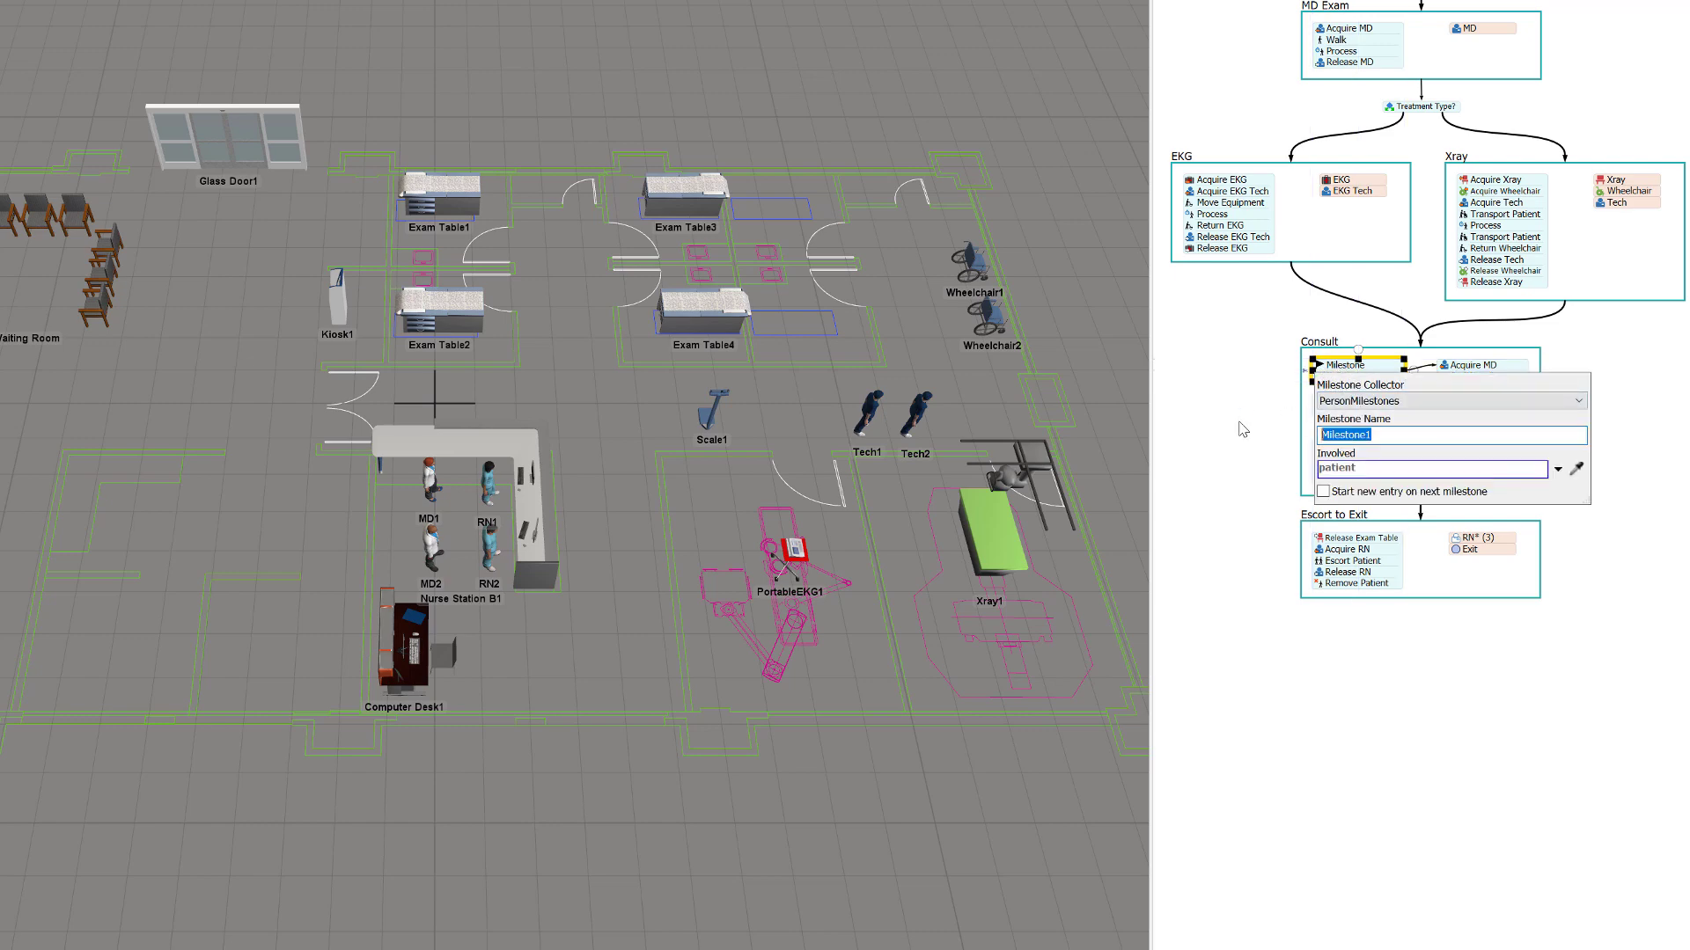
text(EndTreatment)
click(1241, 436)
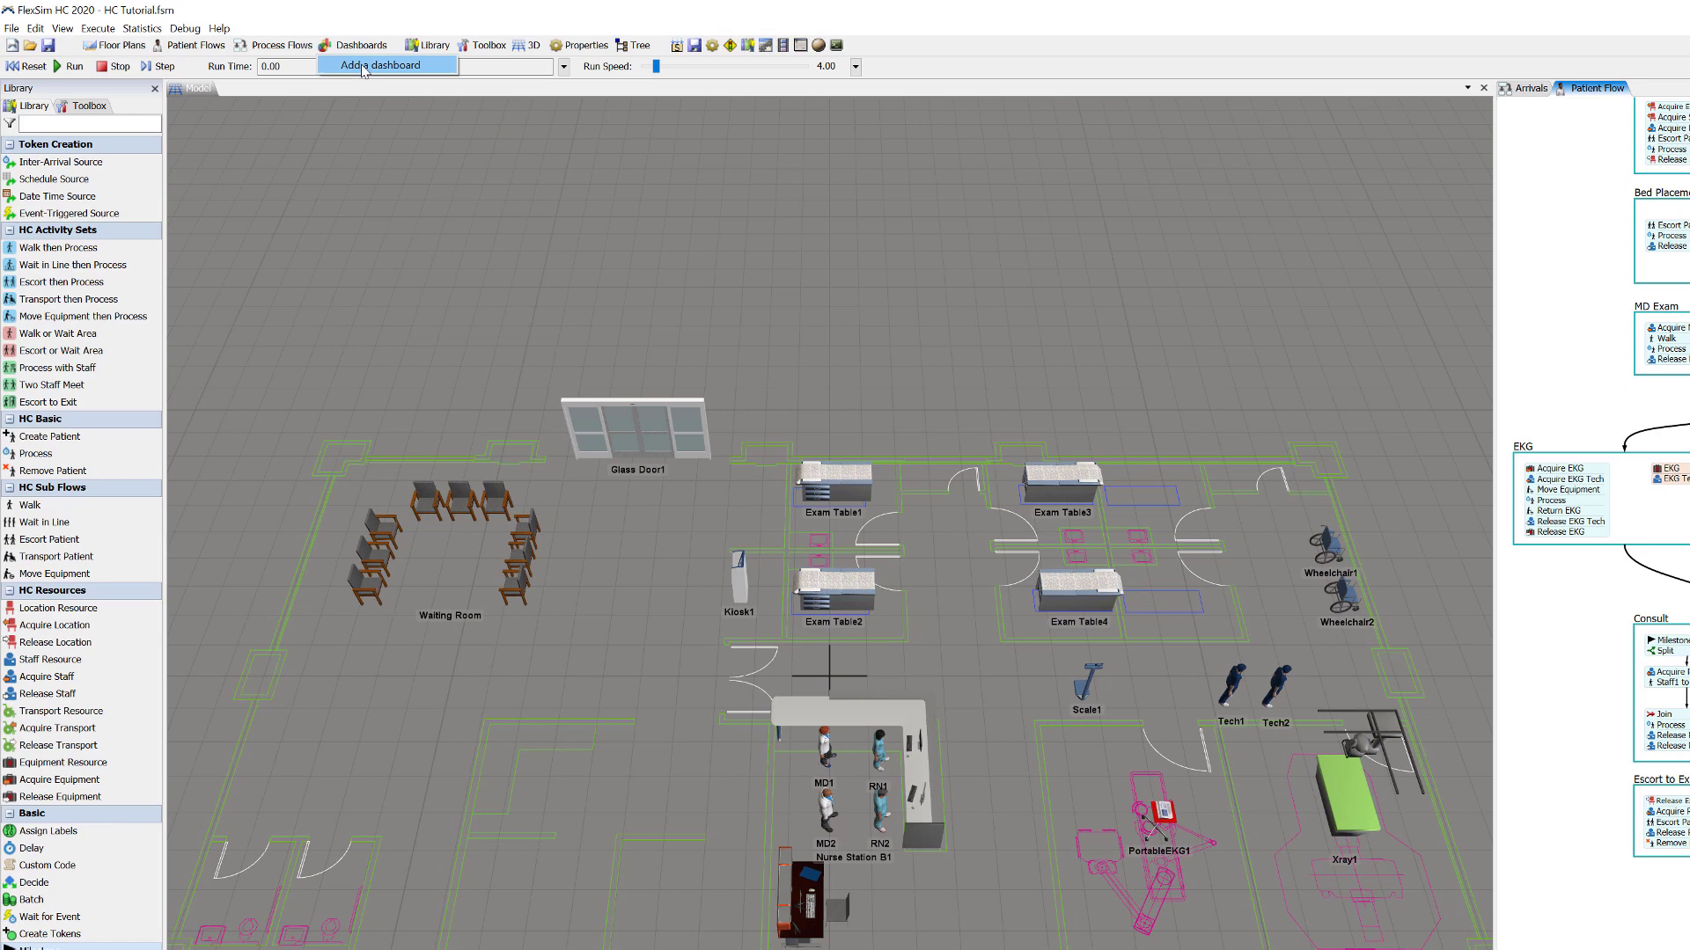
- Add a dashboard with a patient Avg Milestone Times bar chart partitioned by the Treatment patient label
click(380, 66)
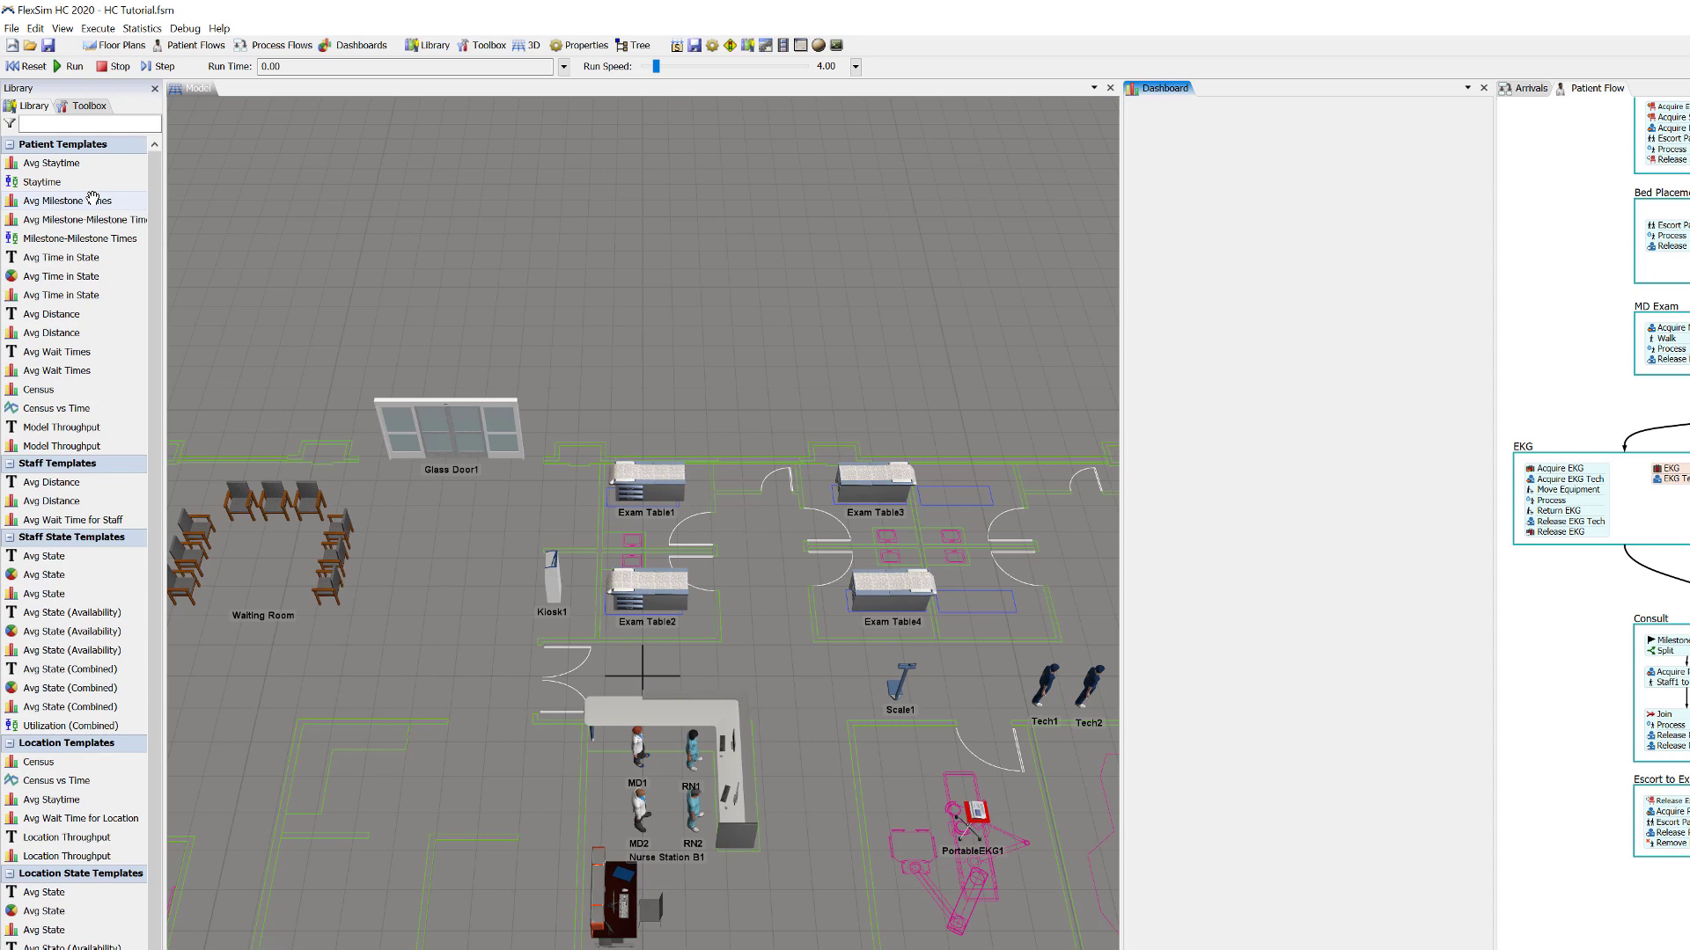
drag(93, 199, 1140, 121)
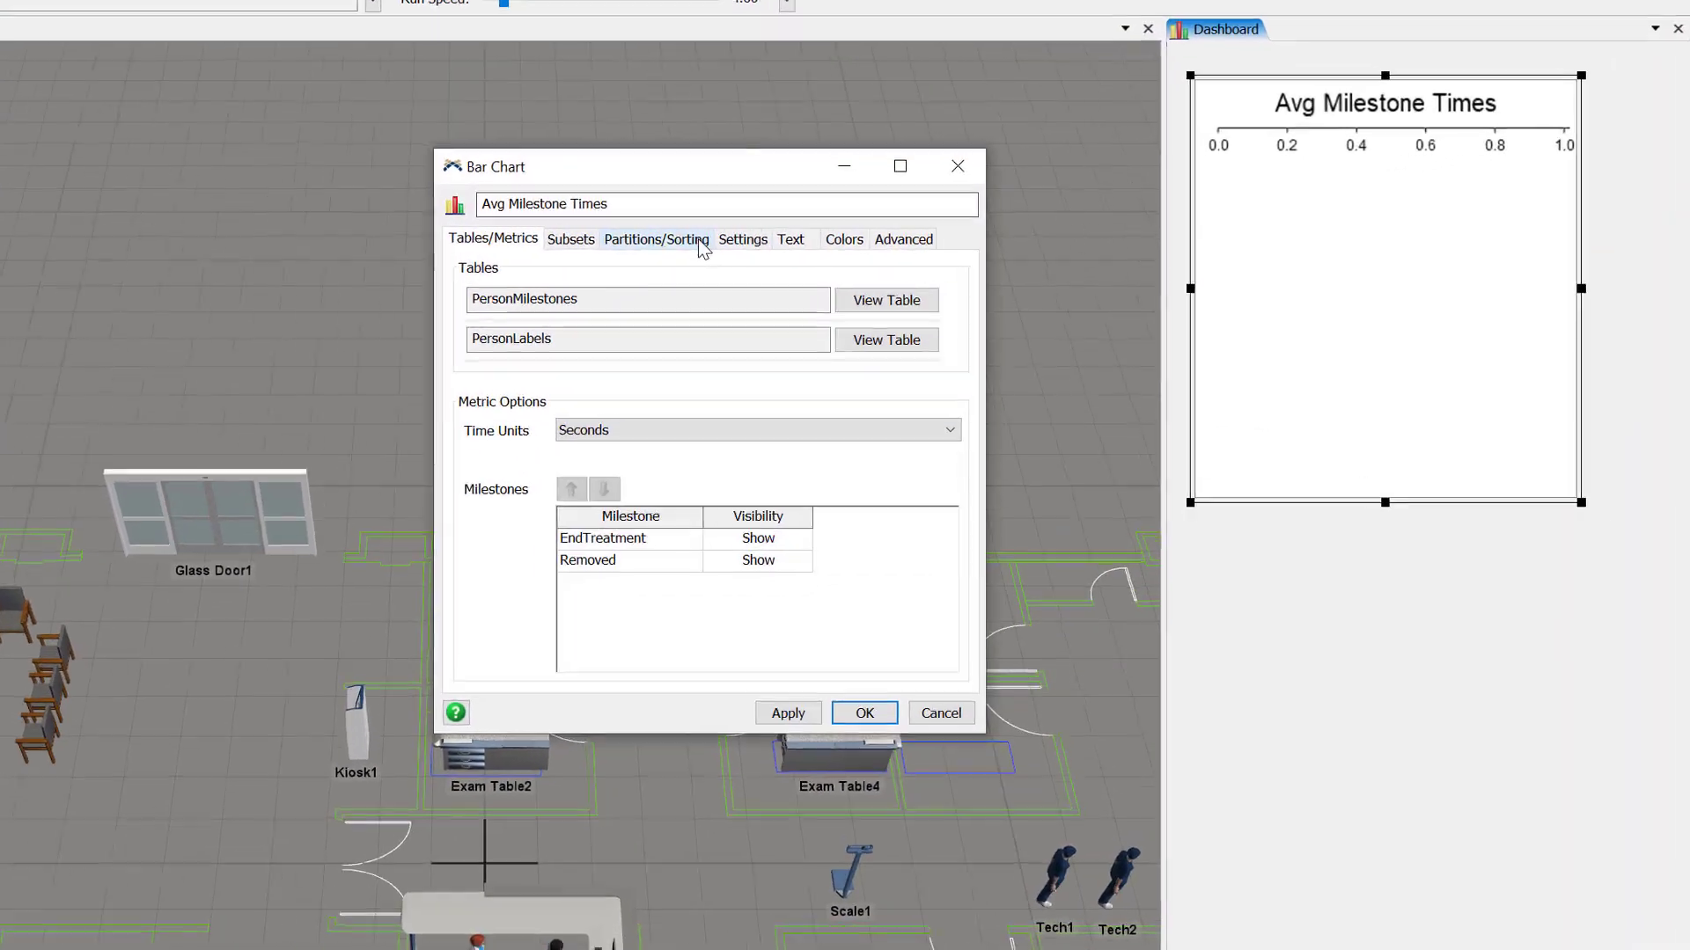
click(662, 251)
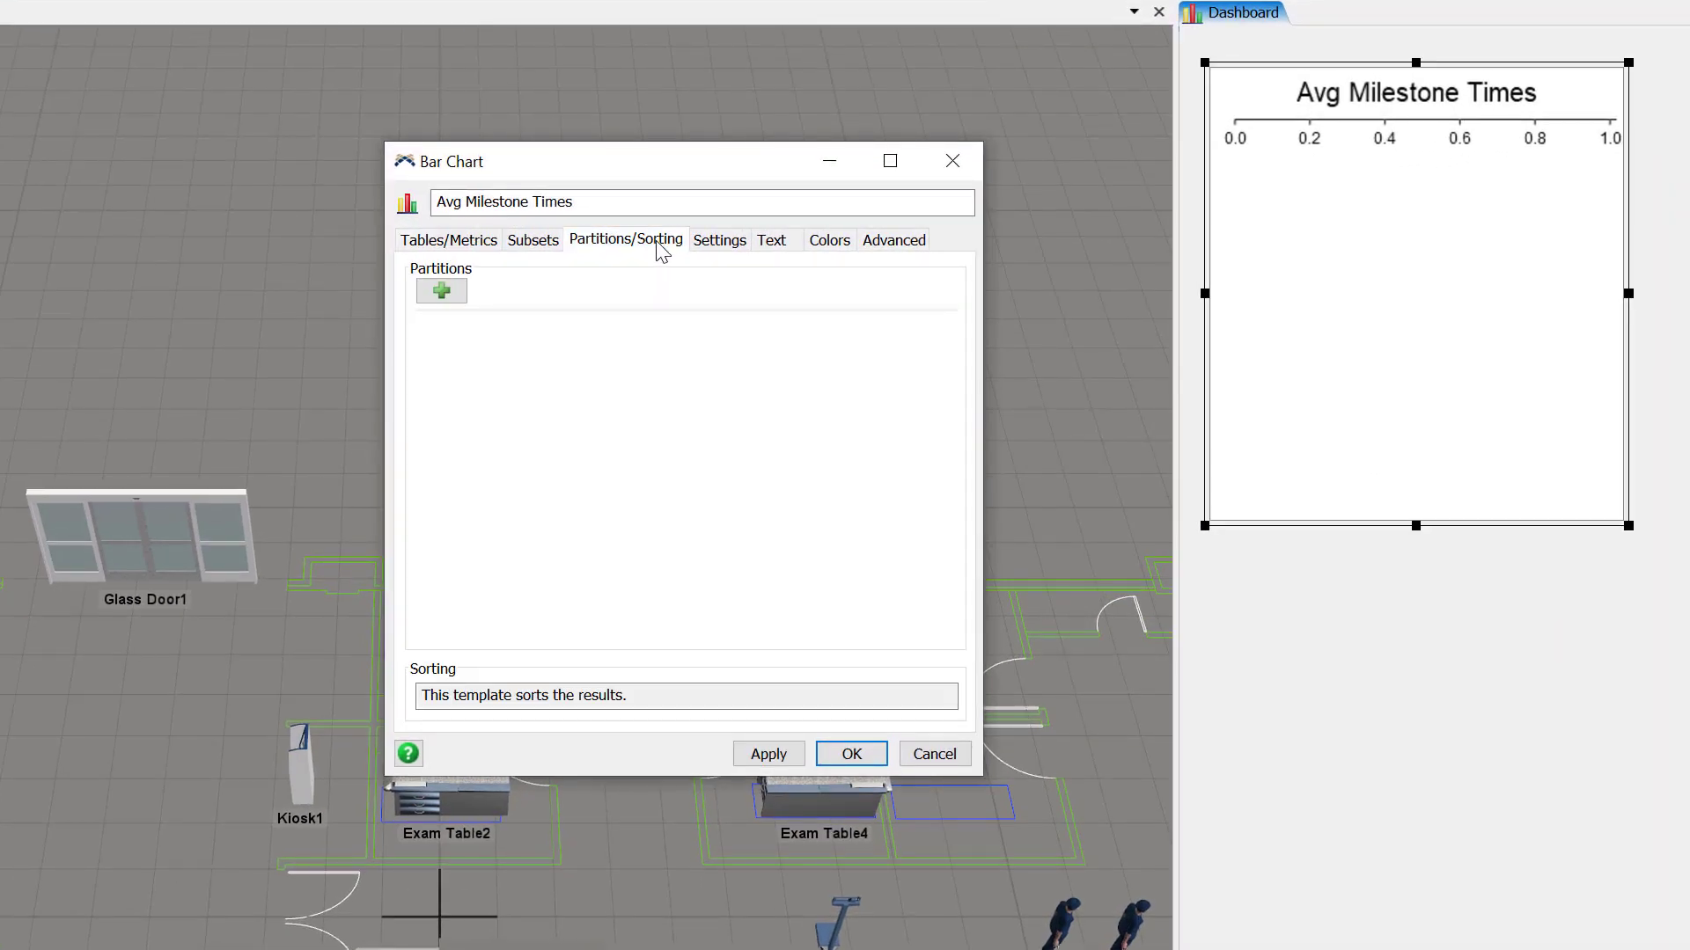
click(441, 291)
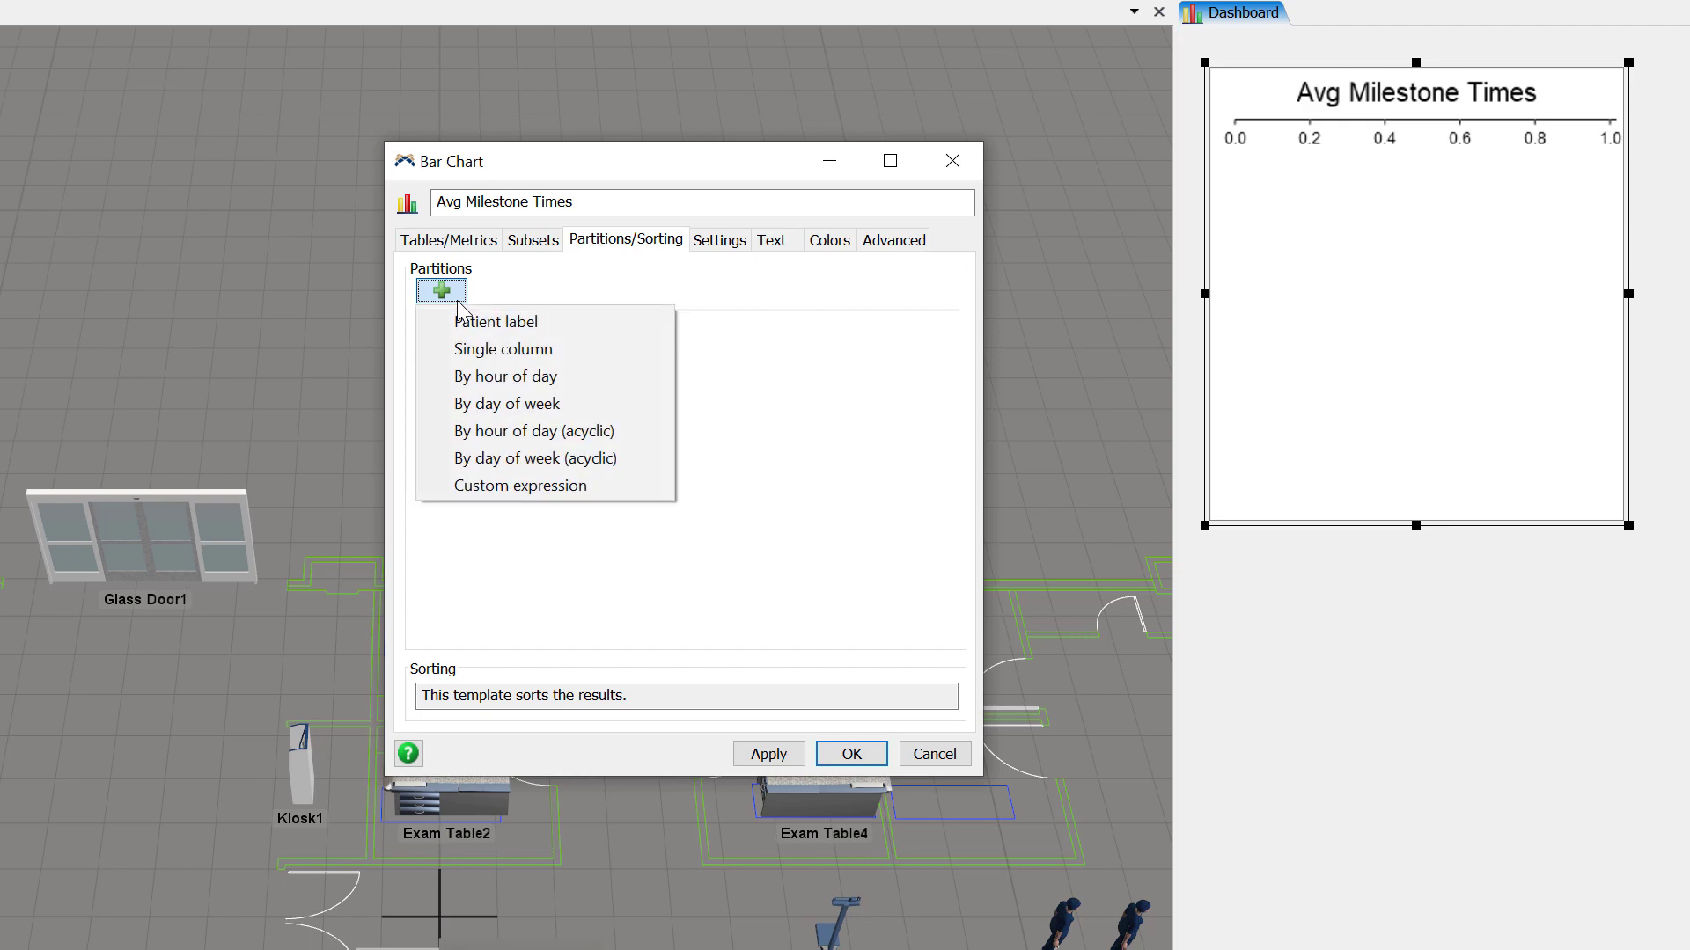
click(542, 322)
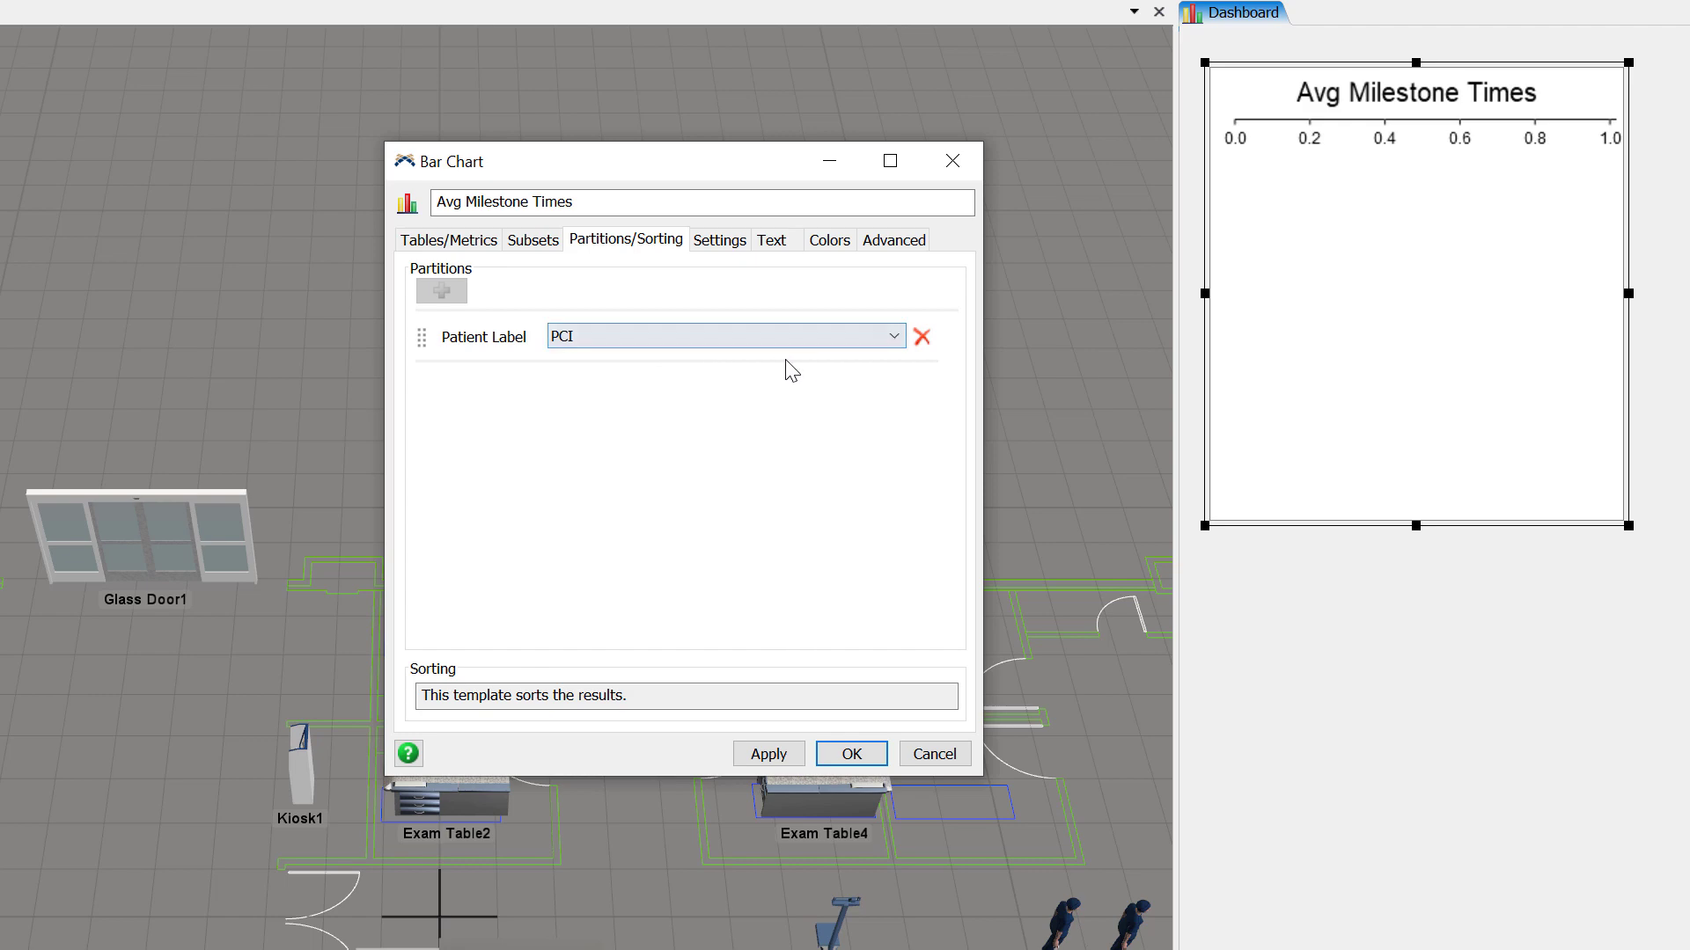
click(893, 337)
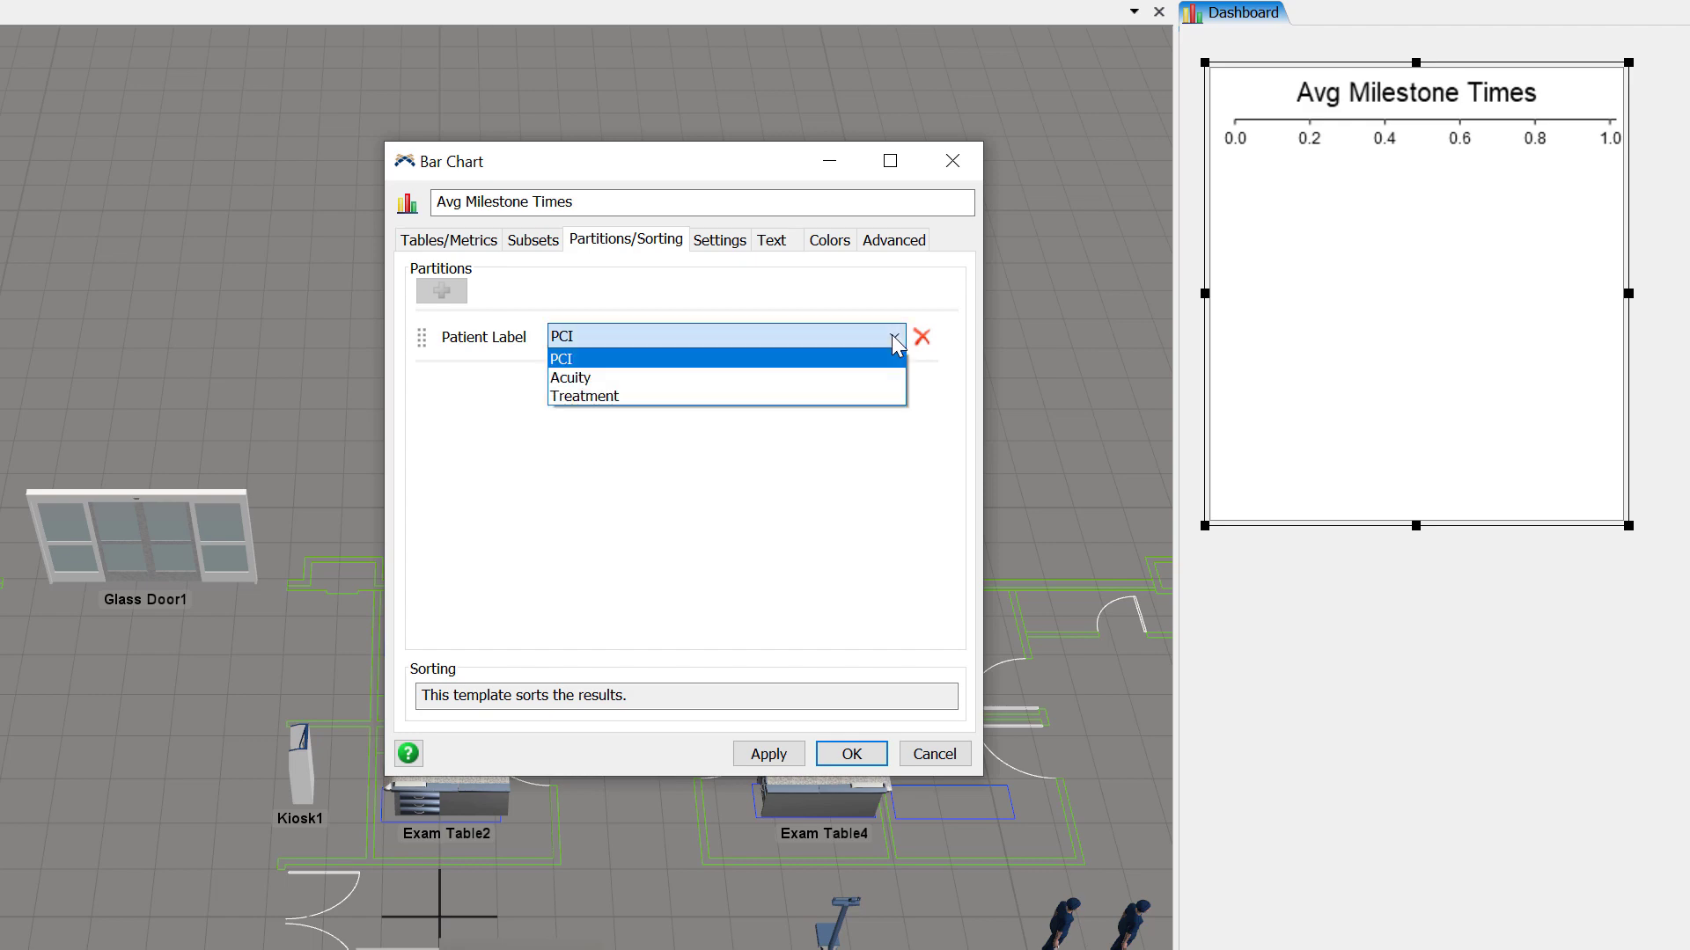
click(878, 398)
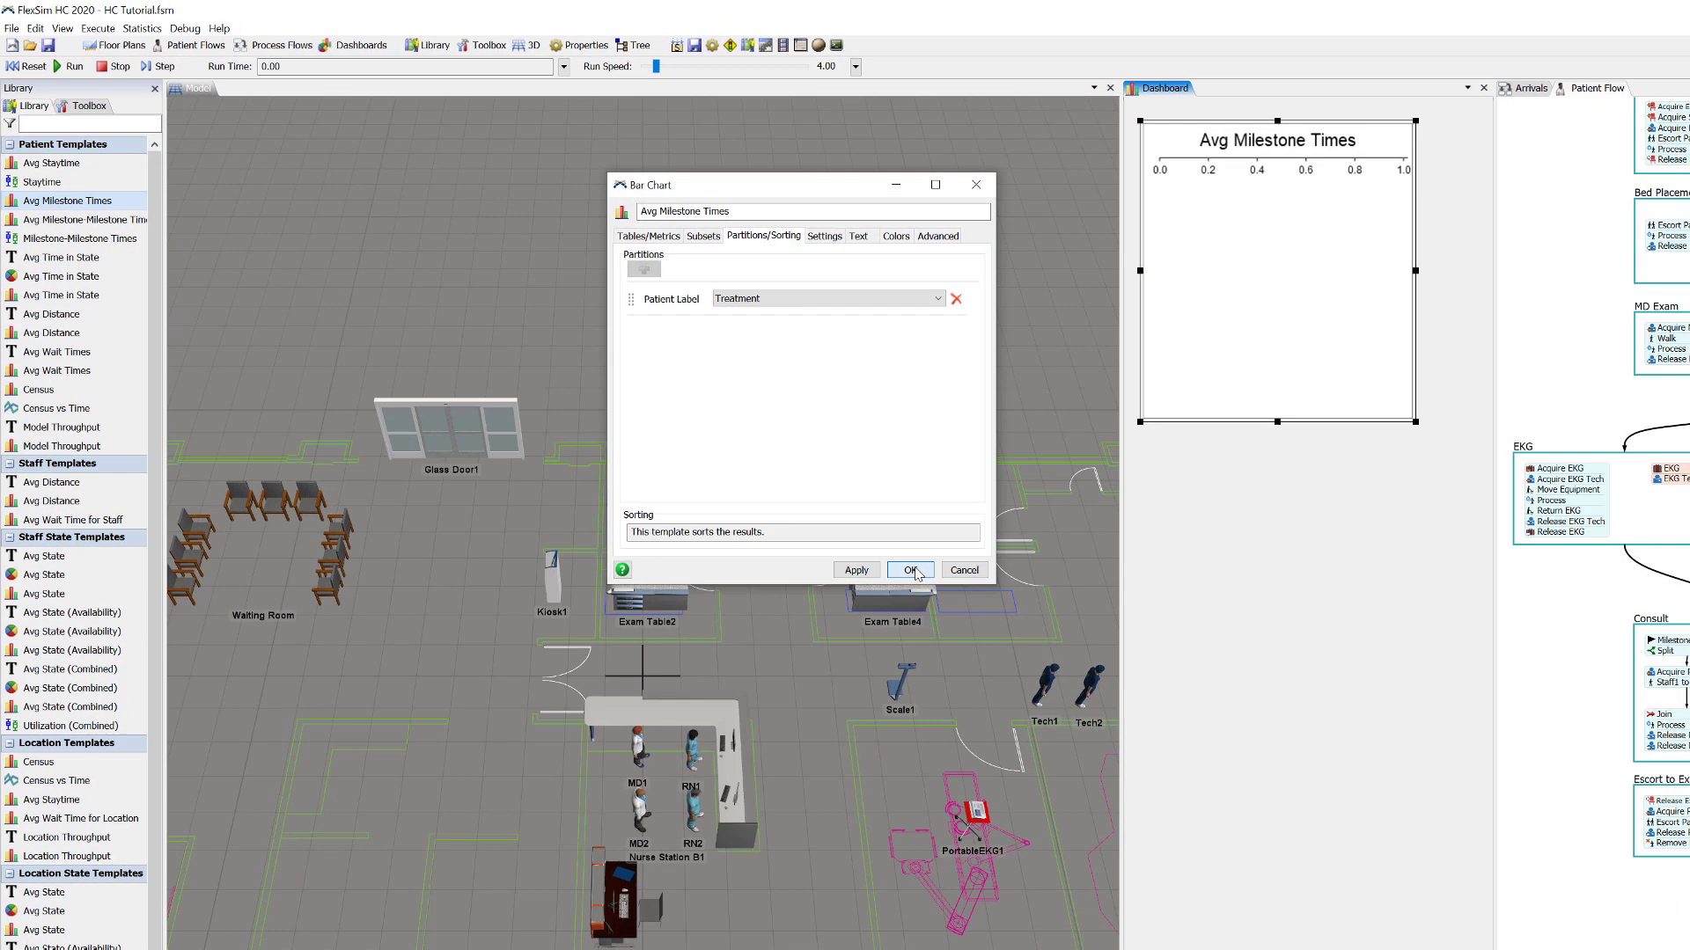
click(853, 748)
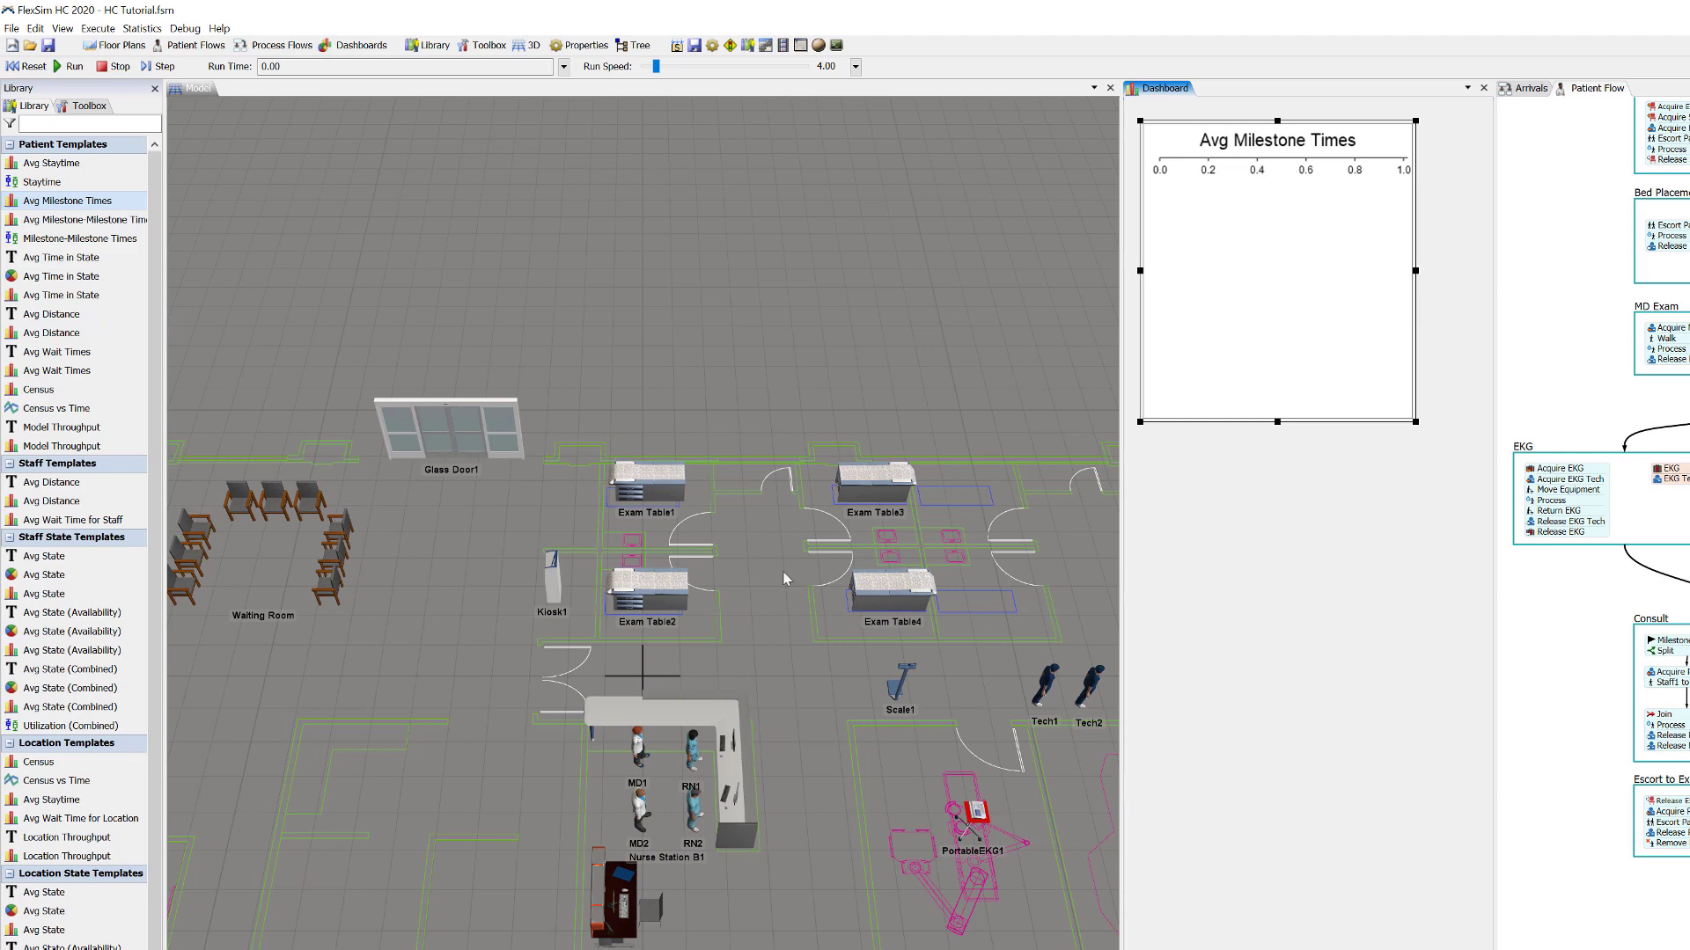
- Place the staff Avg State pie chart on the dashboard below the Avg Milestone Times chart
click(187, 598)
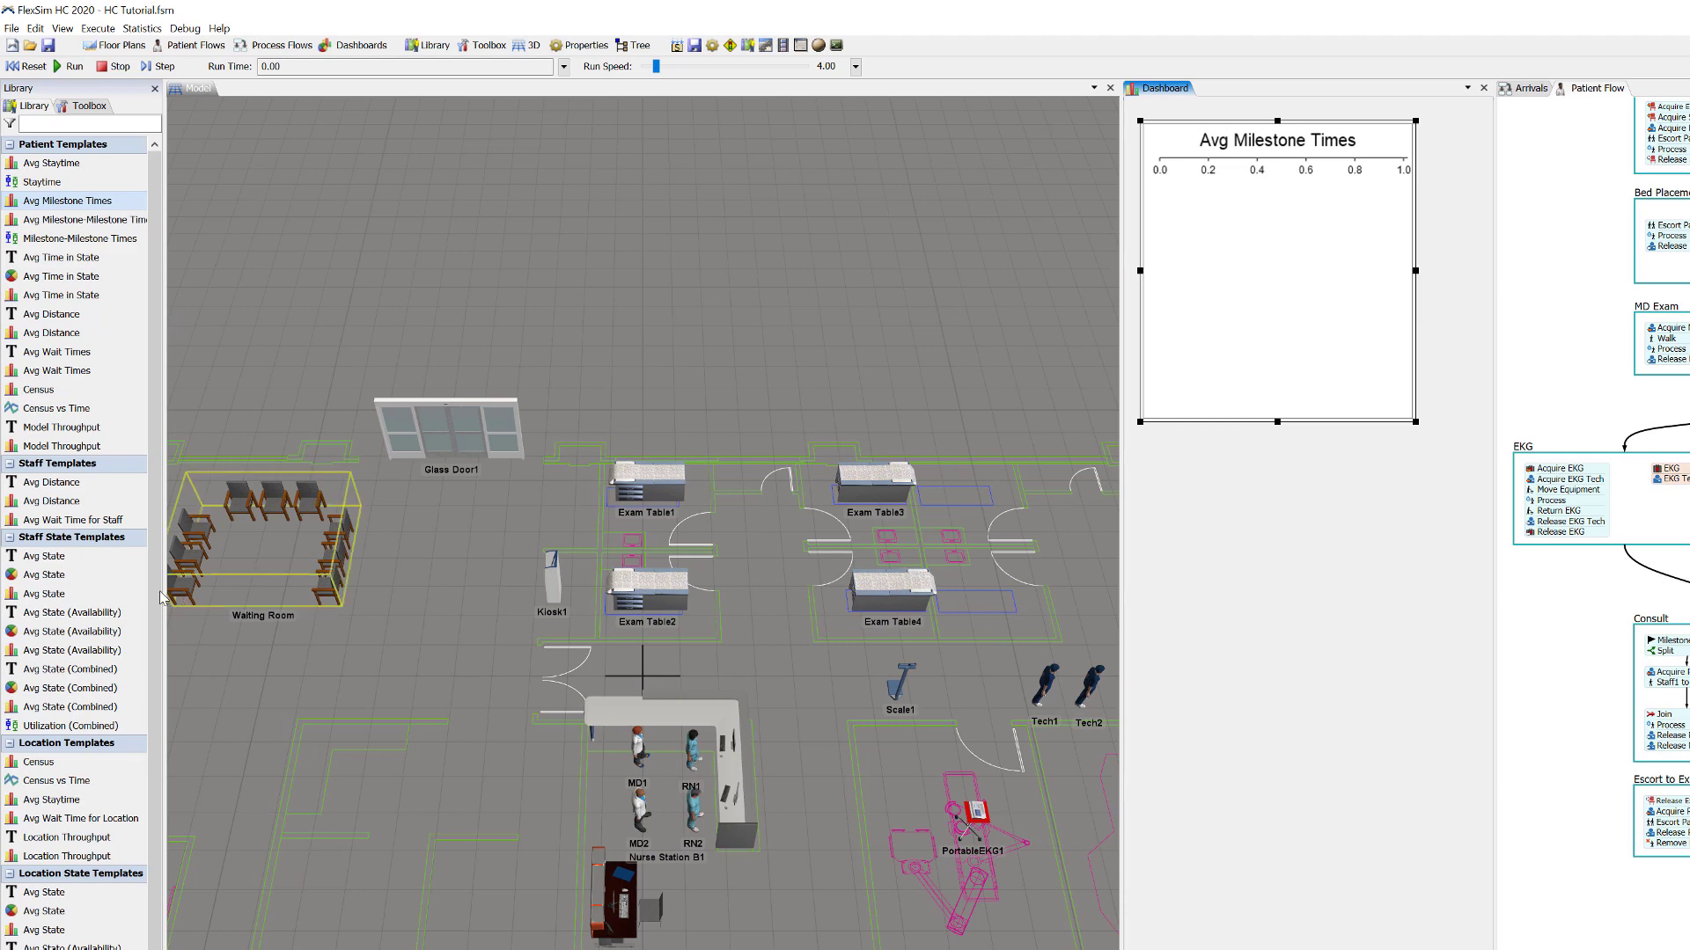
click(110, 574)
click(473, 609)
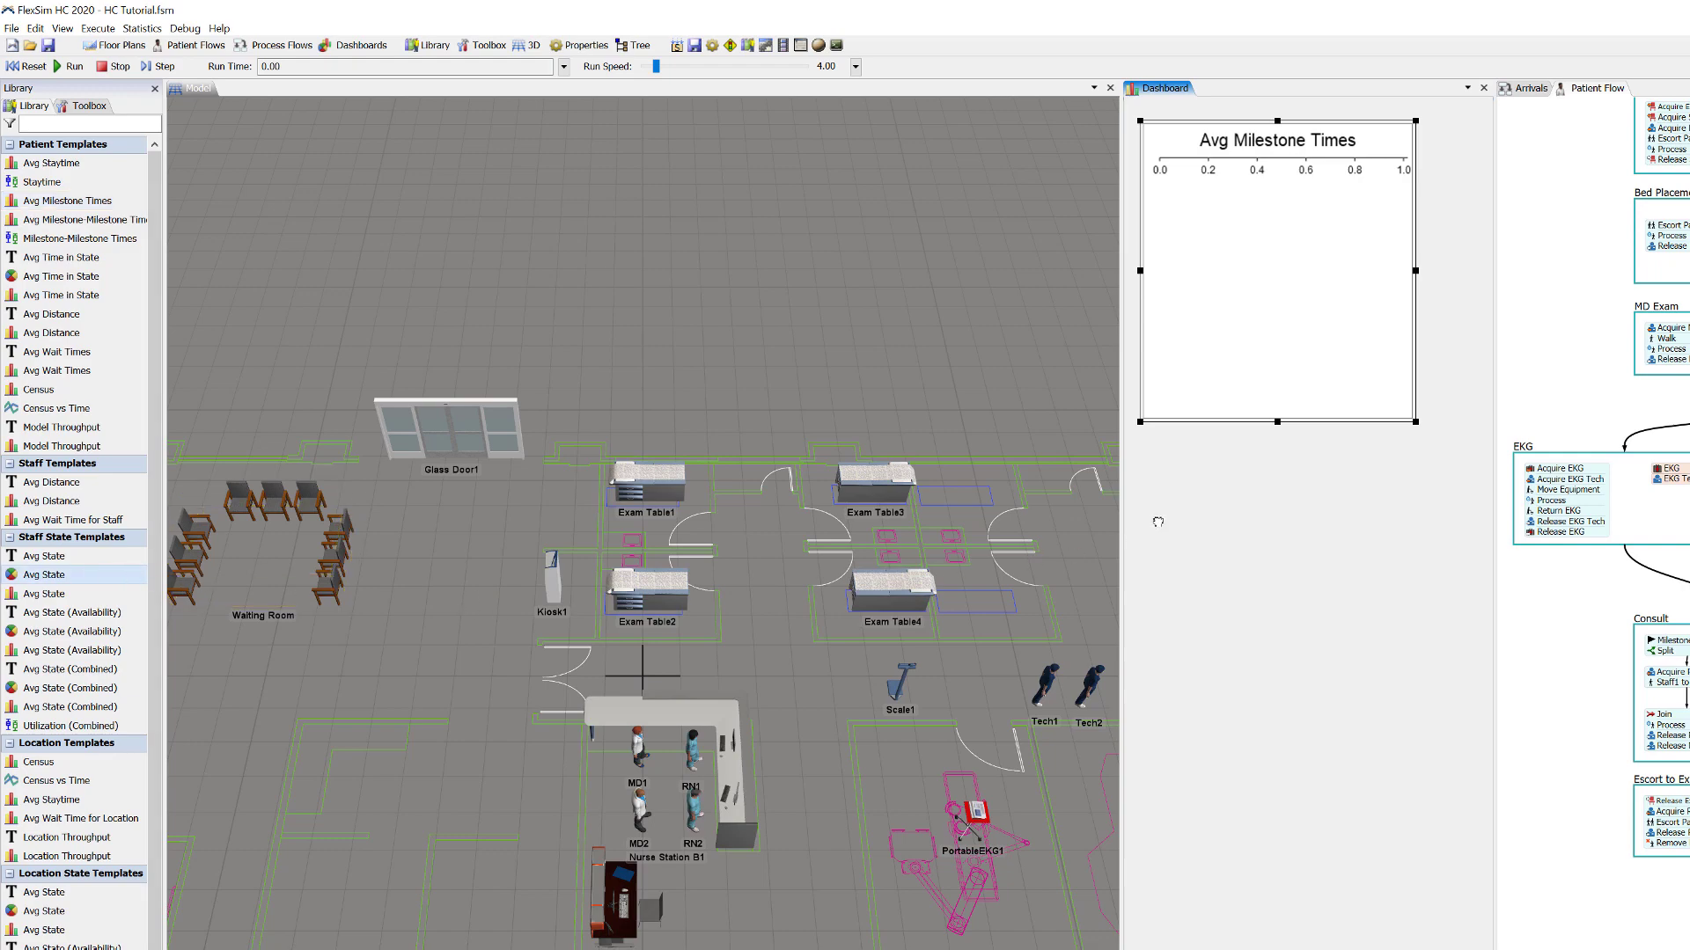
click(1140, 461)
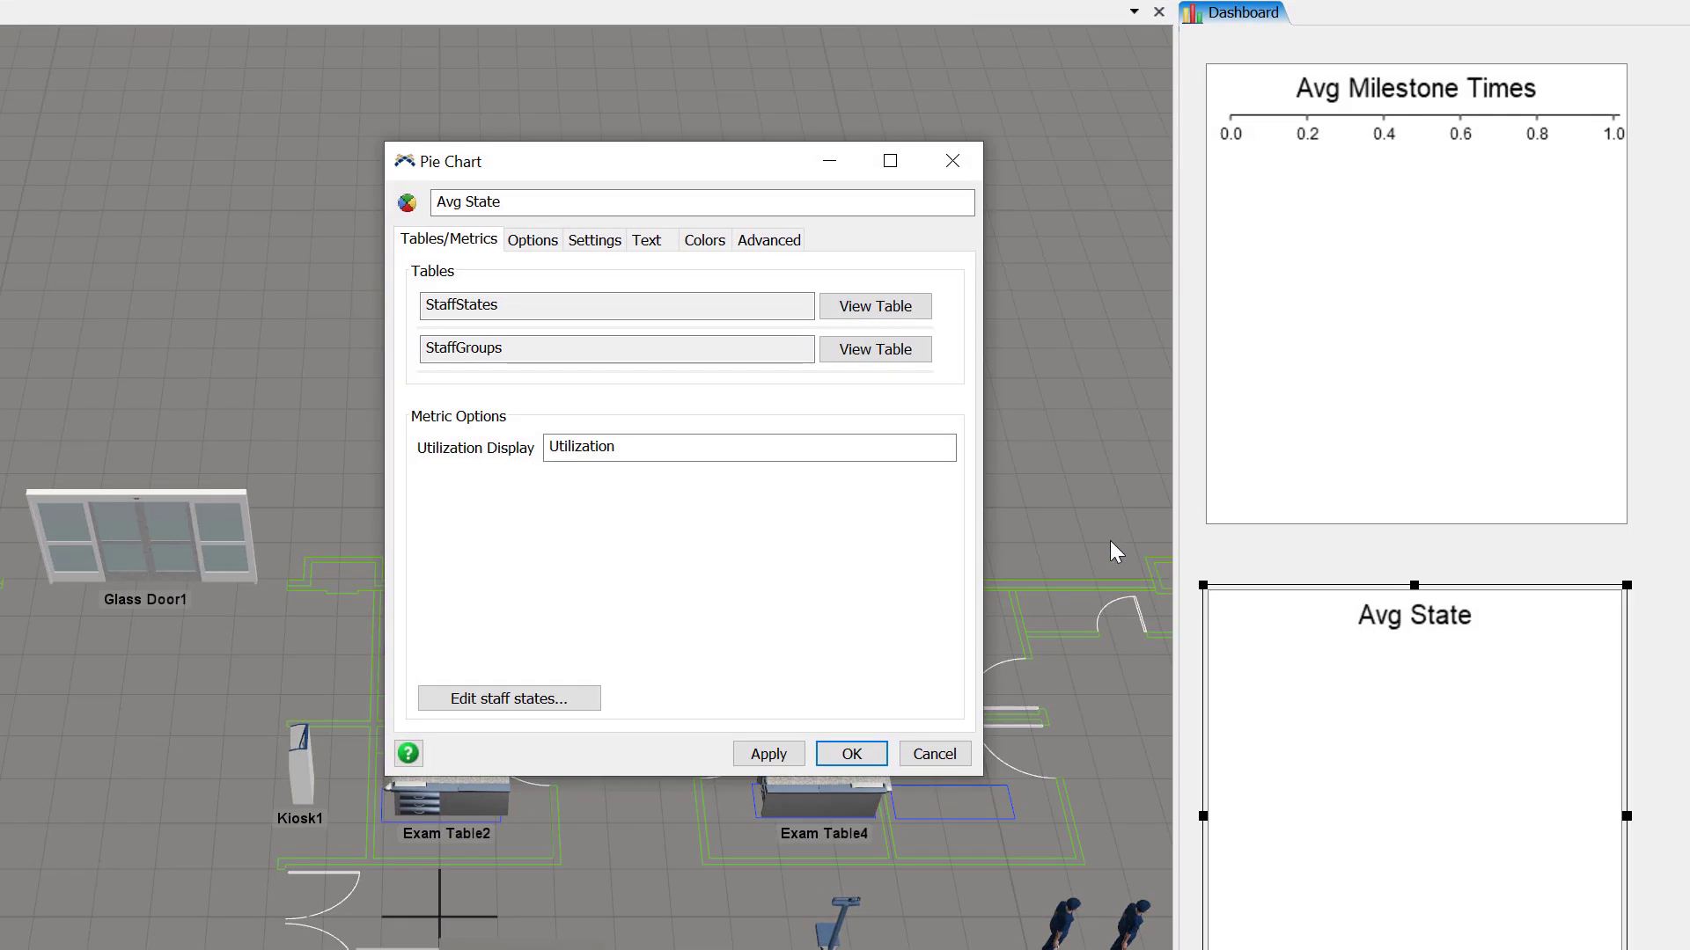
- Make the Avg State pie chart compare the RNs, MDs and Techs groups
click(535, 247)
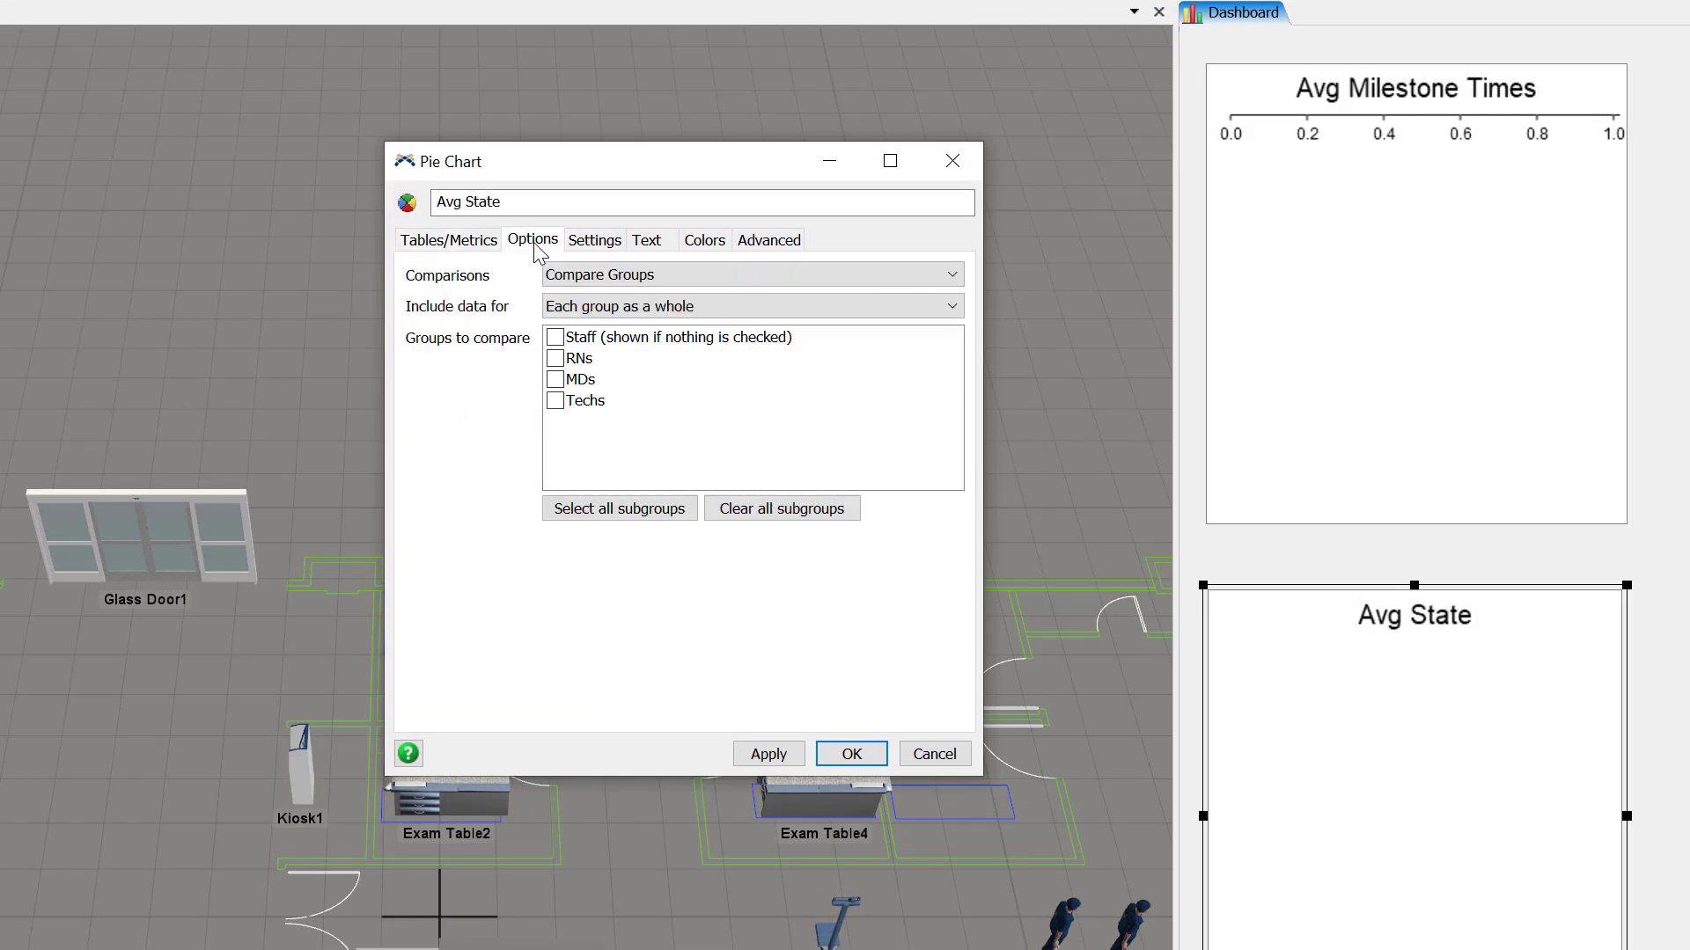
click(556, 359)
click(556, 381)
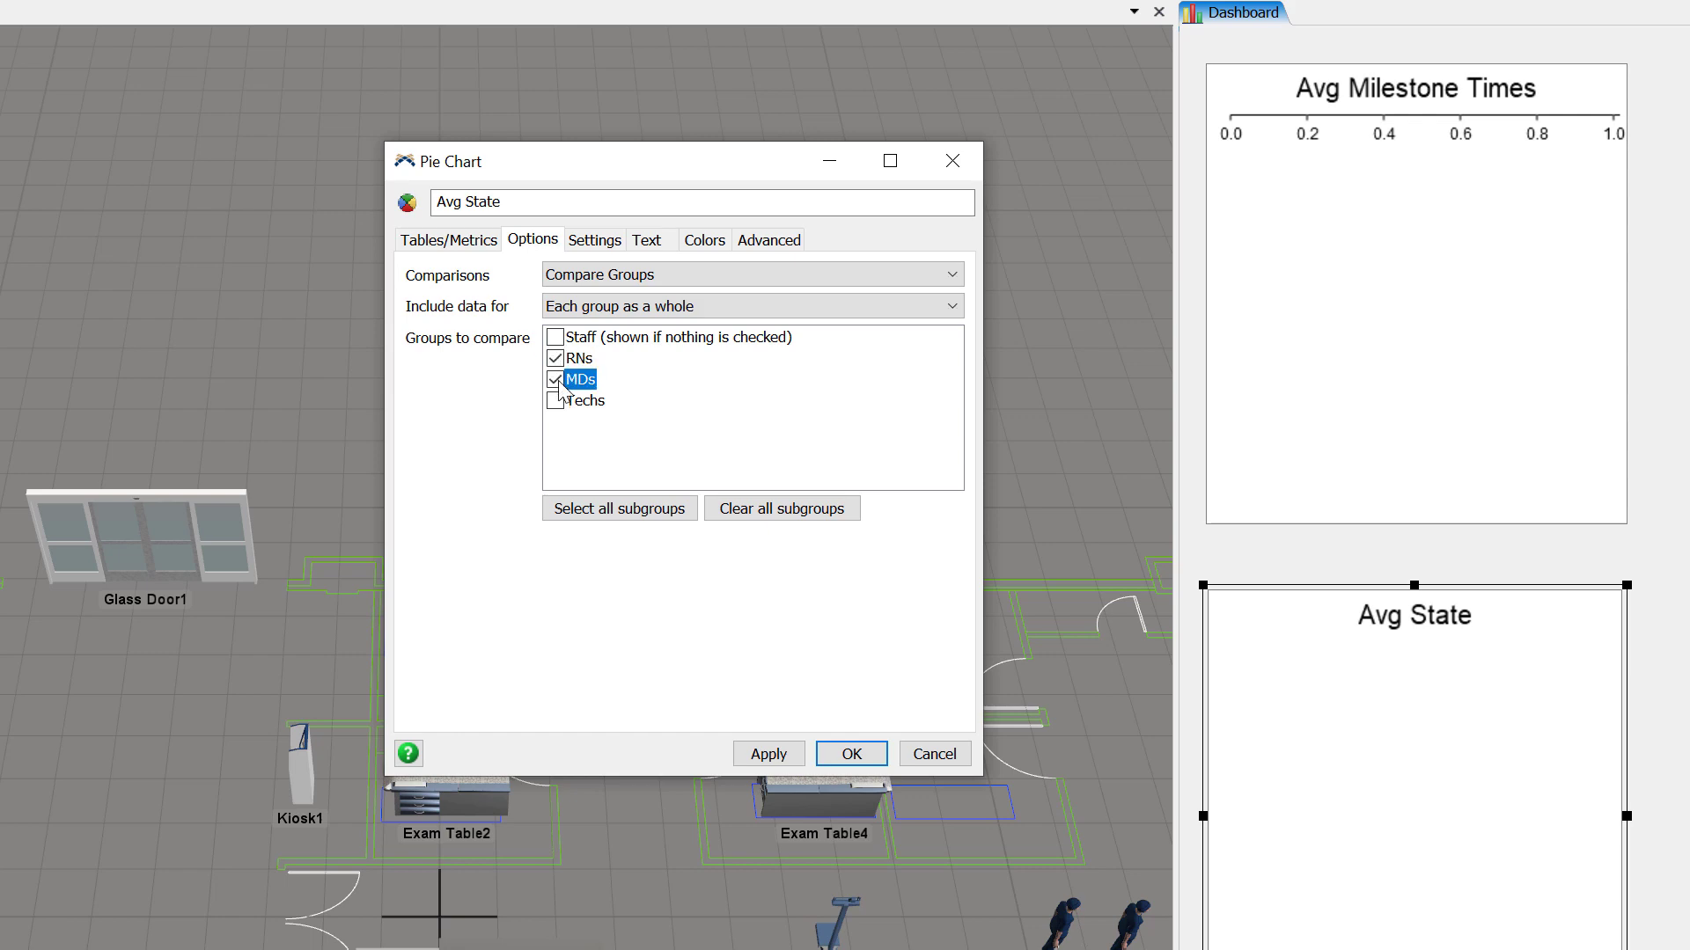
click(559, 404)
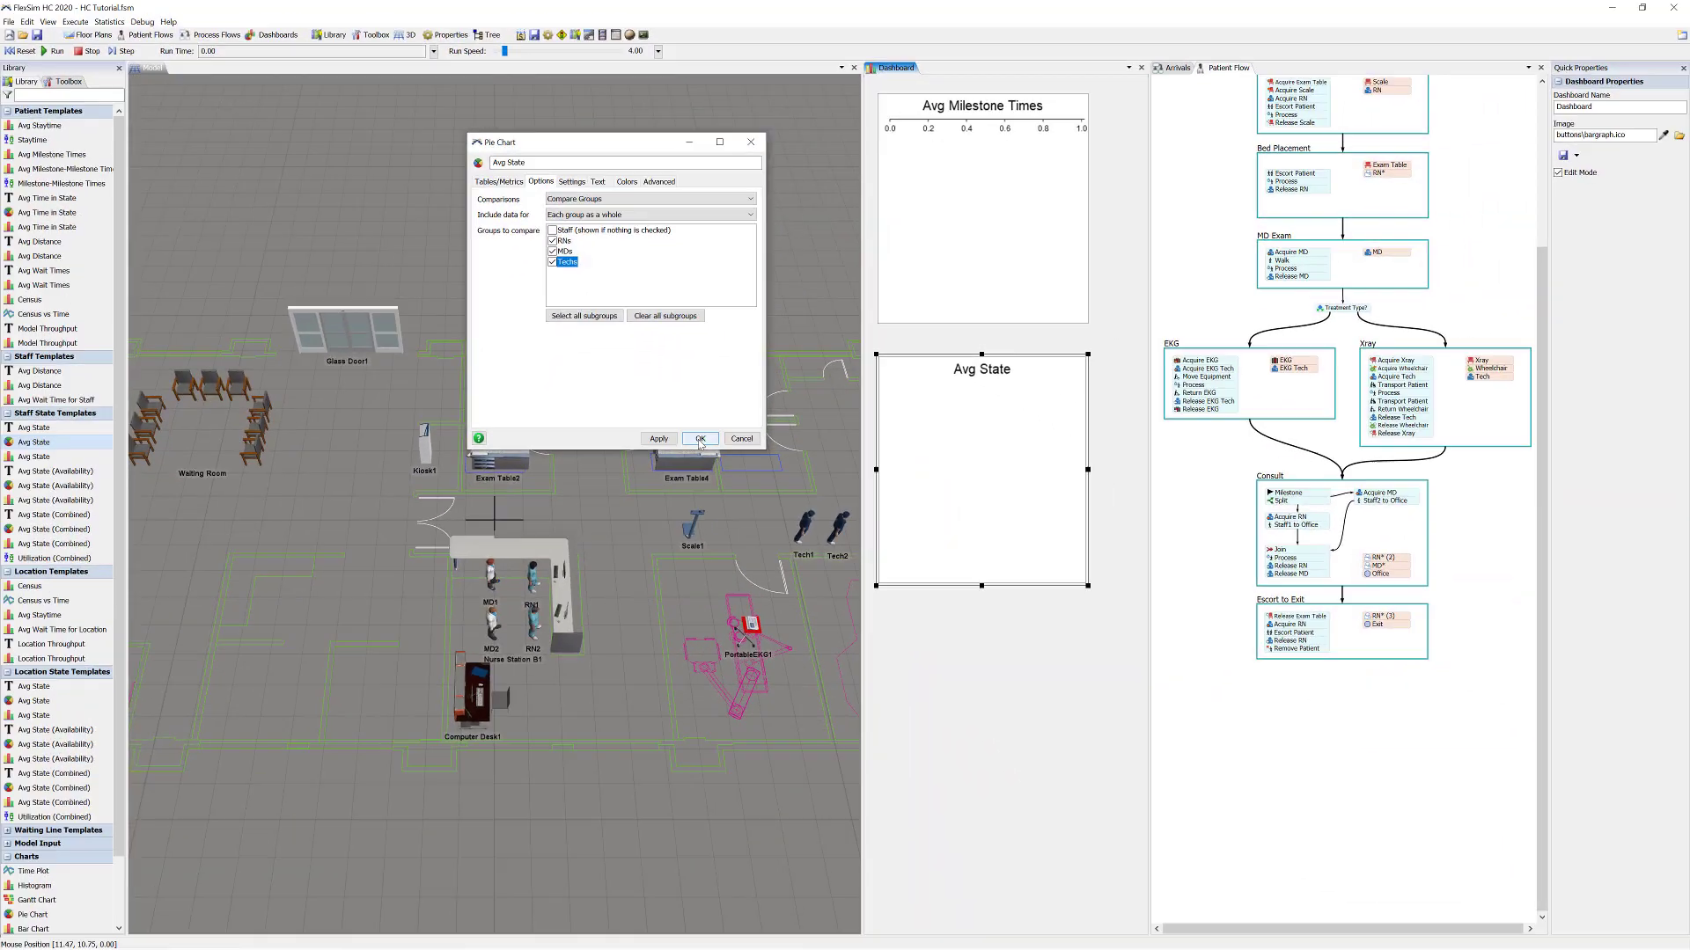
click(848, 756)
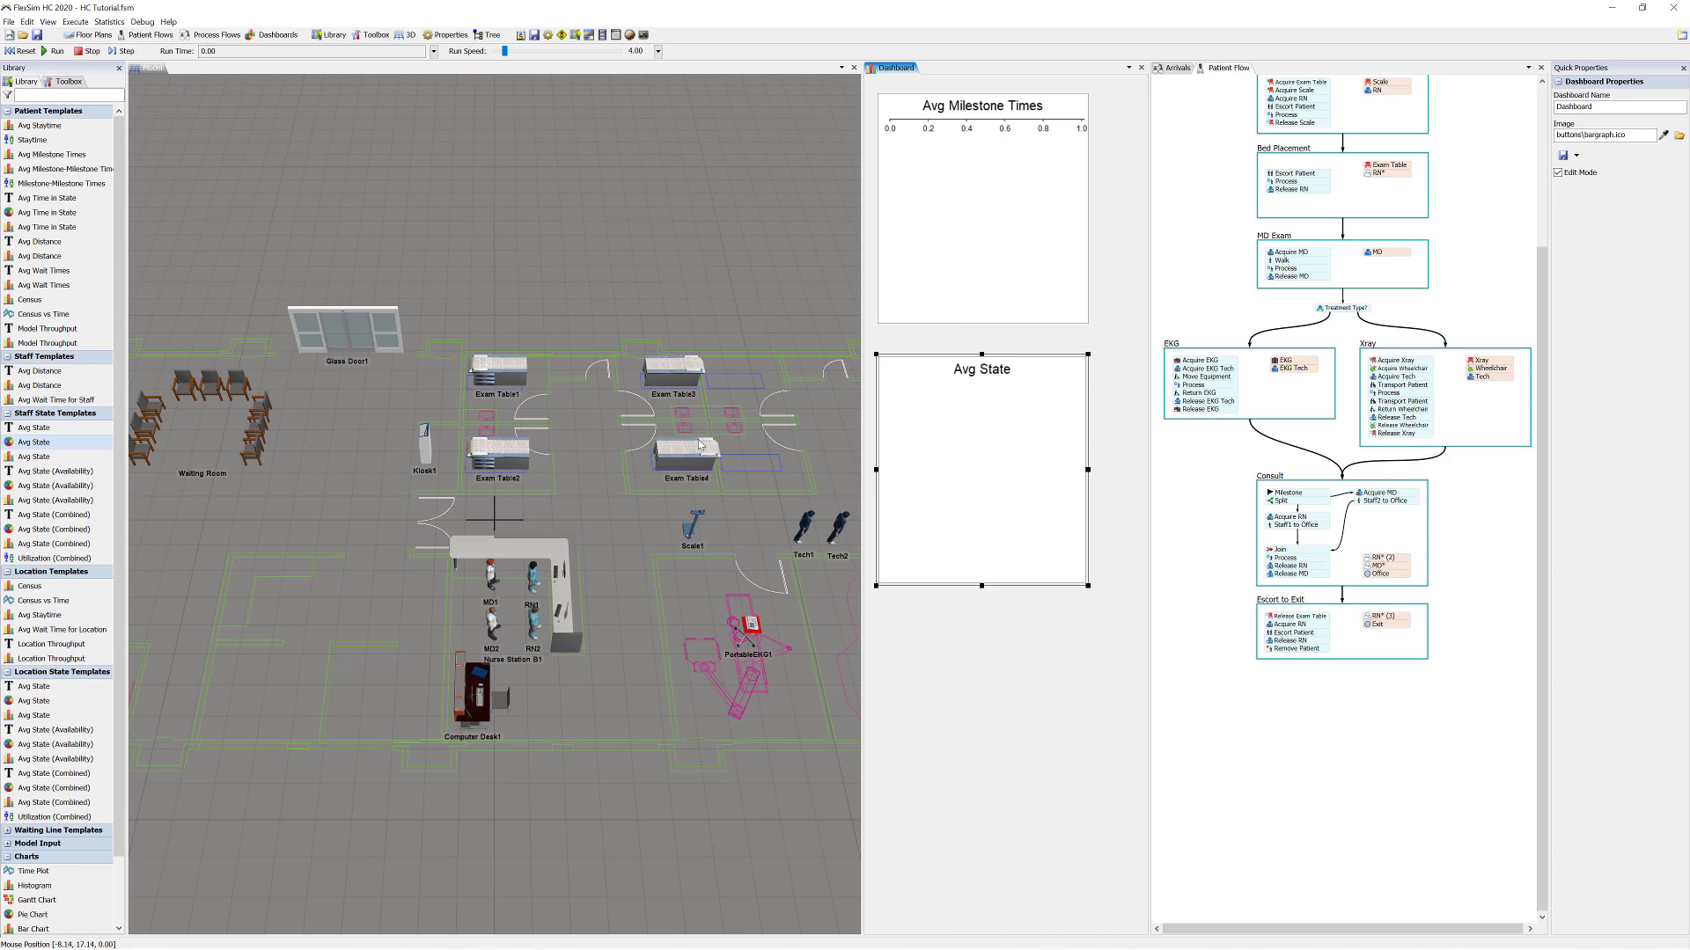
- Save the model, run it at a speed of about 48,000 to fill the dashboard charts, and reset it
click(38, 36)
click(51, 51)
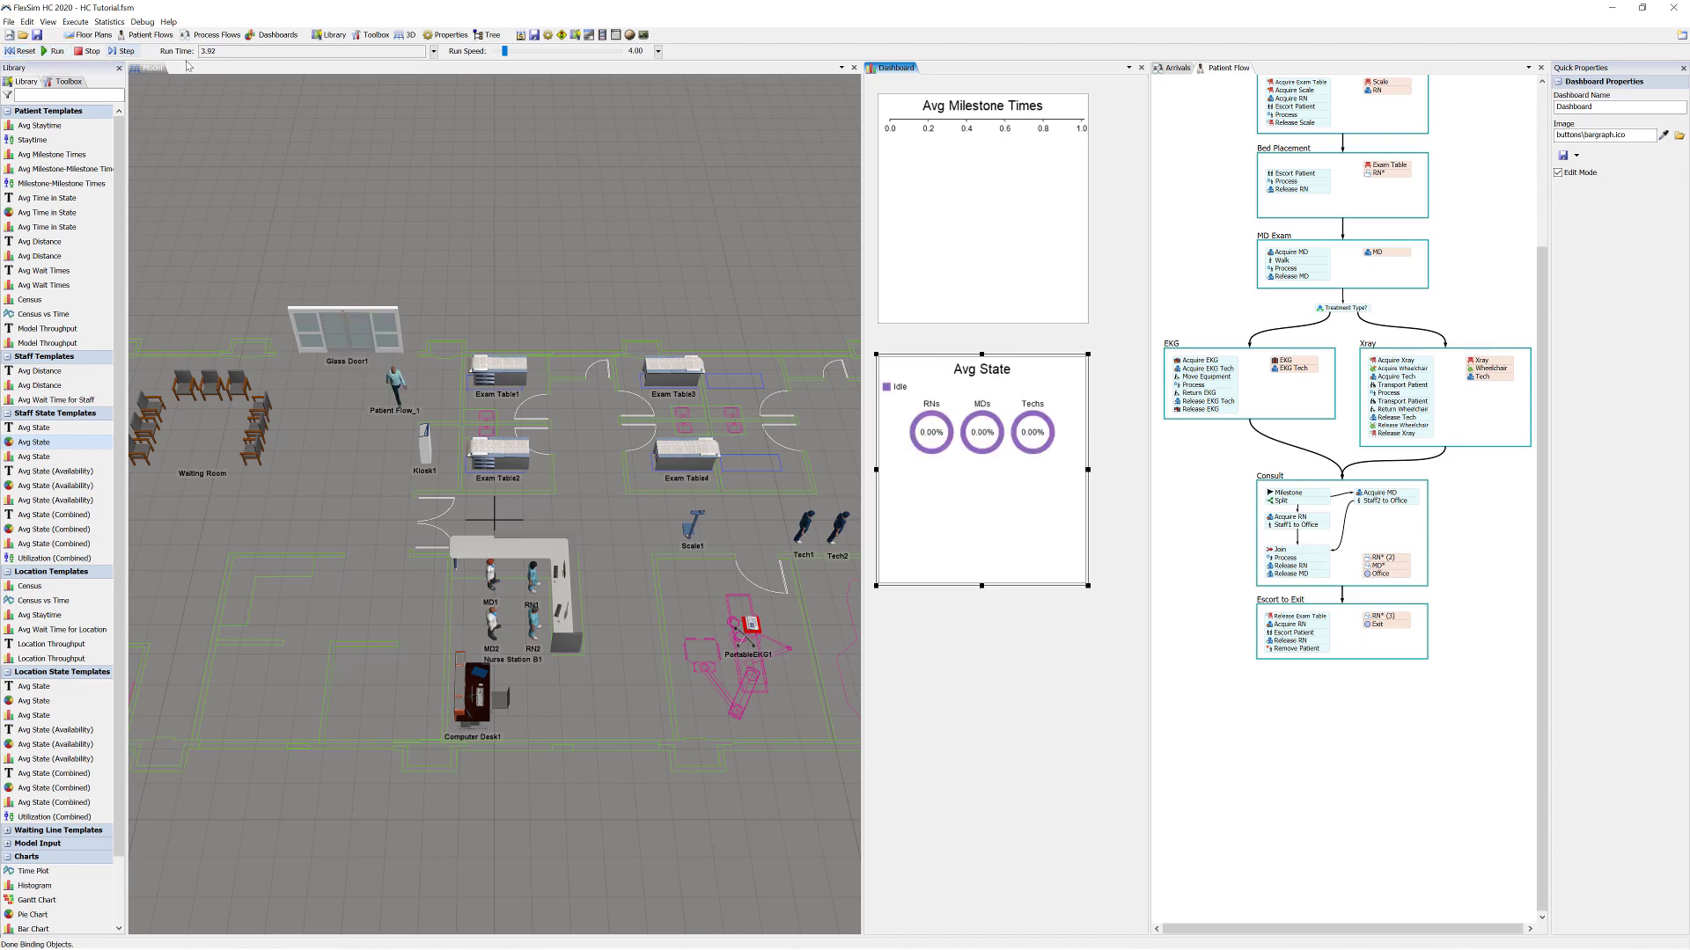
drag(505, 51, 593, 67)
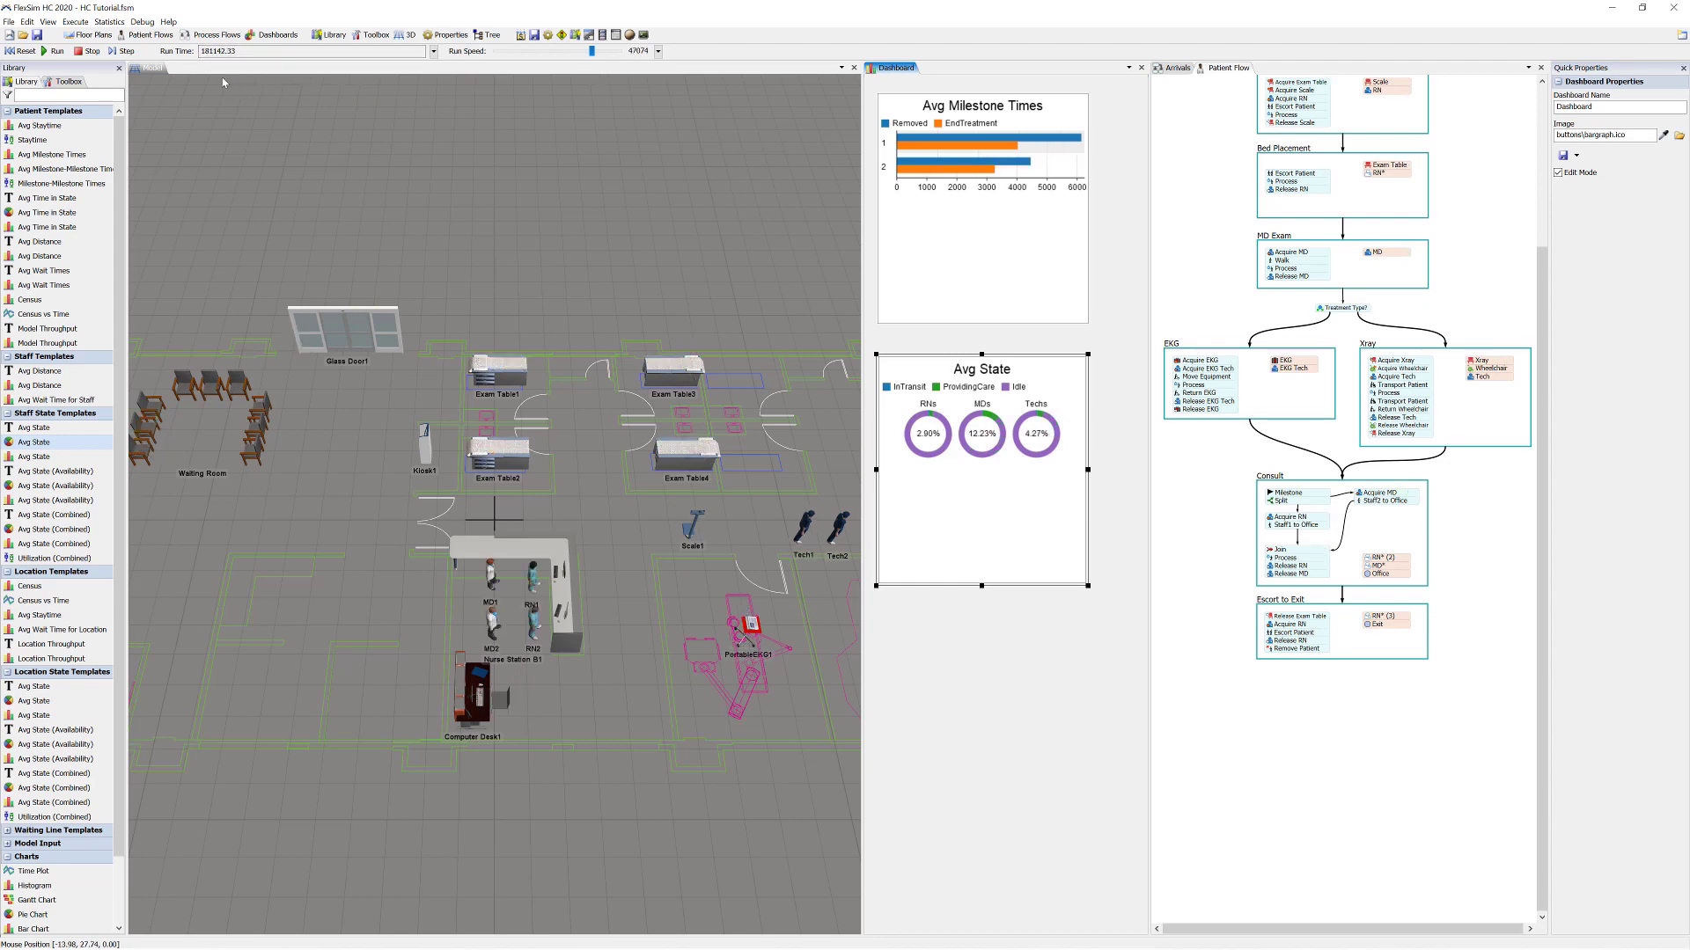
click(24, 52)
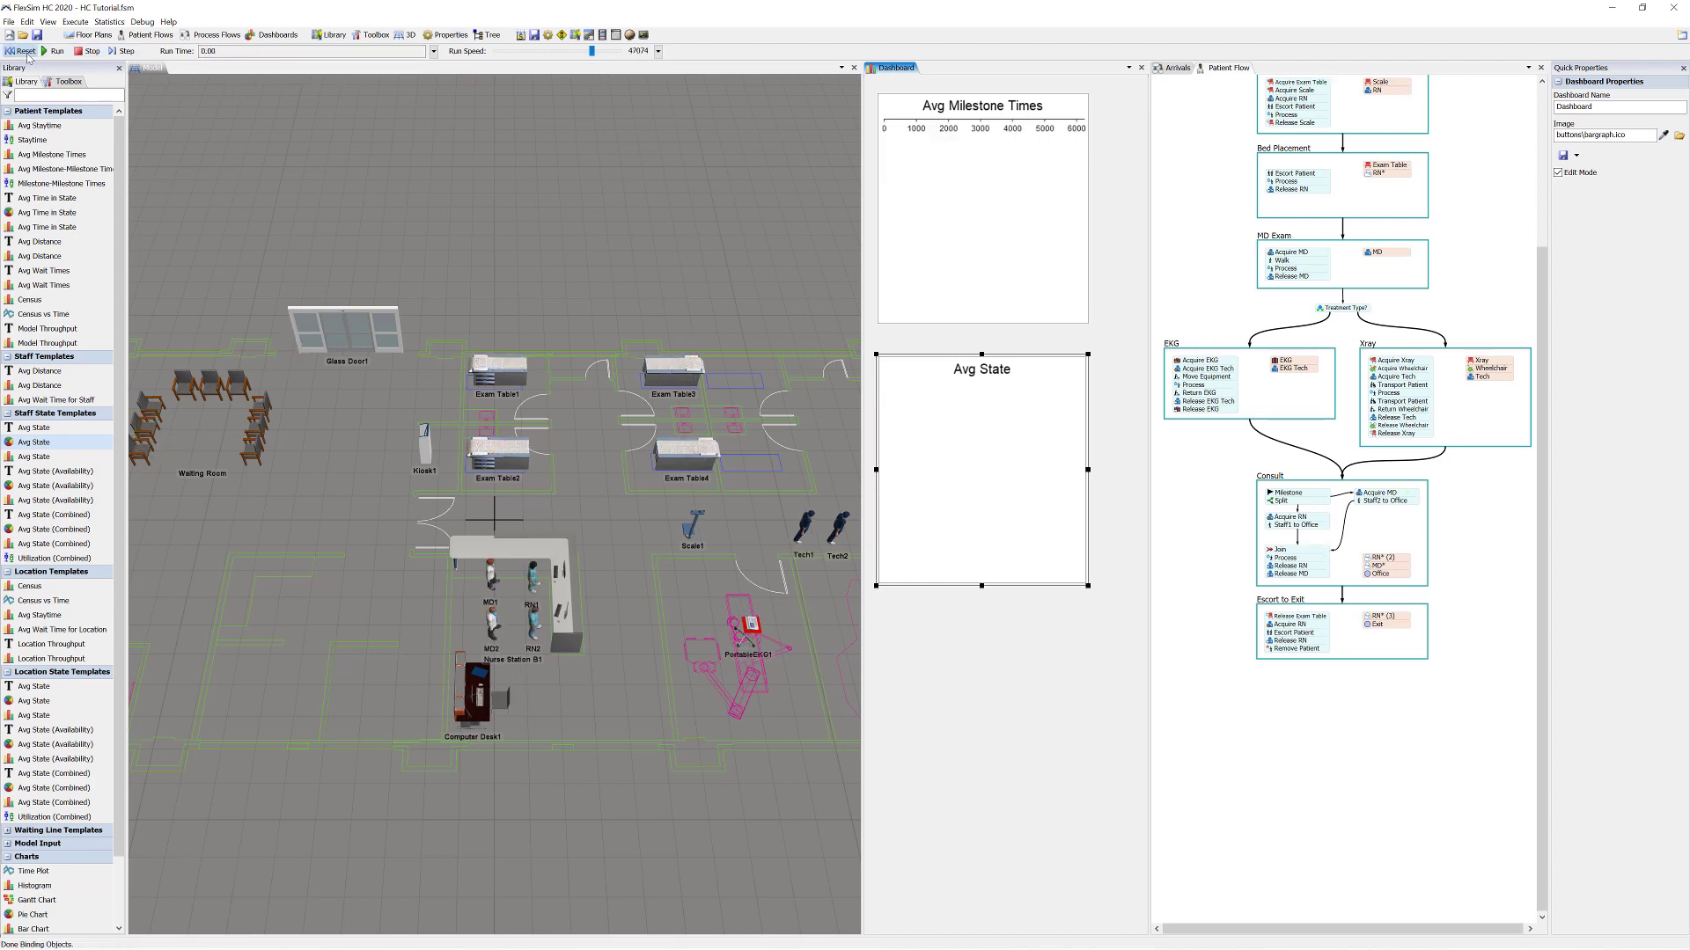
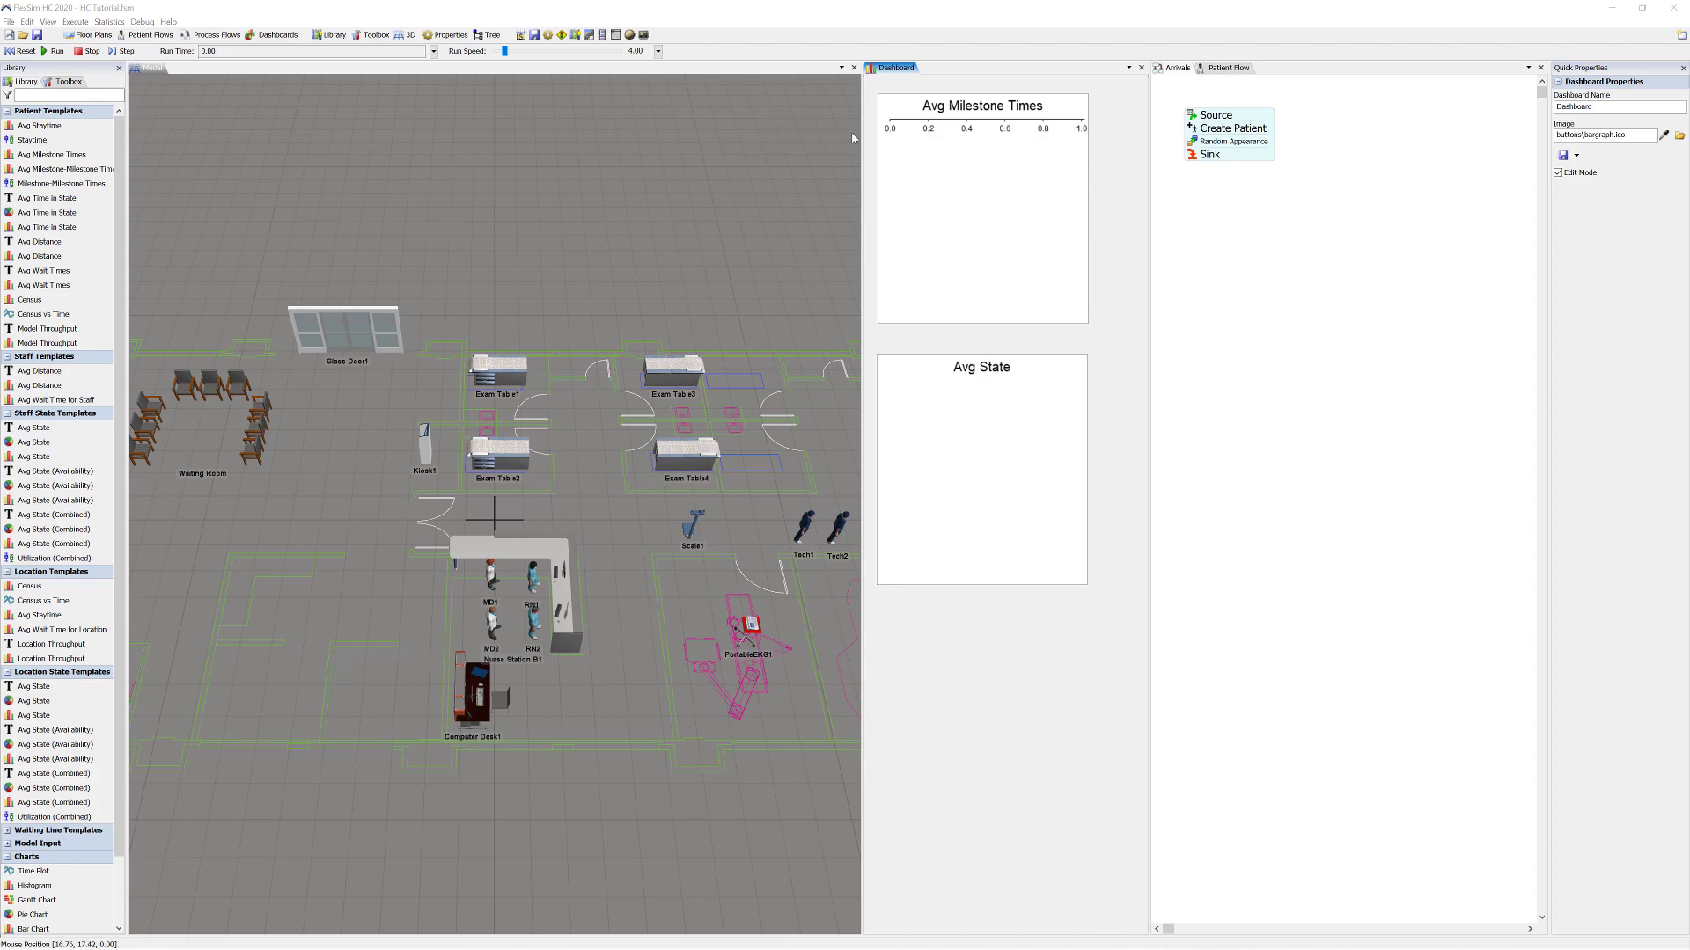
- Close the dashboard and switch the 3D model to the Top view
click(1142, 67)
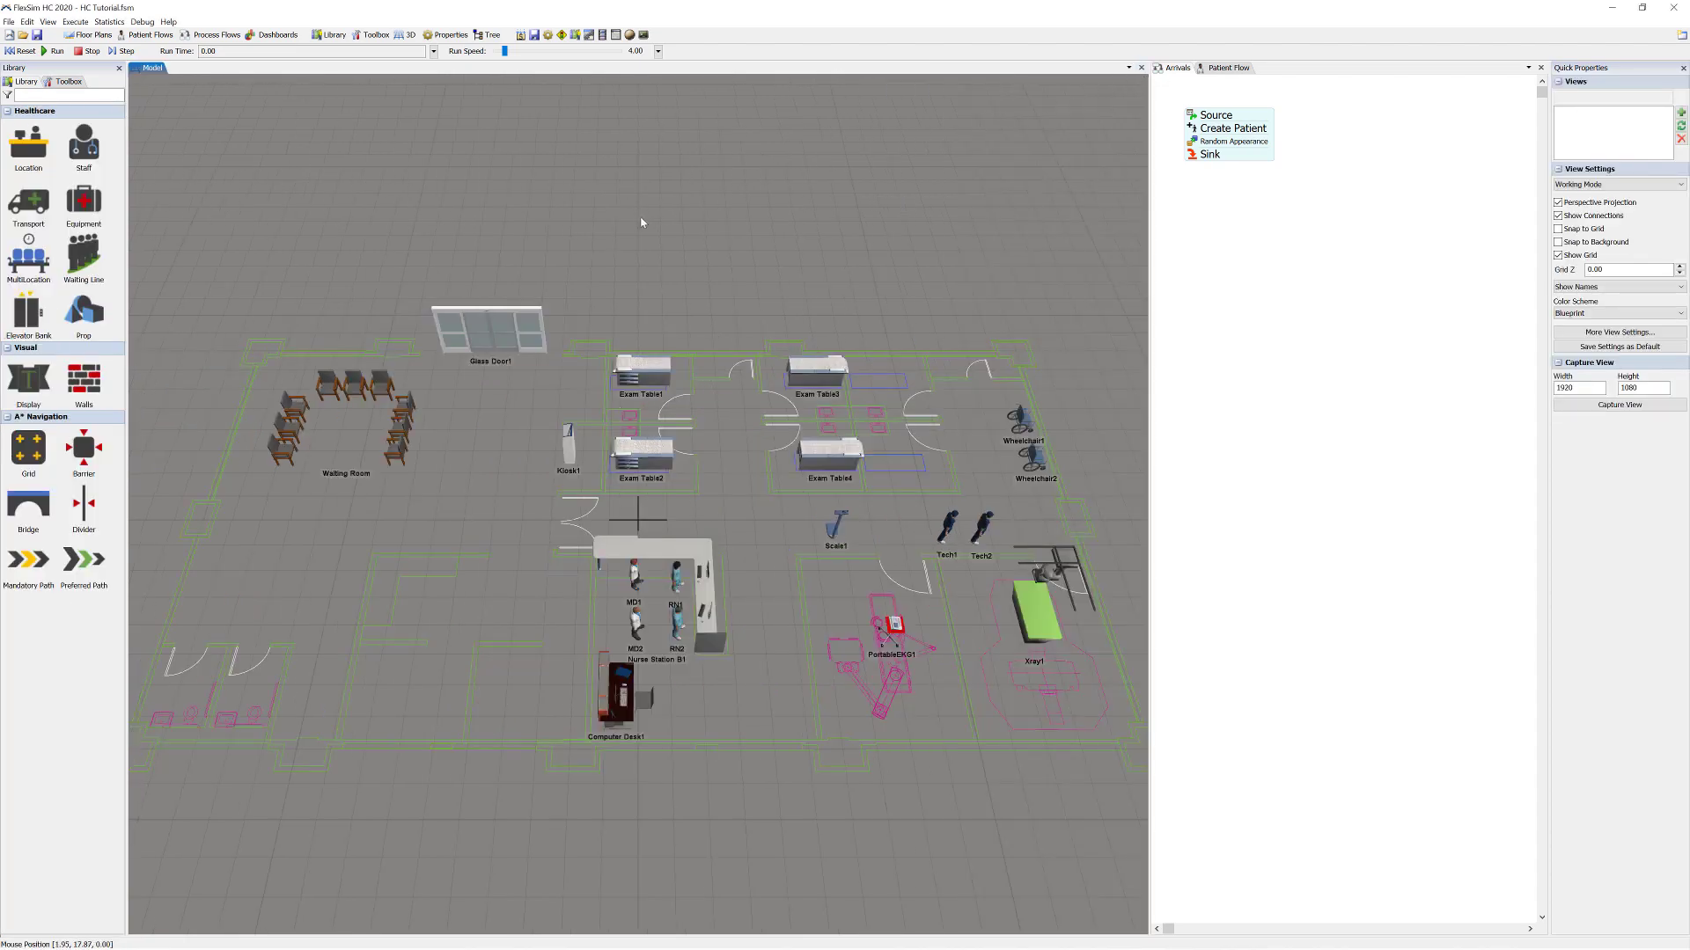
right_click(586, 232)
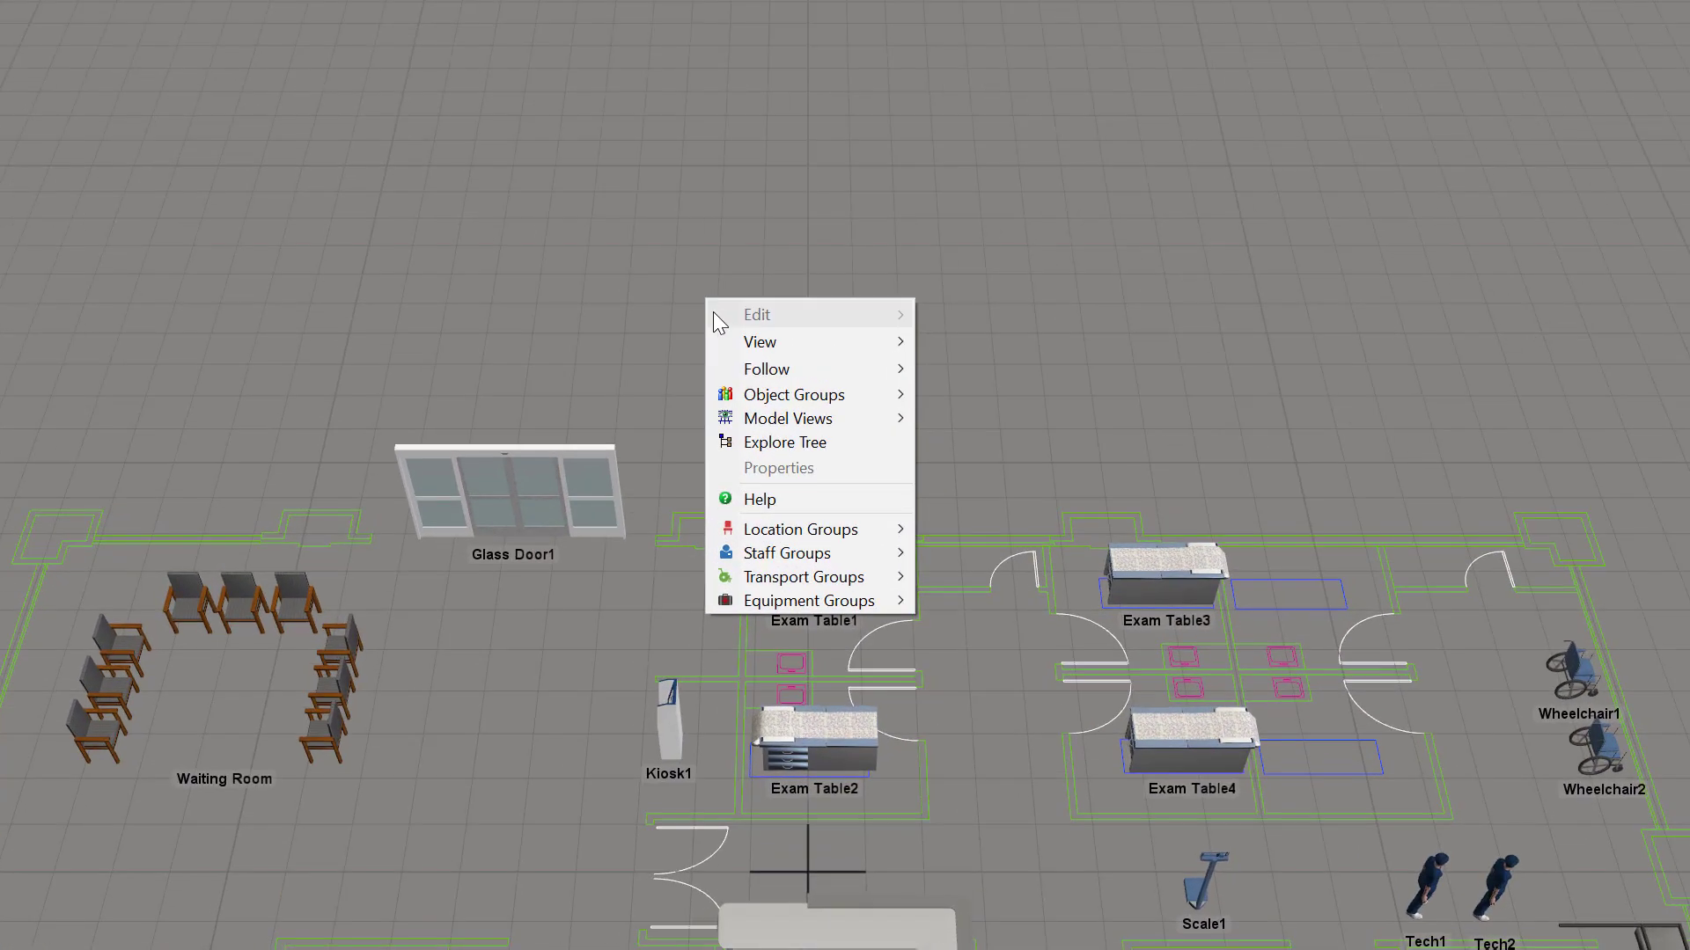
mouse_move(768, 425)
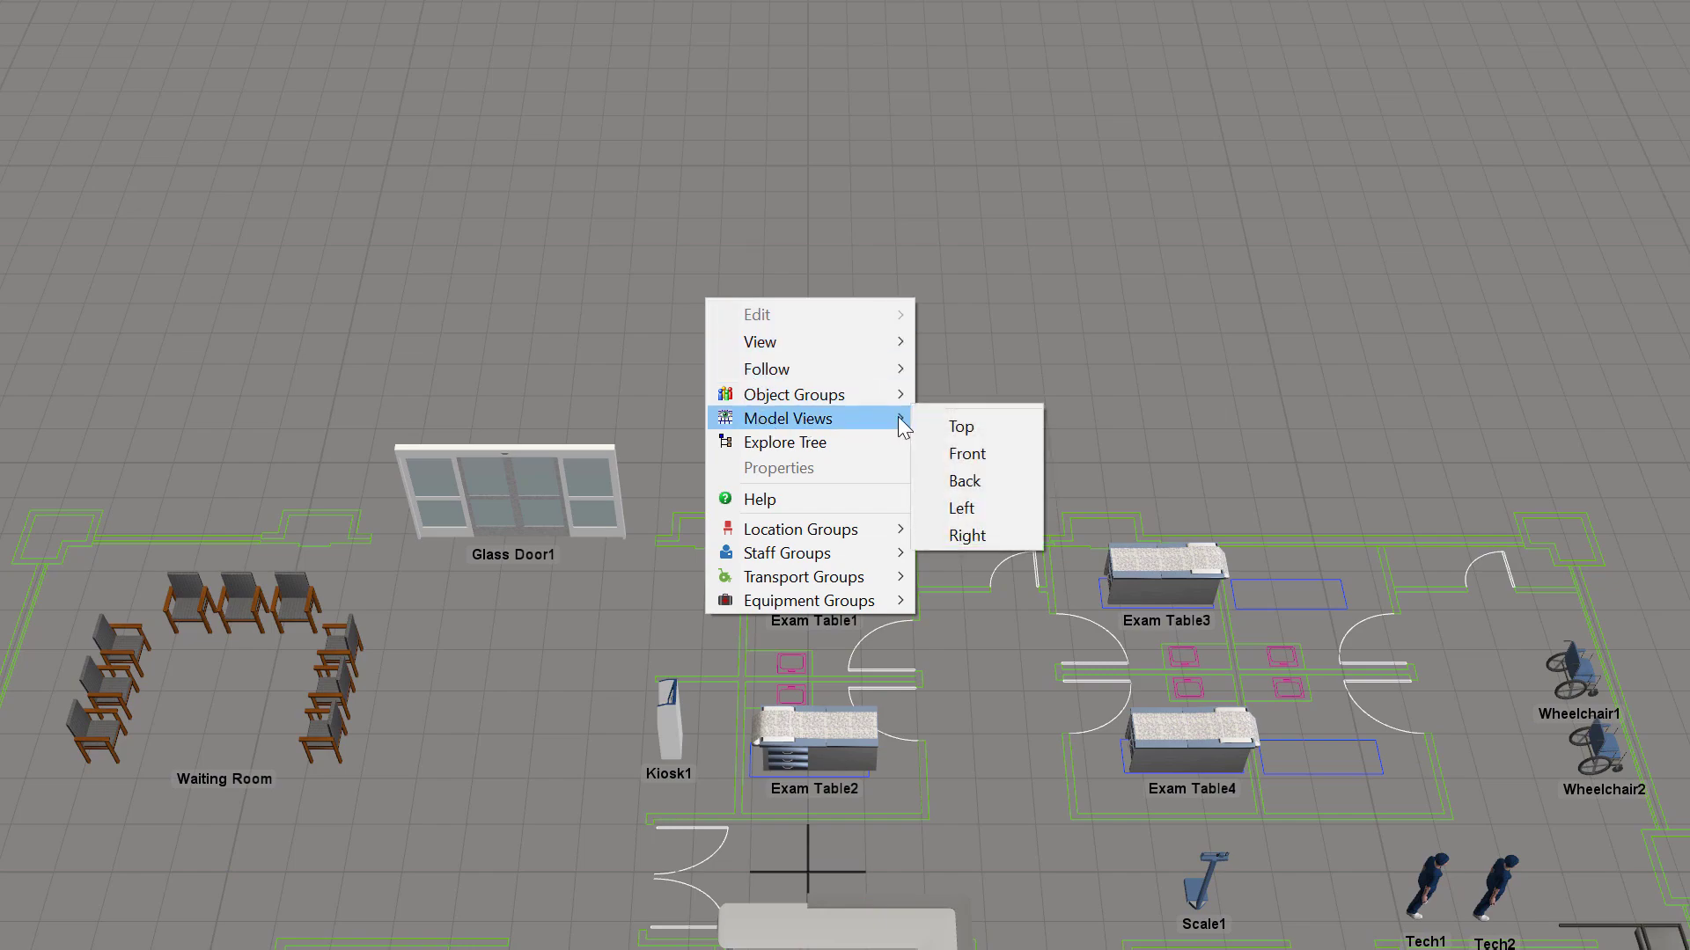
click(956, 426)
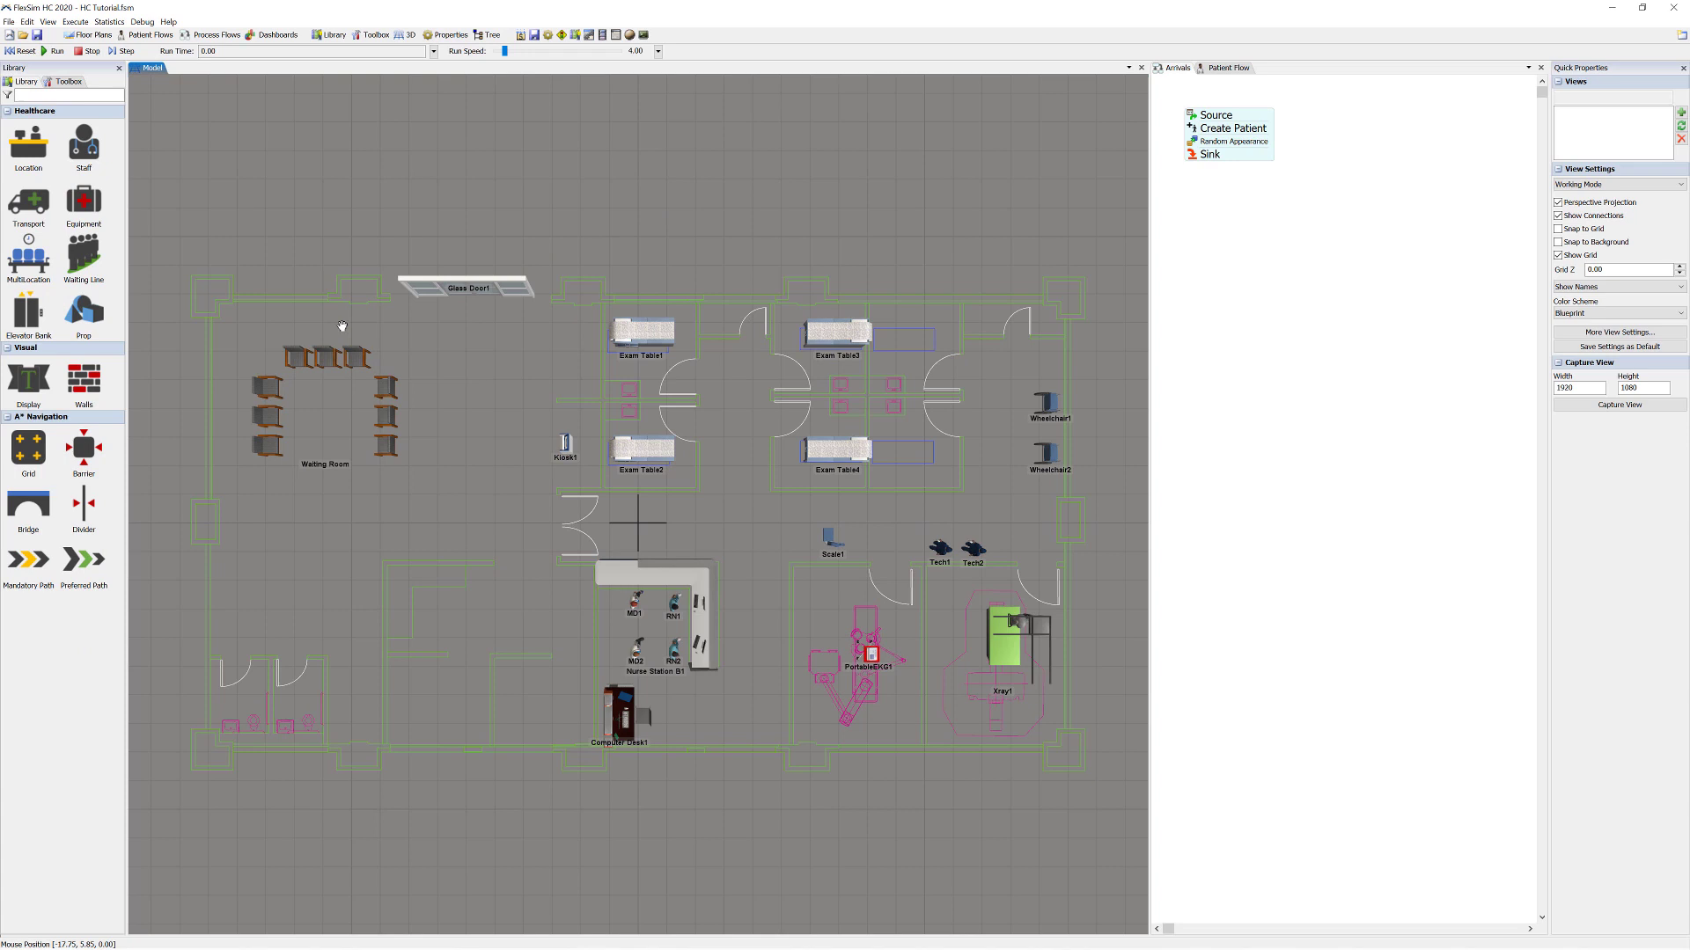
- Add an A* navigation grid to the model and stretch it to enclose the whole hospital floor plan
click(25, 451)
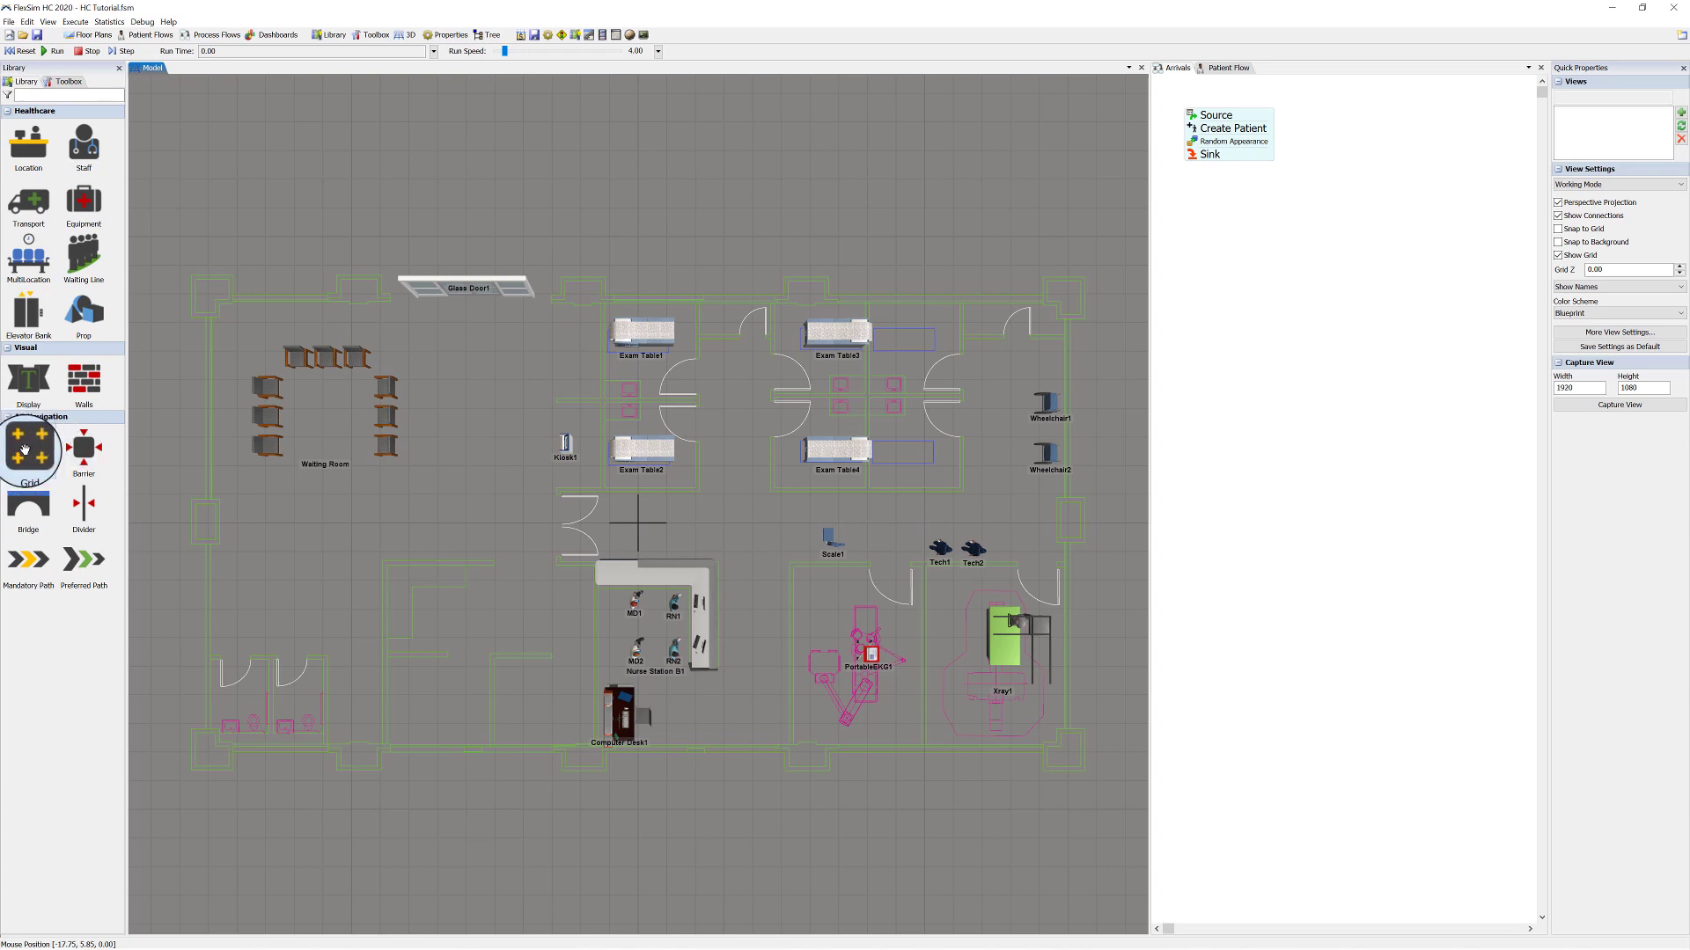
click(178, 242)
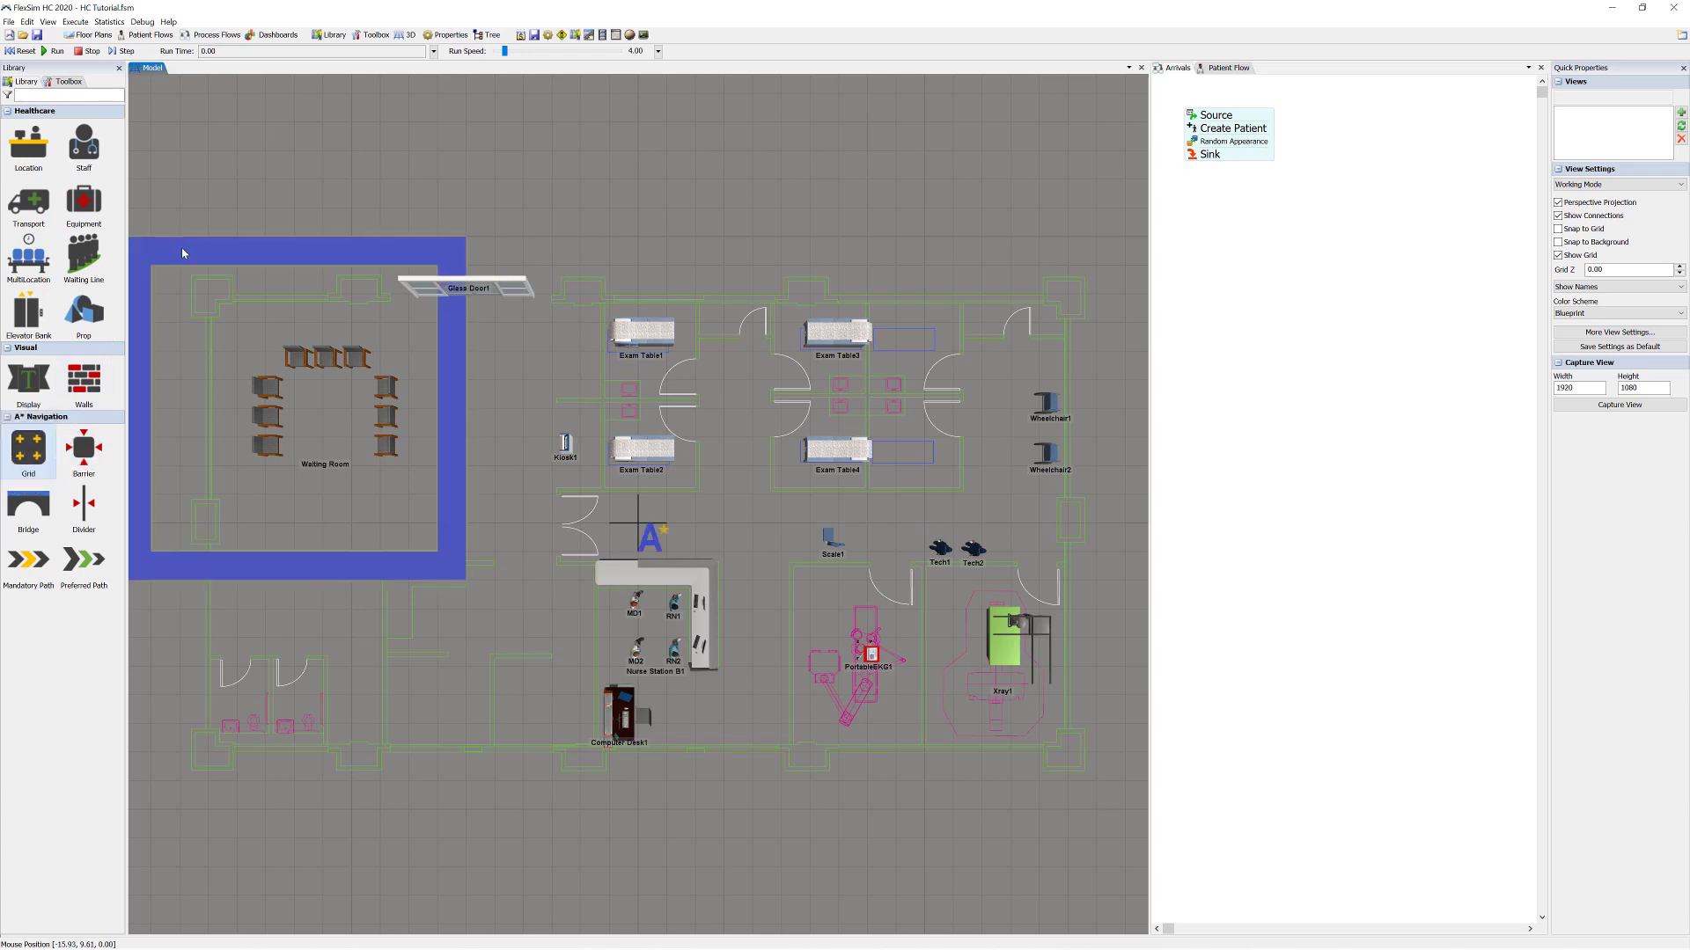
drag(183, 254, 197, 250)
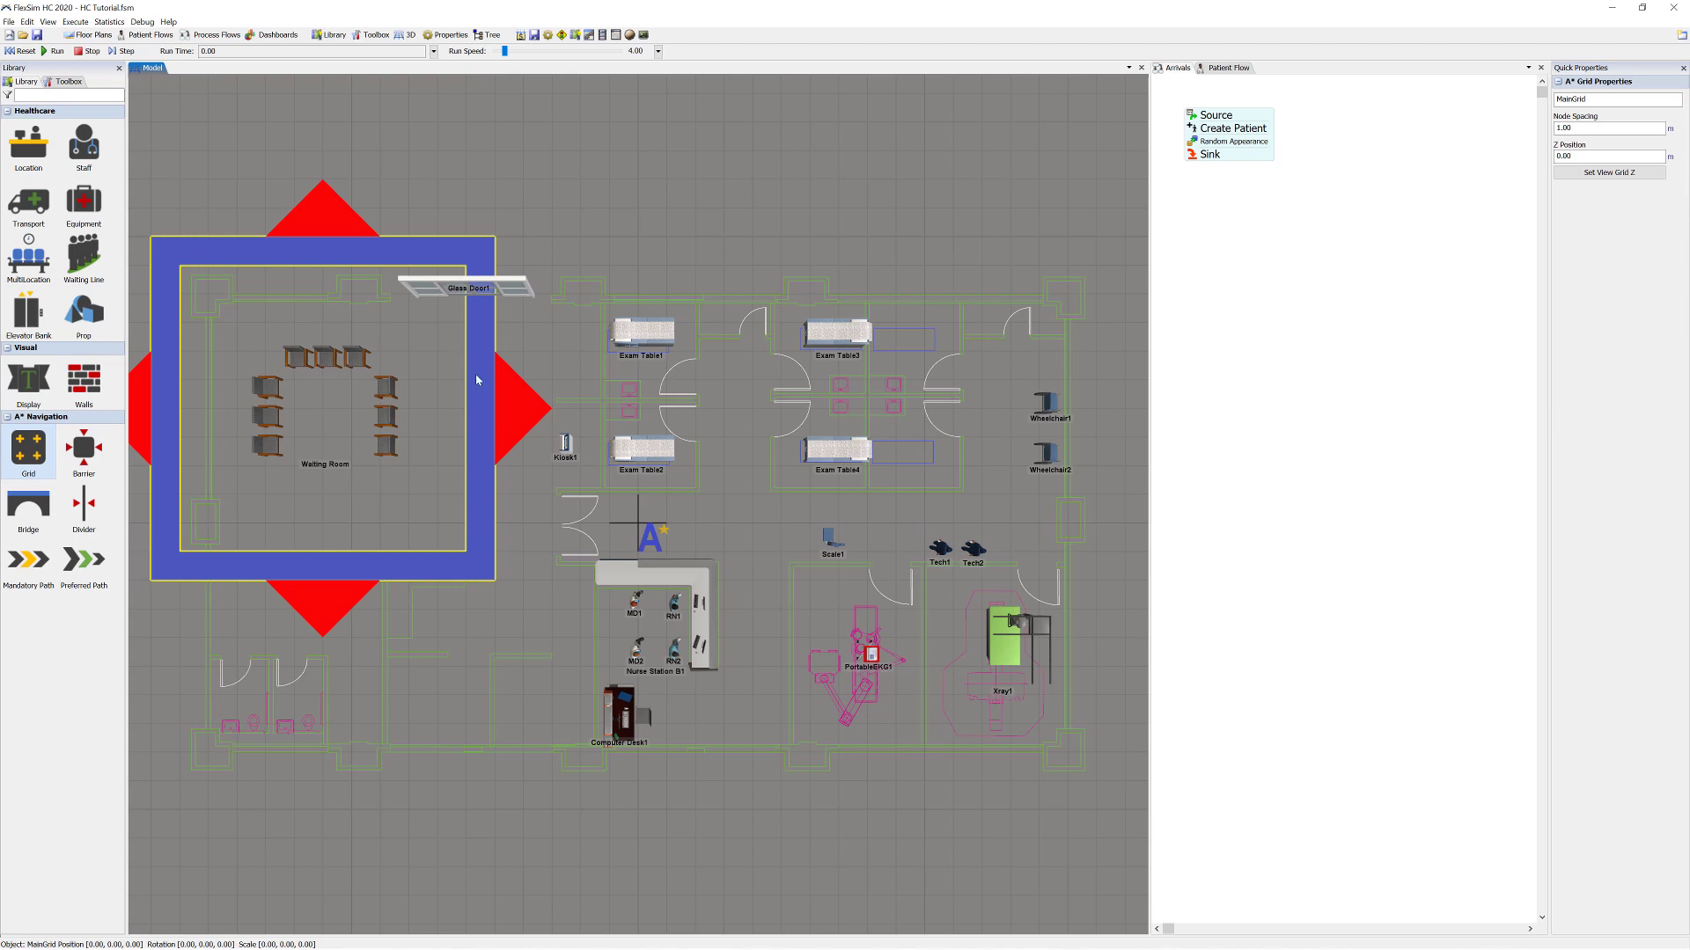
drag(546, 415, 1137, 462)
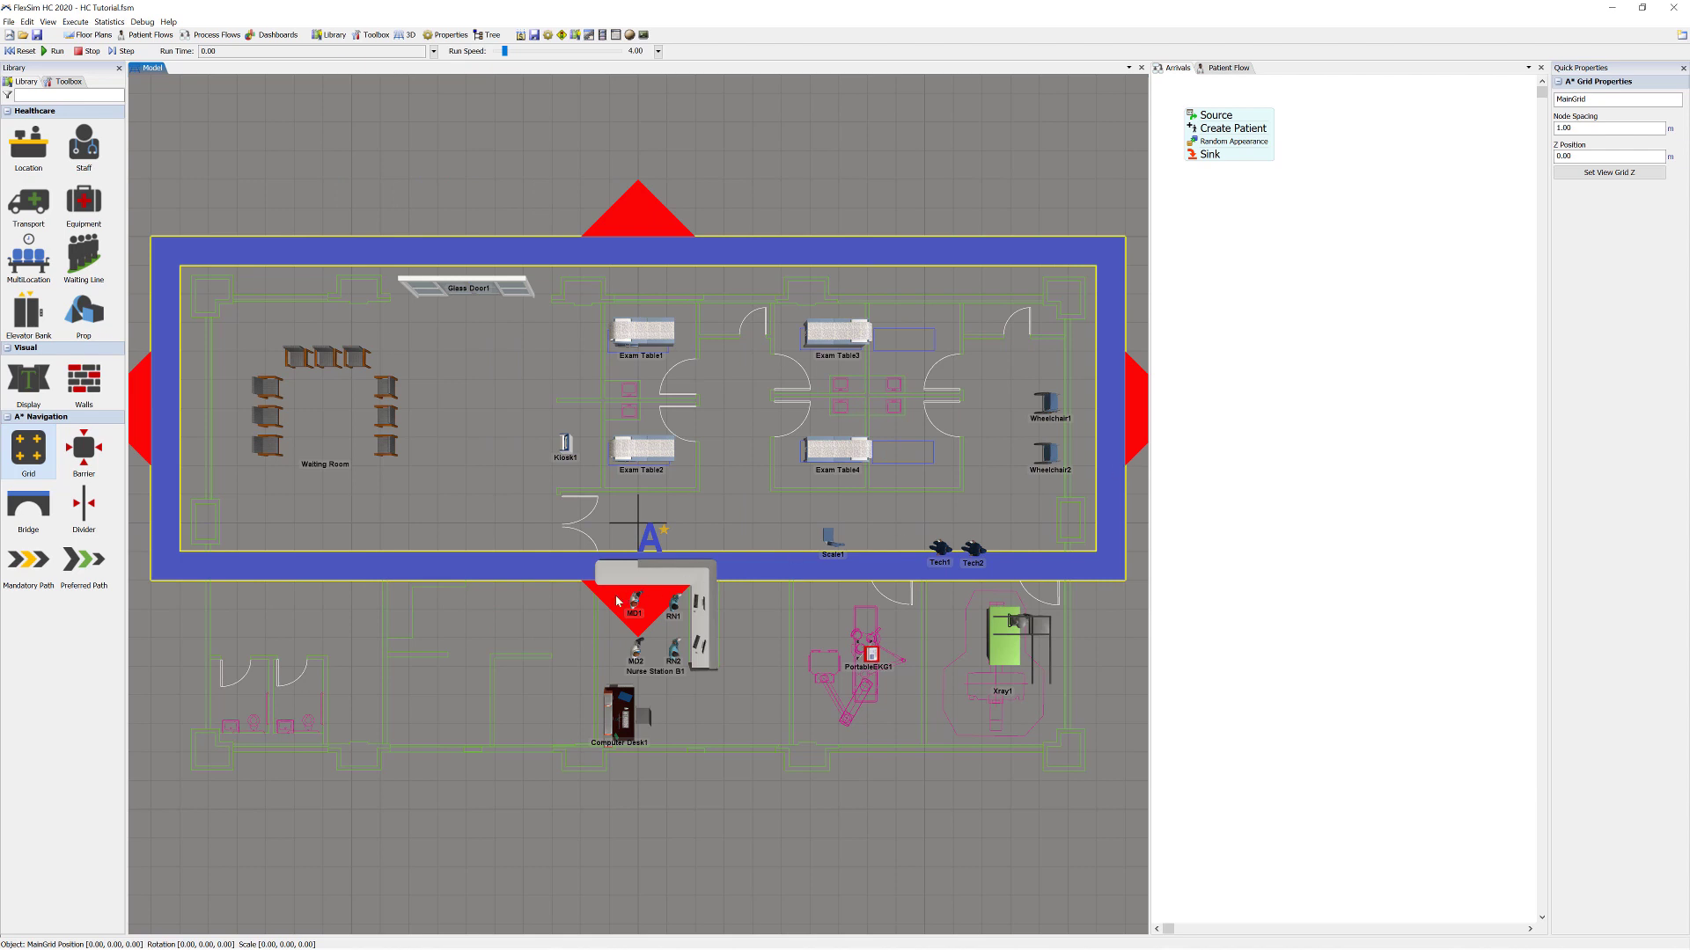
drag(616, 601, 619, 839)
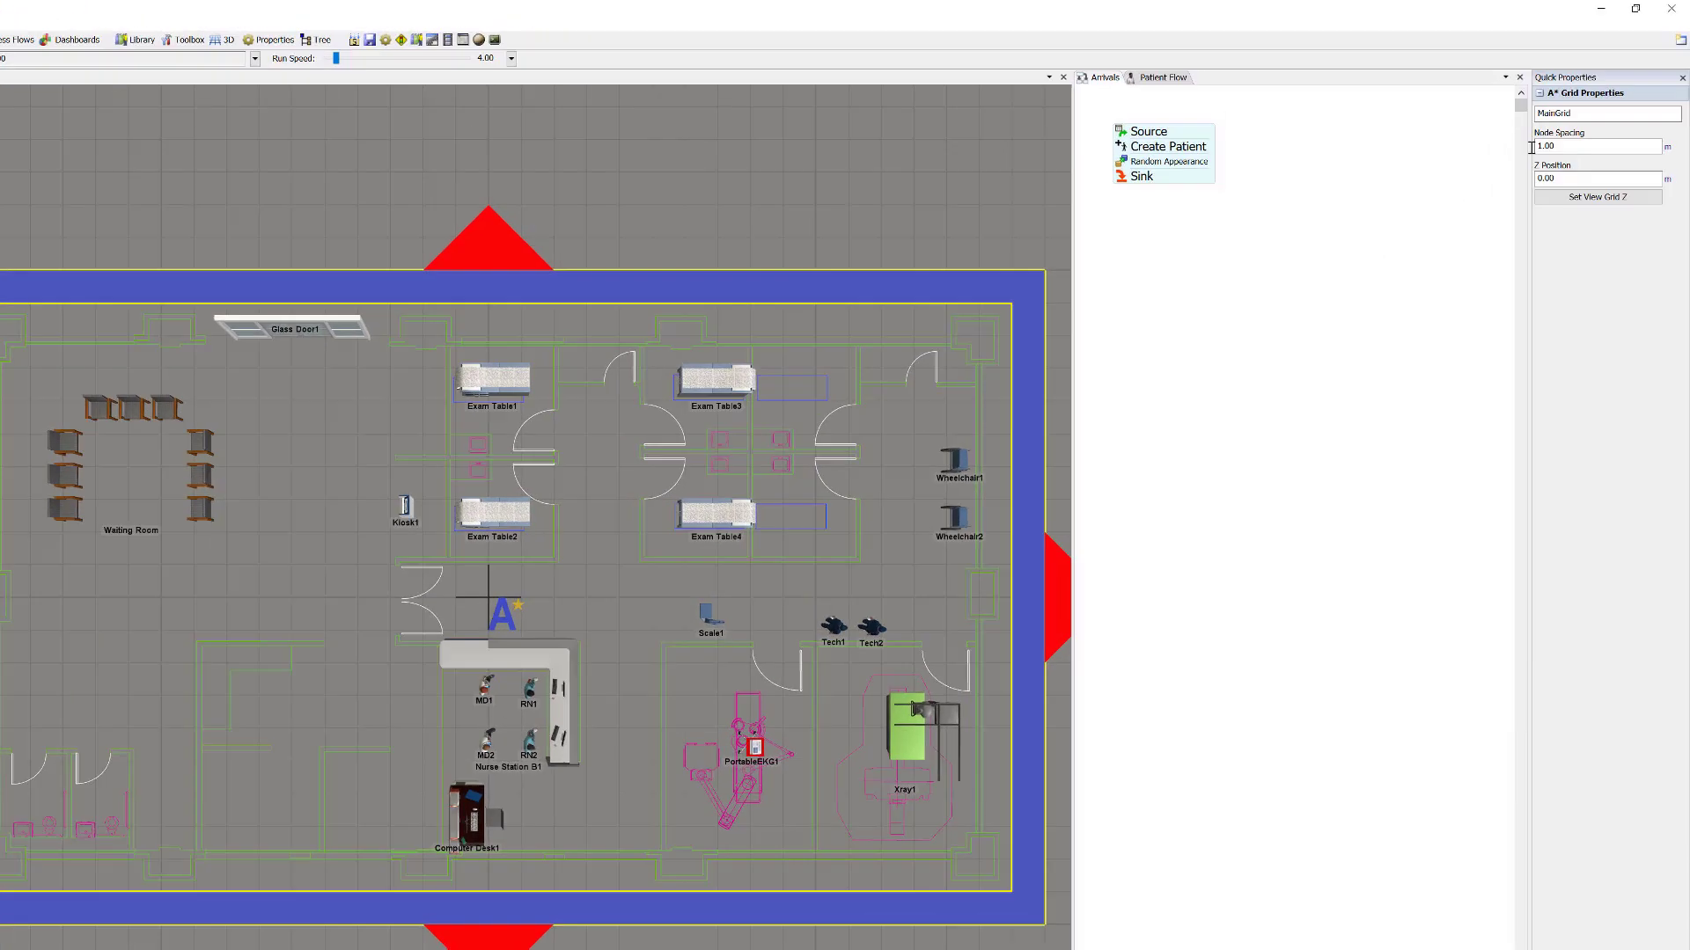
- Set the A* grid's node spacing to 0.5 m and move the A* navigator object outside the grid, above the floor plan
double_click(1562, 128)
text(0.5)
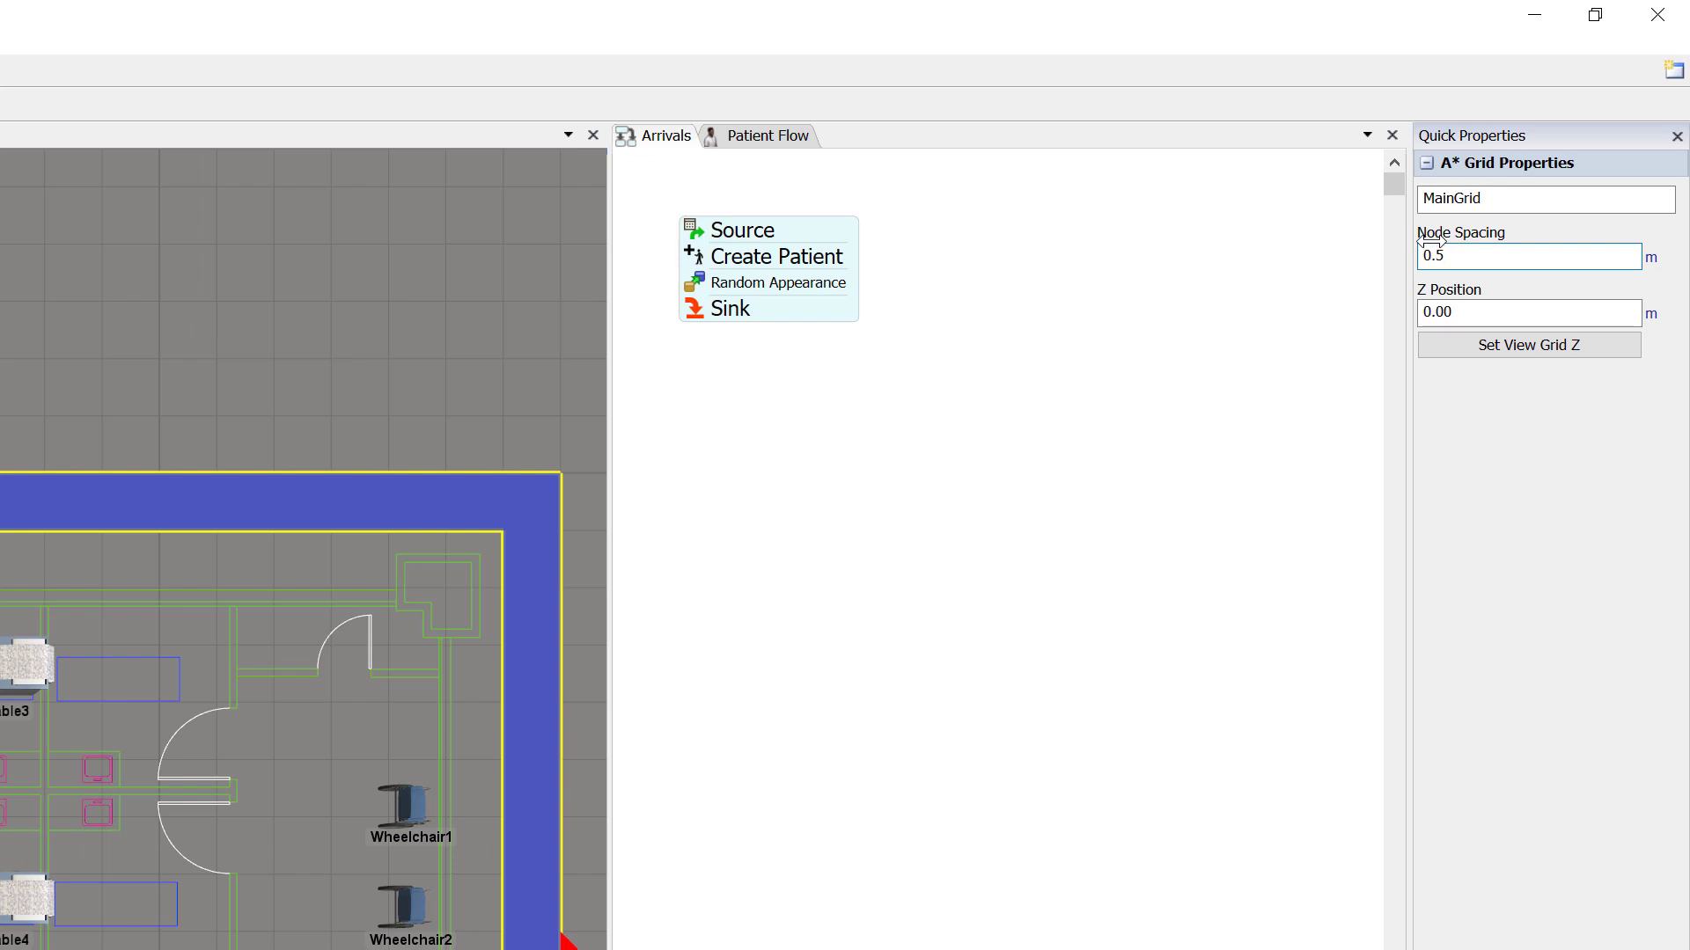
click(1461, 446)
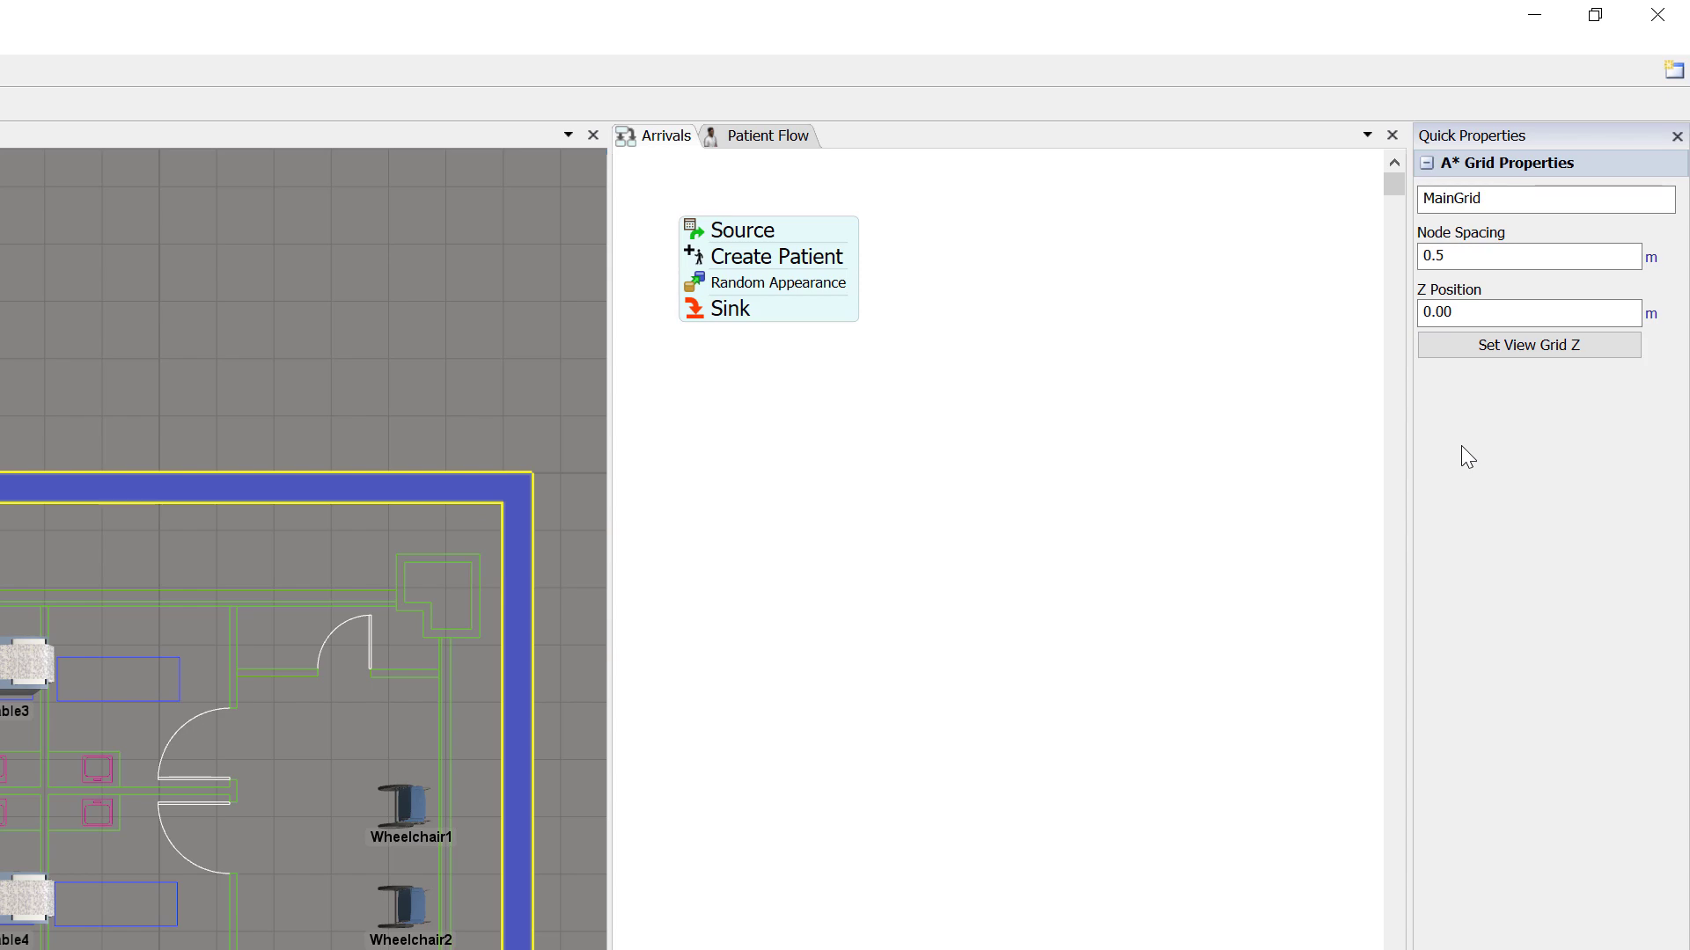
click(1007, 634)
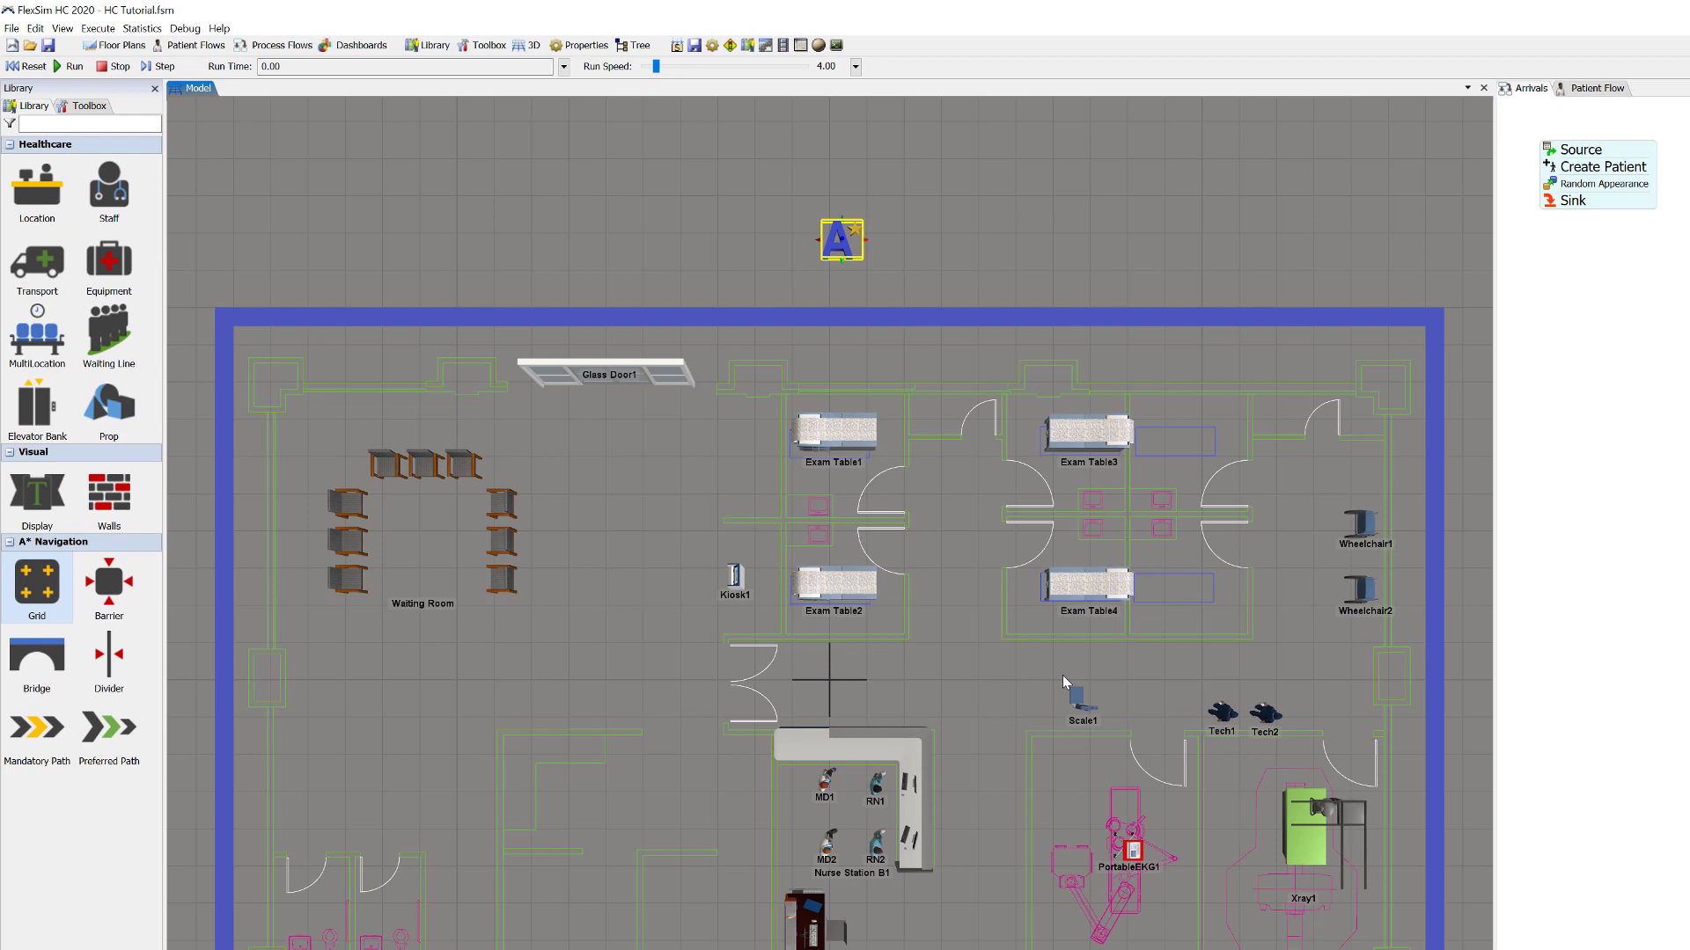
- Make the A* navigator display its grid nodes and the travel threshold
double_click(845, 248)
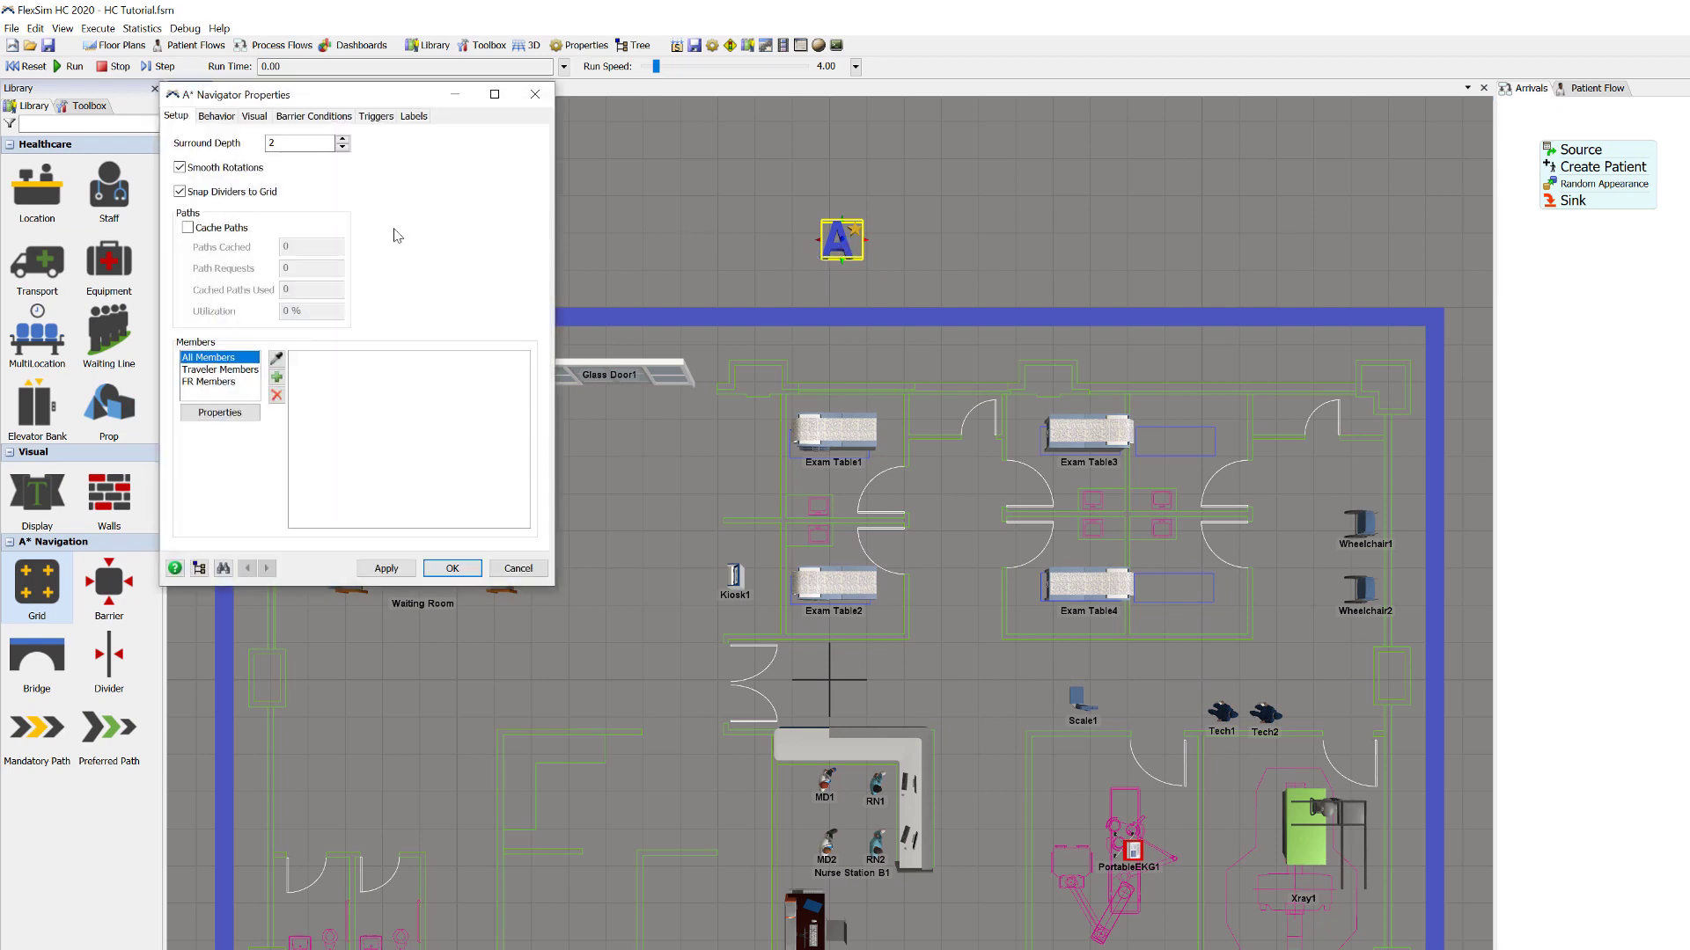
click(255, 118)
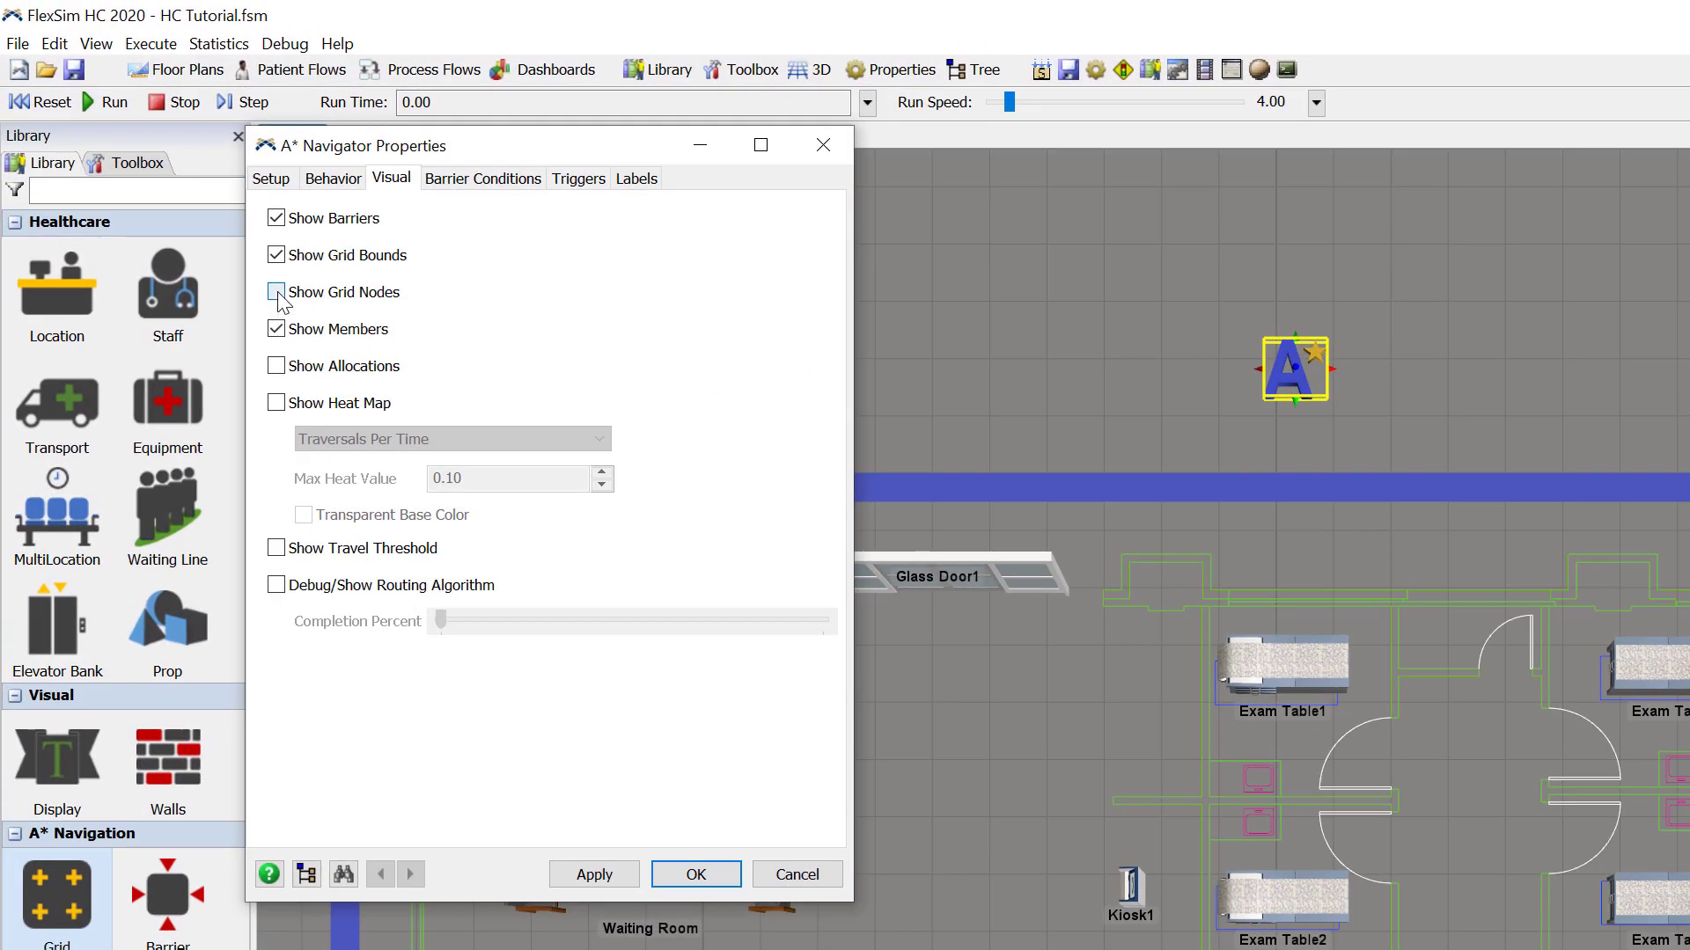
click(241, 256)
click(278, 549)
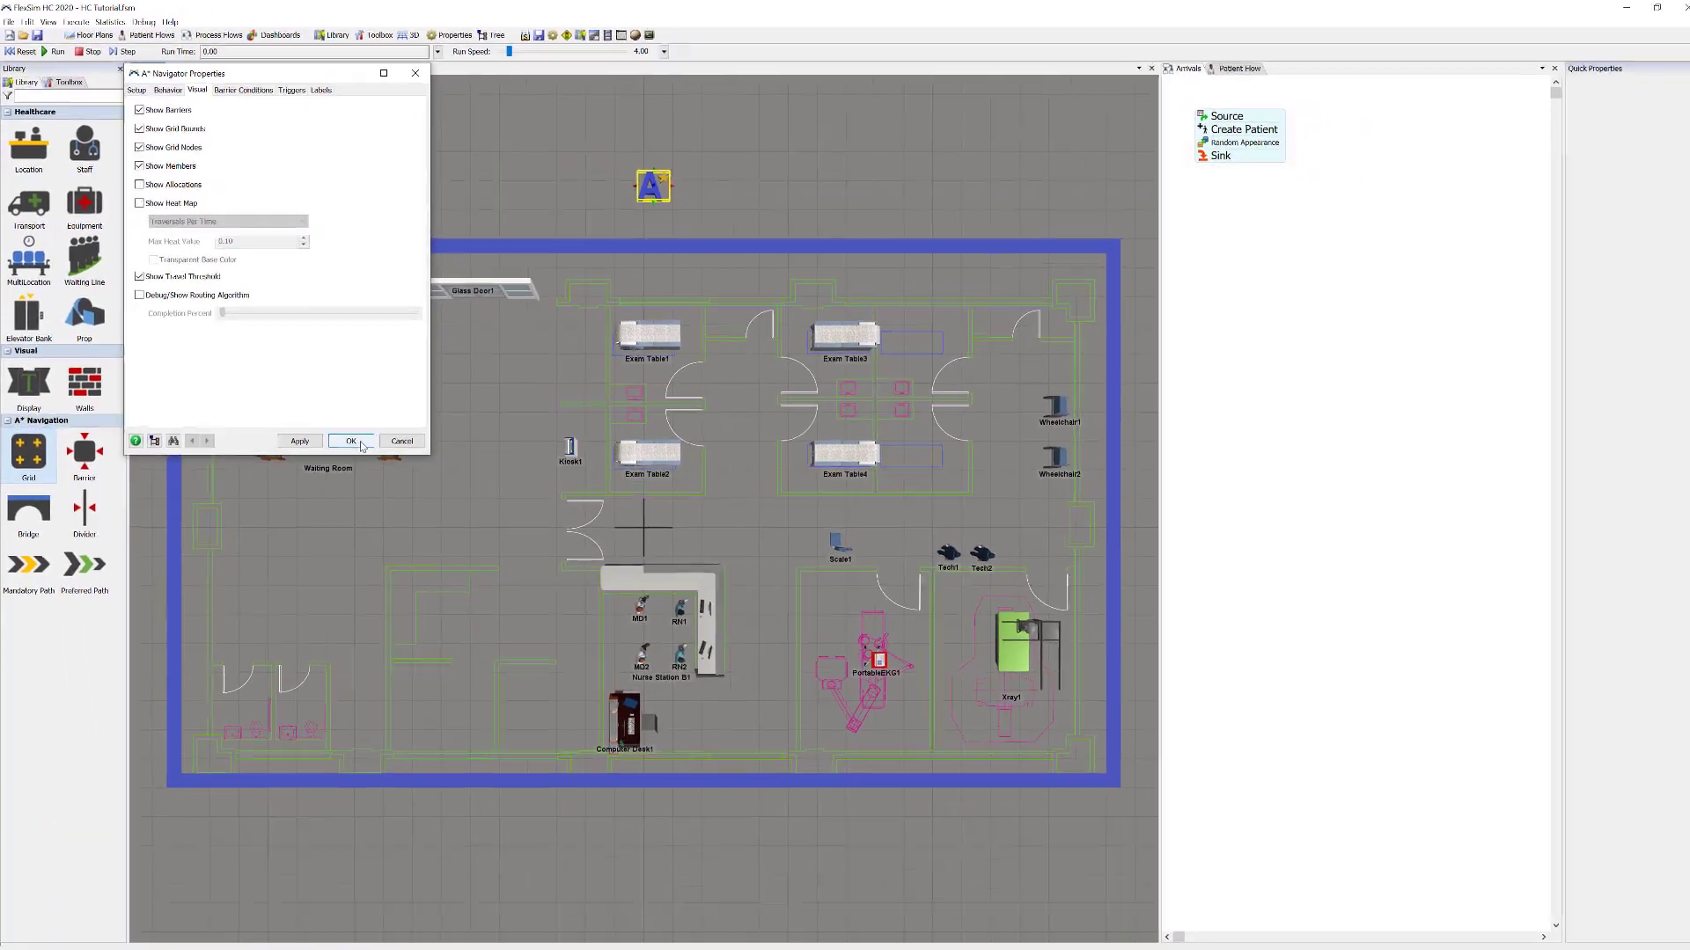
click(576, 711)
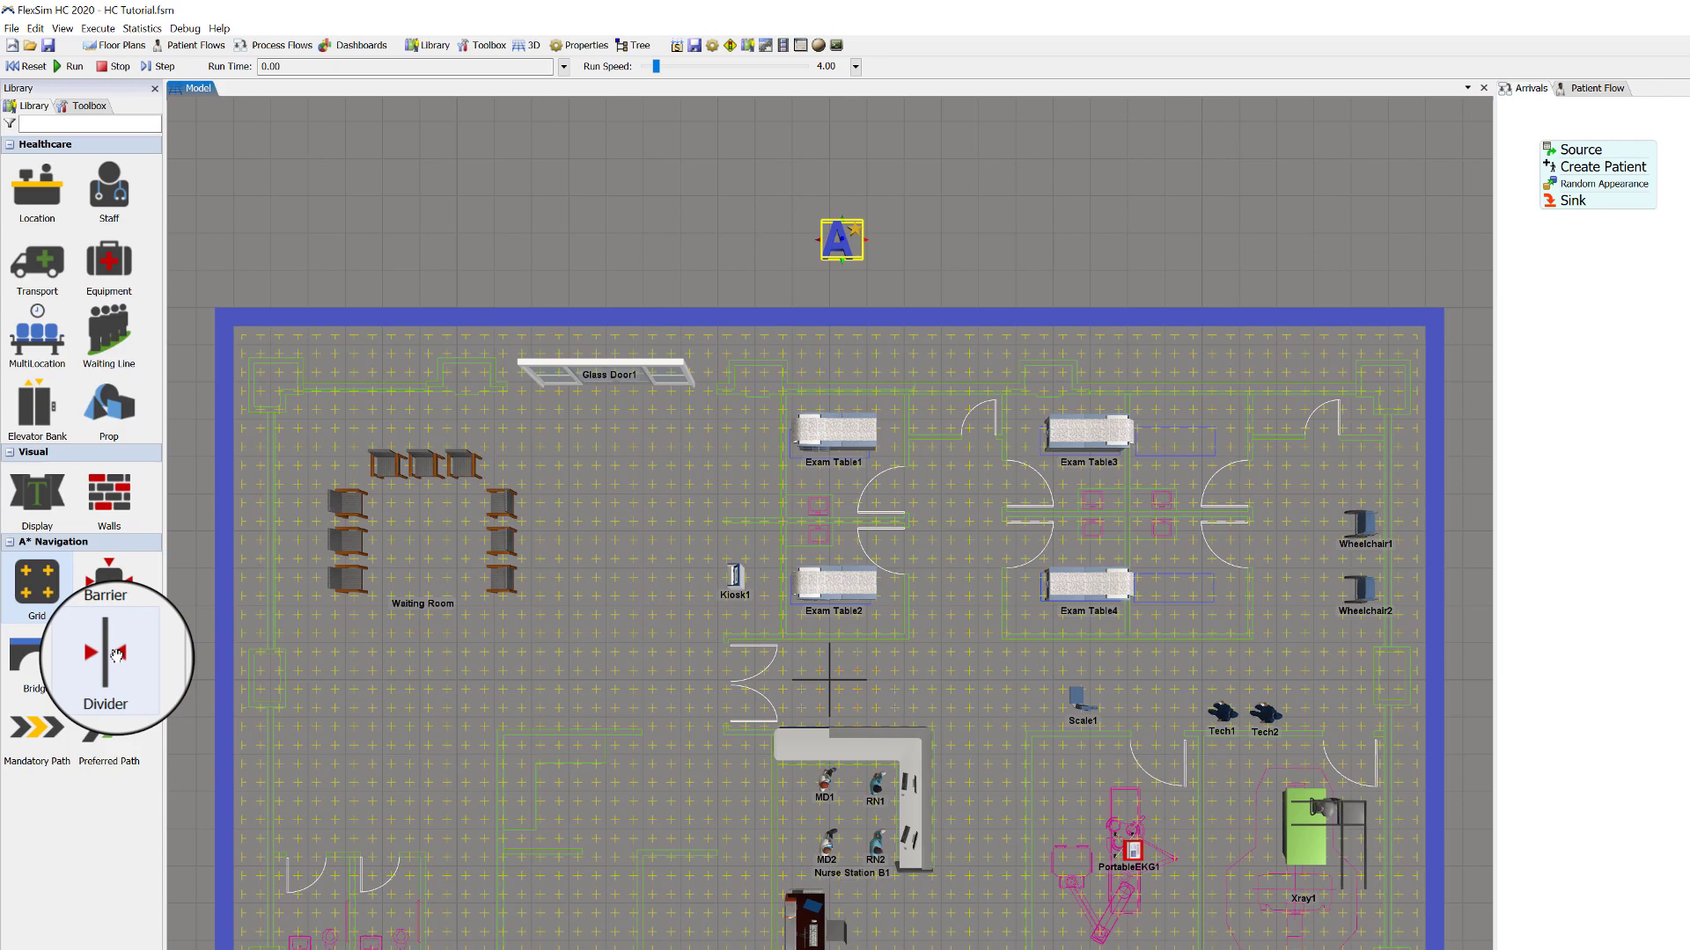
click(117, 655)
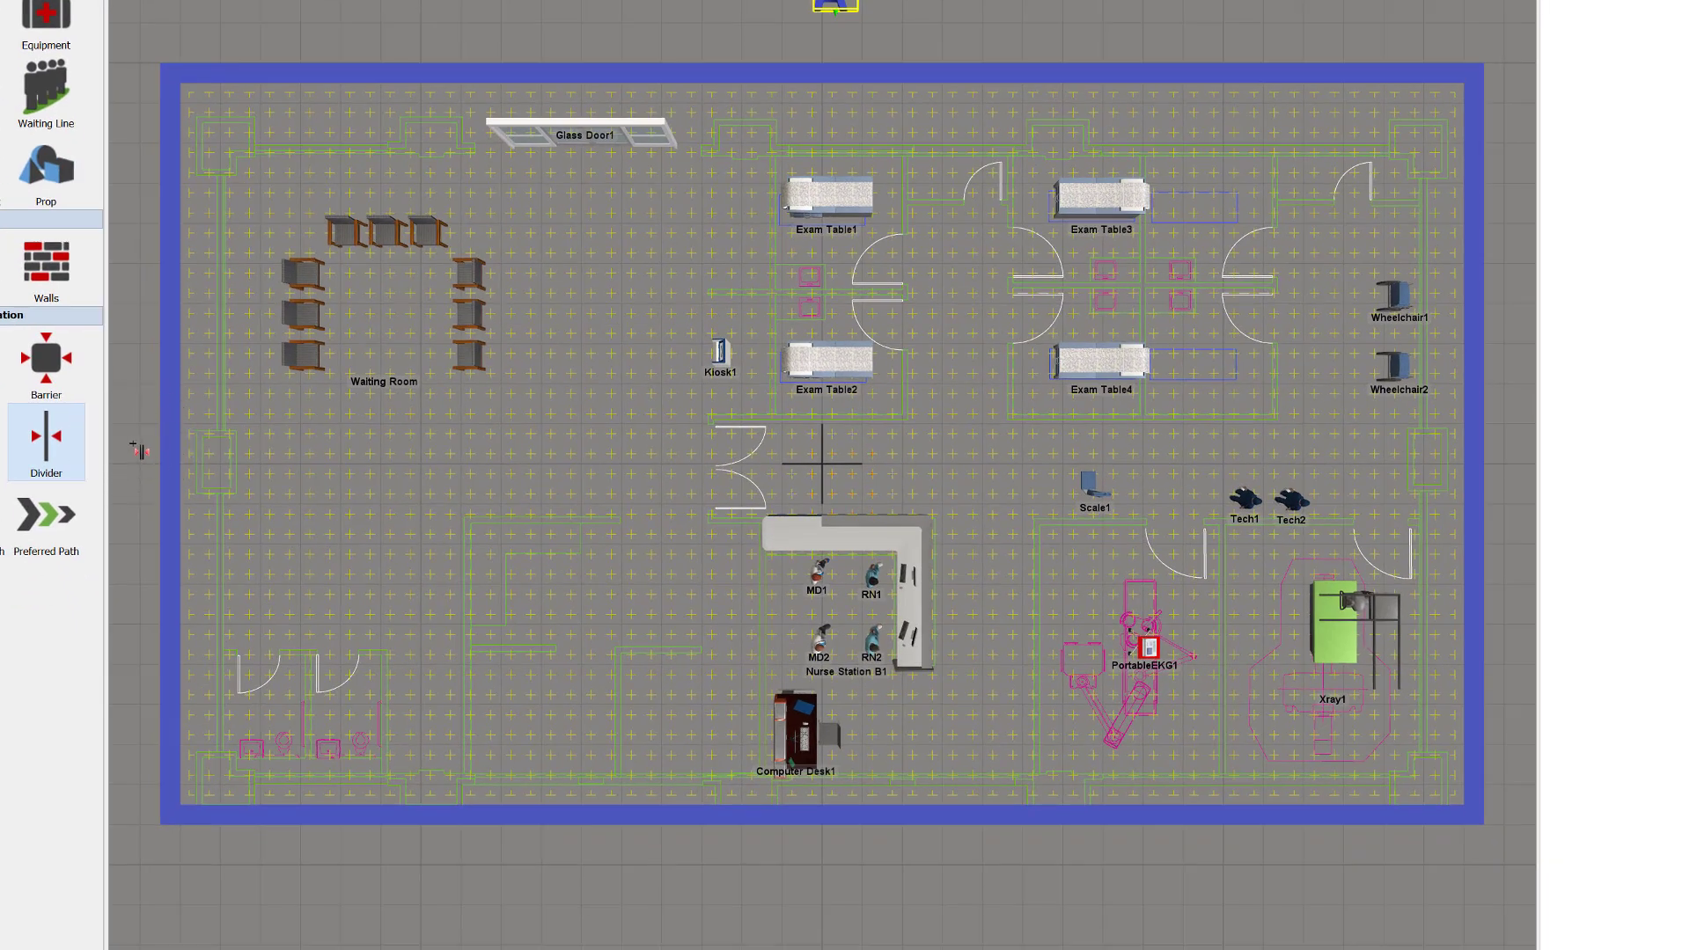
click(322, 502)
click(360, 503)
click(455, 510)
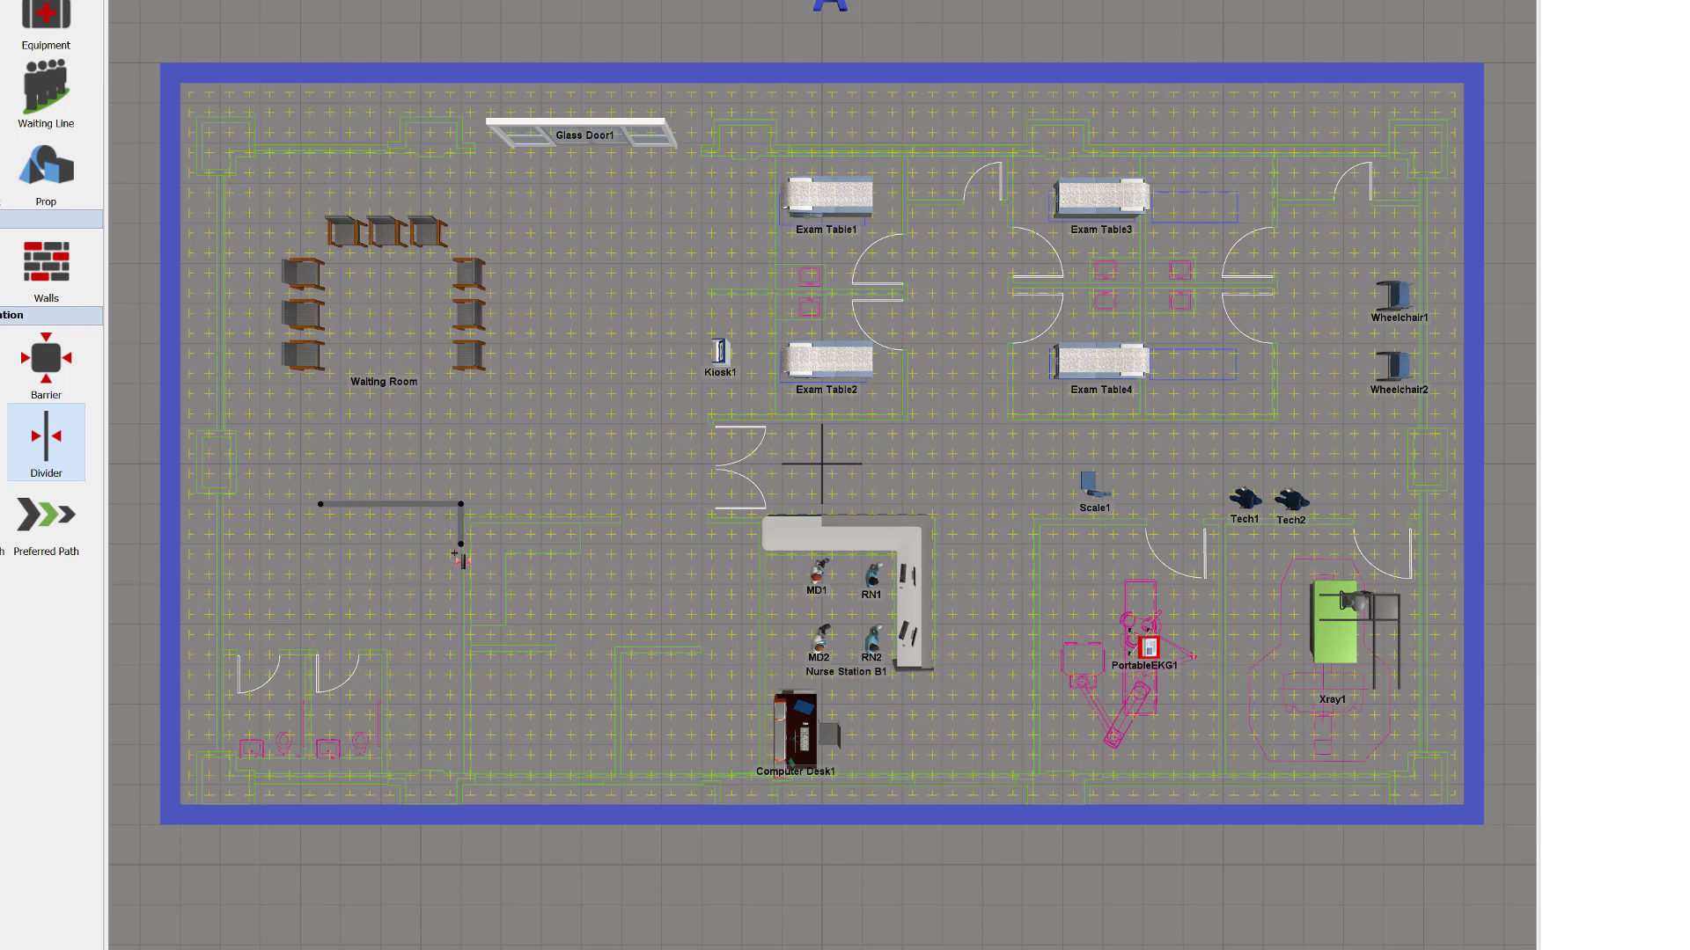
click(441, 583)
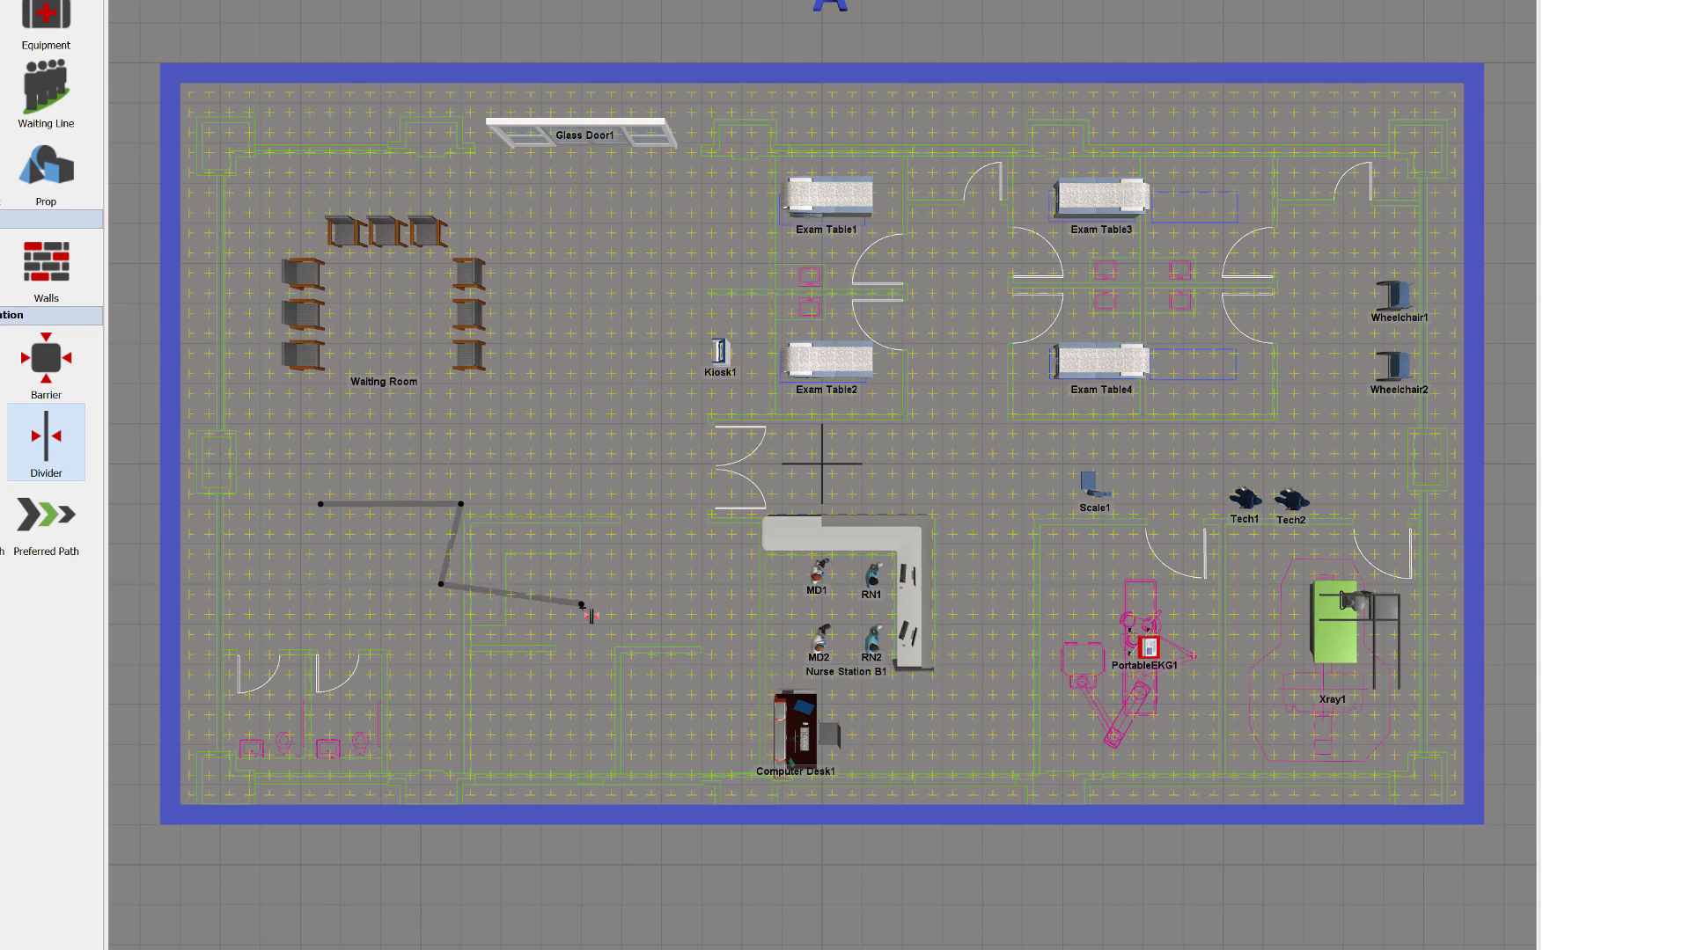
click(581, 604)
right_click(623, 545)
key(Escape)
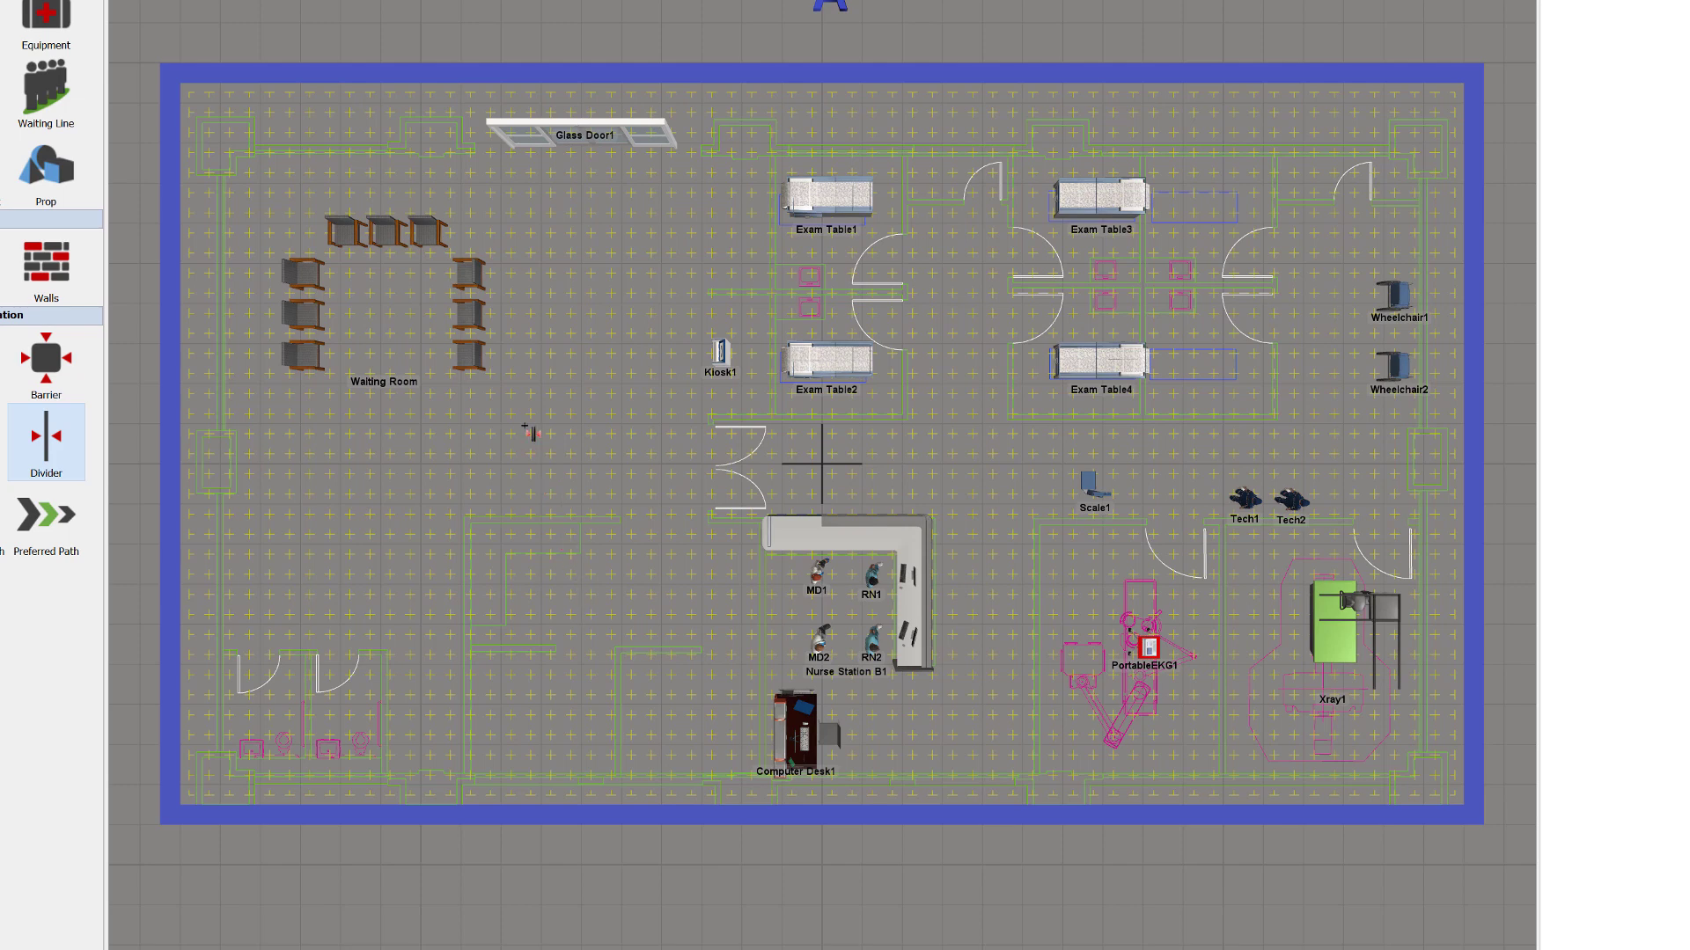
- Draw an A* divider along the building's outer walls from one side of Glass Door1 to the other, squaring the corner by the restrooms
click(480, 143)
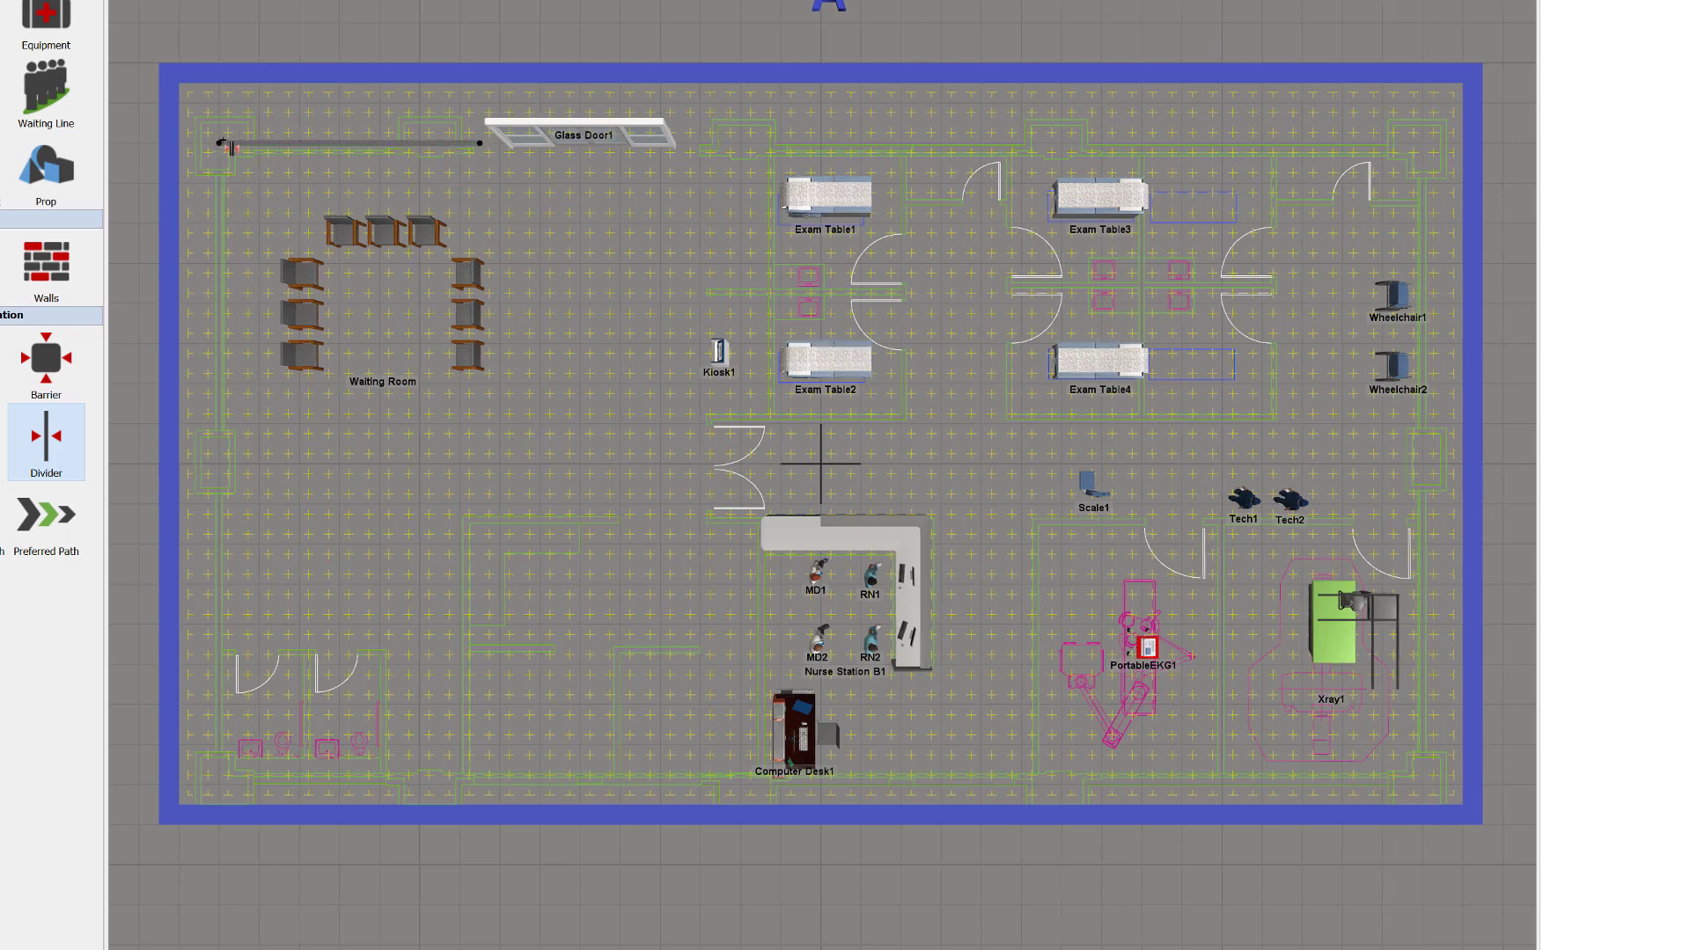
right_click(219, 143)
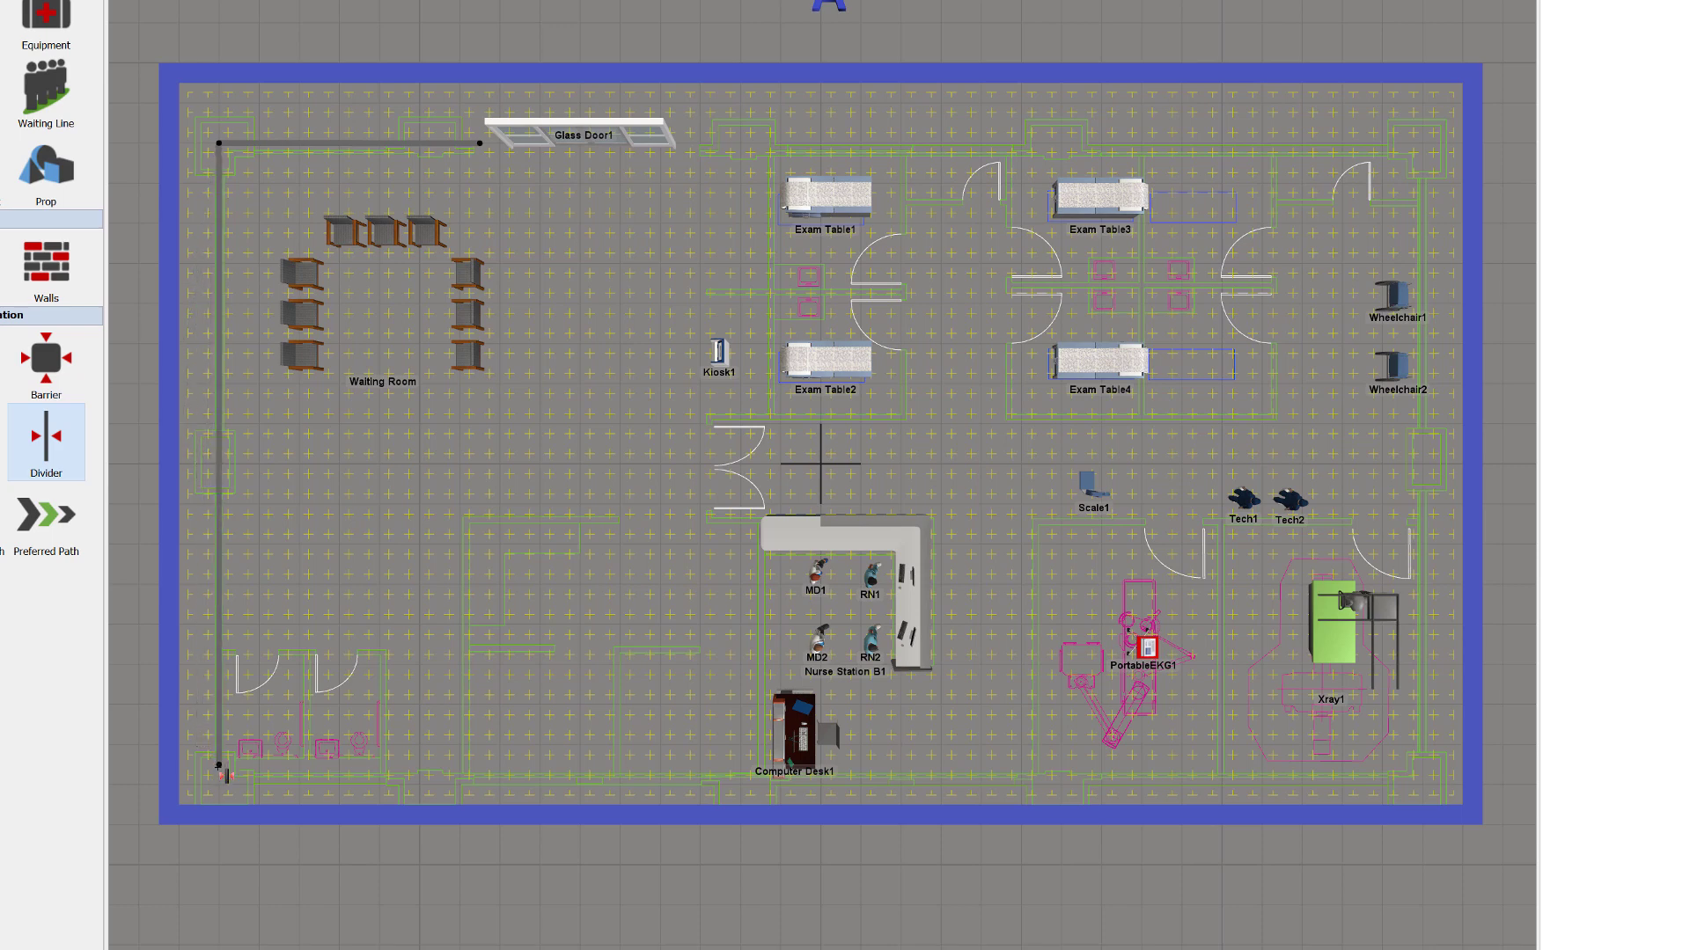
click(219, 764)
click(1422, 785)
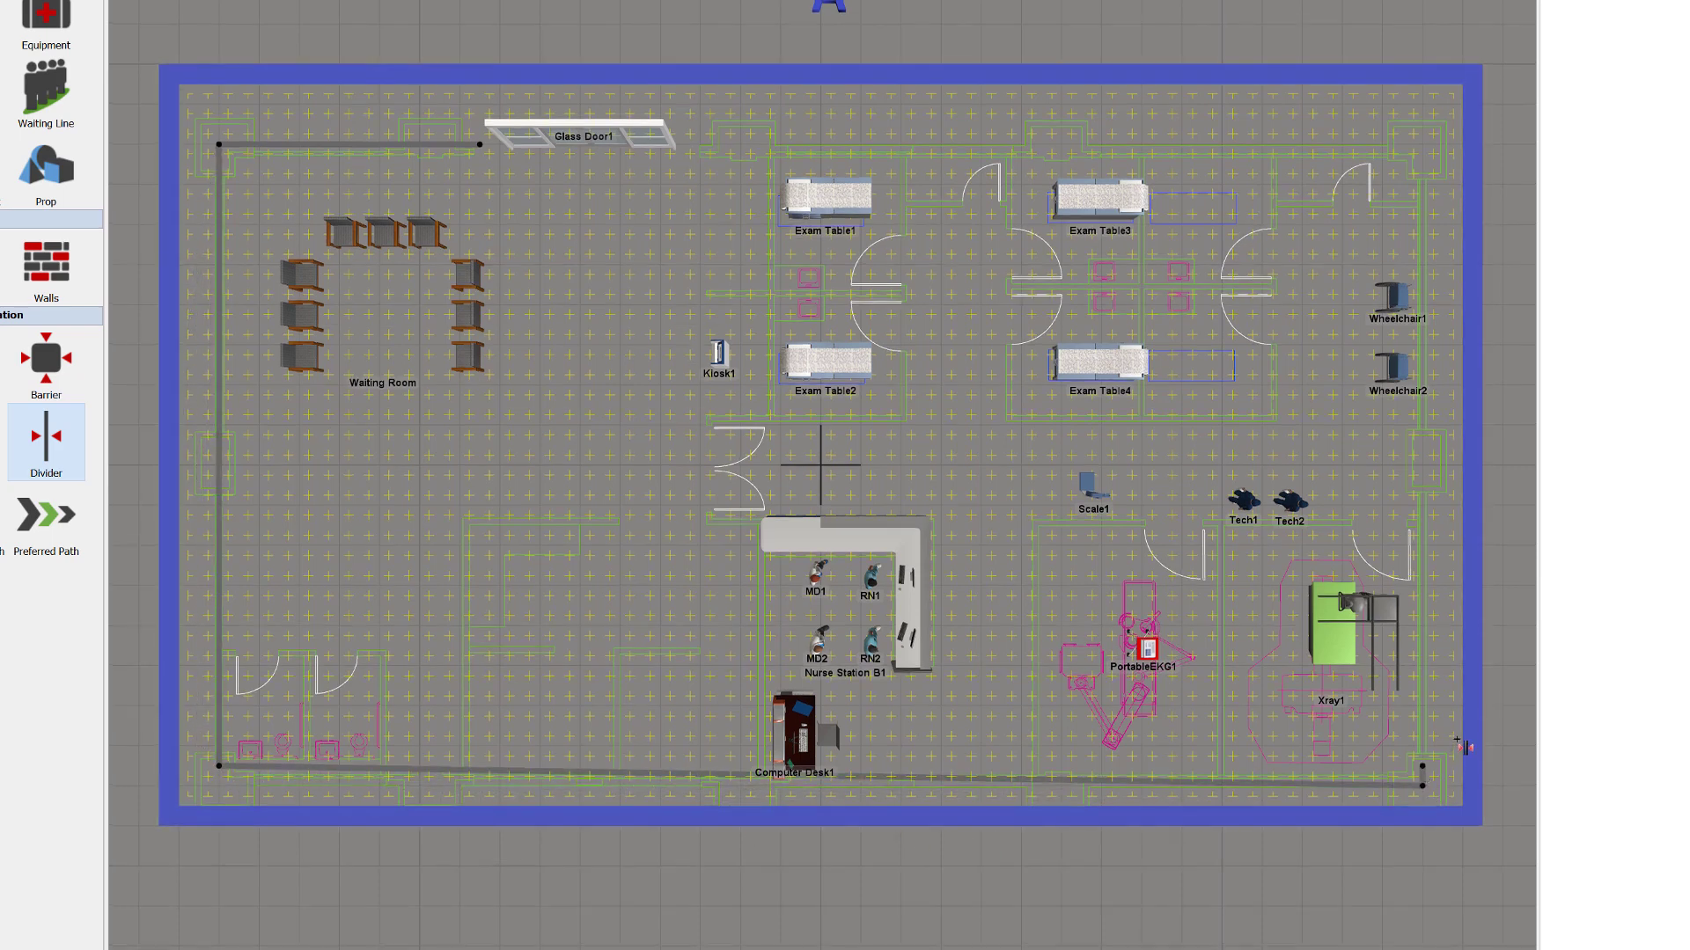
click(1422, 144)
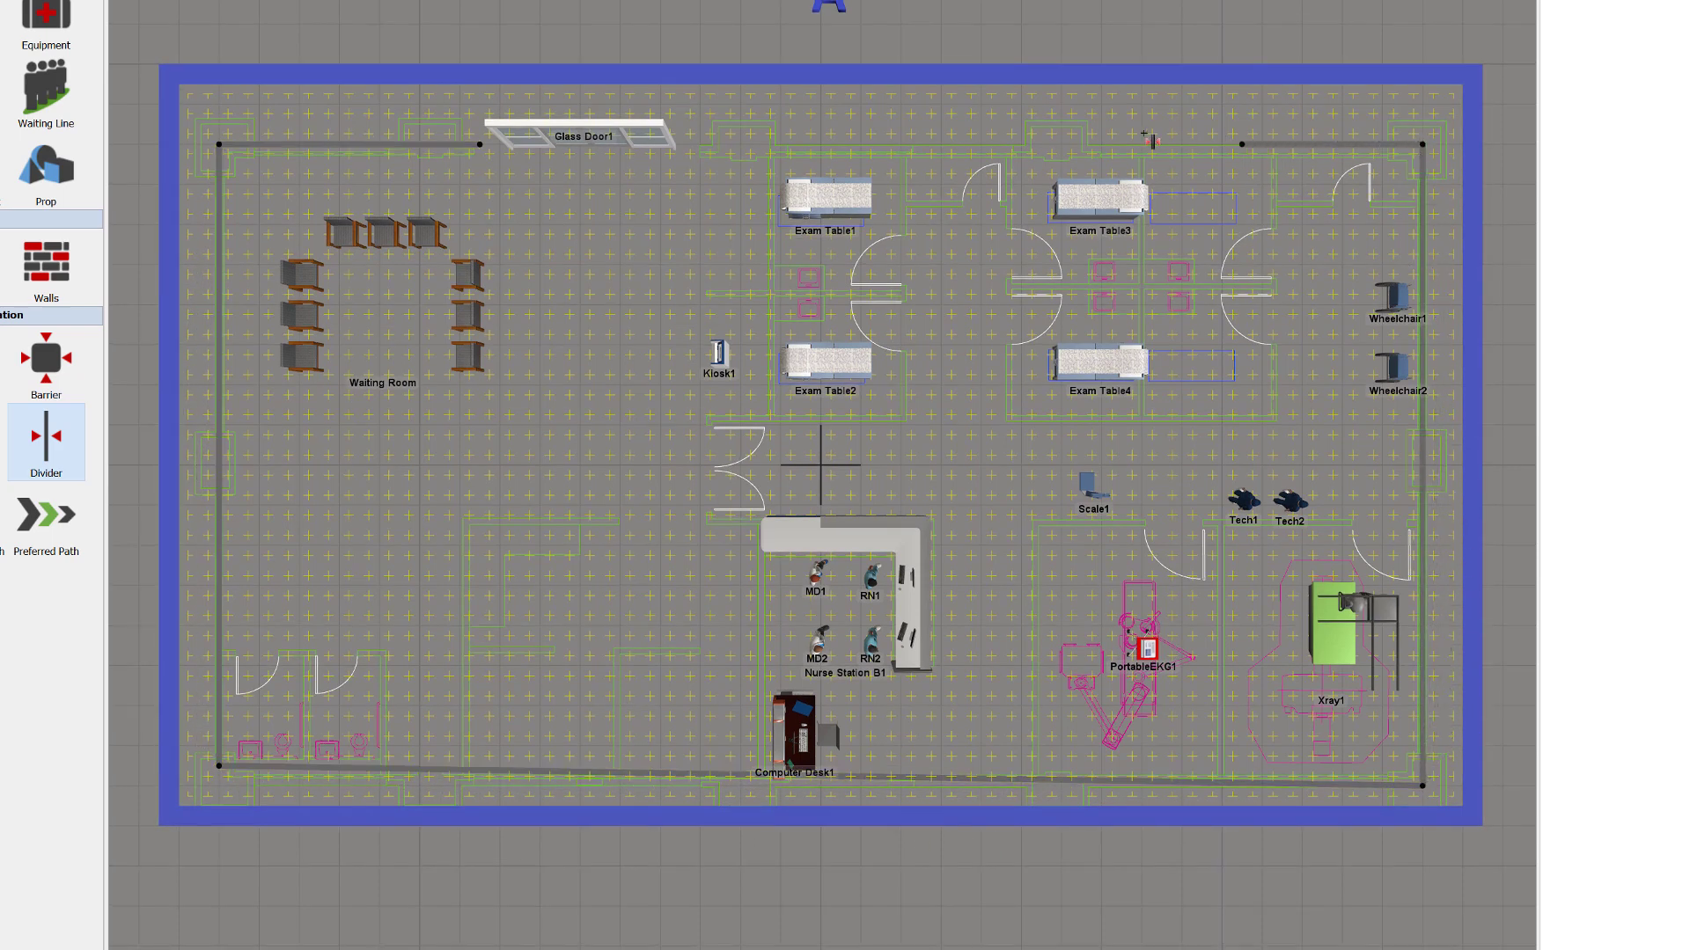
click(680, 143)
right_click(679, 144)
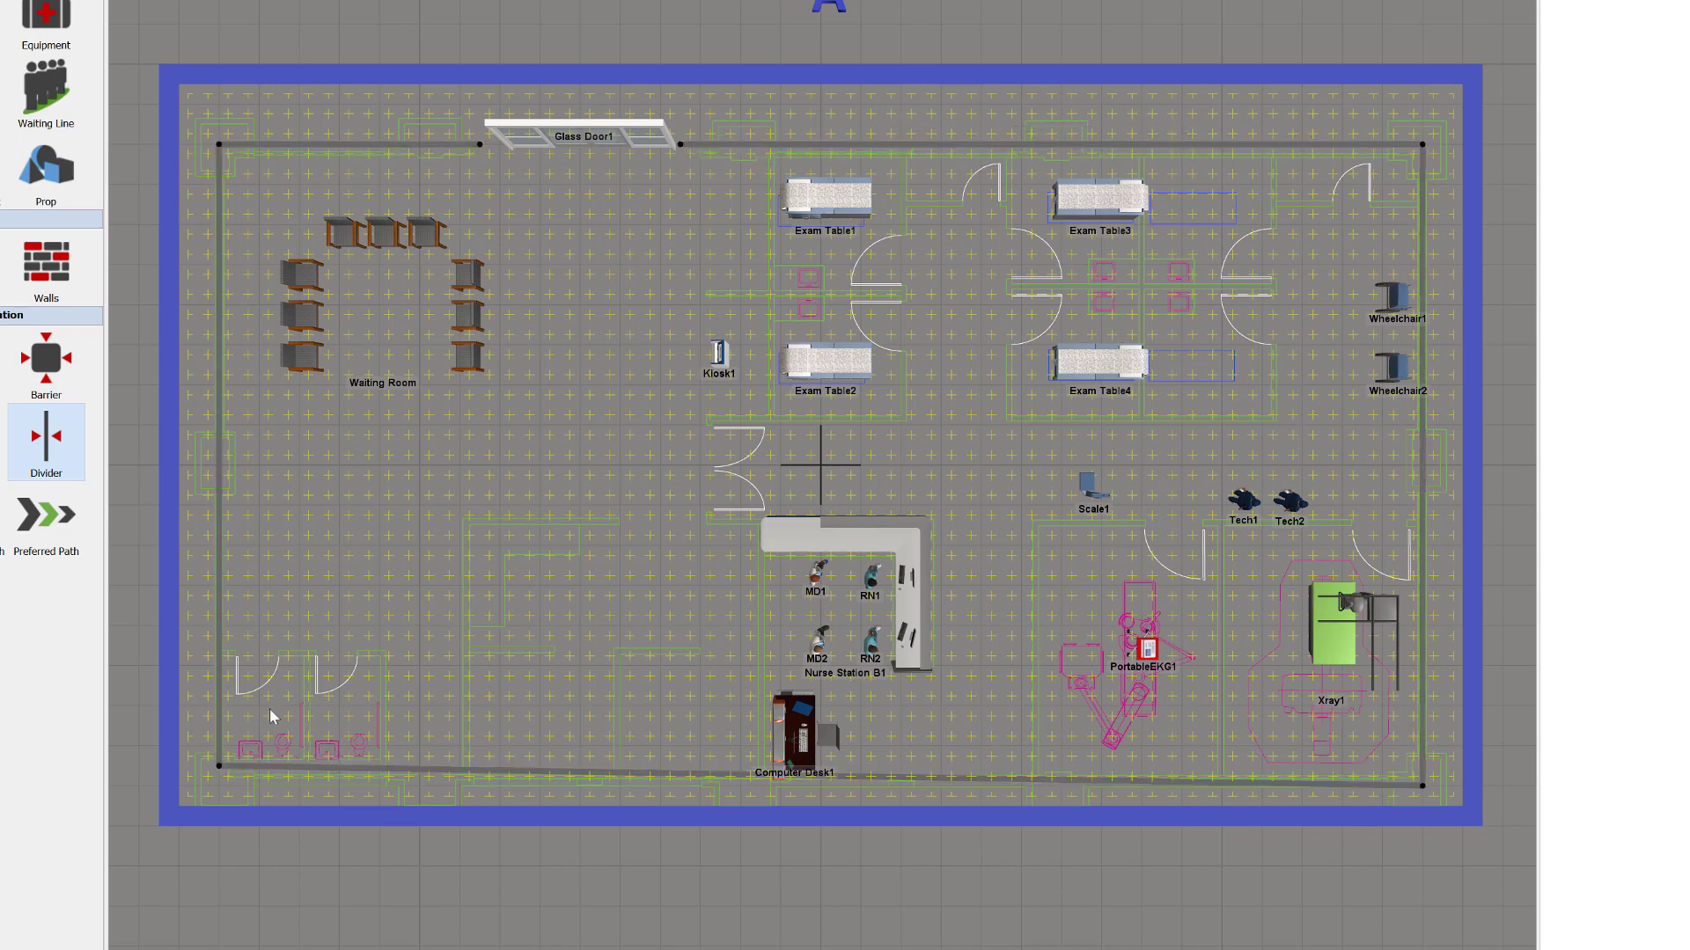
click(236, 766)
drag(218, 765, 220, 783)
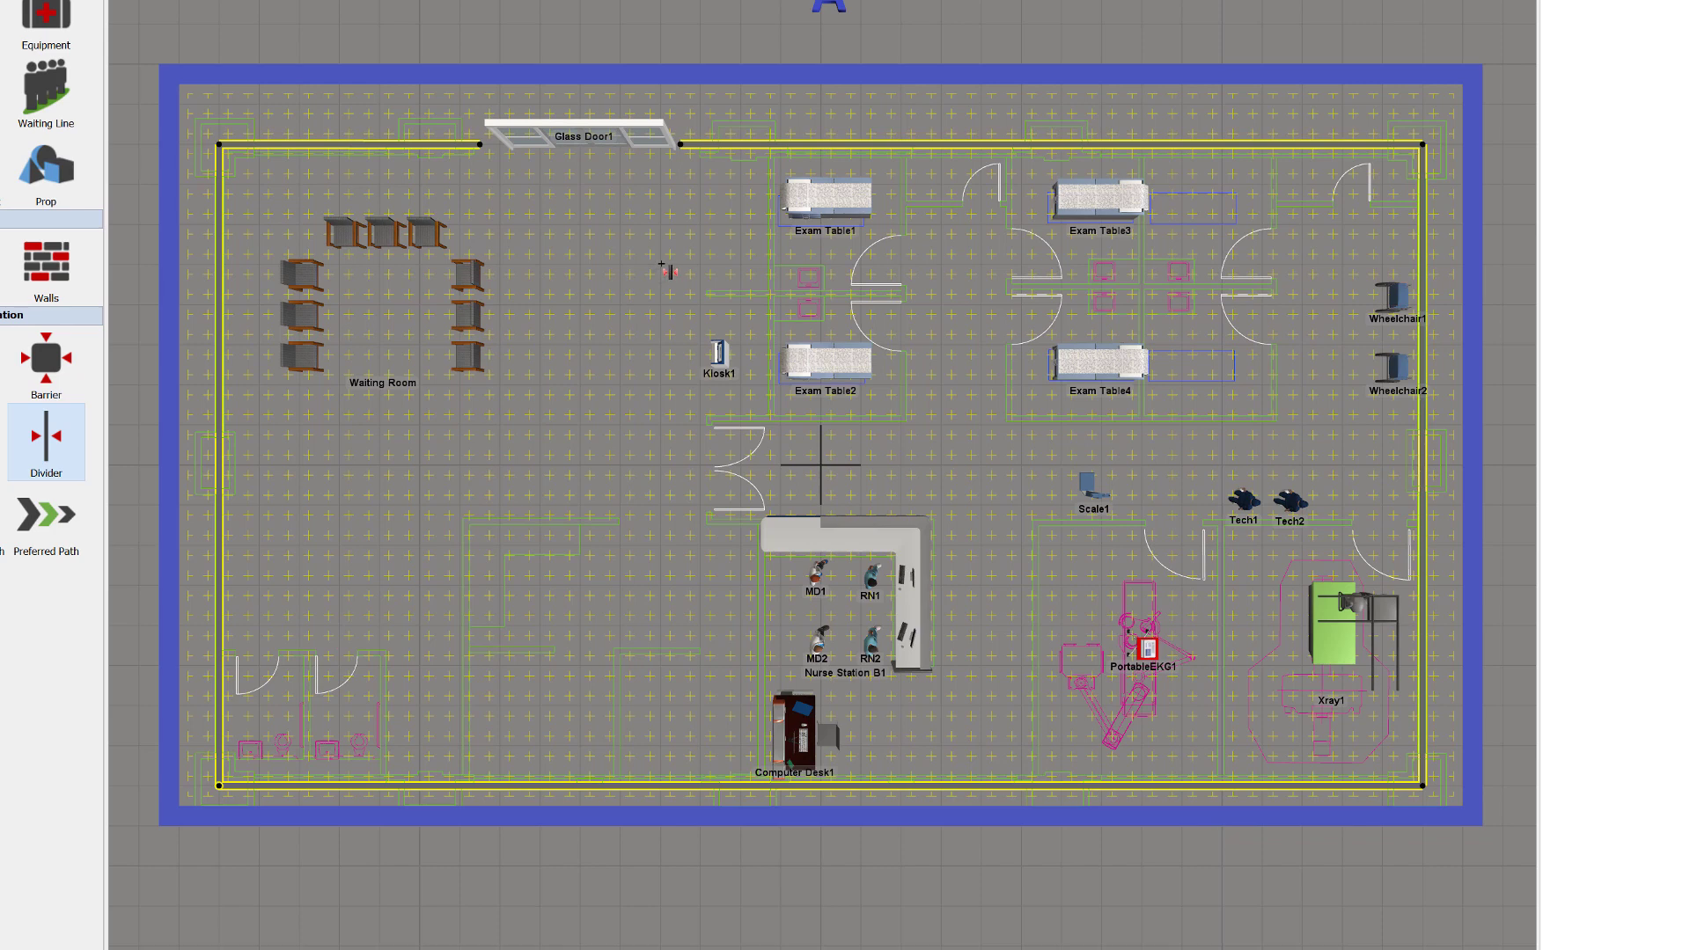
- Draw dividers along the outer walls of the Exam Table1 and Exam Table2 rooms, leaving gaps at their doors
click(780, 143)
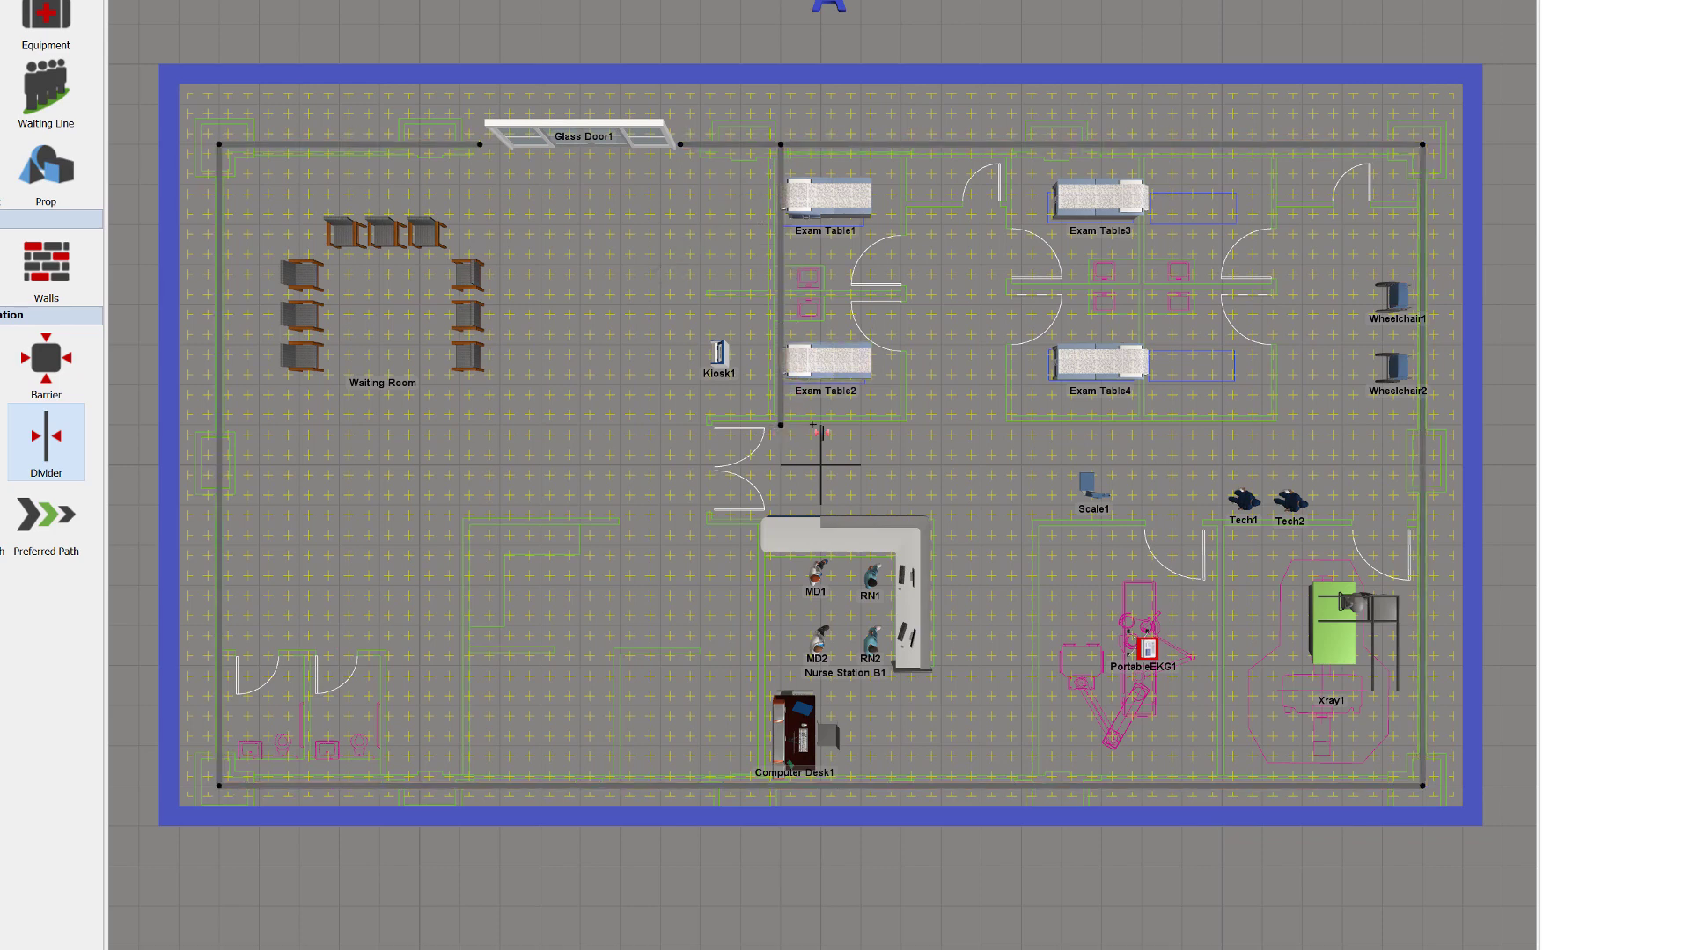
click(780, 425)
click(904, 426)
right_click(910, 349)
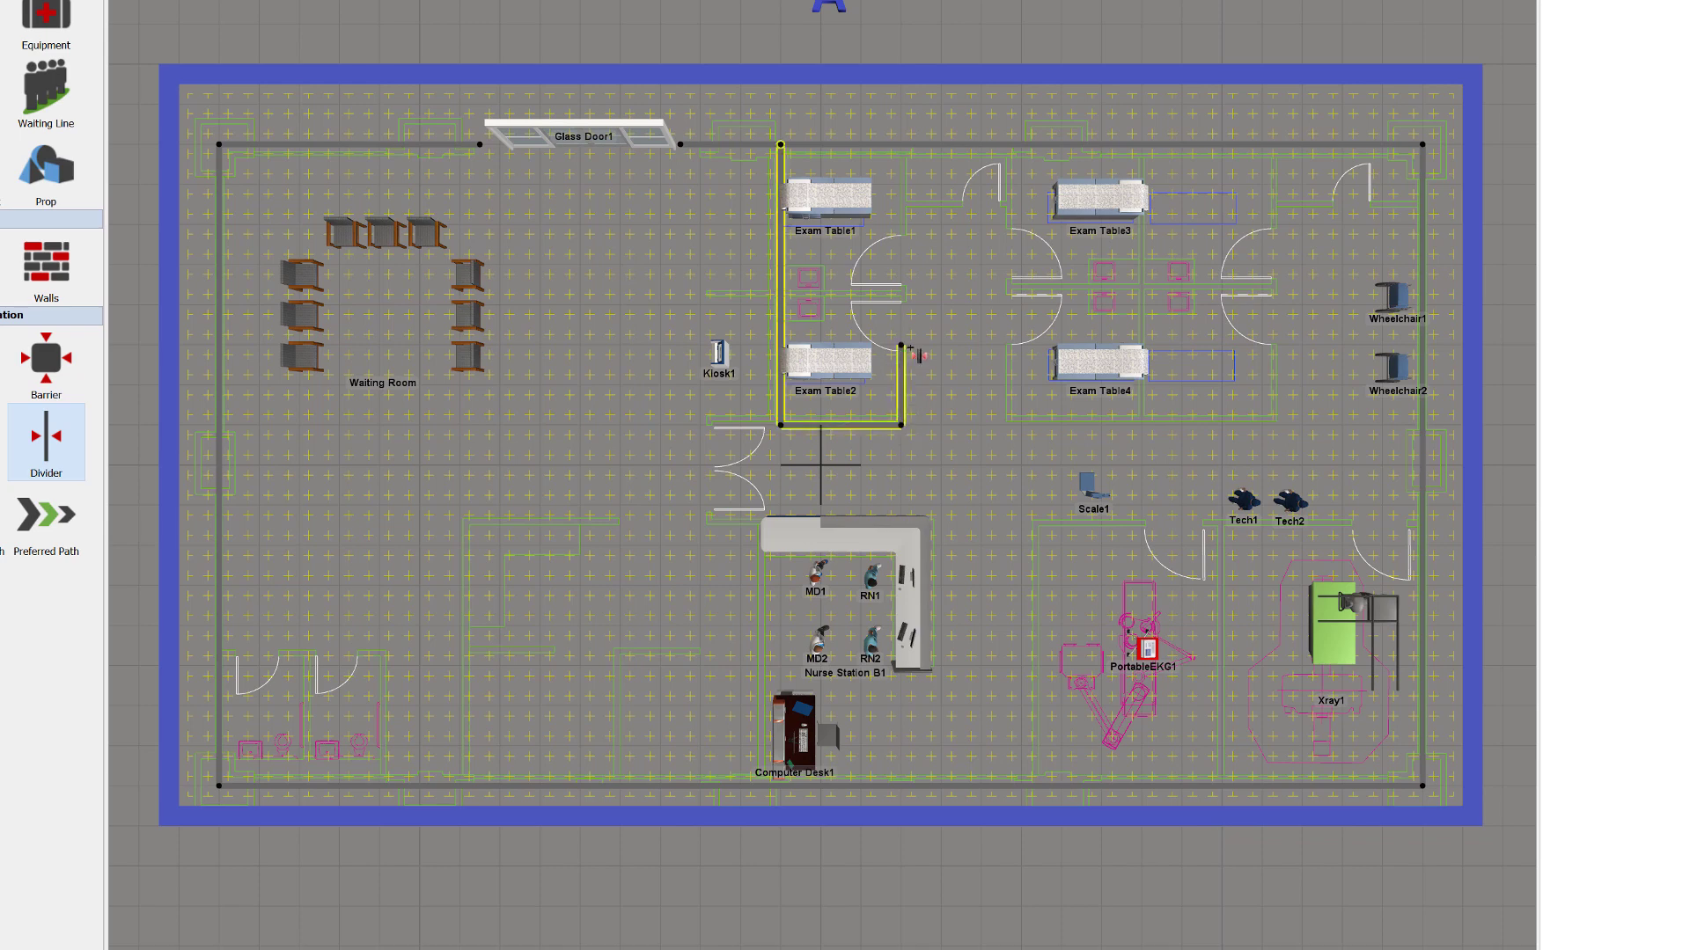
click(901, 144)
click(900, 225)
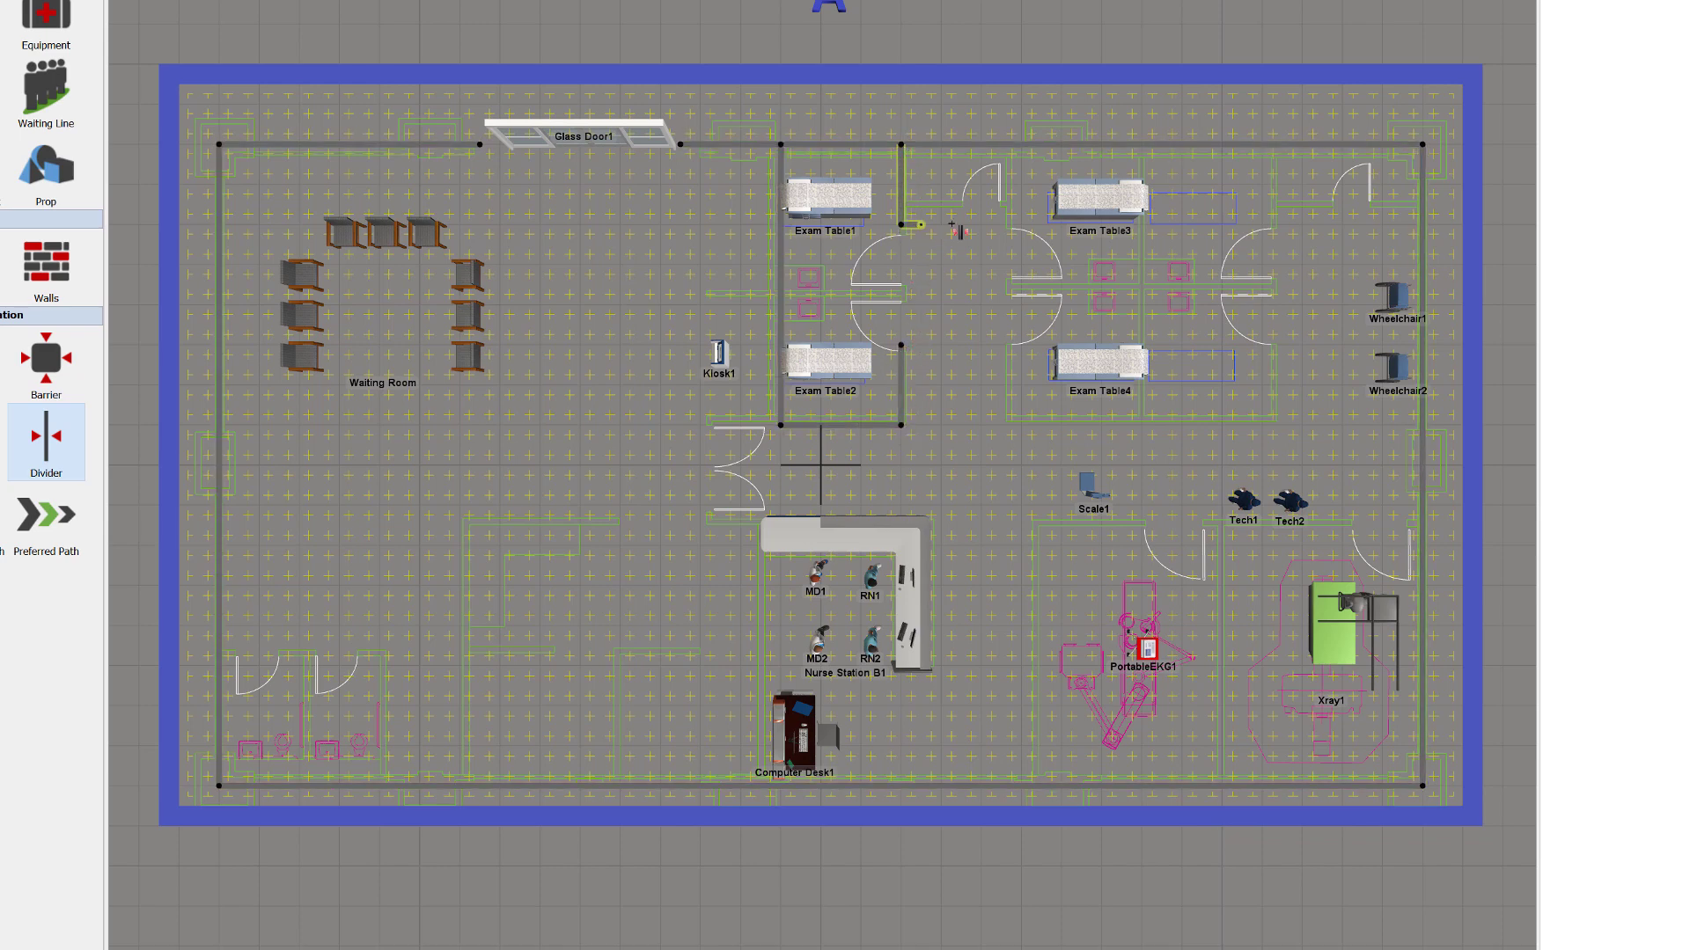
- Draw dividers for the Exam Table3 room's corridor wall and for the two walls crossing between the rooms of that exam block
click(1012, 143)
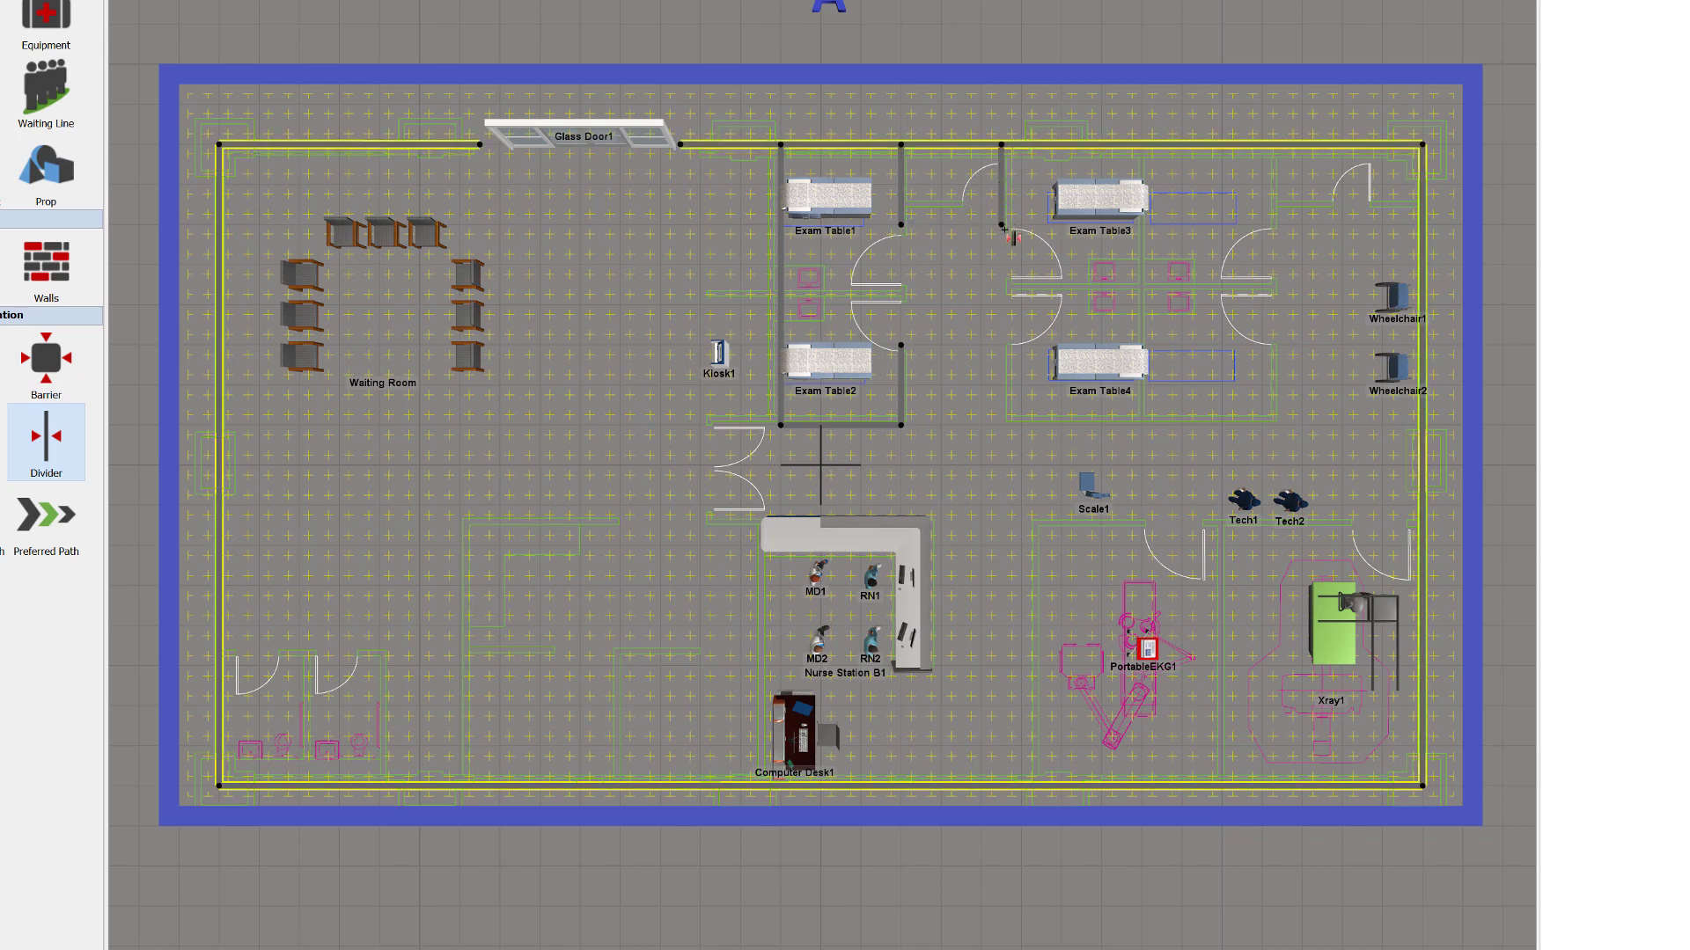
click(1006, 234)
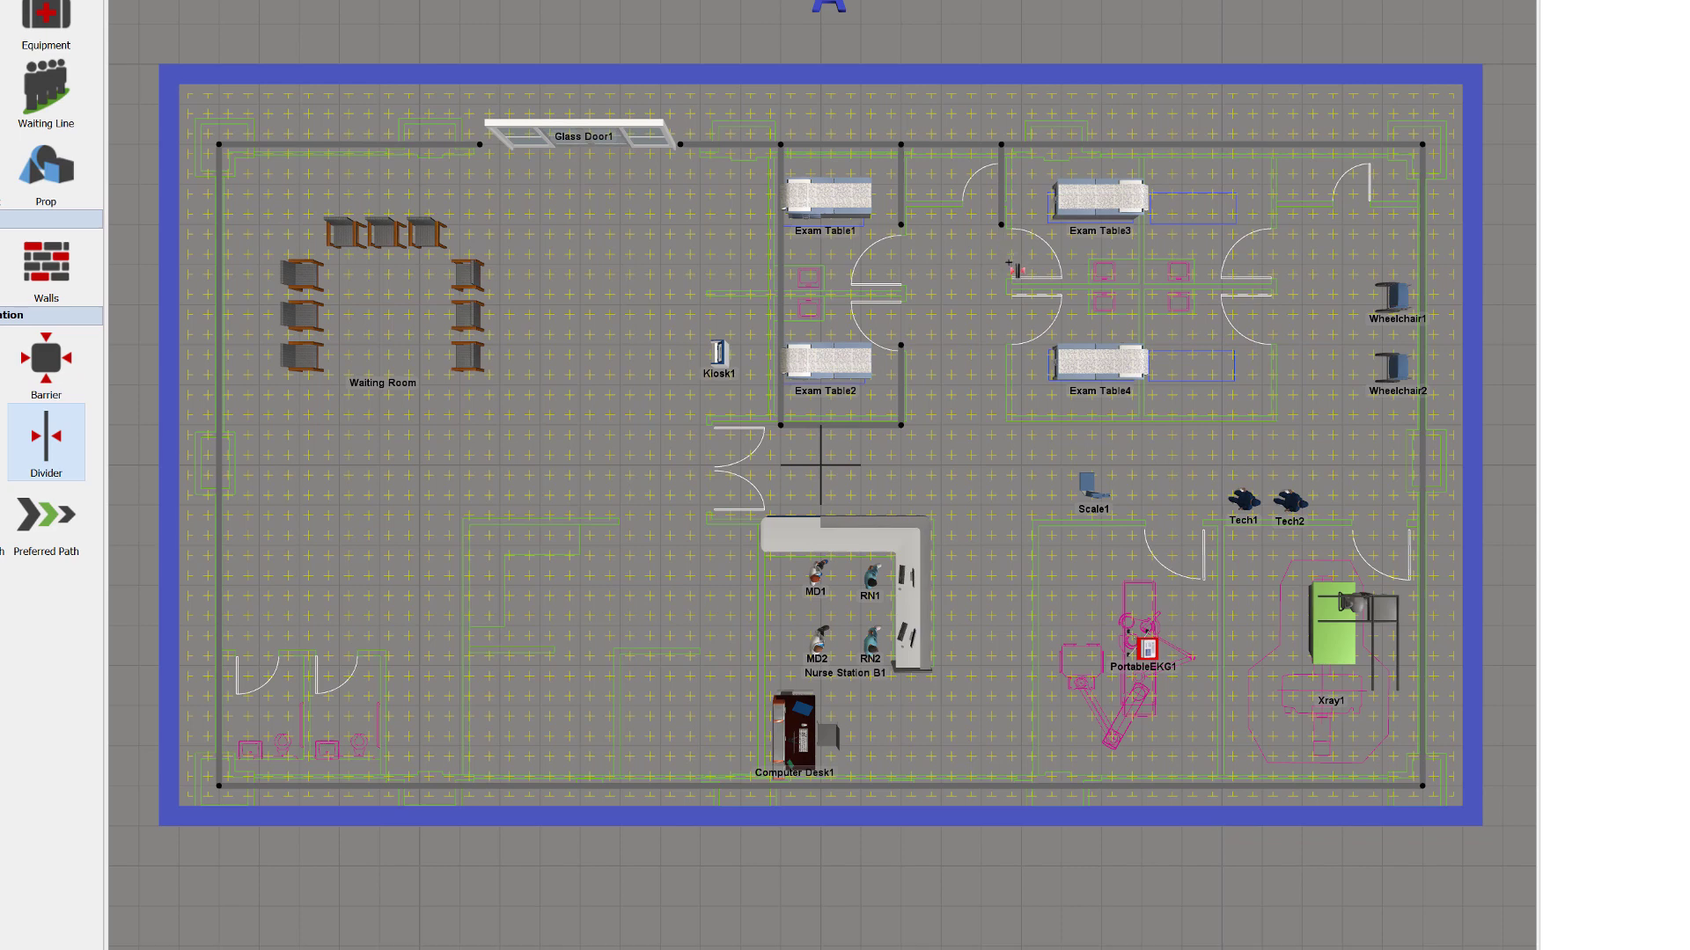
click(1012, 287)
click(1266, 302)
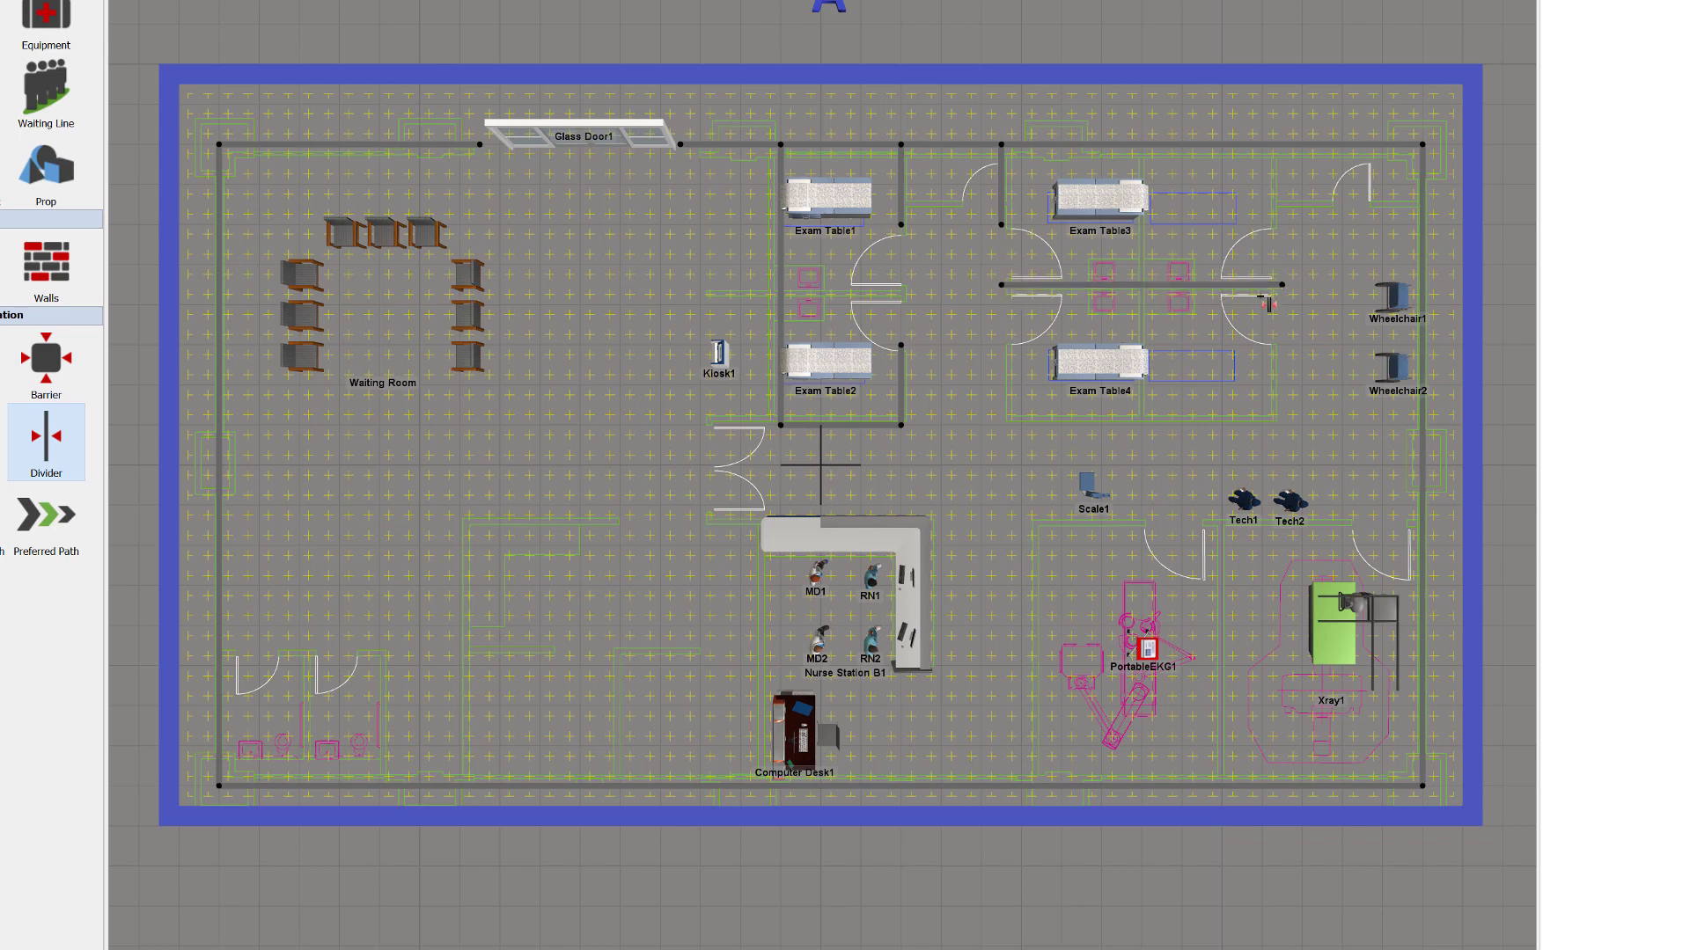
click(1141, 144)
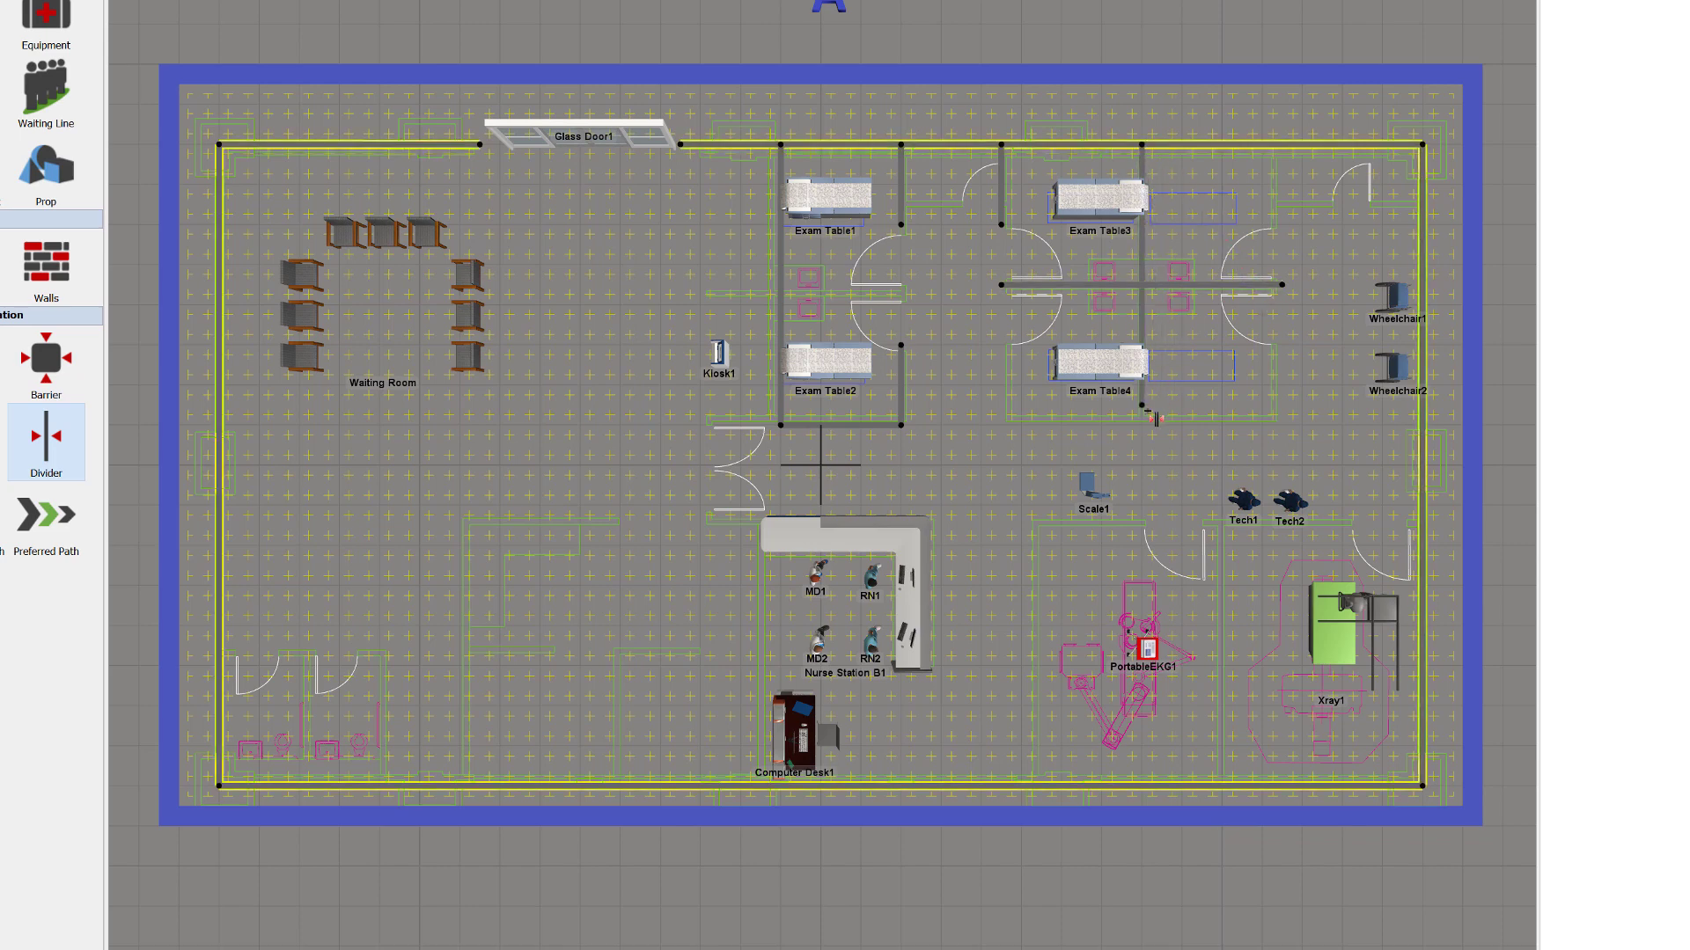
click(1142, 425)
right_click(1147, 421)
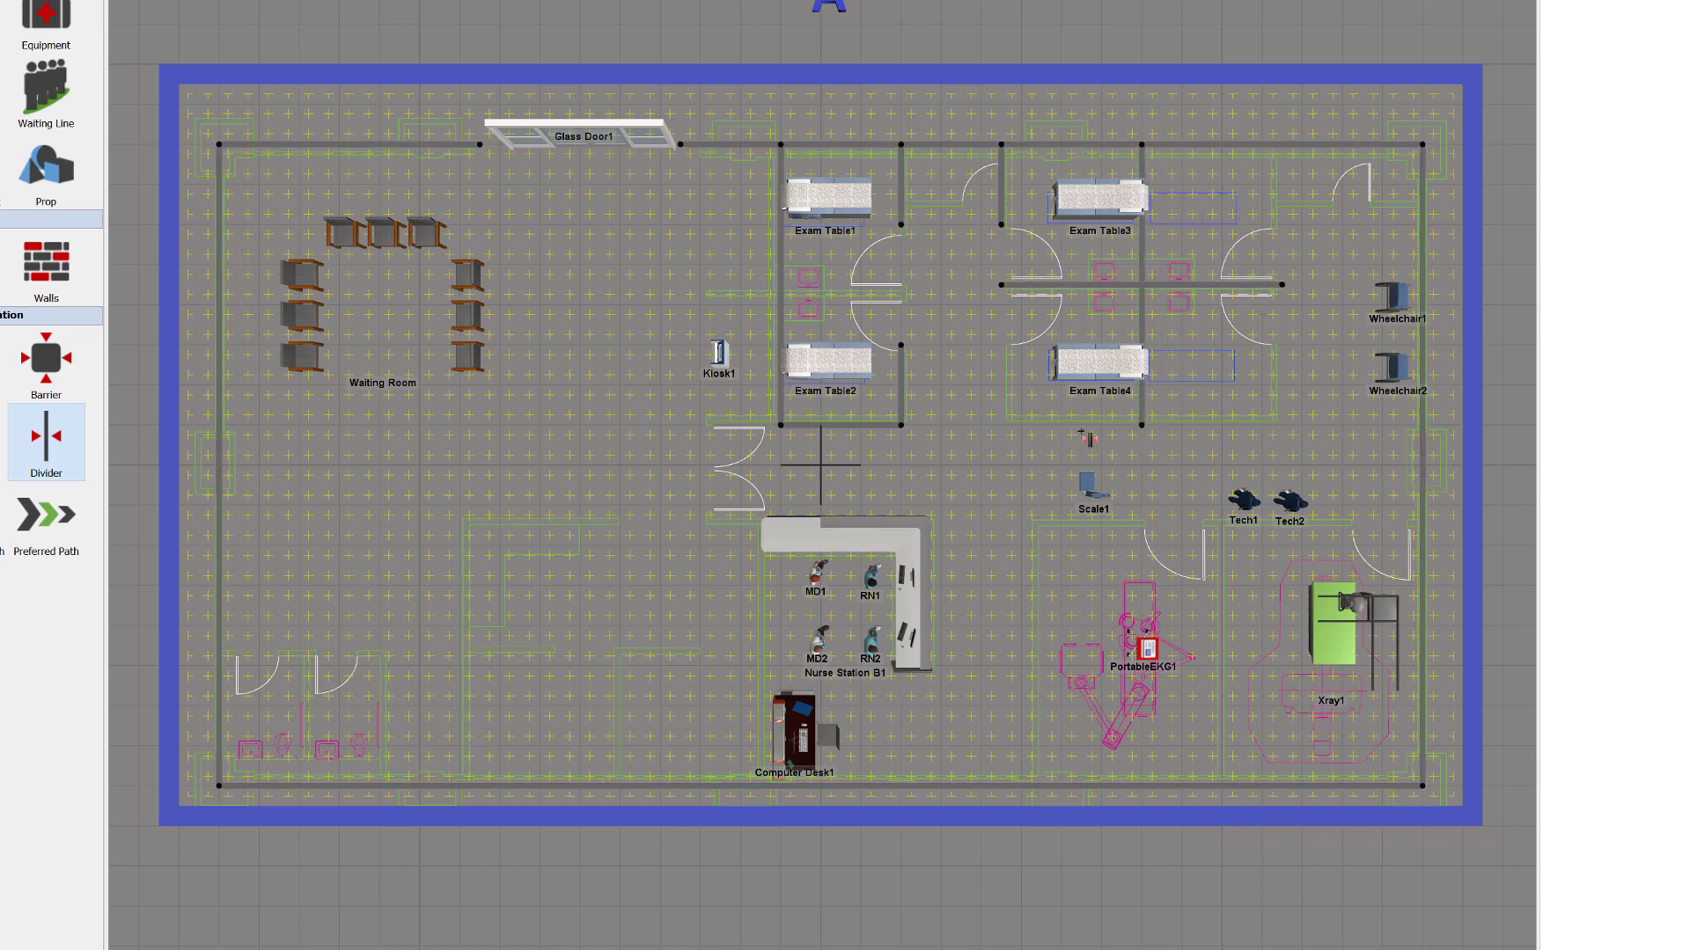
- Draw dividers around the lower Exam Table4 rooms and down the upper rooms' wall facing the wheelchairs, leaving door gaps
click(1009, 345)
click(1009, 421)
click(1281, 426)
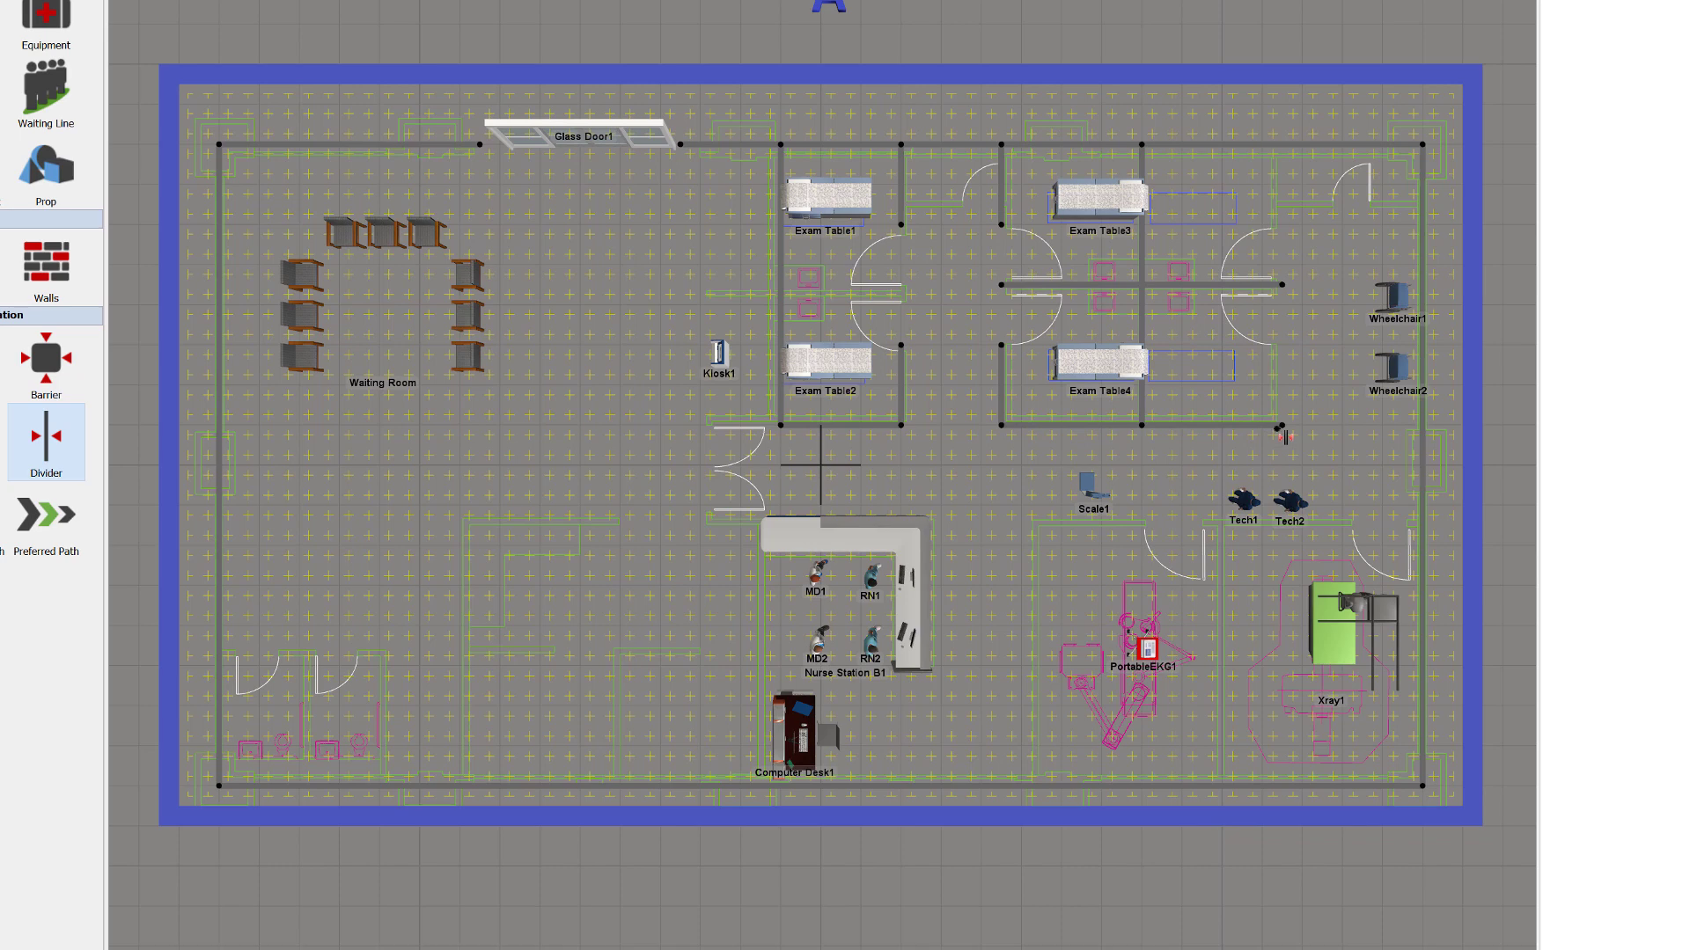
click(1281, 346)
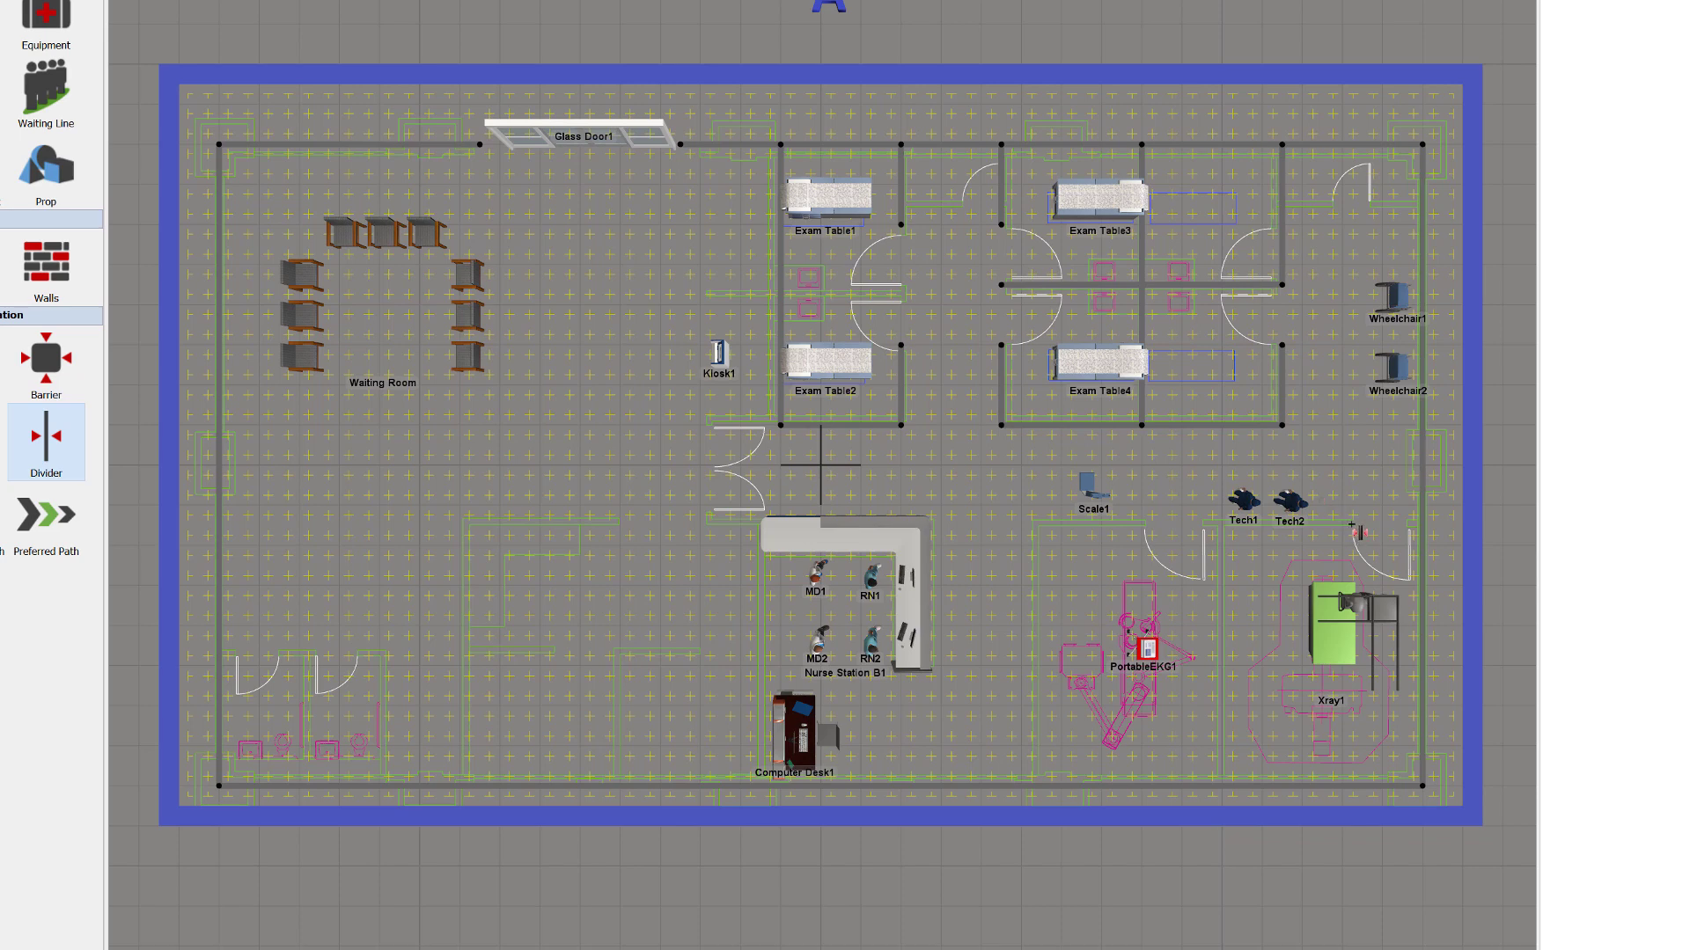
- Draw dividers along the walls of the Xray1 and PortableEKG1 rooms, leaving their doorways open
mouse_move(1342, 525)
mouse_down()
mouse_move(1224, 526)
mouse_move(1223, 784)
mouse_up()
mouse_move(1141, 525)
mouse_down()
mouse_move(1049, 532)
mouse_move(1044, 789)
mouse_up()
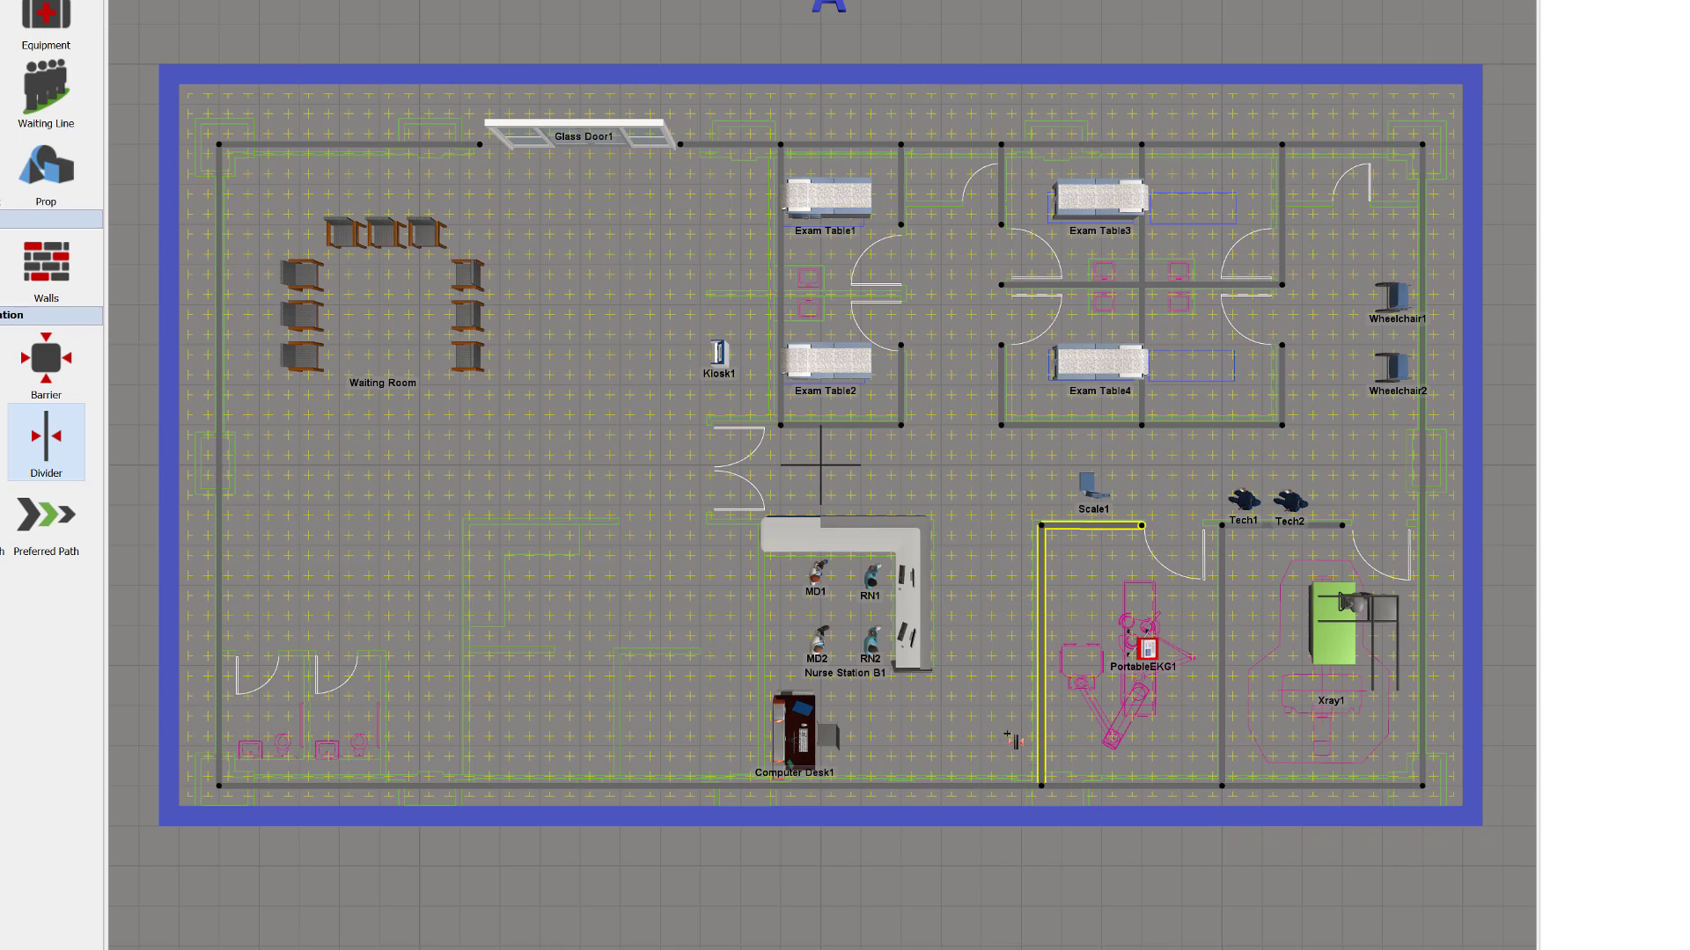
- Draw dividers around the nurse station and along the wall between the Exam Table1 and Exam Table2 rooms
mouse_move(940, 686)
mouse_down()
mouse_move(941, 507)
mouse_move(703, 505)
mouse_move(763, 559)
mouse_move(762, 784)
mouse_up()
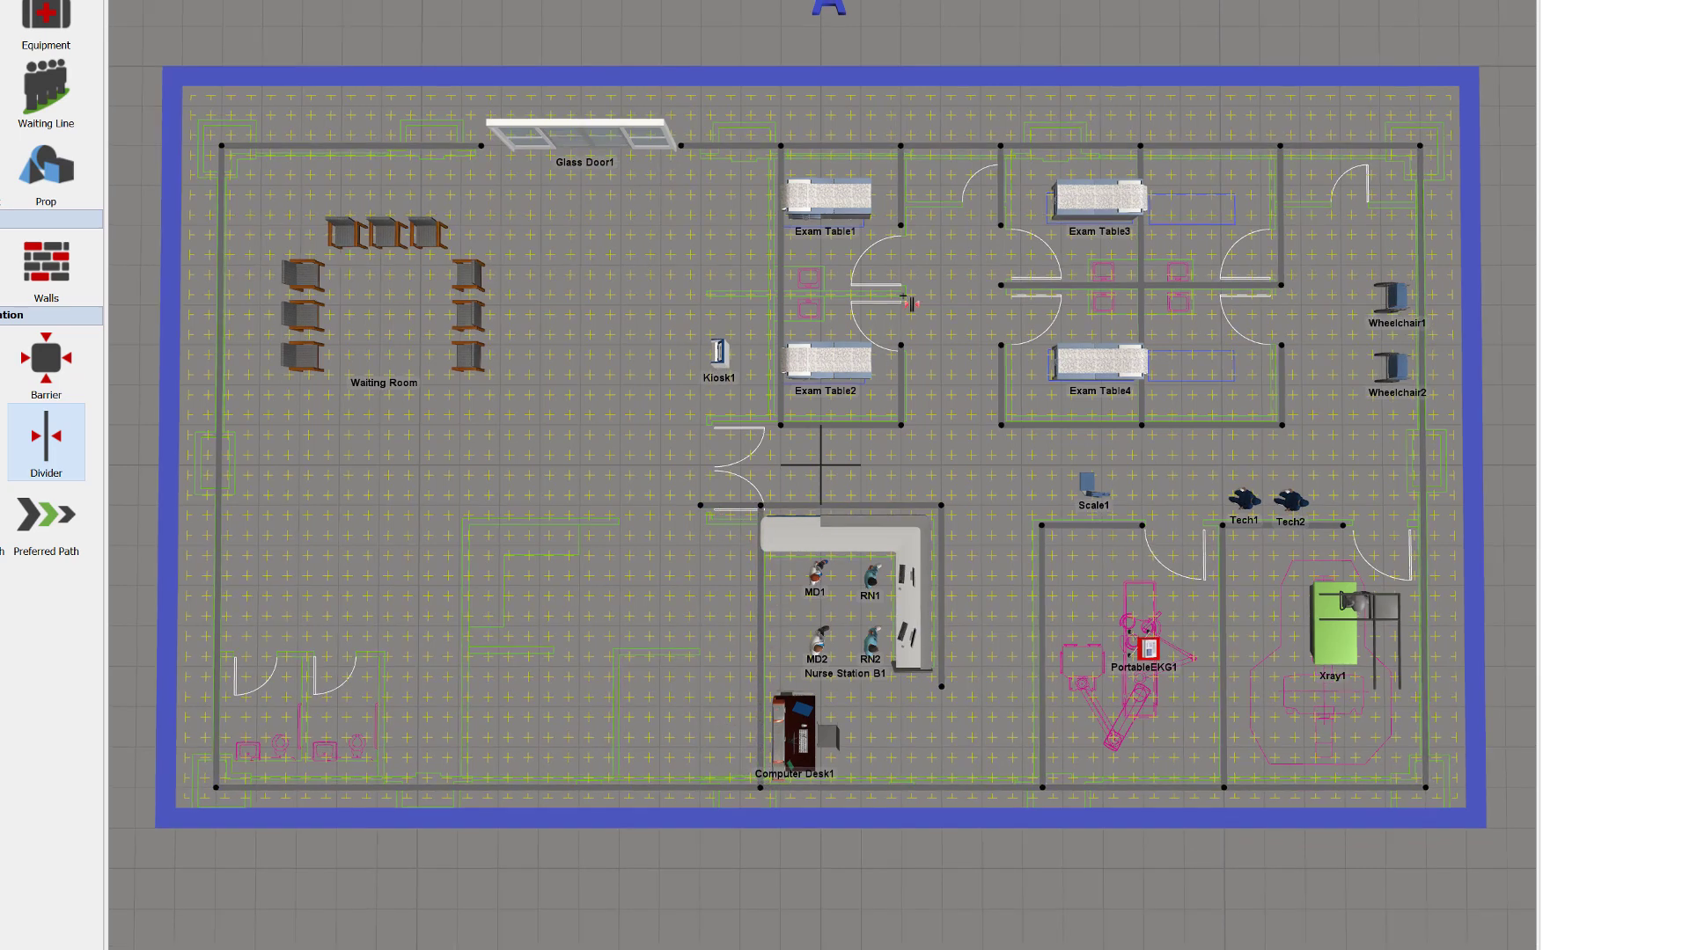
drag(908, 305, 784, 307)
drag(948, 697, 883, 688)
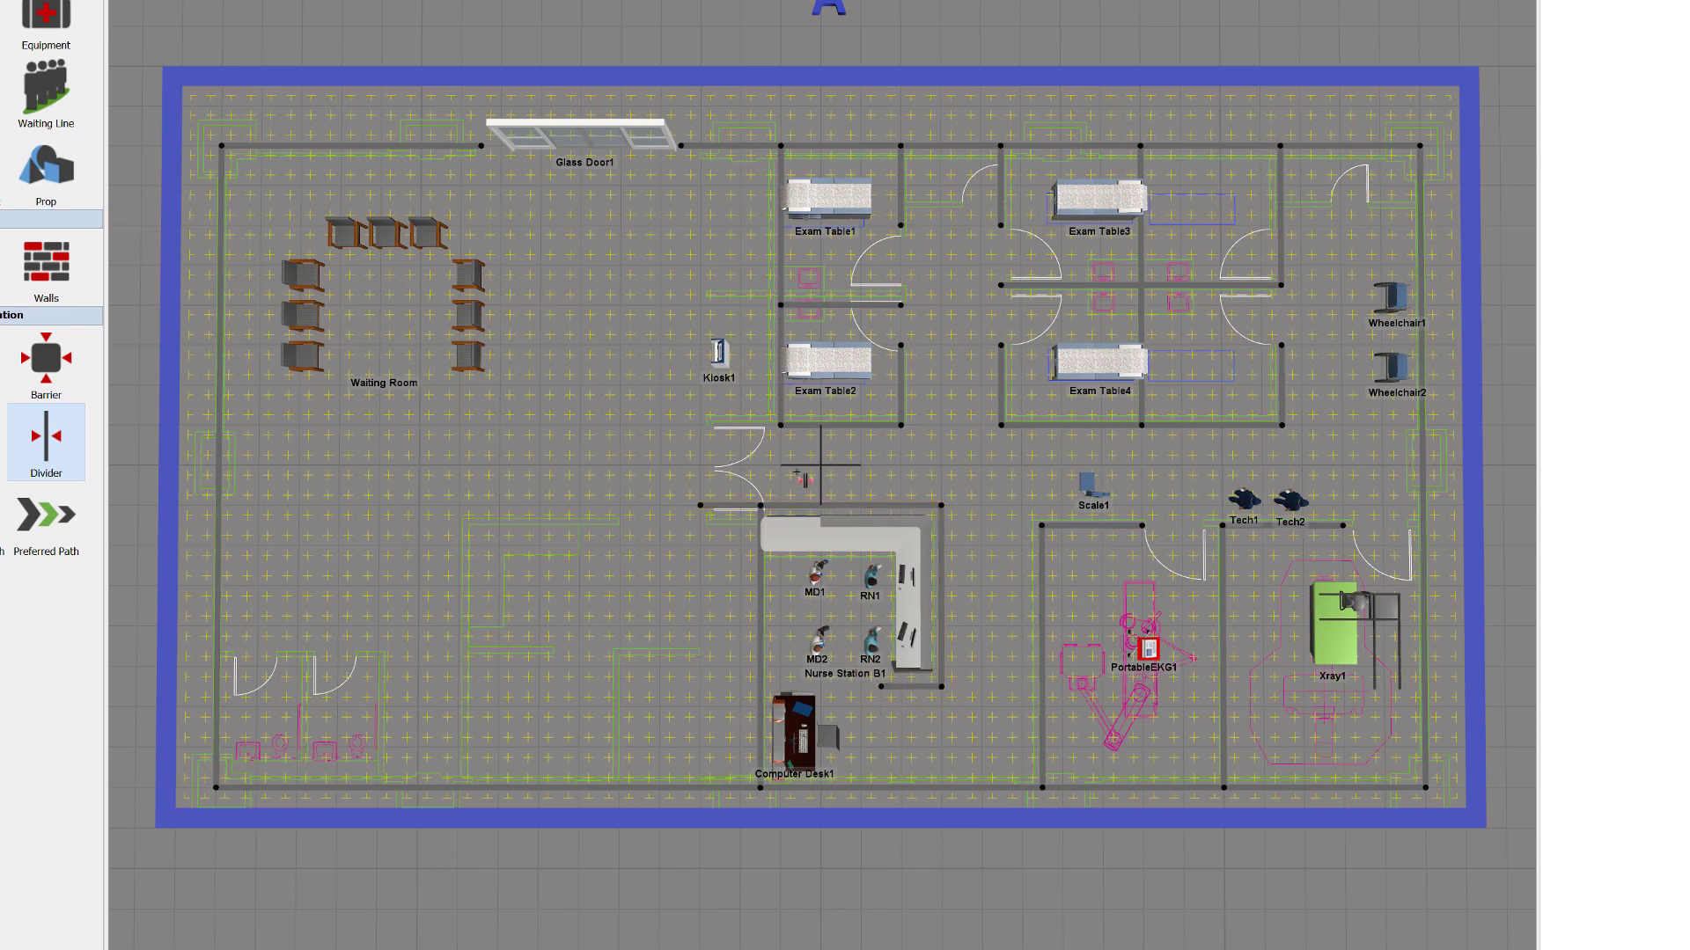
- Draw a divider from the Exam Table2 room's outer corner along the short wall beside the double doors
drag(789, 434, 708, 433)
- Rotate the Waiting Room diagonally and move it slightly toward the nearest outer corner of the building
click(387, 242)
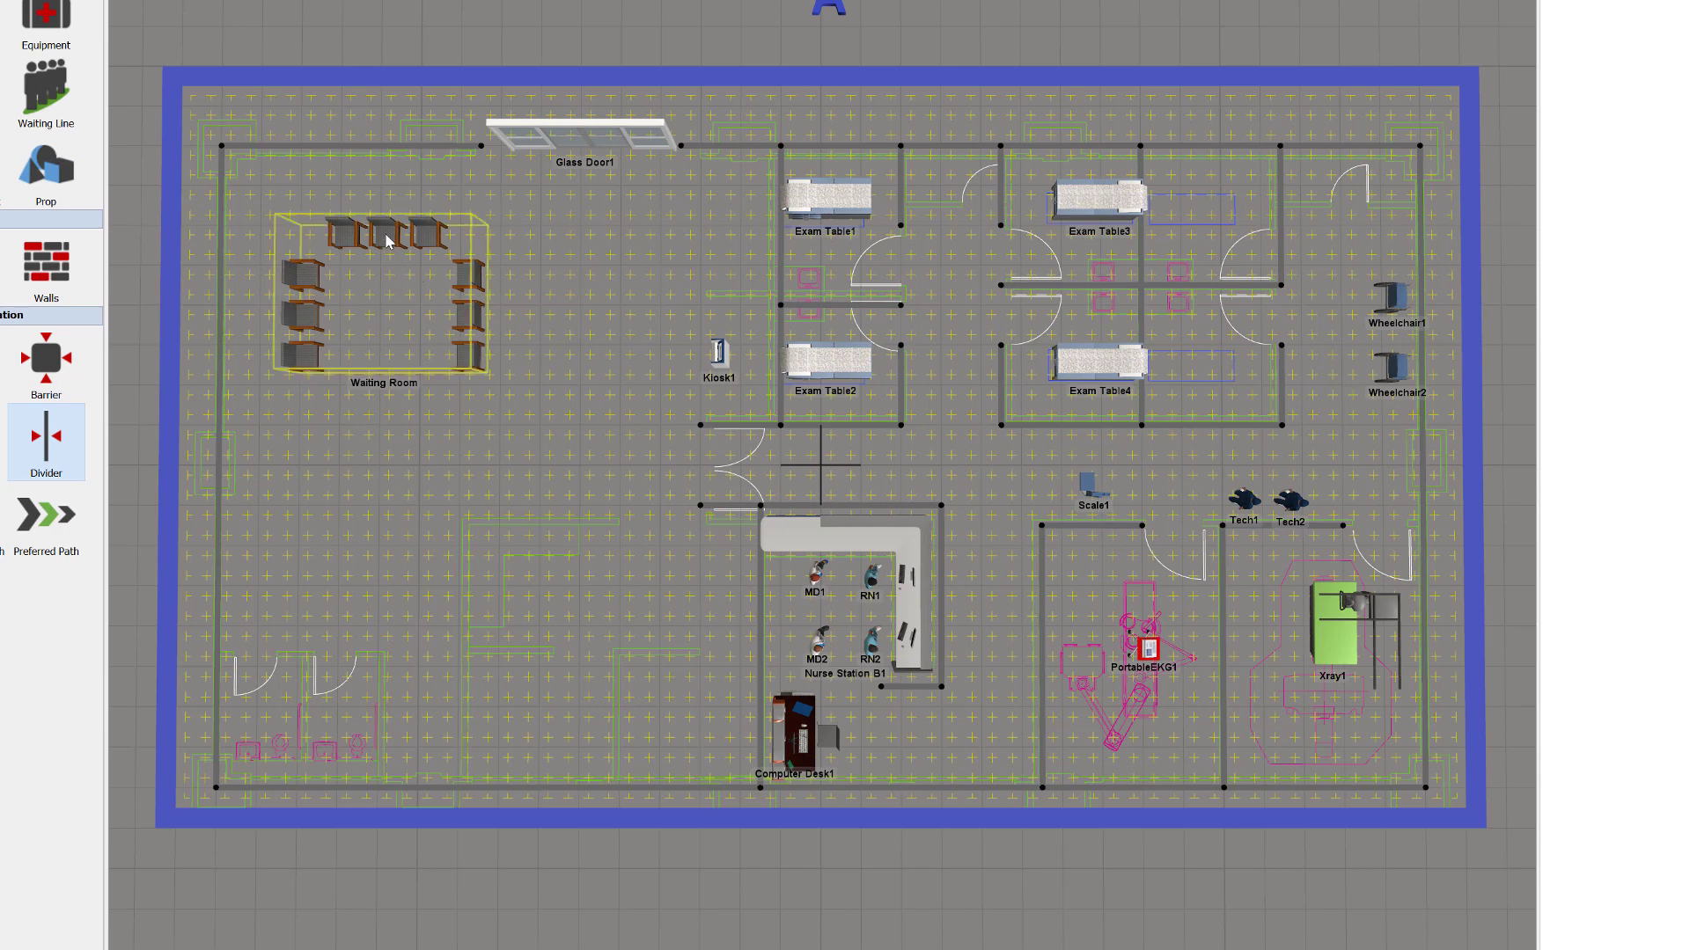
click(387, 242)
right_drag(375, 299, 373, 337)
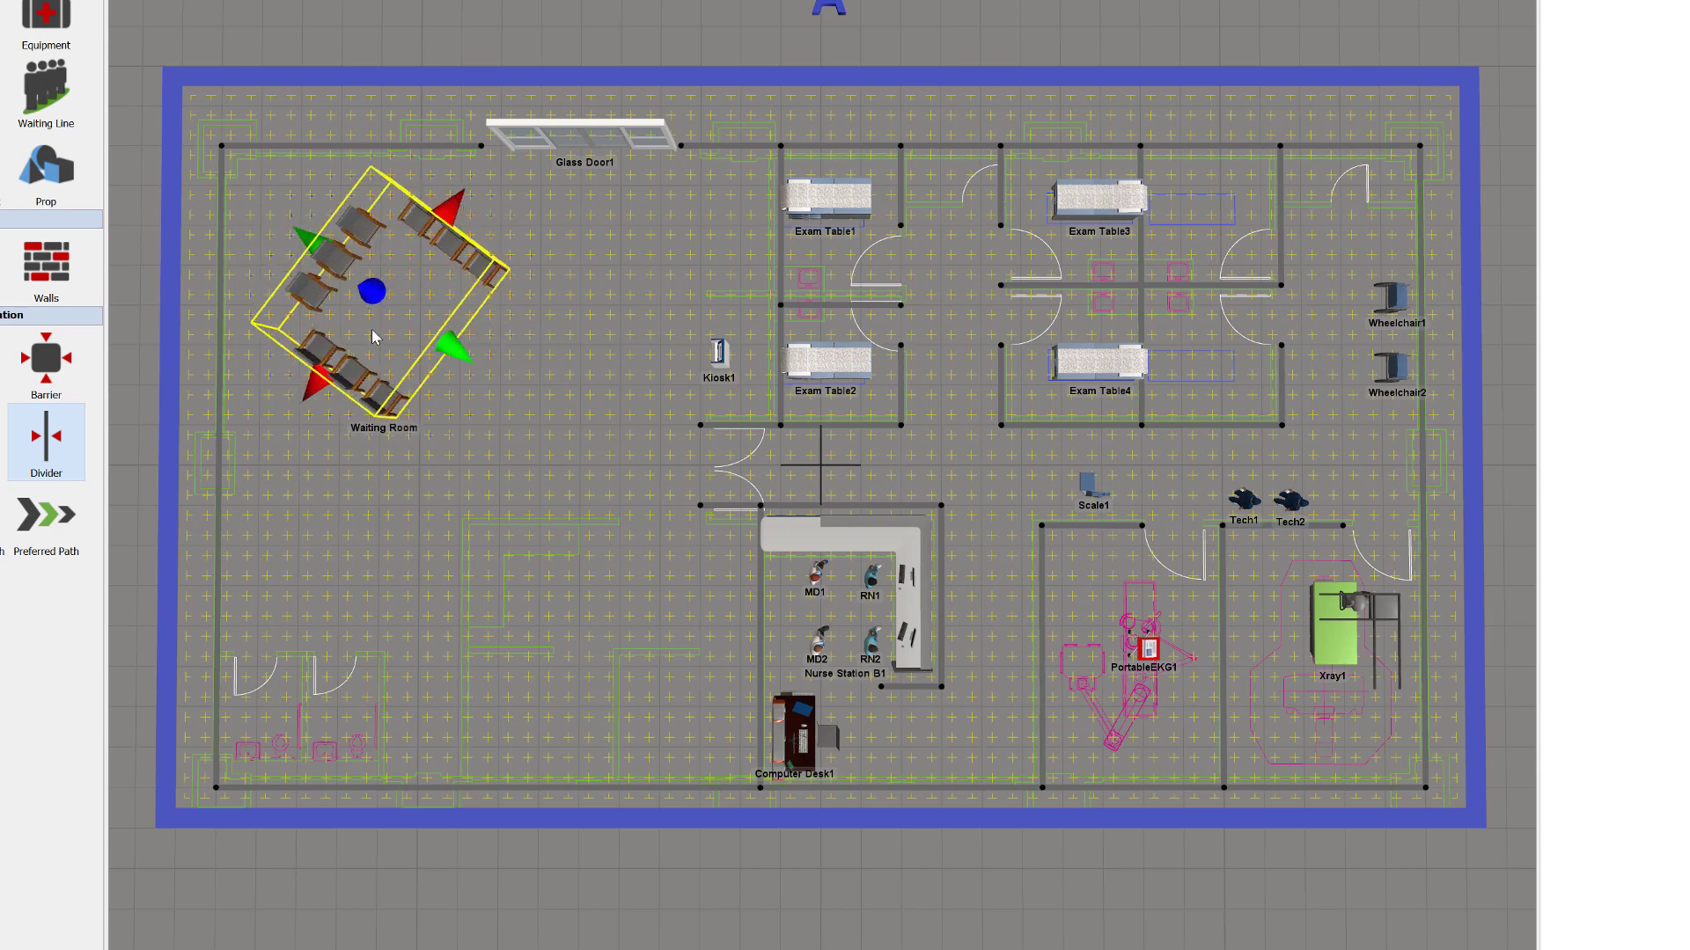
drag(337, 264, 315, 249)
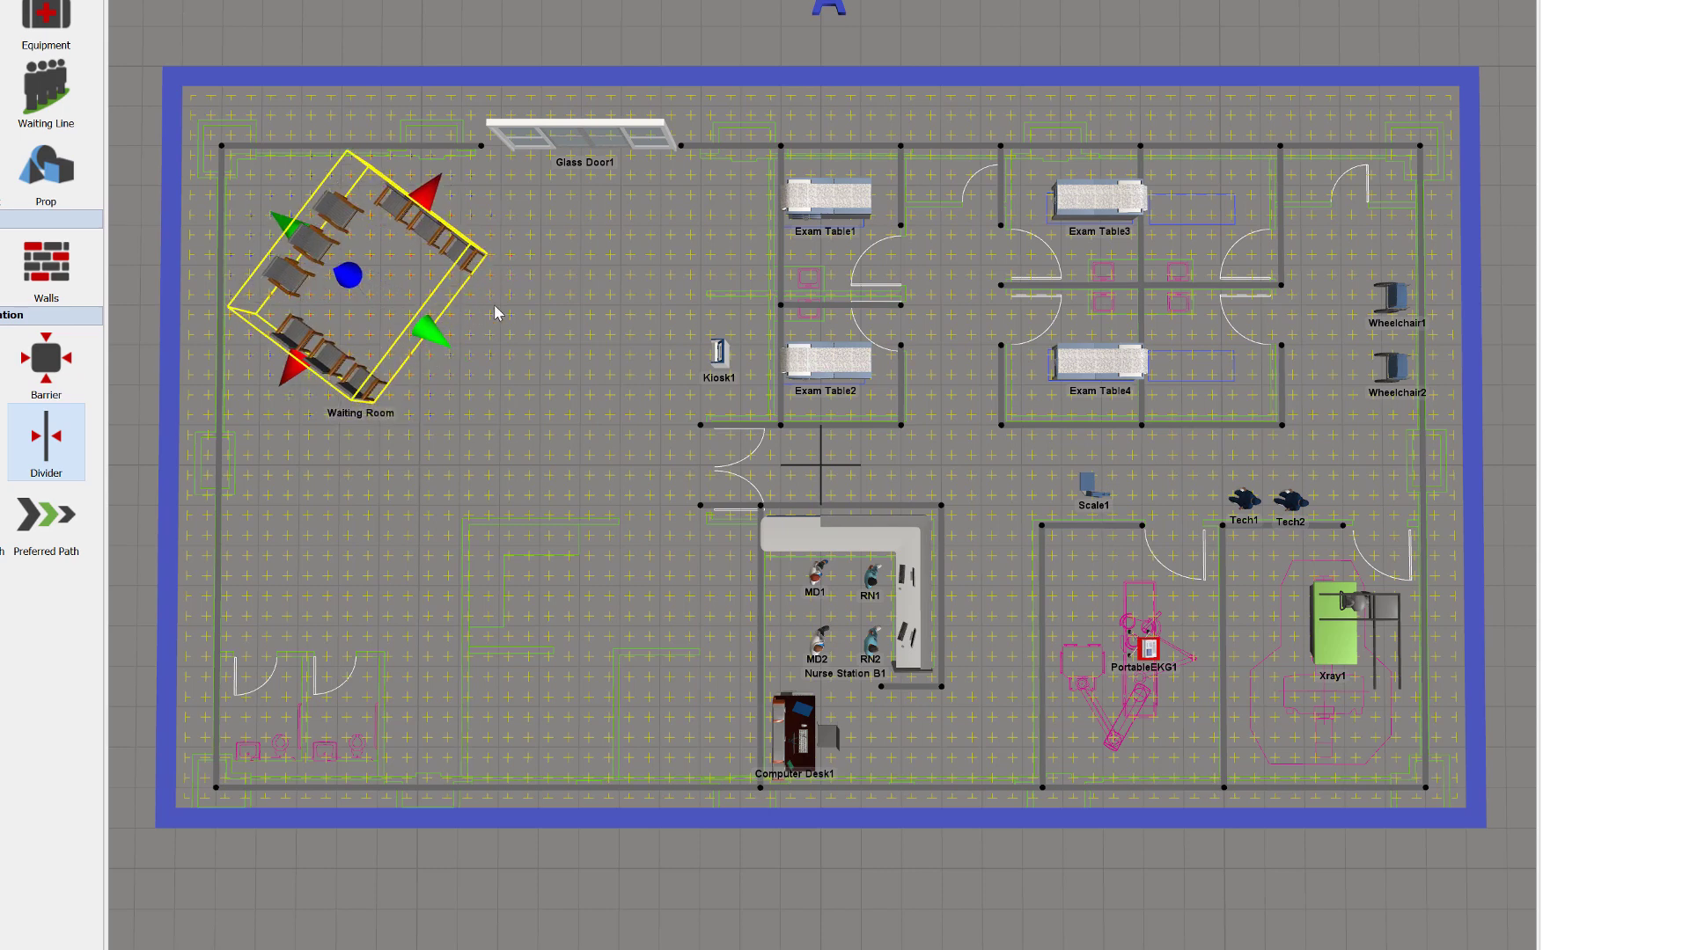
click(526, 368)
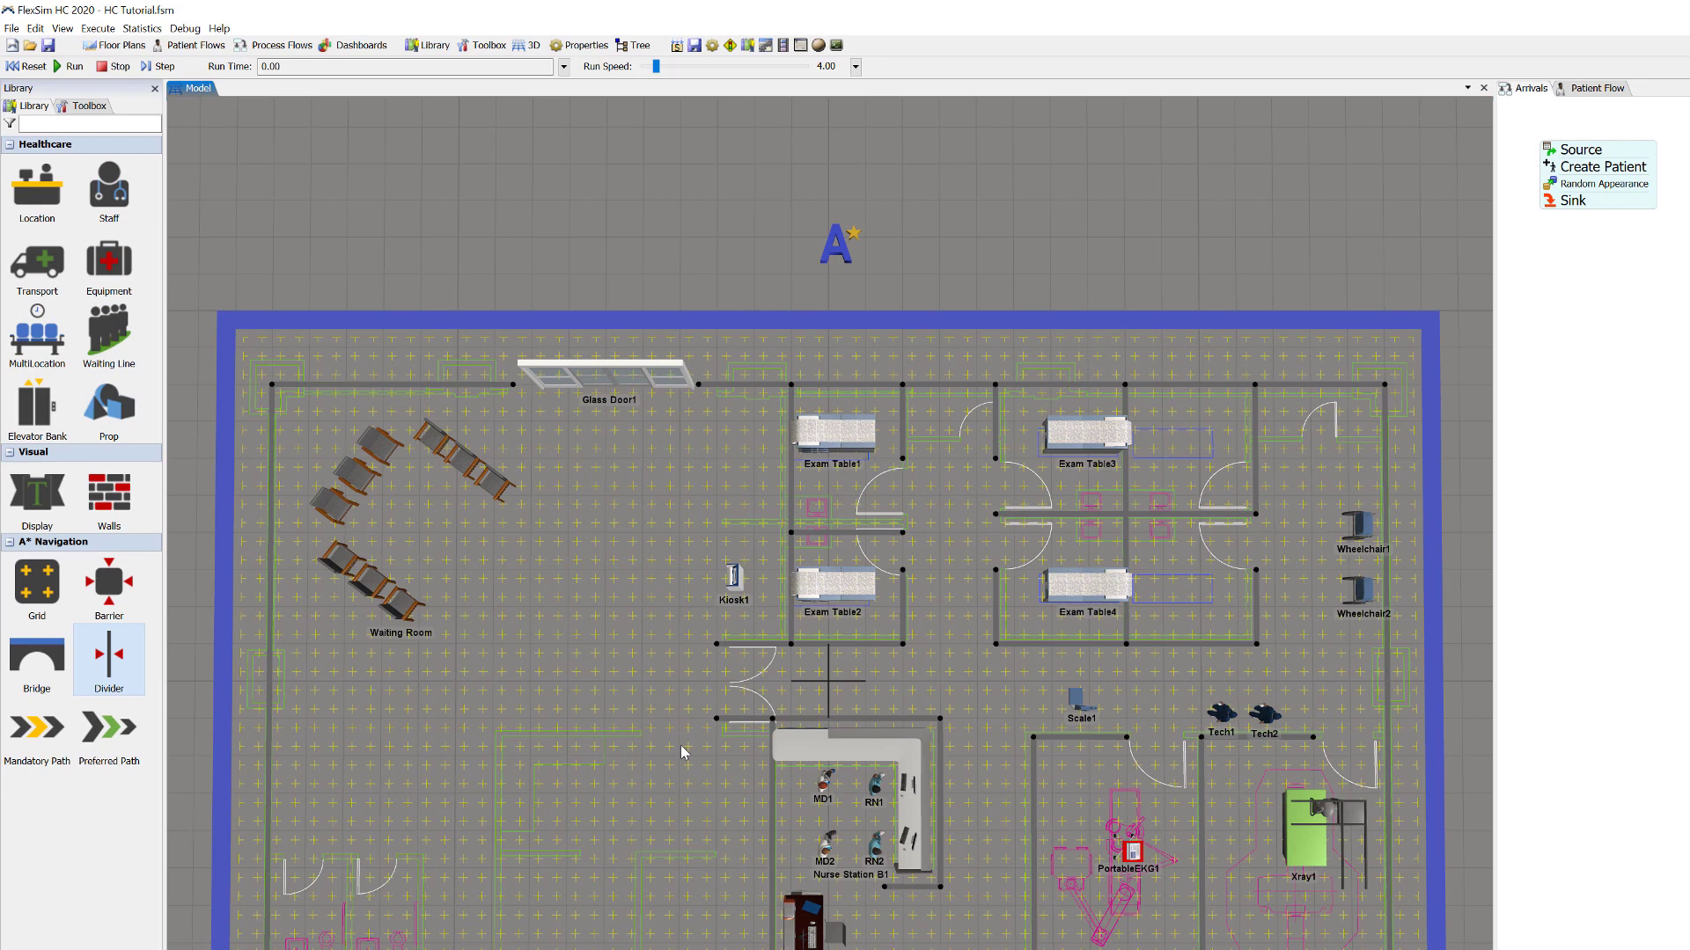
- Connect the A* navigator to Nurse Station B1
key(a)
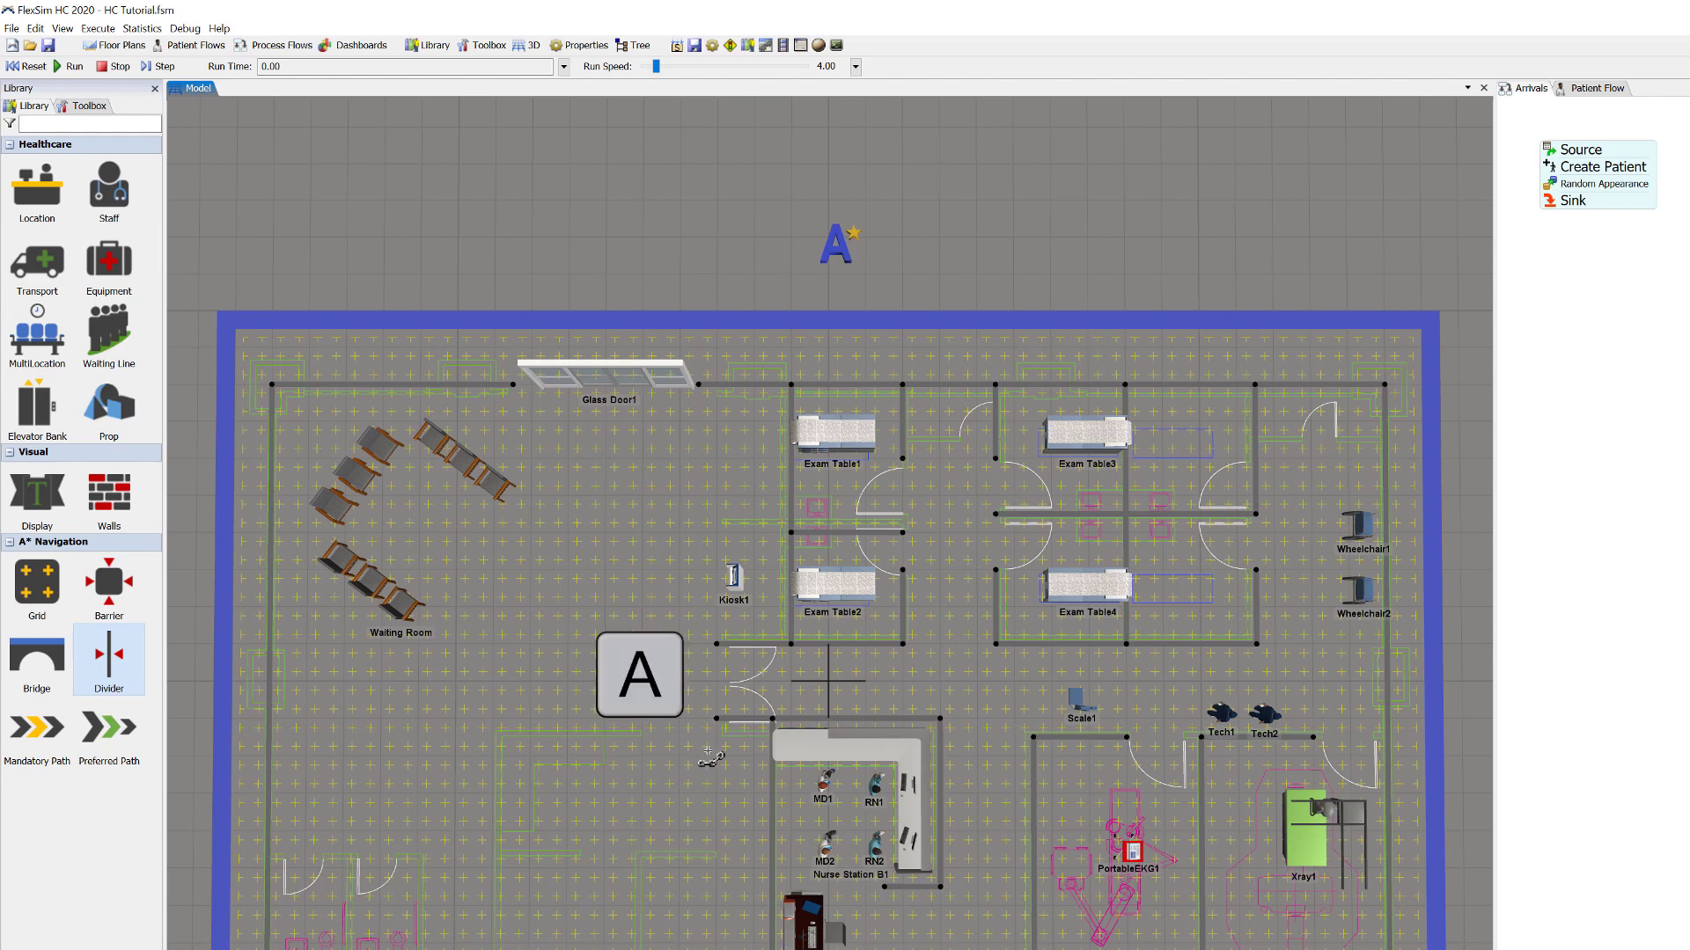
click(707, 753)
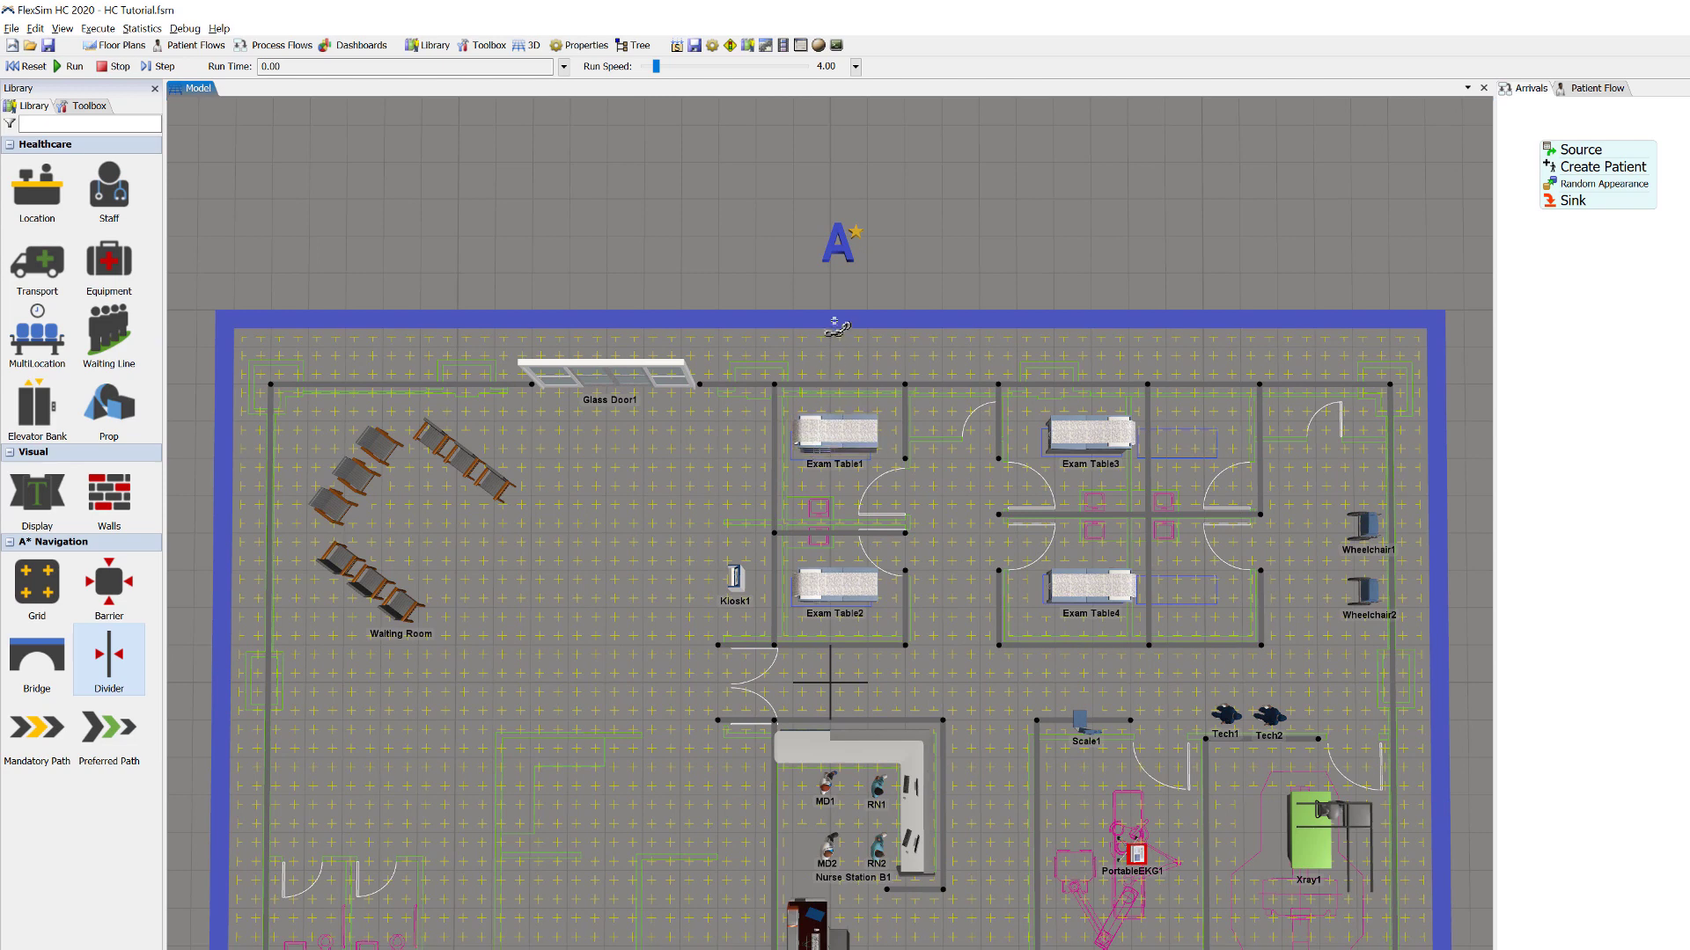
click(841, 244)
drag(840, 248, 844, 751)
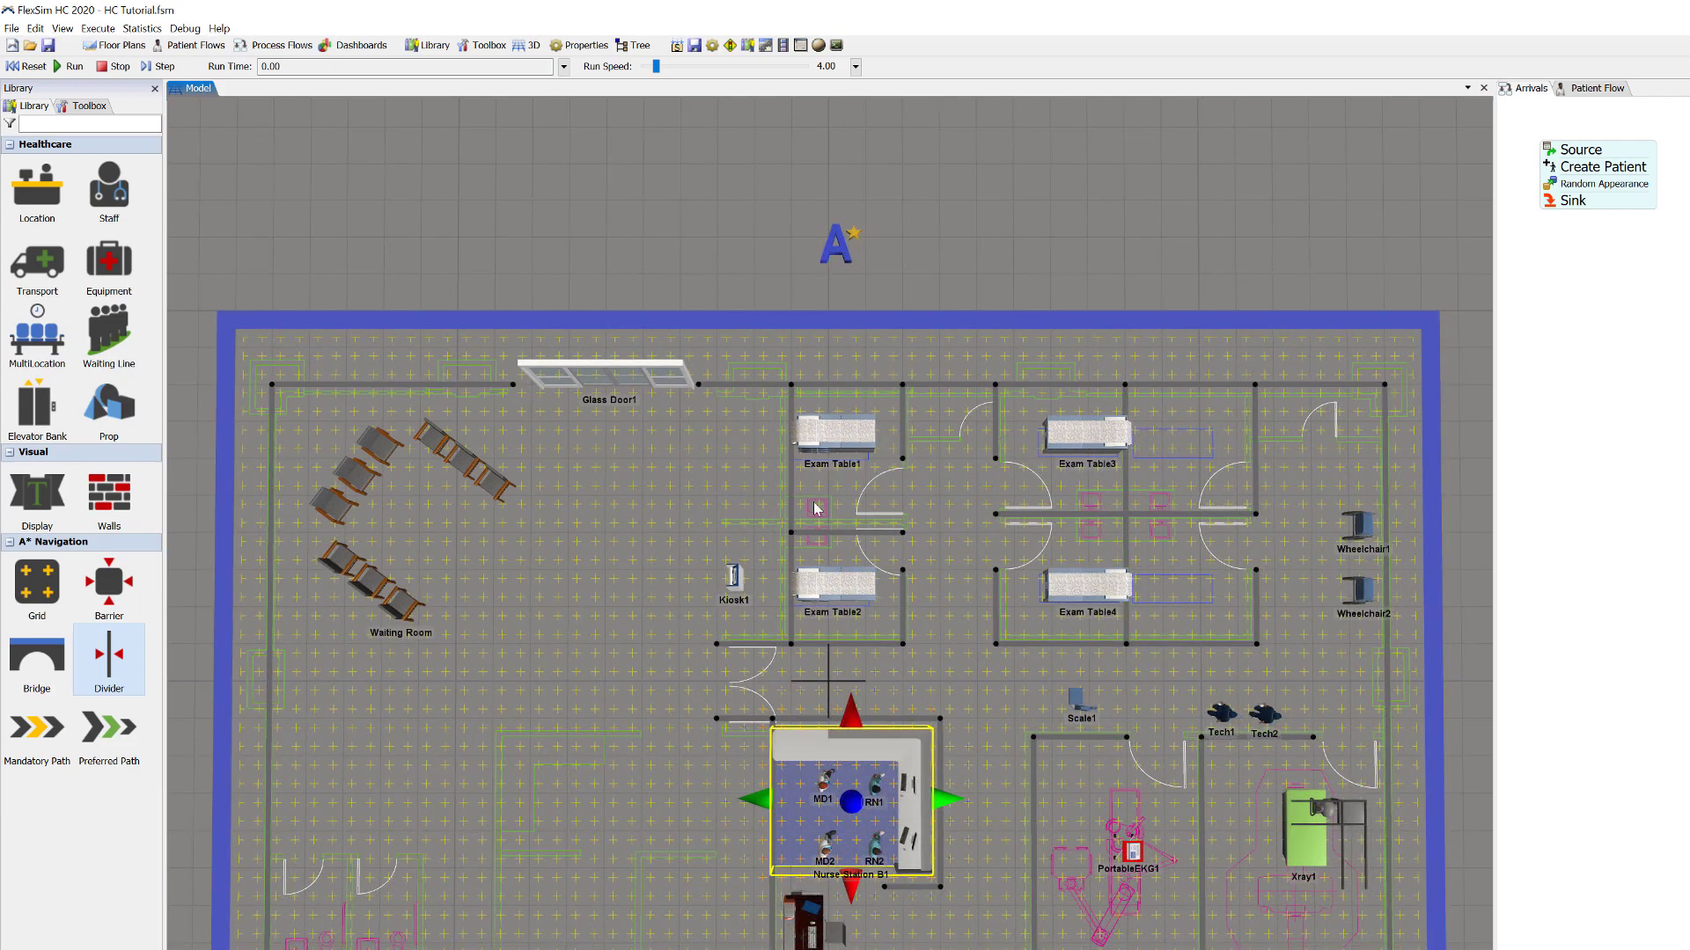
- Add all Locations, MultiLocations and Staff to the A* Navigator's members and accept the properties
click(833, 250)
double_click(833, 251)
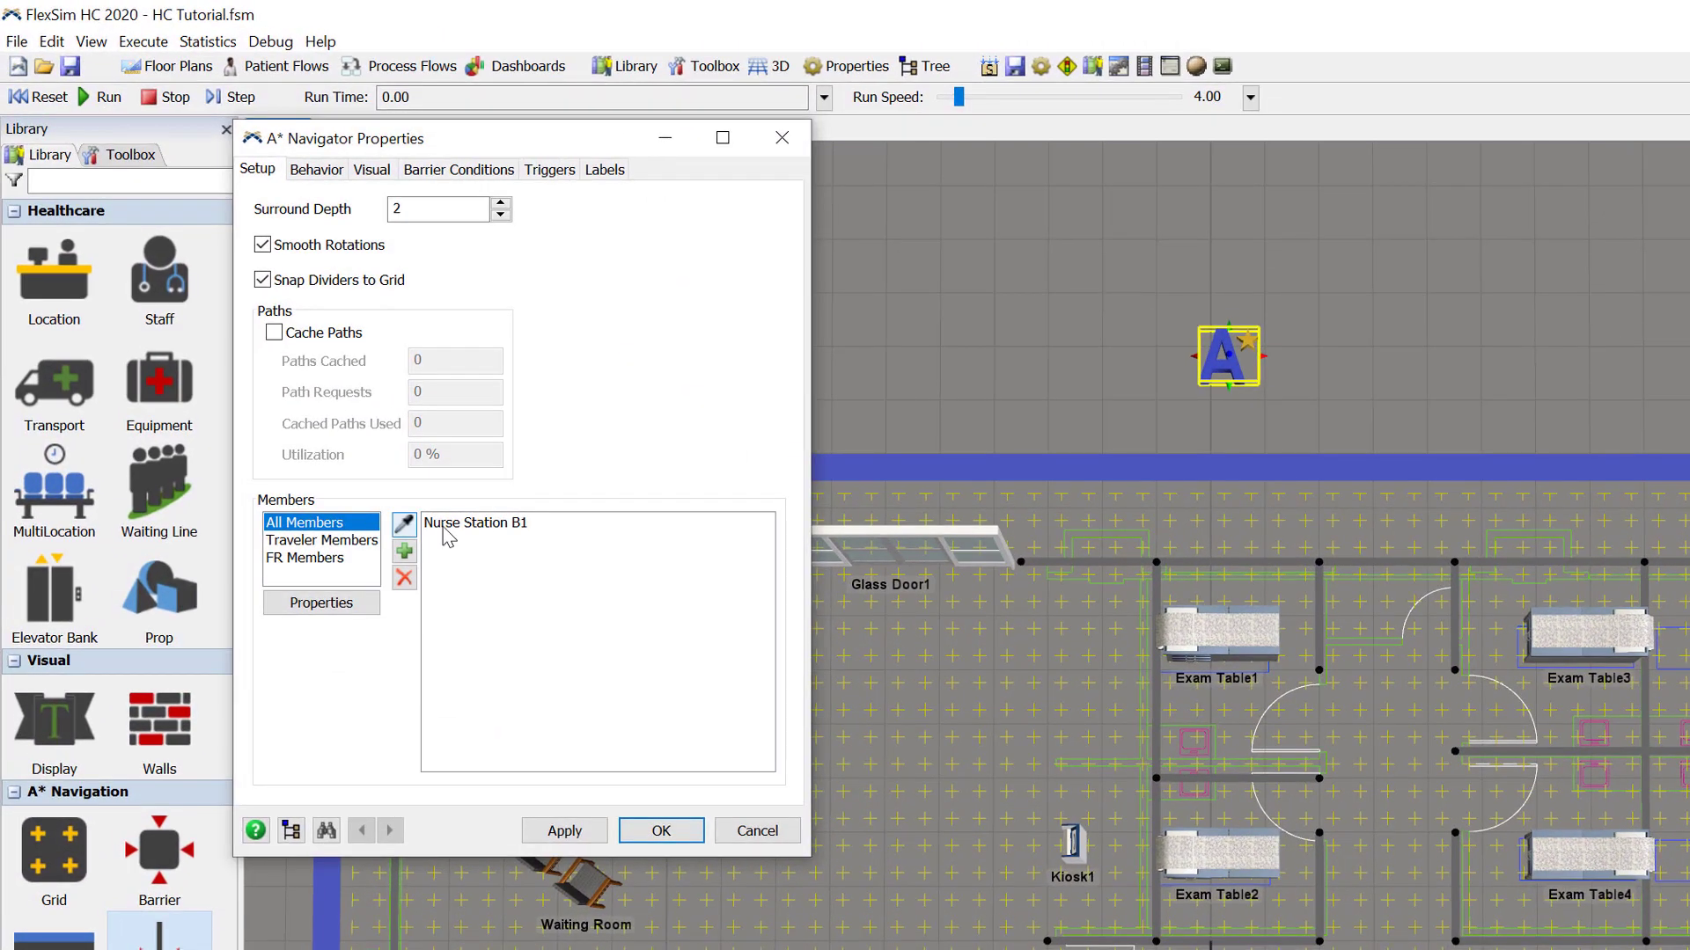
click(319, 359)
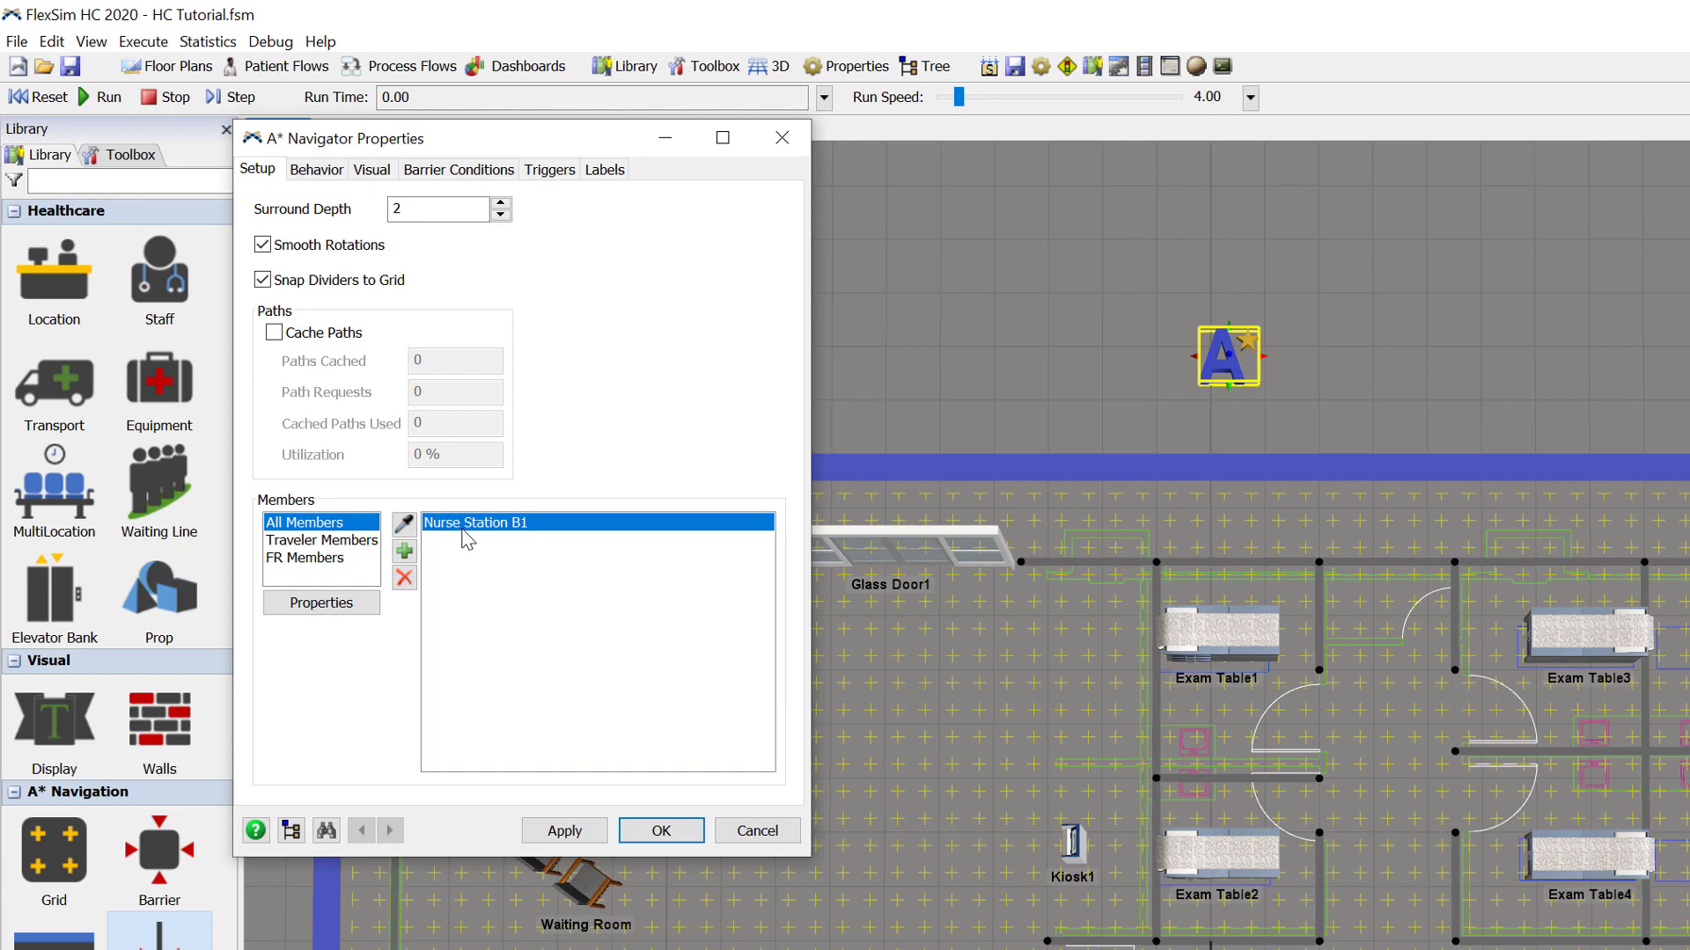
click(404, 551)
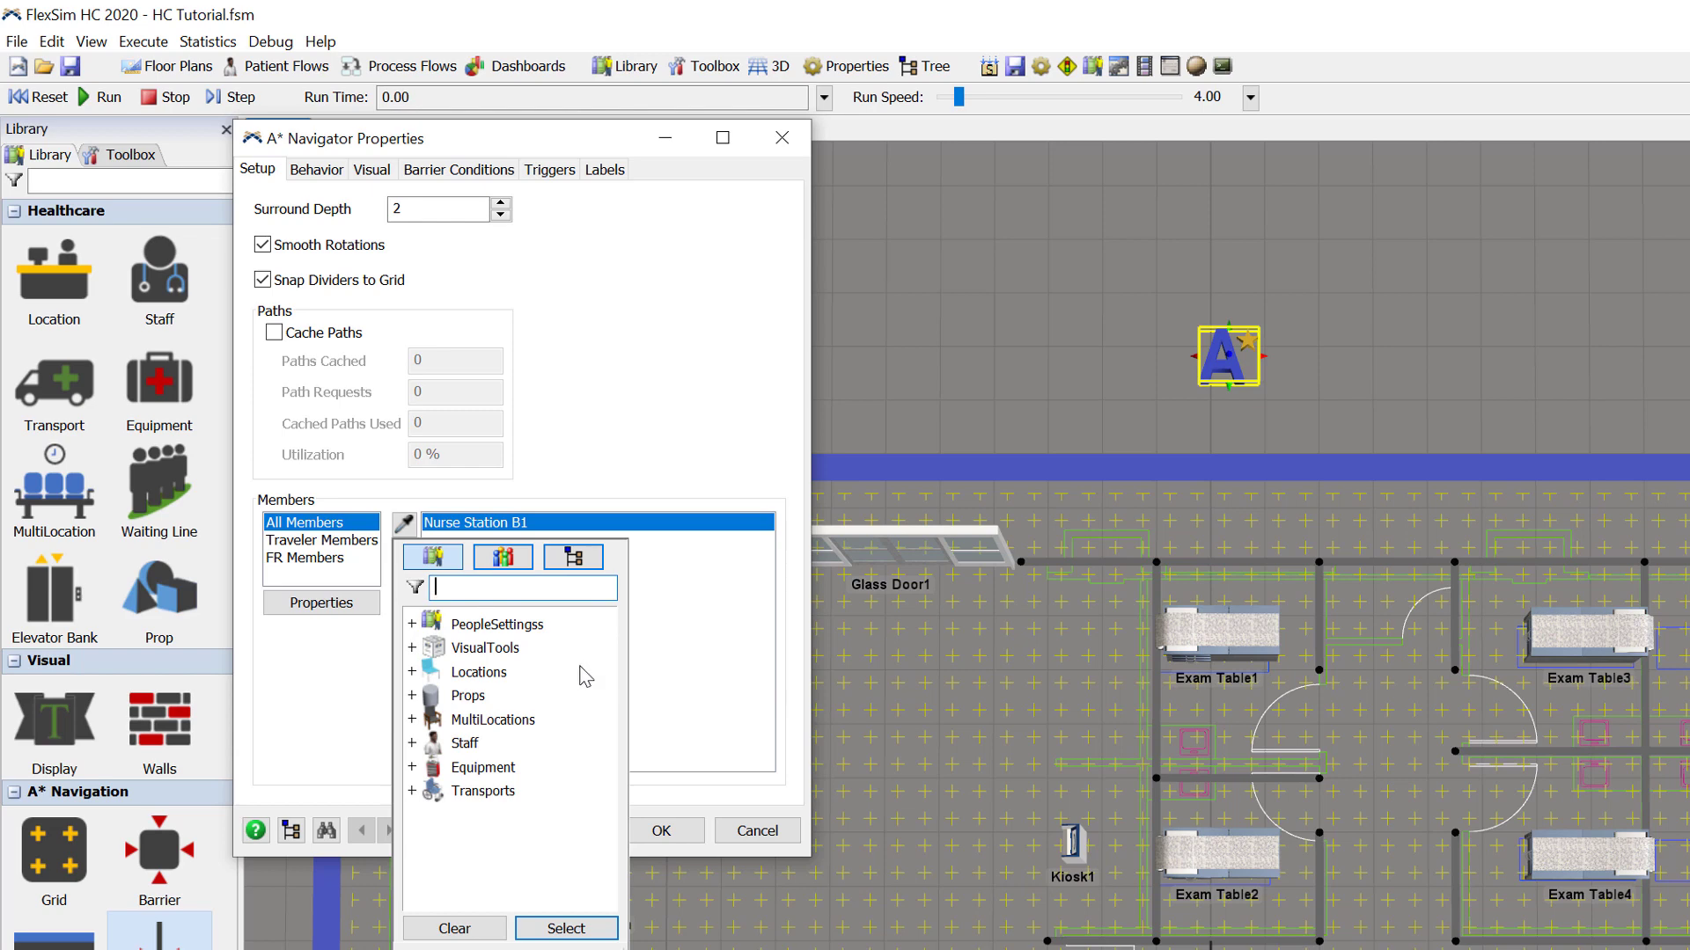
click(467, 678)
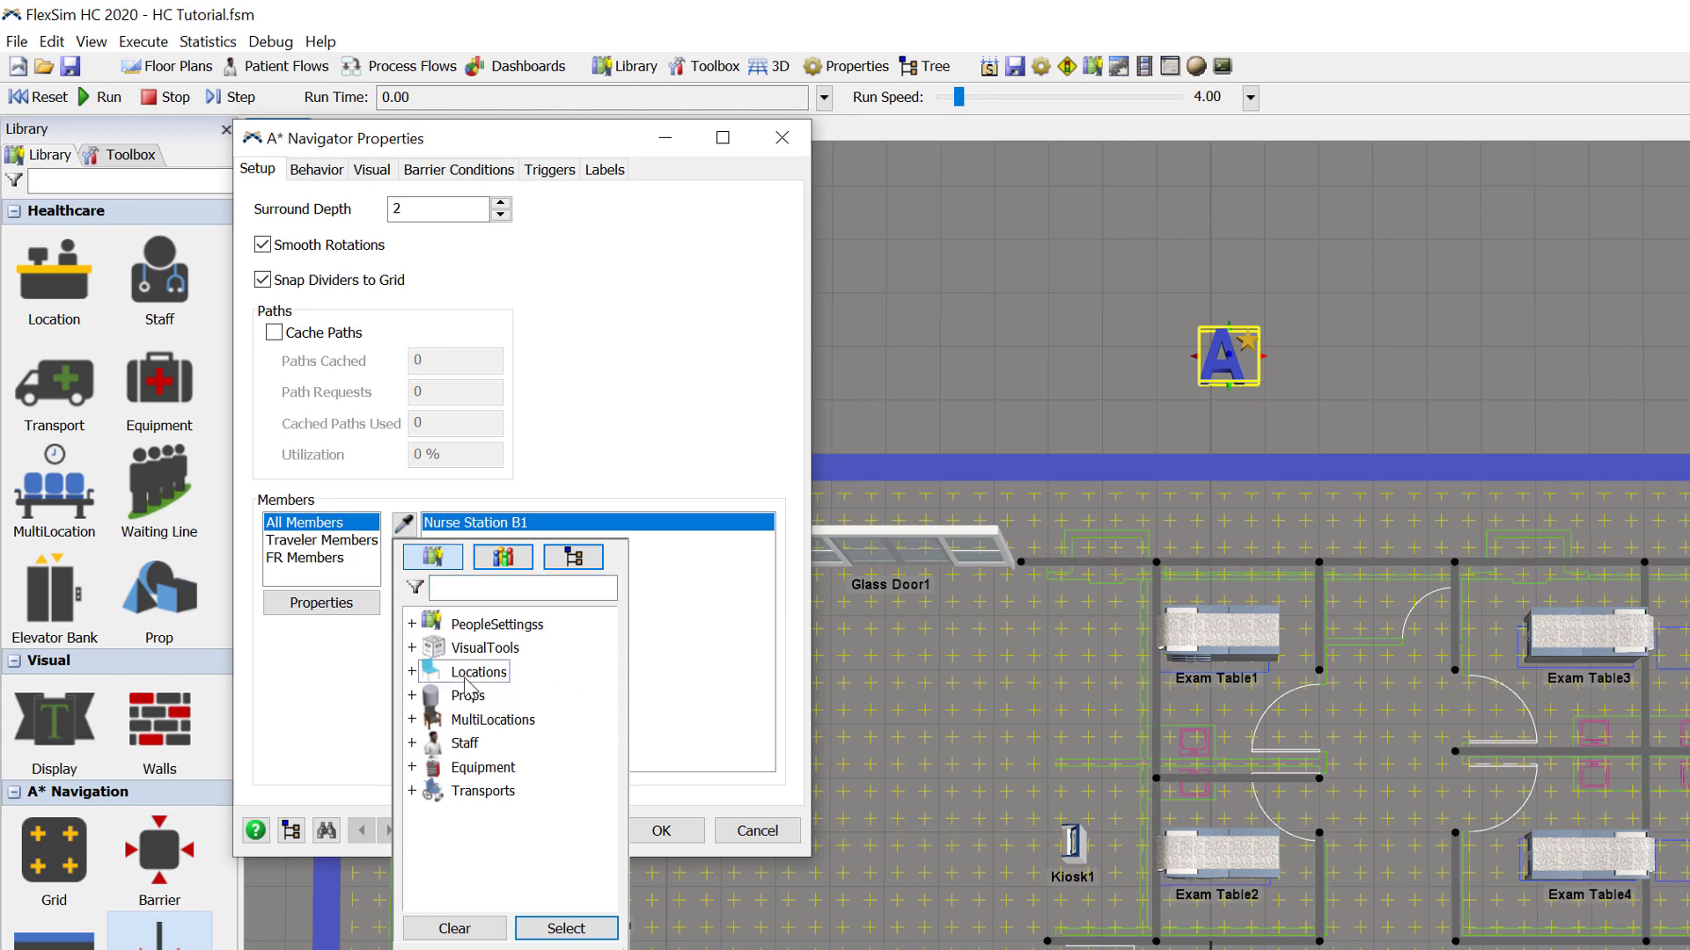
ctrl+click(463, 719)
ctrl+click(460, 746)
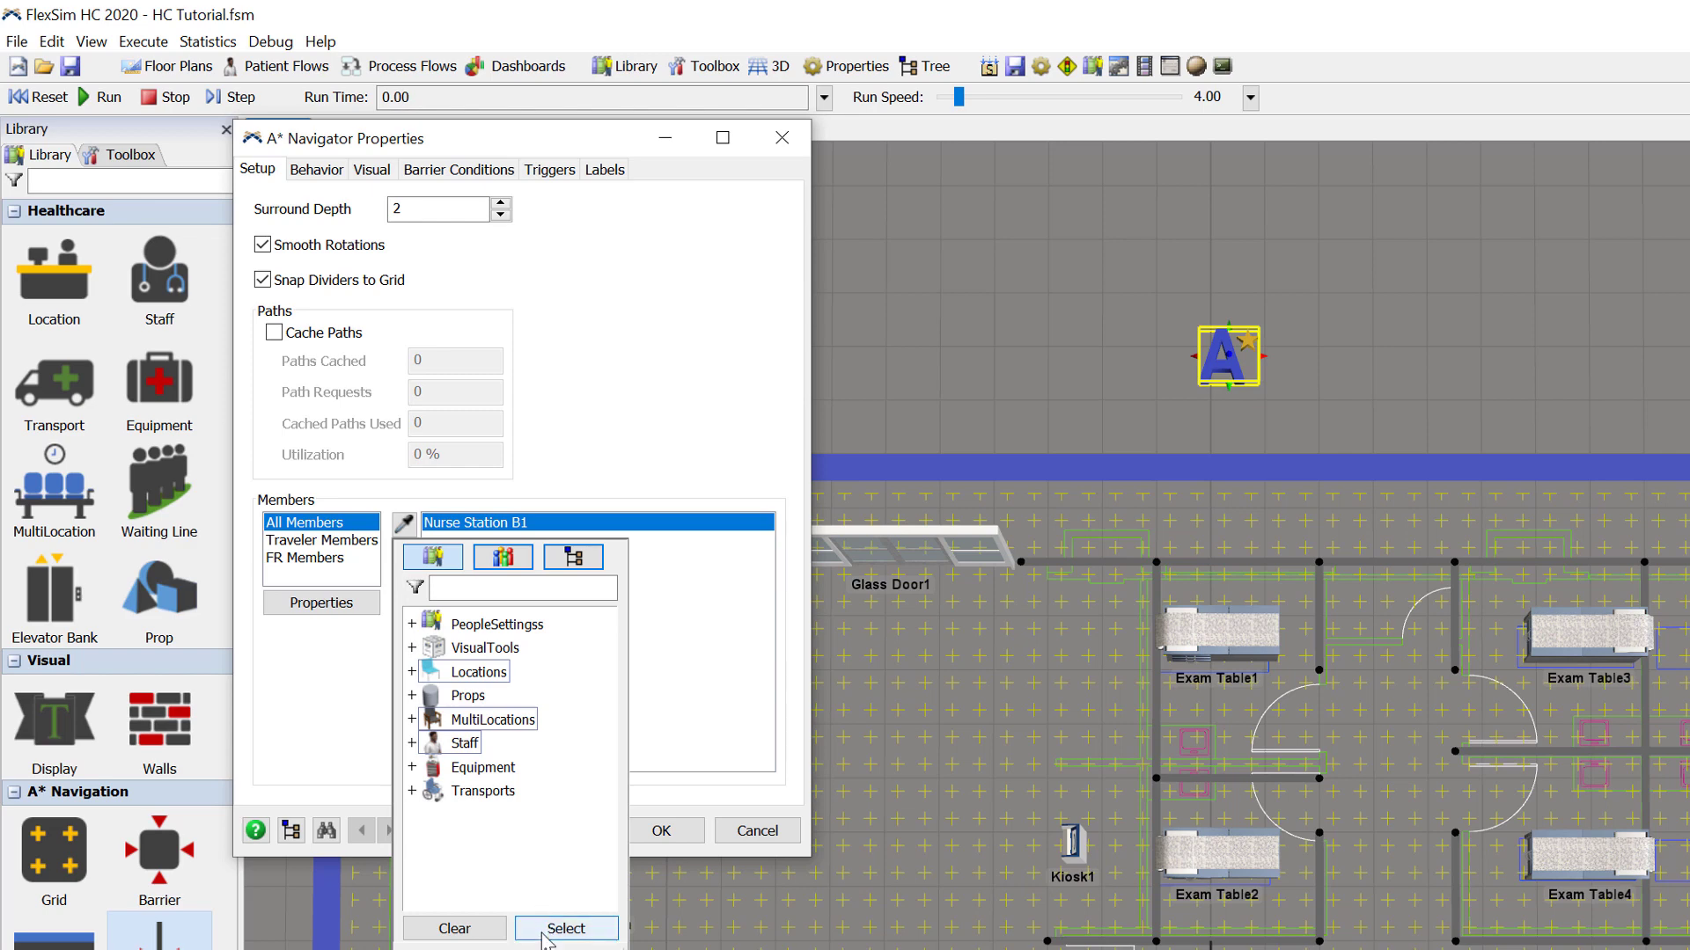
click(545, 930)
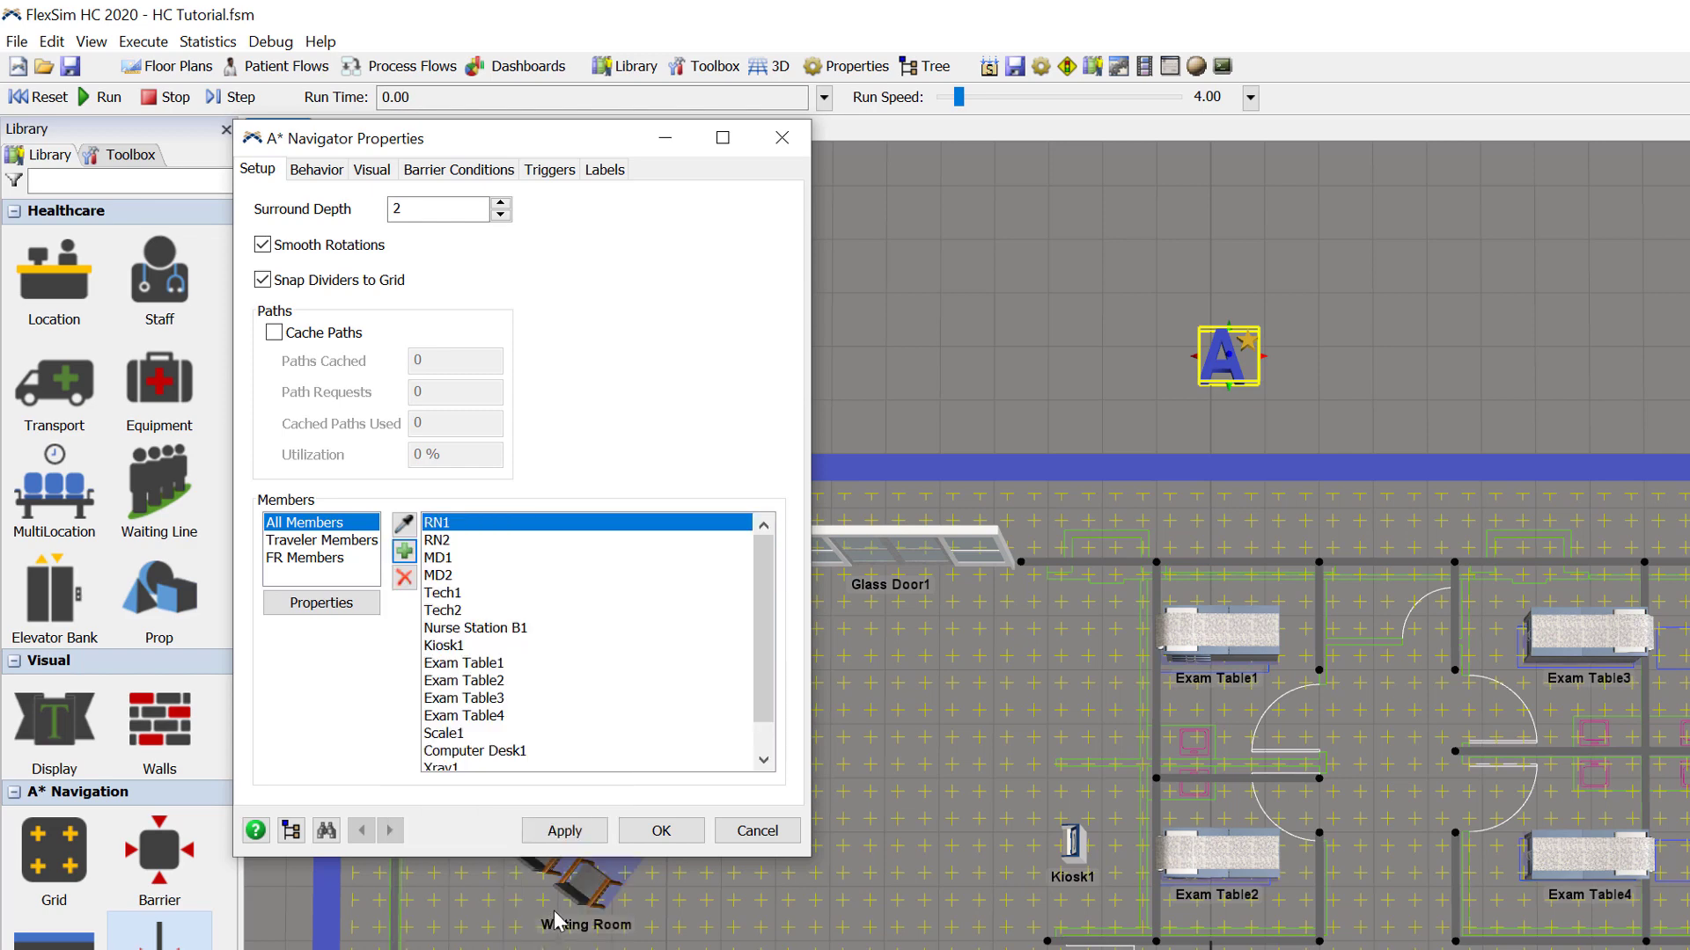
drag(504, 856, 504, 923)
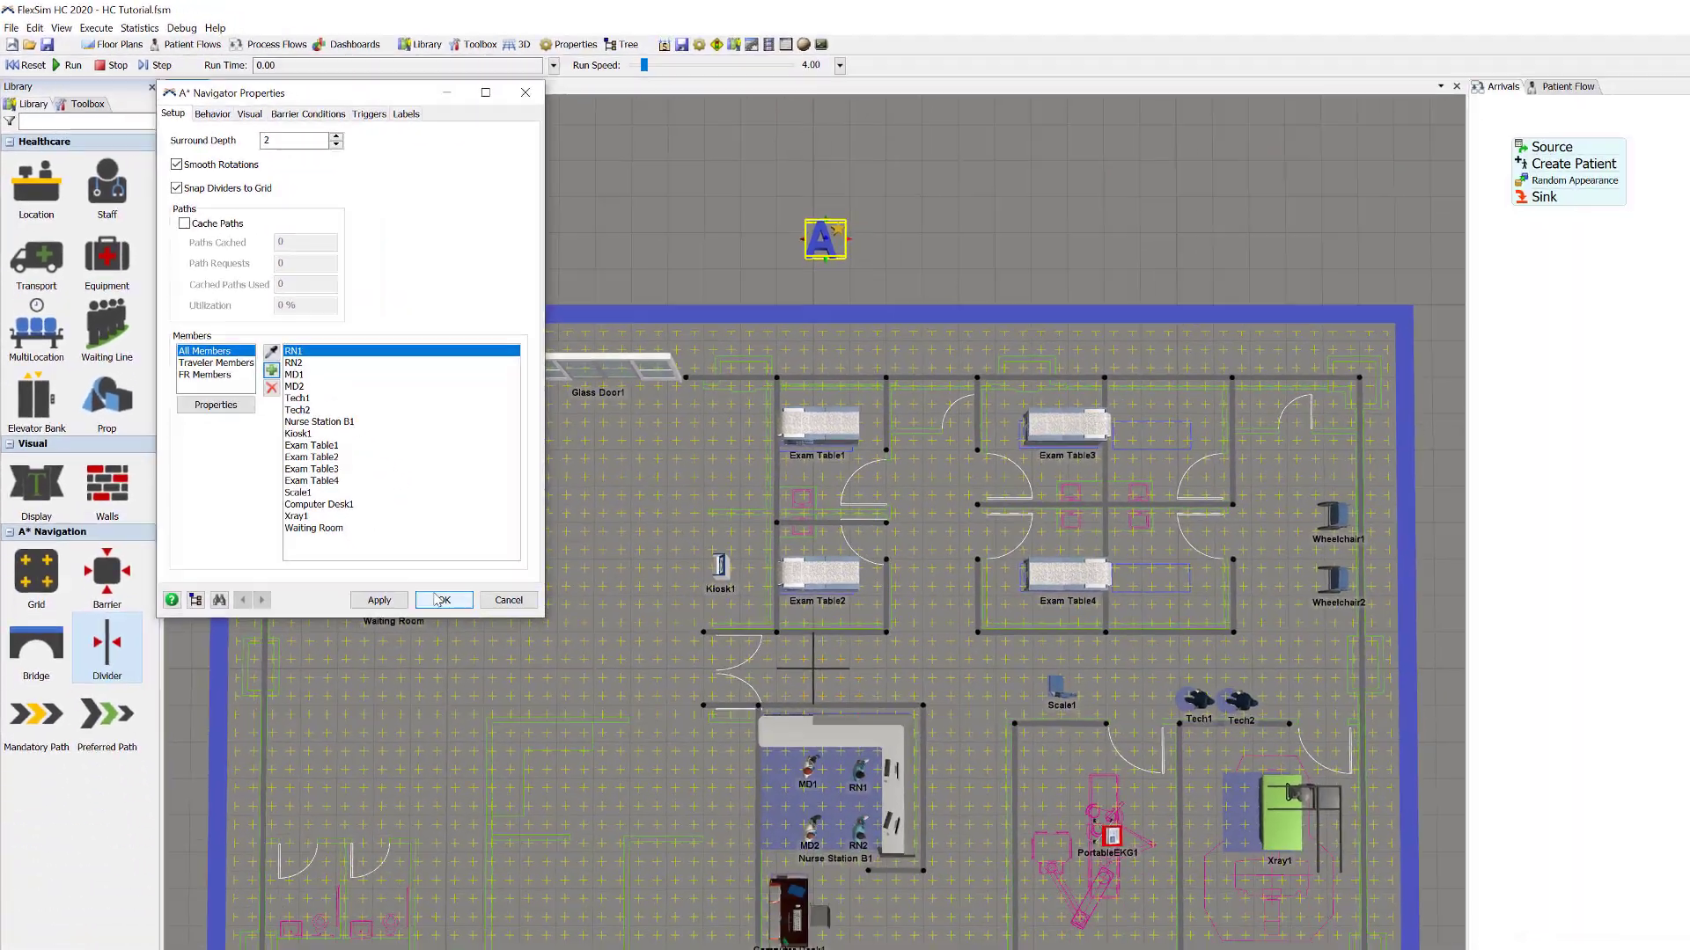
click(651, 896)
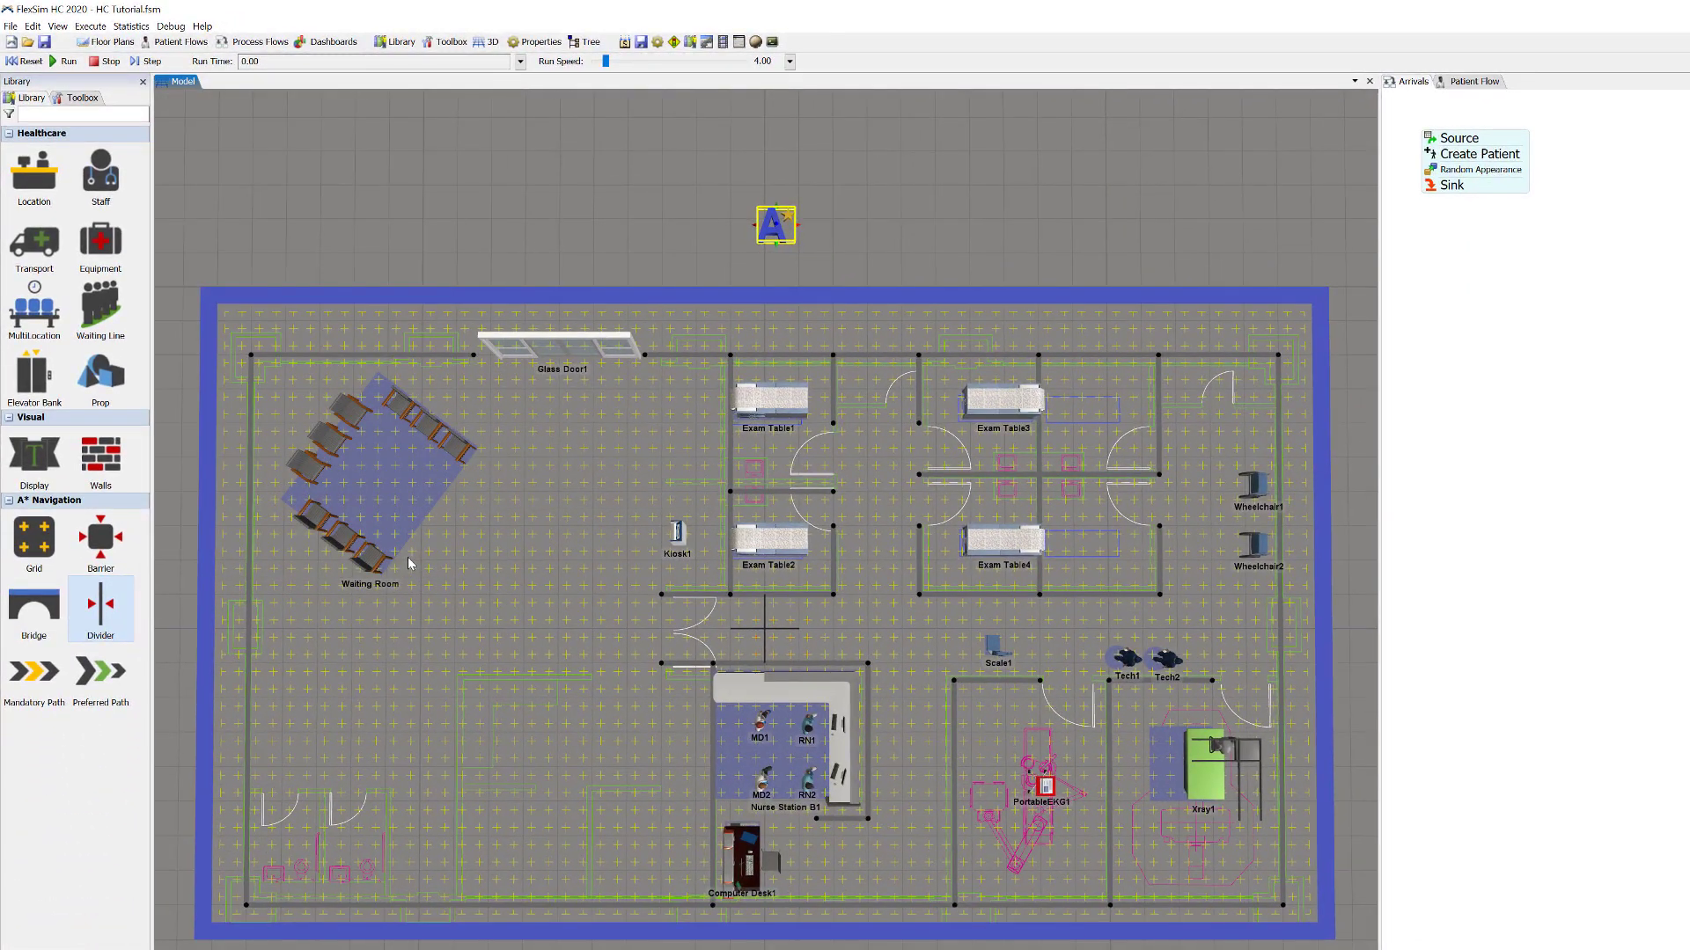
click(713, 450)
- Shift the kiosk-side divider of the Exam Table1 and Exam Table2 rooms one grid cell outward and extend their shared divider to meet it
scroll(713, 451, up, 5)
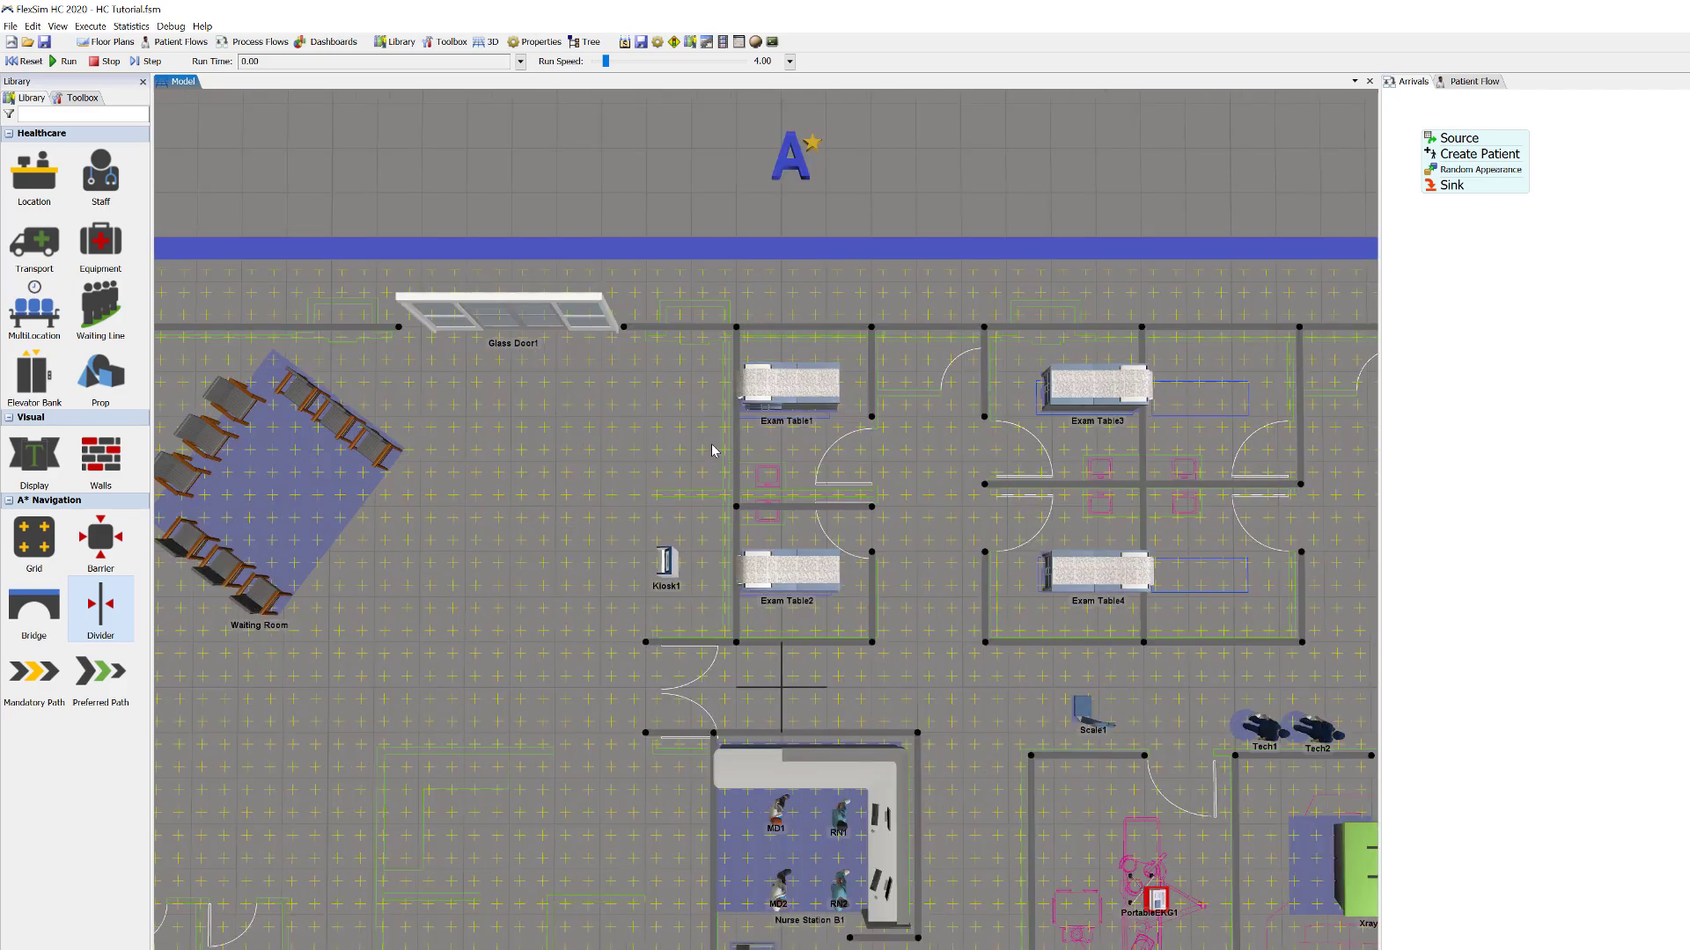
scroll(713, 450, up, 2)
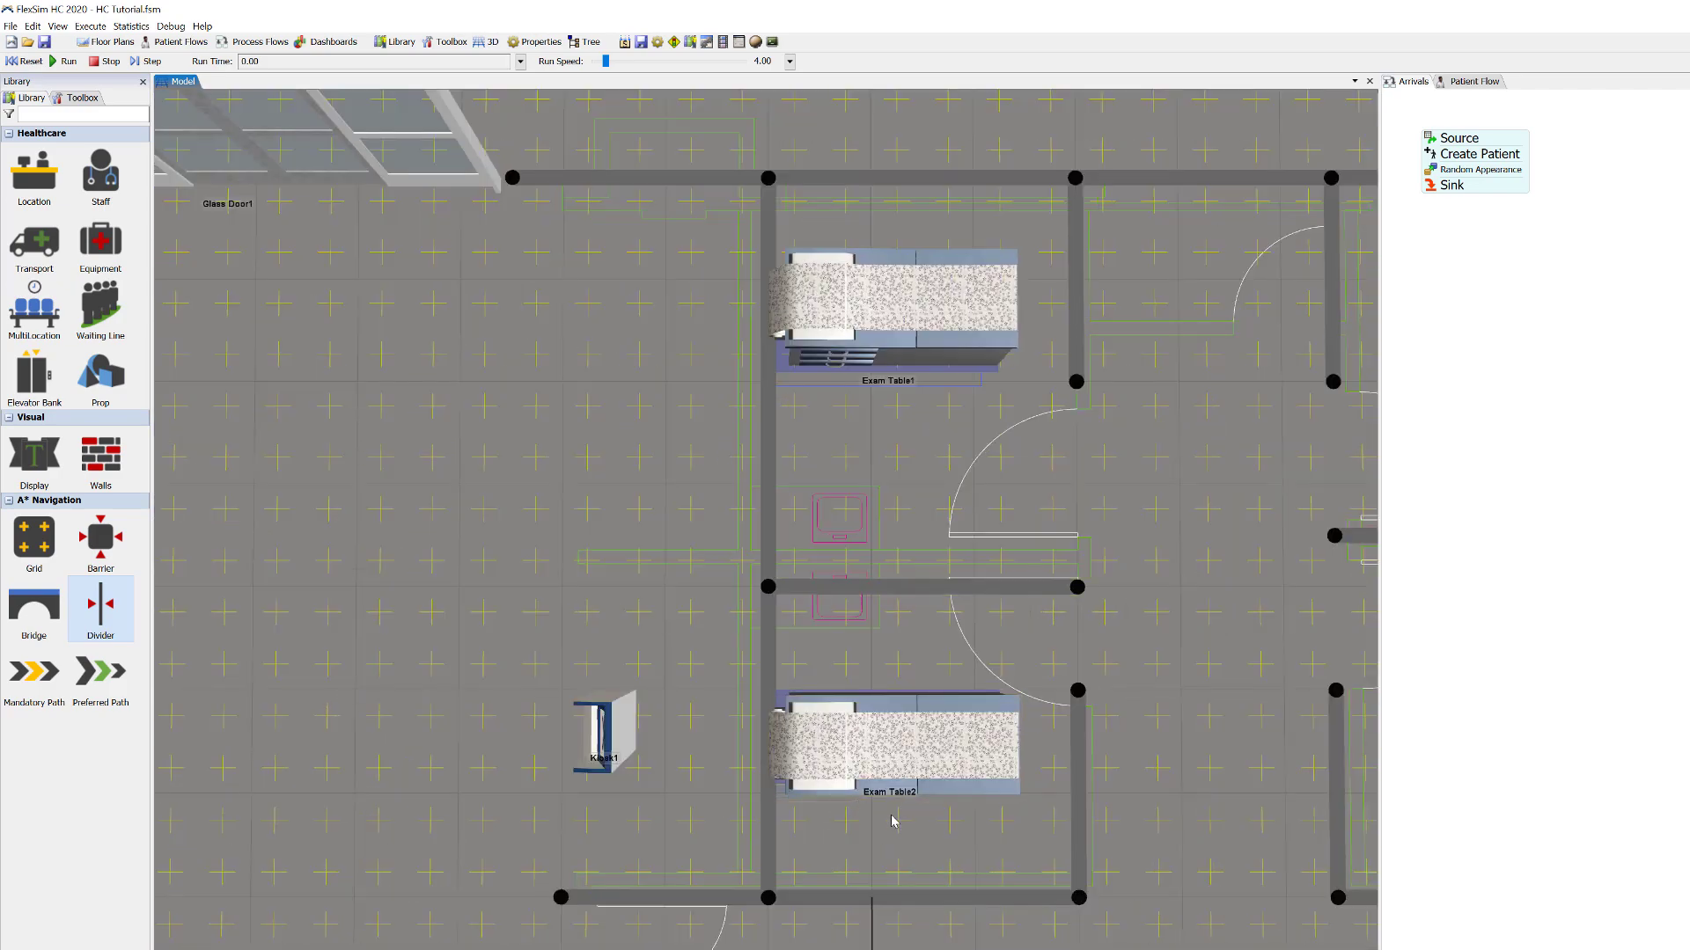
click(889, 762)
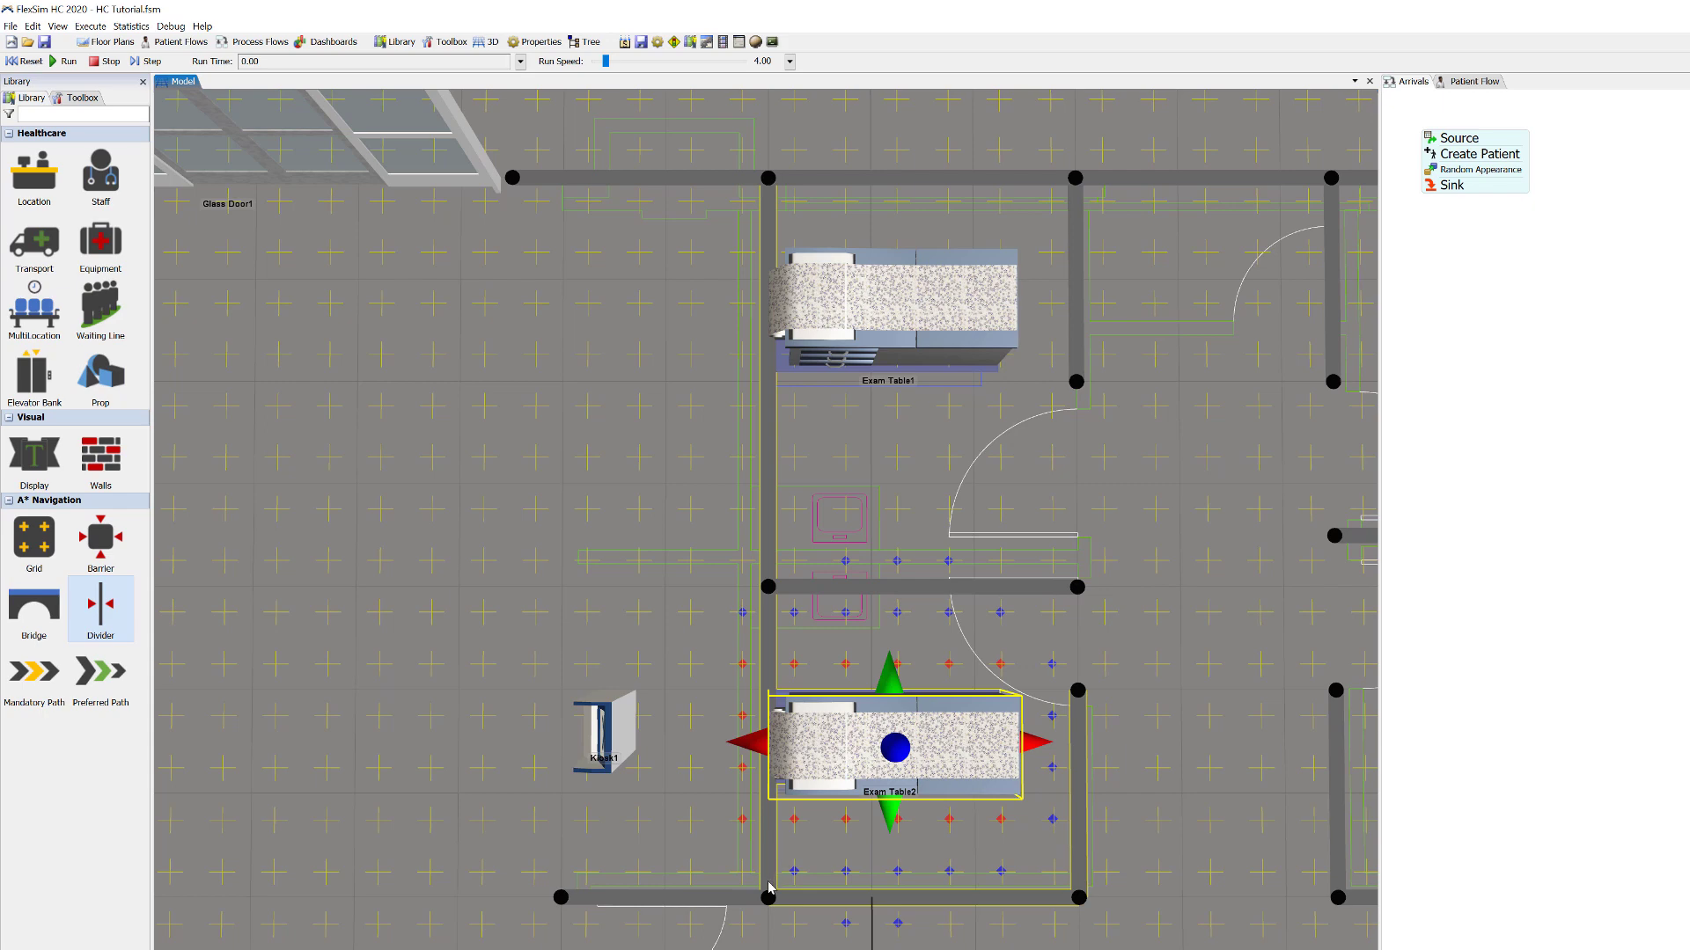
drag(768, 897, 736, 905)
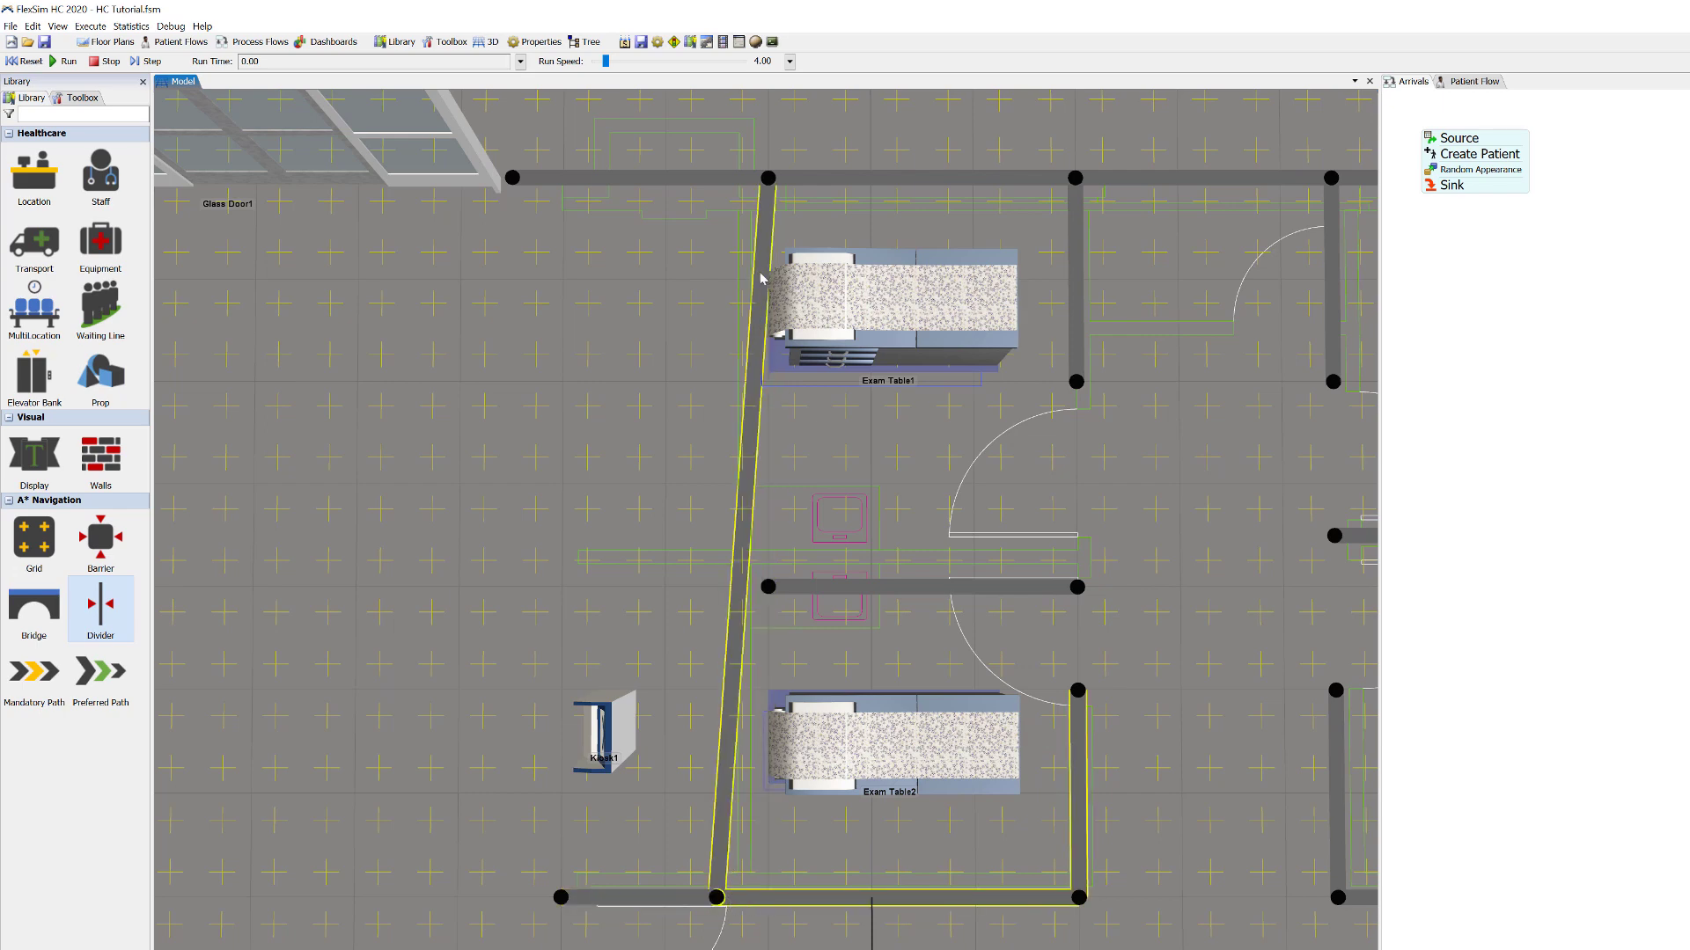
drag(769, 178, 717, 178)
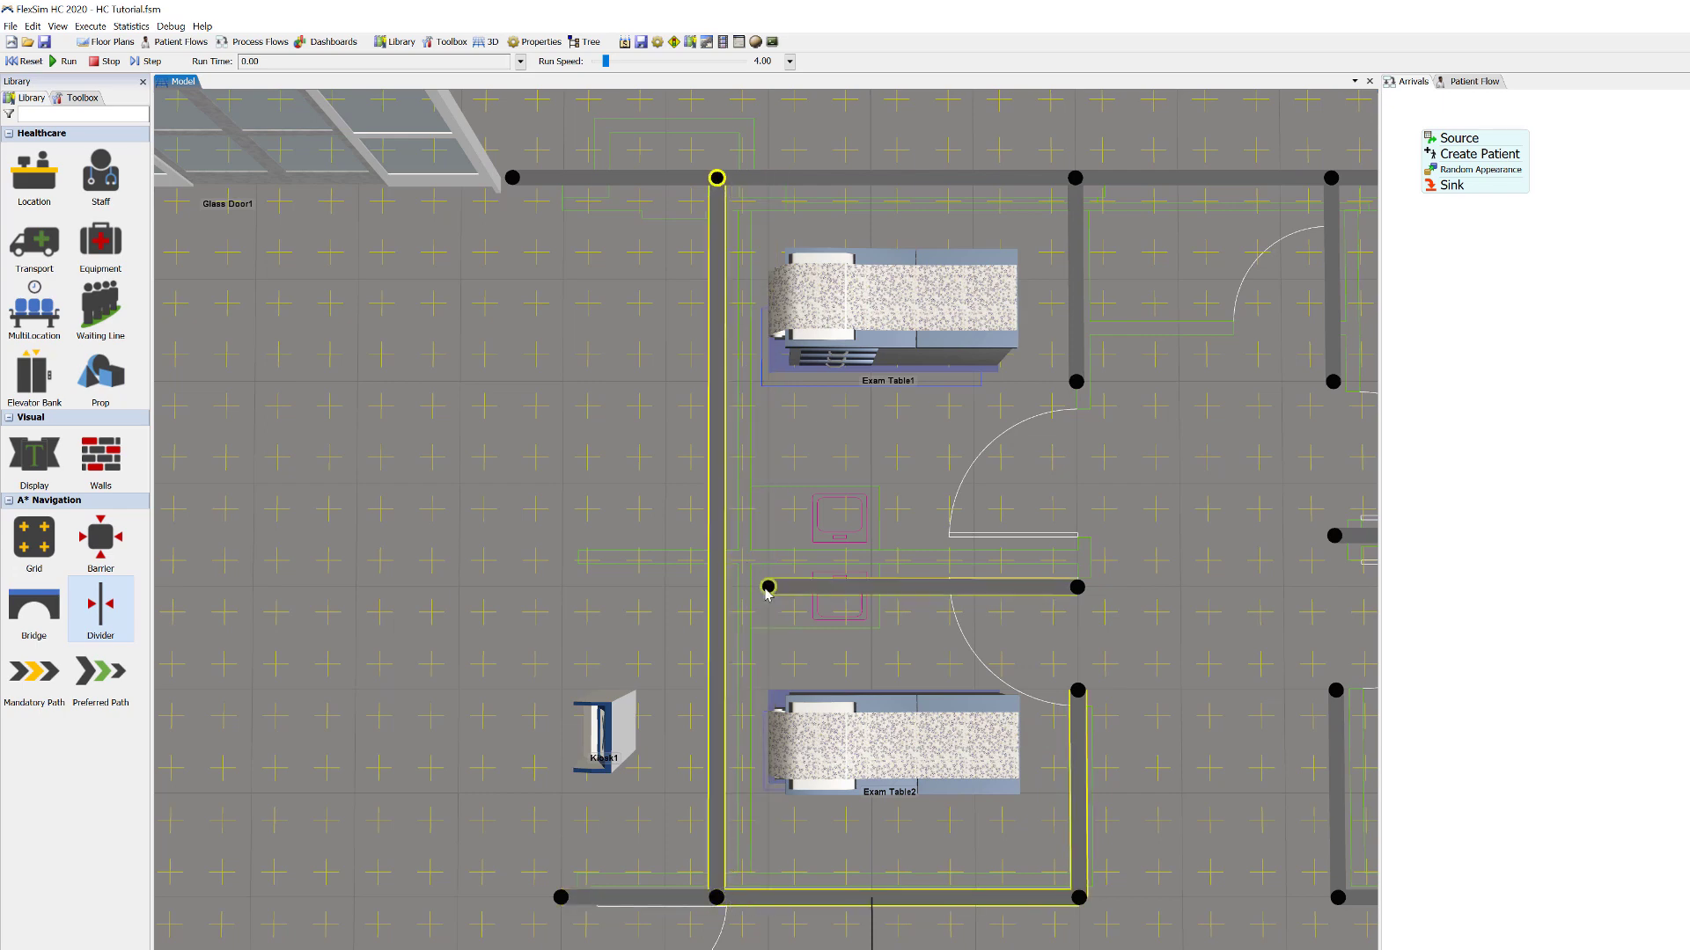
drag(769, 587, 716, 586)
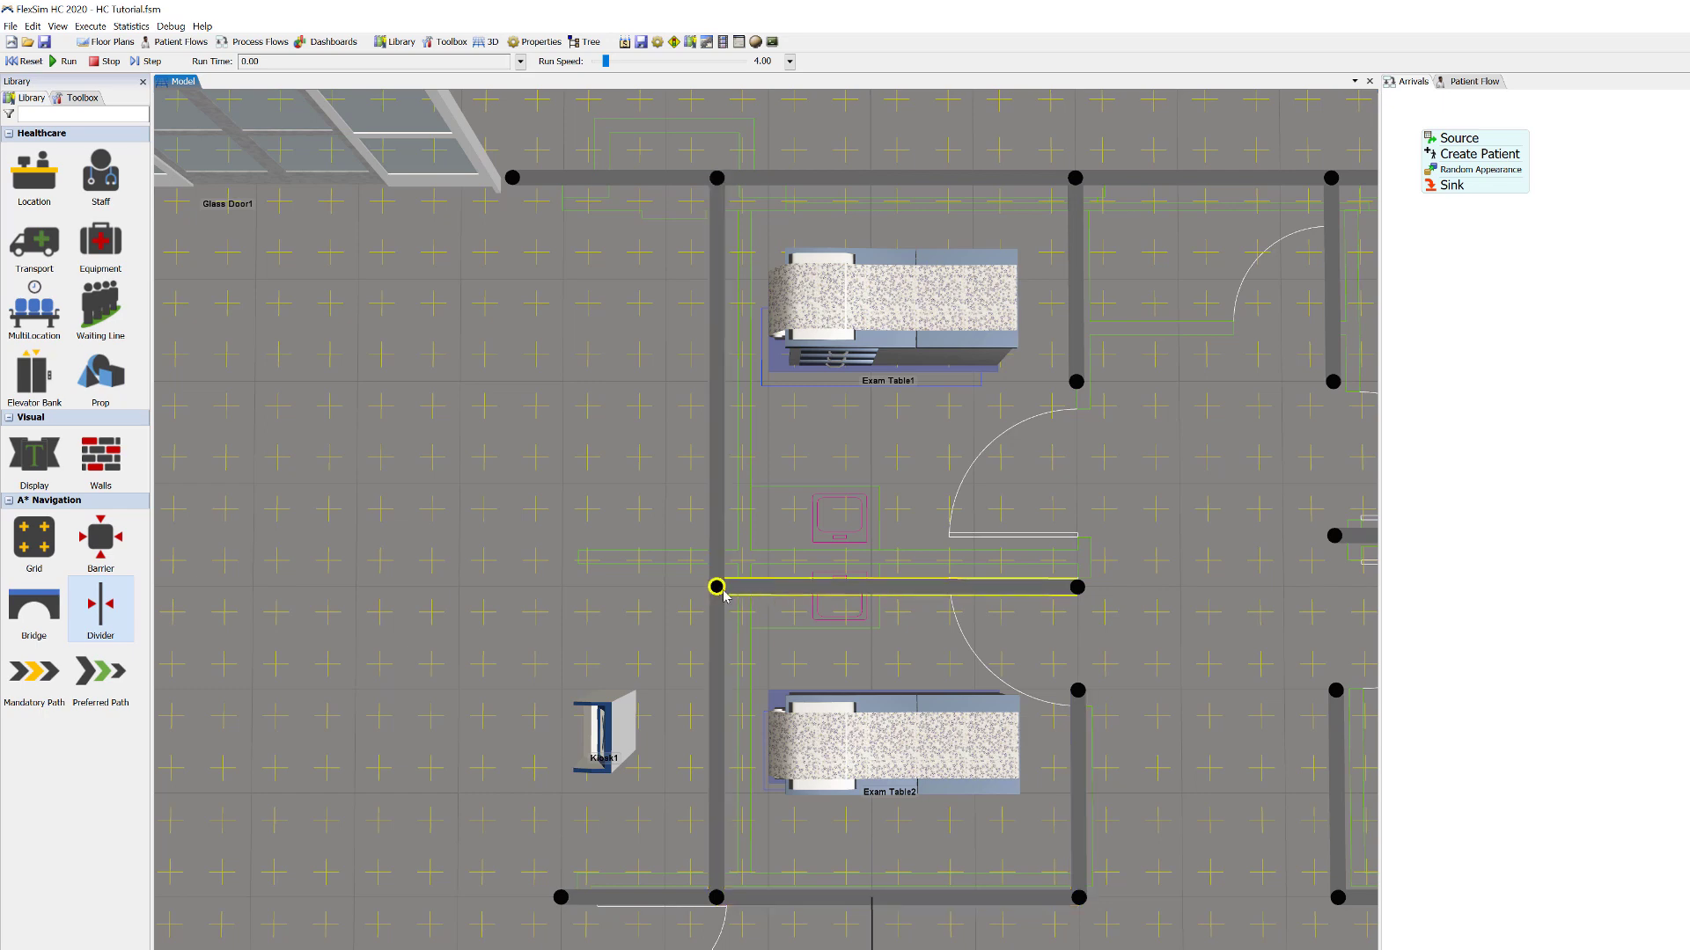
click(823, 738)
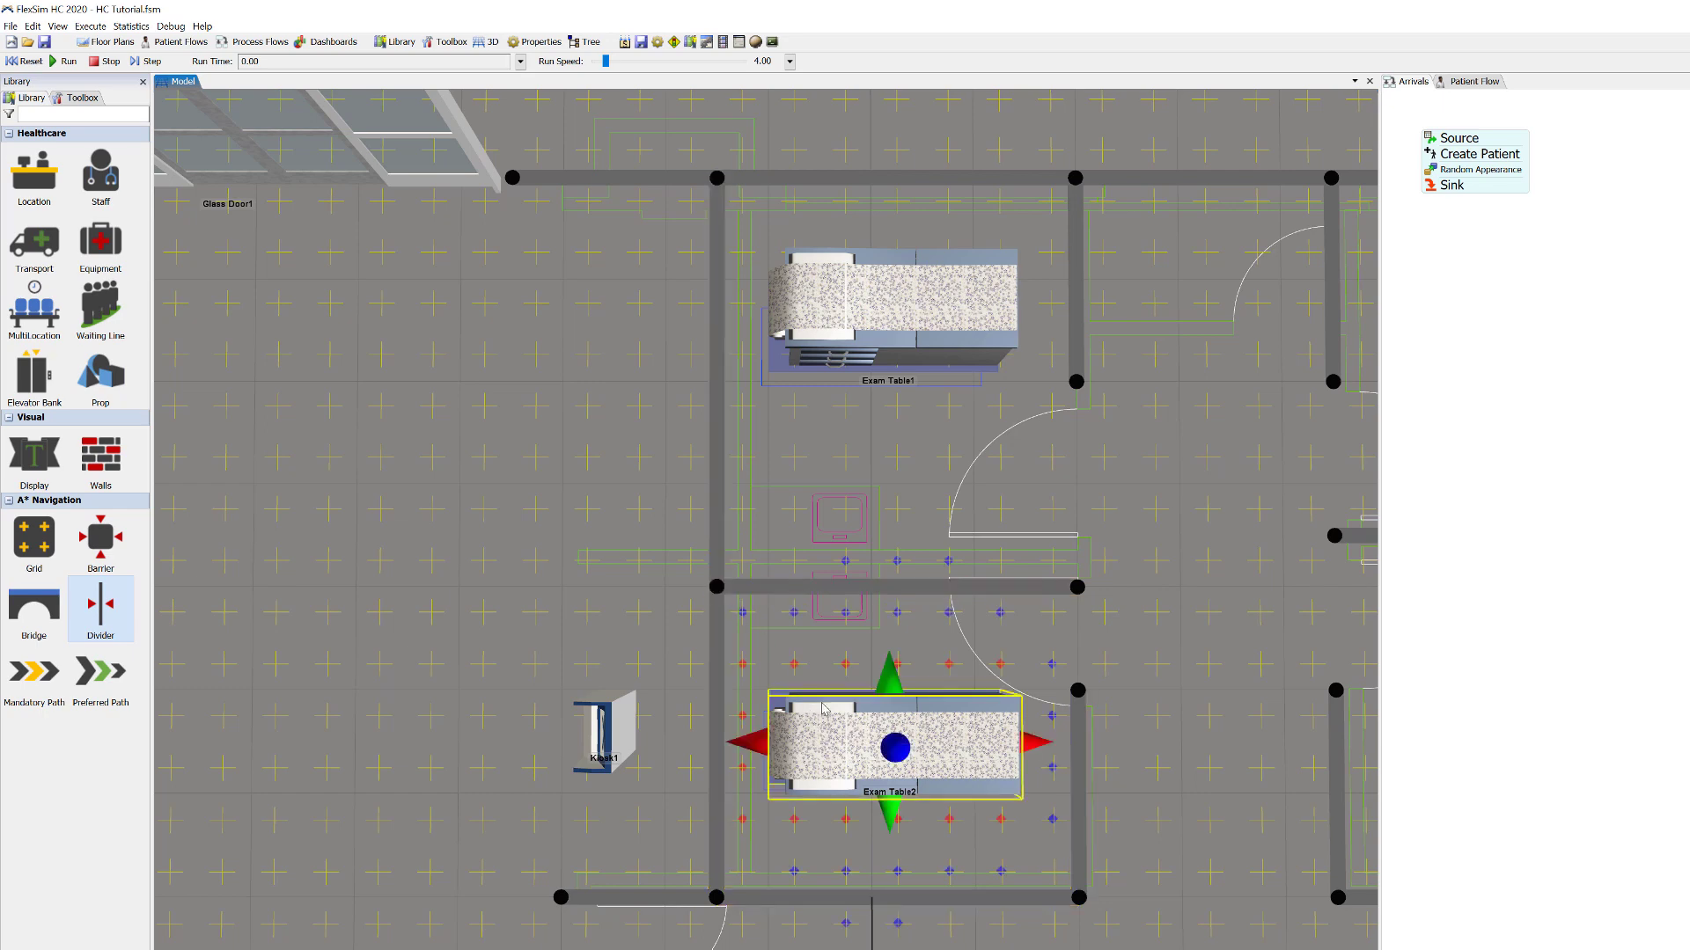
click(877, 338)
click(1199, 482)
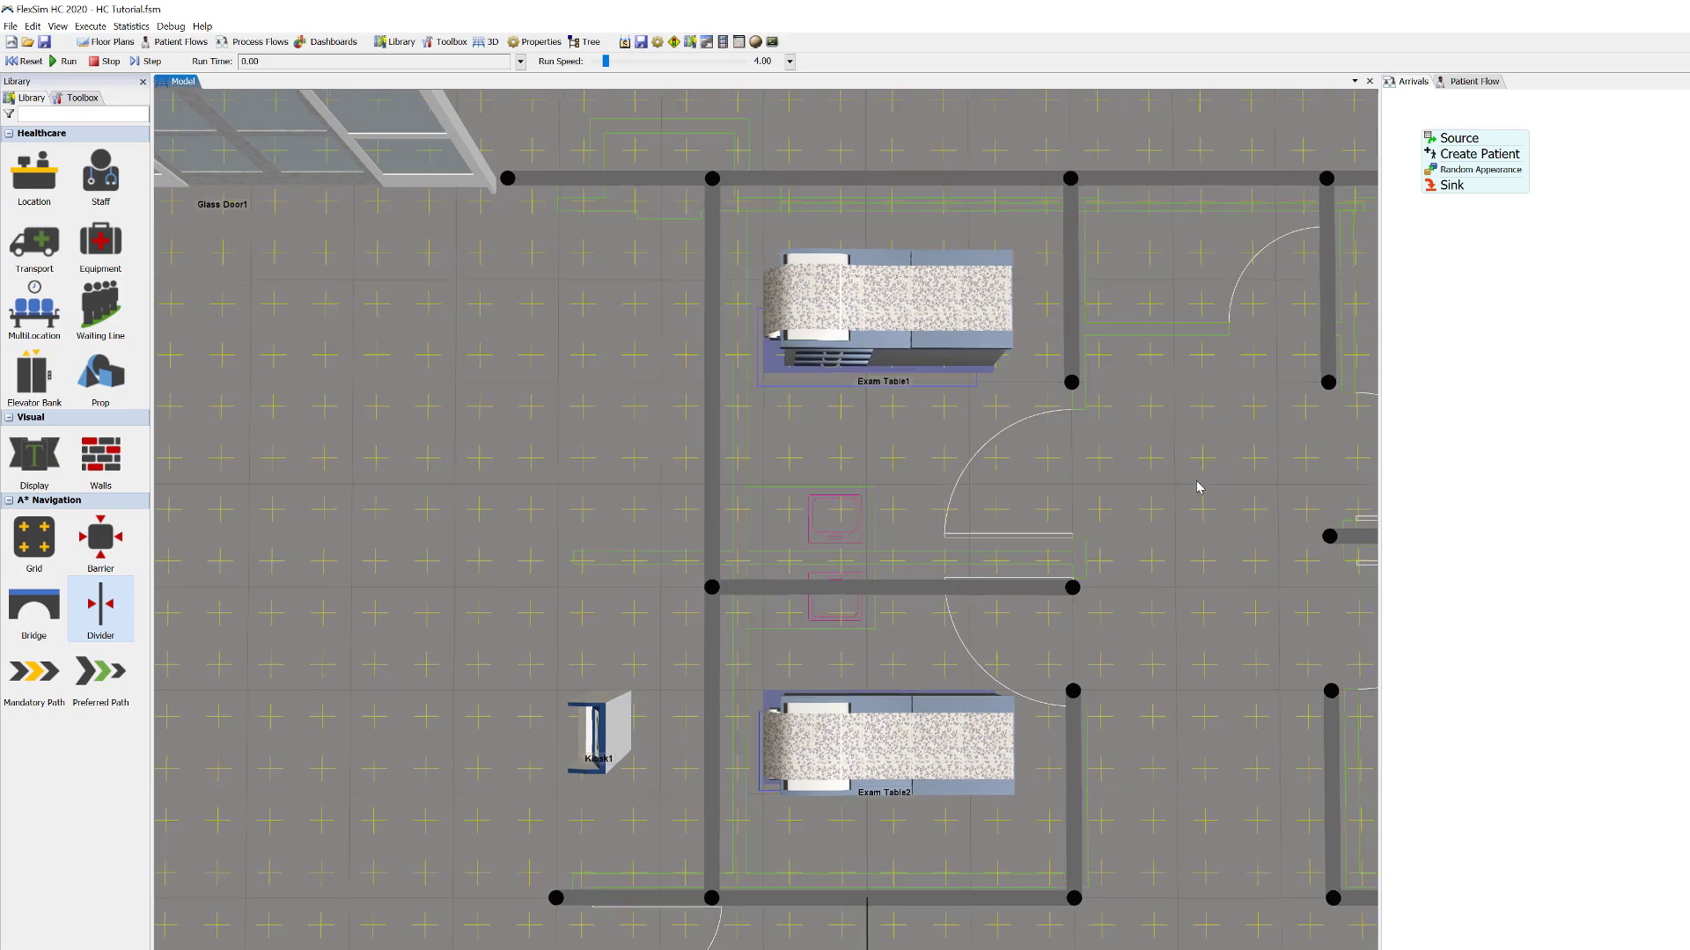
- Shift the long divider beside Exam Table3 and Exam Table4 one grid cell away from the tables' headrests
drag(1199, 482, 676, 487)
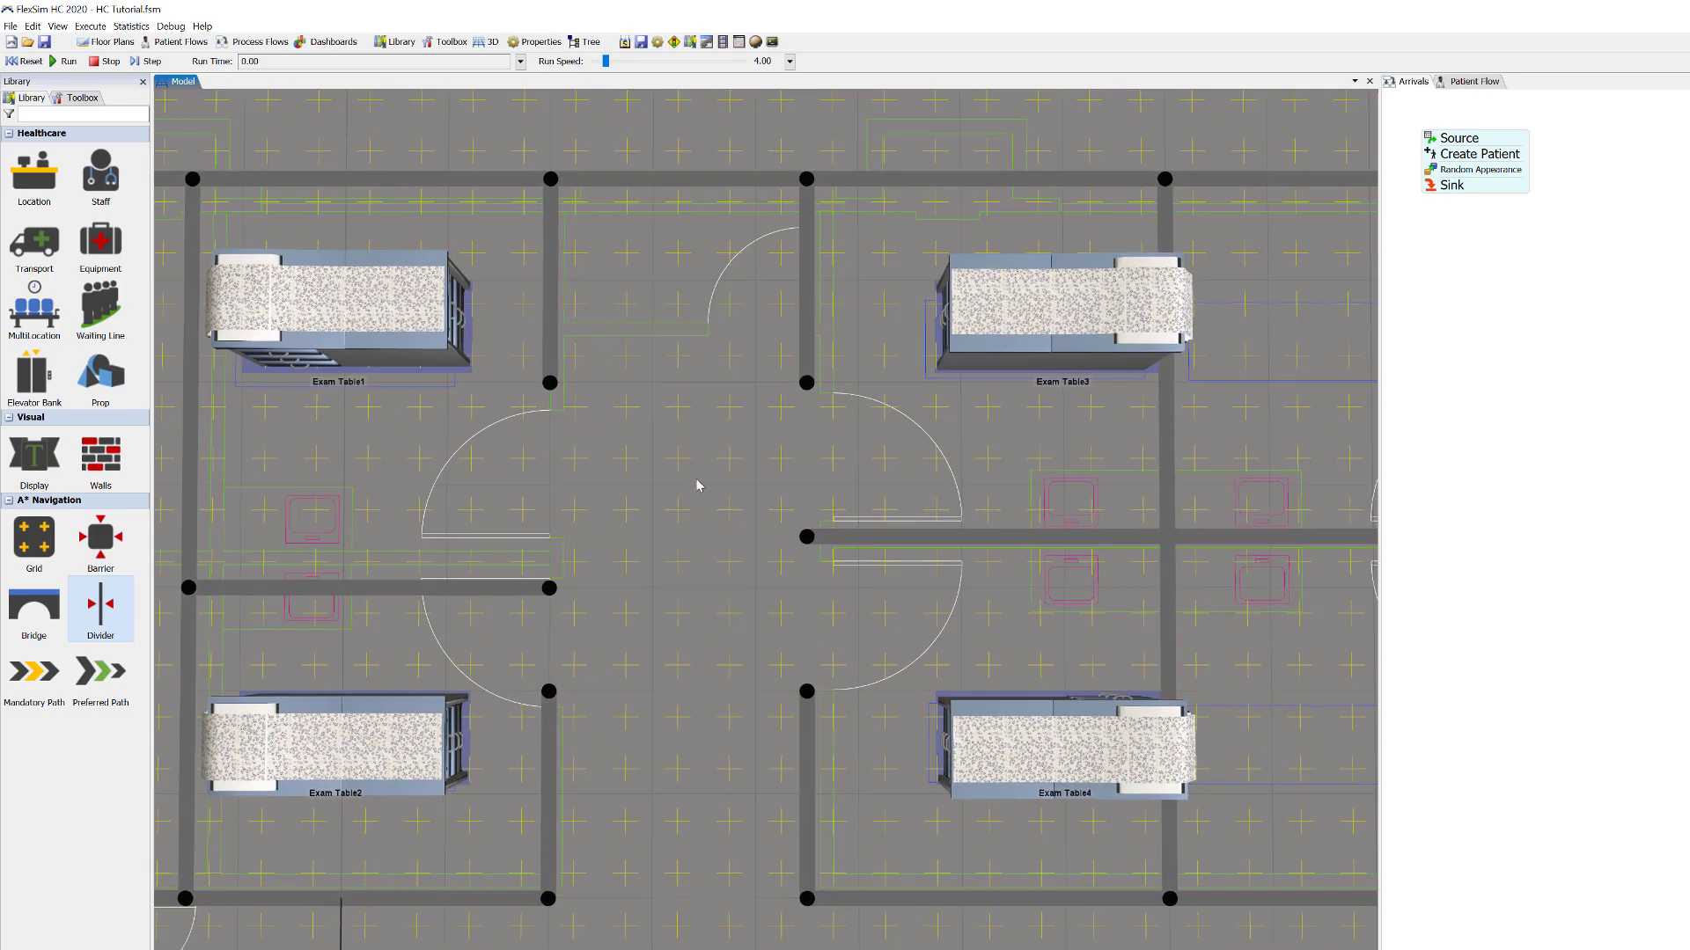
drag(1071, 446, 753, 441)
click(744, 339)
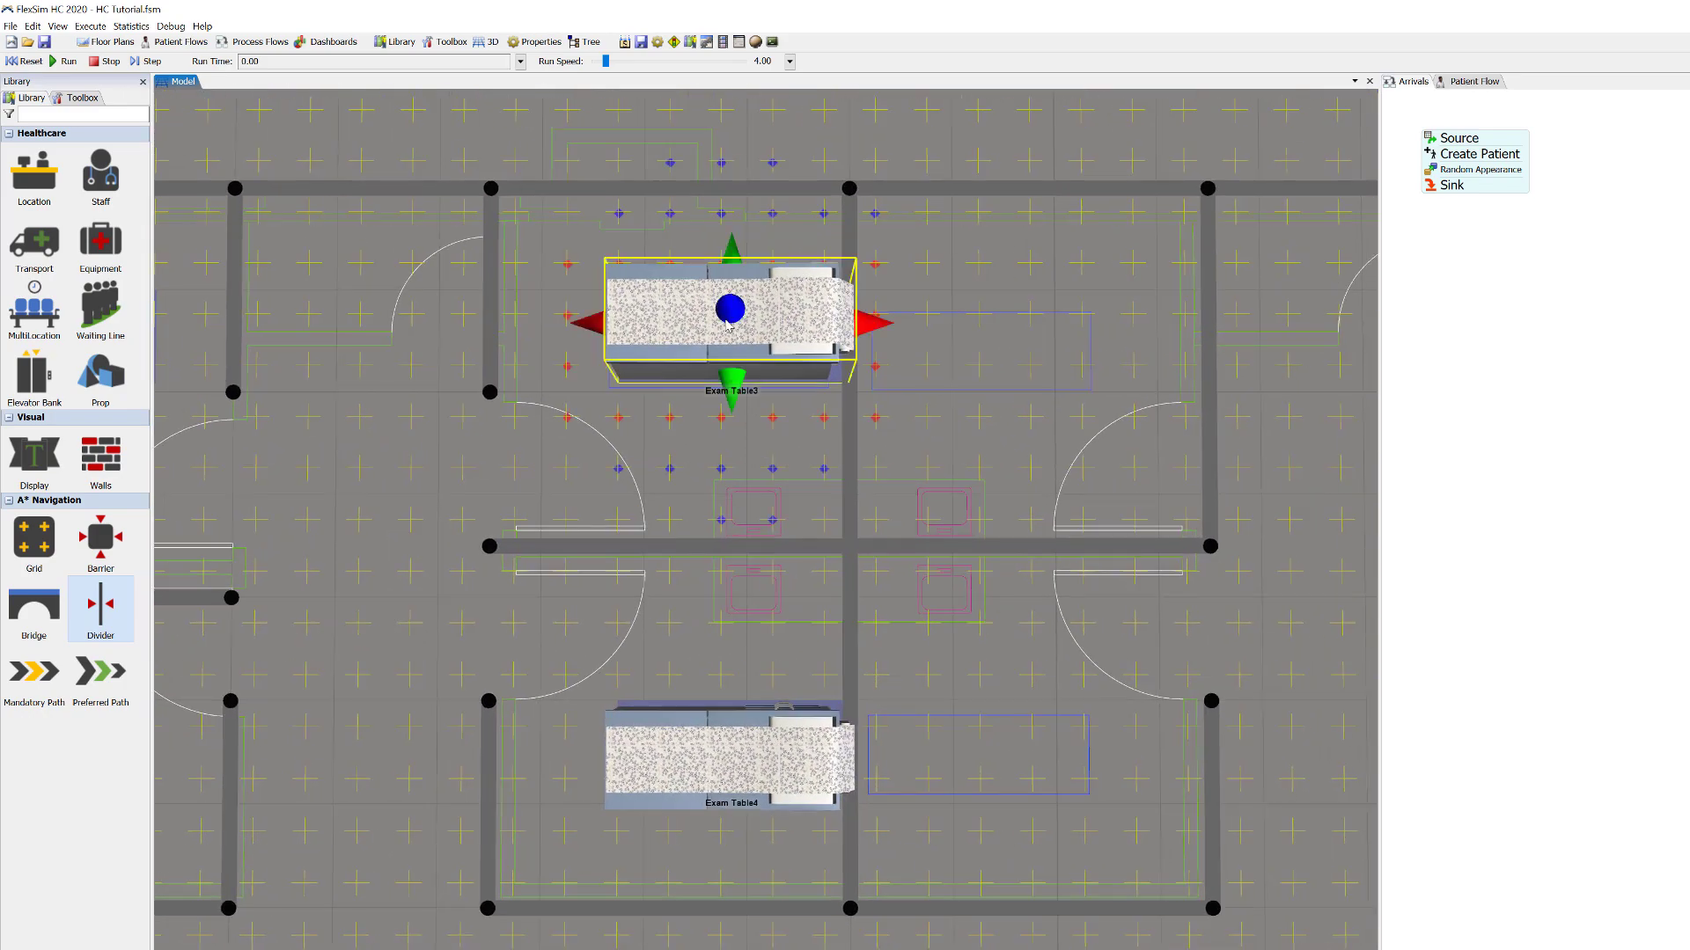
click(850, 189)
drag(852, 188, 901, 189)
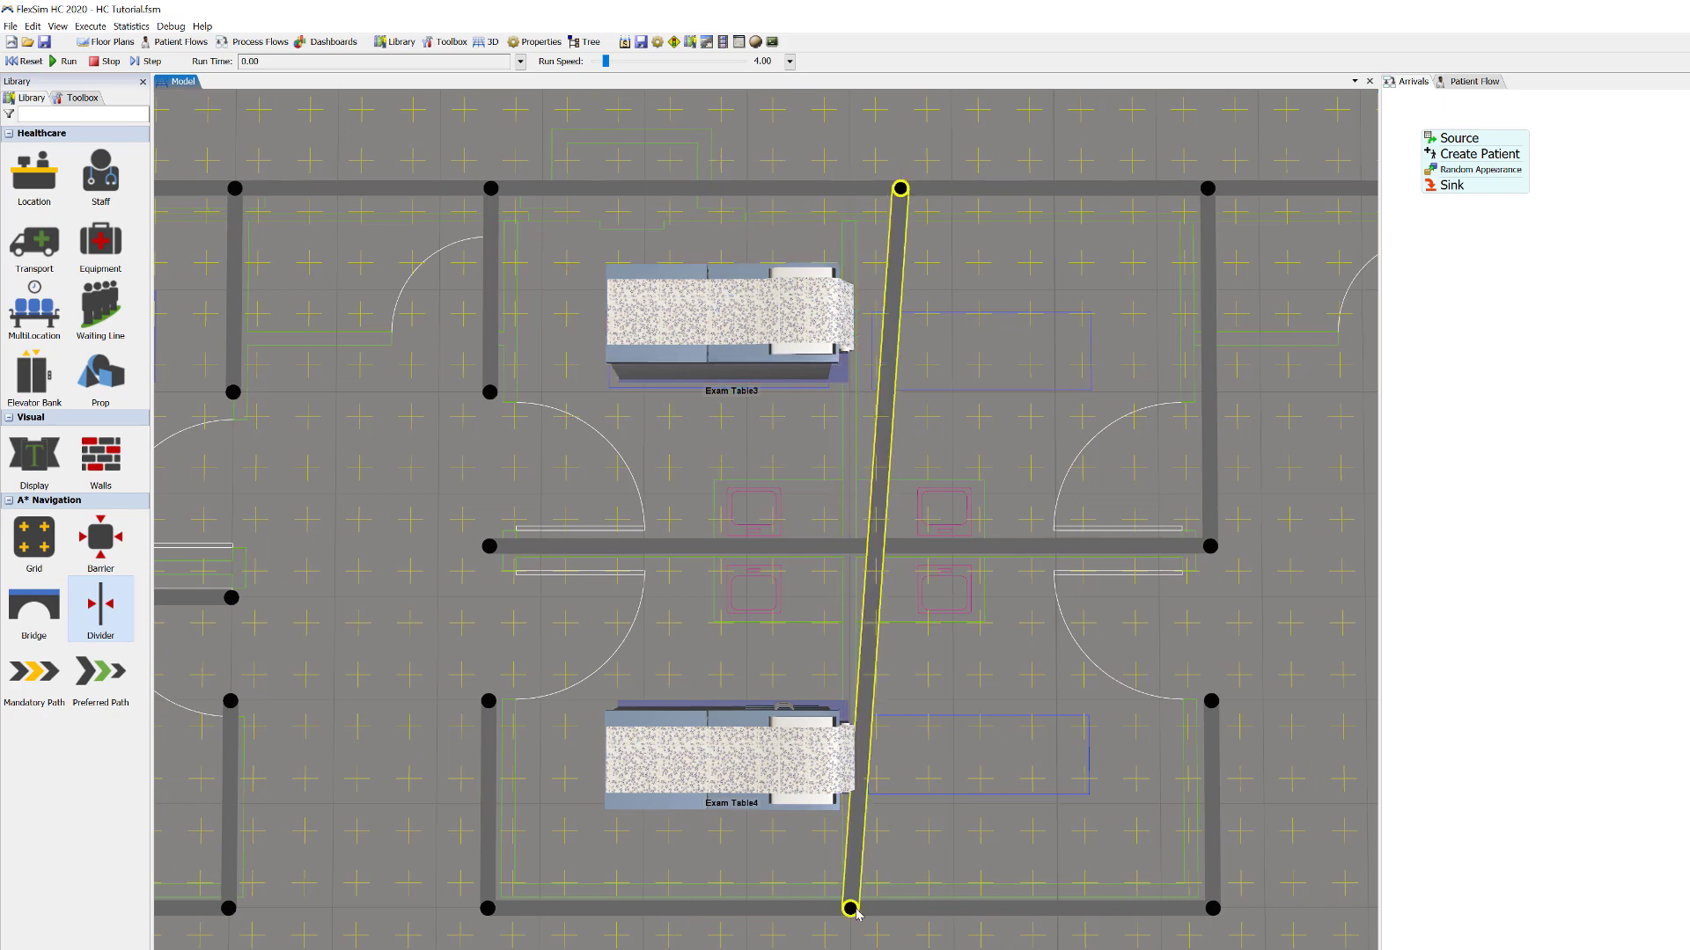
drag(850, 908, 901, 908)
click(766, 748)
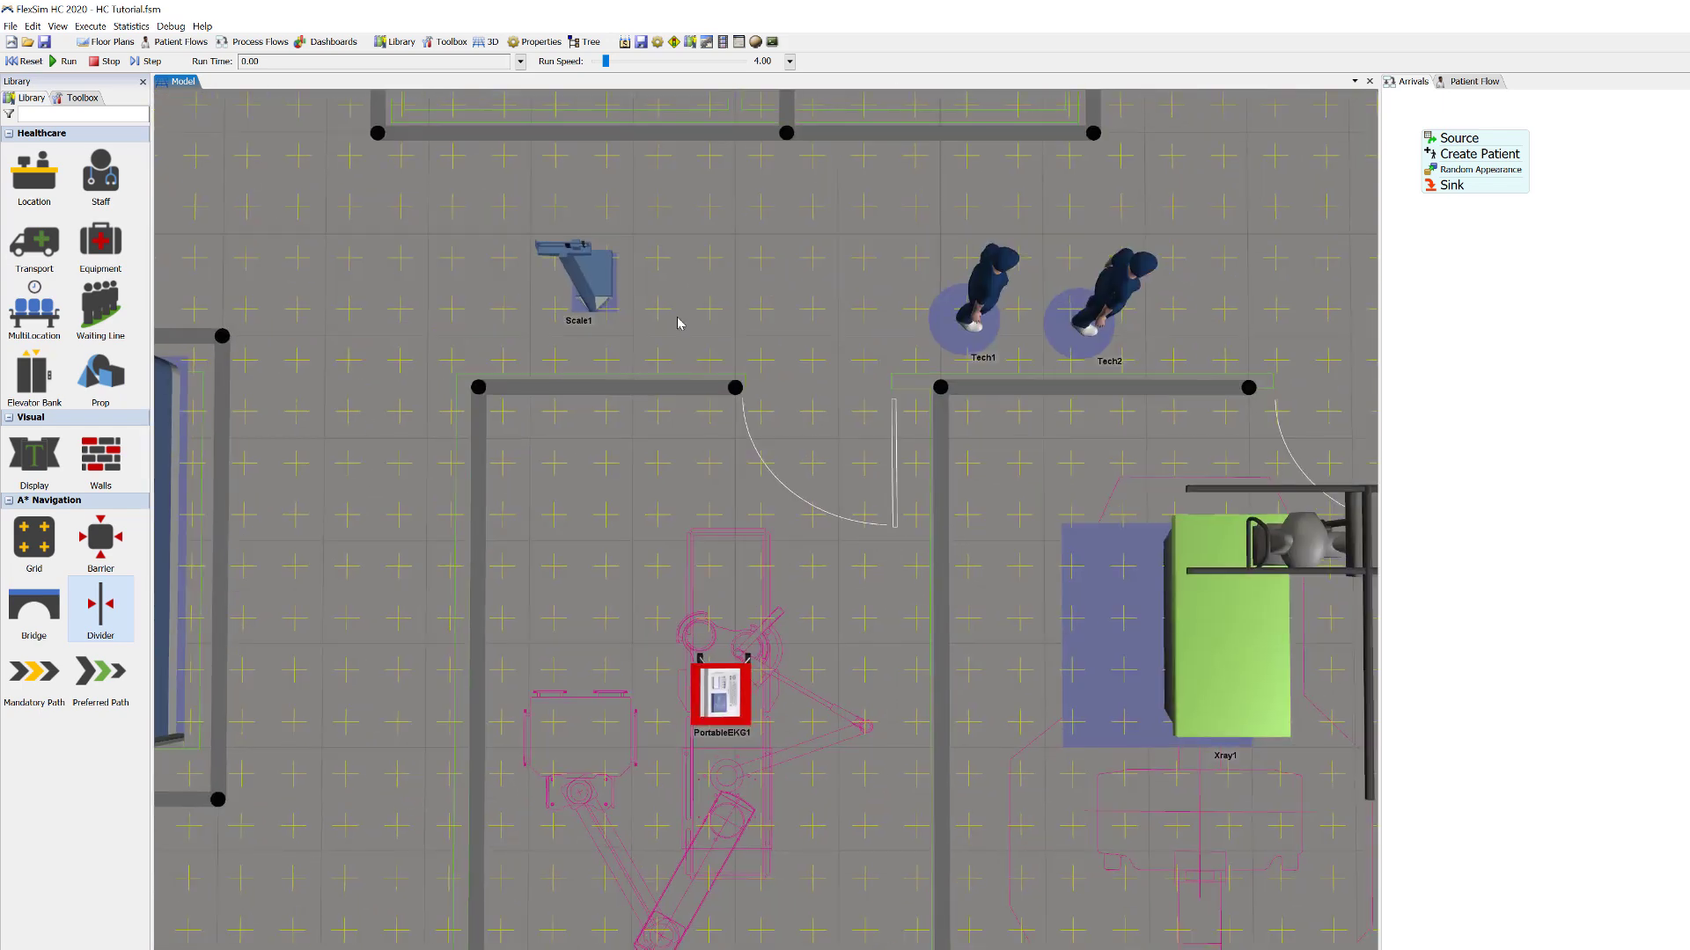
- Move the PortableEKG1 room's corridor divider one grid cell into the room and place Scale1 closer to that wall
click(594, 295)
click(594, 295)
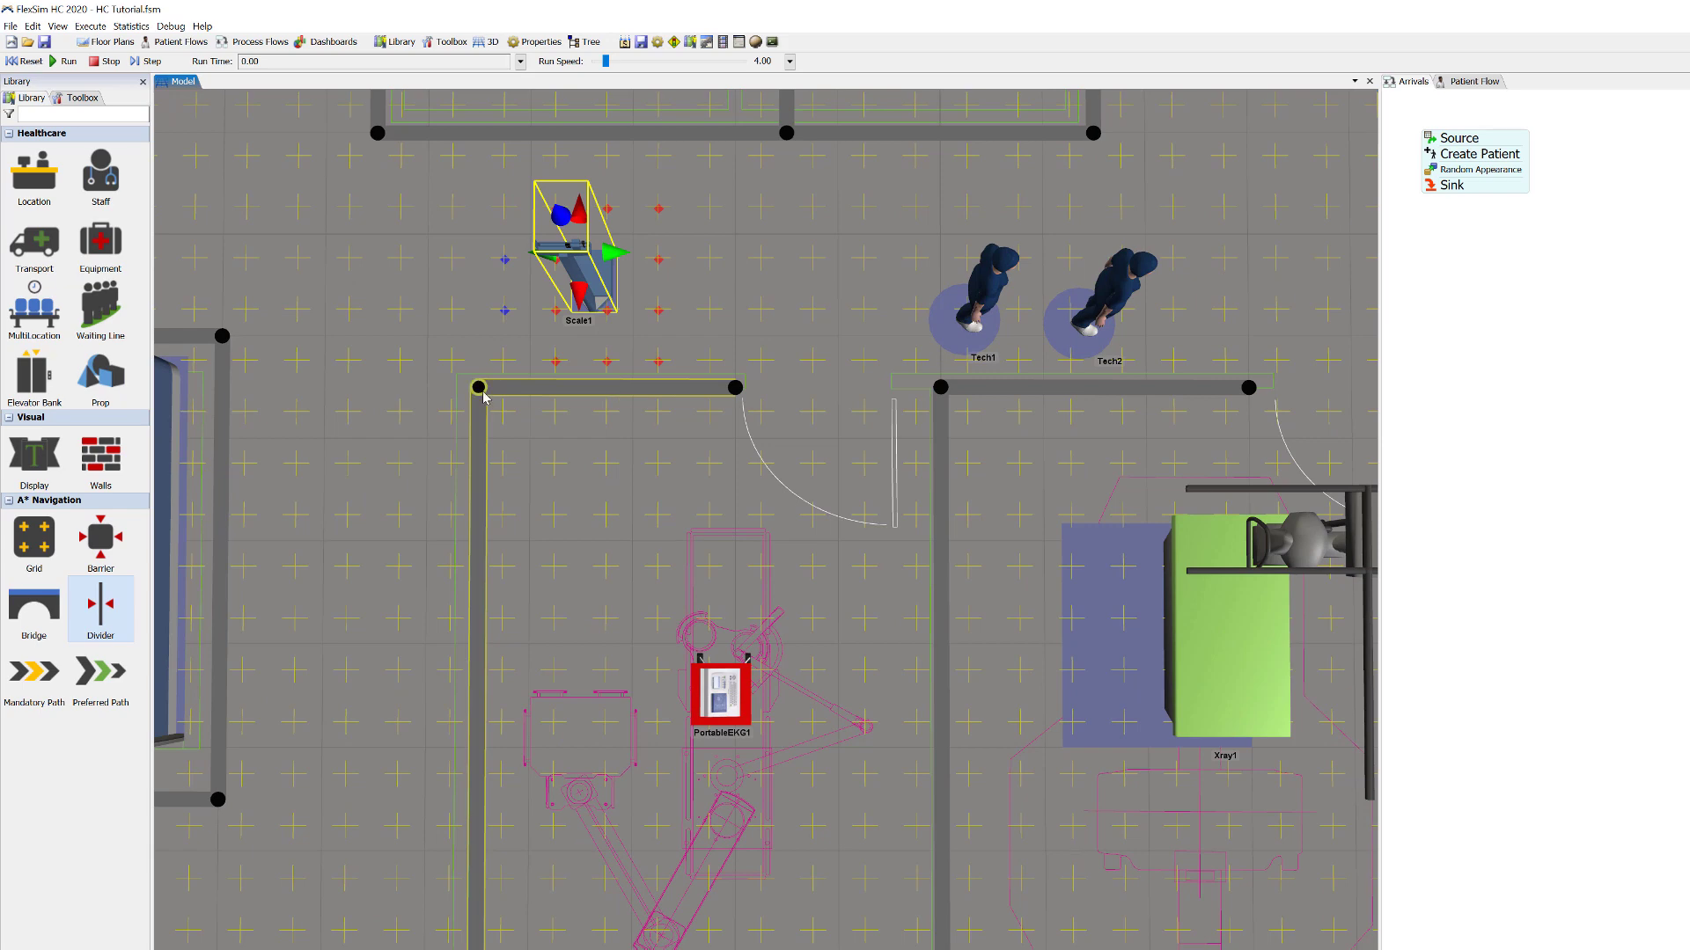
drag(478, 388, 486, 422)
drag(737, 389, 741, 425)
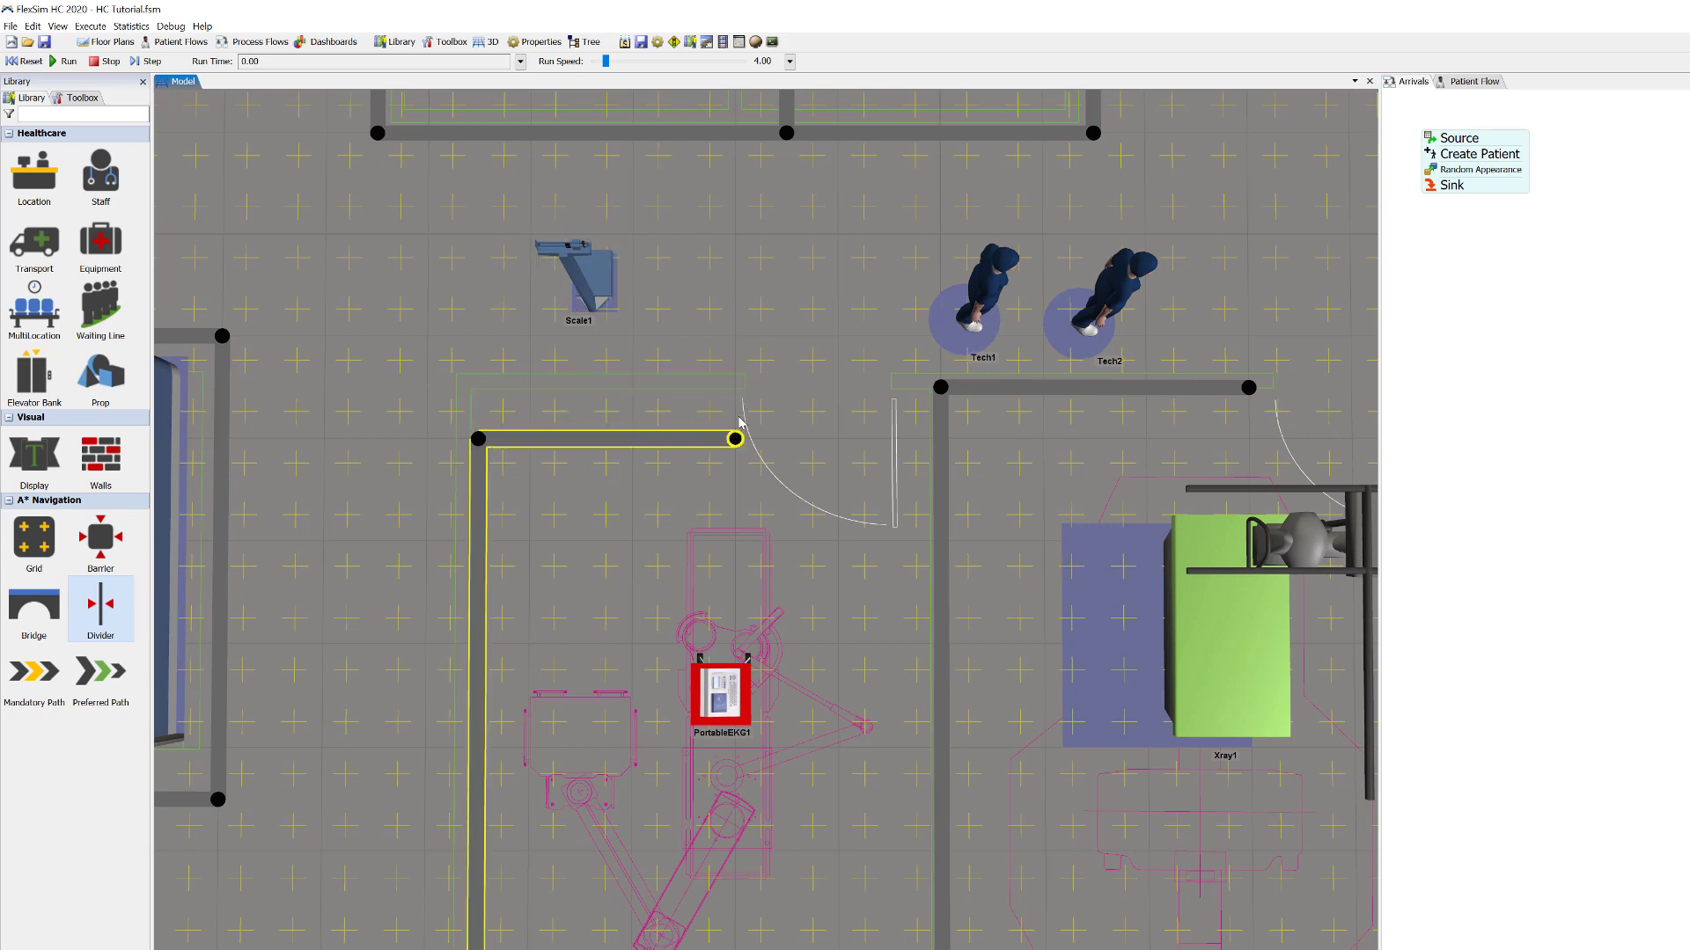
drag(607, 308, 587, 345)
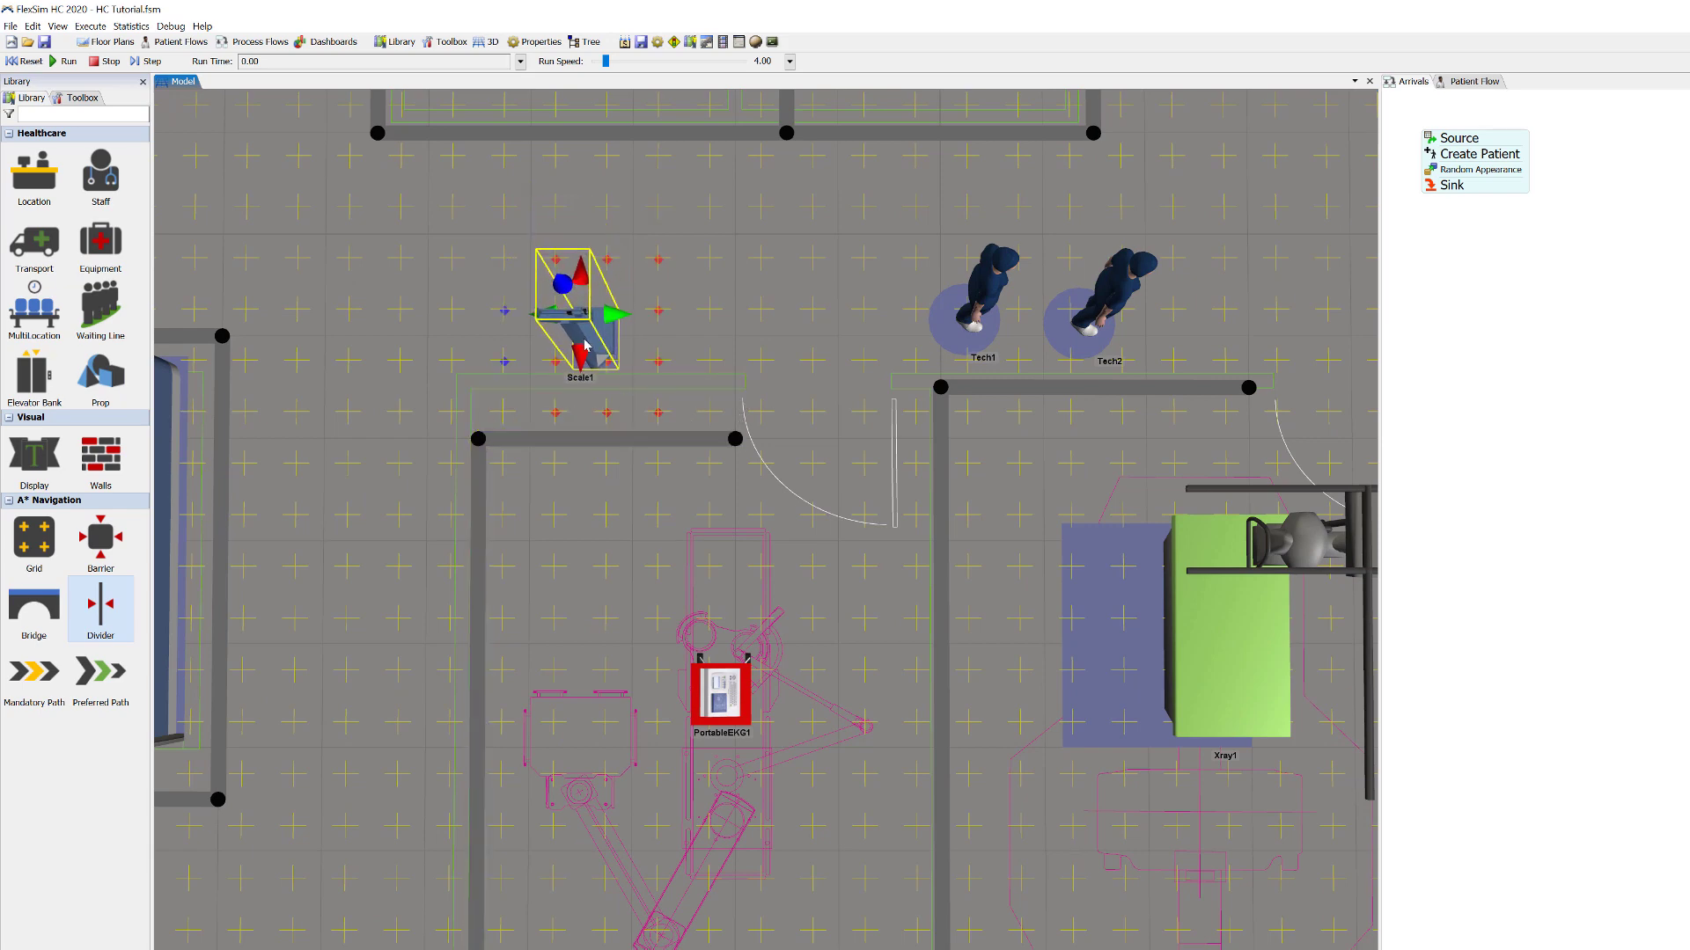
- Check Xray1's blocked grid nodes against its room's dividers and reset the model
drag(936, 459, 825, 414)
click(1074, 545)
click(1088, 585)
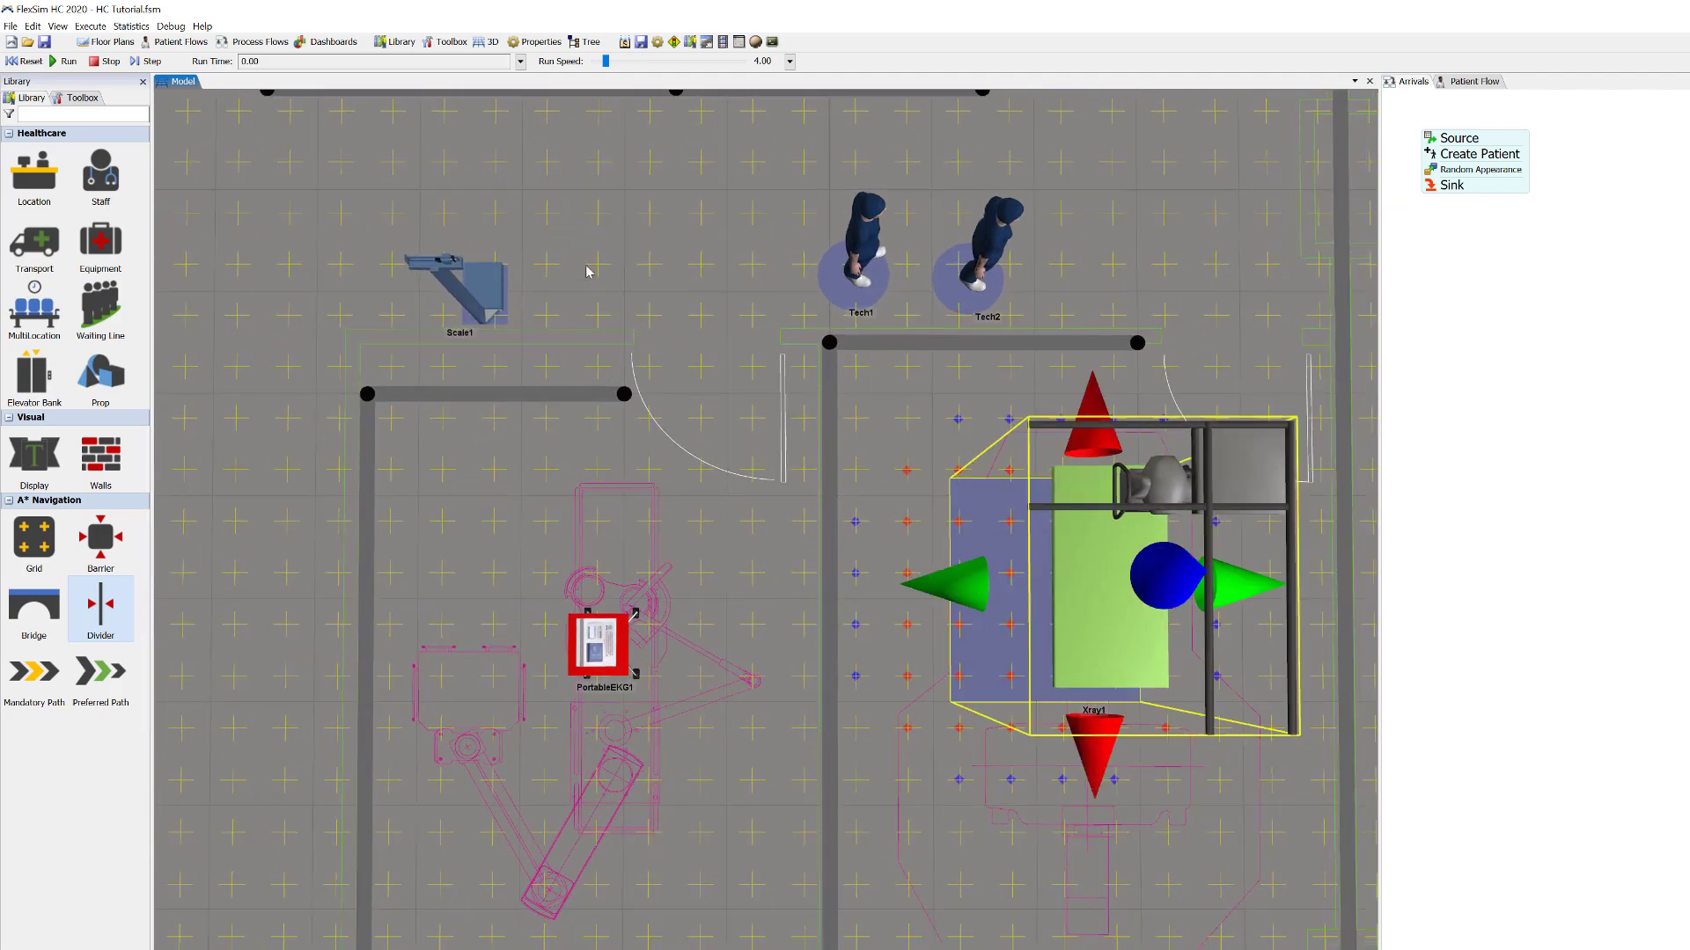
scroll(584, 269, down, 3)
scroll(493, 236, down, 2)
scroll(816, 529, down, 2)
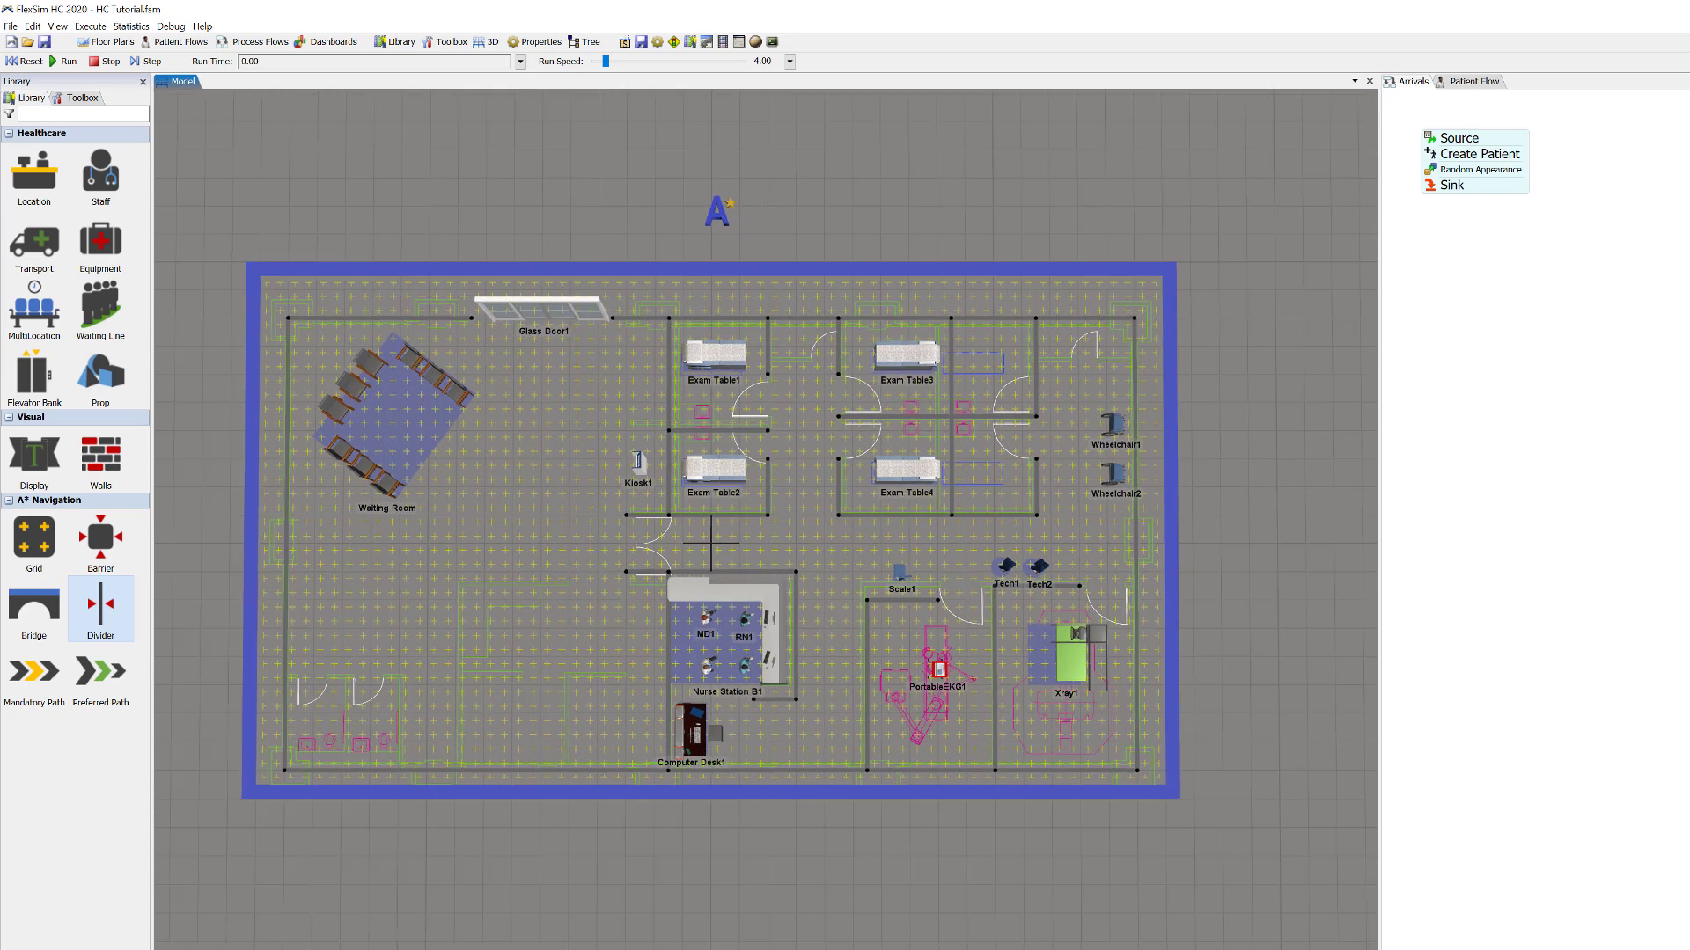
scroll(1045, 660, down, 1)
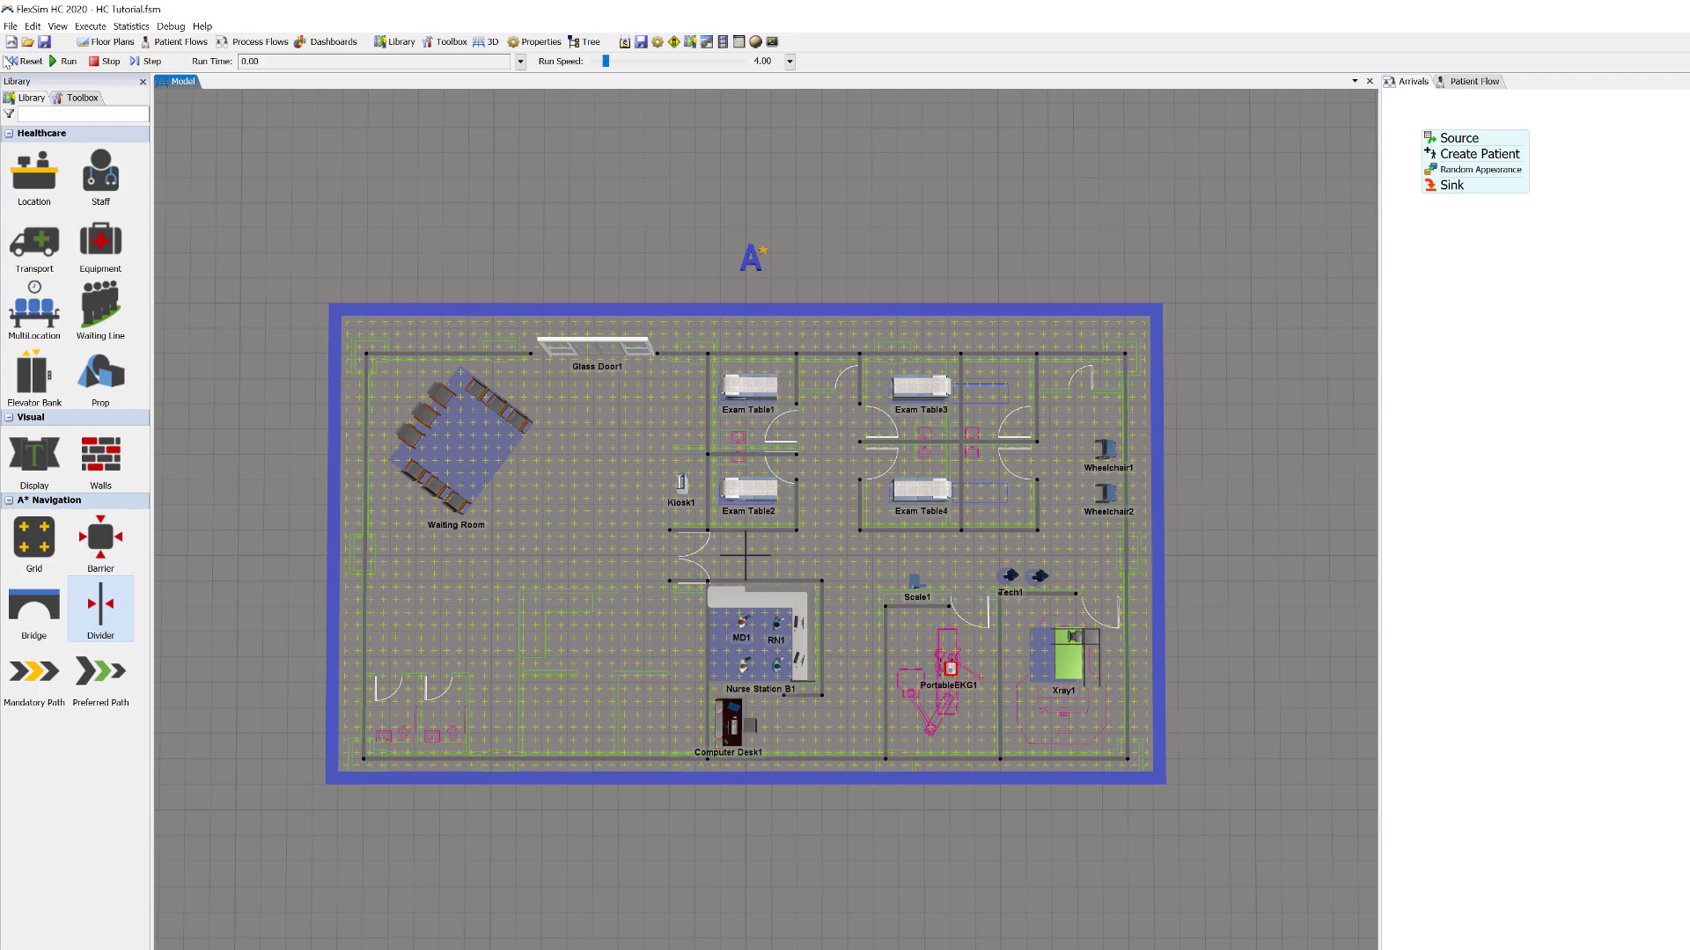
click(8, 61)
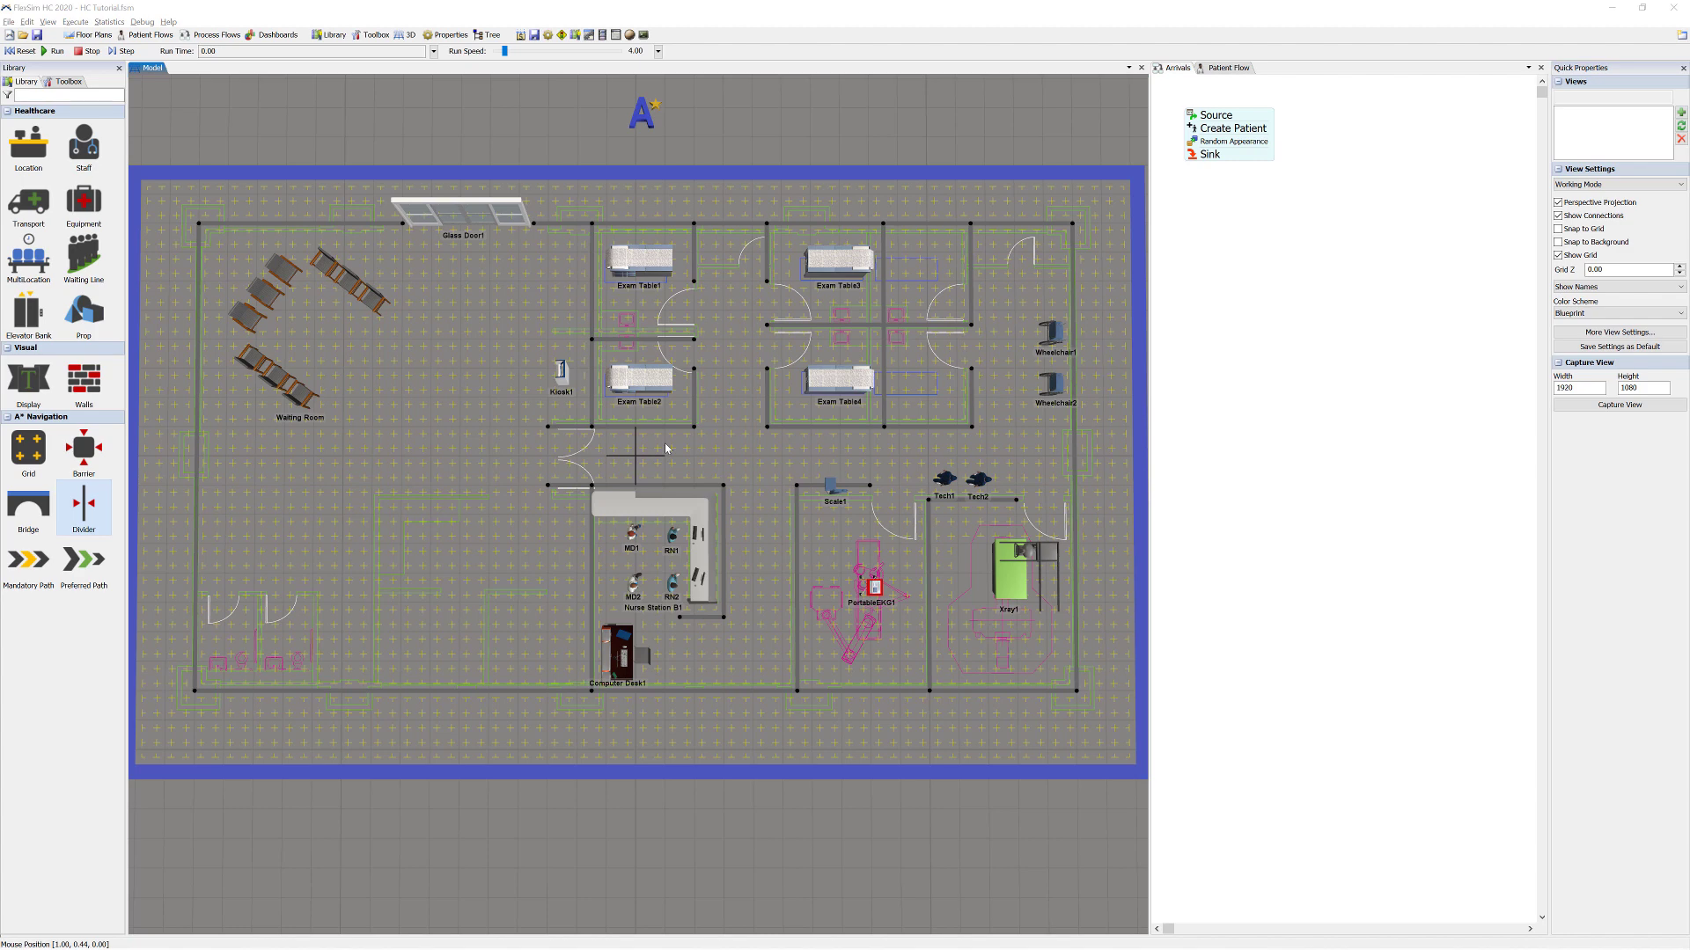
- Set the Maintenance Condition of Exam Table1, Exam Table2, Exam Table3 and Exam Table4 together to 1
click(638, 270)
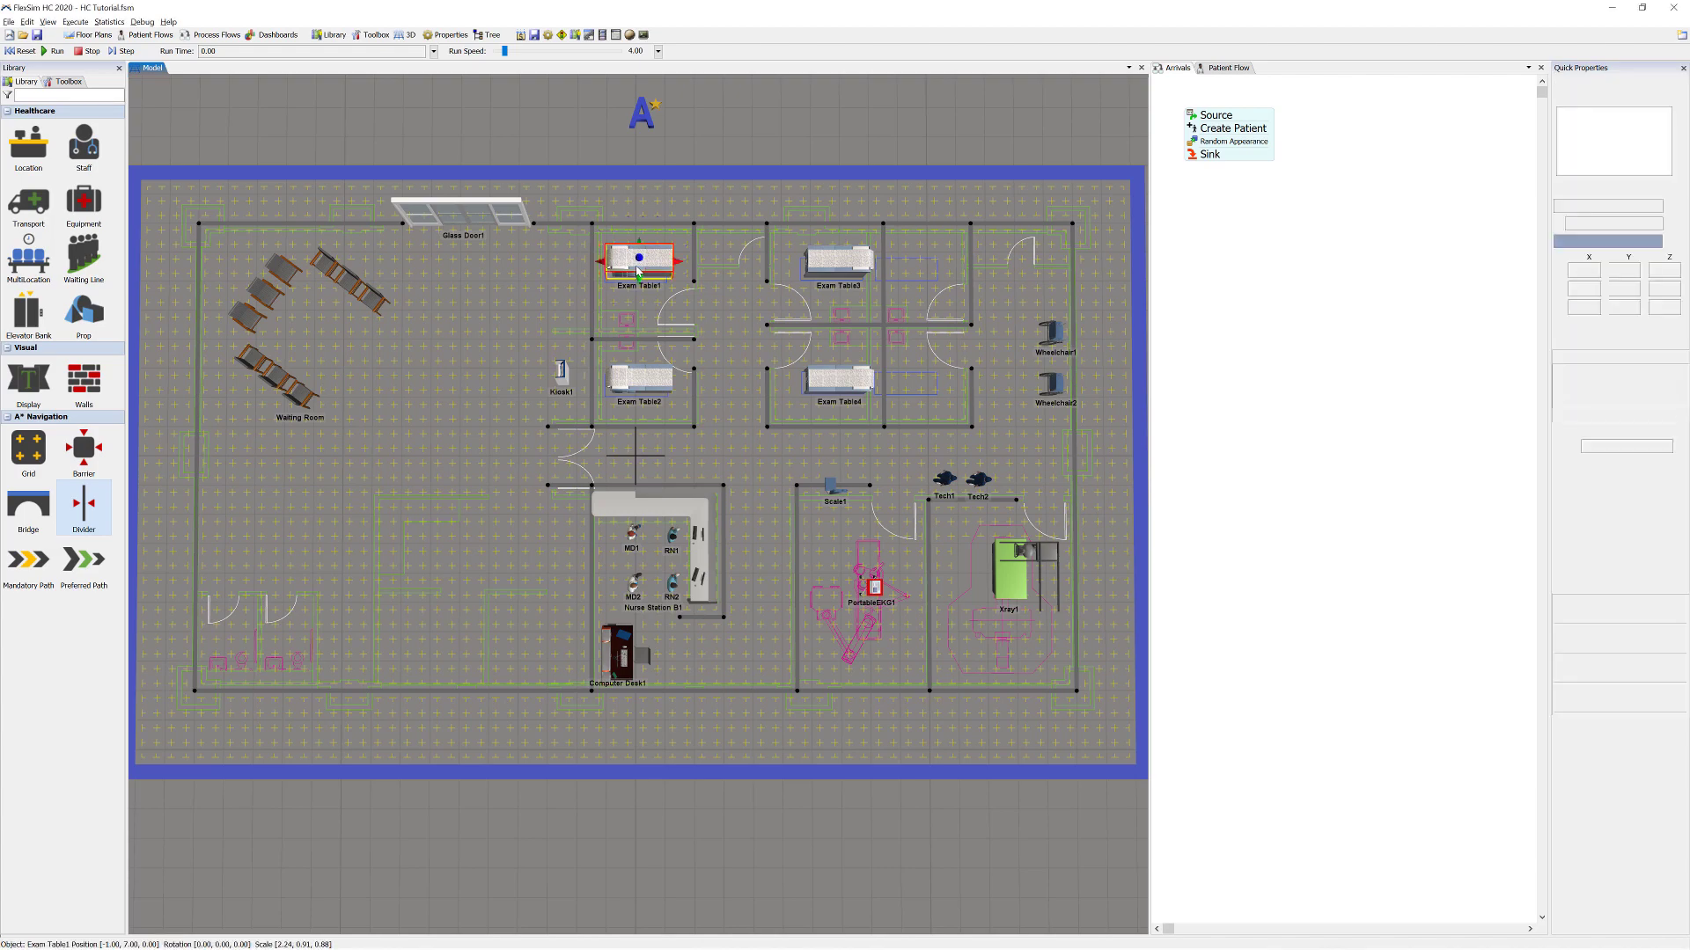
shift+click(631, 384)
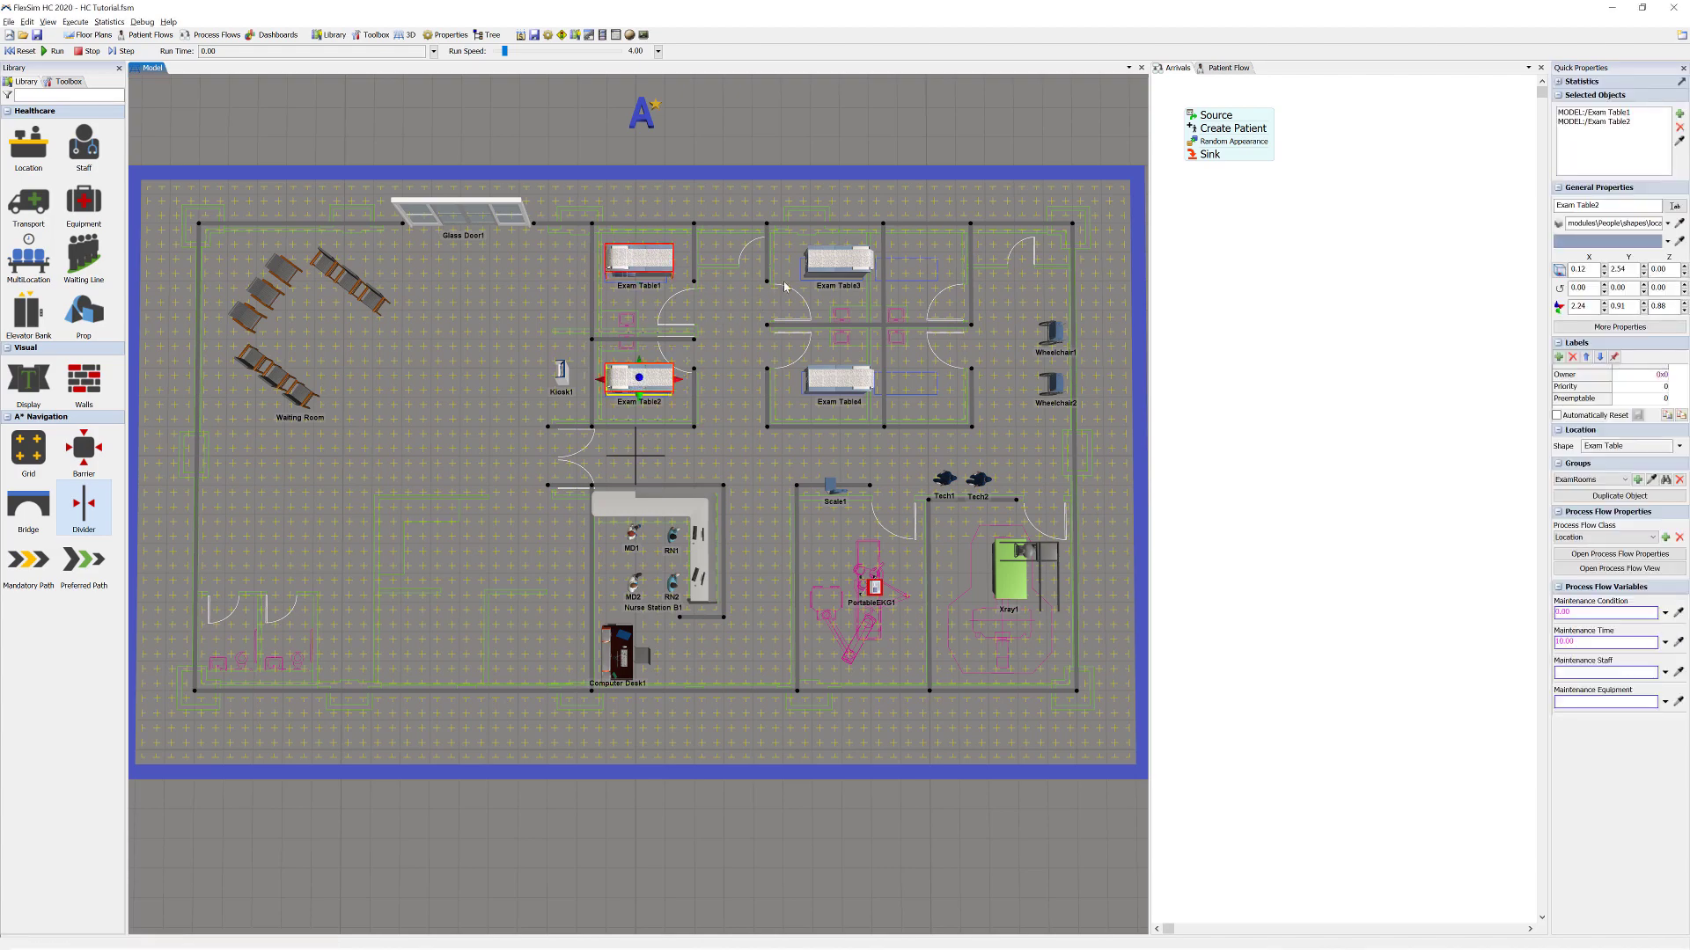
shift+click(814, 271)
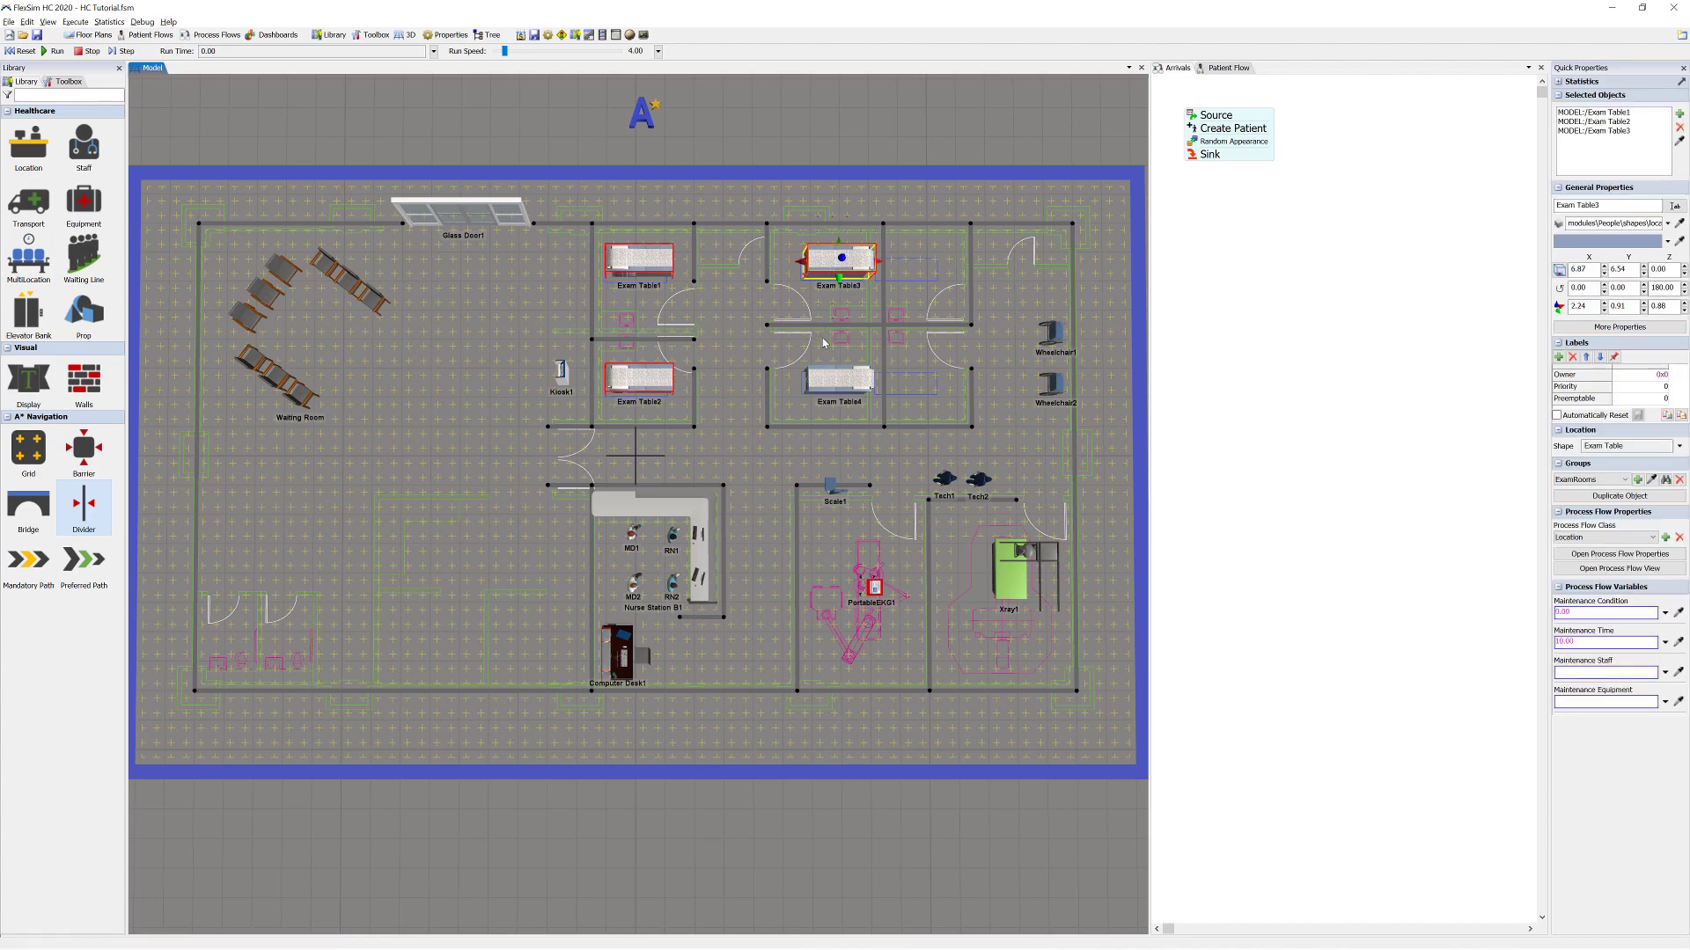
shift+click(828, 384)
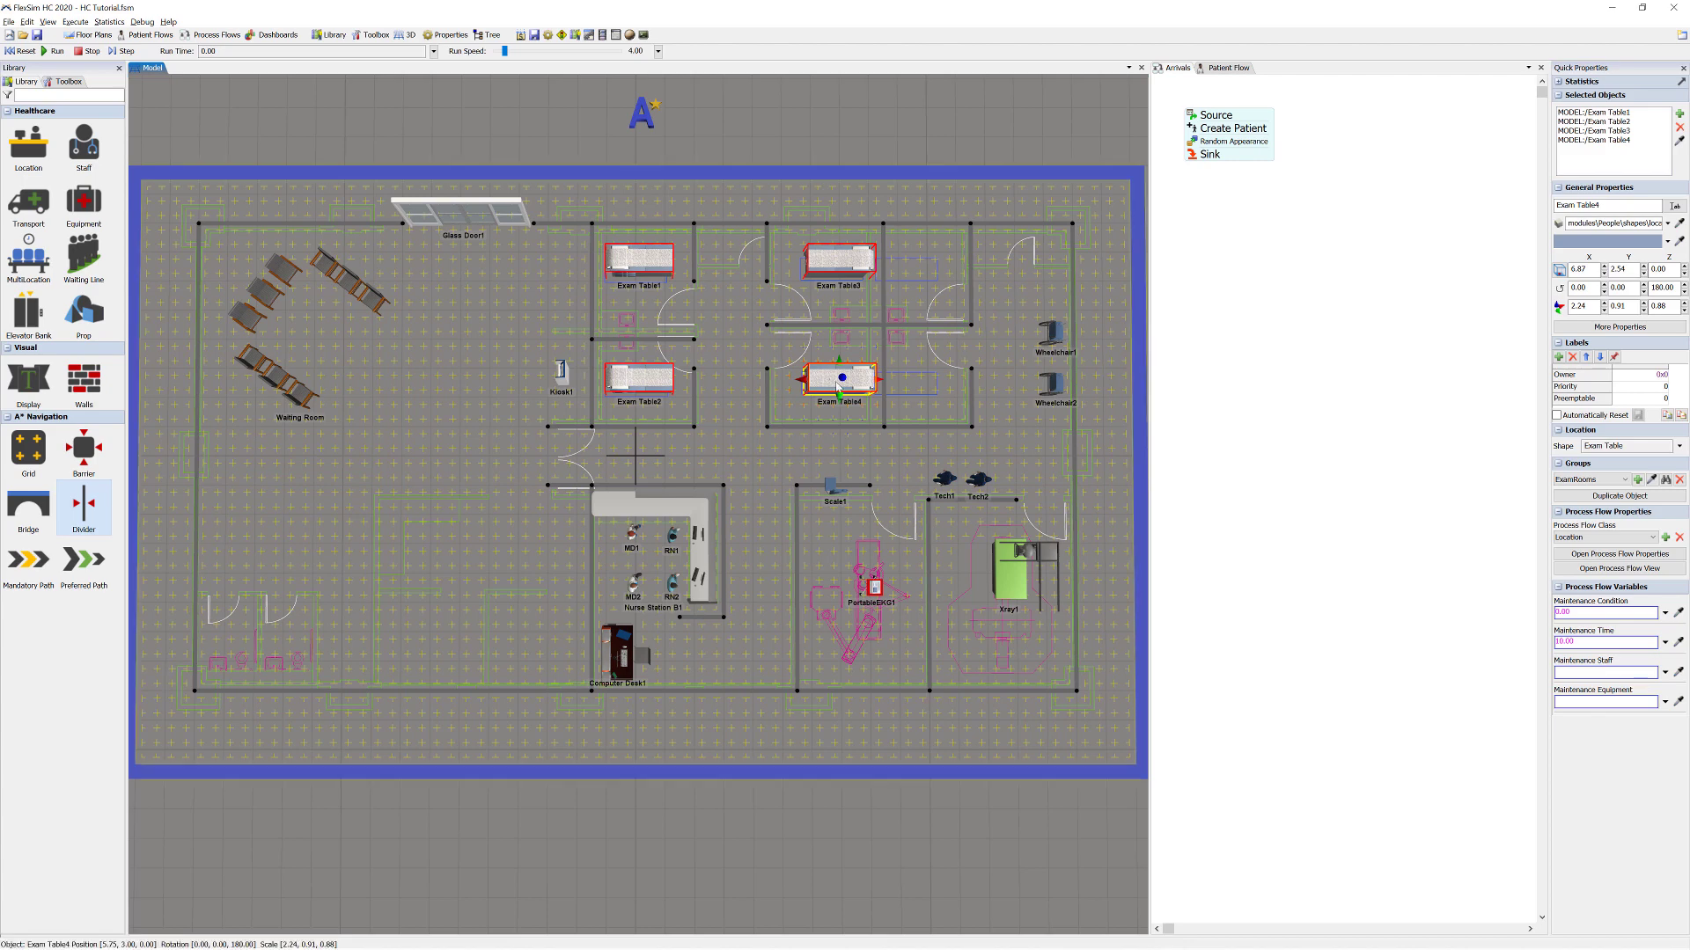
click(1579, 611)
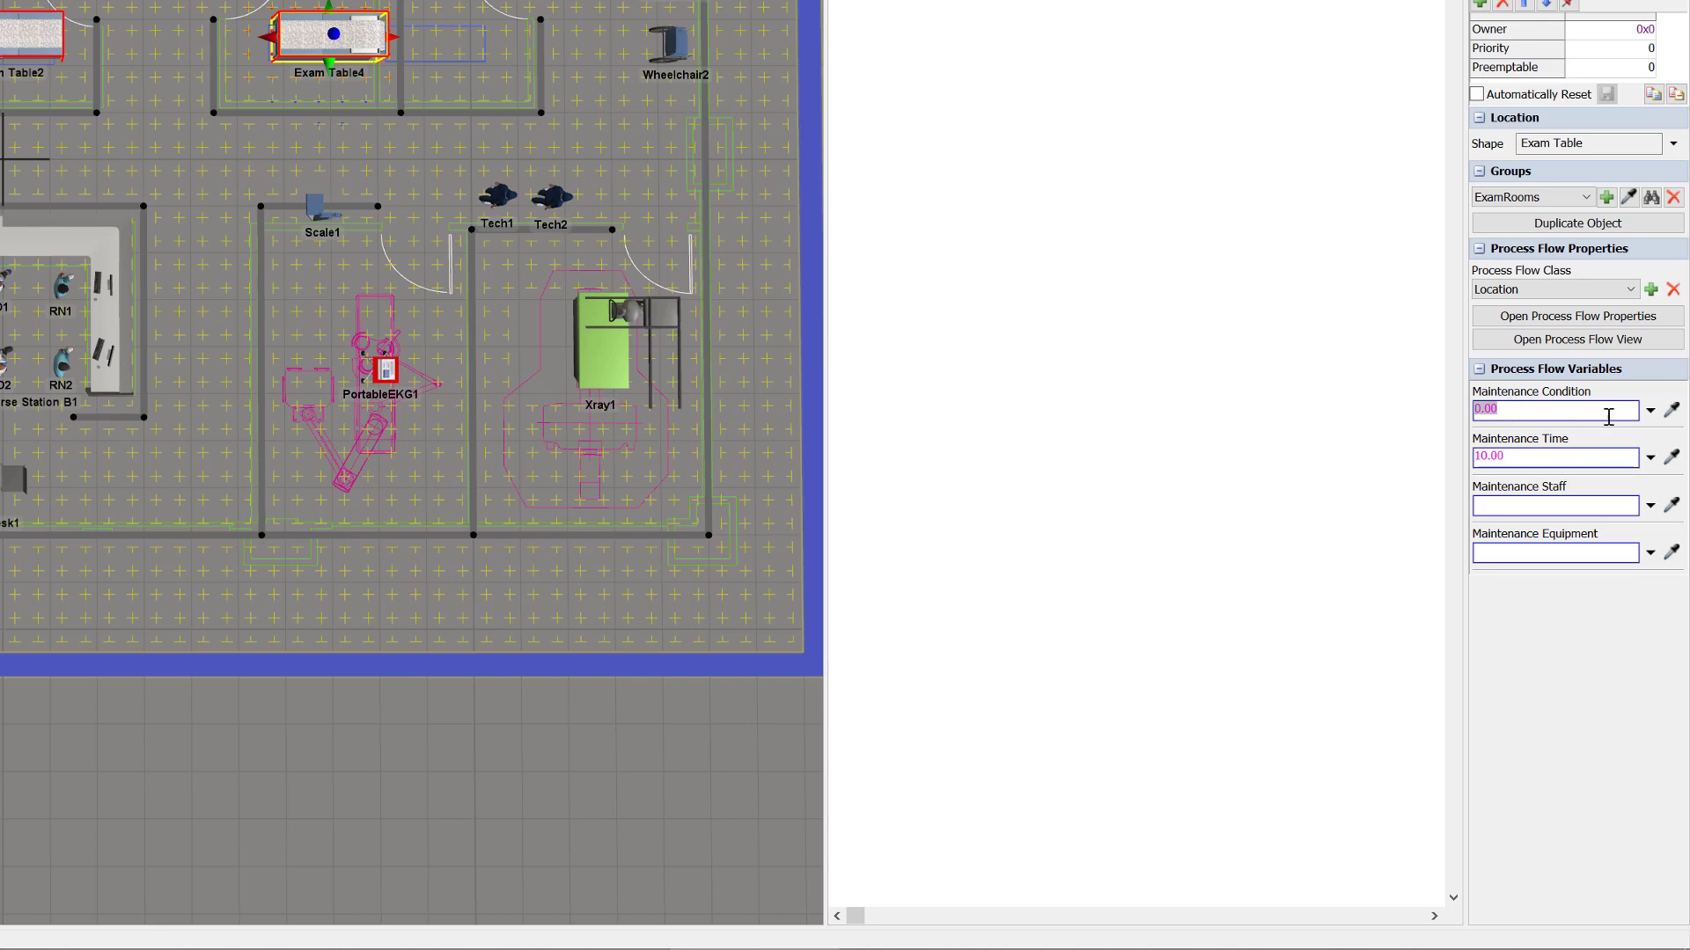
click(1649, 414)
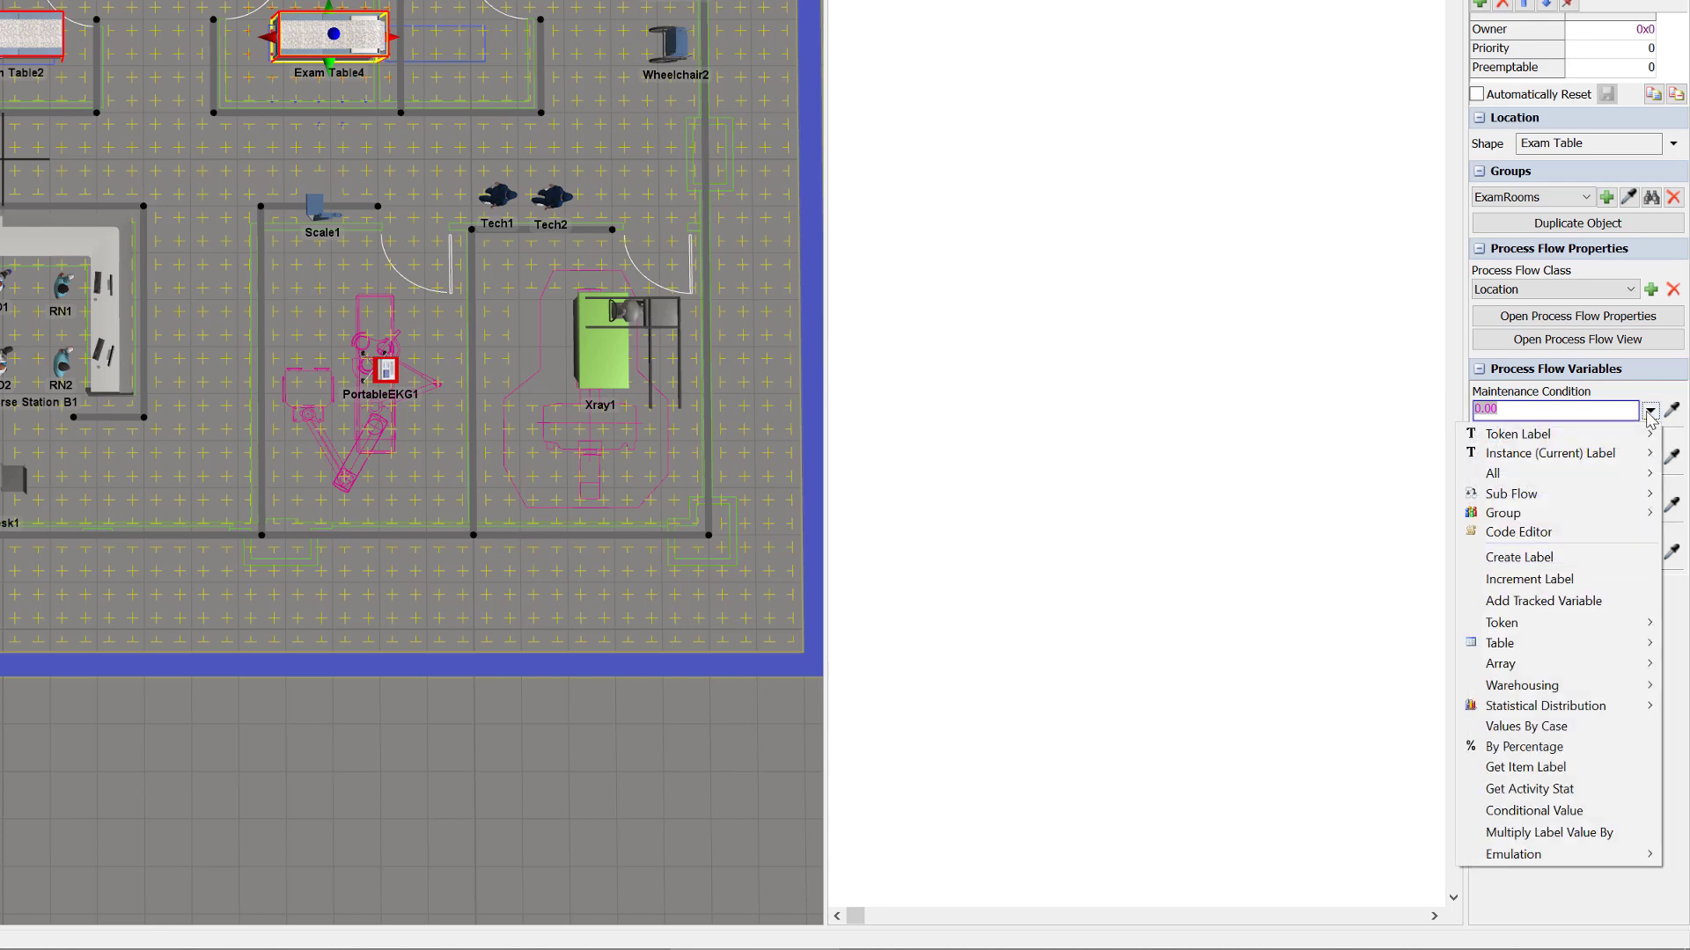
click(1572, 413)
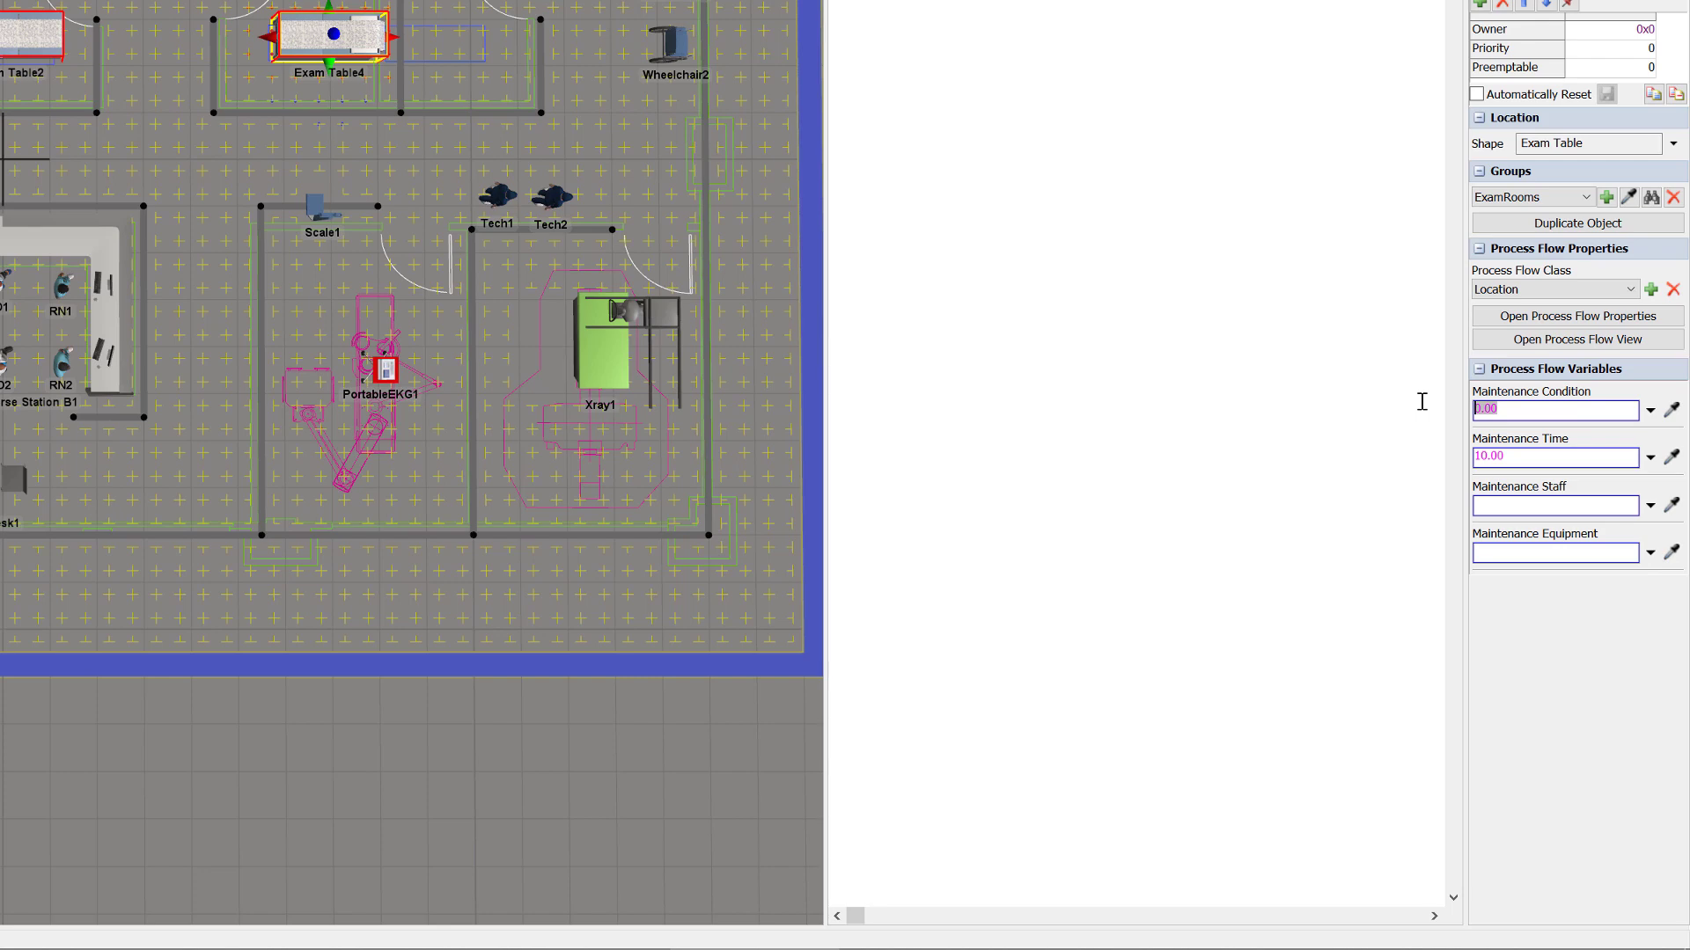
text(1)
- Set the four exam tables' Maintenance Time to minutes(5) and their Maintenance Staff to the RNs group
double_click(1478, 455)
text(minut)
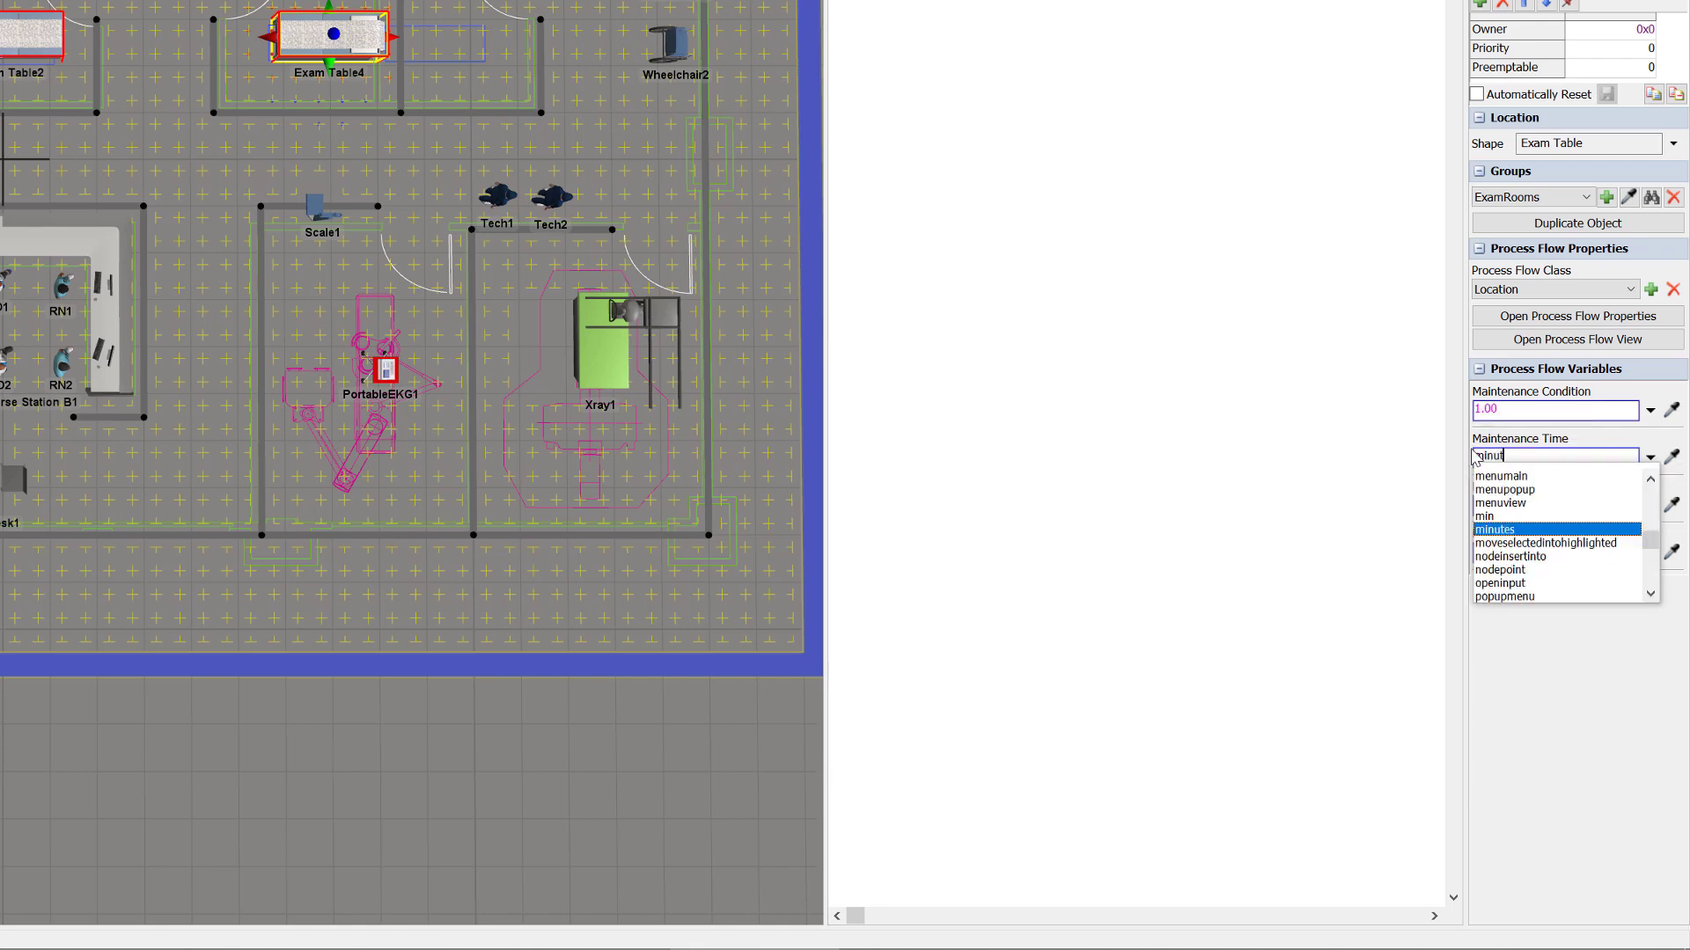
text(es(5))
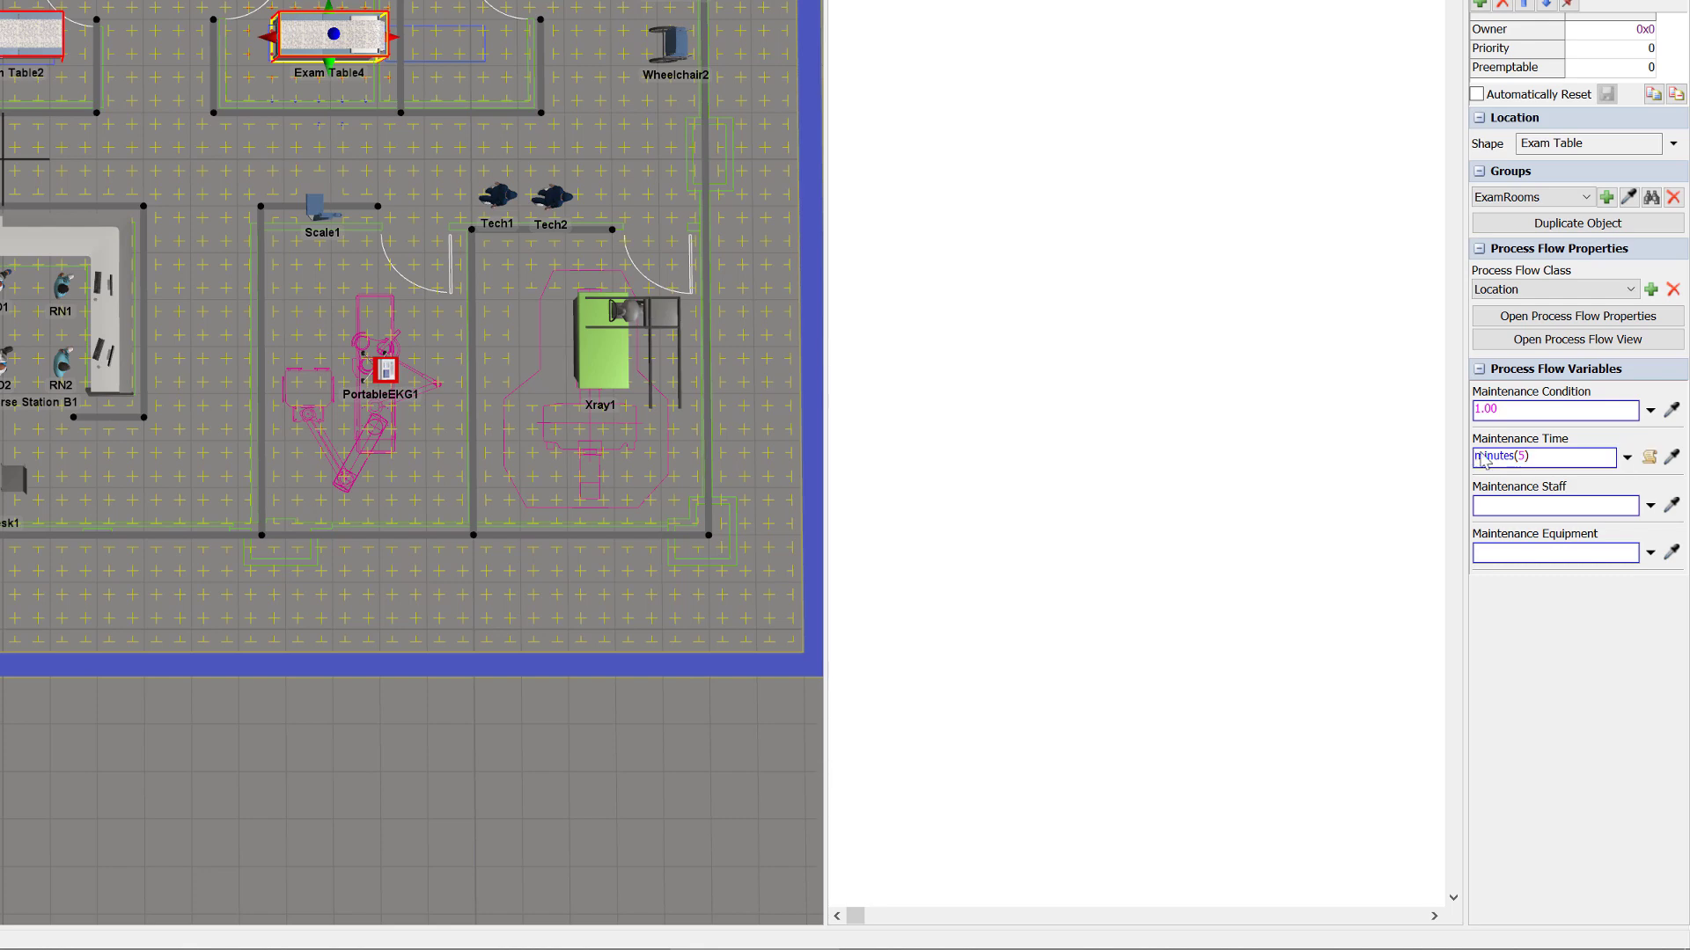
click(1650, 507)
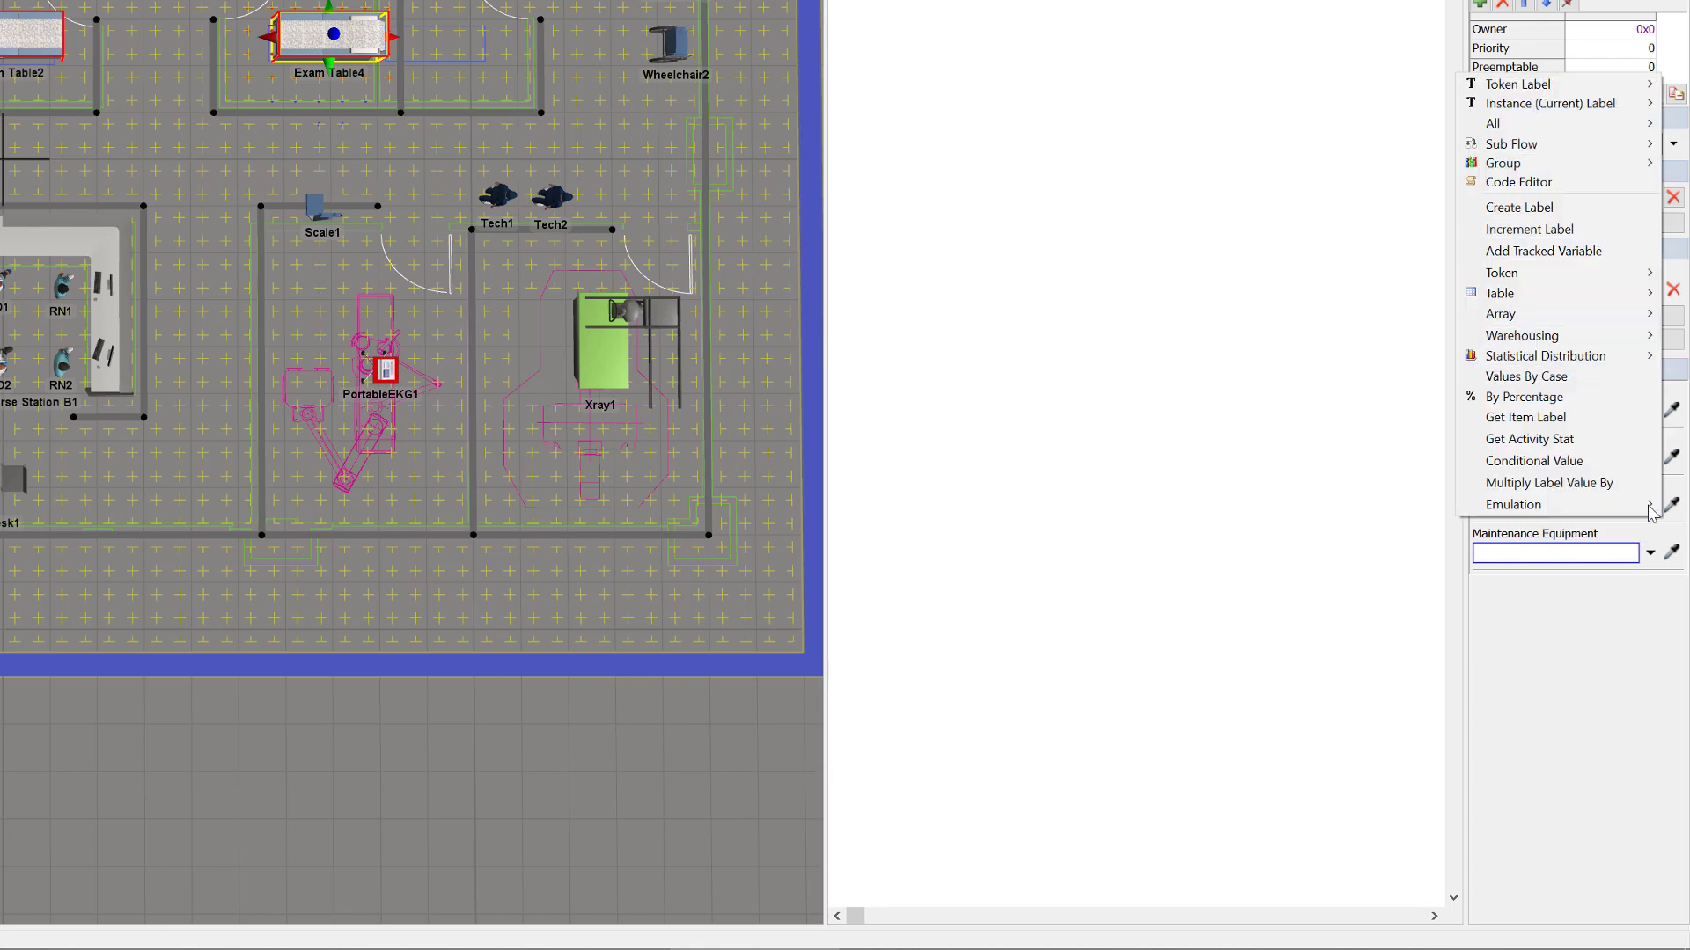
mouse_move(1604, 170)
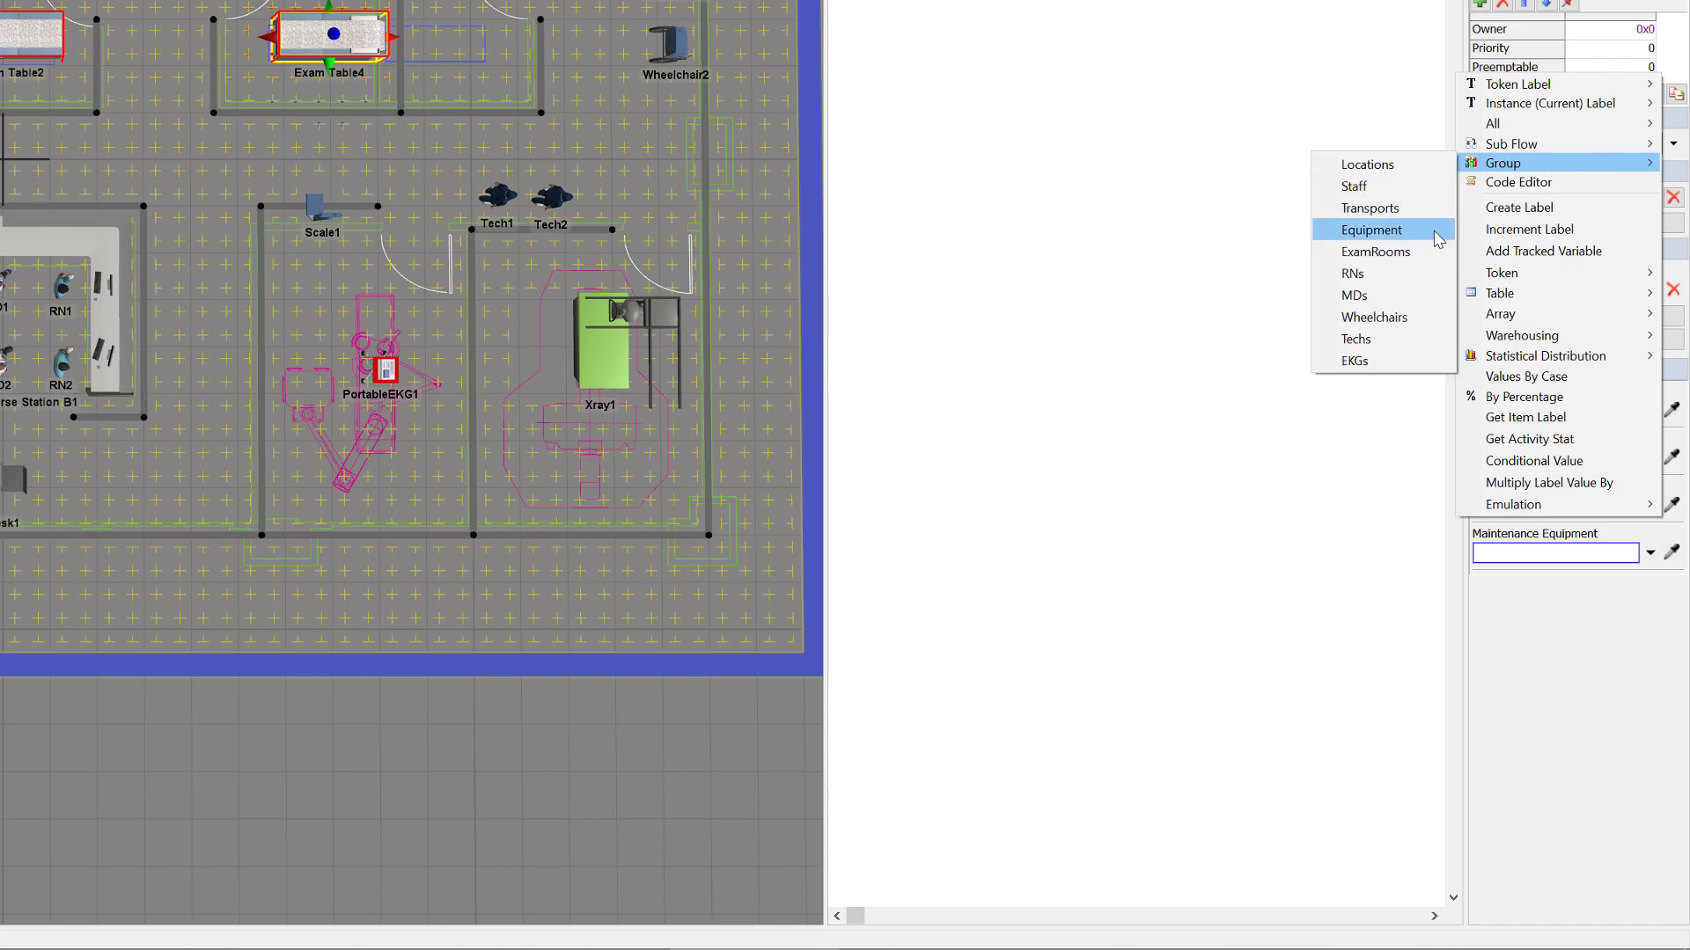
click(1434, 274)
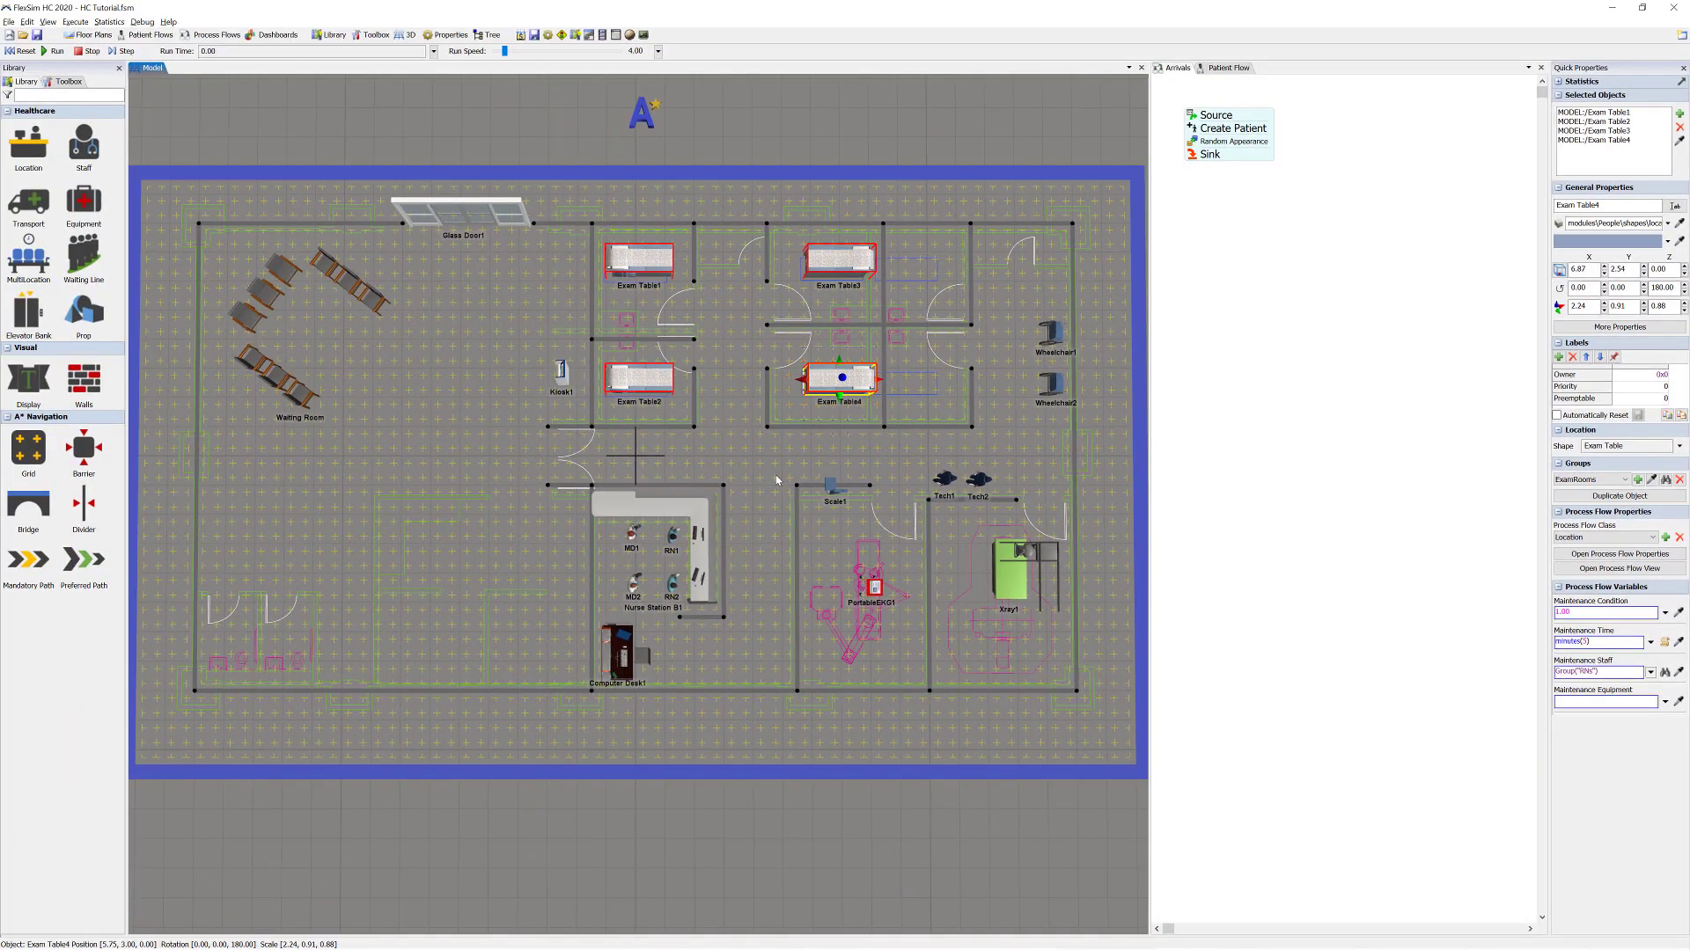
click(776, 480)
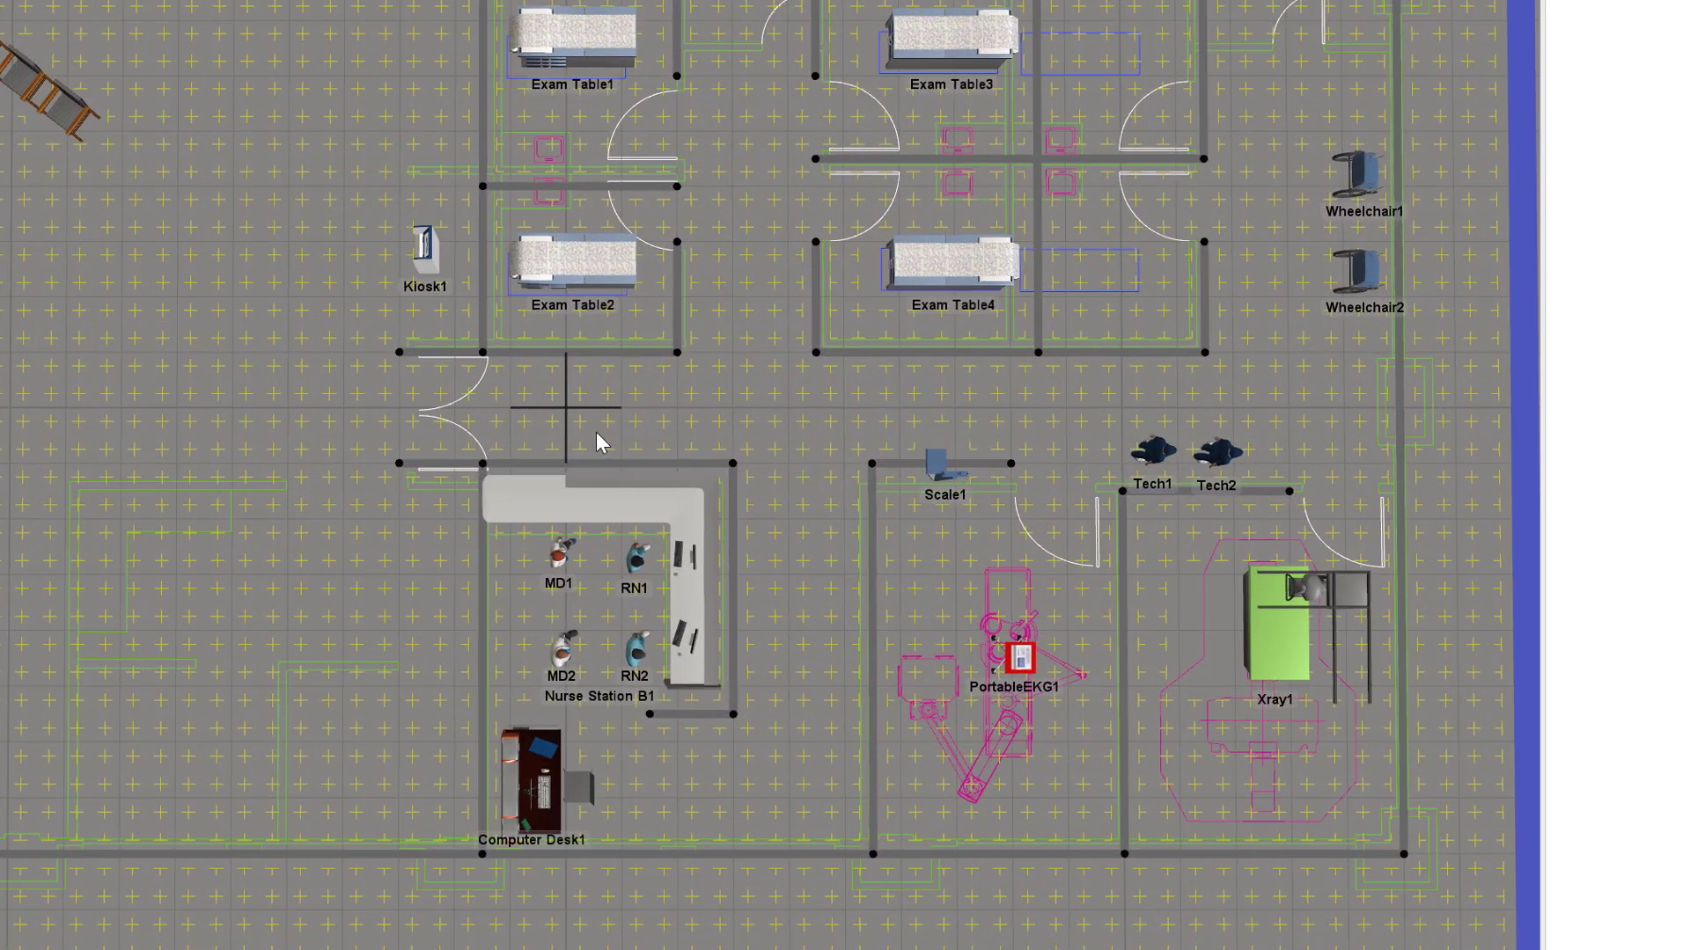
- Add a Phone location to the model and place it on the nurse station counter above MD1 and RN1
double_click(597, 442)
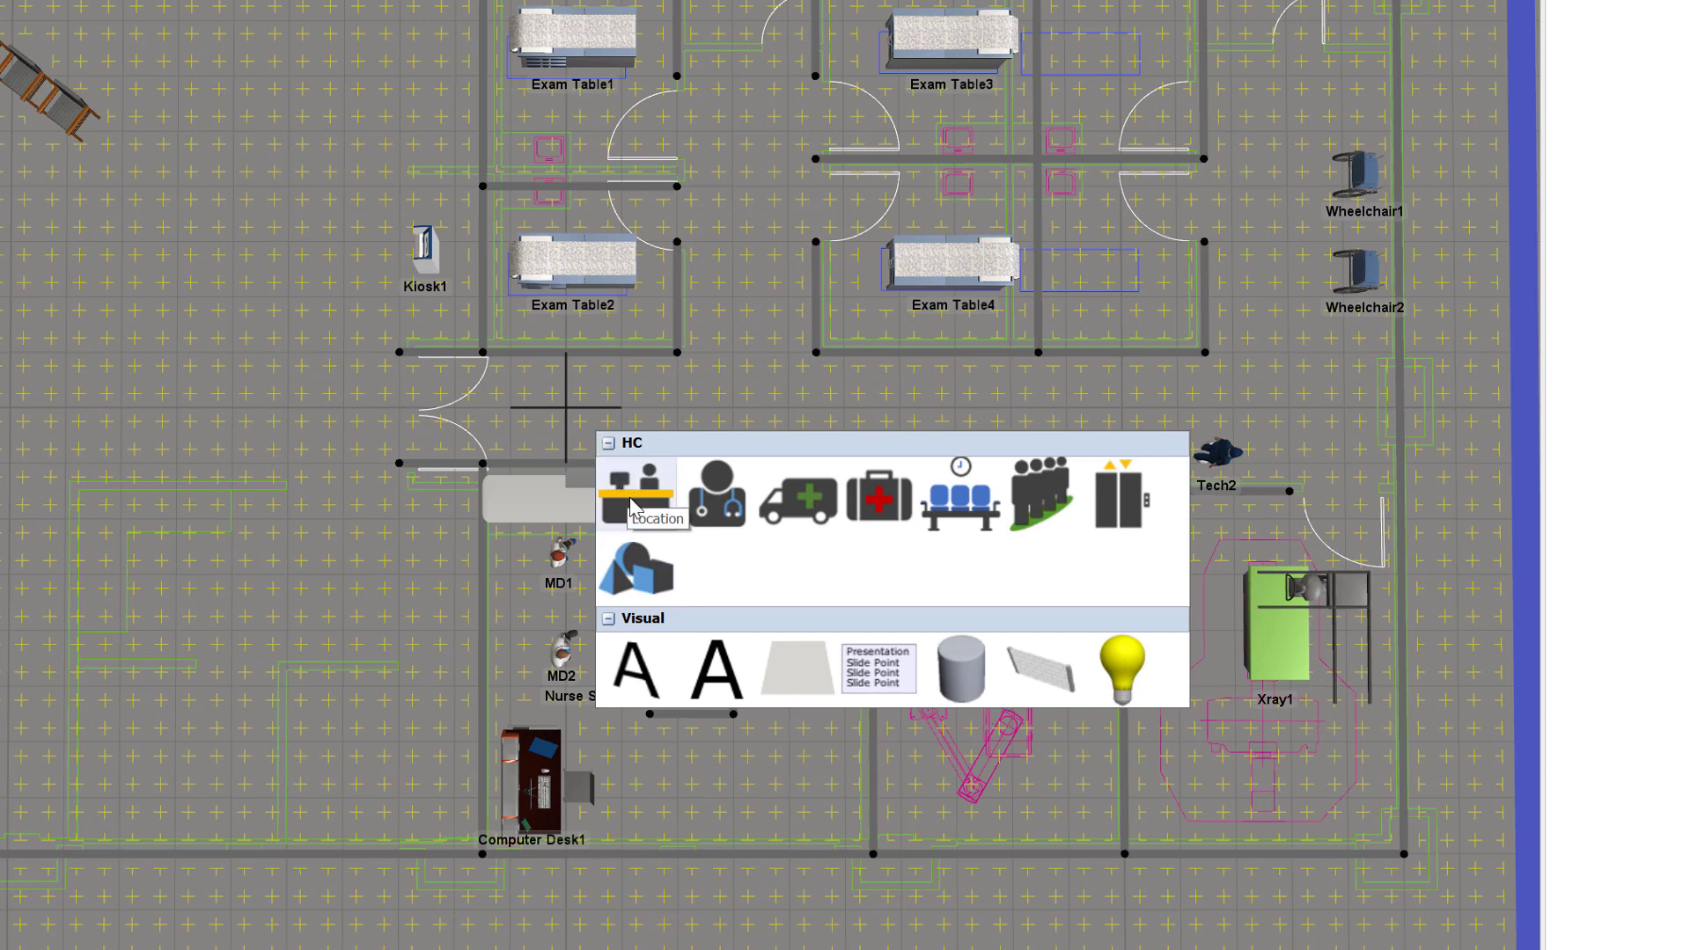
click(632, 504)
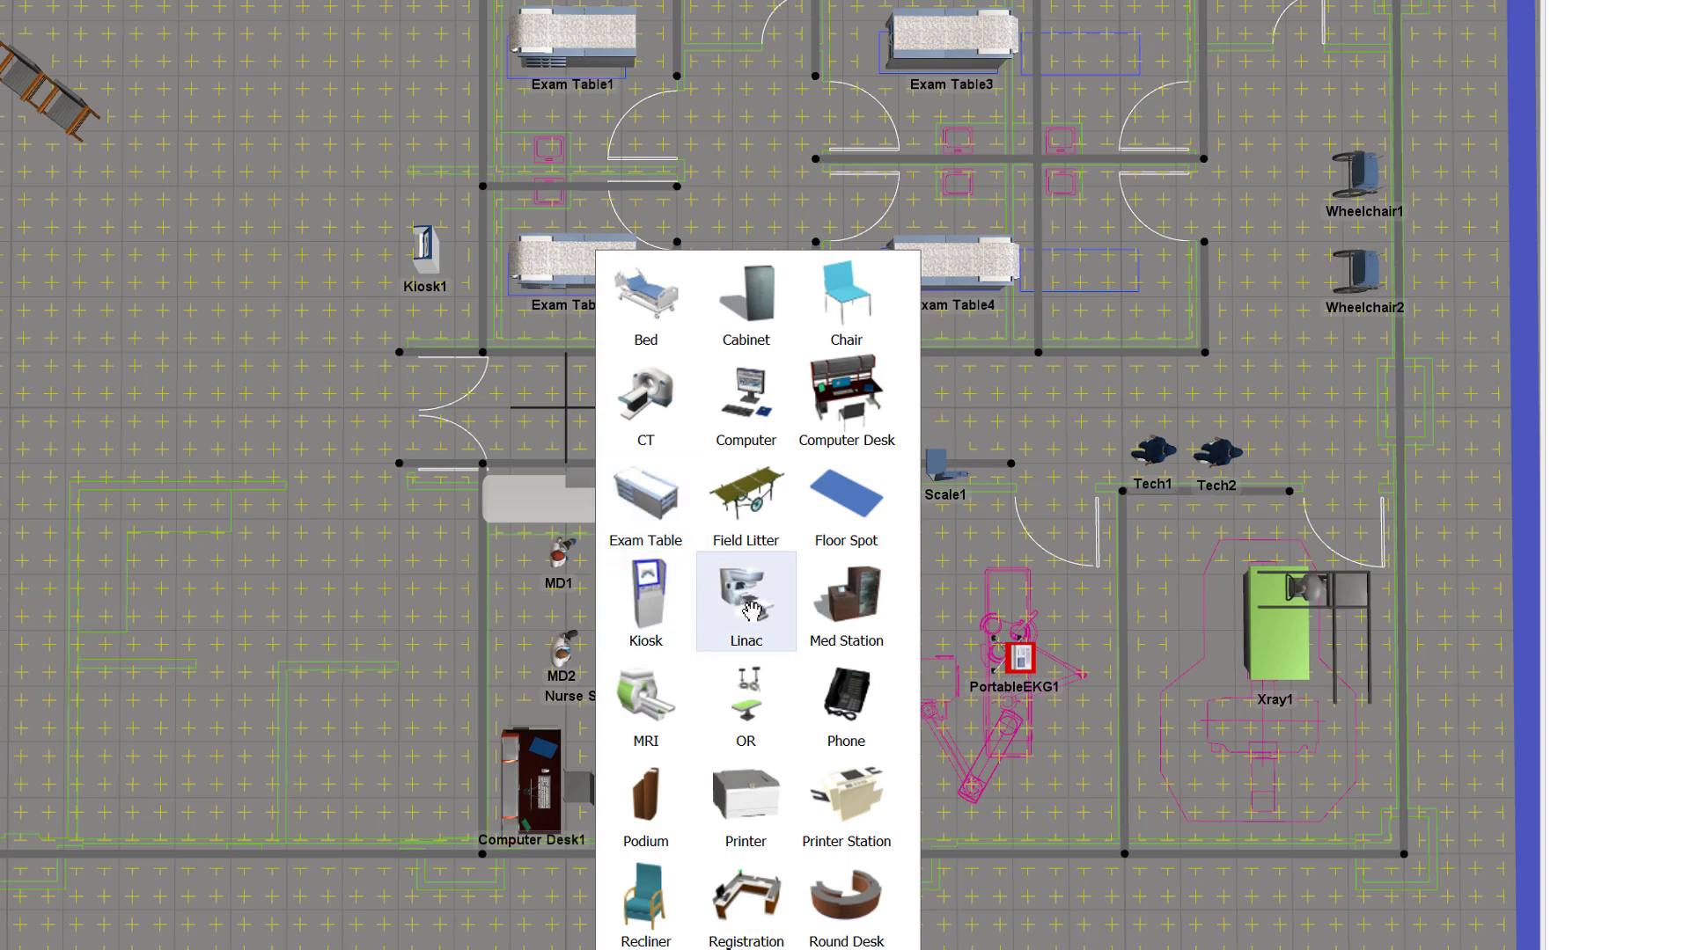
click(844, 696)
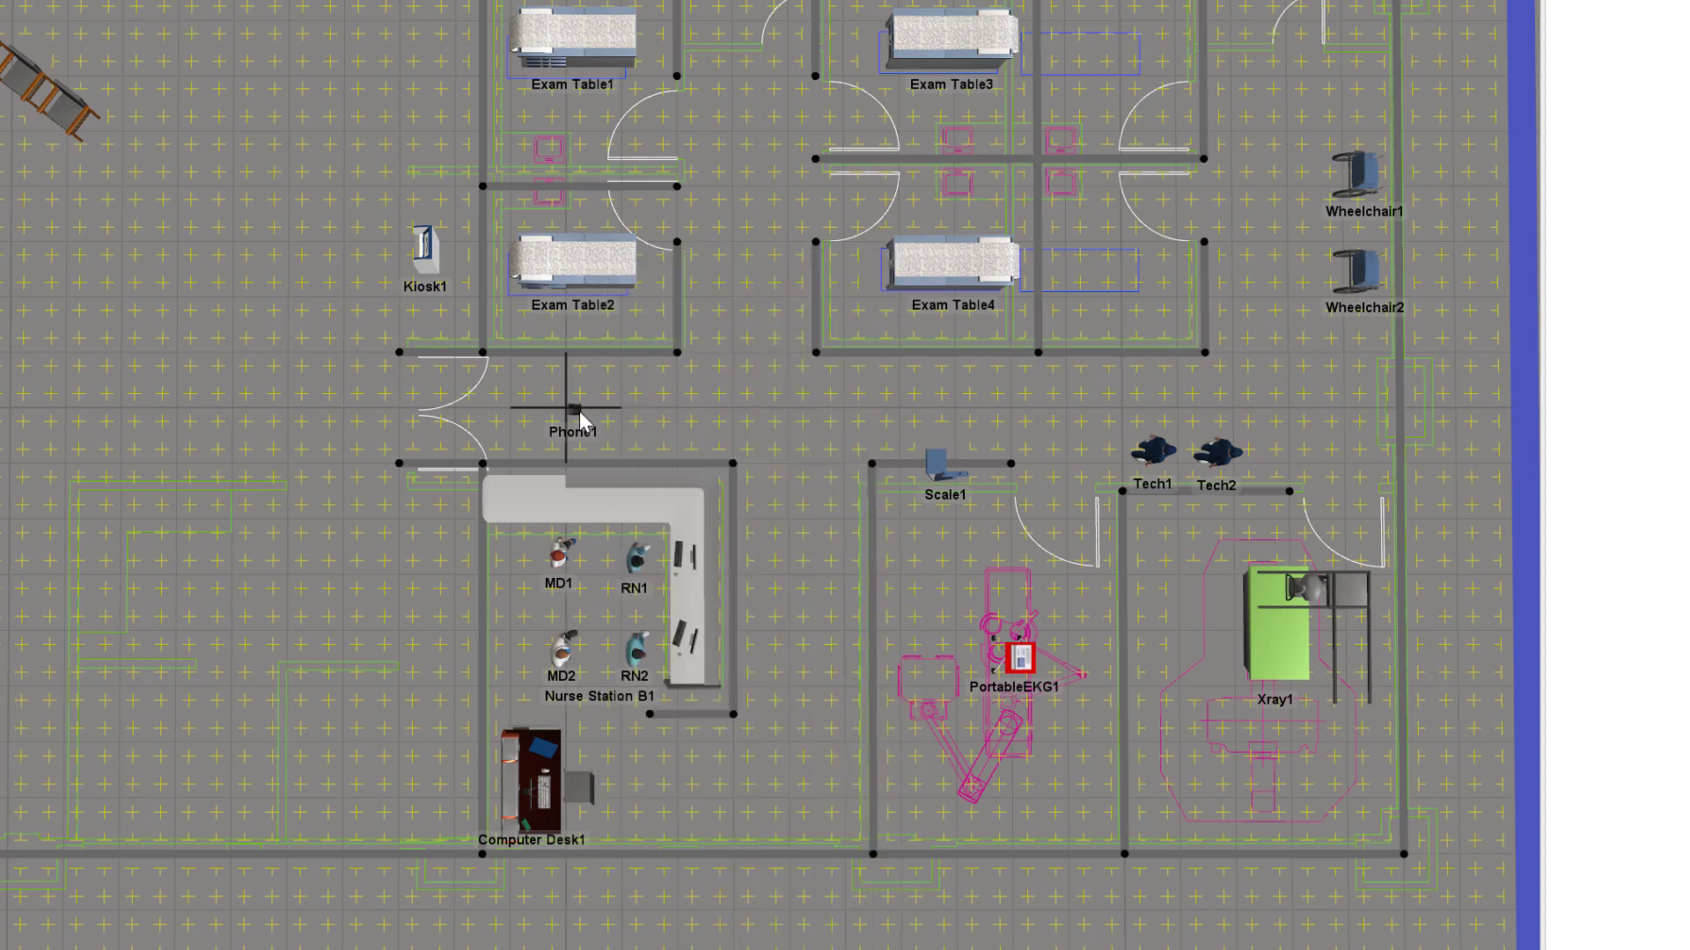
click(577, 413)
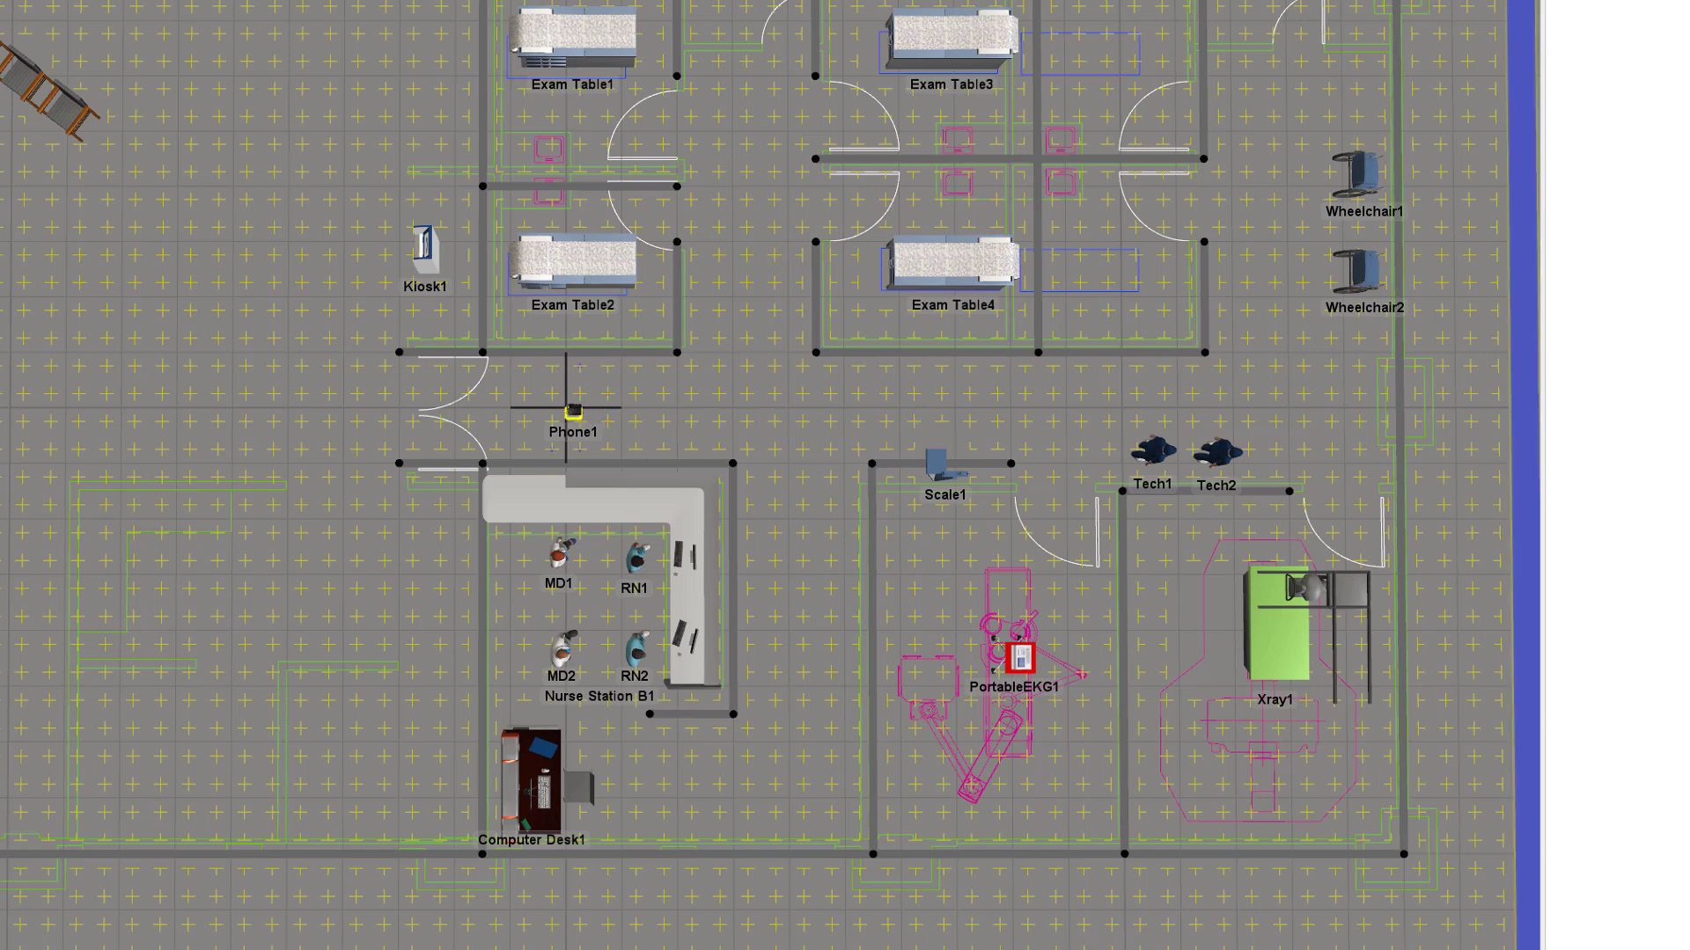
drag(572, 411, 613, 515)
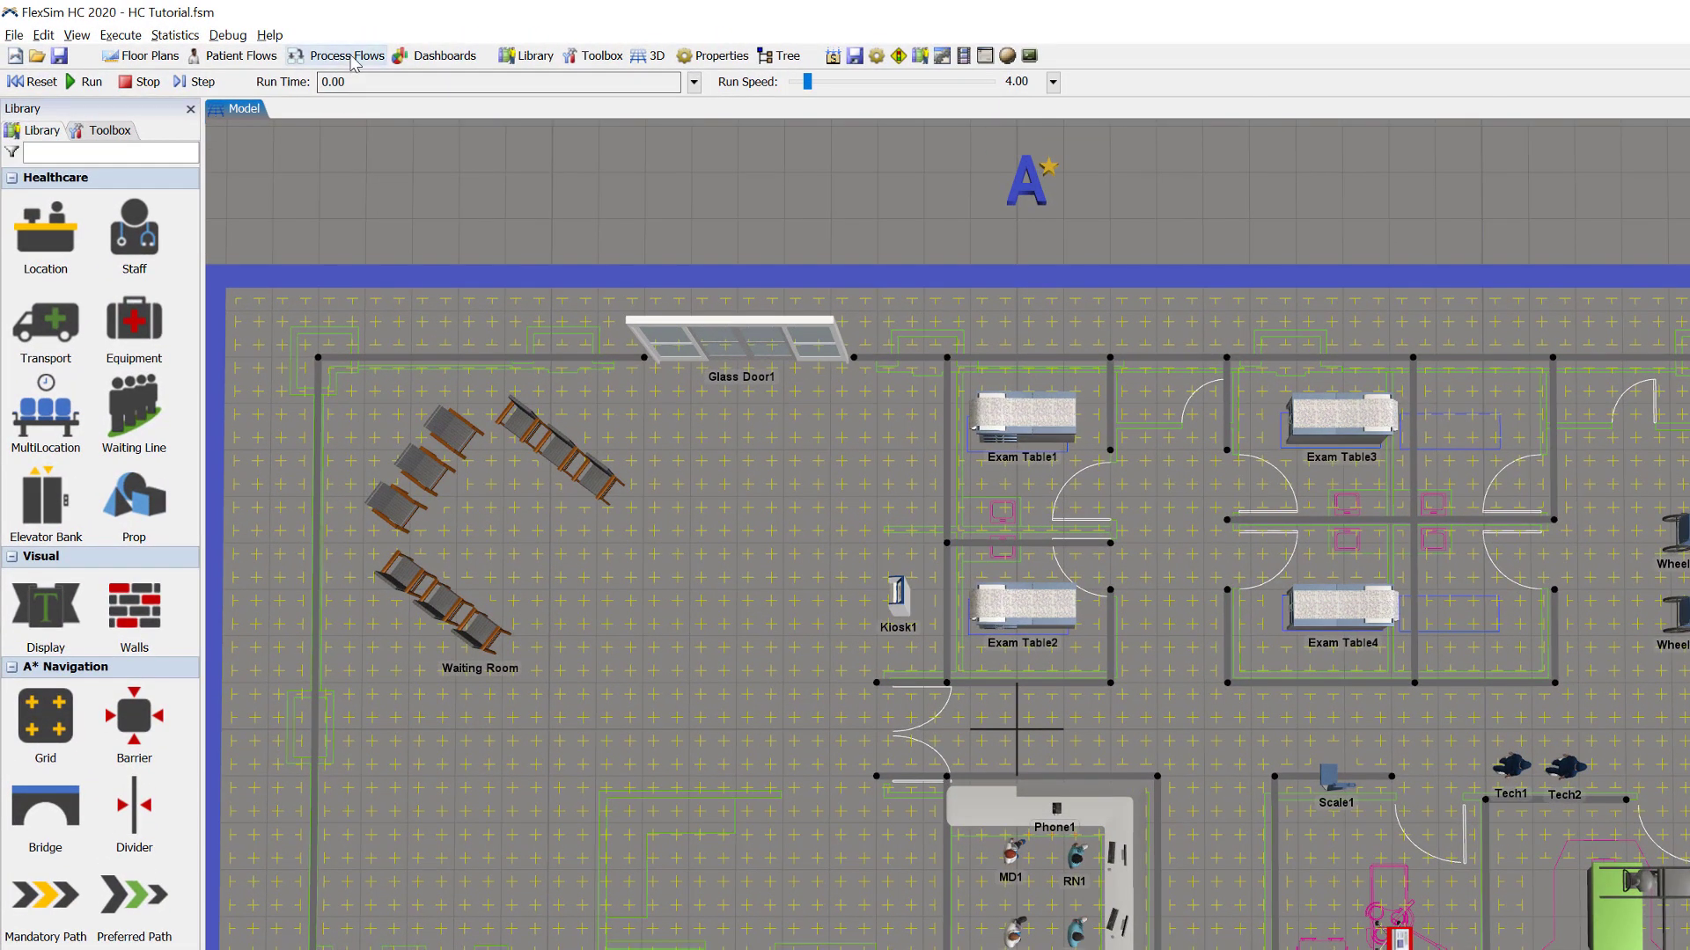
- Add a general process flow and name it Phone Calls
click(352, 57)
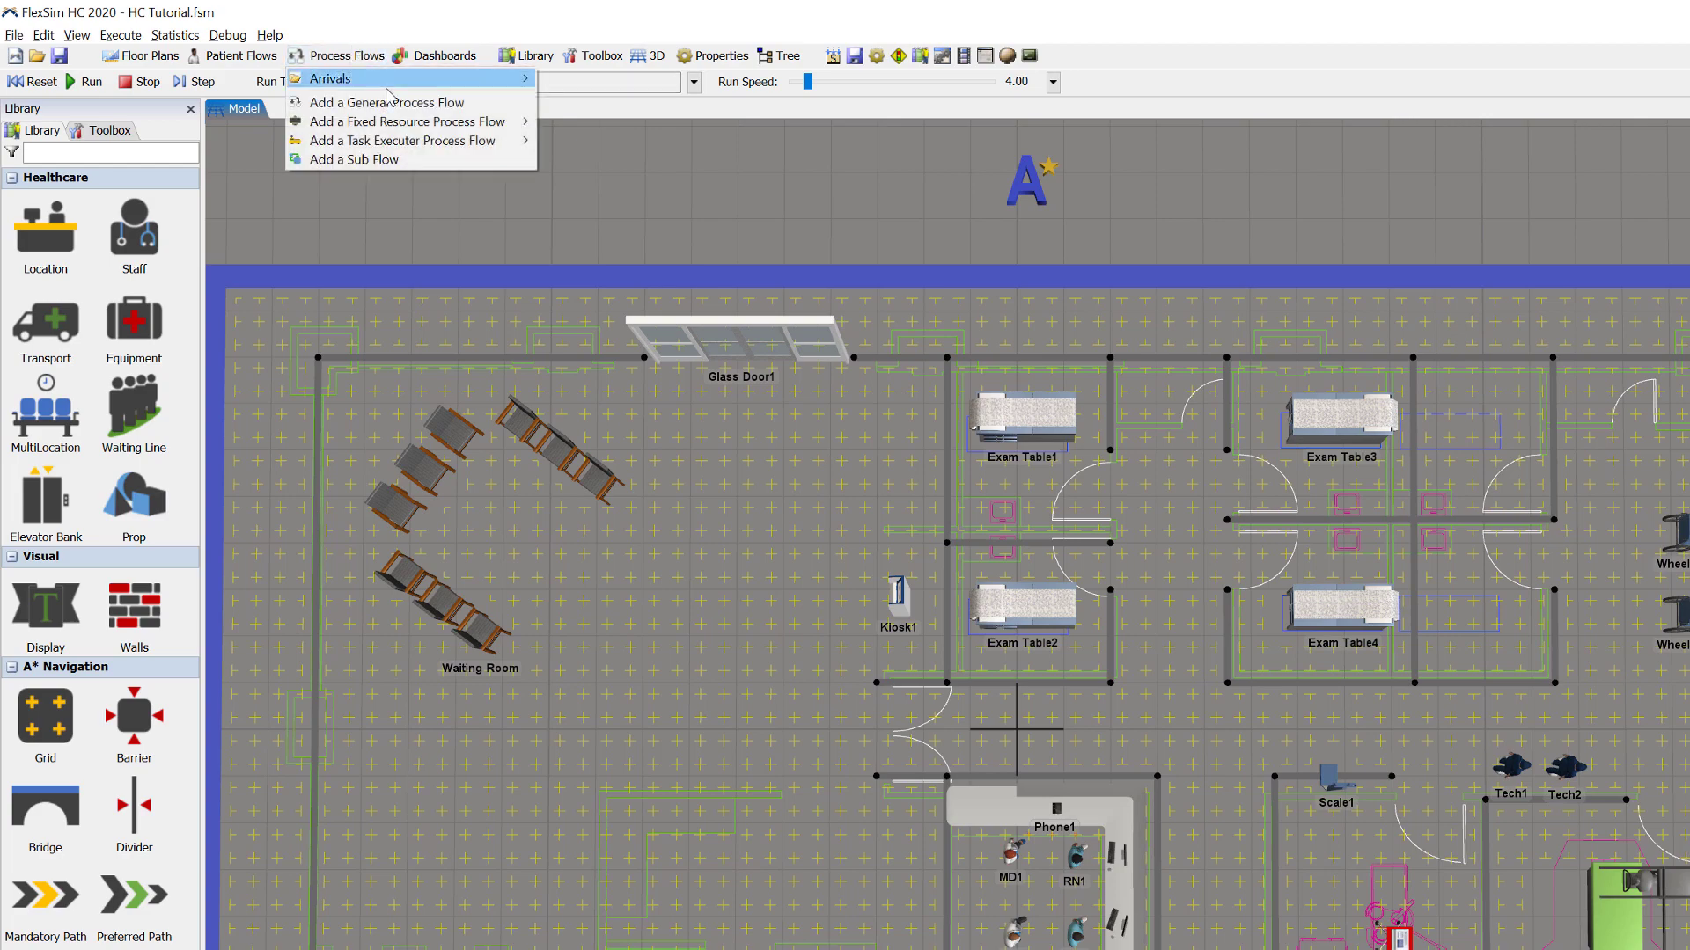
click(410, 104)
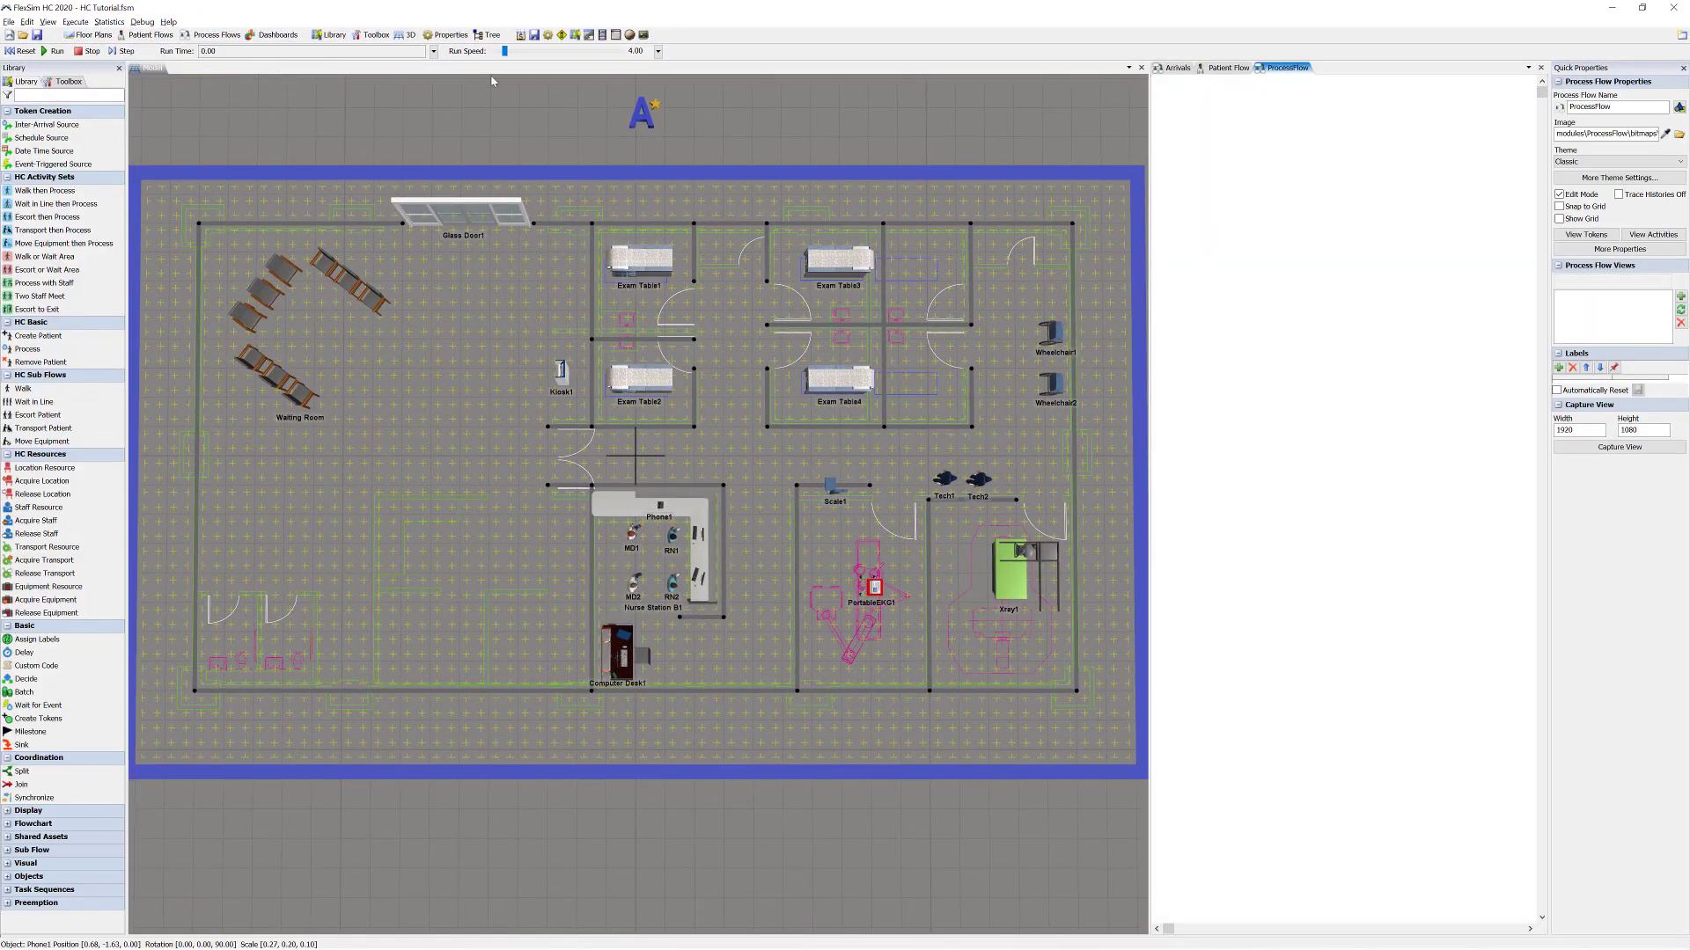
double_click(1571, 107)
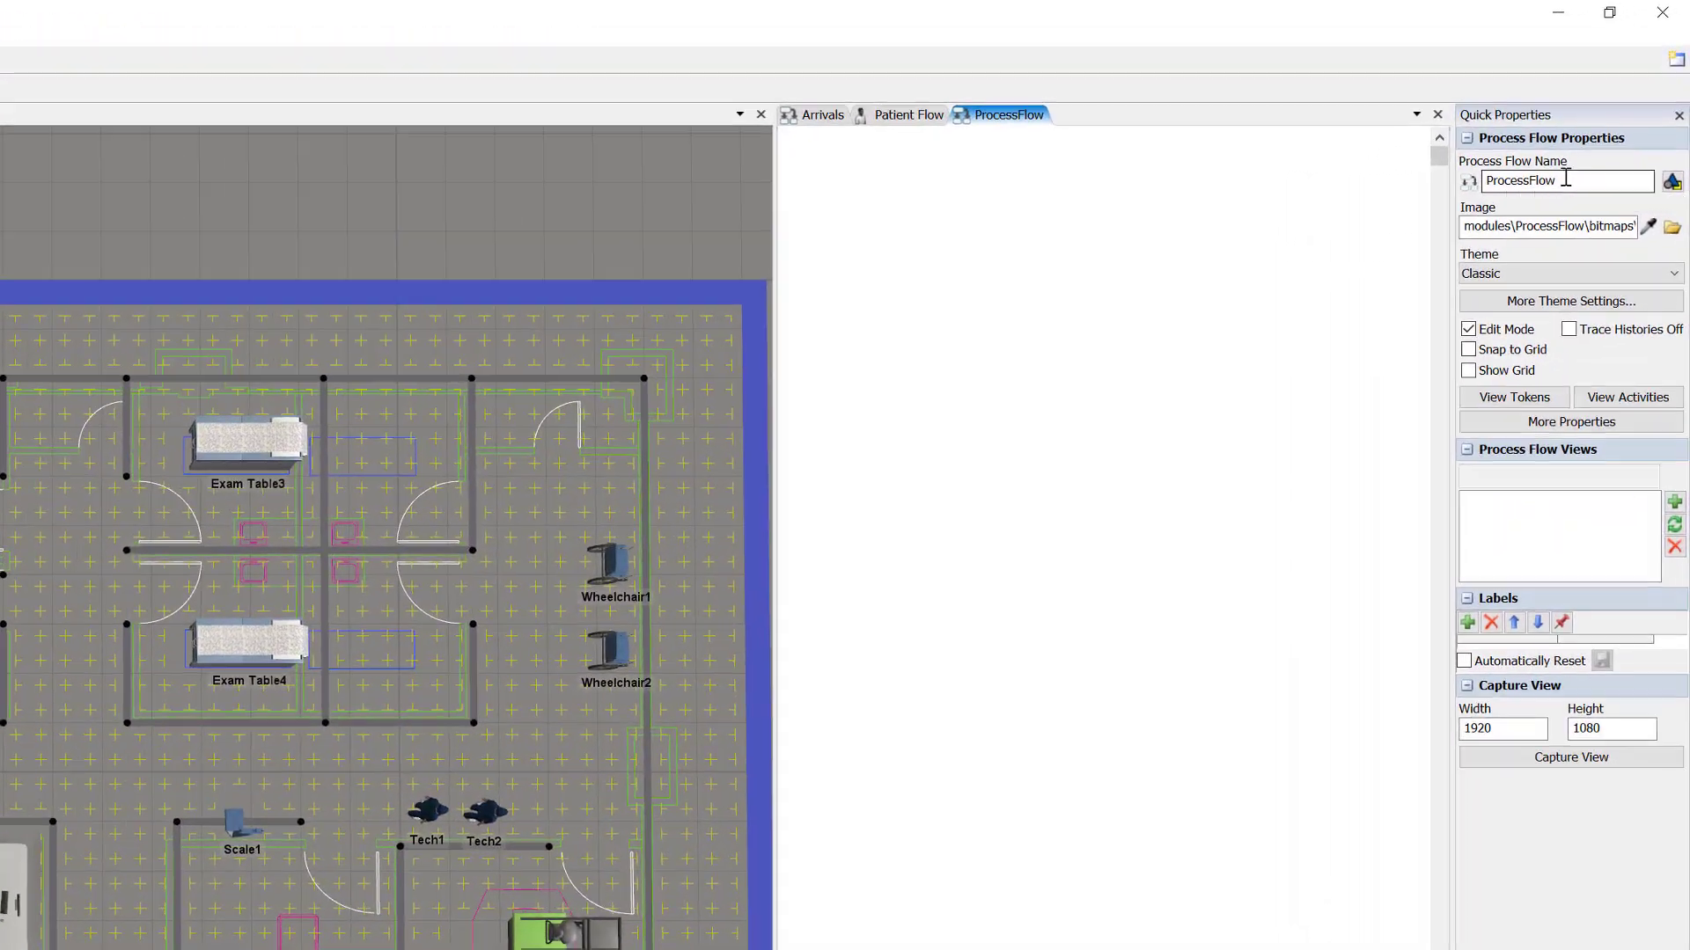
text(Phone)
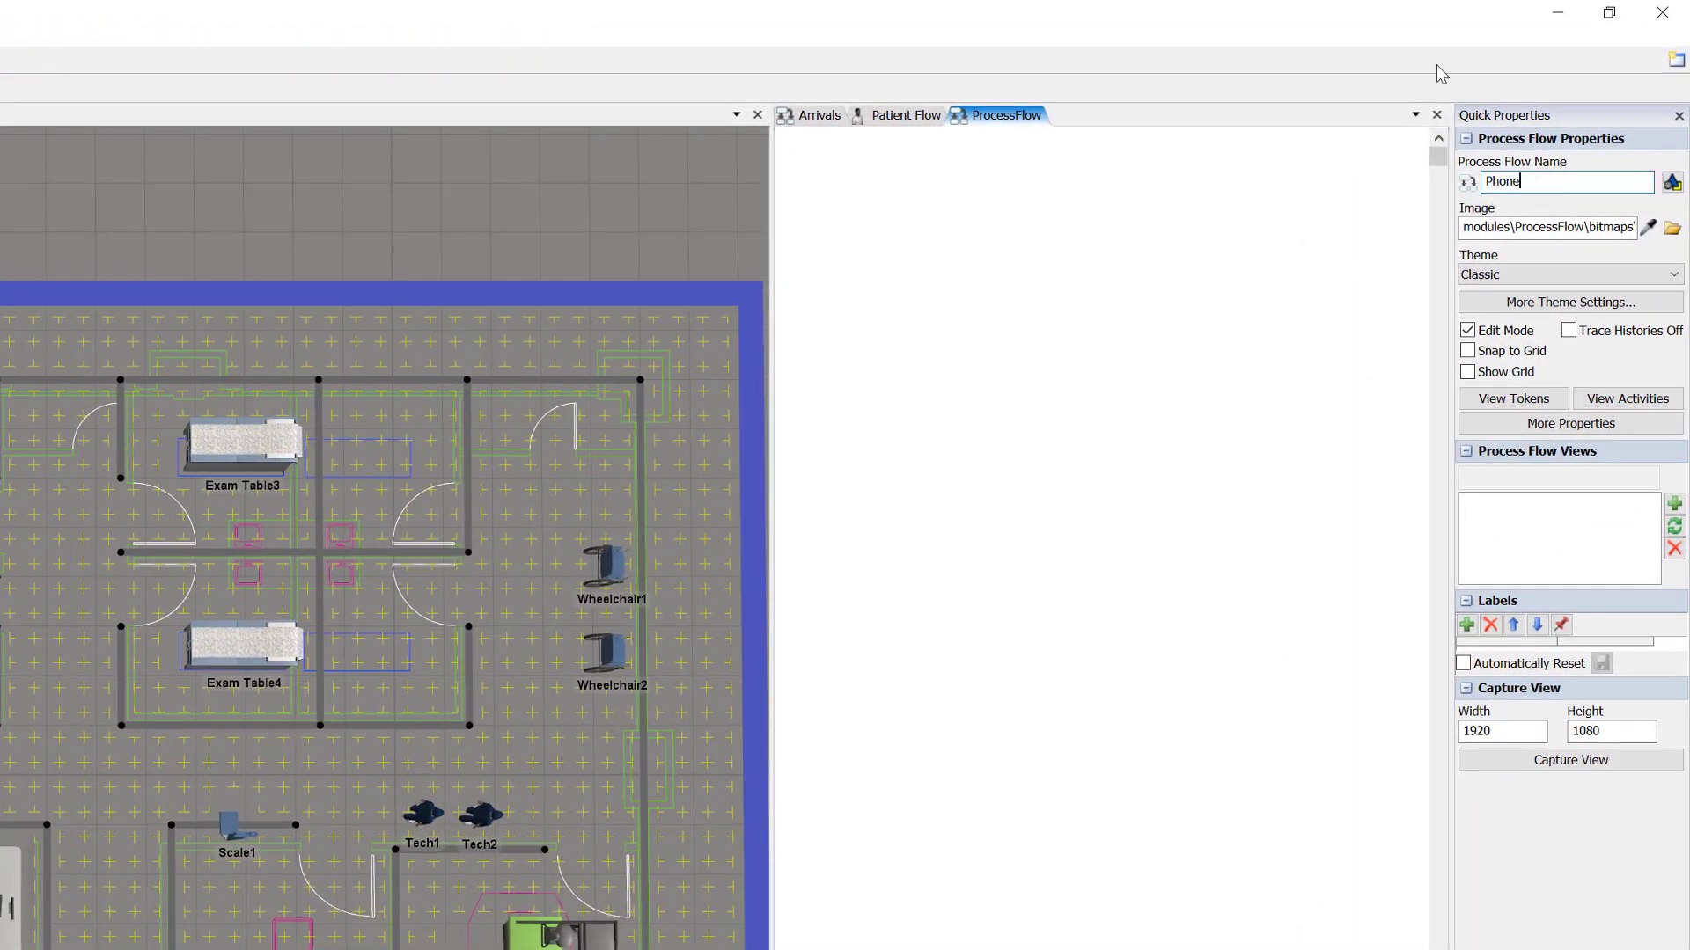
text( Calls)
click(911, 190)
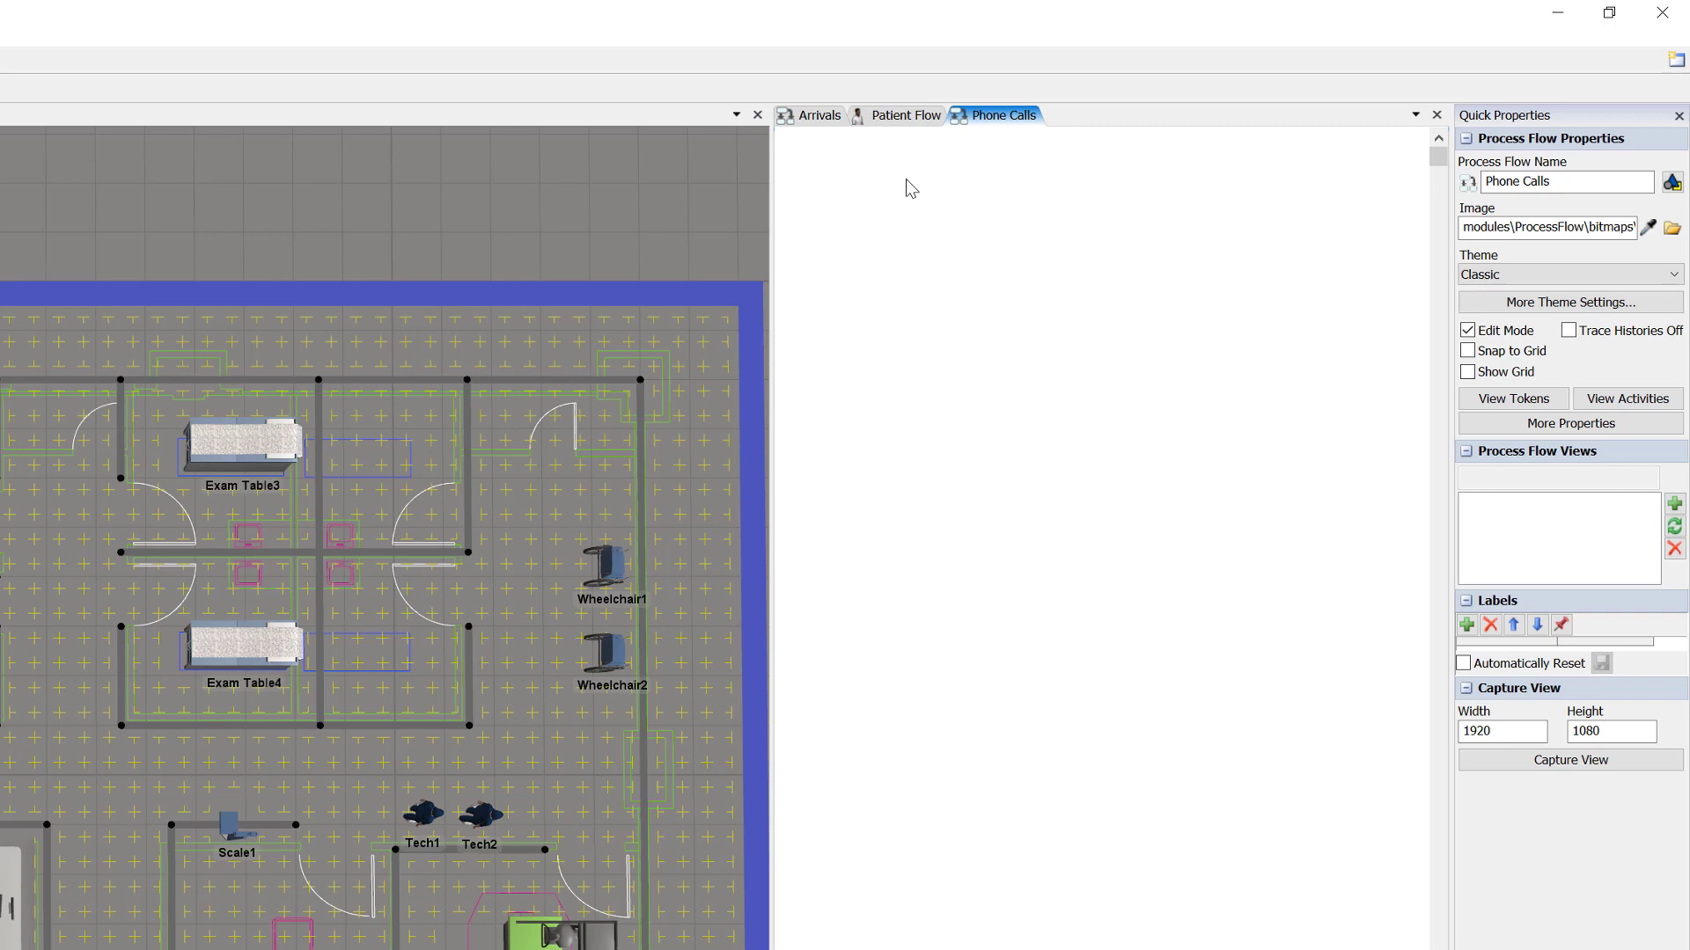
- Add a Process with Staff activity set to the Phone Calls flow and retitle it Phone Calls
double_click(911, 189)
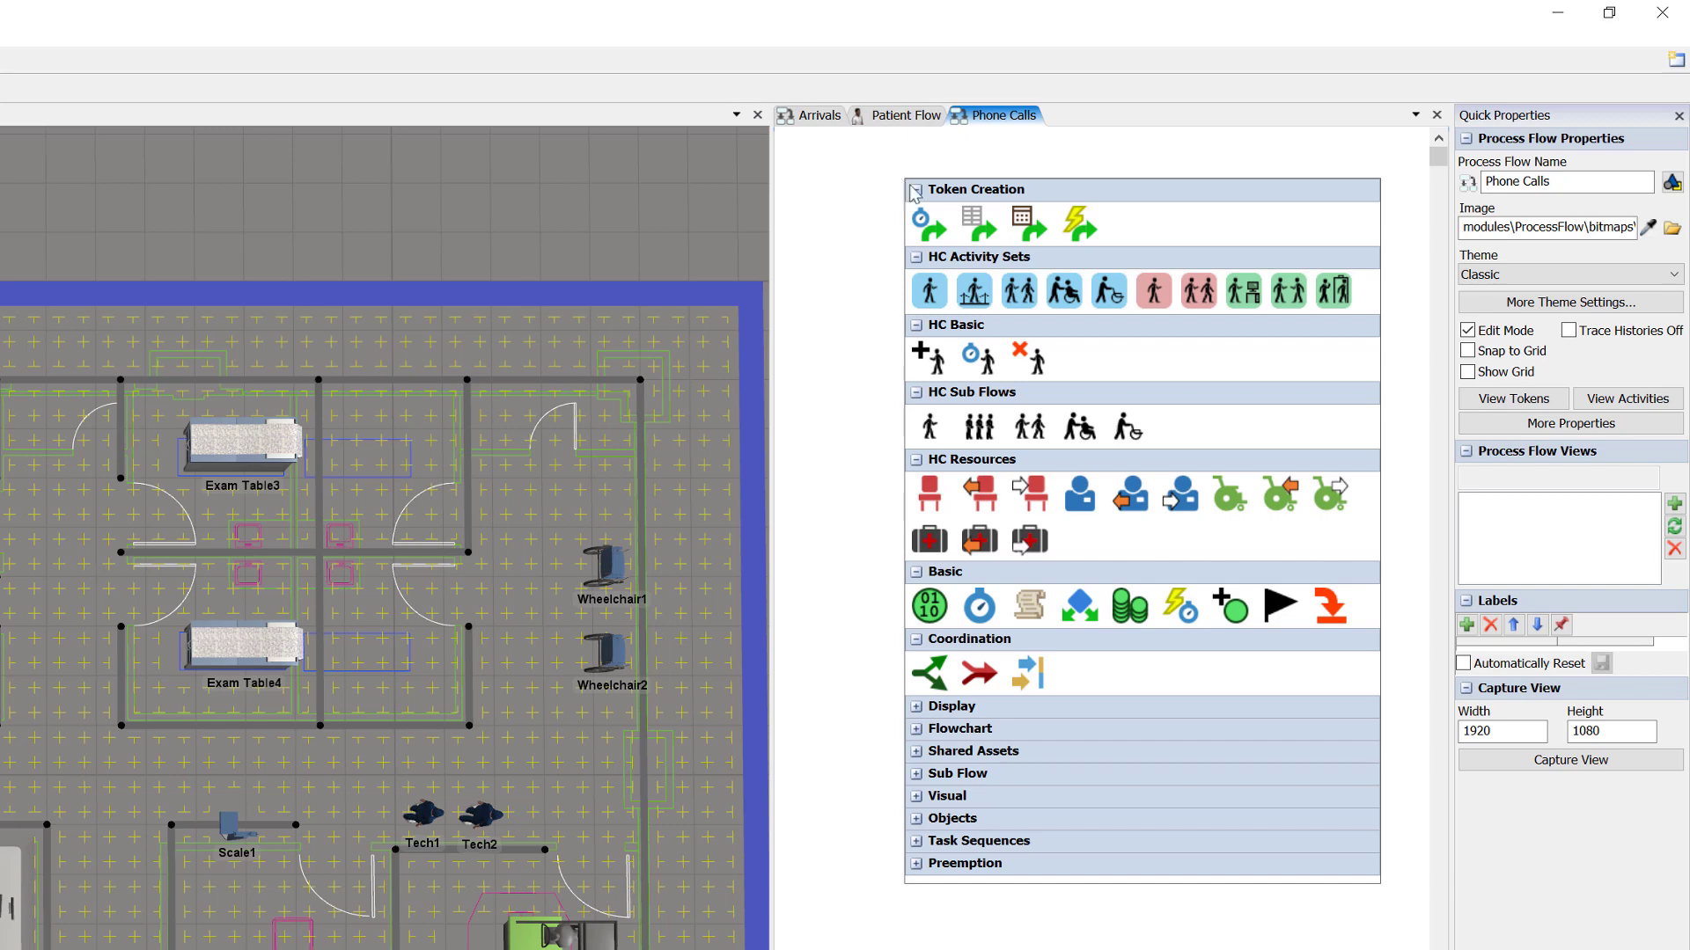
click(1252, 301)
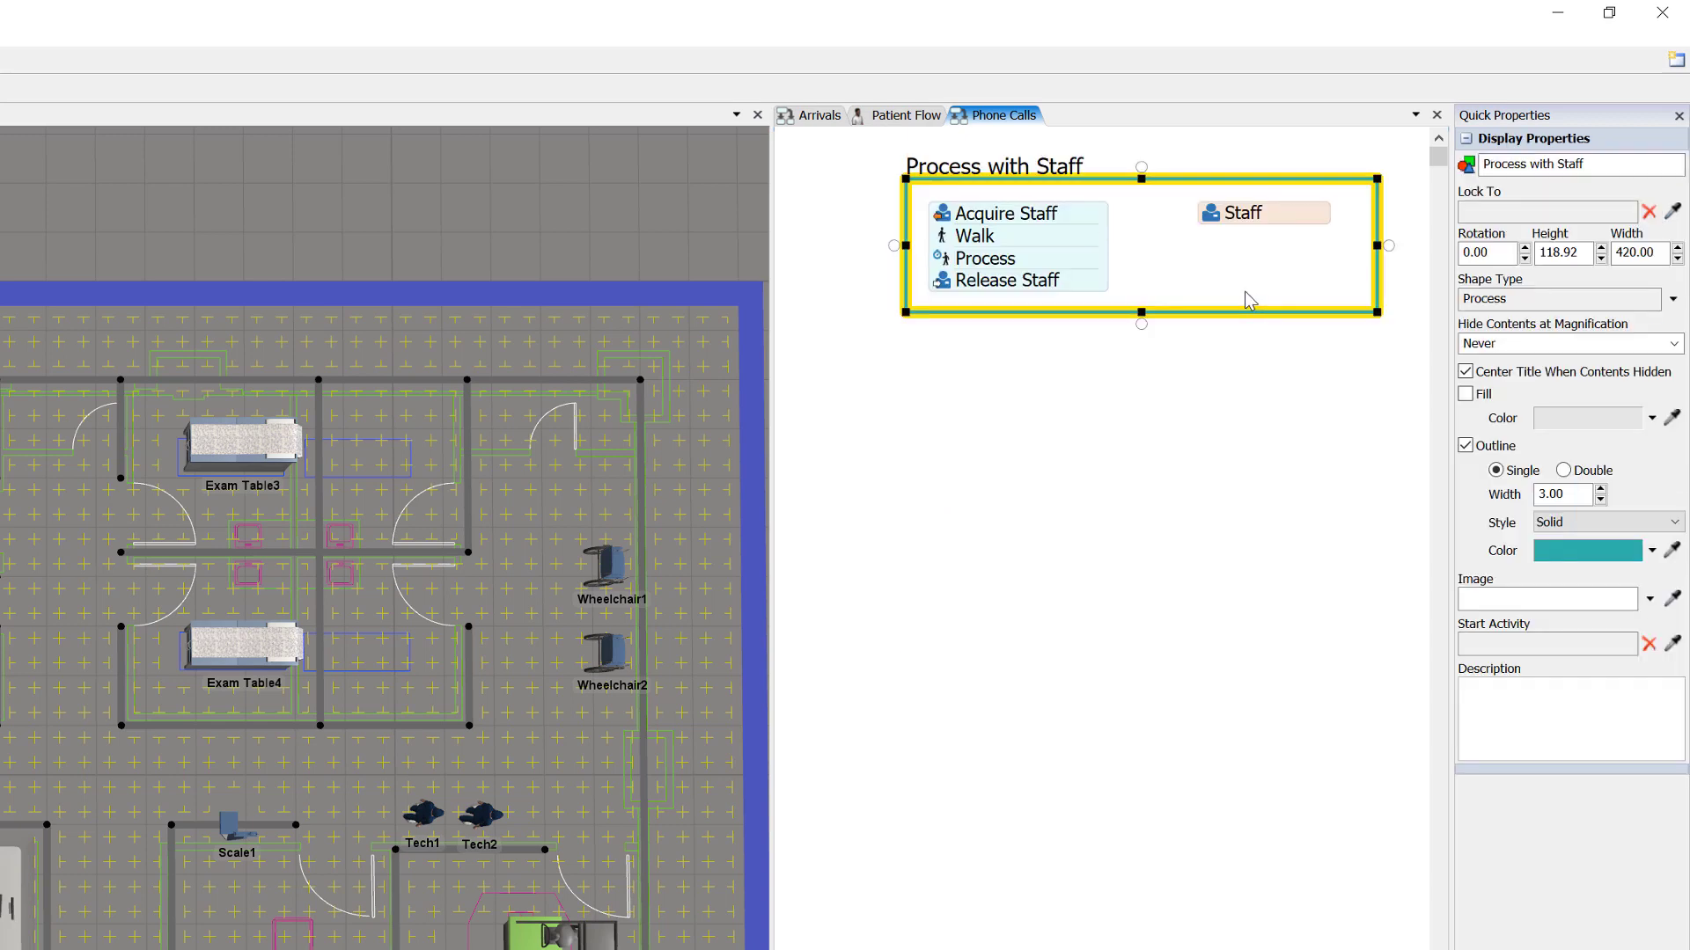
double_click(1055, 176)
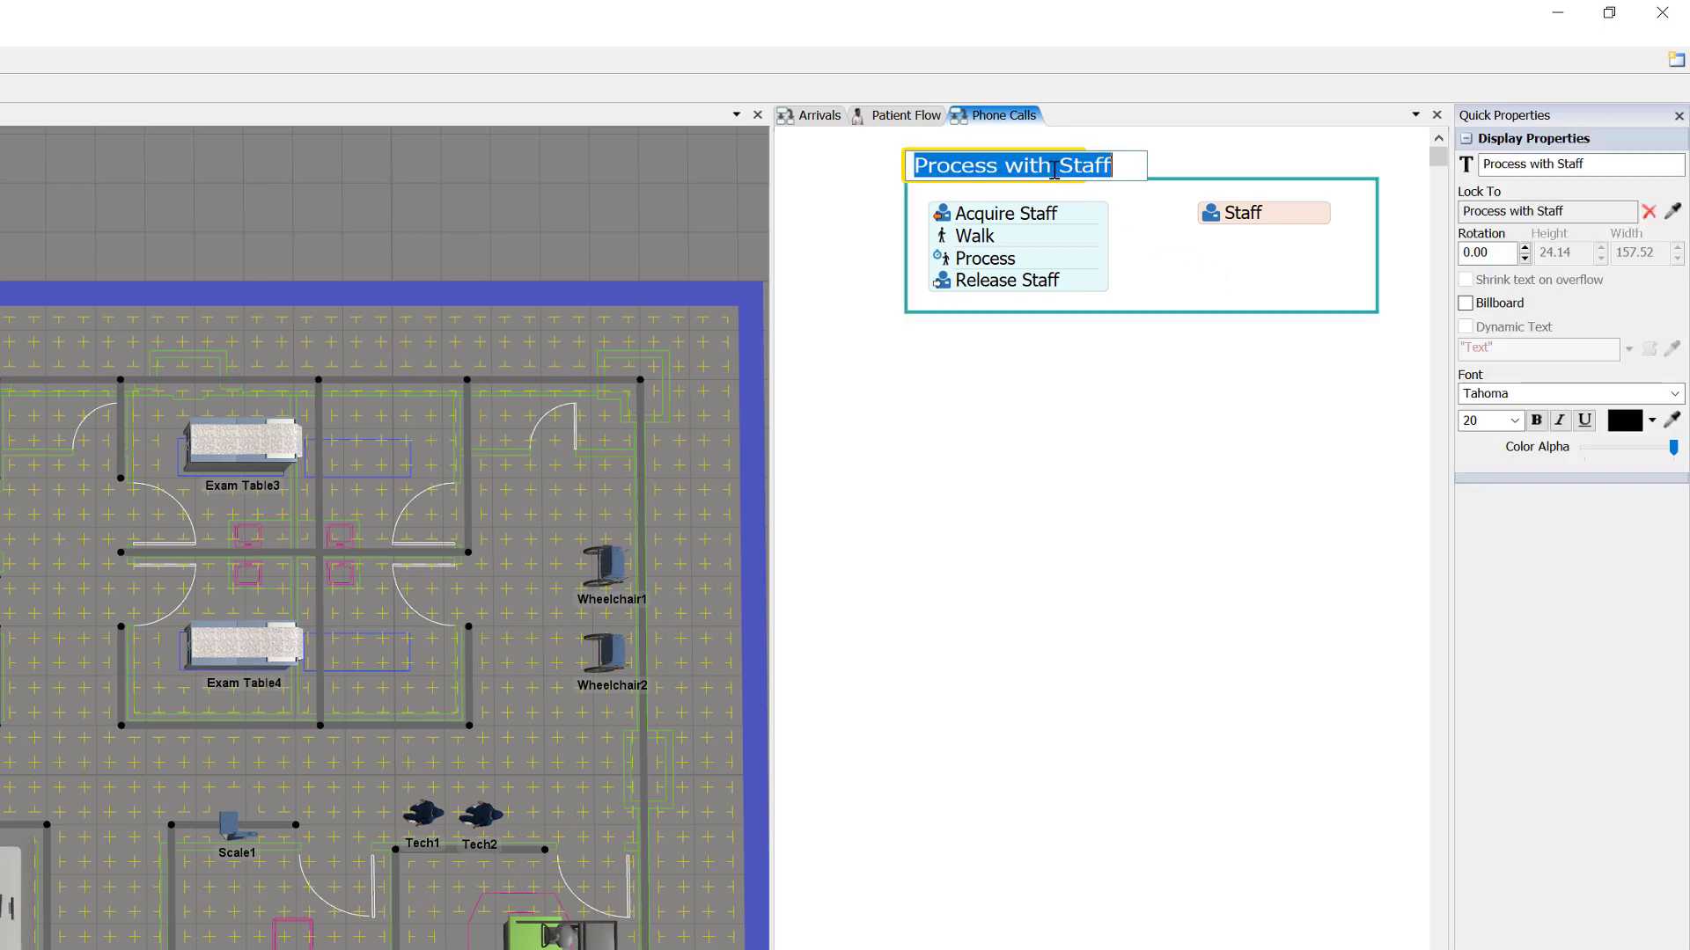
text(Phone Calls)
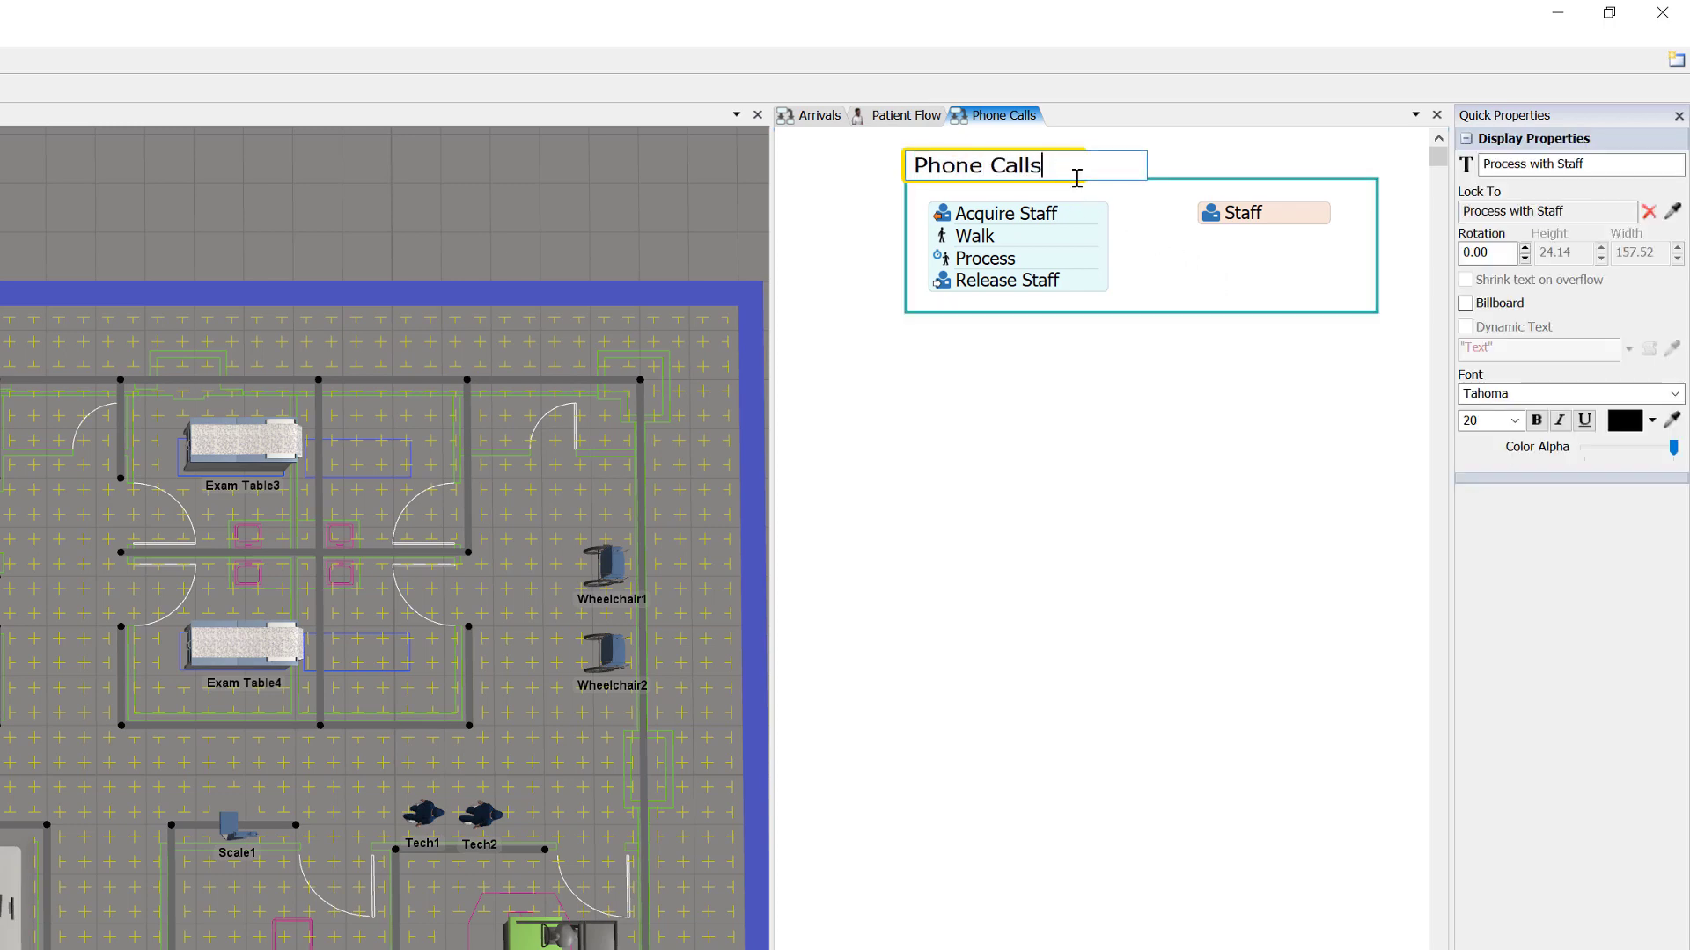
click(1139, 221)
- Rename the Staff resource in the Phone Calls activity set to Clerk
double_click(1223, 222)
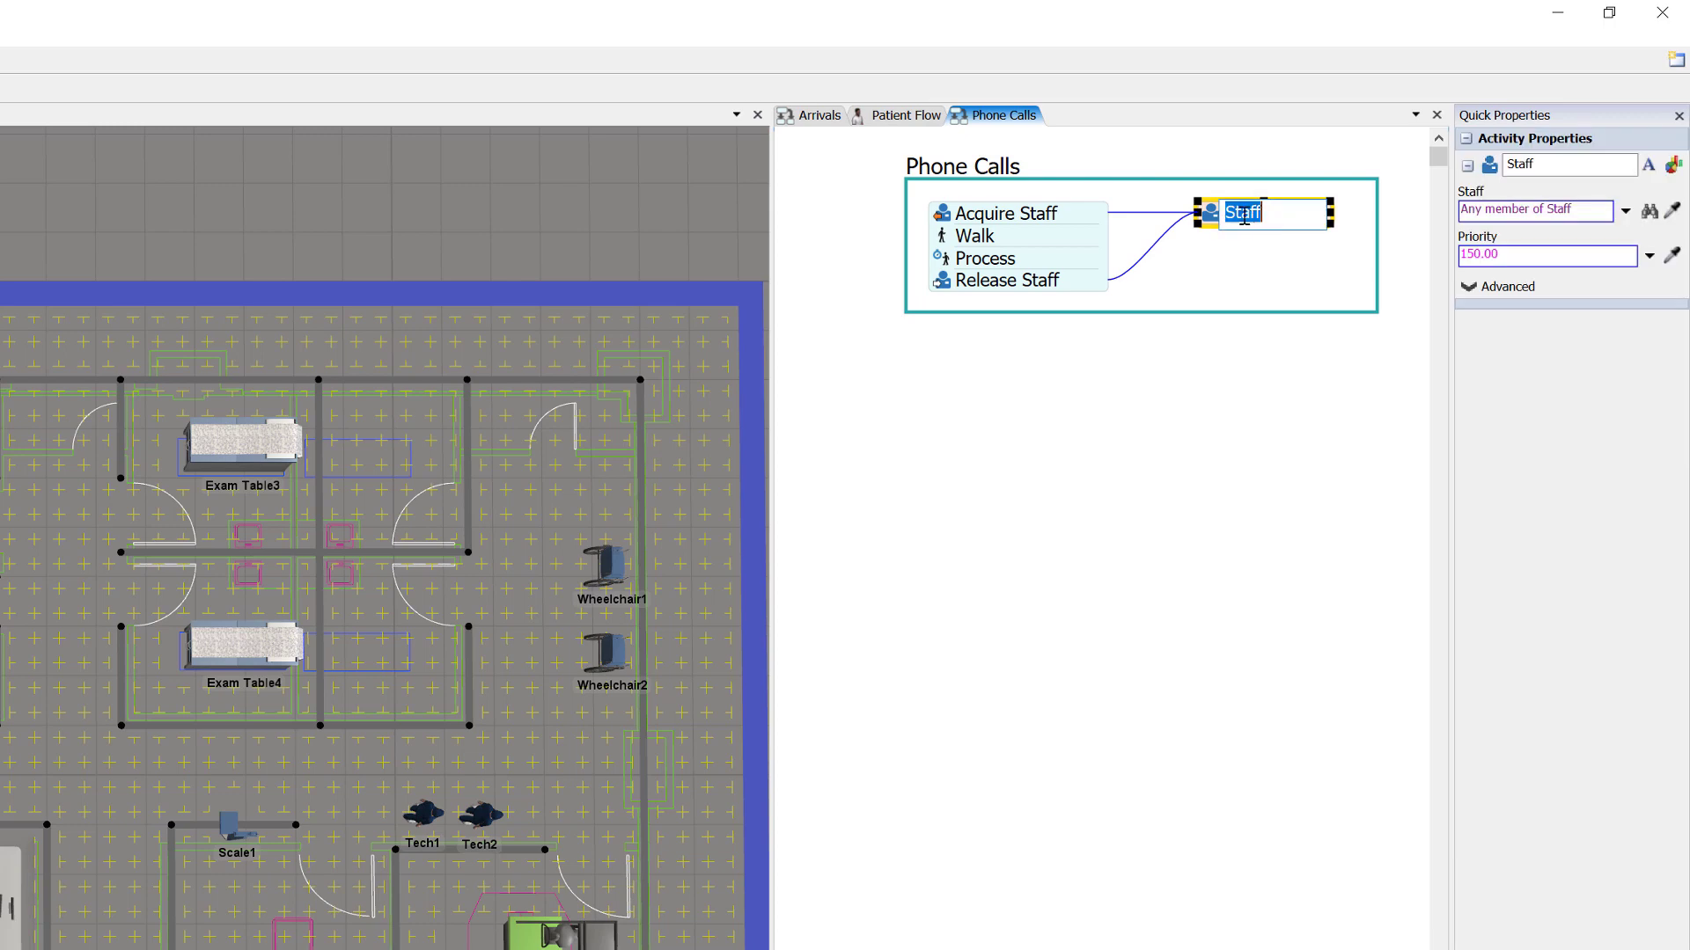
text(Clerk)
click(1258, 255)
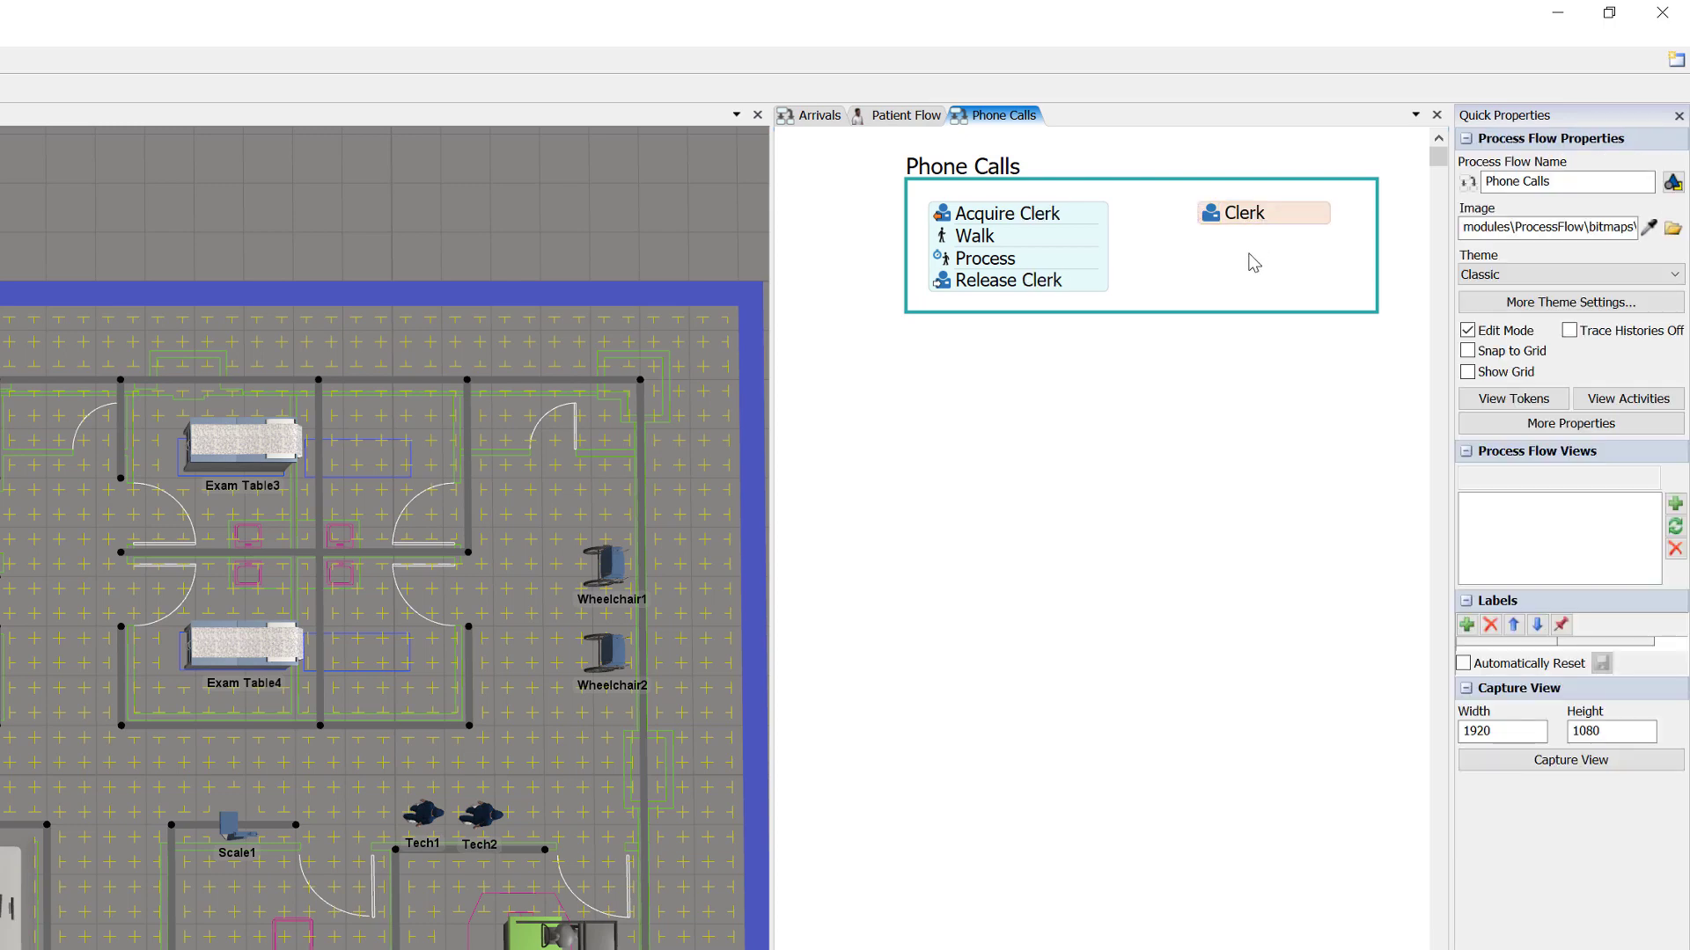
- Add an Inter-Arrival Source and attach it to the start of the activity block, above Acquire Clerk
double_click(941, 444)
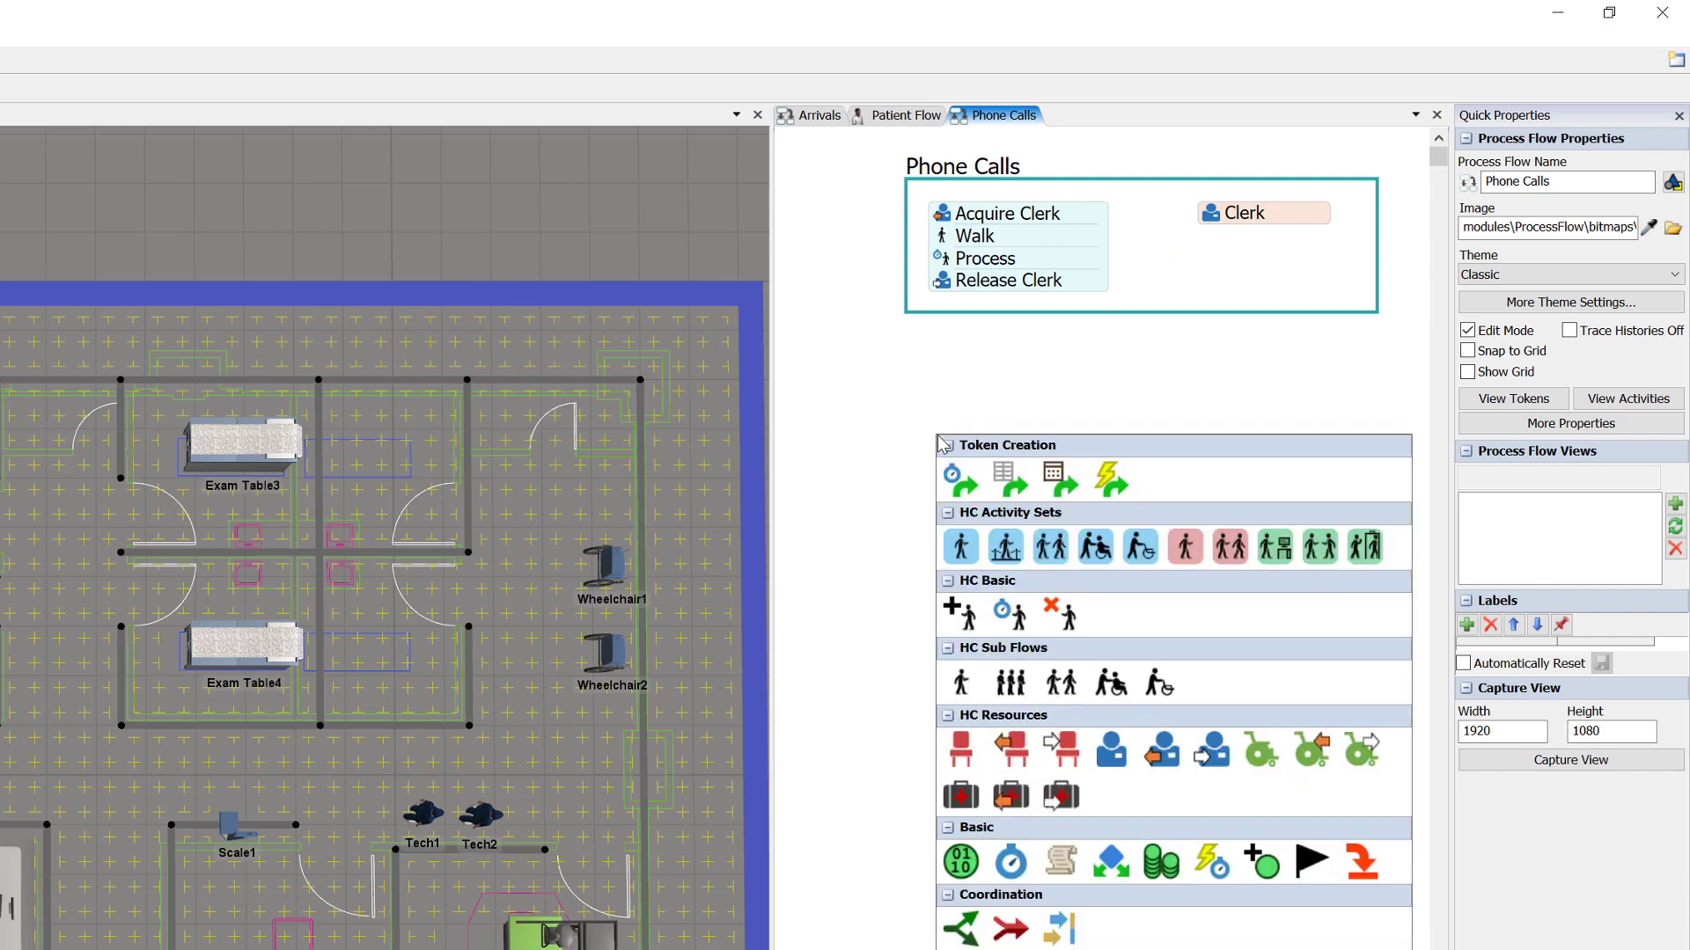
click(966, 481)
click(937, 453)
drag(981, 435, 986, 213)
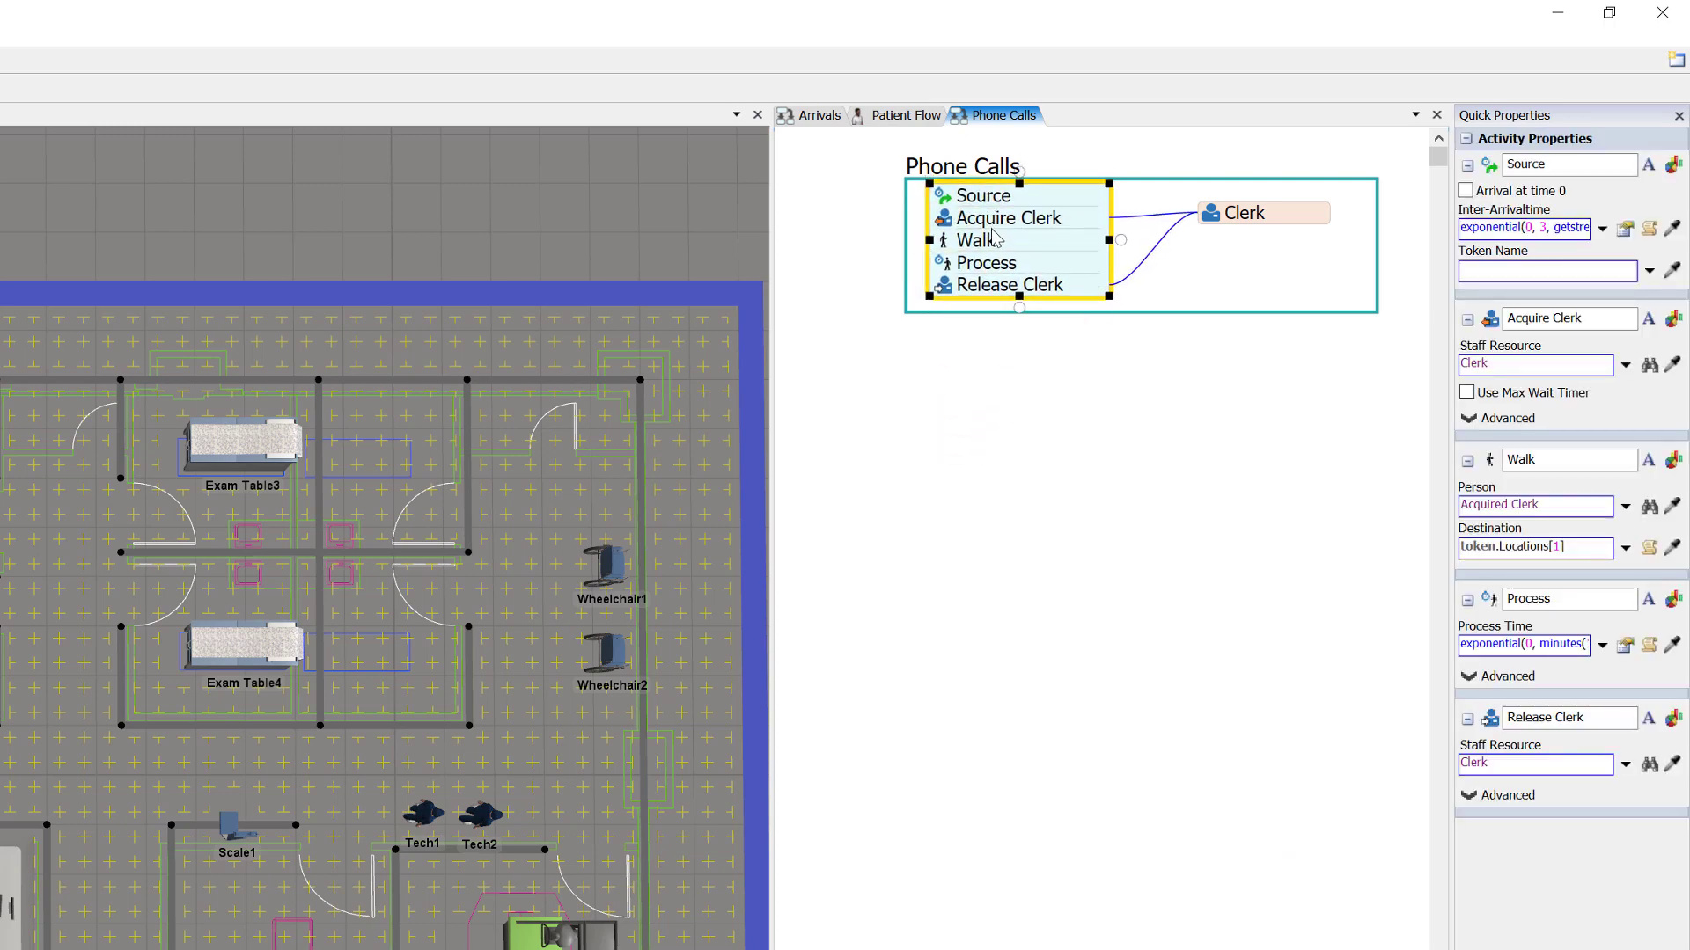
- Add a Sink after Release Clerk and extend the Phone Calls container downward to enclose the whole activity block
click(1044, 308)
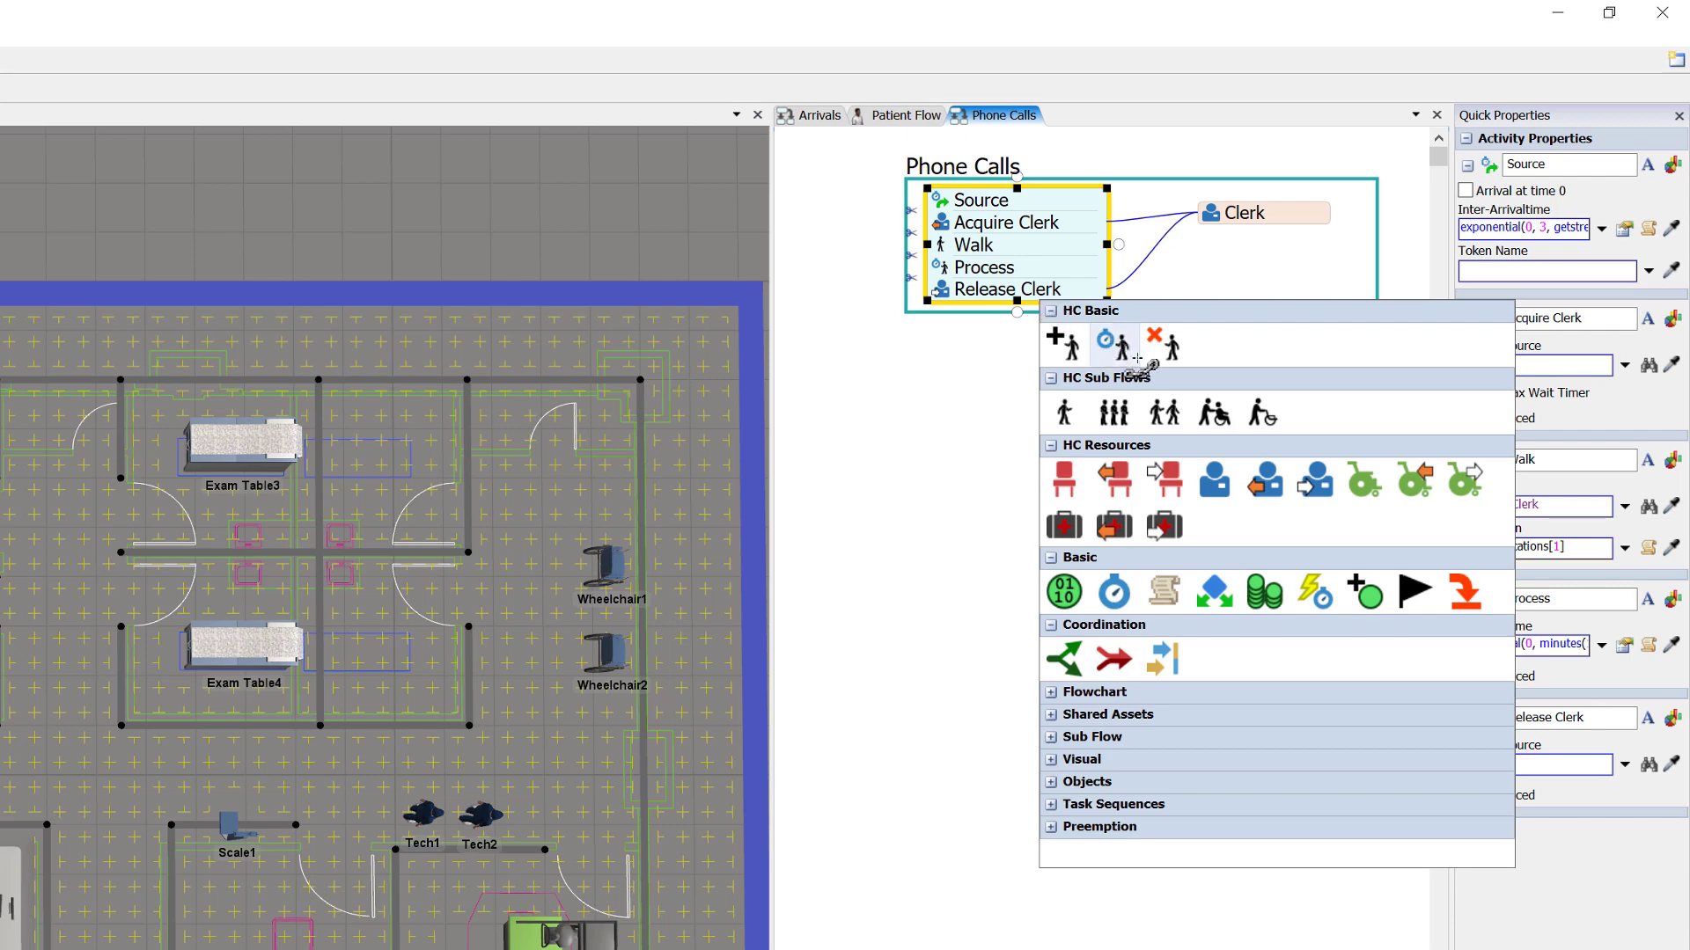
click(1467, 595)
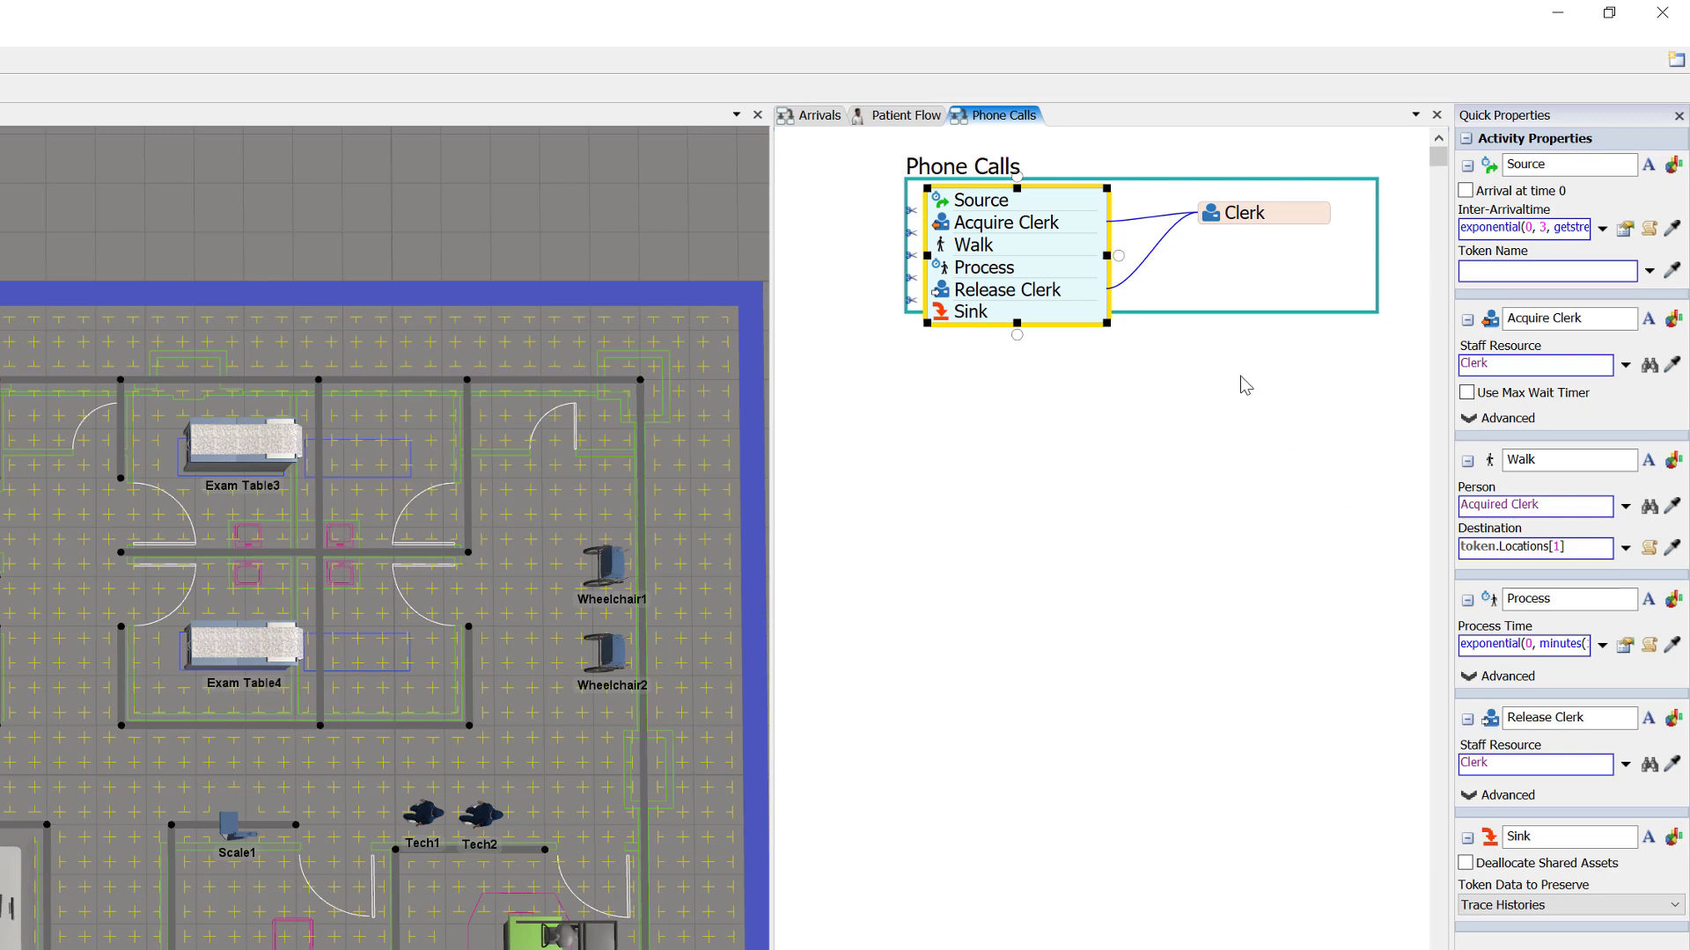
click(1159, 315)
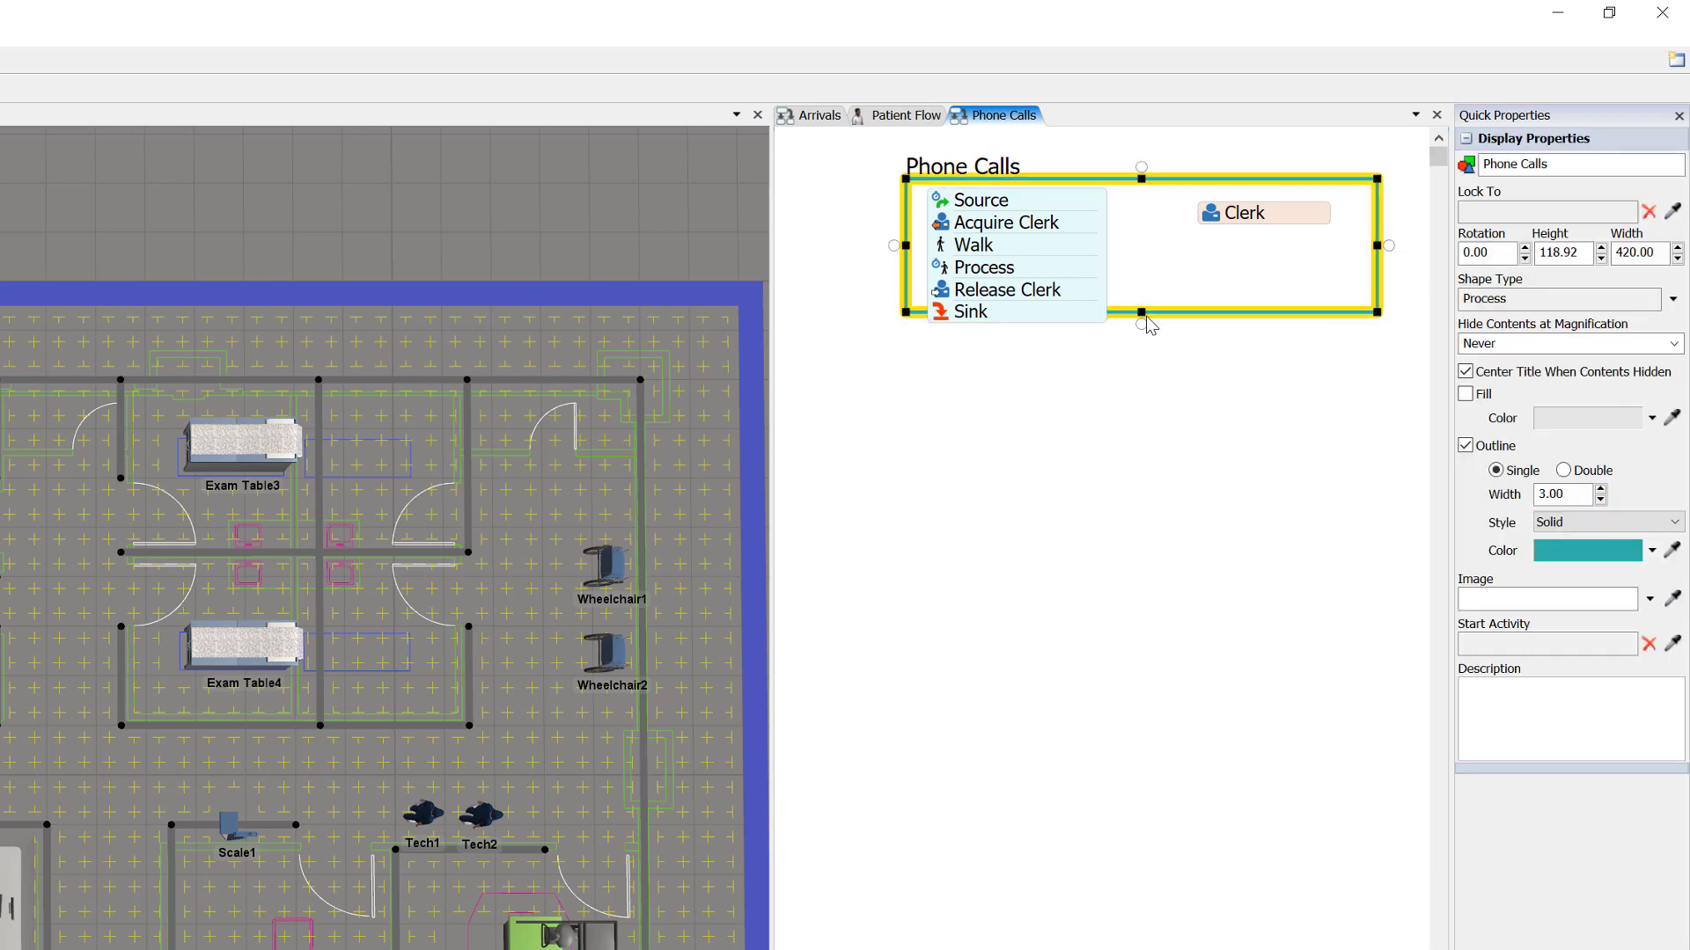
drag(1141, 314, 1142, 340)
click(1239, 302)
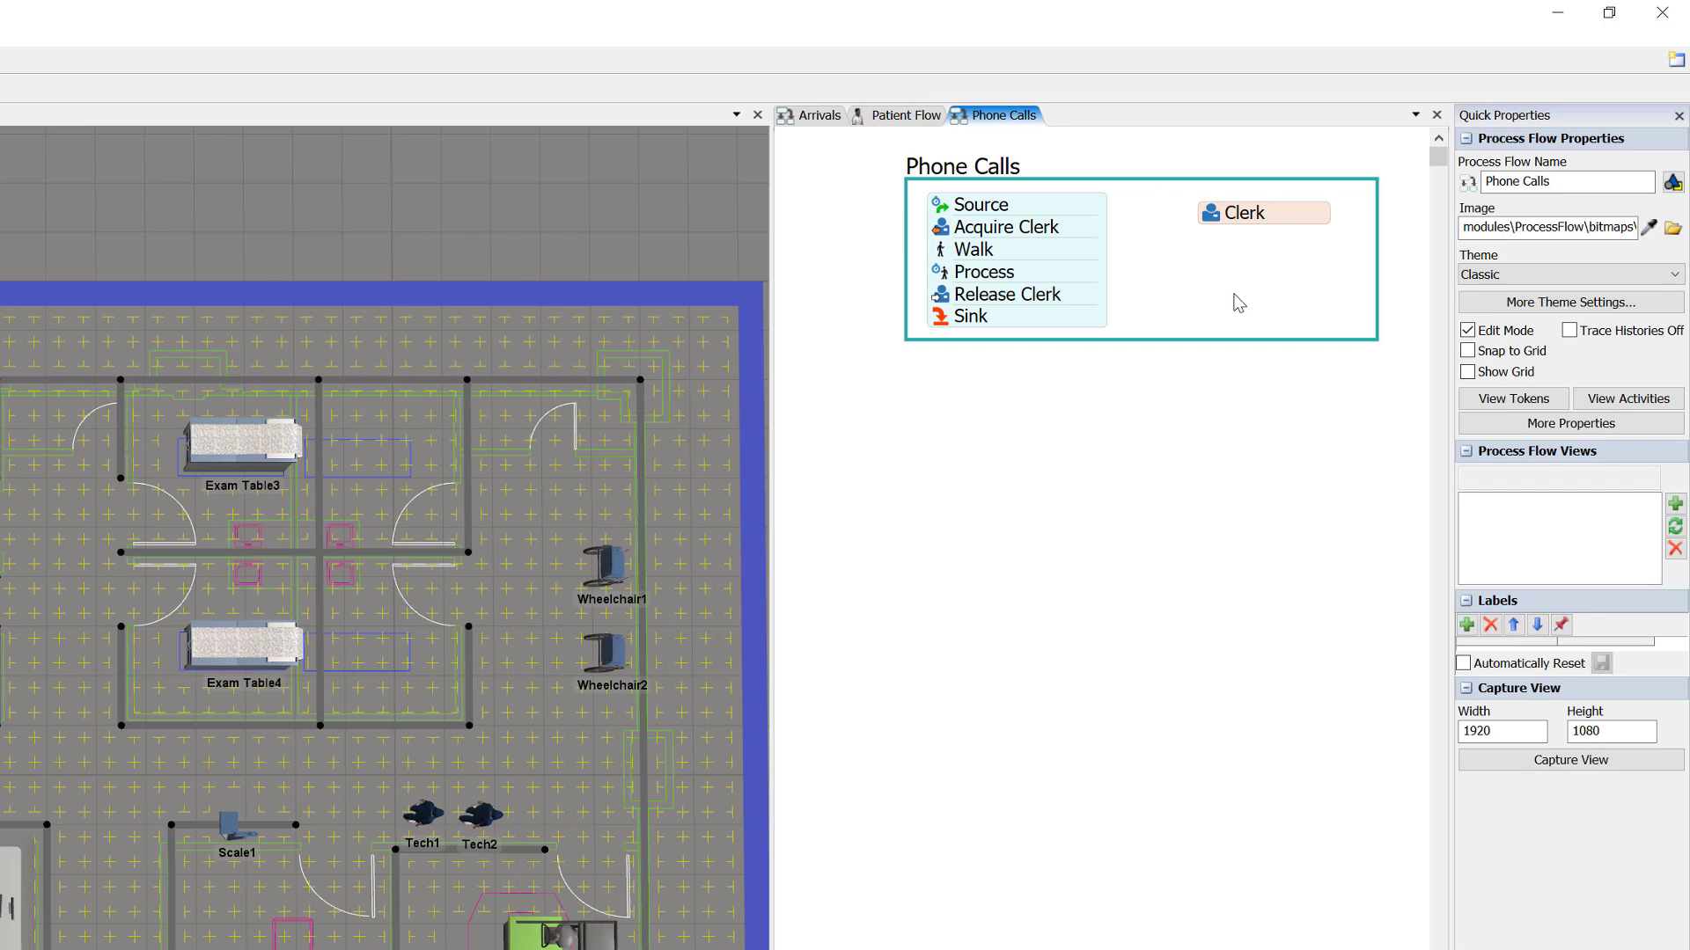
- Set the Clerk resource's staff to come from a list of choices and add a third choice
double_click(1217, 220)
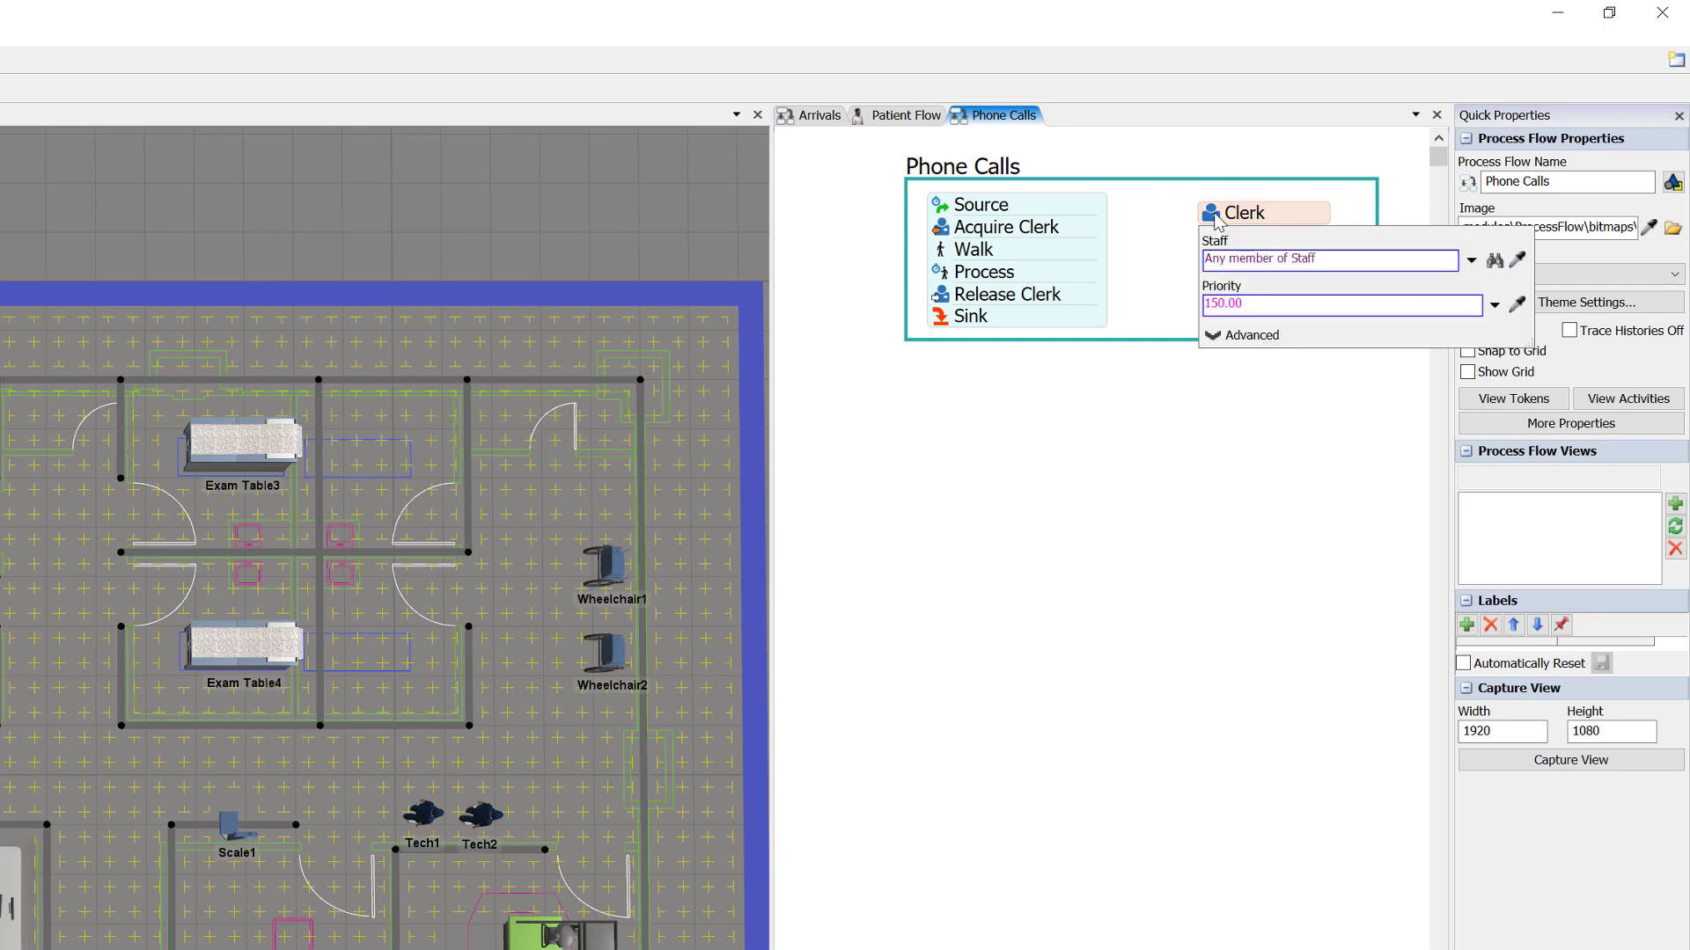
click(1471, 261)
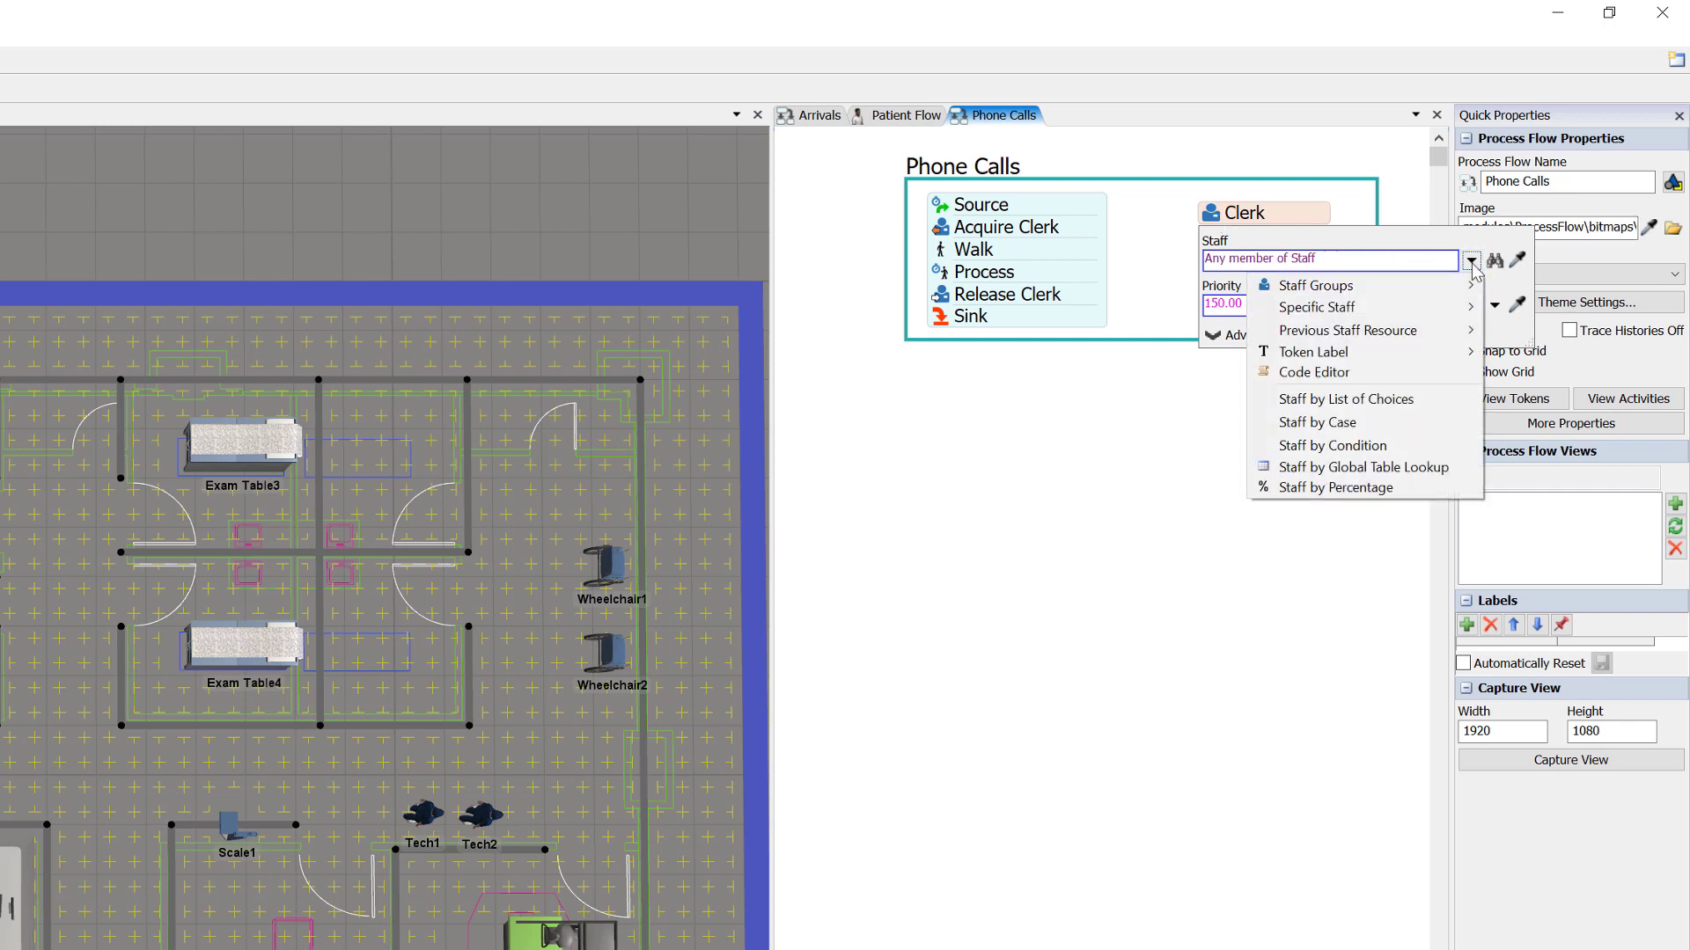
click(1417, 402)
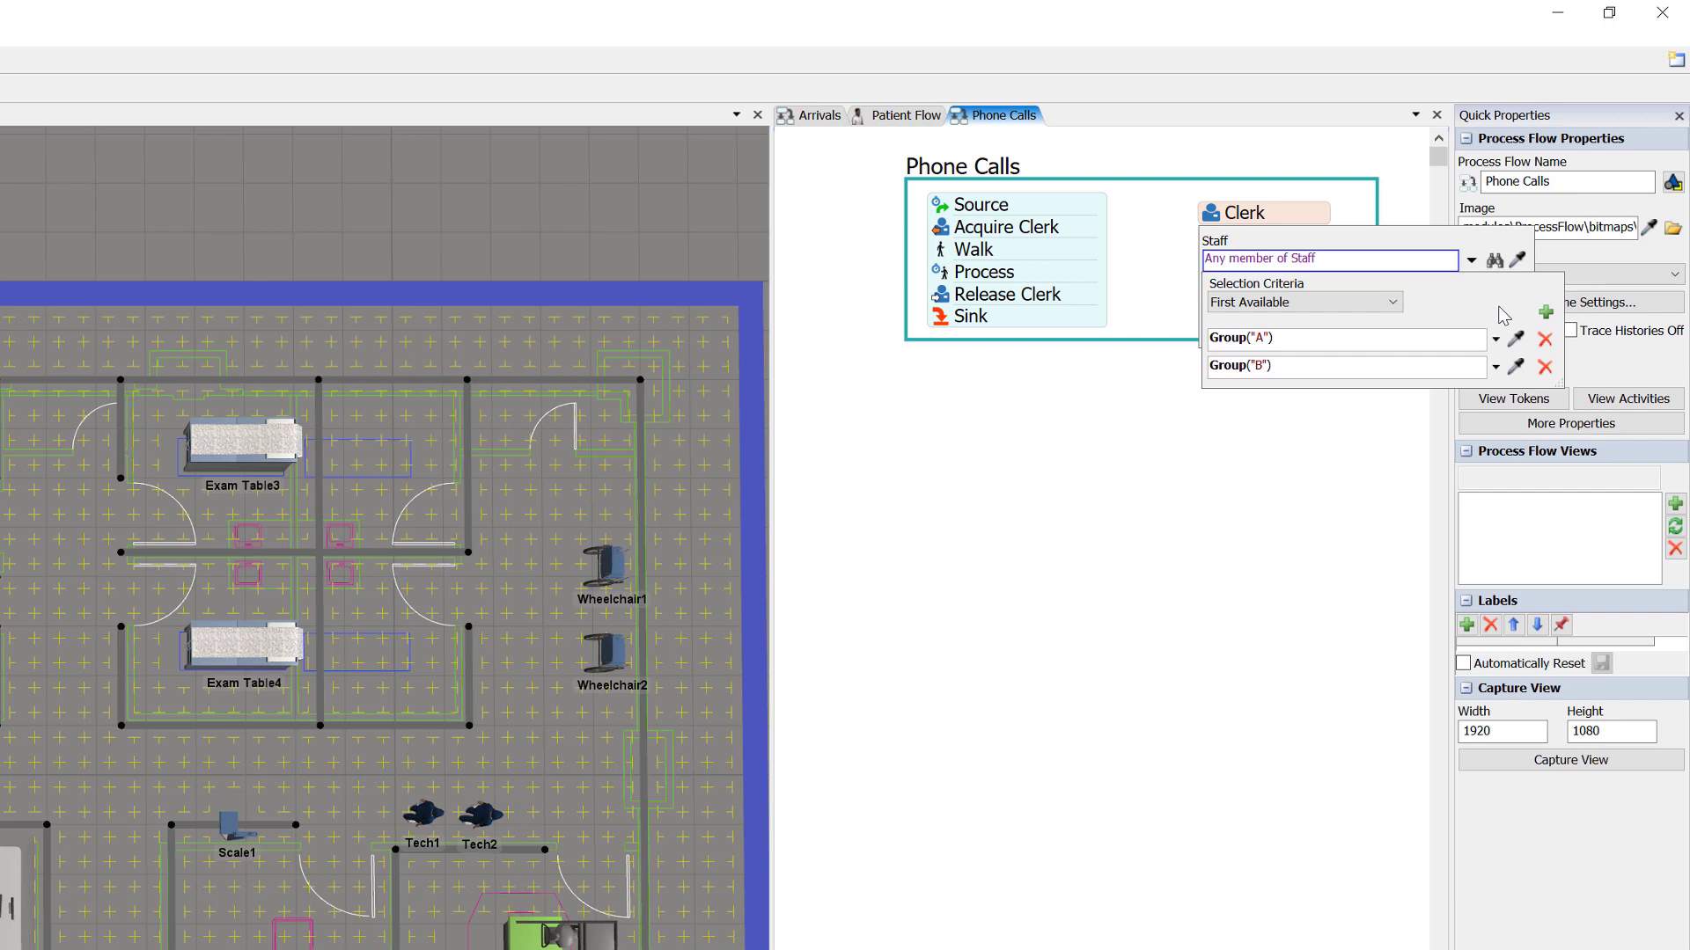
click(1546, 312)
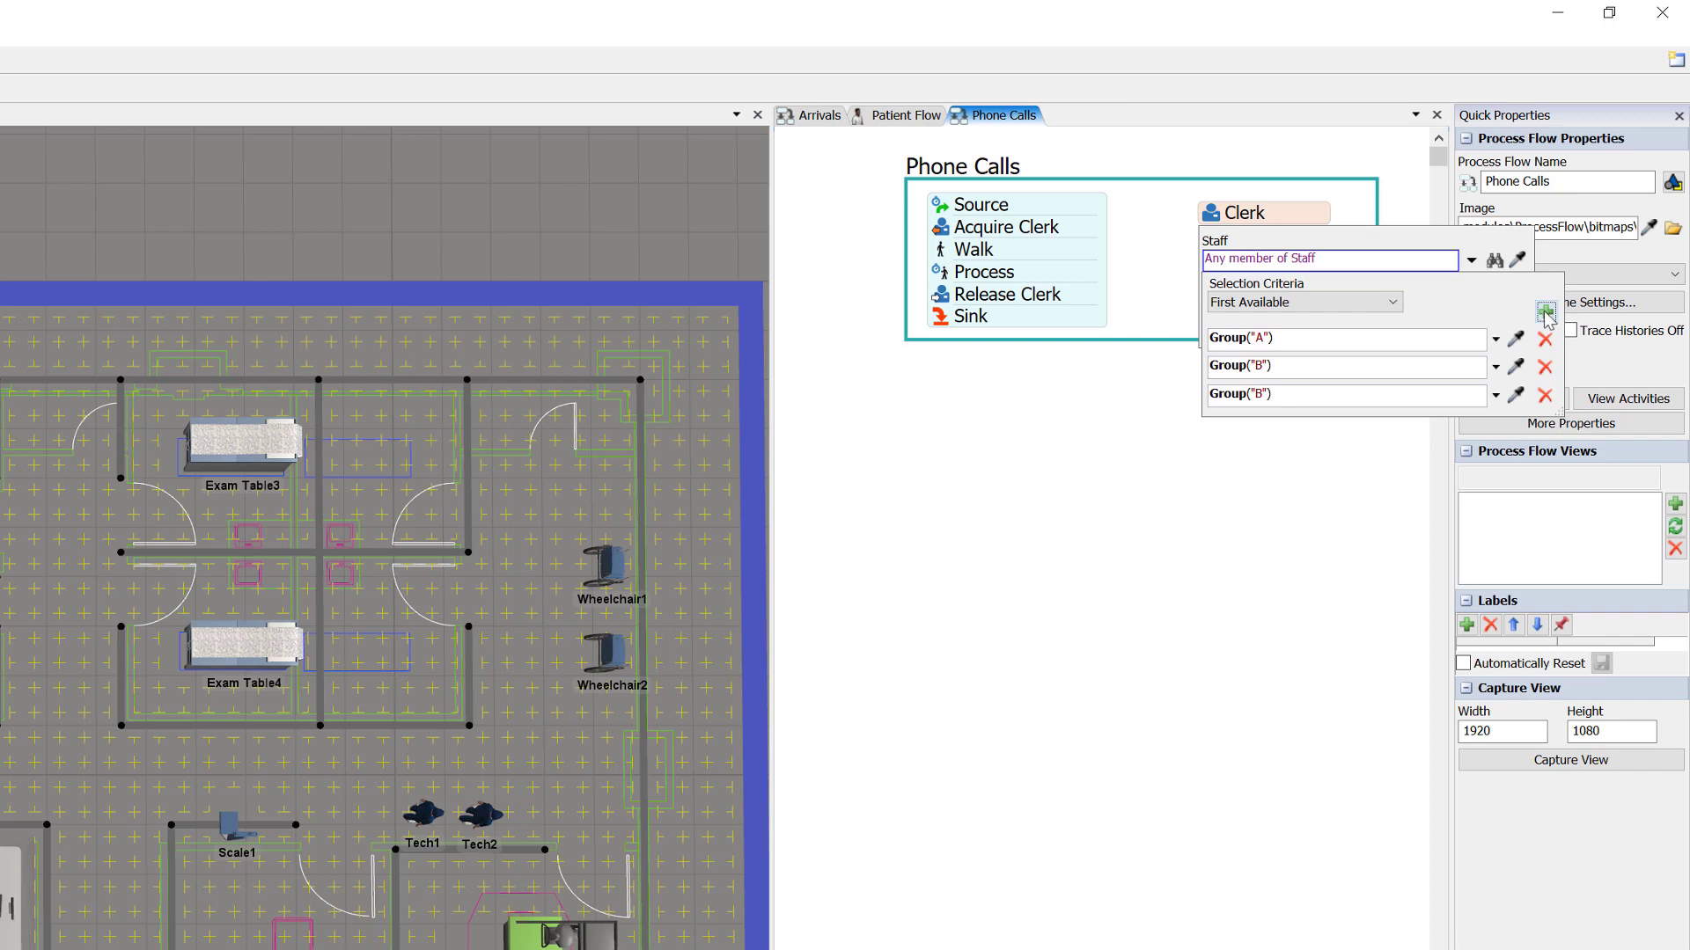
- Set the Clerk's staff choices to the groups RNs, Techs and MDs in that order, keeping First Available as the selection criteria
click(1495, 340)
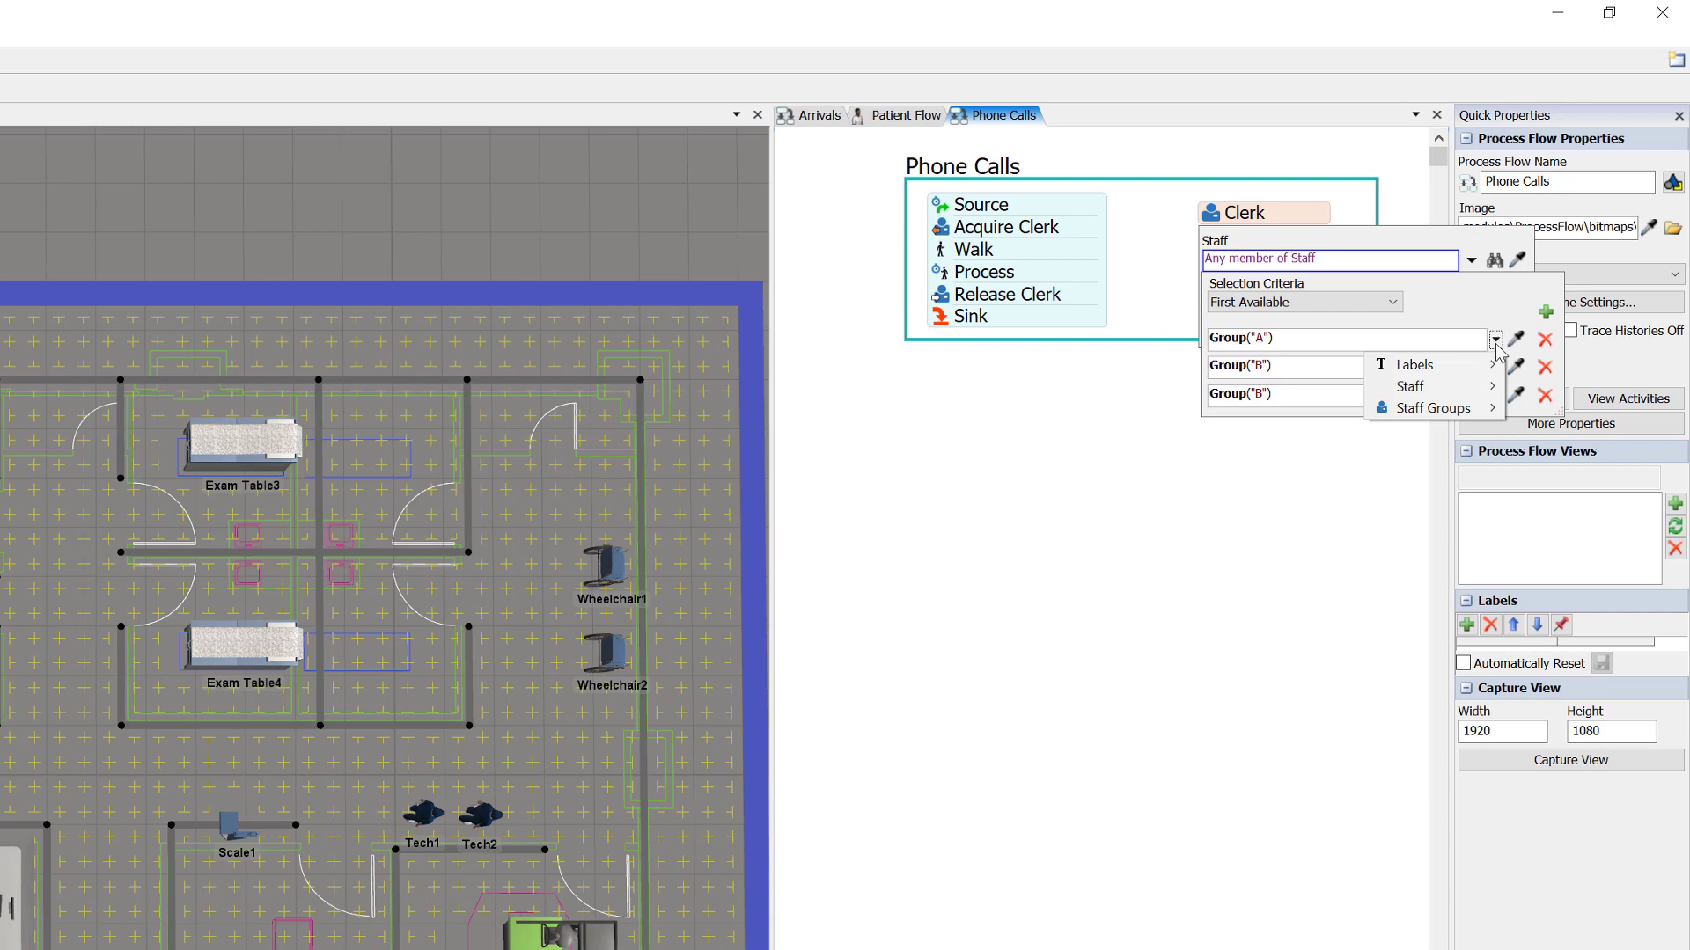
mouse_move(1499, 415)
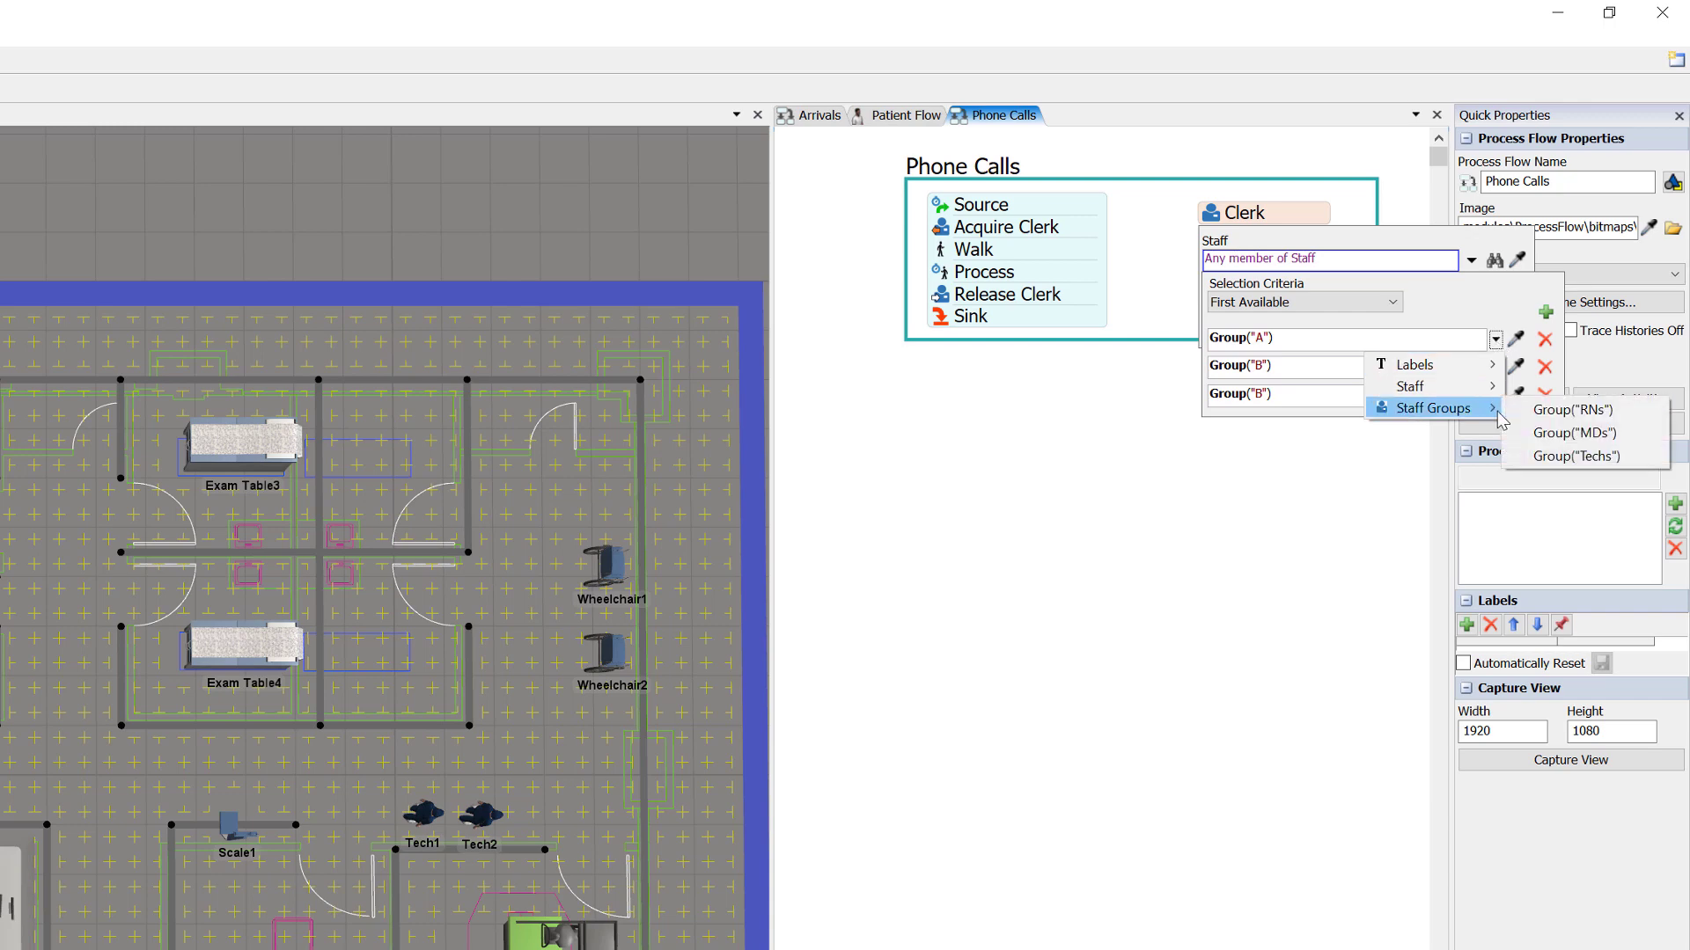
click(1588, 411)
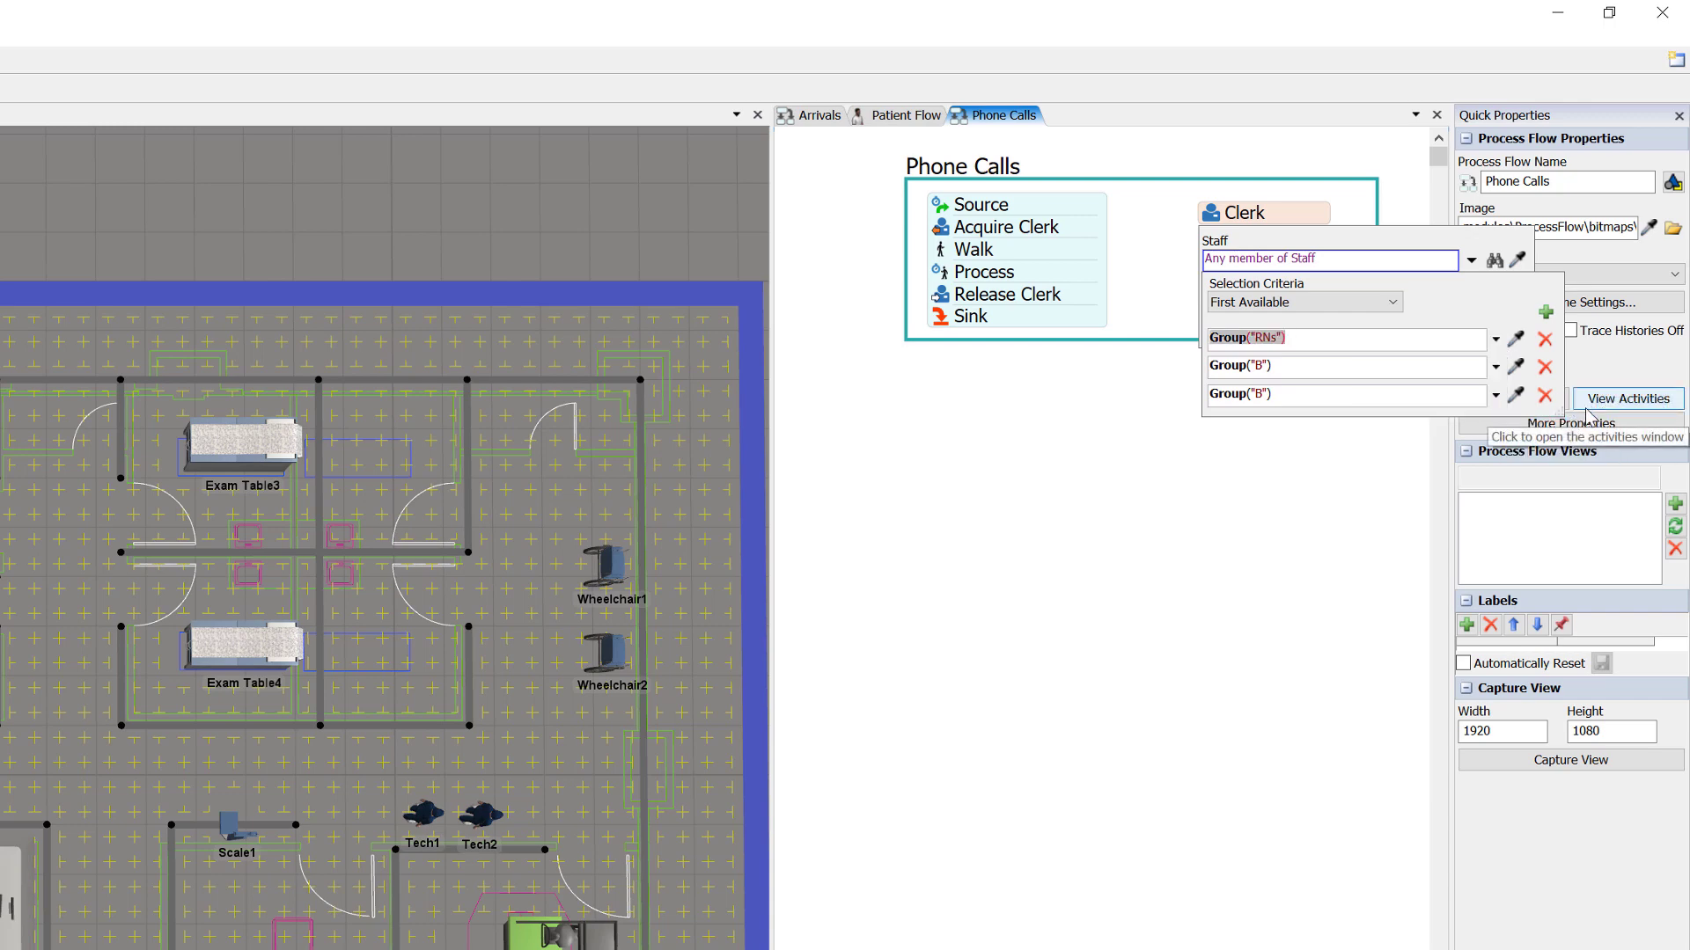
click(1495, 367)
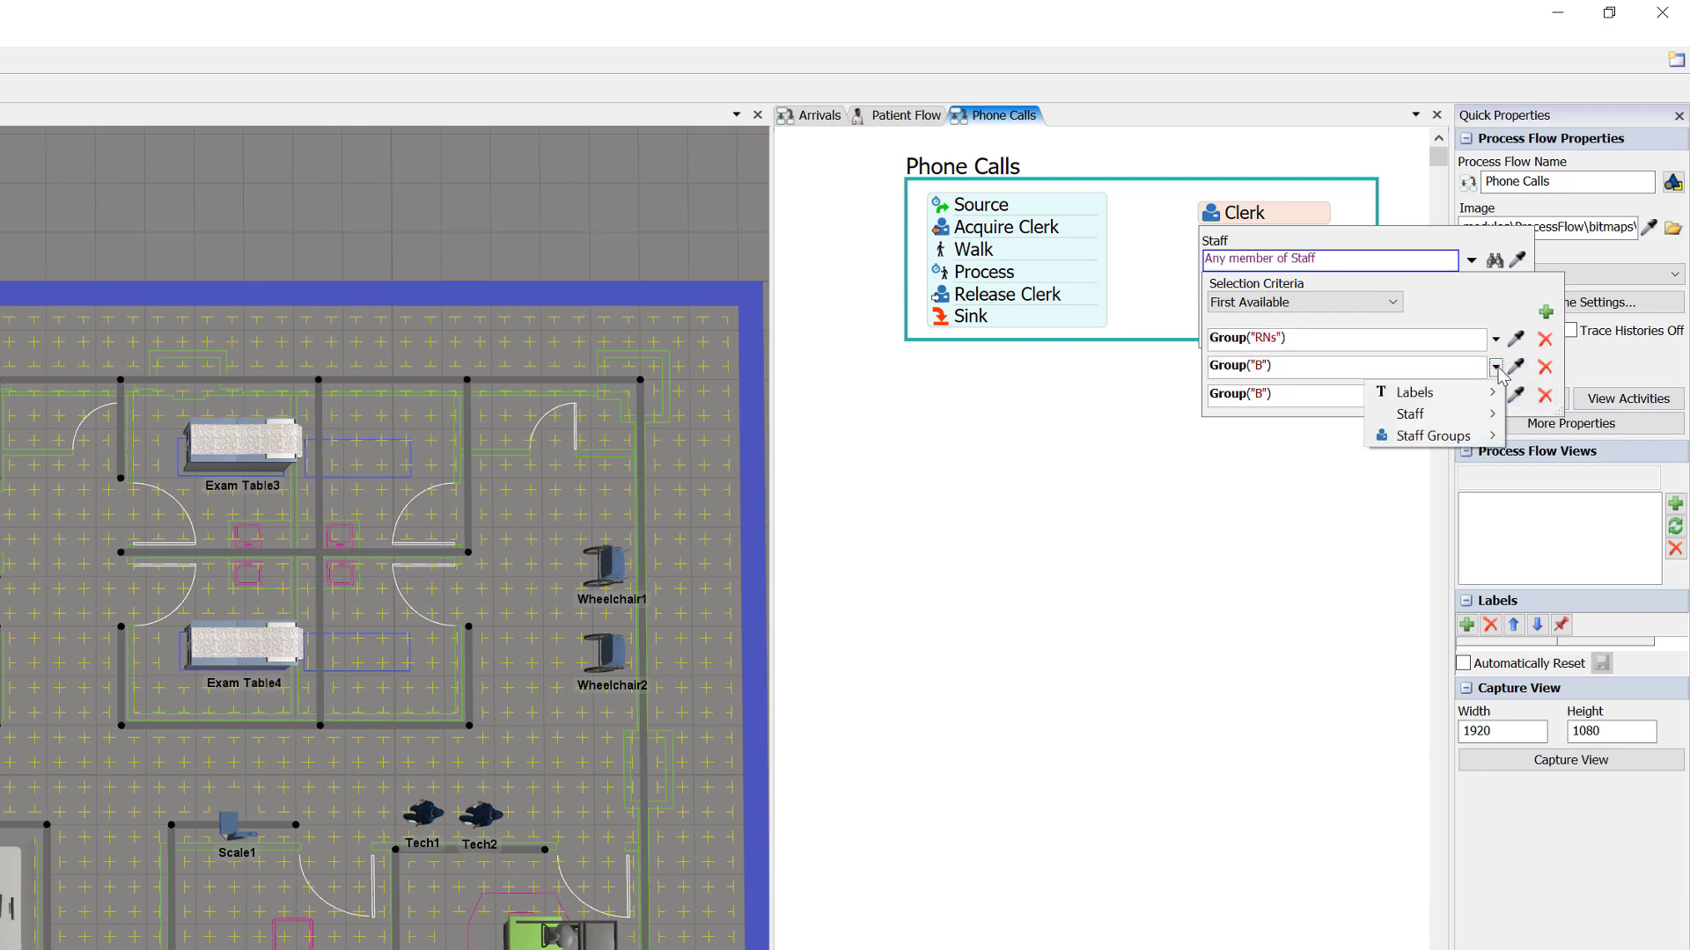
mouse_move(1496, 438)
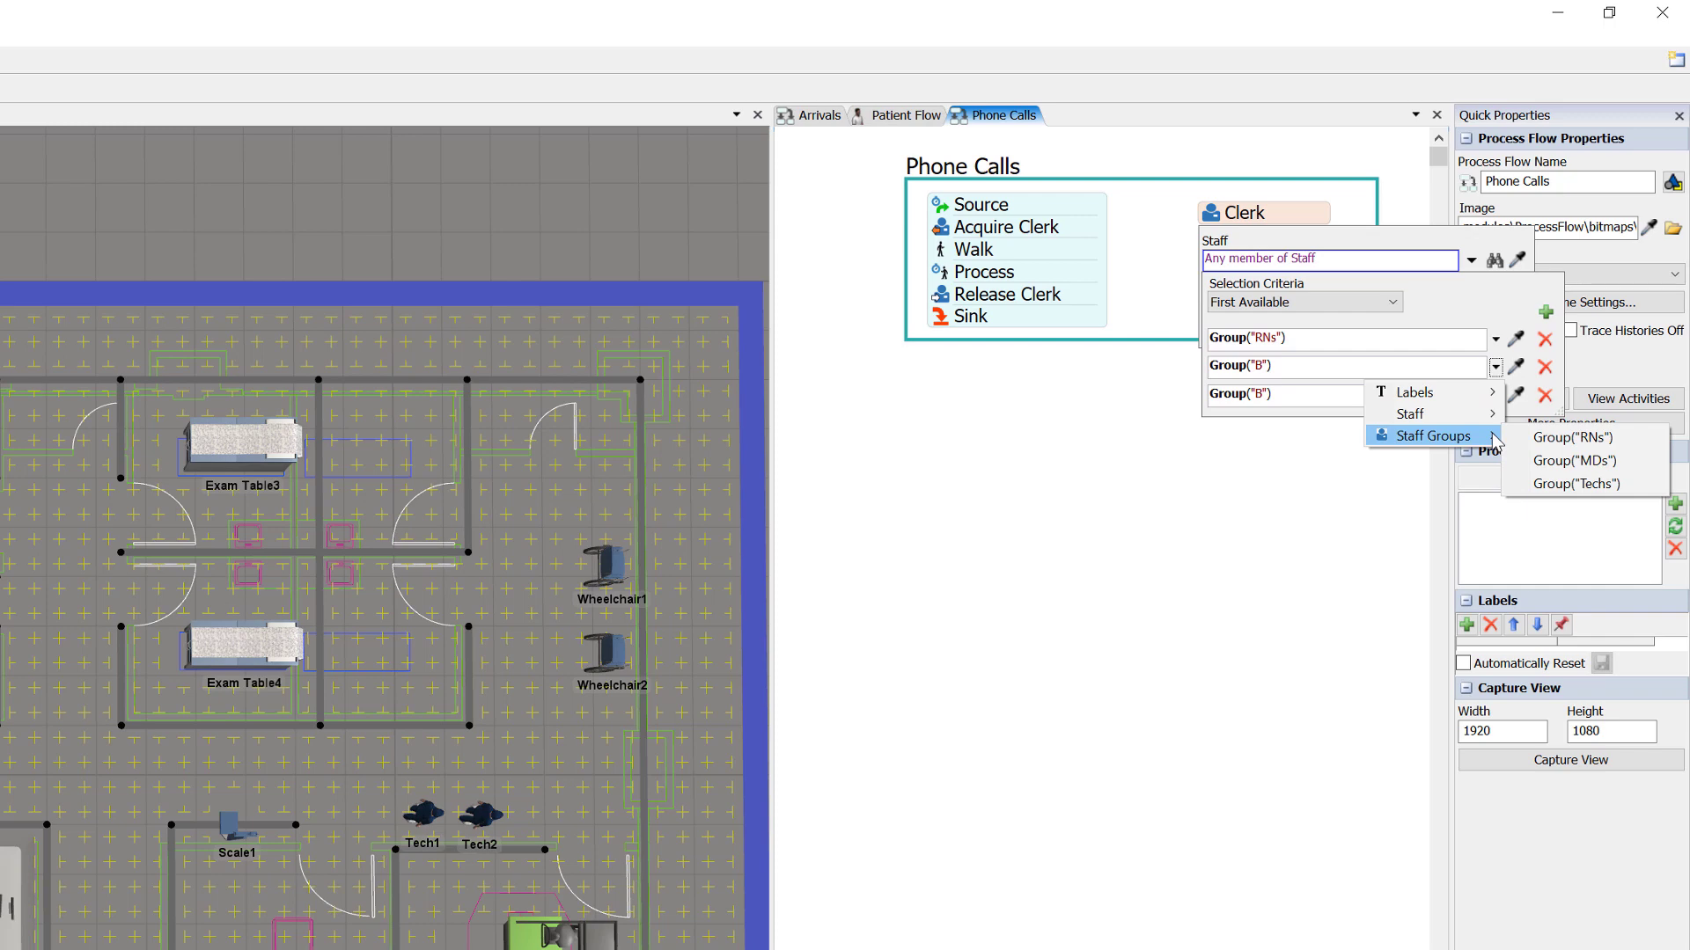
click(1554, 483)
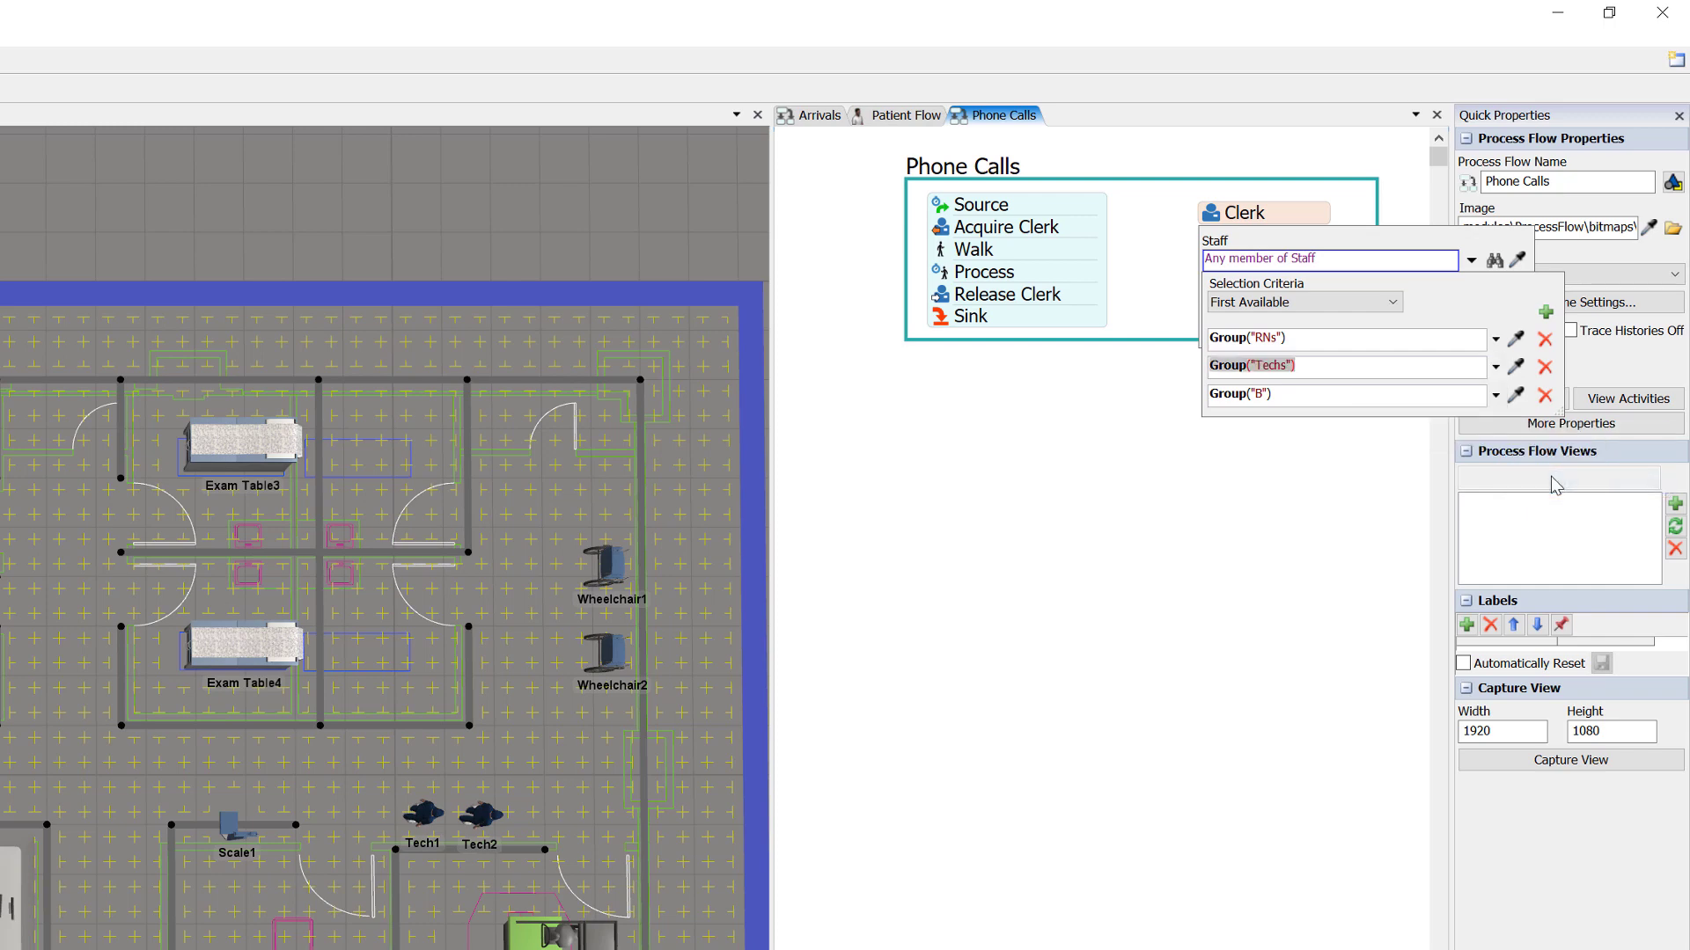
click(1495, 395)
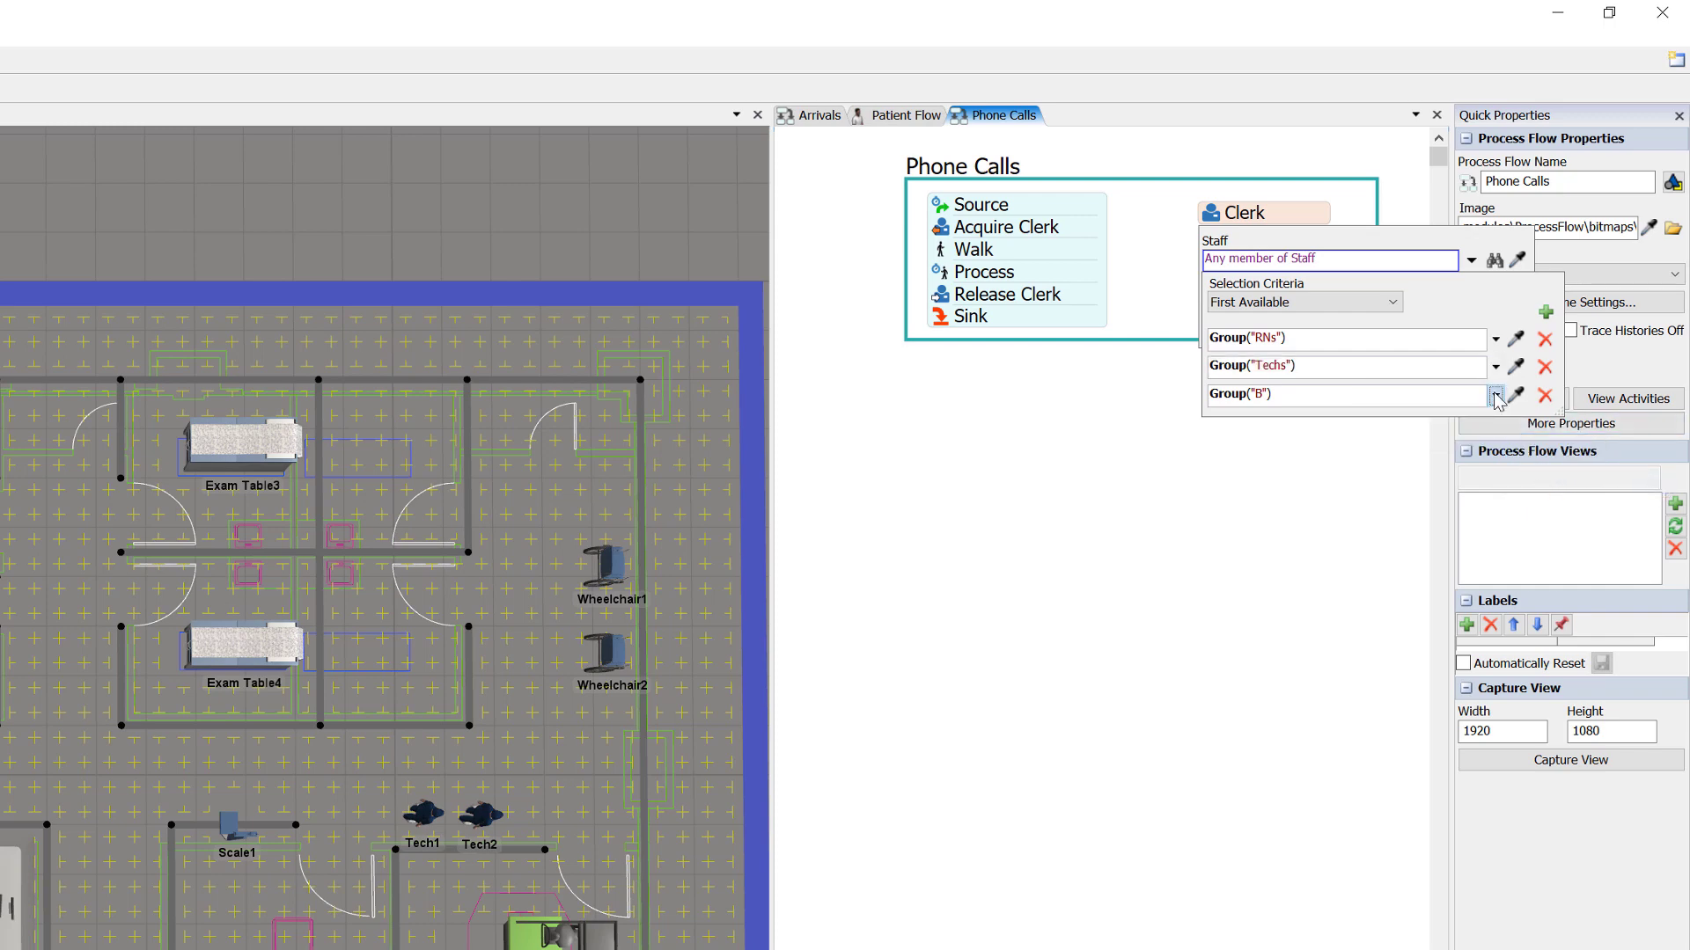
mouse_move(1496, 474)
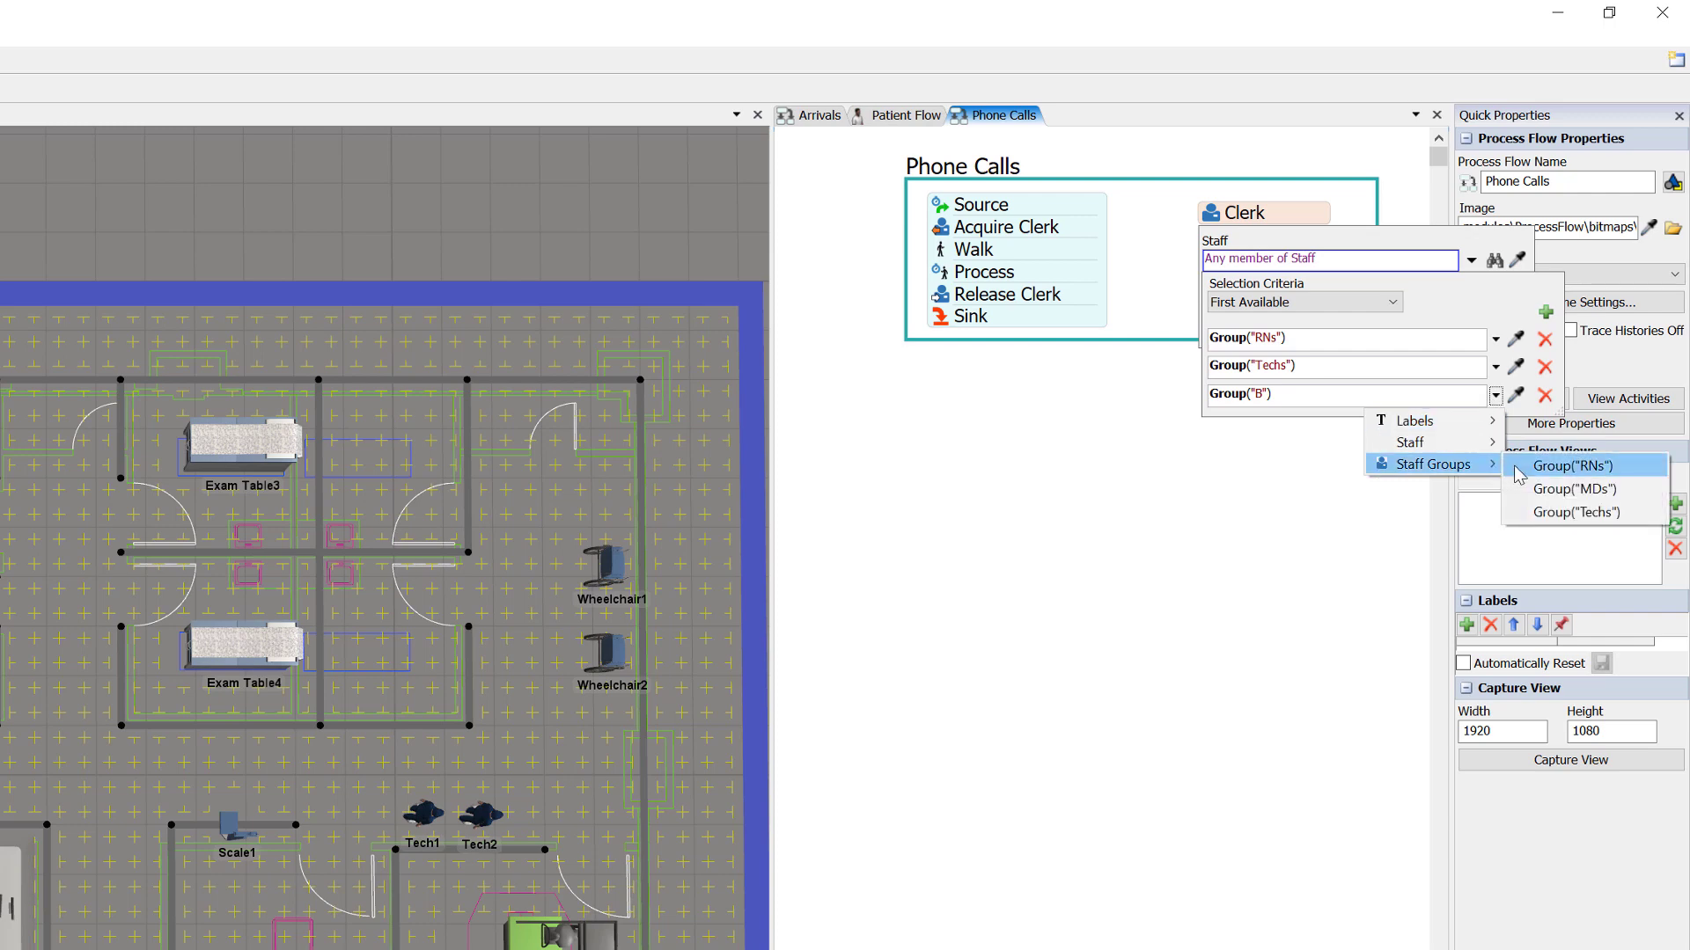
click(1540, 491)
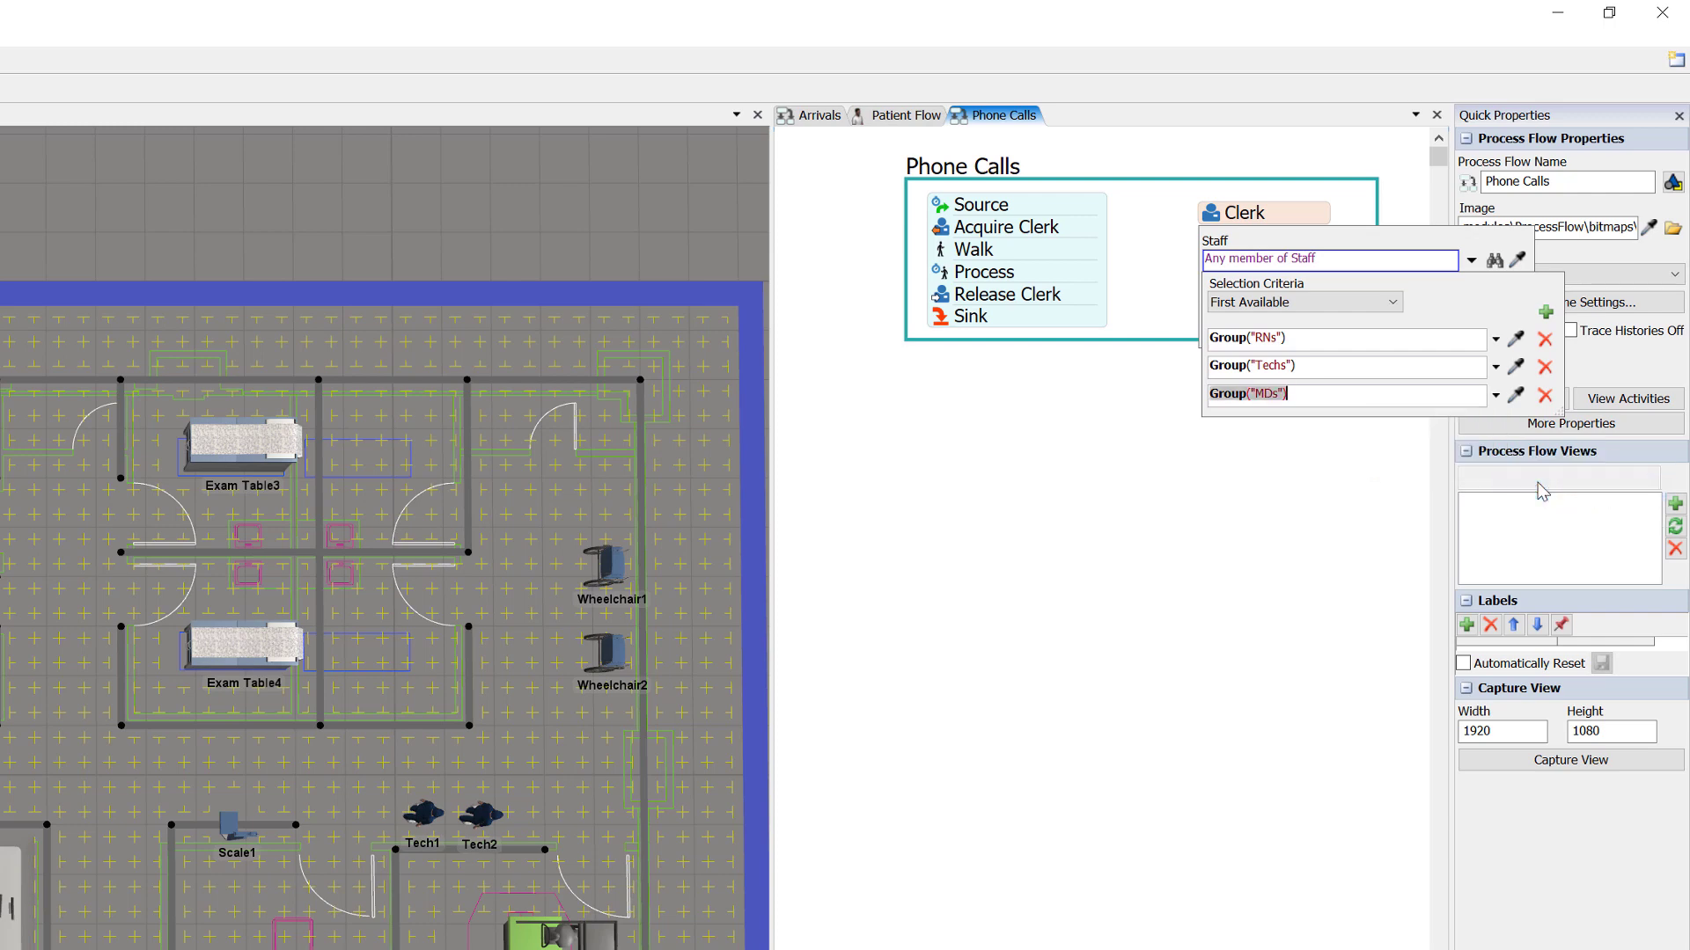
click(1325, 304)
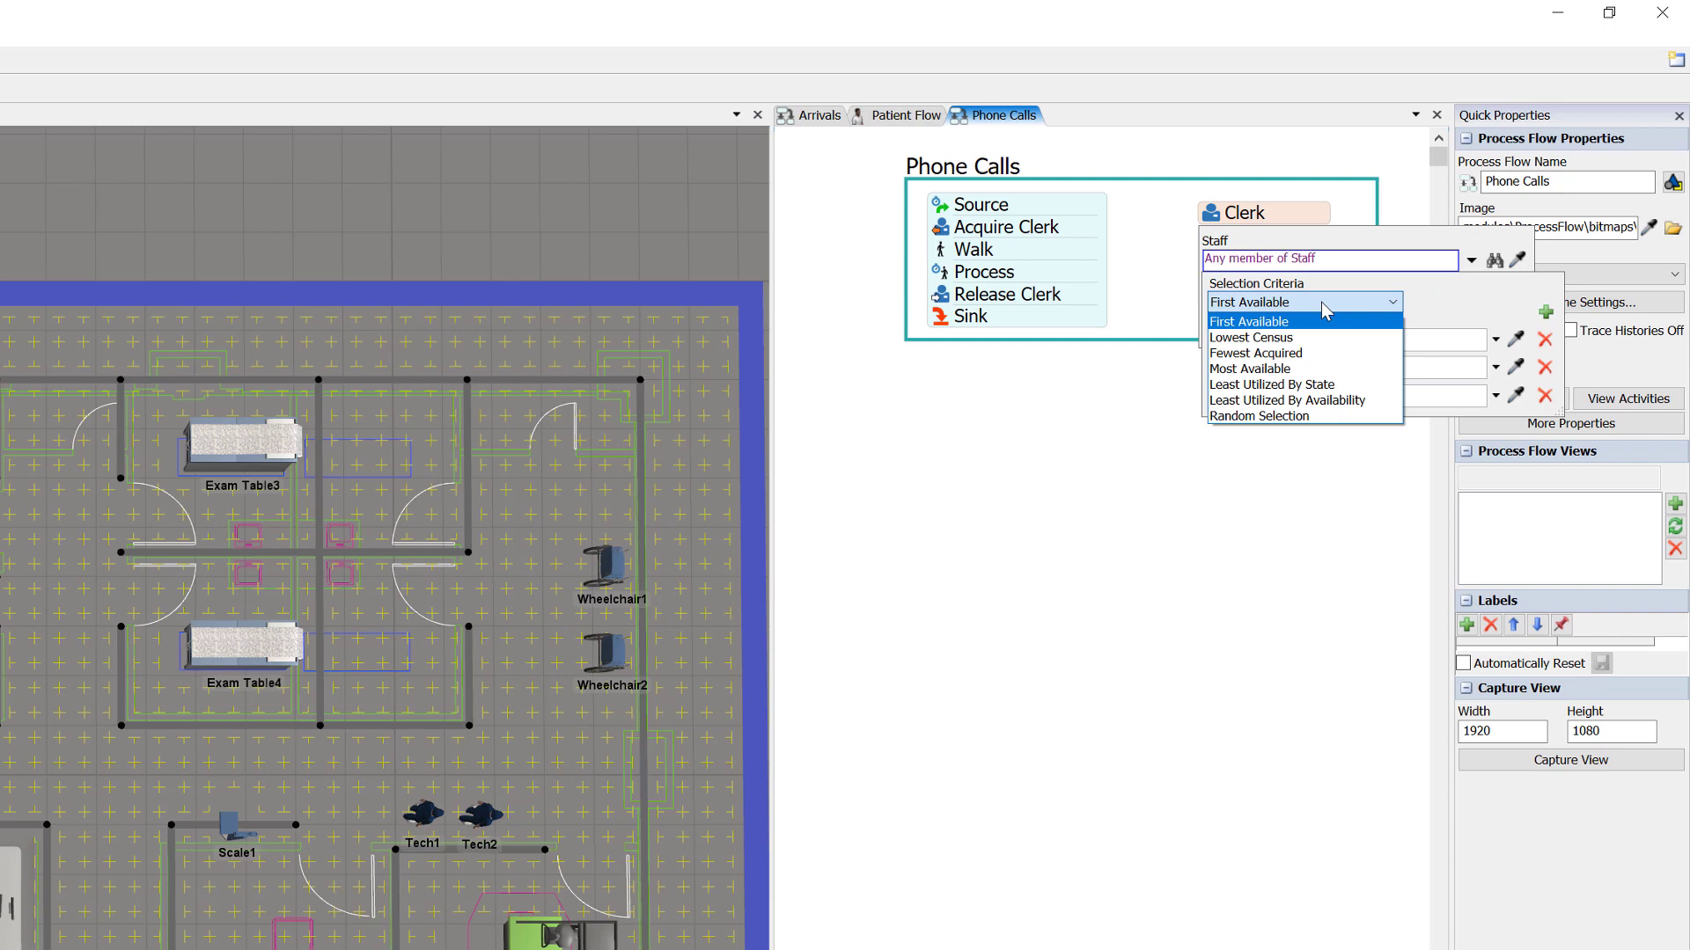
click(1324, 305)
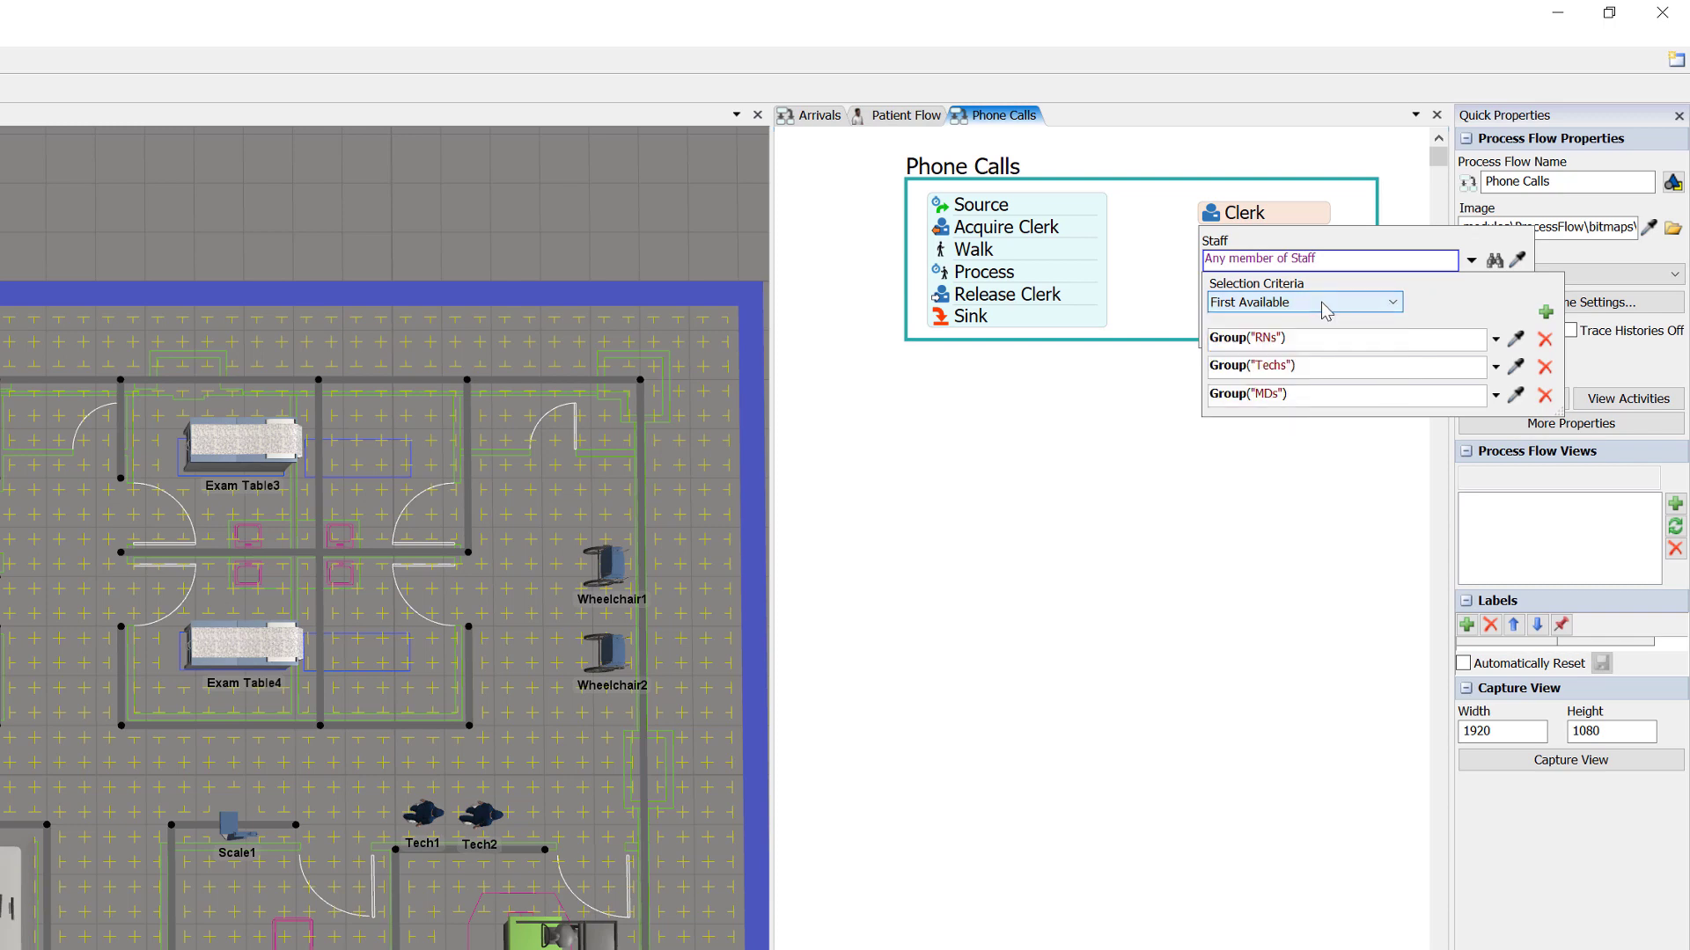
click(1320, 465)
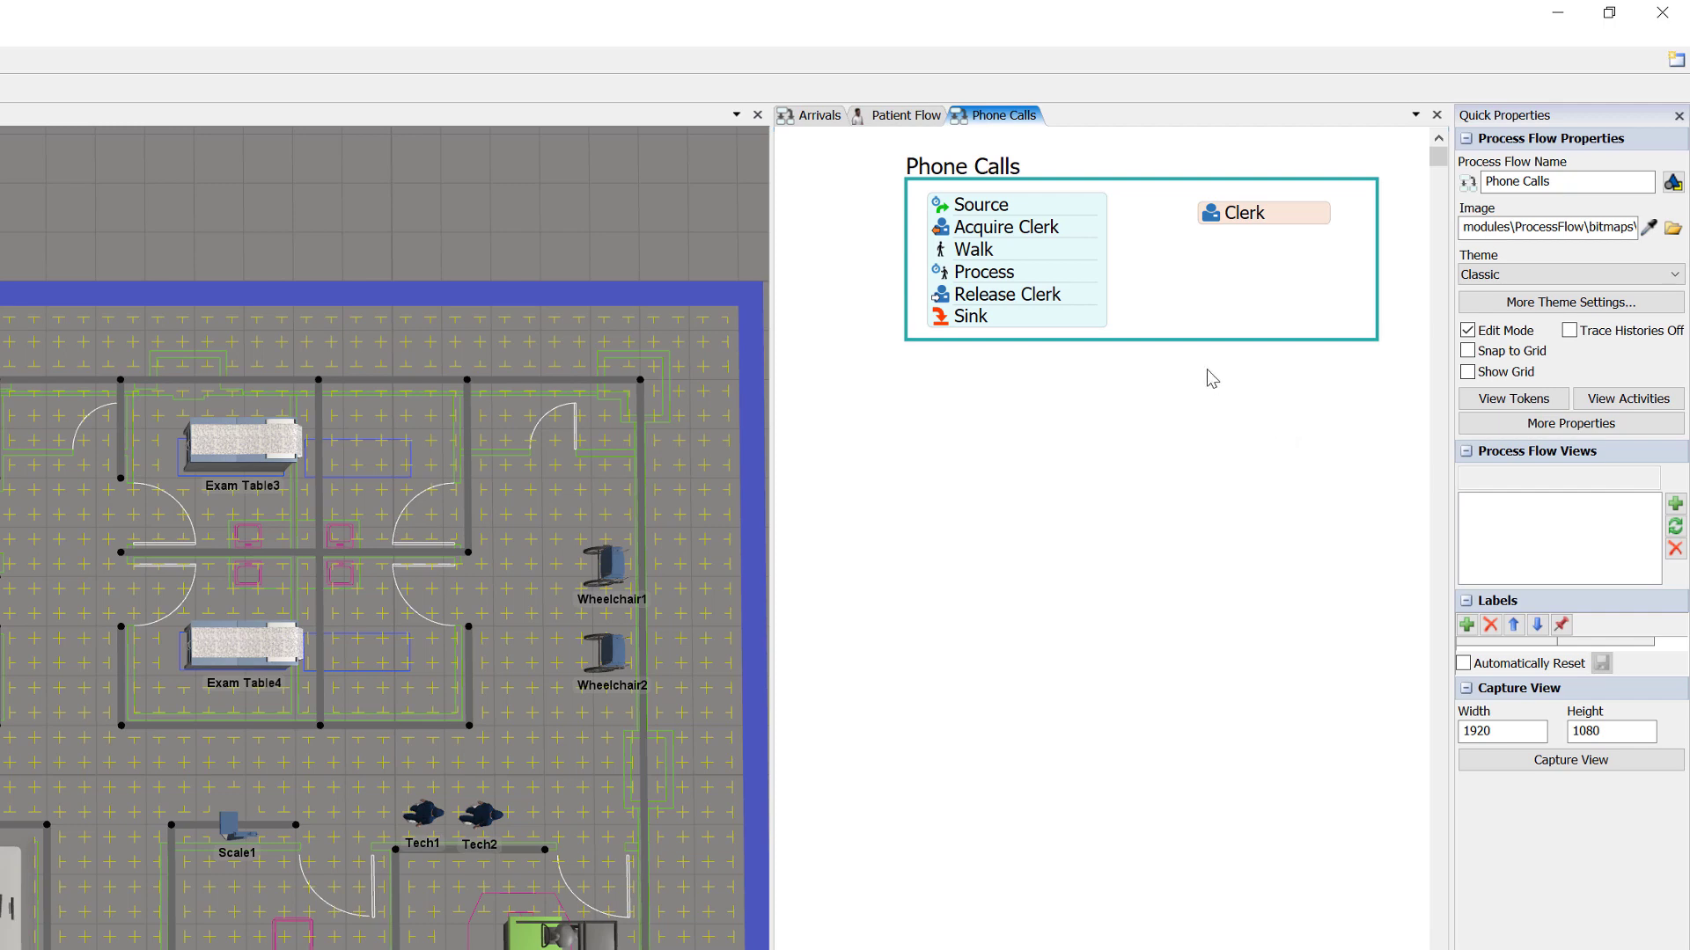
- Set the scale of the Source's exponential inter-arrival time to minutes(5)
click(987, 234)
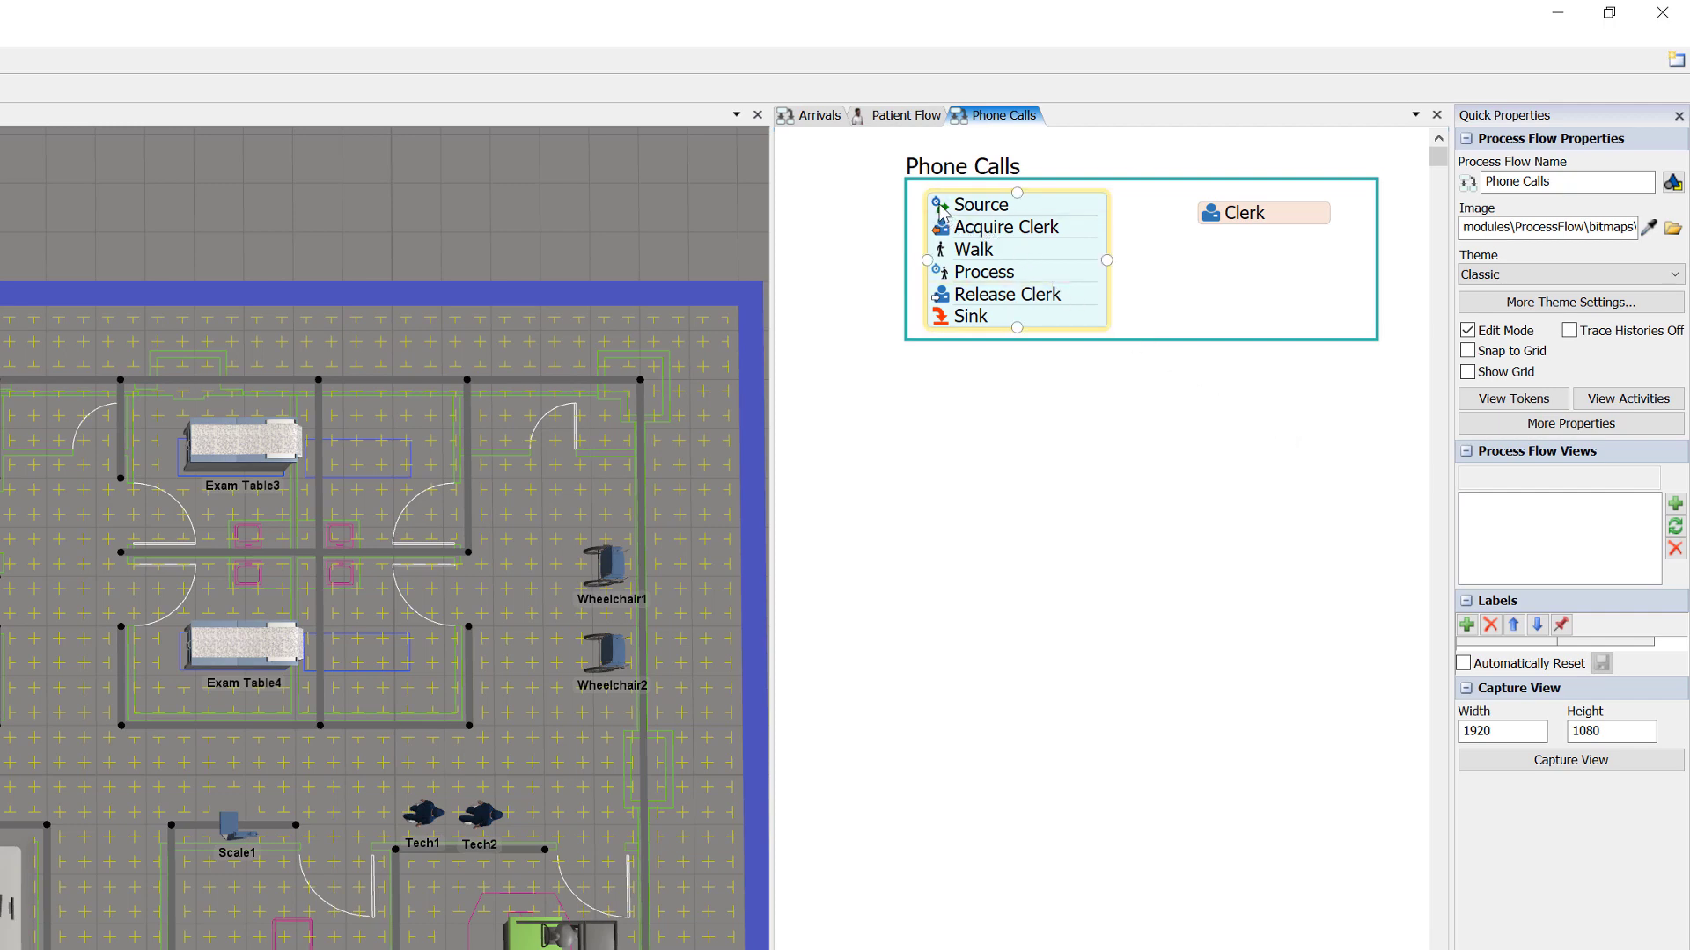
click(940, 212)
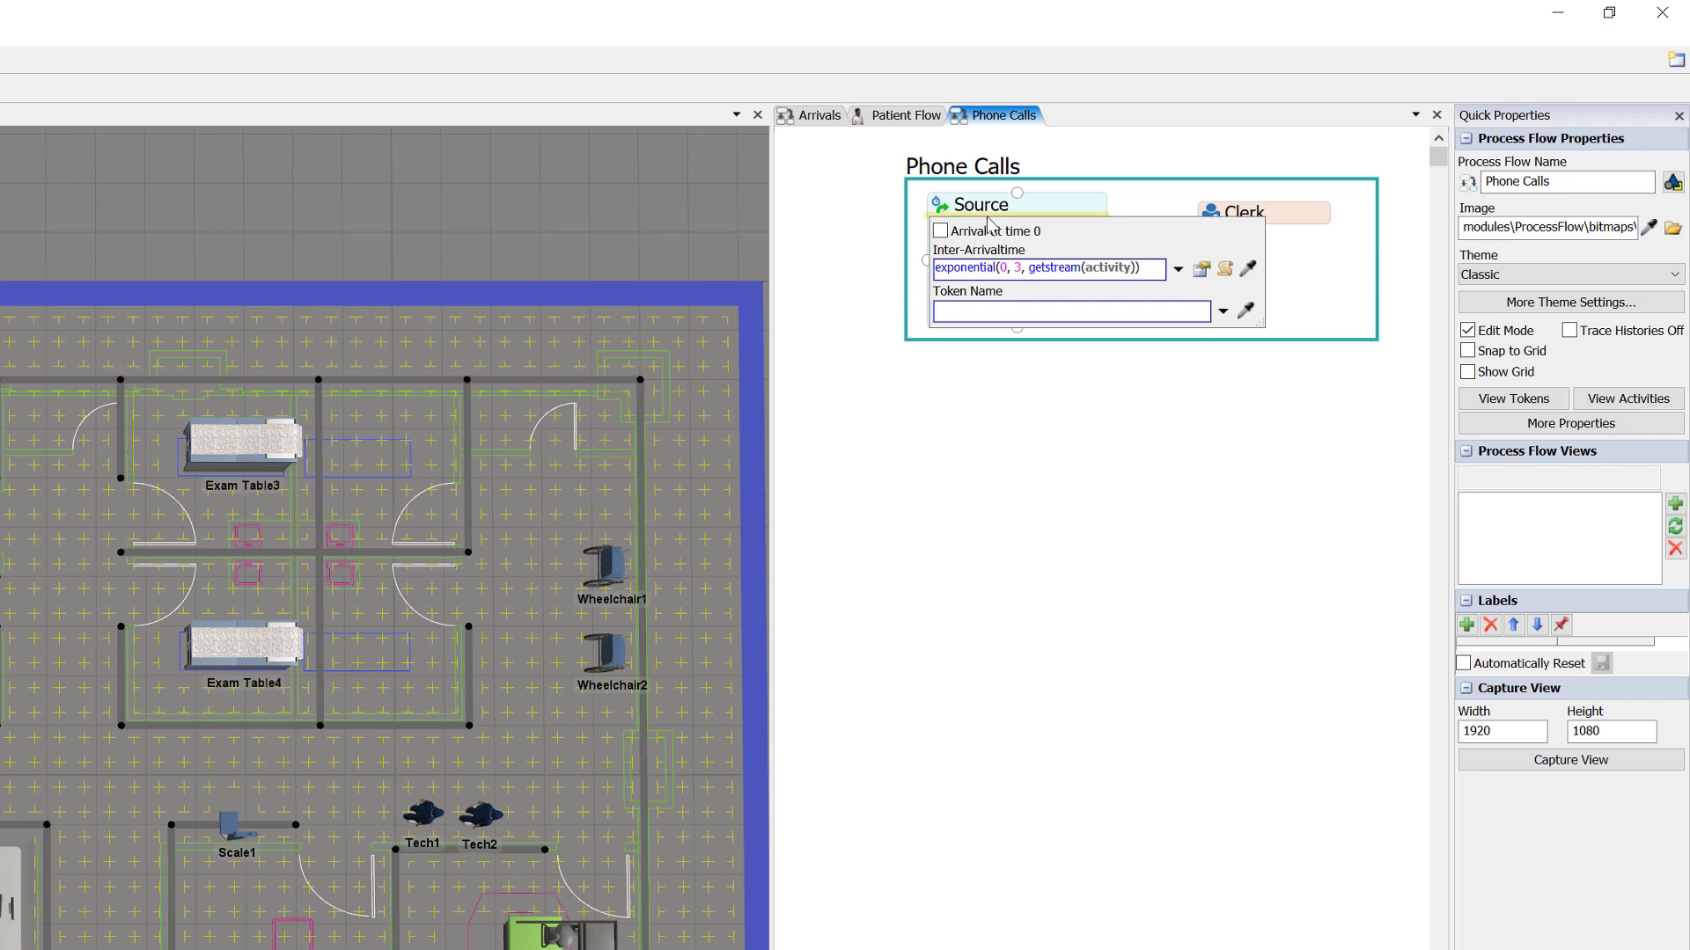
click(1202, 269)
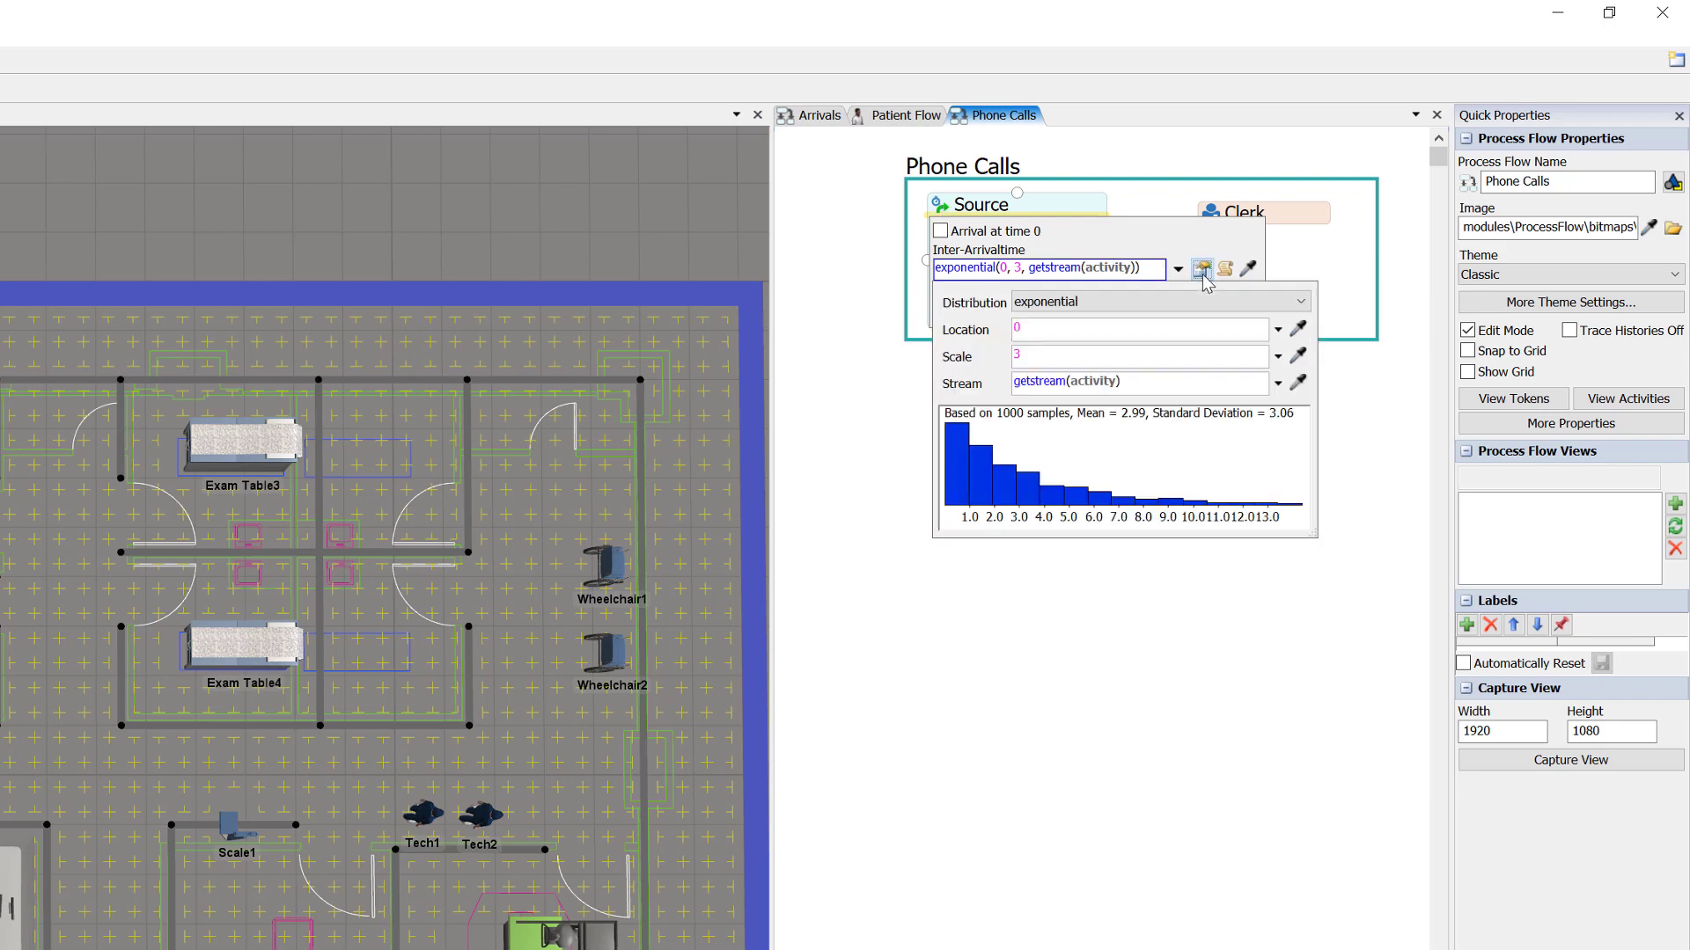
double_click(1082, 357)
text(minu)
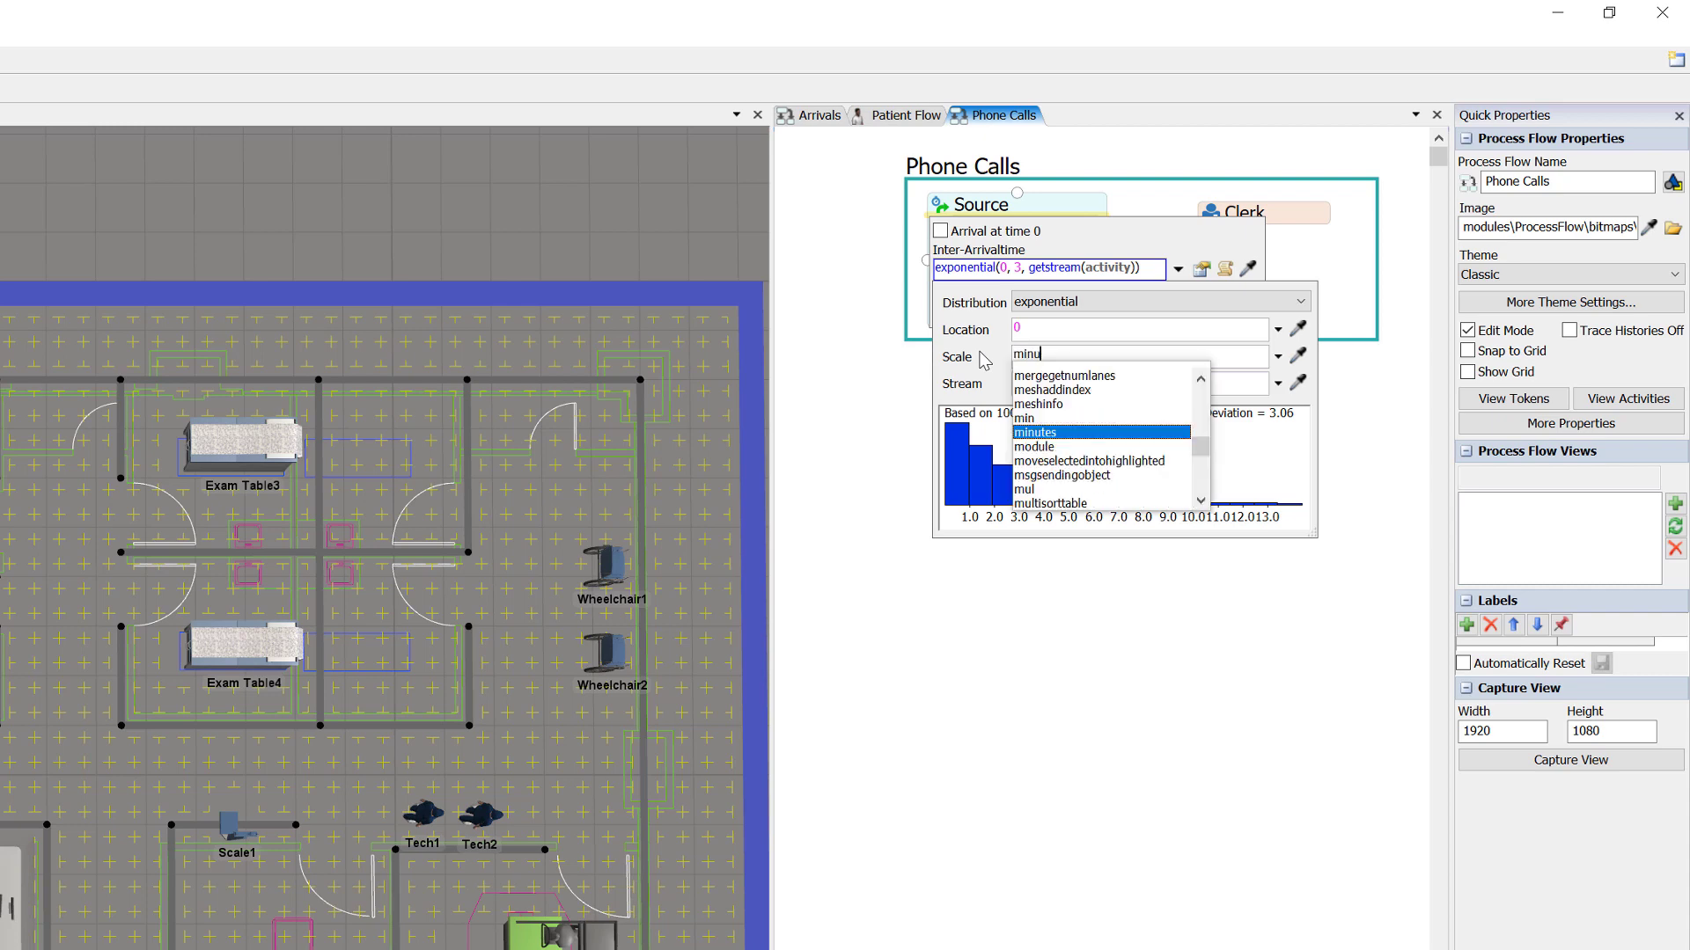
text(tes(5)
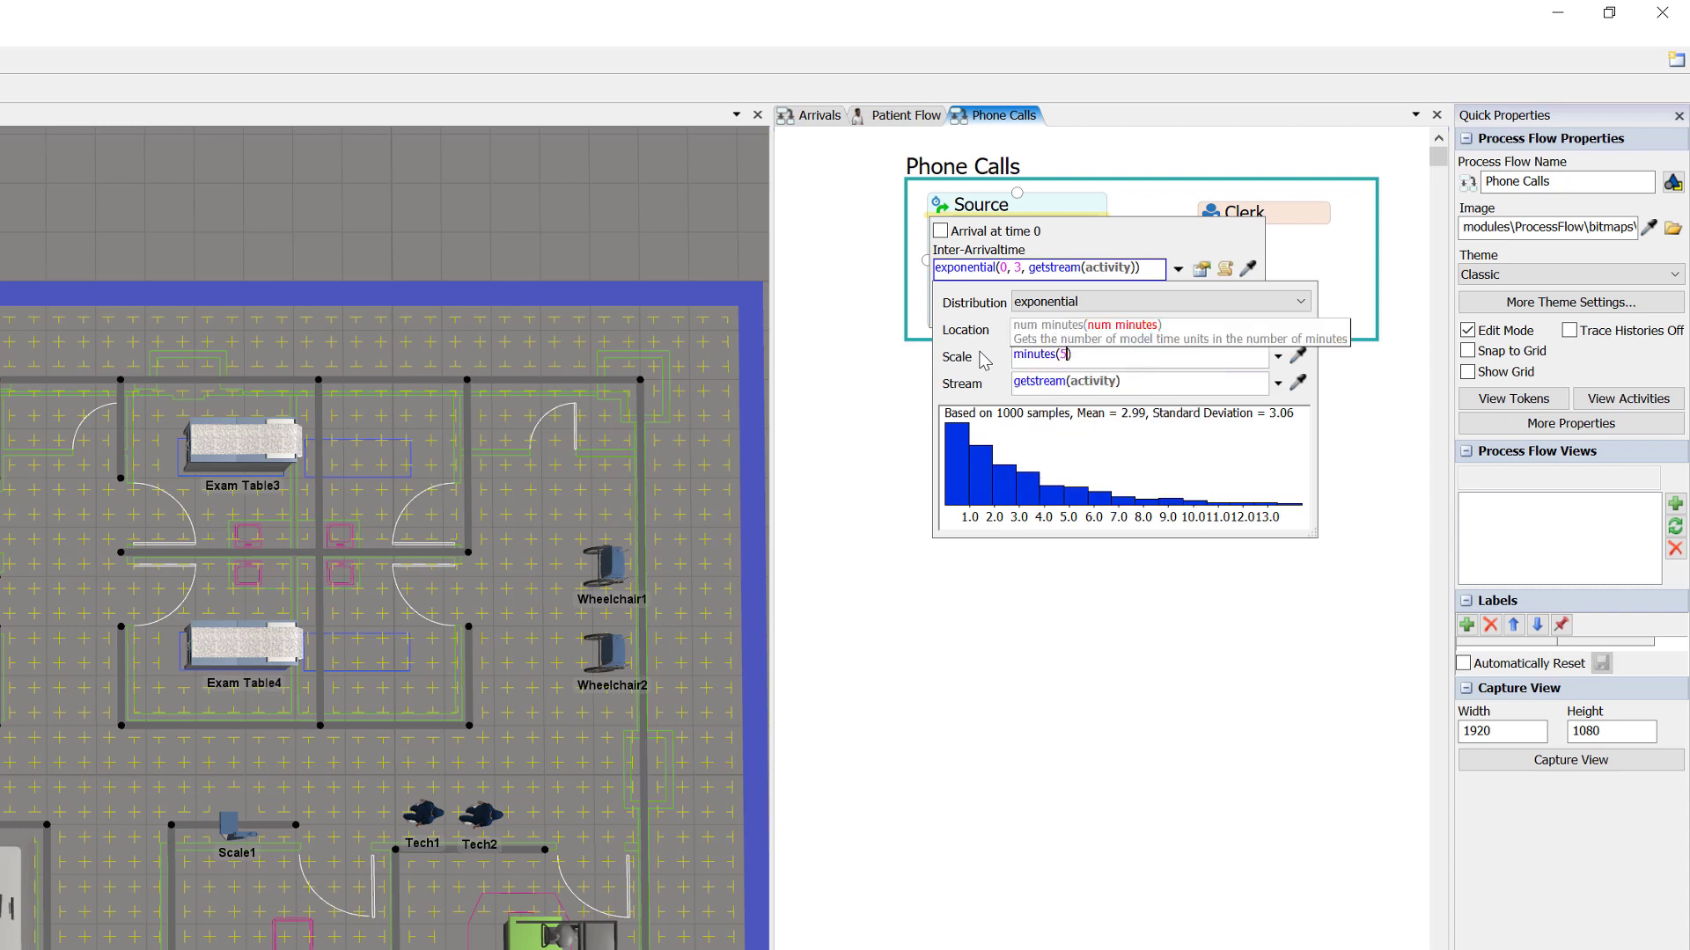
text())
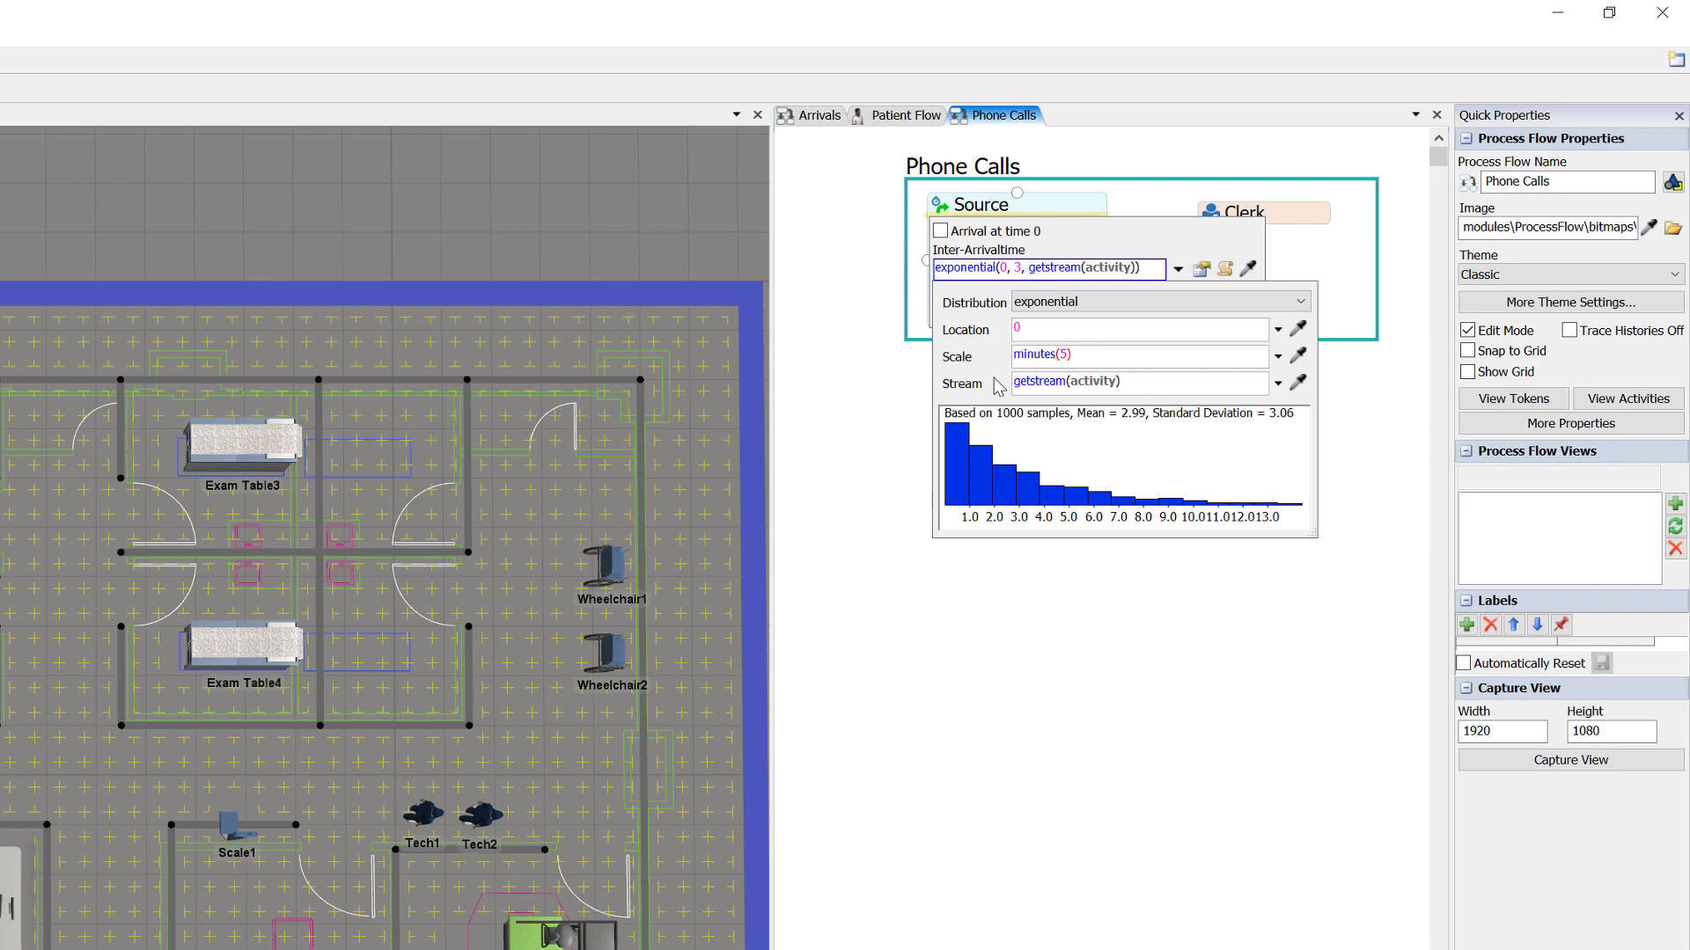
click(929, 384)
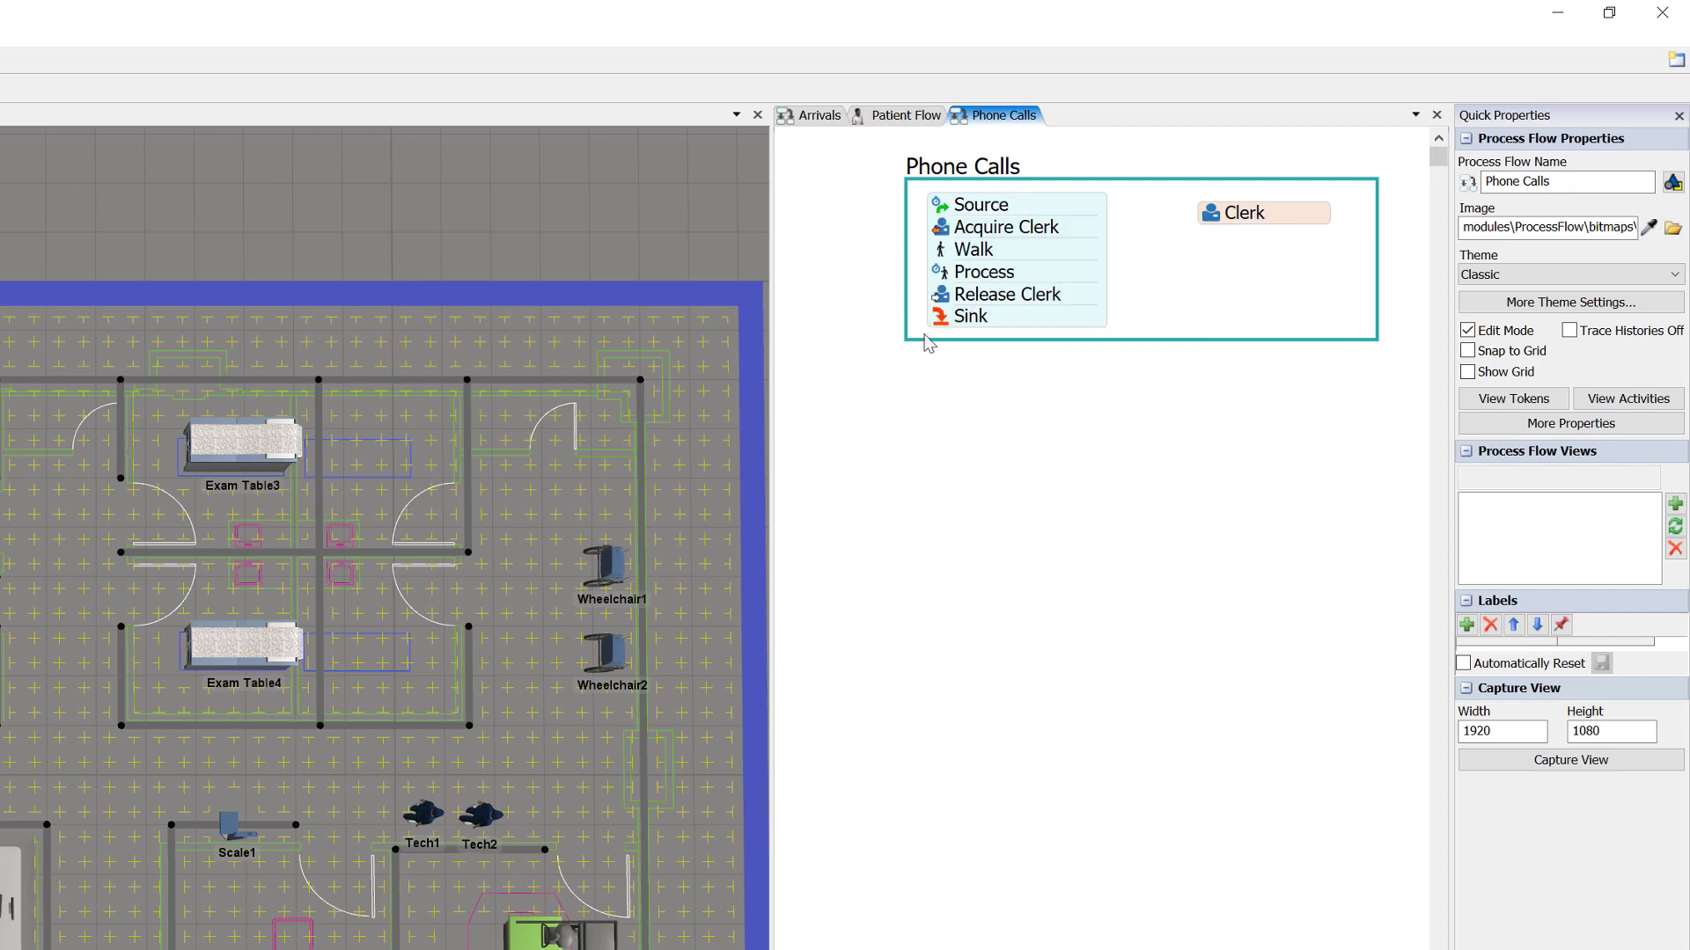
- Set the Puller of Acquire Clerk to token in its advanced settings, removing the Patient label reference
click(943, 234)
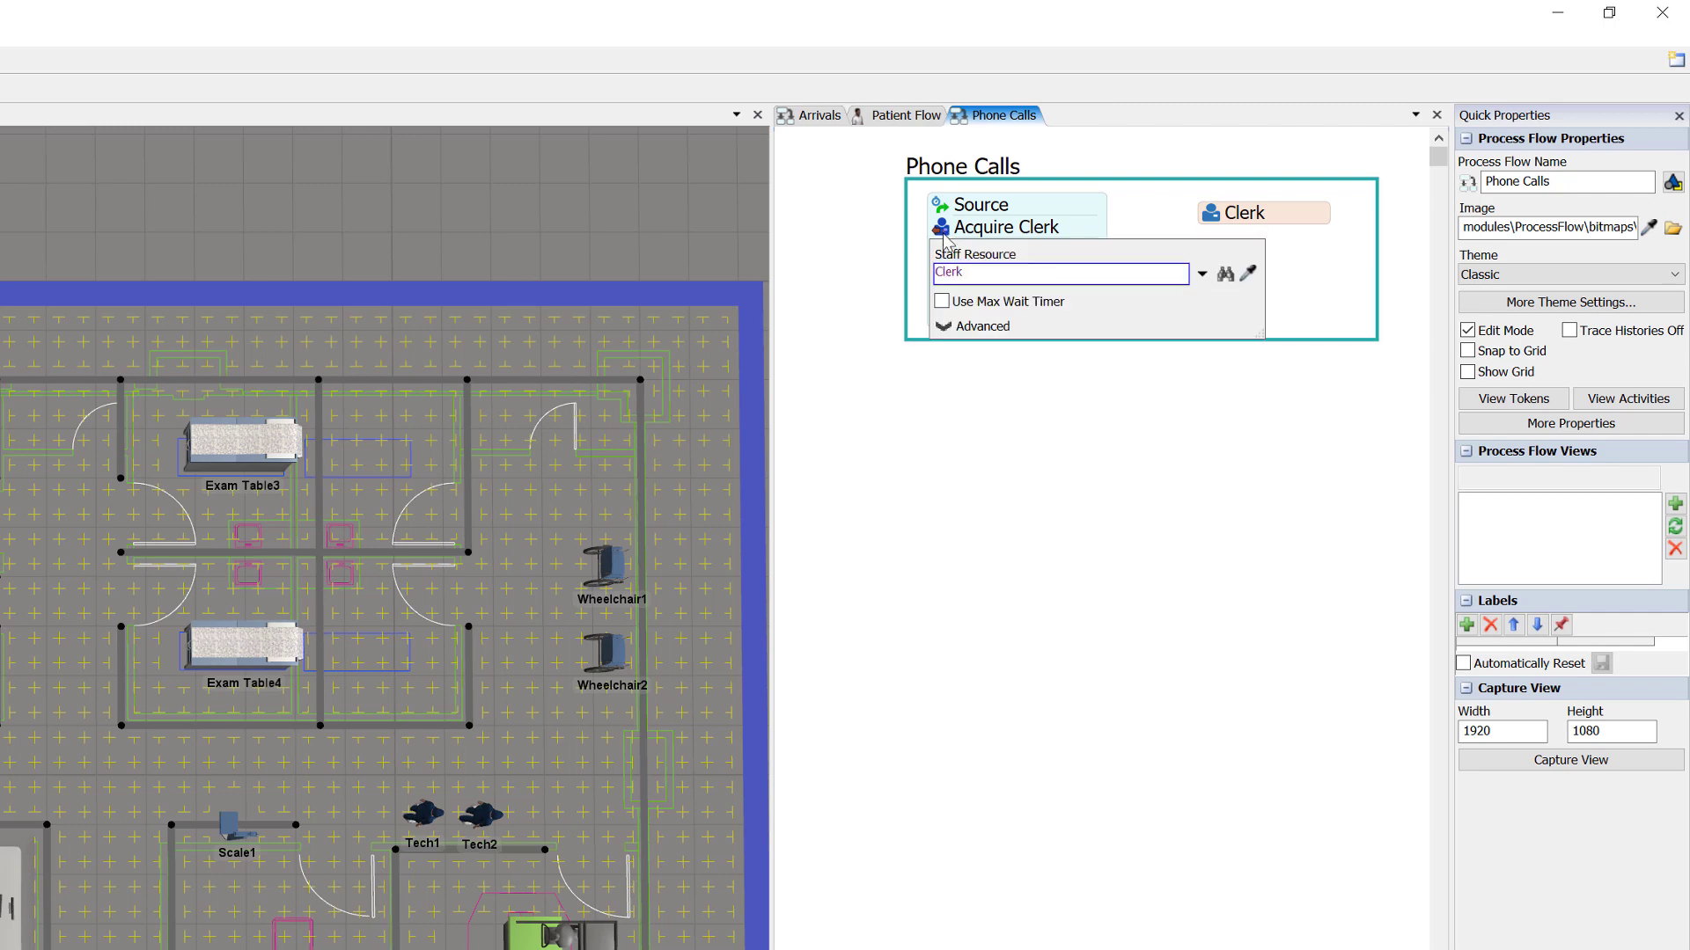
click(946, 327)
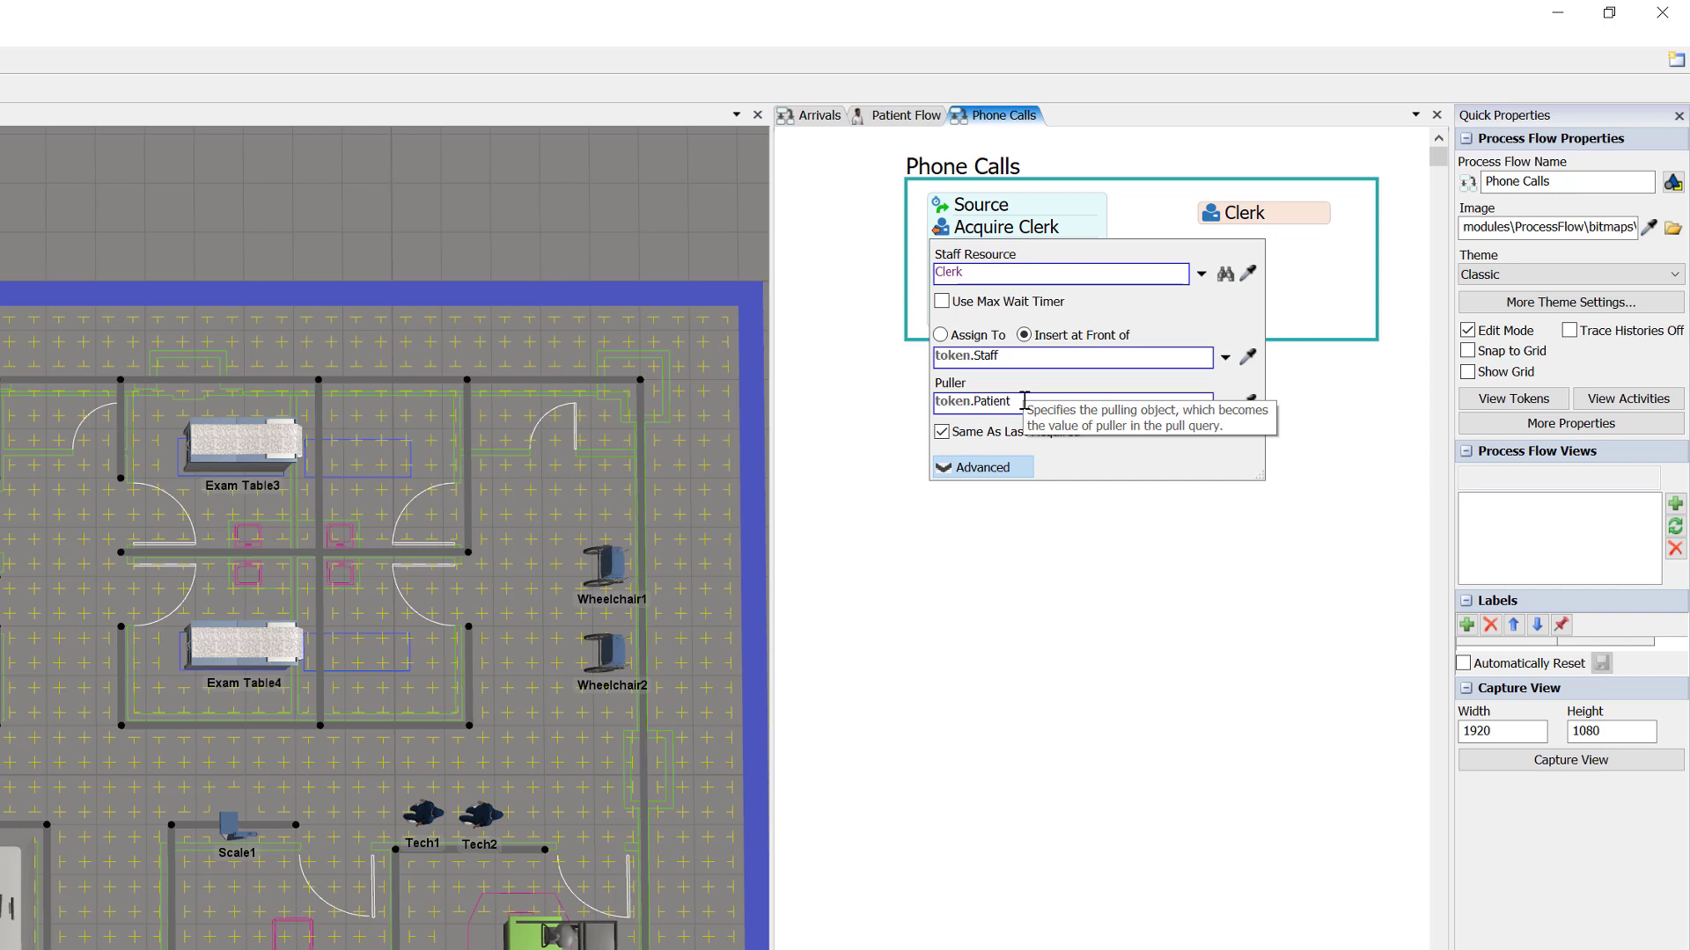
click(1024, 402)
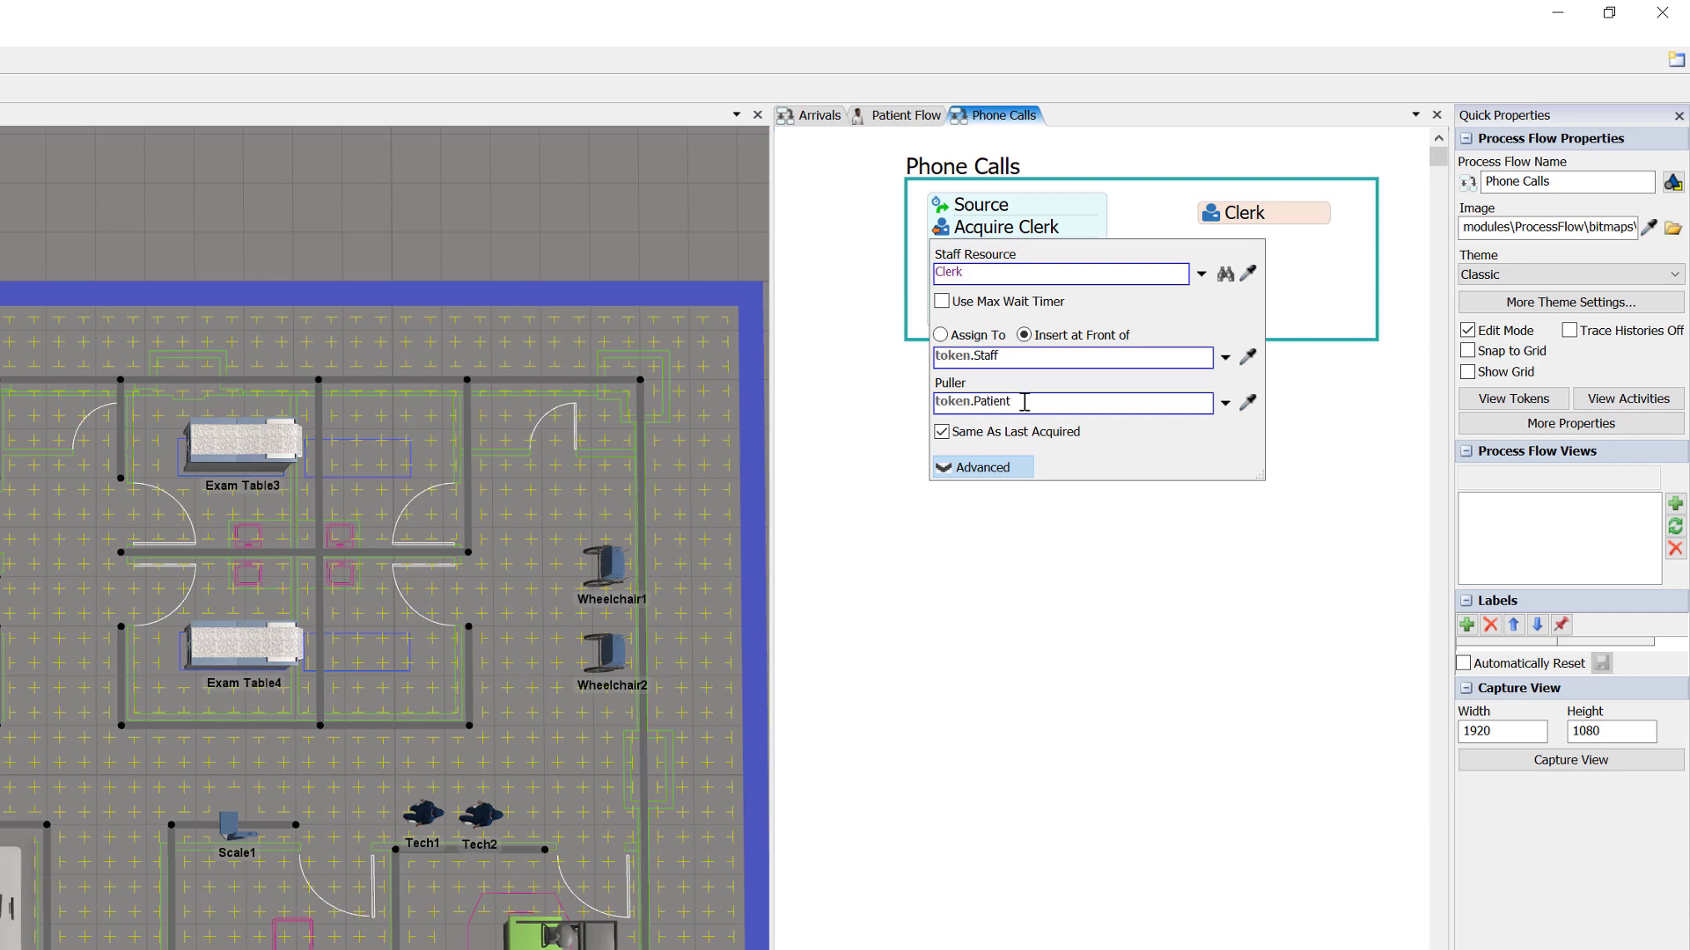
key(BackSpace)
key(BackSpace)
key(BackSpace)
key(BackSpace)
key(BackSpace)
key(BackSpace)
key(BackSpace)
key(BackSpace)
click(893, 397)
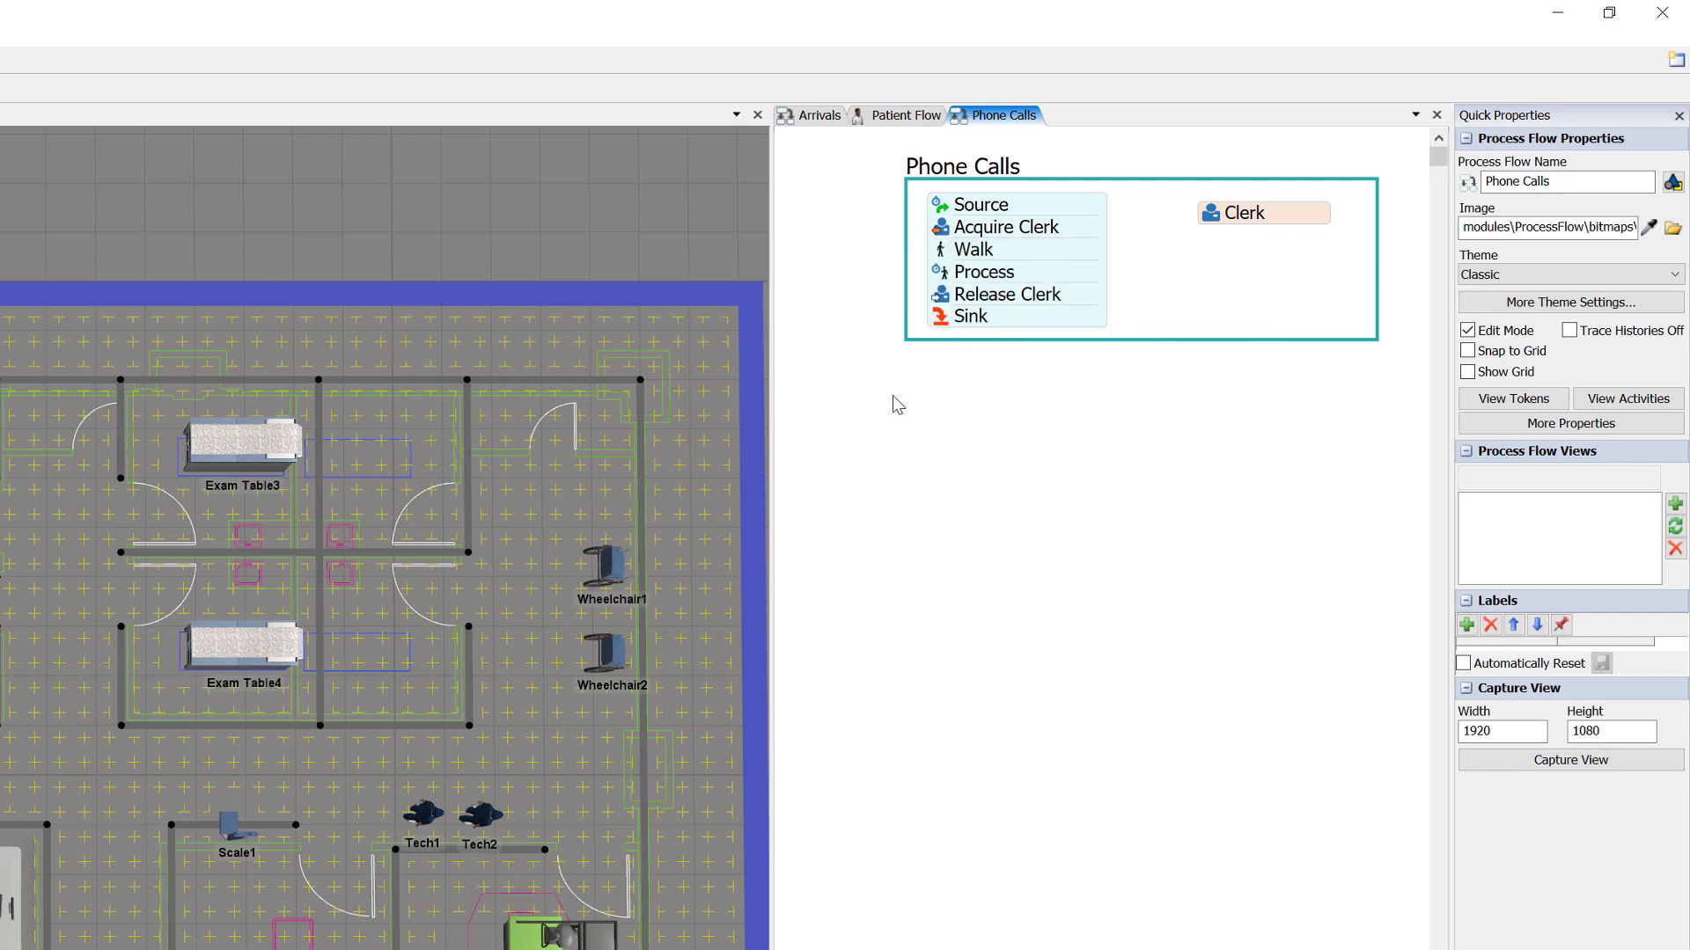
- Set the Walk activity's destination to Phone1 by sampling the phone at the nurse station in the model
click(943, 251)
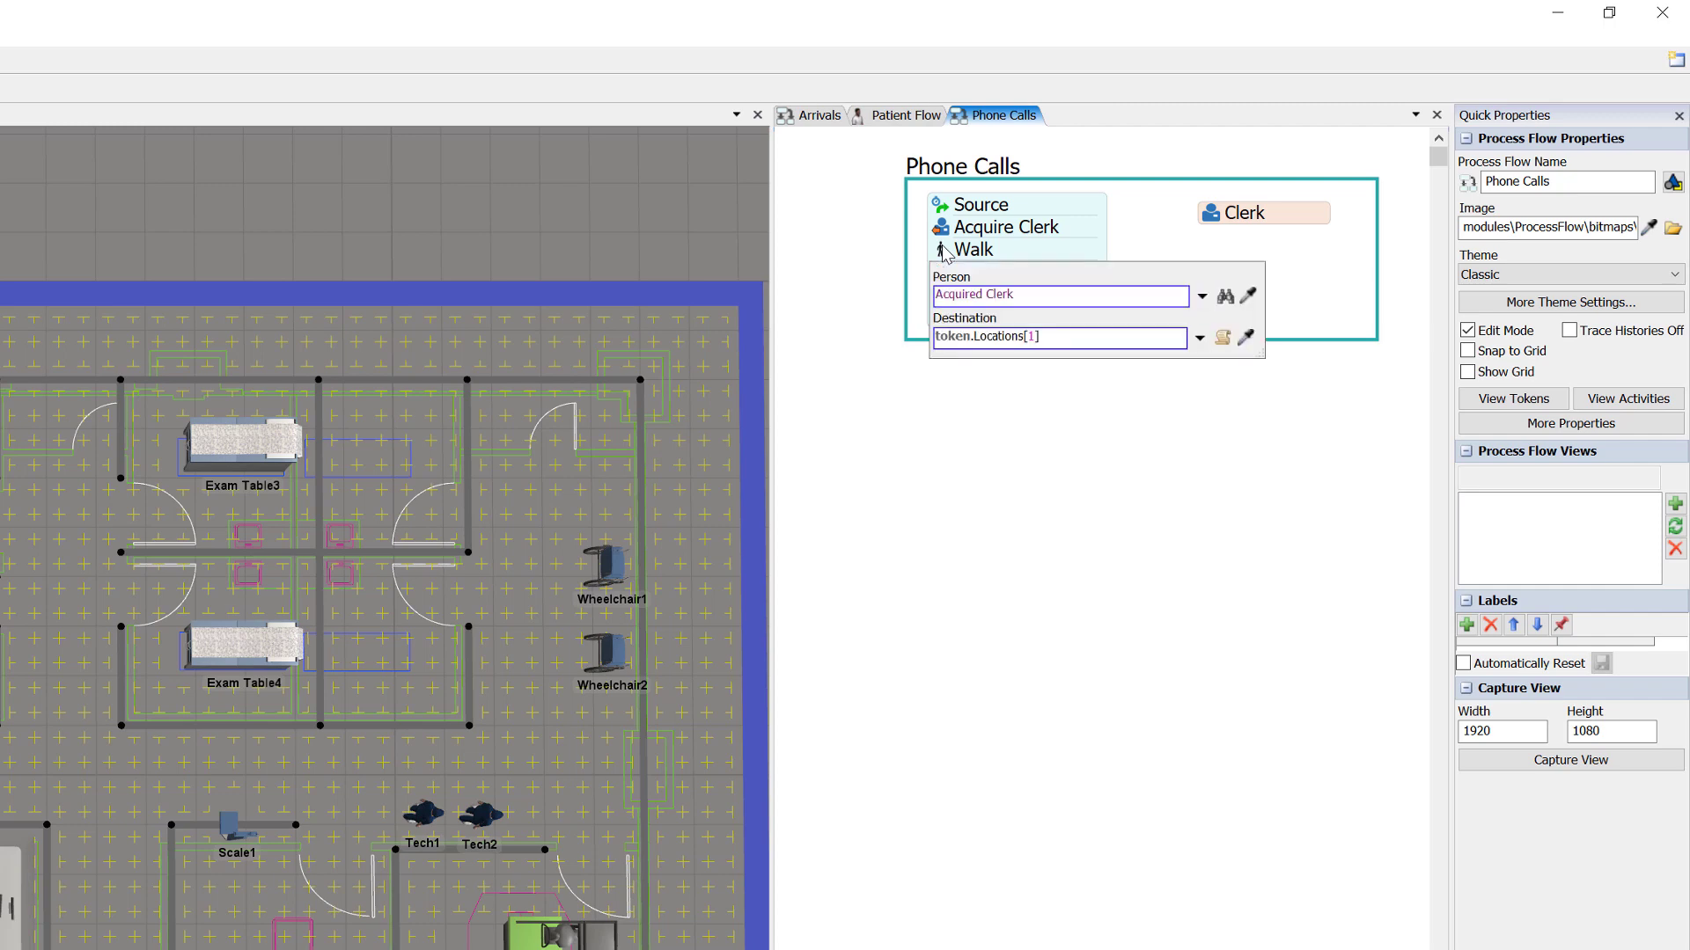
click(1249, 341)
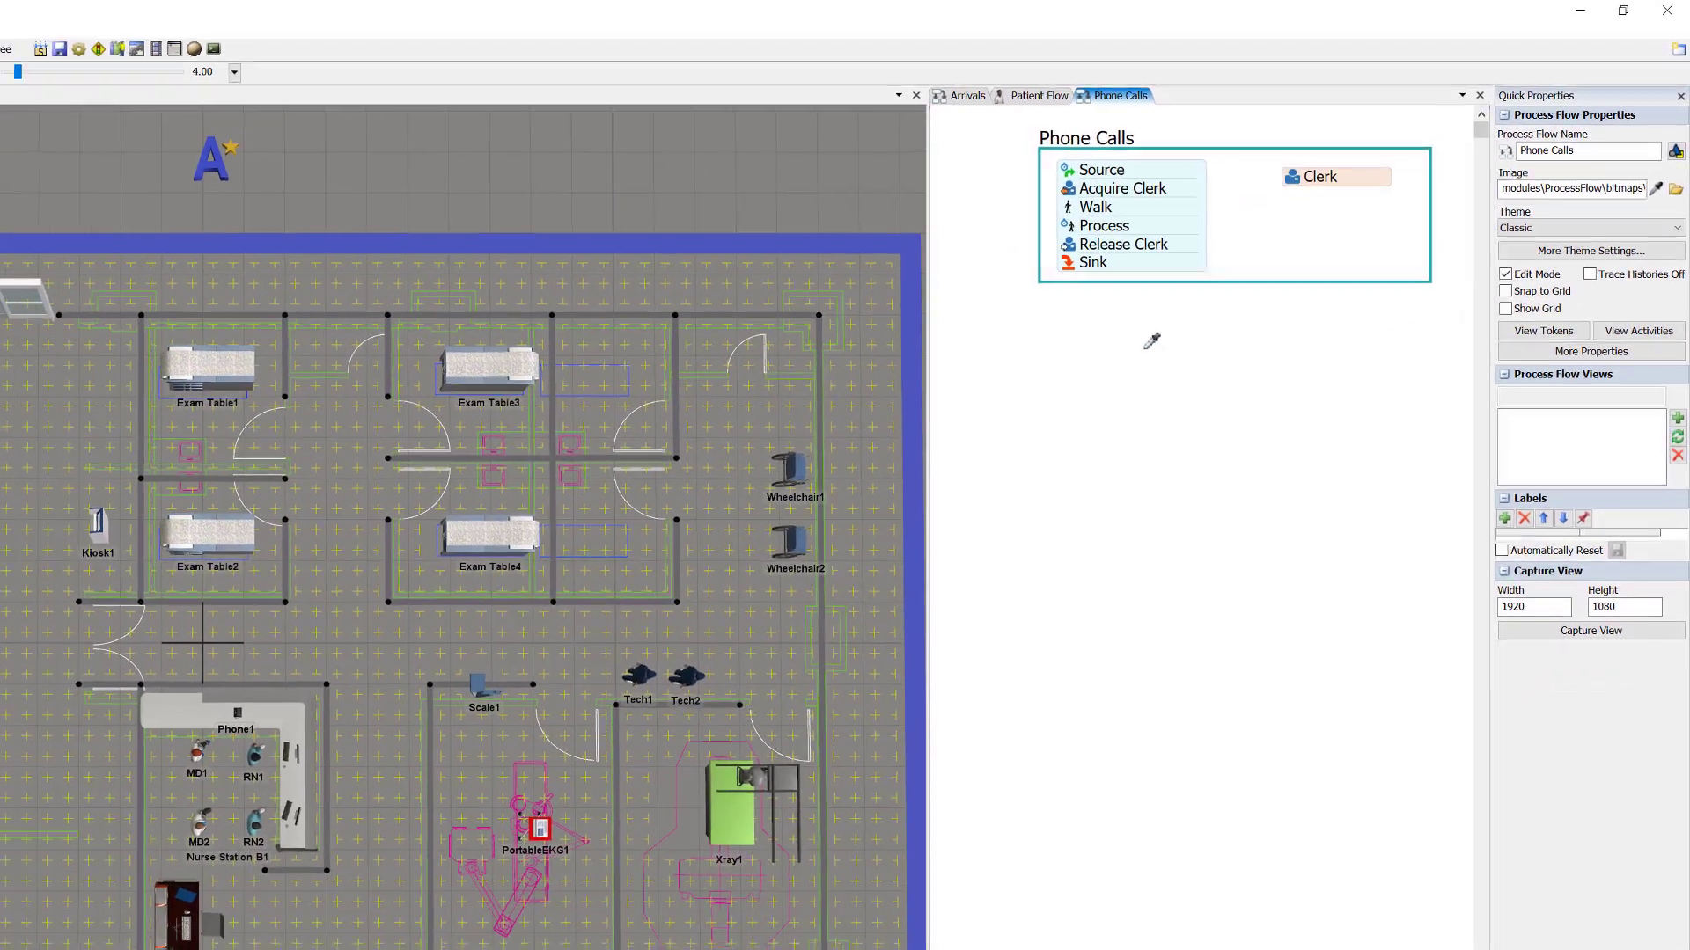
click(249, 710)
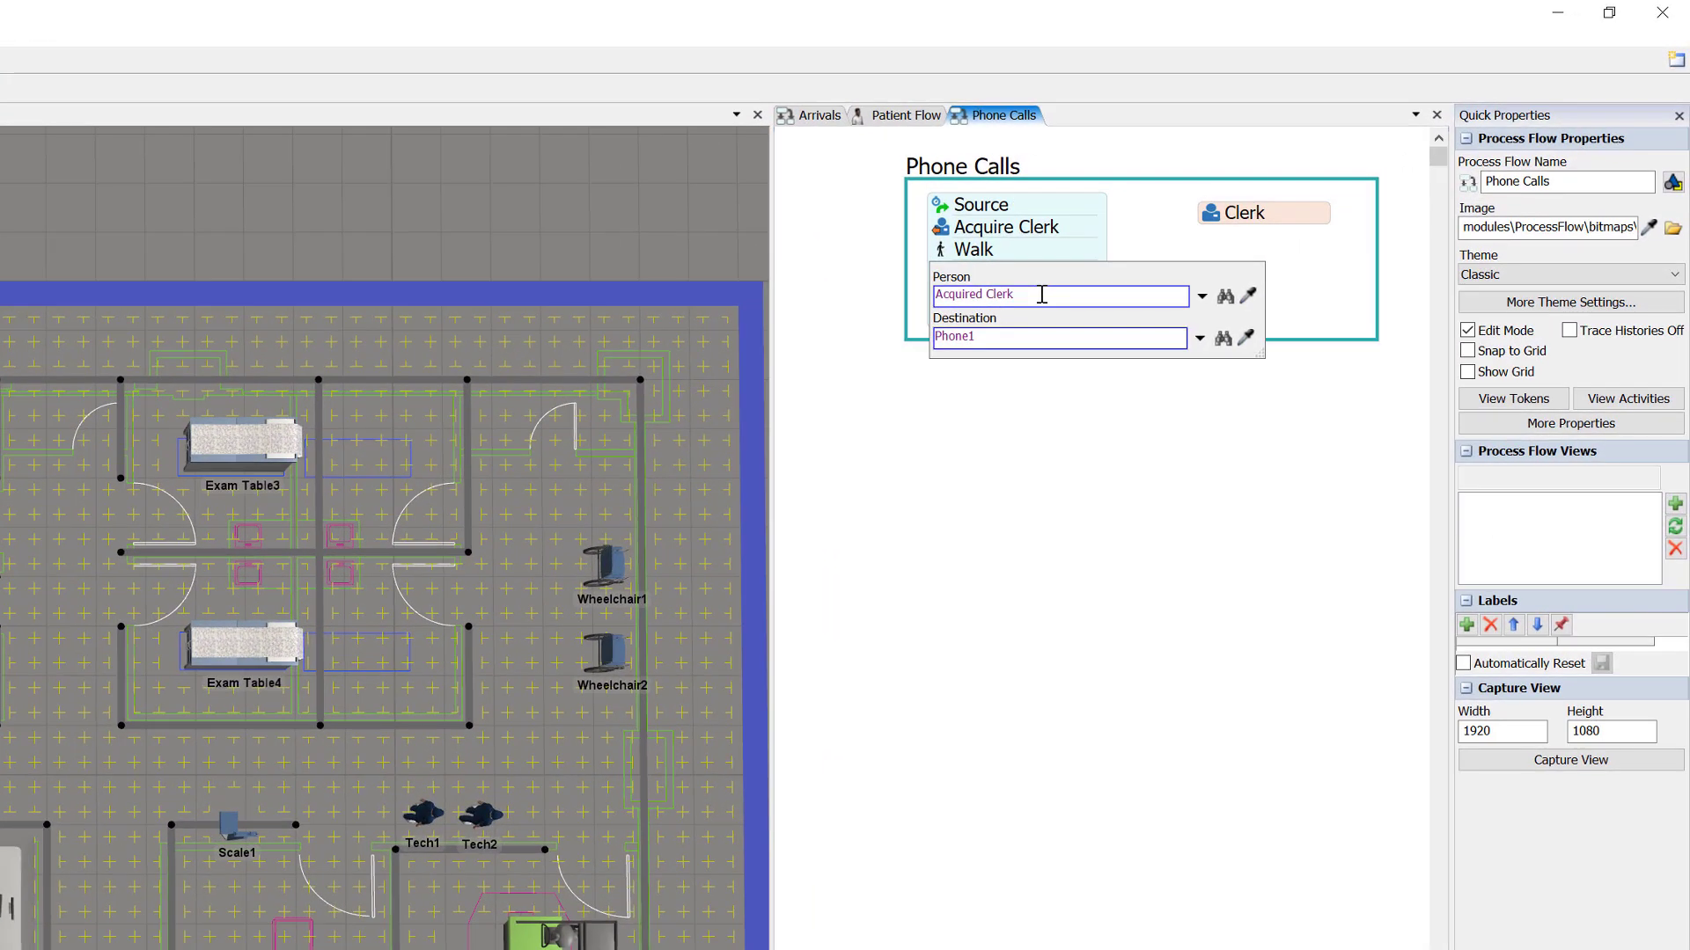
click(1035, 415)
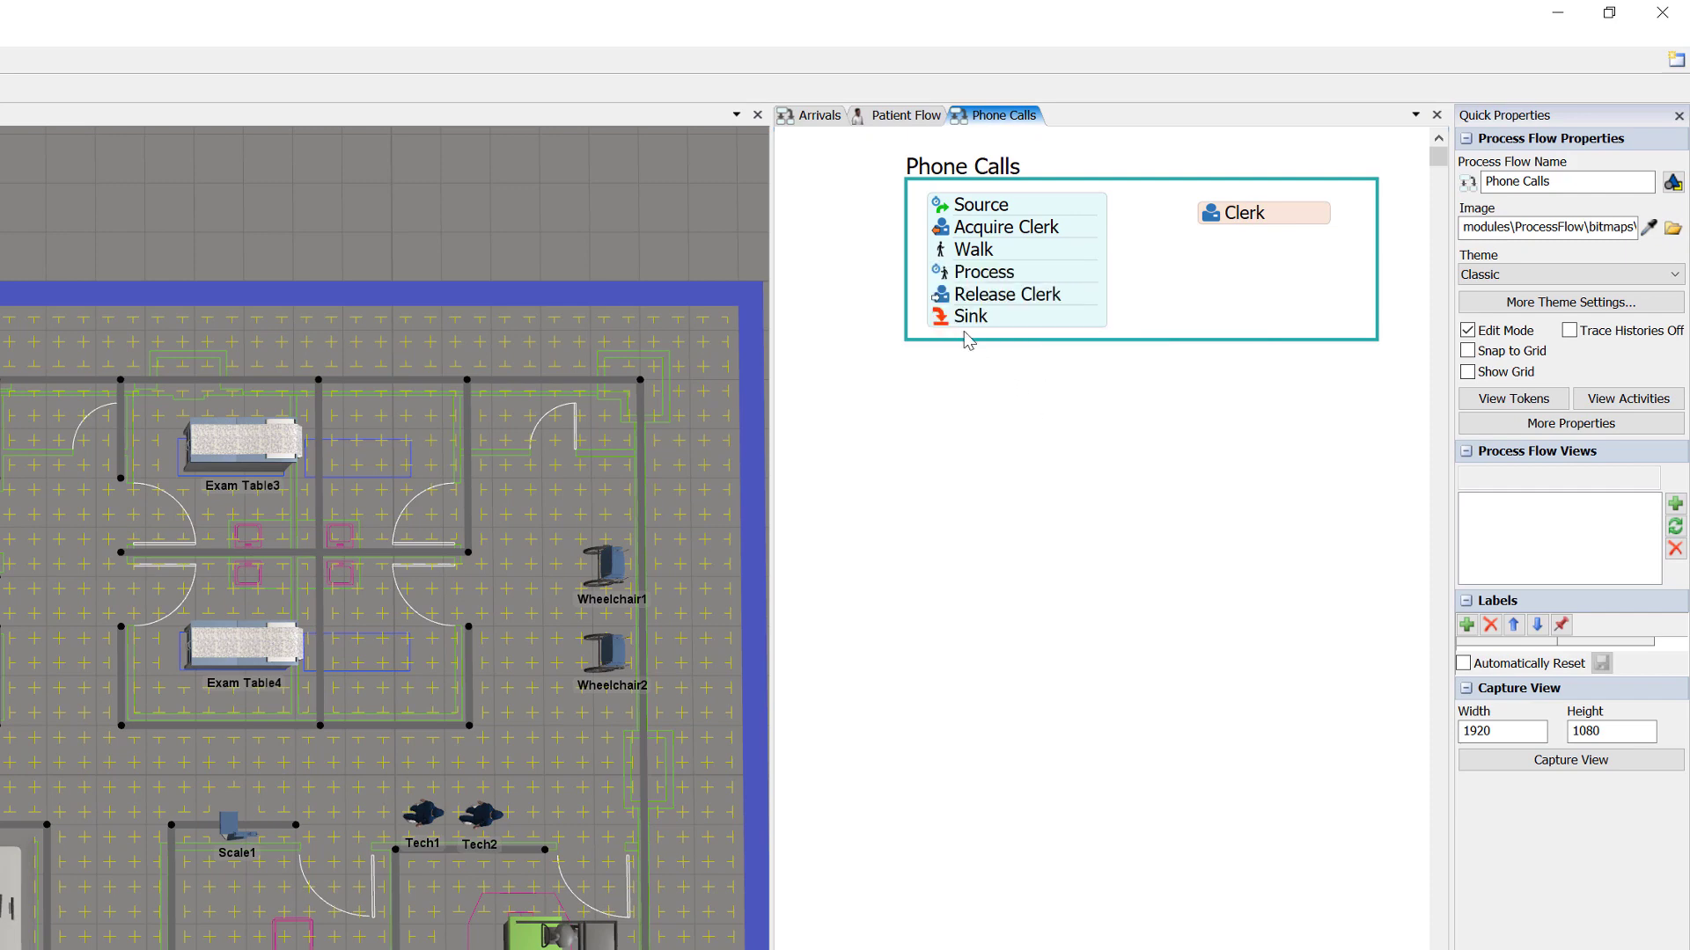
- Set the Process activity's process time to minutes(1)
click(938, 275)
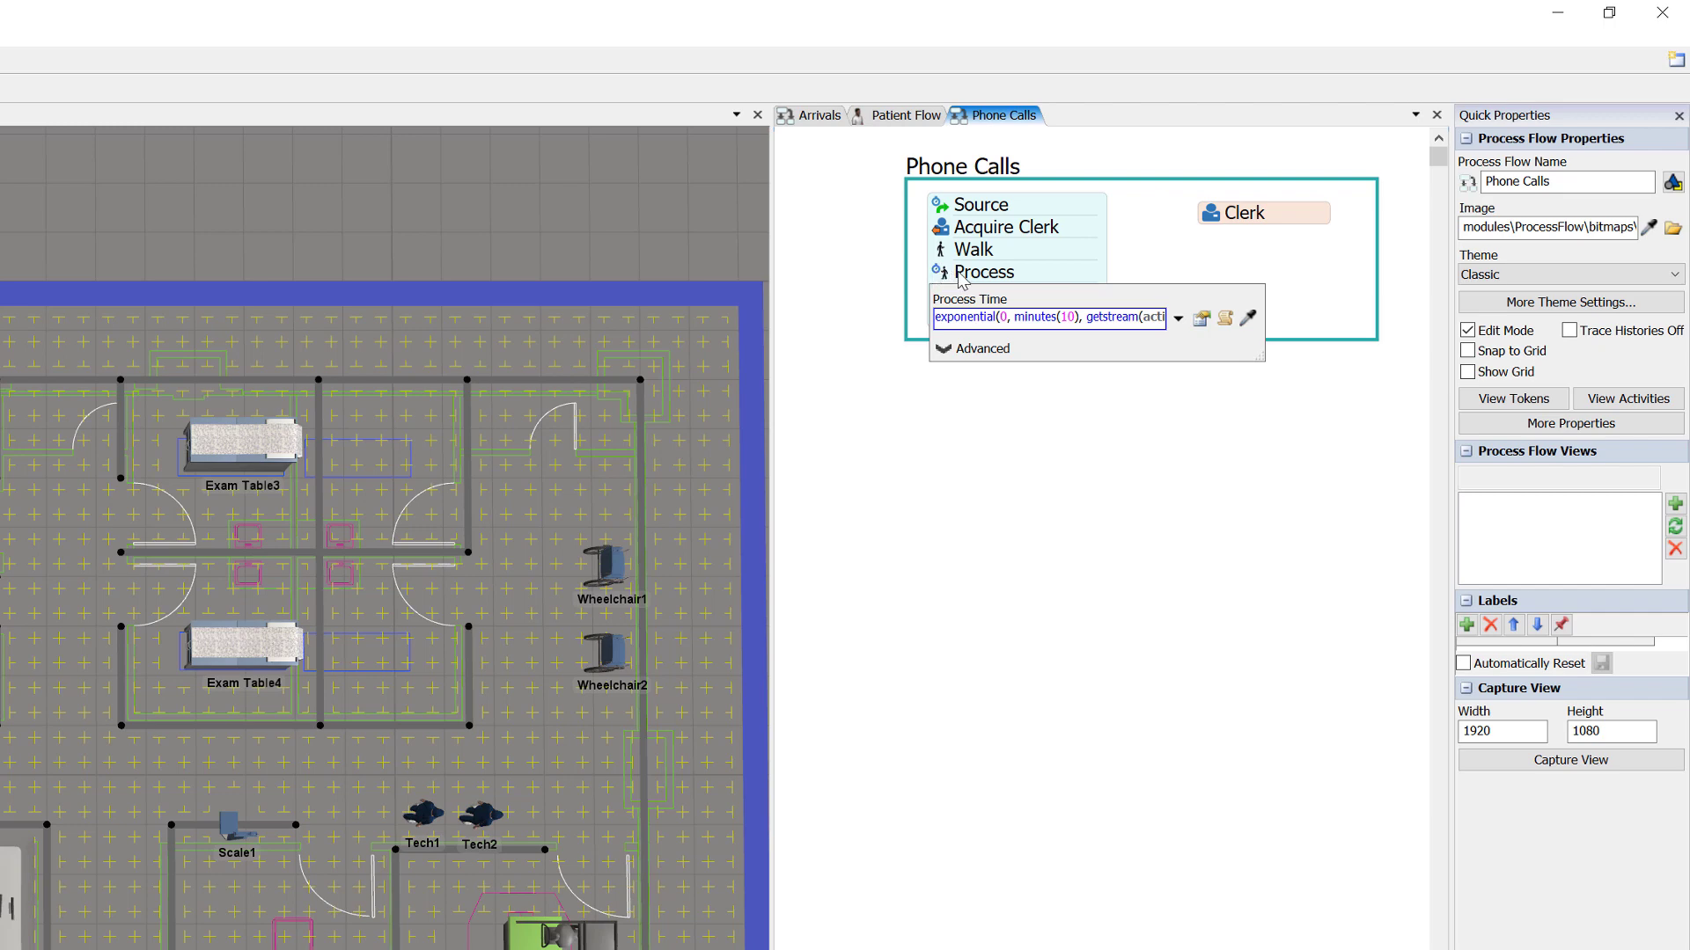
triple_click(1080, 321)
text(minu)
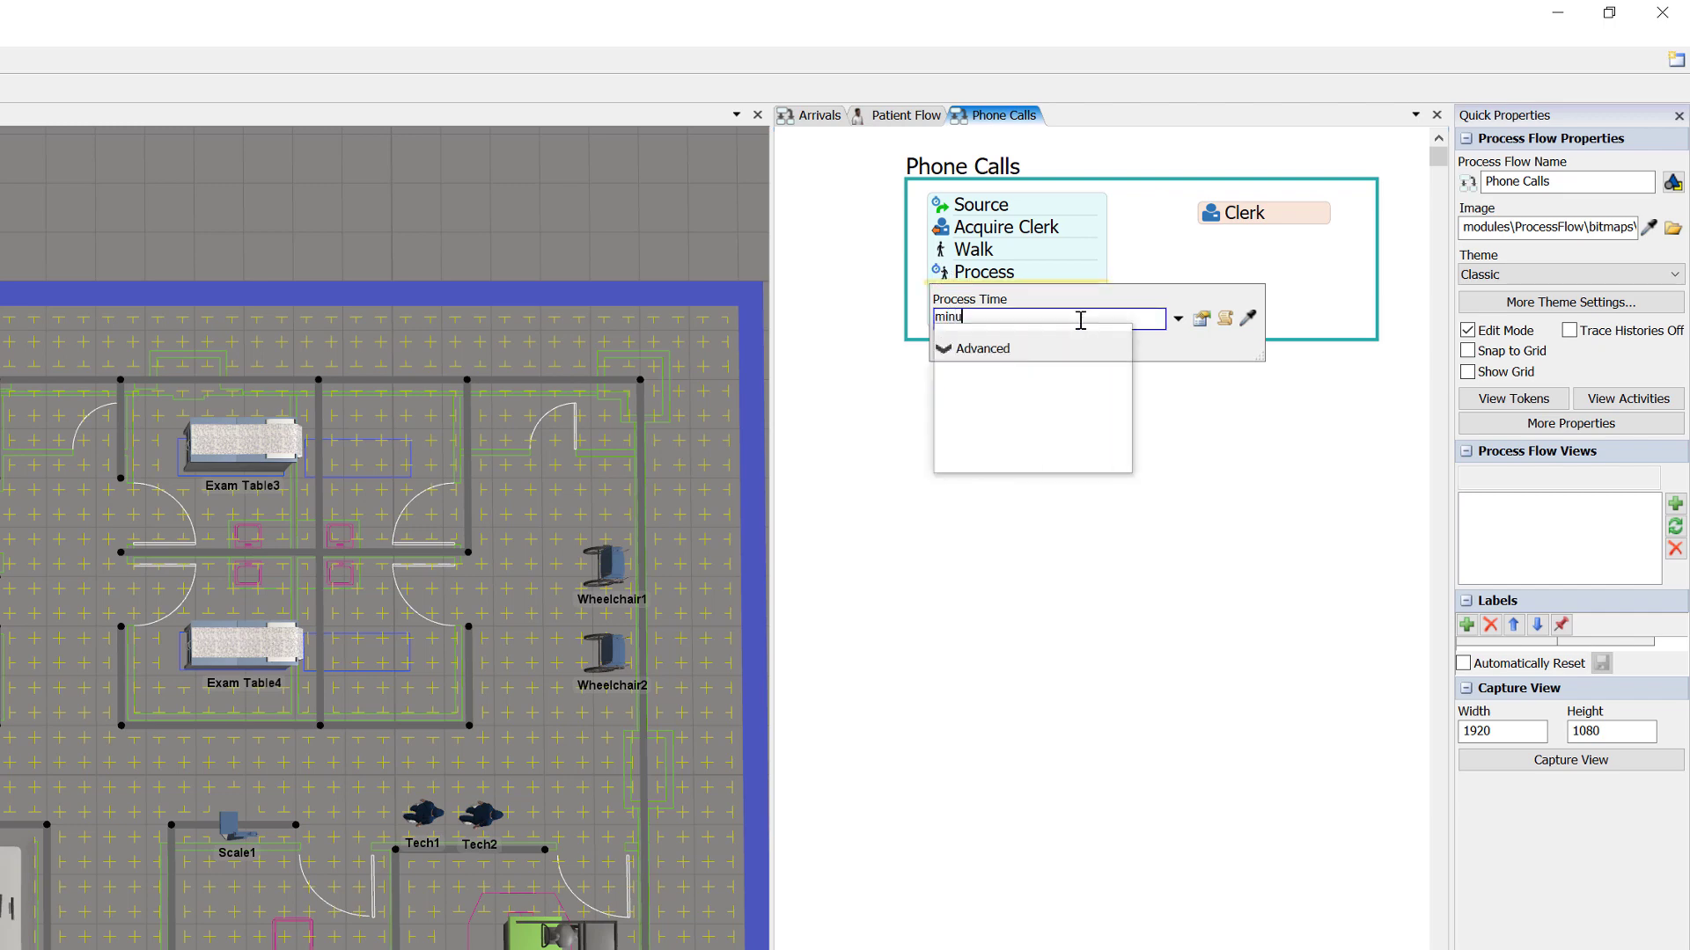
text(tes()1)
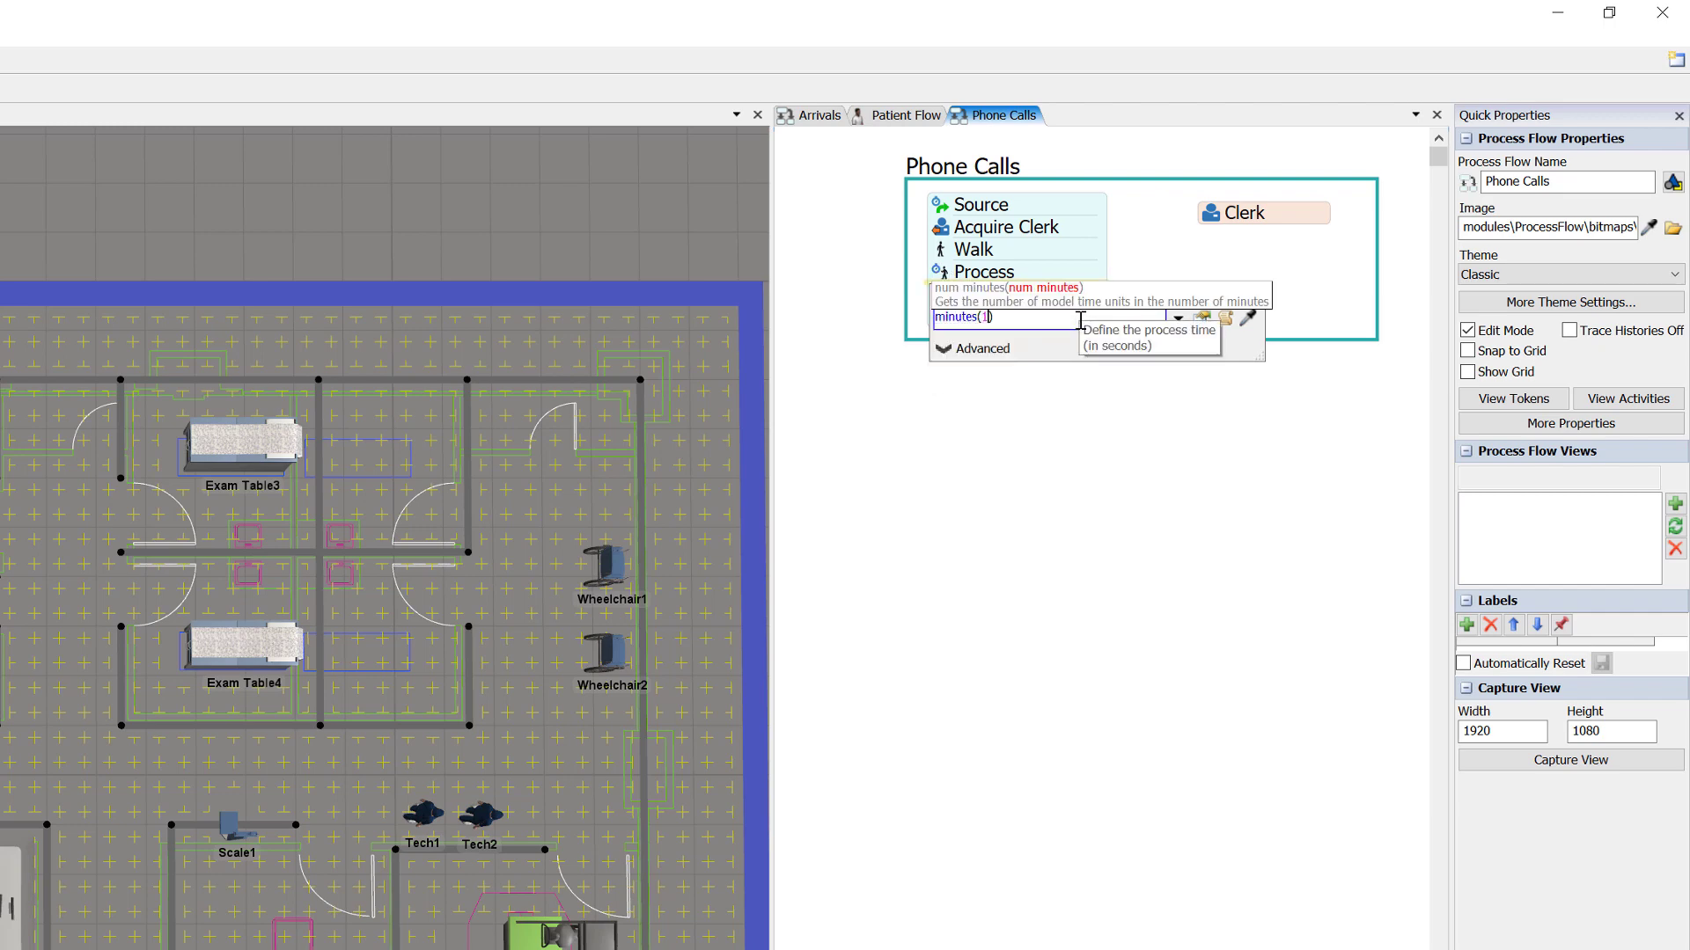
key(Right)
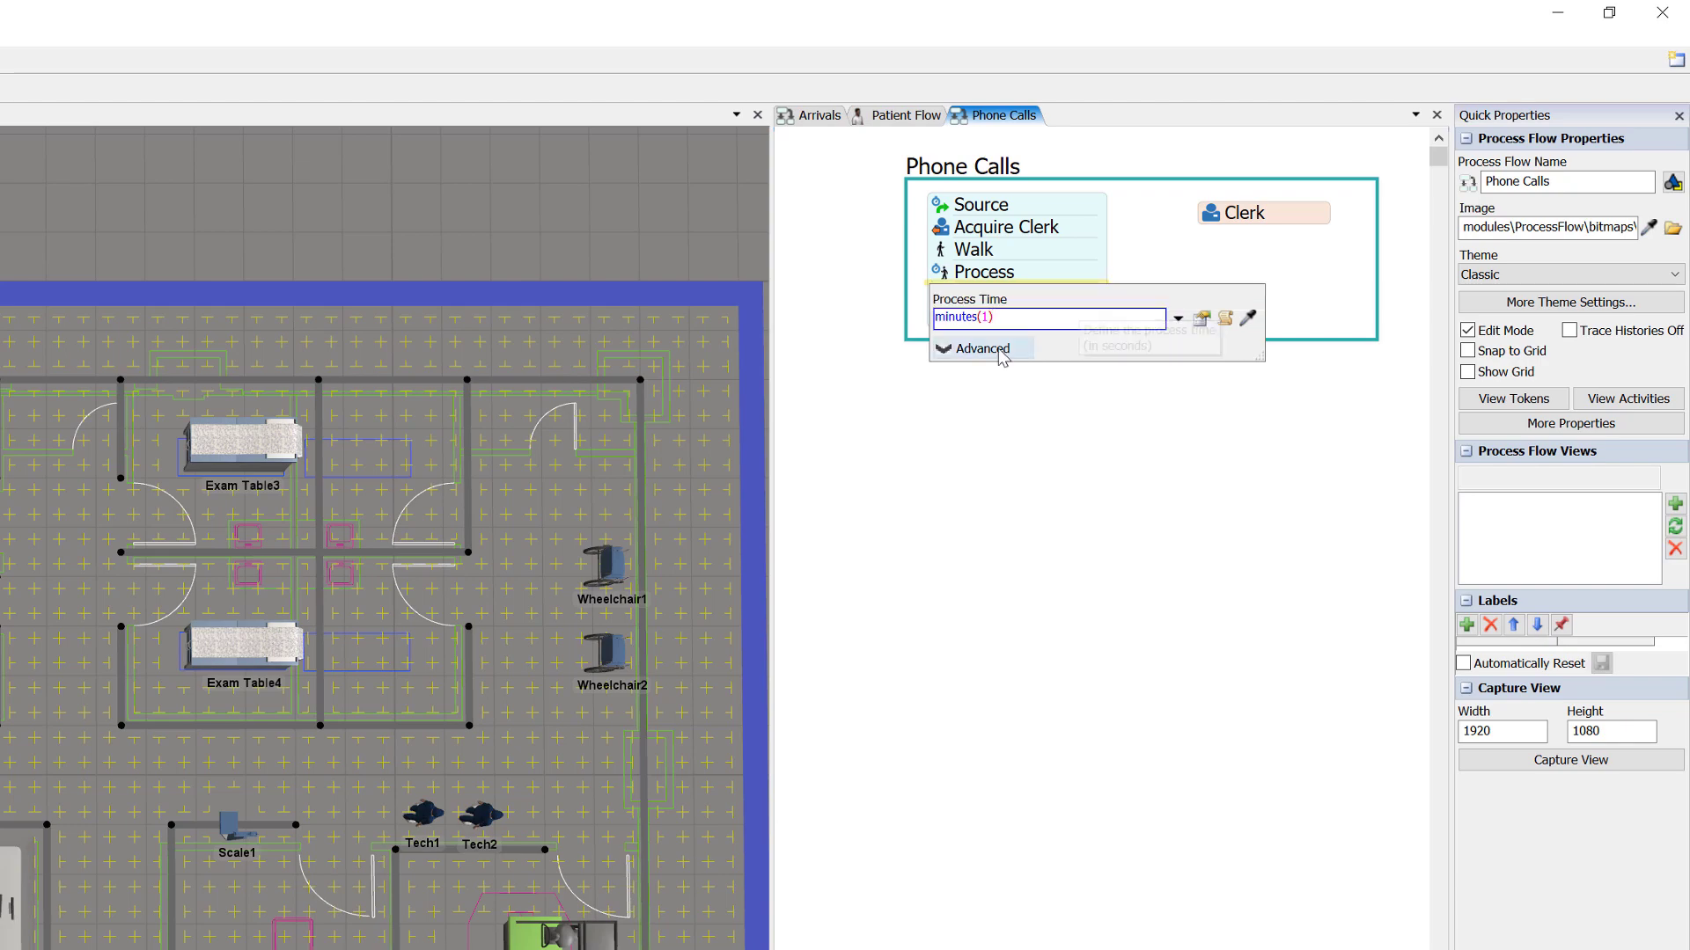
- Remove the Patient object from the Process activity's involved resources and set the Acquired Clerk state to "PerformingTask"
click(949, 352)
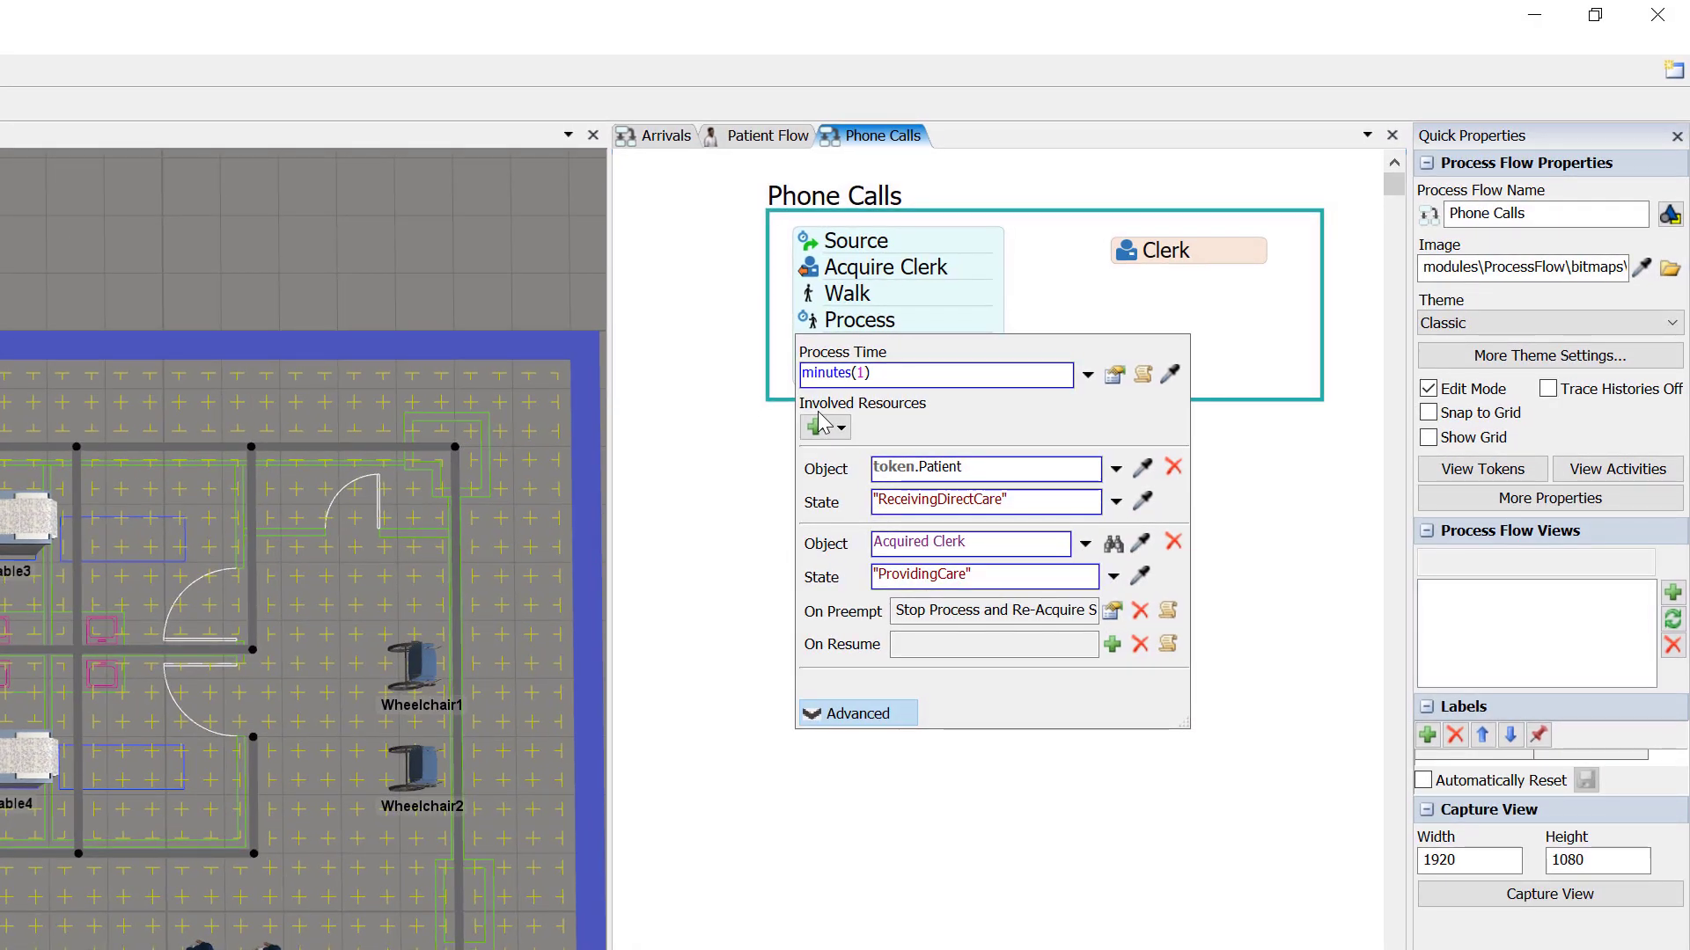
click(1173, 468)
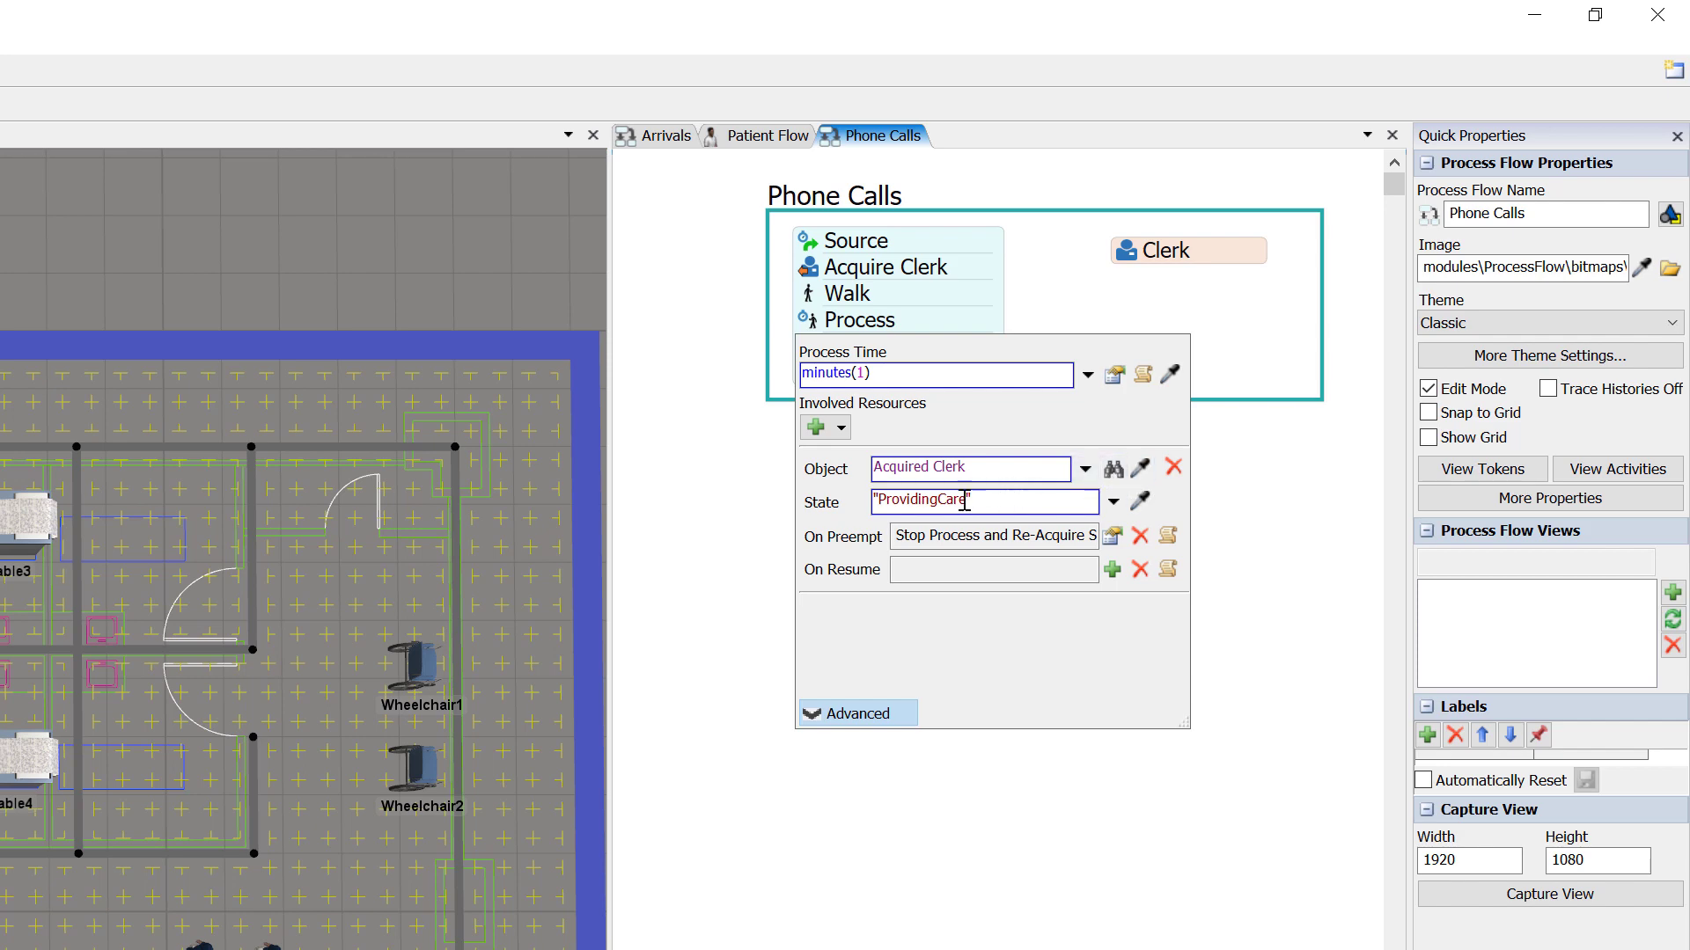
drag(963, 500, 877, 499)
text(Per)
text(forming)
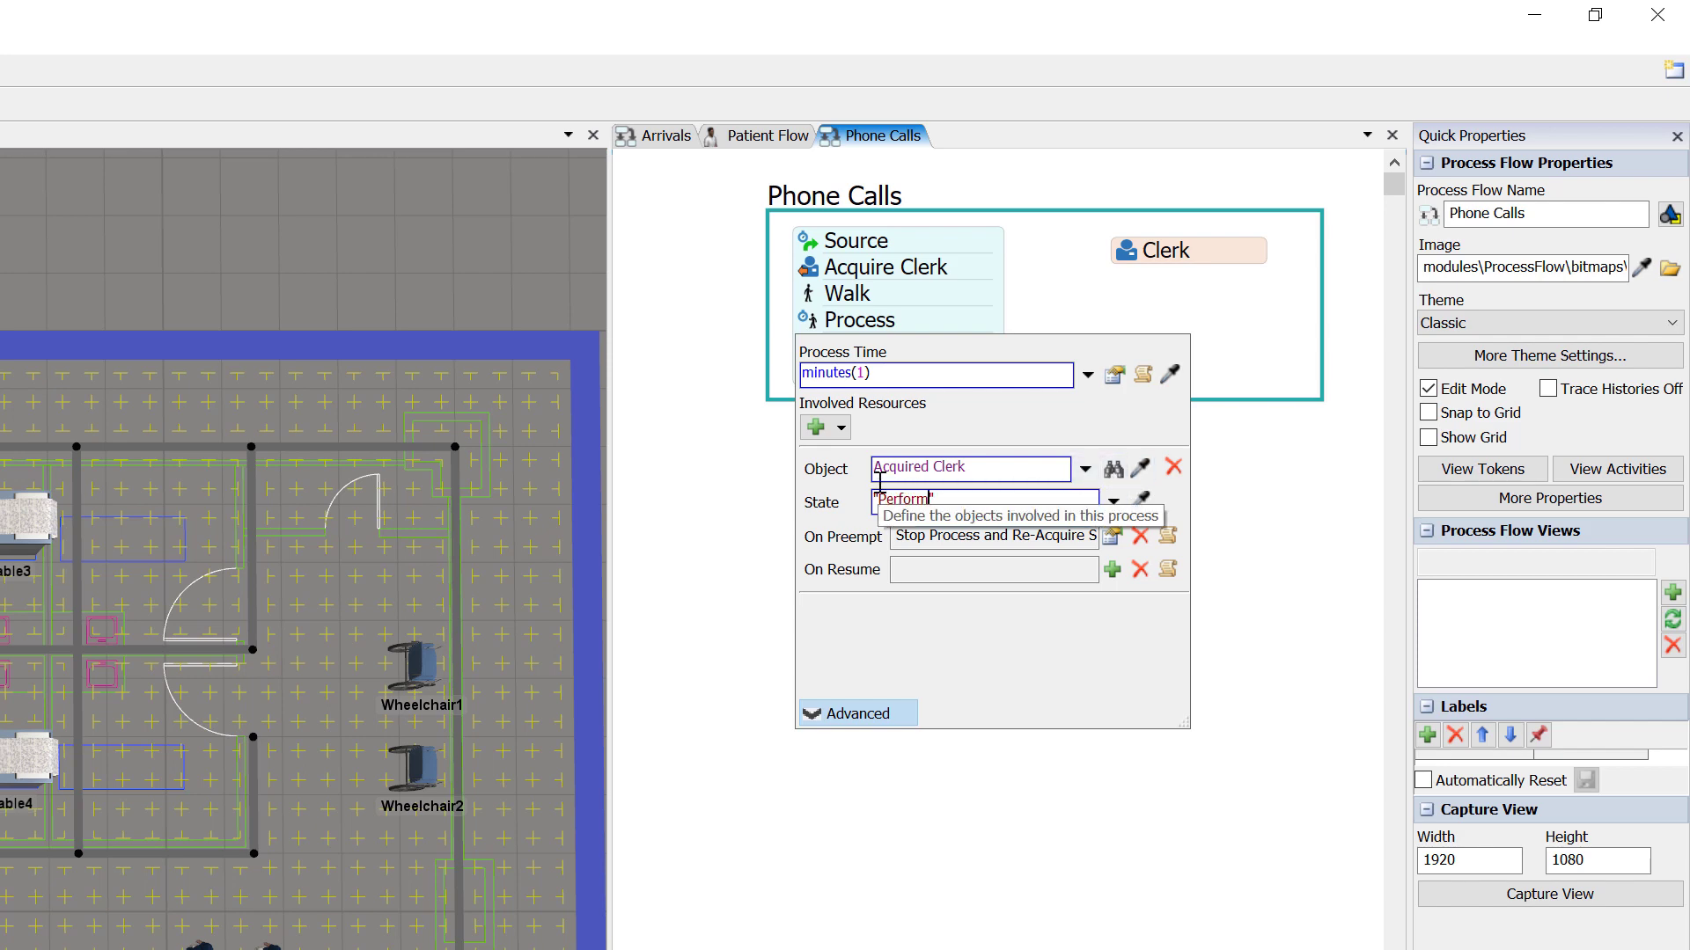
text(Task)
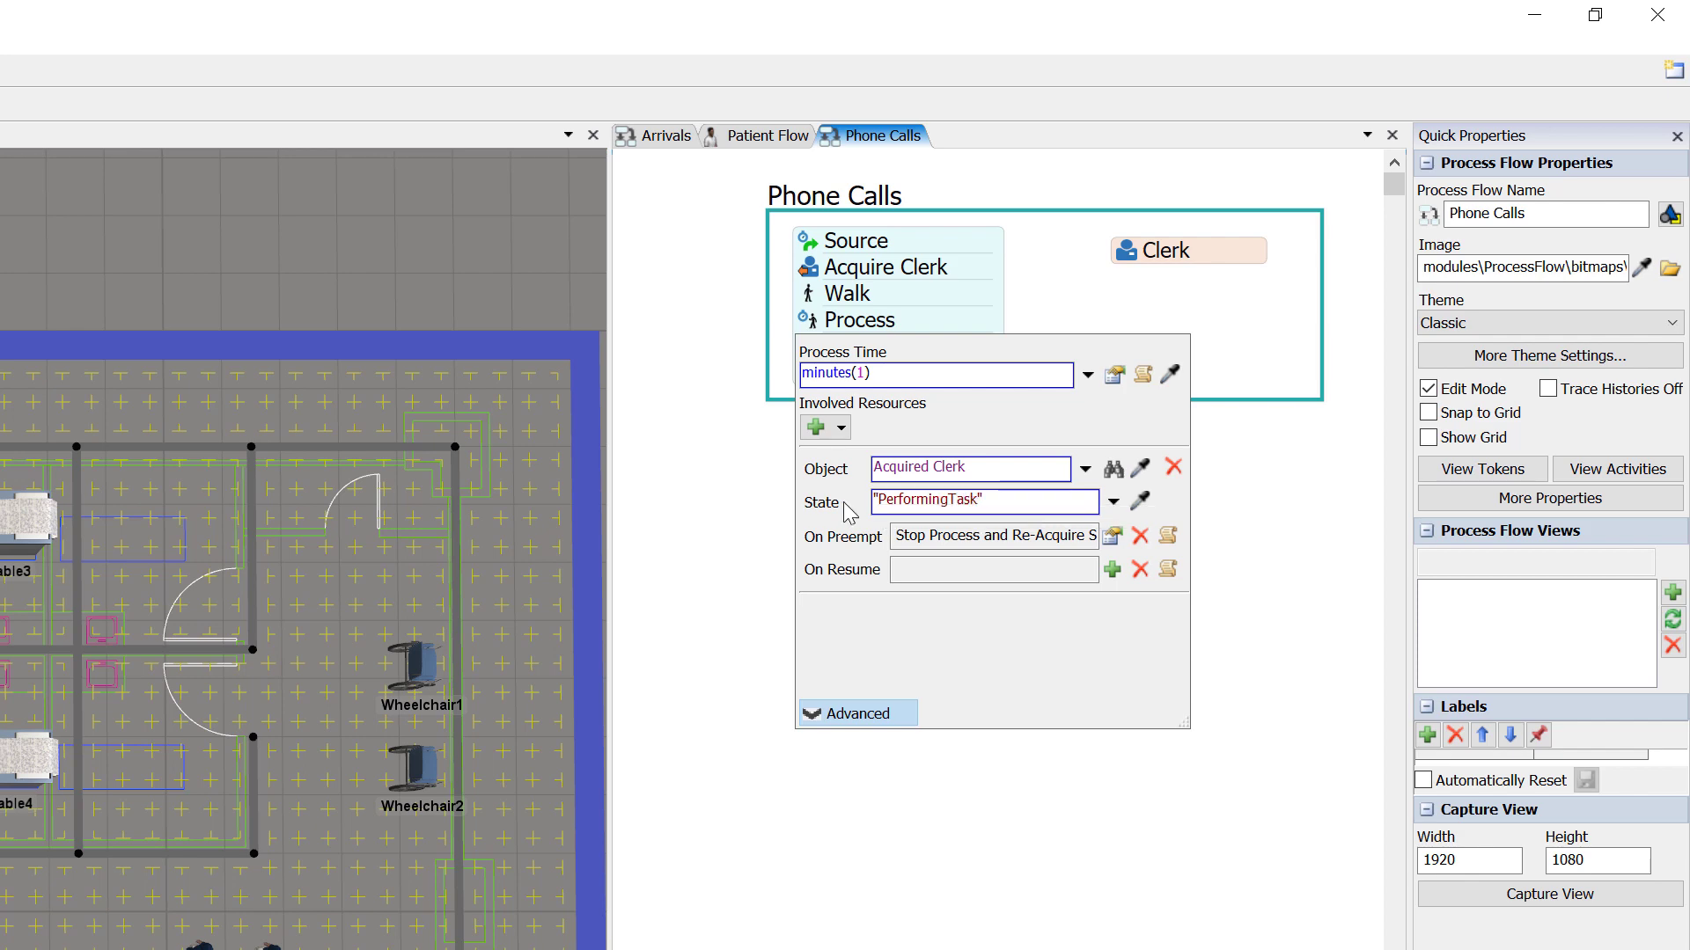
click(1058, 306)
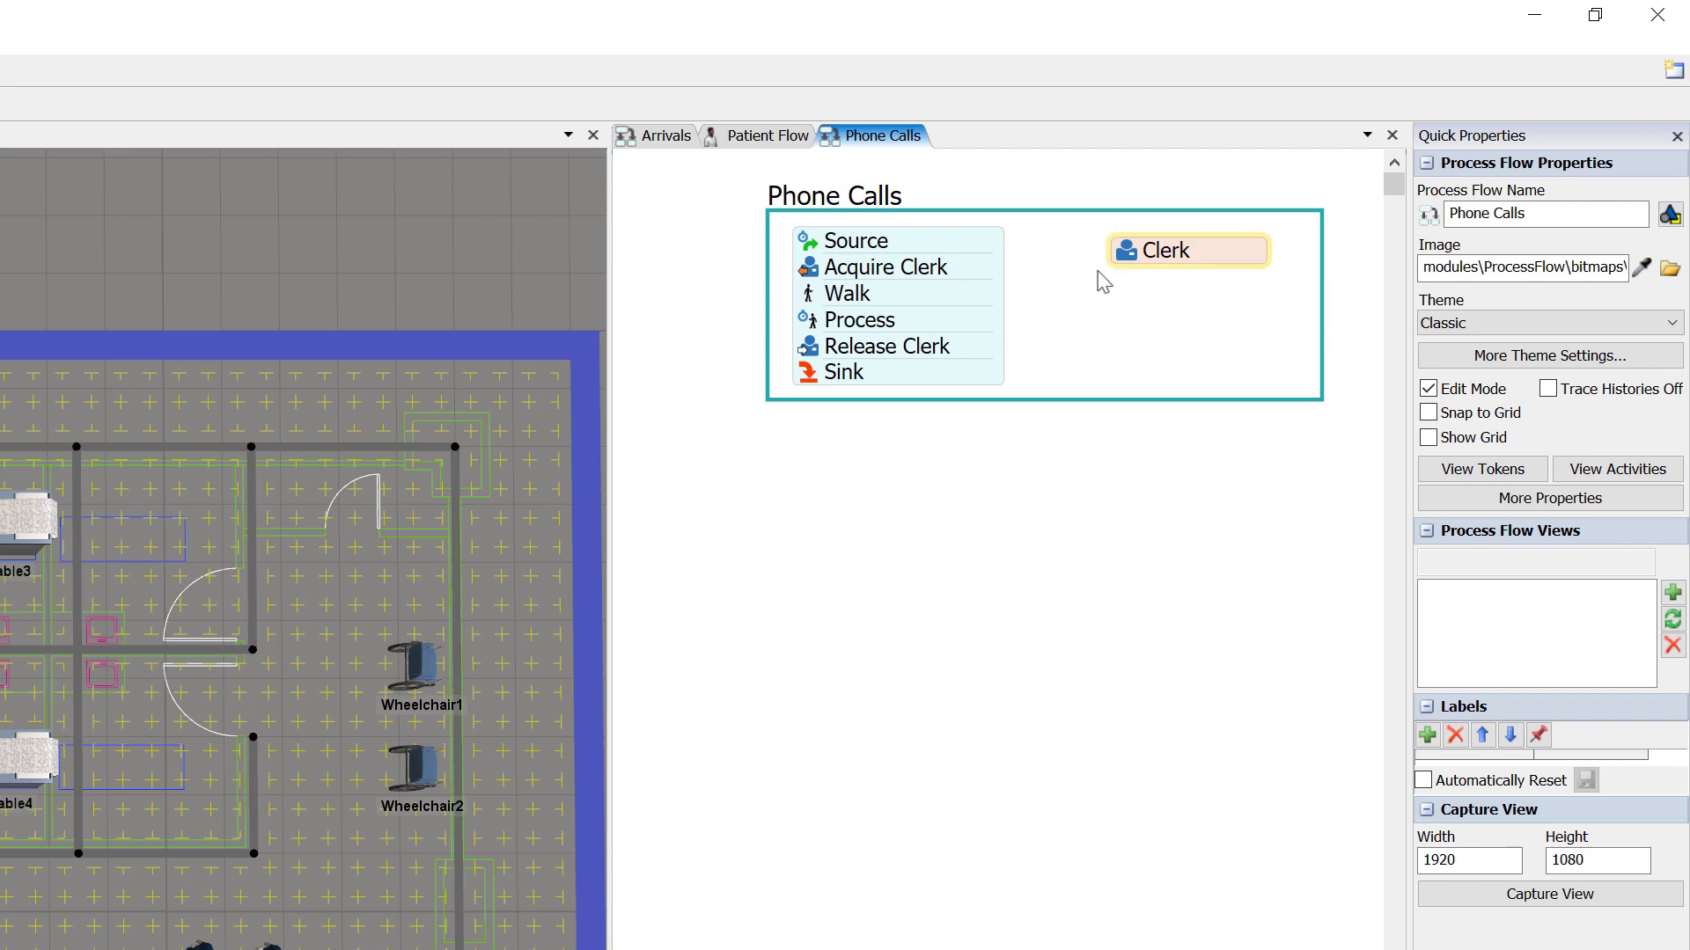
- Set the priority of the Clerk resource in the Phone Calls flow to 200
click(1130, 255)
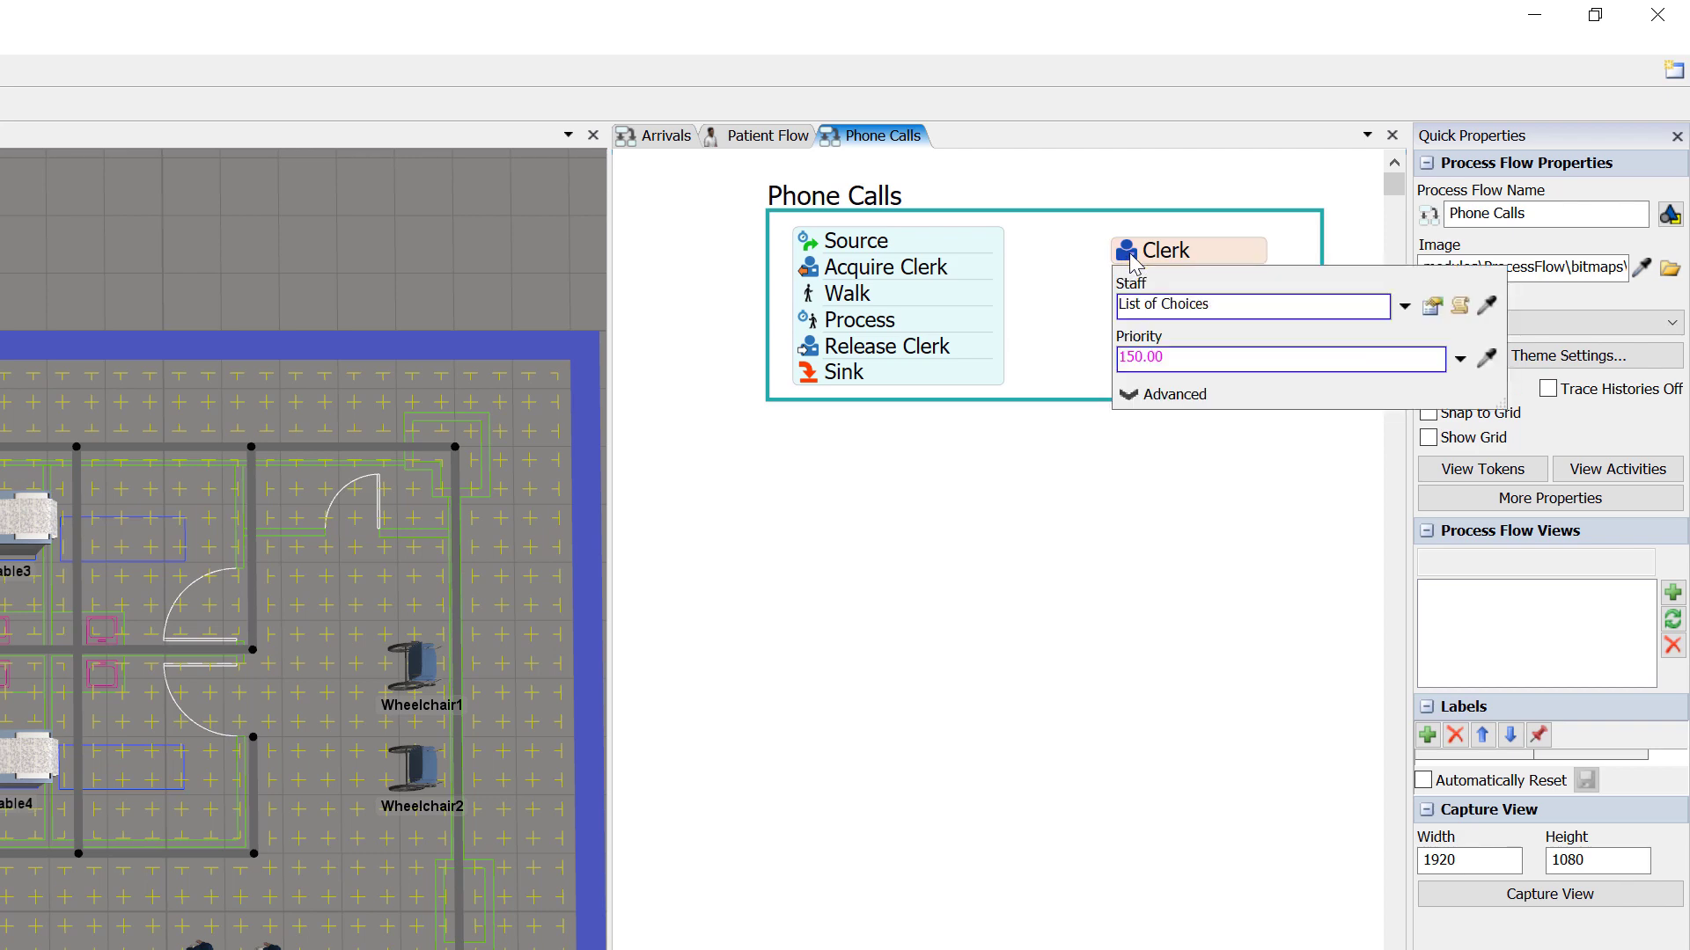
double_click(1154, 357)
drag(1153, 356, 1117, 358)
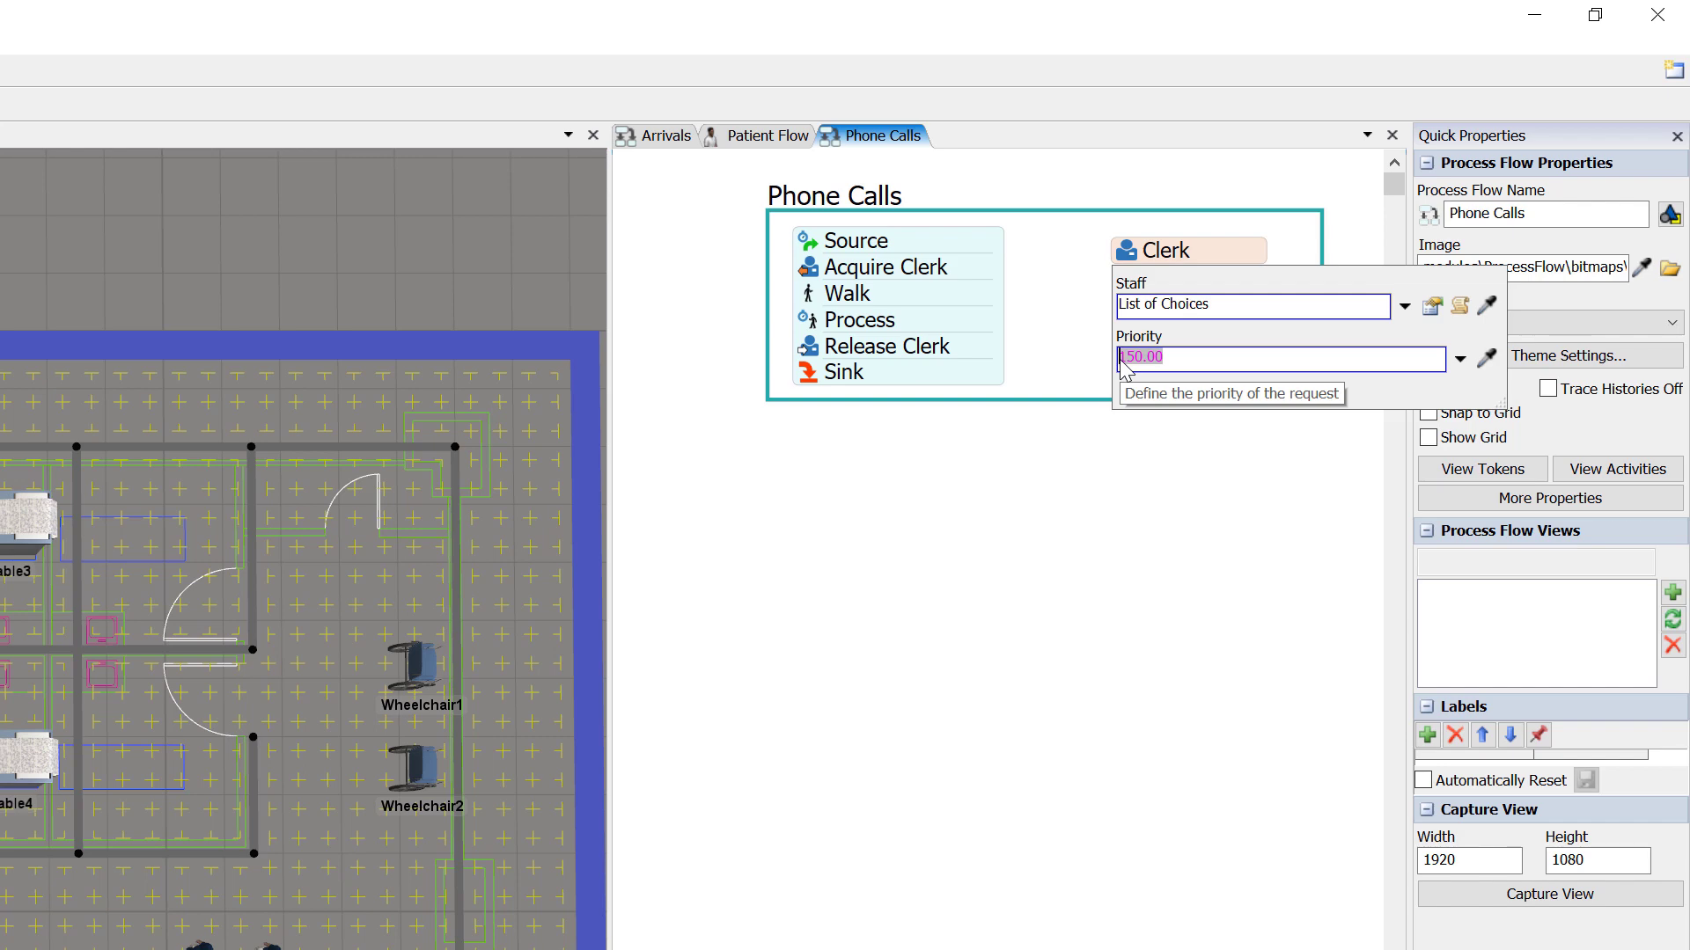
text(200)
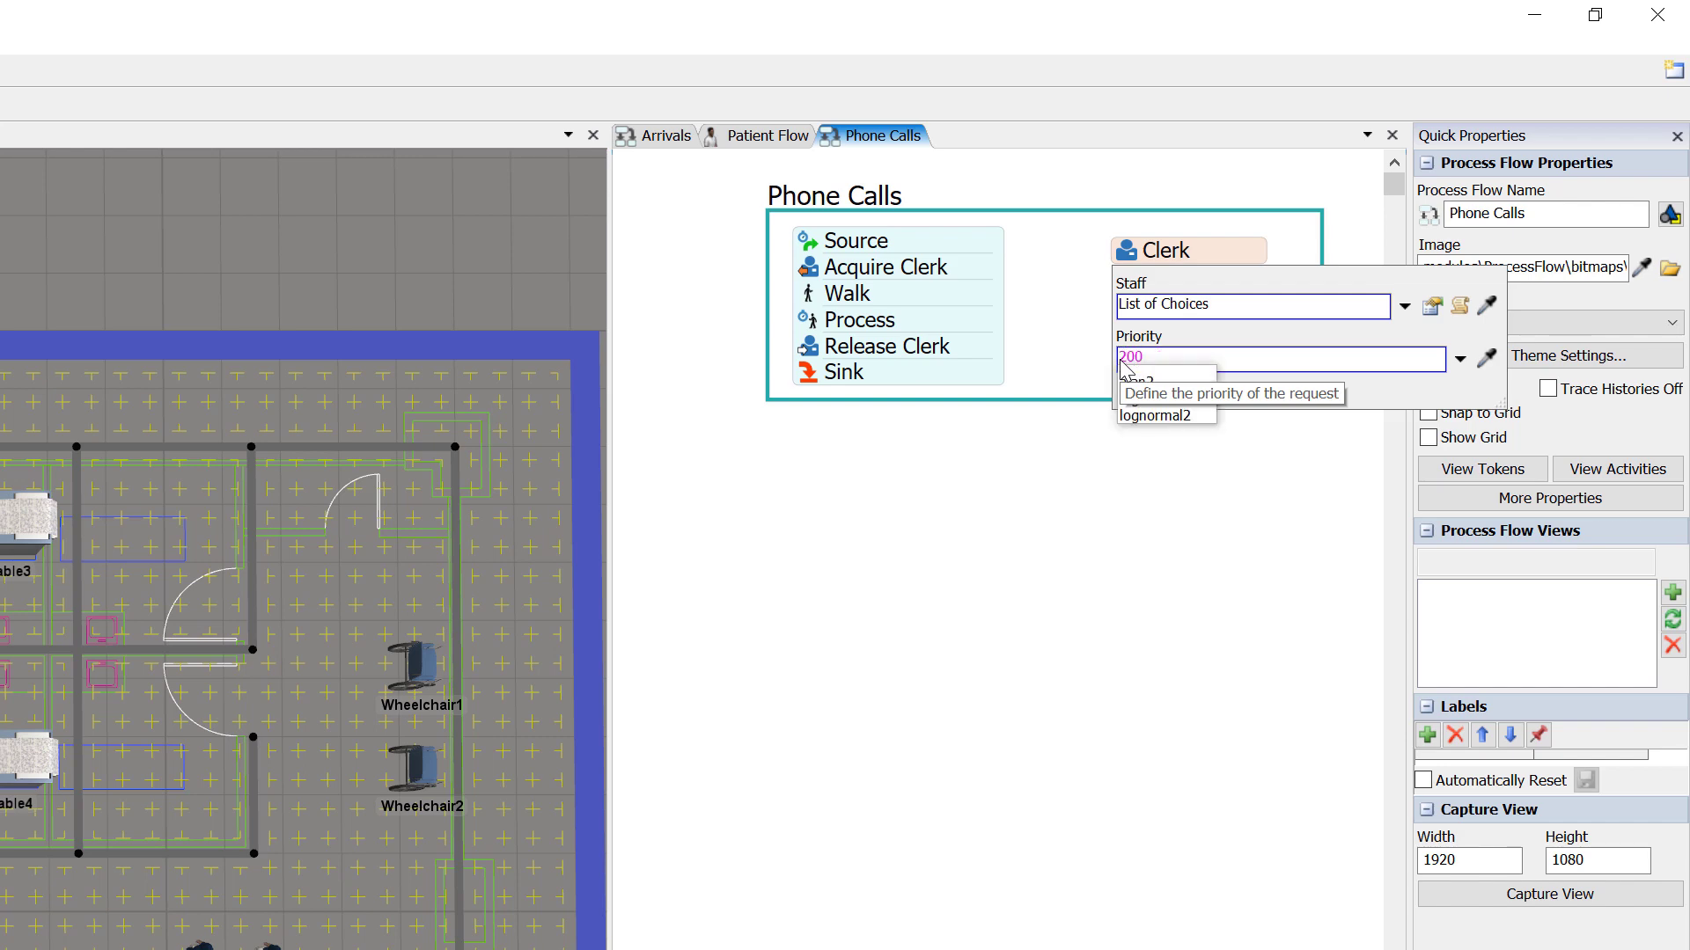
click(1194, 346)
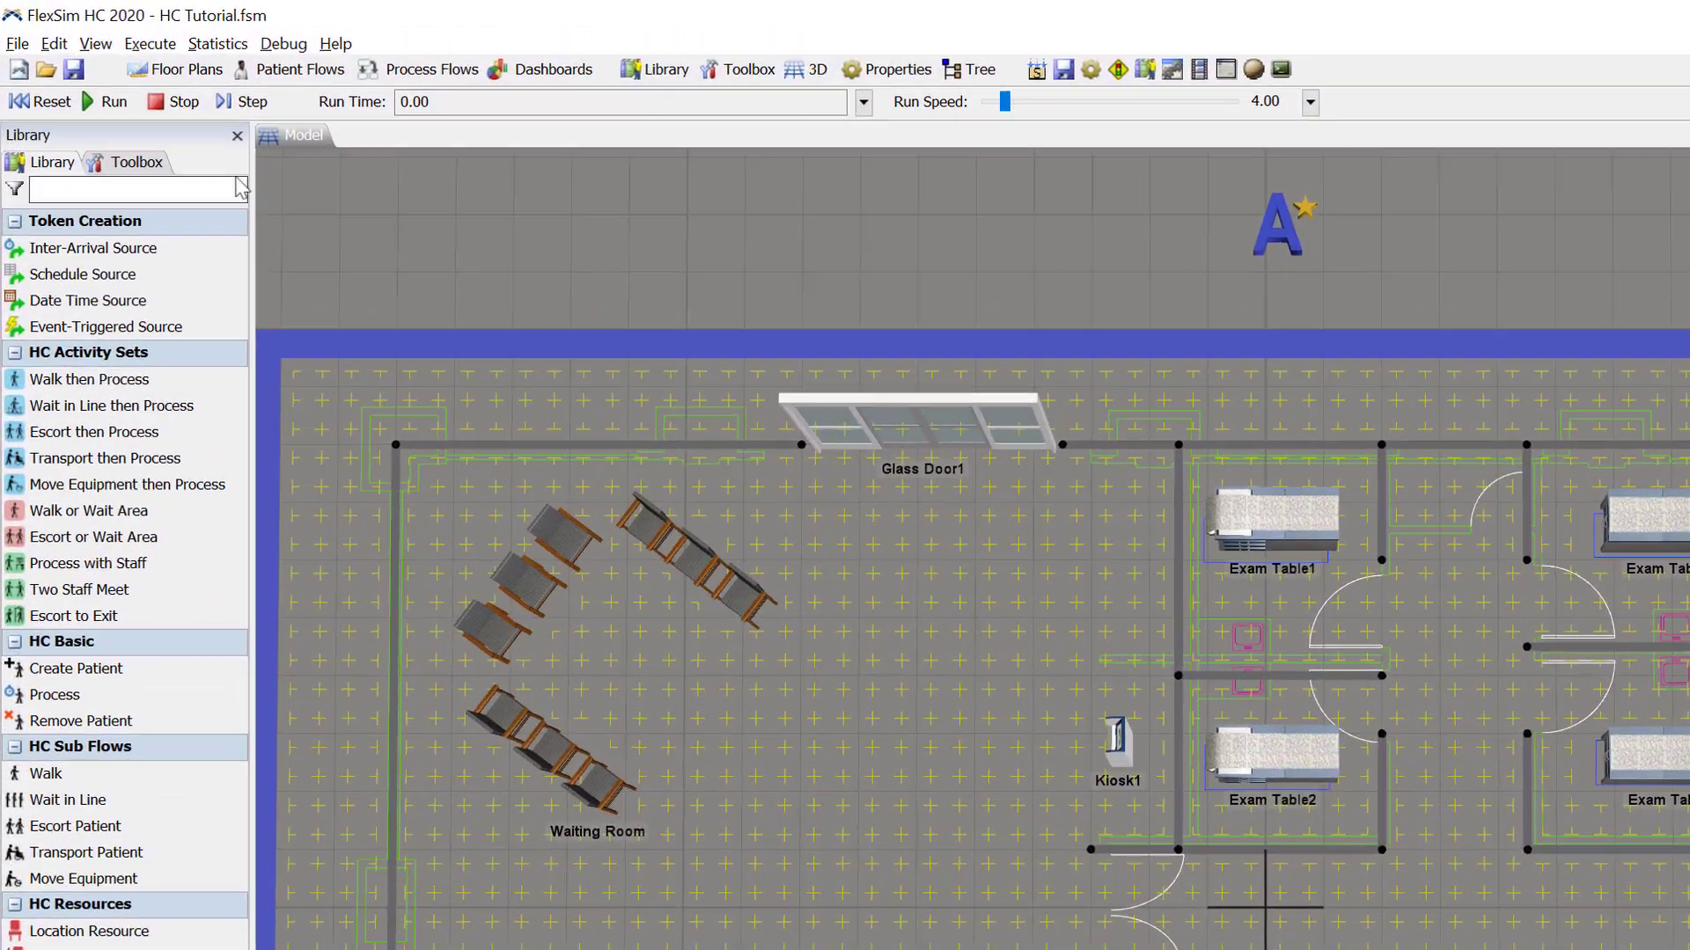
- Add a new time table to the model and name it ShiftSchedules
click(132, 162)
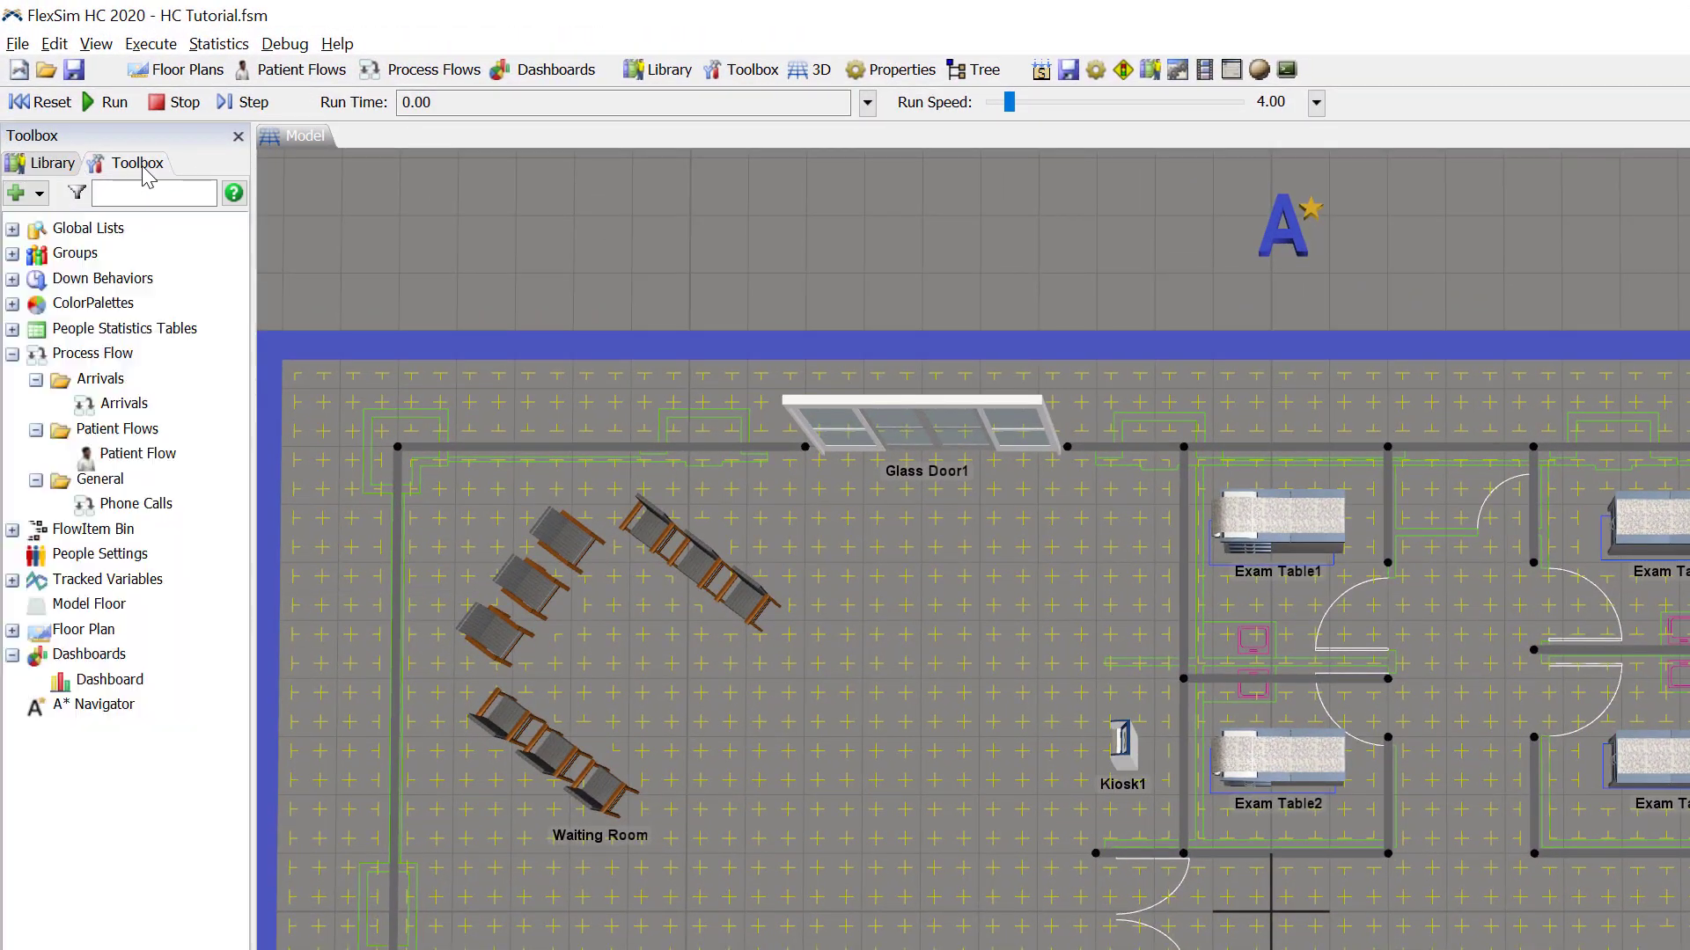
click(38, 197)
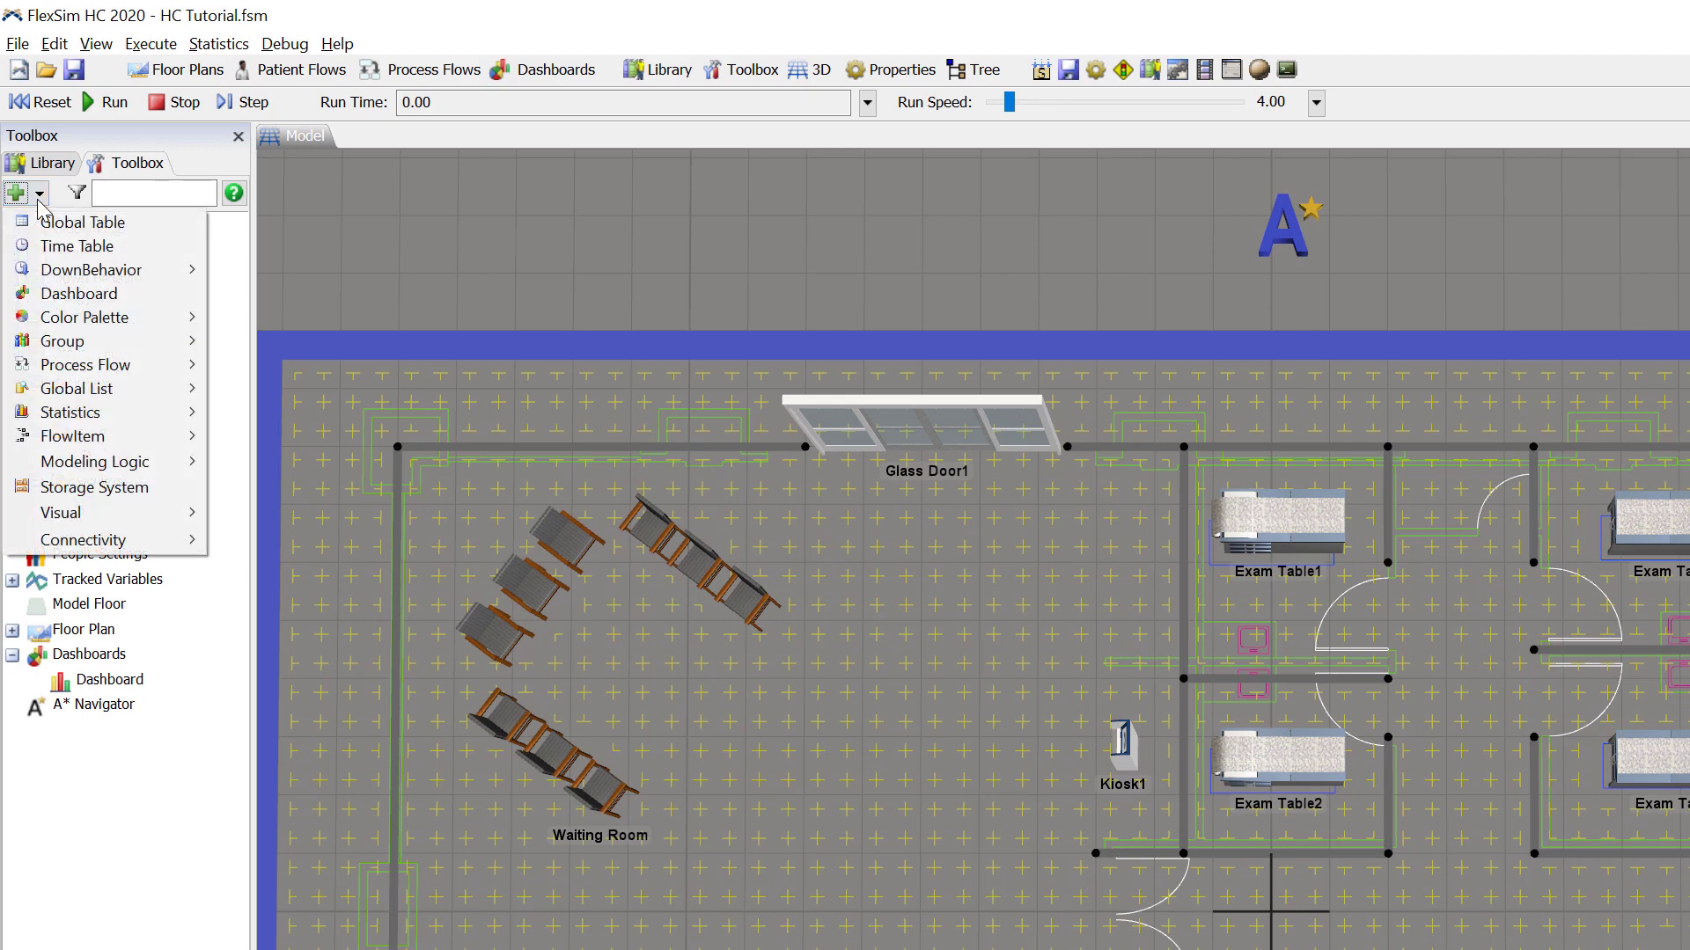
click(60, 252)
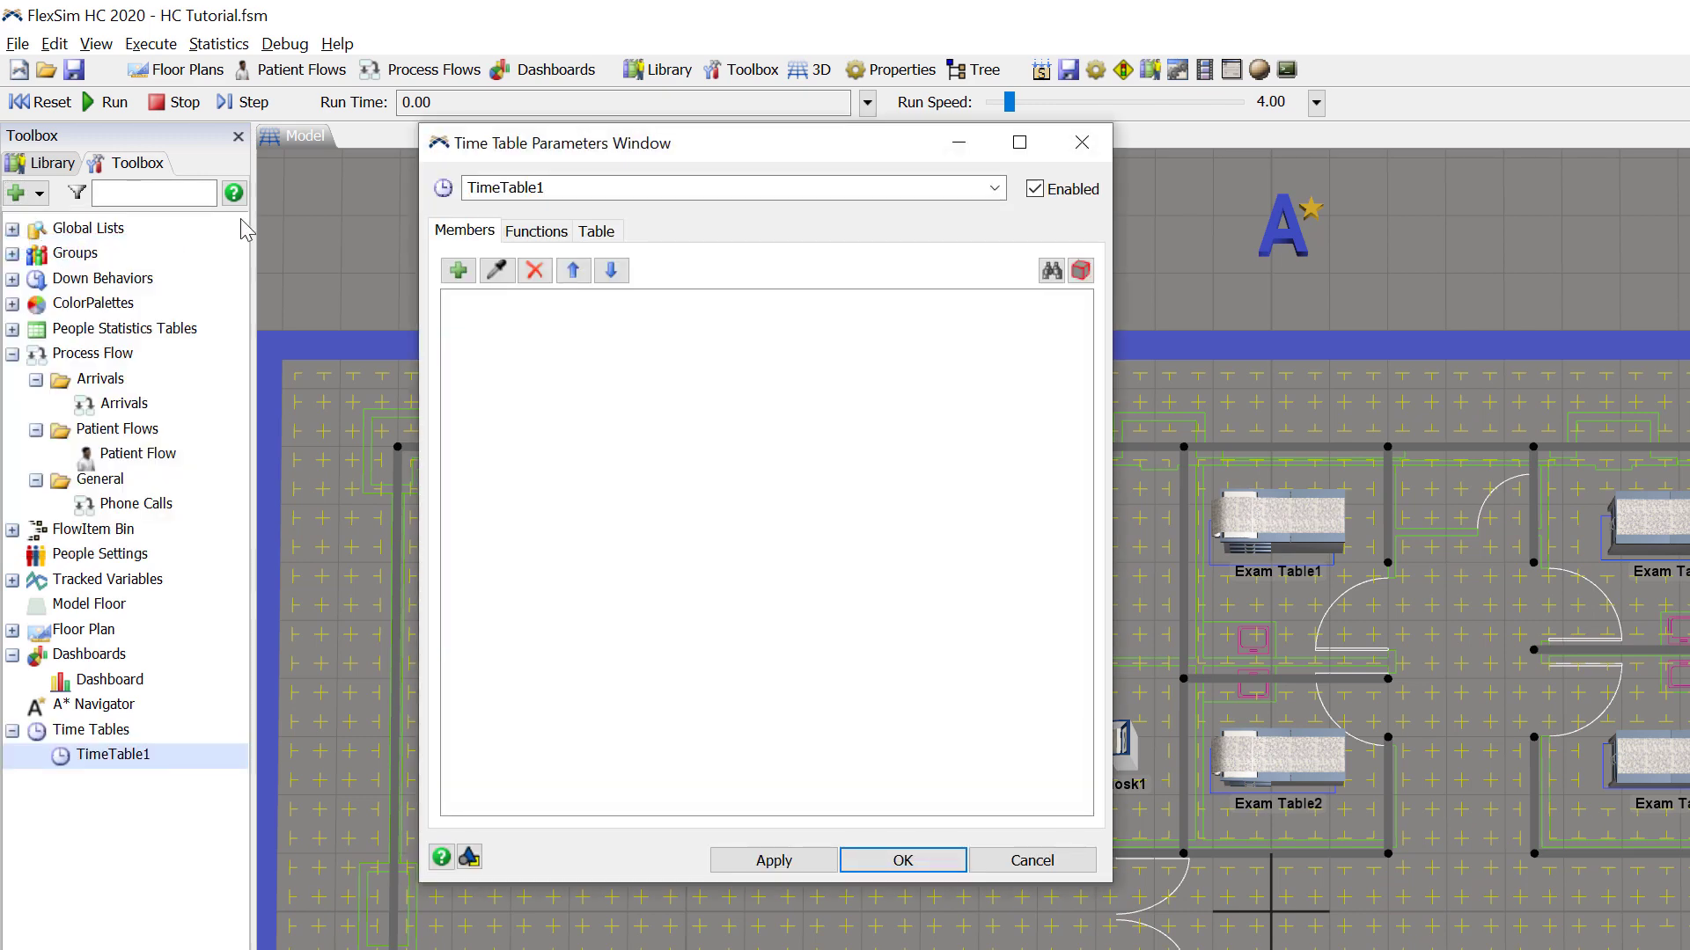
double_click(500, 182)
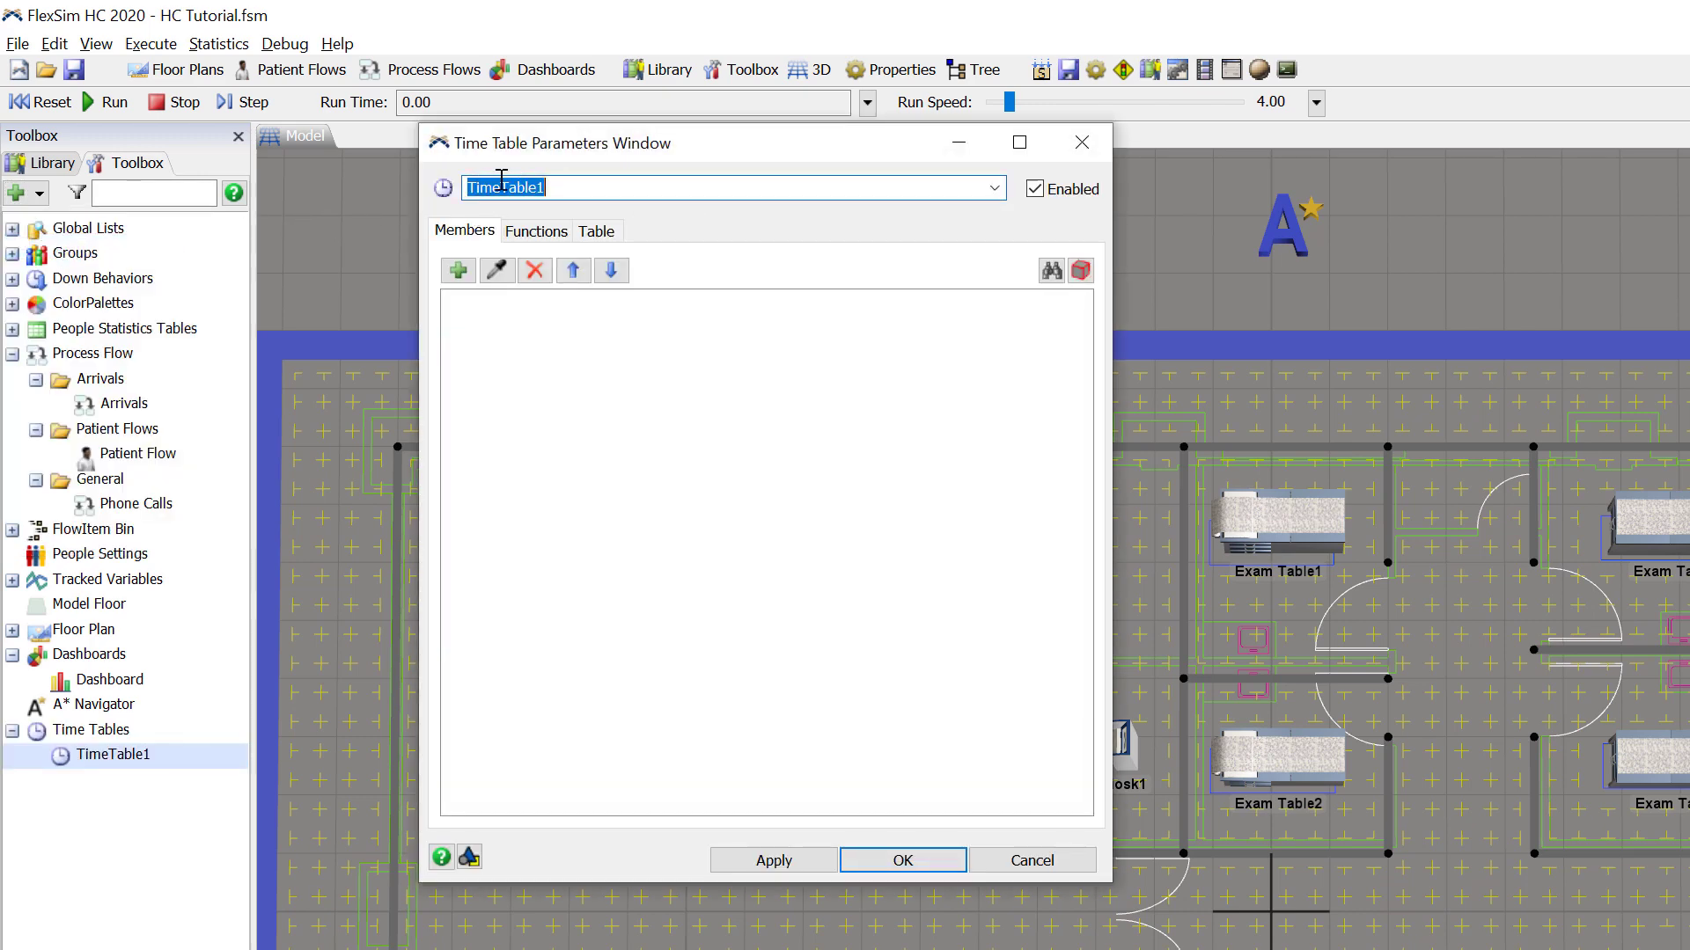
text(ShiftS)
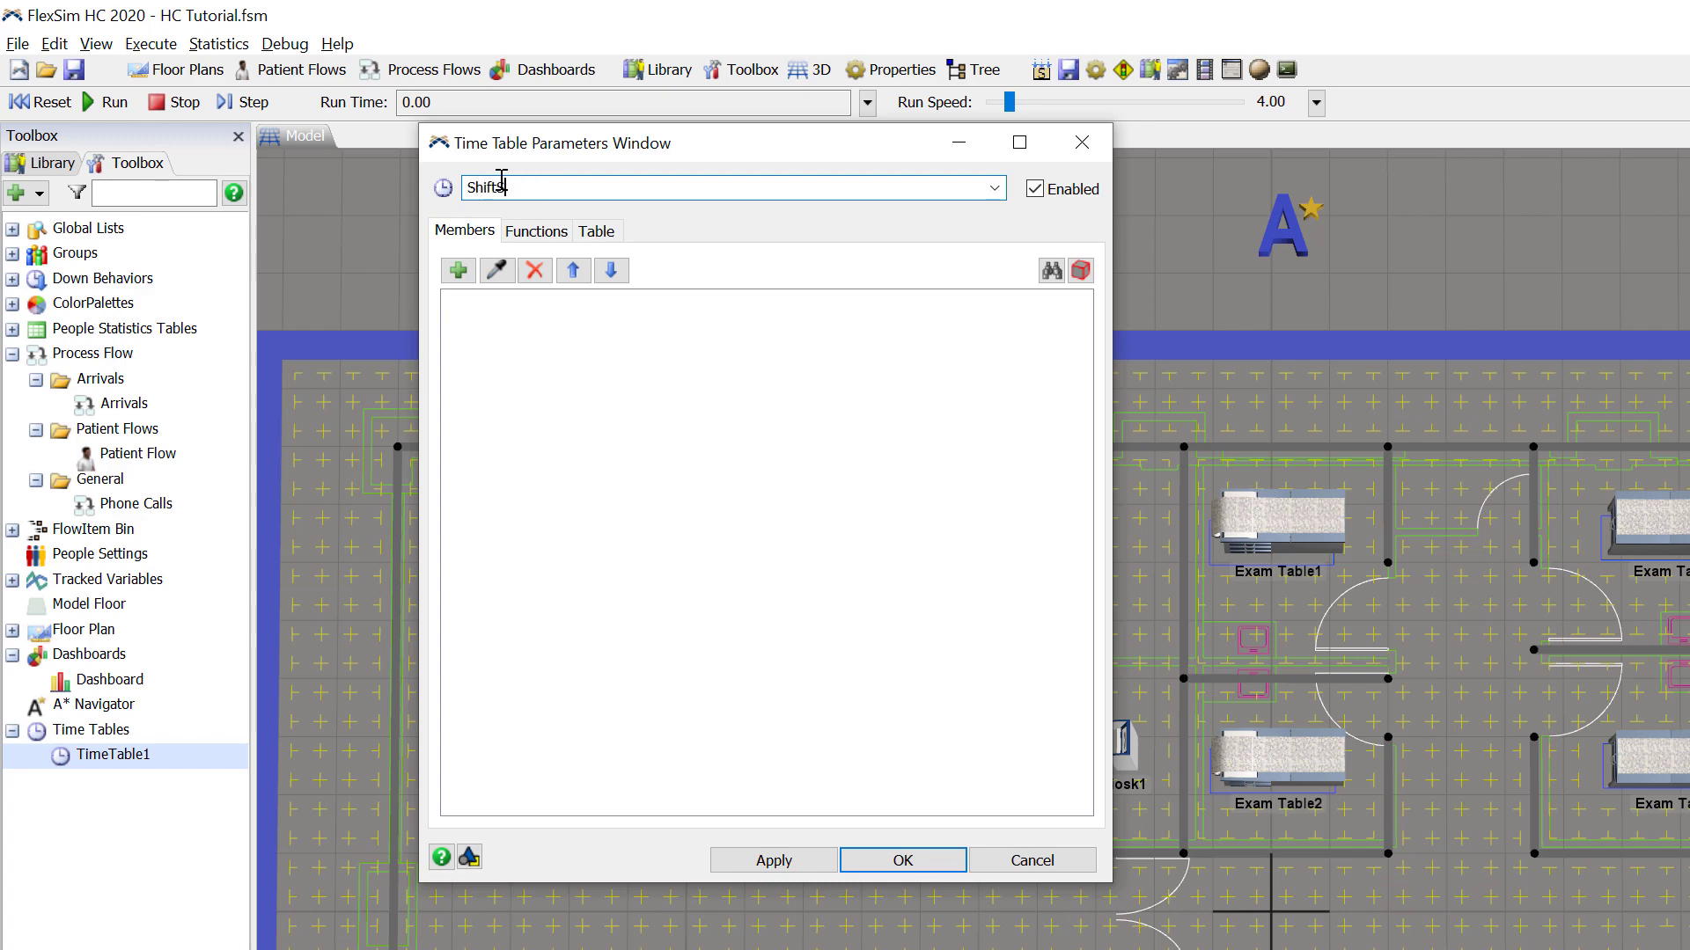
text(chedules)
key(Tab)
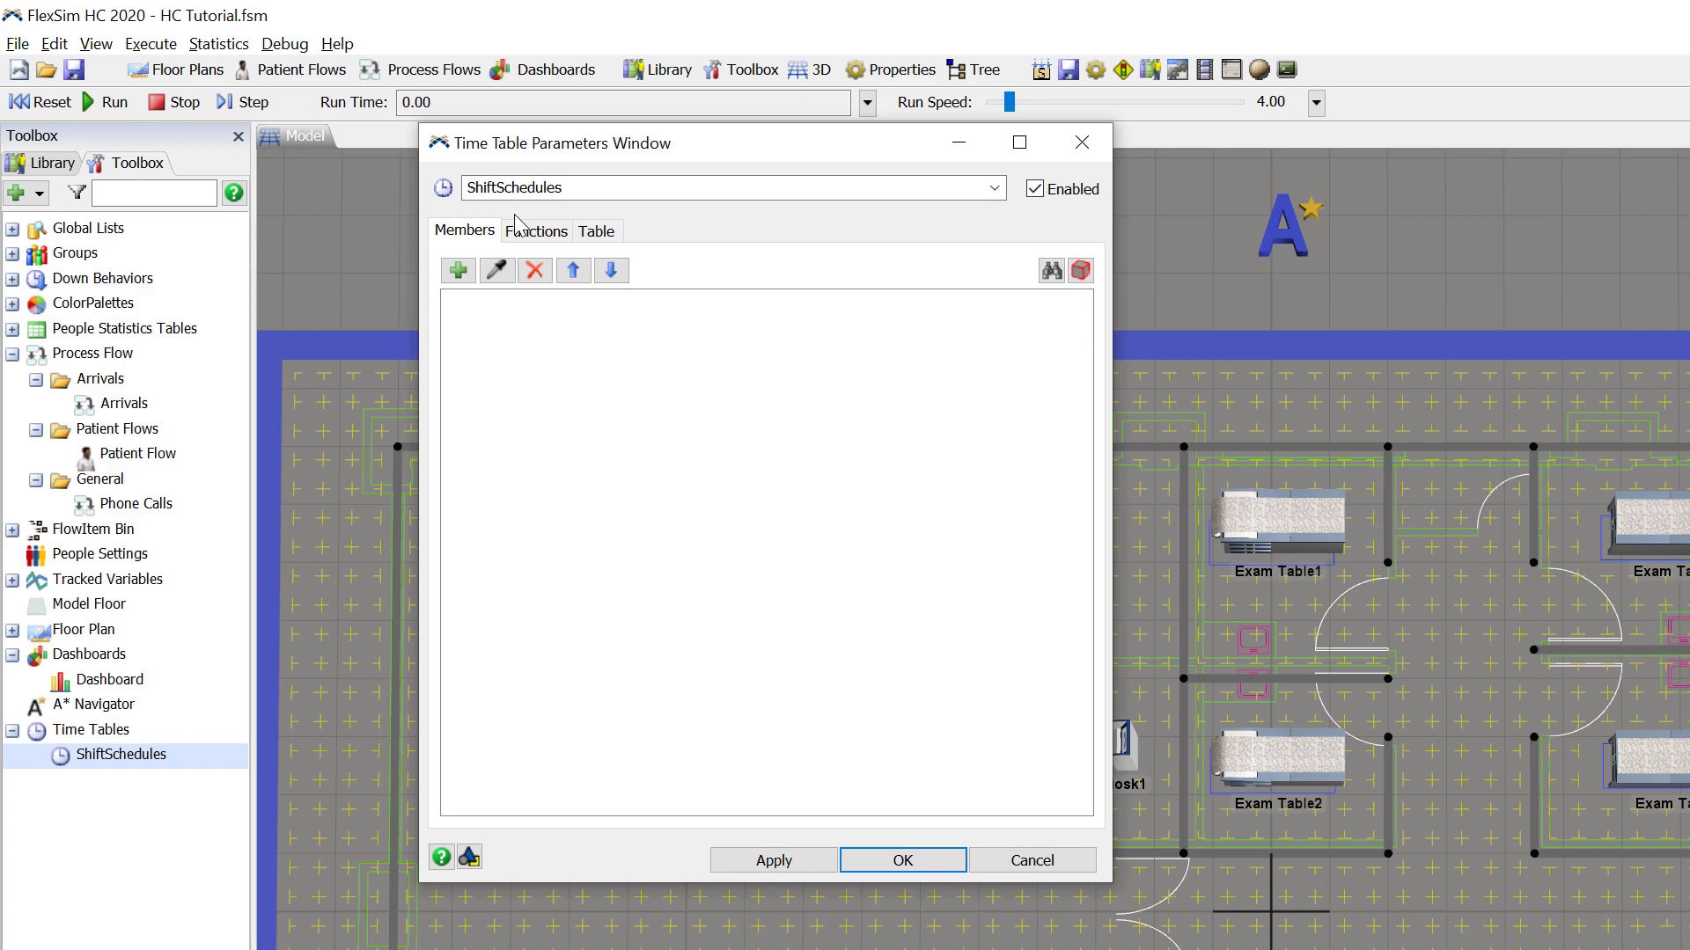
- Add all Staff objects (RN1, RN2, MD1, MD2, Tech1 and Tech2) as members of the ShiftSchedules time table
click(457, 273)
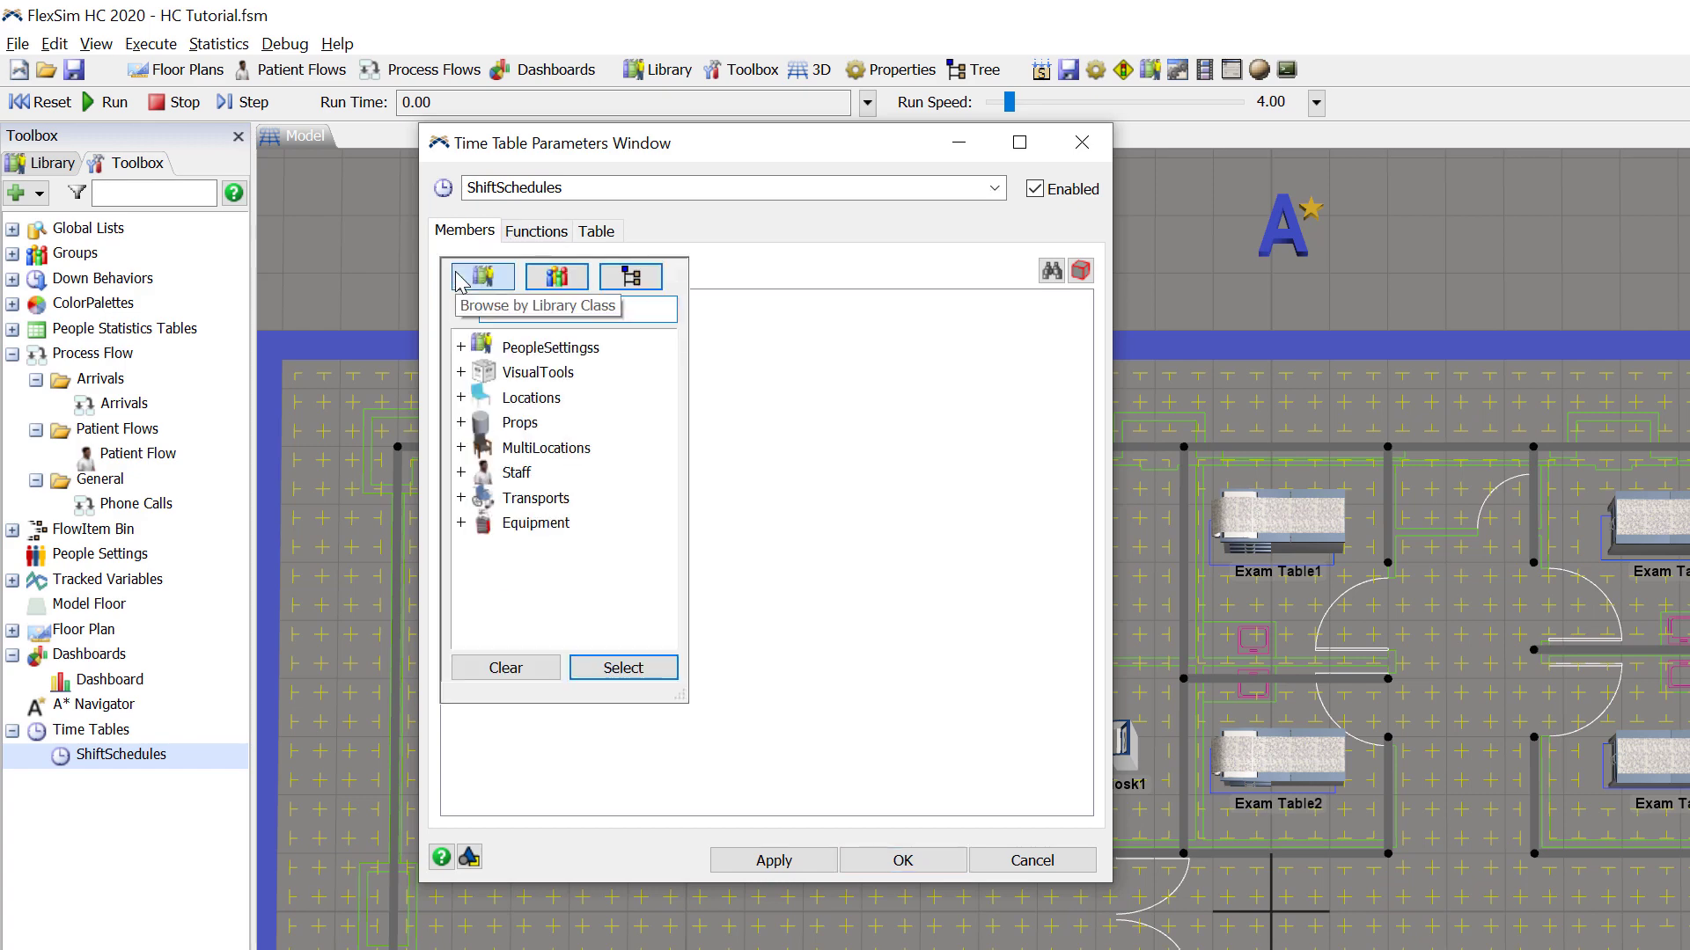
click(476, 475)
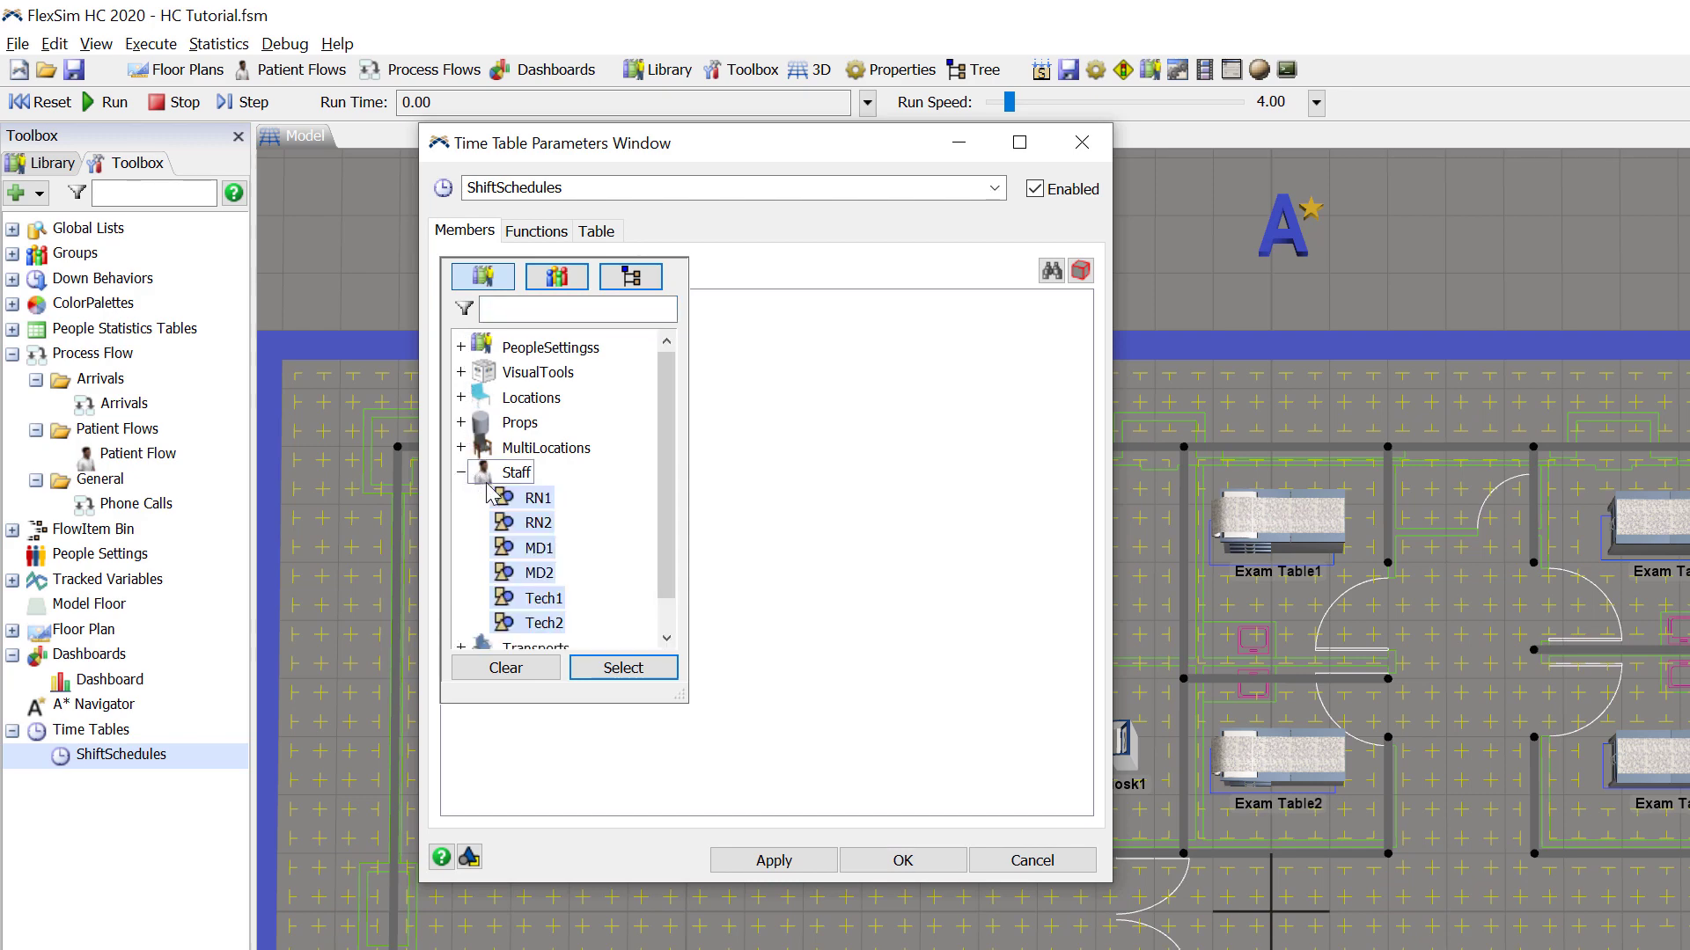
click(616, 668)
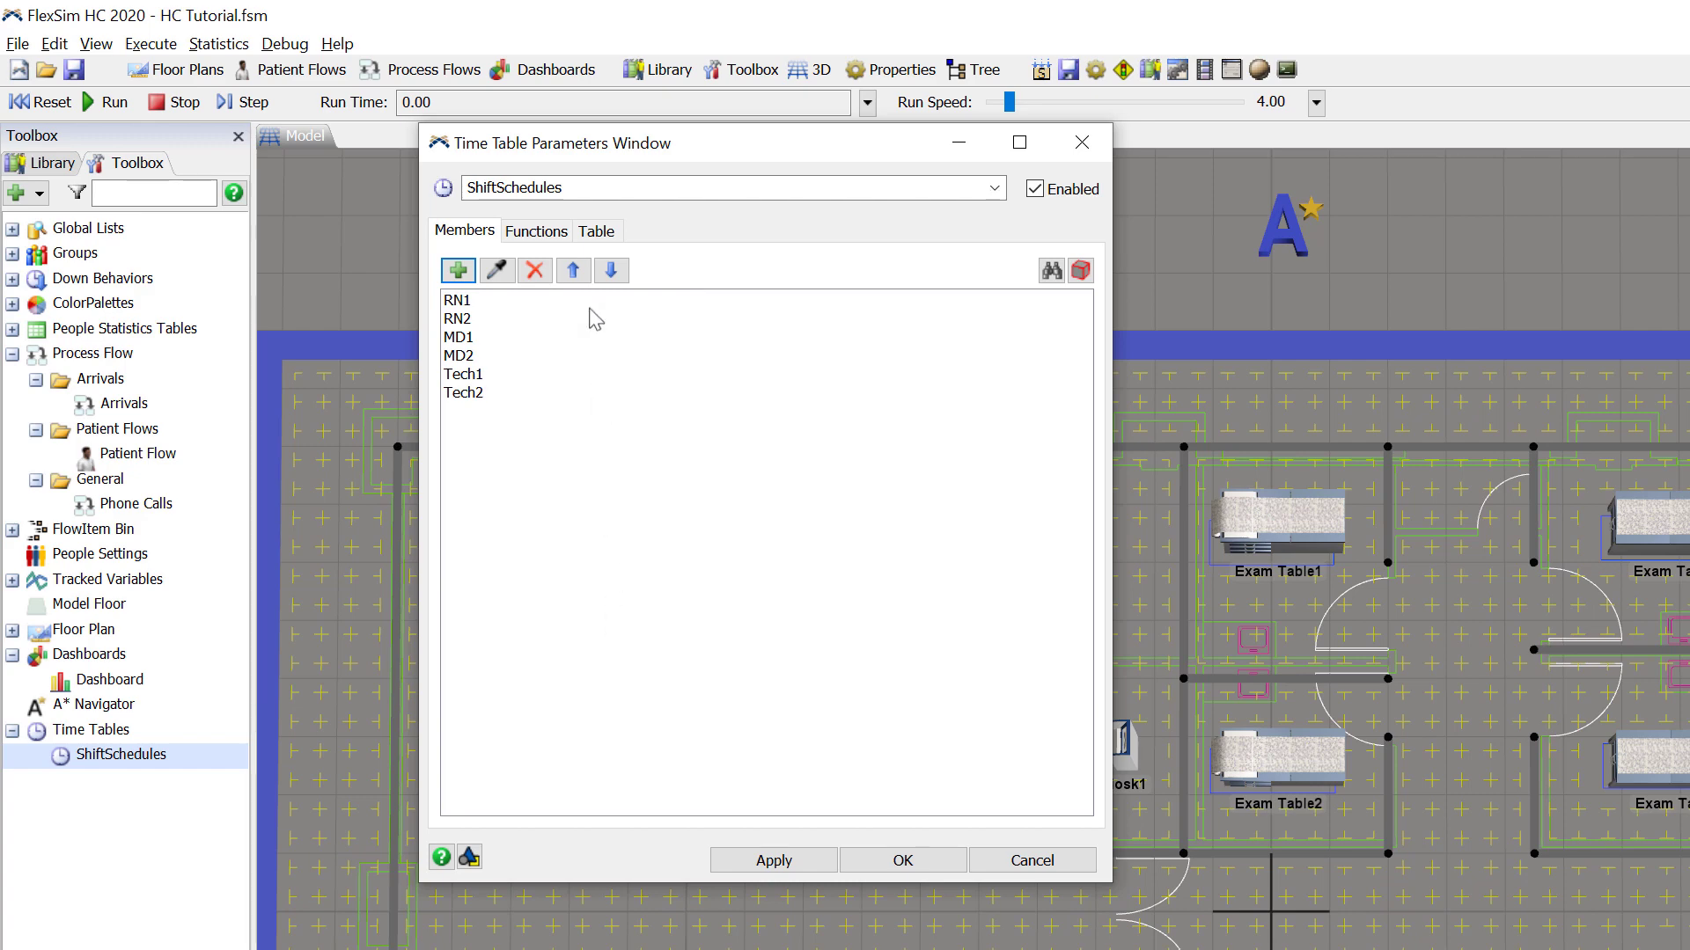
- Set the time table's mode to Weekly Repeat and its snapping interval to 30 min
click(589, 236)
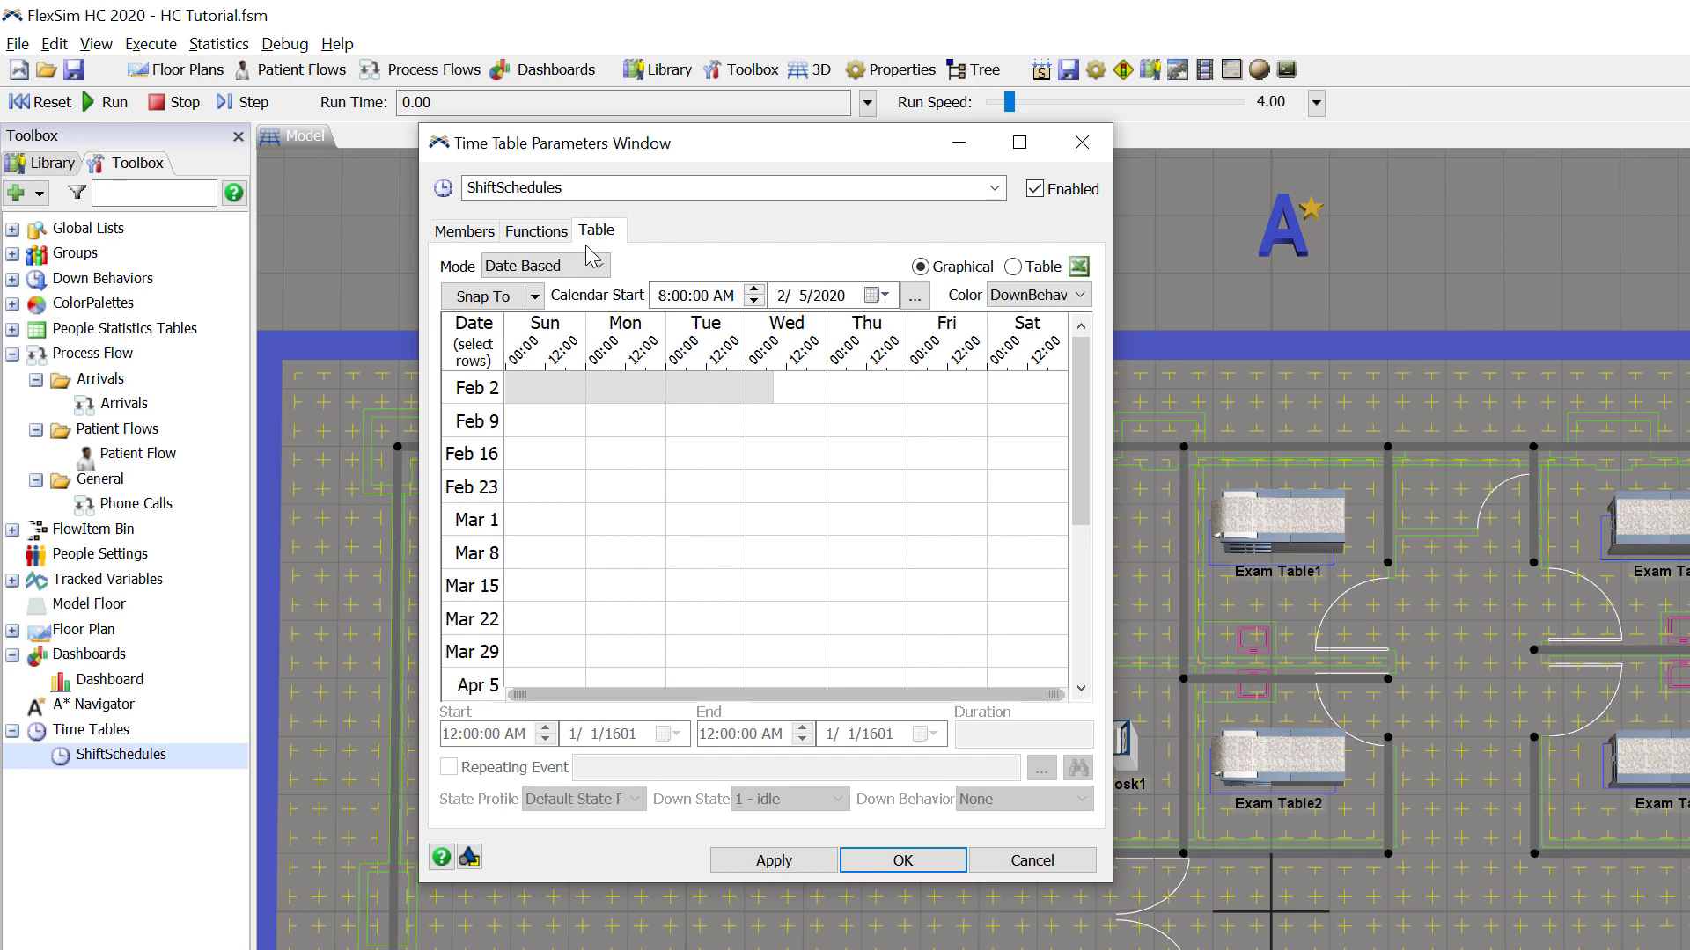
click(593, 267)
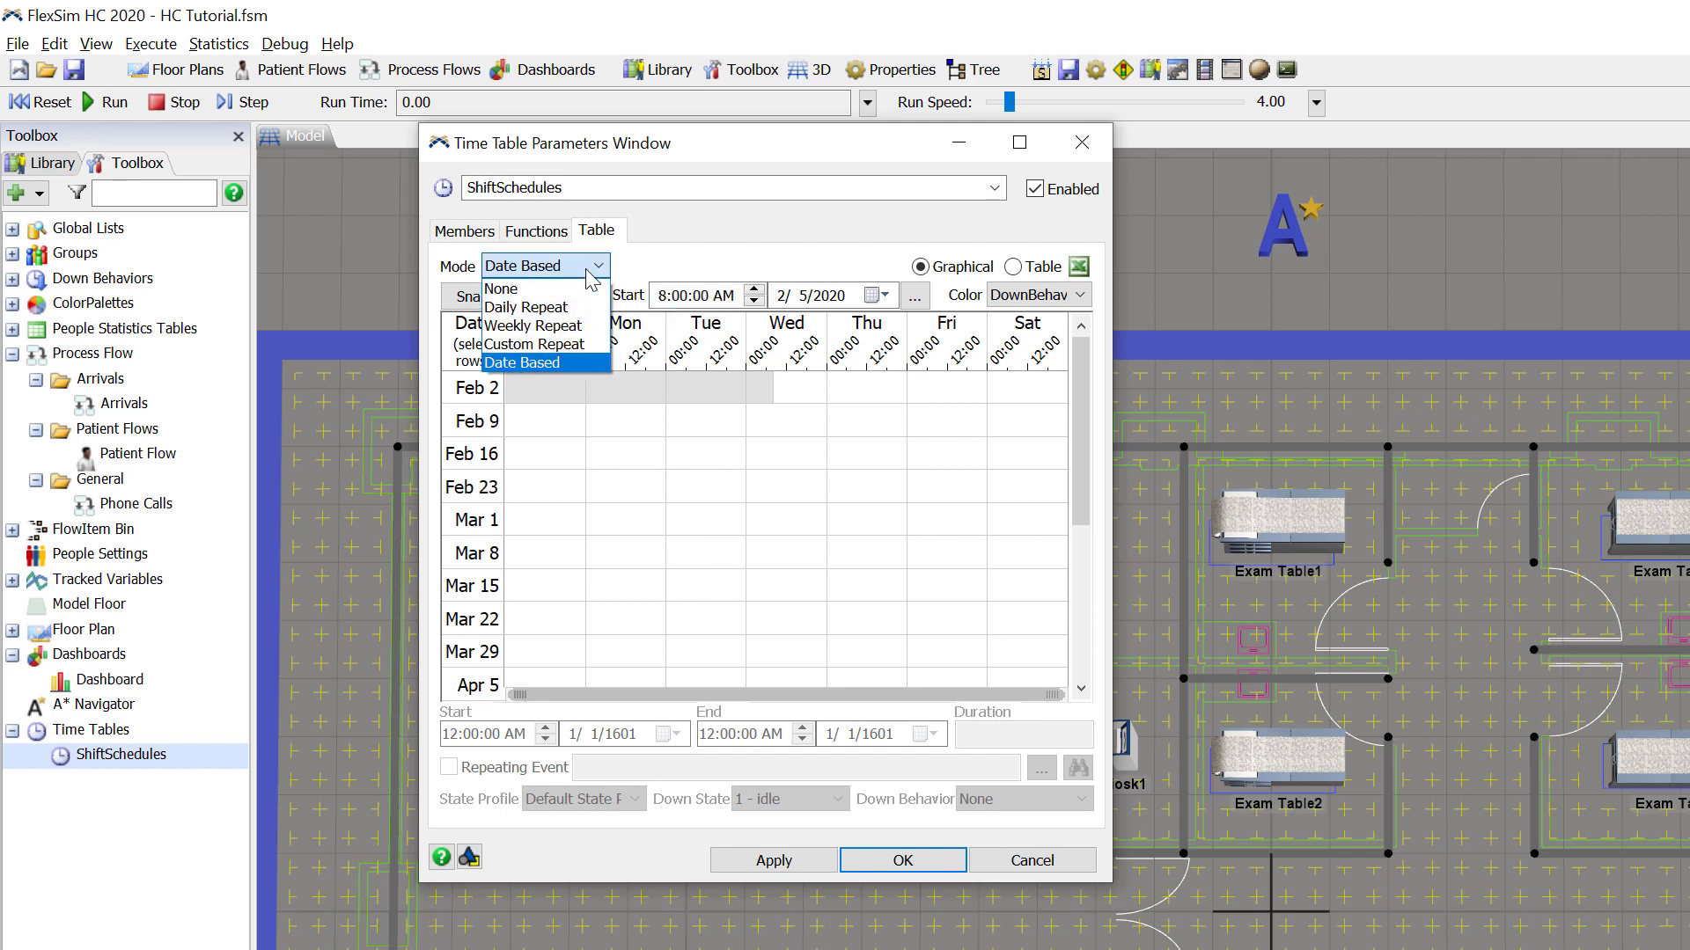
click(581, 327)
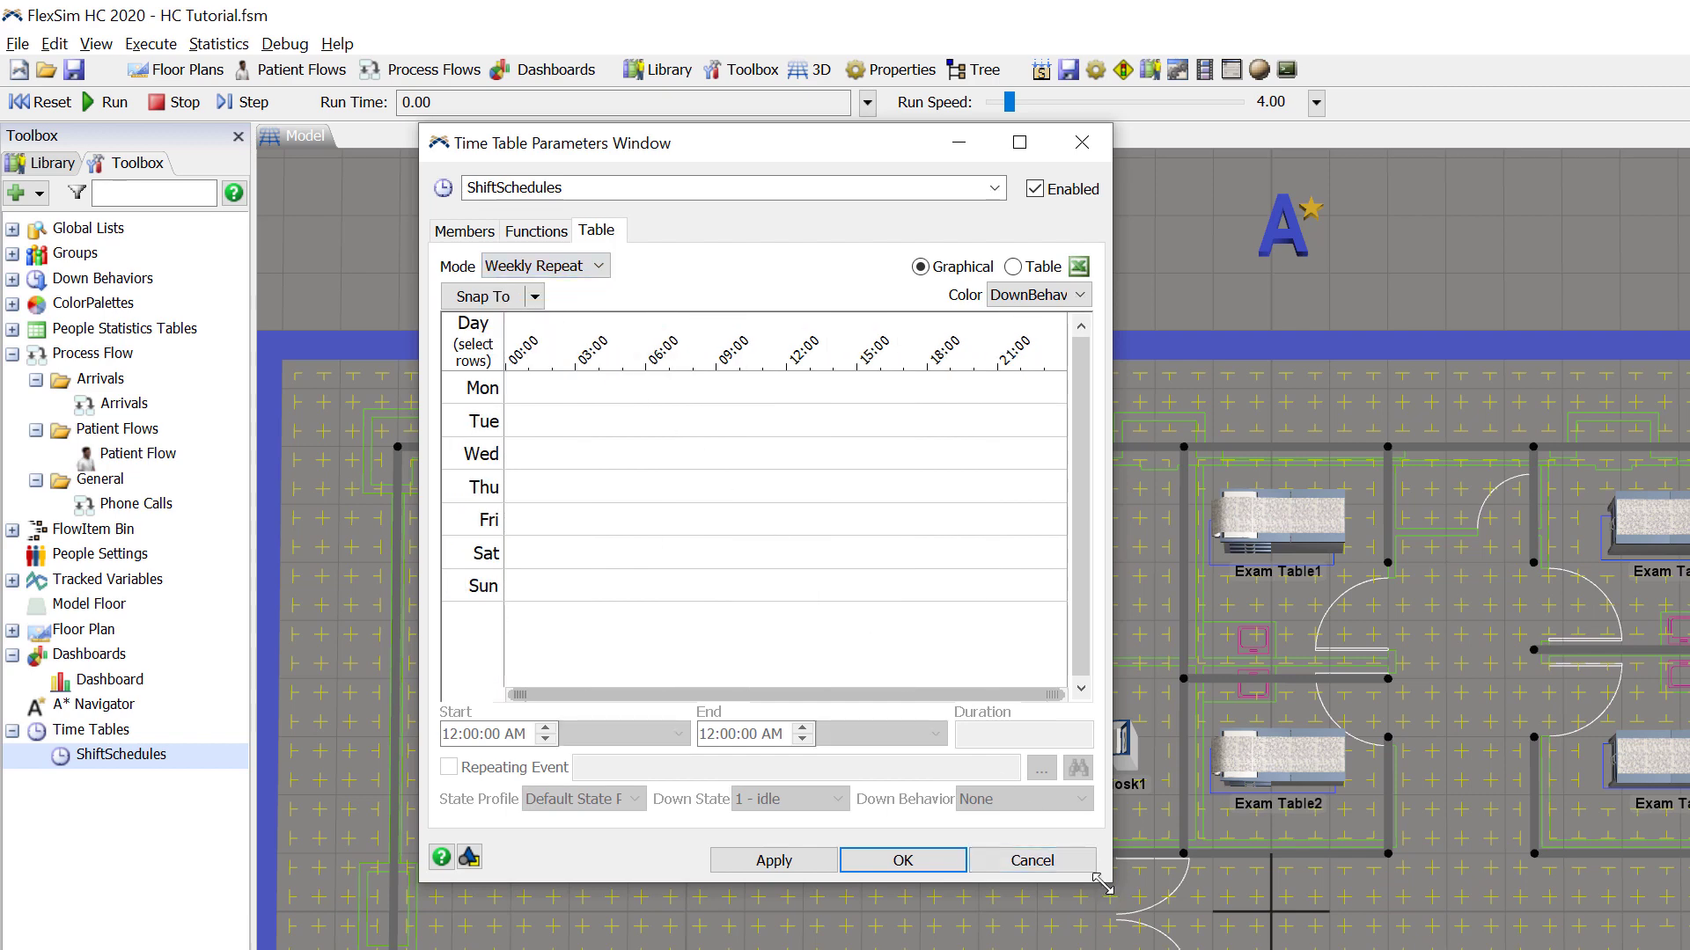
drag(1100, 883, 1257, 907)
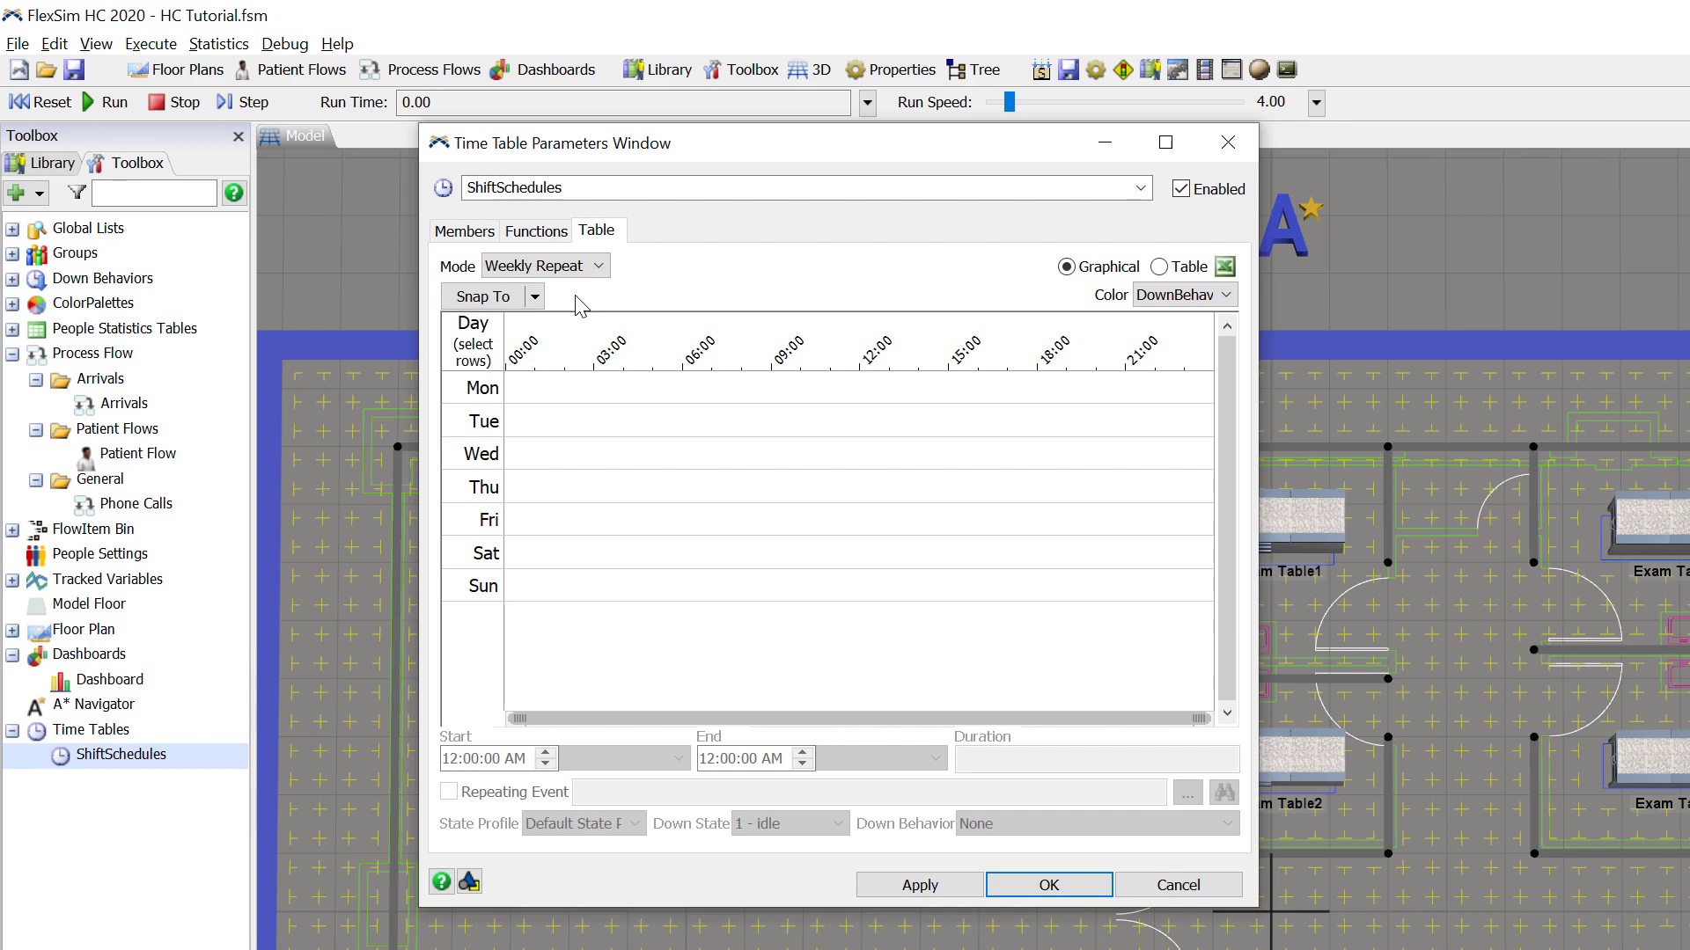
click(534, 297)
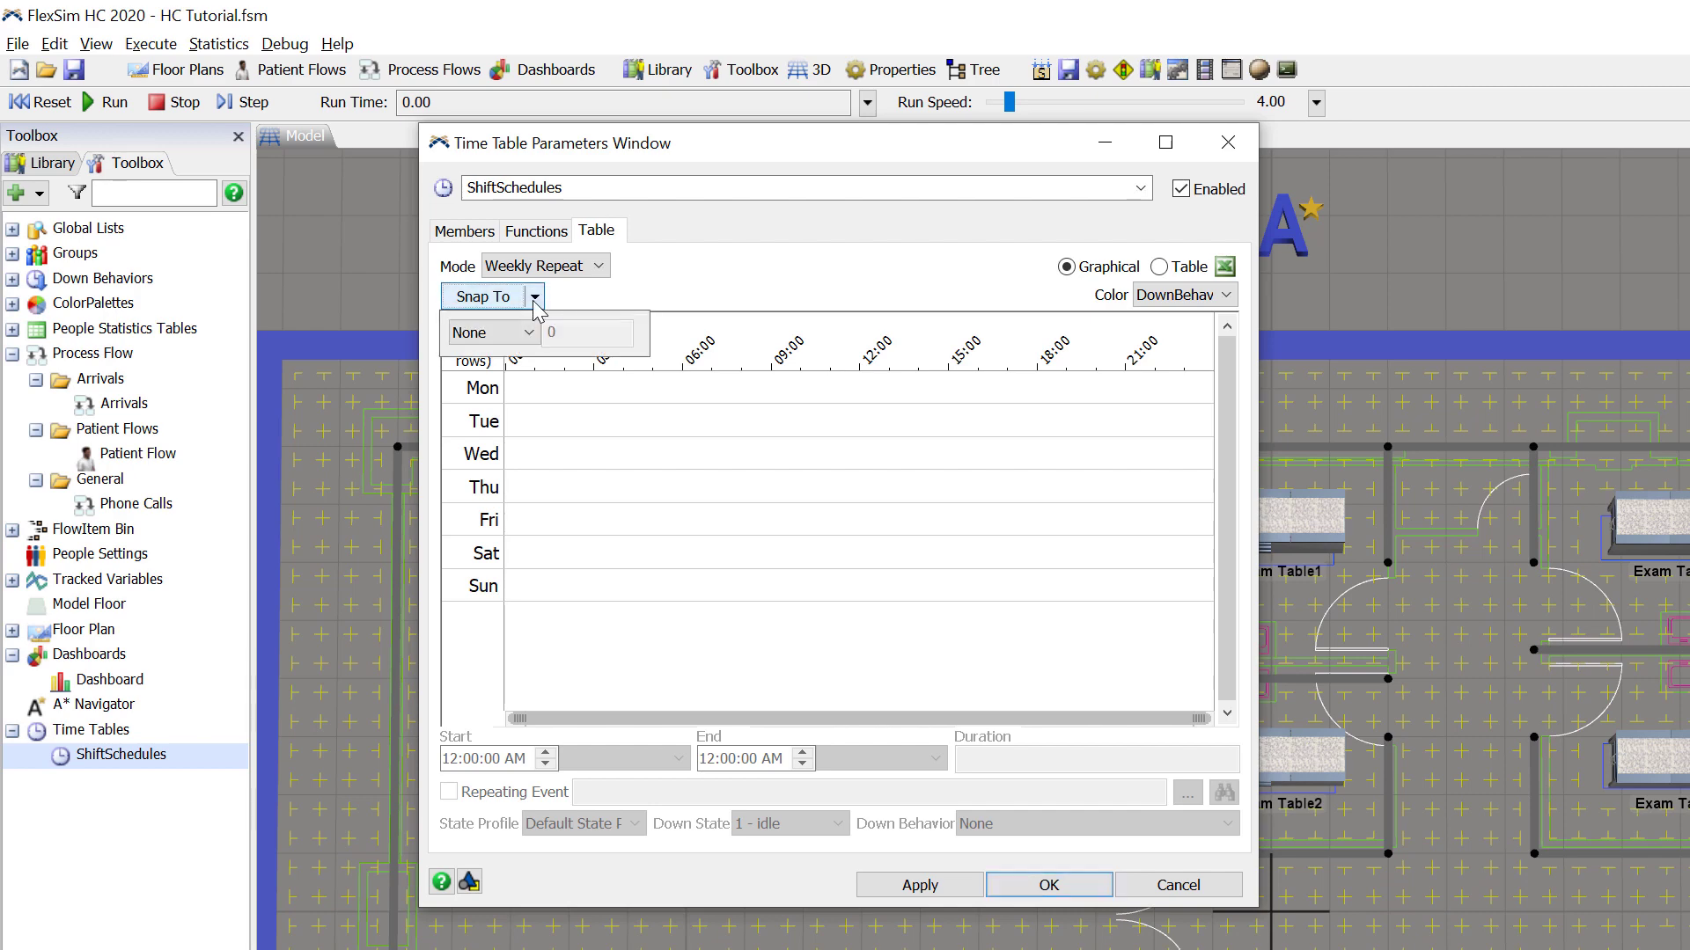
click(526, 334)
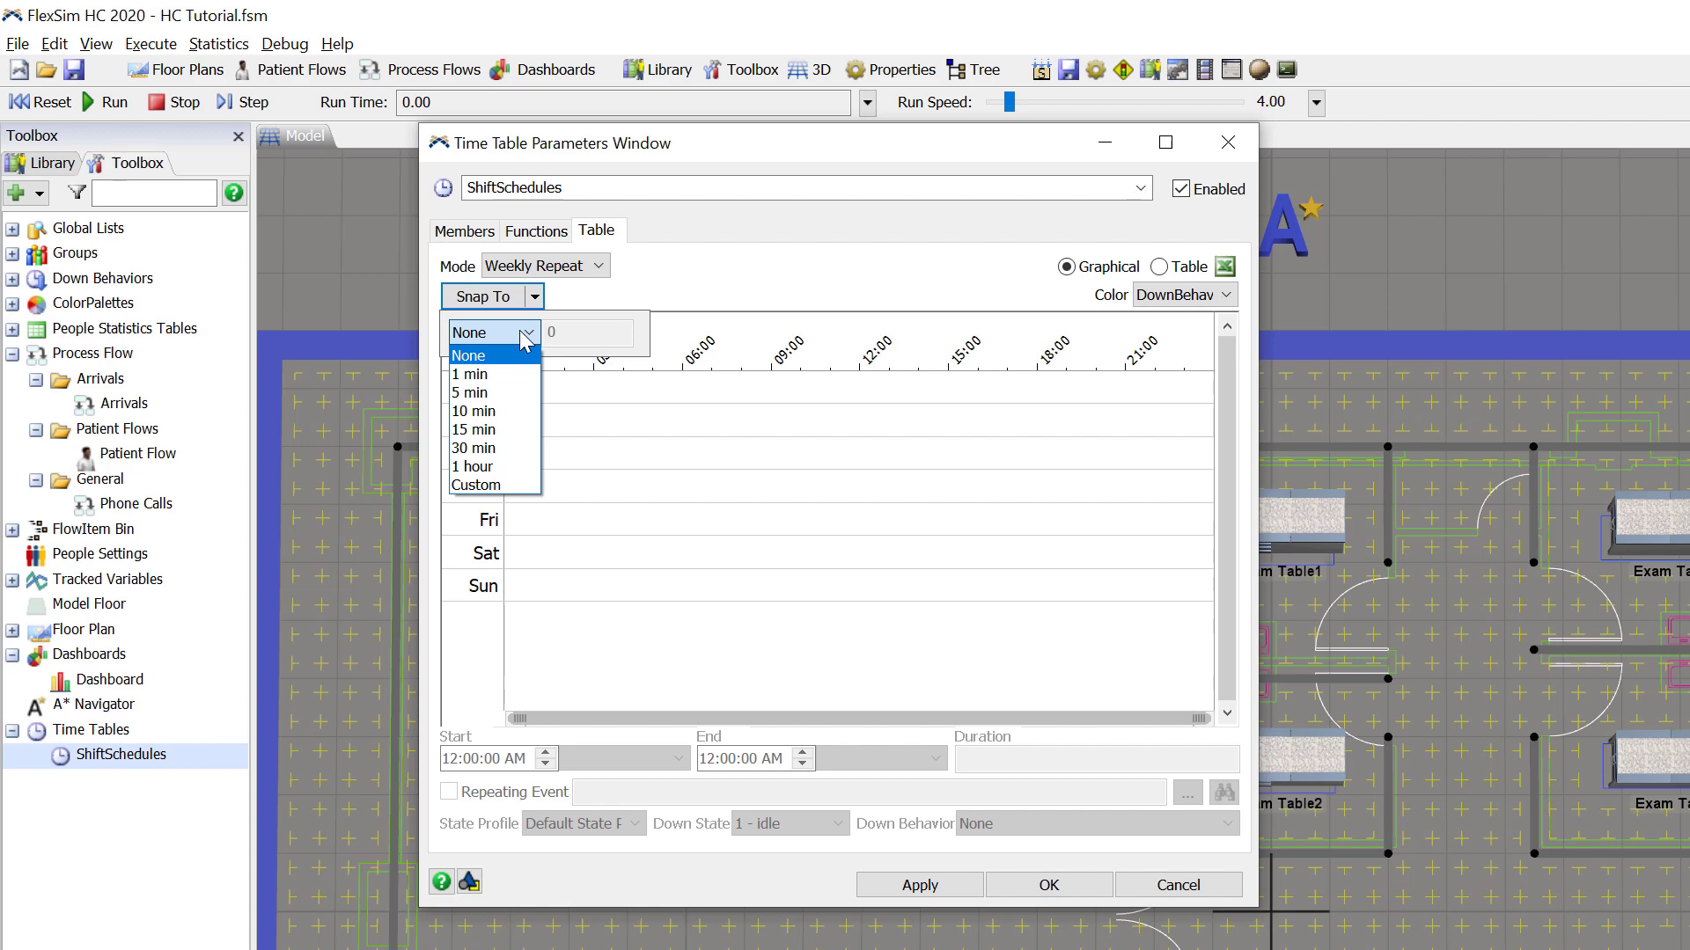
click(521, 448)
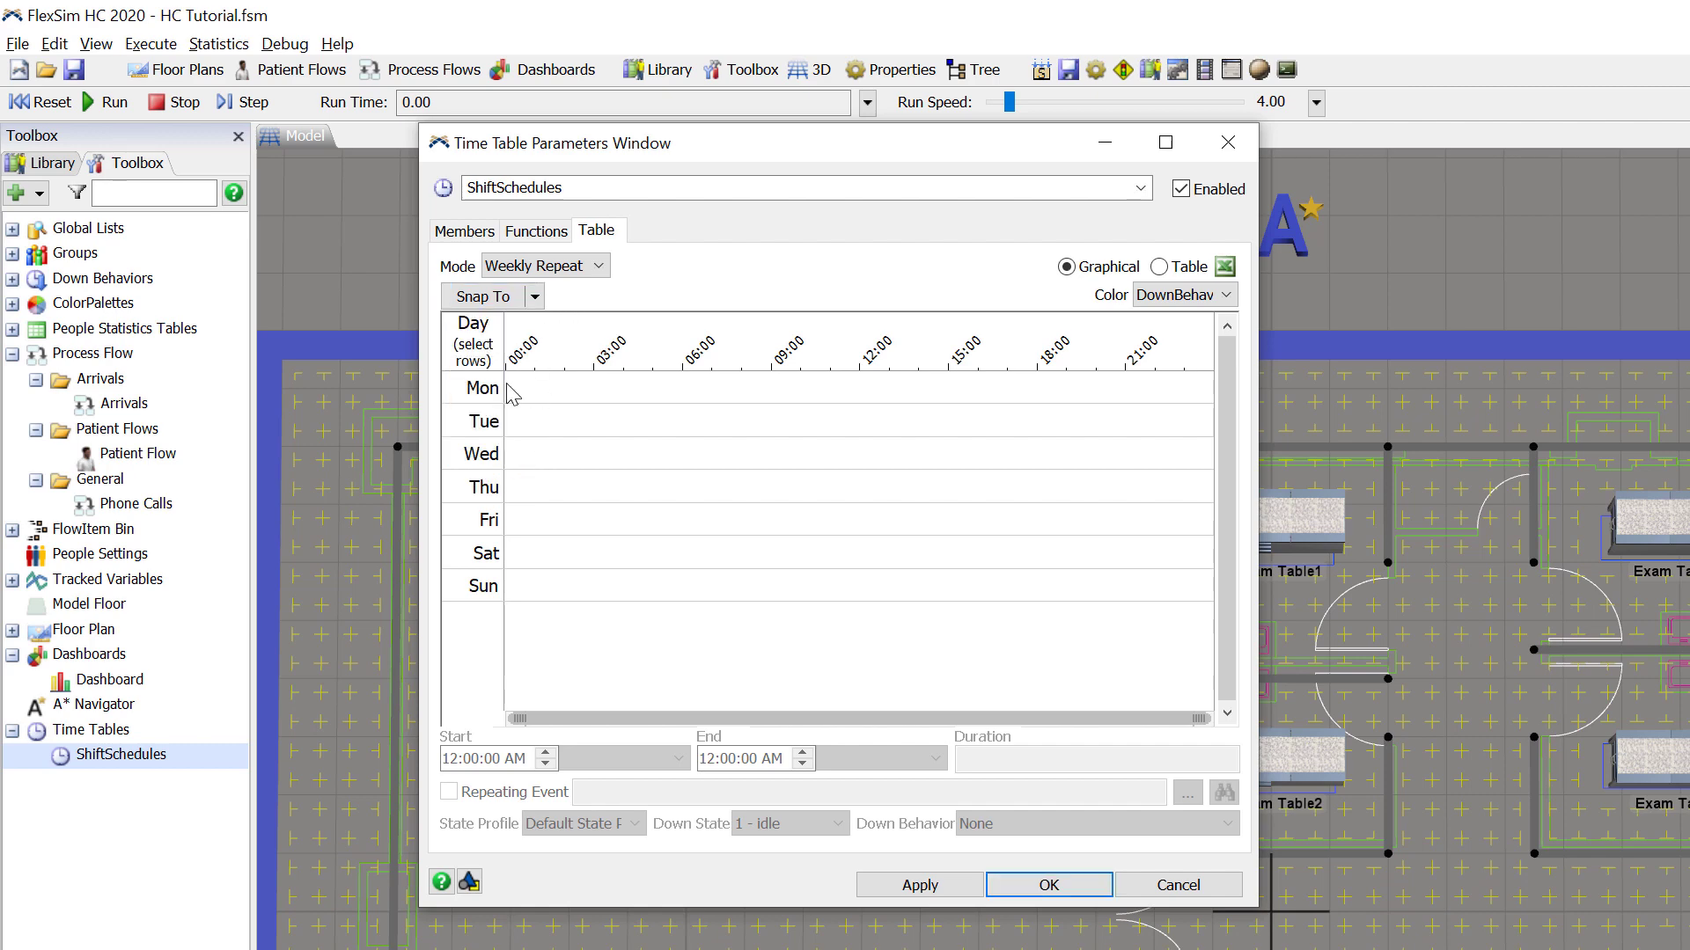
- Create a Monday block from 12:00 AM to 8:30 AM with the OffSchedule down behavior, repeating every day
drag(526, 396, 757, 403)
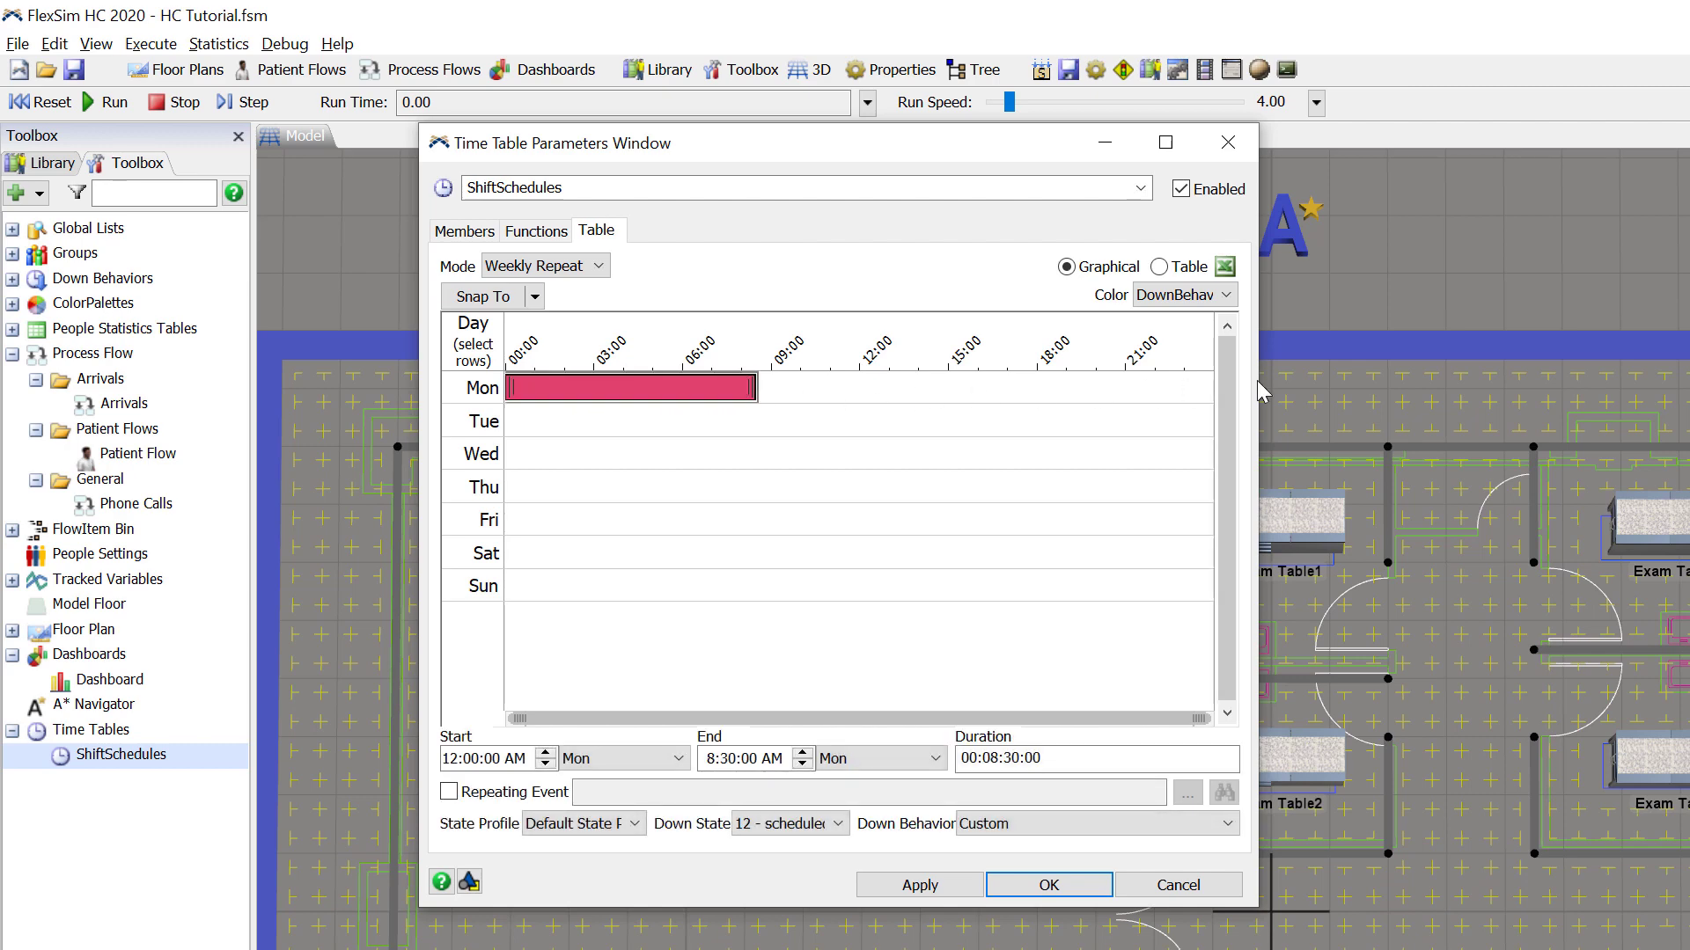
drag(1264, 394, 1481, 440)
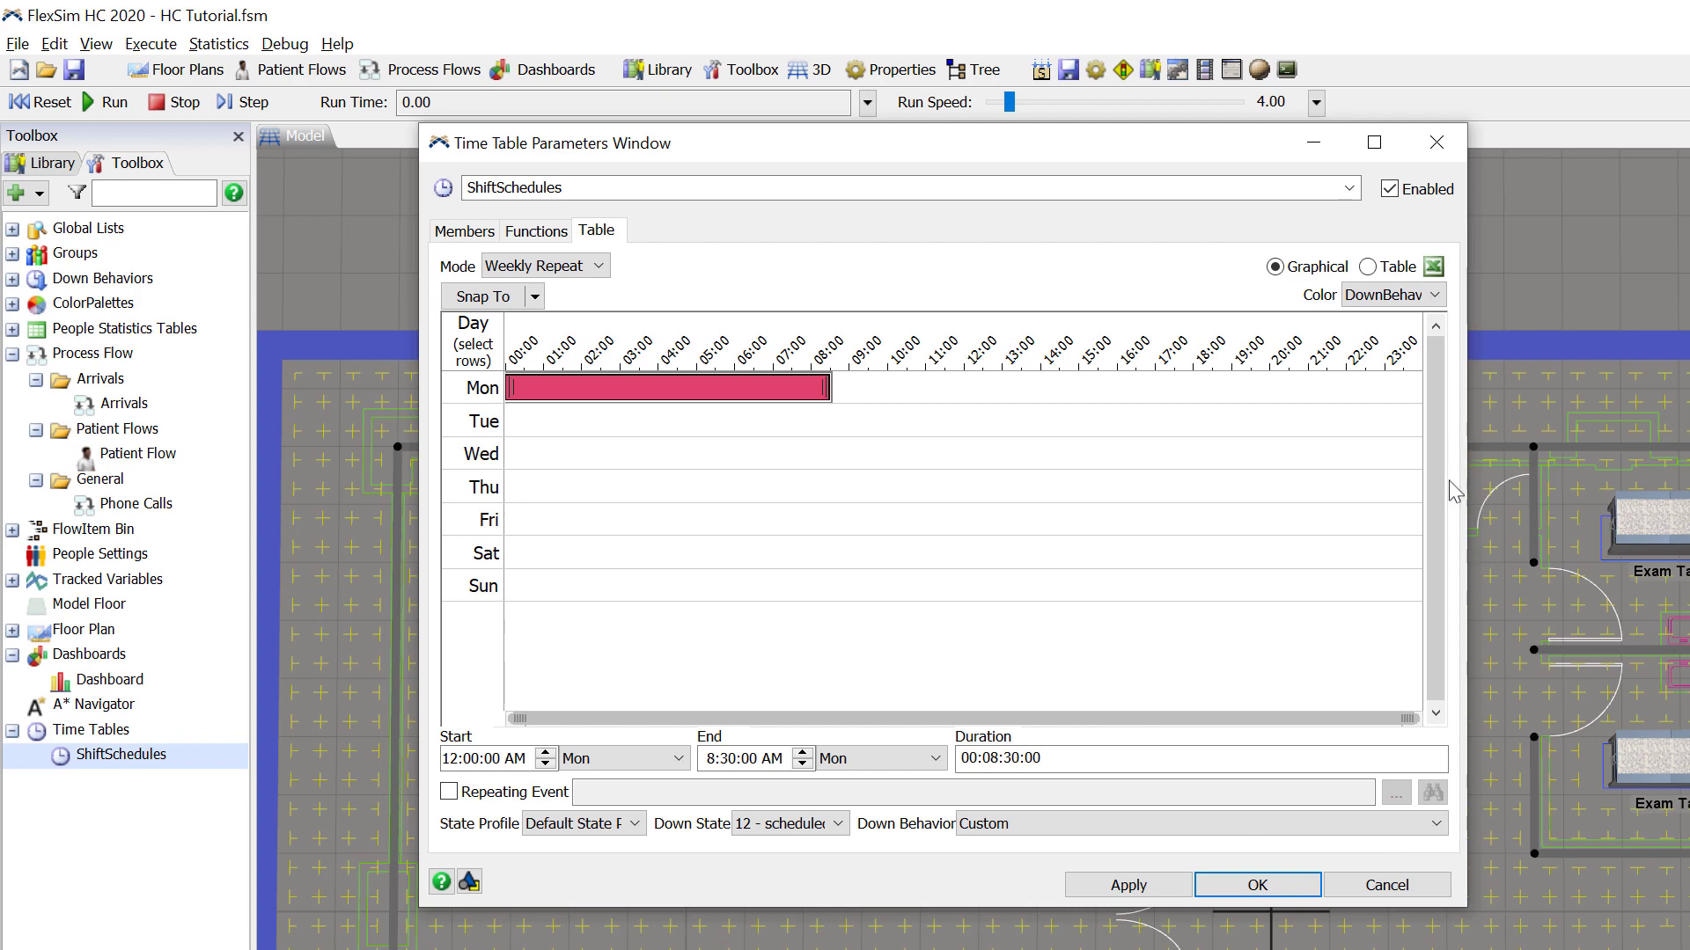
click(1347, 836)
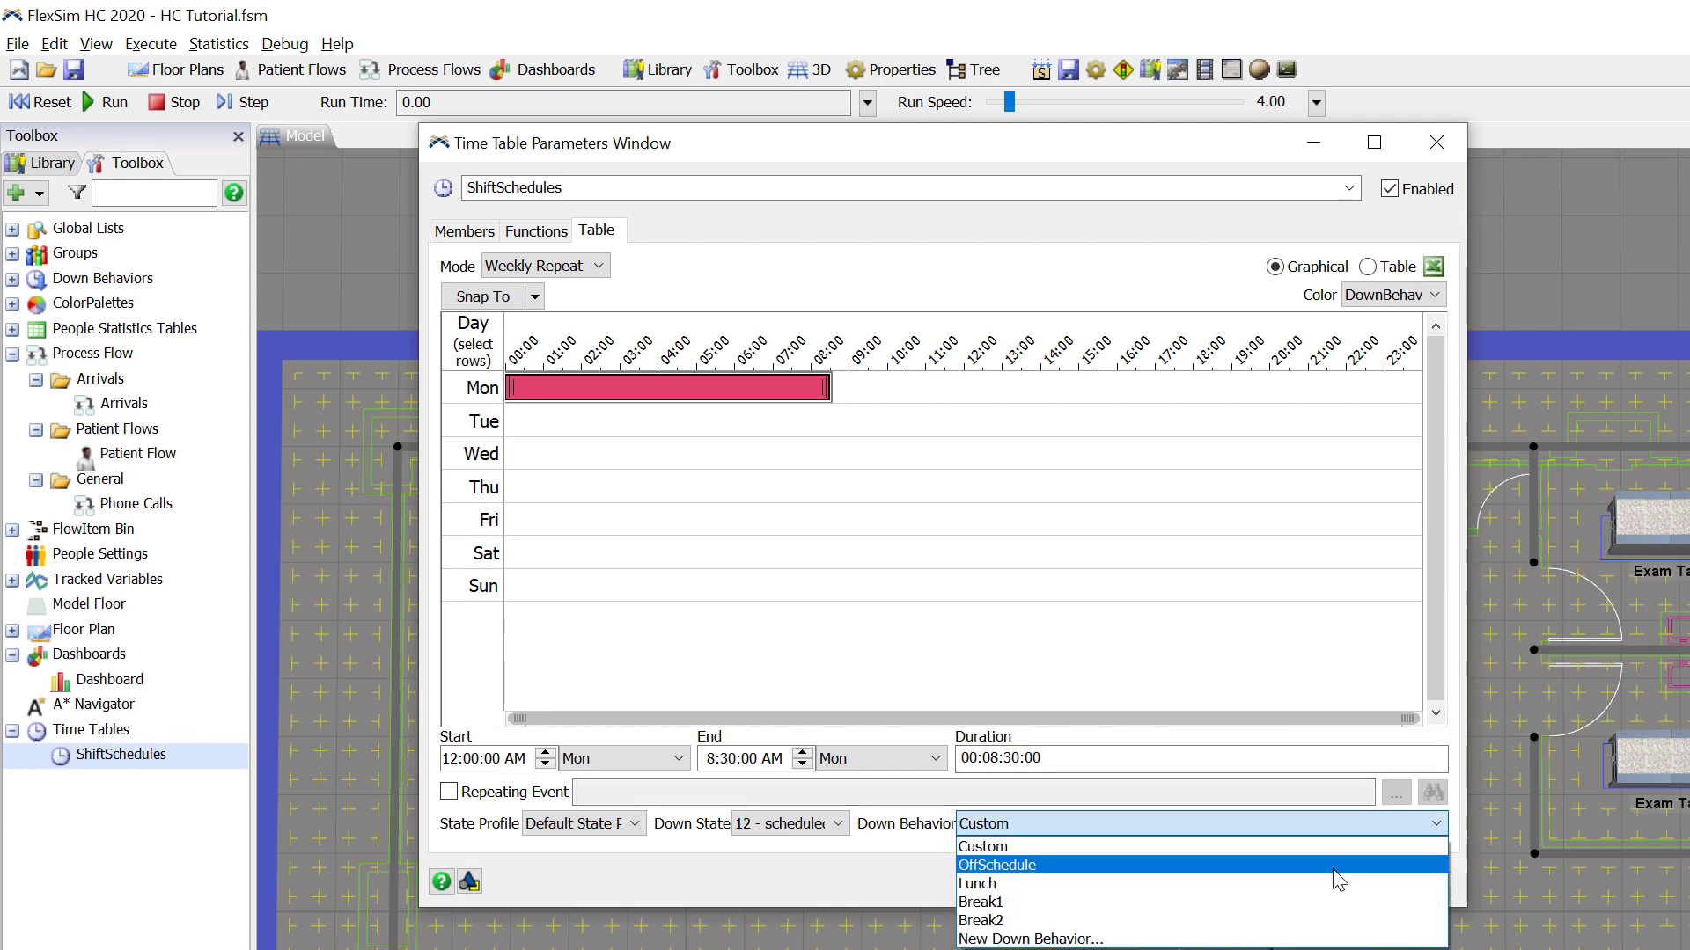
click(1338, 866)
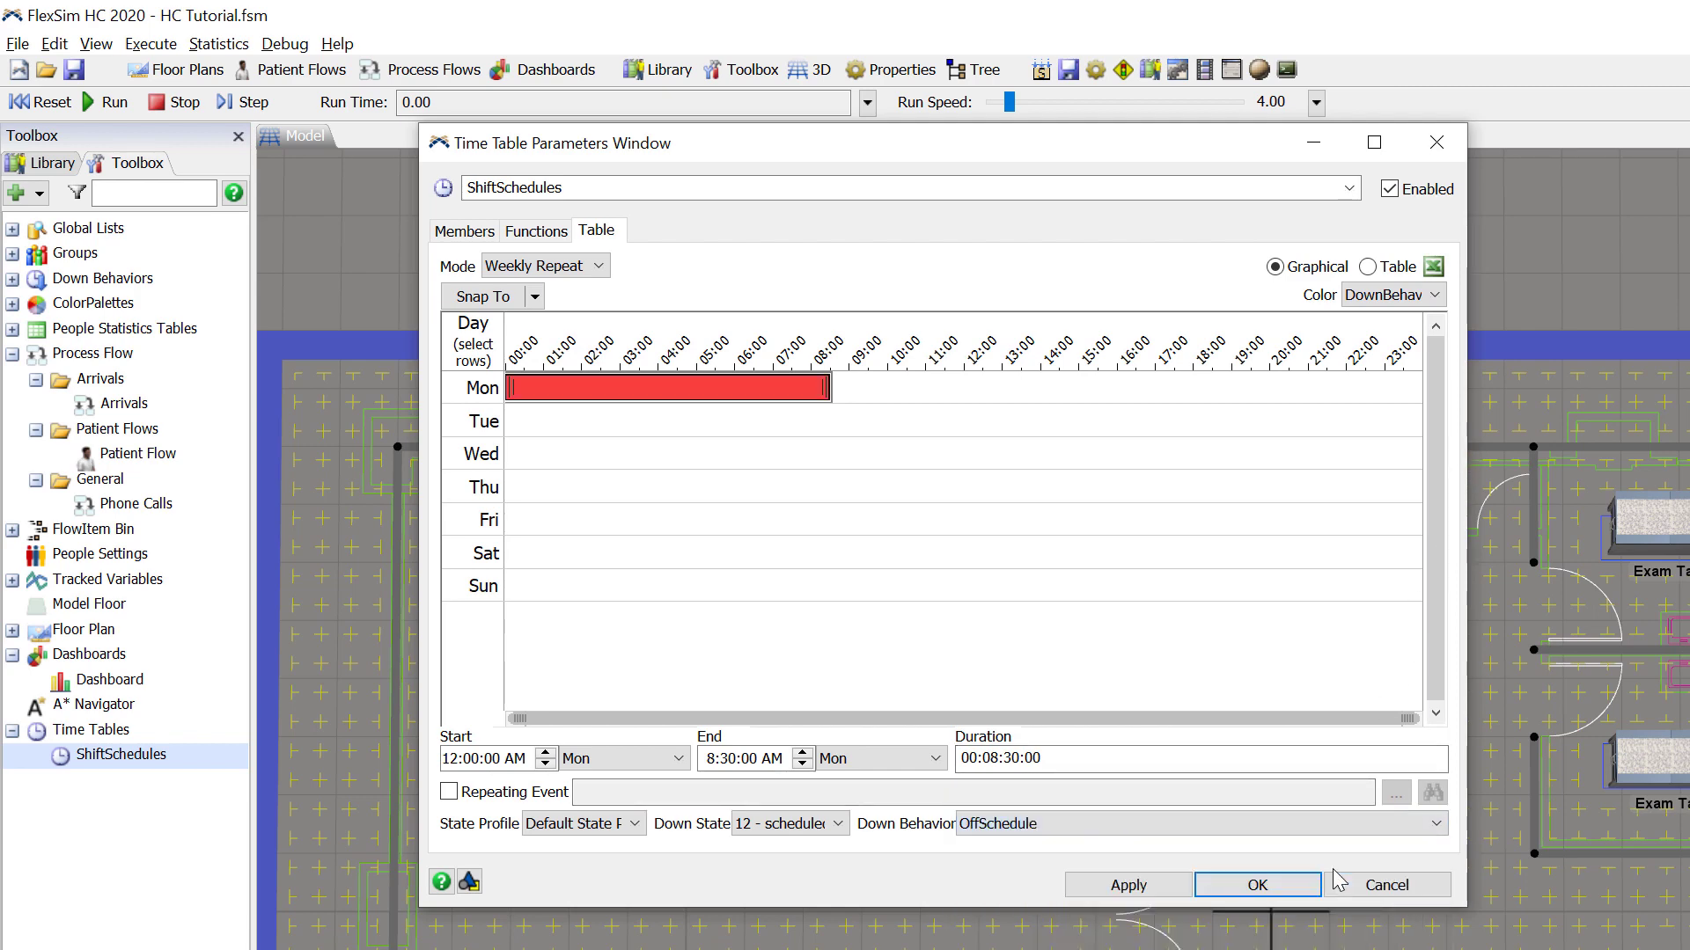
click(449, 792)
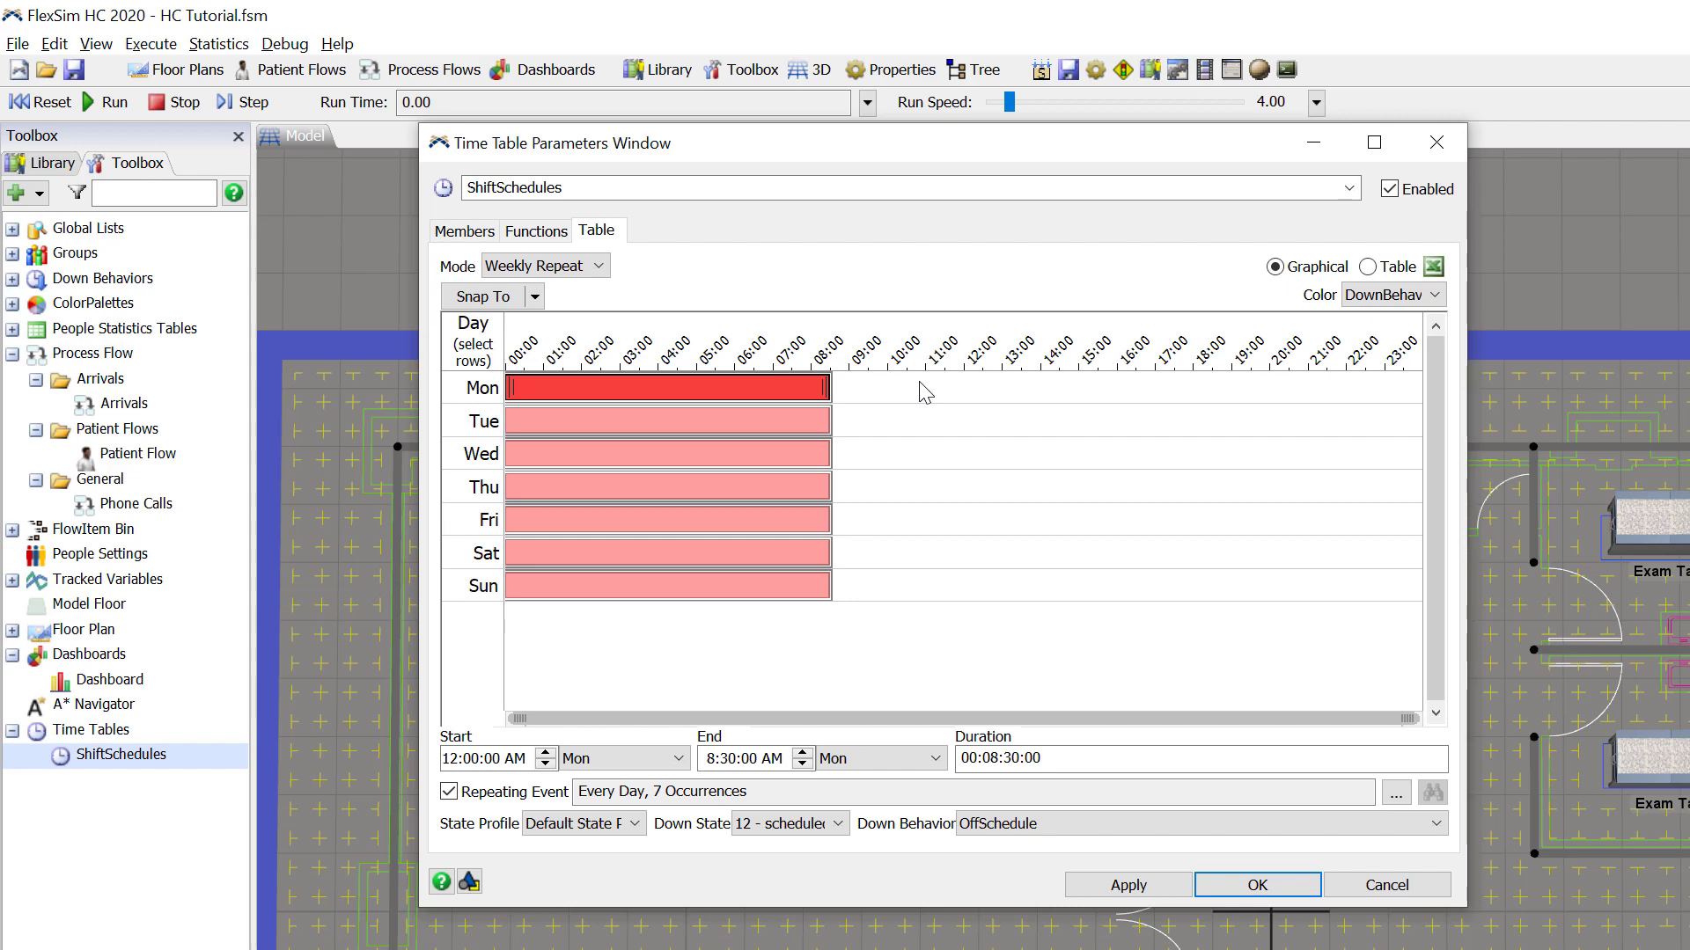
- Paste a copy of the off-schedule block and move it to run from 5:30 PM to midnight
key(ctrl+v)
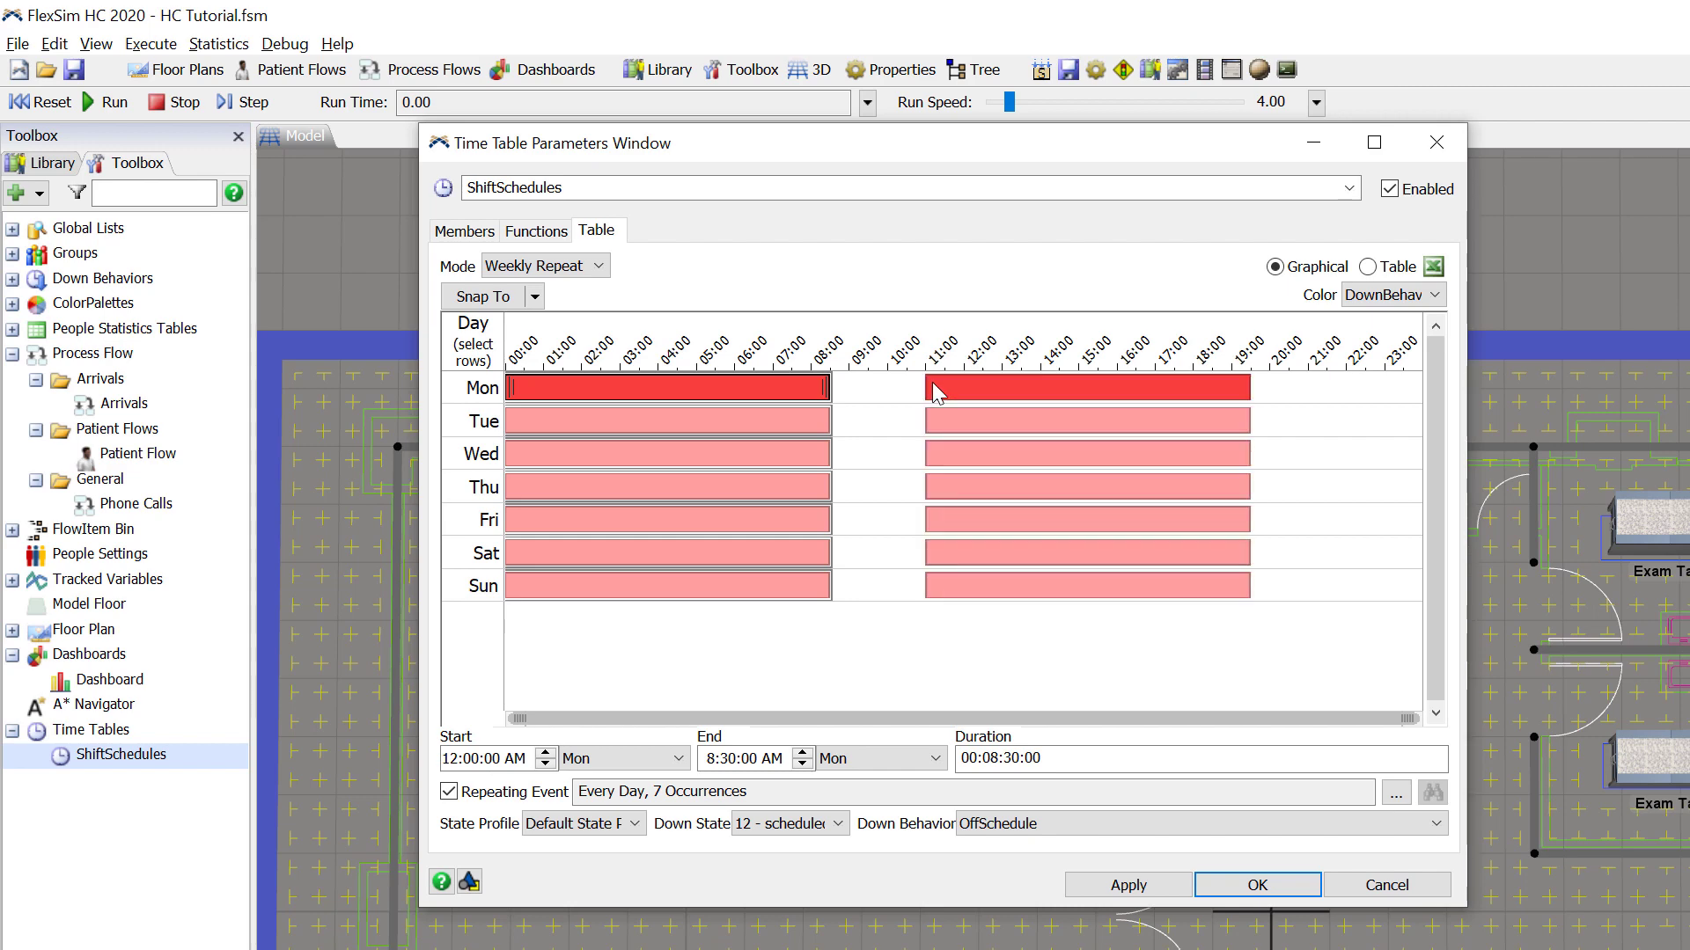
click(1002, 396)
drag(999, 393, 1176, 388)
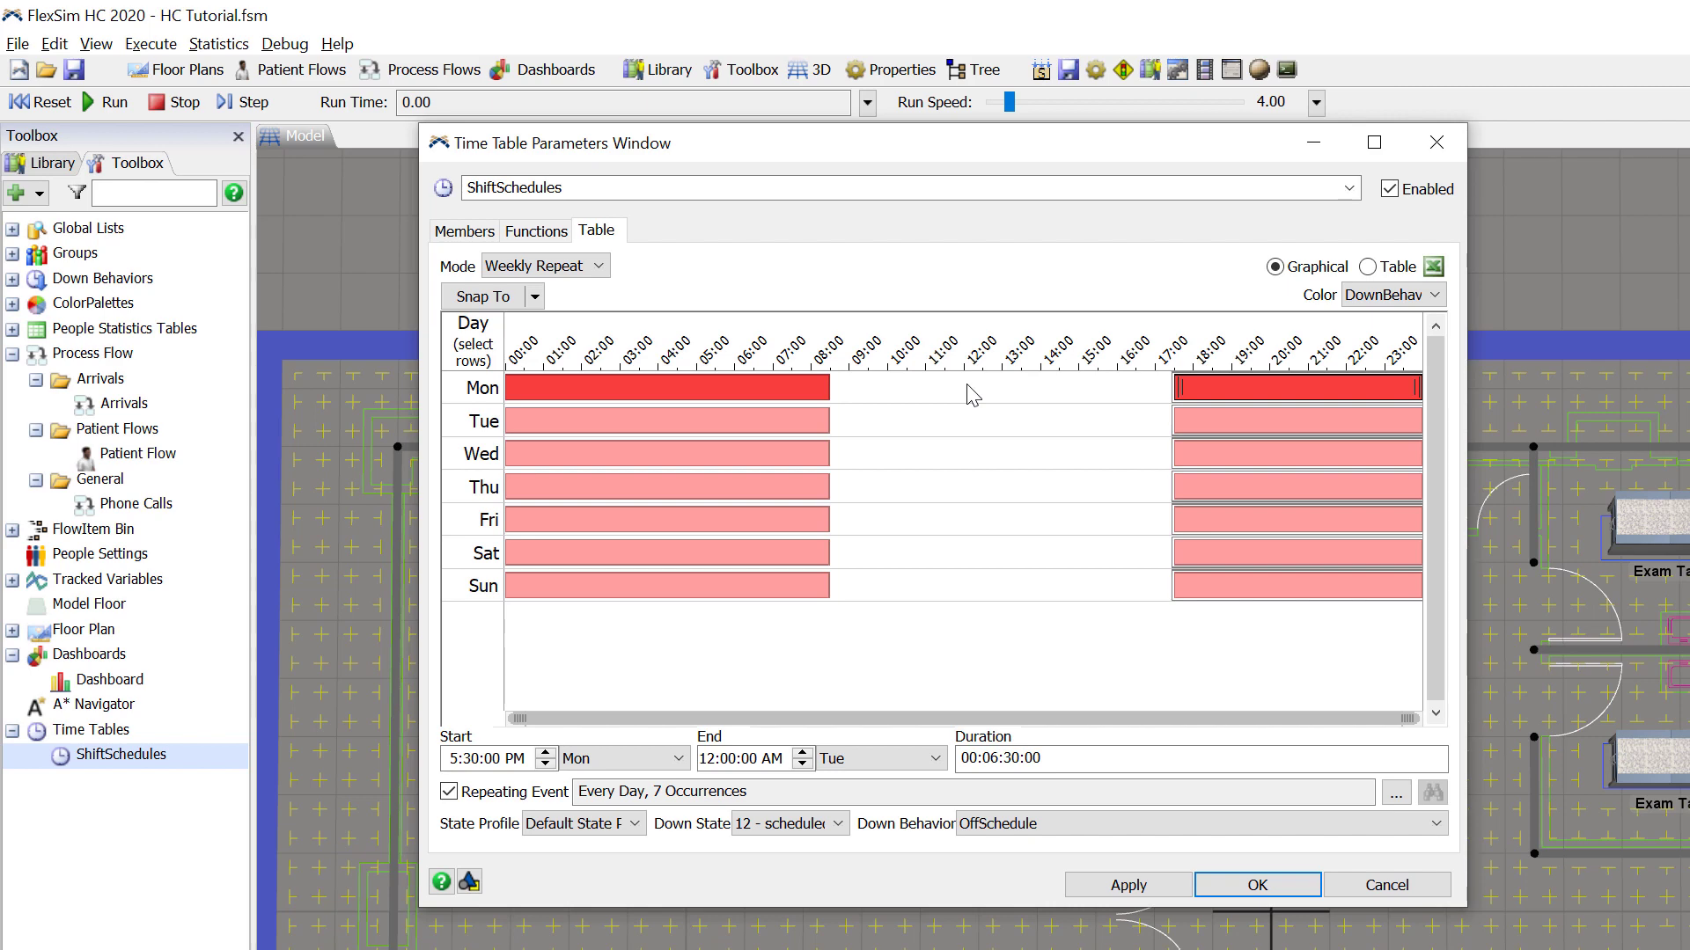
- Create a Monday 12:00 PM to 1:00 PM block with the Lunch down behavior, repeating every day
drag(972, 395, 1004, 412)
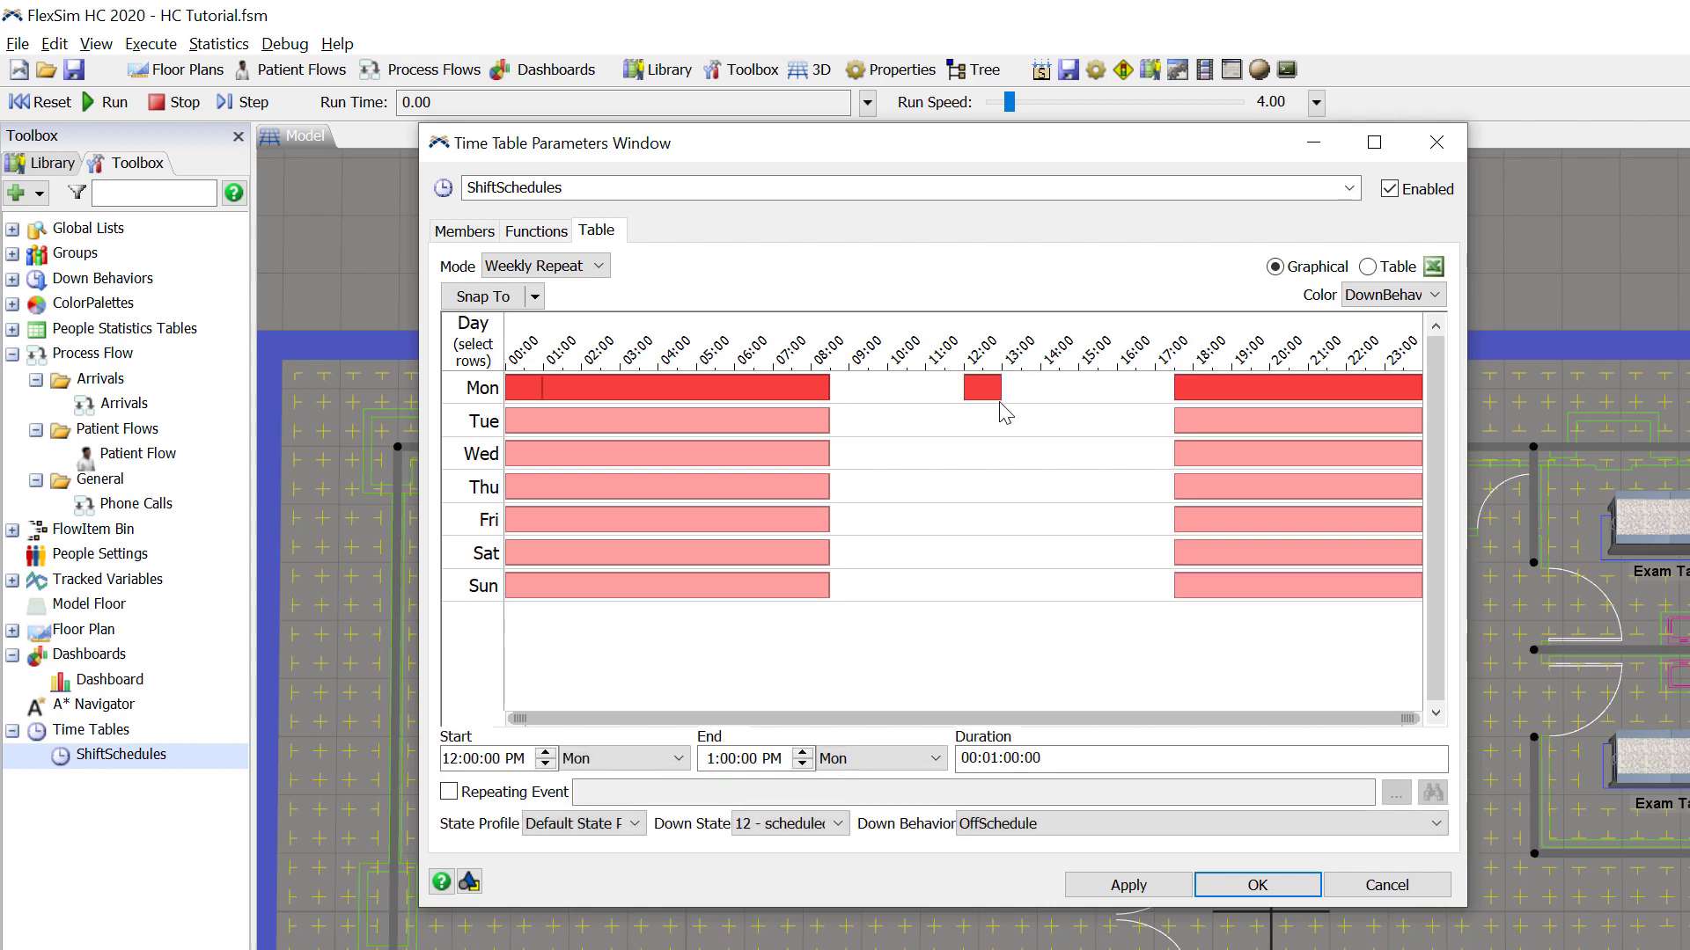
click(993, 401)
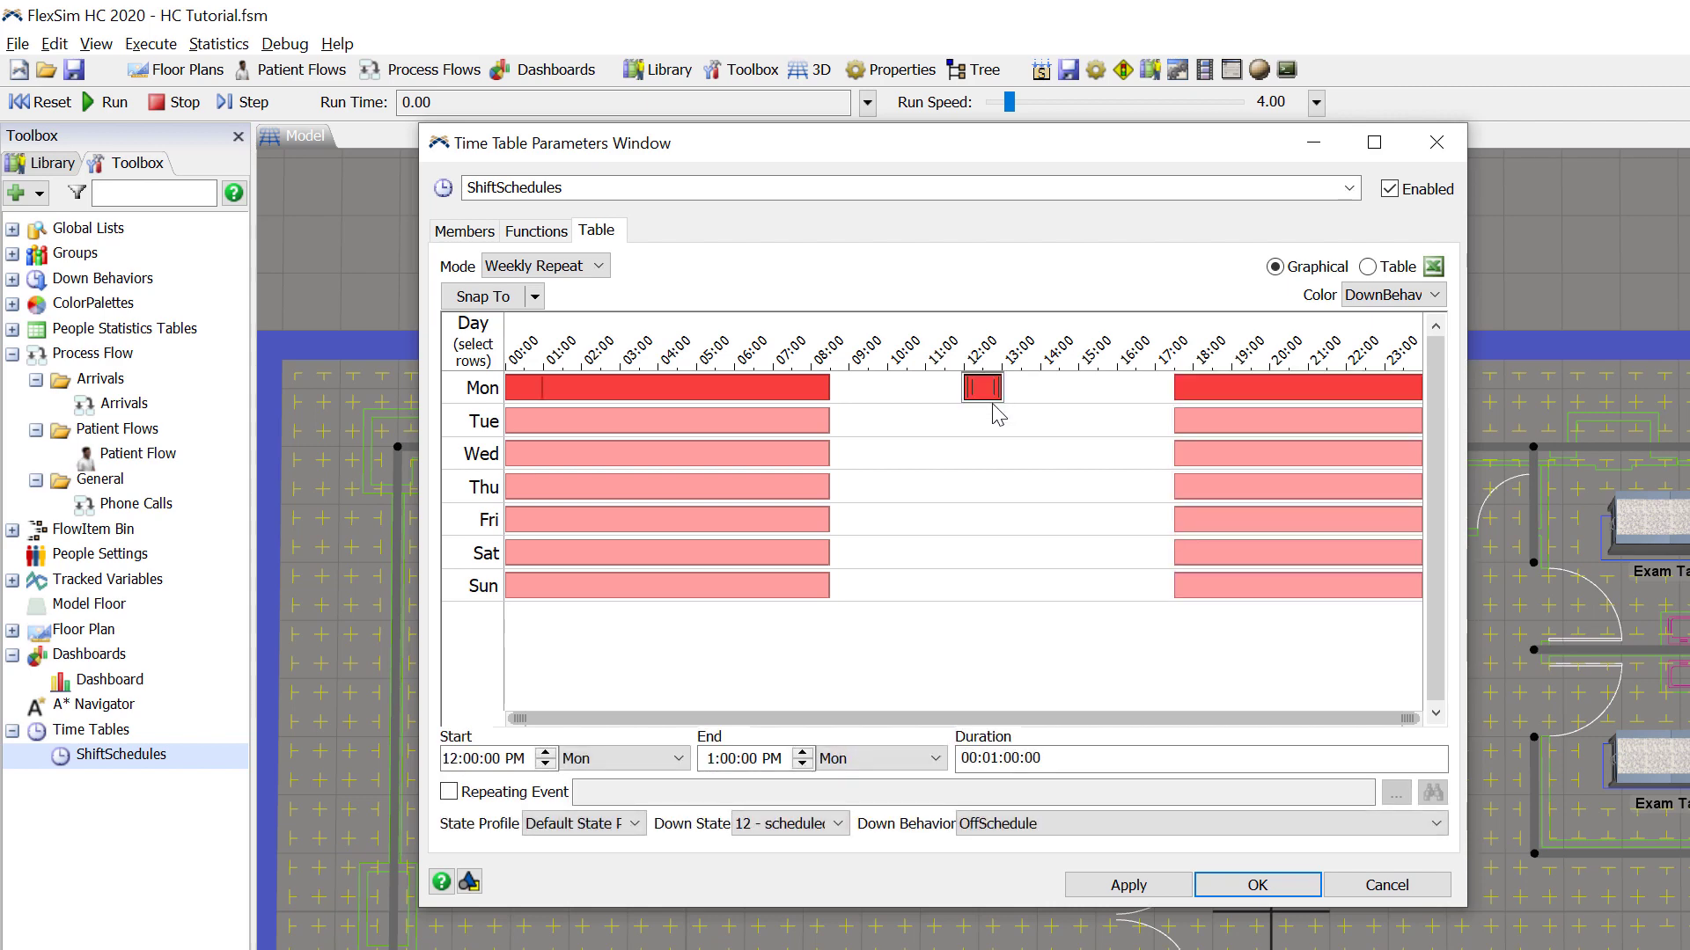
click(1143, 827)
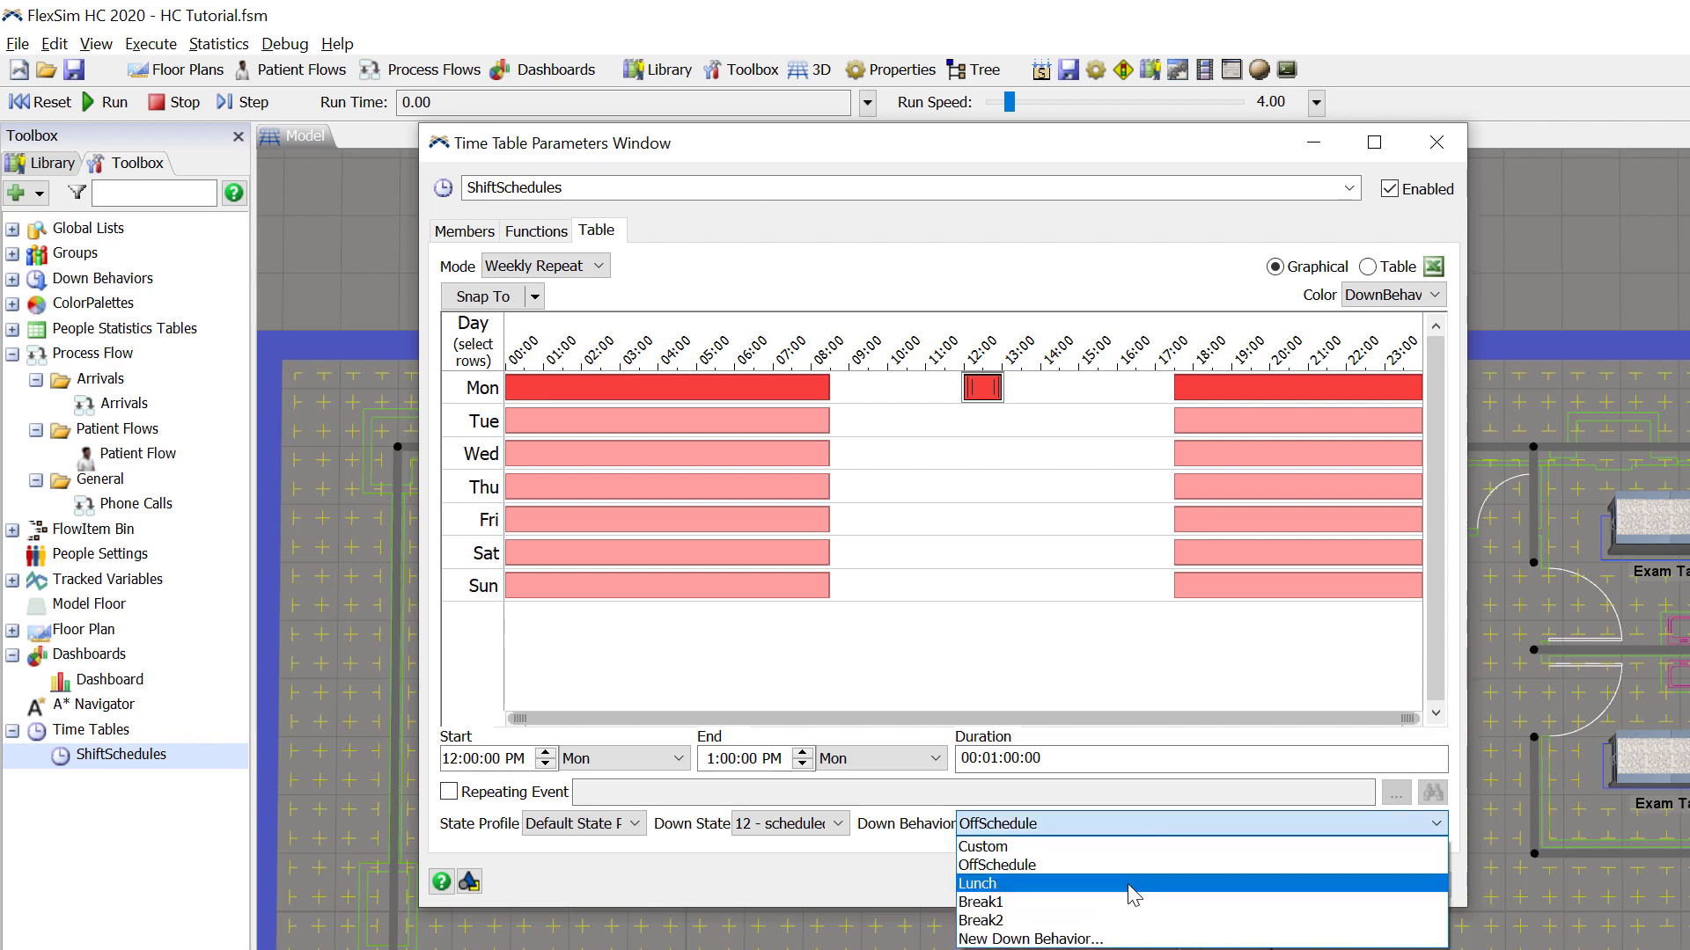
click(1132, 885)
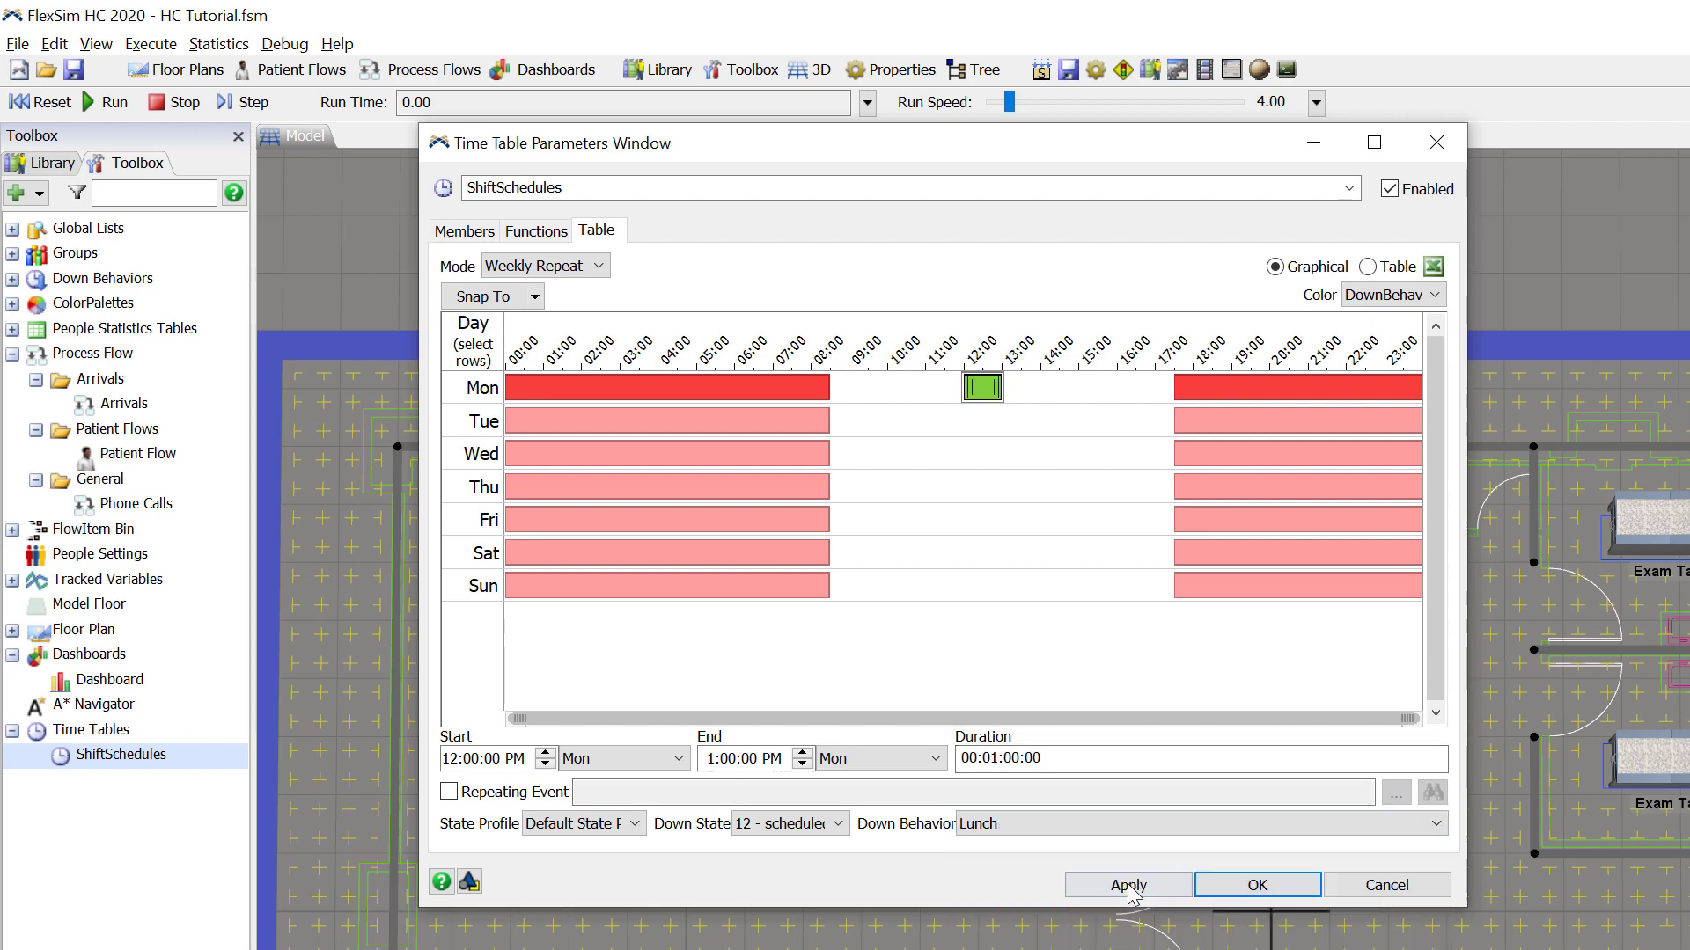
click(448, 791)
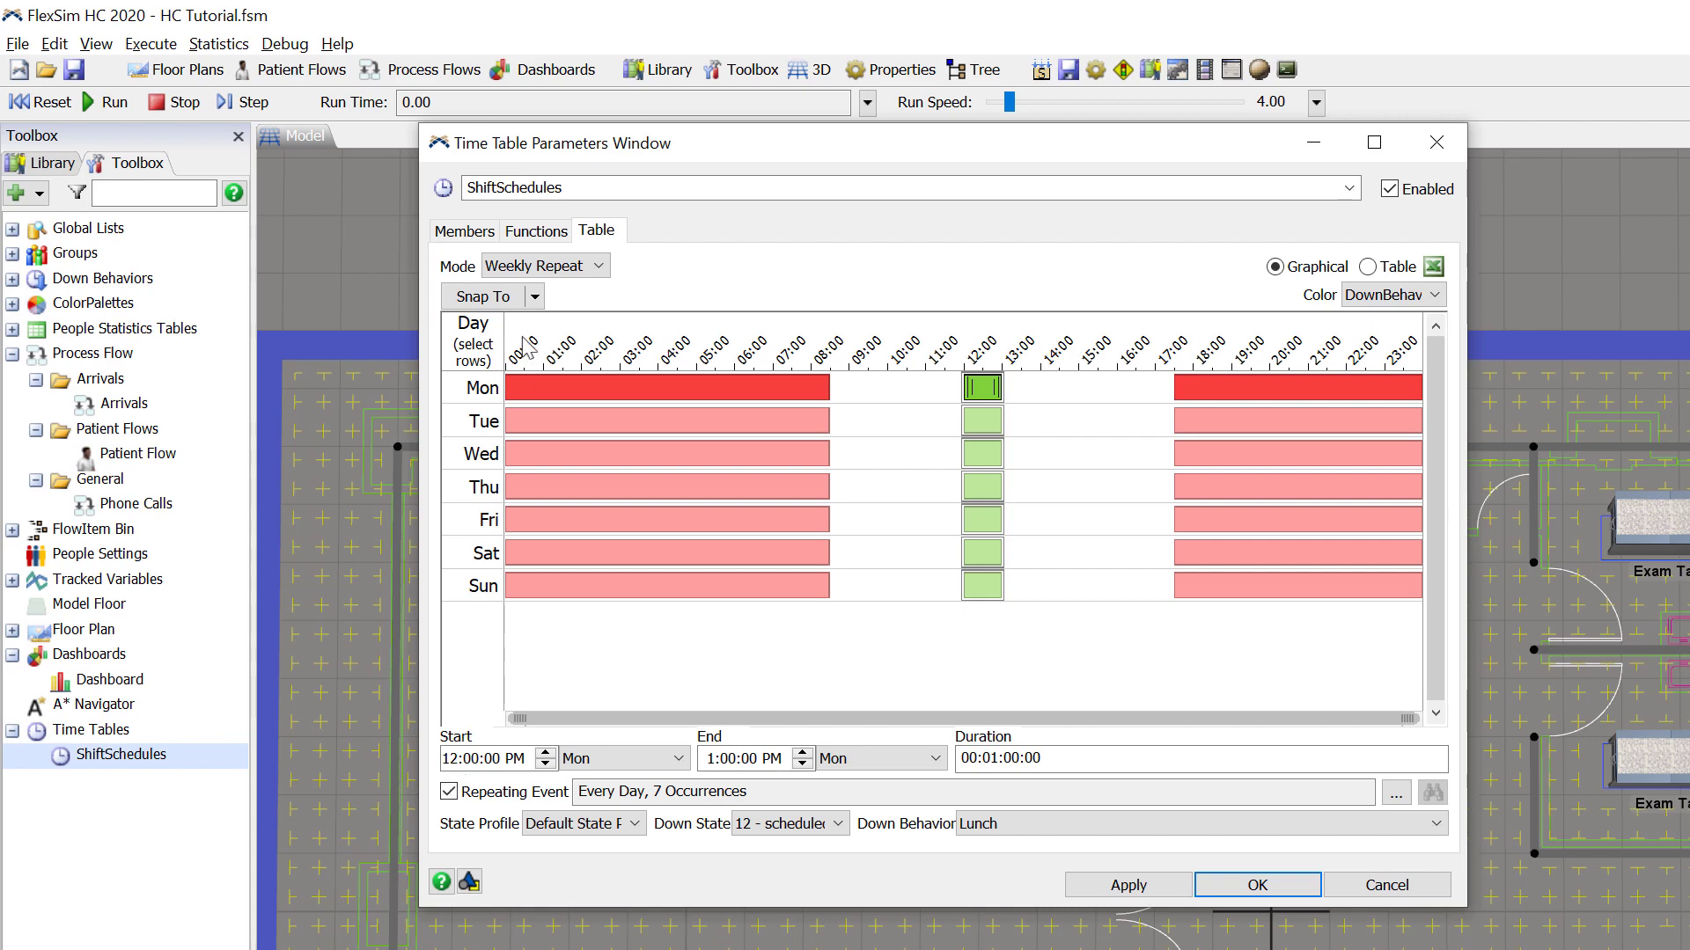
- Change the time table's snapping interval to 15 min
click(535, 297)
click(526, 332)
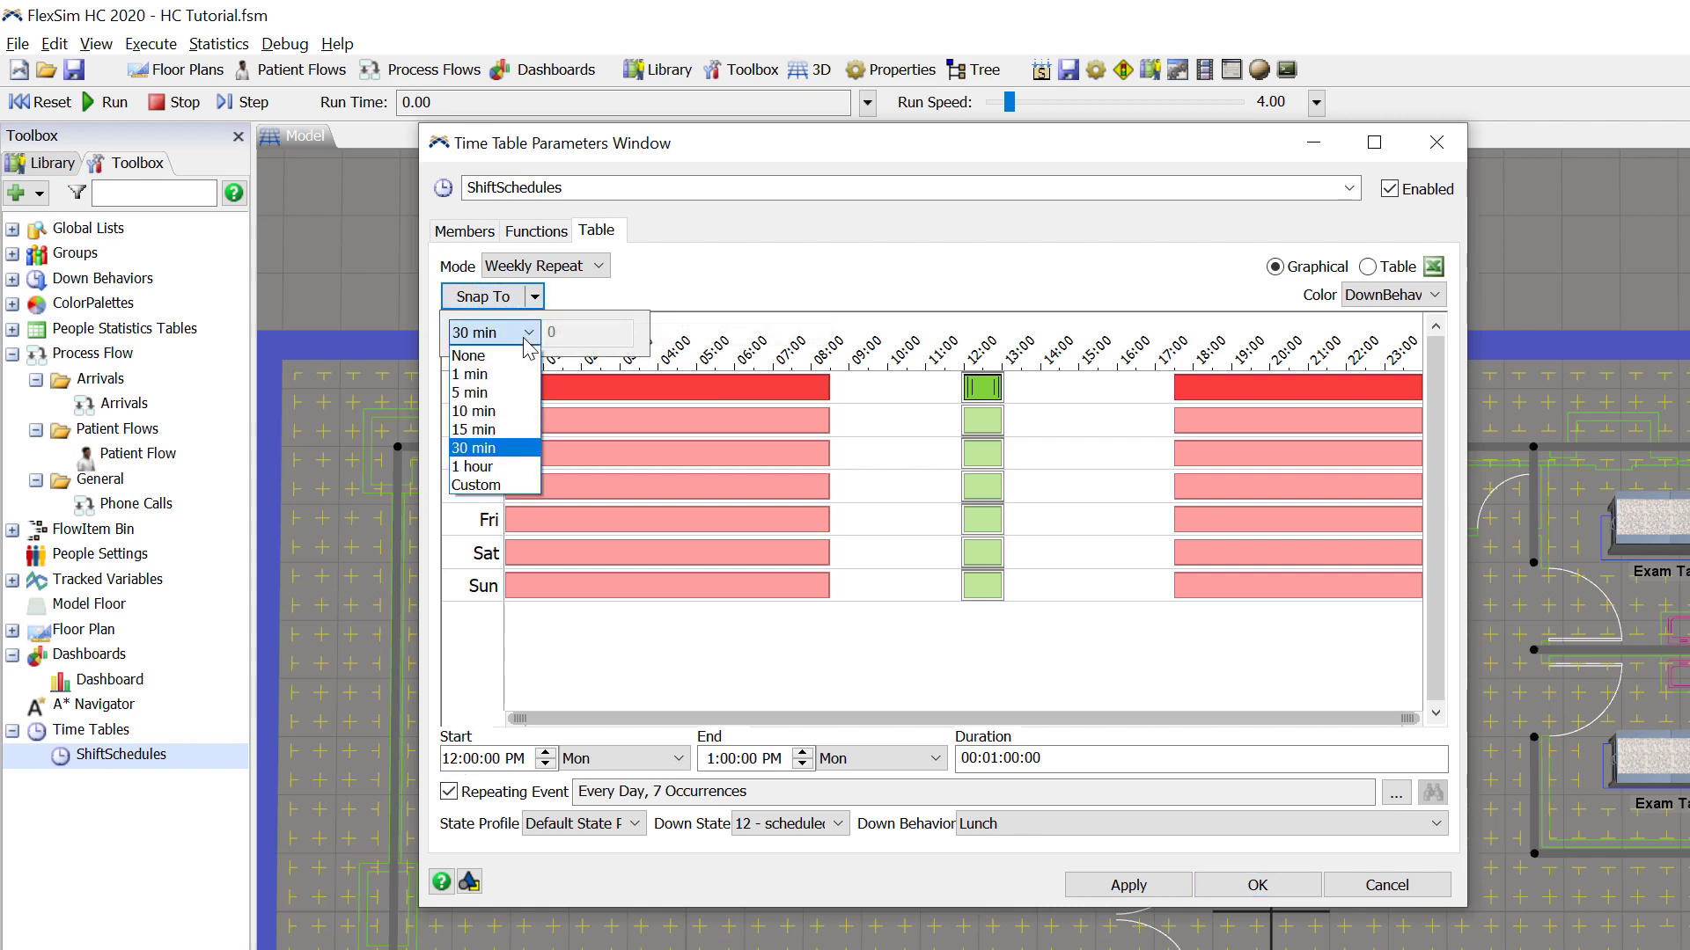
click(517, 431)
click(789, 333)
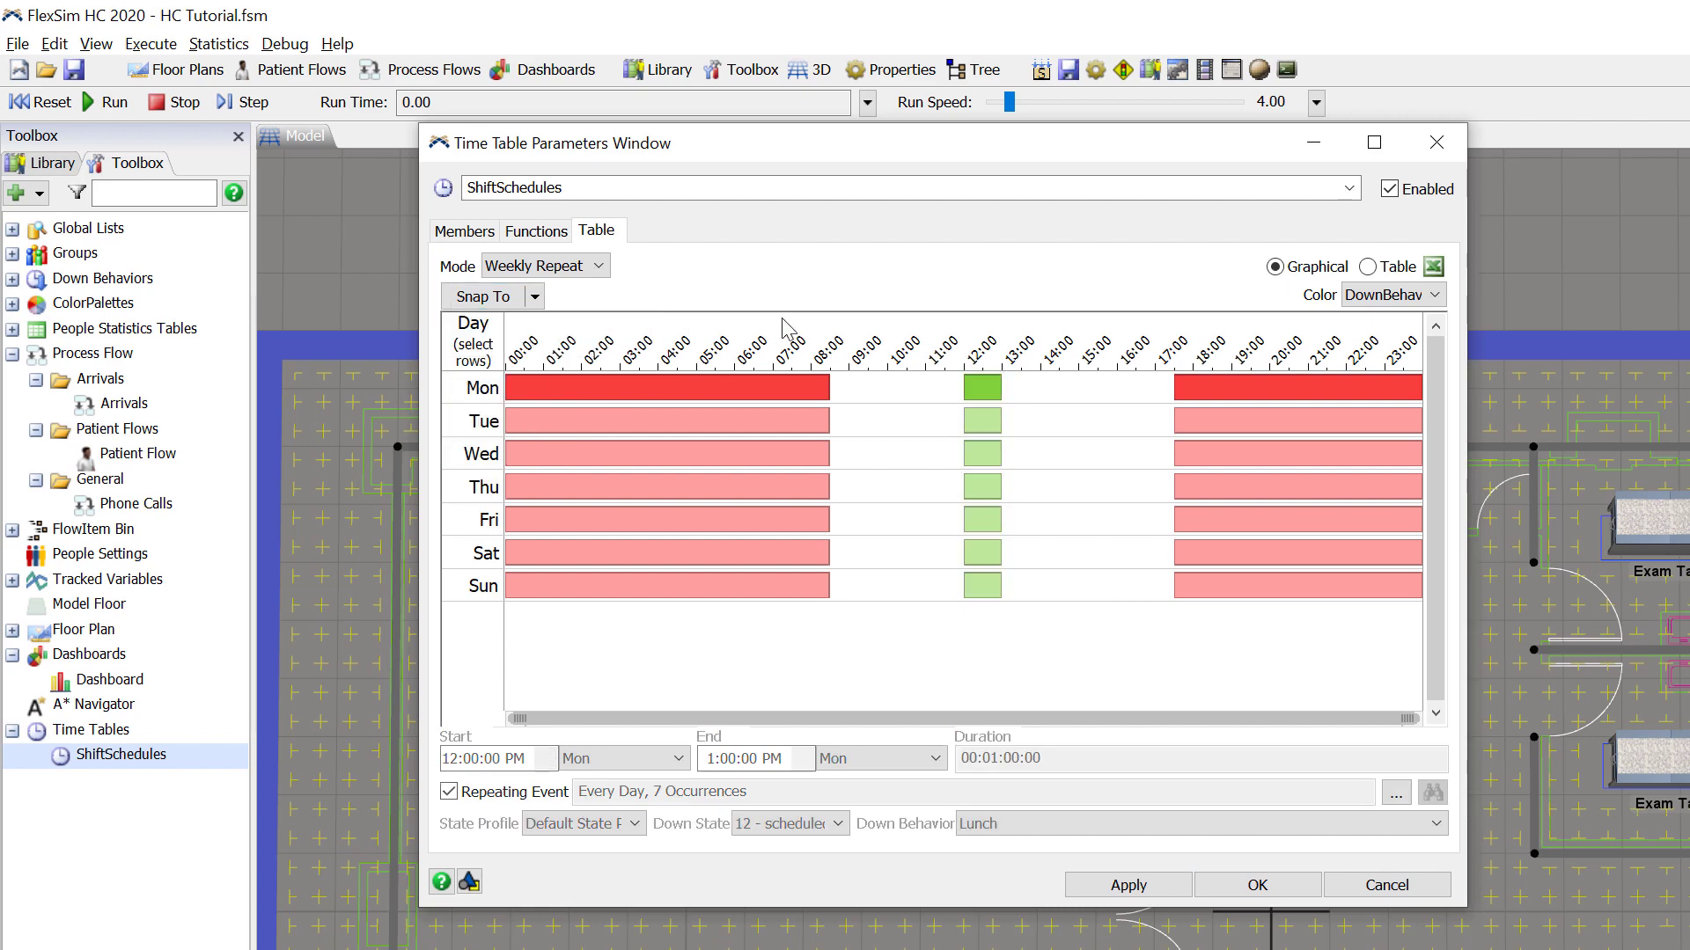
- Create a Monday 3:00 PM to 3:30 PM block with the Break1 down behavior, repeat it daily, and accept the time table
drag(1080, 392, 1098, 390)
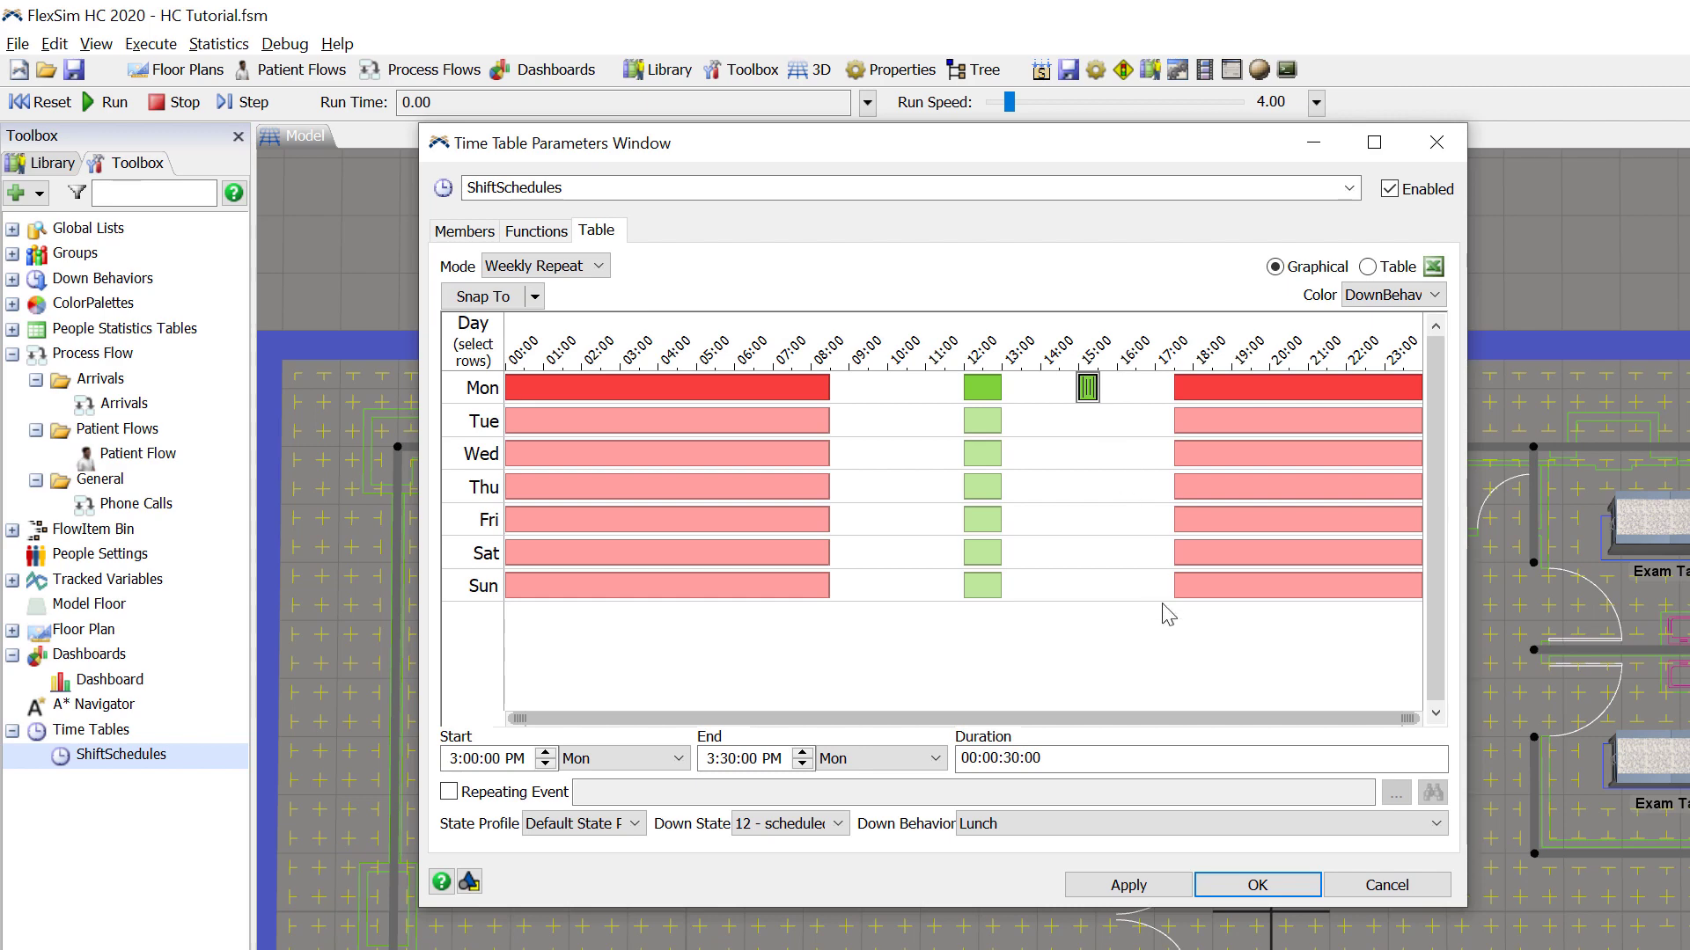
click(1231, 834)
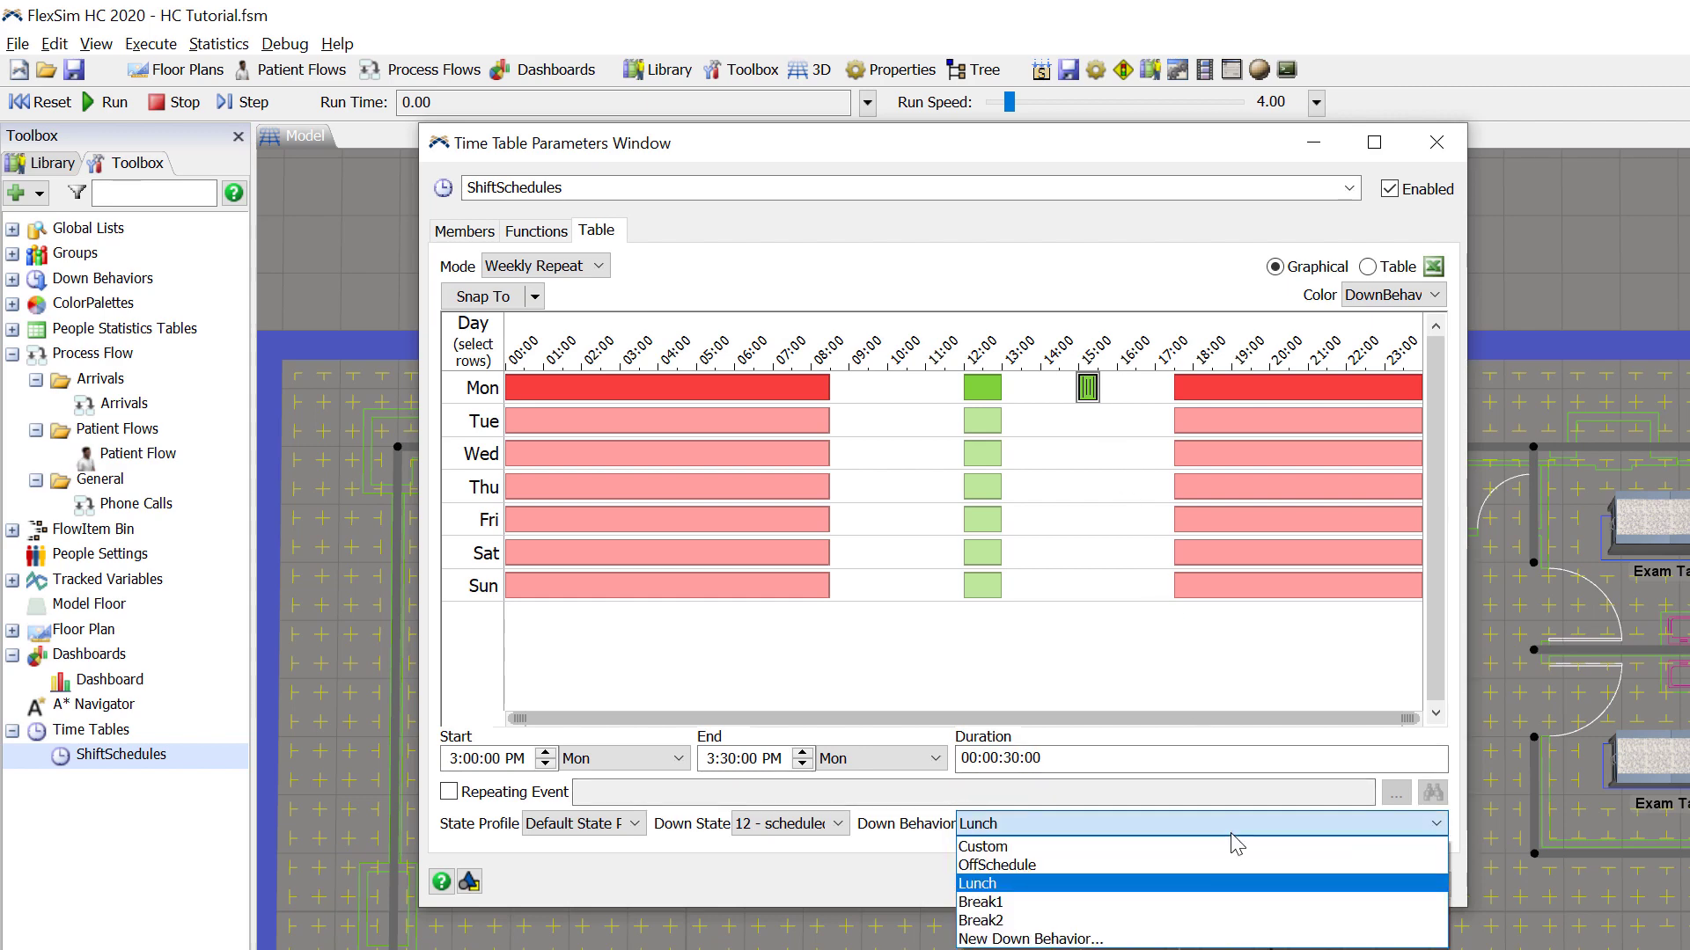
click(1212, 902)
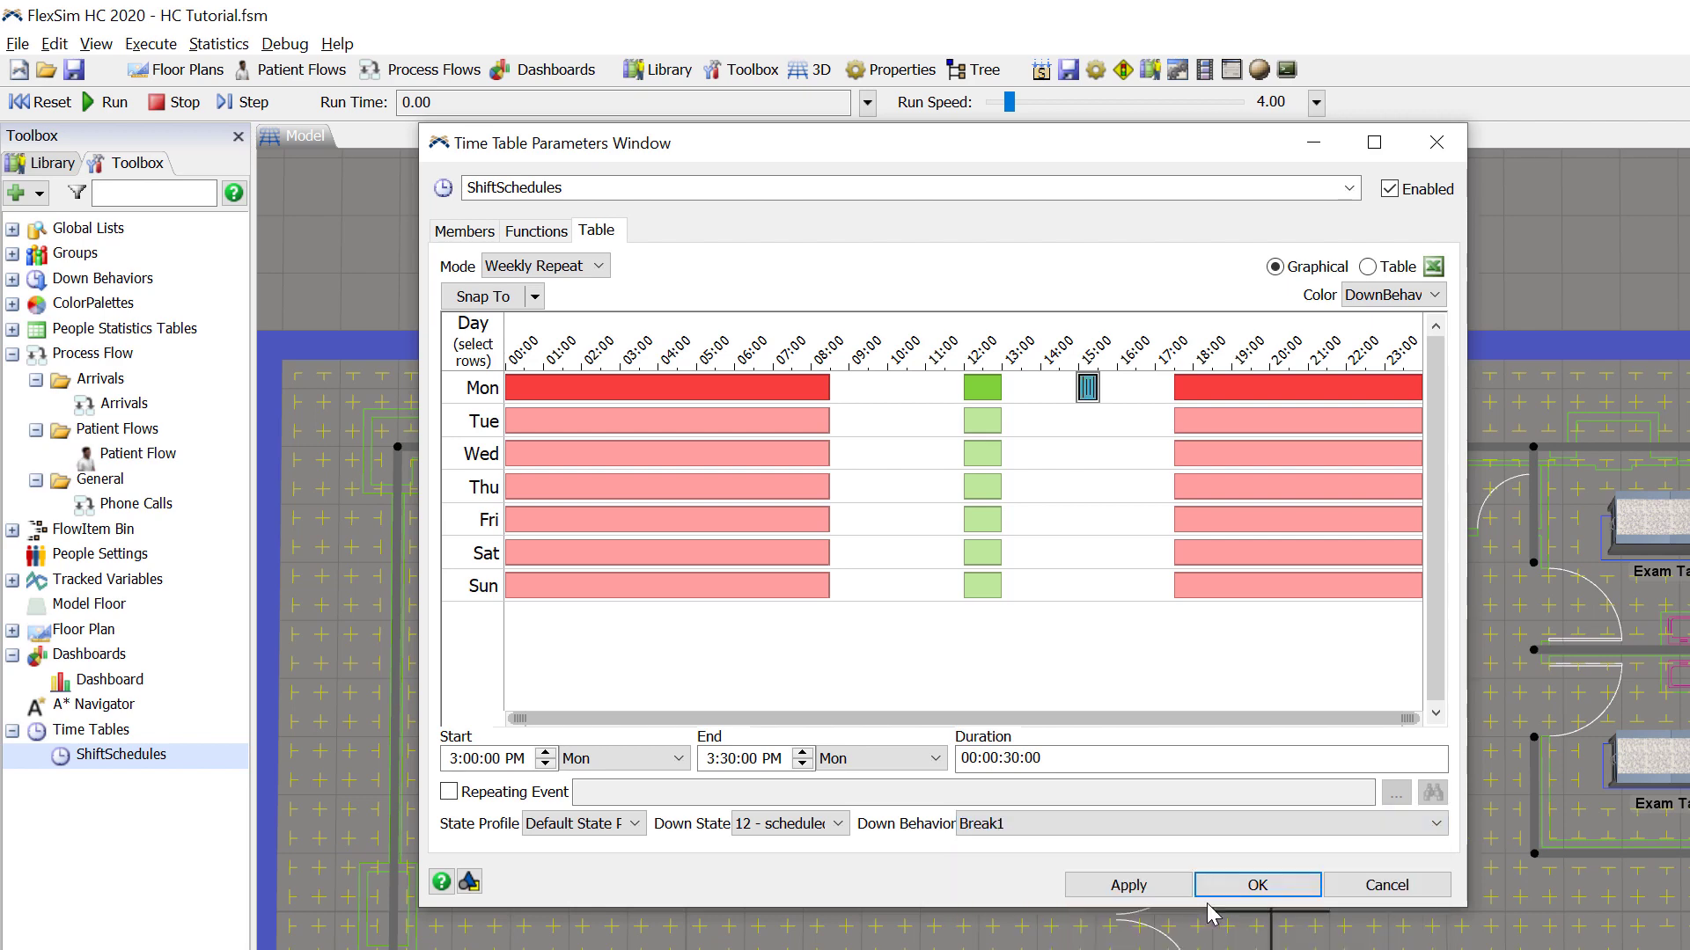
click(448, 792)
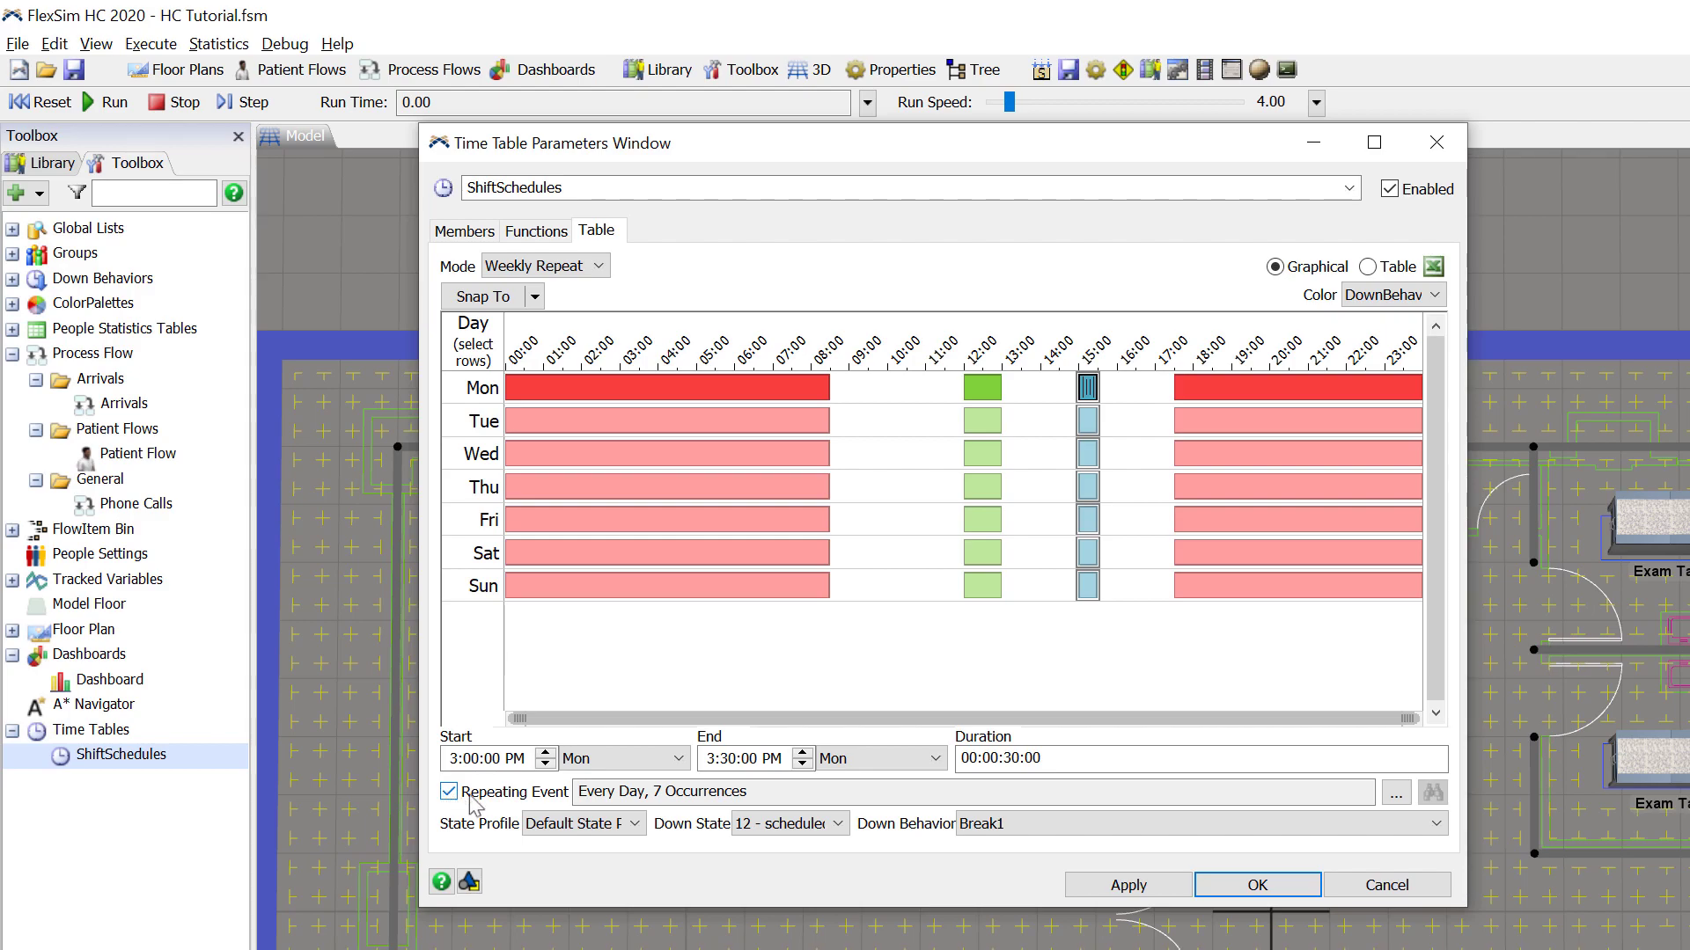
click(1240, 886)
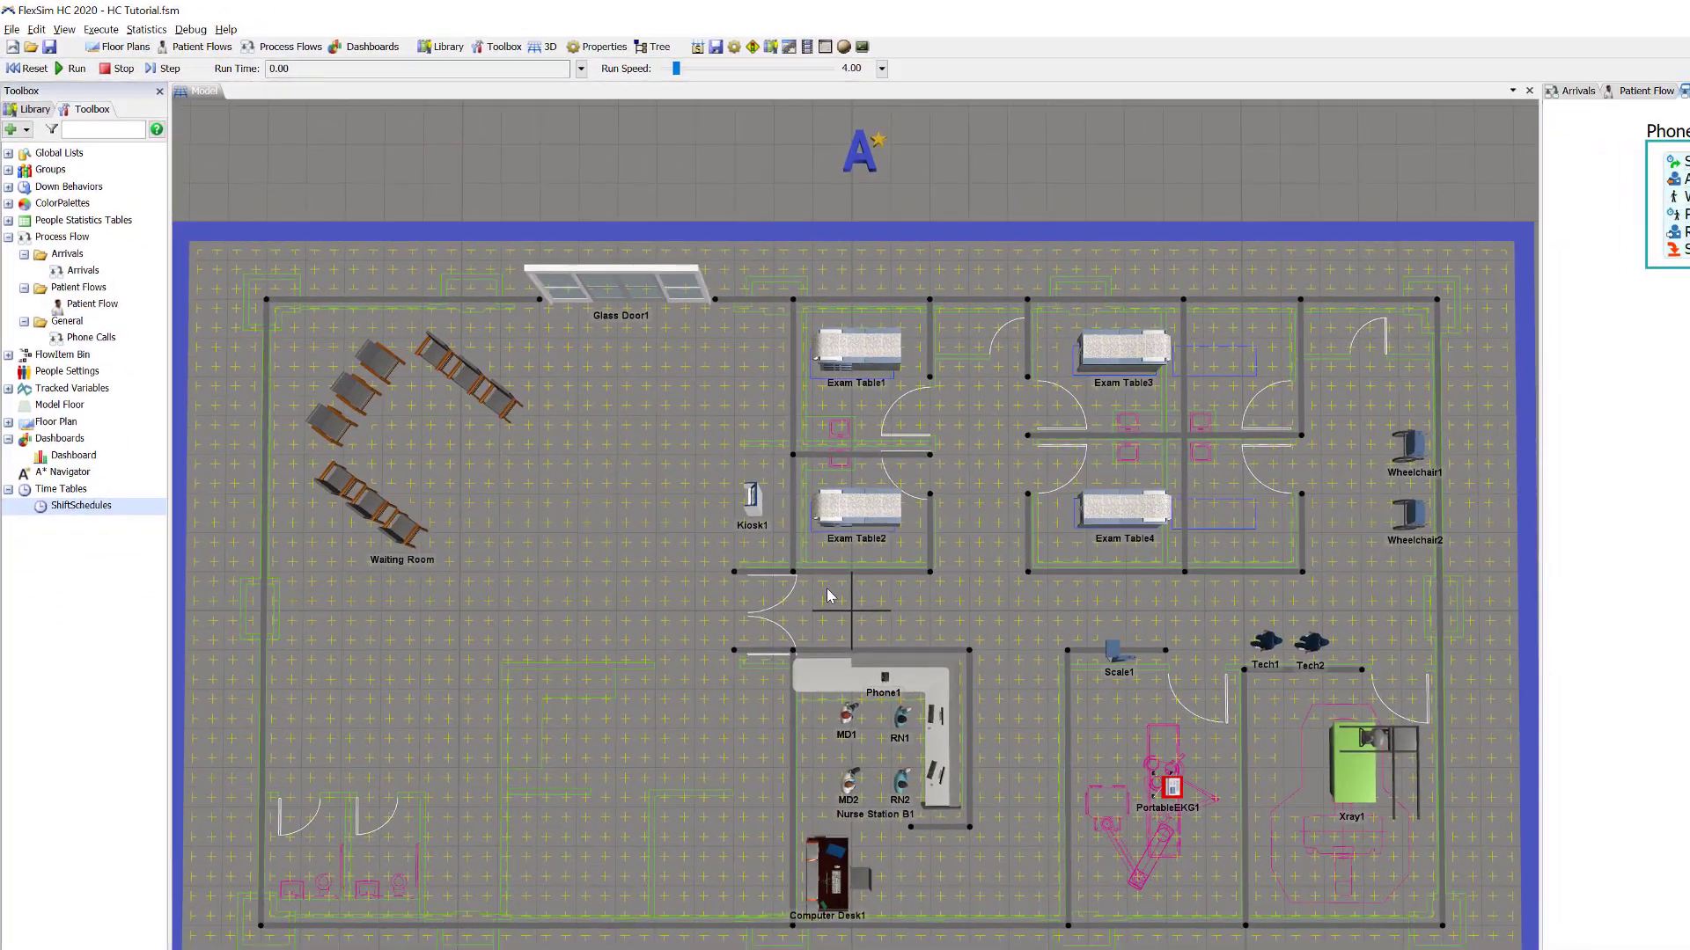
- Save the model, run the simulation from a reset state to check the schedule, and reset it again
click(50, 47)
click(35, 70)
click(74, 69)
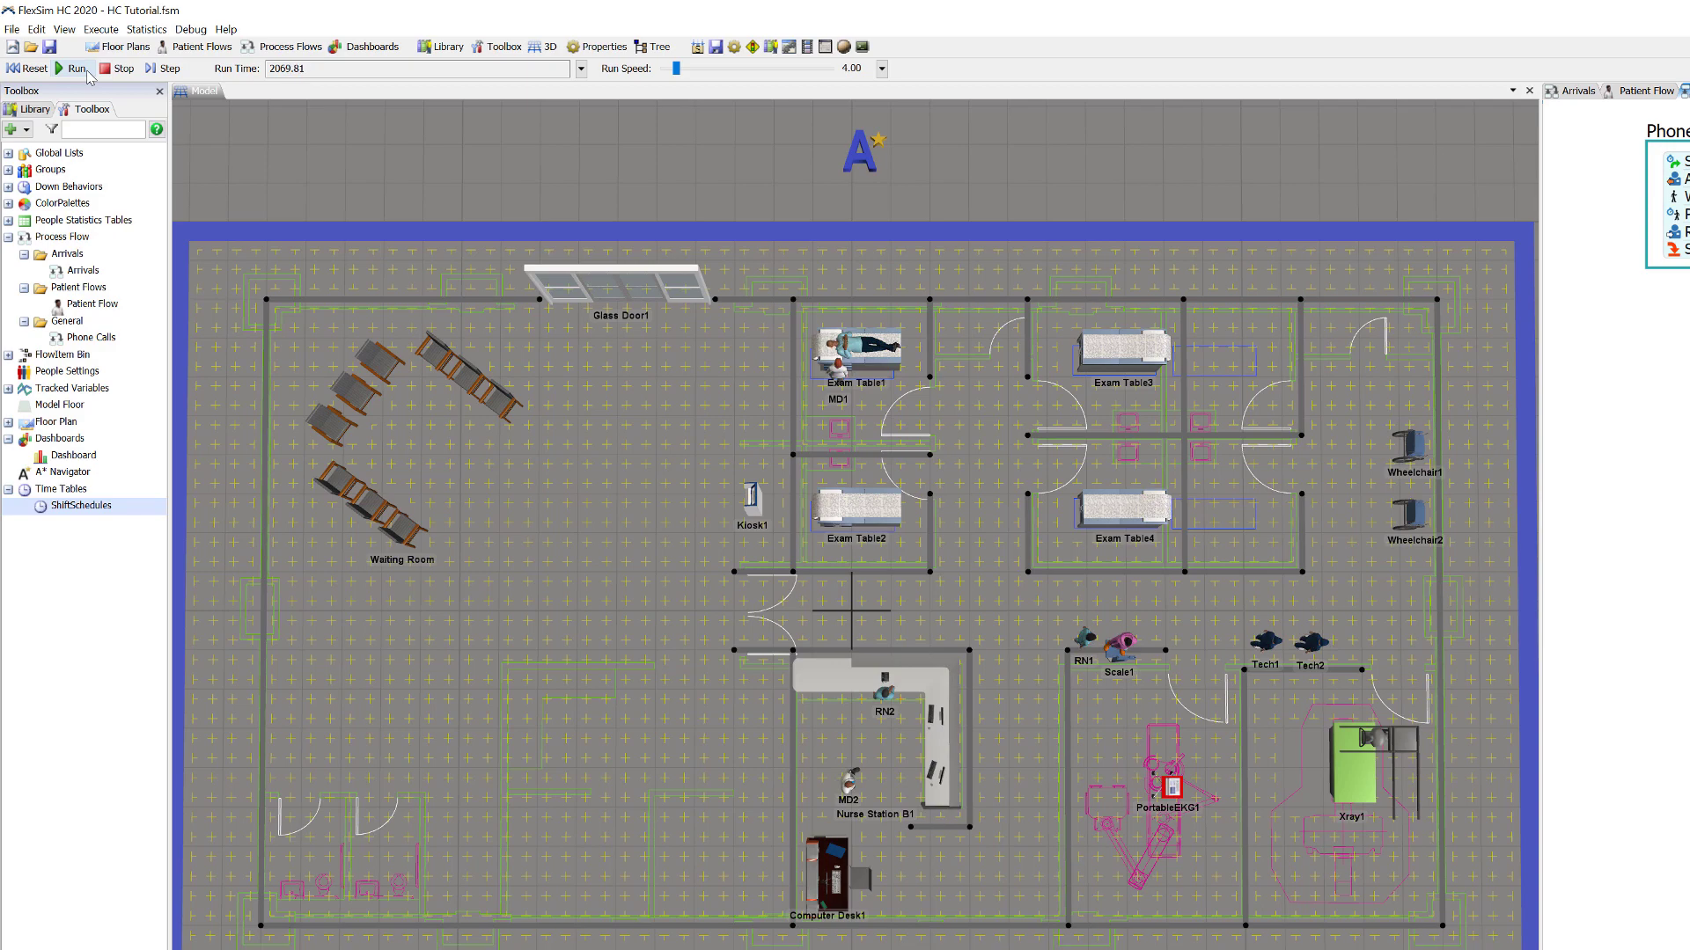
click(28, 70)
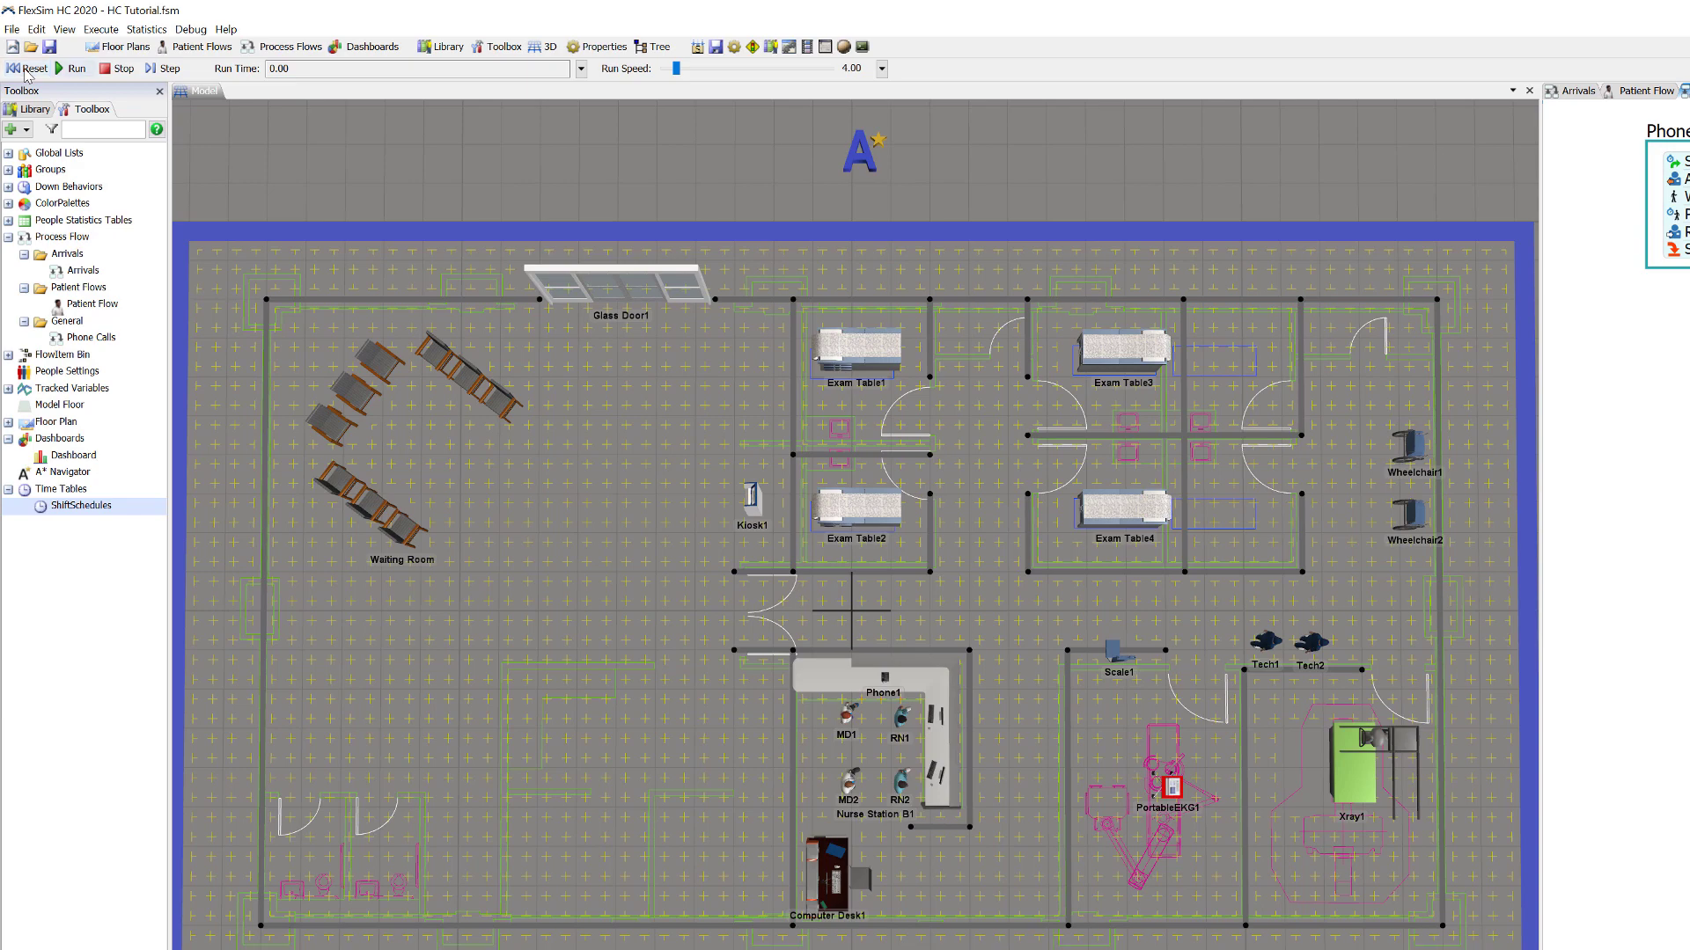
- Place a Cylinder prop between Computer Desk1 and the wall below the nurse station, at about X 2.50, Y -6.50
click(828, 201)
click(48, 111)
mouse_move(104, 424)
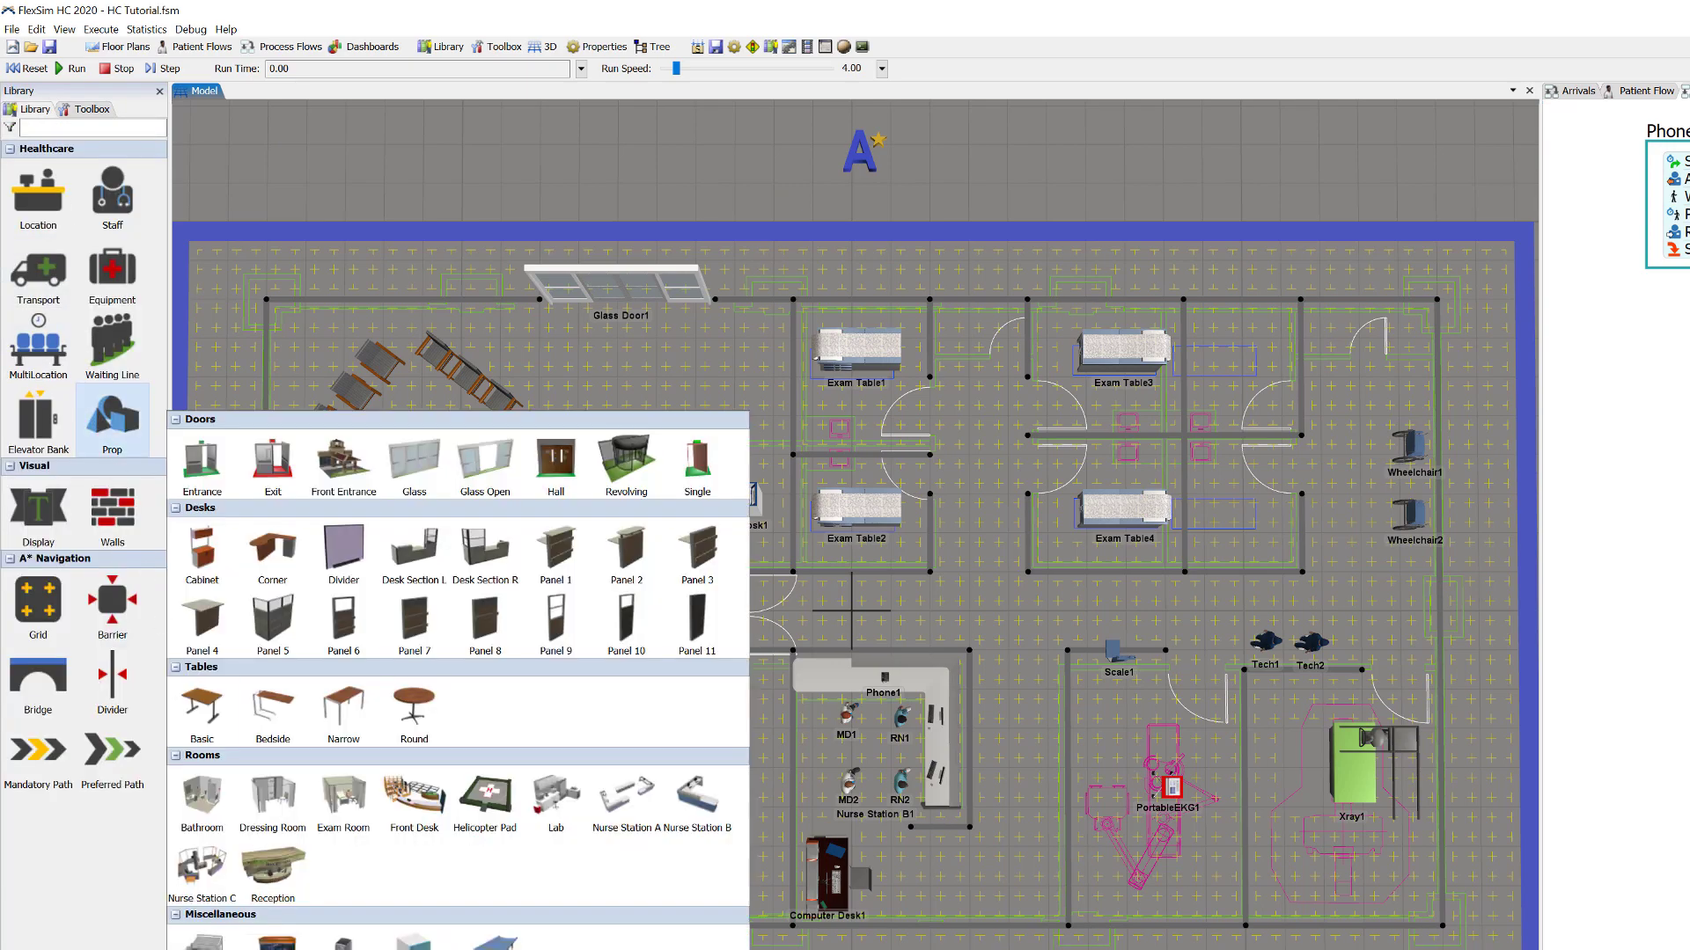
drag(956, 856, 956, 866)
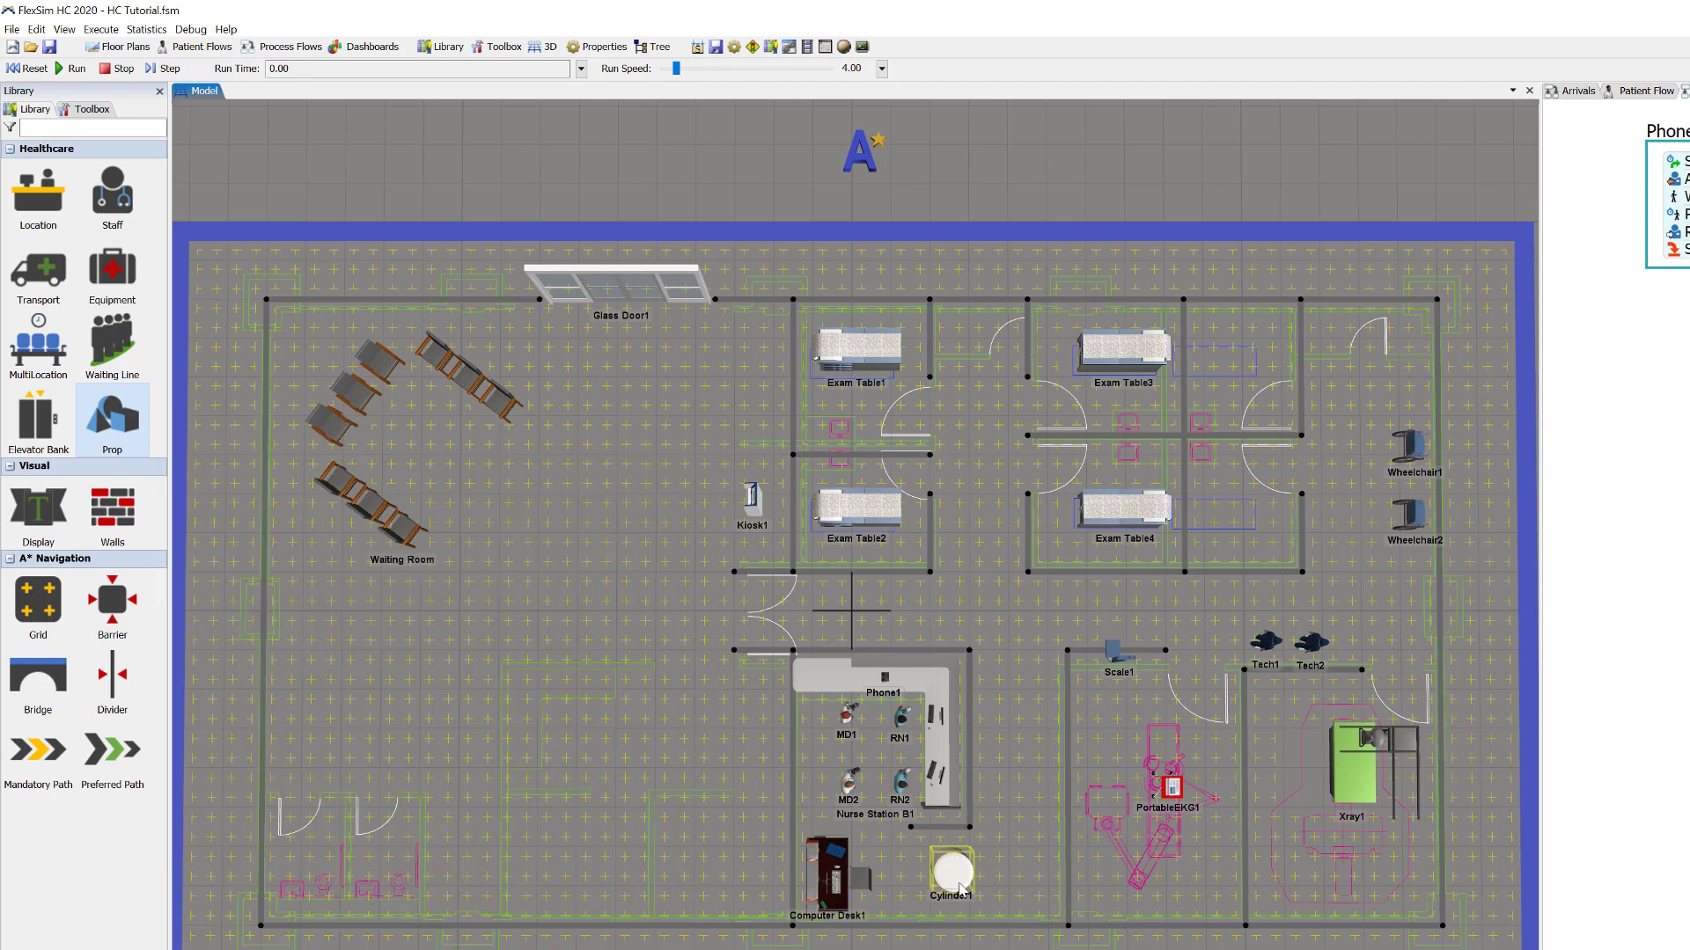
- Rename the new cylinder as MeetingPlace
double_click(957, 880)
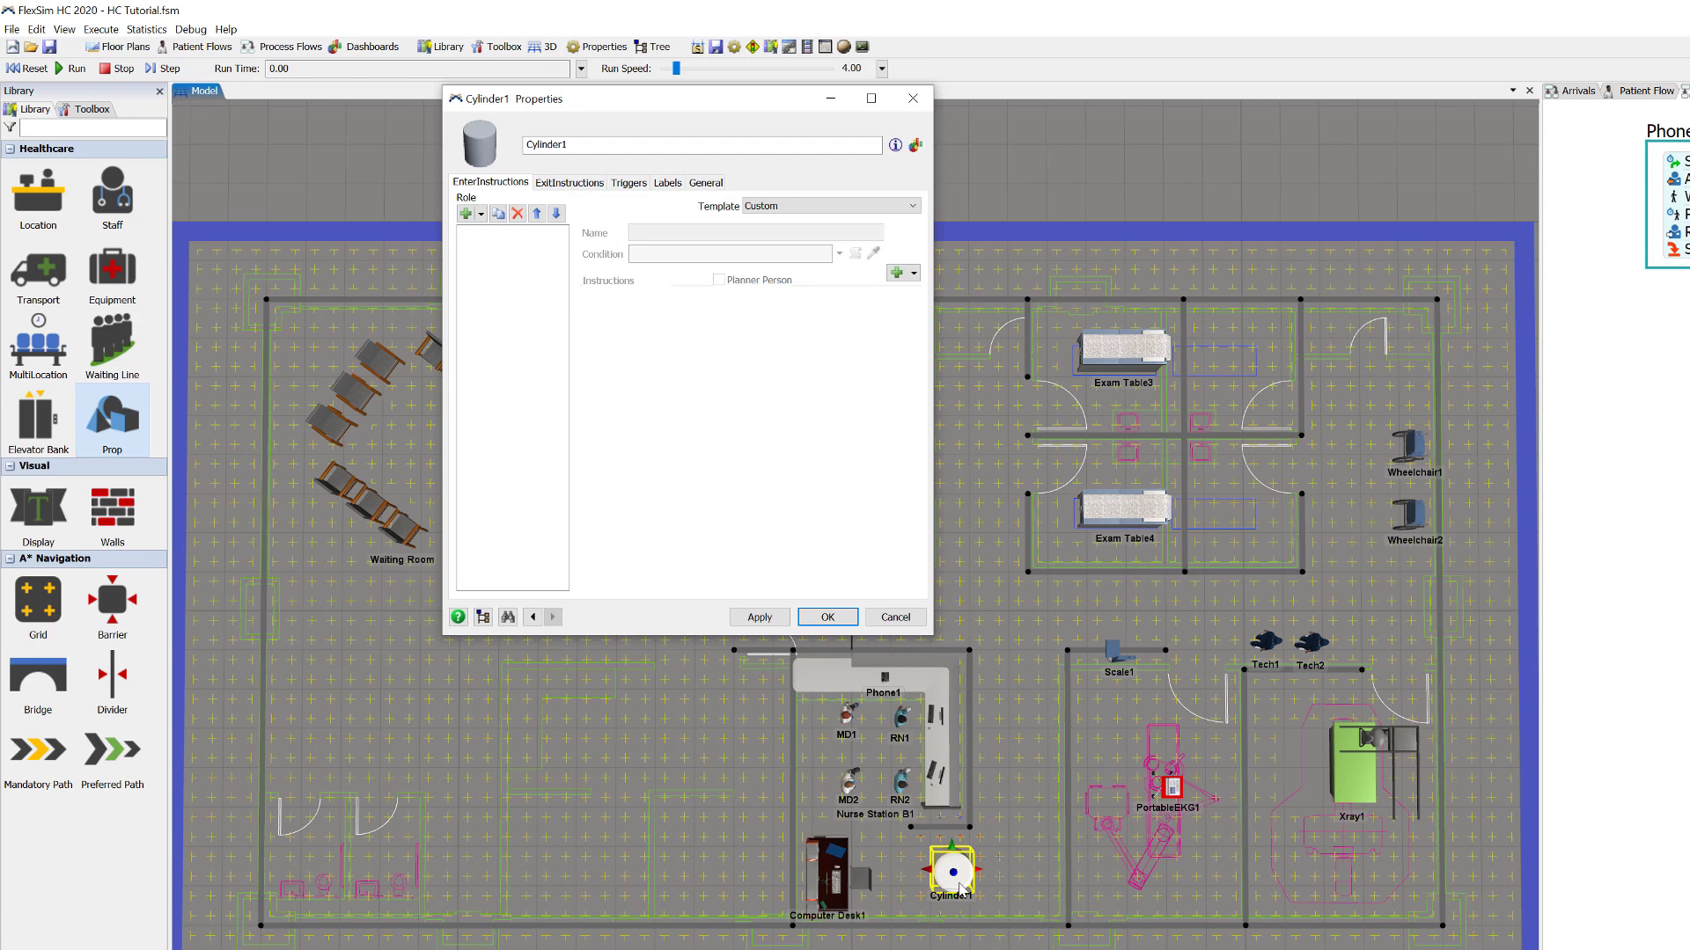
double_click(583, 146)
text(MeetingPlace)
- Set the MeetingPlace cylinder's size to X 2.00, Y 2.00 and Z 0.01, and apply the changes
click(705, 183)
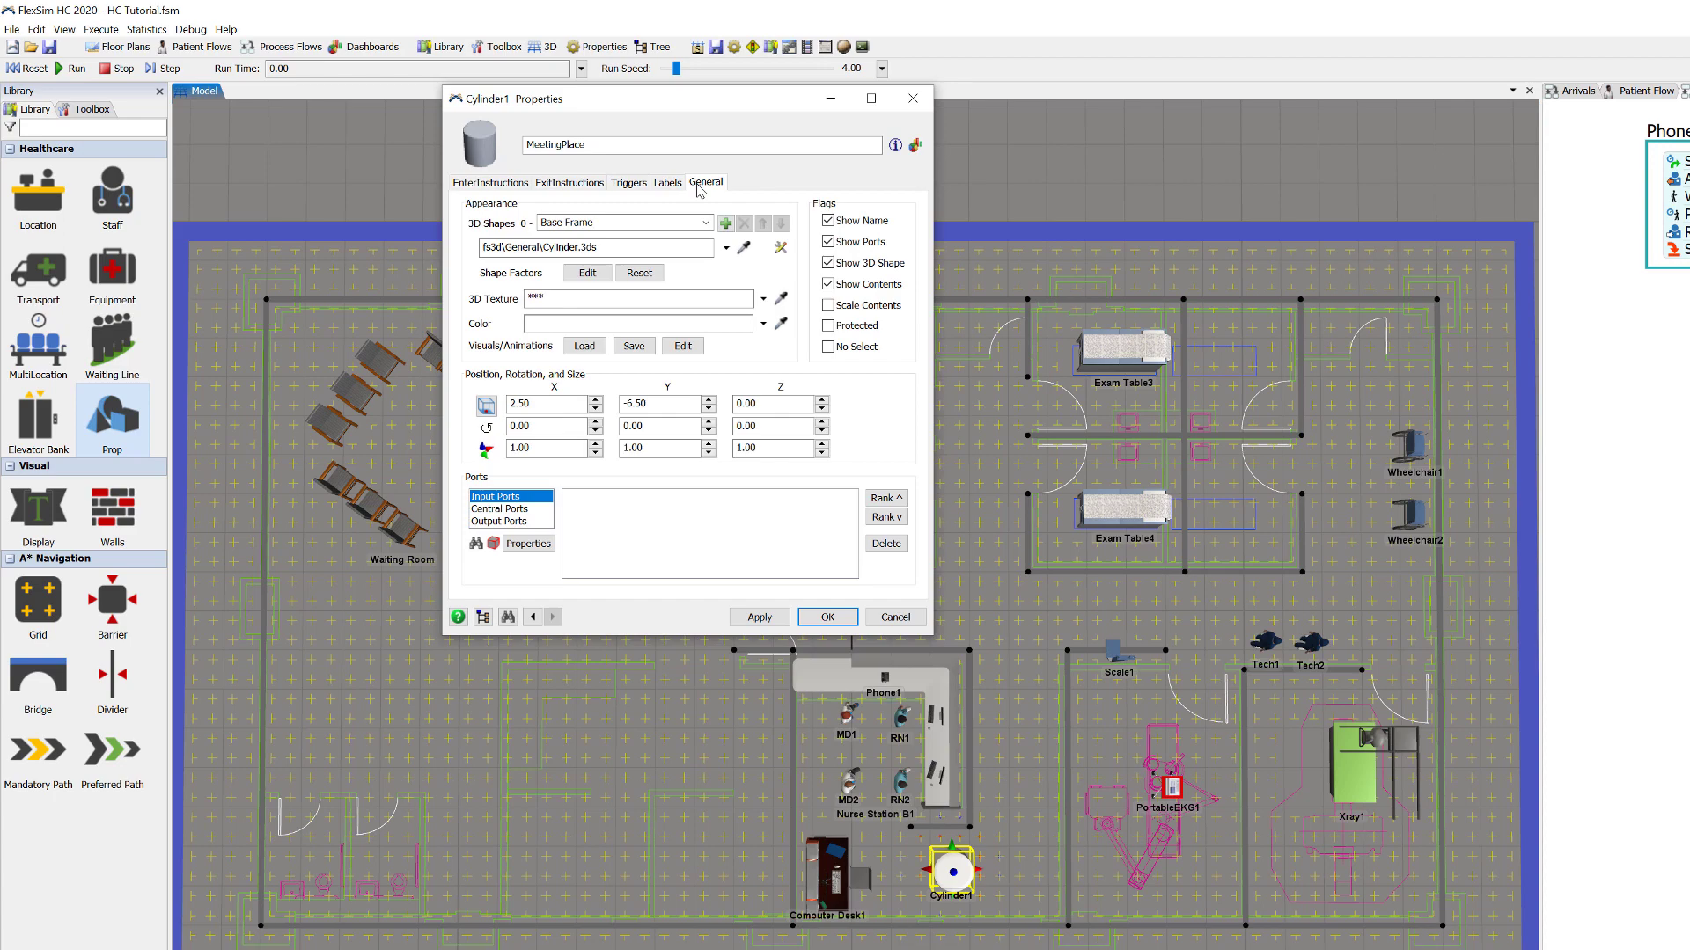
click(537, 451)
text(2)
key(Tab)
text(2)
key(Tab)
text(.0)
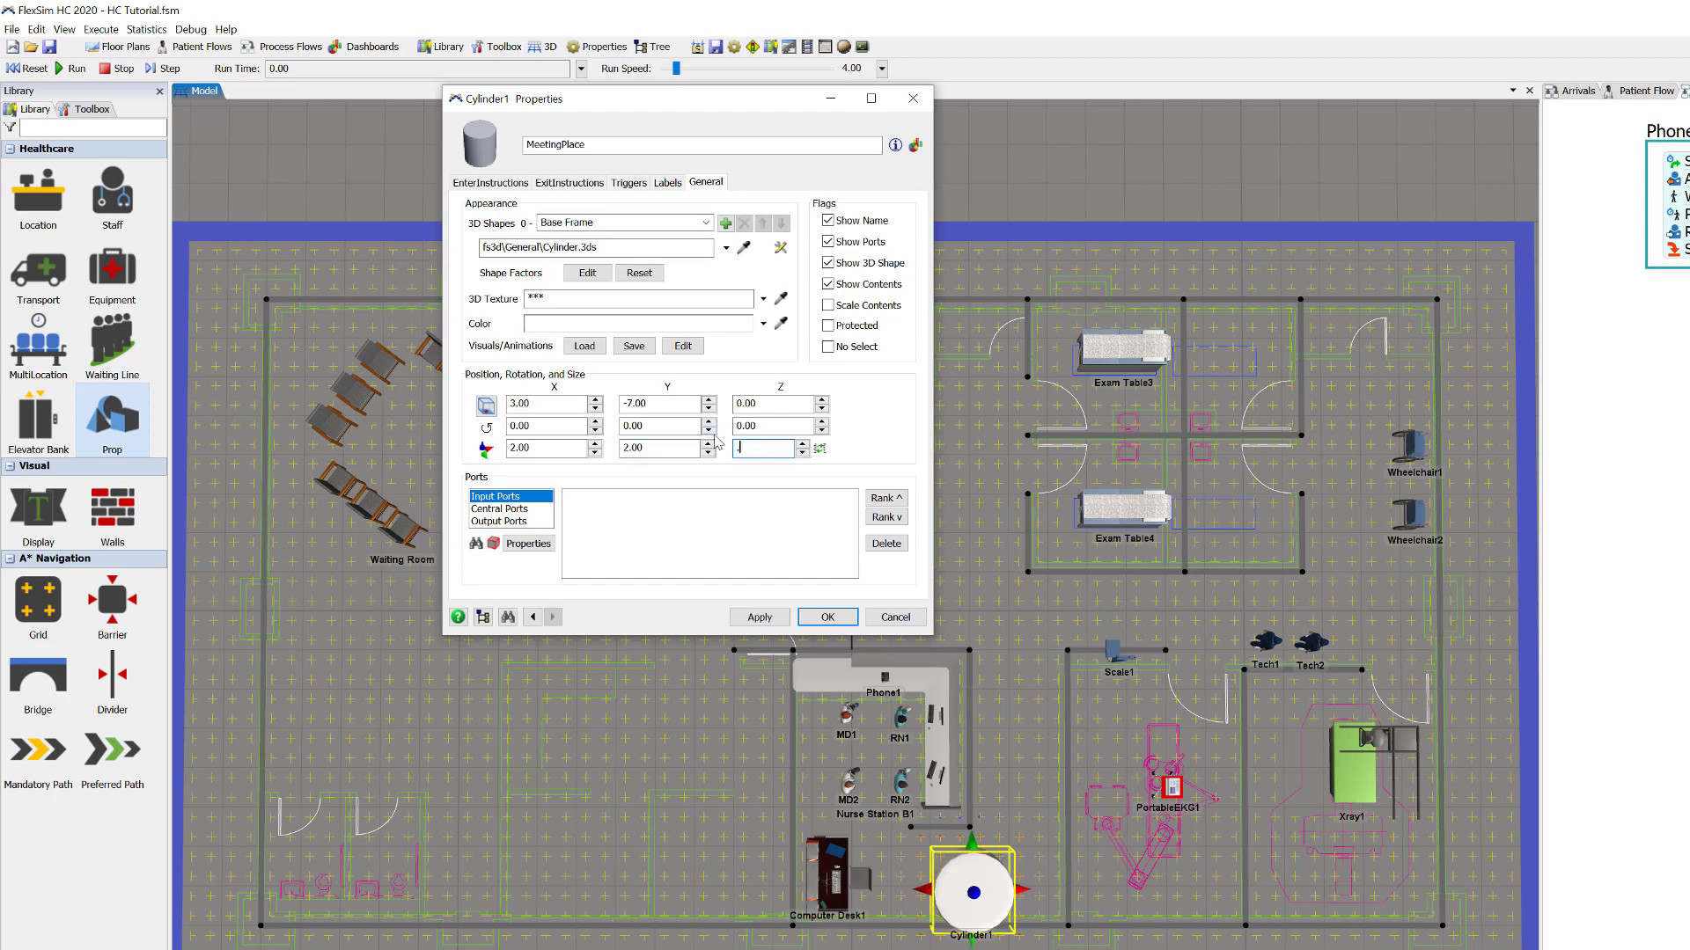
text(1)
click(762, 618)
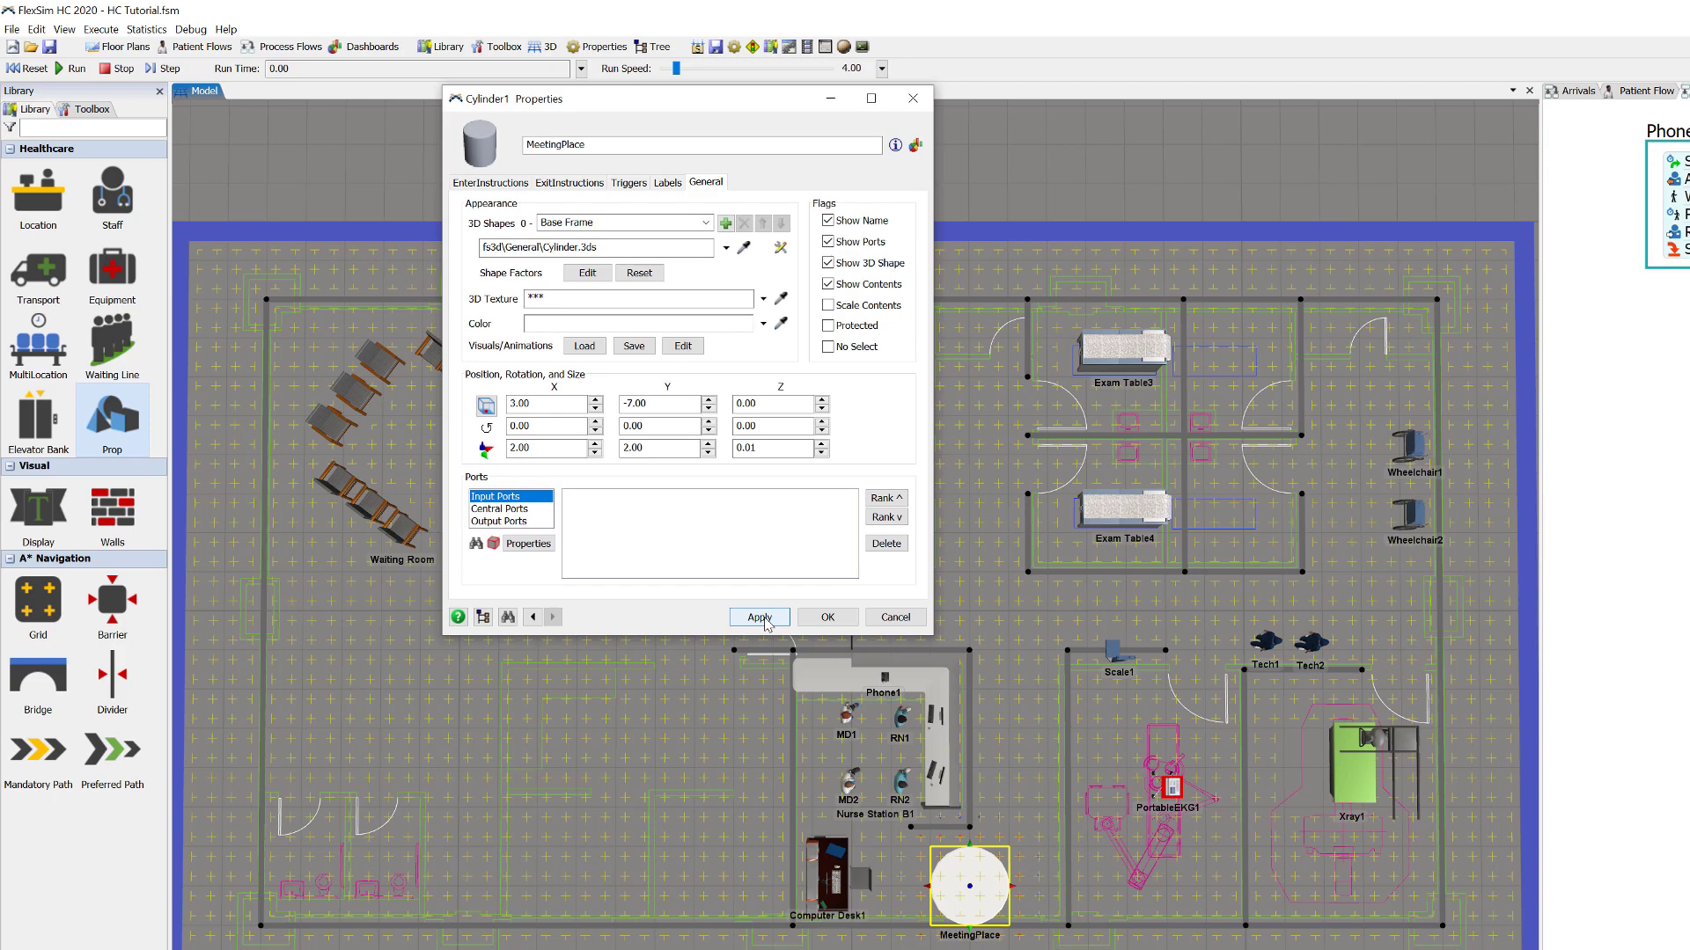
- Add an enter-instructions role named Staff to MeetingPlace with the condition Is an Operator
click(498, 184)
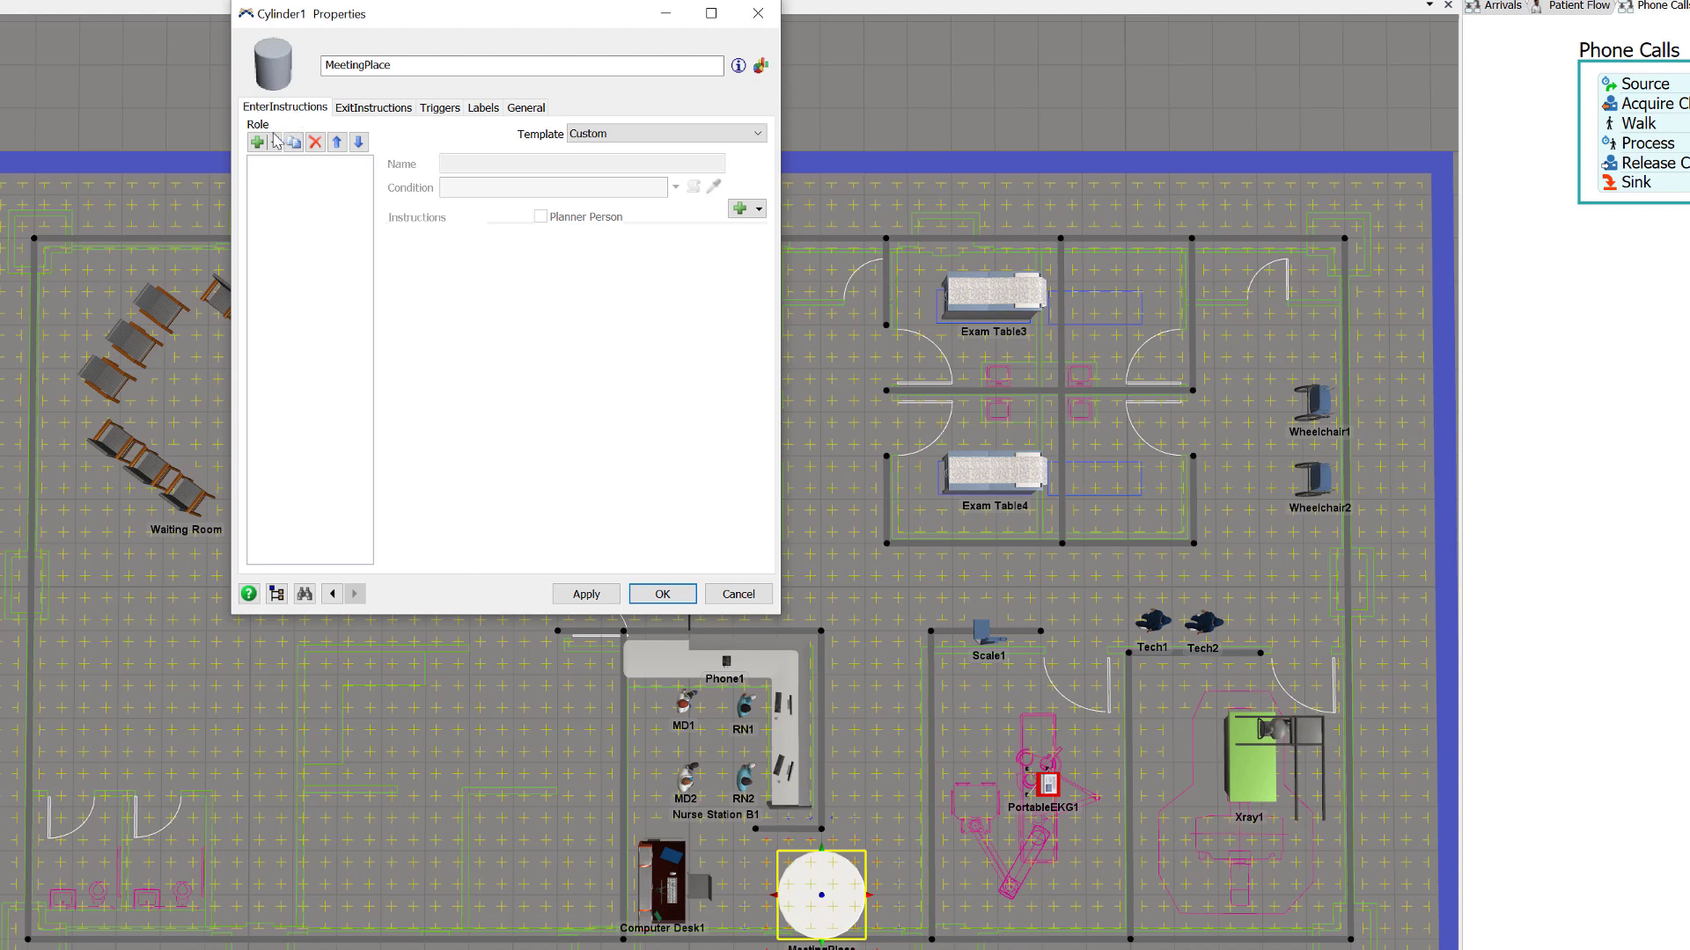
click(275, 147)
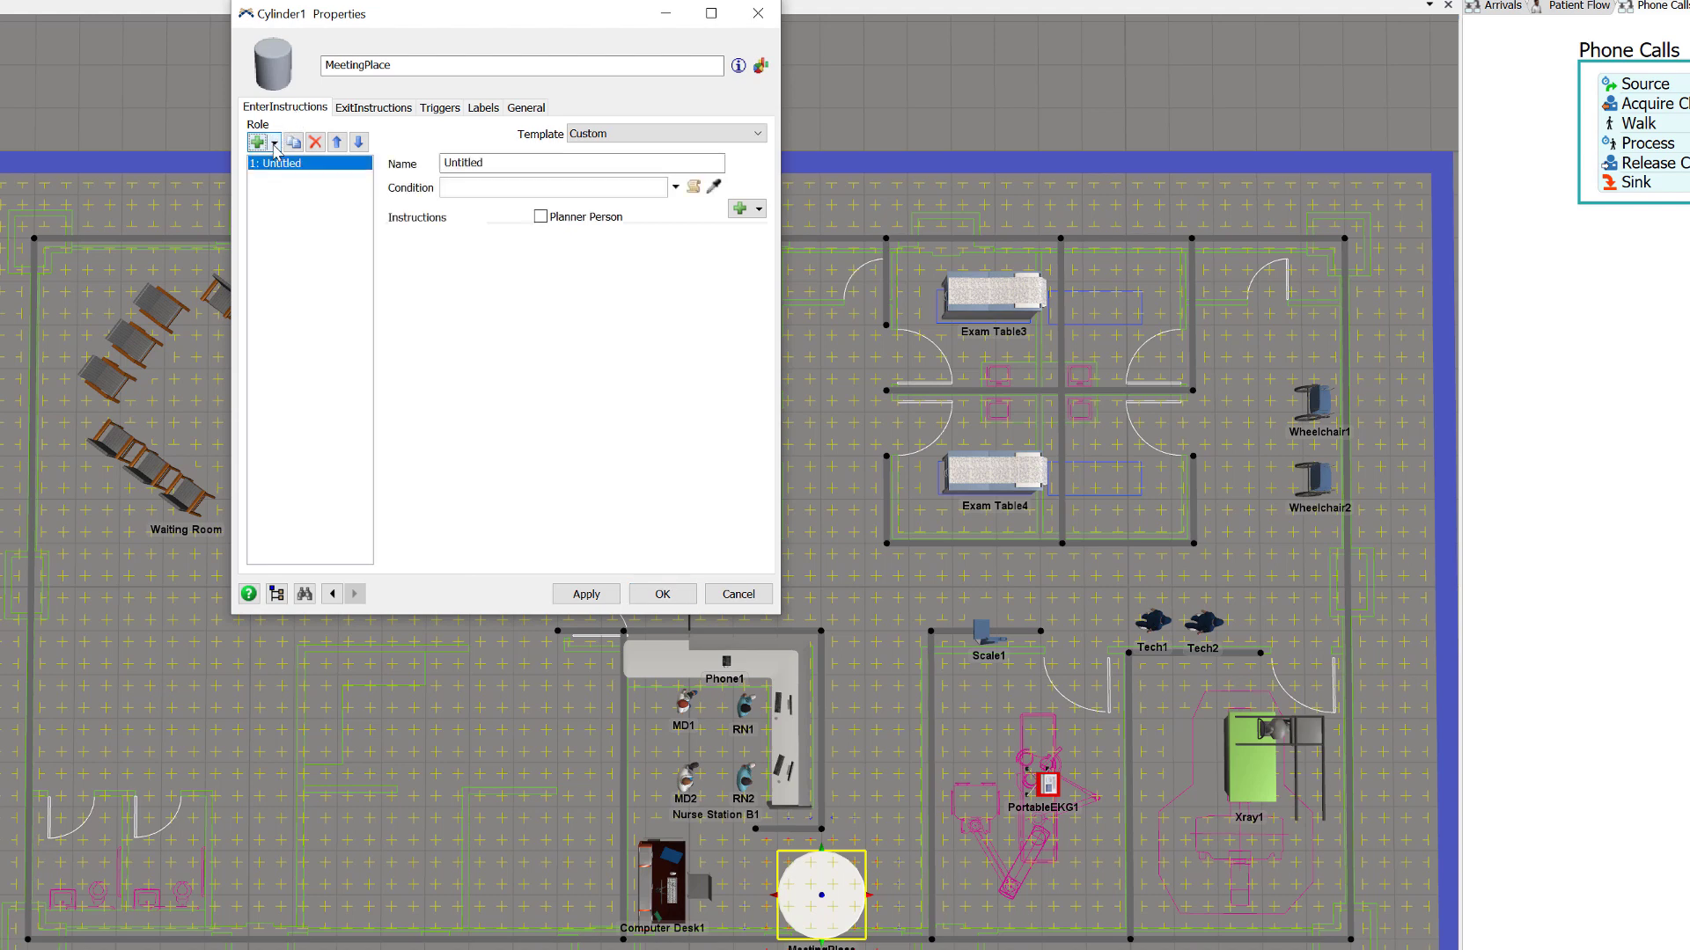
double_click(493, 163)
text(Staff)
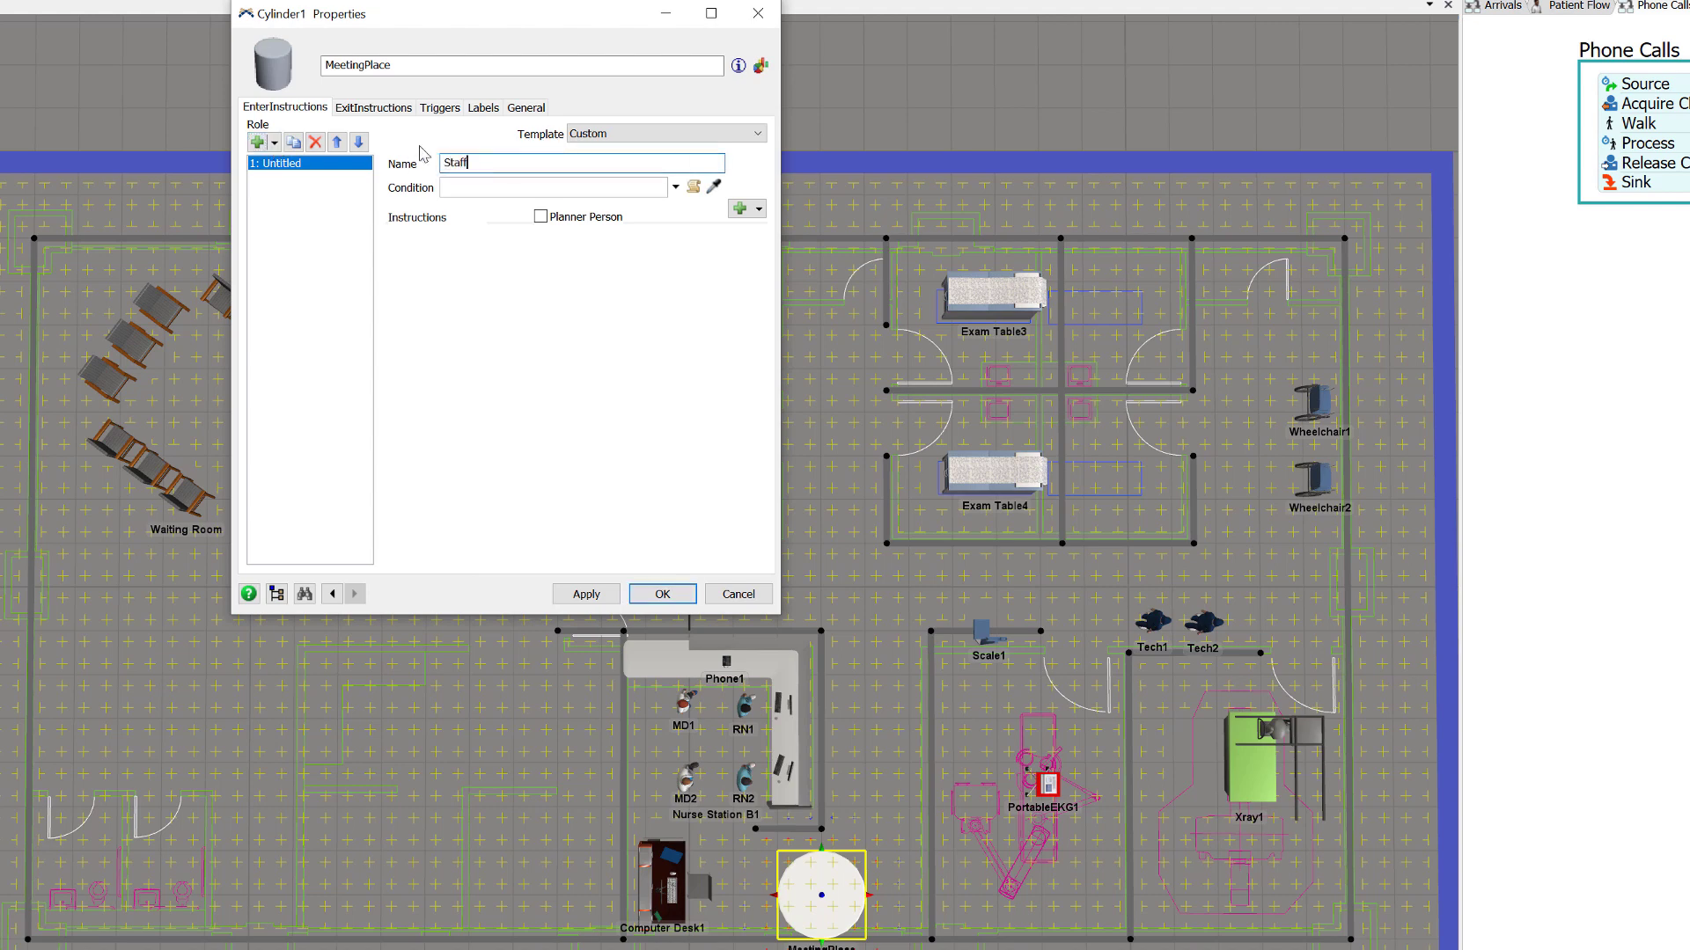
click(428, 168)
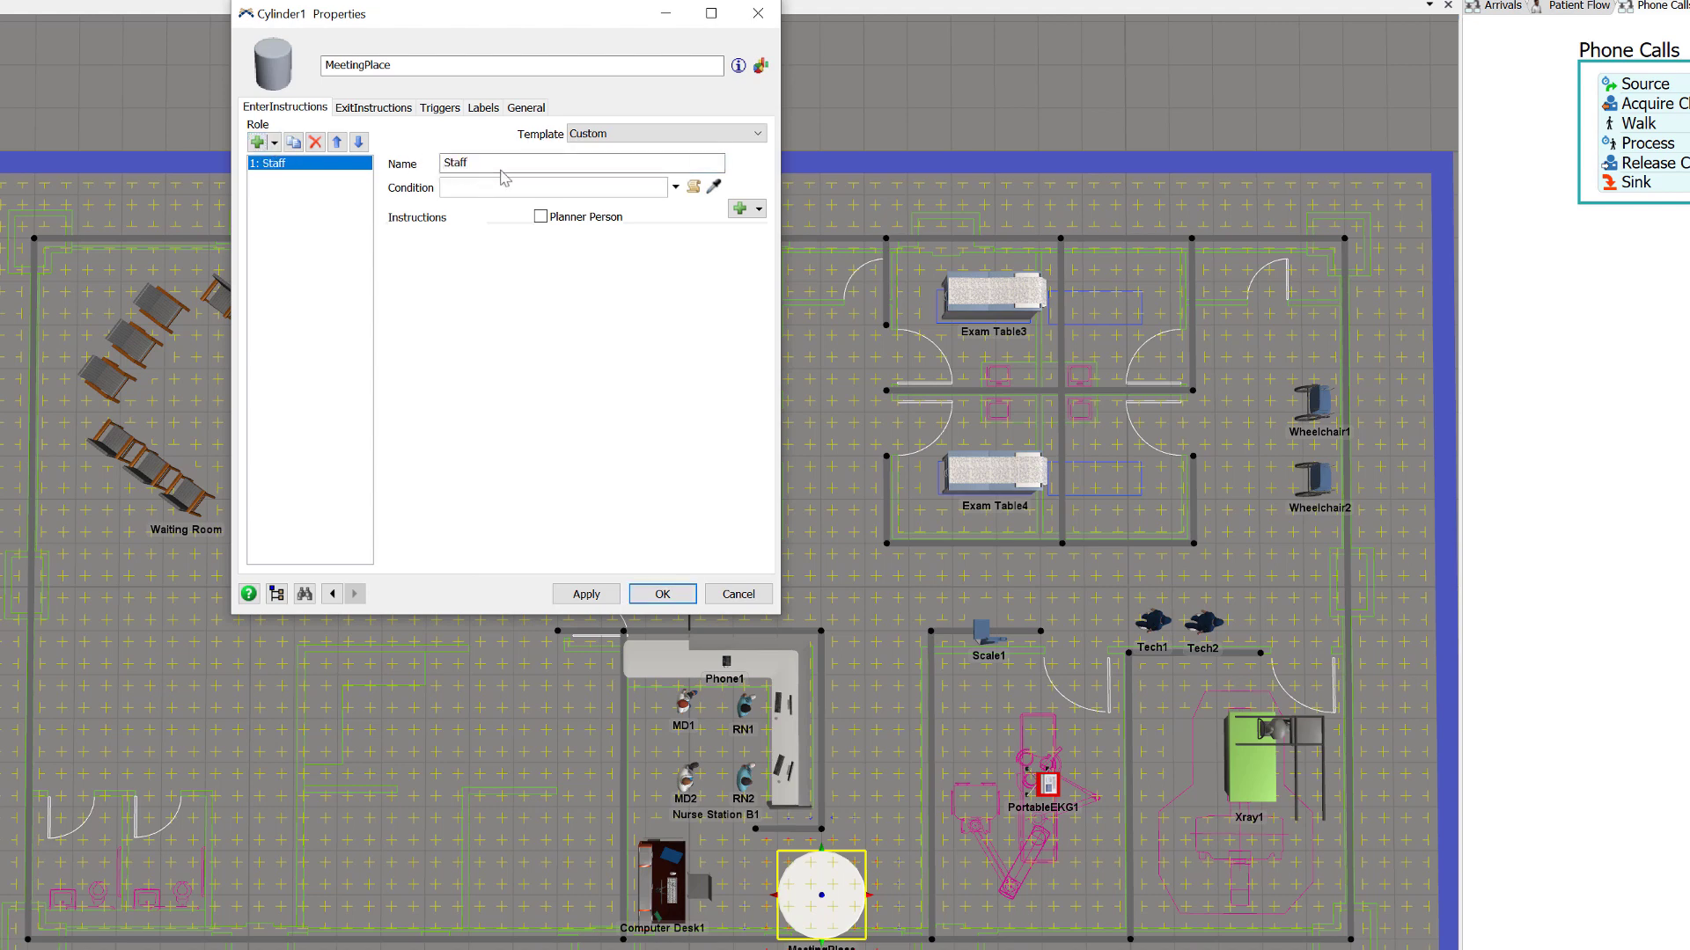
click(675, 187)
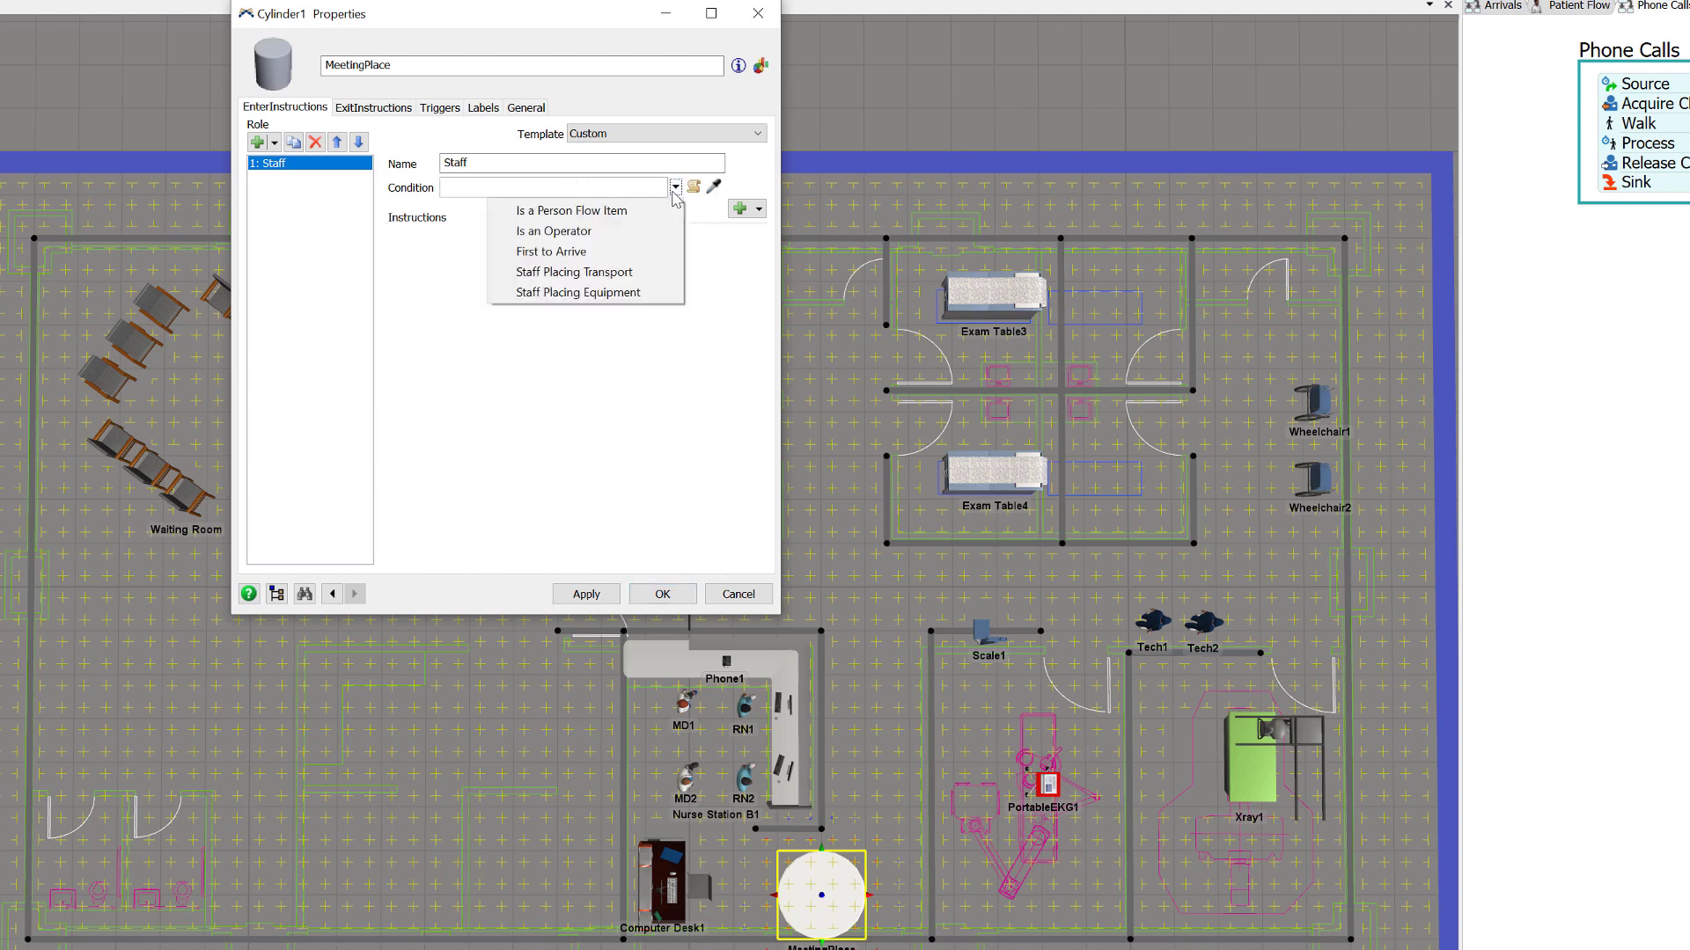
click(643, 232)
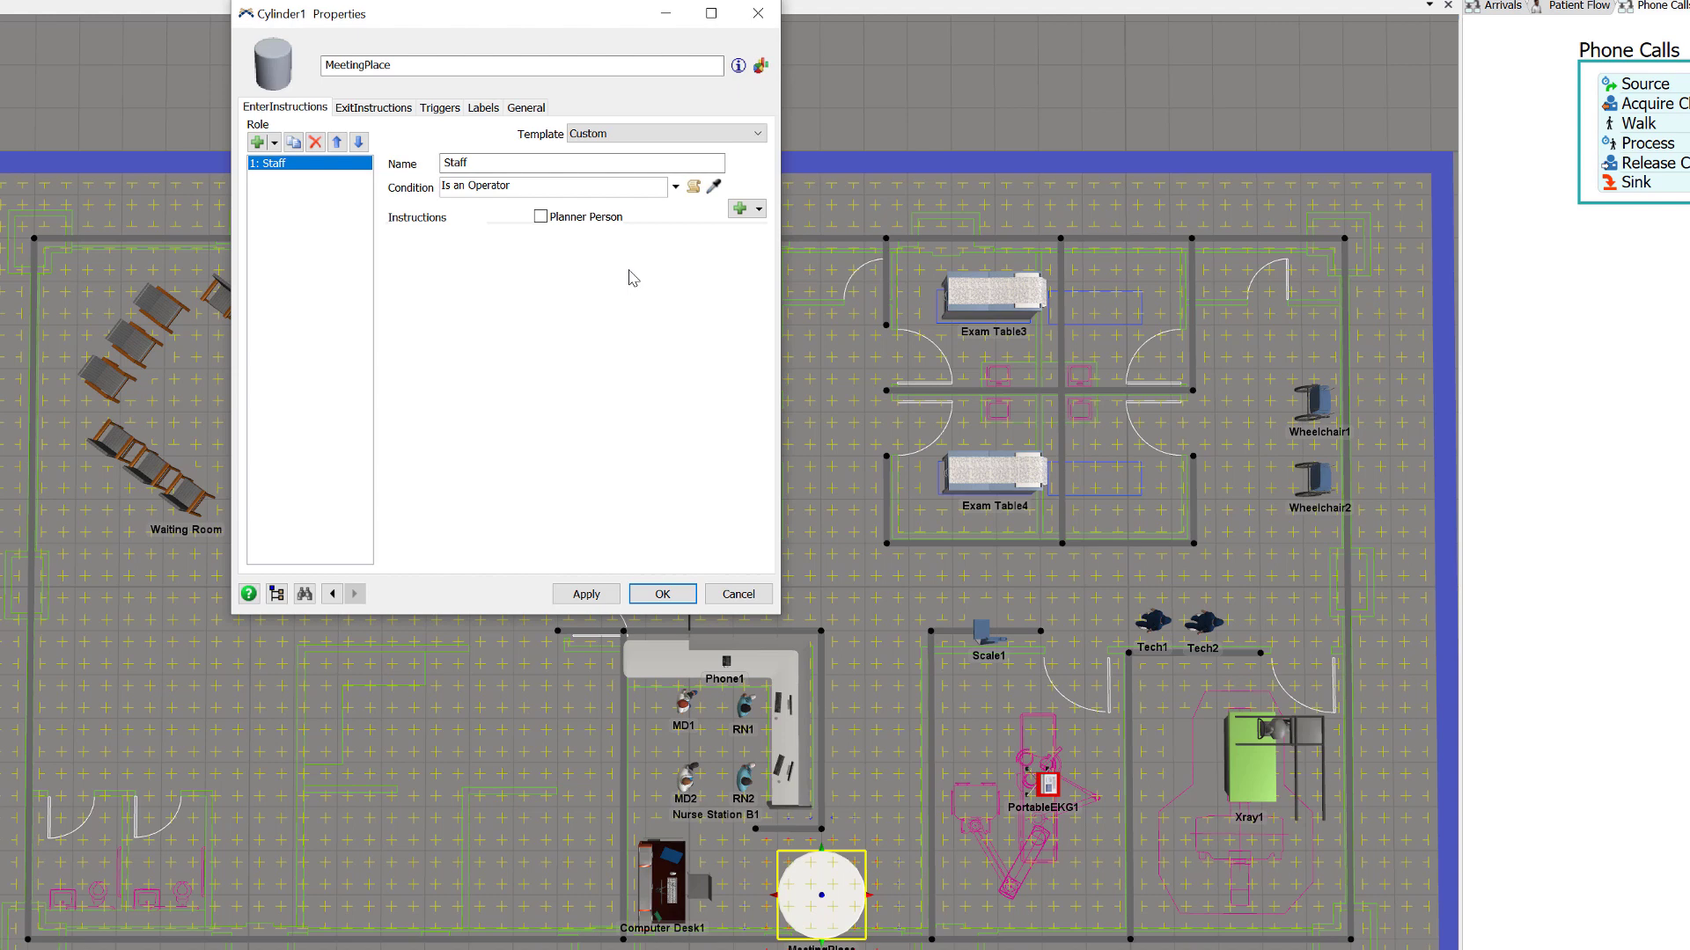
- Add a sub role named First under Staff with the condition First to Arrive
click(274, 145)
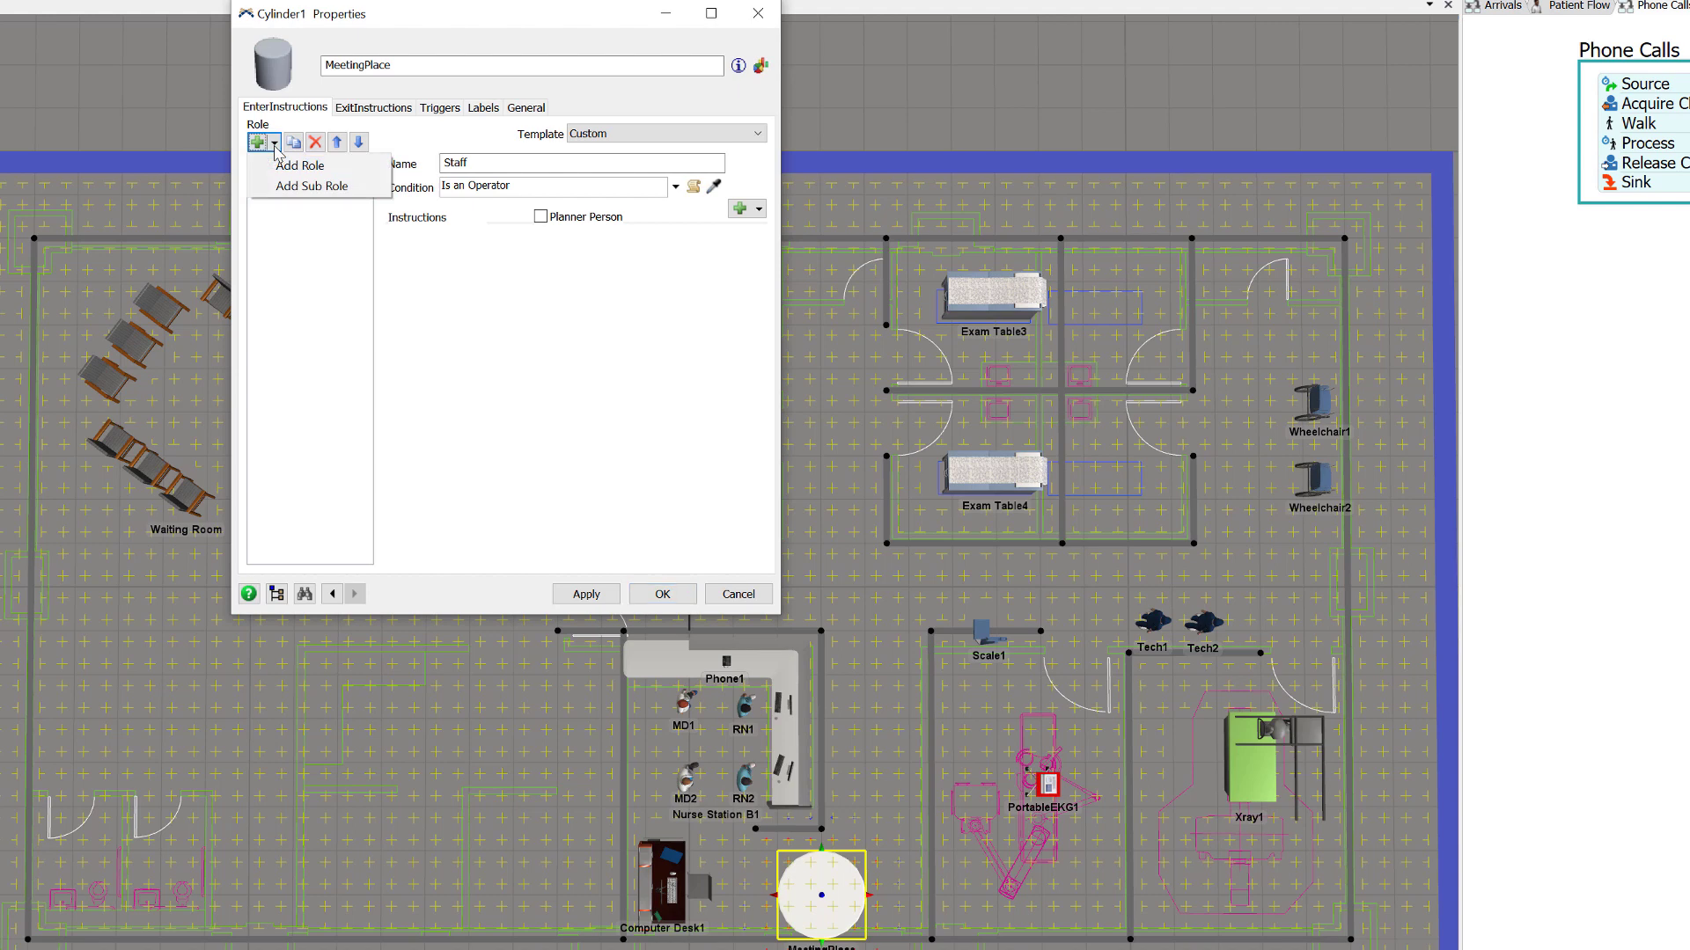
click(295, 184)
double_click(458, 167)
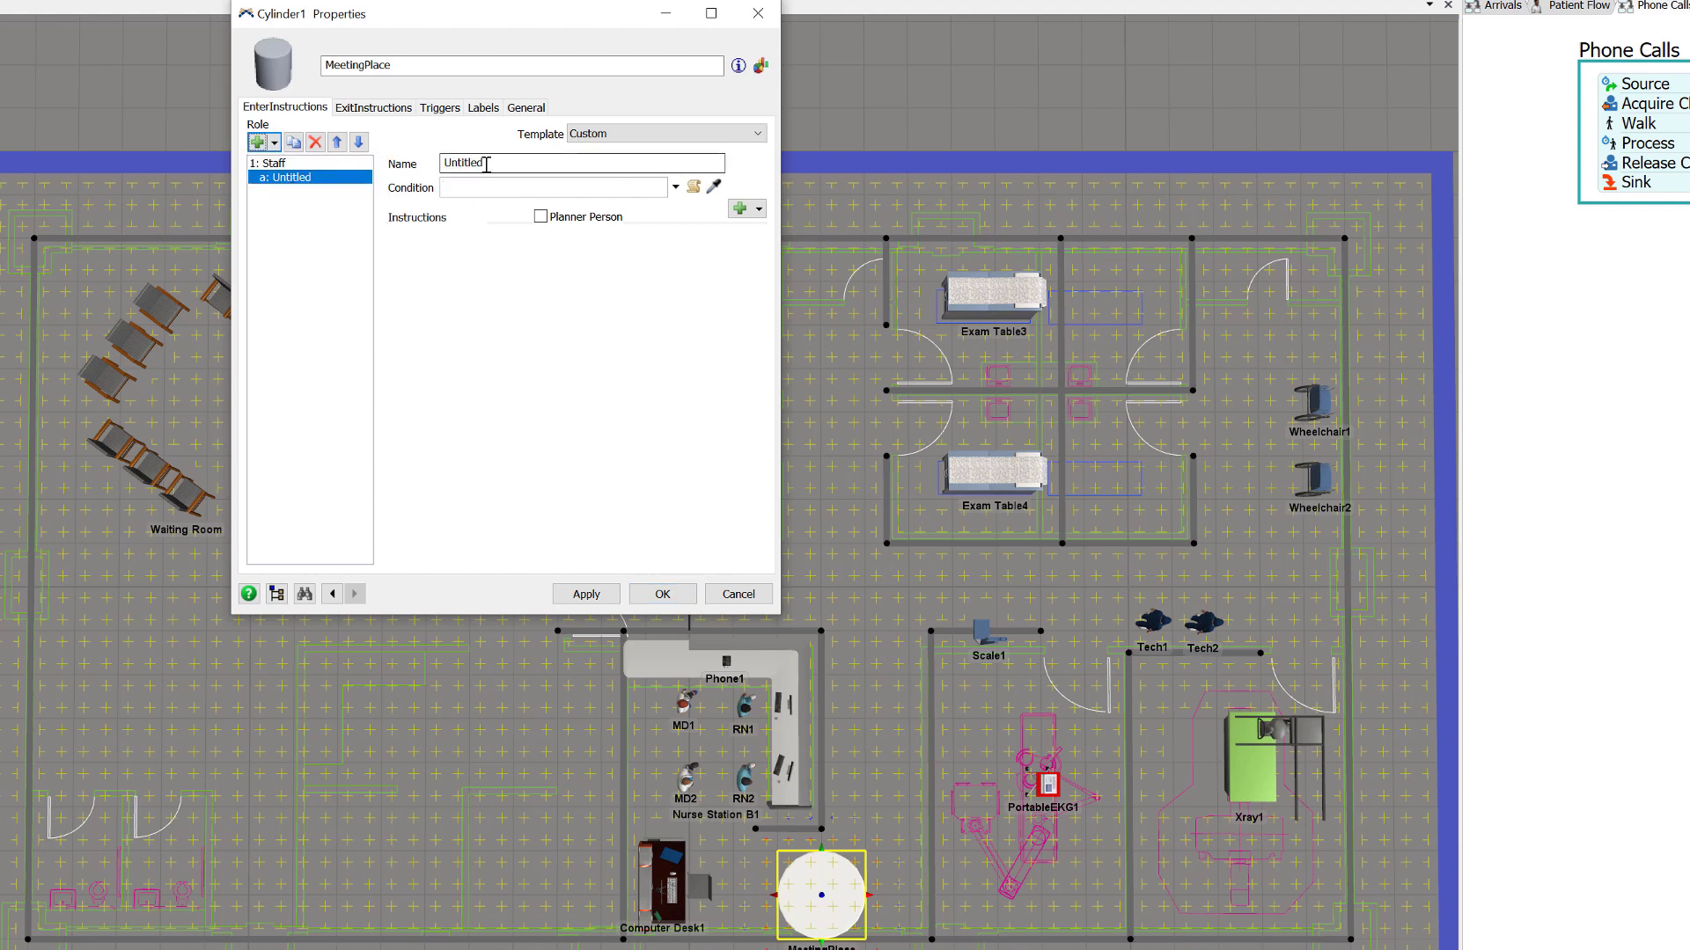
text(First)
click(407, 250)
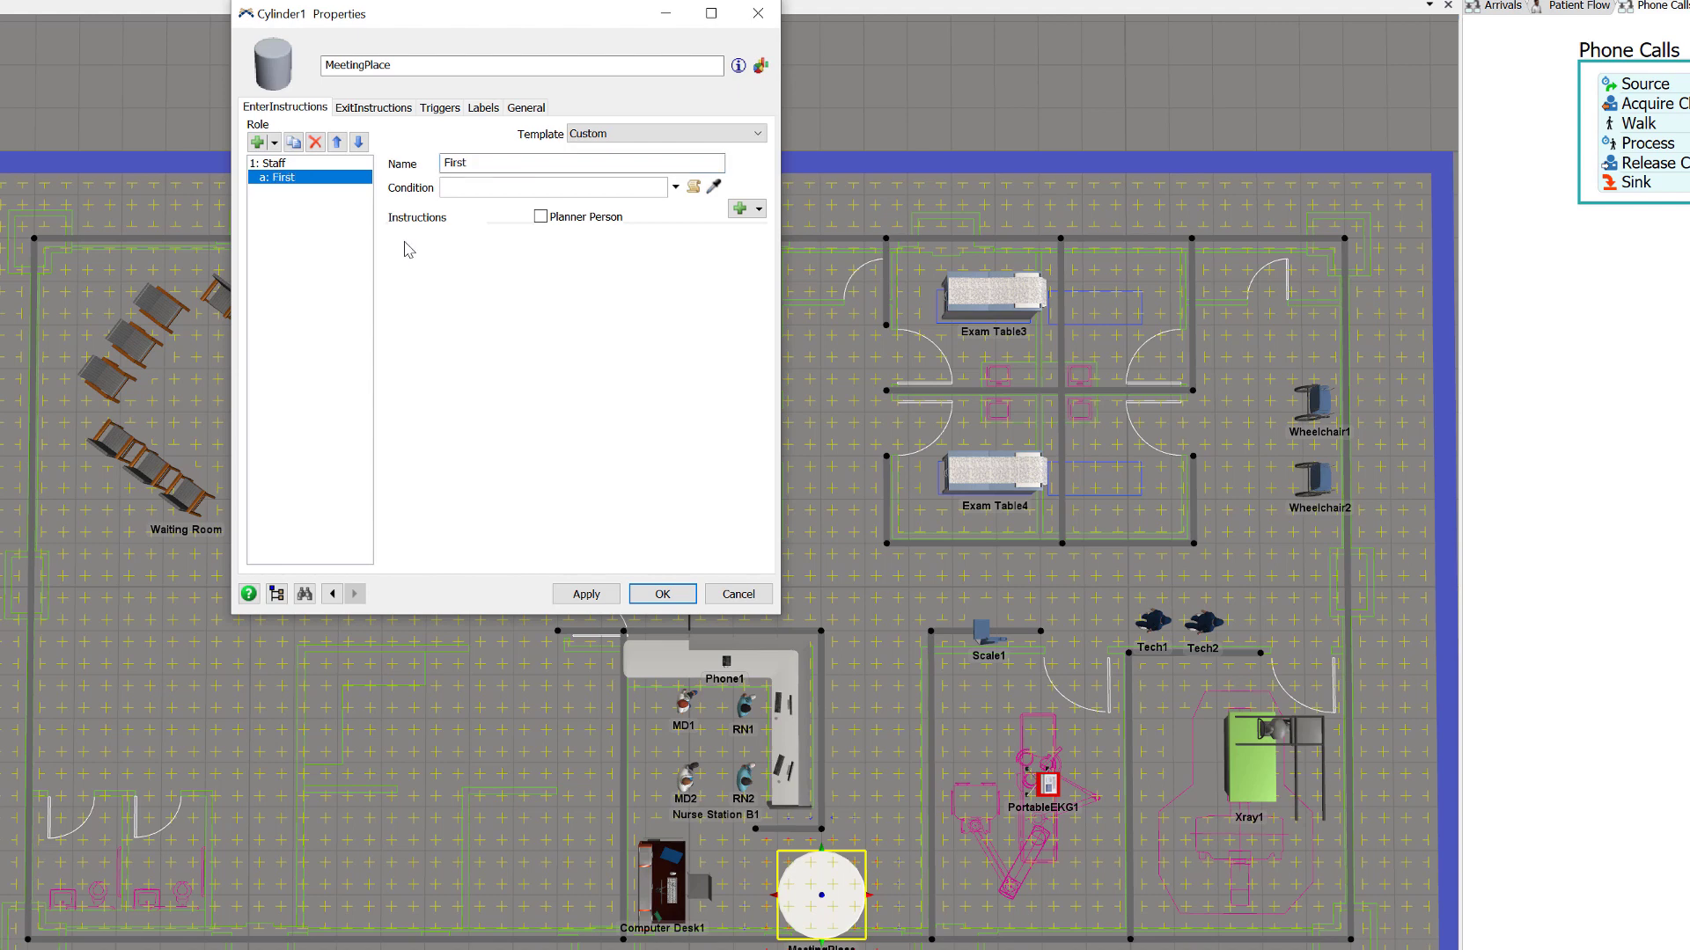
click(675, 187)
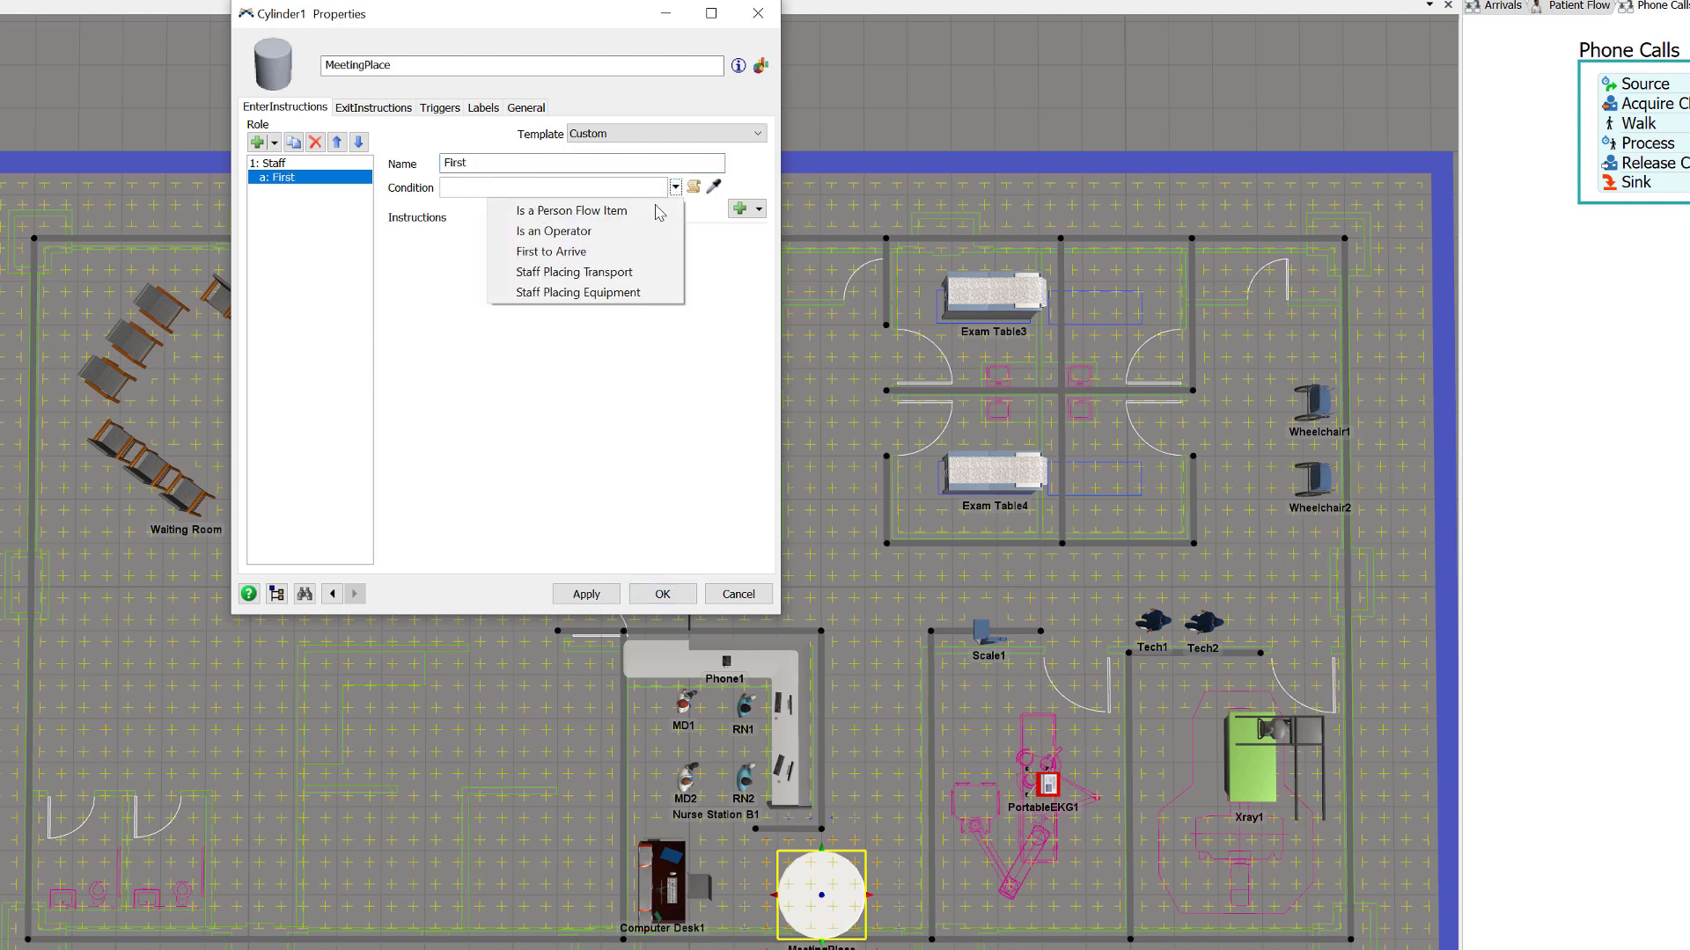
click(634, 253)
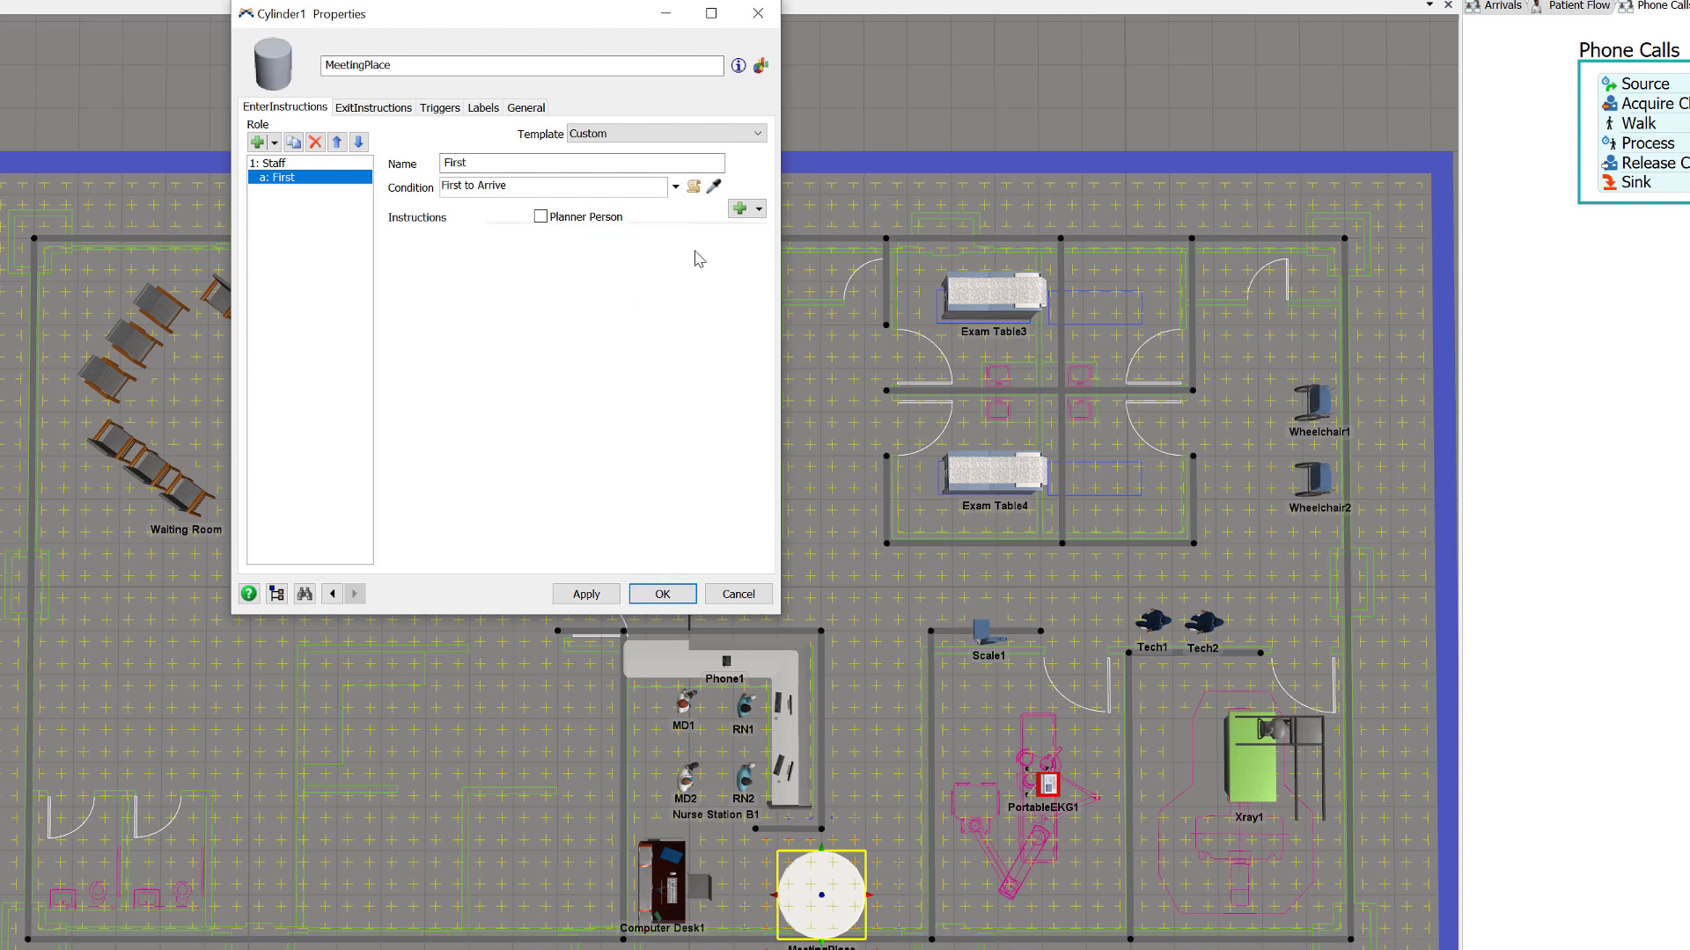
- Add Walk To Location, Set Rotation and Play Animation instructions to the First sub role
click(744, 211)
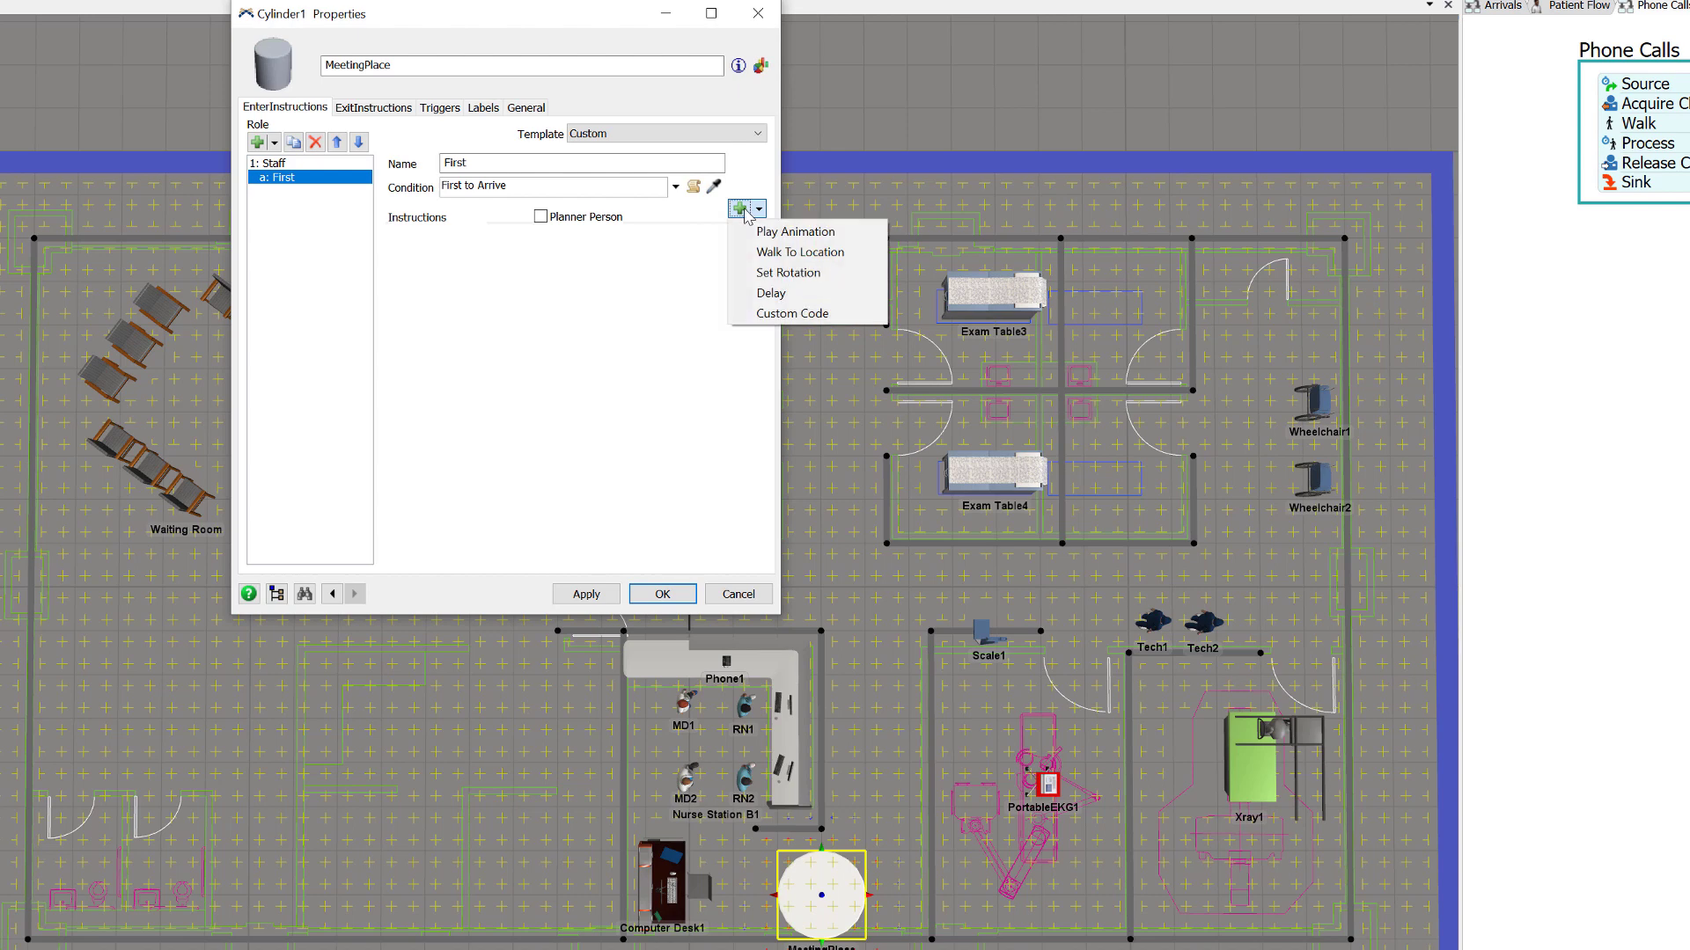
click(760, 252)
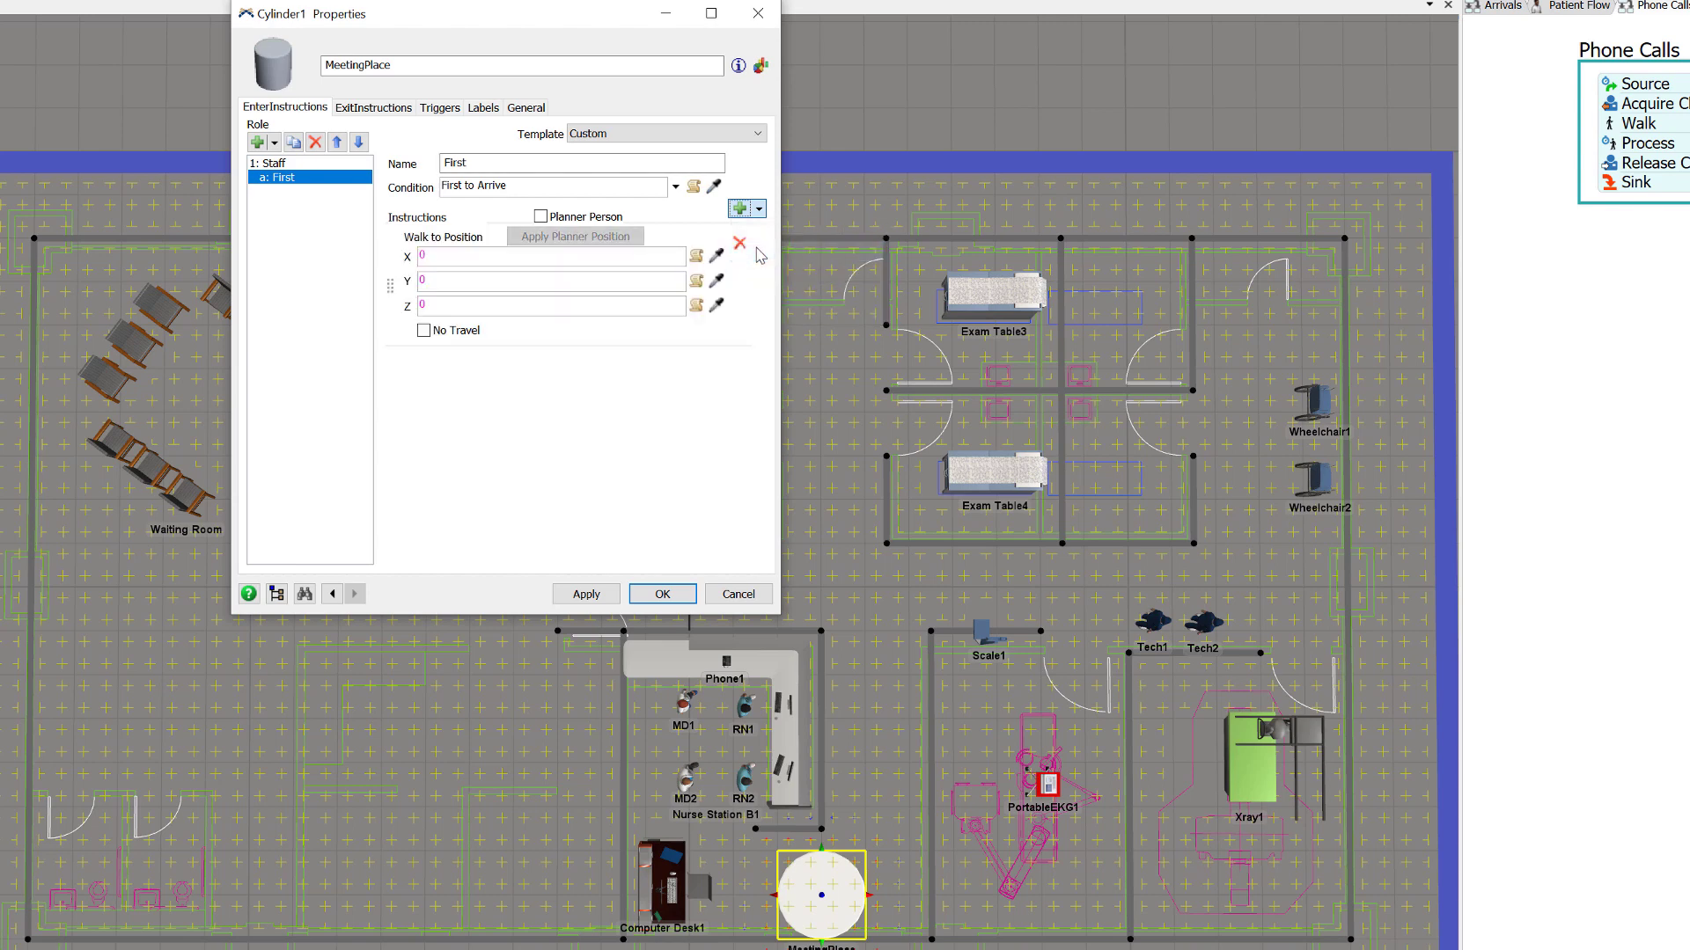
click(758, 211)
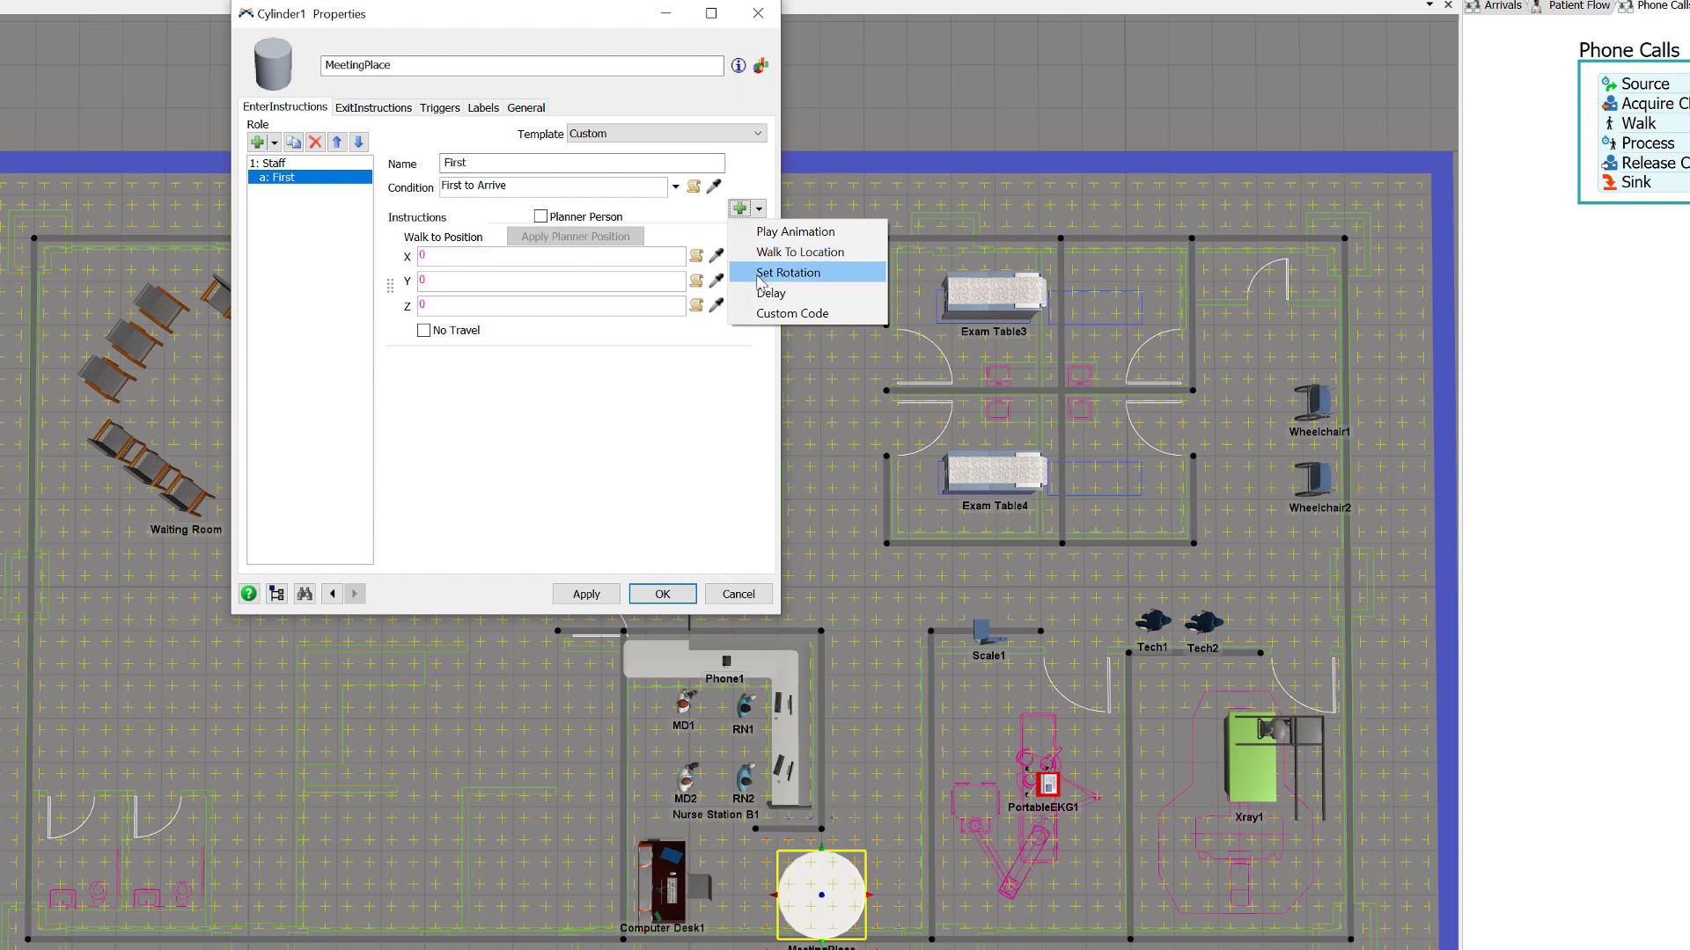
click(760, 275)
click(759, 210)
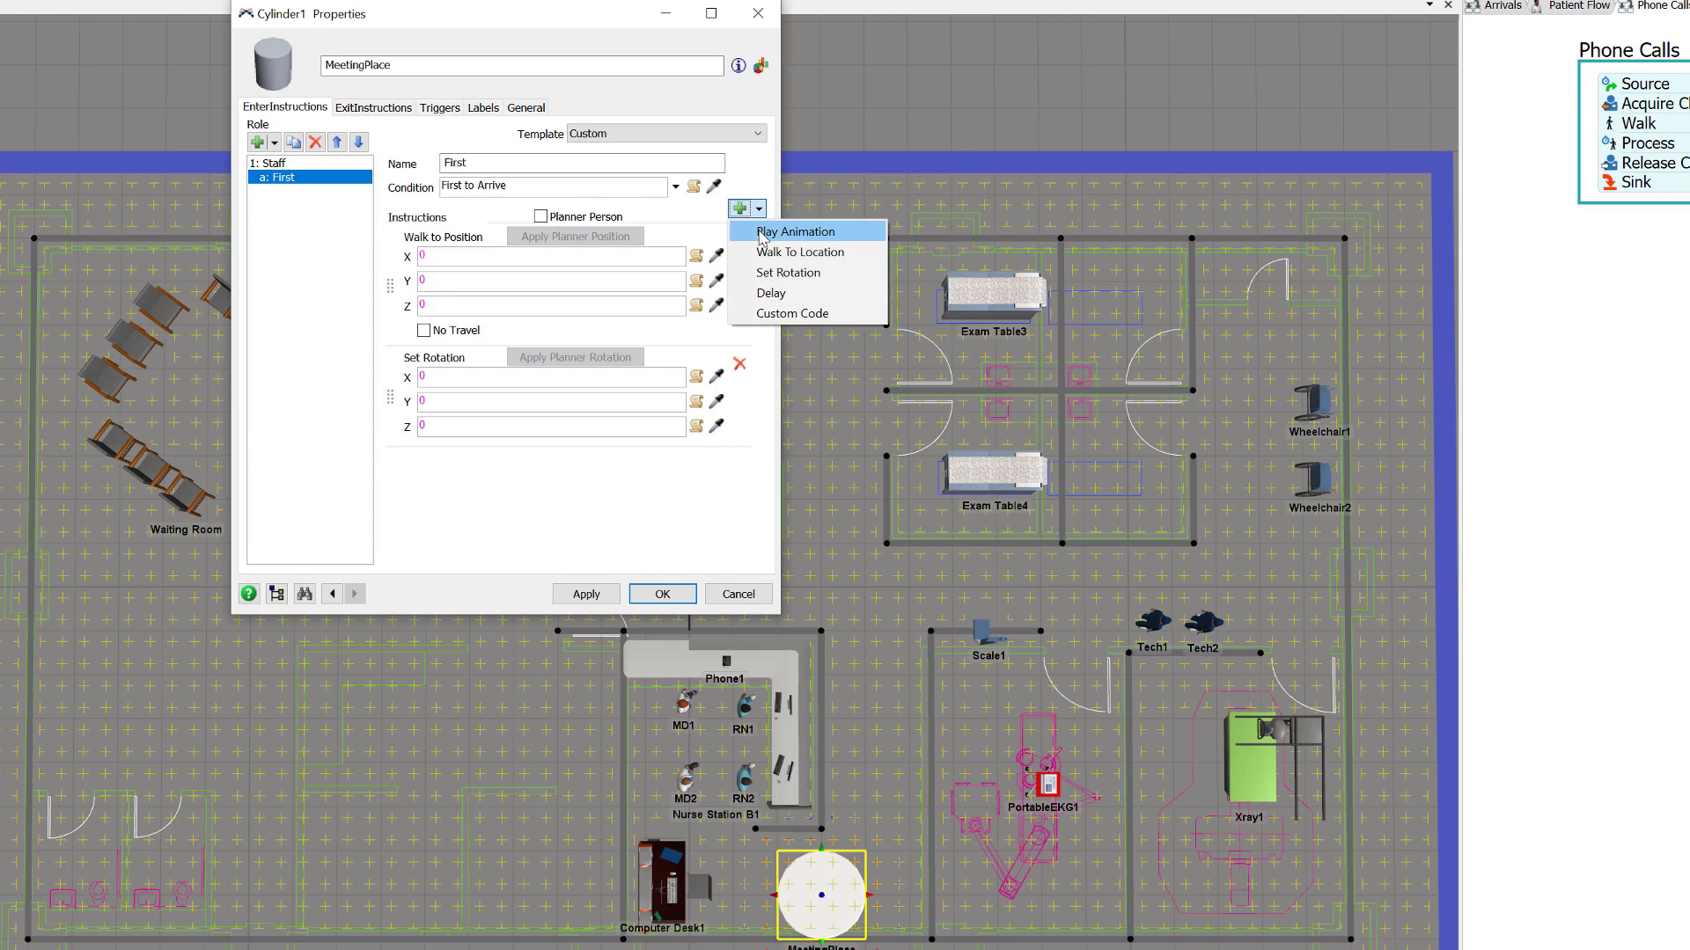
click(761, 233)
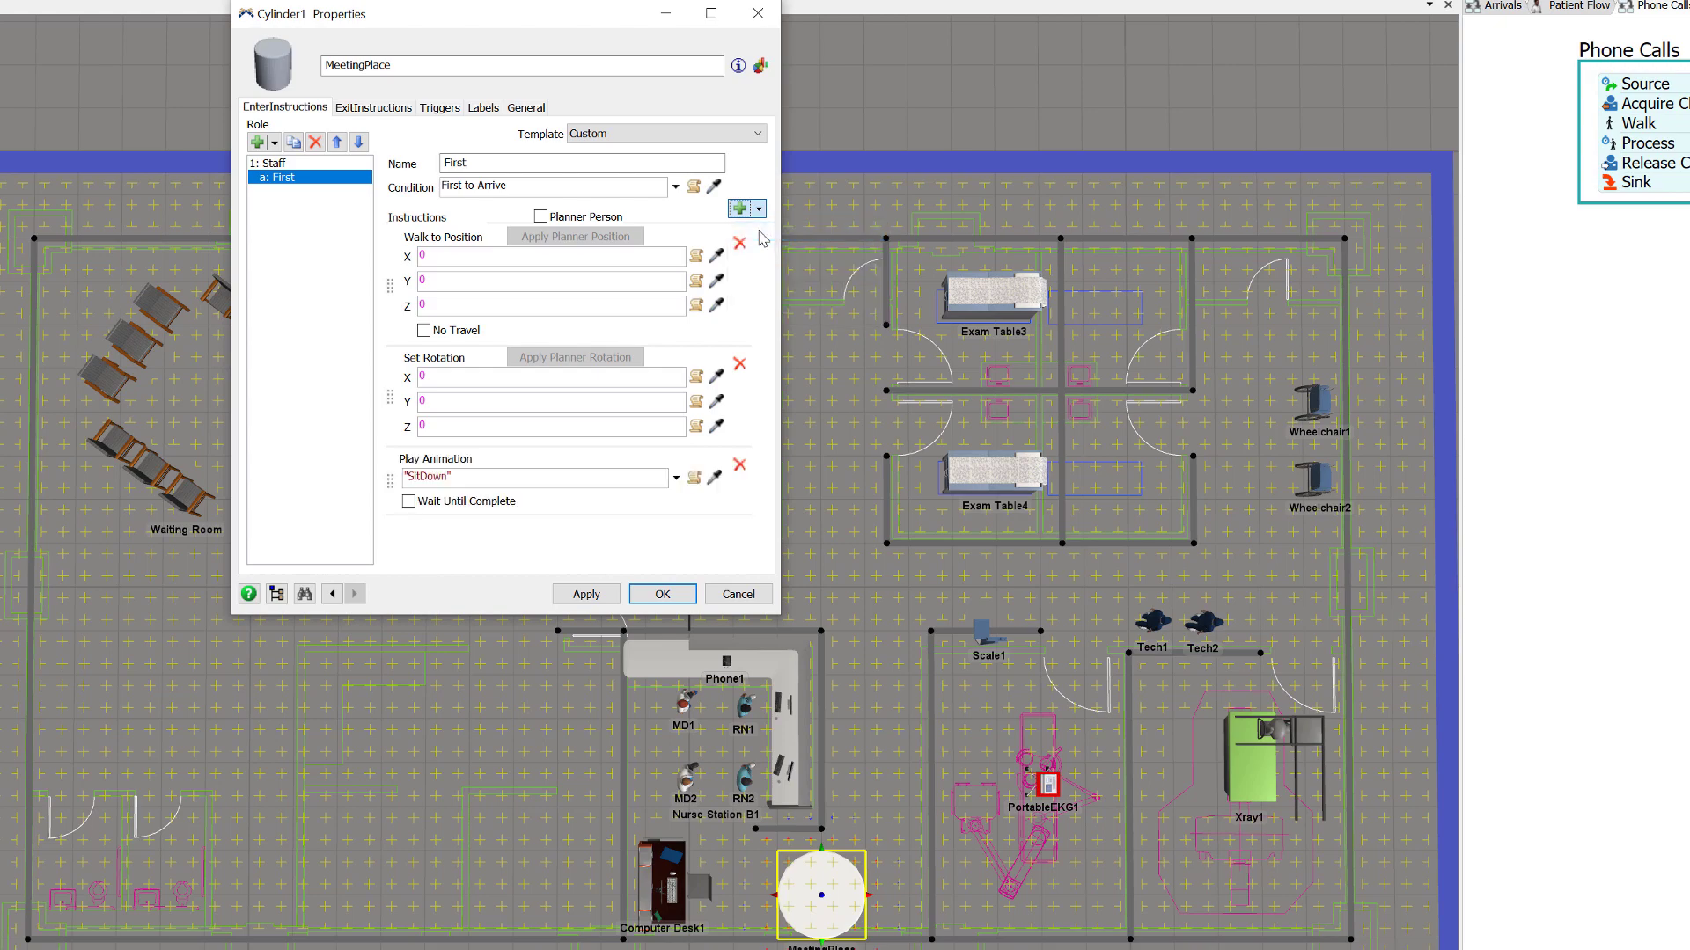
- Set the First sub role's Play Animation instruction to the person animation Stand
click(676, 478)
mouse_move(676, 502)
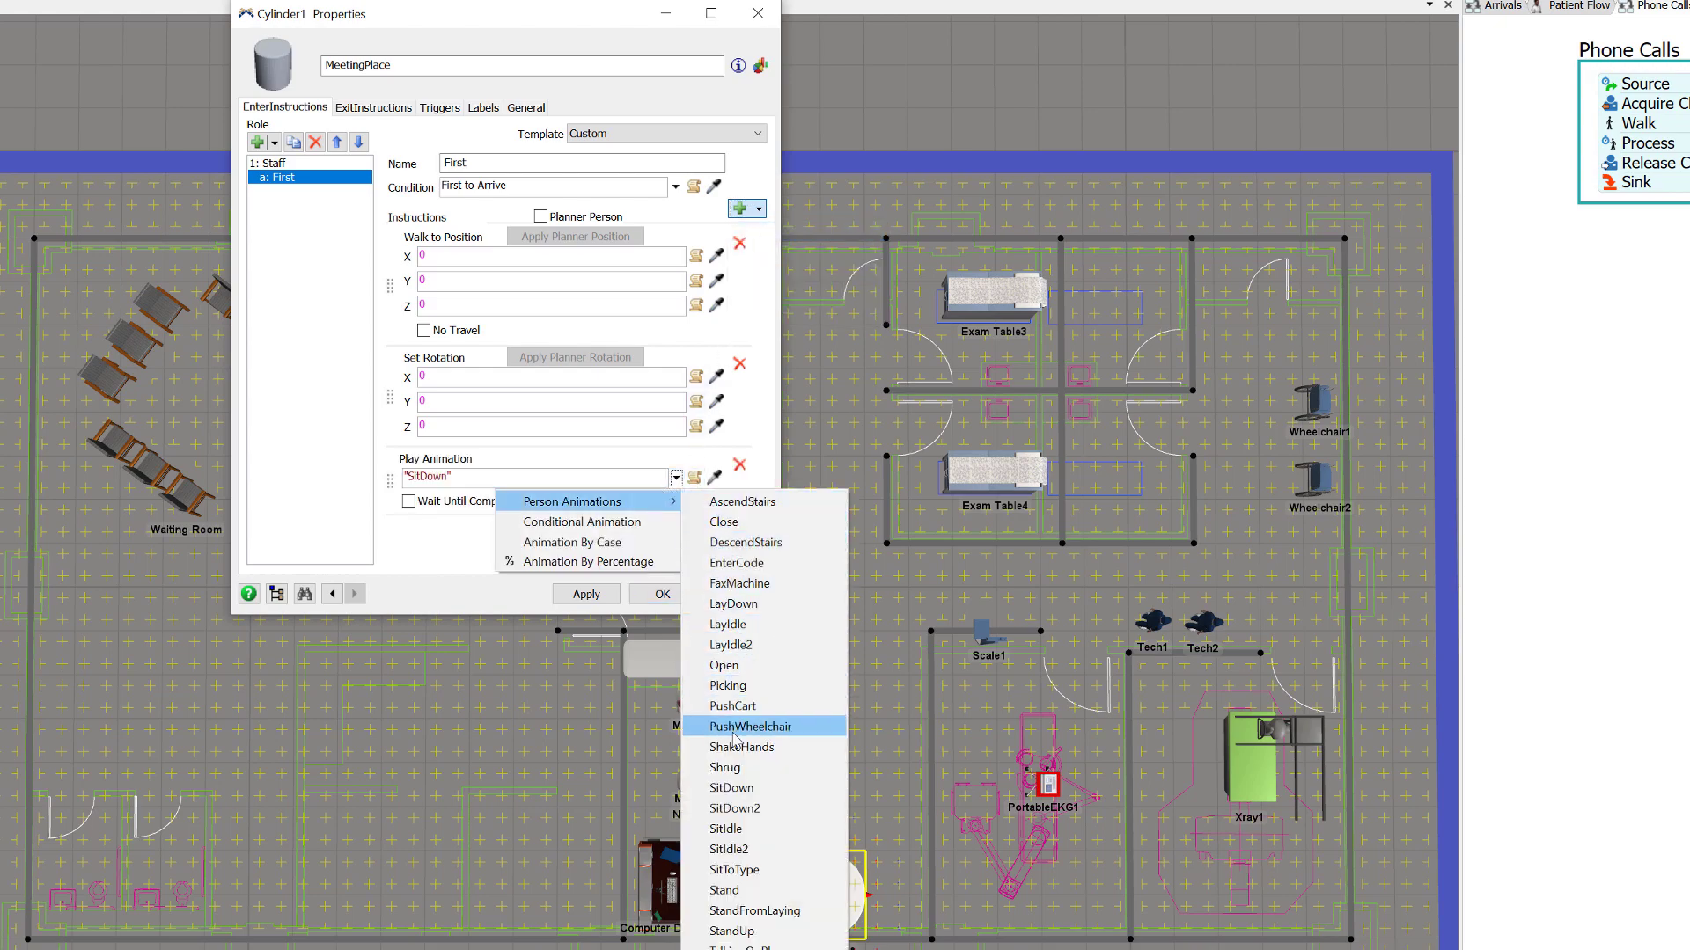
click(731, 894)
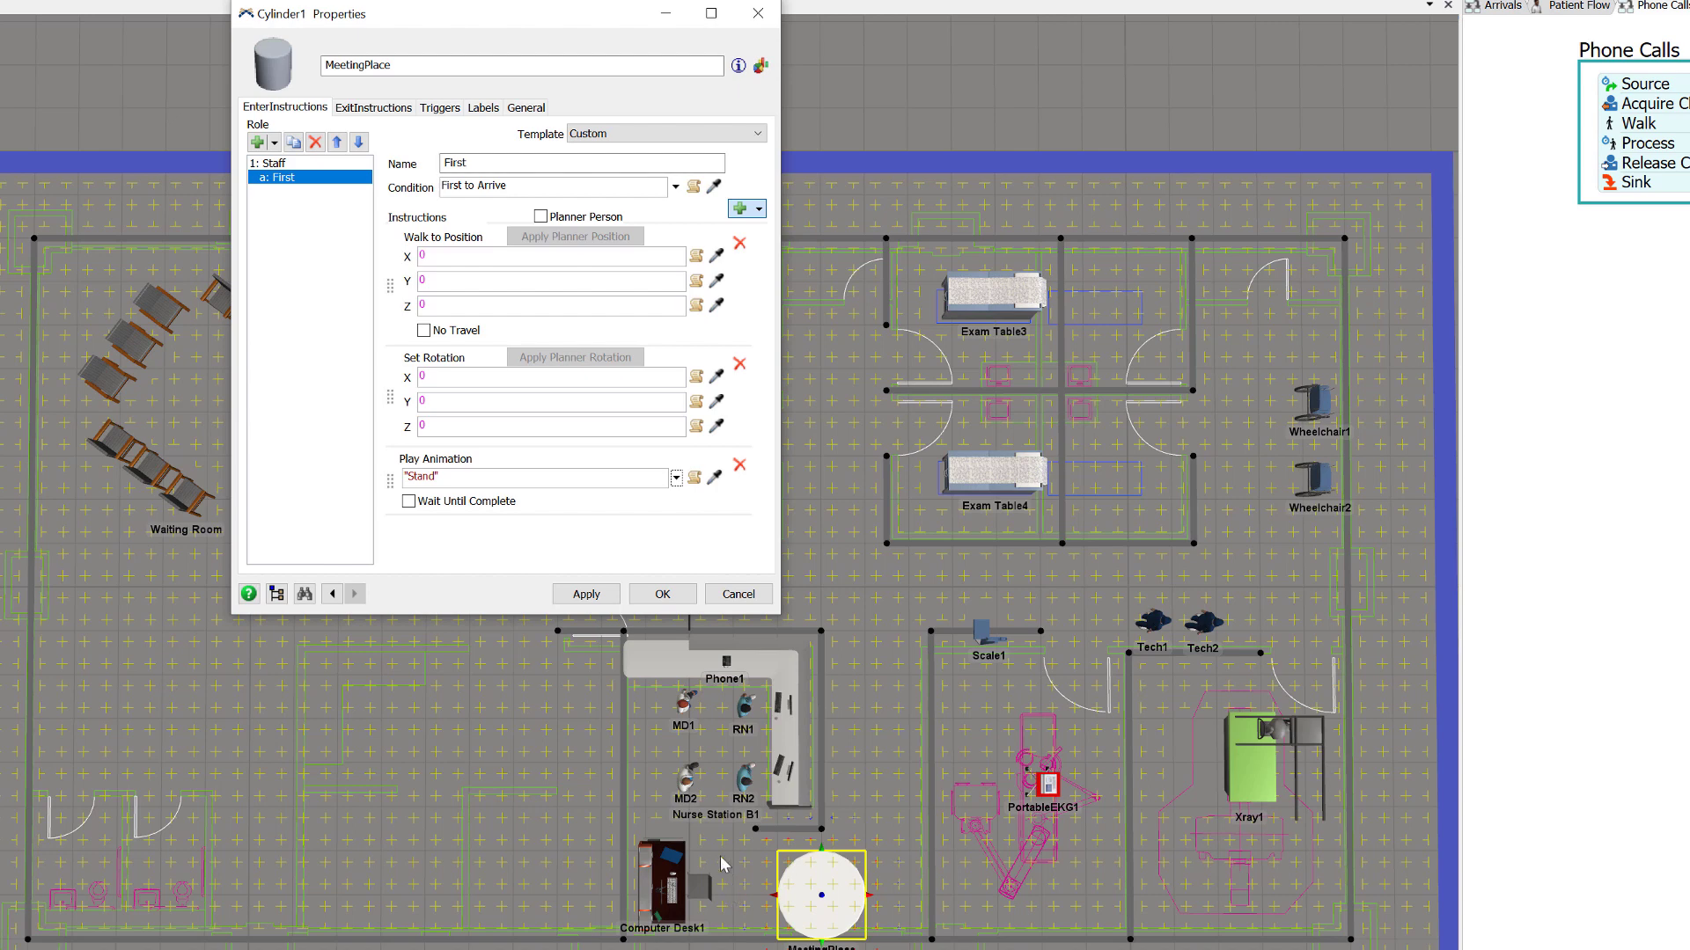
- Show the planner person for First and move the MeetingPlace cylinder so the person stands at its left edge
click(540, 217)
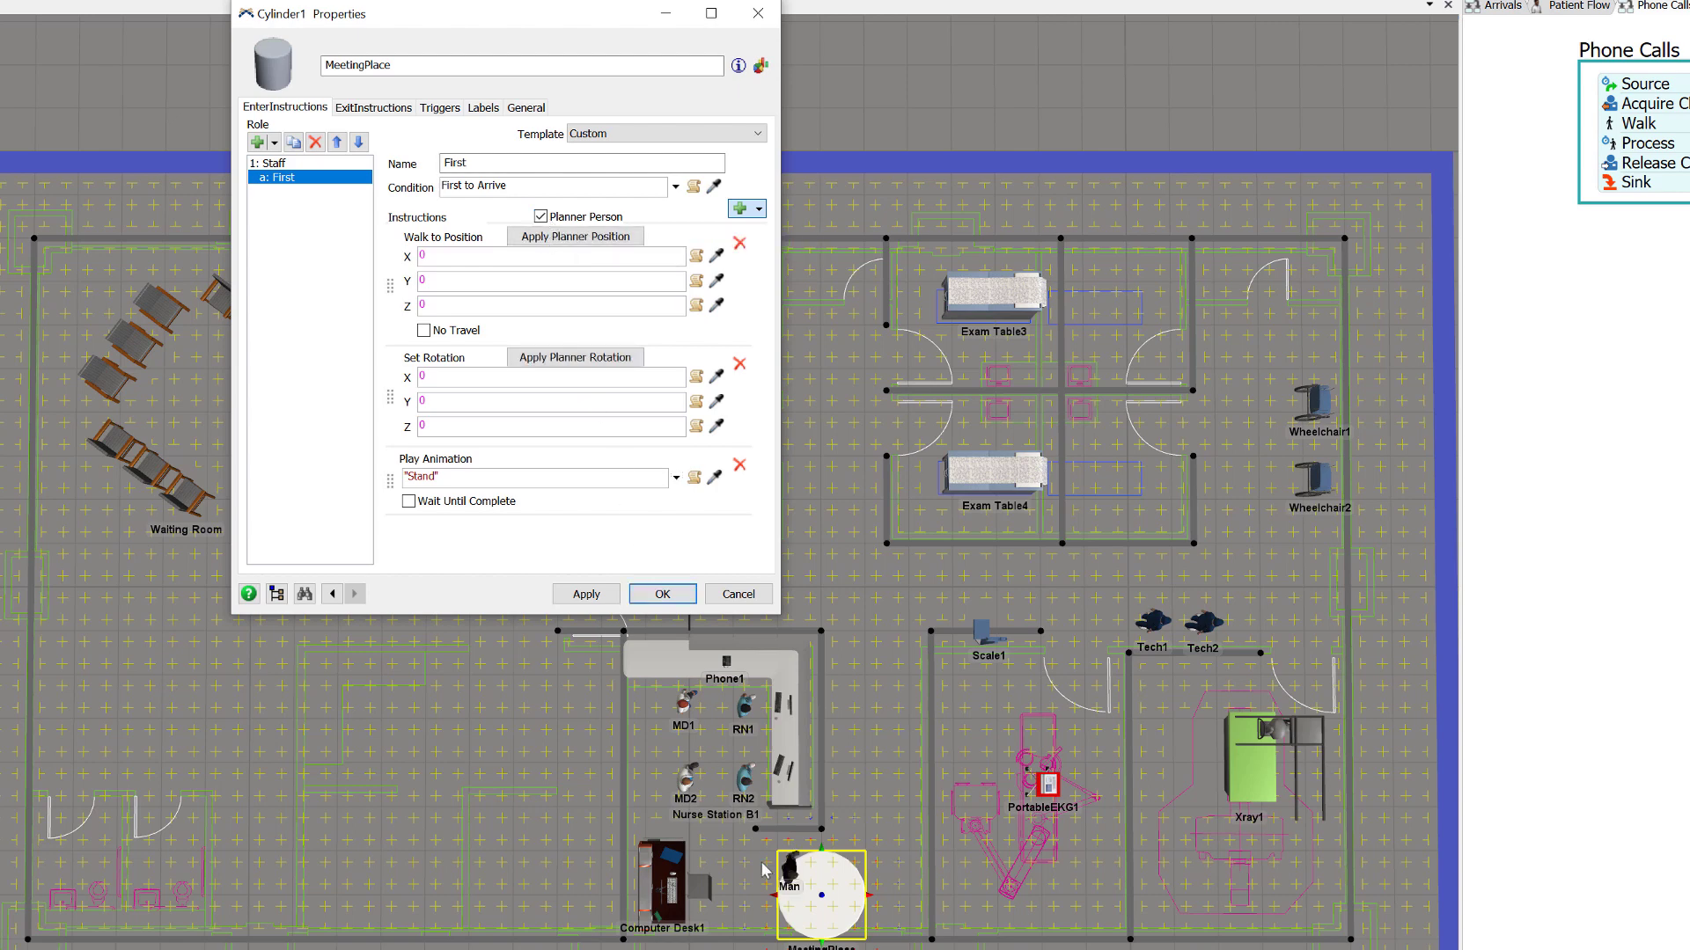
click(790, 875)
mouse_move(790, 874)
mouse_down()
mouse_move(777, 900)
mouse_move(805, 882)
mouse_up()
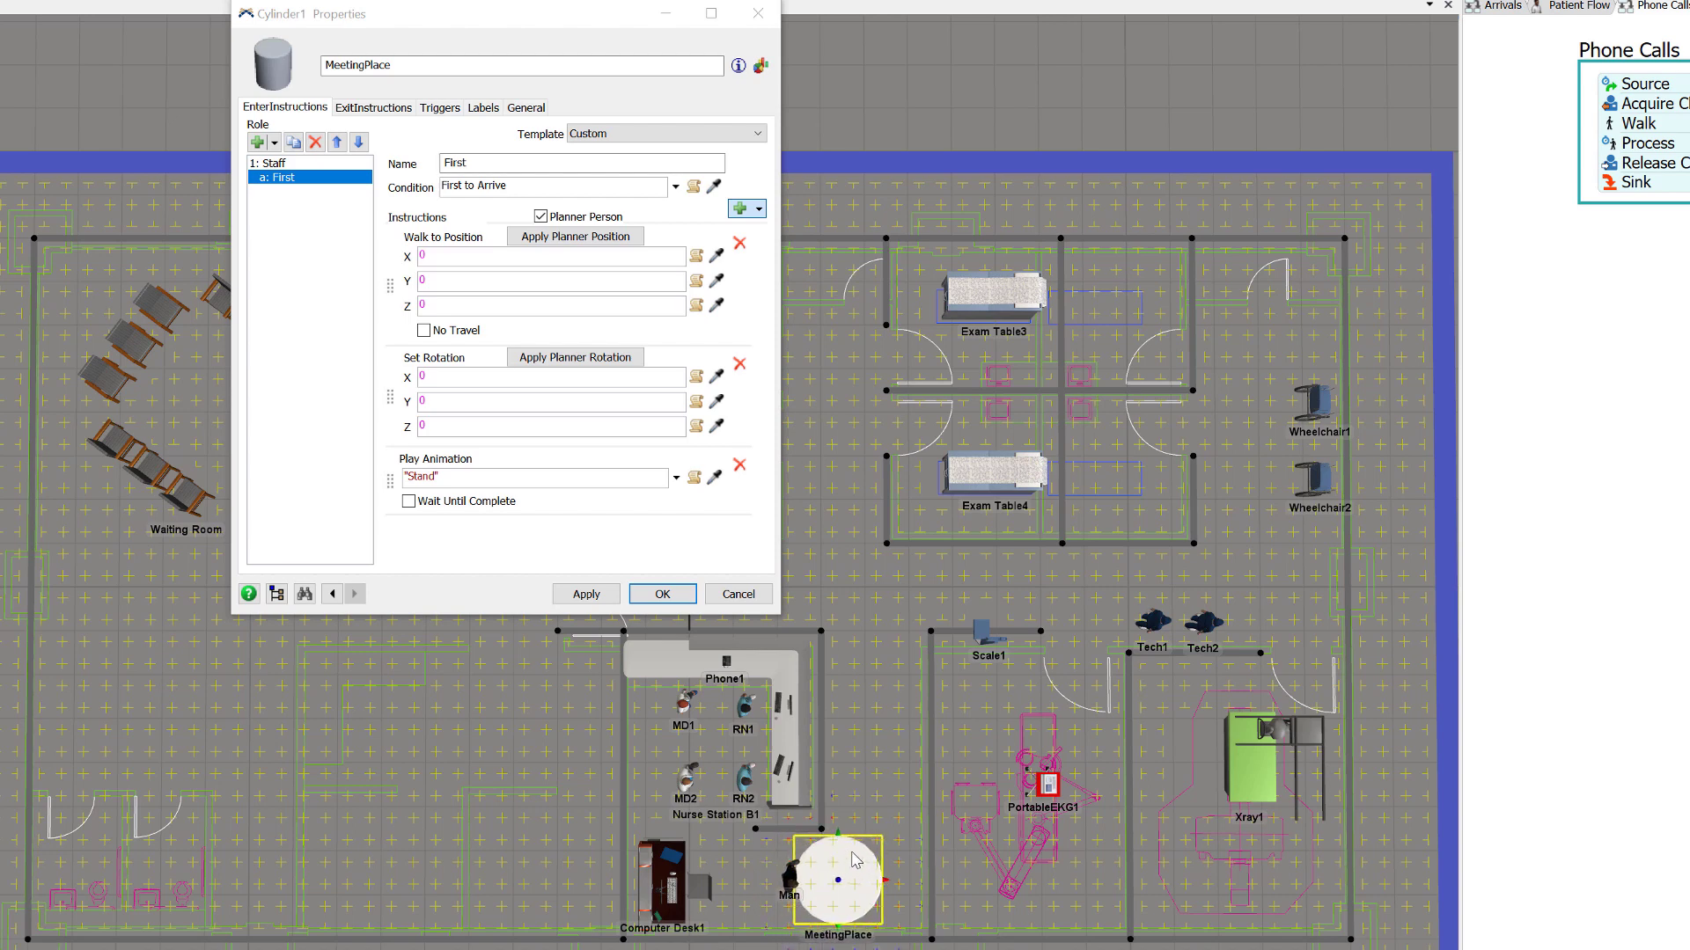
- Apply the planner person's position to First's walk instruction (X -0.10, Y 0.44, Z 0.00), keep the rotation at 0, and hide the planner
click(789, 880)
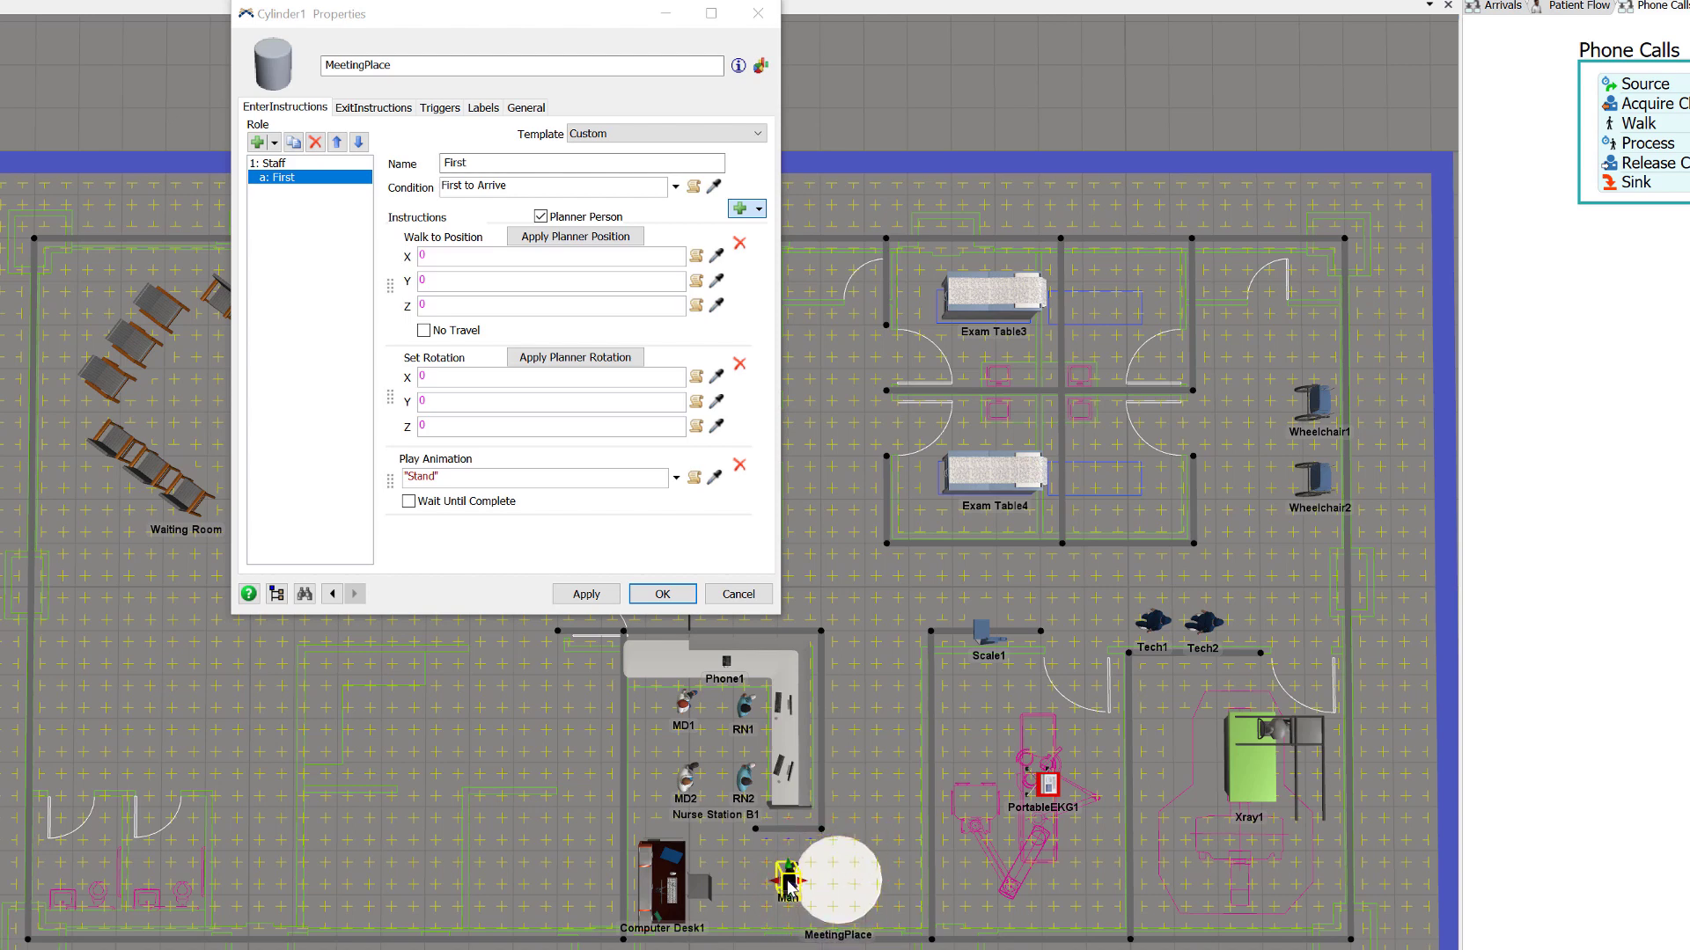
click(594, 240)
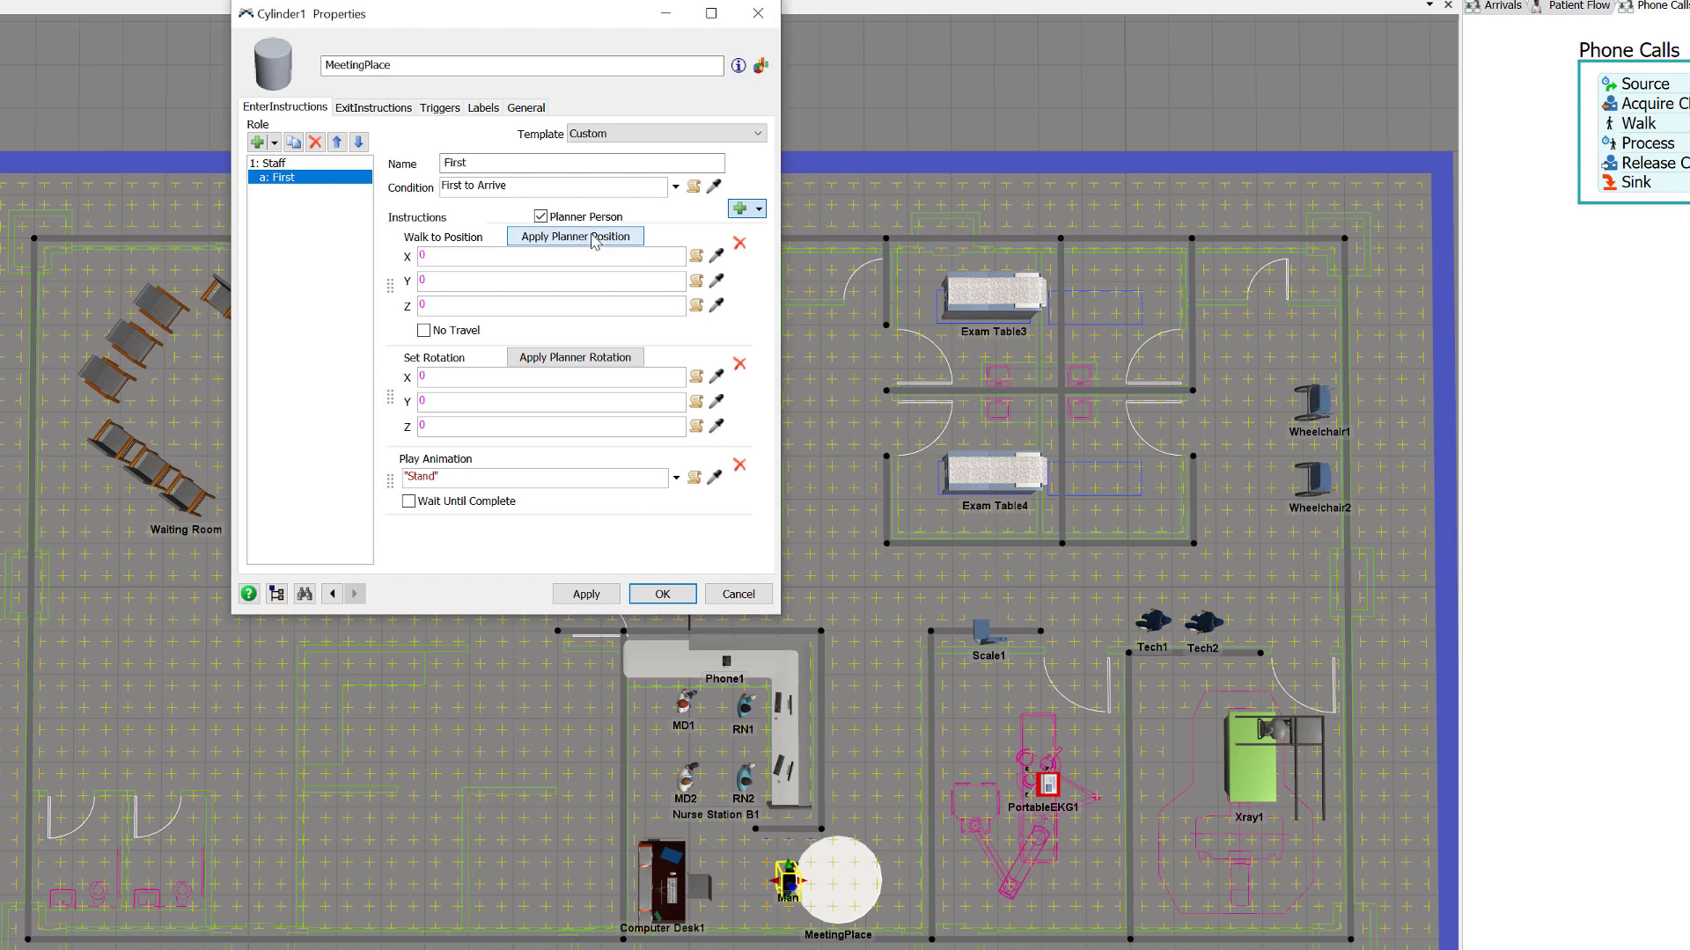
click(594, 240)
click(482, 280)
click(470, 377)
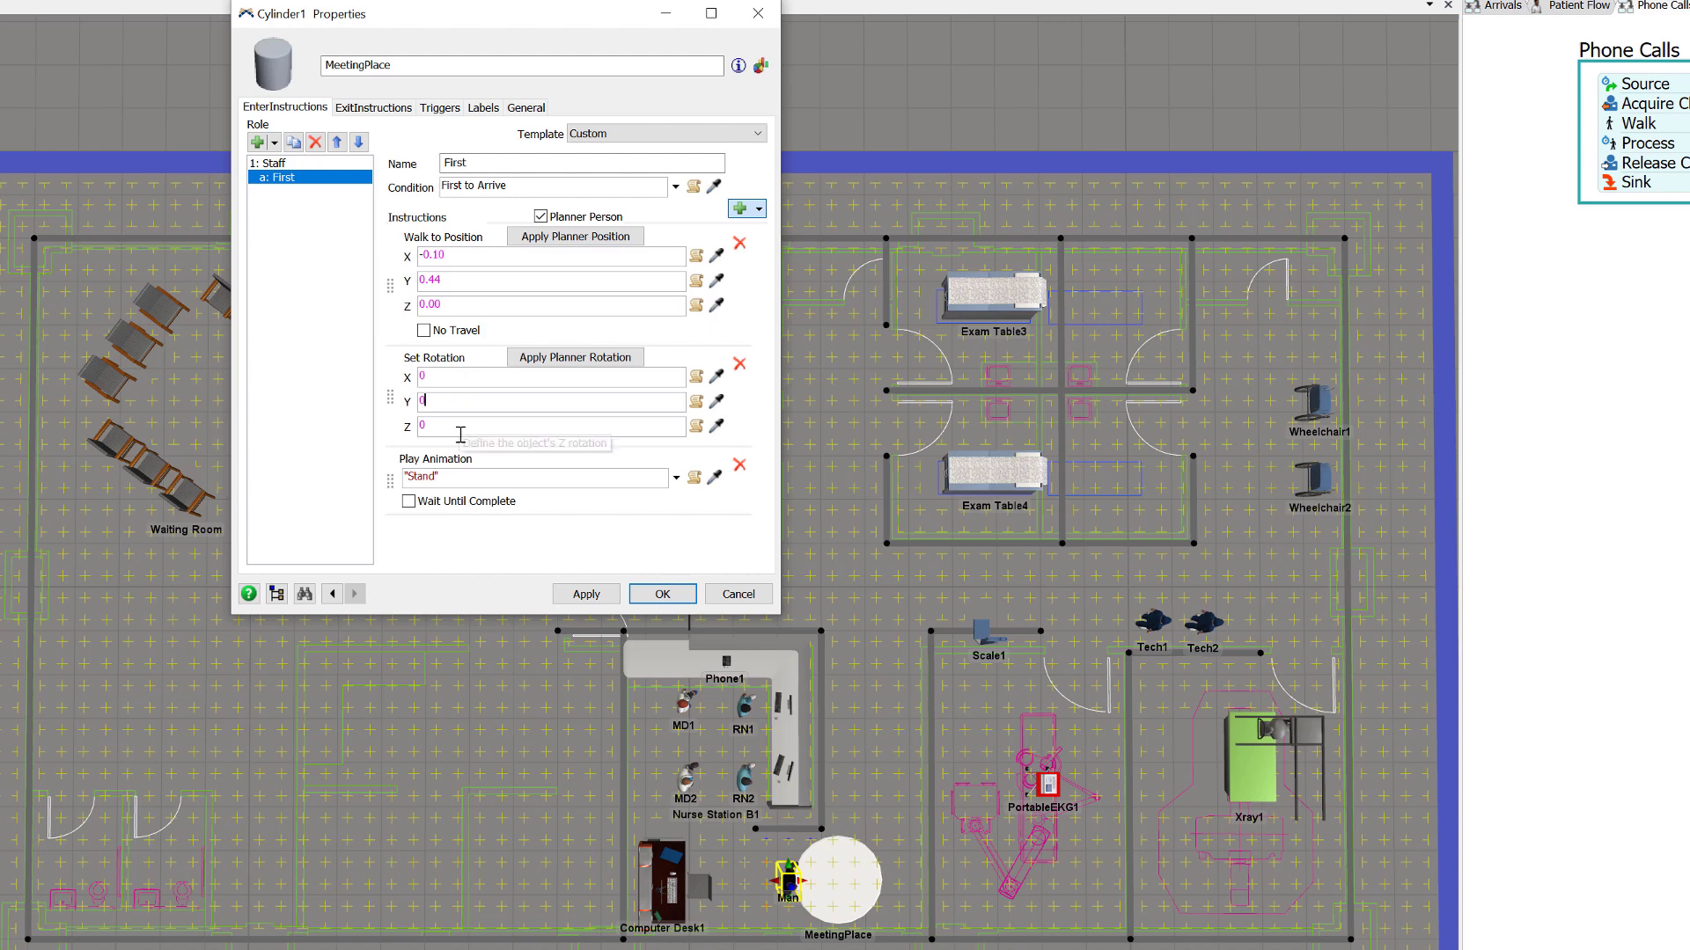
click(457, 426)
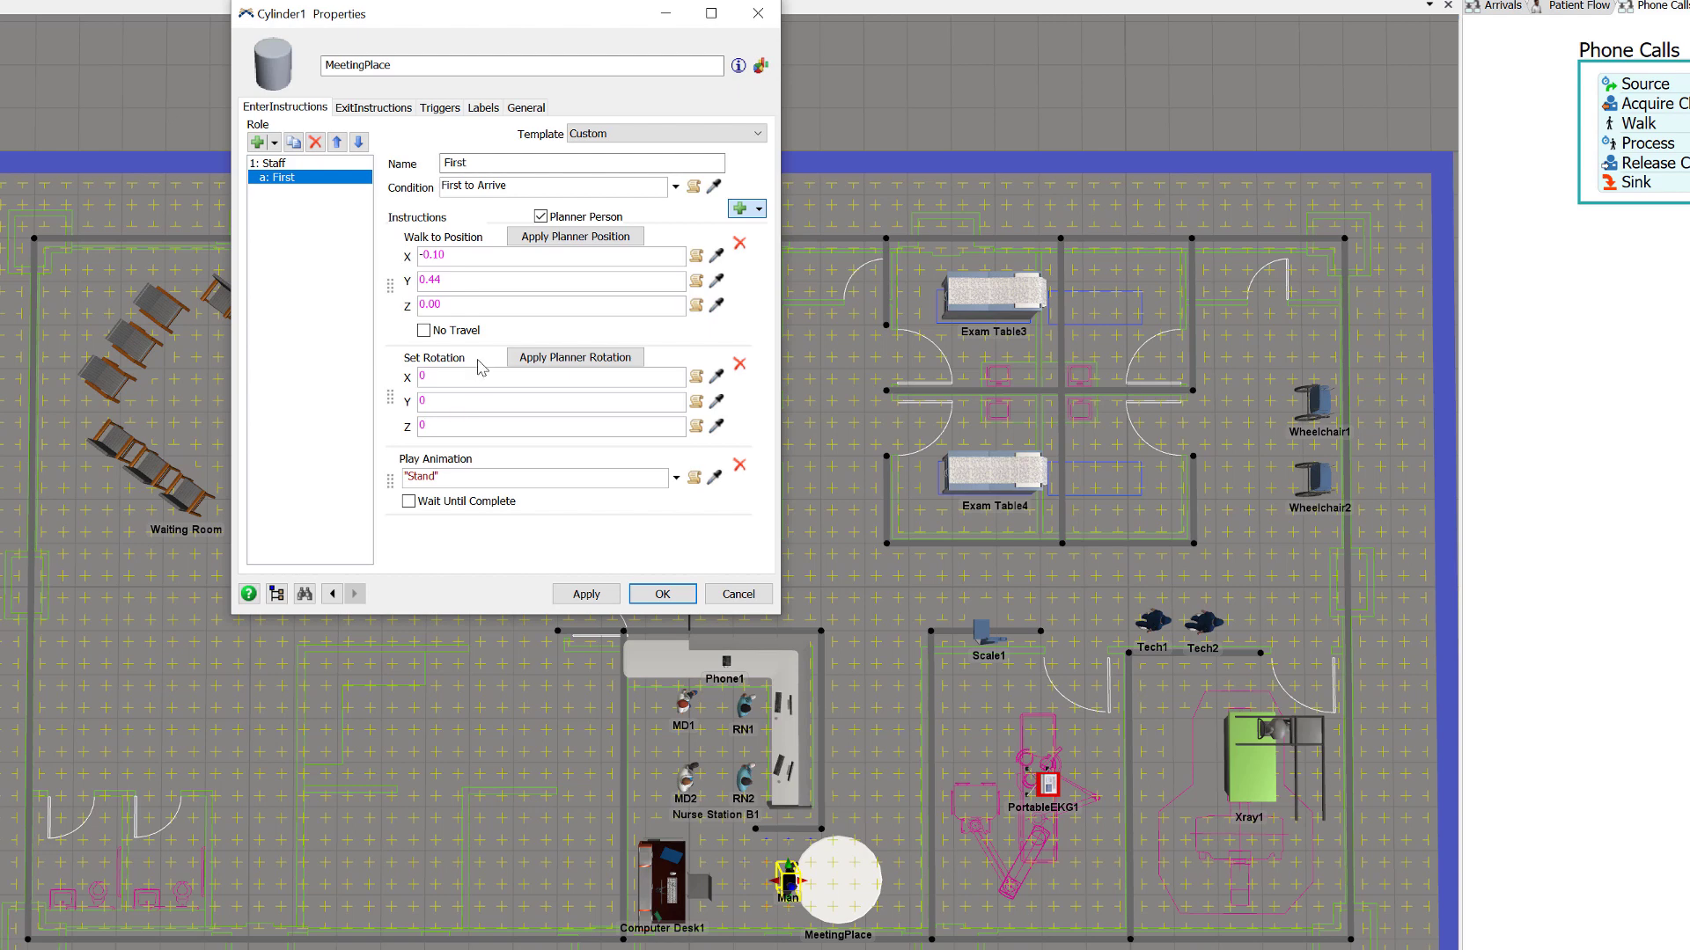
click(540, 217)
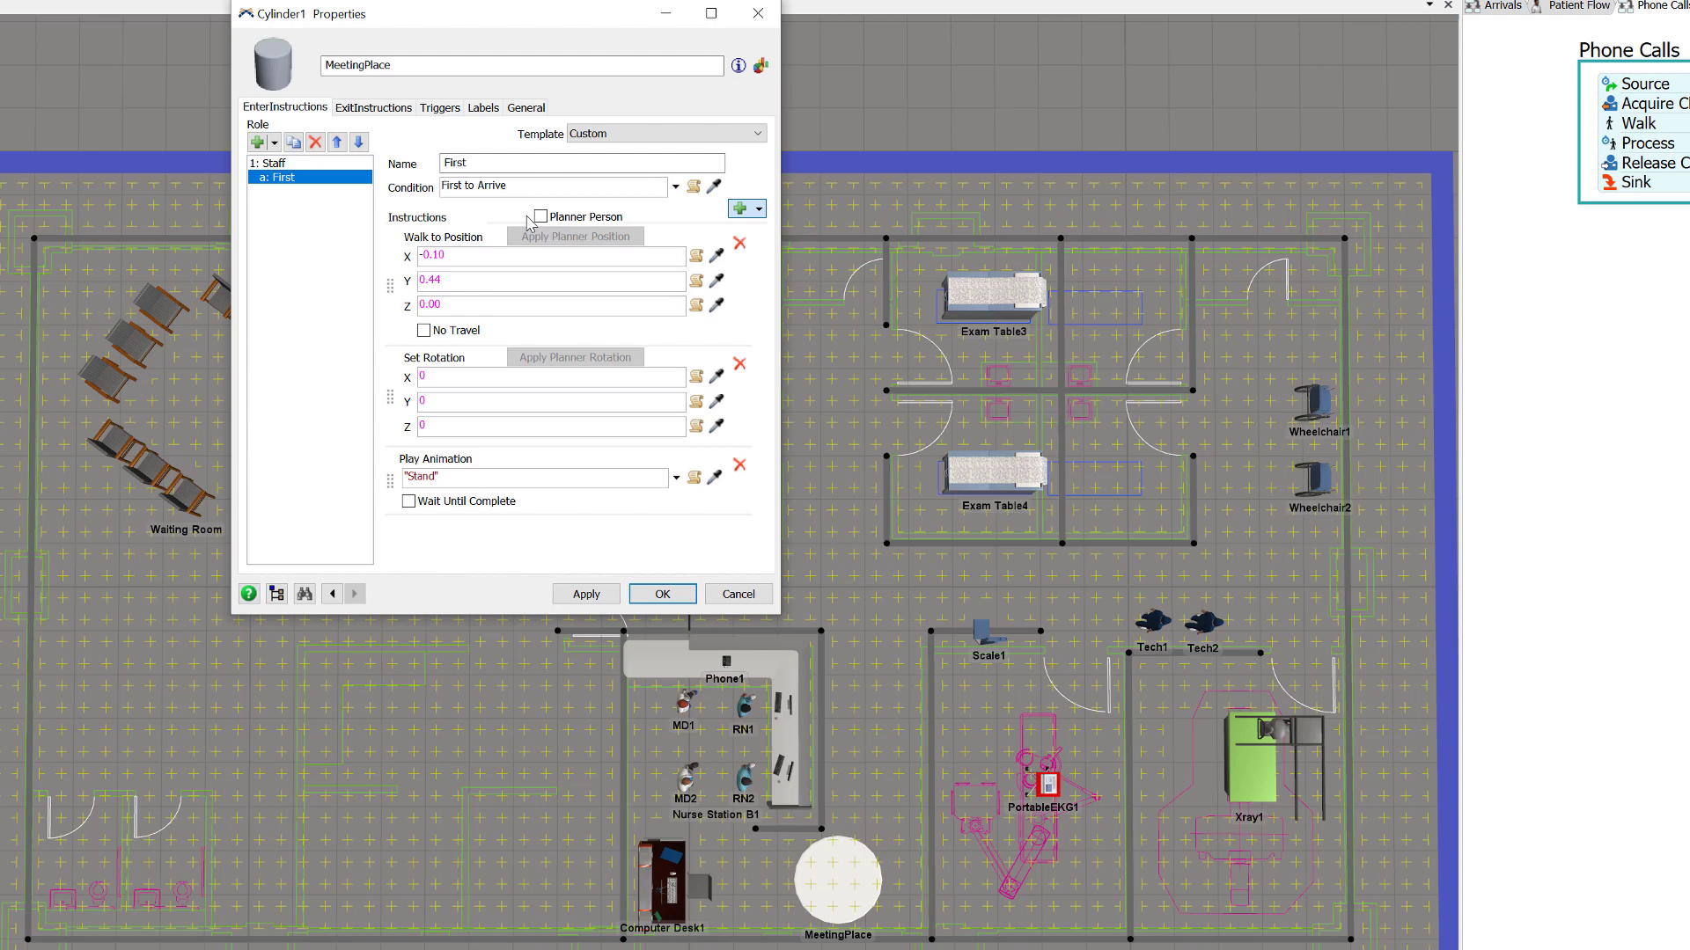
- Duplicate the First sub role and rename the copy as Second
click(294, 143)
double_click(466, 163)
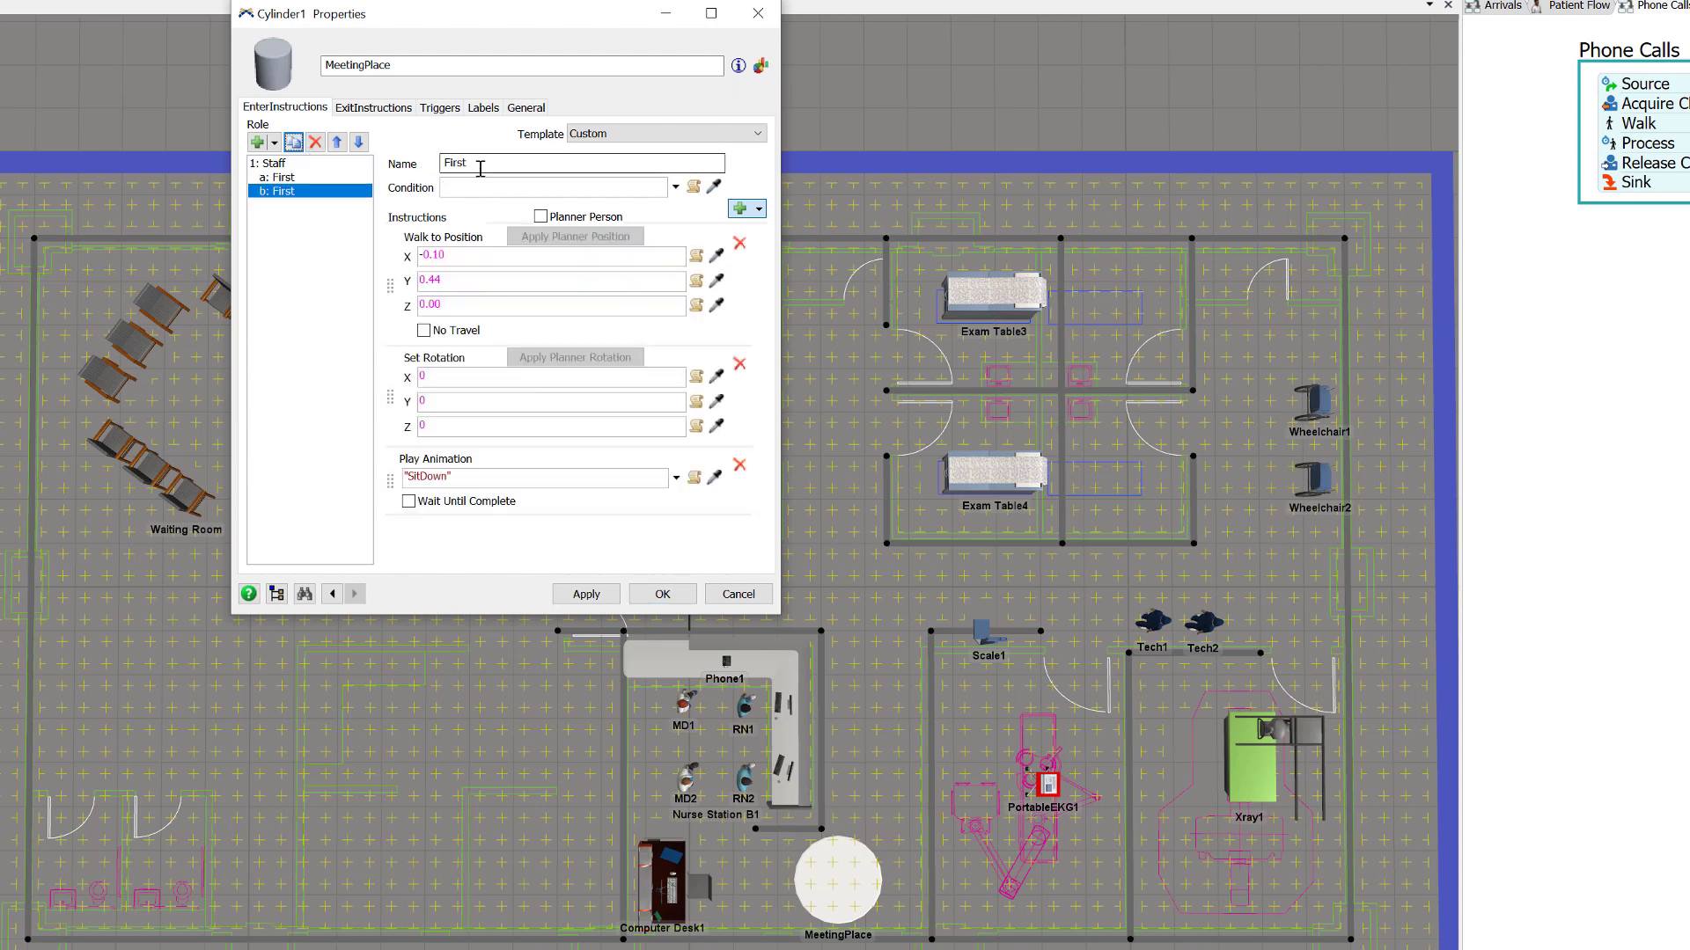
text(Second)
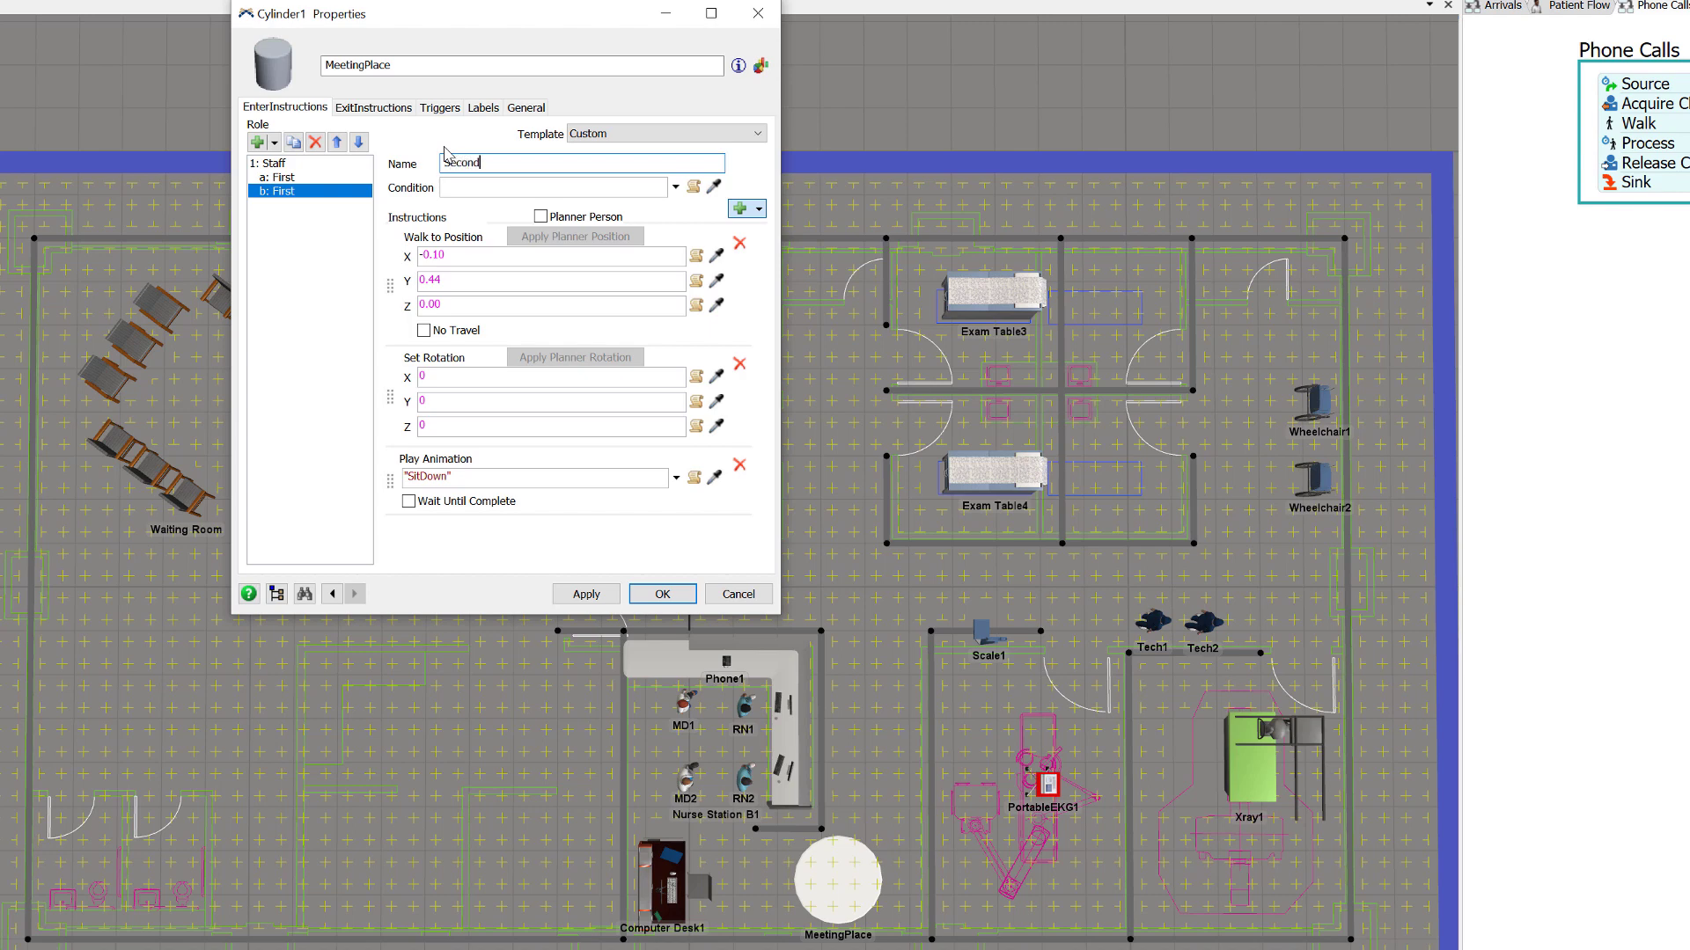
- Set the Second sub role's condition to roleRank == 2
click(675, 190)
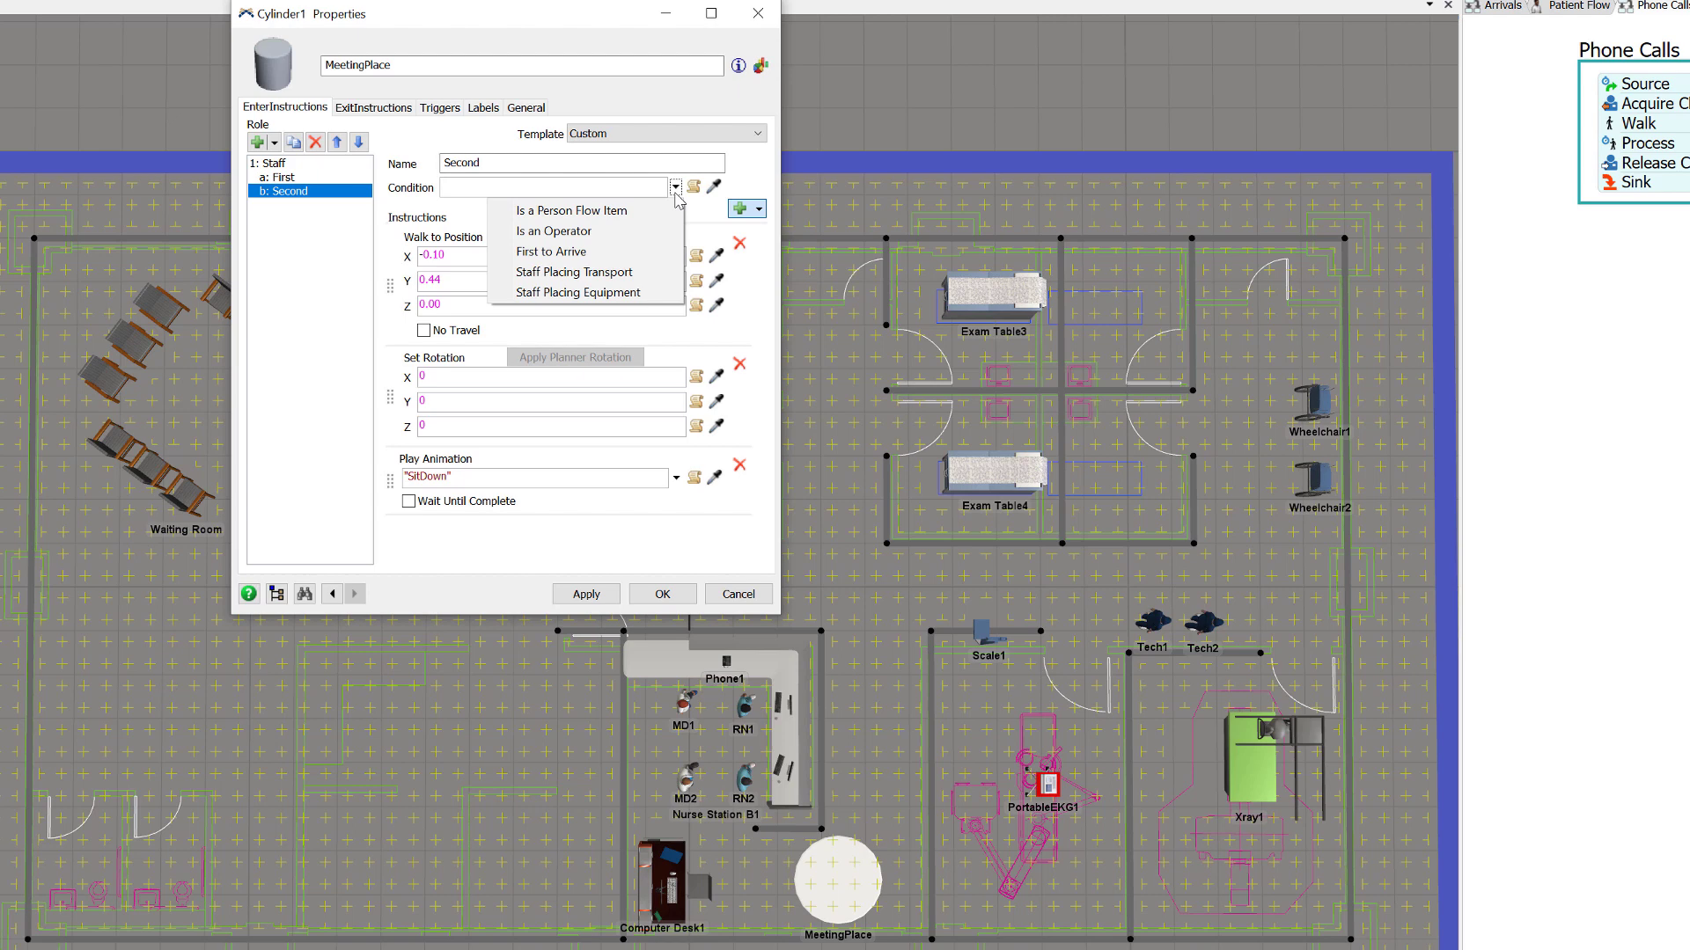
click(619, 187)
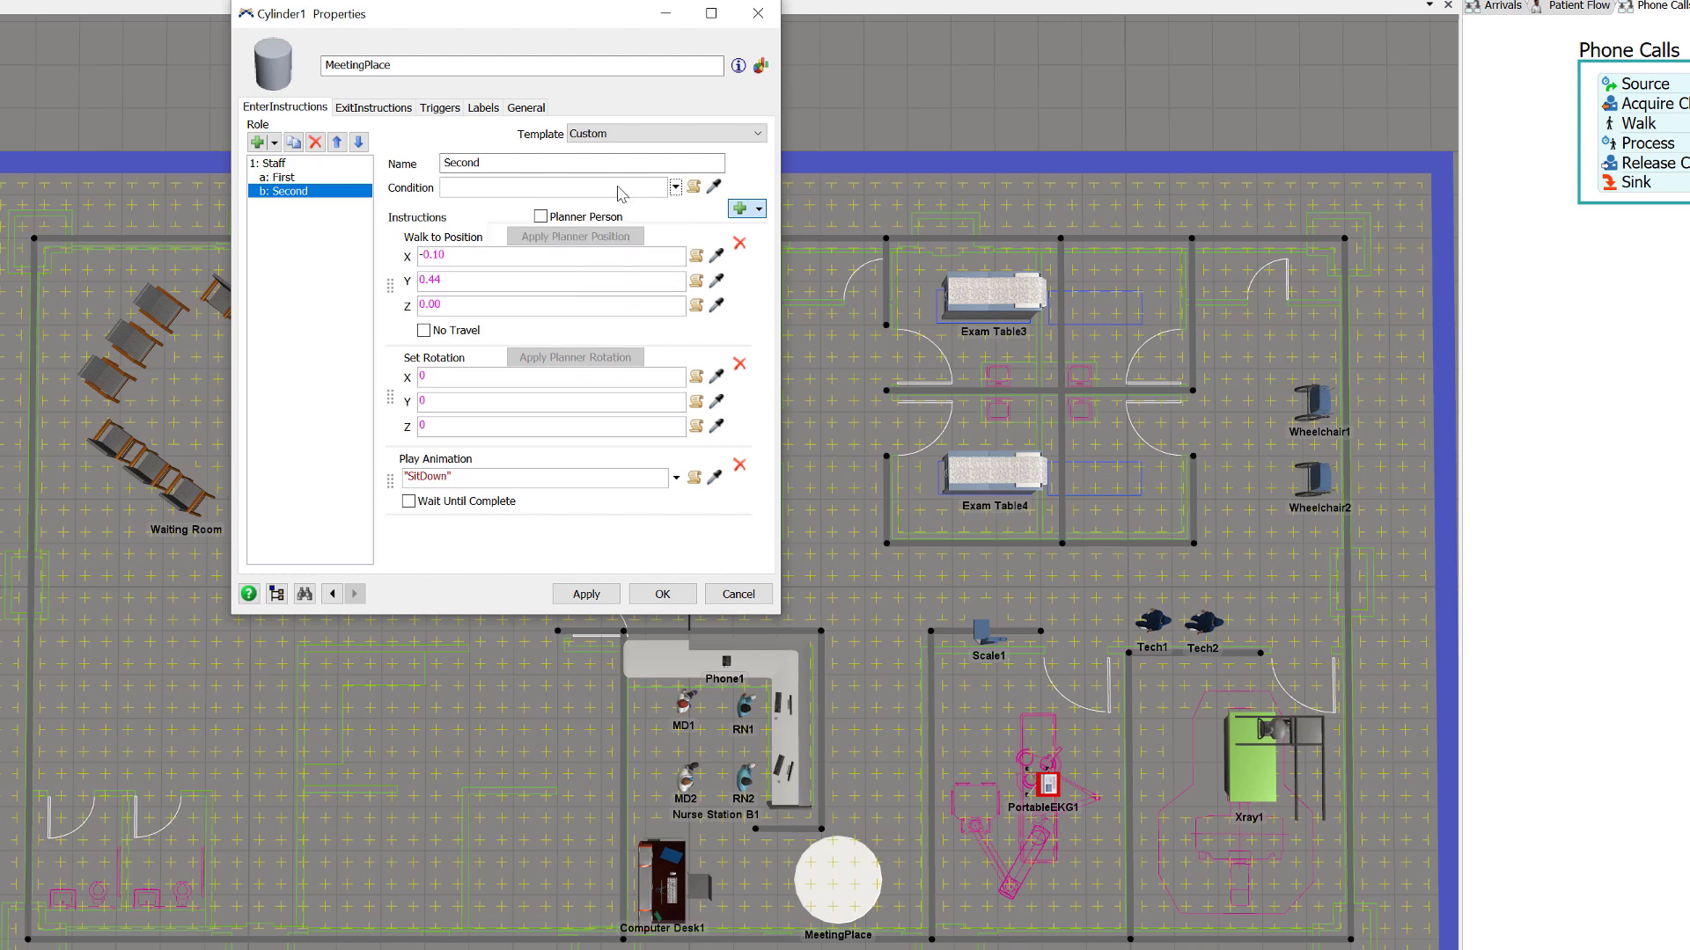
text(r)
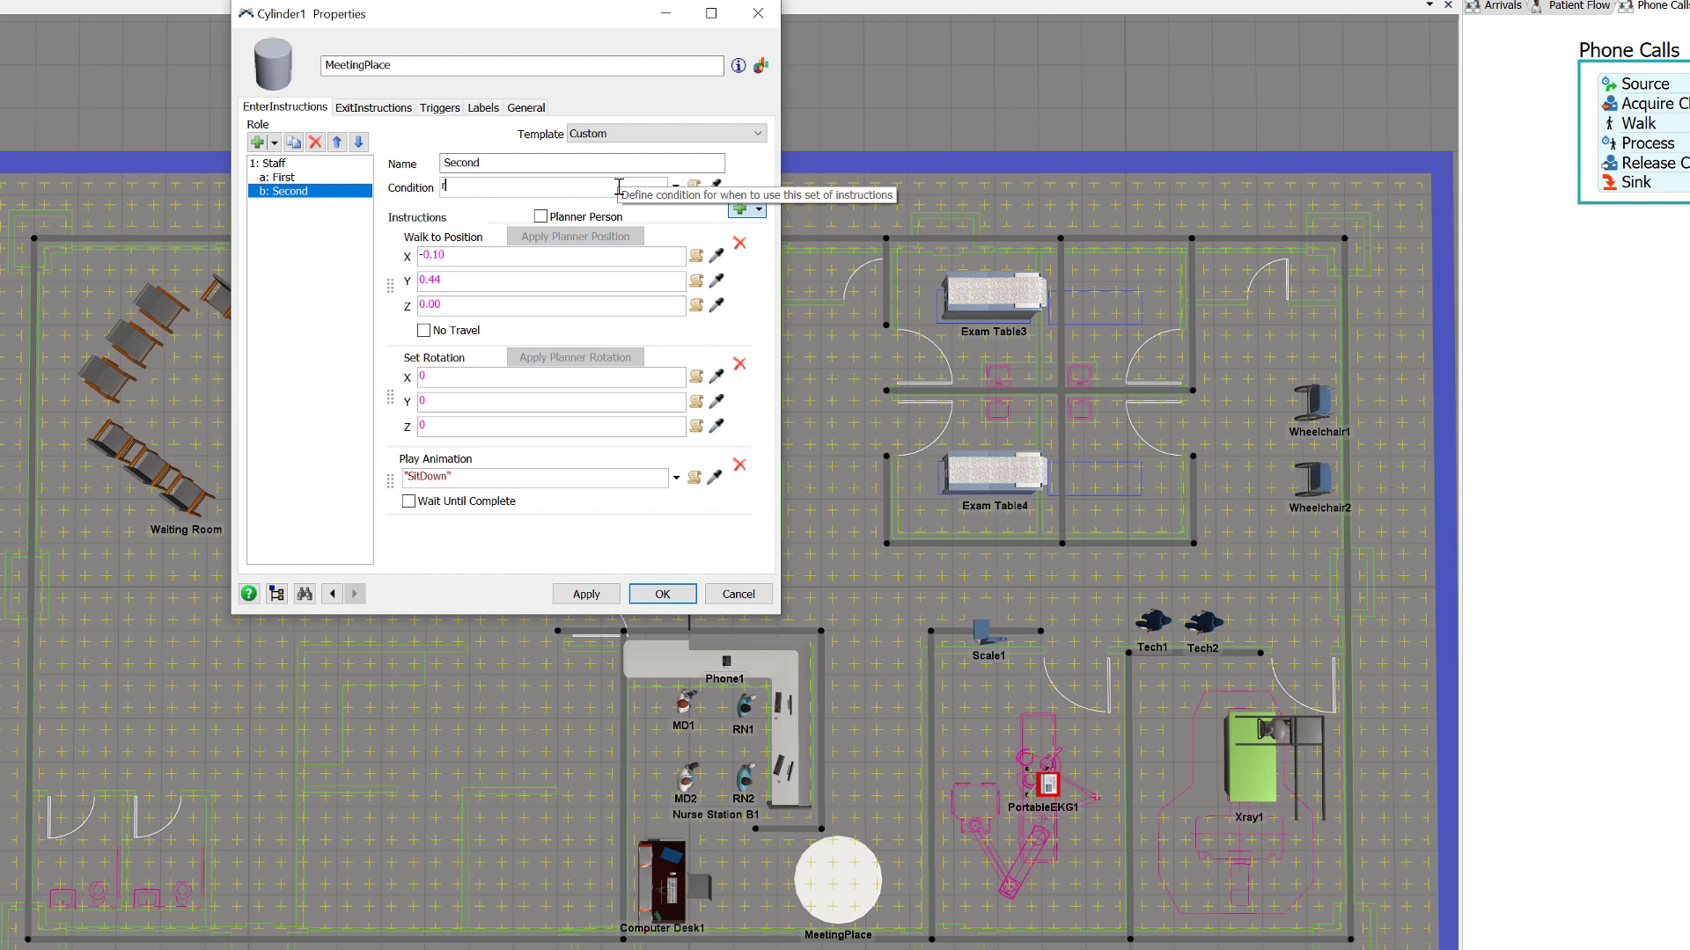
text(oleRank == 2)
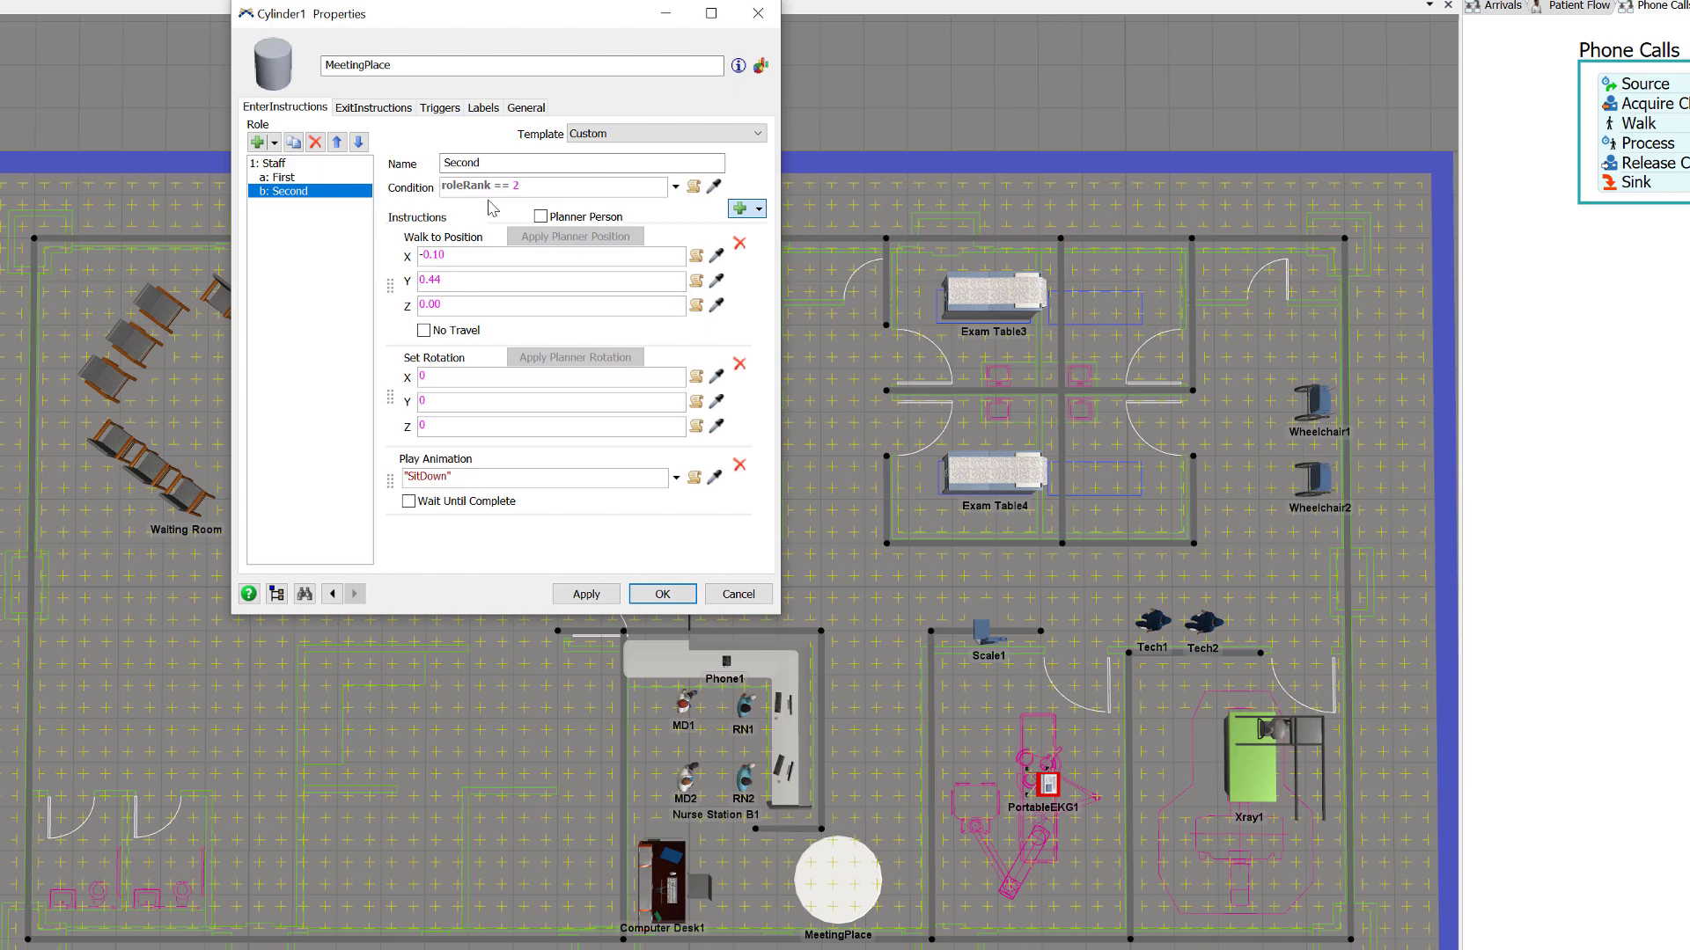
- Using the planner person at MeetingPlace's right edge, set Second's walk position to X 1.00, Y 0.45, Z 0.00 and its Z rotation to 180
click(541, 217)
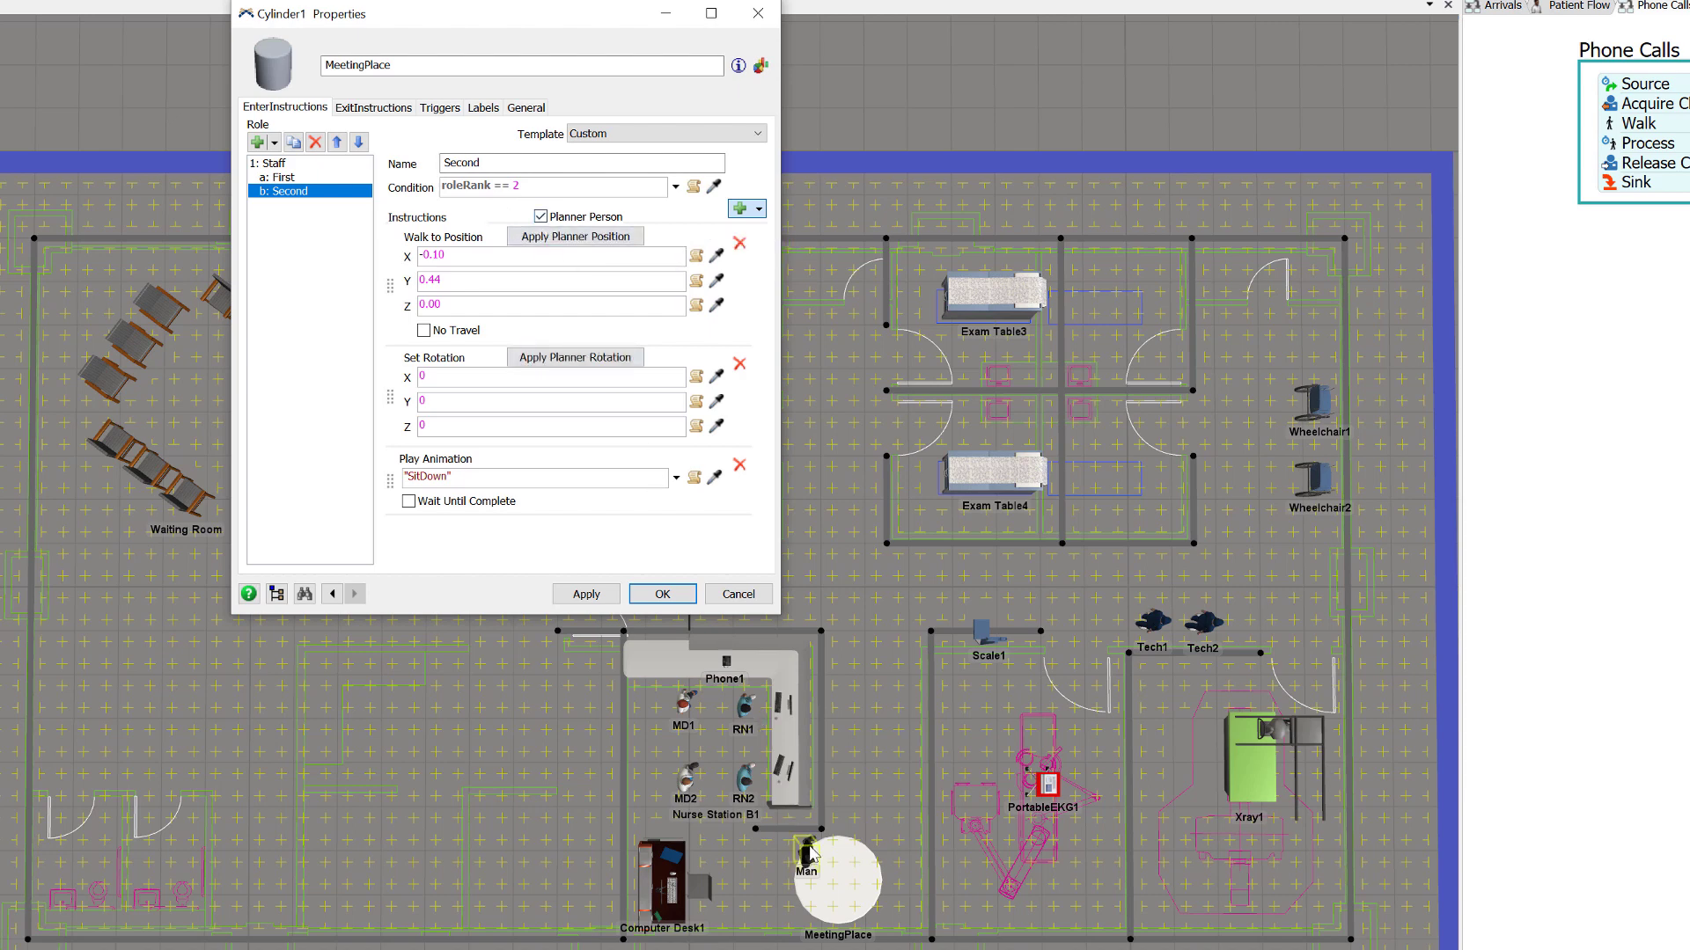
drag(811, 854, 896, 885)
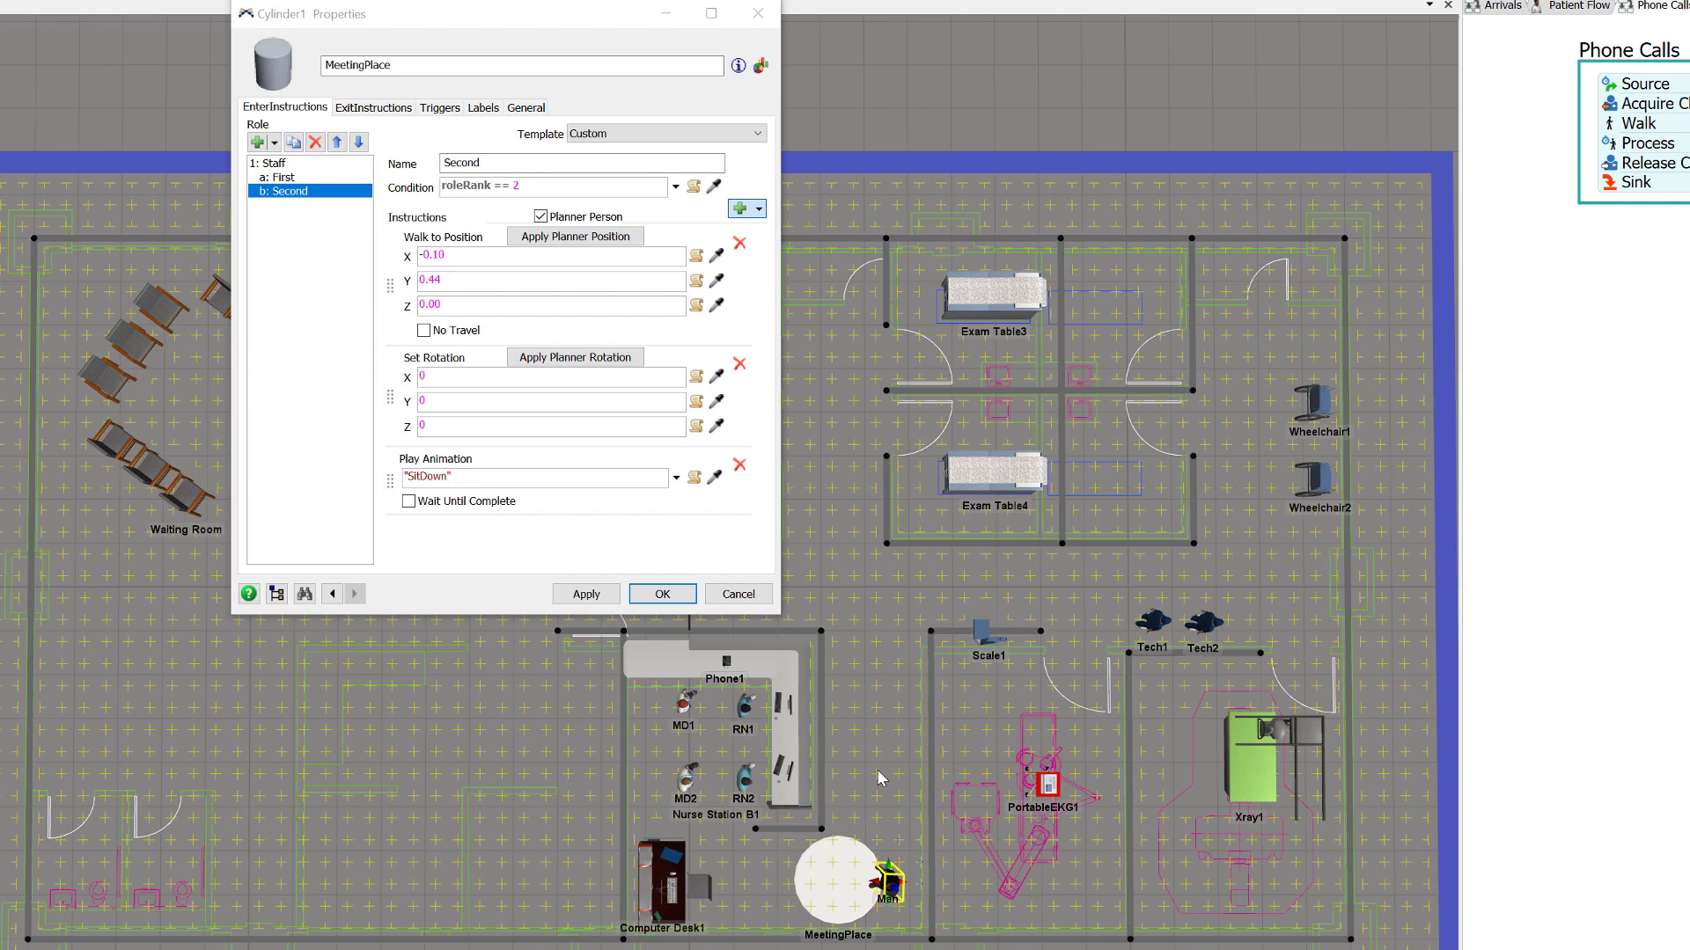
click(593, 237)
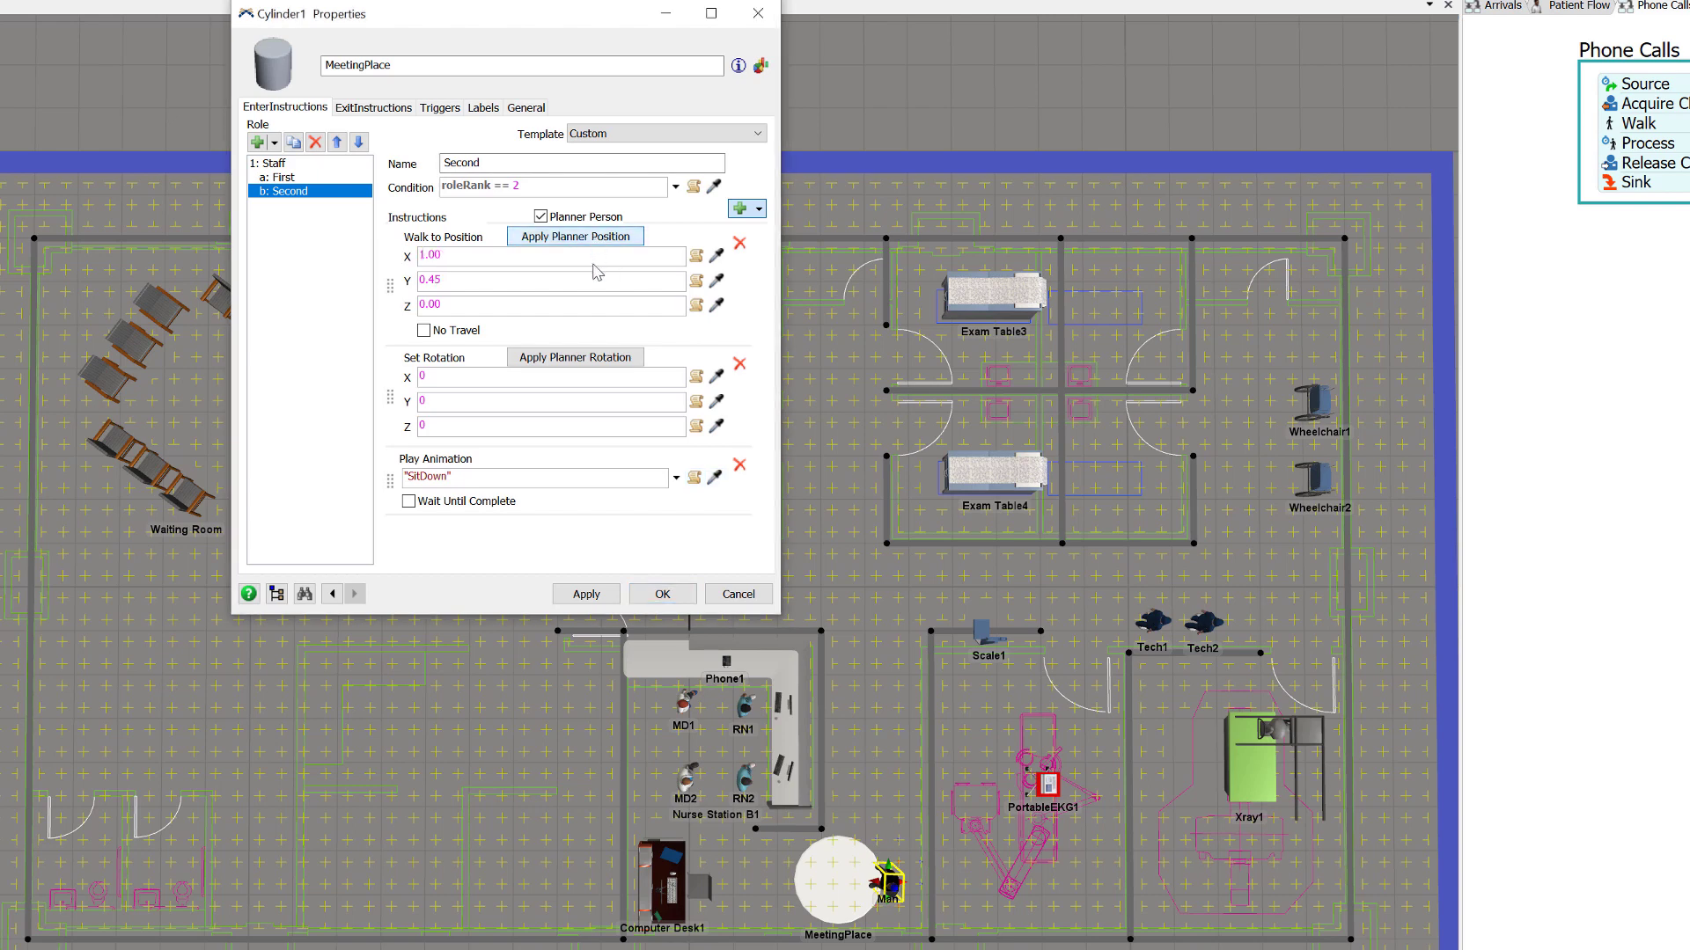
click(590, 360)
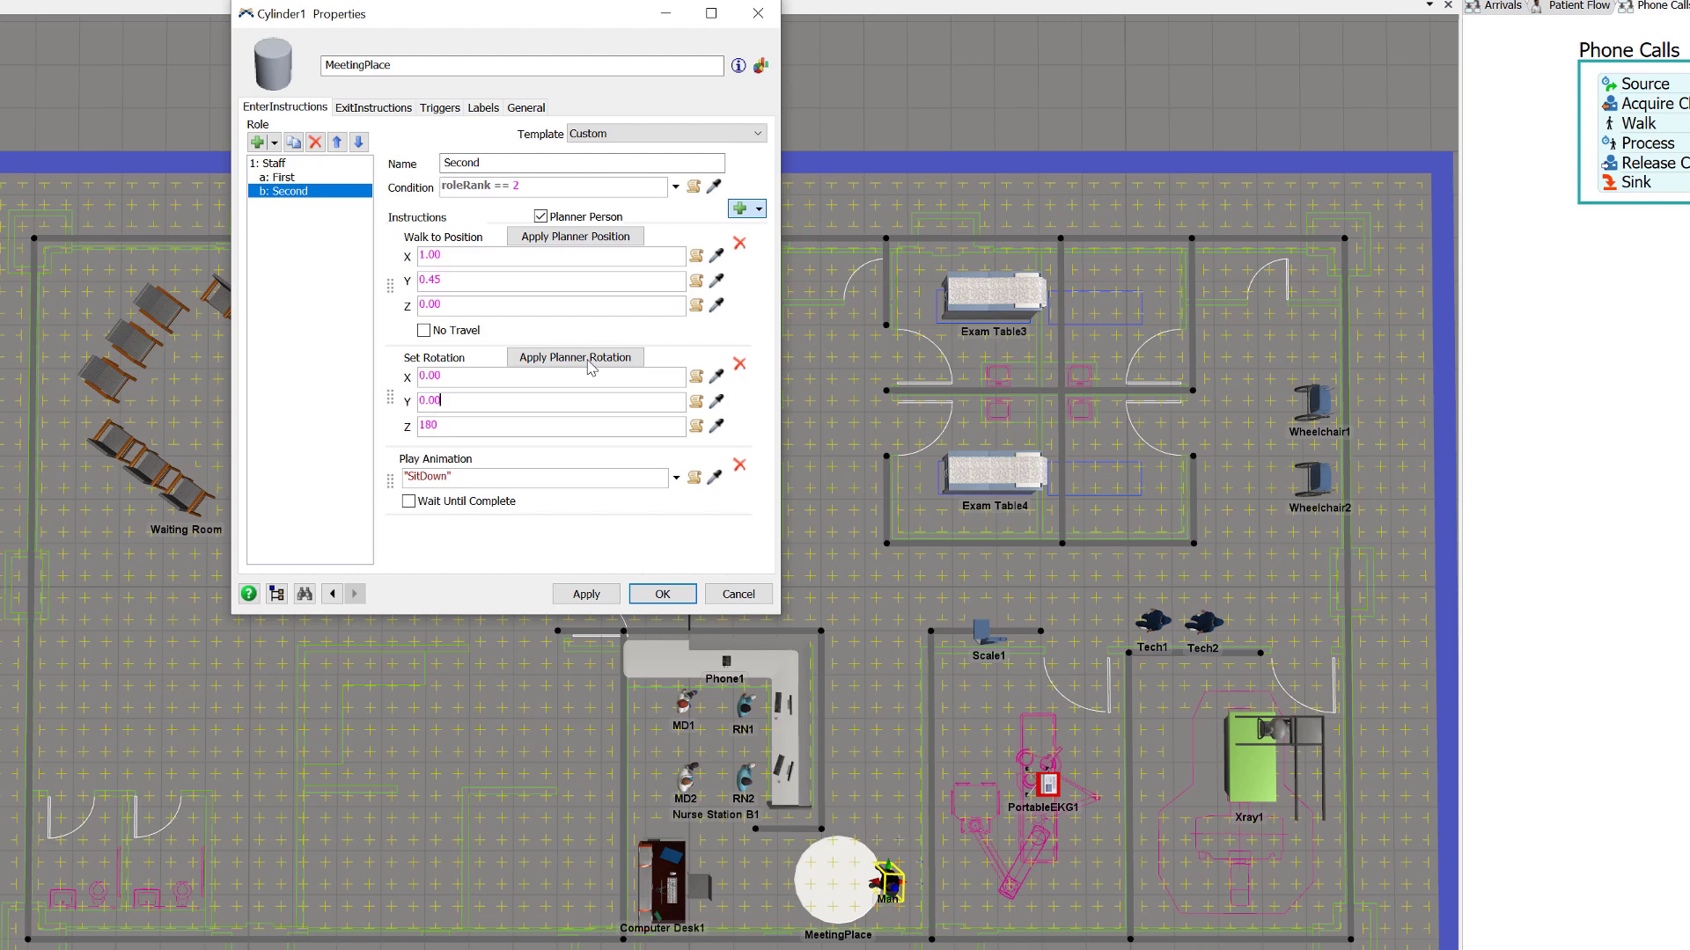
click(540, 216)
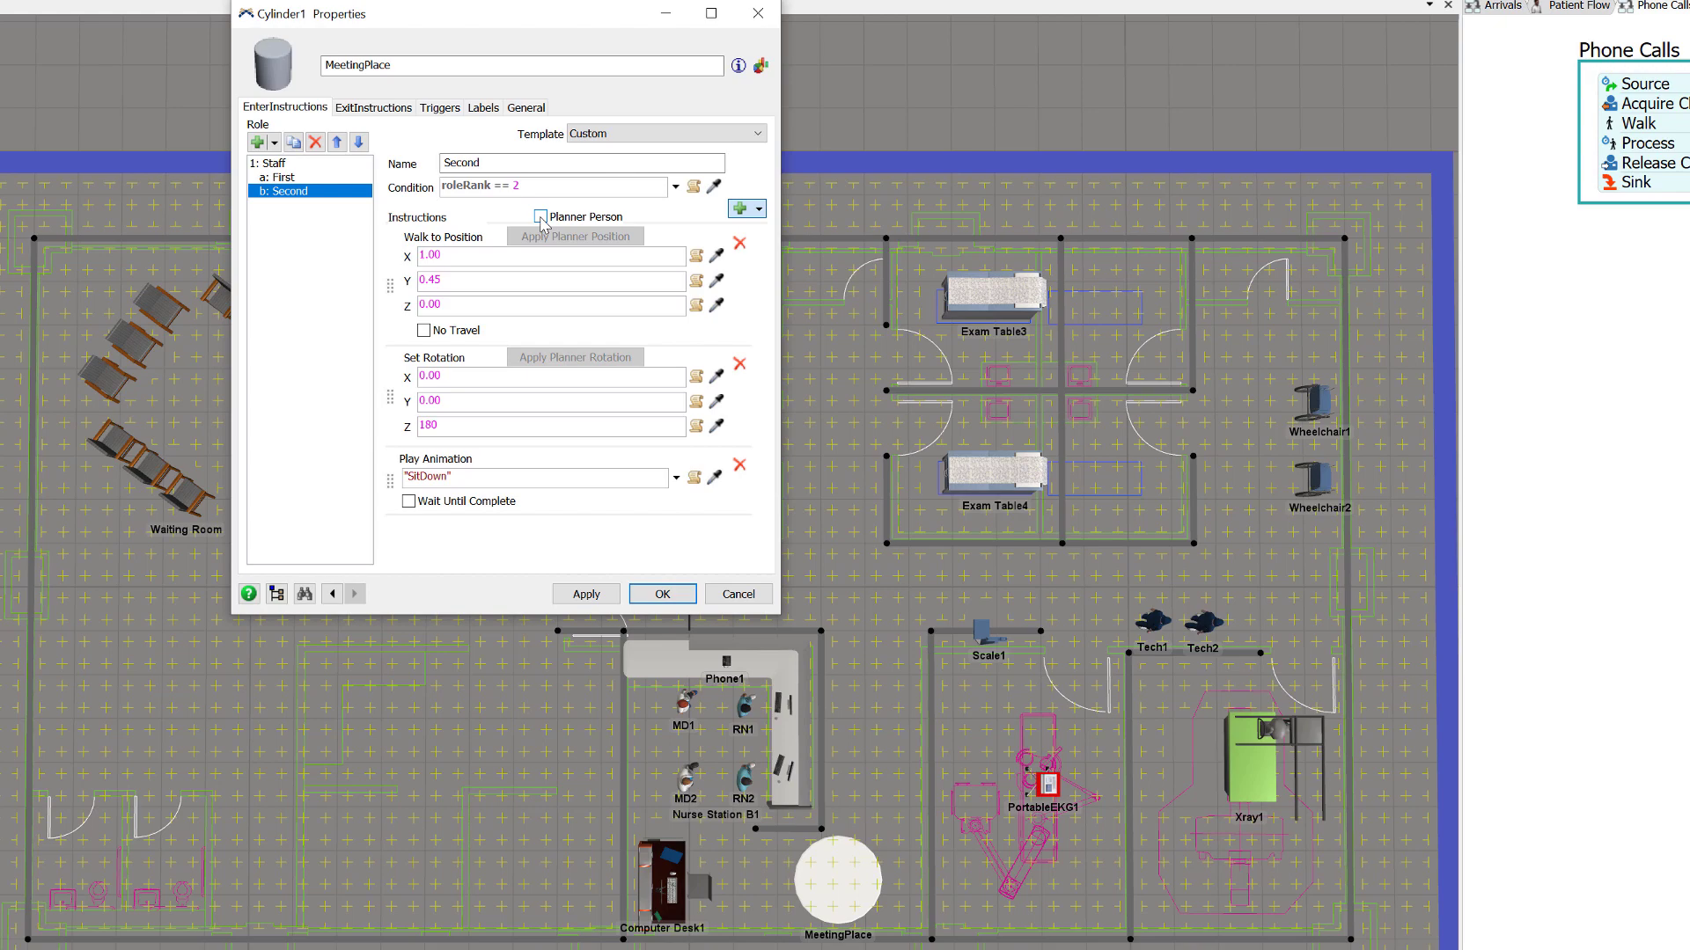
- Set the Second sub role's Play Animation instruction to Shrug and accept the MeetingPlace properties
click(676, 478)
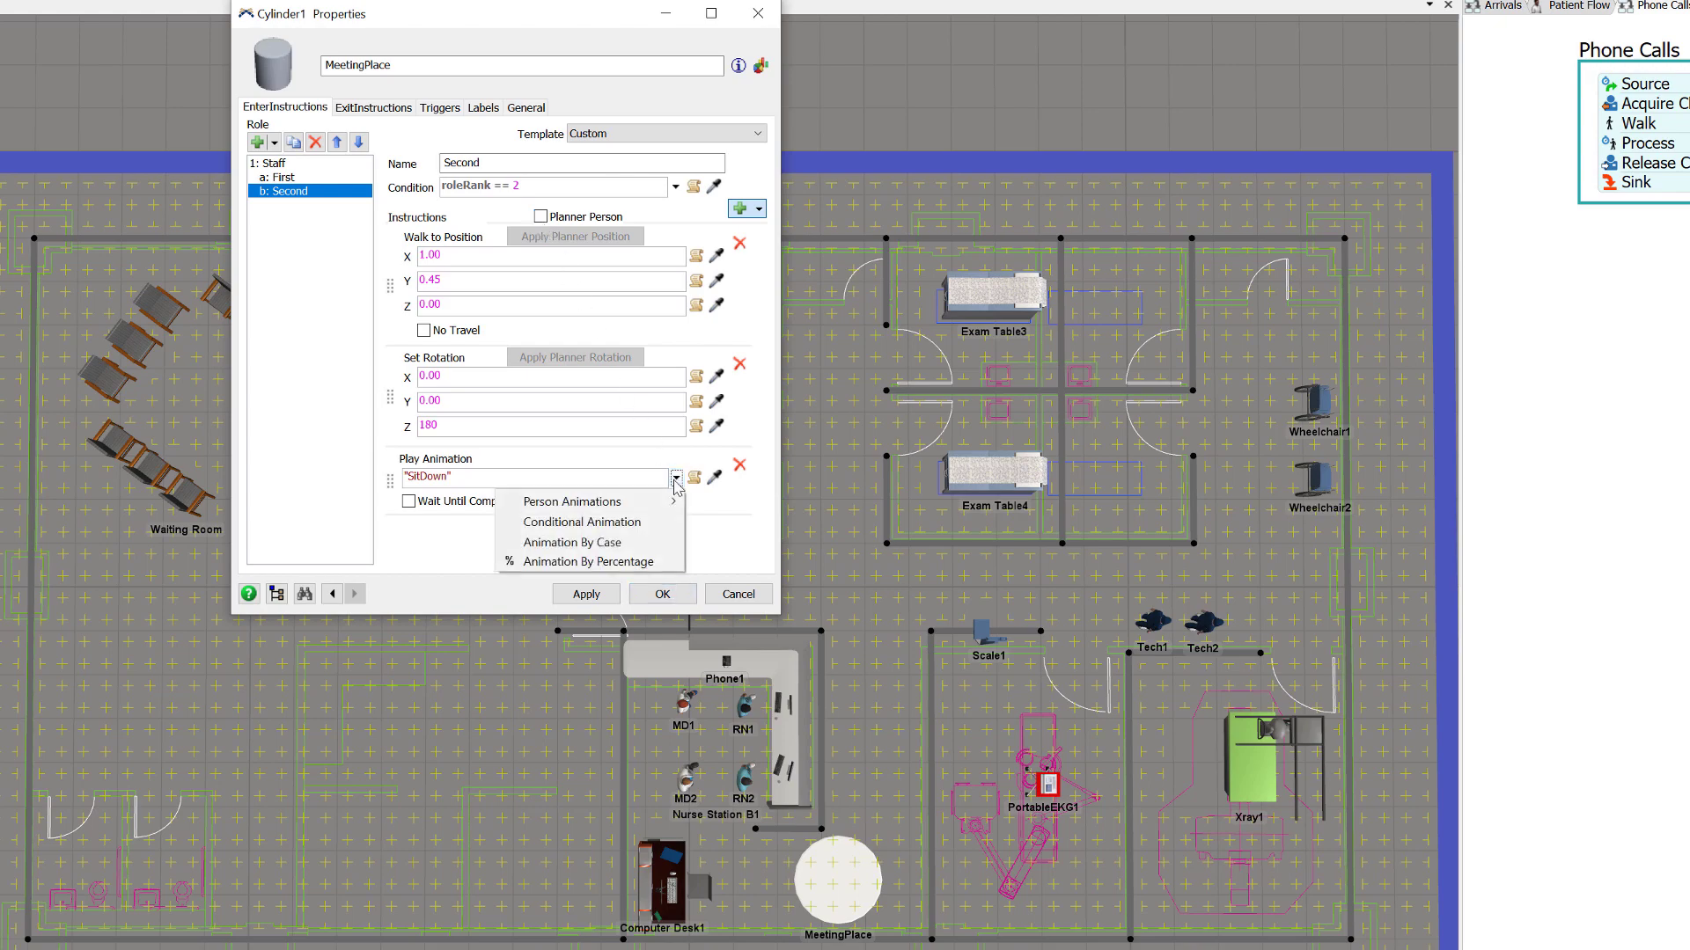
mouse_move(679, 499)
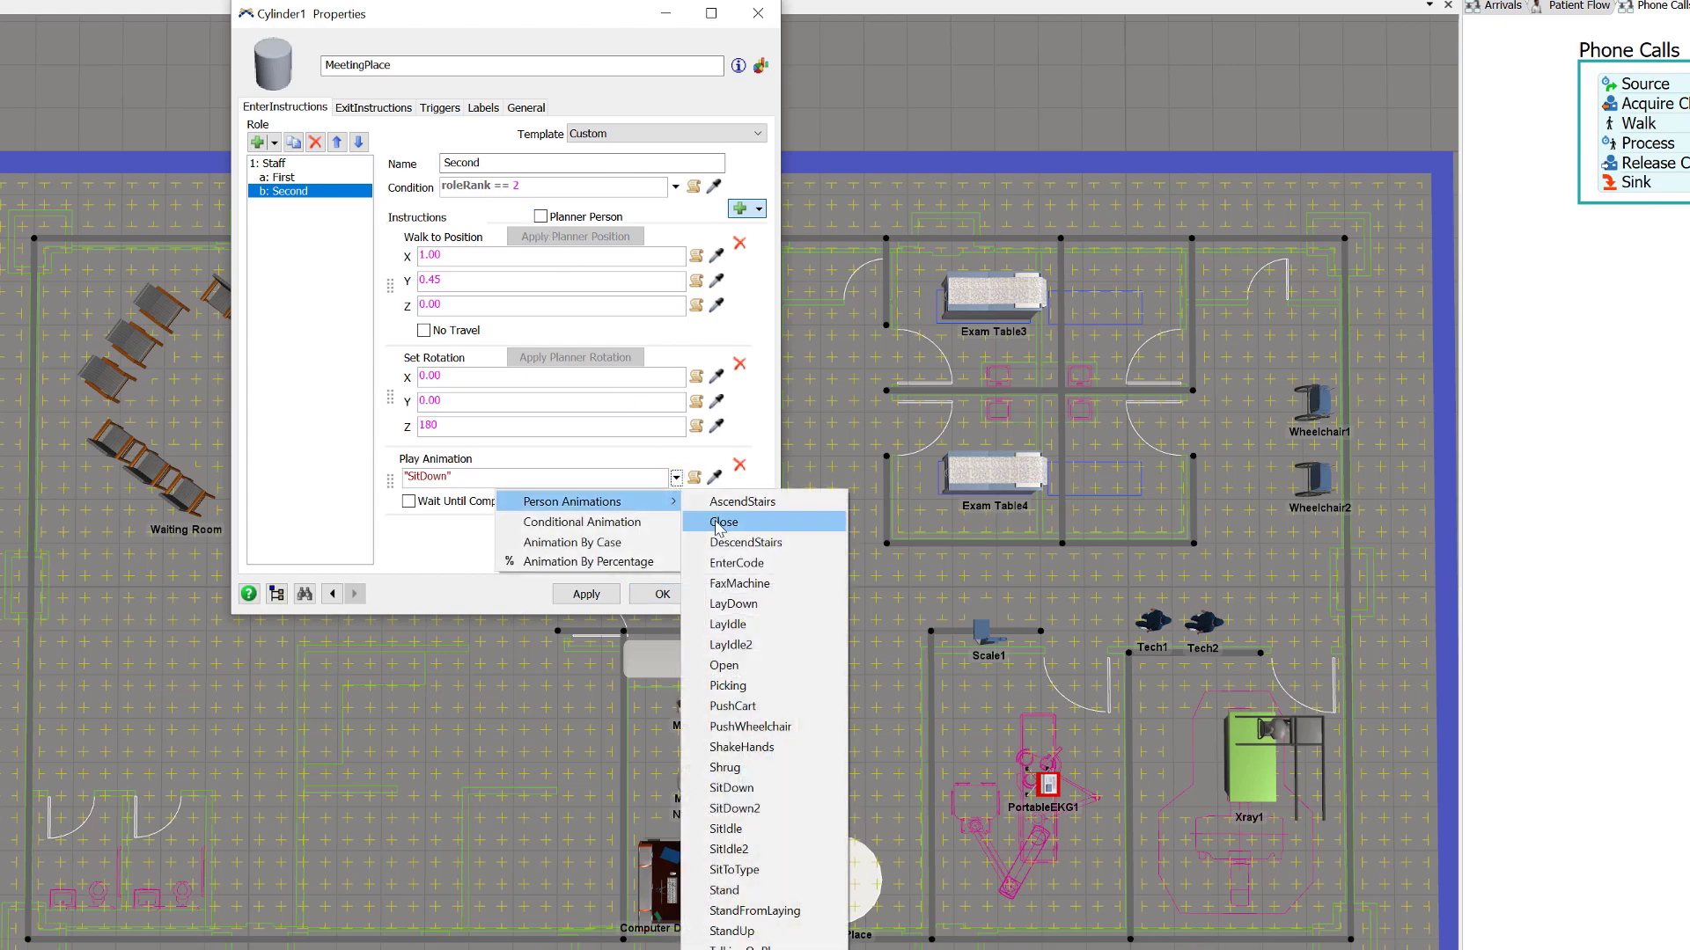
click(732, 777)
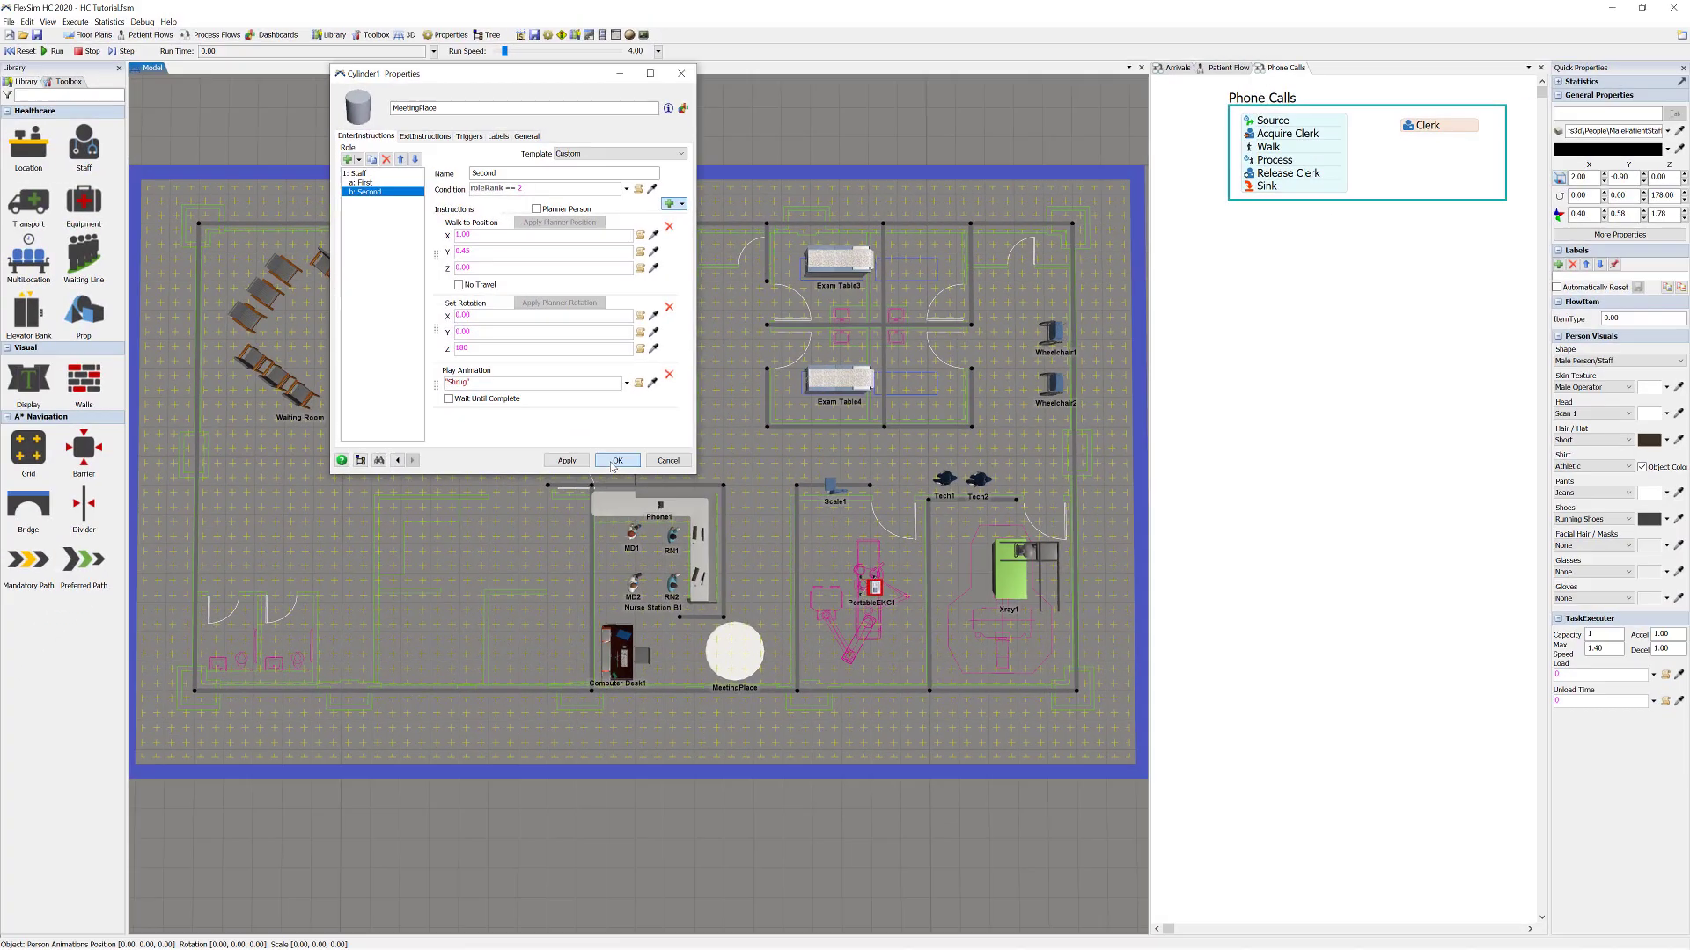
click(617, 461)
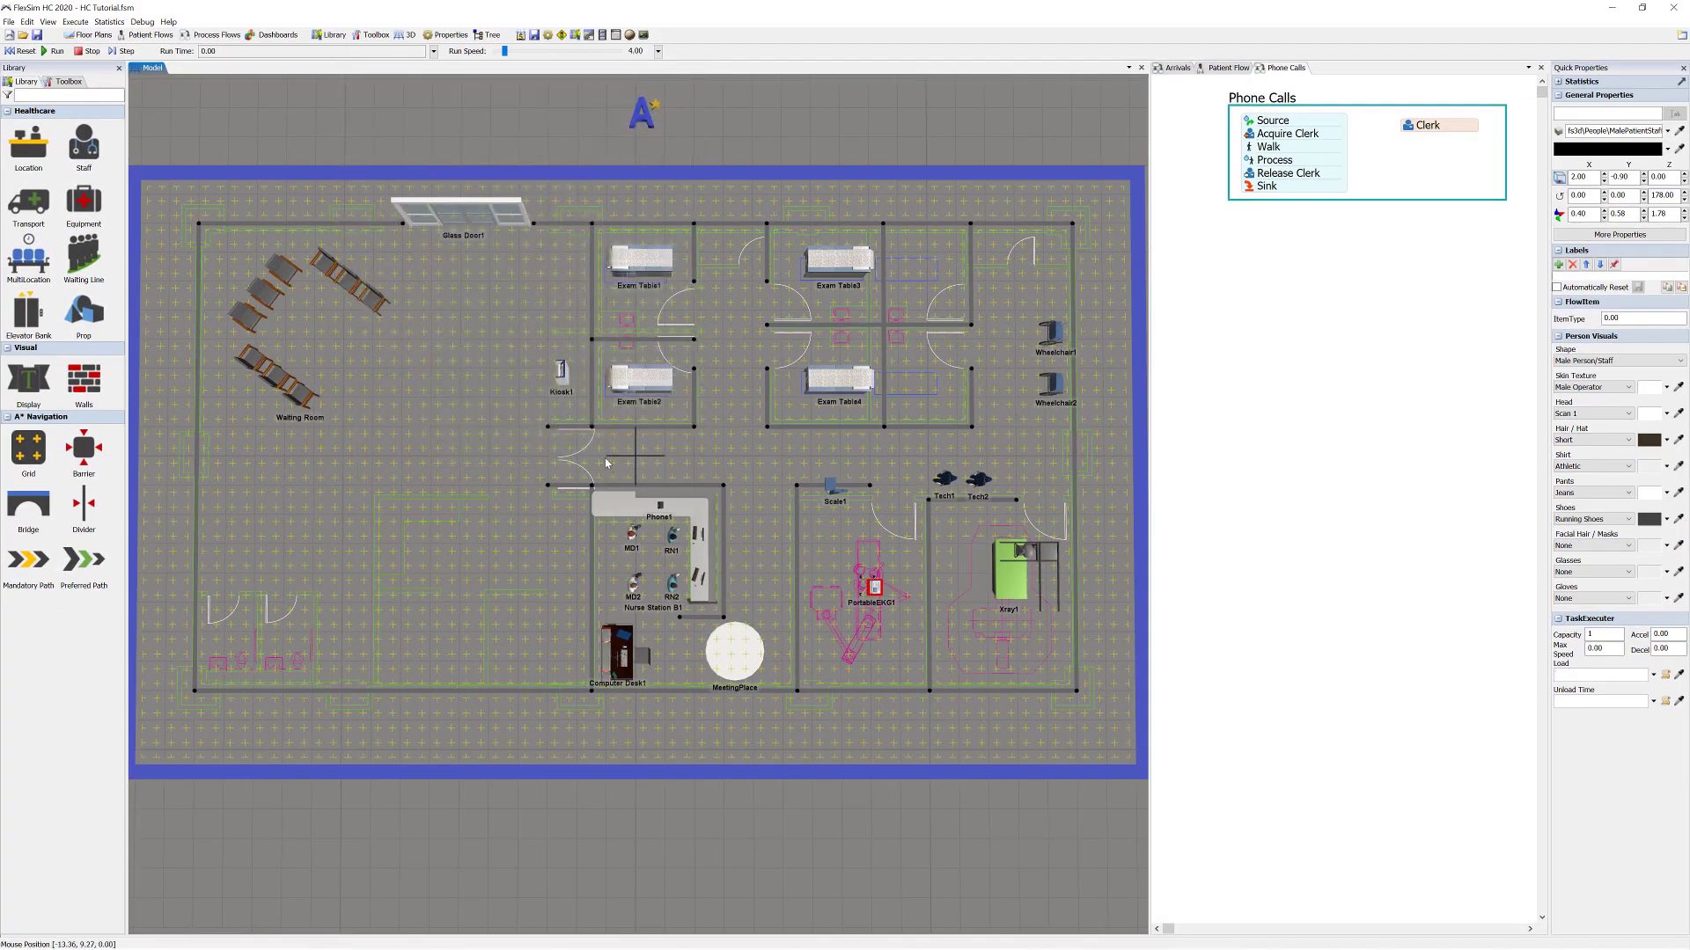
- Save the model, and reset and run the simulation
click(37, 35)
click(37, 52)
click(54, 52)
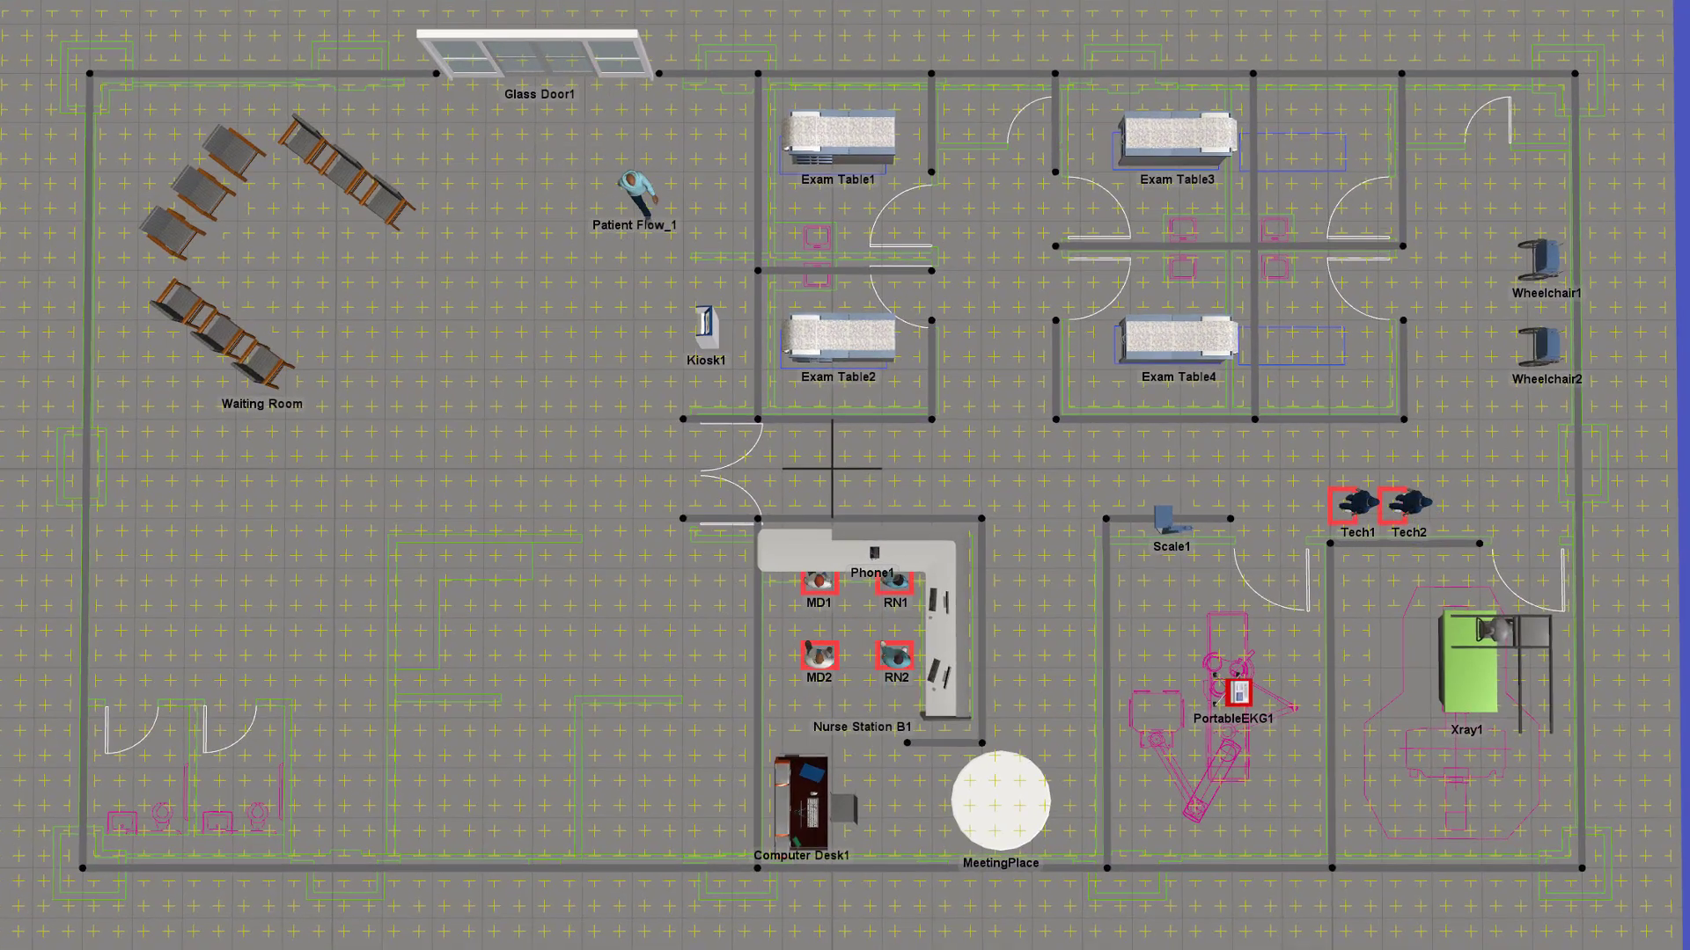